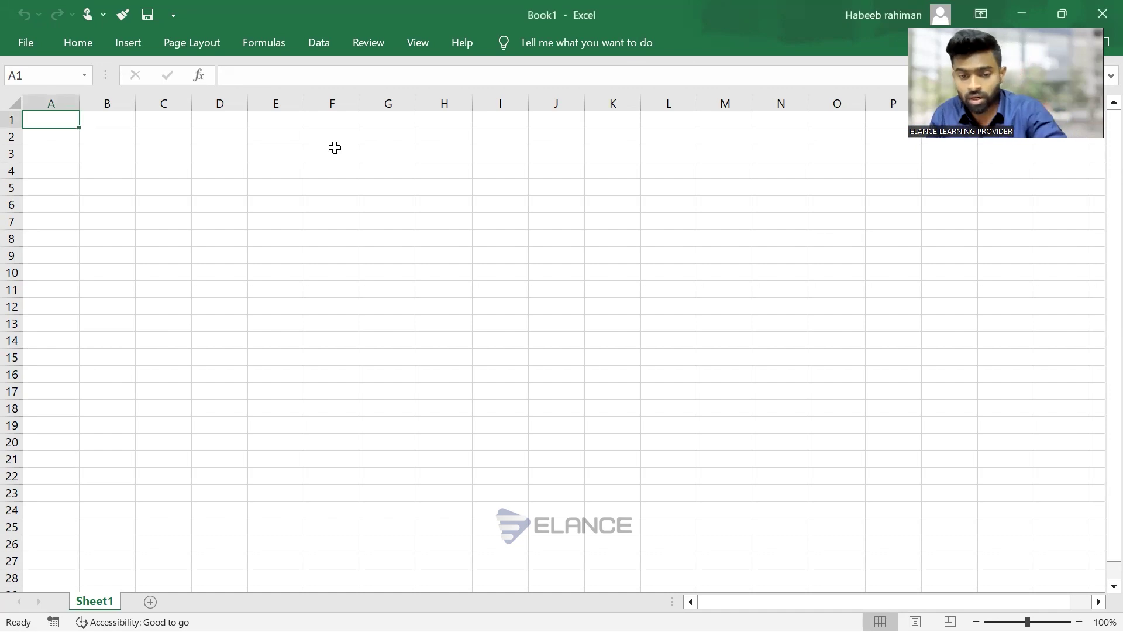
Enter the heading "Corporate Reconstruction" in cell B2
{"action": "scroll", "coordinate": [334, 147], "scroll_direction": "up", "scroll_amount": 3}
{"action": "key", "text": "Down"}
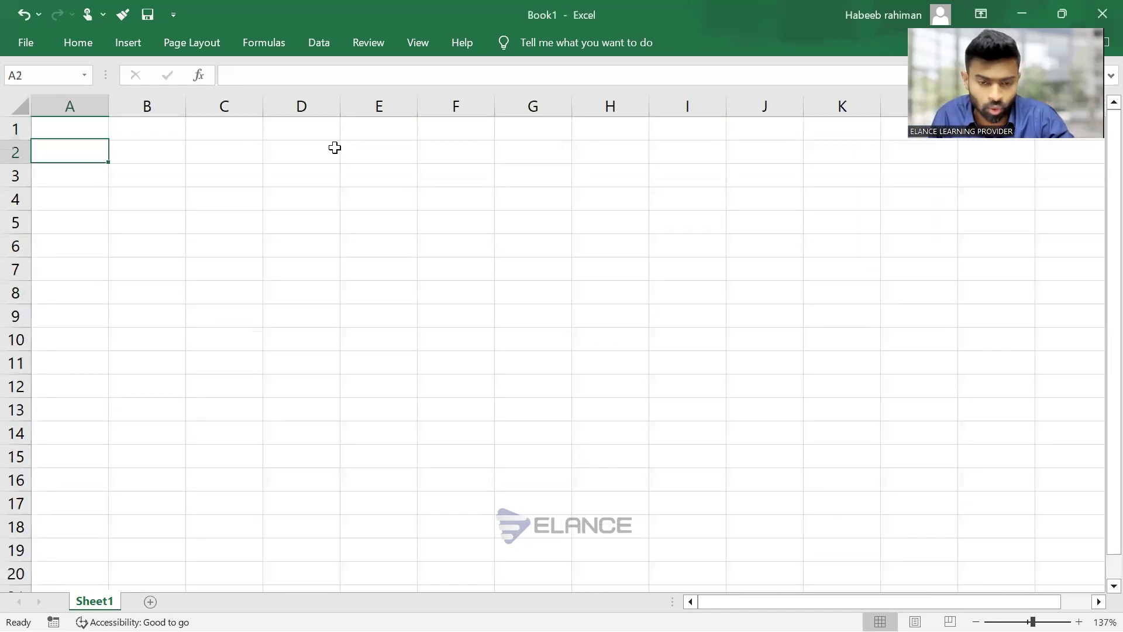
{"action": "key", "text": "Right"}
{"action": "type", "text": "cORPORATE"}
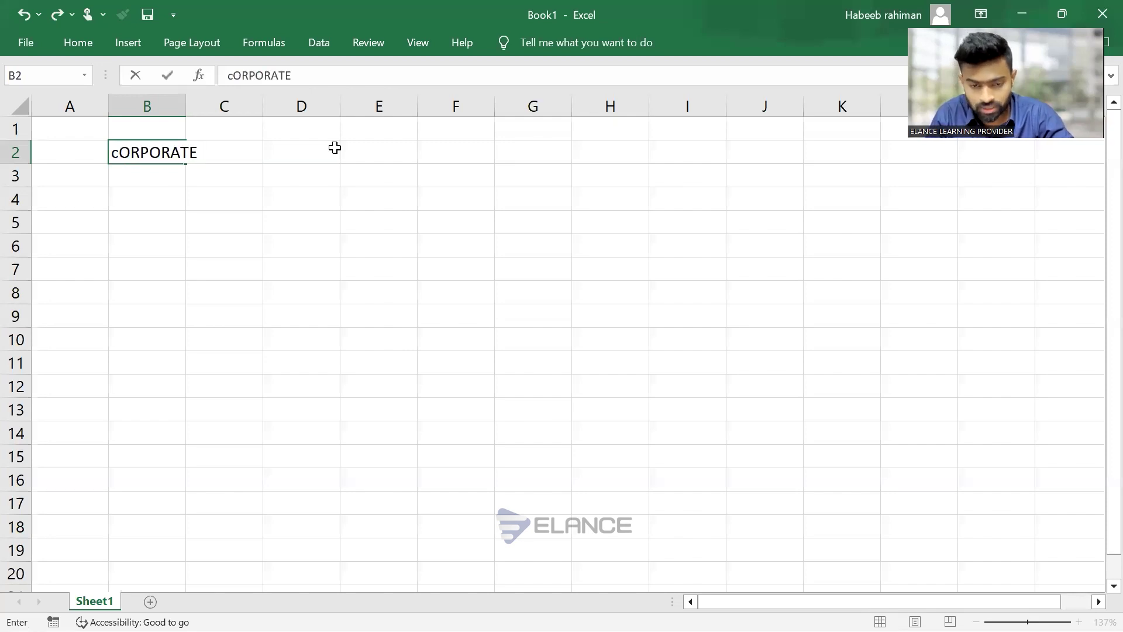
{"action": "key", "text": "Right"}
{"action": "key", "text": "Left"}
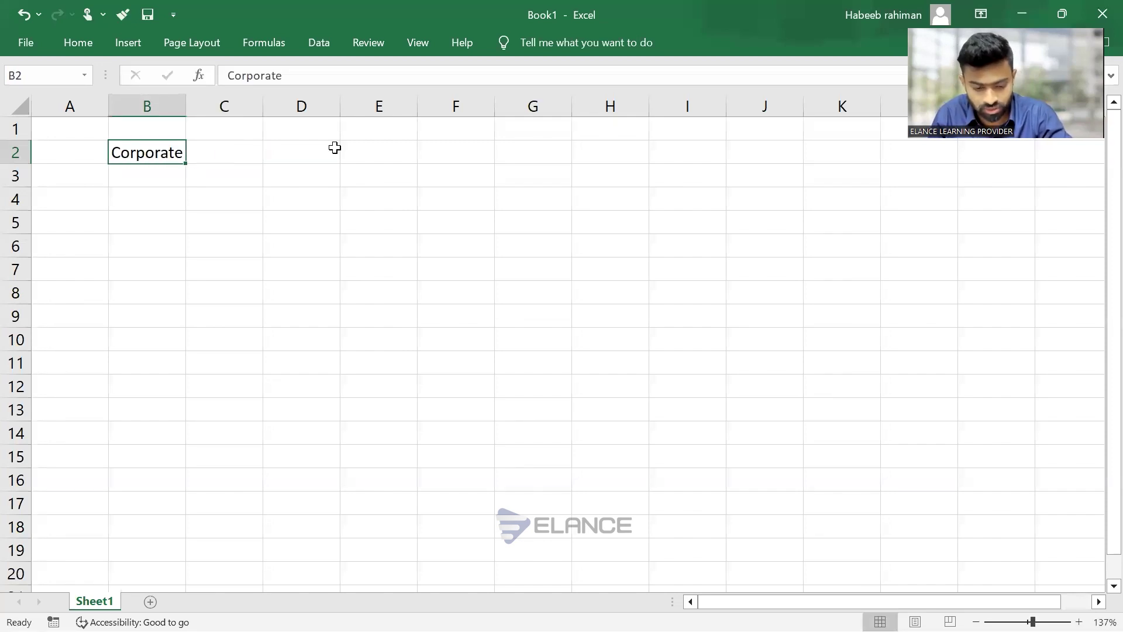
{"action": "key", "text": "F2"}
{"action": "type", "text": "Rec"}
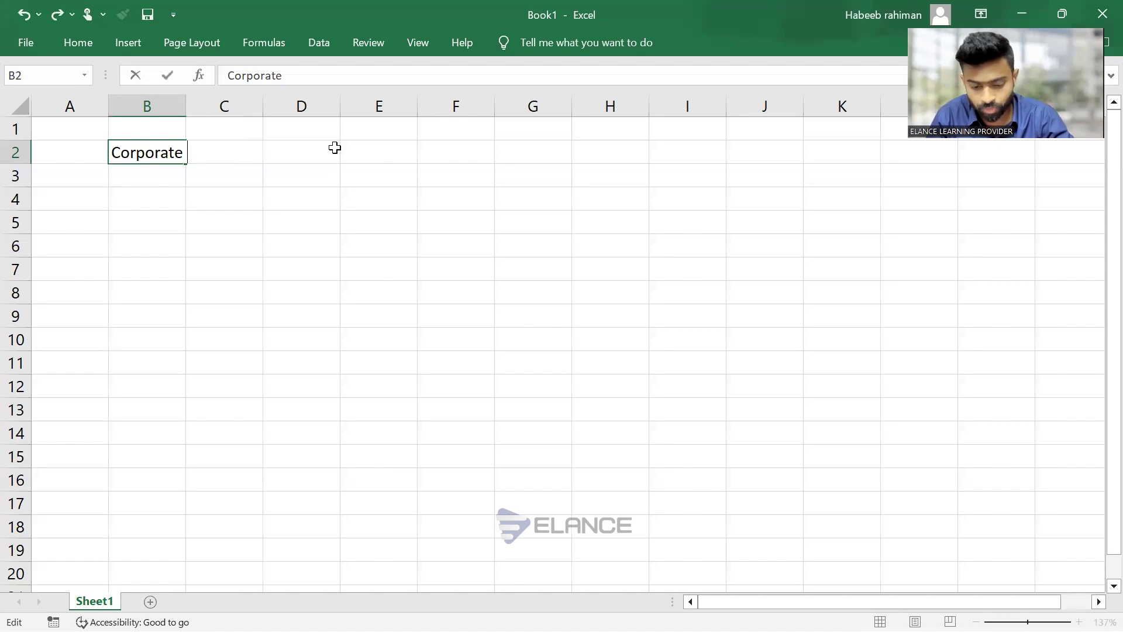
{"action": "type", "text": "o"}
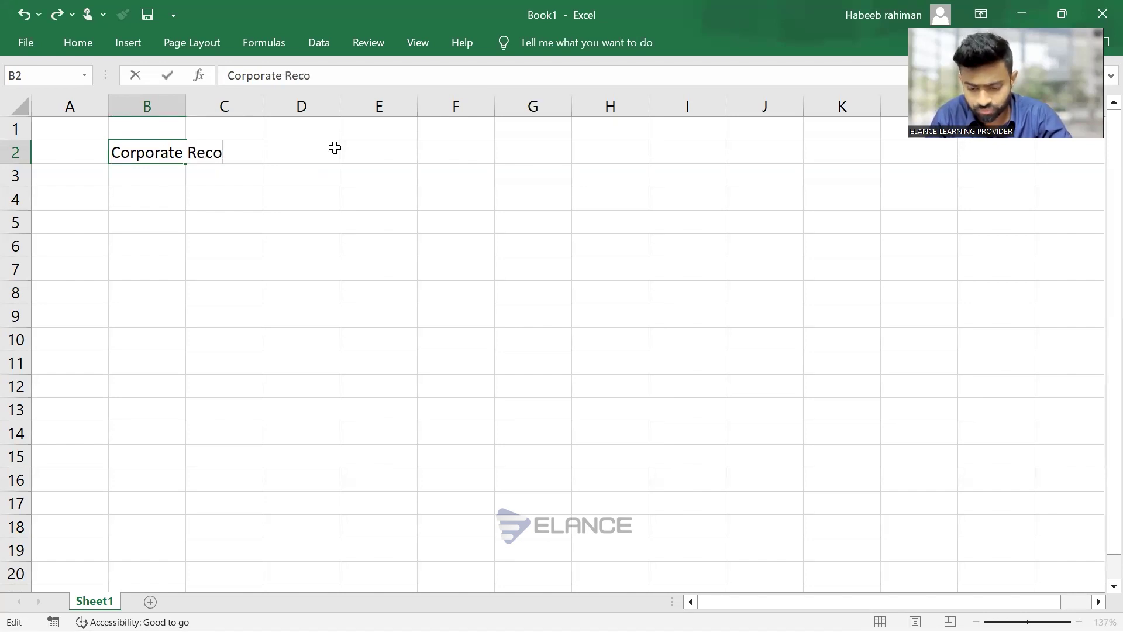
{"action": "type", "text": "nstruc"}
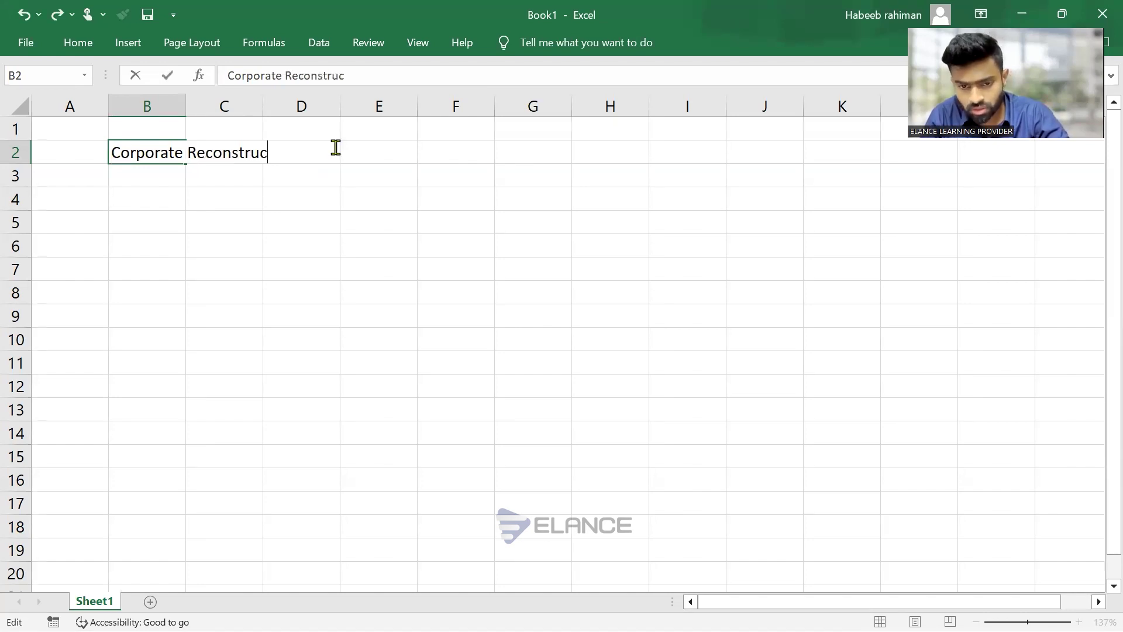
{"action": "type", "text": "tion"}
{"action": "key", "text": "Return"}
Make the heading in B2 bold and underlined, and autofit the width of column B to it
{"action": "key", "text": "Up"}
{"action": "key", "text": "ctrl+b"}
{"action": "key", "text": "ctrl+u"}
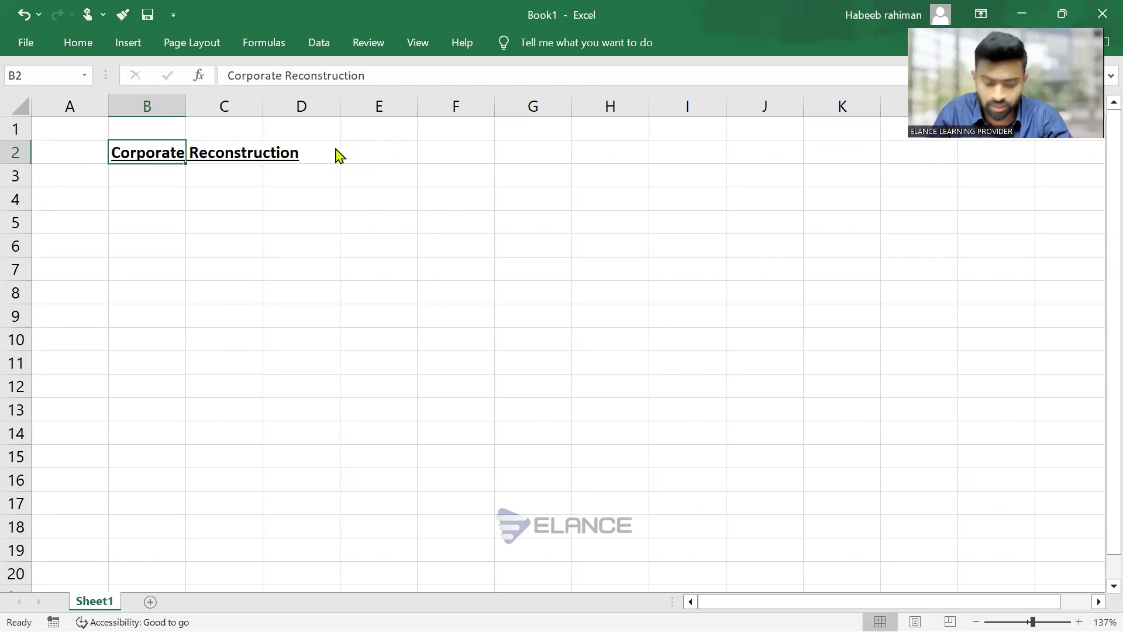
{"action": "key", "text": "alt+h"}
{"action": "key", "text": "o"}
{"action": "key", "text": "i"}
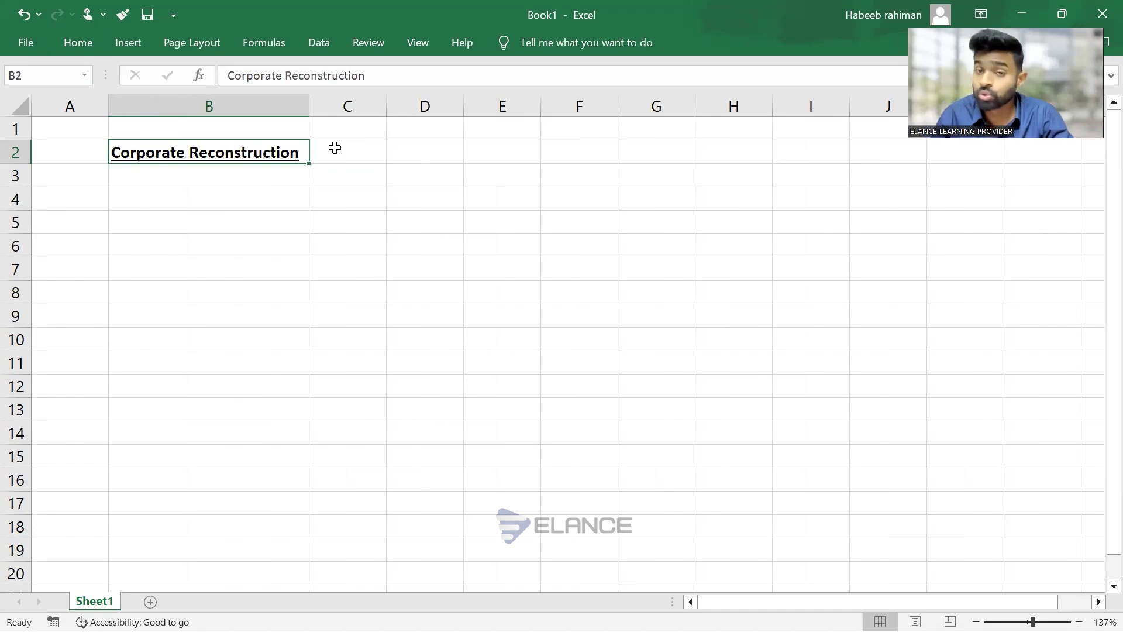
Enter "1 Financial Reconstruction - Captial Structure rearrangement - Flufftort co" in cell B3
{"action": "key", "text": "Down"}
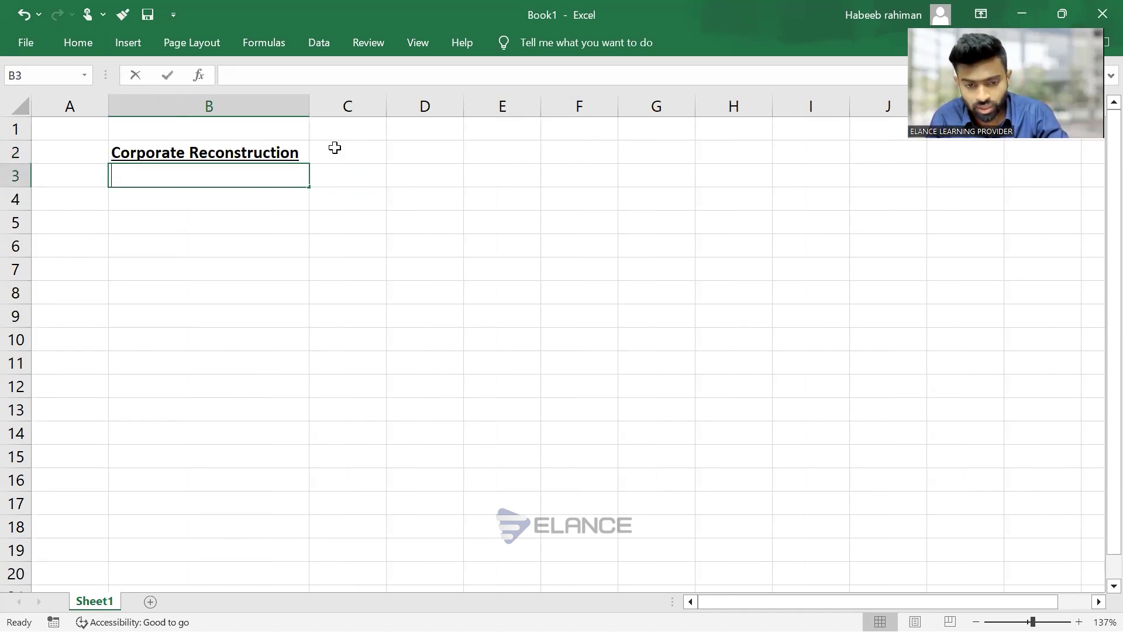
{"action": "type", "text": "1 Financial Reconstruction"}
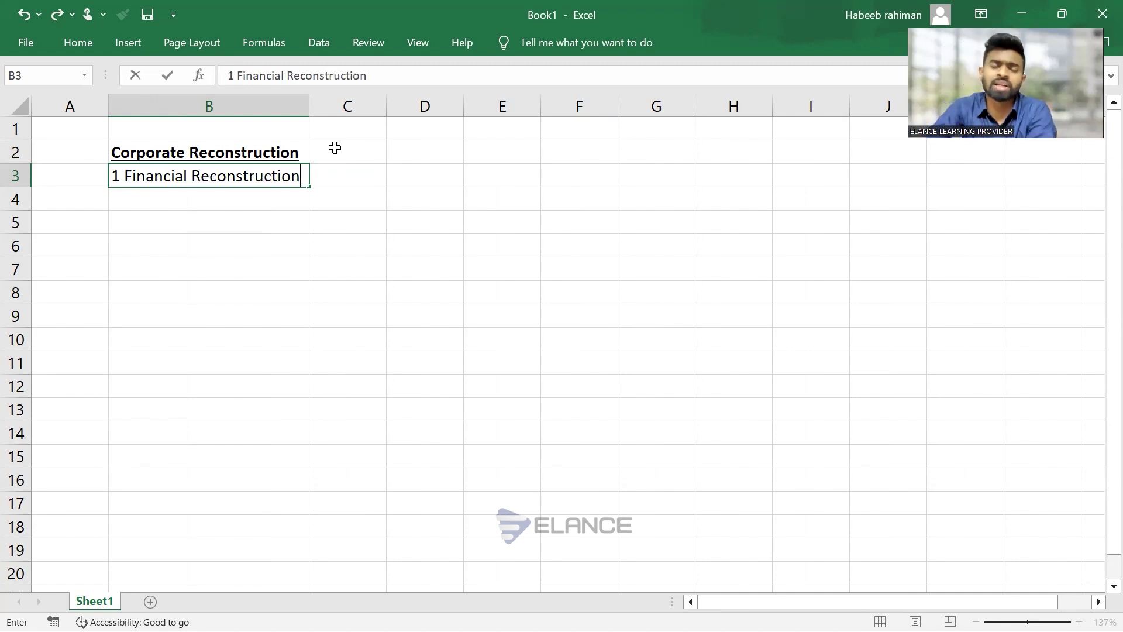
{"action": "type", "text": " - Captiall"}
{"action": "key", "text": "BackSpace"}
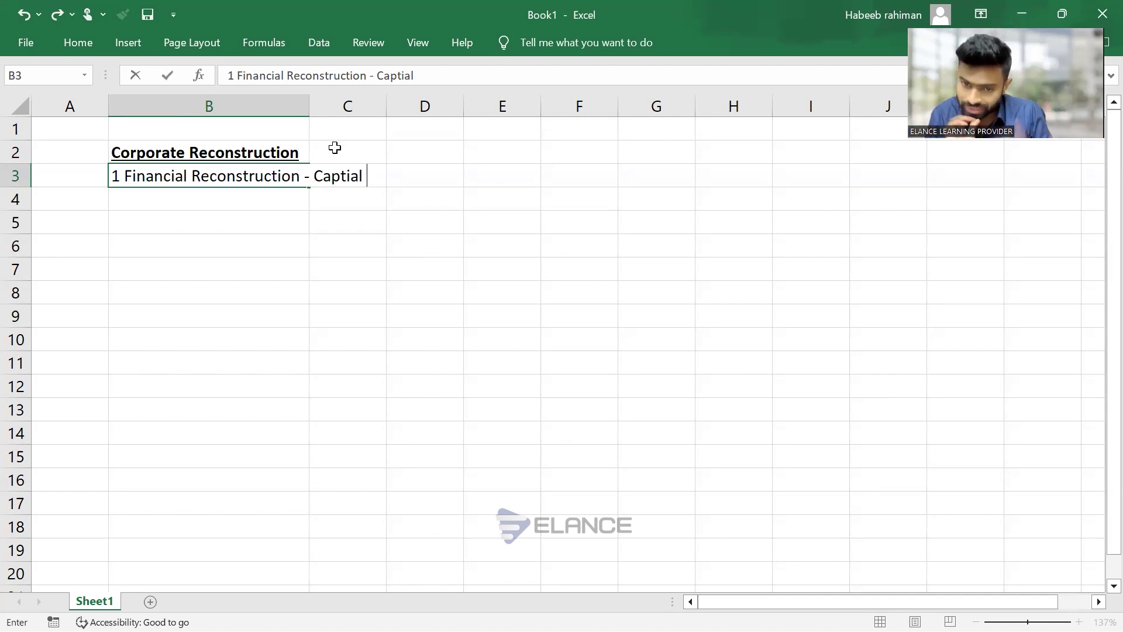
{"action": "type", "text": "Struc"}
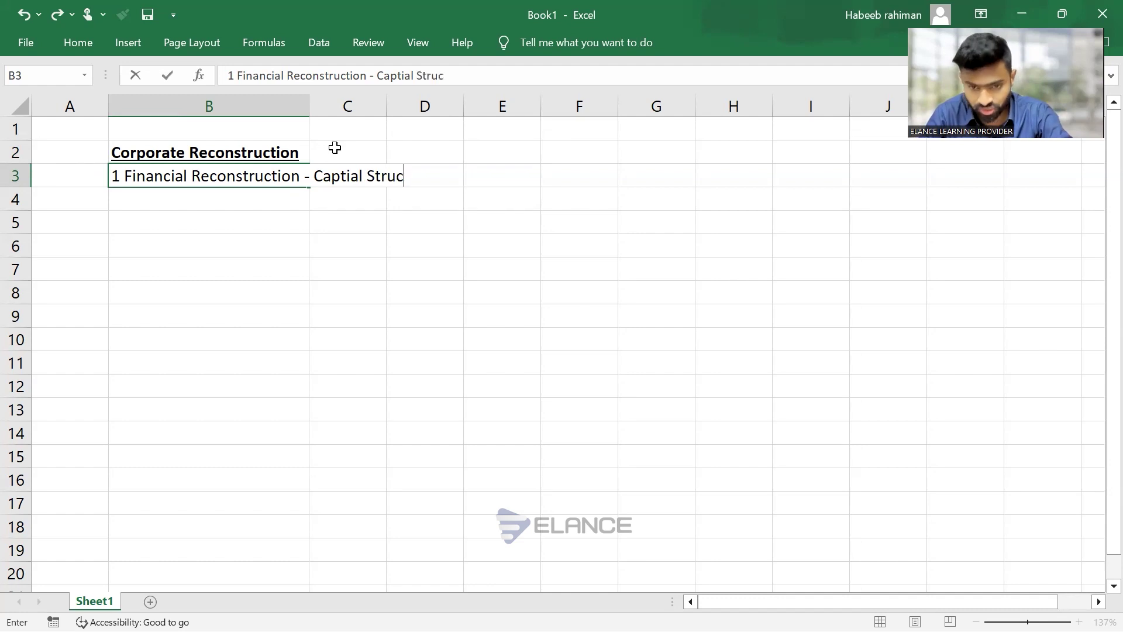
{"action": "type", "text": "ture rearrangement"}
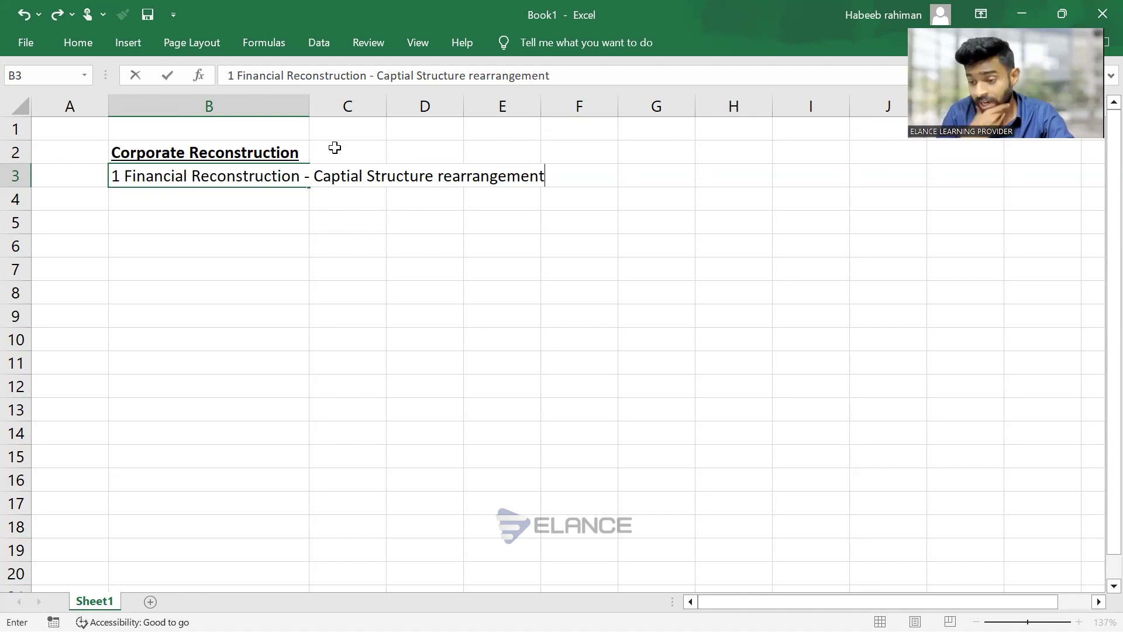
{"action": "type", "text": "- Flufftort co"}
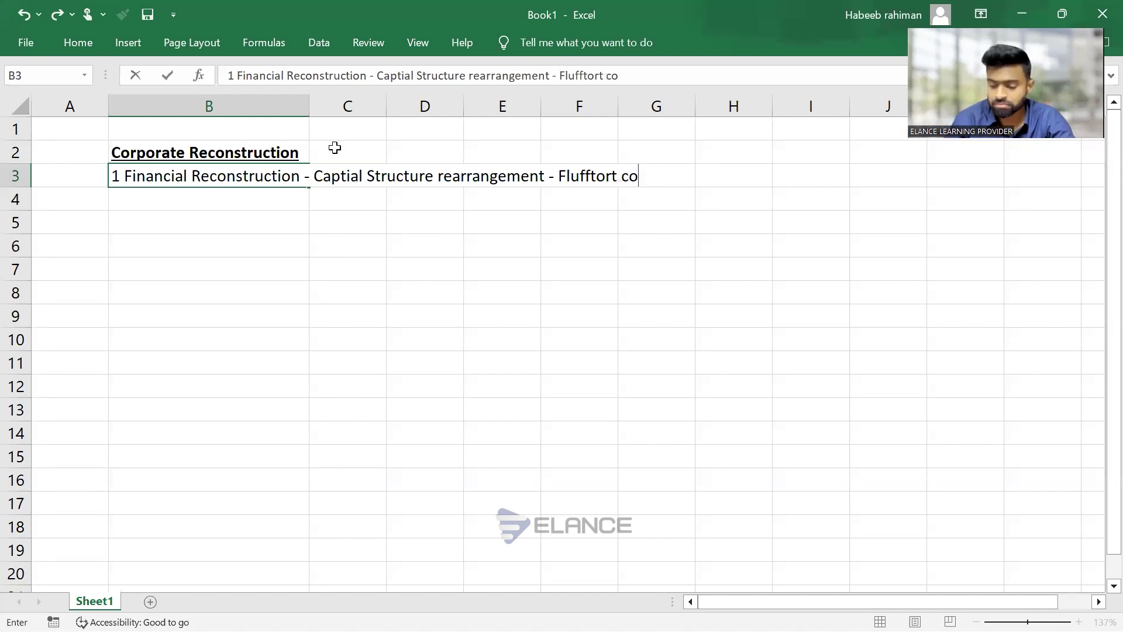
{"action": "key", "text": "Return"}
Enter "2 Business/Portfolio reorganisation" in cell B4
{"action": "type", "text": "2 "}
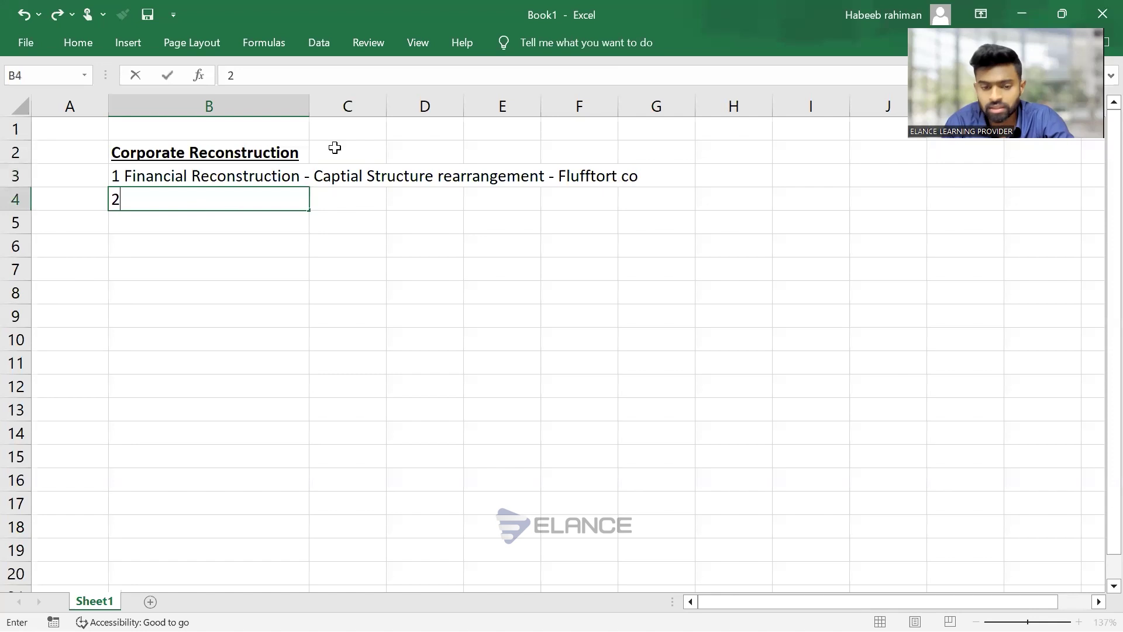
{"action": "type", "text": "B"}
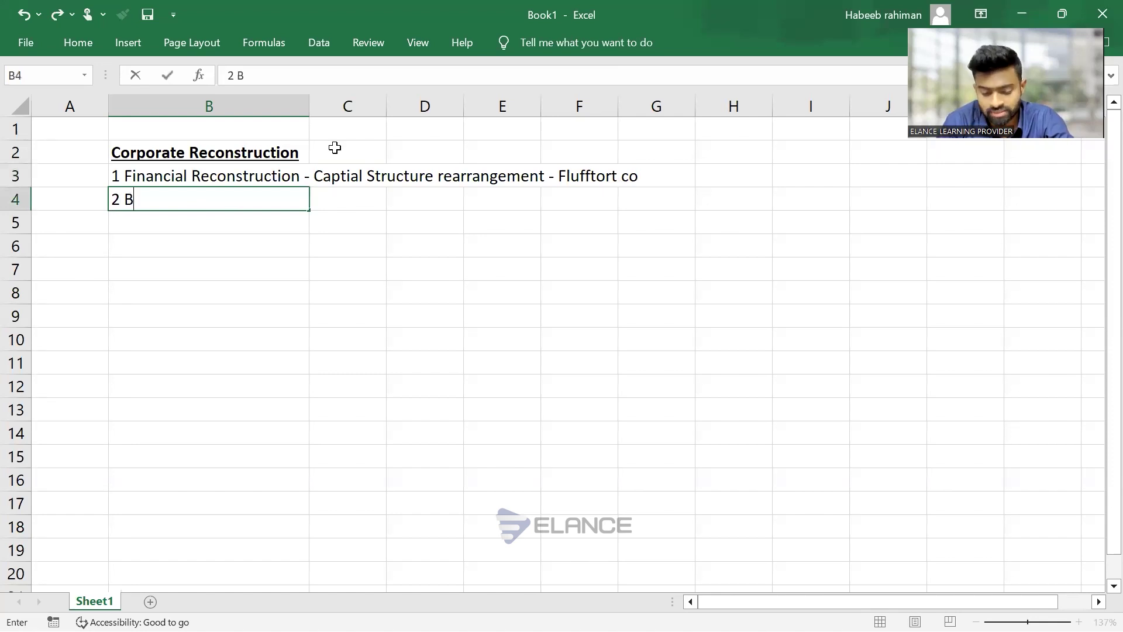
{"action": "type", "text": "usi"}
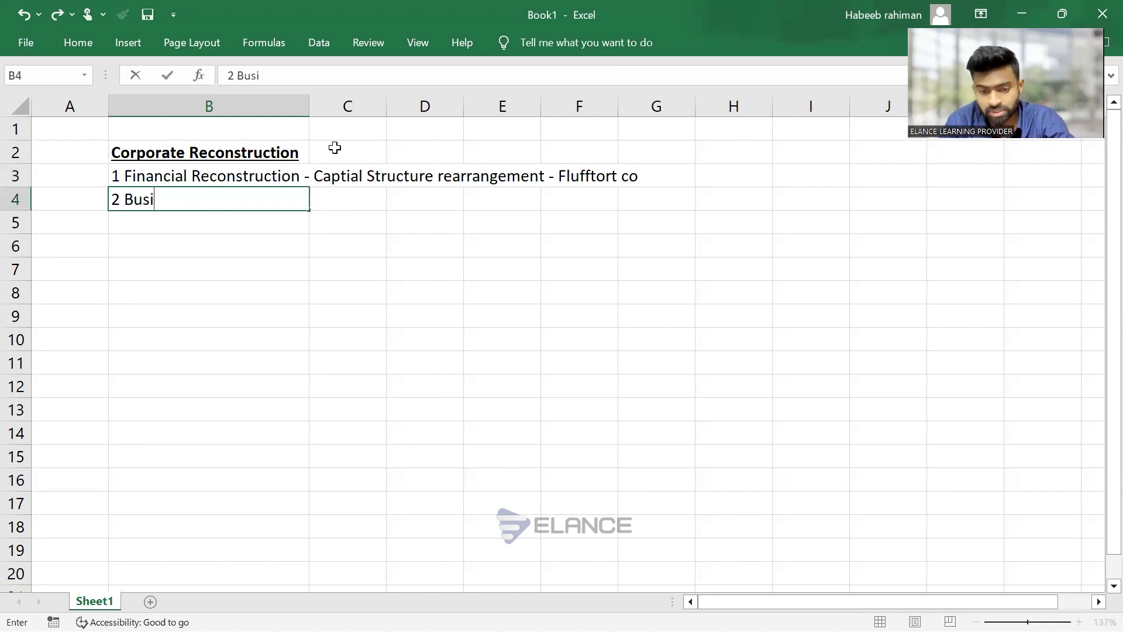
{"action": "type", "text": "ness"}
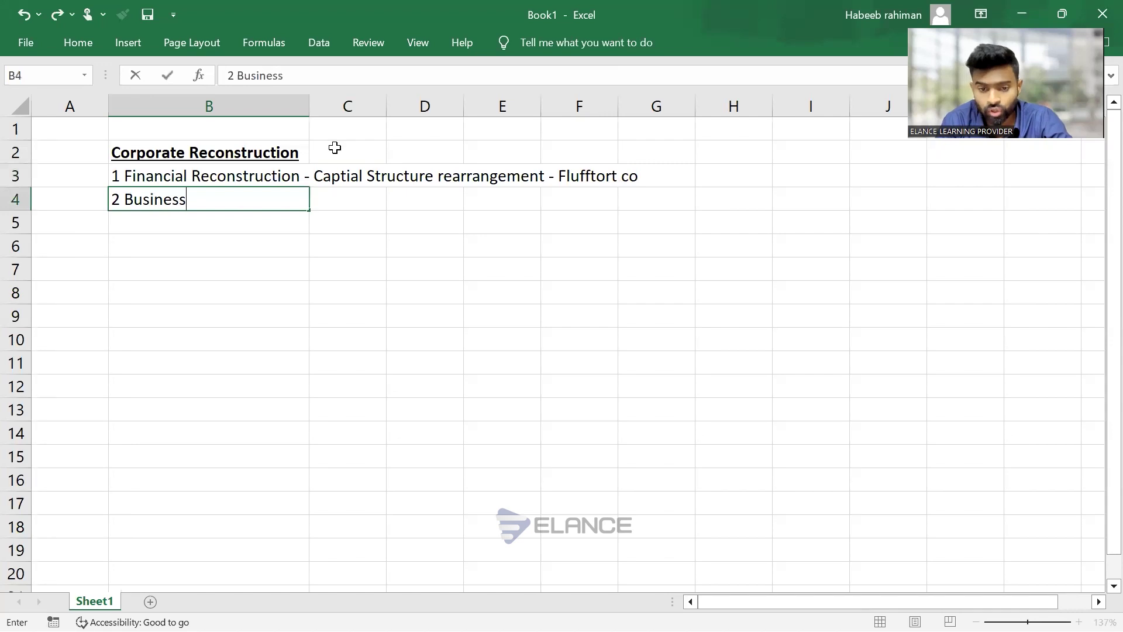
{"action": "type", "text": "/Port"}
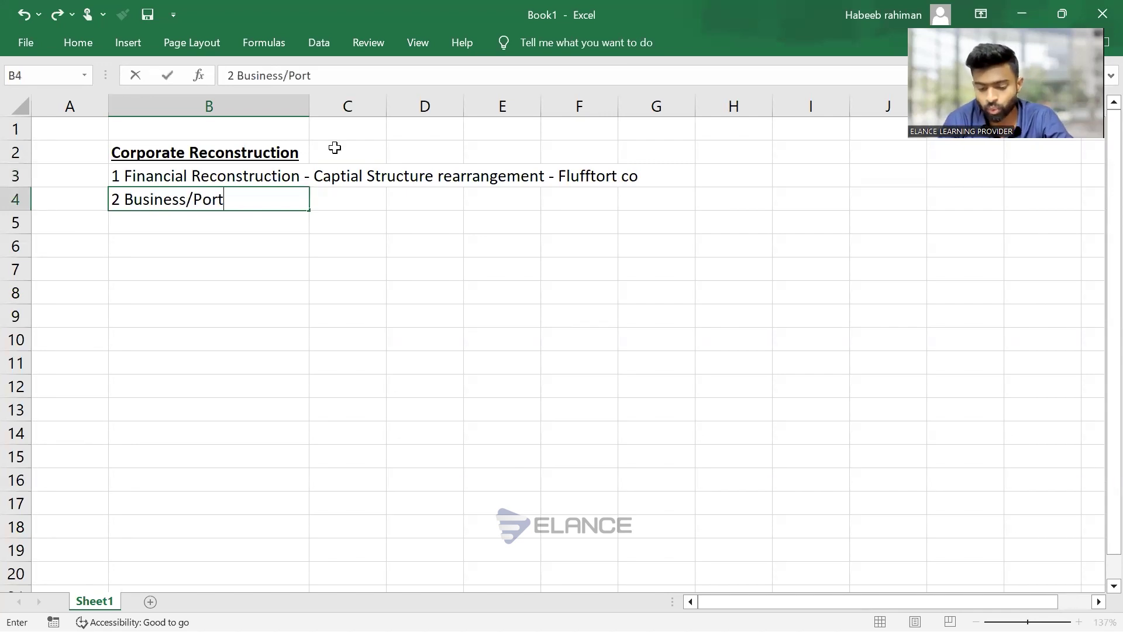
{"action": "type", "text": "folio "}
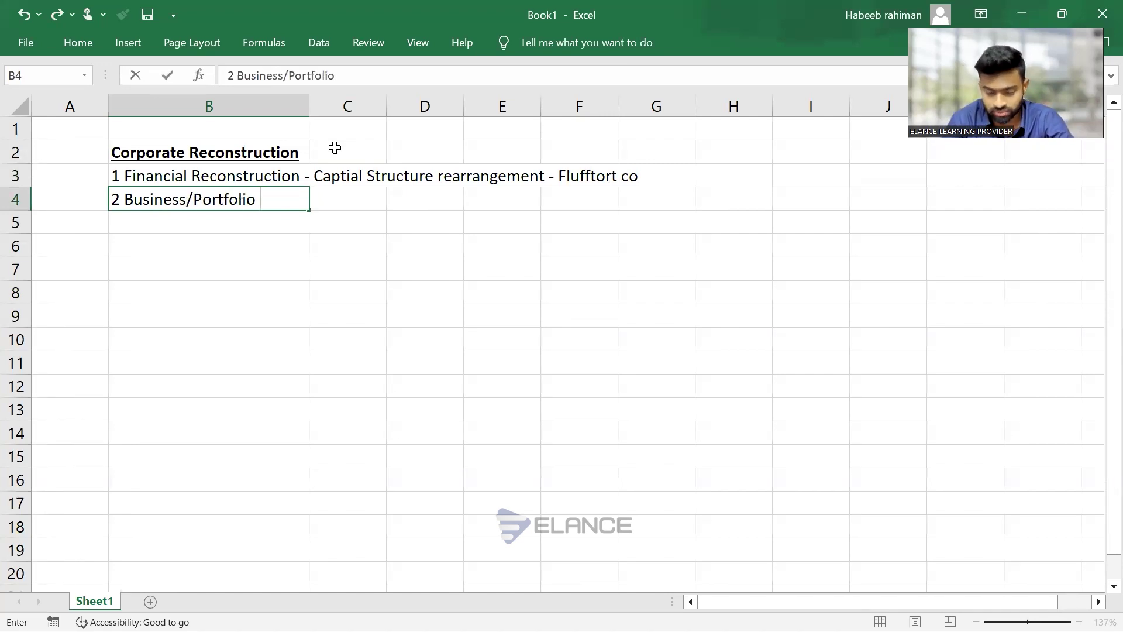
{"action": "type", "text": "reorganisation"}
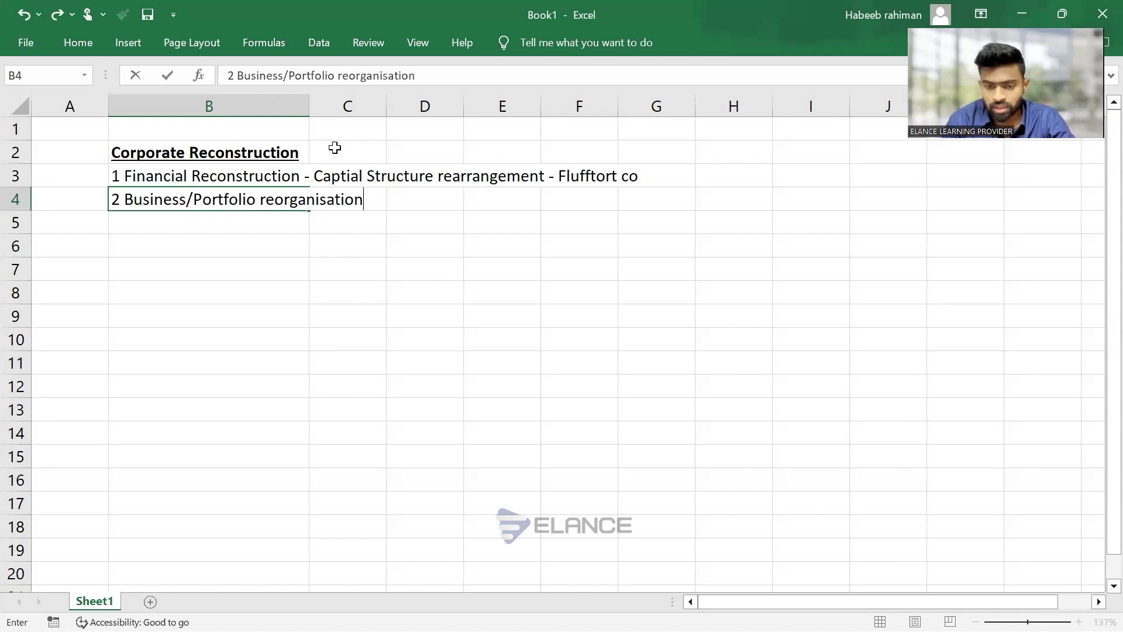
{"action": "key", "text": "Return"}
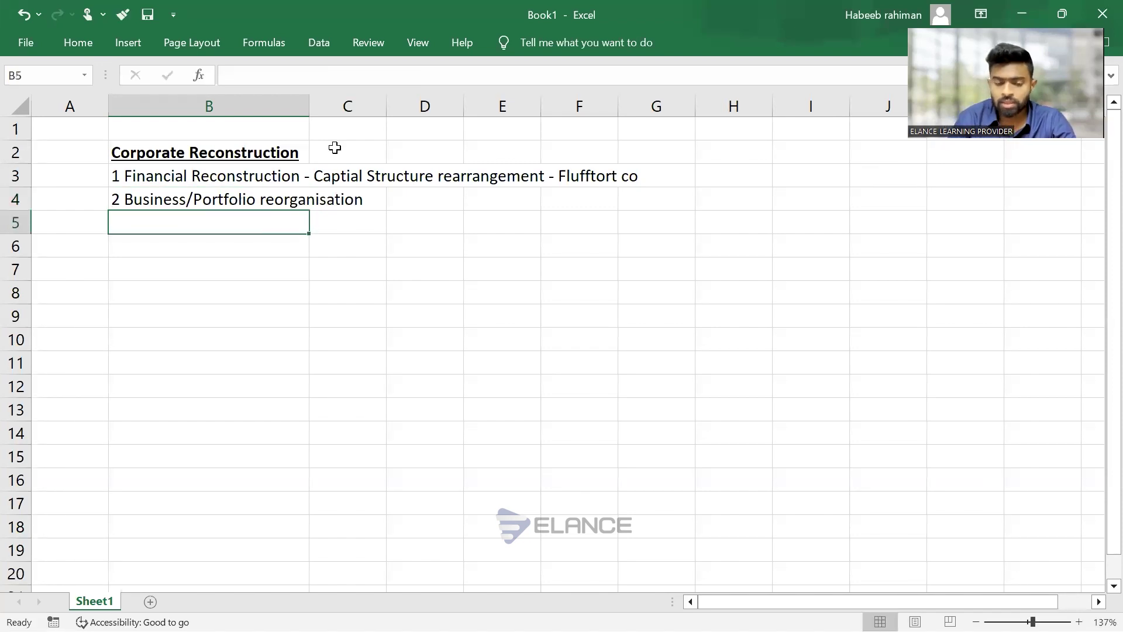
Right-align the empty cells B5 to B10 below the second item
{"action": "left_click", "coordinate": [81, 51]}
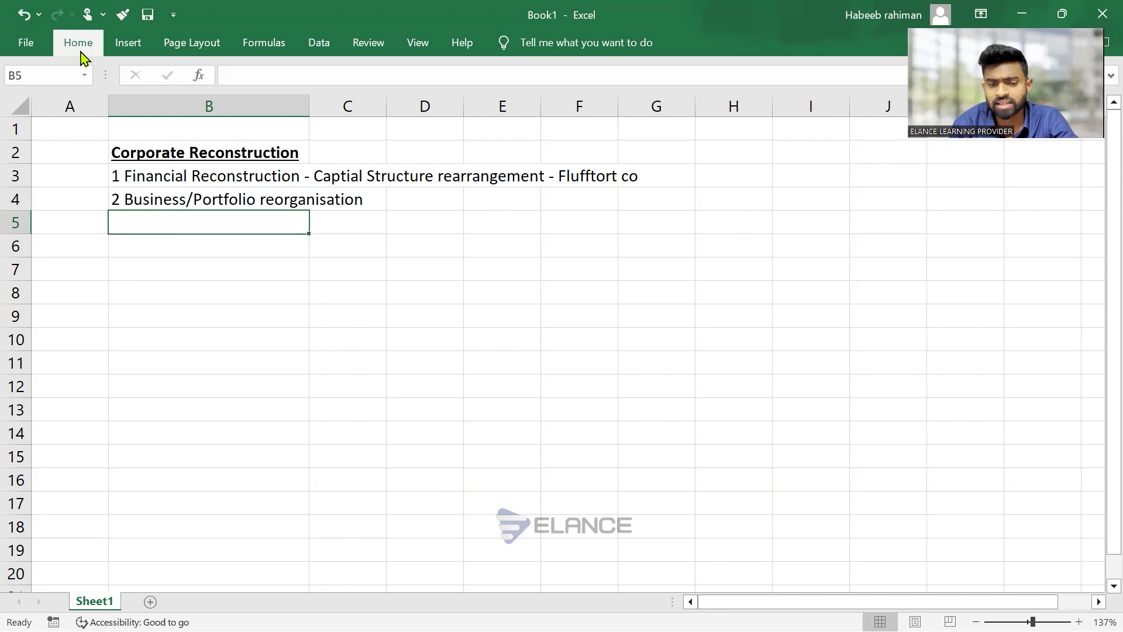
{"action": "left_click", "coordinate": [175, 244]}
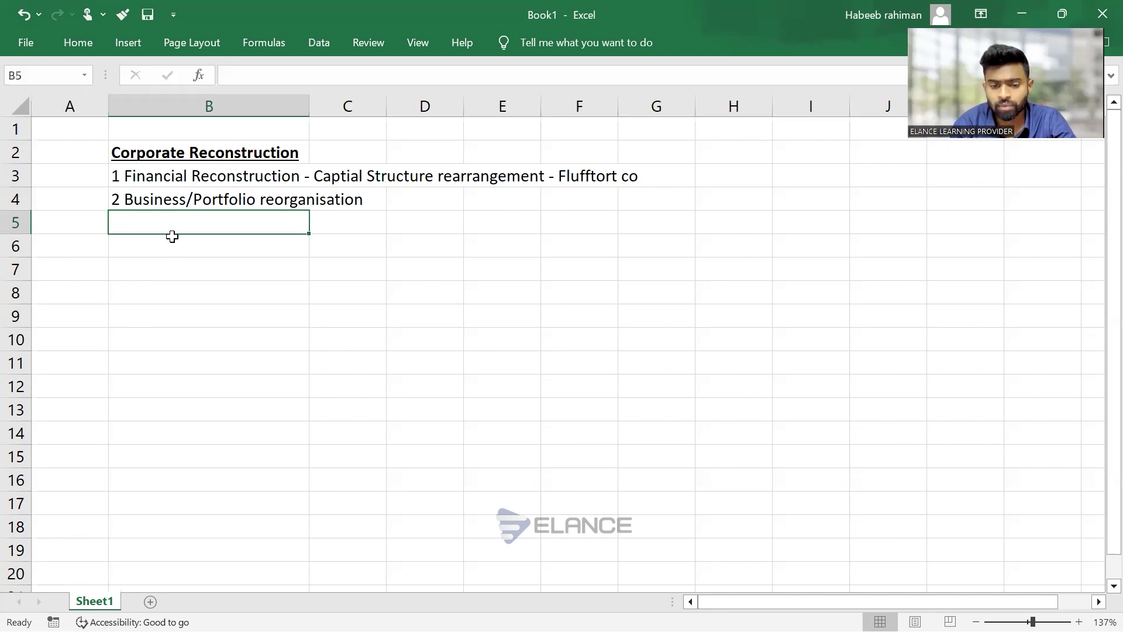
{"action": "key", "text": "Up"}
{"action": "key", "text": "shift+Down"}
{"action": "key", "text": "shift+Down"}
{"action": "key", "text": "shift+Down"}
{"action": "key", "text": "shift+Down"}
{"action": "key", "text": "shift+Down"}
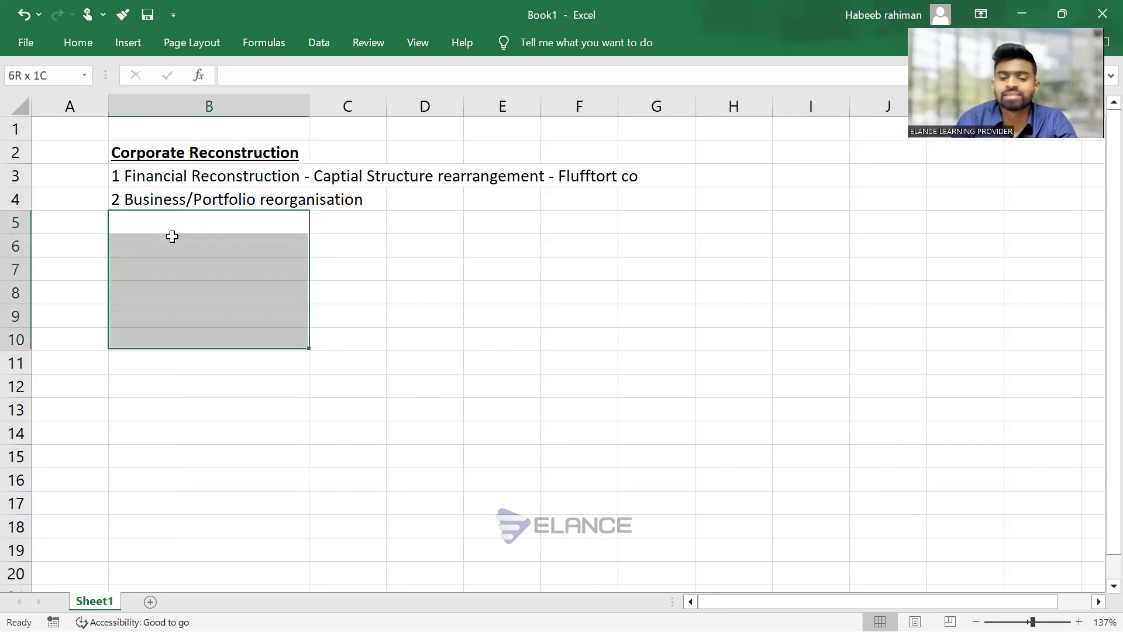
{"action": "left_click", "coordinate": [87, 48]}
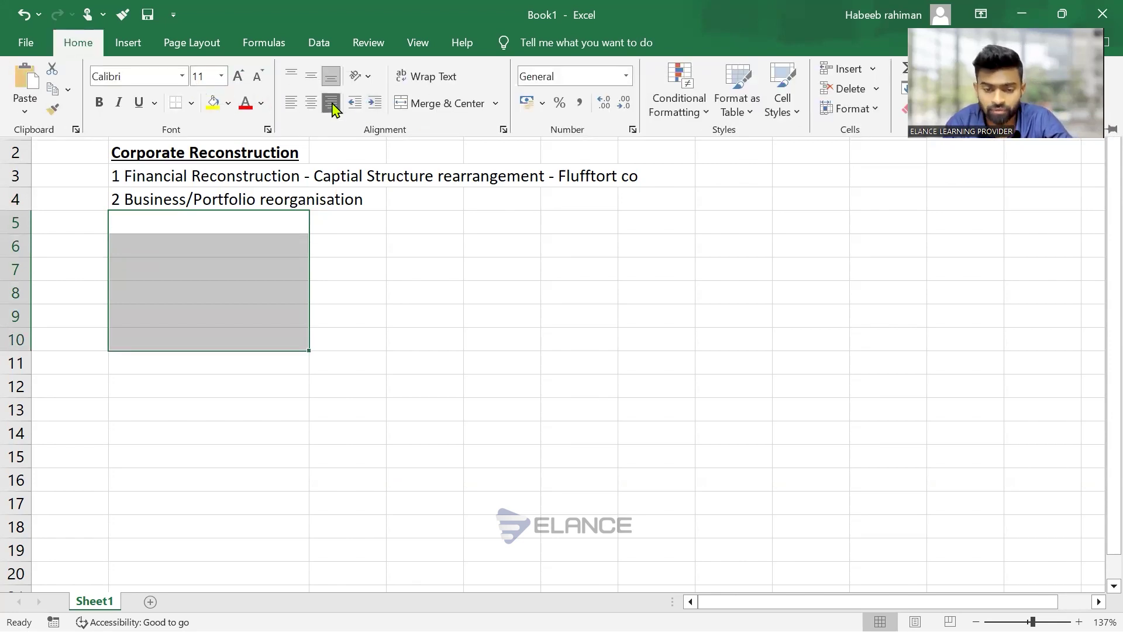
{"action": "left_click", "coordinate": [383, 256]}
Enter "Sell-off" in cell B5 as a sub-item of the portfolio reorganisation
{"action": "left_click", "coordinate": [255, 218]}
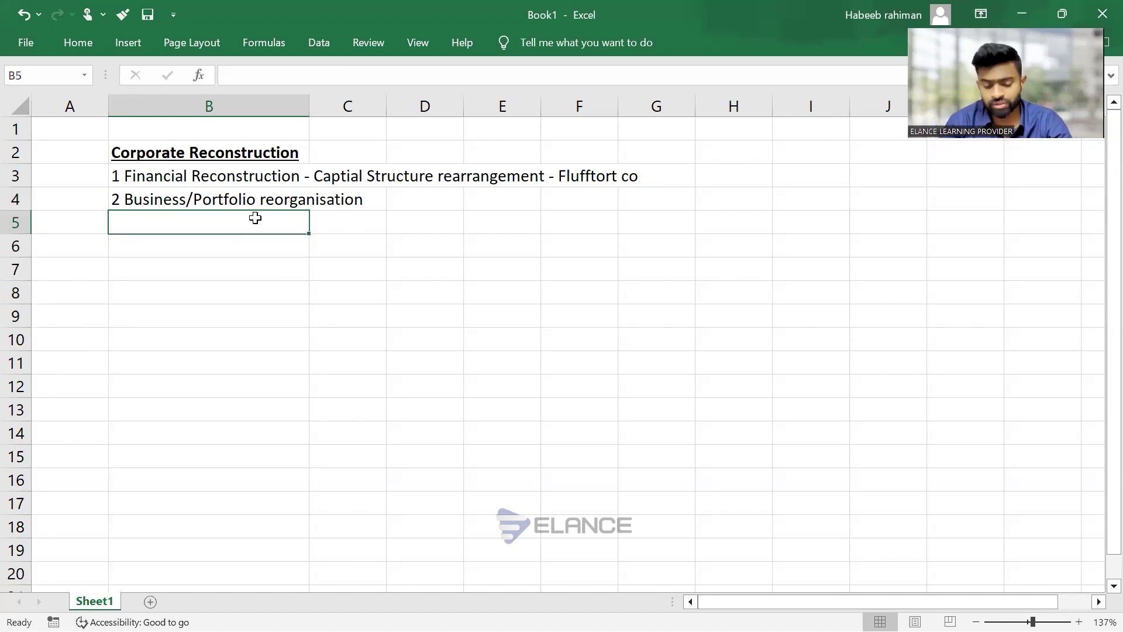
{"action": "type", "text": "Sell"}
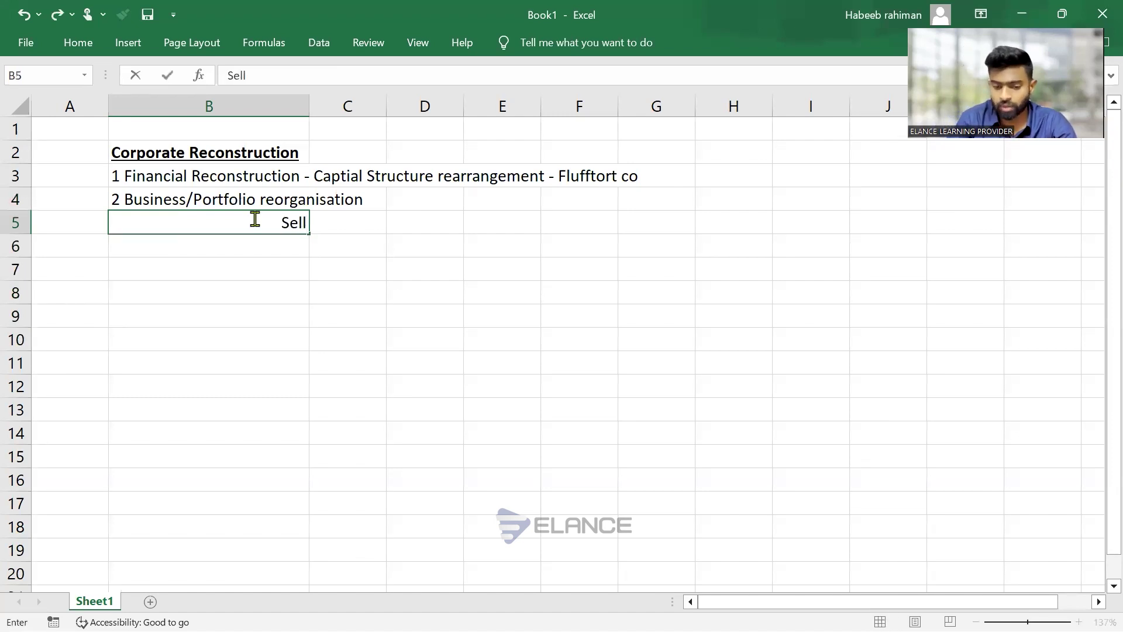
{"action": "type", "text": "-off"}
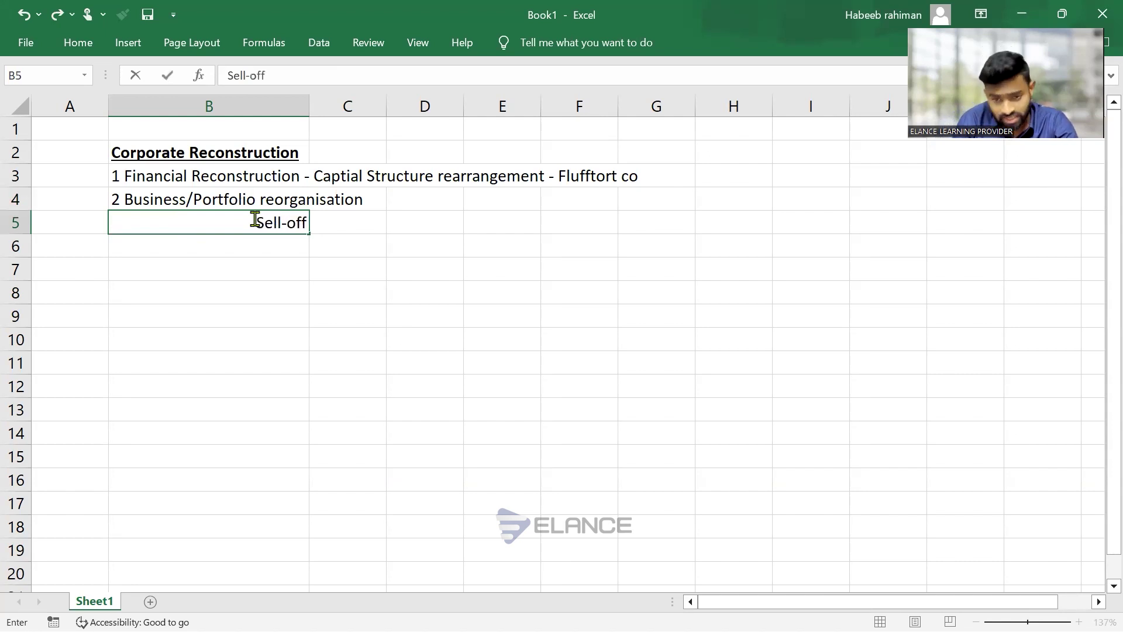
{"action": "key", "text": "Tab"}
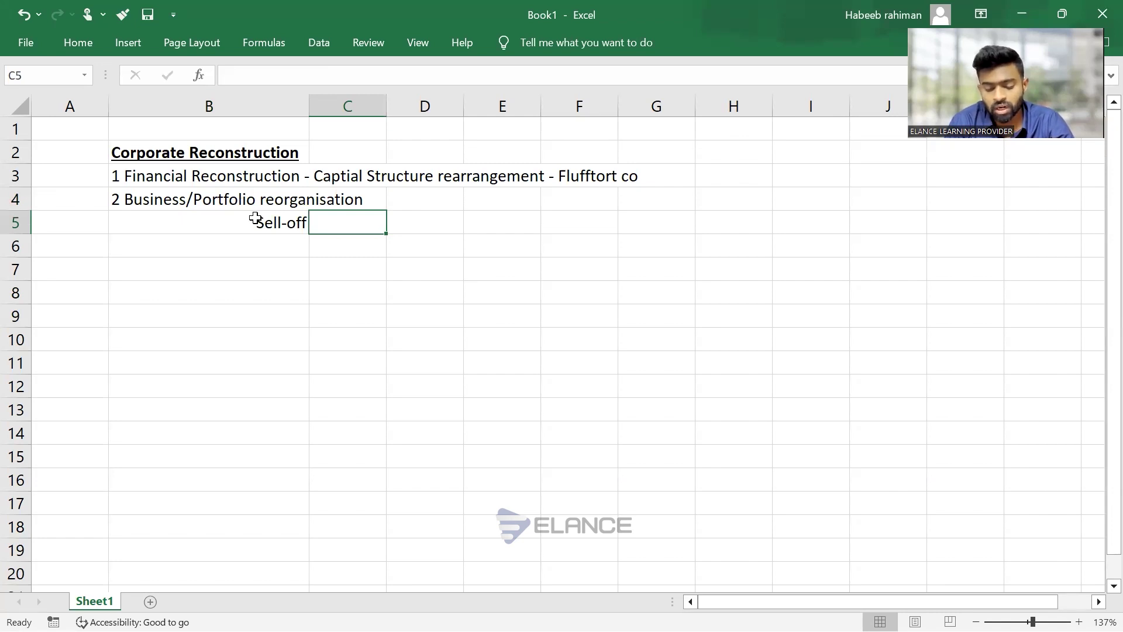
Enter "Handwood shoes co," in cell C5 beside Sell-off, checking the company name in the exam question PDF
{"action": "type", "text": "Handwood"}
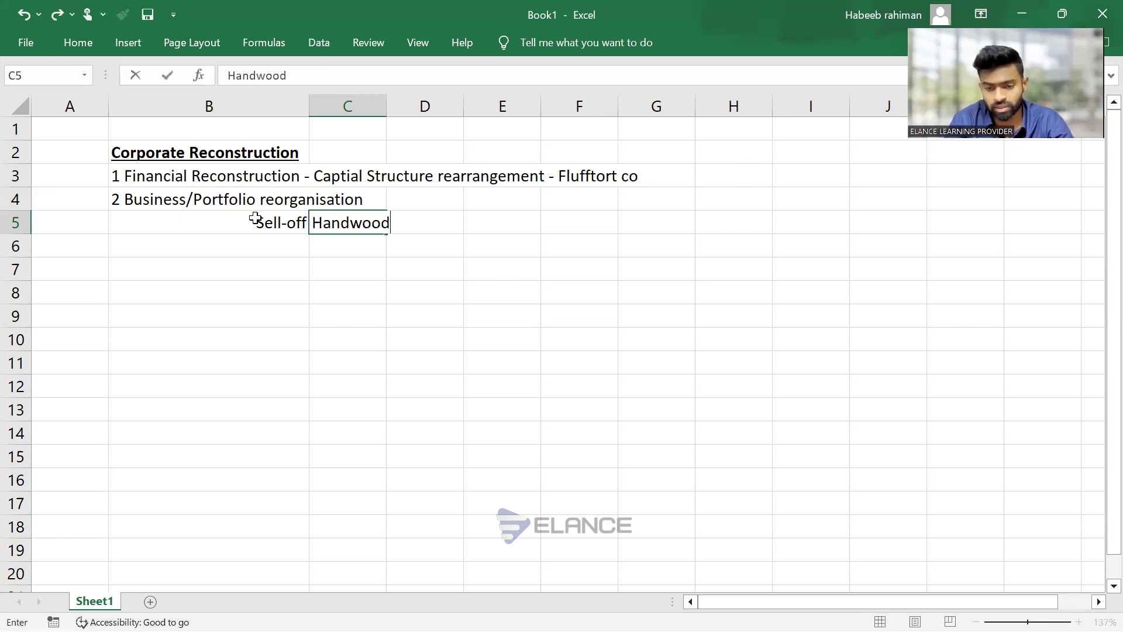
{"action": "type", "text": " shoes"}
{"action": "key", "text": "BackSpace"}
{"action": "key", "text": "BackSpace"}
{"action": "key", "text": "BackSpace"}
{"action": "key", "text": "BackSpace"}
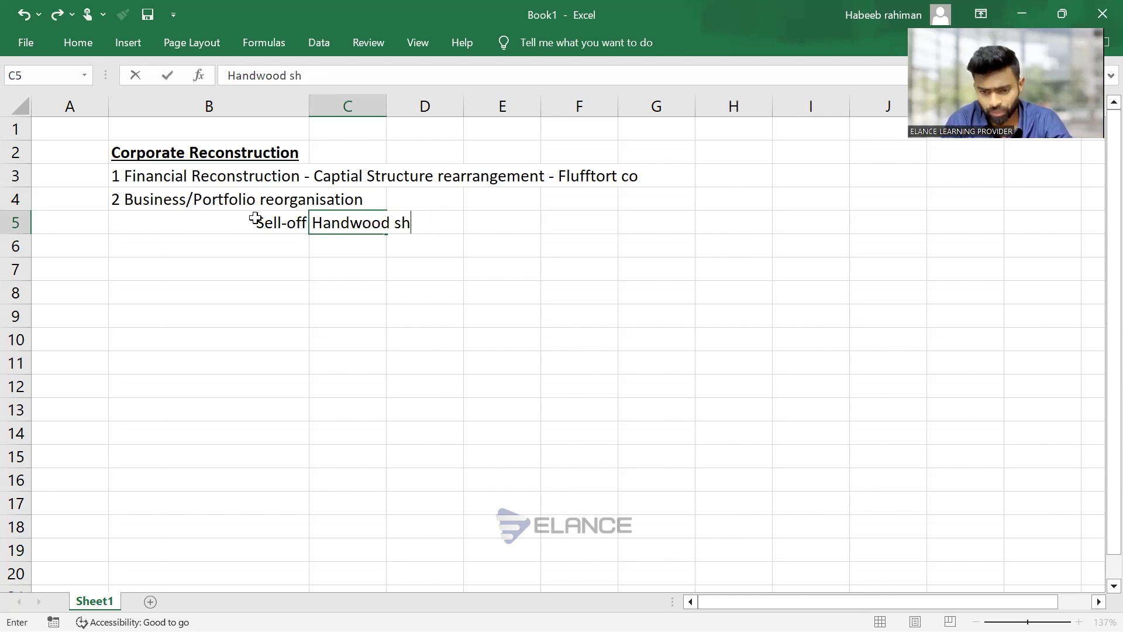
{"action": "key", "text": "alt+Tab"}
{"action": "key", "text": "alt+Tab"}
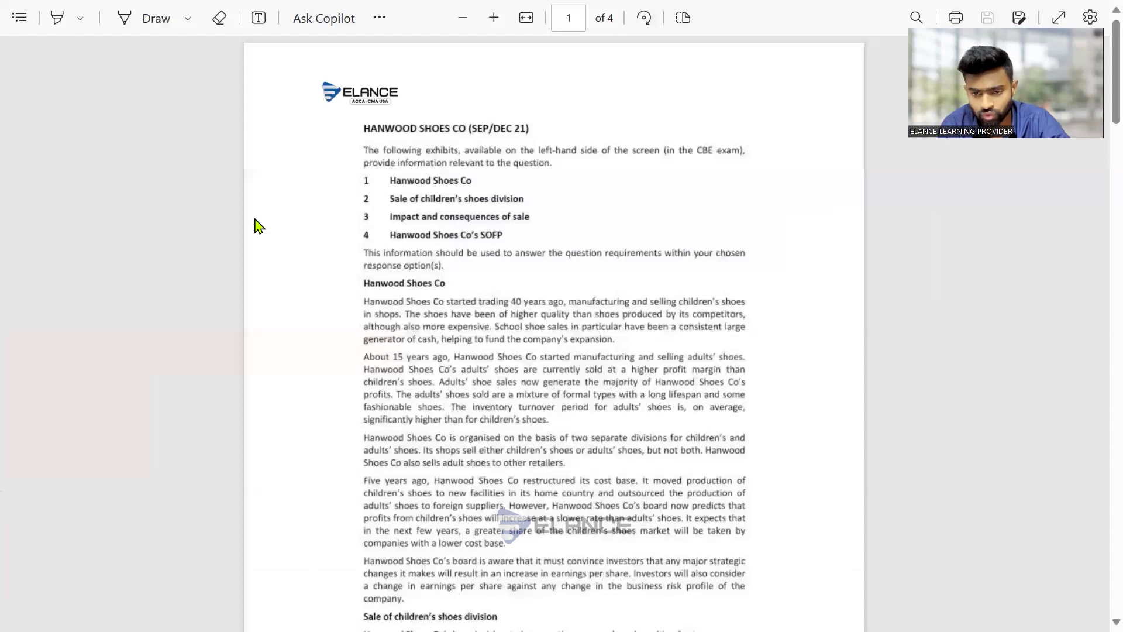
{"action": "key", "text": "alt+Tab"}
{"action": "type", "text": "ho"}
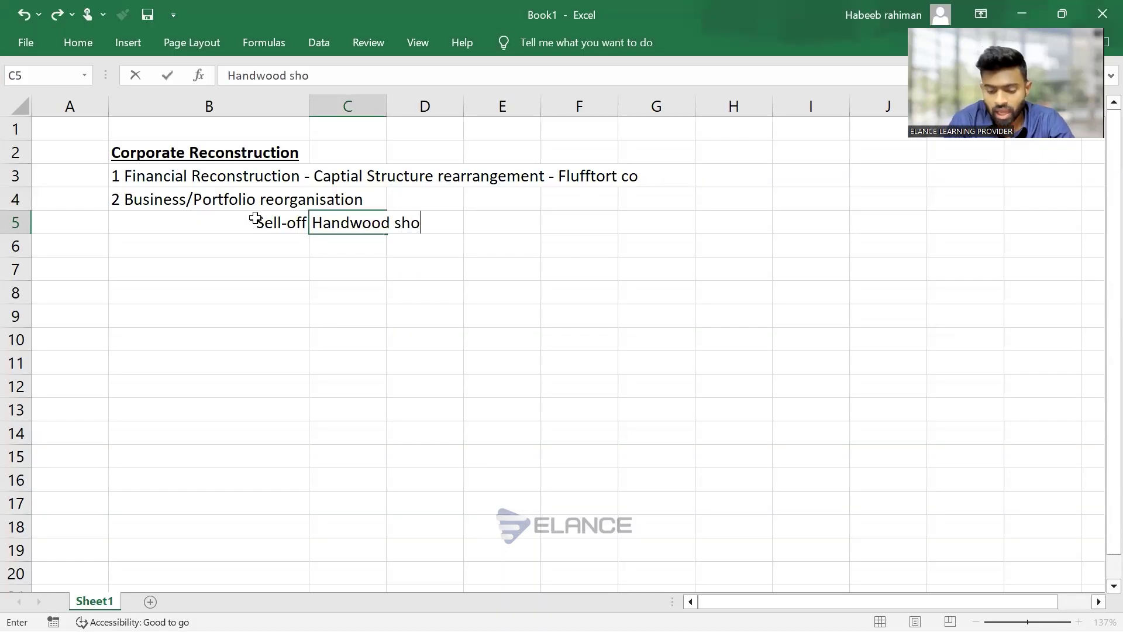
{"action": "type", "text": "es co,"}
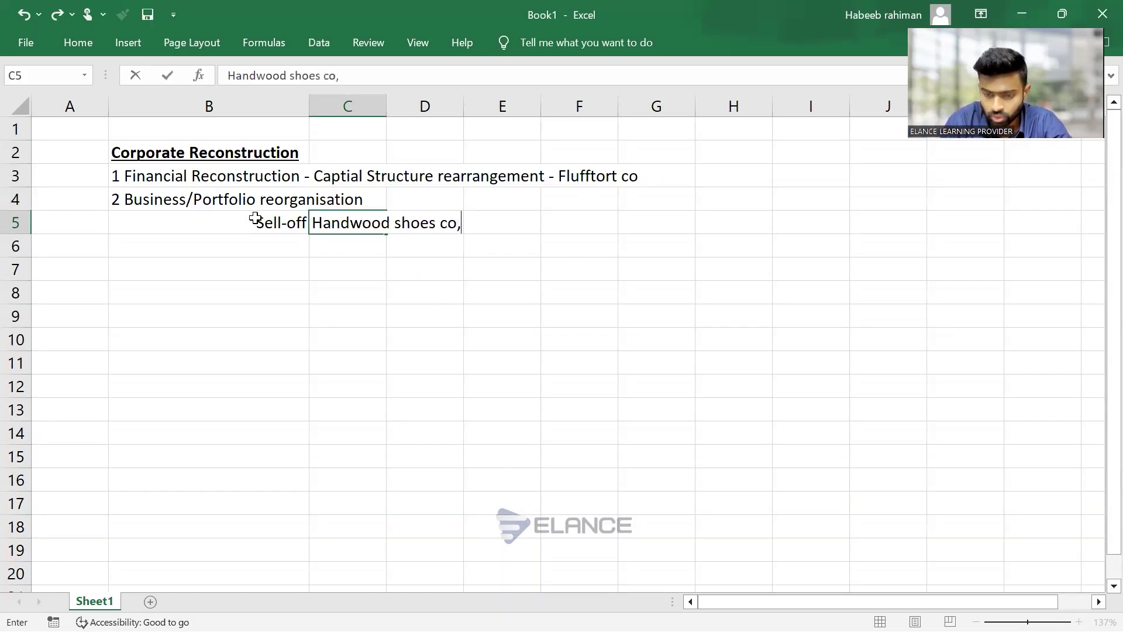
Look up the next sell-off question in the PDF and add "Charborough co" to the company list in cell C5
{"action": "key", "text": "alt+Tab"}
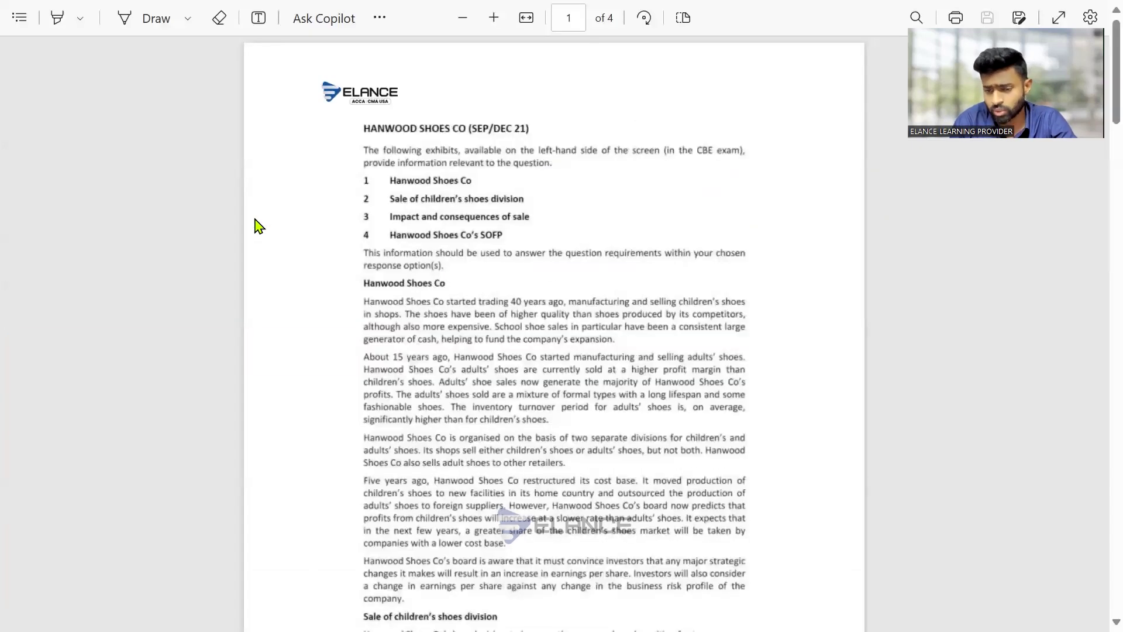
{"action": "scroll", "coordinate": [258, 226], "scroll_direction": "down", "scroll_amount": 20}
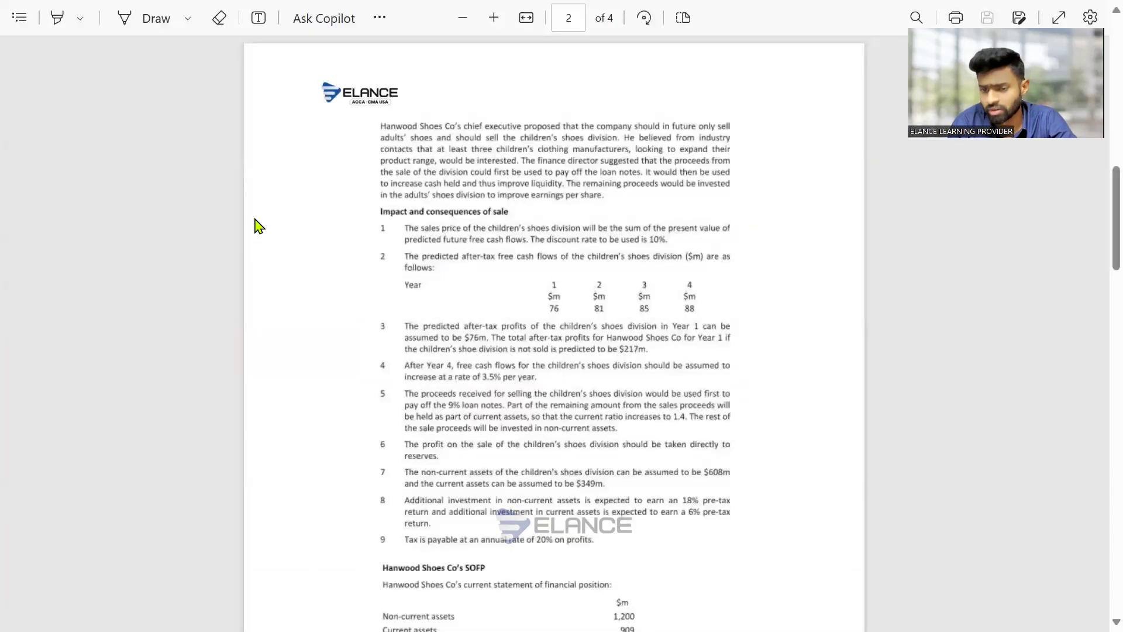
{"action": "scroll", "coordinate": [258, 226], "scroll_direction": "up", "scroll_amount": 3}
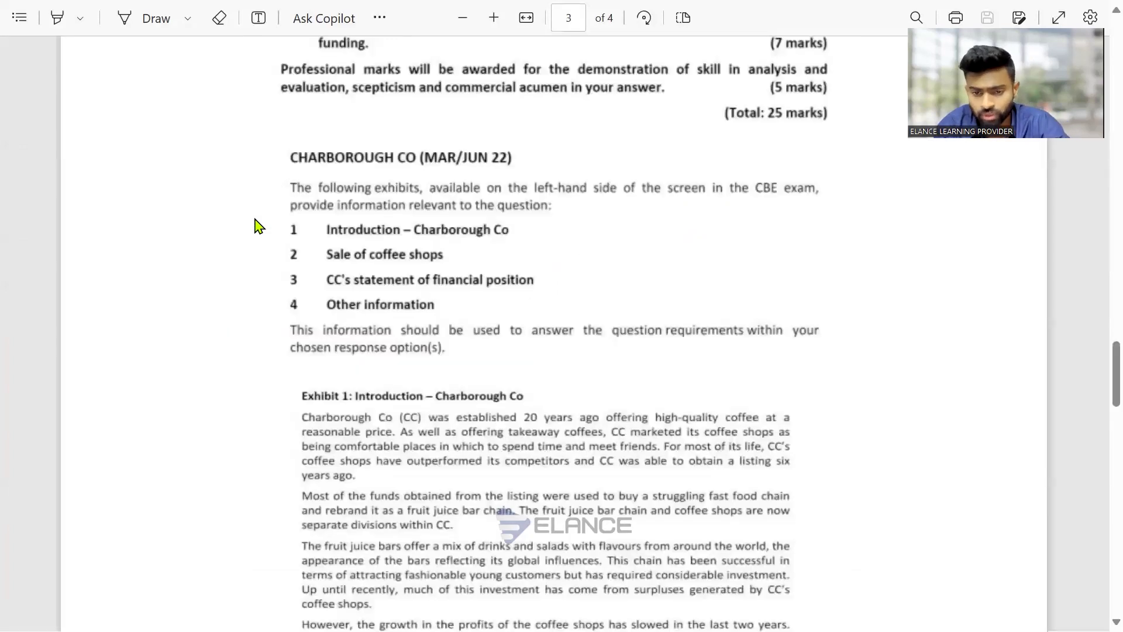
{"action": "key", "text": "alt+Tab"}
{"action": "type", "text": "Char"}
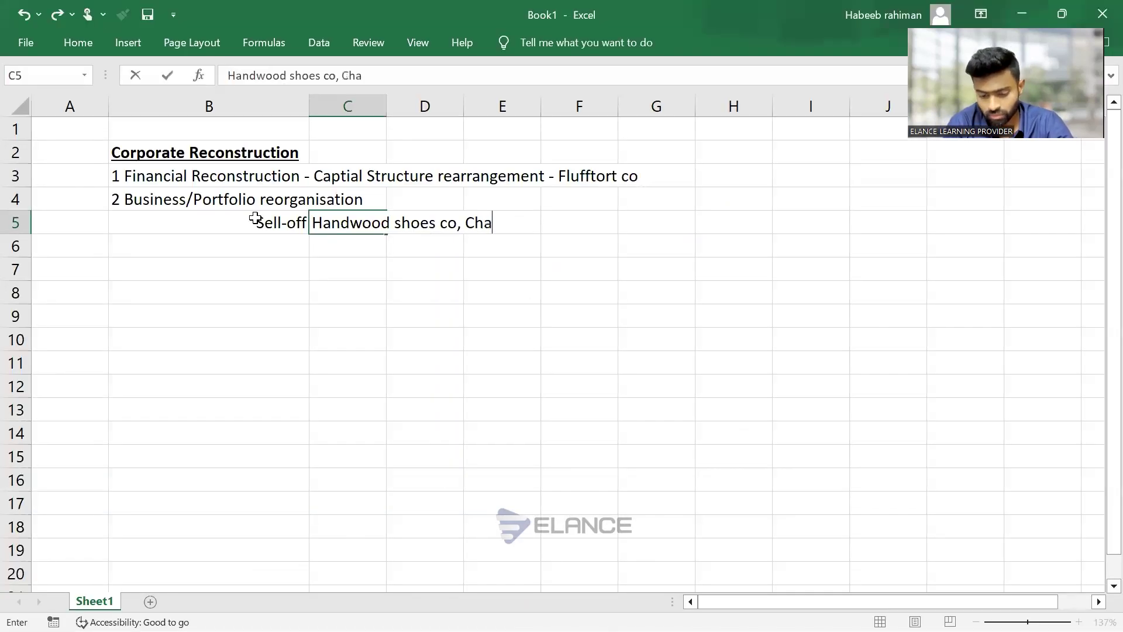
{"action": "key", "text": "alt+Tab"}
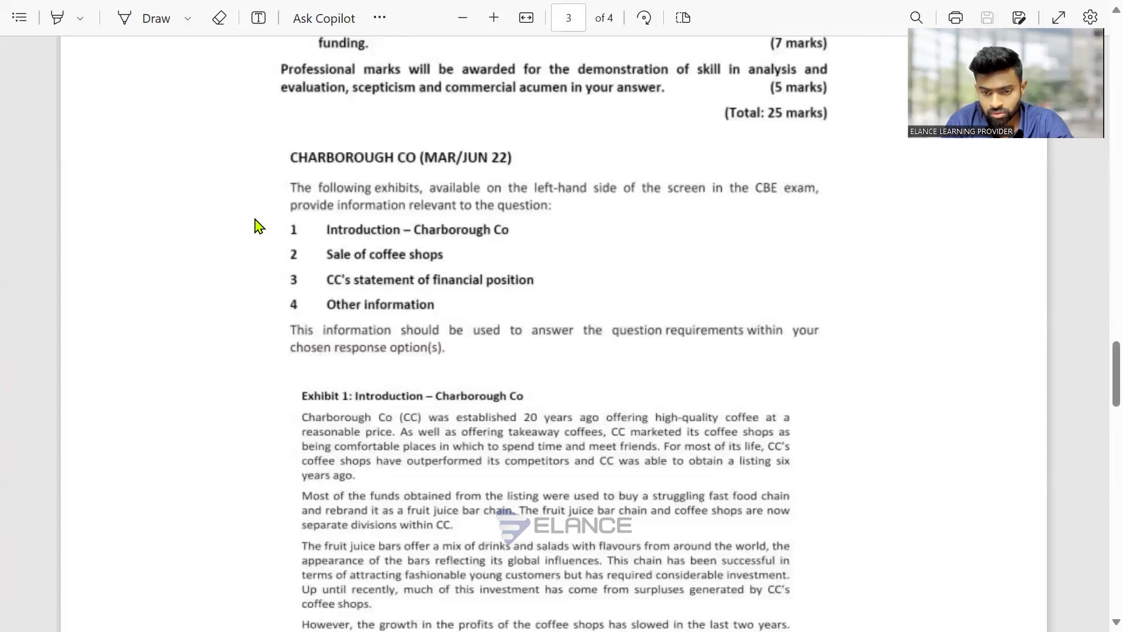
{"action": "key", "text": "alt+Tab"}
{"action": "type", "text": "borou"}
{"action": "type", "text": "gh"}
{"action": "type", "text": " co"}
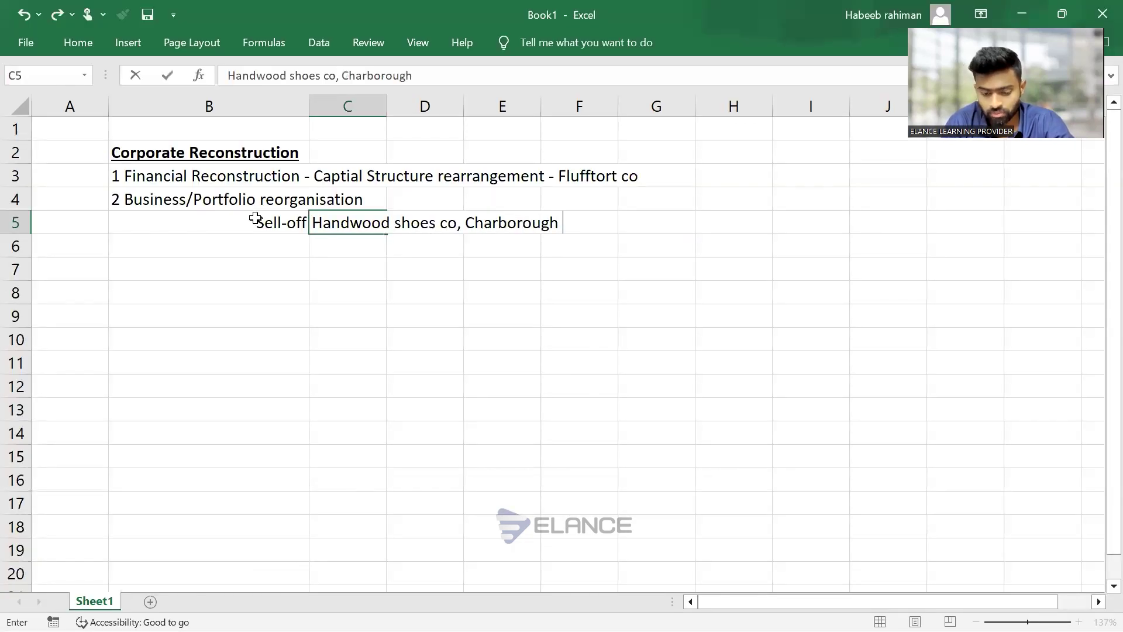
{"action": "key", "text": "Return"}
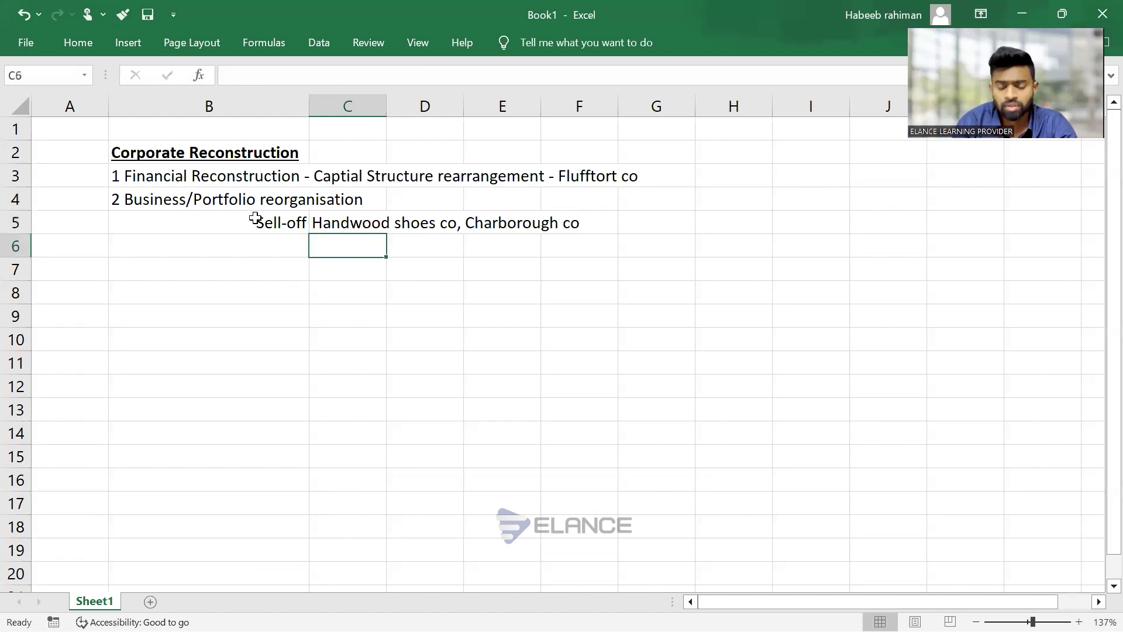
Enter "Spin-Off" in cell B6 and "CBE - 2023" beside it in C6
{"action": "key", "text": "Left"}
{"action": "type", "text": "Spin"}
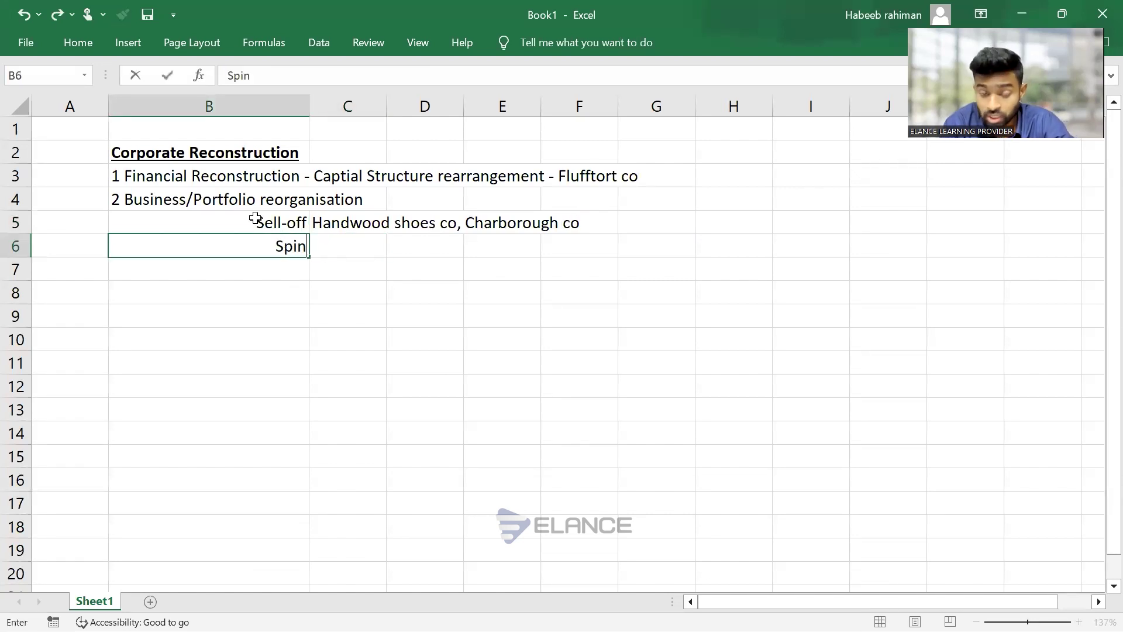
{"action": "type", "text": "-Off"}
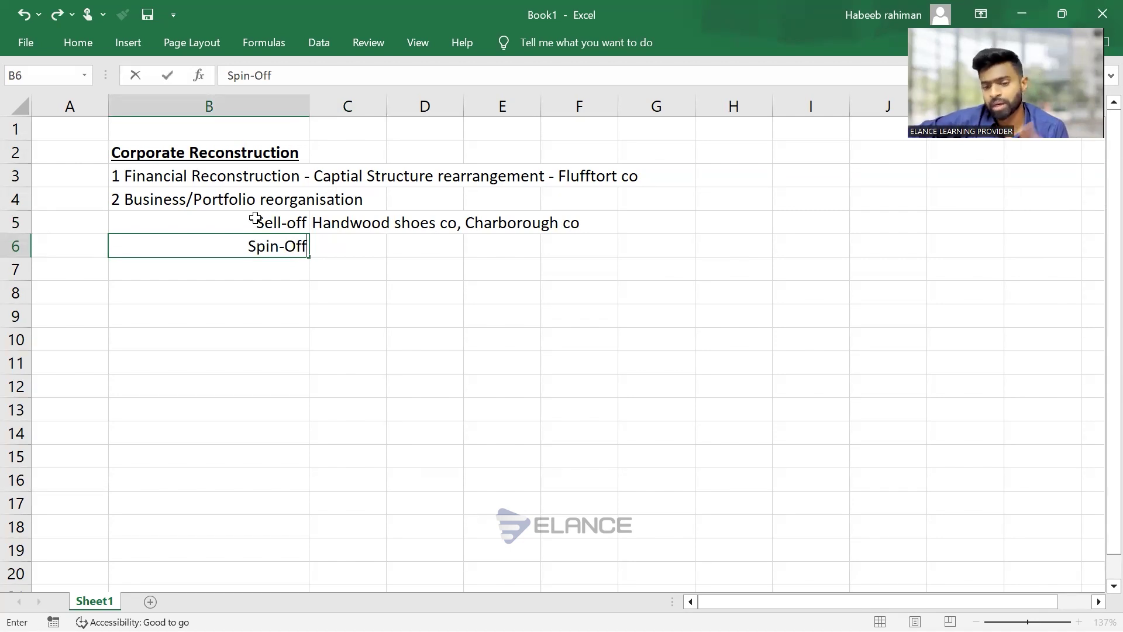
{"action": "key", "text": "Tab"}
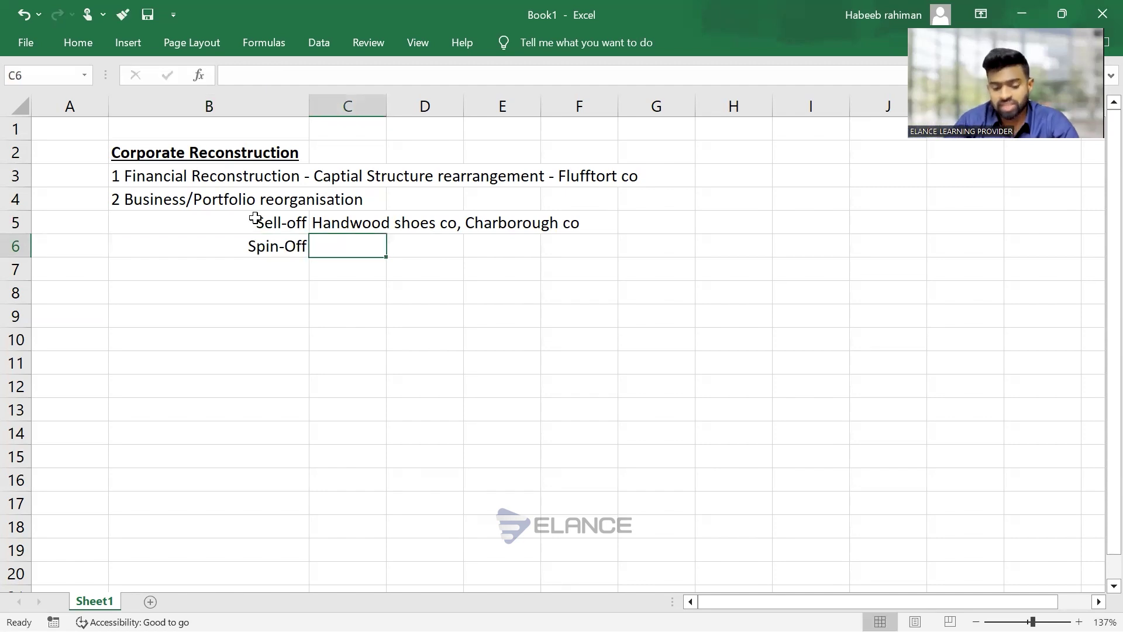
{"action": "type", "text": "CB"}
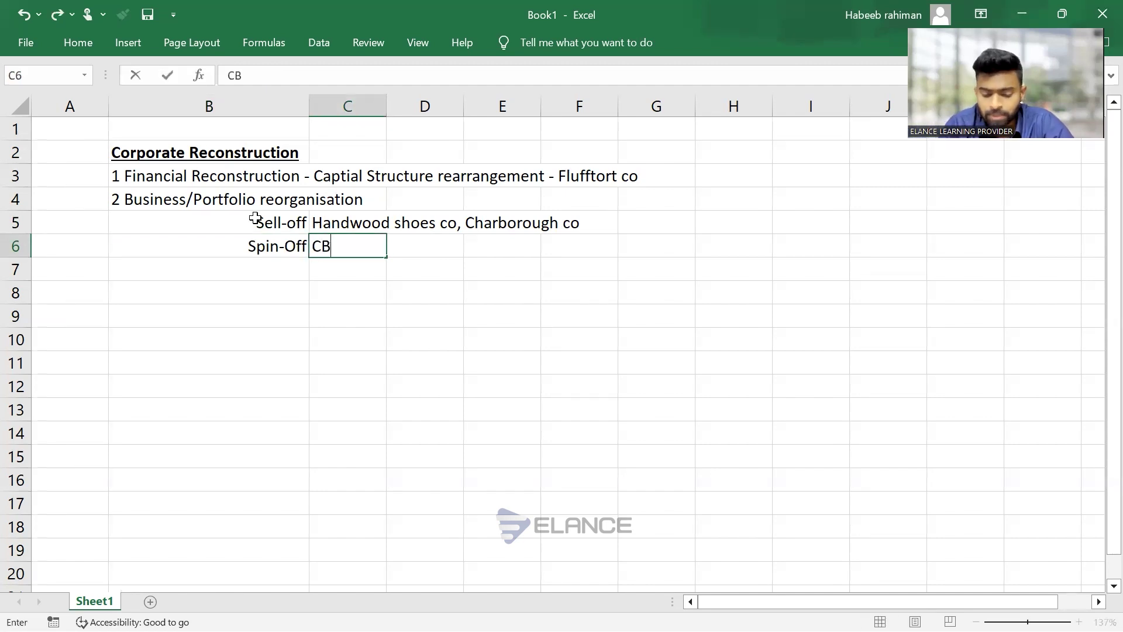
{"action": "type", "text": "E - 2023"}
{"action": "key", "text": "Return"}
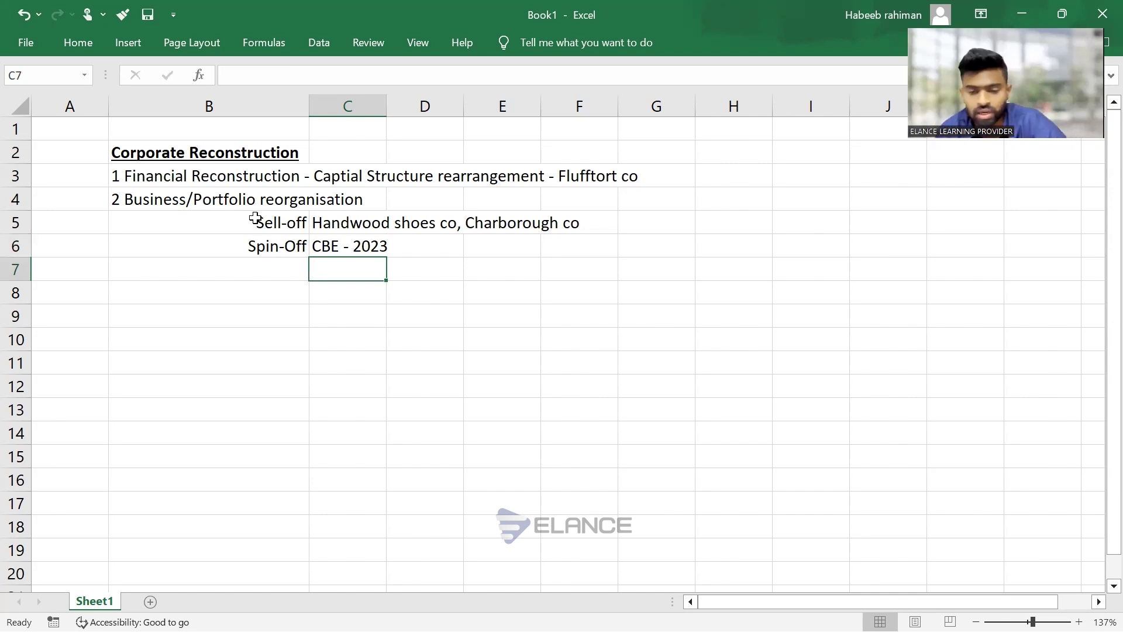
Enter "MBO-MBI - Technical Article" in cell B7 as the third sub-item
{"action": "key", "text": "Left"}
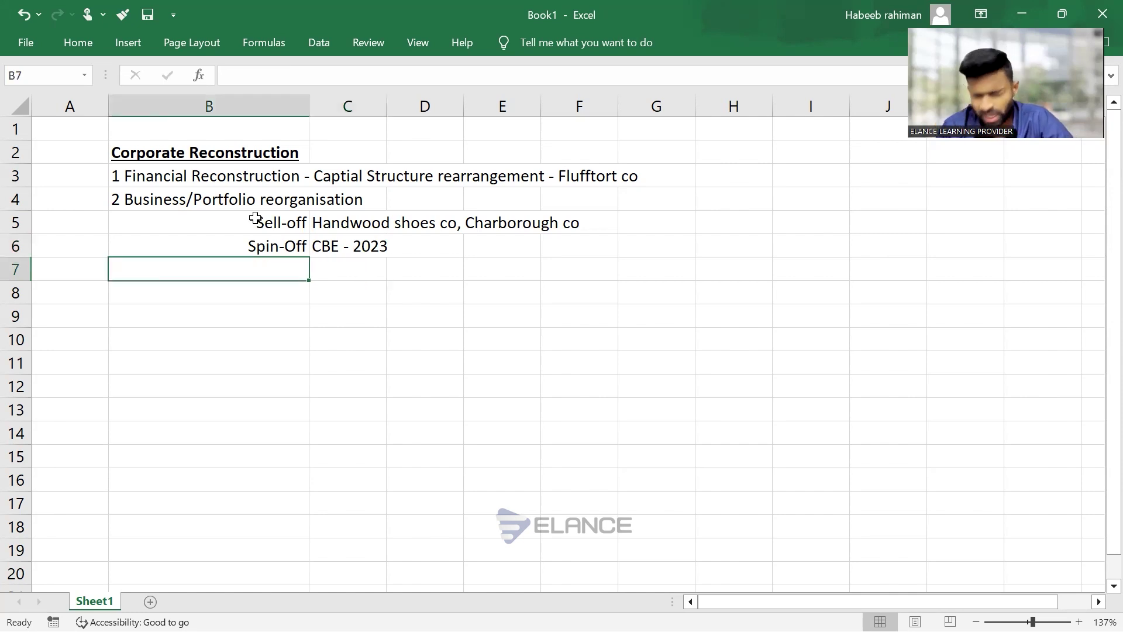
{"action": "type", "text": "M"}
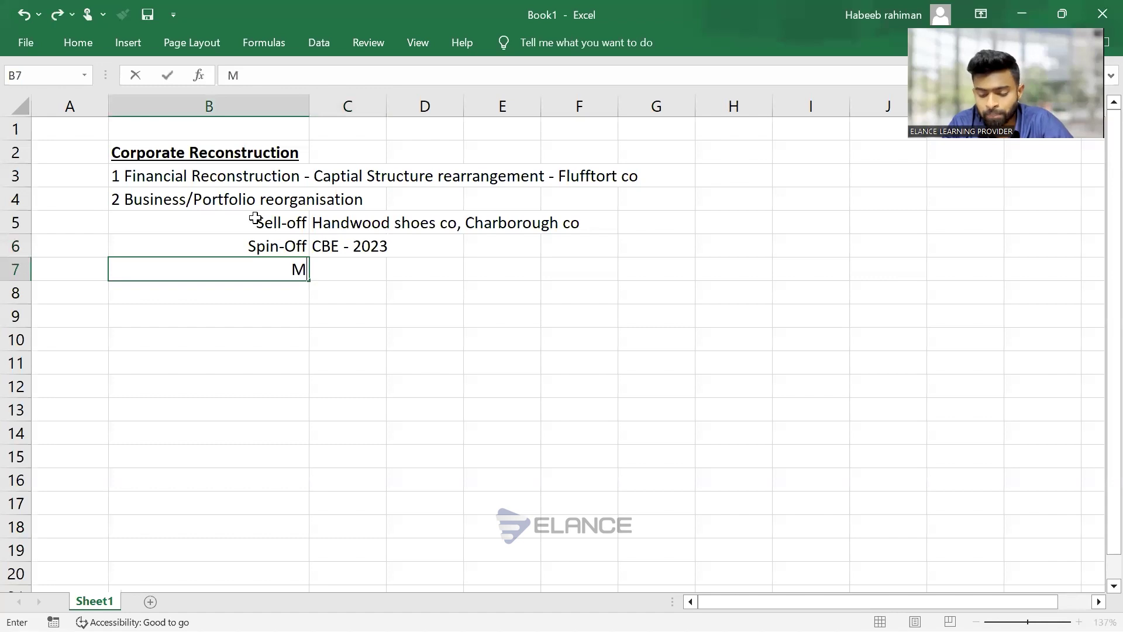
{"action": "type", "text": "BO-MBI"}
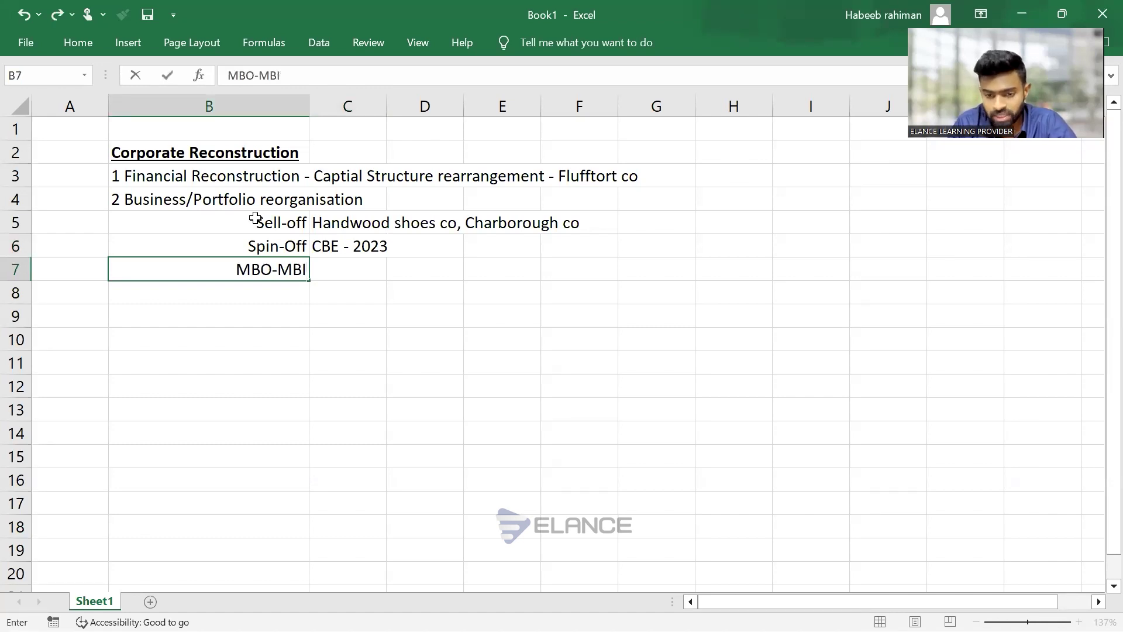
{"action": "type", "text": " - t"}
{"action": "key", "text": "BackSpace"}
{"action": "key", "text": "BackSpace"}
{"action": "type", "text": "Technical Article"}
{"action": "key", "text": "Return"}
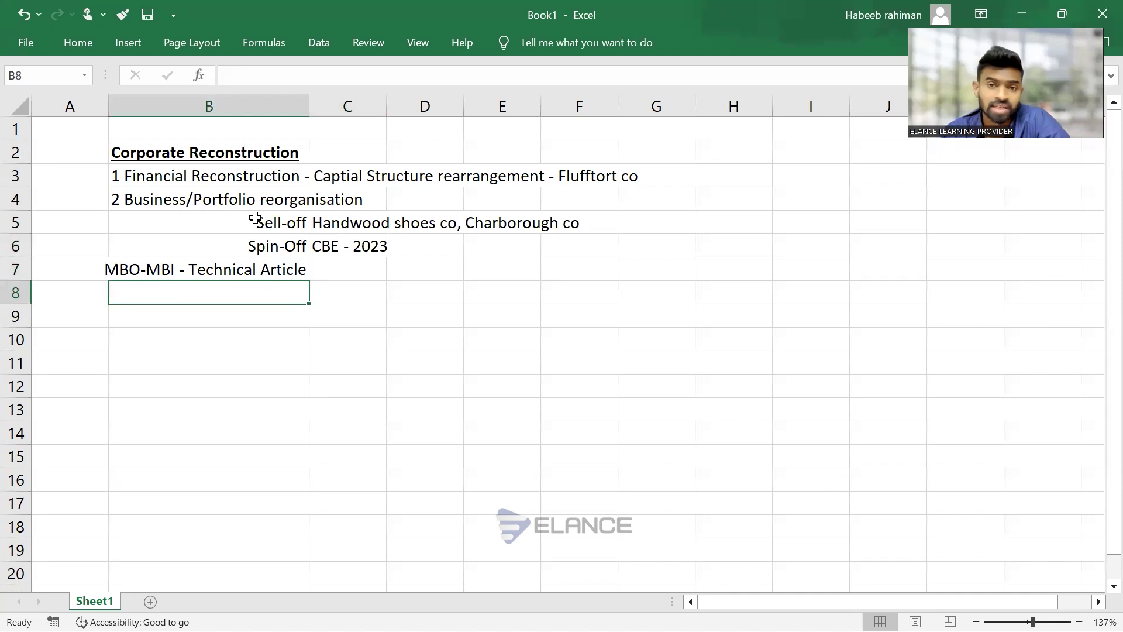
{"action": "key", "text": "Up"}
{"action": "key", "text": "Up"}
{"action": "key", "text": "Up"}
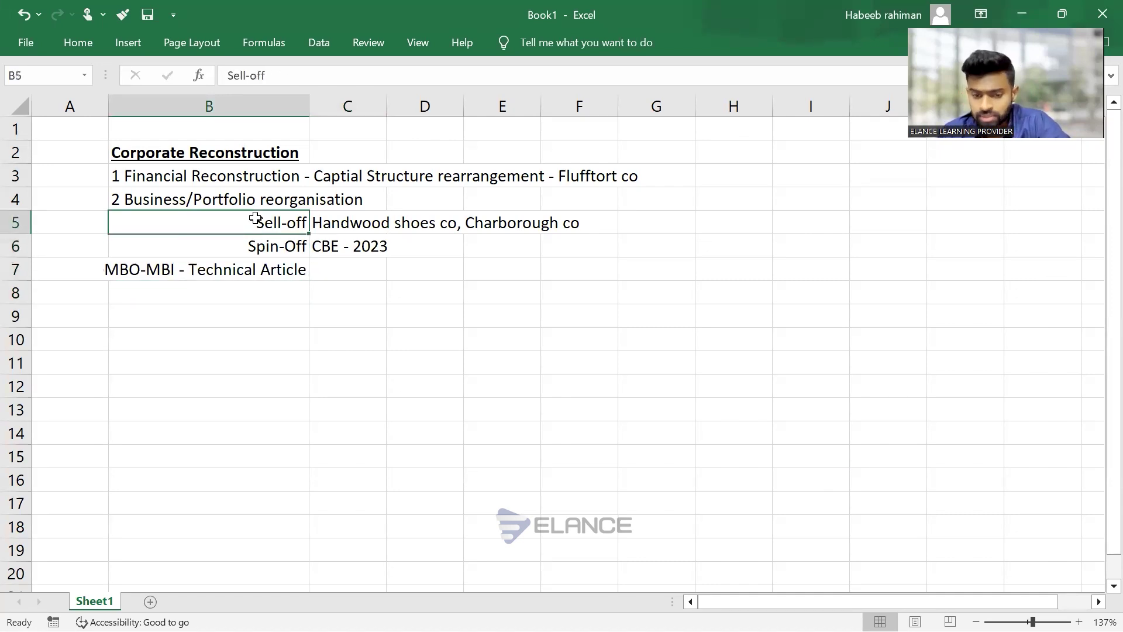
{"action": "key", "text": "Up"}
{"action": "key", "text": "Up"}
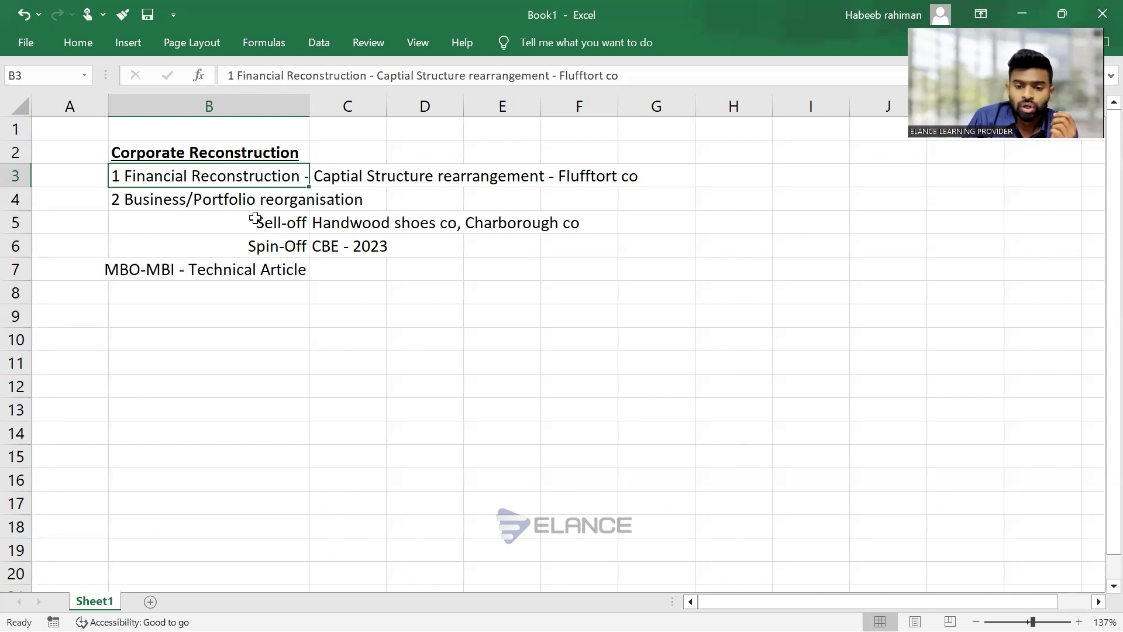
{"action": "key", "text": "Down"}
{"action": "key", "text": "Down"}
{"action": "key", "text": "Down"}
{"action": "key", "text": "Down"}
{"action": "key", "text": "Down"}
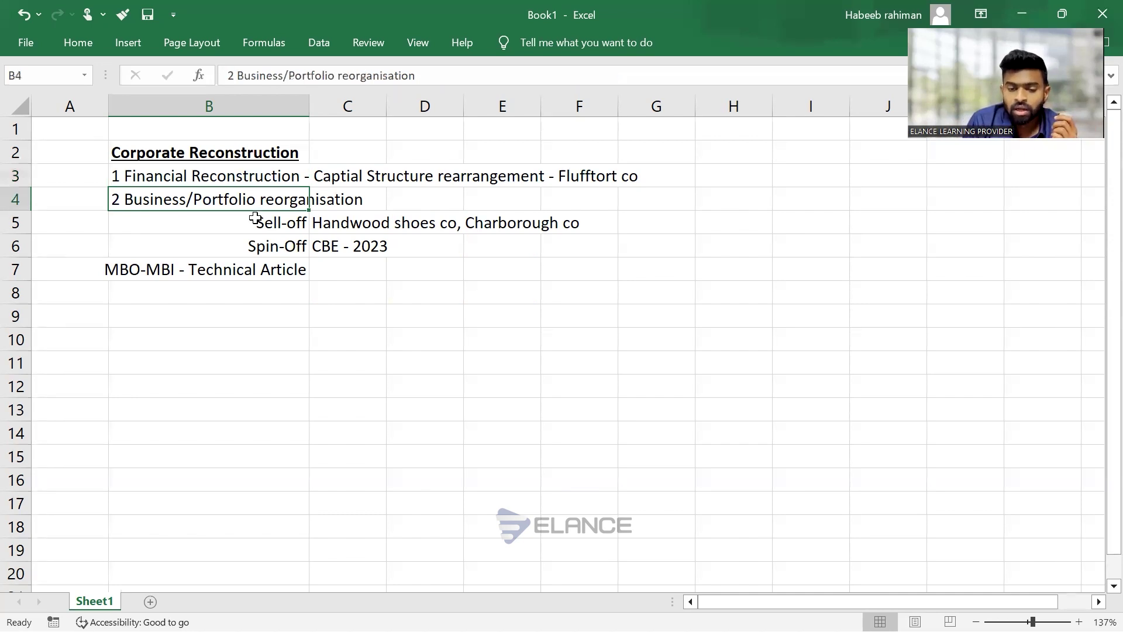
Enter "3 Organisational restructuring" in cell B8 as the third reconstruction type
{"action": "type", "text": "2"}
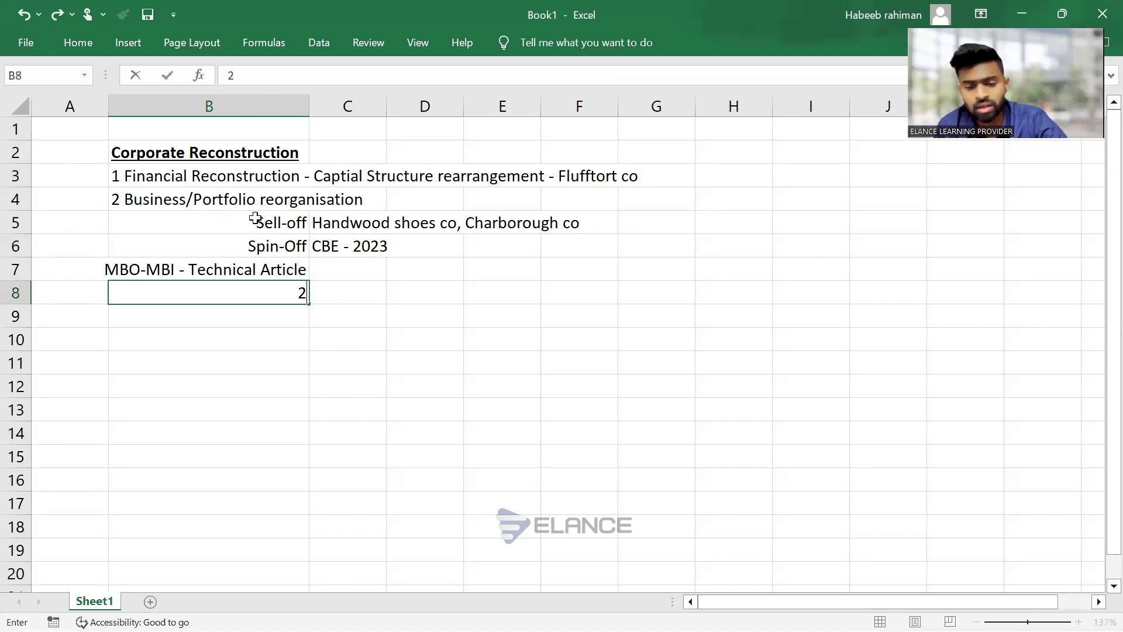
{"action": "key", "text": "BackSpace"}
{"action": "type", "text": "3"}
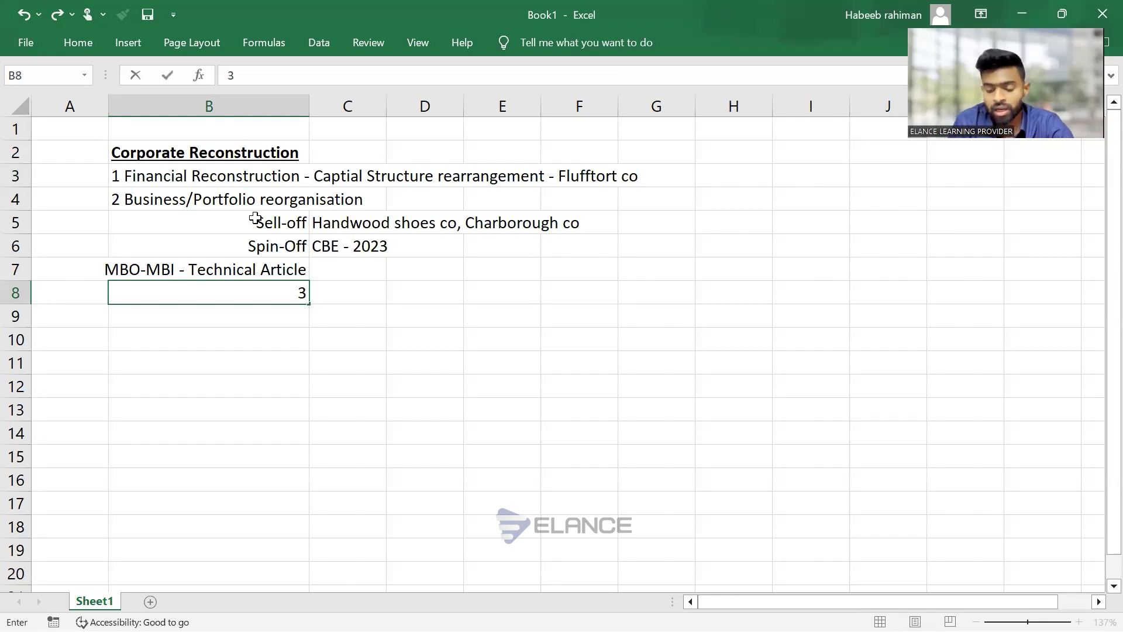
{"action": "type", "text": " Orga"}
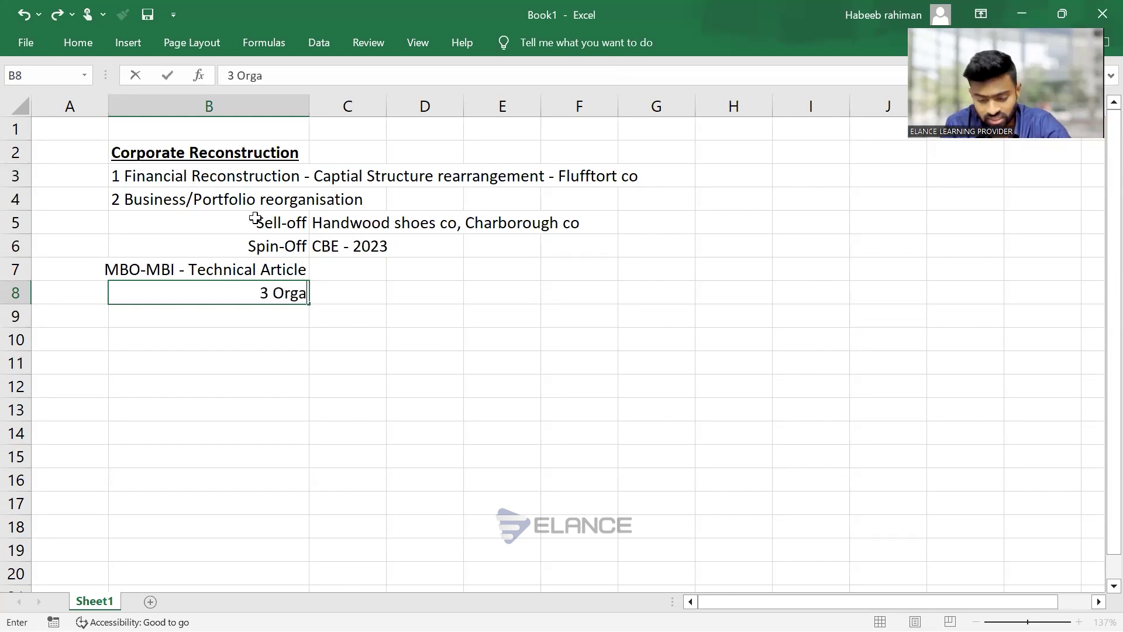
{"action": "type", "text": "nisational re"}
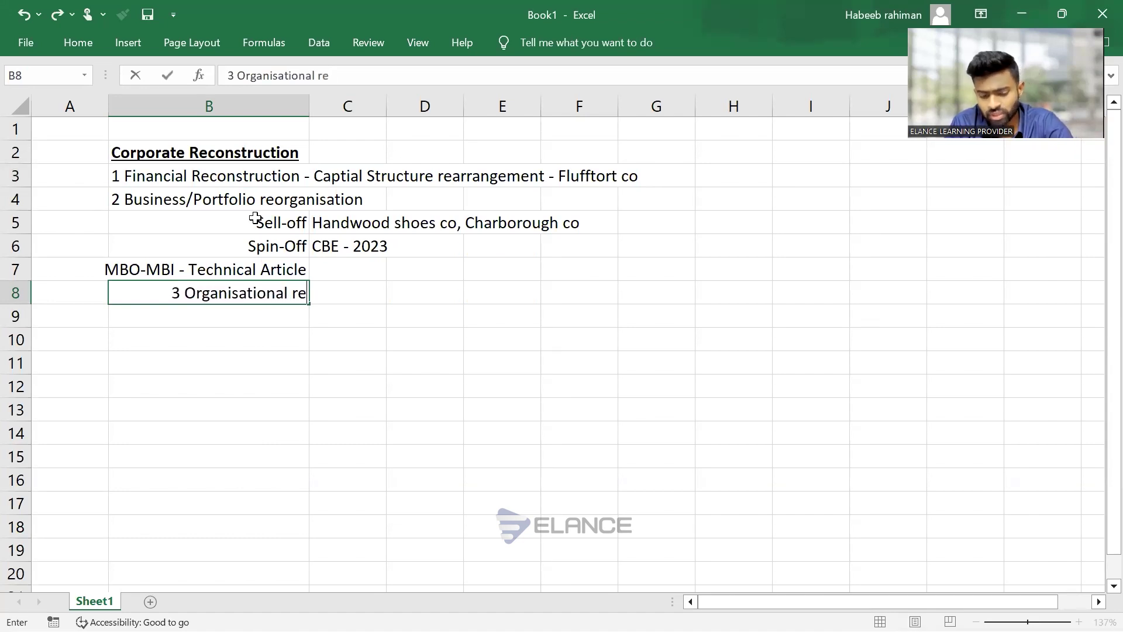
{"action": "type", "text": "stu"}
{"action": "key", "text": "BackSpace"}
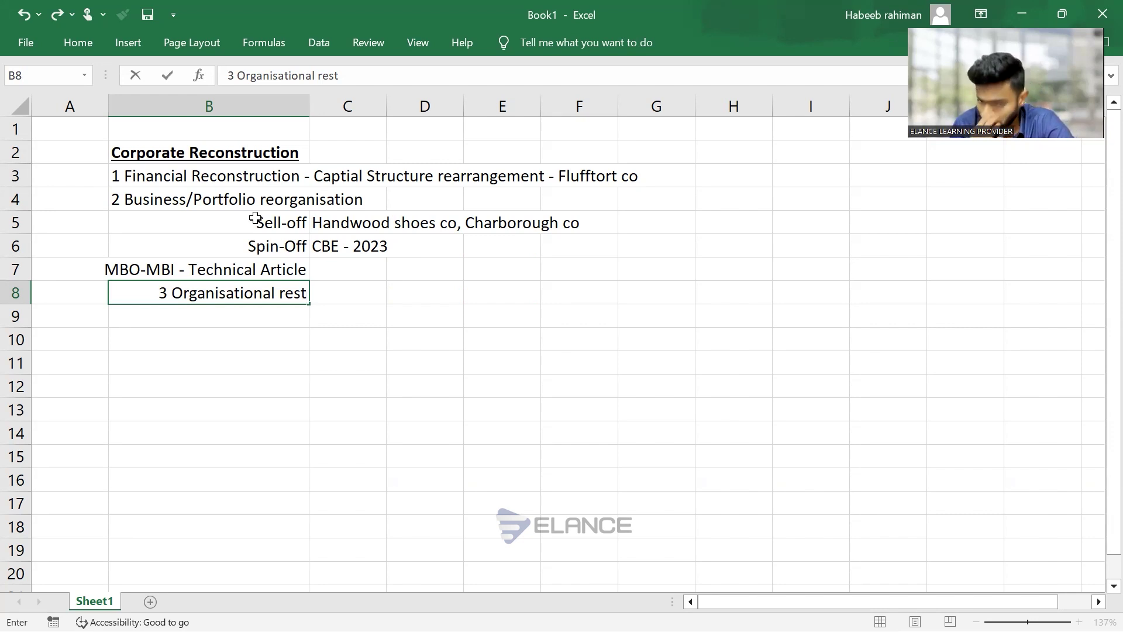
{"action": "type", "text": "ruc"}
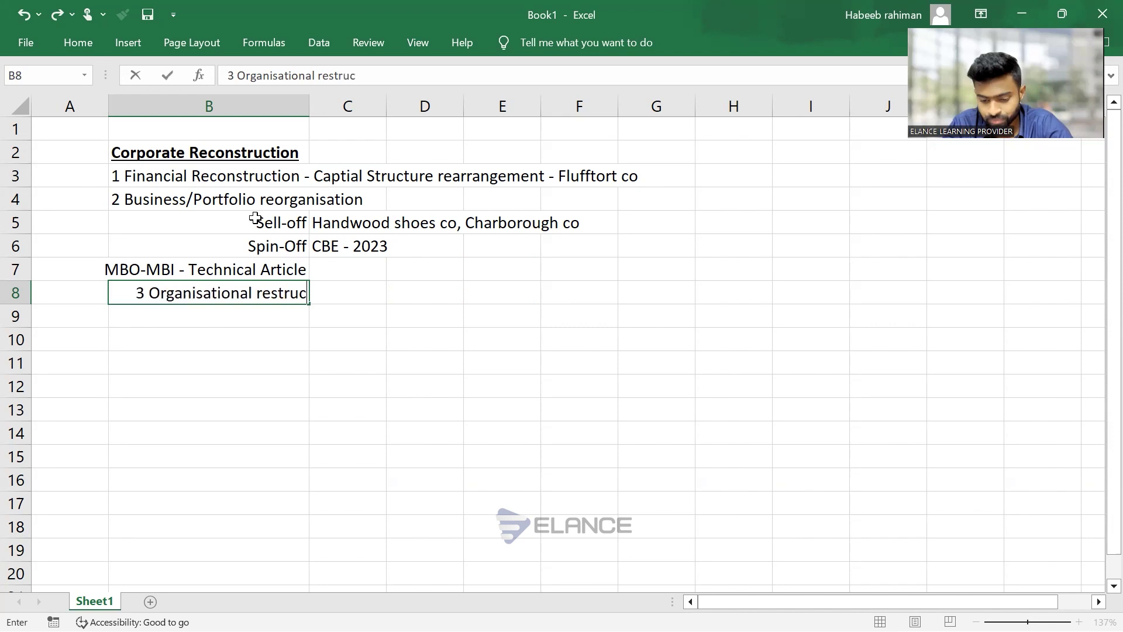
{"action": "type", "text": "turing"}
{"action": "key", "text": "Return"}
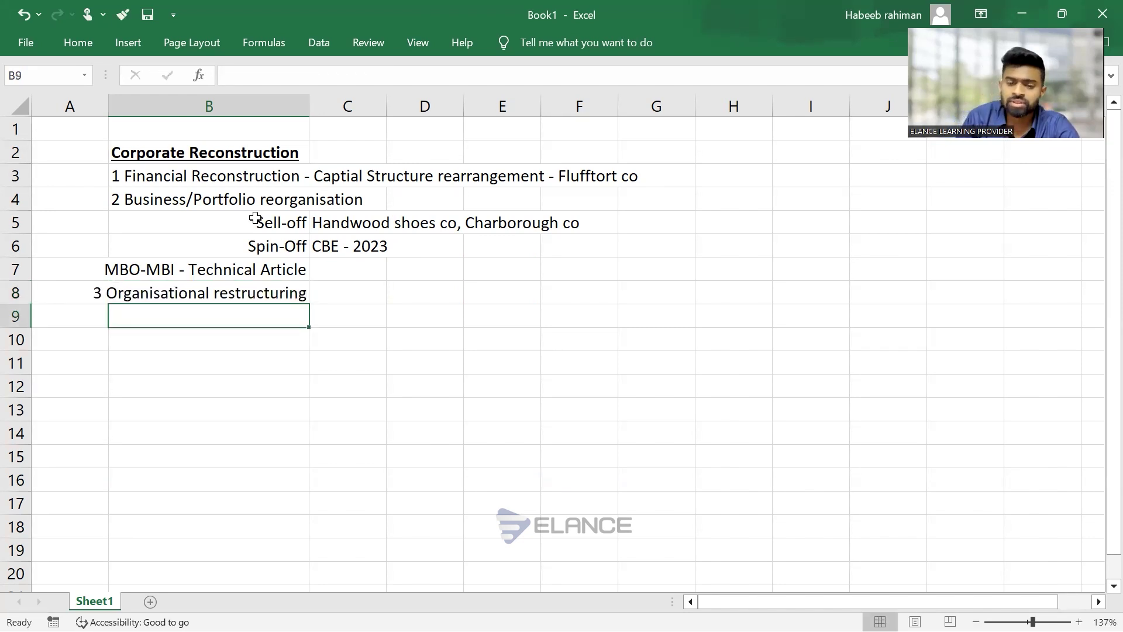
Enter "Theory" in cell C8 beside the organisational restructuring item
{"action": "key", "text": "Up"}
{"action": "key", "text": "Right"}
{"action": "type", "text": "Theory"}
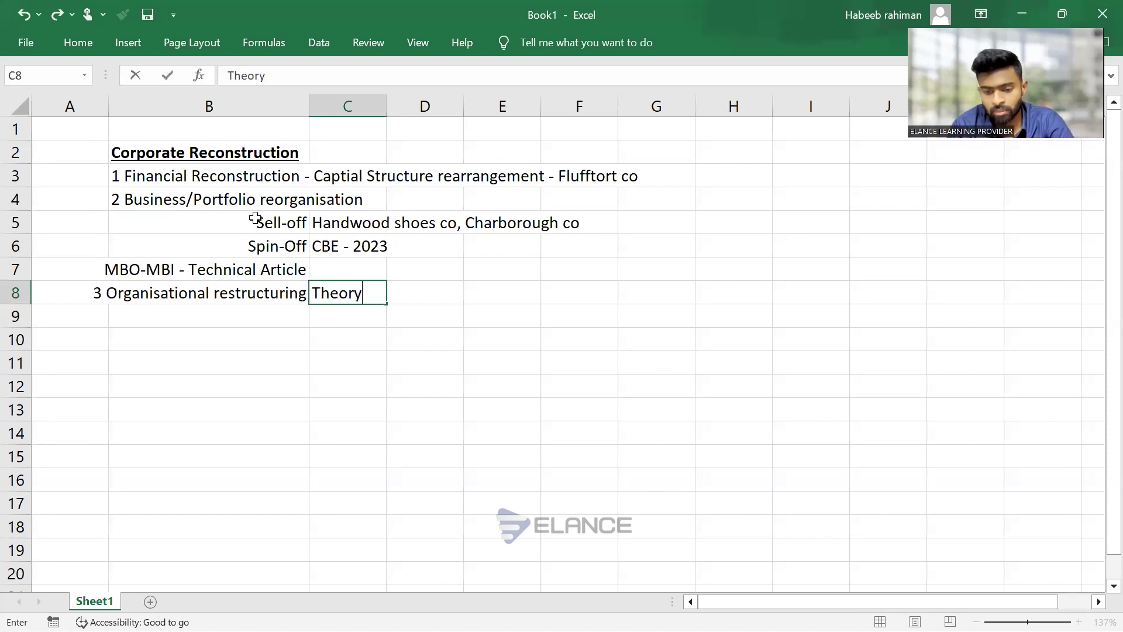
{"action": "key", "text": "Return"}
Make the Financial Reconstruction item in cell B3 bold
{"action": "key", "text": "Up"}
{"action": "key", "text": "Up"}
{"action": "key", "text": "Up"}
{"action": "key", "text": "Up"}
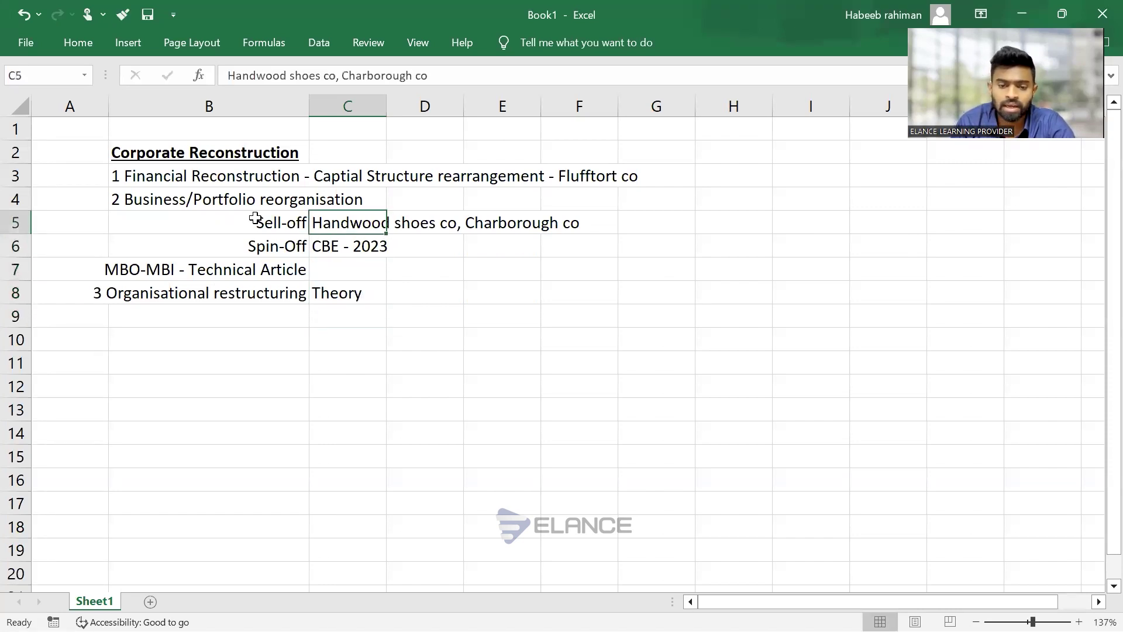
{"action": "key", "text": "Left"}
{"action": "key", "text": "Left"}
{"action": "key", "text": "Up"}
{"action": "key", "text": "Up"}
{"action": "key", "text": "Right"}
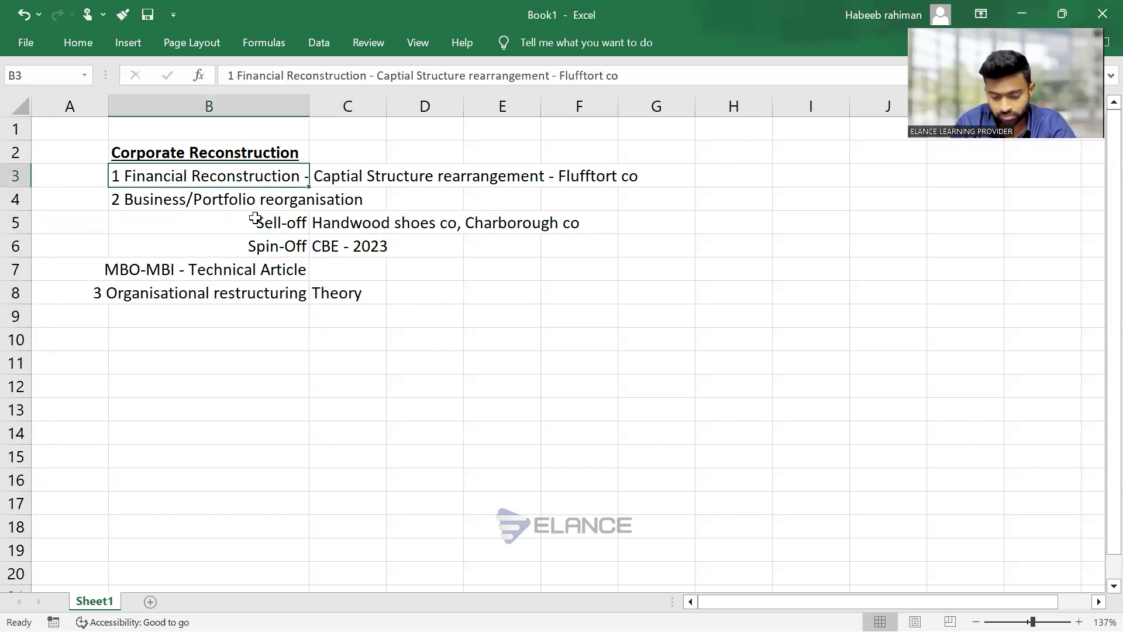
{"action": "key", "text": "ctrl+b"}
{"action": "key", "text": "Down"}
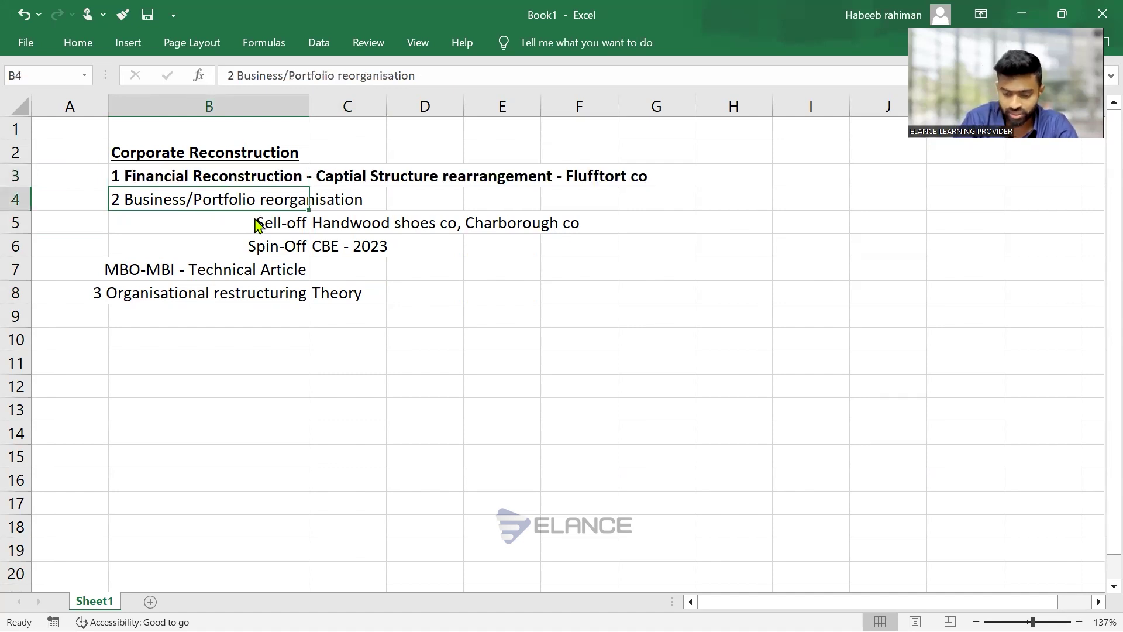
{"action": "type", "text": "b"}
{"action": "key", "text": "Return"}
{"action": "key", "text": "ctrl+z"}
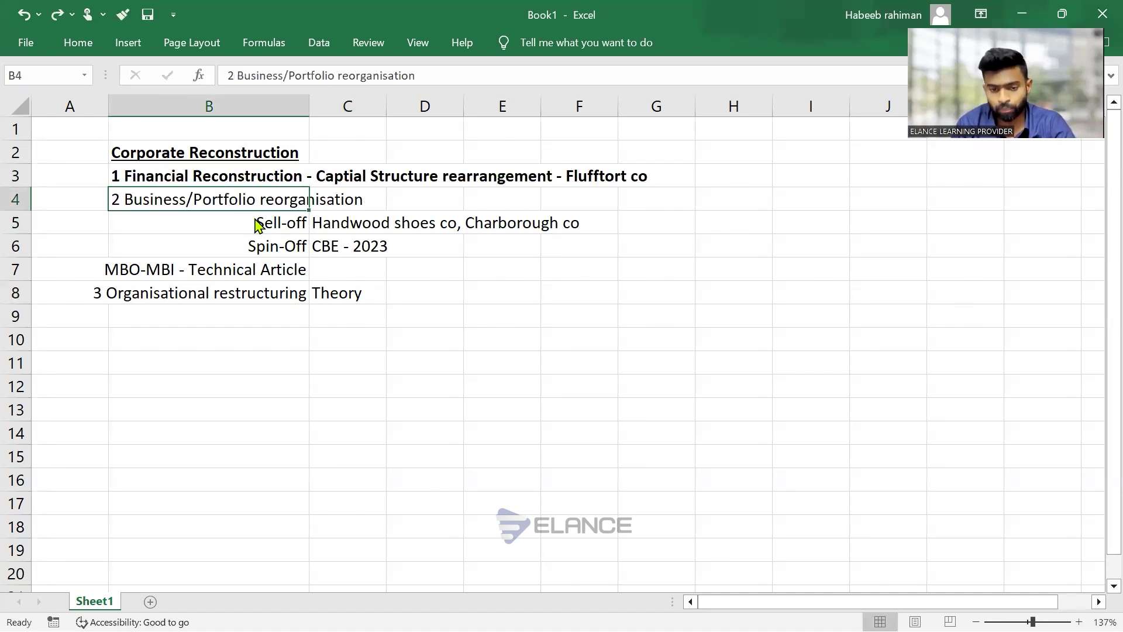
Make the Business/Portfolio reorganisation item in B4 and the Organisational restructuring item in B8 bold
{"action": "key", "text": "ctrl+b"}
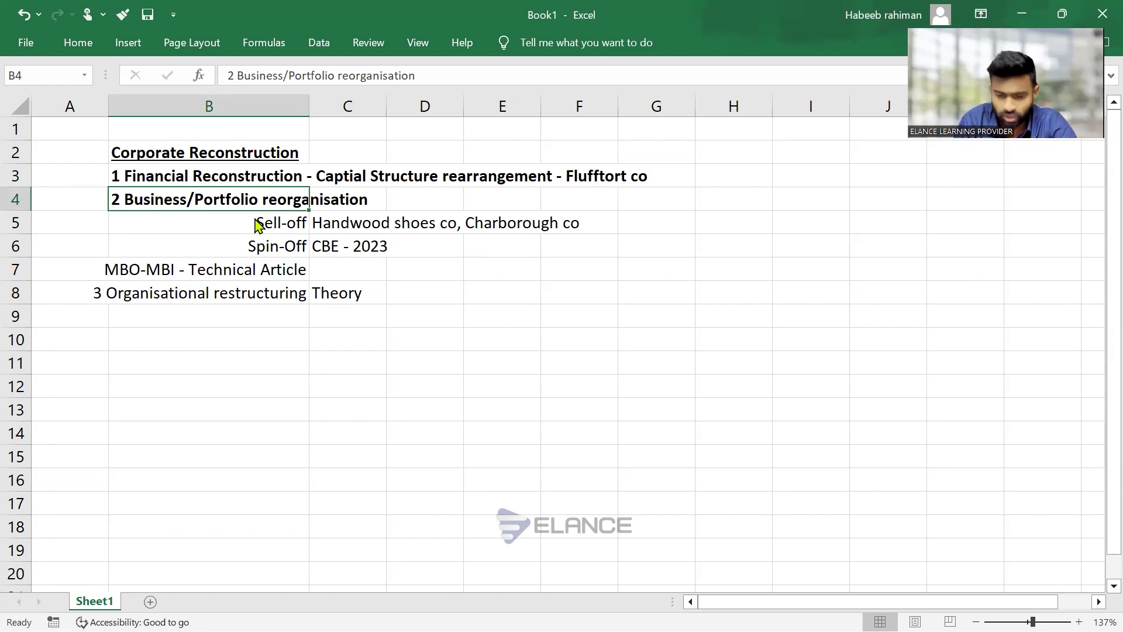
{"action": "key", "text": "Down"}
{"action": "key", "text": "Down"}
{"action": "key", "text": "Down"}
{"action": "key", "text": "Down"}
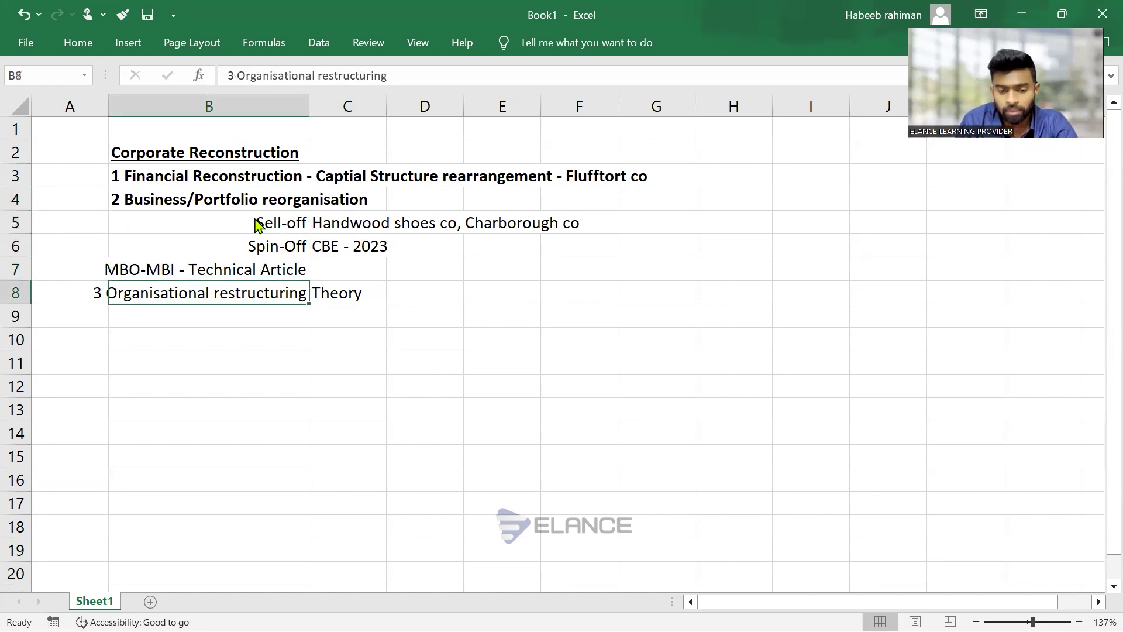
{"action": "key", "text": "ctrl+b"}
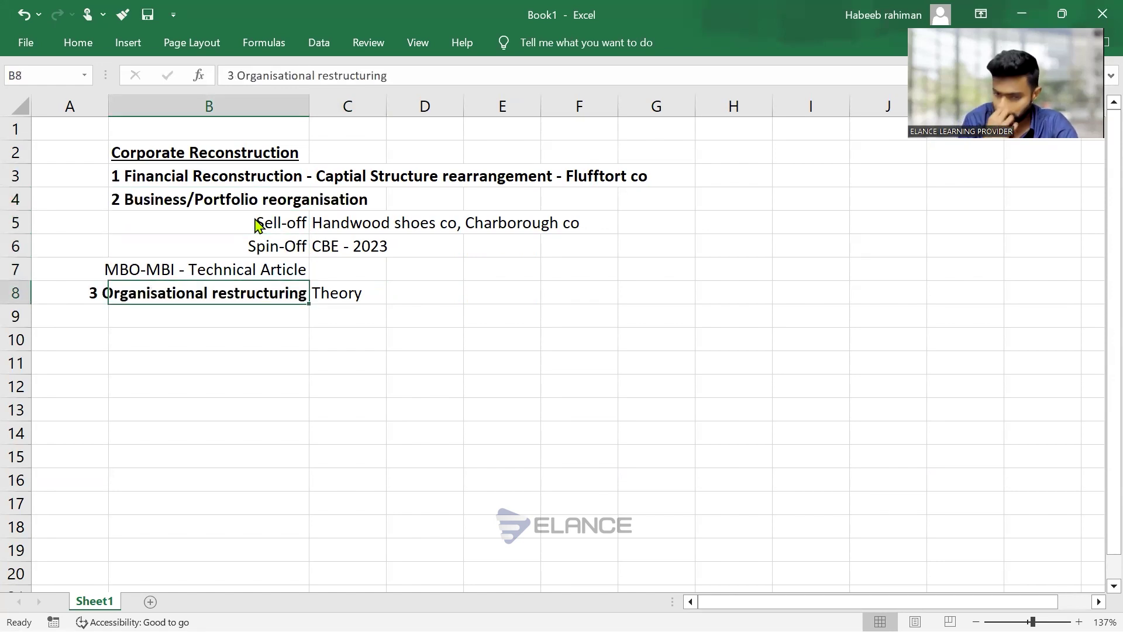
{"action": "key", "text": "Up"}
{"action": "key", "text": "Up"}
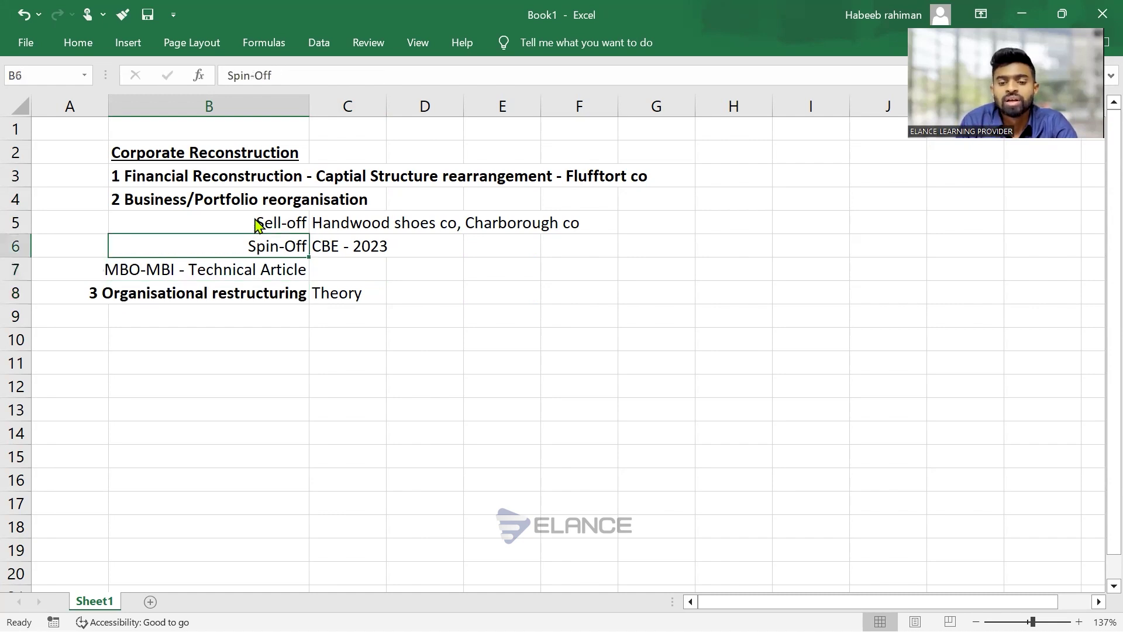
{"action": "key", "text": "Up"}
{"action": "key", "text": "Up"}
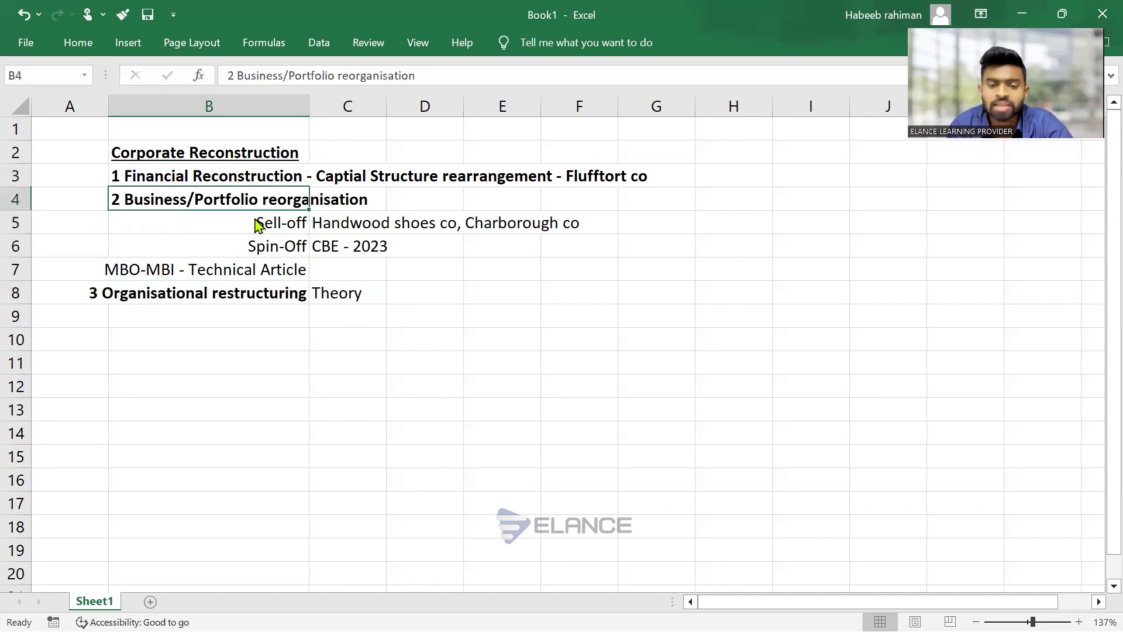
{"action": "key", "text": "Up"}
{"action": "key", "text": "shift+Down"}
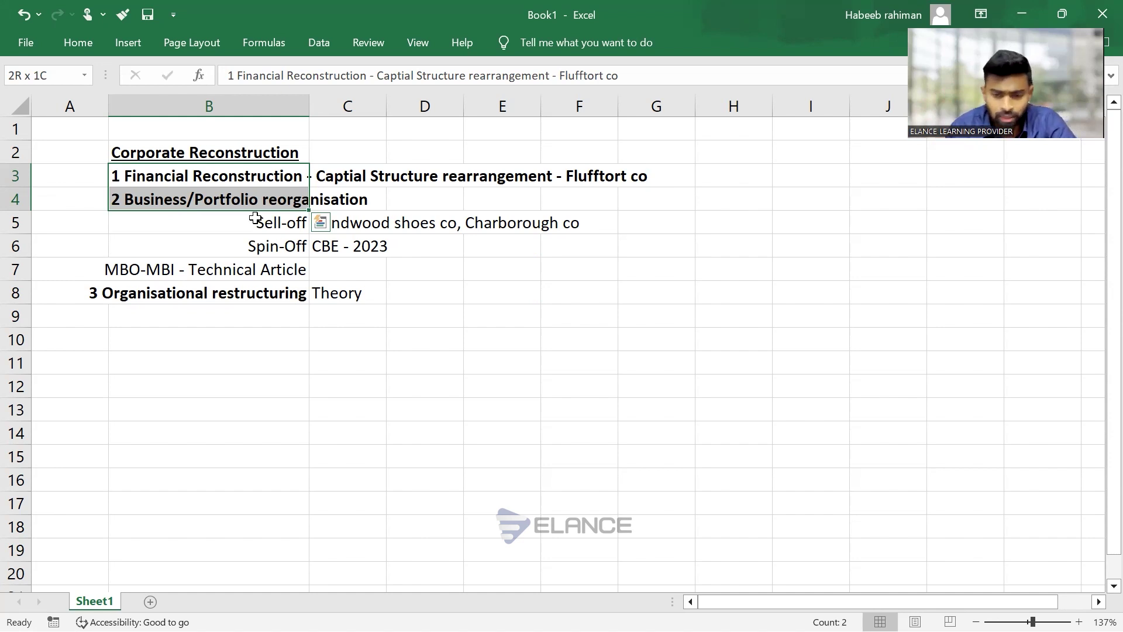
{"action": "key", "text": "Down"}
{"action": "key", "text": "Down"}
{"action": "key", "text": "shift+Down"}
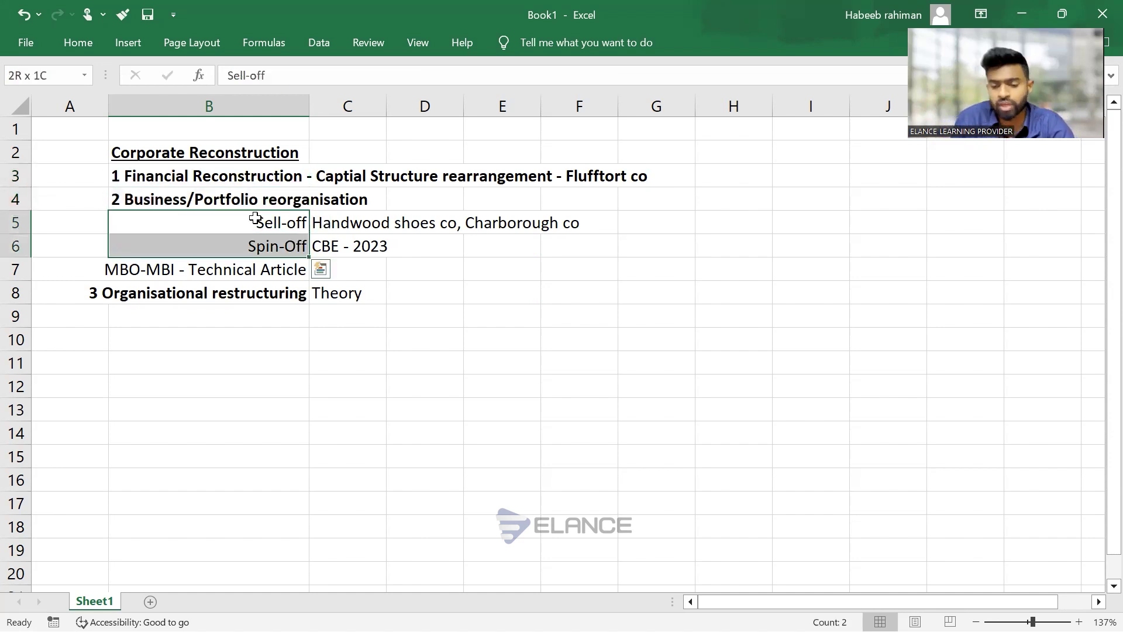
Enter "Adv & Dis" in cell G5 on the Sell-off row
{"action": "key", "text": "Right"}
{"action": "key", "text": "Right"}
{"action": "key", "text": "Right"}
{"action": "key", "text": "Right"}
{"action": "key", "text": "Right"}
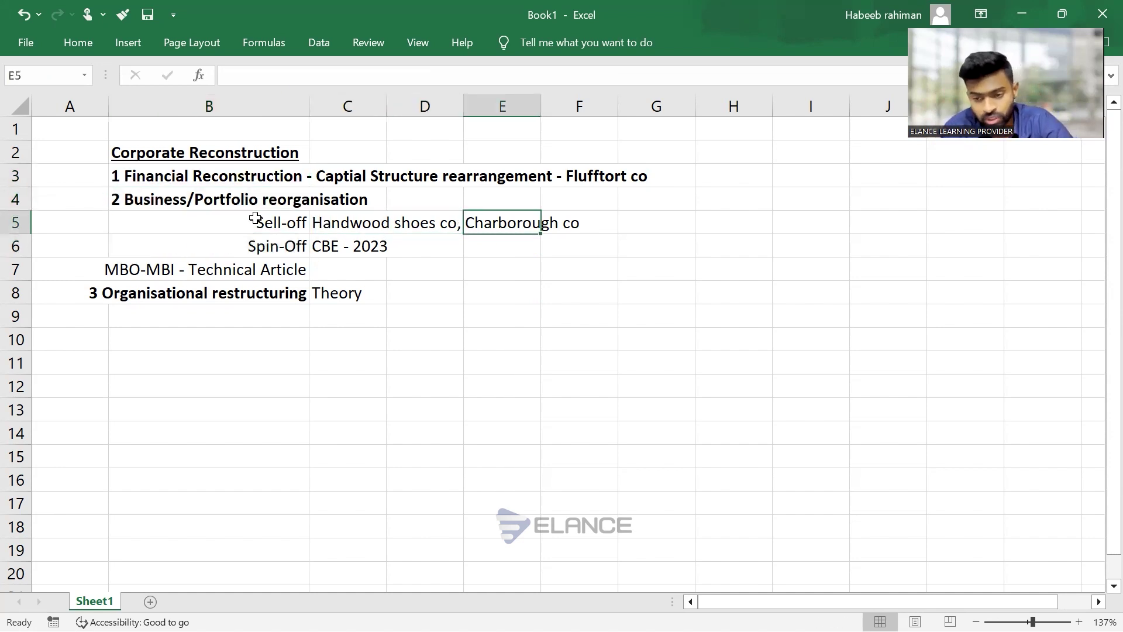
{"action": "type", "text": "Ad"}
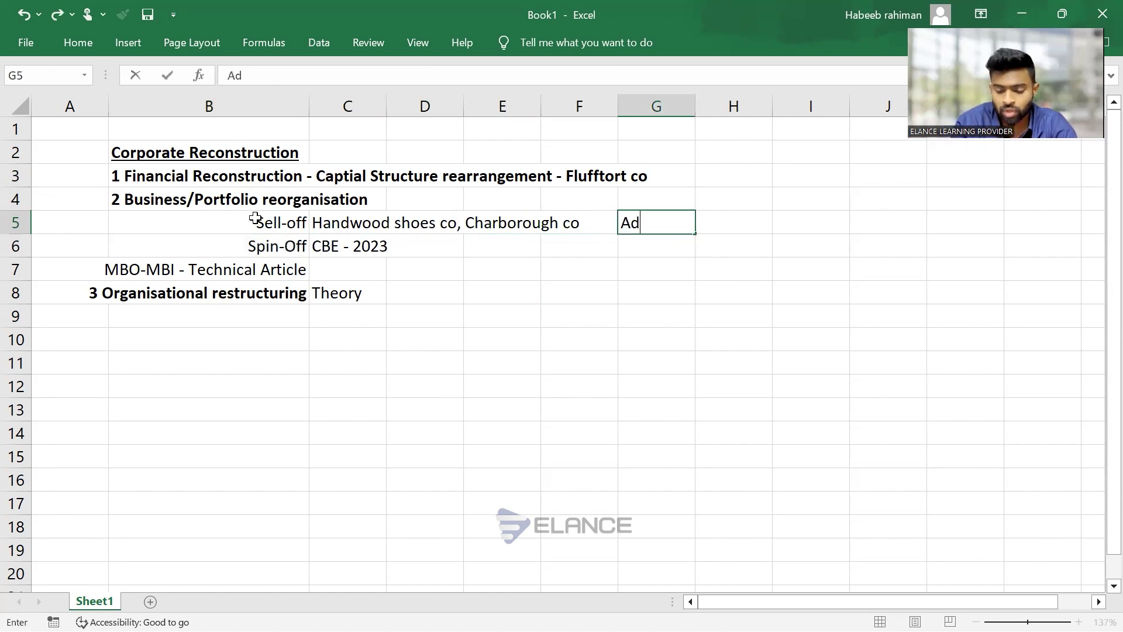
{"action": "type", "text": "v & "}
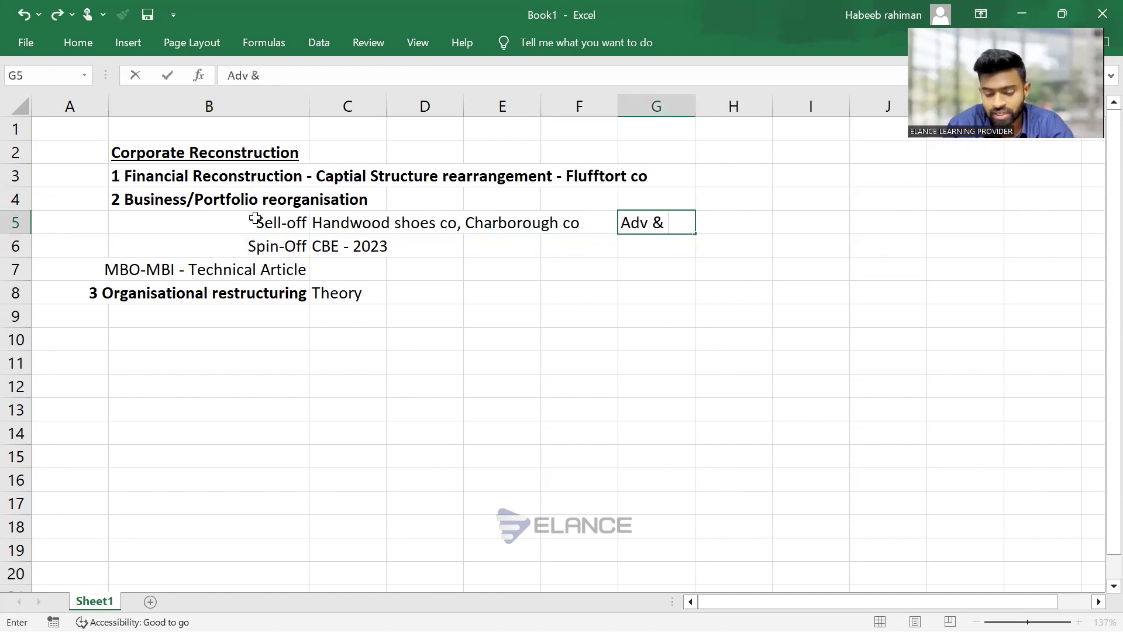
{"action": "type", "text": "Dis"}
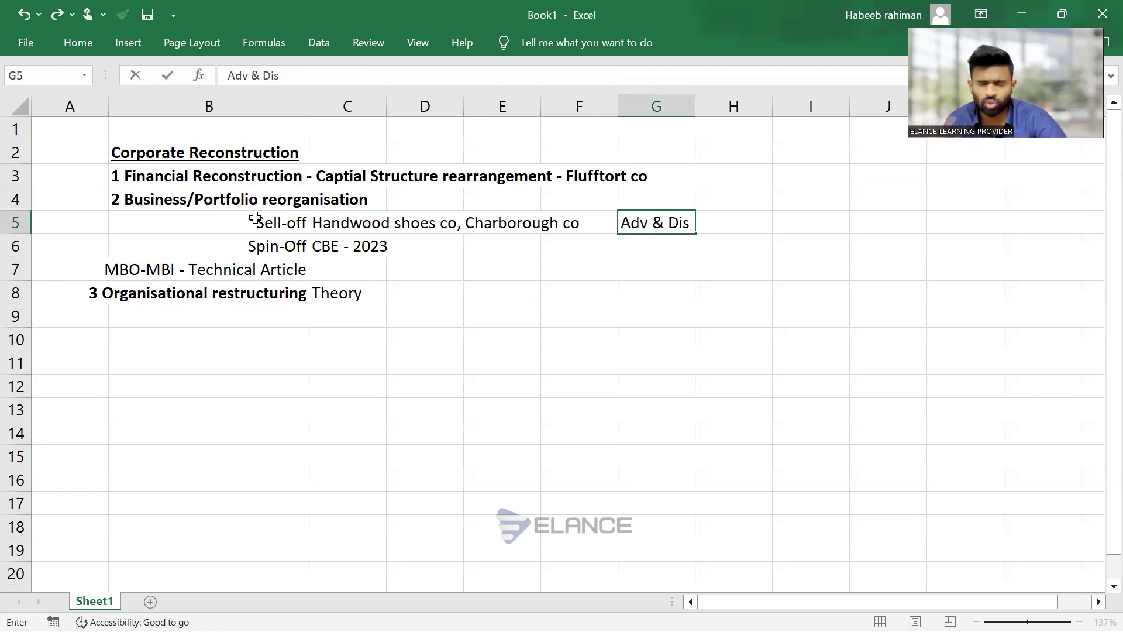
{"action": "key", "text": "Return"}
Copy the "Adv & Dis" note from G5 to cell G6 on the Spin-Off row
{"action": "key", "text": "Up"}
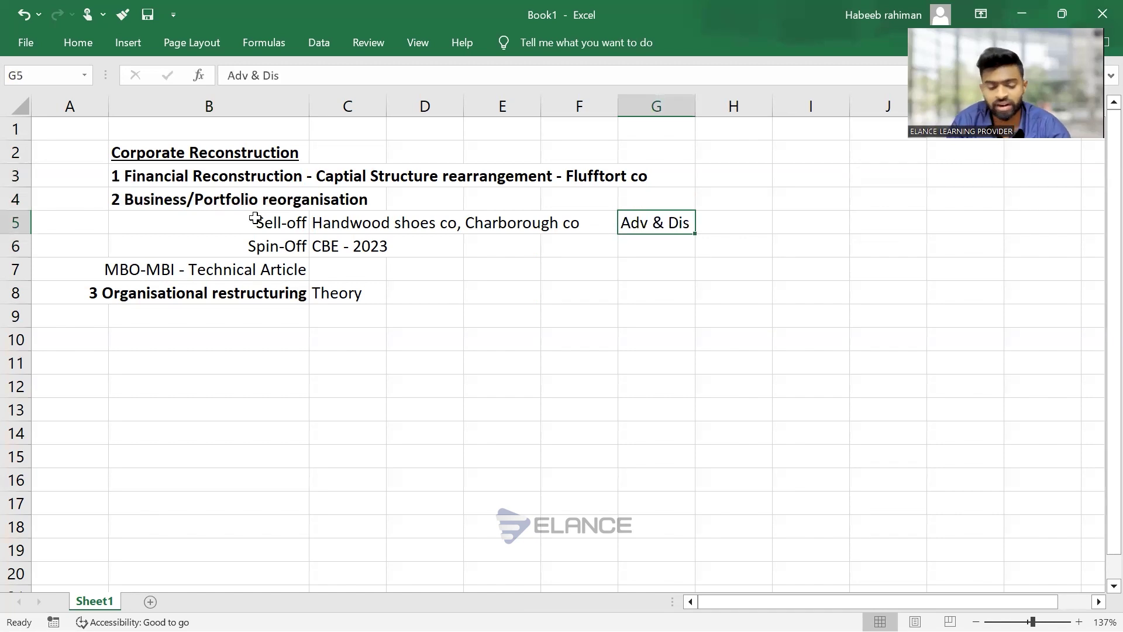
{"action": "key", "text": "ctrl+c"}
{"action": "key", "text": "Down"}
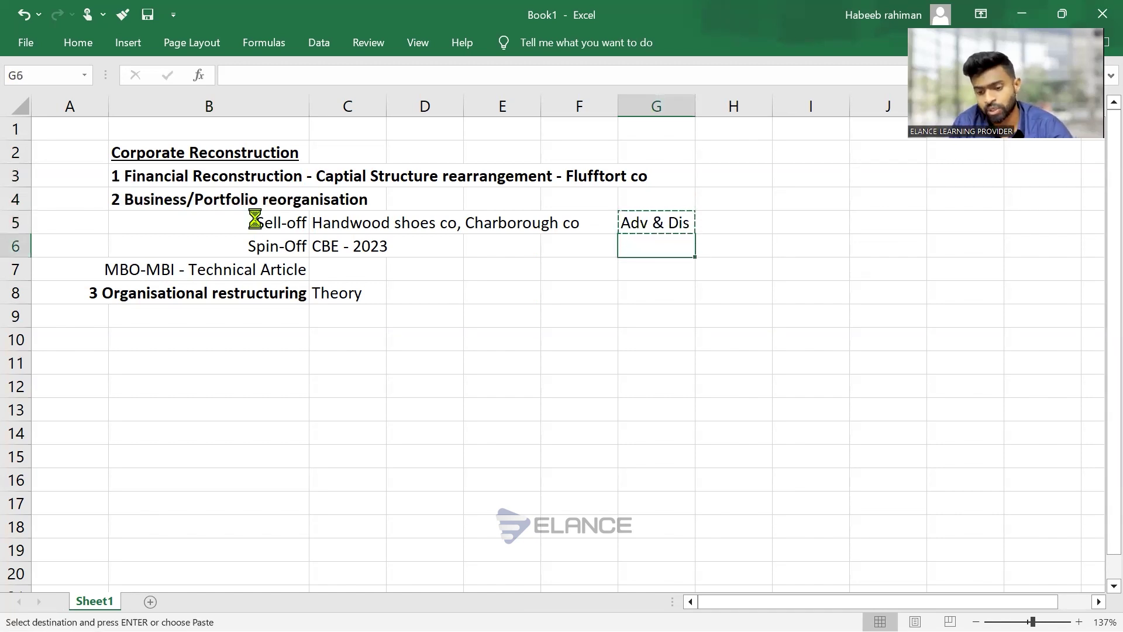
{"action": "key", "text": "ctrl+v"}
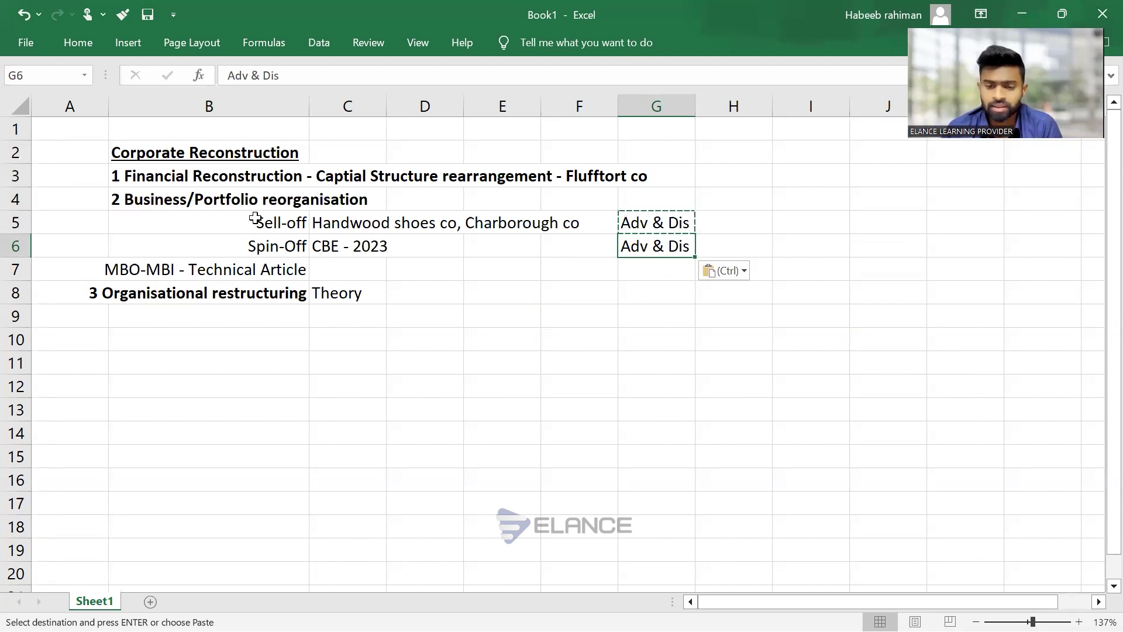
{"action": "key", "text": "Escape"}
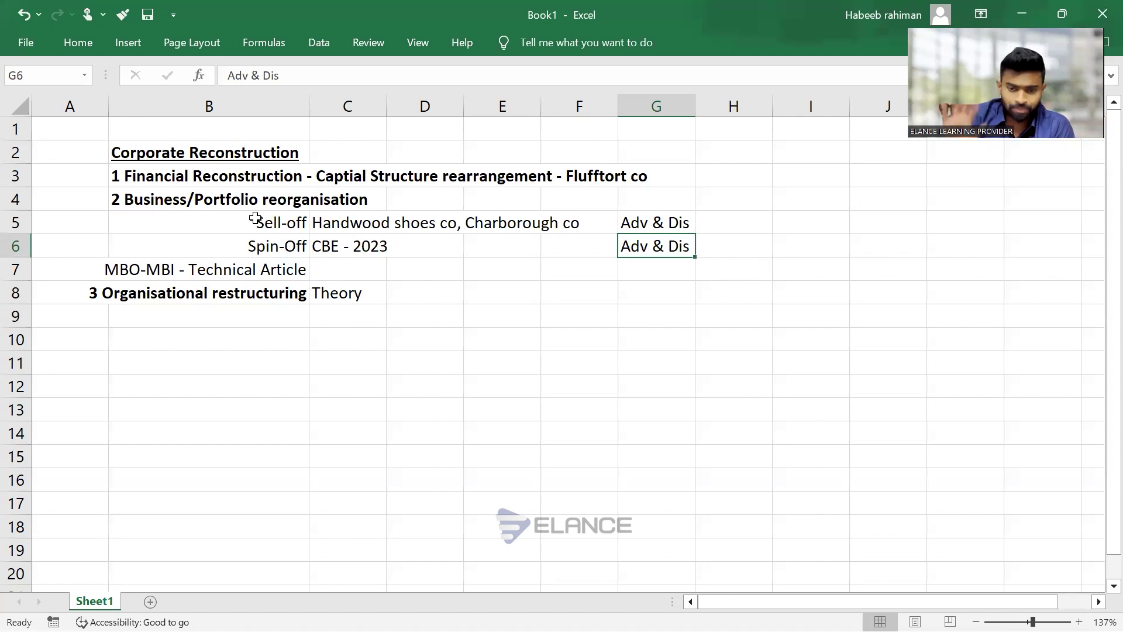
{"action": "key", "text": "Down"}
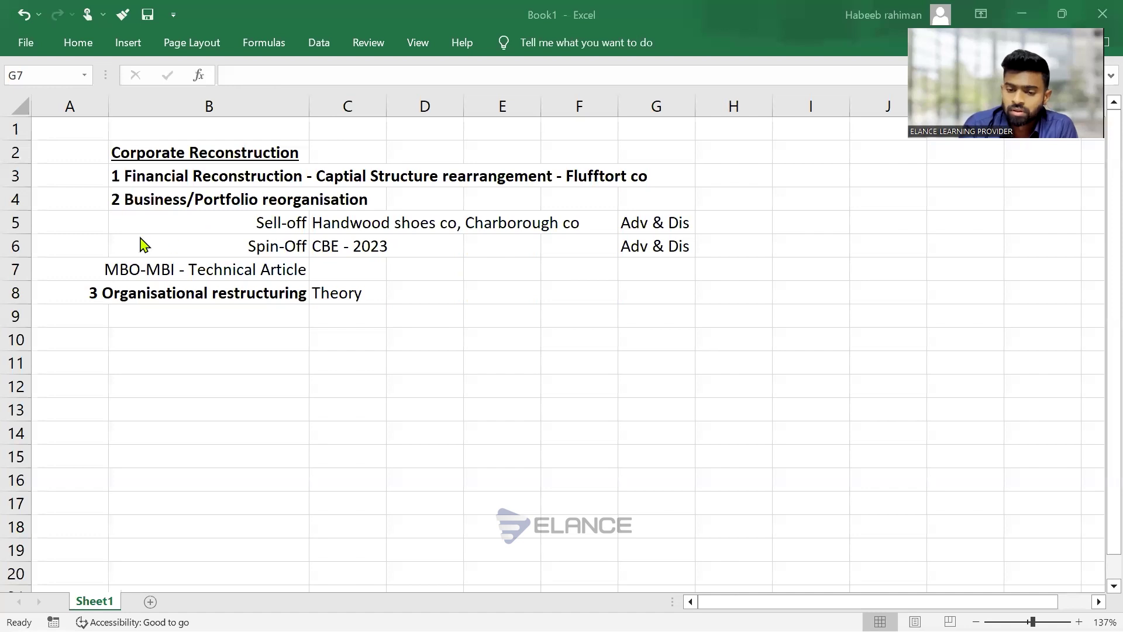
Switch to the exam questions PDF in the browser and go to the start of the Hanwood Shoes Co question
{"action": "left_click", "coordinate": [13, 223]}
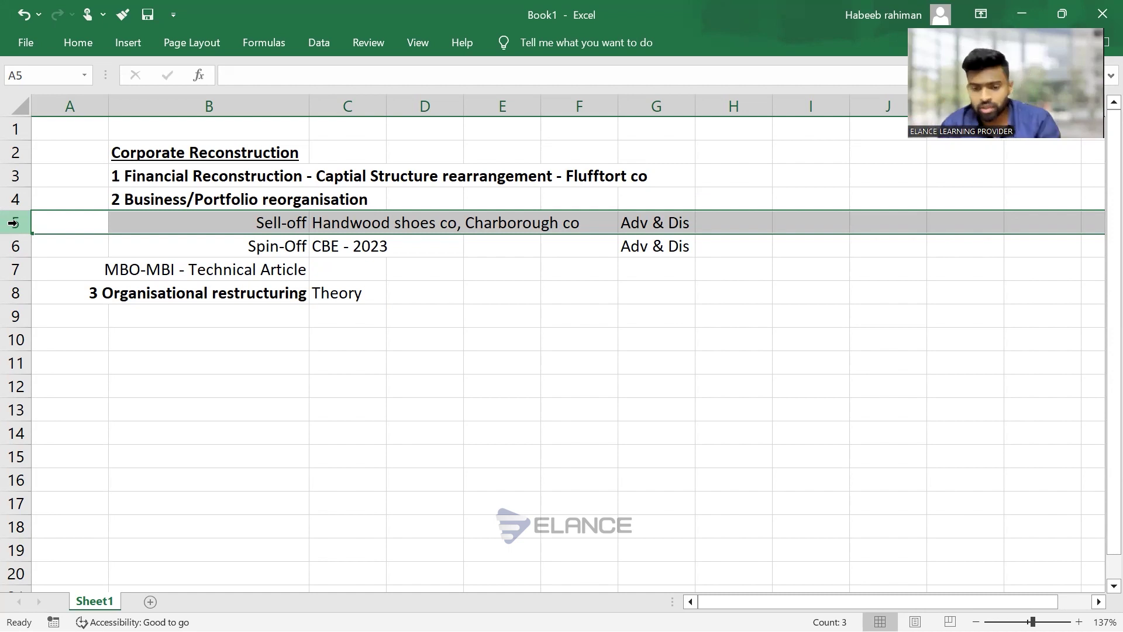
{"action": "key", "text": "alt+Tab"}
{"action": "key", "text": "alt+Tab"}
{"action": "key", "text": "Page_Up"}
{"action": "key", "text": "Page_Up"}
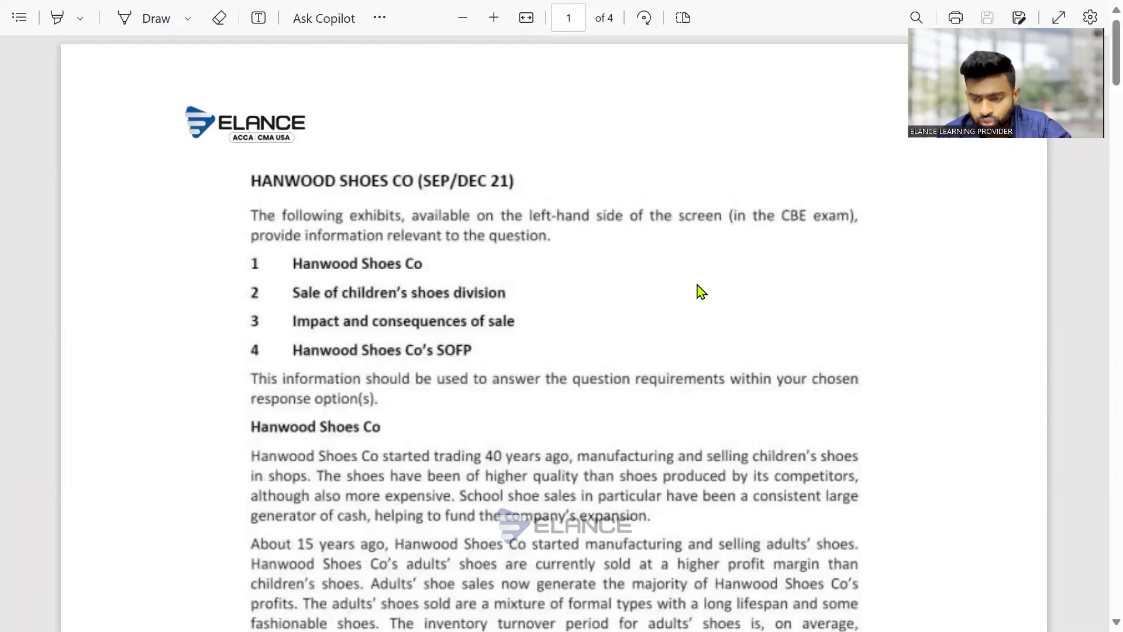
Highlight "expected sales price of the children's shoes division" in requirement (a) of the Hanwood Shoes Co question on page 3
{"action": "scroll", "coordinate": [701, 291], "scroll_direction": "down", "scroll_amount": 5}
{"action": "scroll", "coordinate": [701, 291], "scroll_direction": "down", "scroll_amount": 20}
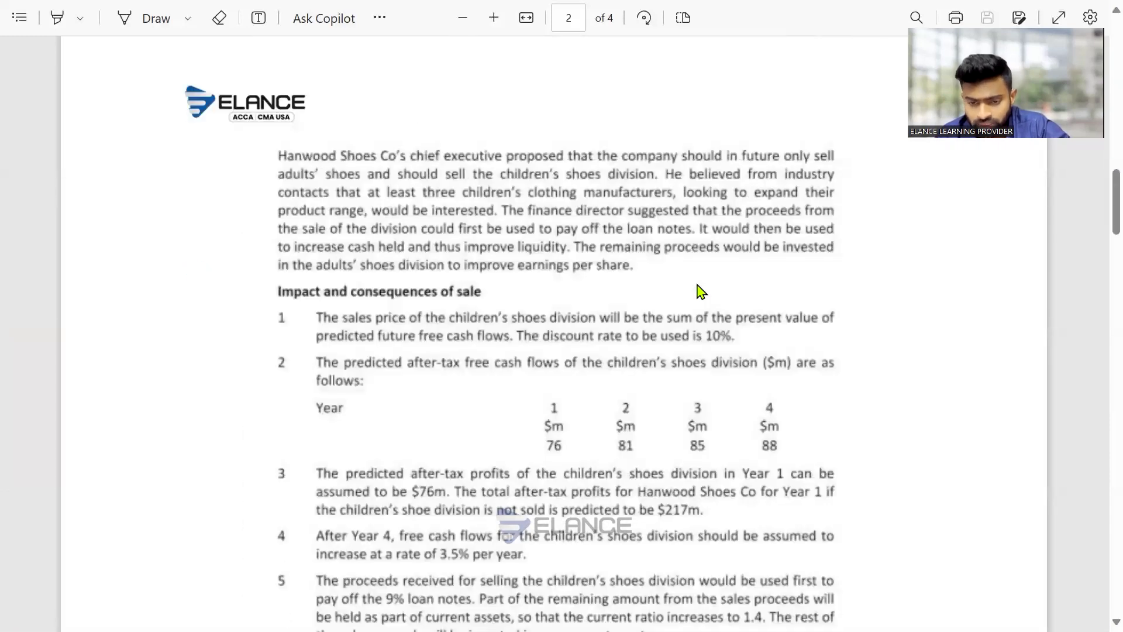
{"action": "scroll", "coordinate": [701, 292], "scroll_direction": "down", "scroll_amount": 13}
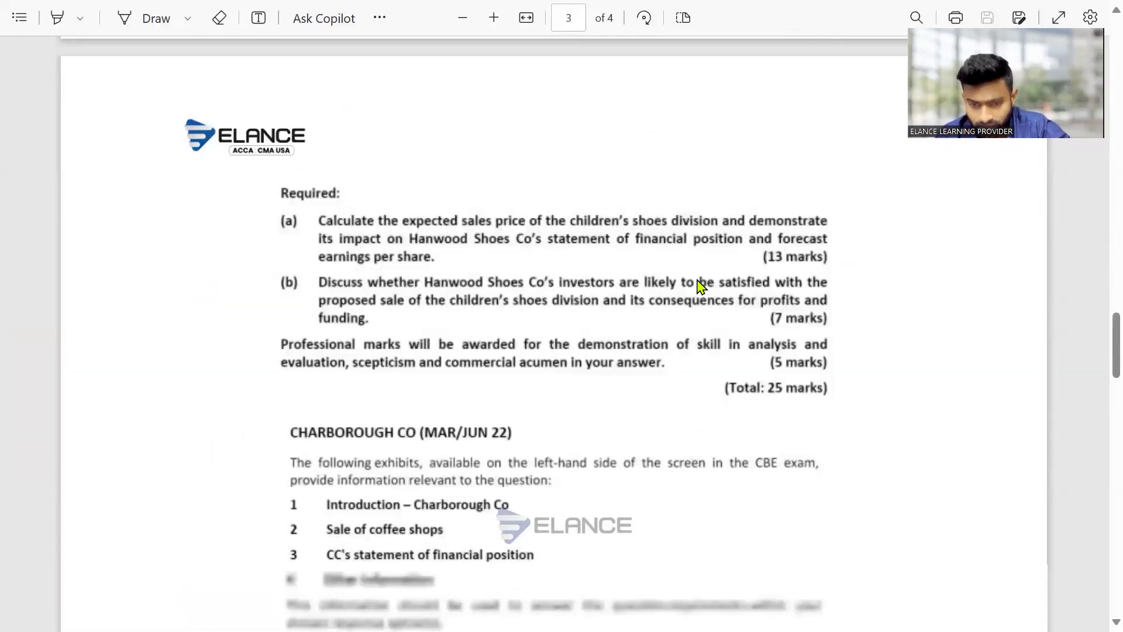
{"action": "left_click", "coordinate": [57, 19]}
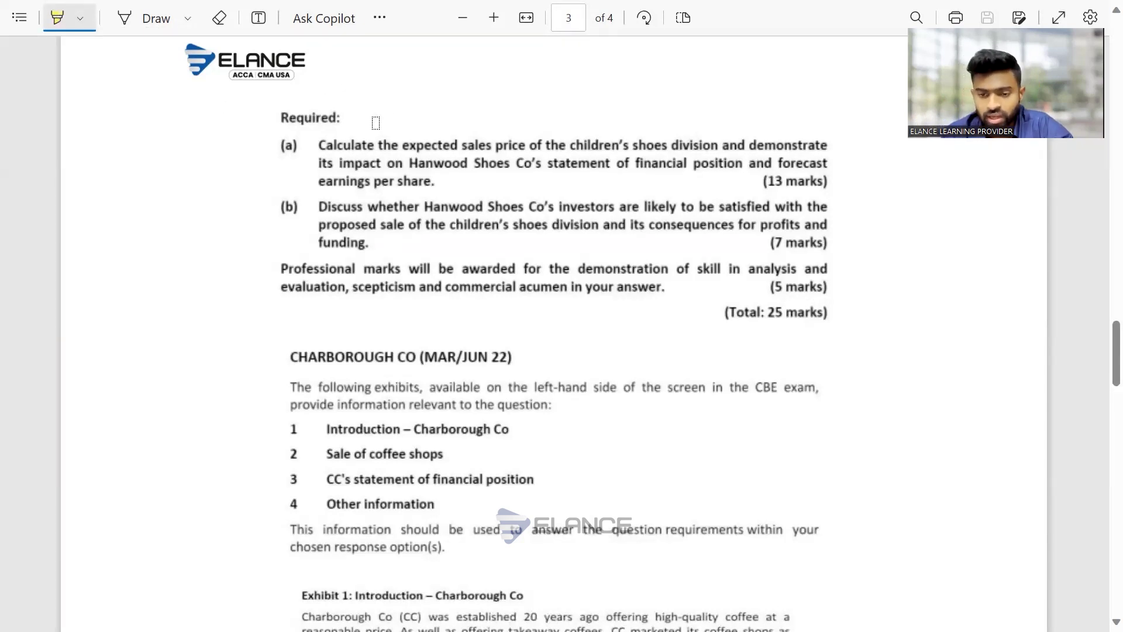
{"action": "left_click_drag", "start_coordinate": [403, 146], "coordinate": [705, 145]}
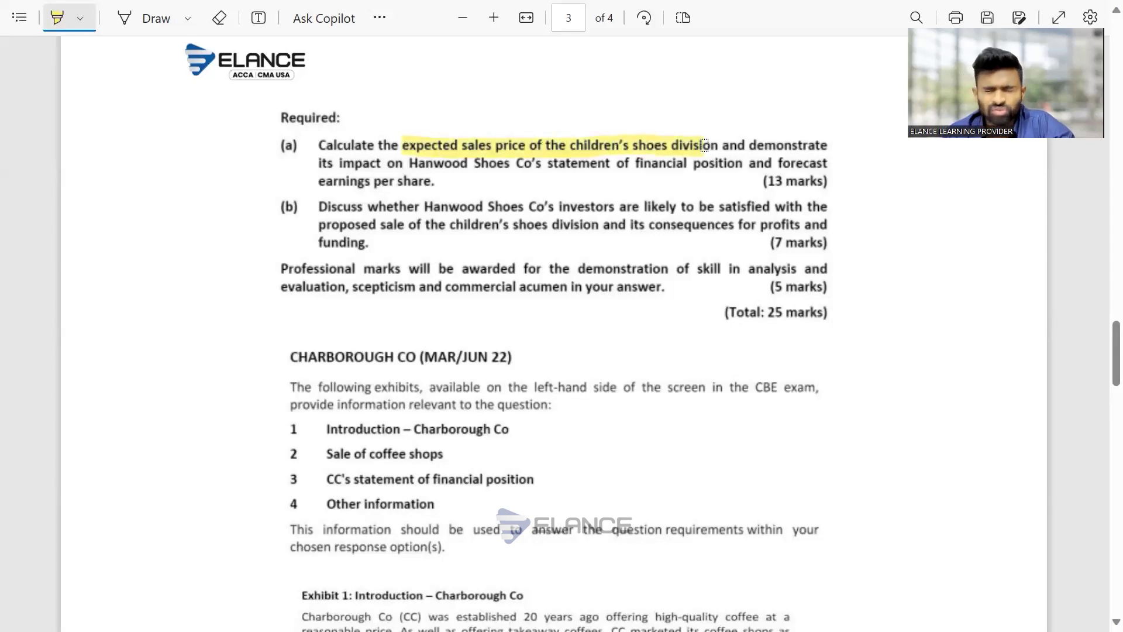
Add a text note reading "Ve" above requirement (a), beside the Required heading
{"action": "left_click", "coordinate": [258, 18]}
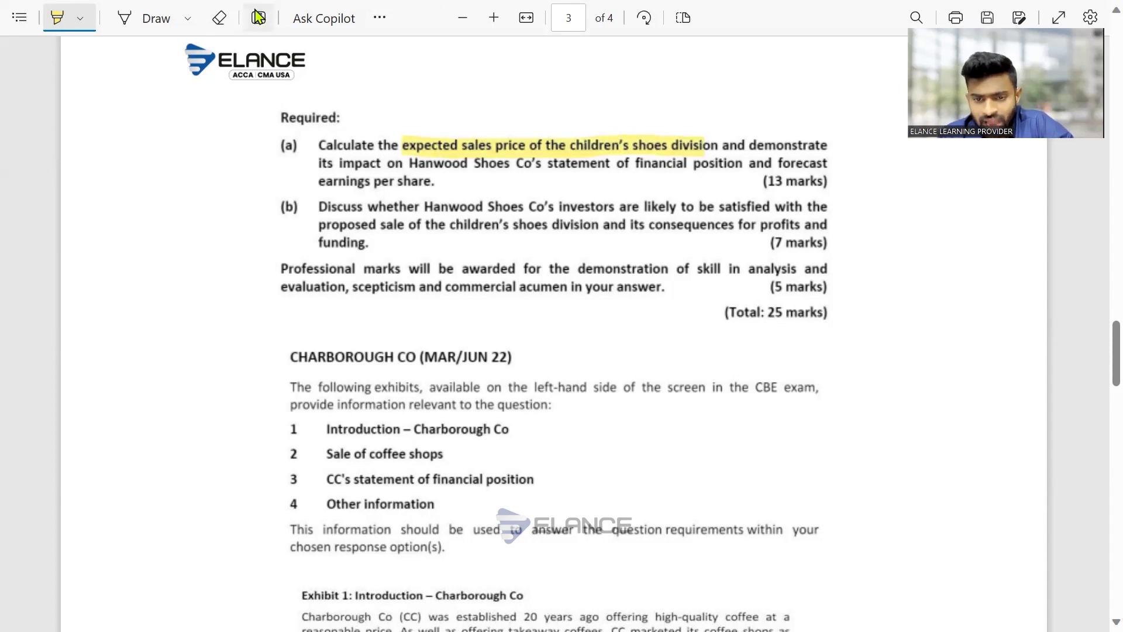
{"action": "left_click", "coordinate": [494, 117]}
{"action": "type", "text": "M"}
{"action": "key", "text": "BackSpace"}
{"action": "type", "text": "Ve"}
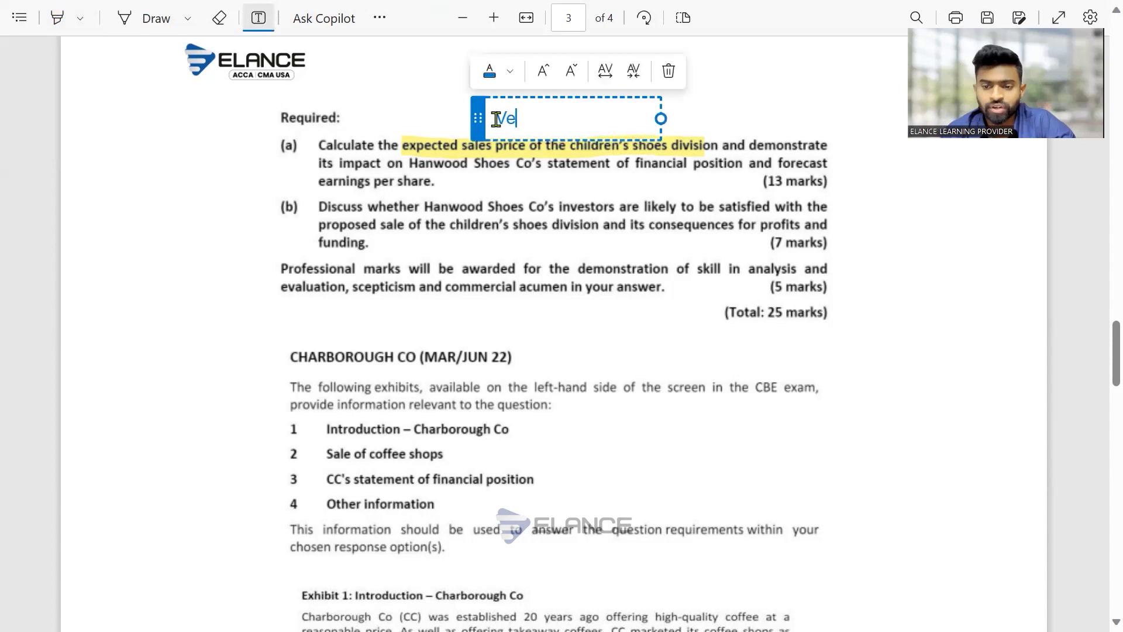
{"action": "left_click", "coordinate": [502, 253]}
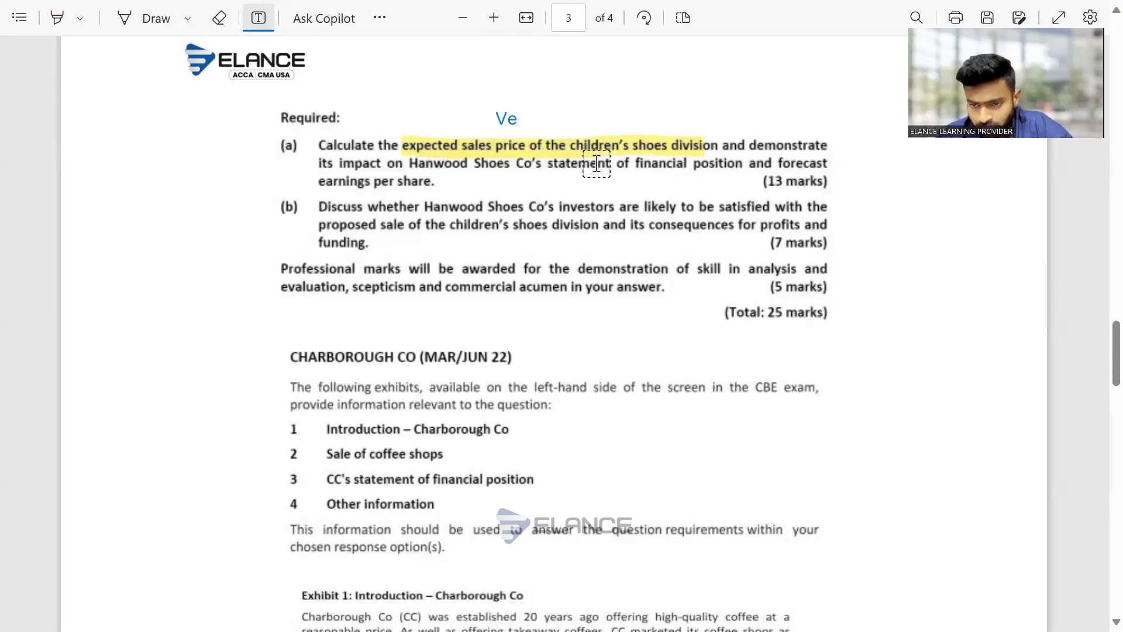
Highlight "statement of financial position", "earnings per share" and "(13 marks)" in requirement (a)
{"action": "left_click", "coordinate": [219, 20]}
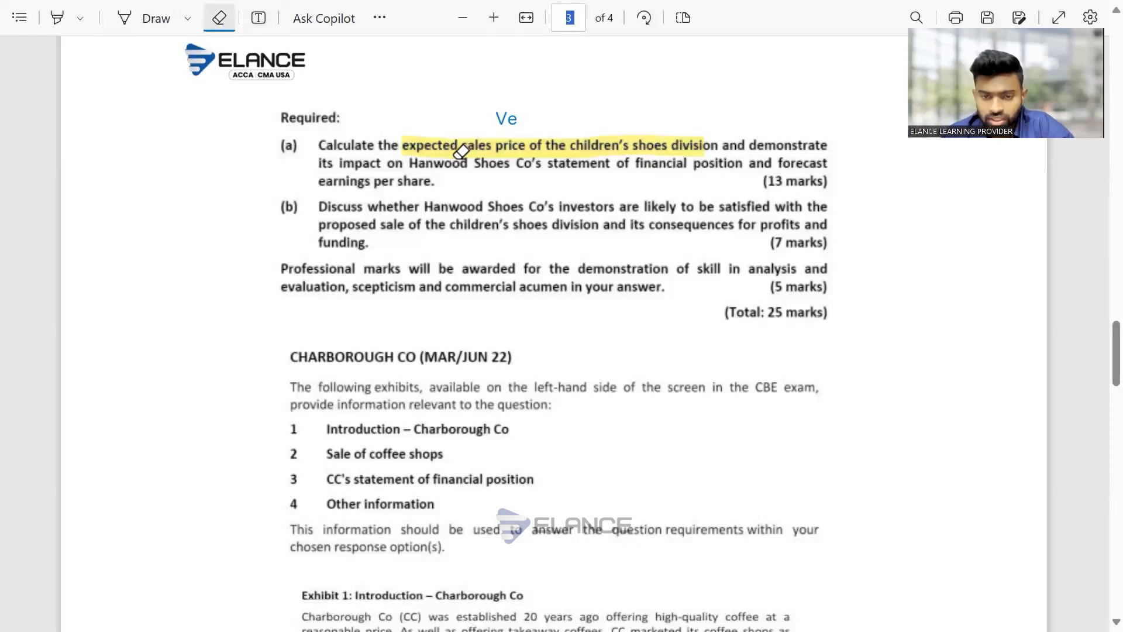
{"action": "left_click", "coordinate": [57, 19]}
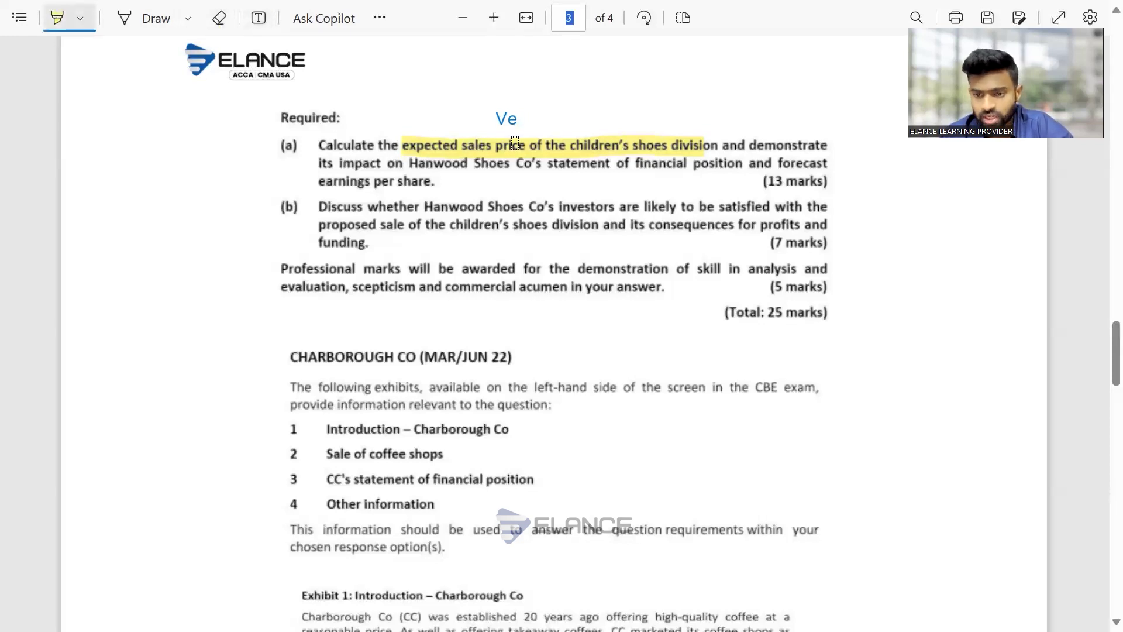
{"action": "left_click_drag", "start_coordinate": [545, 166], "coordinate": [720, 164]}
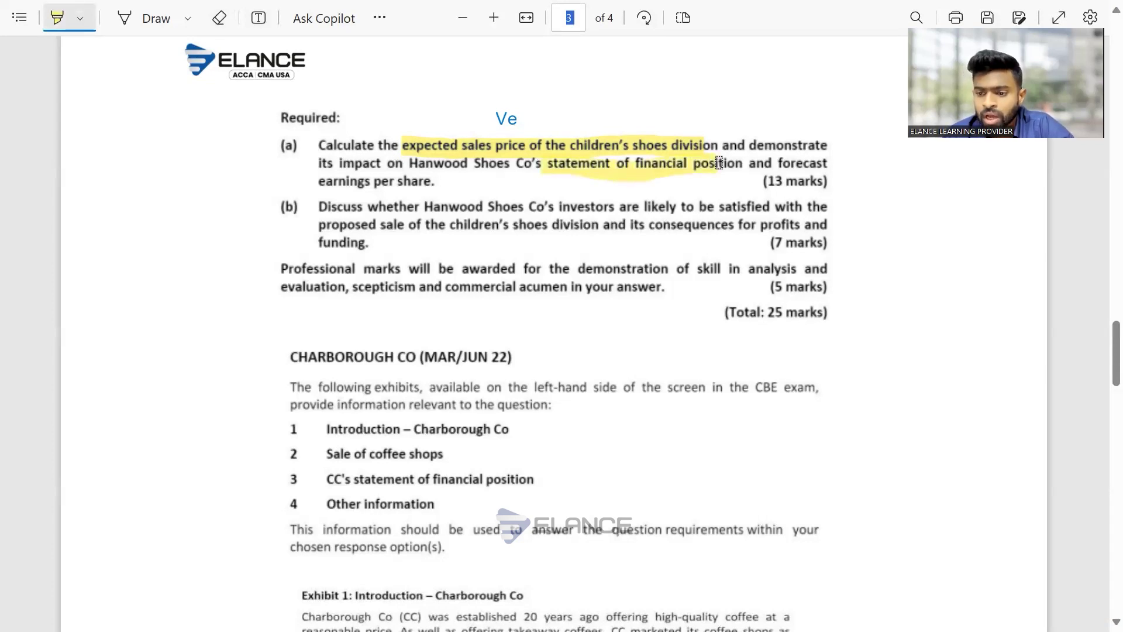
{"action": "left_click_drag", "start_coordinate": [318, 181], "coordinate": [450, 182]}
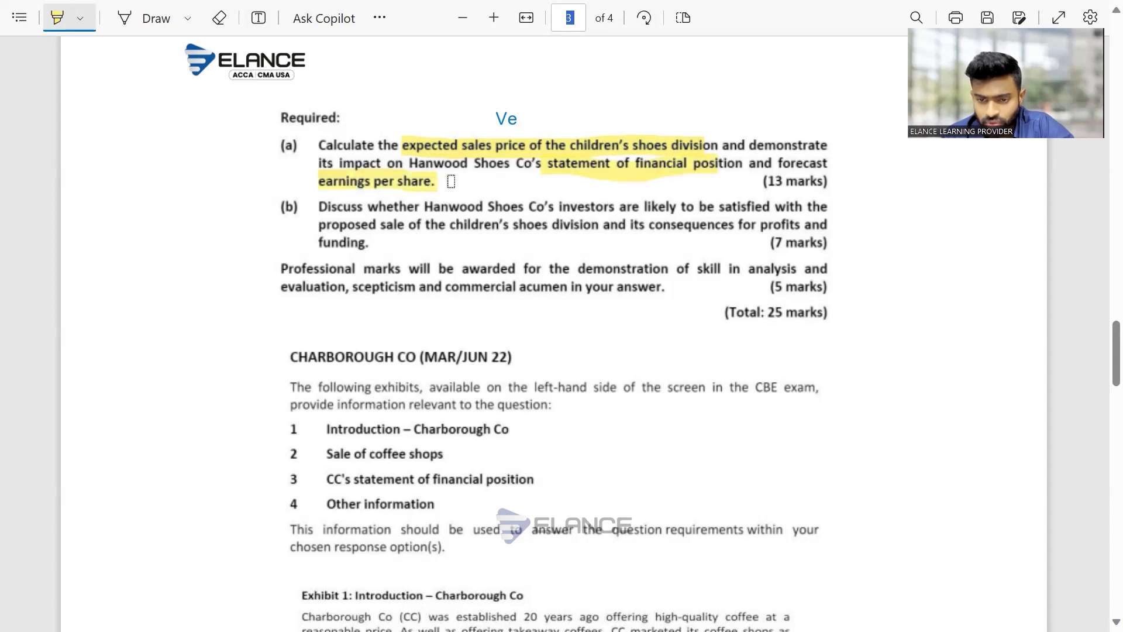
{"action": "left_click_drag", "start_coordinate": [772, 182], "coordinate": [826, 185]}
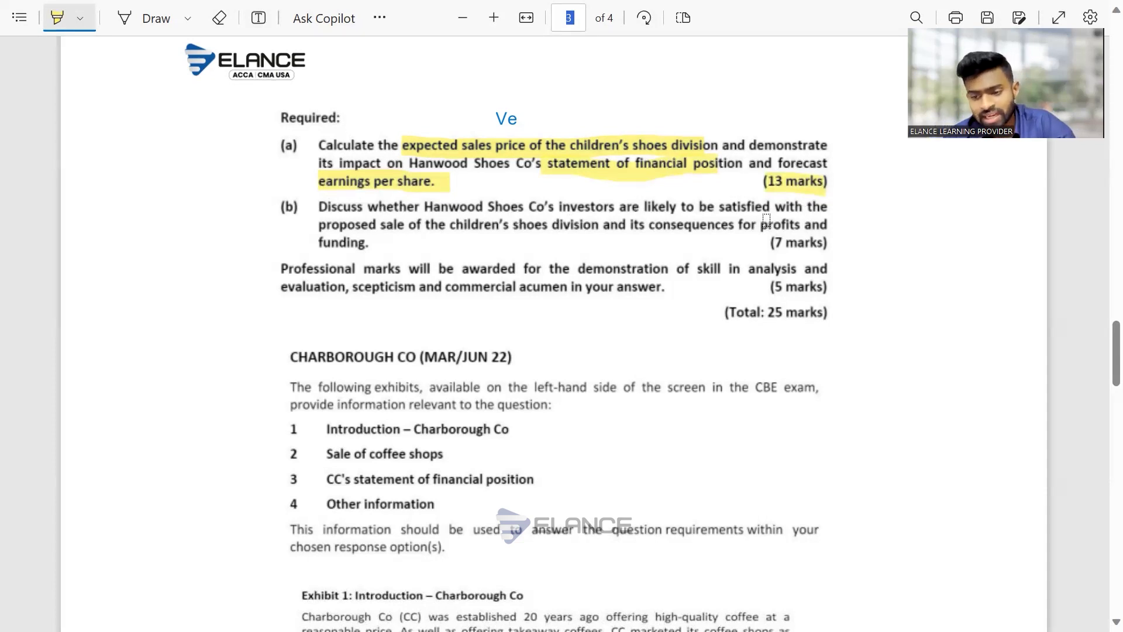
Highlight "proposed sale of the children's shoes division" in requirement (b) and draw an opening bracket before "its consequences"
{"action": "left_click_drag", "start_coordinate": [332, 227], "coordinate": [572, 228]}
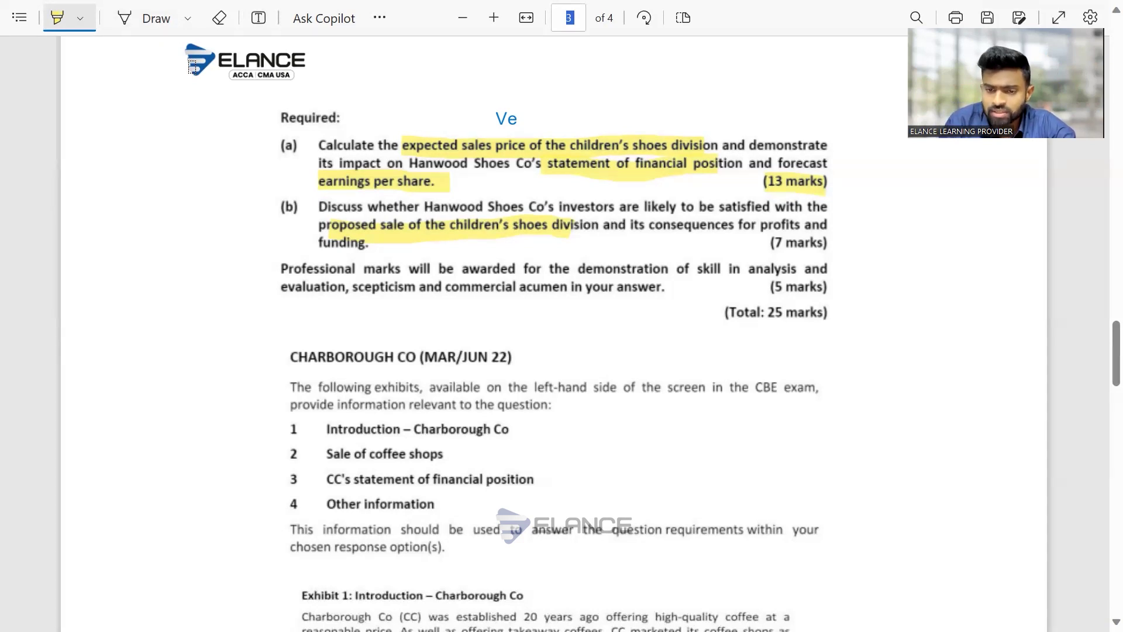
{"action": "left_click", "coordinate": [153, 19]}
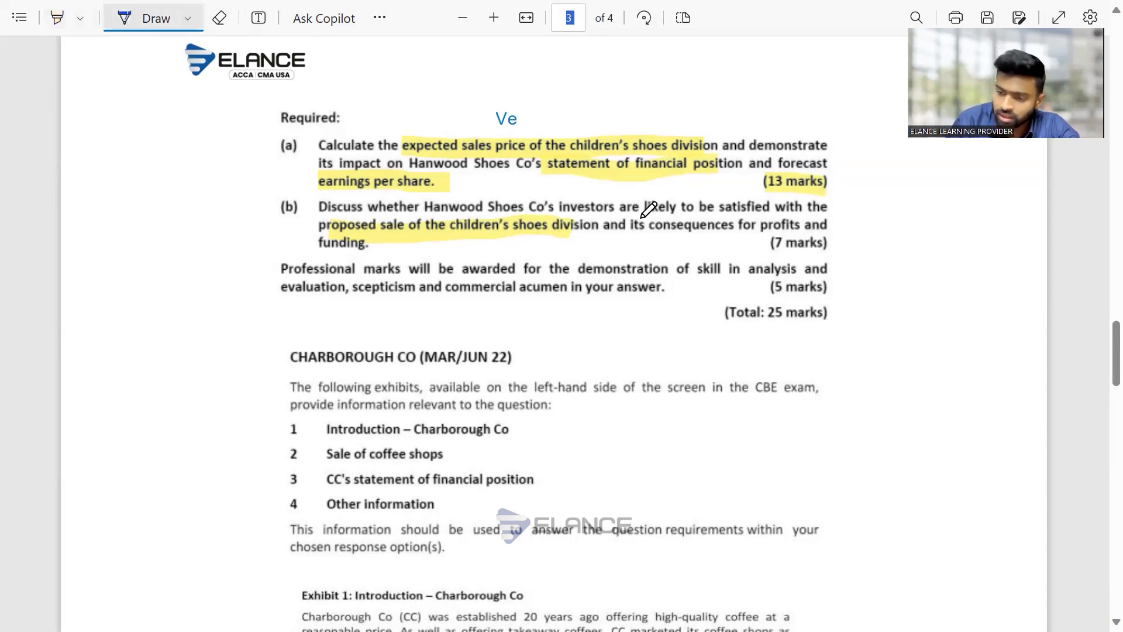
{"action": "mouse_move", "coordinate": [642, 218]}
{"action": "left_mouse_down"}
{"action": "mouse_move", "coordinate": [630, 231]}
{"action": "mouse_move", "coordinate": [649, 238]}
{"action": "left_mouse_up"}
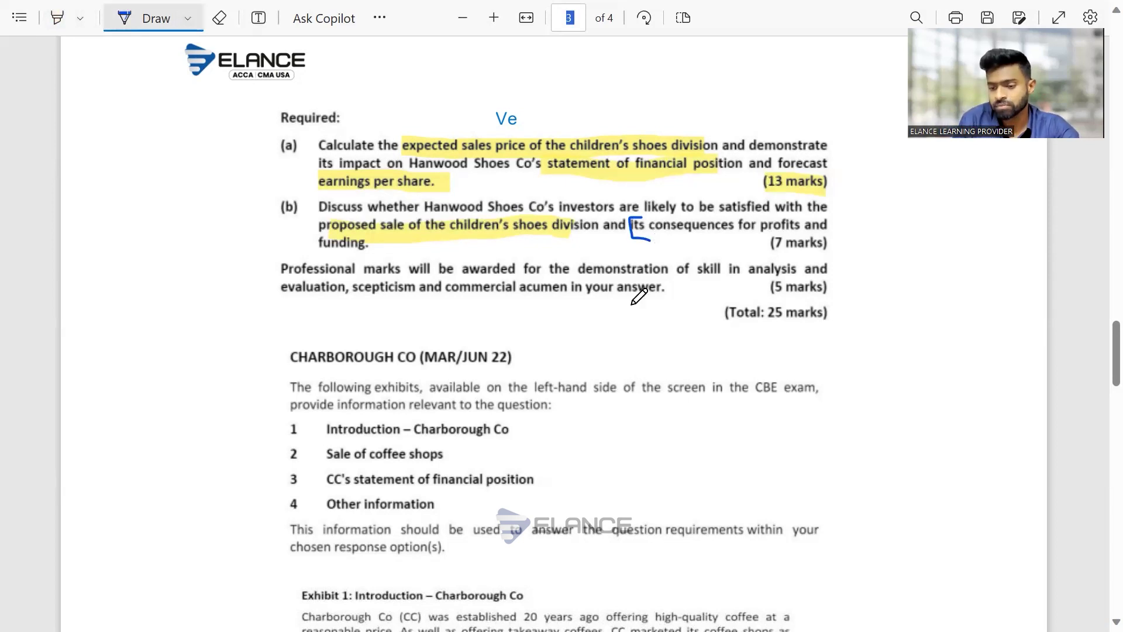
{"action": "scroll", "coordinate": [639, 296], "scroll_direction": "down", "scroll_amount": 3}
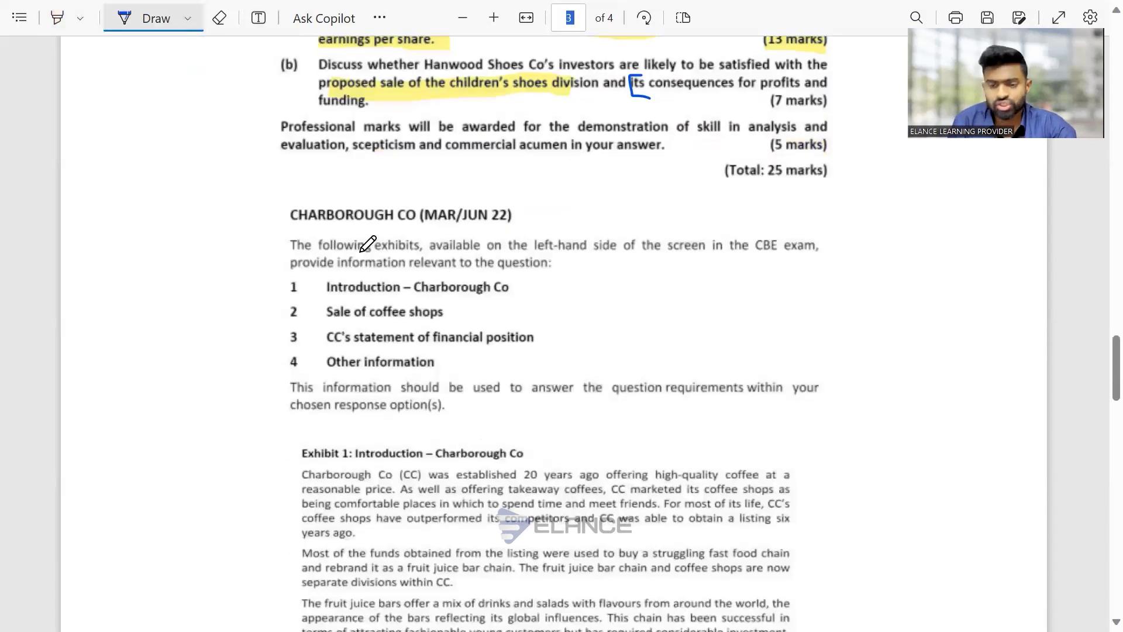
Highlight "expected sale price of the coffee shops" in requirement (a)(i) of the Charborough Co question on page 4
{"action": "scroll", "coordinate": [367, 245], "scroll_direction": "down", "scroll_amount": 18}
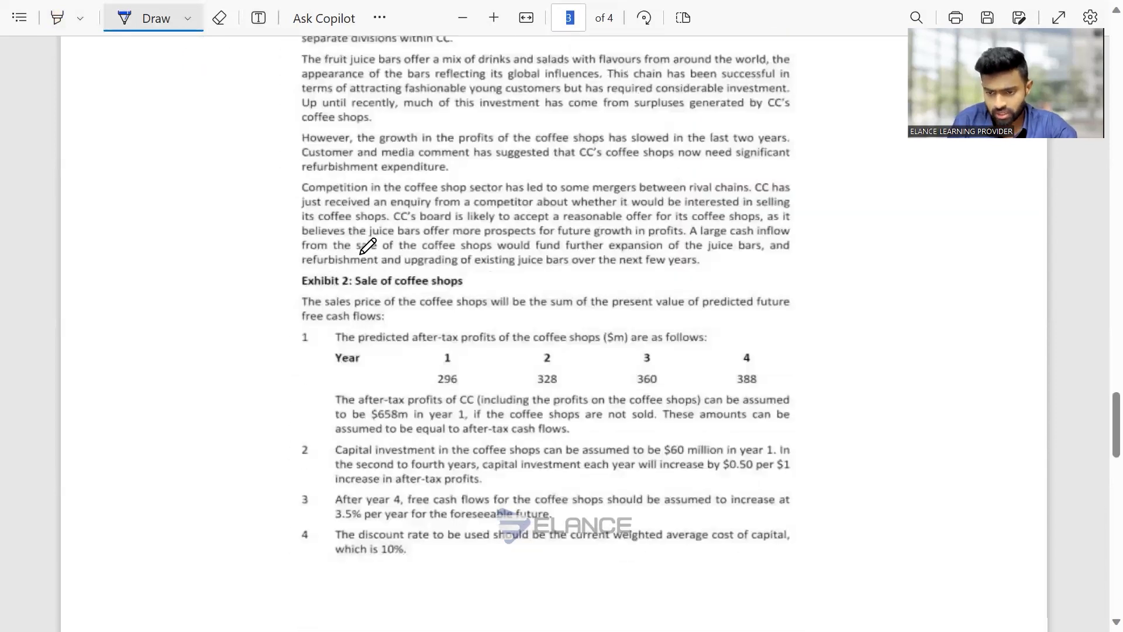
{"action": "scroll", "coordinate": [368, 246], "scroll_direction": "down", "scroll_amount": 12}
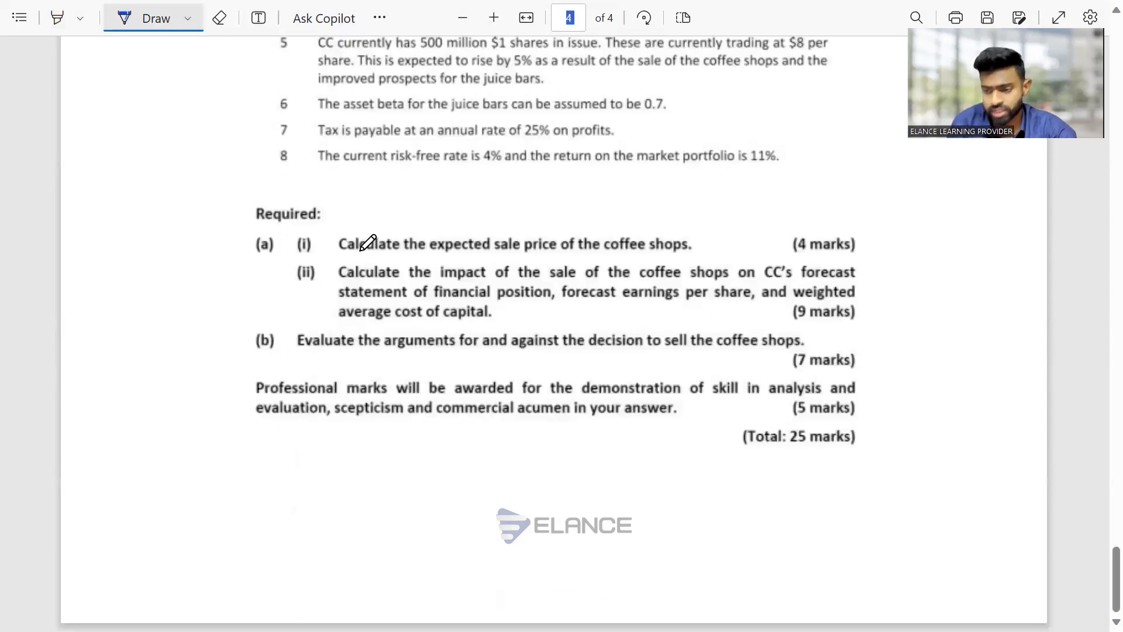
{"action": "left_click", "coordinate": [57, 24]}
{"action": "left_click_drag", "start_coordinate": [430, 246], "coordinate": [678, 246]}
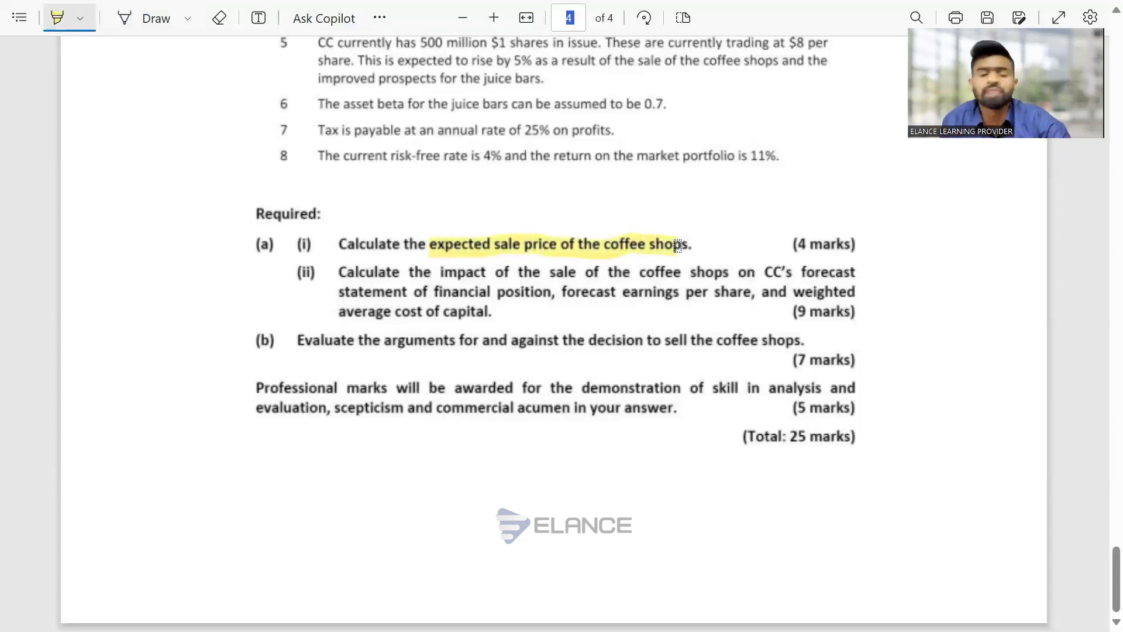
Add a text note reading "Ve" above requirement (a)(i) of the Charborough Co question, level with the Required heading
{"action": "left_click", "coordinate": [258, 18]}
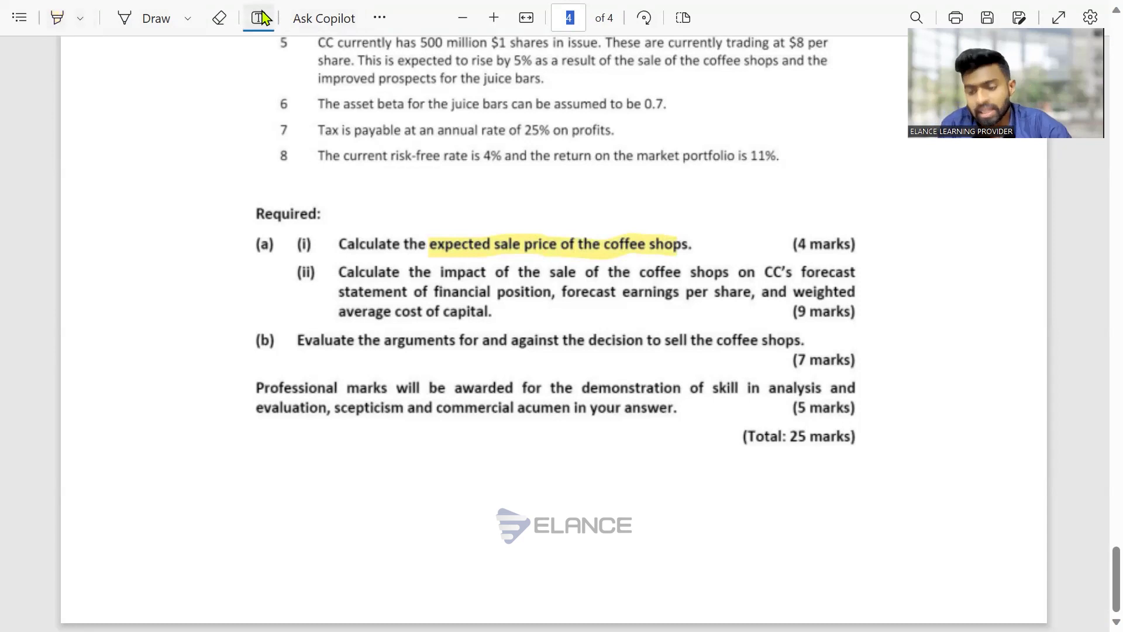
{"action": "left_click", "coordinate": [497, 223]}
{"action": "type", "text": "Ve"}
{"action": "left_click", "coordinate": [462, 306]}
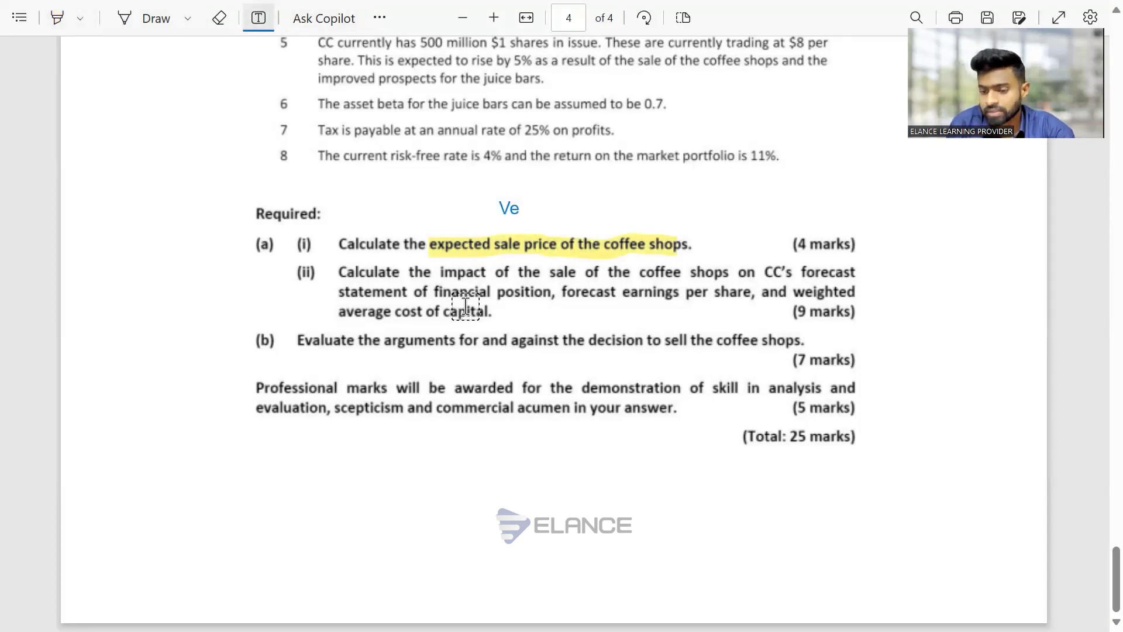
Highlight "statement of financial position", "forecast earnings per share" and "weighted average cost of capital" in (a)(ii), and "for and against" in (b)
{"action": "left_click", "coordinate": [56, 18]}
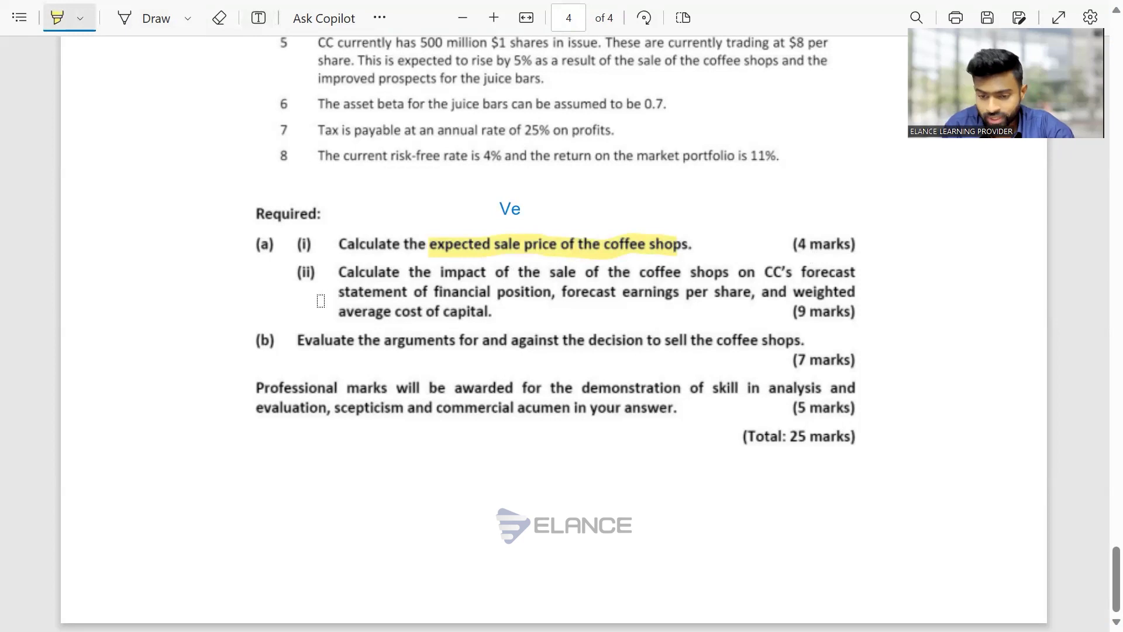
{"action": "left_click_drag", "start_coordinate": [340, 289], "coordinate": [730, 286]}
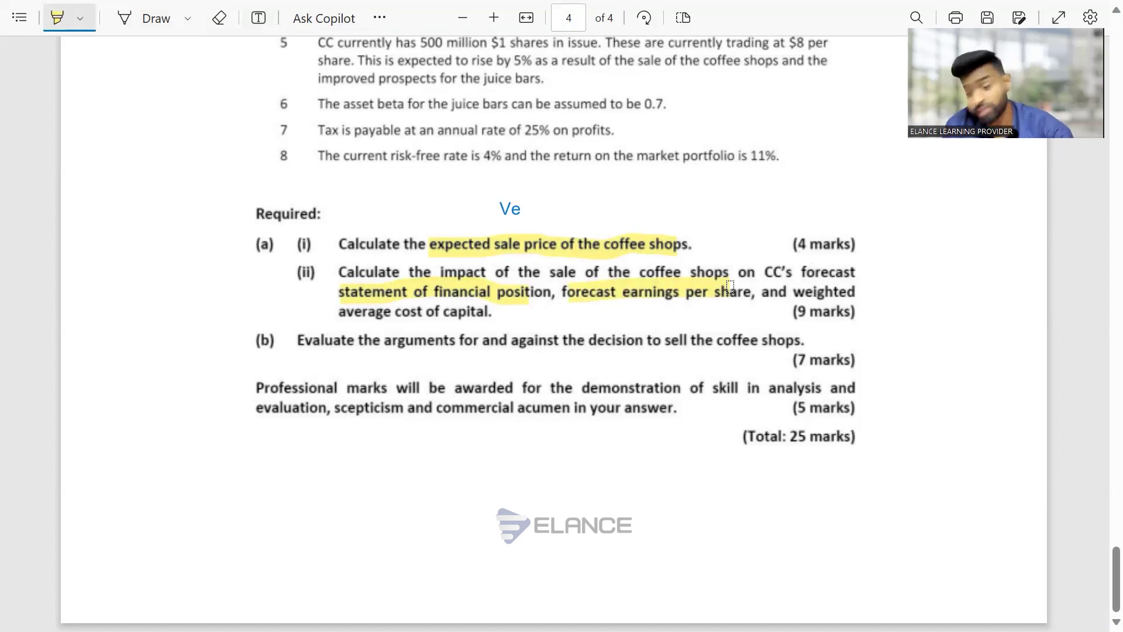
{"action": "left_click_drag", "start_coordinate": [783, 296], "coordinate": [862, 292]}
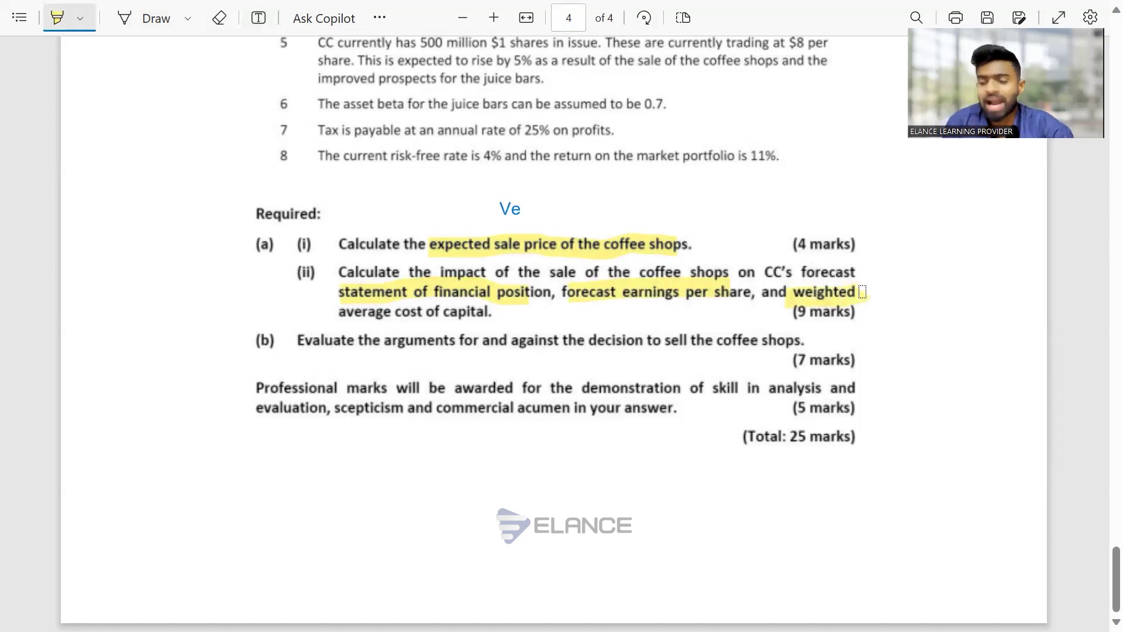
{"action": "left_click_drag", "start_coordinate": [337, 315], "coordinate": [468, 321]}
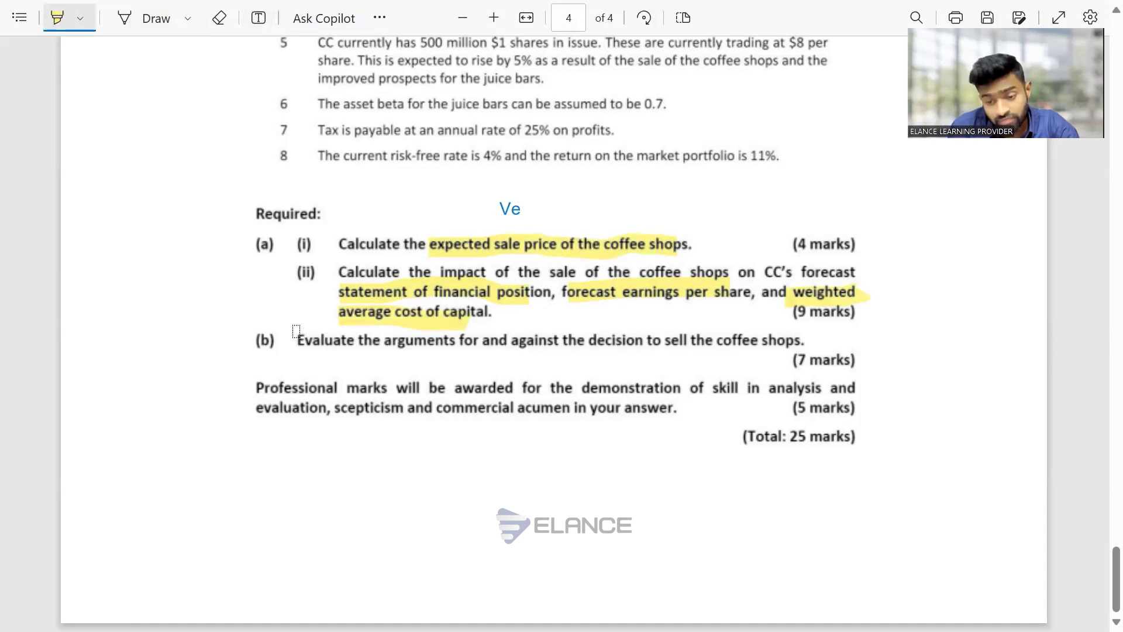
{"action": "left_click_drag", "start_coordinate": [459, 341], "coordinate": [547, 343]}
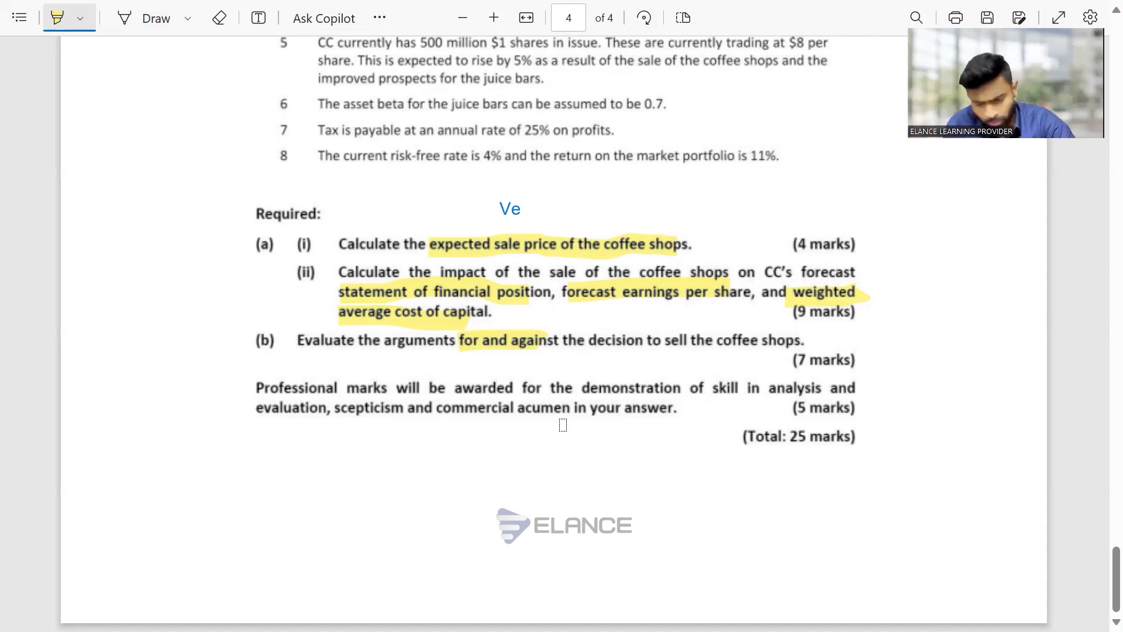
Switch to the Excel workbook and review the Sell-off row's listed questions and notes
{"action": "key", "text": "alt+Tab"}
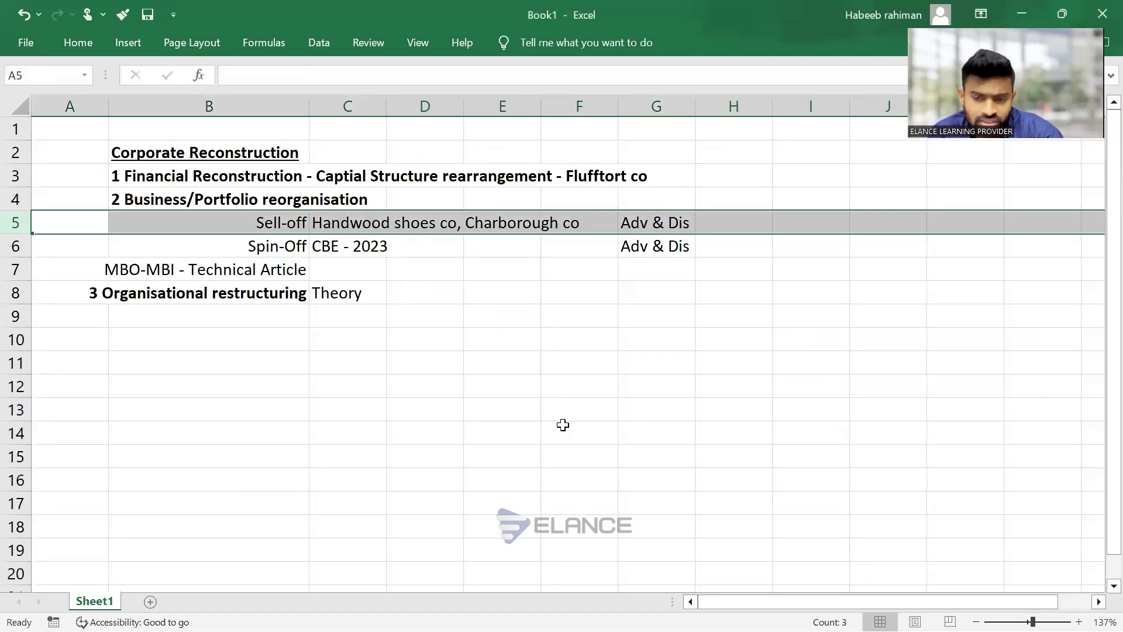
{"action": "key", "text": "Left"}
{"action": "key", "text": "Right"}
{"action": "key", "text": "Right"}
{"action": "key", "text": "Right"}
{"action": "key", "text": "Right"}
{"action": "key", "text": "Right"}
{"action": "key", "text": "Right"}
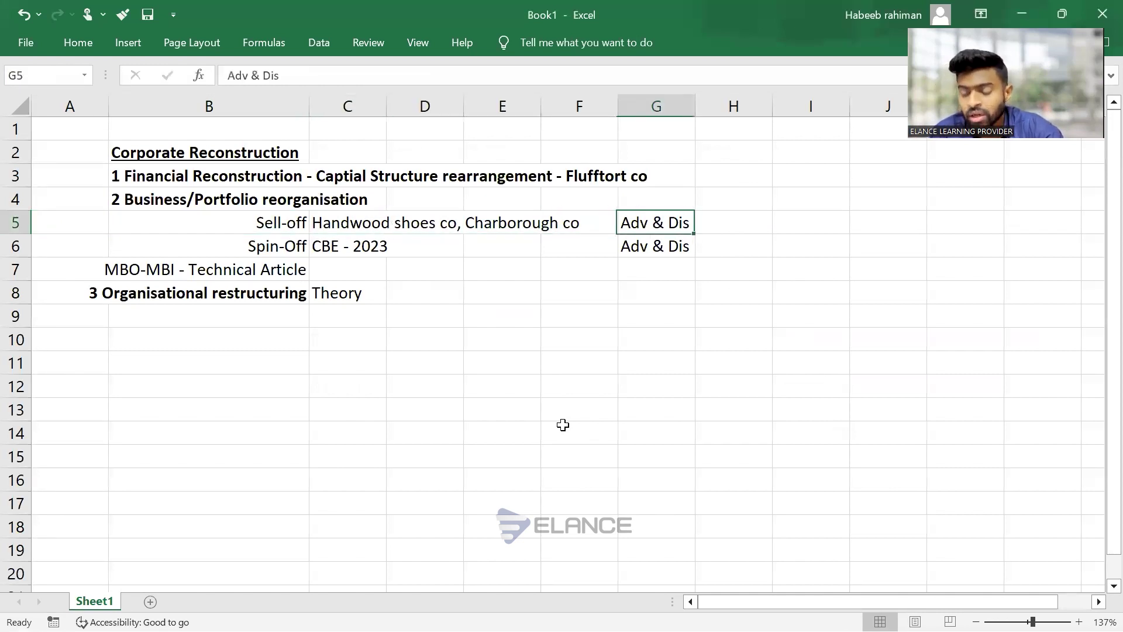
{"action": "key", "text": "Right"}
{"action": "key", "text": "Right"}
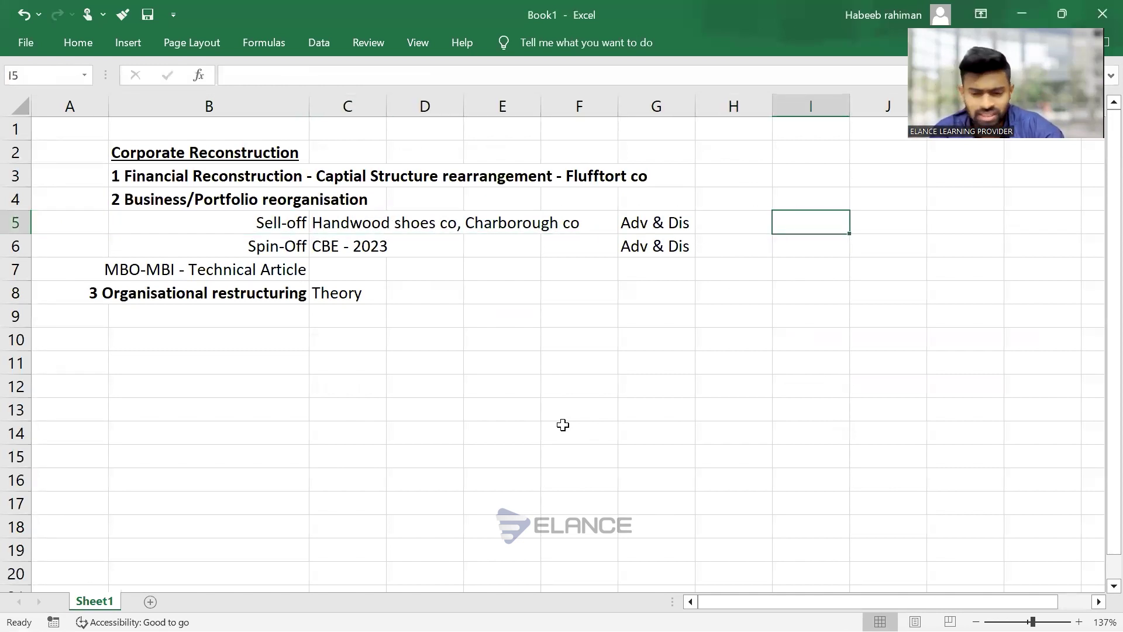
{"action": "key", "text": "Left"}
{"action": "key", "text": "Left"}
{"action": "key", "text": "Left"}
{"action": "key", "text": "Left"}
{"action": "key", "text": "Left"}
{"action": "key", "text": "Left"}
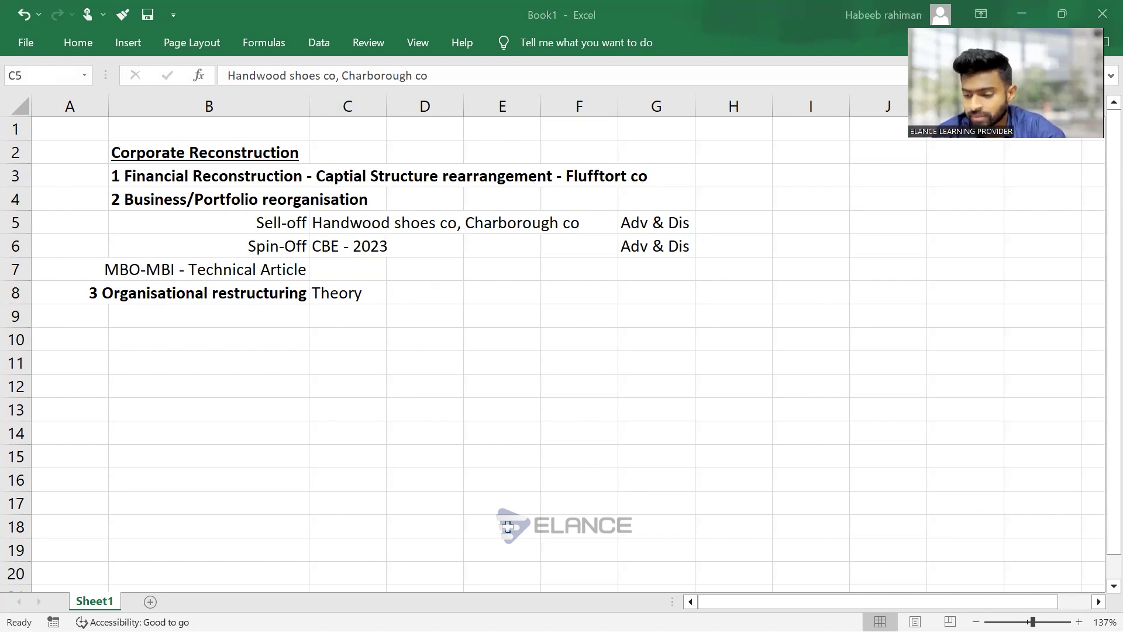
Enter "Eview Cinemas co" in cell H5 of the Sell-off row and make it bold
{"action": "left_click", "coordinate": [757, 225]}
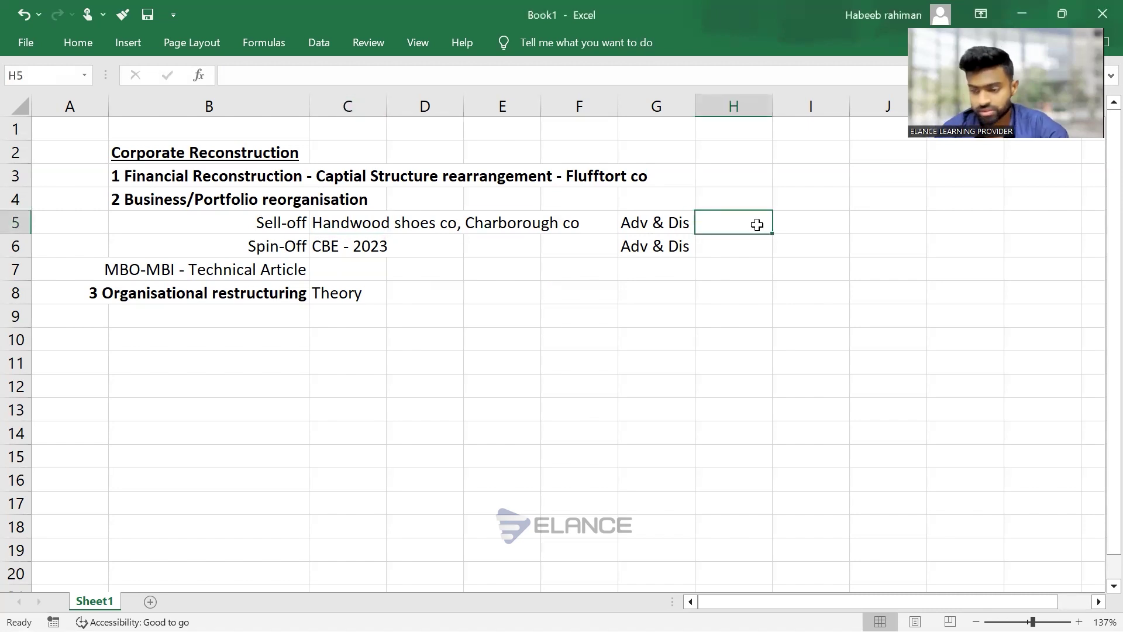
{"action": "type", "text": "Evie"}
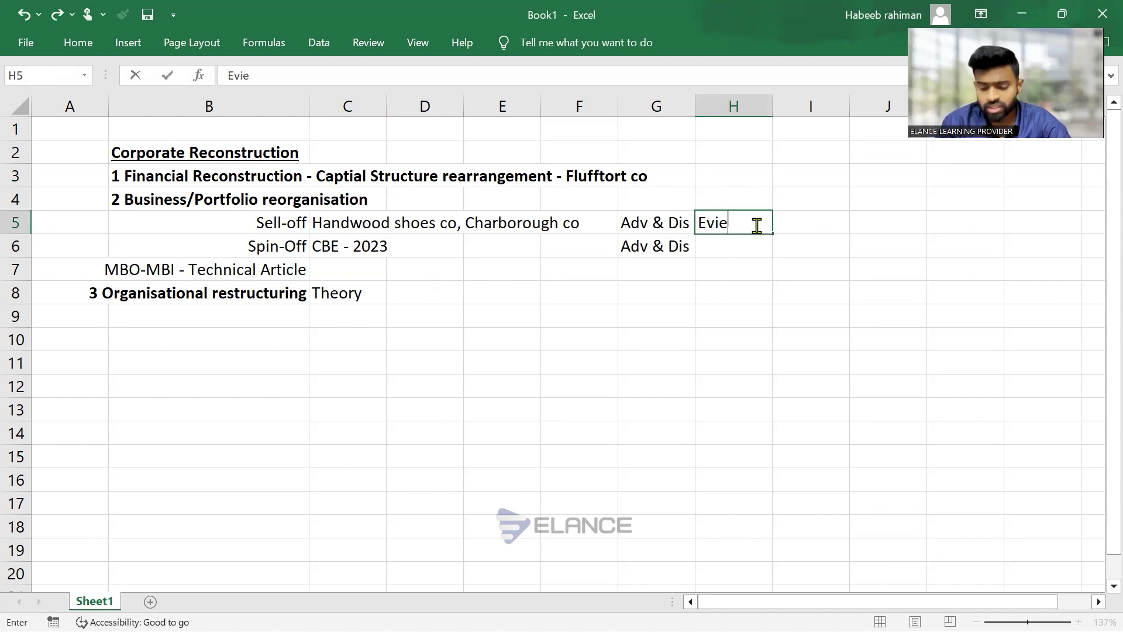
{"action": "type", "text": "w"}
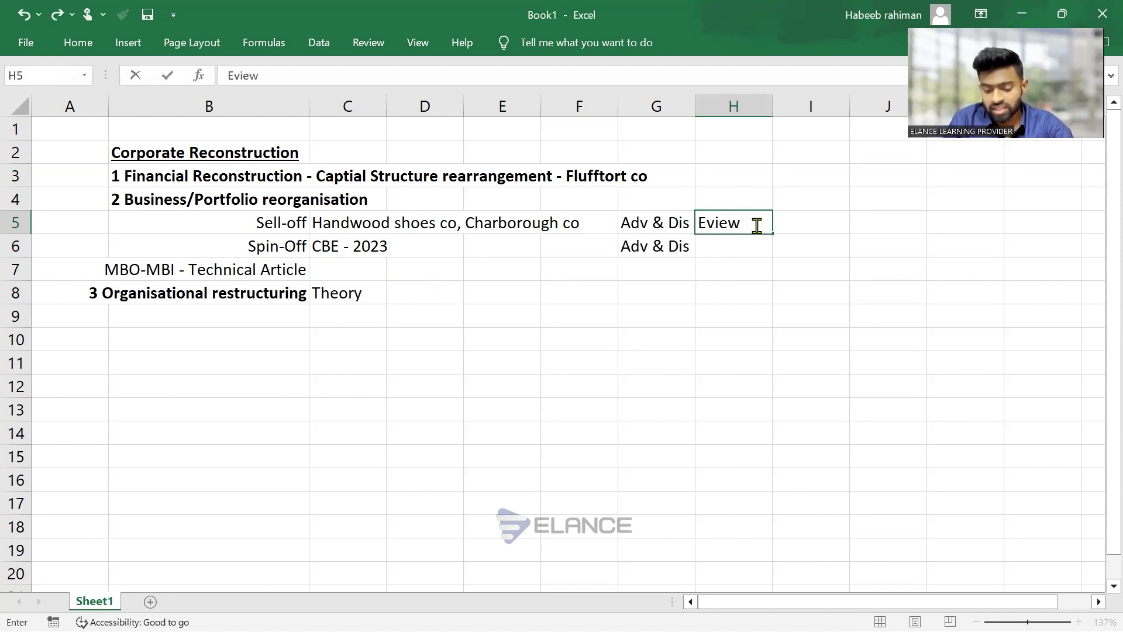
{"action": "type", "text": " Cinemas "}
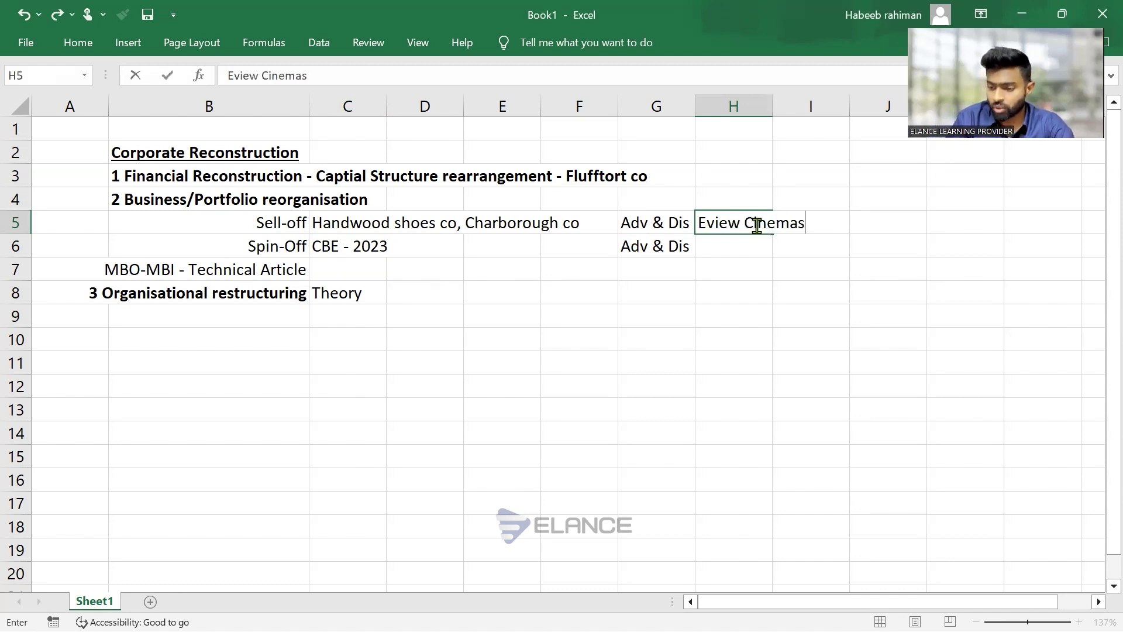
{"action": "type", "text": "co"}
{"action": "key", "text": "Return"}
{"action": "left_click", "coordinate": [756, 224]}
{"action": "key", "text": "ctrl+b"}
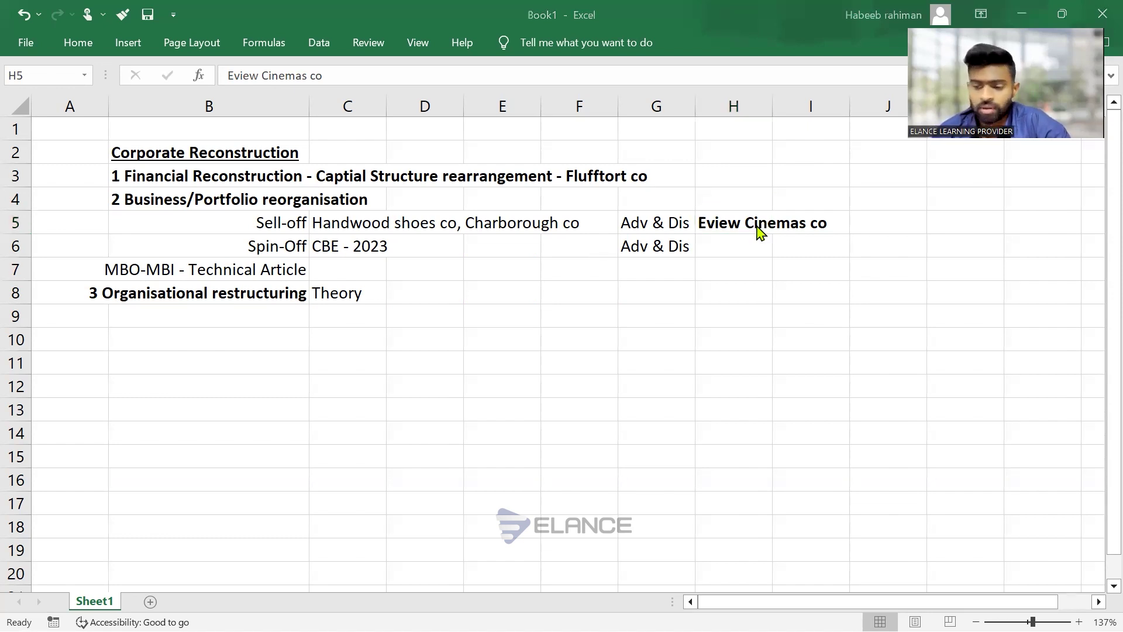
Switch back to the PDF and draw a wavy vertical line beside the Hanwood Shoes Co background paragraphs on page 1
{"action": "key", "text": "alt+Tab"}
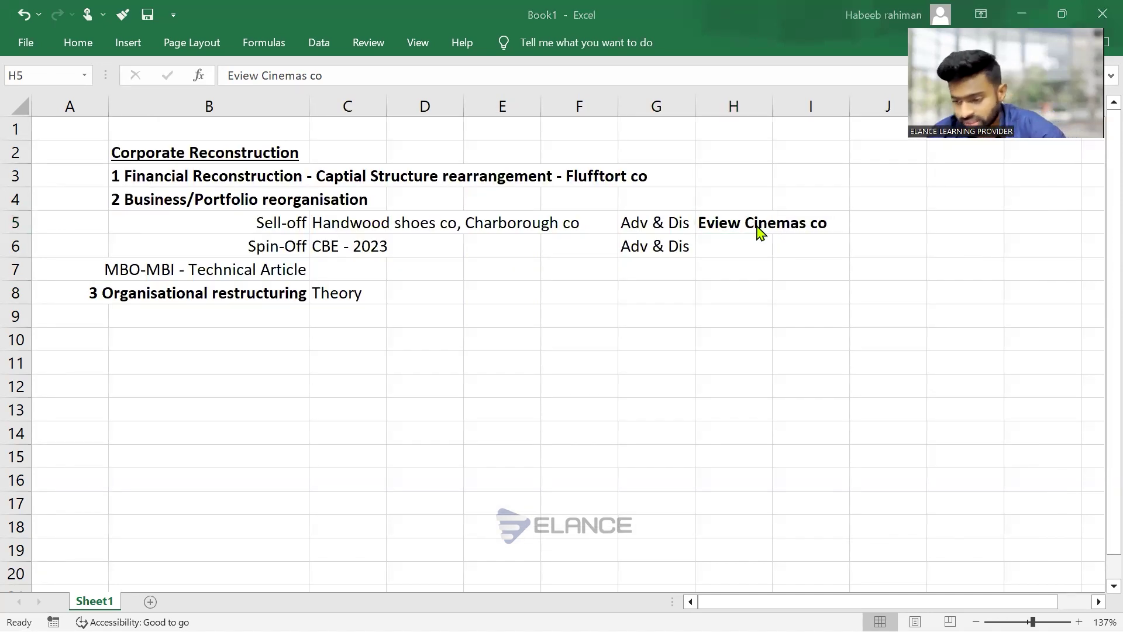
{"action": "key", "text": "alt+Tab"}
{"action": "key", "text": "alt+Tab"}
{"action": "left_click", "coordinate": [761, 233]}
{"action": "scroll", "coordinate": [758, 228], "scroll_direction": "up", "scroll_amount": 20}
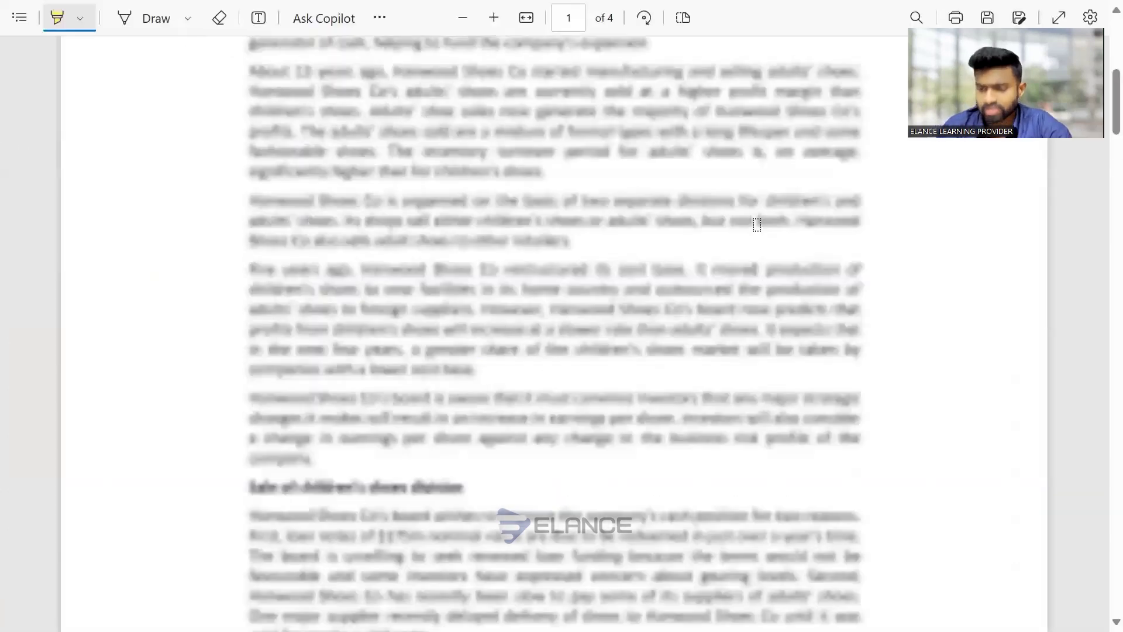
{"action": "scroll", "coordinate": [757, 225], "scroll_direction": "down", "scroll_amount": 3}
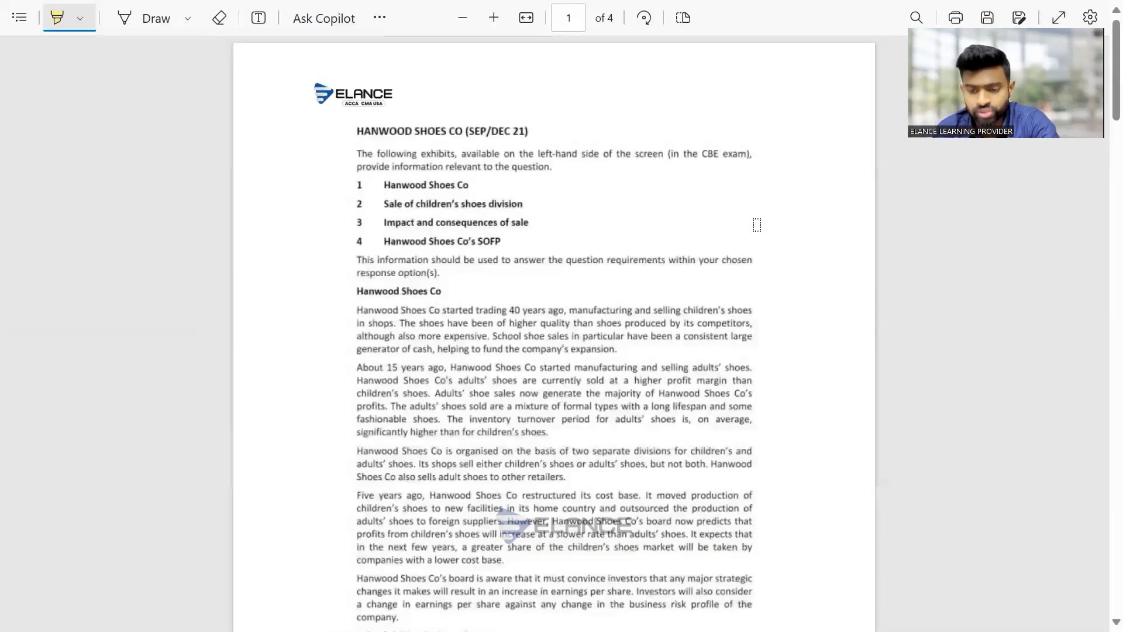
{"action": "scroll", "coordinate": [757, 225], "scroll_direction": "down", "scroll_amount": 3}
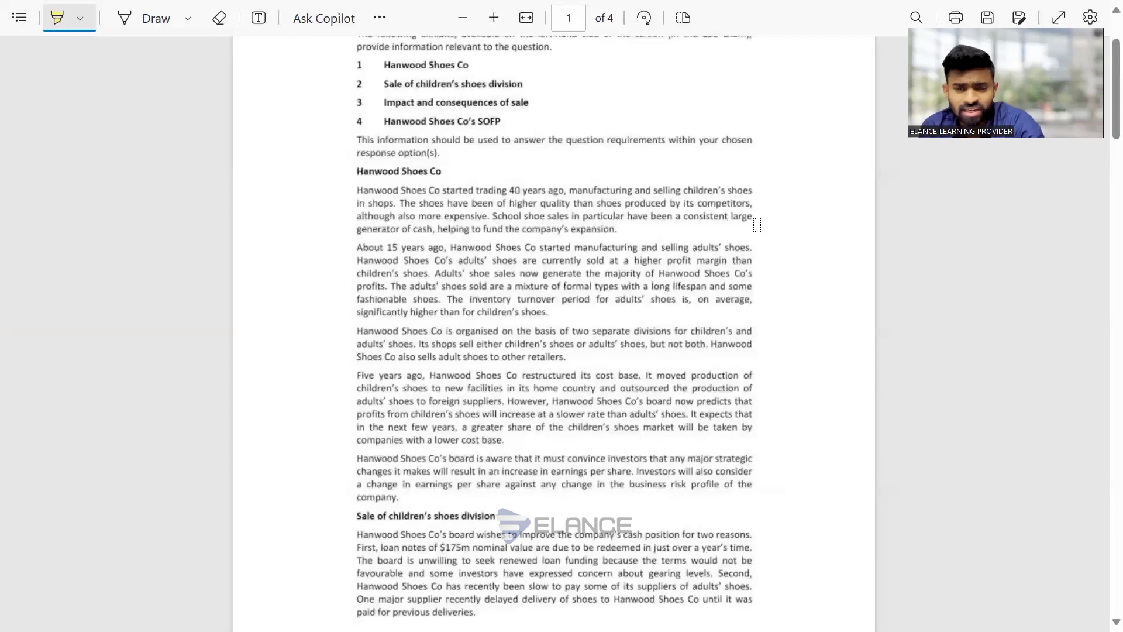
{"action": "key", "text": "alt+d"}
{"action": "left_click_drag", "start_coordinate": [329, 171], "coordinate": [304, 476]}
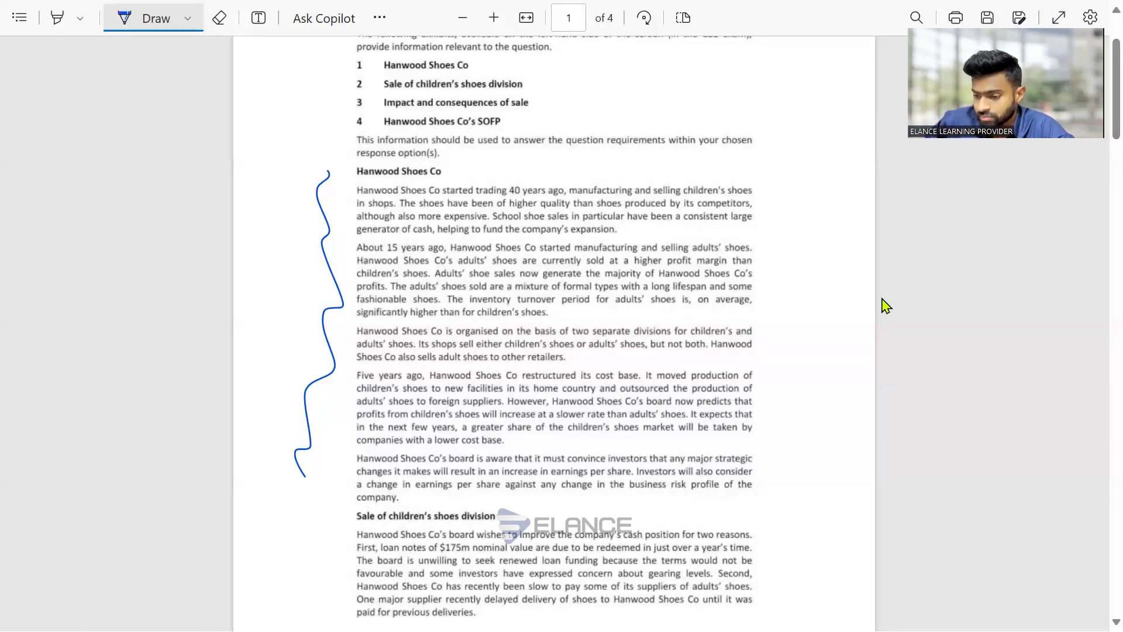
Underline "loan notes of $175m" and pen-mark the slow supplier payment and delayed delivery lines in the Sale of children's shoes division section
{"action": "scroll", "coordinate": [886, 305], "scroll_direction": "up", "scroll_amount": 2}
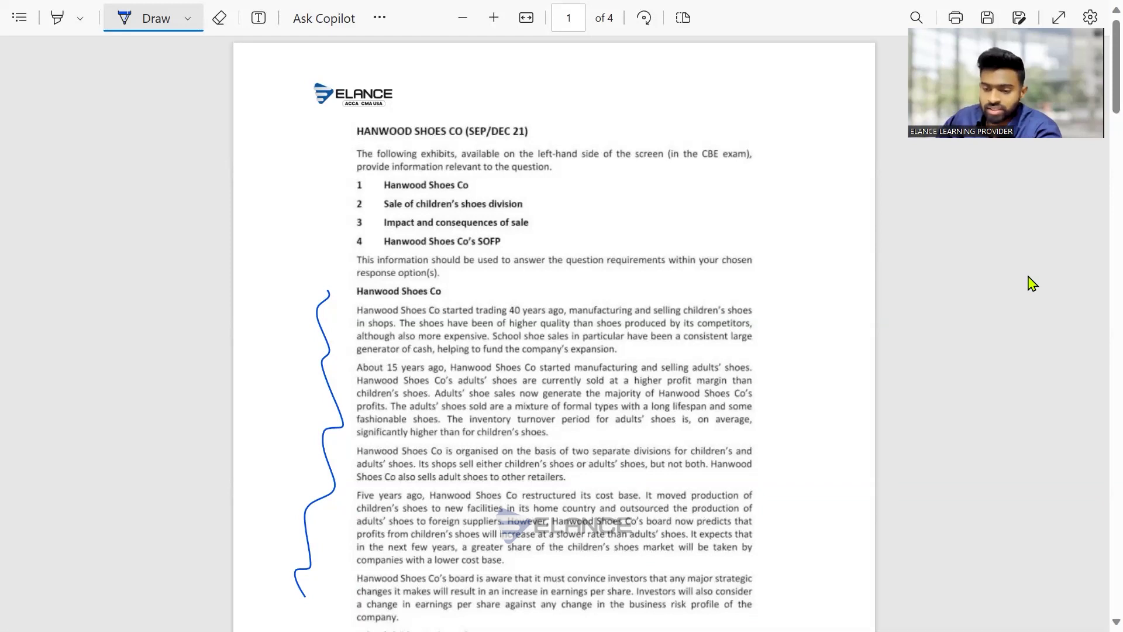
{"action": "scroll", "coordinate": [1030, 284], "scroll_direction": "up", "scroll_amount": 2}
{"action": "scroll", "coordinate": [1031, 284], "scroll_direction": "down", "scroll_amount": 5}
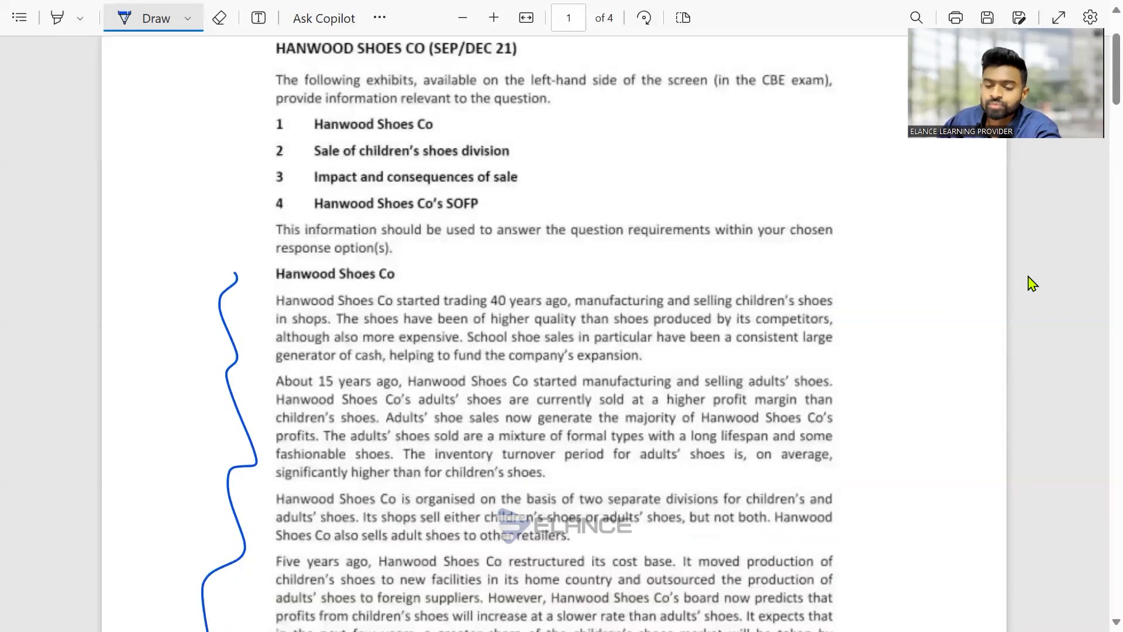
{"action": "scroll", "coordinate": [1031, 284], "scroll_direction": "down", "scroll_amount": 15}
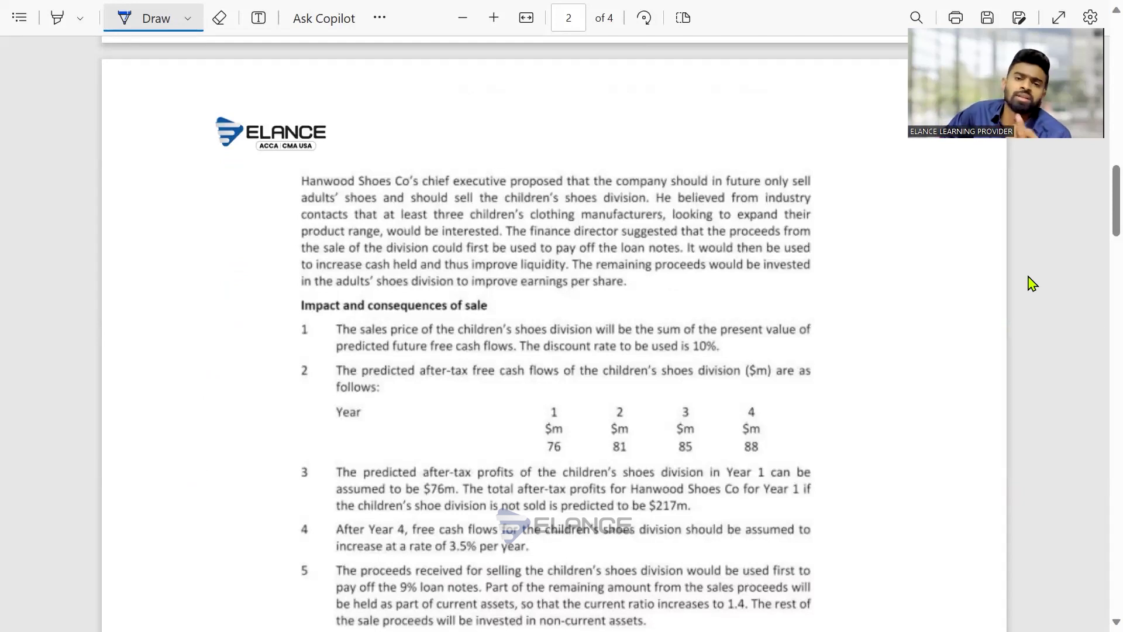
{"action": "scroll", "coordinate": [1031, 284], "scroll_direction": "up", "scroll_amount": 9}
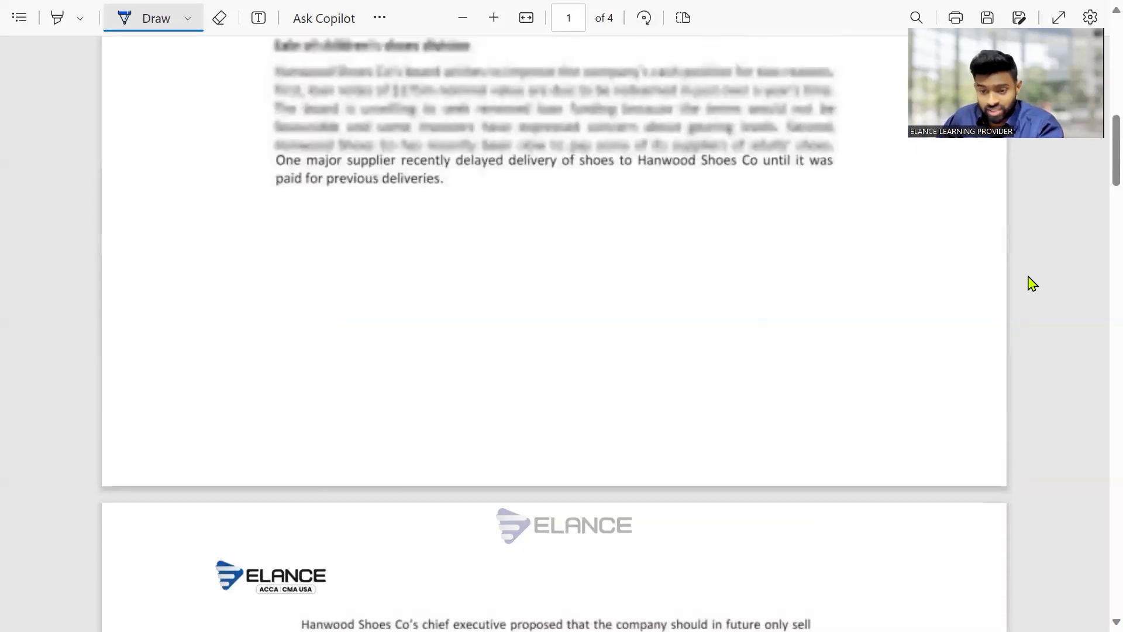
{"action": "scroll", "coordinate": [1031, 283], "scroll_direction": "up", "scroll_amount": 2}
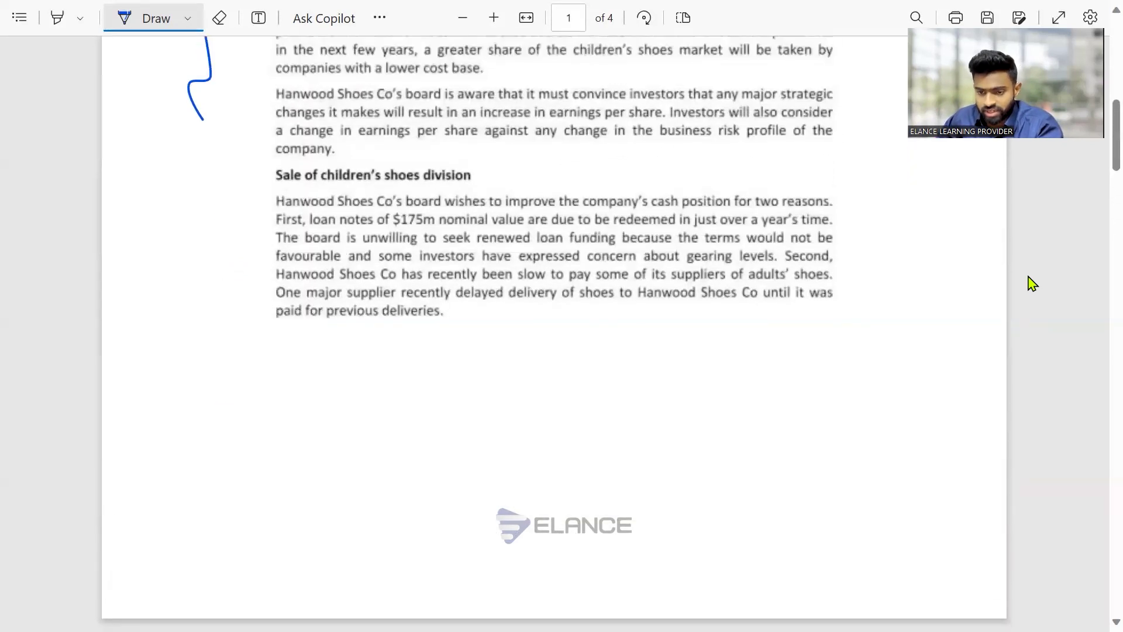
{"action": "scroll", "coordinate": [1032, 283], "scroll_direction": "up", "scroll_amount": 1}
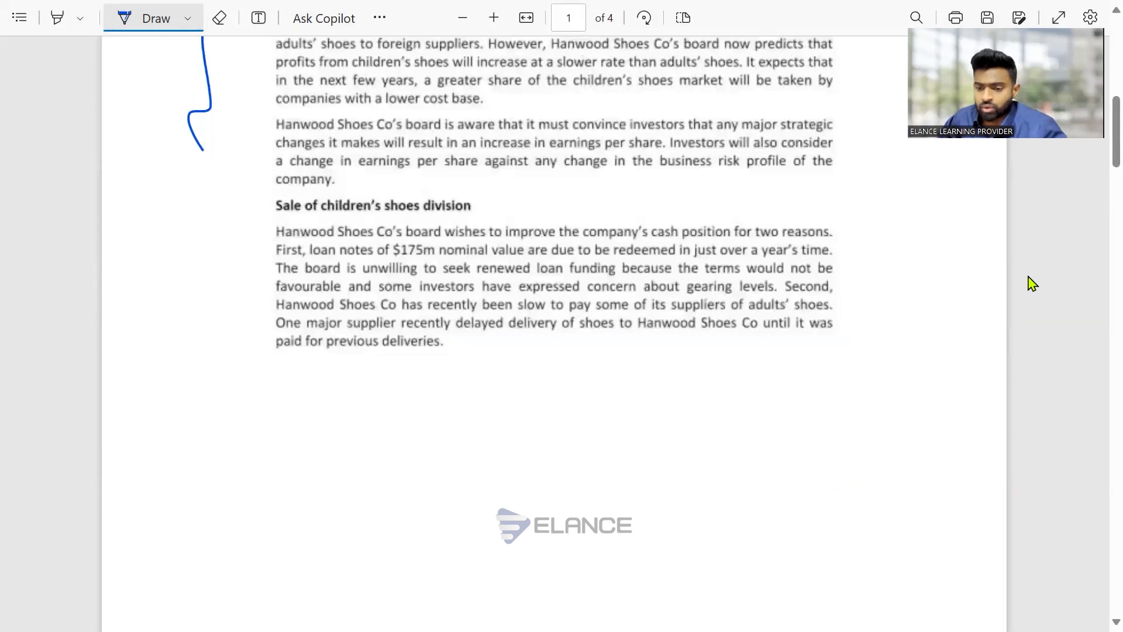
{"action": "left_click_drag", "start_coordinate": [297, 255], "coordinate": [441, 252]}
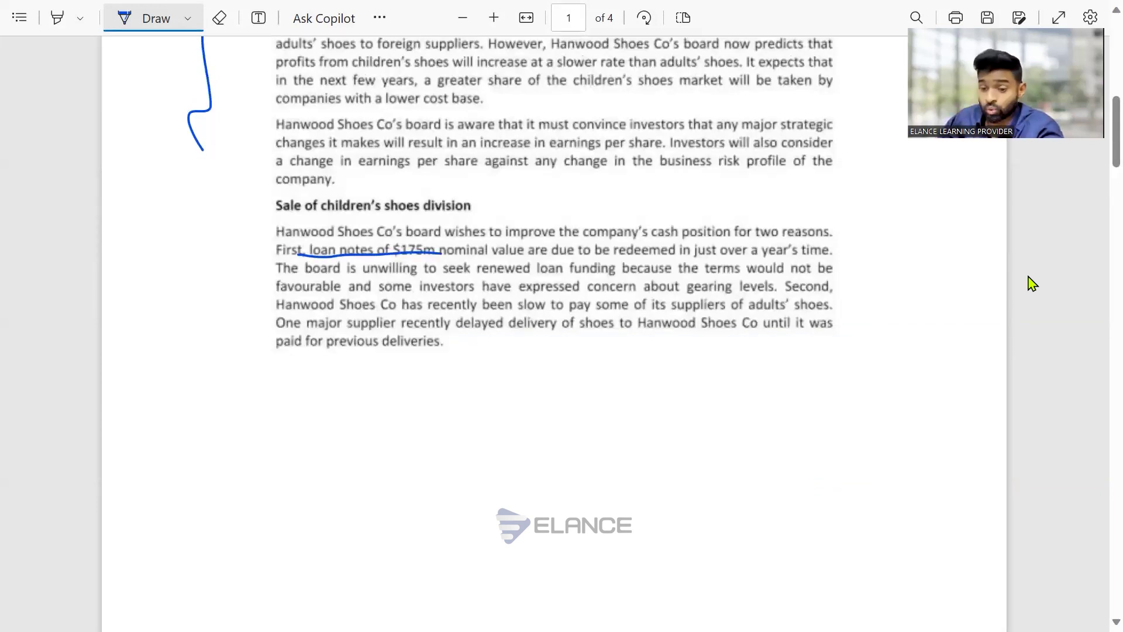
{"action": "mouse_move", "coordinate": [408, 317]}
{"action": "left_mouse_down"}
{"action": "mouse_move", "coordinate": [486, 308]}
{"action": "mouse_move", "coordinate": [576, 342]}
{"action": "left_mouse_up"}
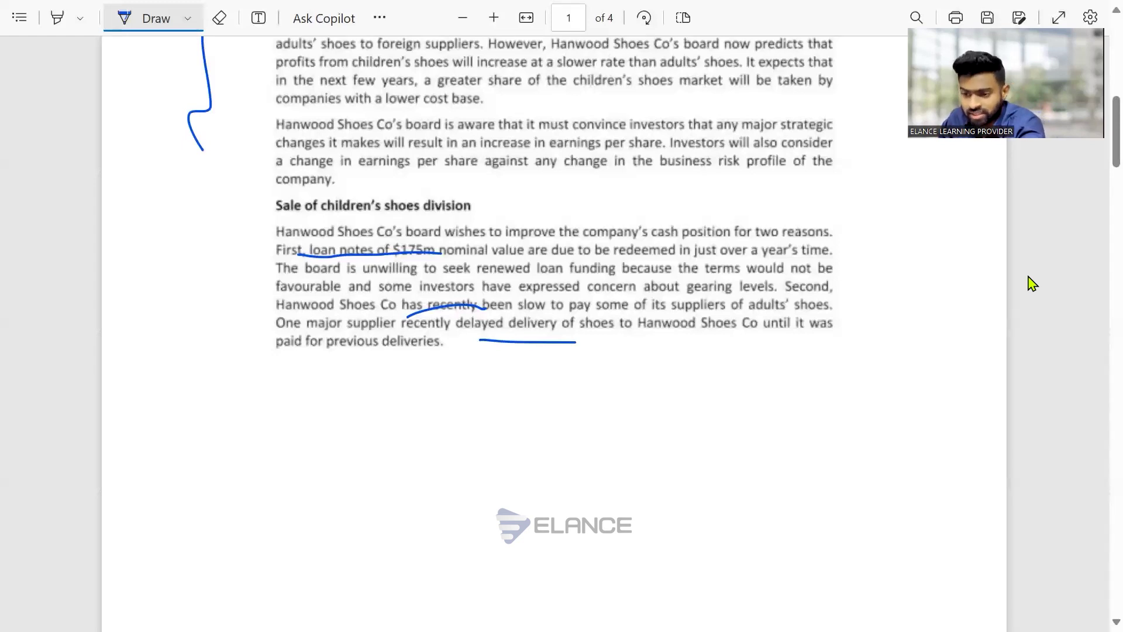
{"action": "mouse_move", "coordinate": [829, 105]}
{"action": "left_mouse_down"}
{"action": "mouse_move", "coordinate": [586, 118]}
{"action": "mouse_move", "coordinate": [252, 113]}
{"action": "mouse_move", "coordinate": [248, 206]}
{"action": "mouse_move", "coordinate": [390, 191]}
{"action": "mouse_move", "coordinate": [796, 198]}
{"action": "left_mouse_up"}
{"action": "left_click_drag", "start_coordinate": [861, 178], "coordinate": [871, 148]}
Underline "investors are likely to be satisfied" in requirement (b) of the Hanwood Shoes Co question on page 3
{"action": "scroll", "coordinate": [1031, 283], "scroll_direction": "down", "scroll_amount": 15}
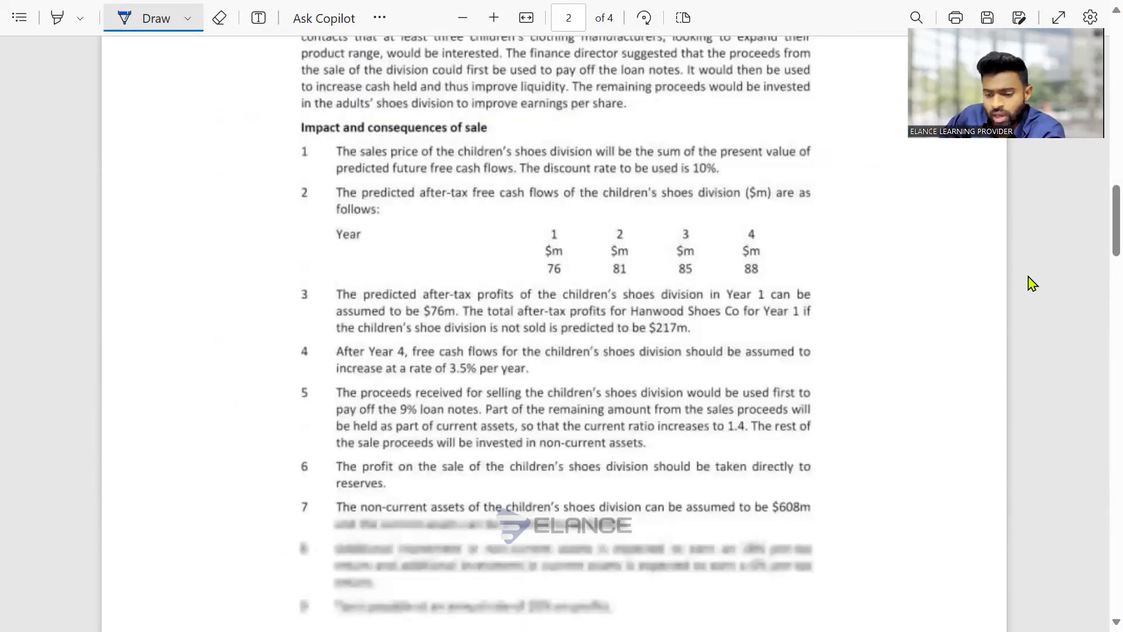
{"action": "scroll", "coordinate": [1032, 283], "scroll_direction": "down", "scroll_amount": 10}
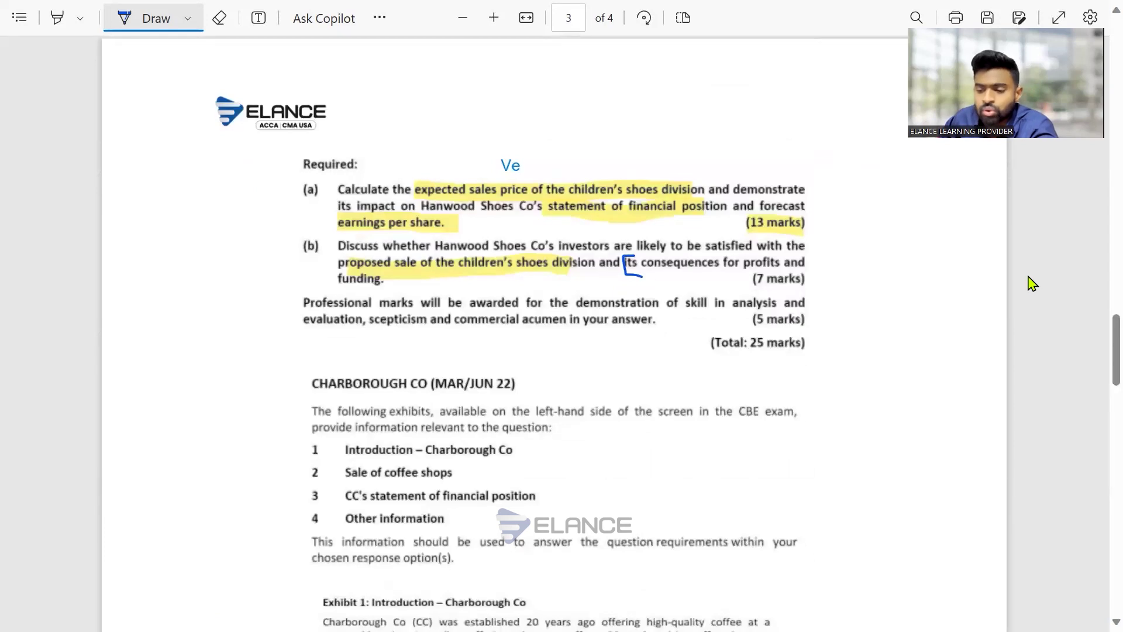
{"action": "left_click_drag", "start_coordinate": [548, 254], "coordinate": [766, 258]}
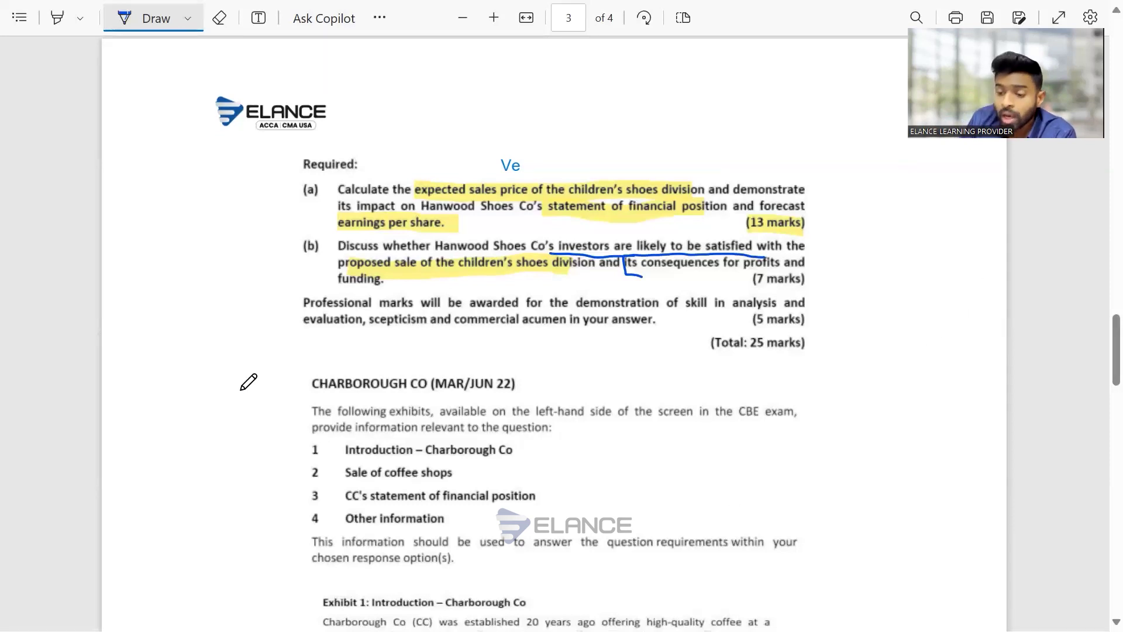
On page 1, draw an arrow pointing at the boxed investor paragraph and erase the wavy line beside the background paragraphs
{"action": "scroll", "coordinate": [248, 382], "scroll_direction": "up", "scroll_amount": 10}
{"action": "scroll", "coordinate": [248, 381], "scroll_direction": "up", "scroll_amount": 12}
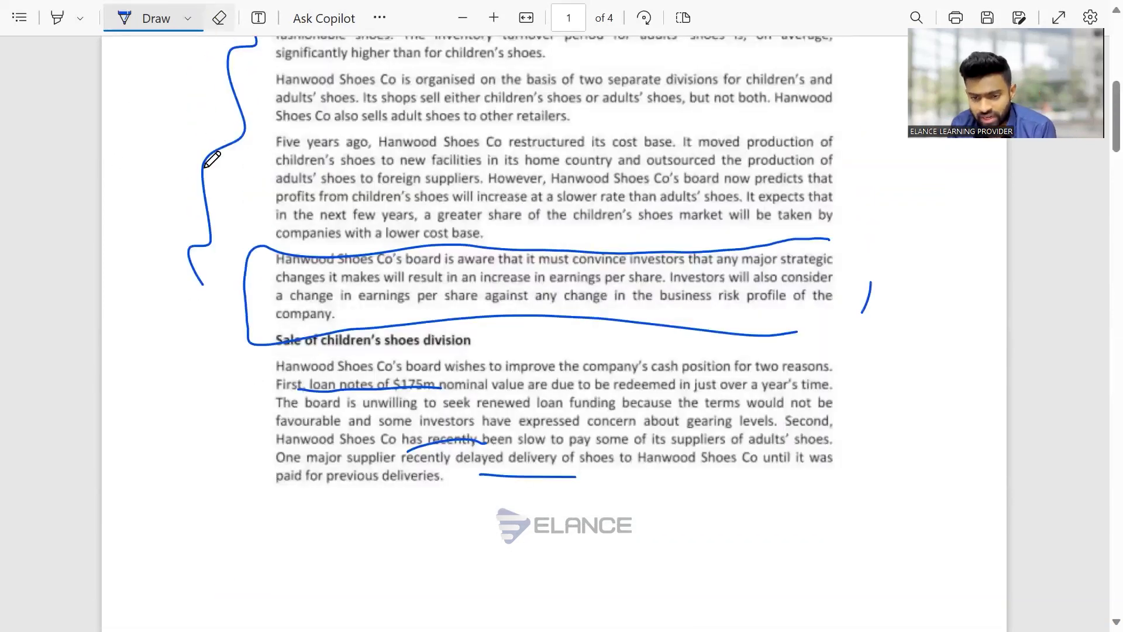
{"action": "mouse_move", "coordinate": [139, 309]}
{"action": "left_mouse_down"}
{"action": "mouse_move", "coordinate": [234, 314]}
{"action": "mouse_move", "coordinate": [220, 320]}
{"action": "left_mouse_up"}
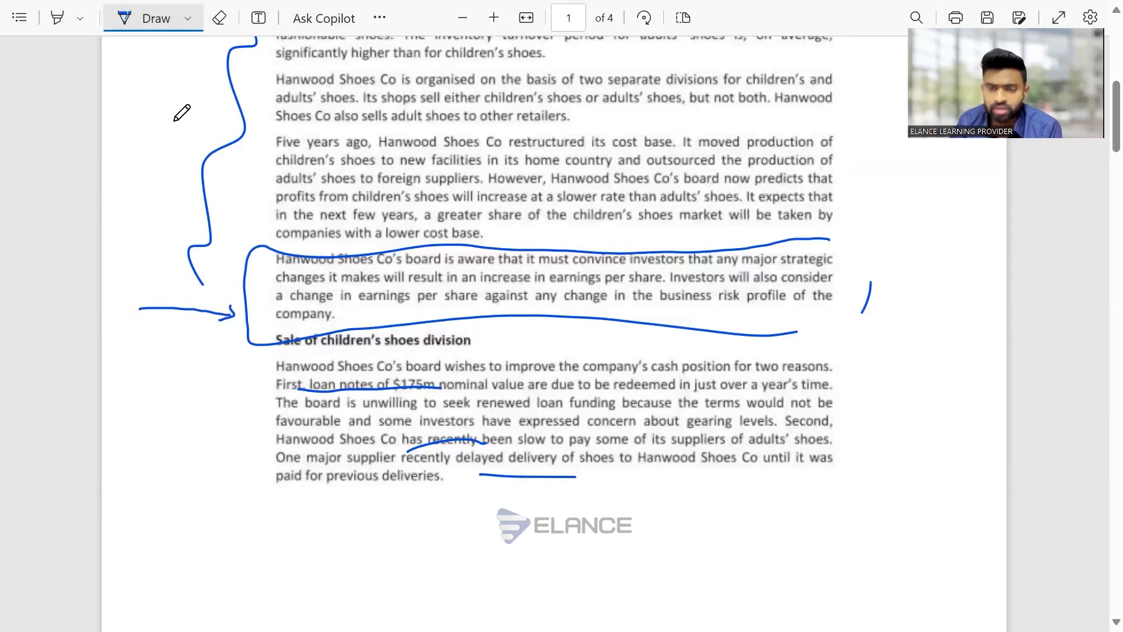
{"action": "left_click", "coordinate": [219, 18]}
{"action": "left_click", "coordinate": [244, 71]}
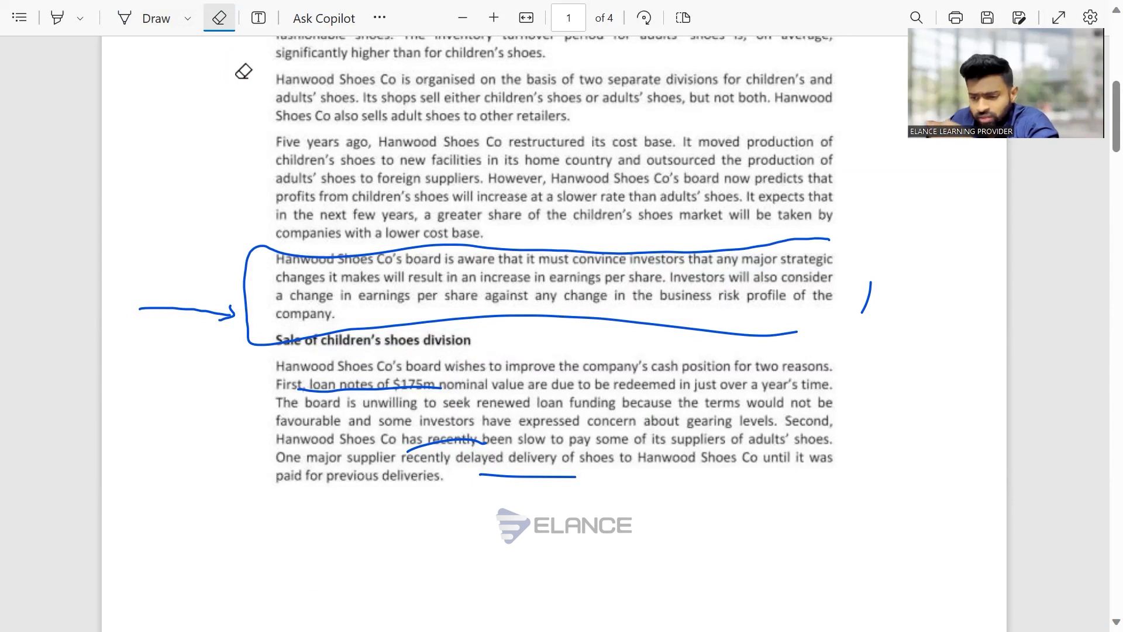
Highlight "increase in earnings per share" and "change in the business risk" in yellow in the boxed paragraph
{"action": "scroll", "coordinate": [244, 71], "scroll_direction": "down", "scroll_amount": 3}
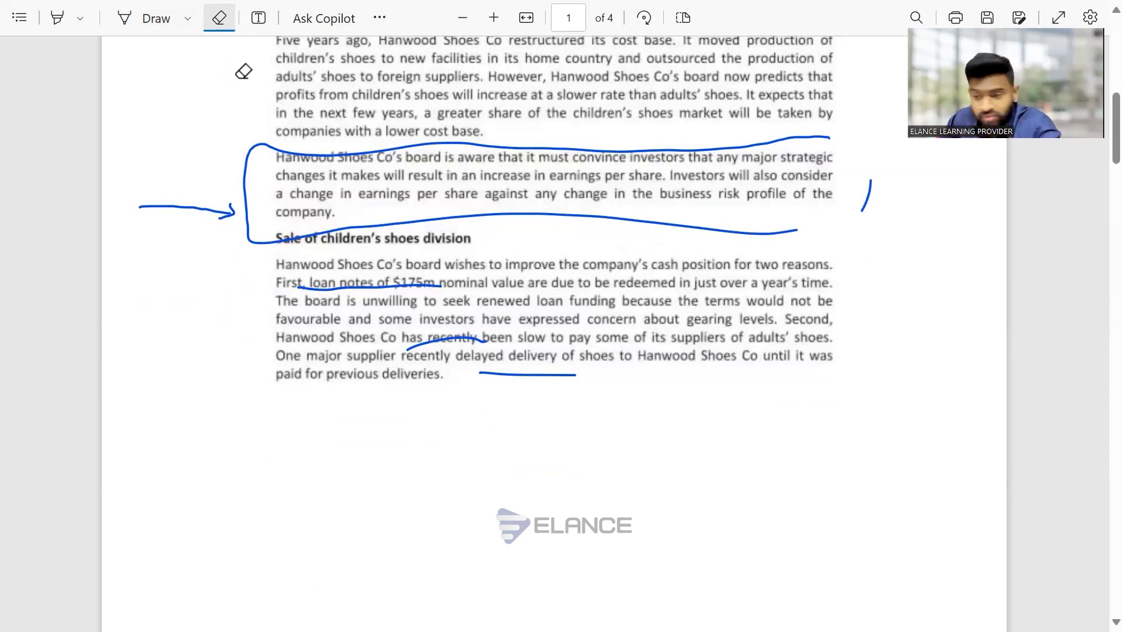
{"action": "left_click", "coordinate": [57, 18]}
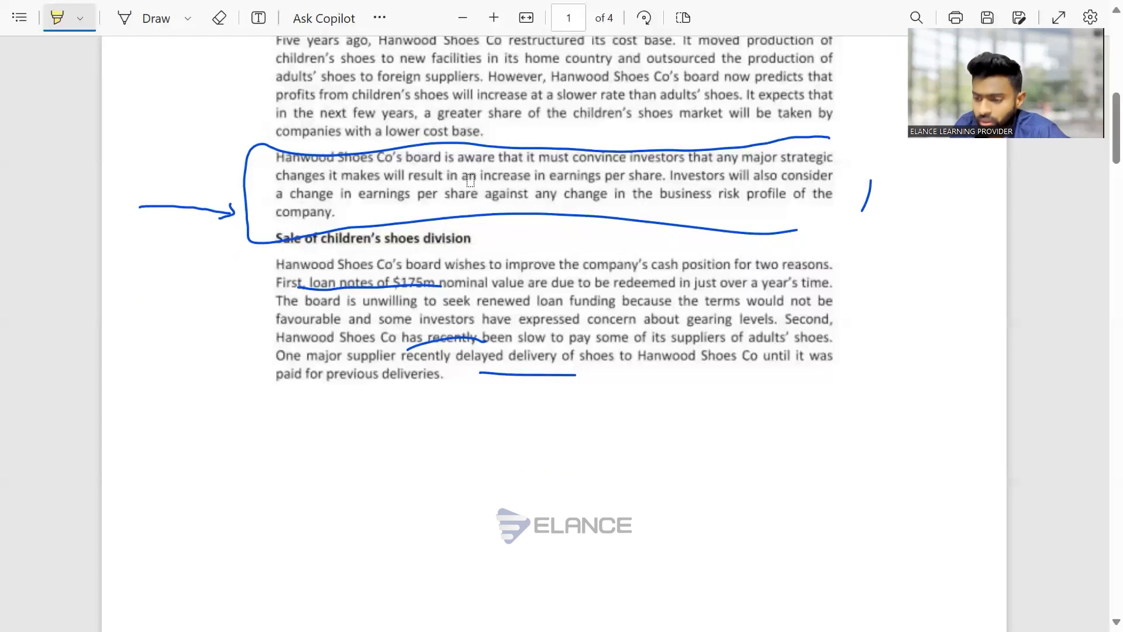
{"action": "left_click_drag", "start_coordinate": [492, 176], "coordinate": [645, 183]}
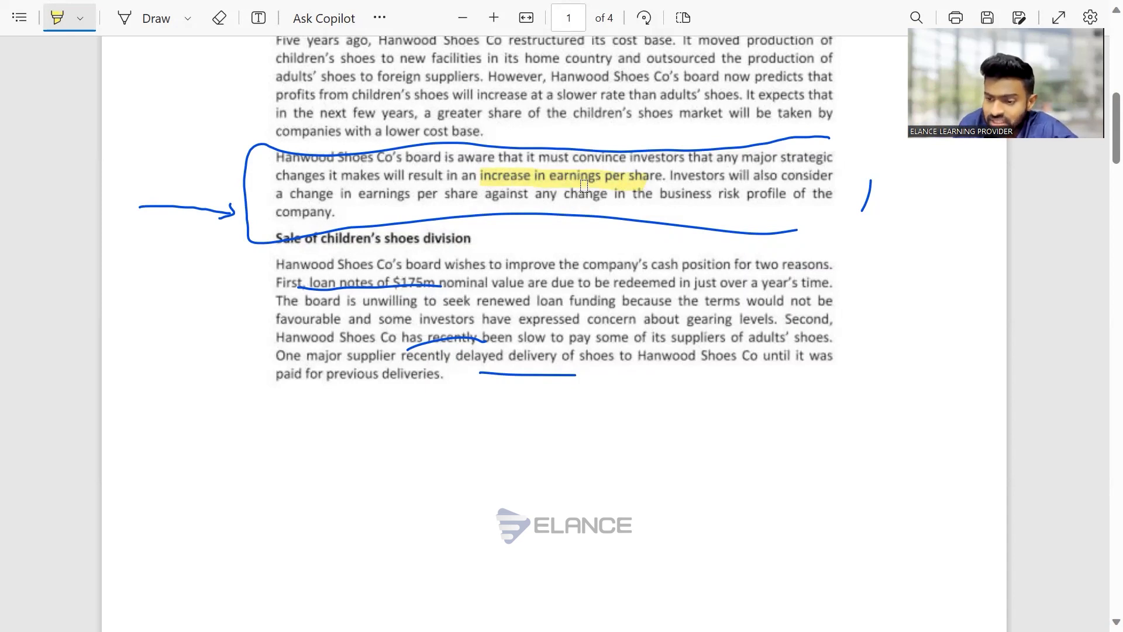
{"action": "left_click_drag", "start_coordinate": [630, 192], "coordinate": [744, 192]}
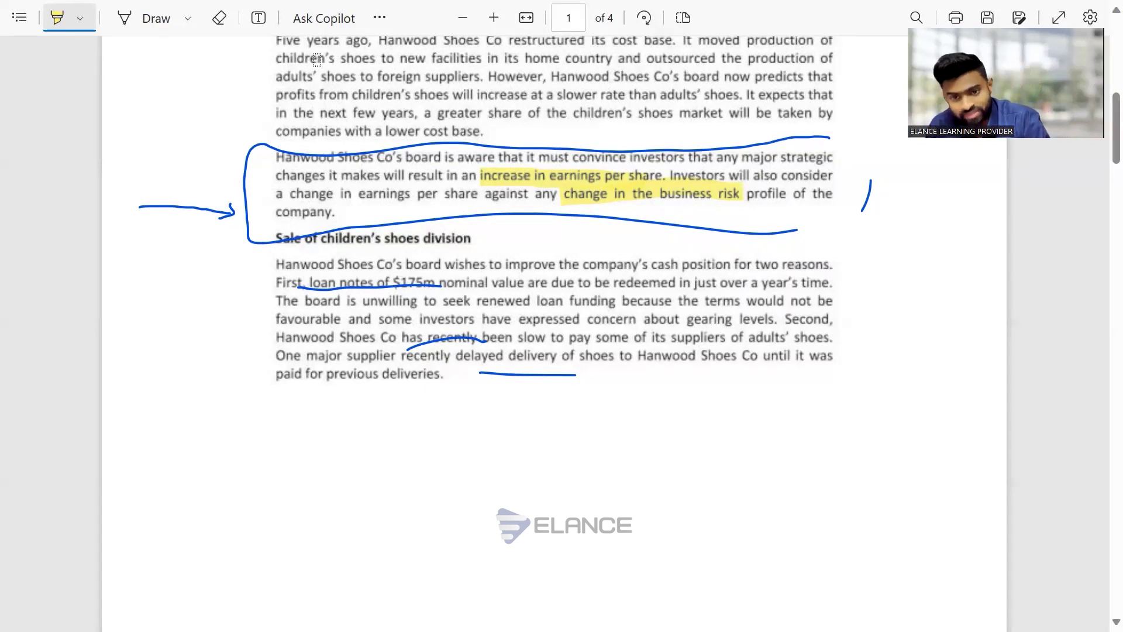
Add a text note headed "Sell-off" in the blank space below the Sale of children's shoes division section
{"action": "left_click", "coordinate": [260, 20]}
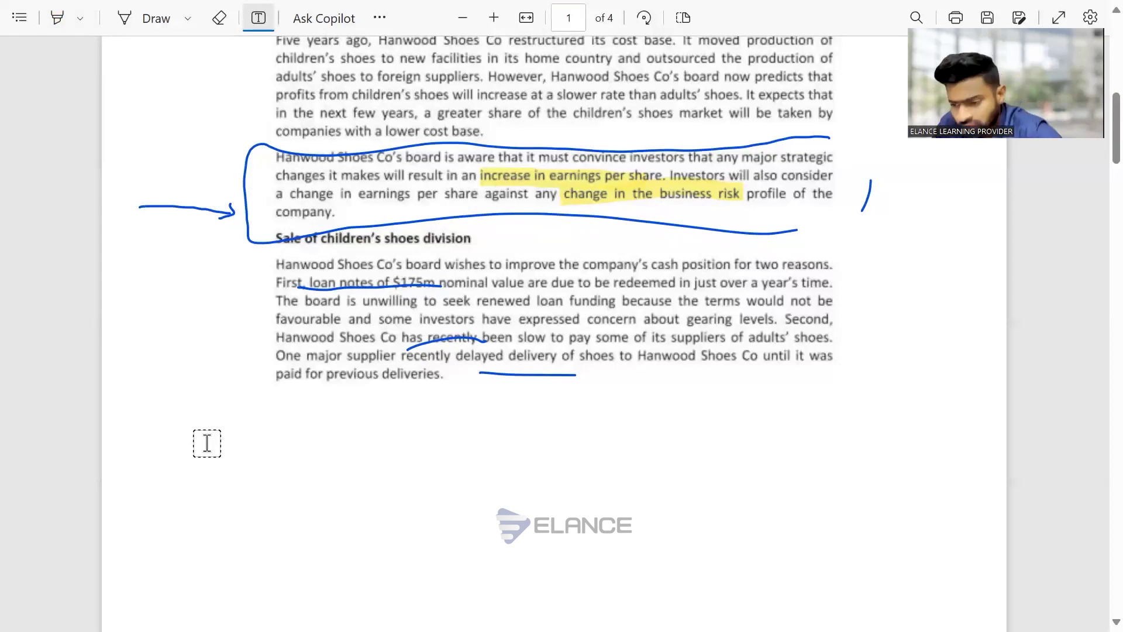
{"action": "left_click", "coordinate": [158, 407]}
{"action": "type", "text": "Sell-"}
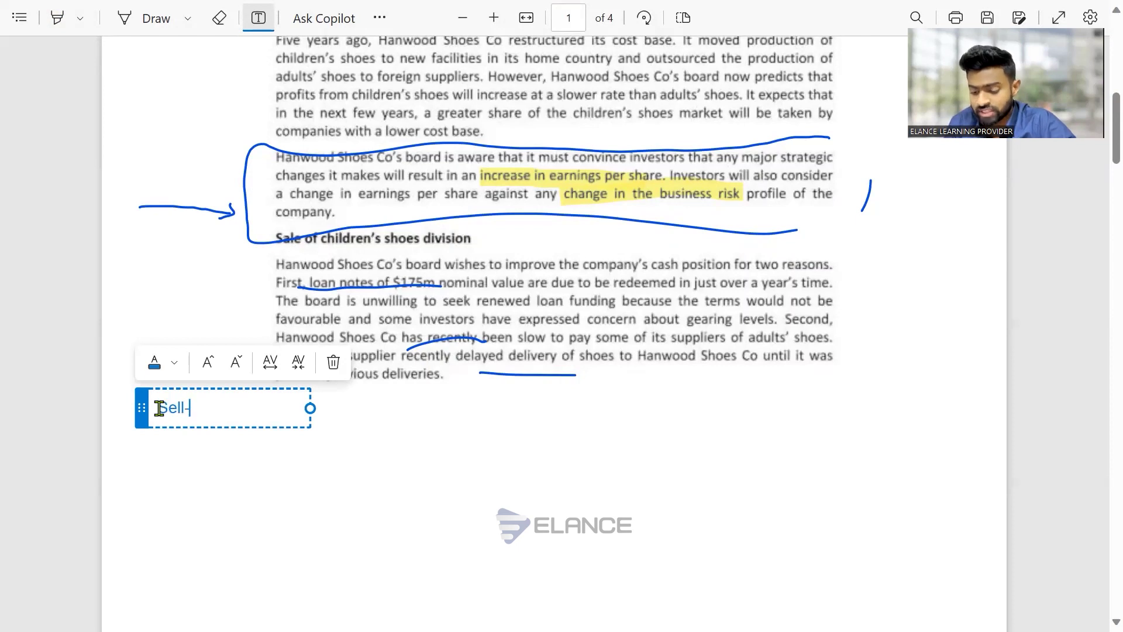
{"action": "type", "text": "off"}
{"action": "key", "text": "Return"}
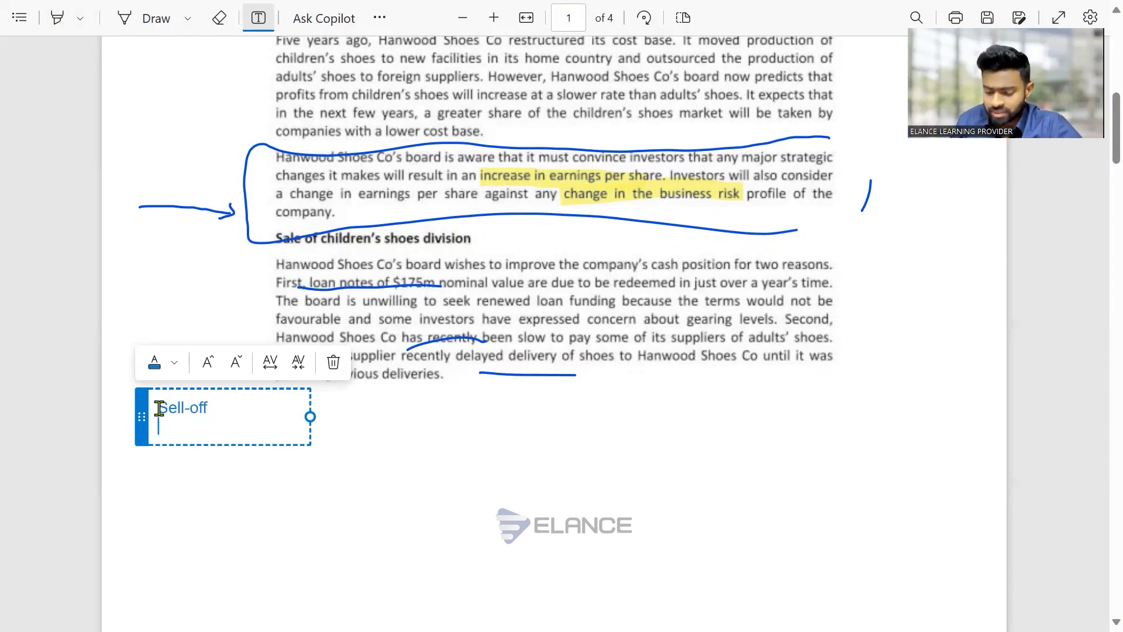
Add the line "Dis : Less Diversified ------ Risk Increase" under the Sell-off heading of the note
{"action": "type", "text": "Dis "}
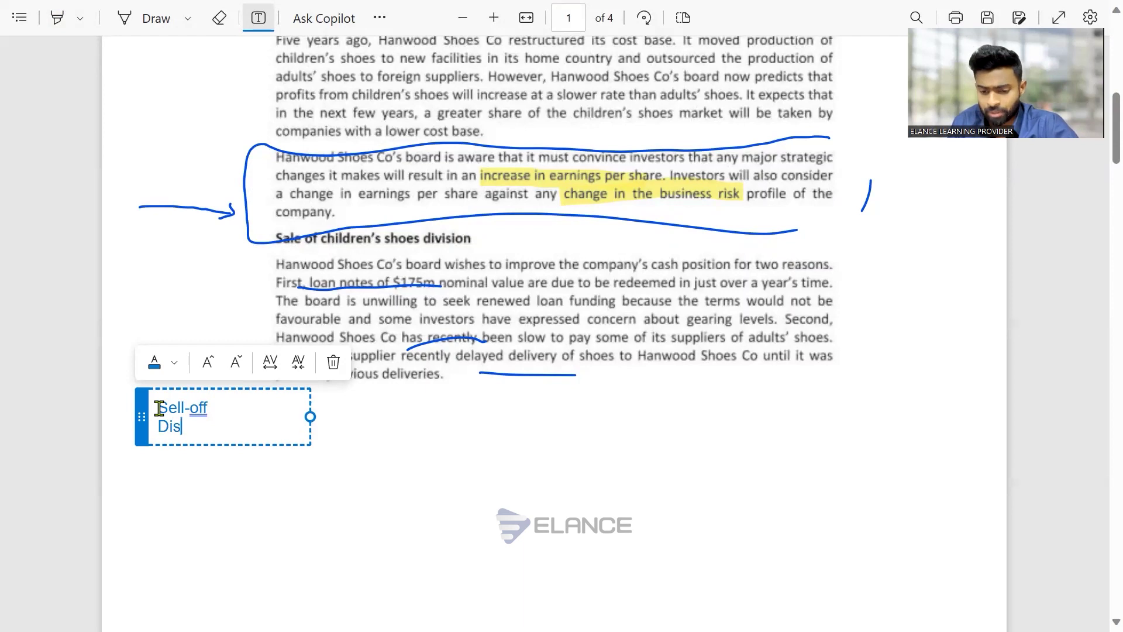
{"action": "type", "text": ":"}
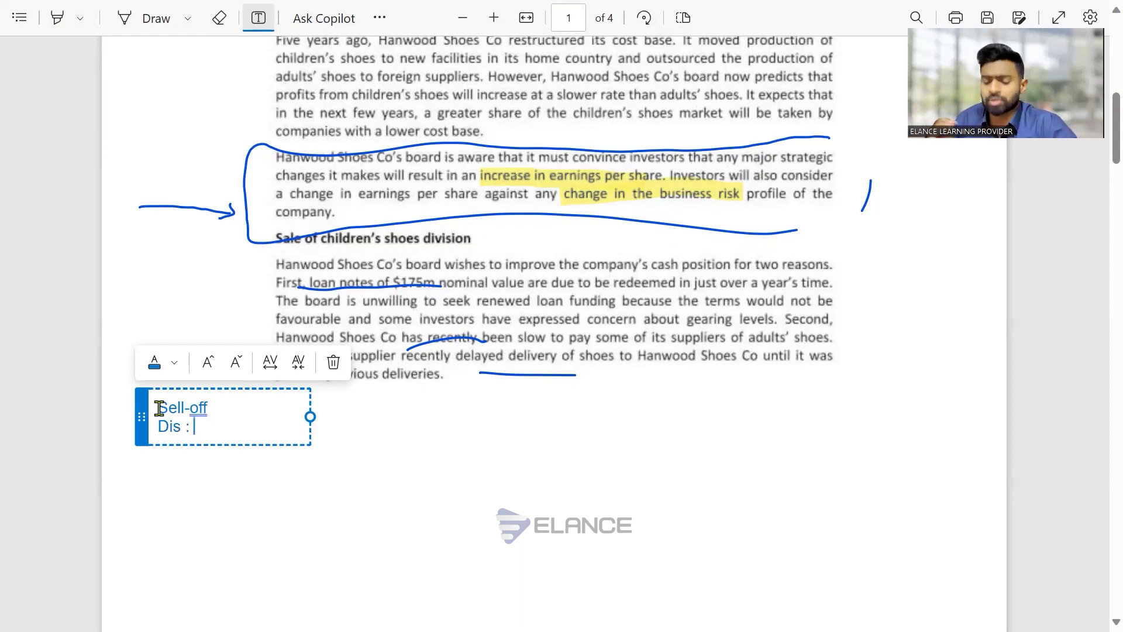
{"action": "type", "text": " Less "}
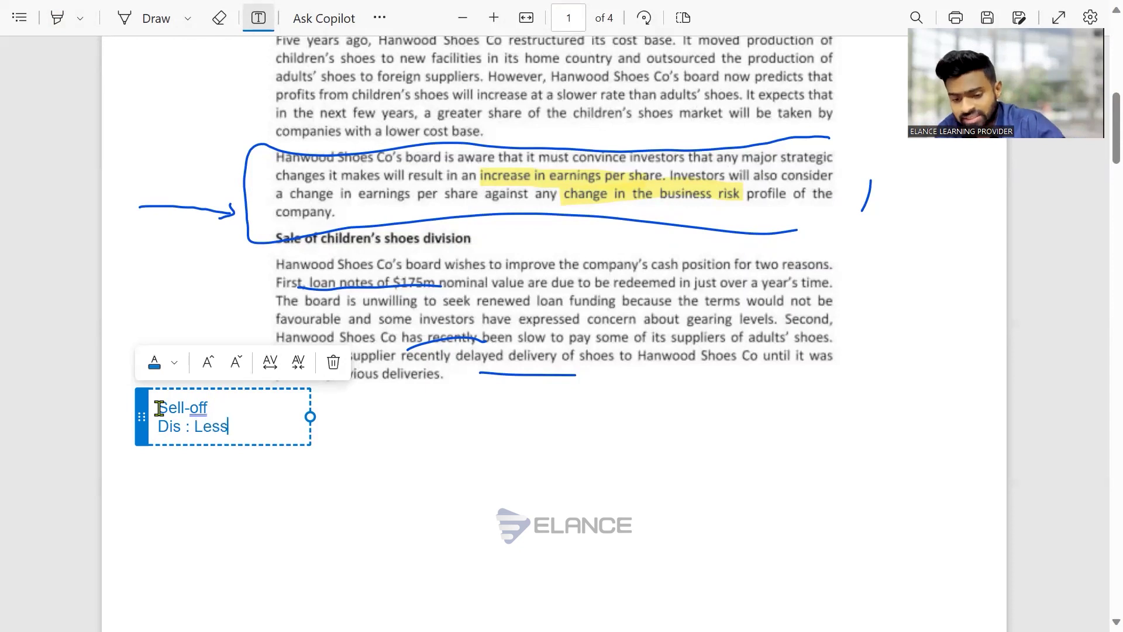
{"action": "type", "text": "Diver"}
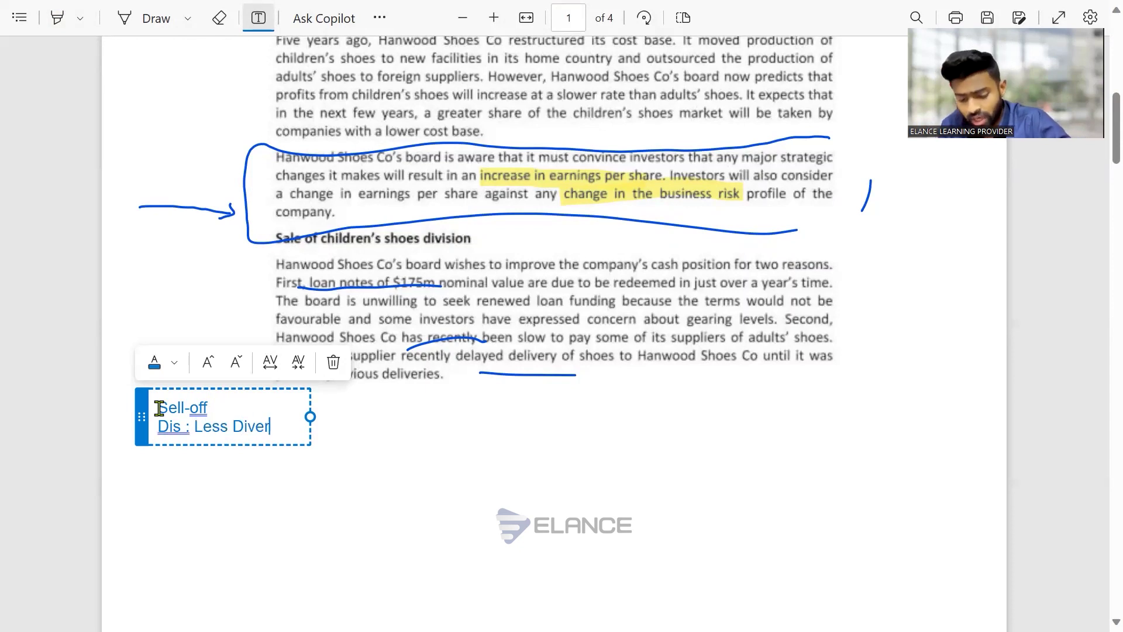
{"action": "type", "text": "sified "}
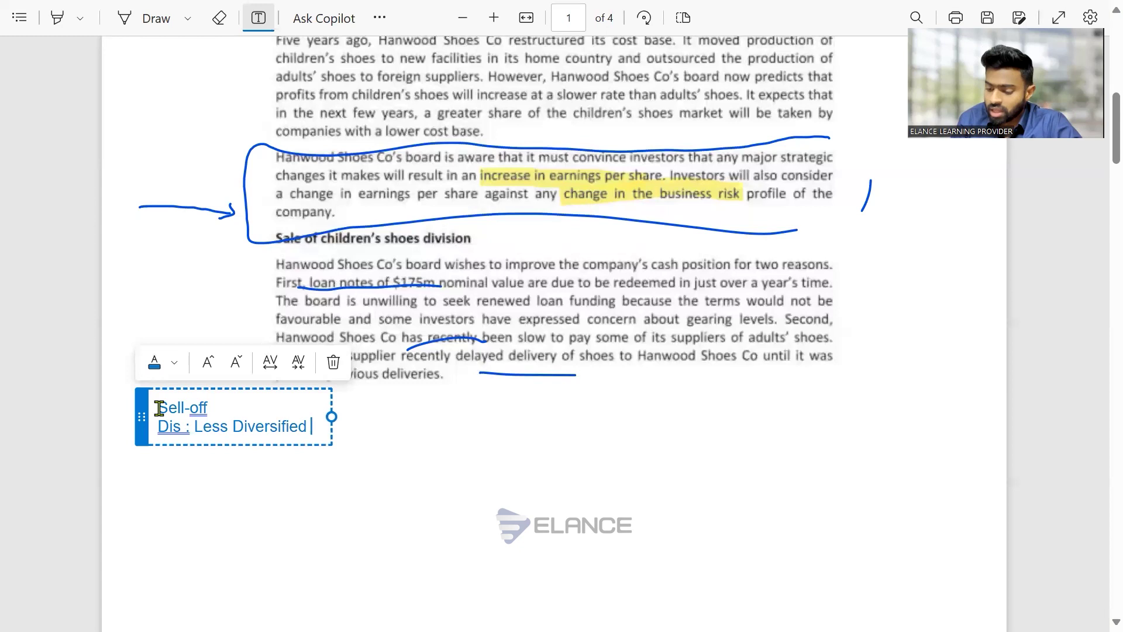
{"action": "type", "text": "------"}
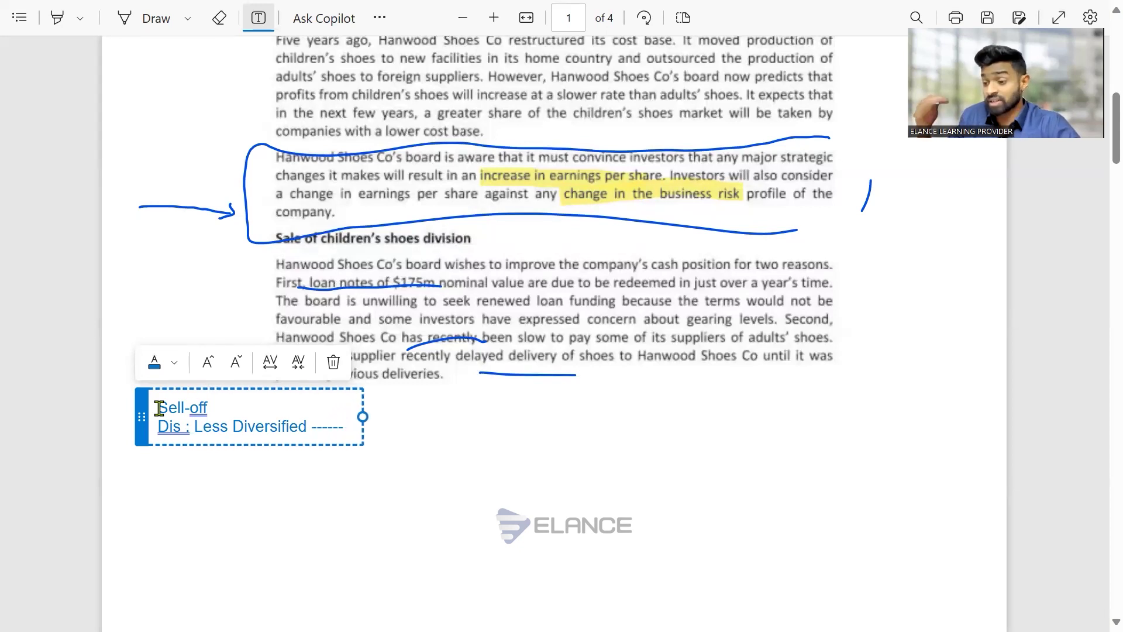
{"action": "type", "text": " Risk"}
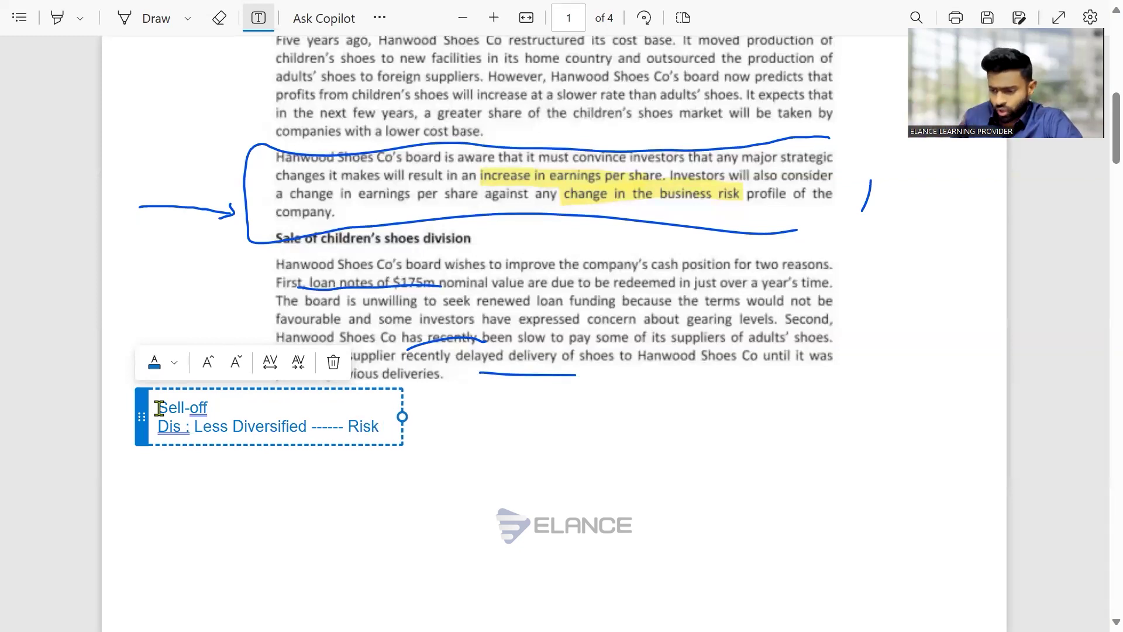
{"action": "type", "text": "Increase"}
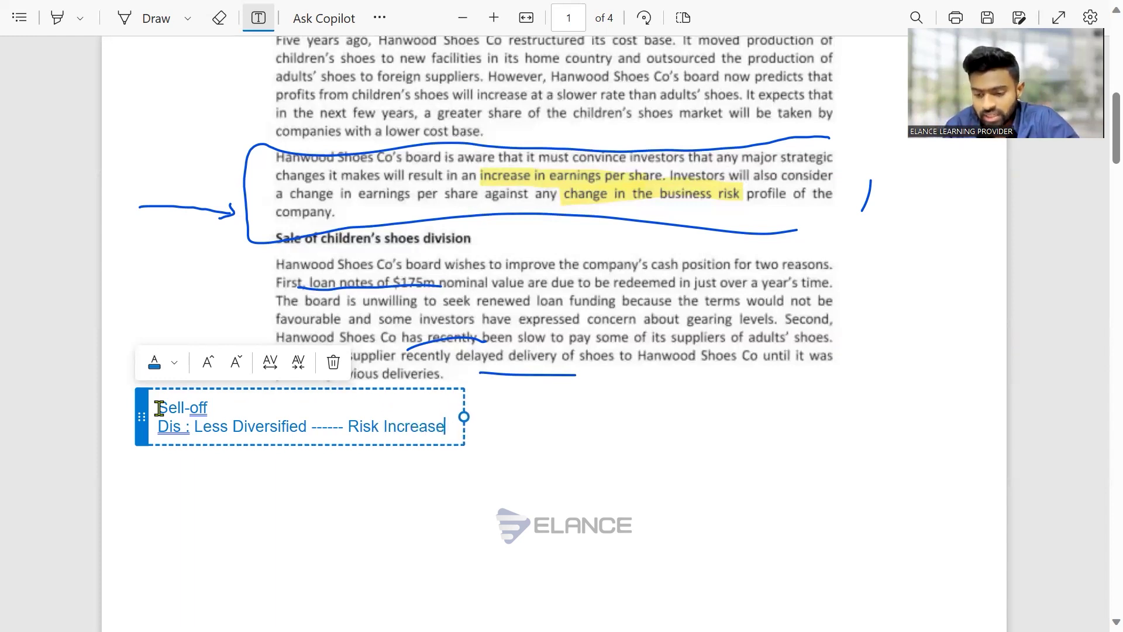
Select the words "Risk Increase" in the Sell-off note to point them out
{"action": "key", "text": "shift+Left"}
{"action": "key", "text": "shift+Left"}
{"action": "key", "text": "shift+Left"}
{"action": "key", "text": "shift+Left"}
{"action": "key", "text": "shift+Left"}
{"action": "key", "text": "shift+Left"}
{"action": "key", "text": "shift+Left"}
{"action": "key", "text": "shift+Left"}
{"action": "key", "text": "shift+Left"}
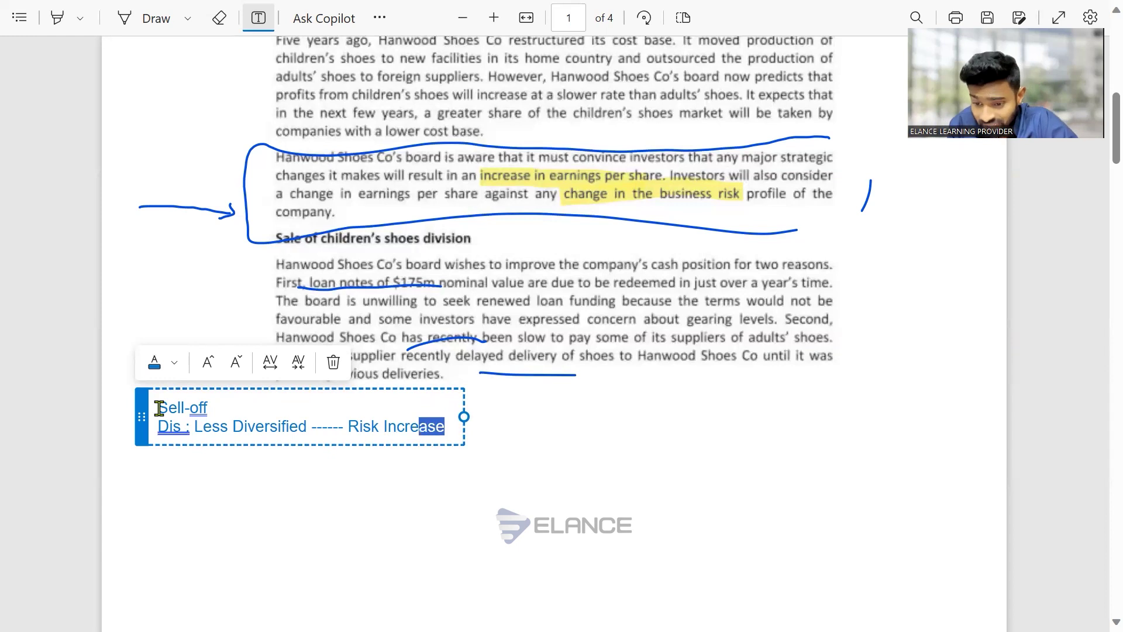
{"action": "key", "text": "shift+Left"}
{"action": "key", "text": "shift+Left"}
{"action": "key", "text": "shift+Left"}
{"action": "key", "text": "shift+Left"}
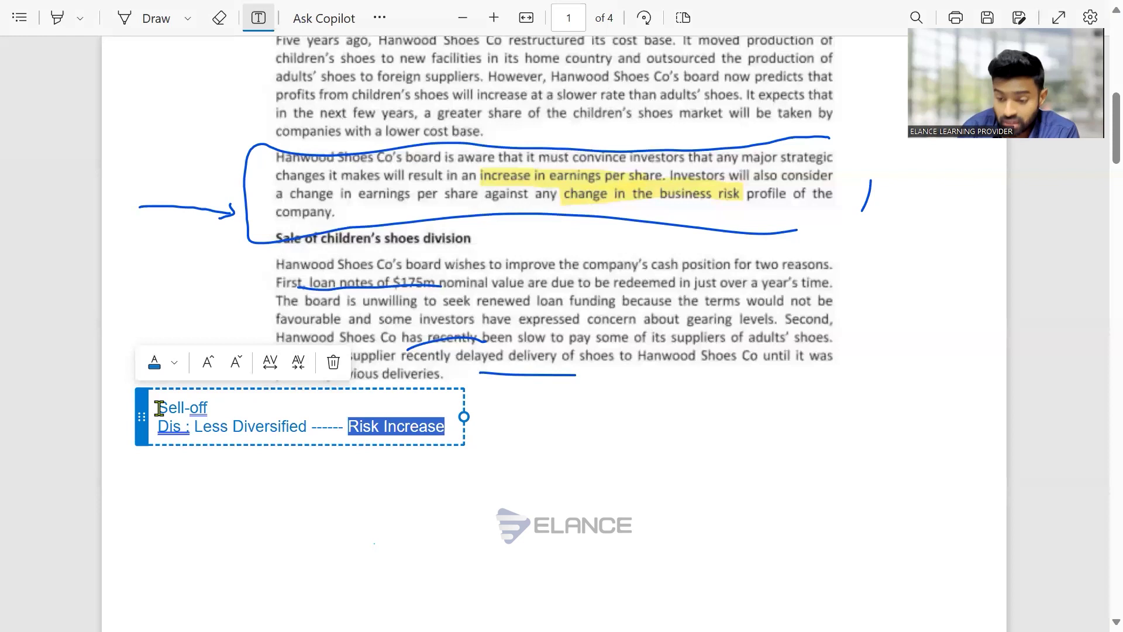
Leave a blank line below the Sell-off text and add the heading "Spinn-off" to the note
{"action": "key", "text": "End"}
{"action": "key", "text": "Return"}
{"action": "key", "text": "Return"}
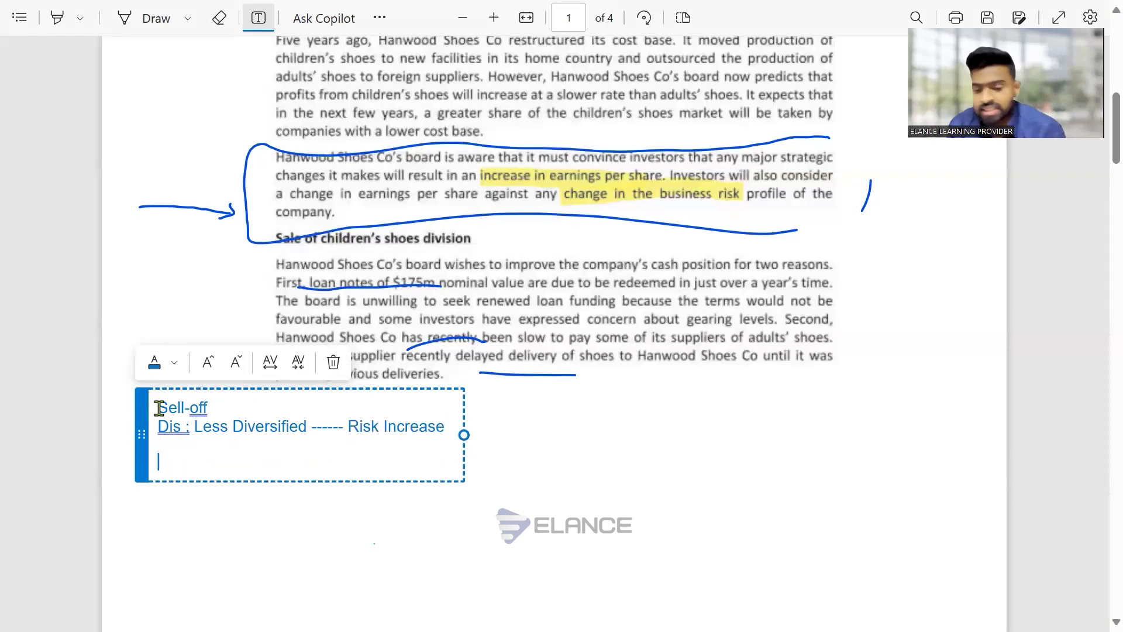
{"action": "type", "text": "Spinn"}
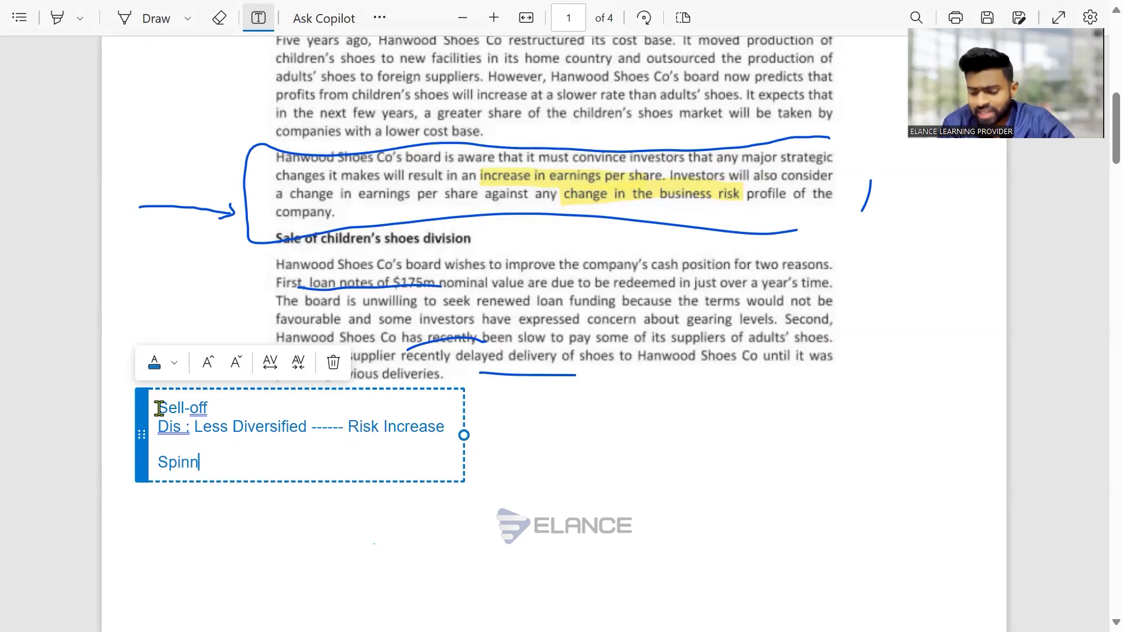
{"action": "type", "text": " off"}
{"action": "key", "text": "BackSpace"}
{"action": "key", "text": "BackSpace"}
{"action": "key", "text": "BackSpace"}
{"action": "key", "text": "BackSpace"}
{"action": "type", "text": "-"}
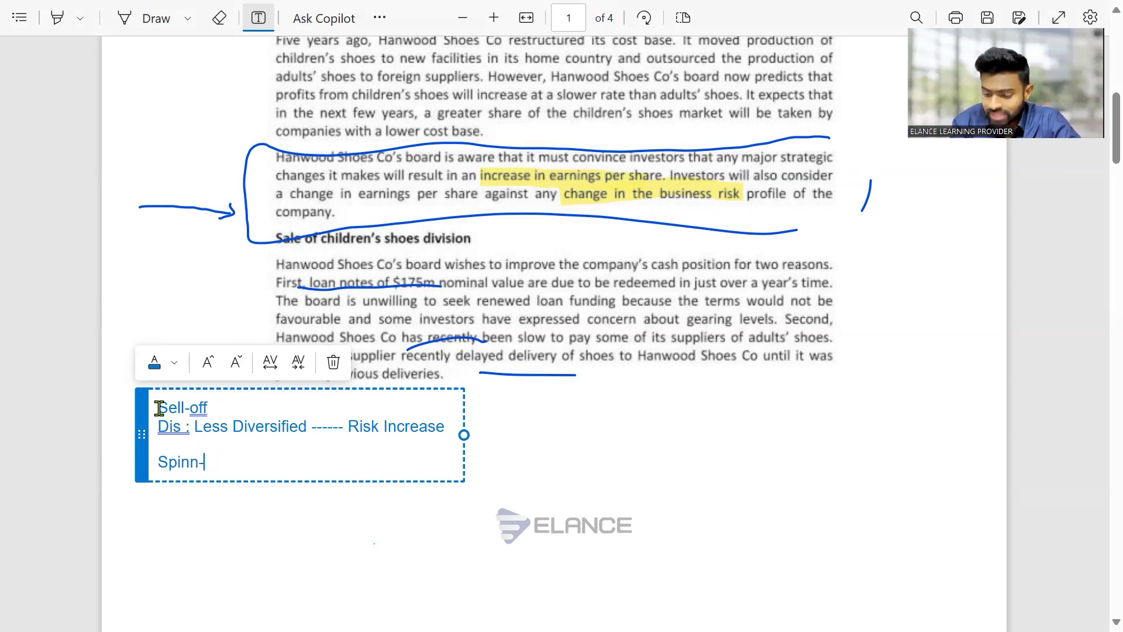
{"action": "type", "text": "off"}
{"action": "key", "text": "Return"}
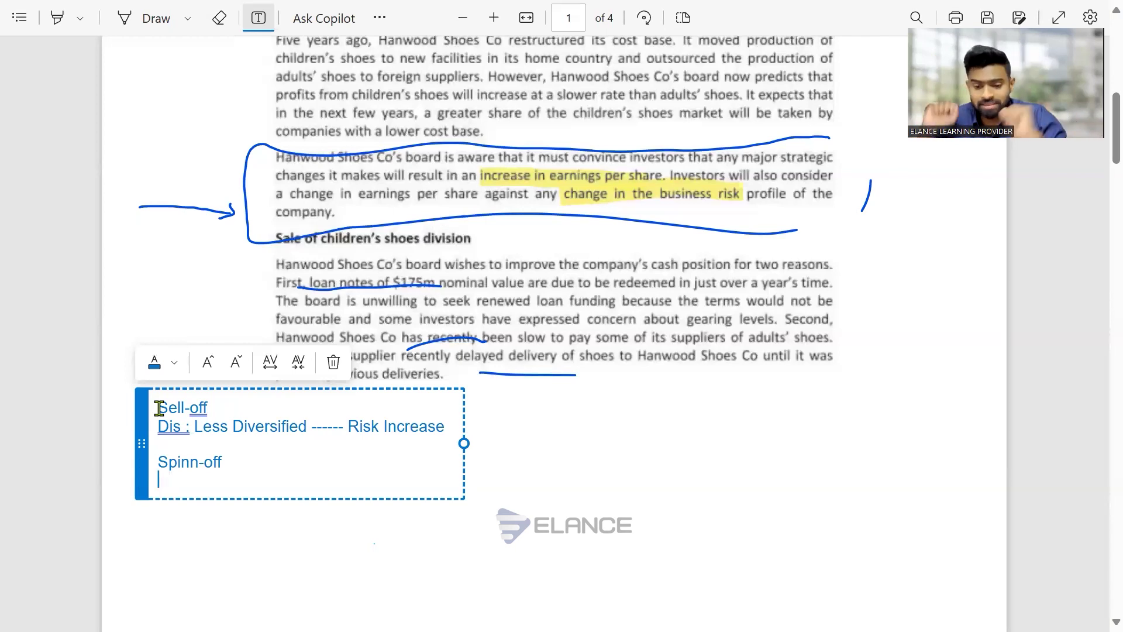
Add "Adv - Without loosing Diversification ----- Split" under the second heading and correct that heading to "Spin-off"
{"action": "type", "text": "Adv -"}
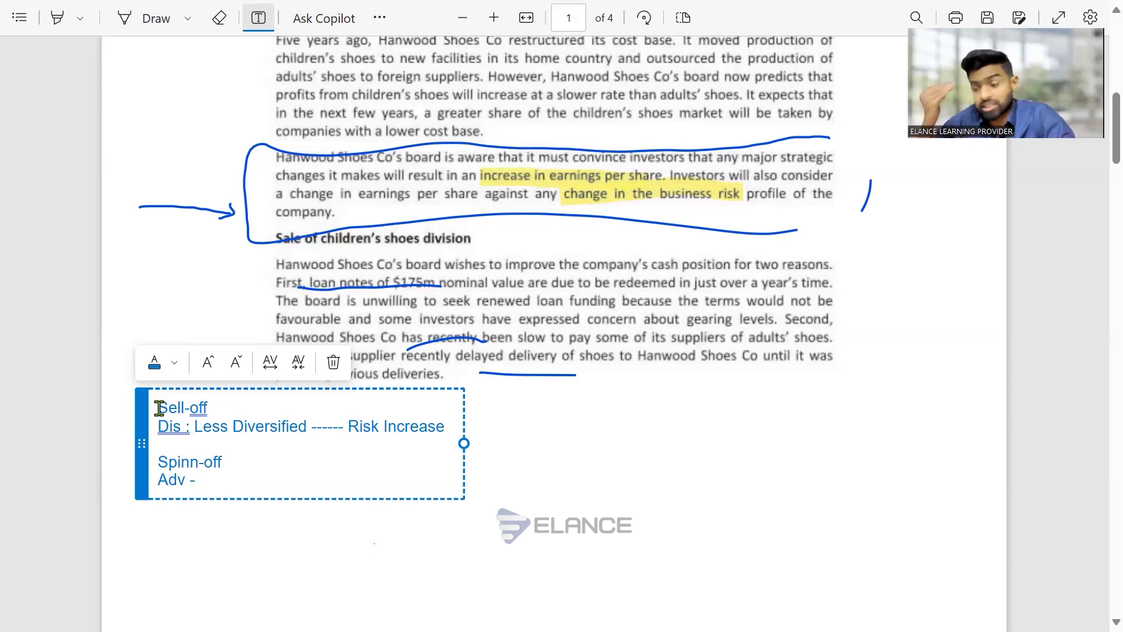
{"action": "type", "text": " Without loosing"}
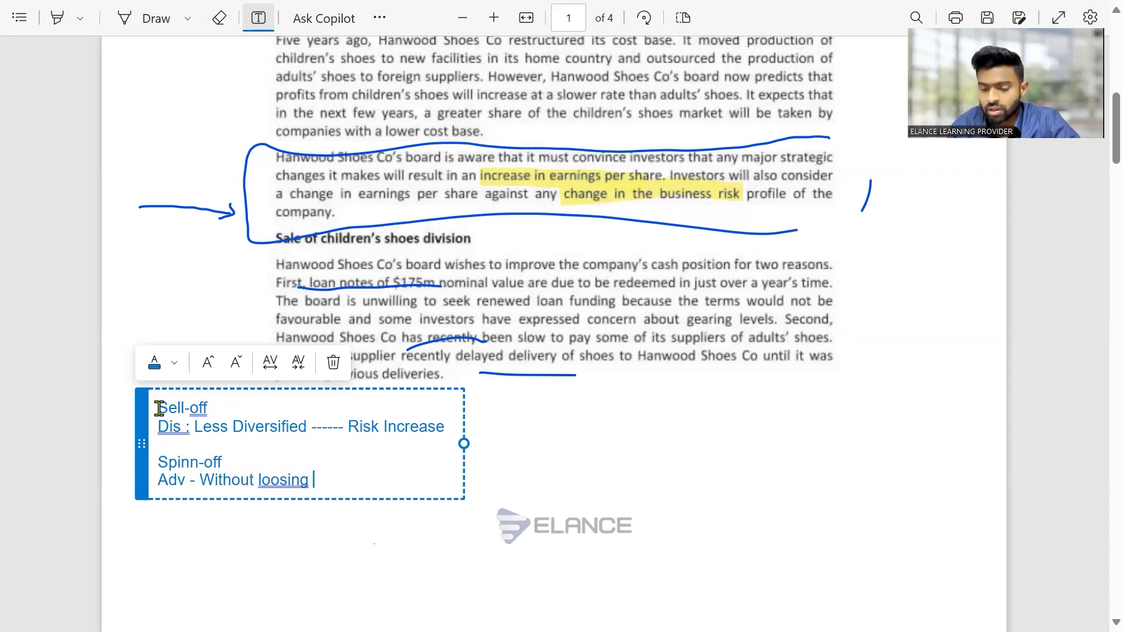
{"action": "type", "text": " Divers"}
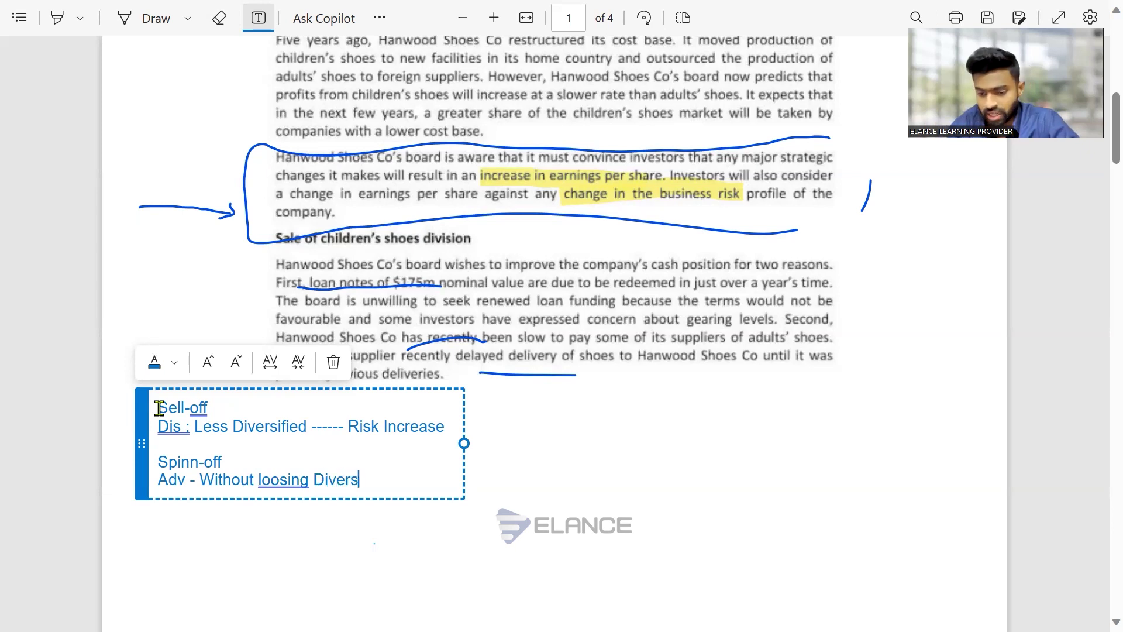
{"action": "type", "text": "ificatio"}
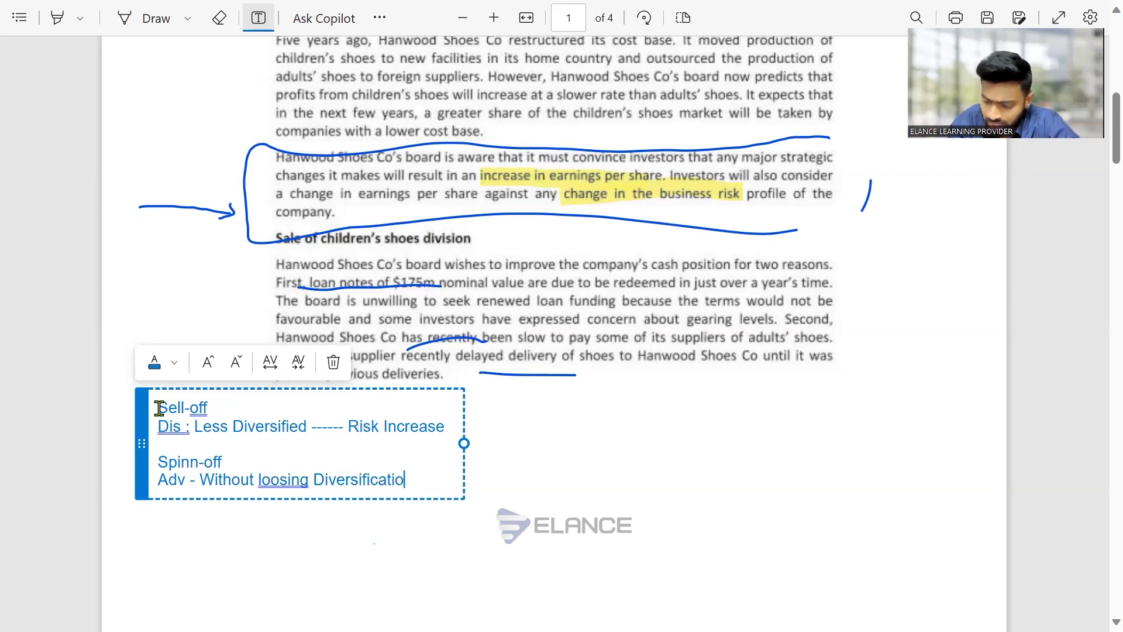
{"action": "type", "text": "n ----"}
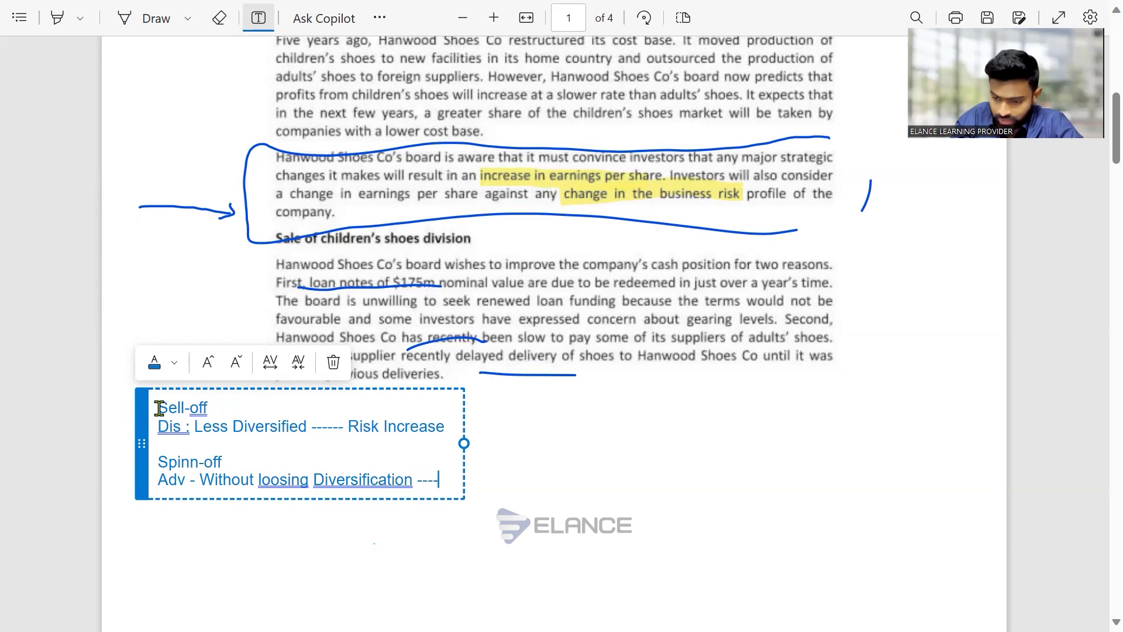
{"action": "type", "text": "- Split"}
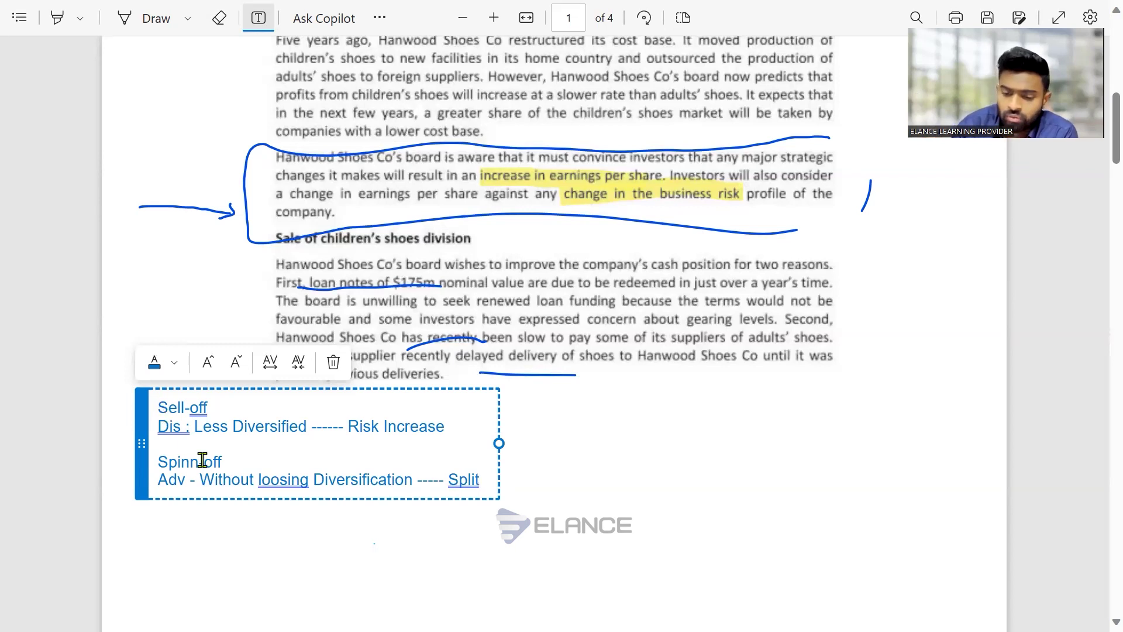
{"action": "key", "text": "BackSpace"}
Add the line "Loss of economies of scale" below the "Dis" line in the Sell-off part of the note
{"action": "left_click", "coordinate": [460, 428]}
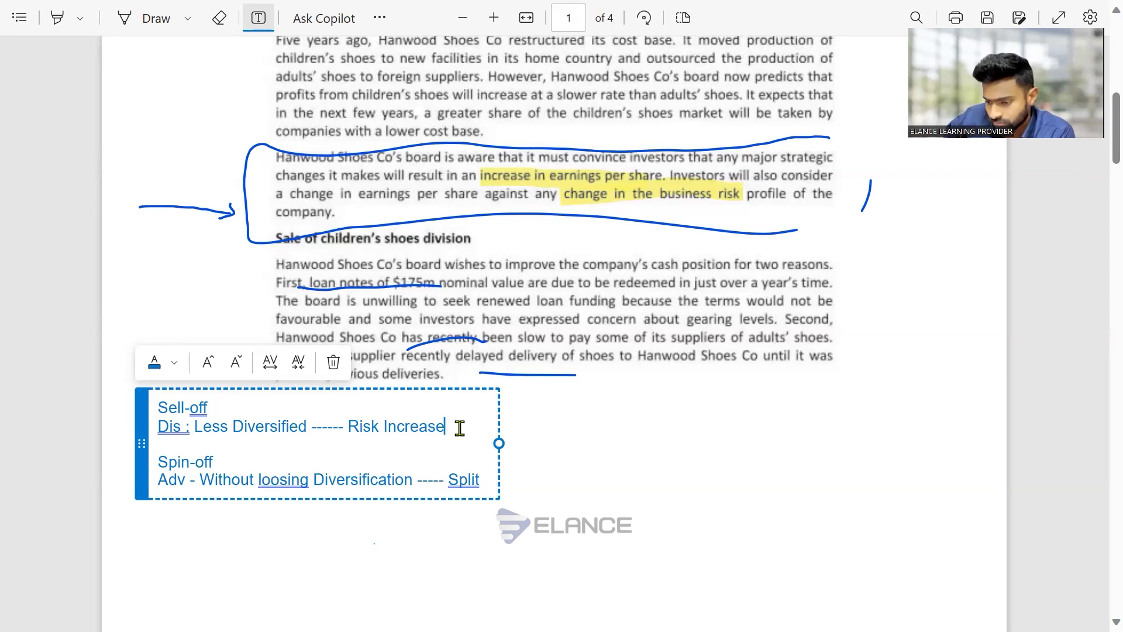
{"action": "key", "text": "Return"}
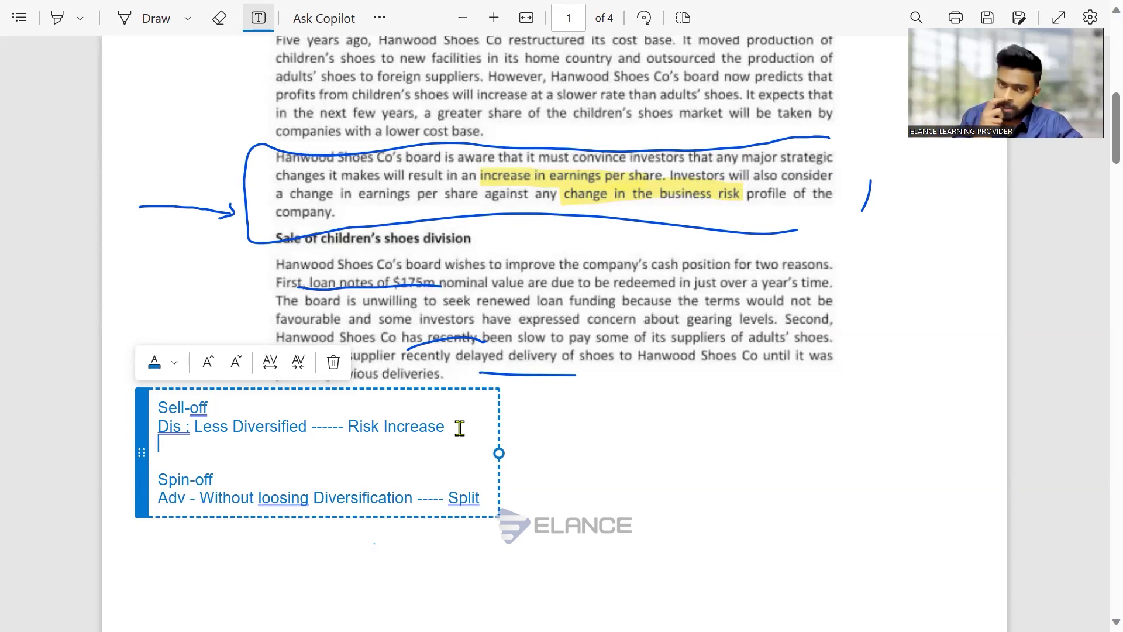
{"action": "type", "text": "Lo"}
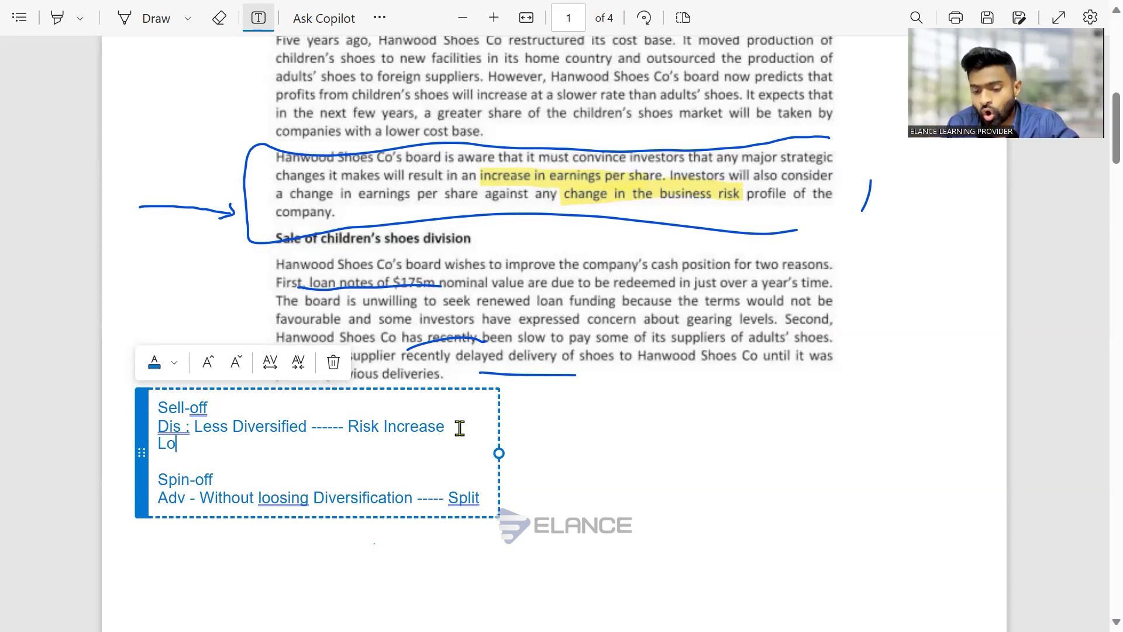
{"action": "type", "text": "ss of e"}
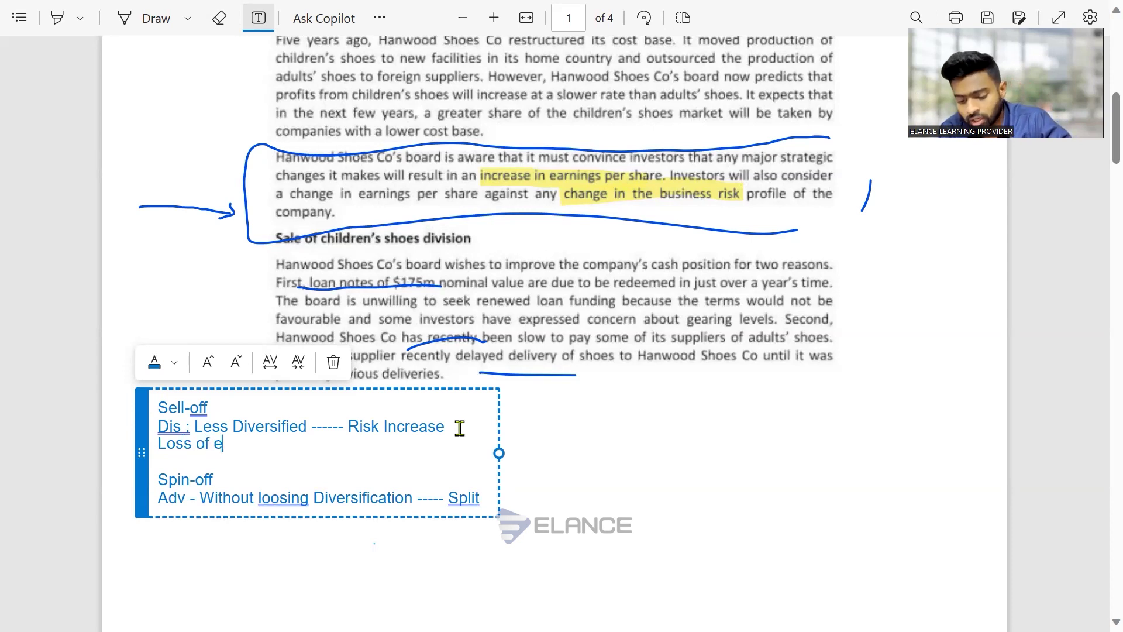
{"action": "type", "text": "conomies"}
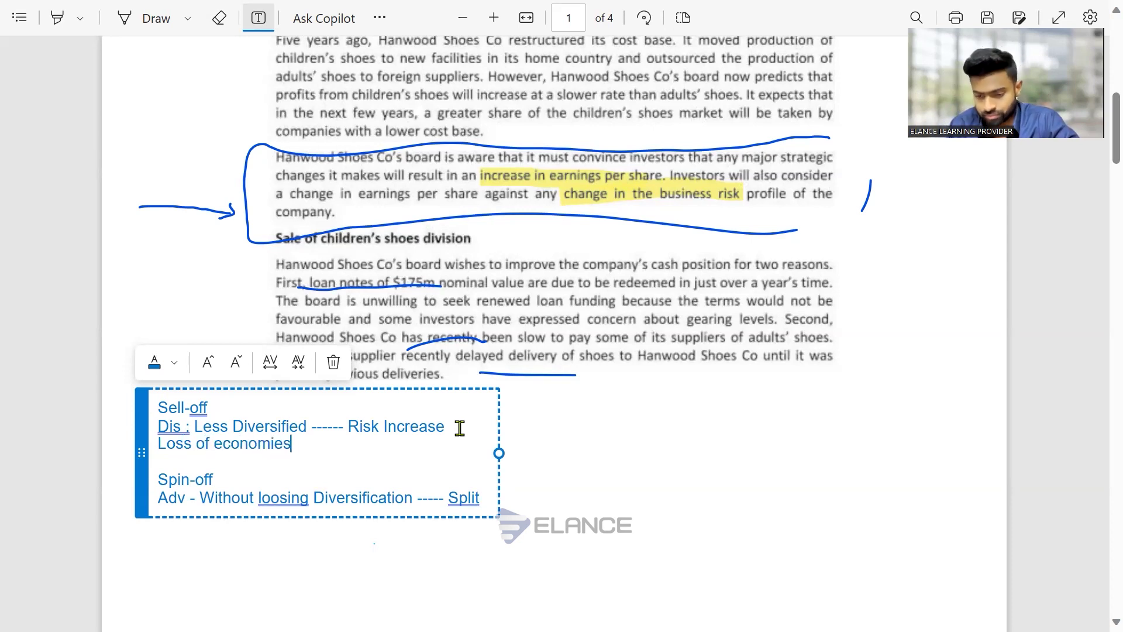
{"action": "type", "text": " of scale"}
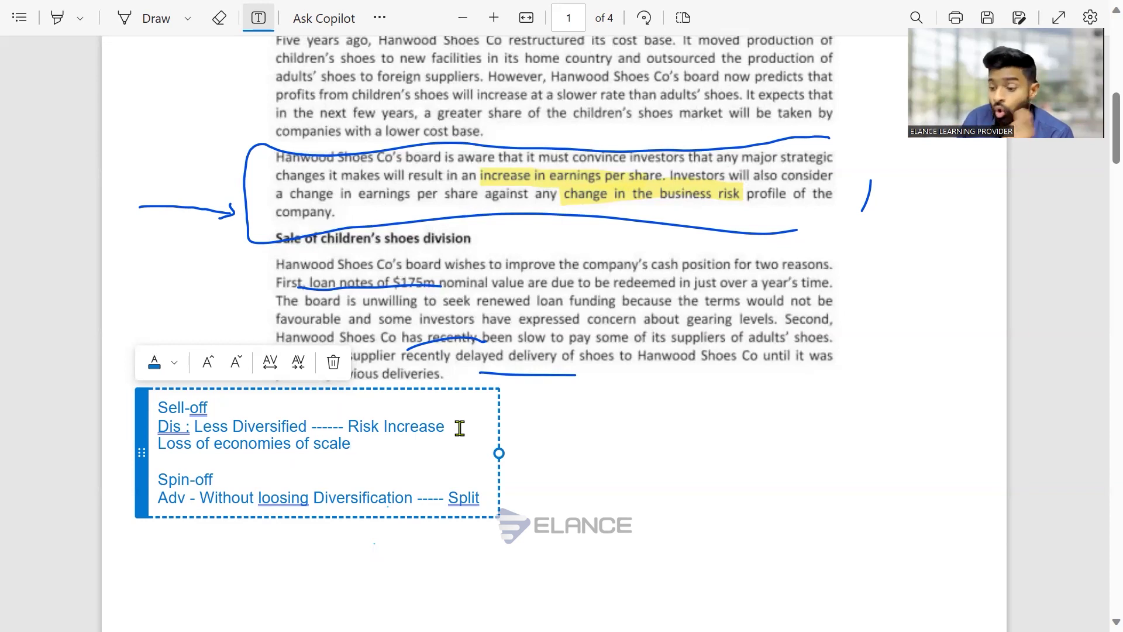
Leave a blank line below the "Adv" line of the Spin-off part and add the label "Dis"
{"action": "left_click", "coordinate": [488, 504]}
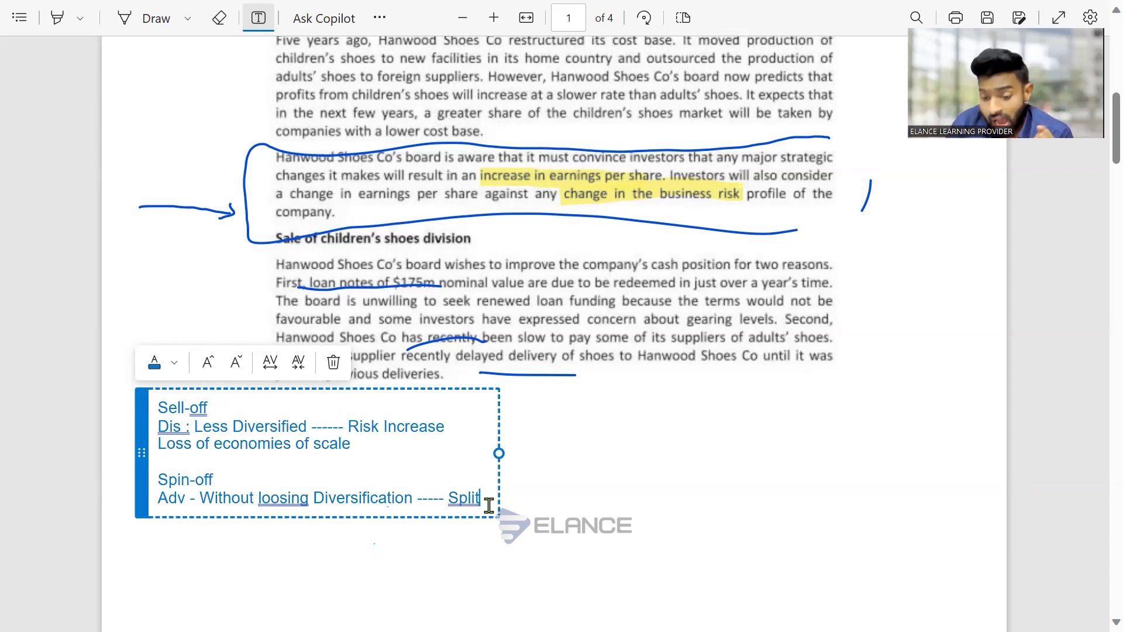
{"action": "key", "text": "Return"}
{"action": "key", "text": "Return"}
{"action": "type", "text": "Dis "}
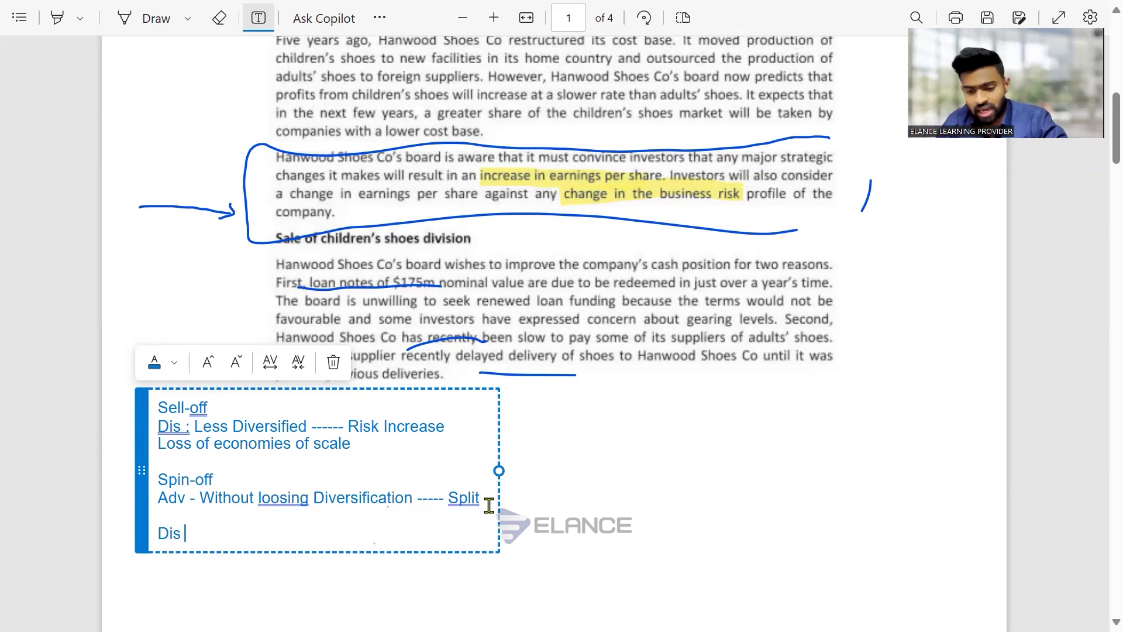
{"action": "type", "text": "Advant"}
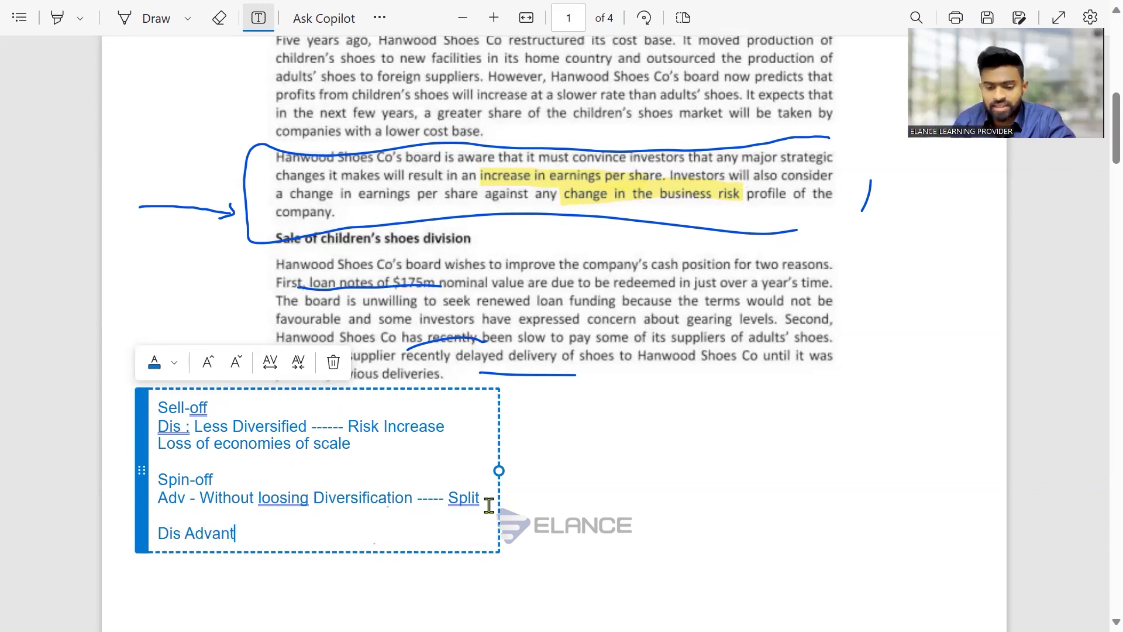
{"action": "key", "text": "BackSpace"}
{"action": "key", "text": "BackSpace"}
{"action": "key", "text": "BackSpace"}
{"action": "key", "text": "BackSpace"}
{"action": "key", "text": "BackSpace"}
{"action": "key", "text": "BackSpace"}
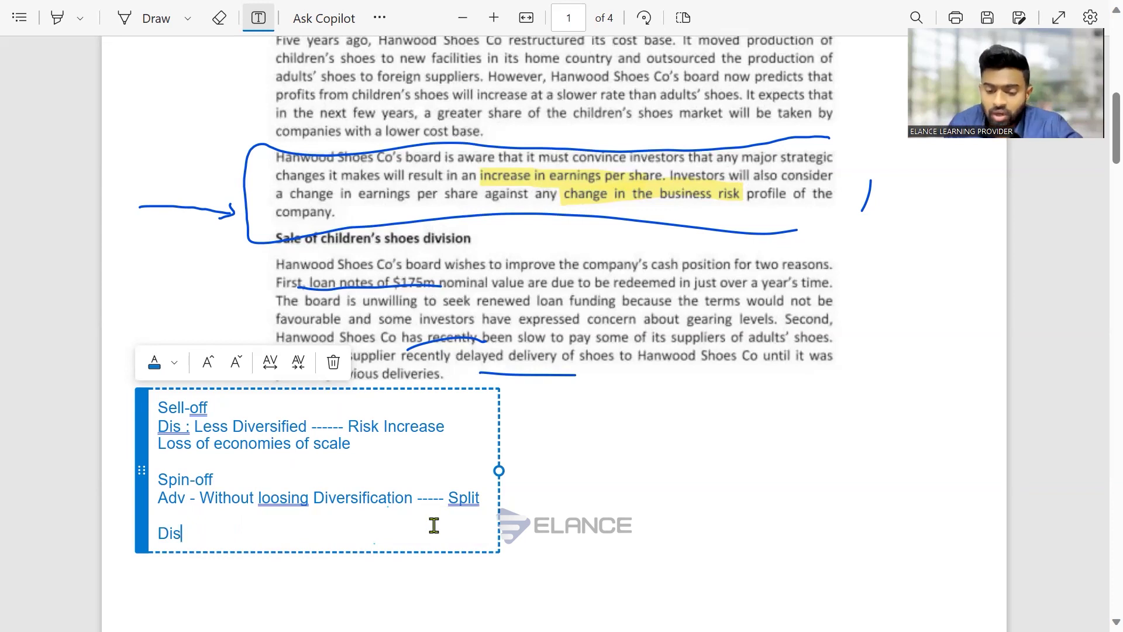
Copy "Loss of economies of scale" from the Sell-off part onto a new line below the Spin-off "Dis" label
{"action": "triple_click", "coordinate": [166, 445]}
{"action": "key", "text": "ctrl+c"}
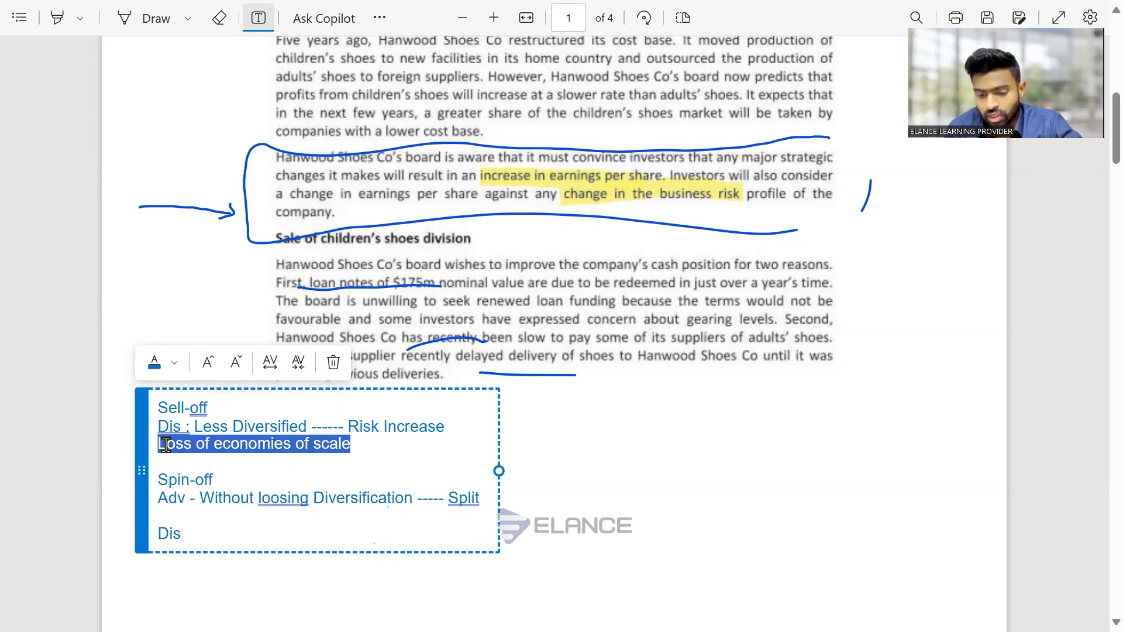
{"action": "left_click", "coordinate": [199, 531]}
{"action": "key", "text": "Return"}
{"action": "key", "text": "ctrl+v"}
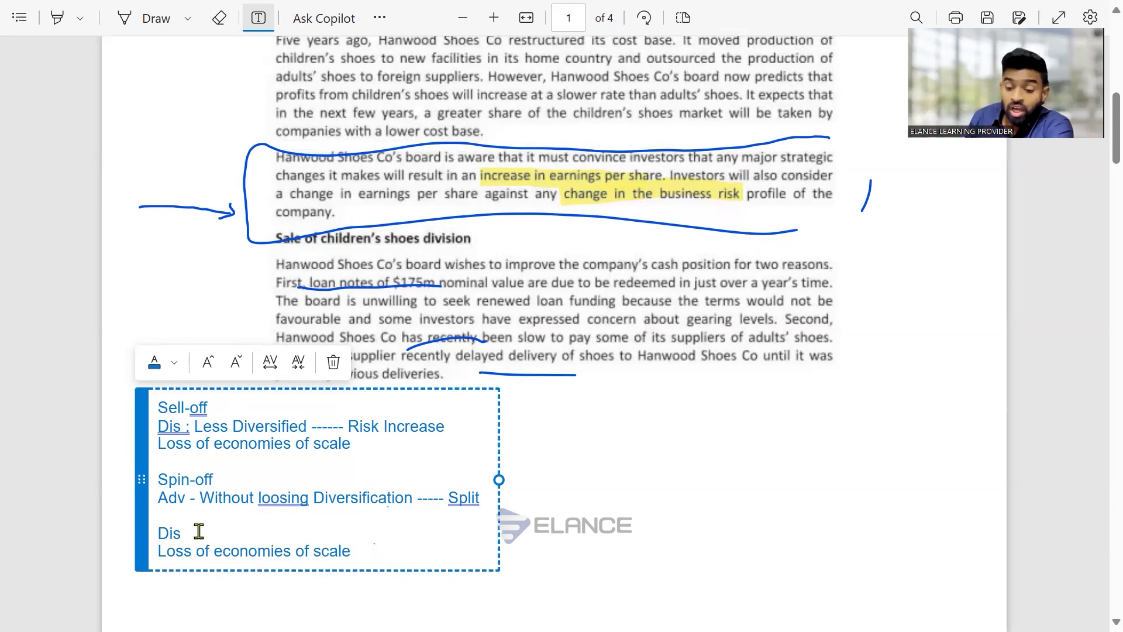
Extend the "Spin-off" heading in the note with "(Demerger)"
{"action": "left_click", "coordinate": [221, 480]}
{"action": "type", "text": "(De"}
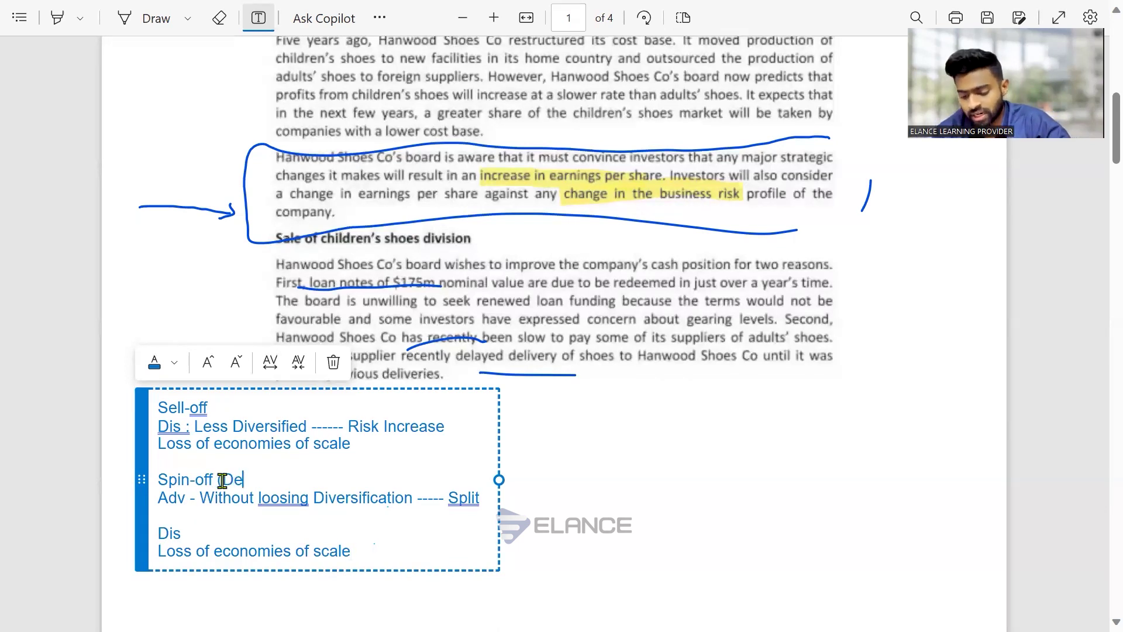
{"action": "type", "text": "merger)"}
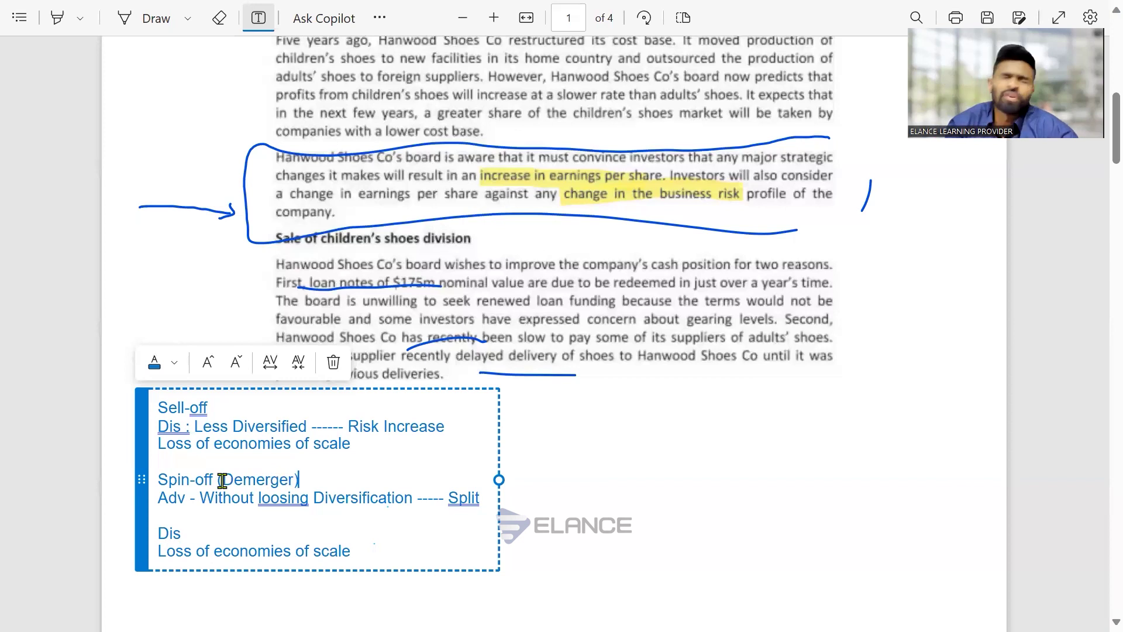
Add "Loss in Synergy" as the last line of the Spin-off disadvantages and finish editing the note
{"action": "key", "text": "ctrl+End"}
{"action": "key", "text": "Return"}
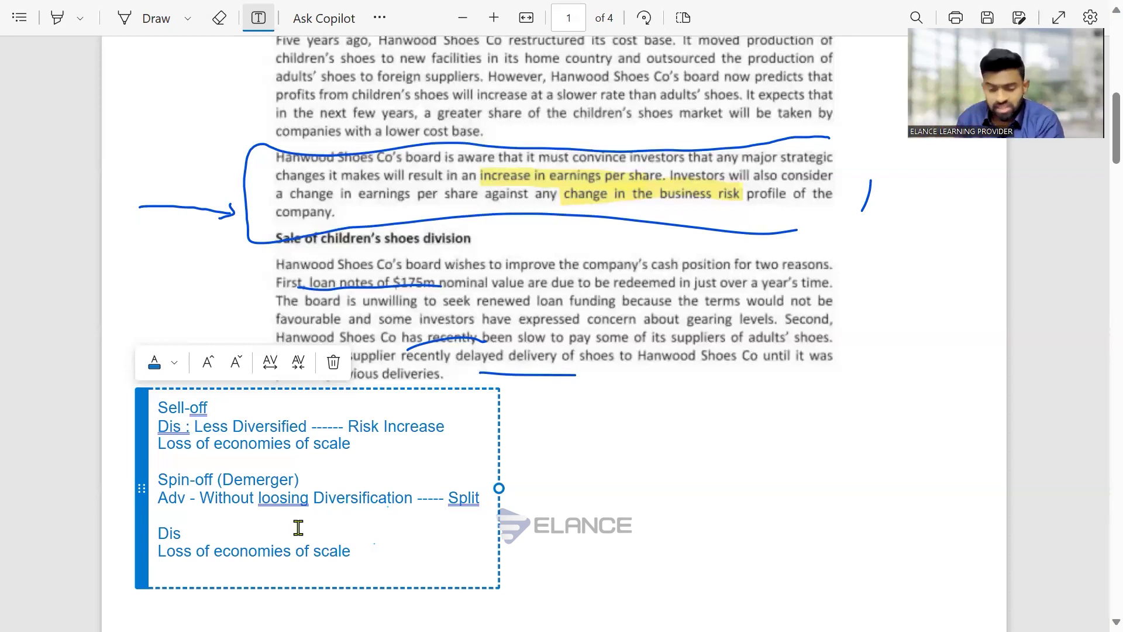
{"action": "type", "text": "L"}
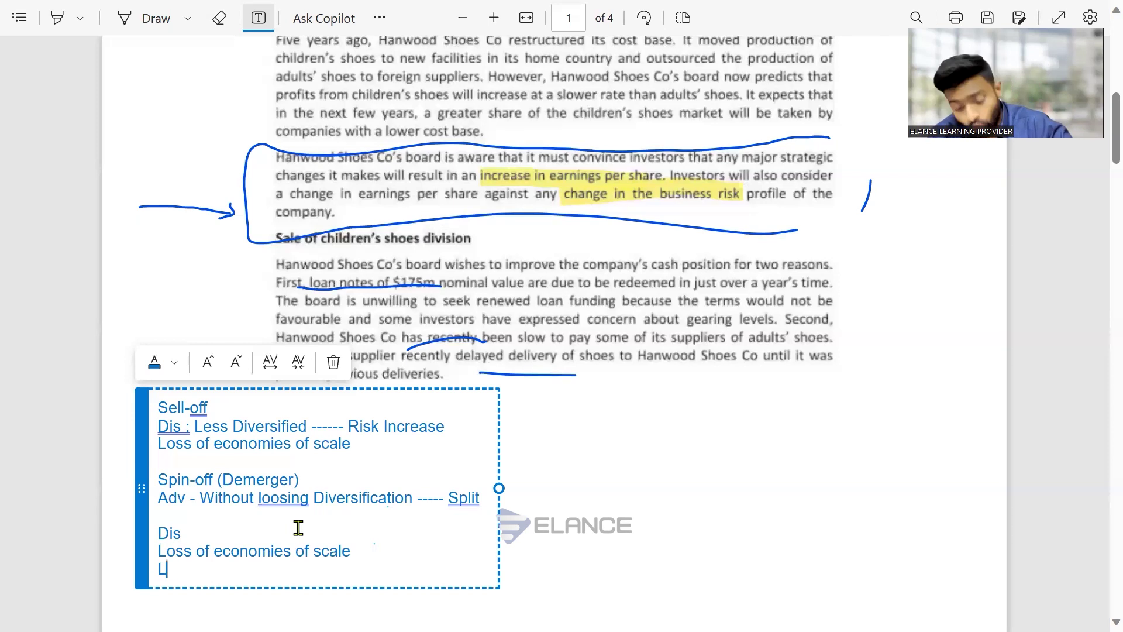
{"action": "type", "text": "oss i"}
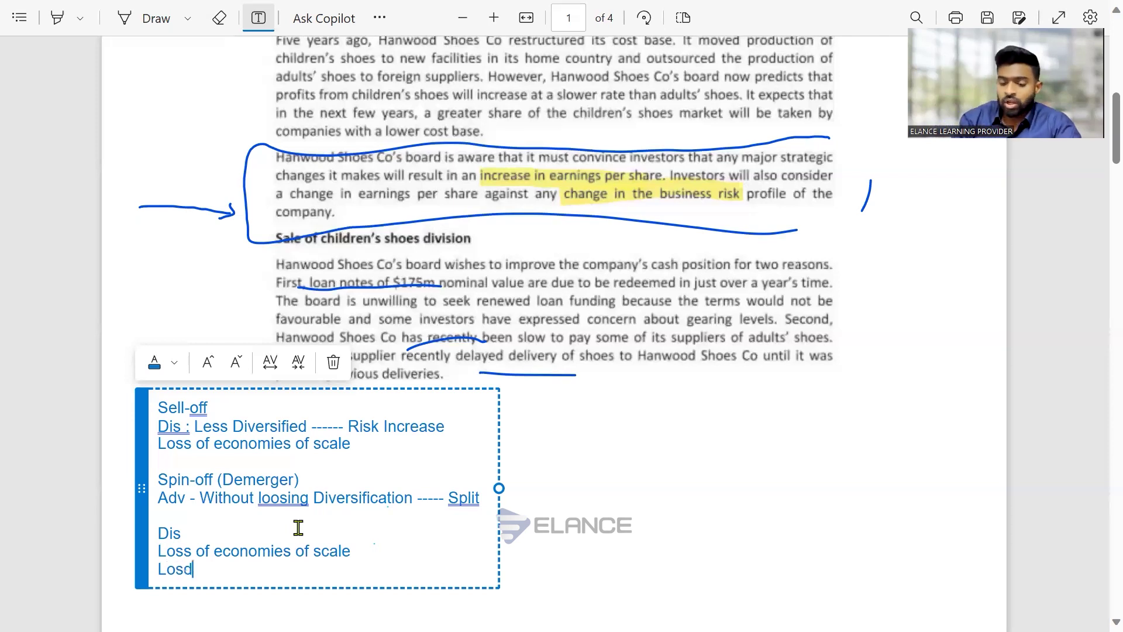
{"action": "type", "text": "n S"}
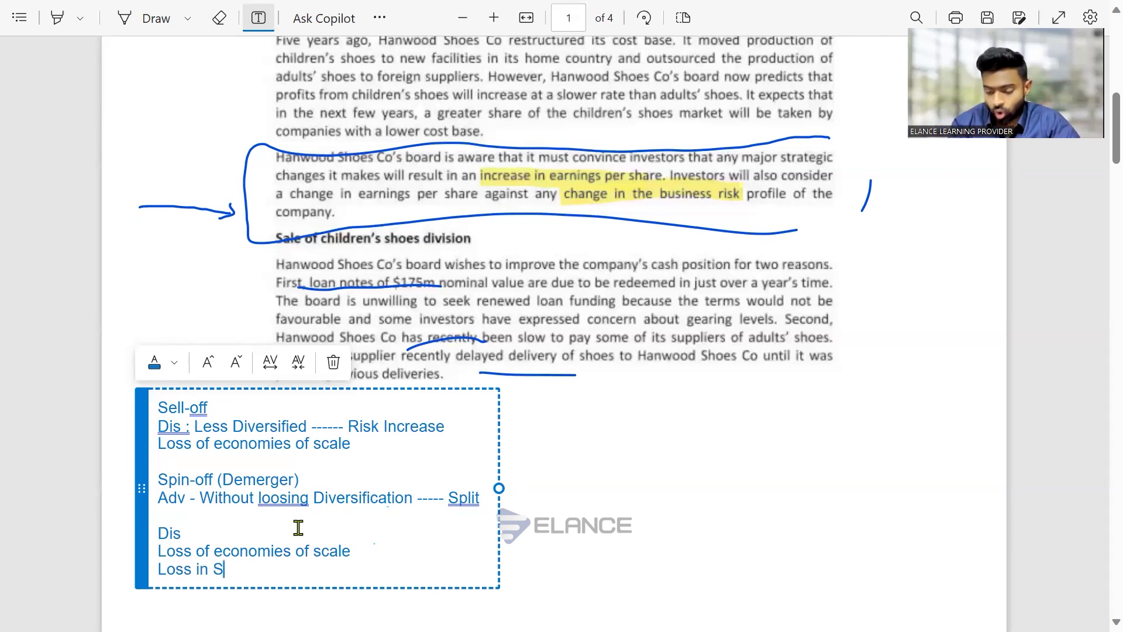
{"action": "type", "text": "ynergy"}
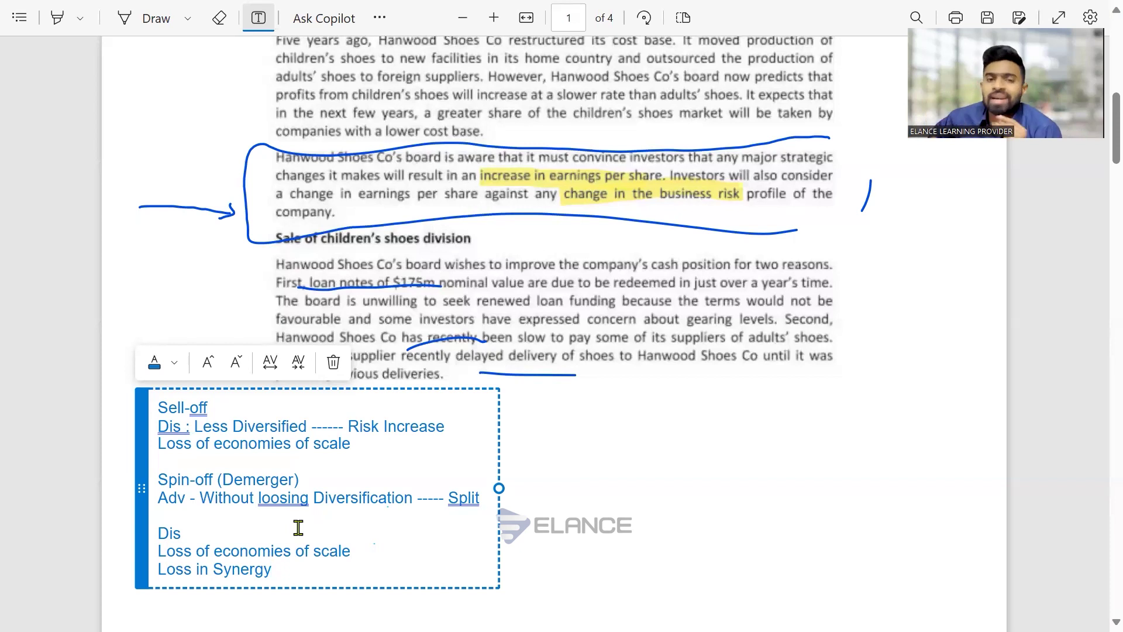
{"action": "left_click", "coordinate": [619, 414]}
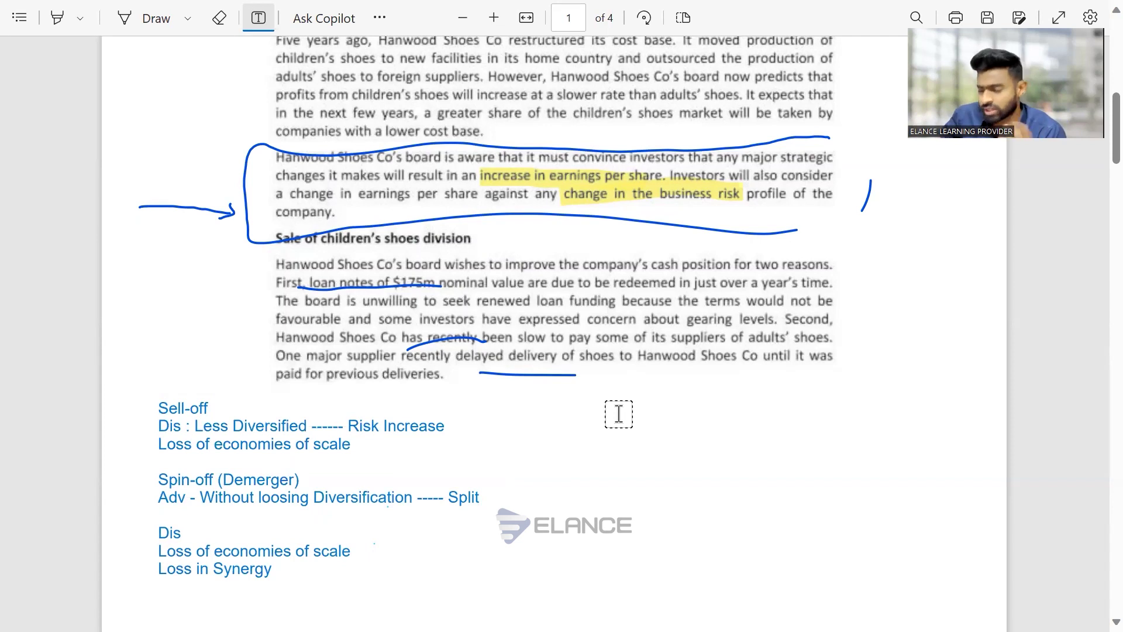
{"action": "scroll", "coordinate": [140, 307], "scroll_direction": "down", "scroll_amount": 10}
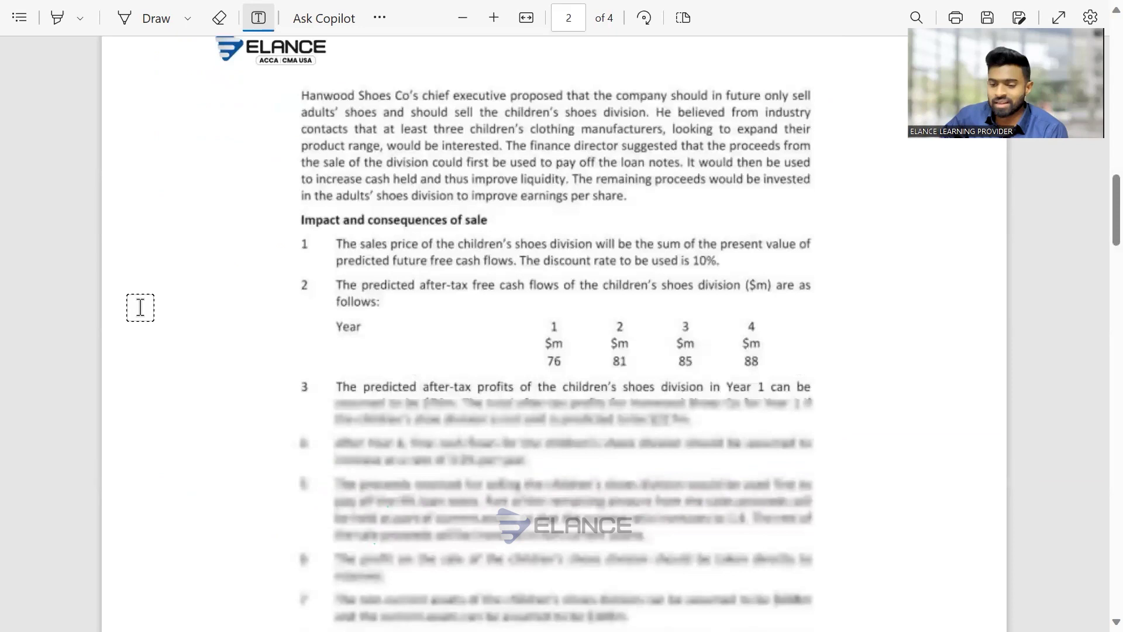
{"action": "key", "text": "alt+d"}
{"action": "mouse_move", "coordinate": [330, 199]}
{"action": "left_mouse_down"}
{"action": "mouse_move", "coordinate": [263, 203]}
{"action": "mouse_move", "coordinate": [258, 265]}
{"action": "left_mouse_up"}
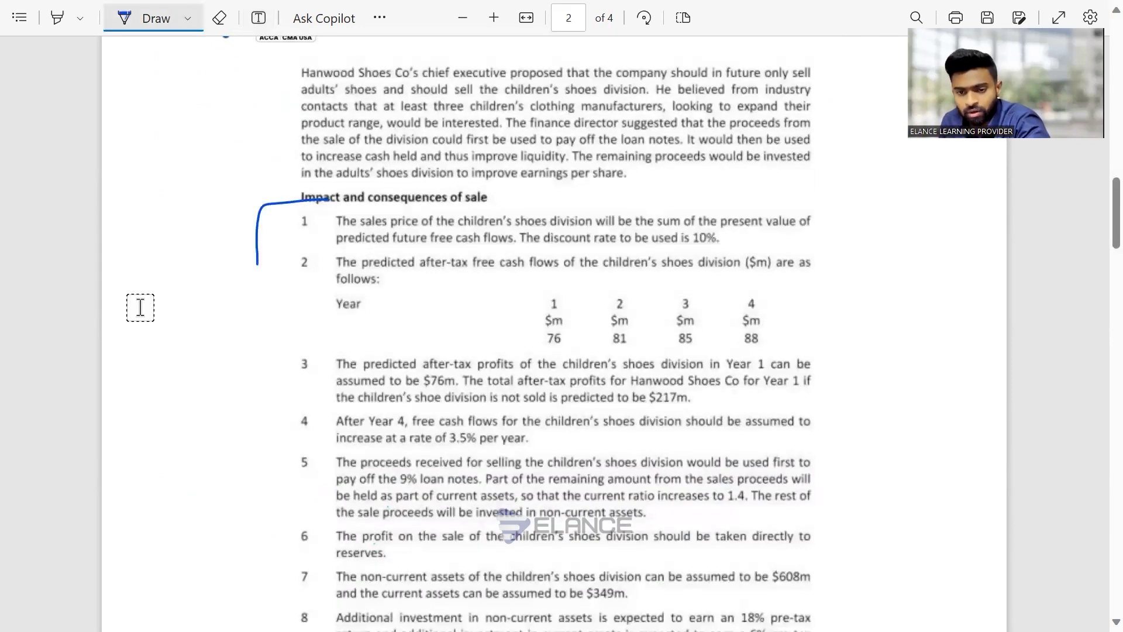
{"action": "key", "text": "alt+e"}
{"action": "key", "text": "ctrl+z"}
Draw pen tick marks beside points 1, 2 and 4 under "Impact and consequences of sale" on page 2
{"action": "key", "text": "alt+d"}
{"action": "left_click_drag", "start_coordinate": [281, 211], "coordinate": [349, 203]}
{"action": "left_click_drag", "start_coordinate": [284, 270], "coordinate": [361, 252]}
{"action": "left_click_drag", "start_coordinate": [271, 420], "coordinate": [339, 412]}
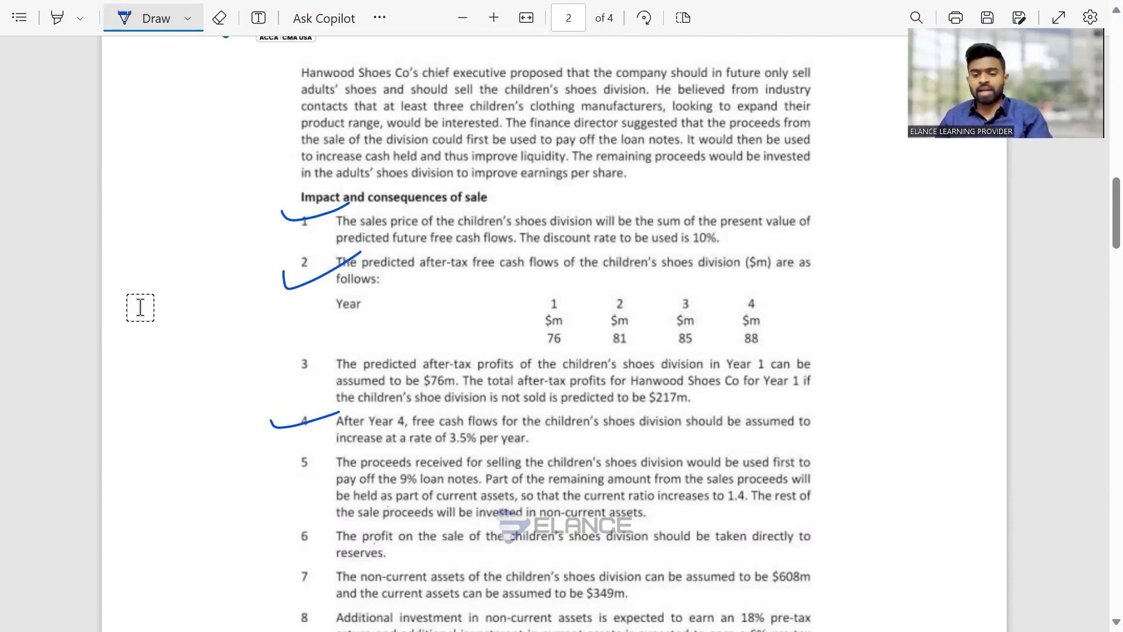
Switch to the Excel workbook, add a new worksheet and name it "Handwood co"
{"action": "key", "text": "alt+Tab"}
{"action": "key", "text": "alt+Tab"}
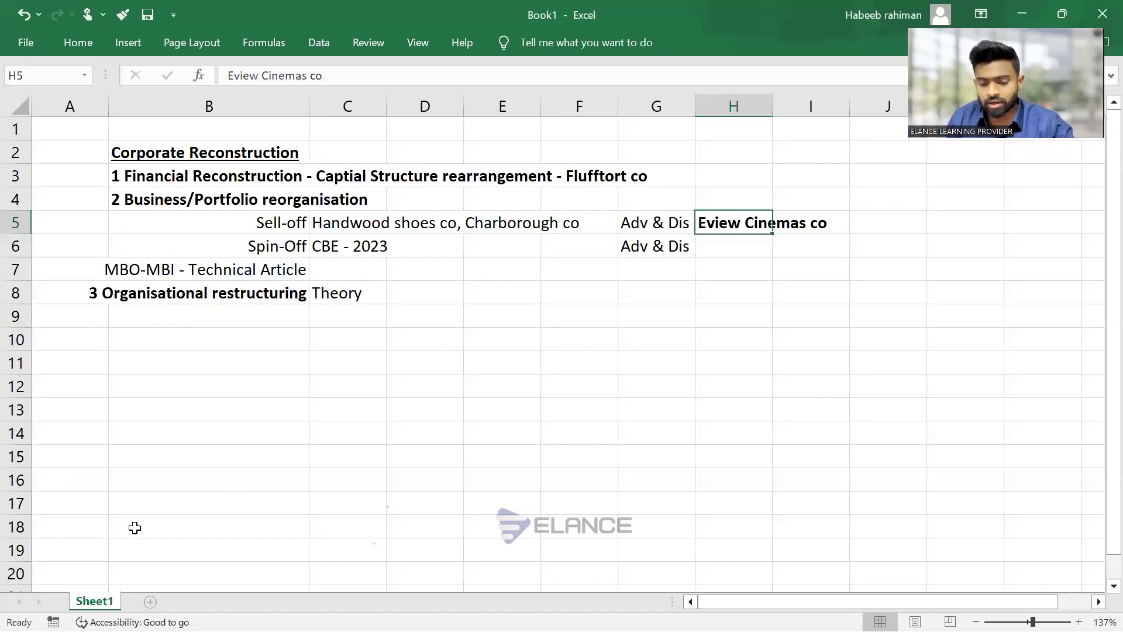
{"action": "key", "text": "shift+F11"}
{"action": "type", "text": "Ha"}
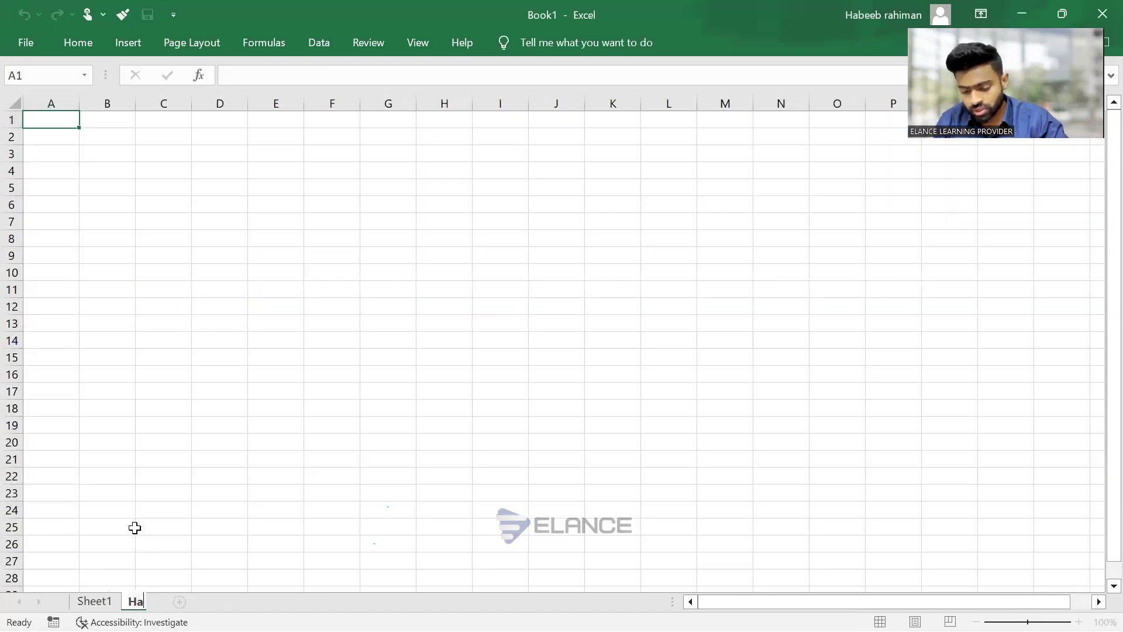
{"action": "type", "text": "ndwood "}
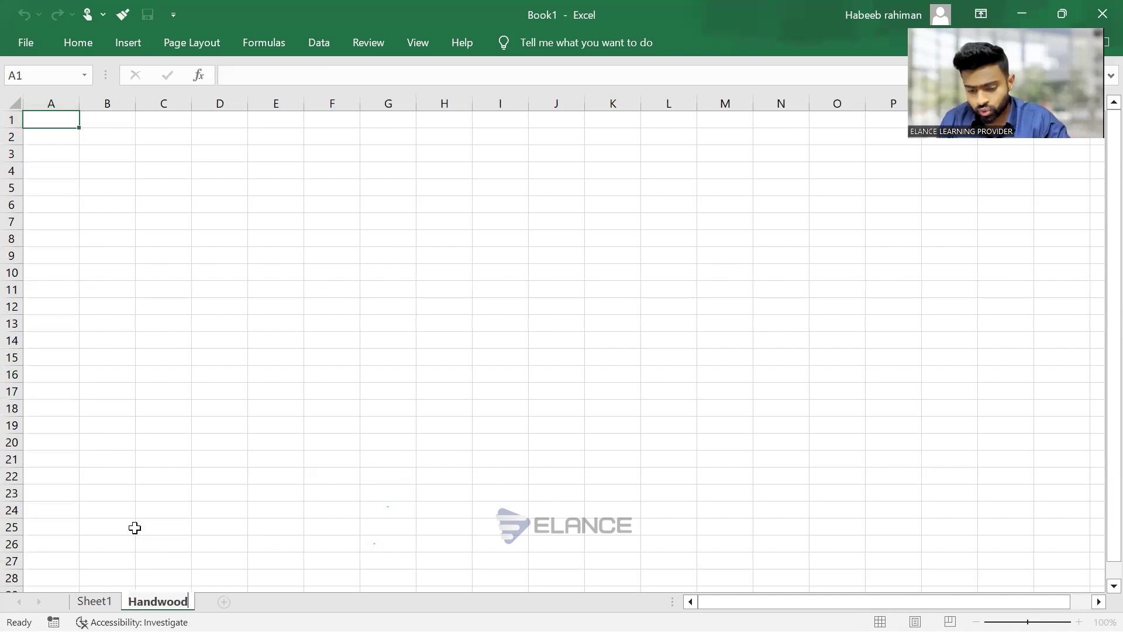
{"action": "type", "text": "co"}
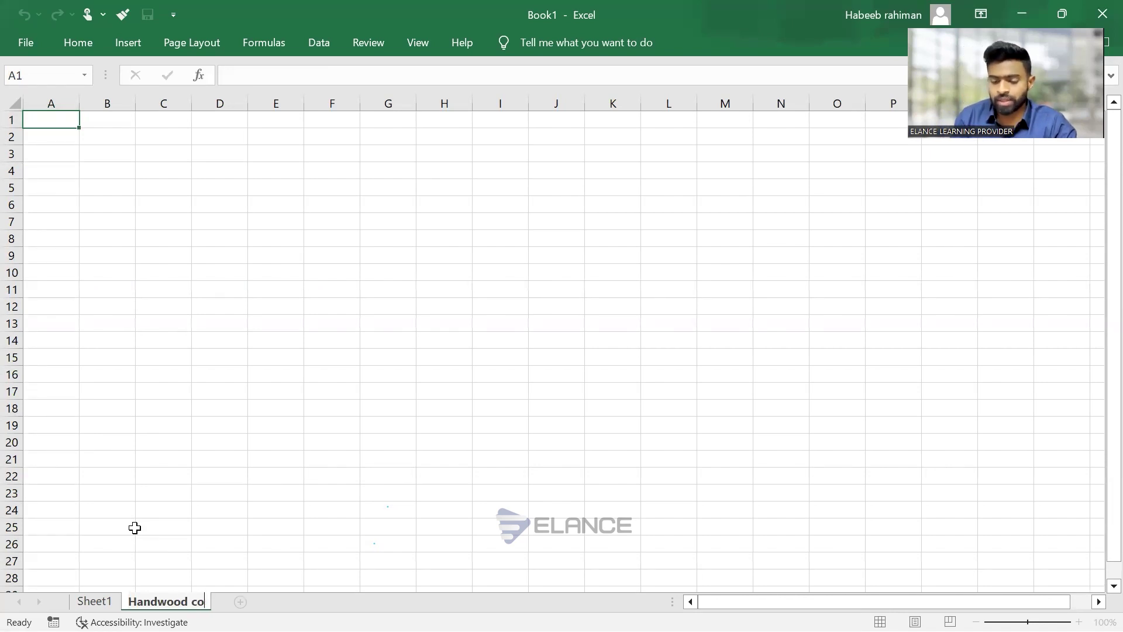
{"action": "left_click", "coordinate": [103, 364]}
Enter the part label "a)" in cell A1 of the Handwood co sheet
{"action": "scroll", "coordinate": [102, 364], "scroll_direction": "up", "scroll_amount": 5}
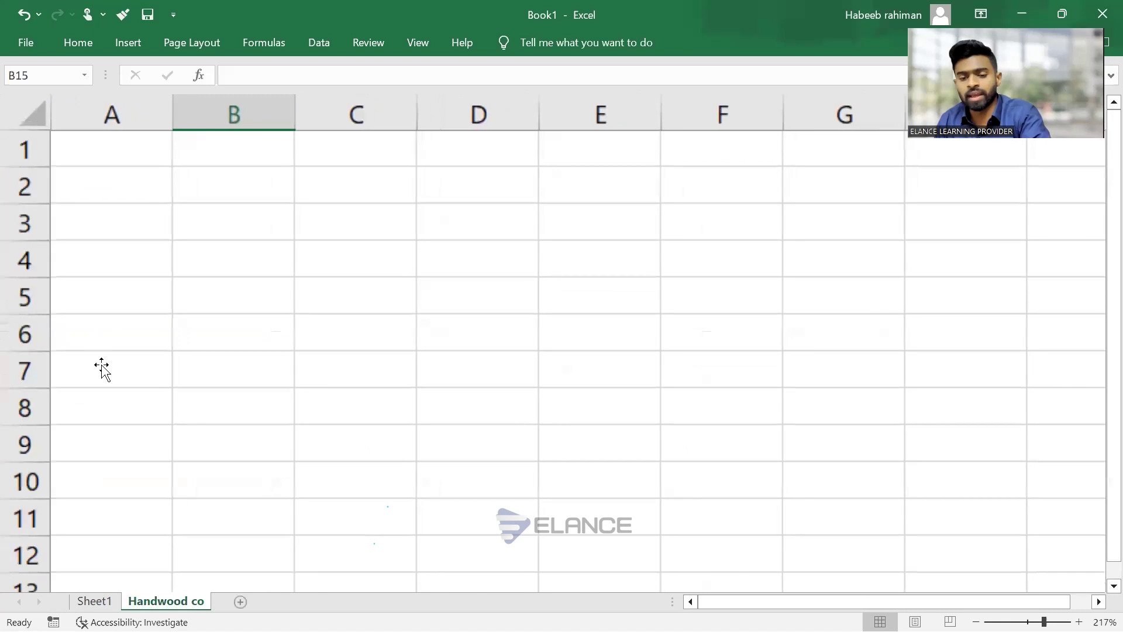
{"action": "key", "text": "ctrl+Home"}
{"action": "type", "text": "a)"}
{"action": "key", "text": "Return"}
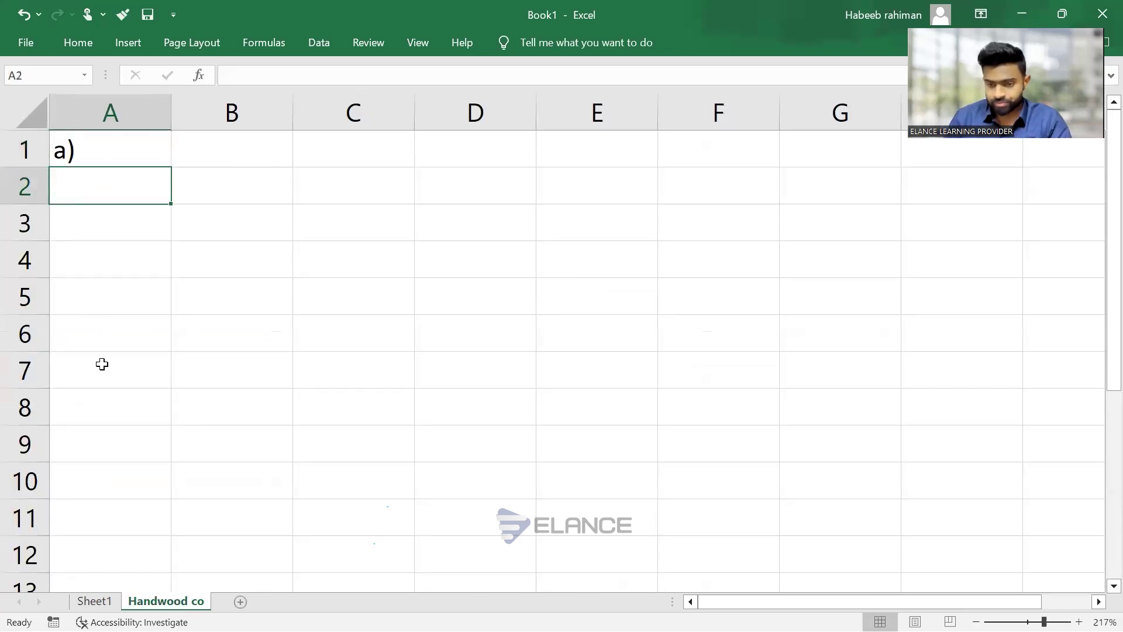
Enter the heading "Expected selling price of Children's Shoe division" in cell B2
{"action": "key", "text": "Right"}
{"action": "key", "text": "super"}
{"action": "key", "text": "super"}
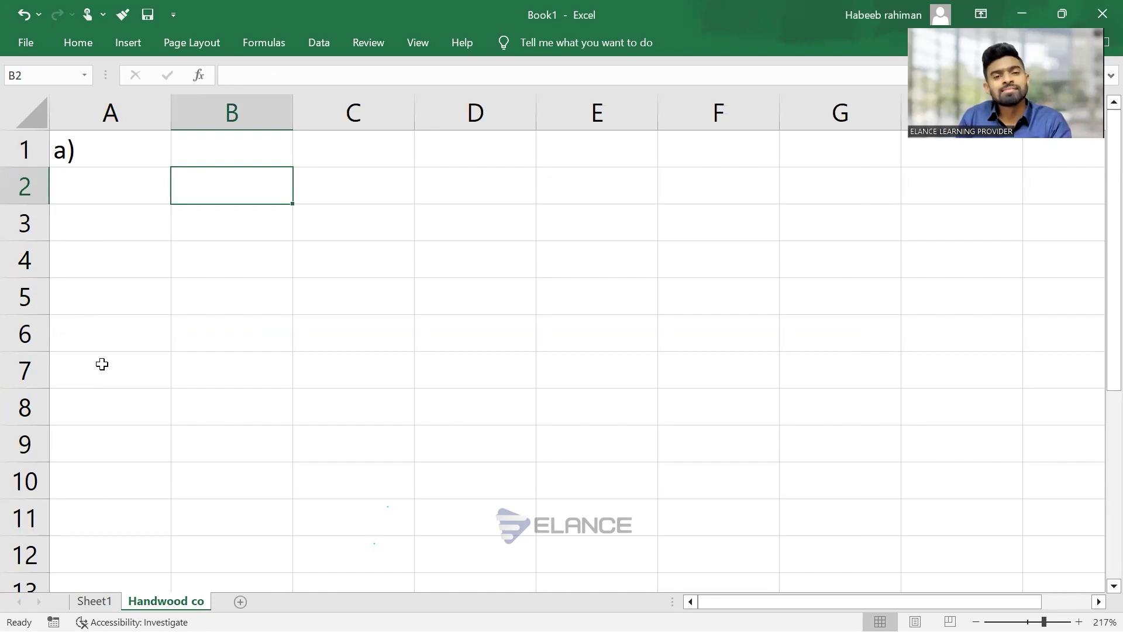
{"action": "type", "text": "Expe"}
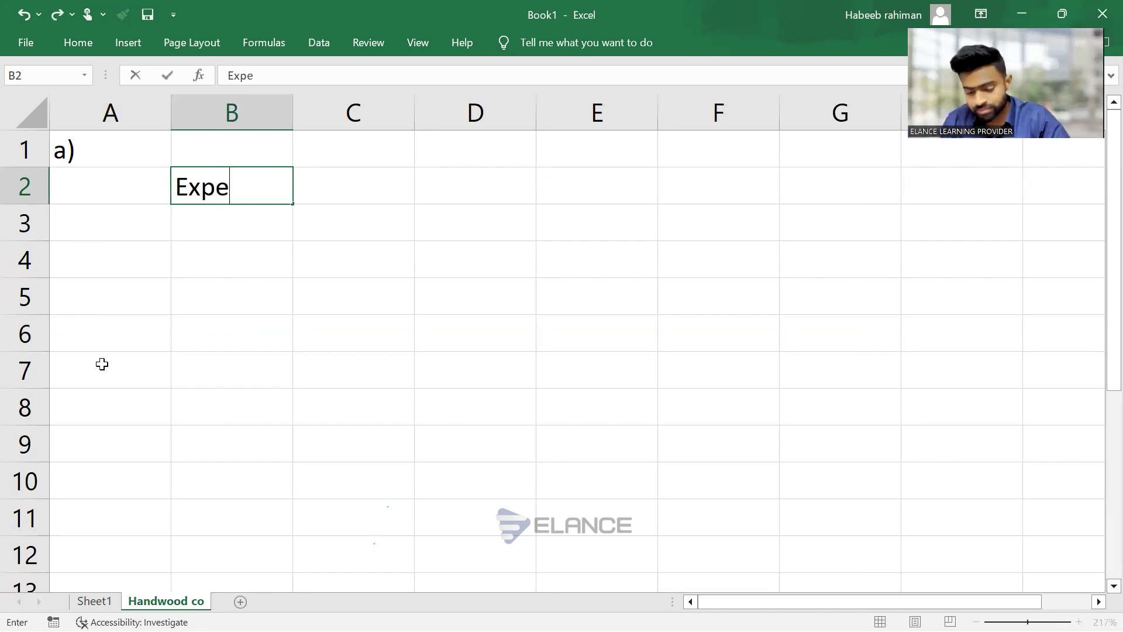
{"action": "type", "text": "ctes"}
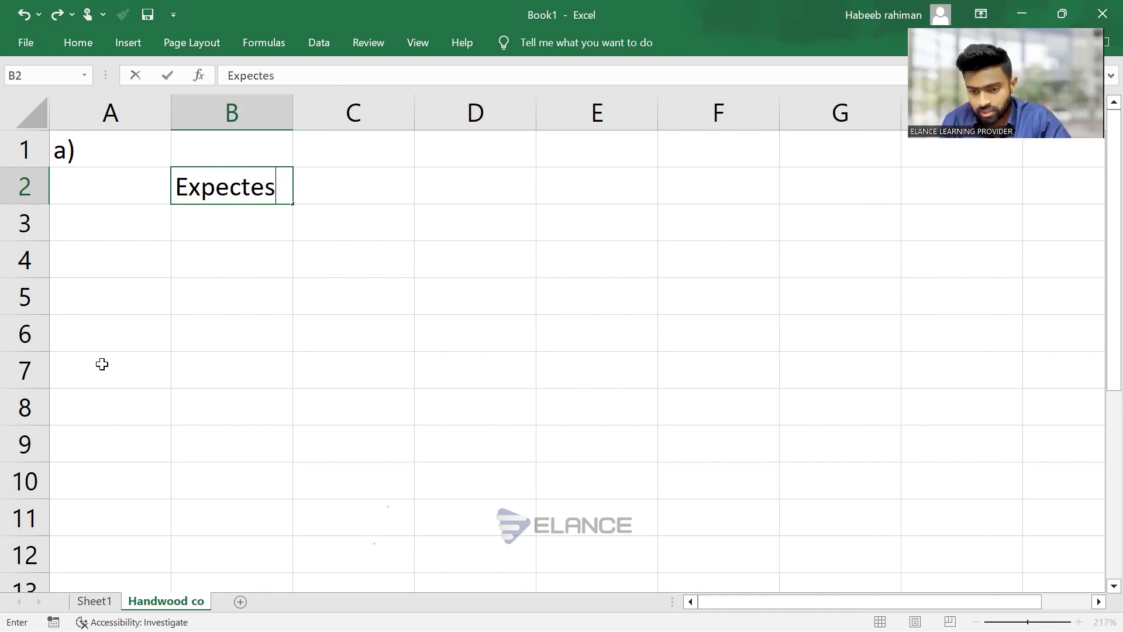
{"action": "key", "text": "BackSpace"}
{"action": "type", "text": "d "}
{"action": "type", "text": "selling "}
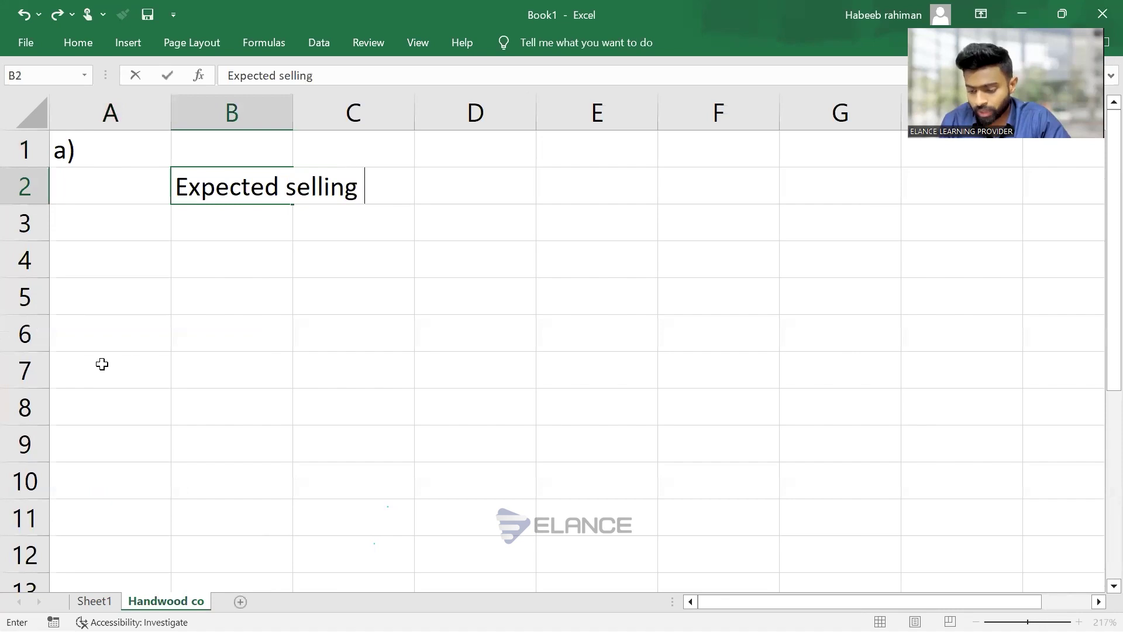
{"action": "type", "text": "price of Children's Shoe division"}
{"action": "key", "text": "ctrl+Return"}
Format the heading in cell B2 as bold and underlined, without italics
{"action": "key", "text": "ctrl+b"}
{"action": "key", "text": "ctrl+i"}
{"action": "key", "text": "ctrl+u"}
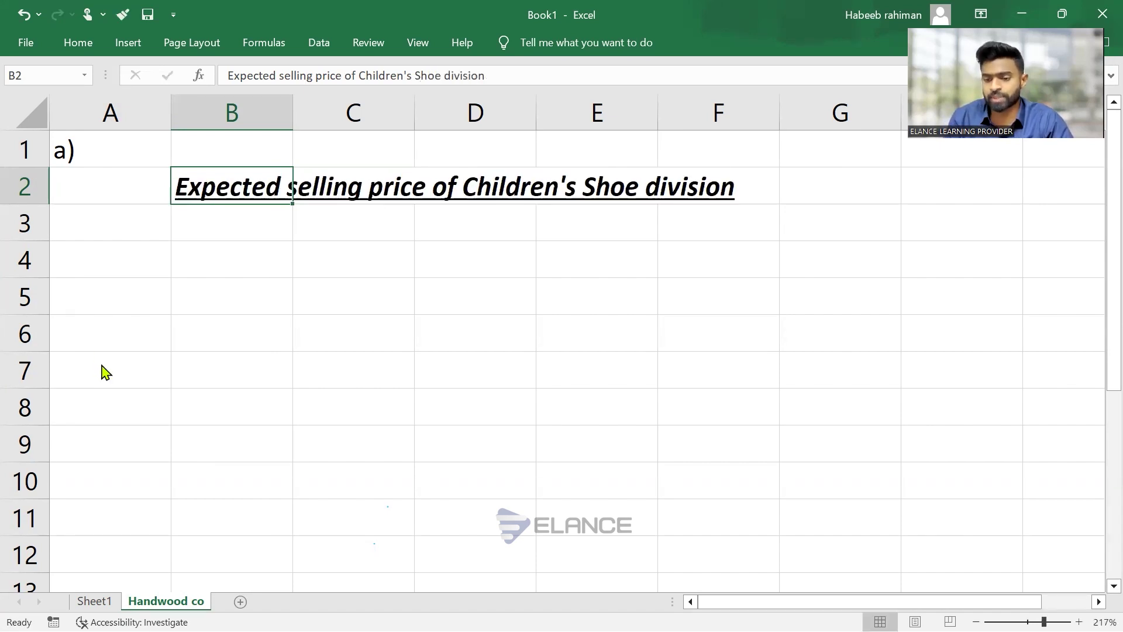
{"action": "key", "text": "ctrl+i"}
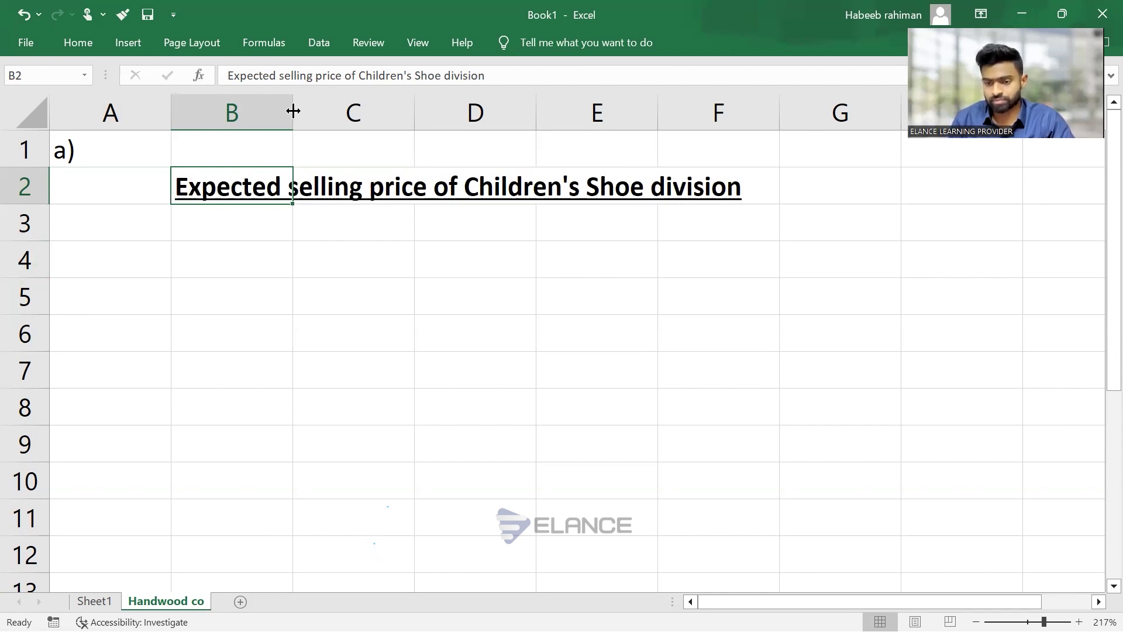
Widen column B and enter the period headings T1, T2, T3 and T4 in cells C3 to F3
{"action": "left_click_drag", "start_coordinate": [293, 112], "coordinate": [396, 117]}
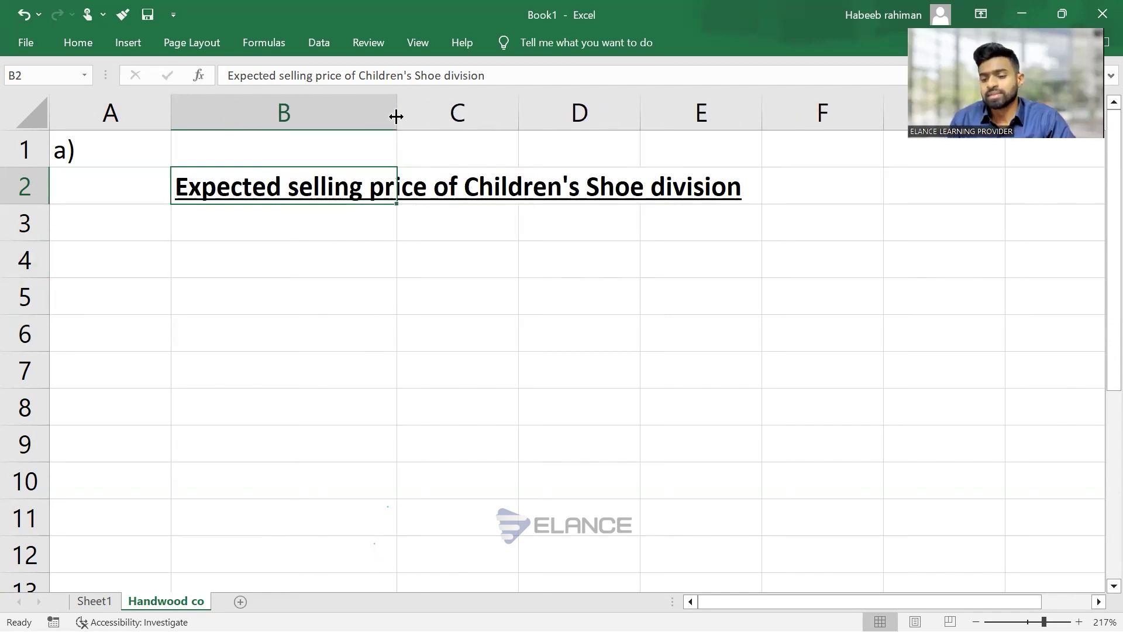
{"action": "key", "text": "Down"}
{"action": "key", "text": "Right"}
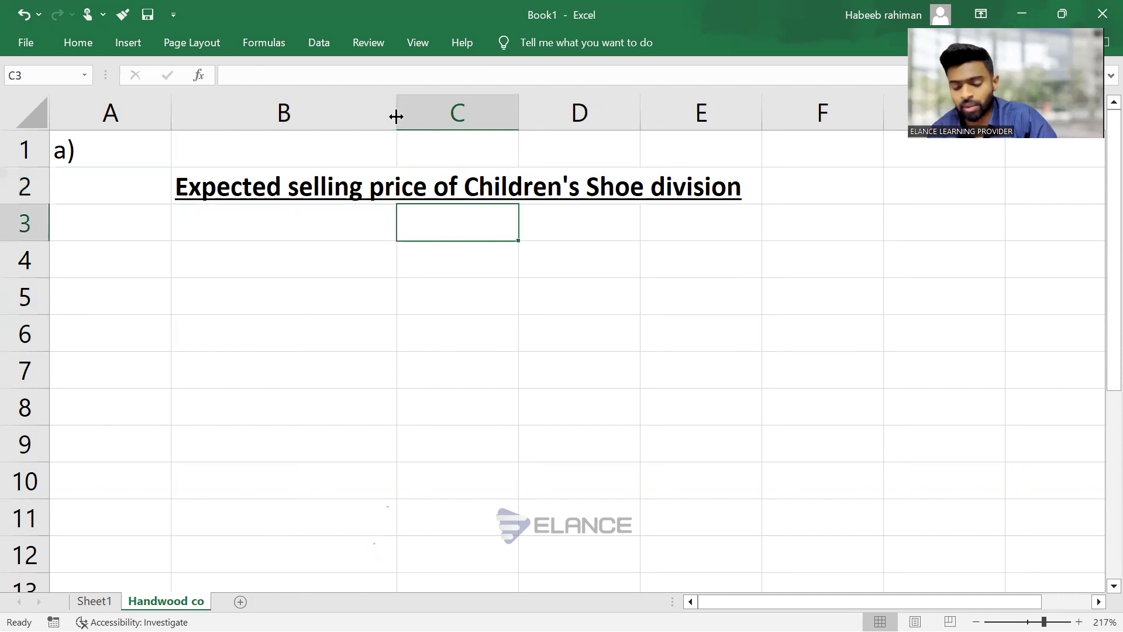
{"action": "type", "text": "T1"}
{"action": "key", "text": "Tab"}
{"action": "type", "text": "T2"}
{"action": "key", "text": "Tab"}
{"action": "type", "text": "T3"}
{"action": "key", "text": "Tab"}
{"action": "type", "text": "T4"}
{"action": "key", "text": "Left"}
{"action": "key", "text": "Left"}
{"action": "key", "text": "Left"}
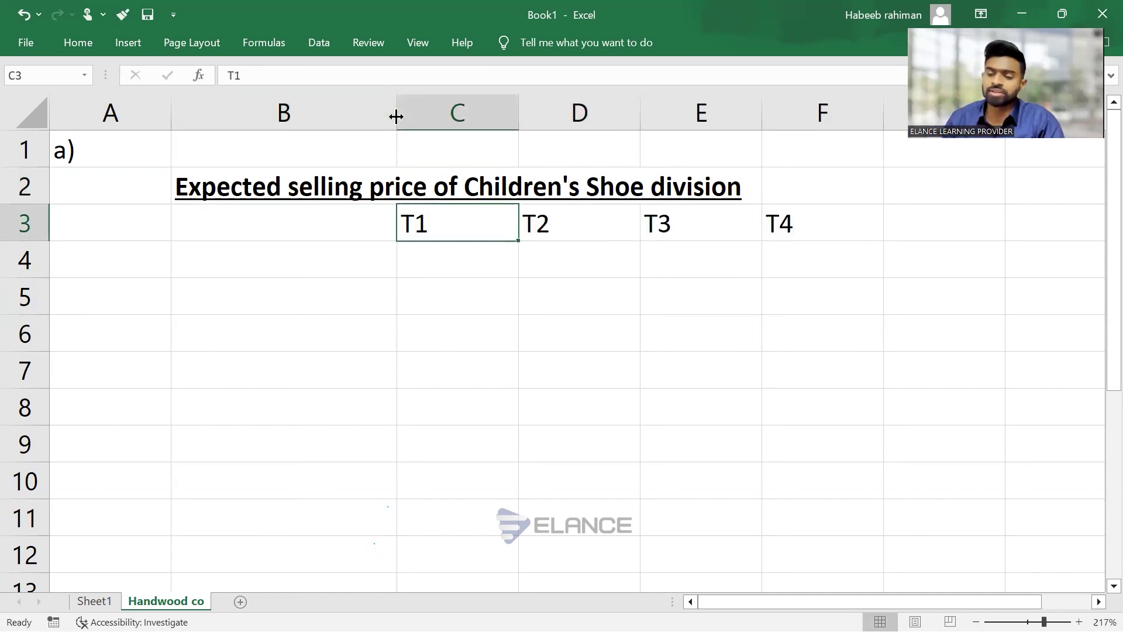
Center-align the T1 to T4 headings together with the cells below them in columns C to F
{"action": "key", "text": "shift+Right"}
{"action": "key", "text": "shift+Right"}
{"action": "key", "text": "shift+Right"}
{"action": "key", "text": "shift+Down"}
{"action": "key", "text": "shift+Down"}
{"action": "key", "text": "shift+Down"}
{"action": "key", "text": "alt"}
{"action": "key", "text": "h"}
{"action": "key", "text": "a"}
{"action": "key", "text": "c"}
Switch to the question PDF and underline the present value, free cash flow and 10% discount rate wording, adding an arrow to the yearly figures
{"action": "key", "text": "super+Tab"}
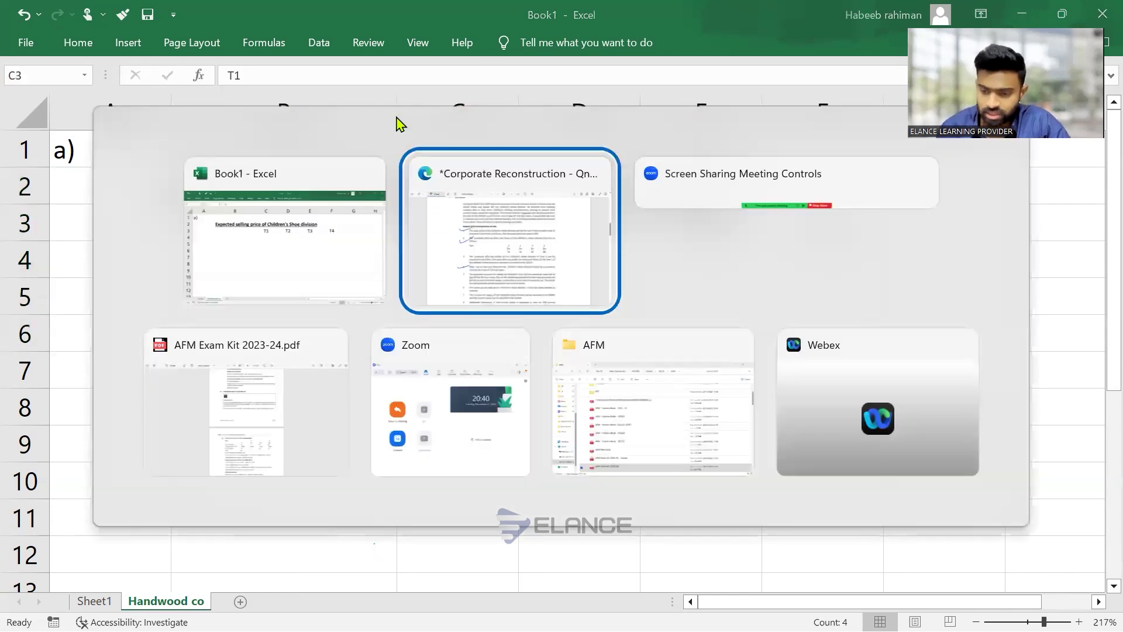
{"action": "key", "text": "Return"}
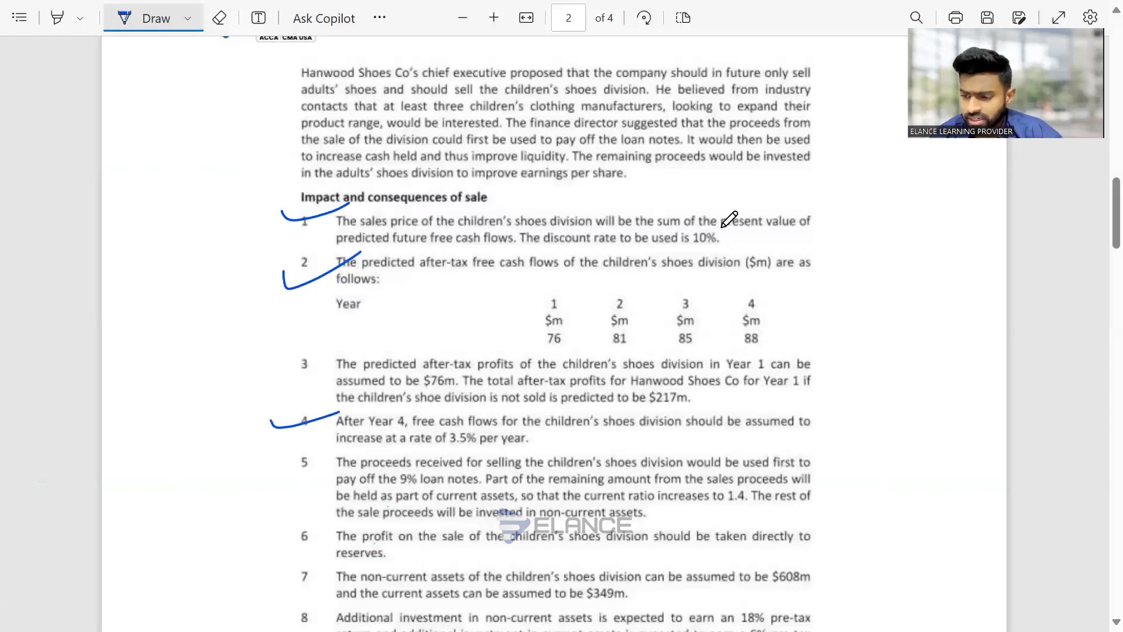
{"action": "left_click_drag", "start_coordinate": [672, 229], "coordinate": [767, 229]}
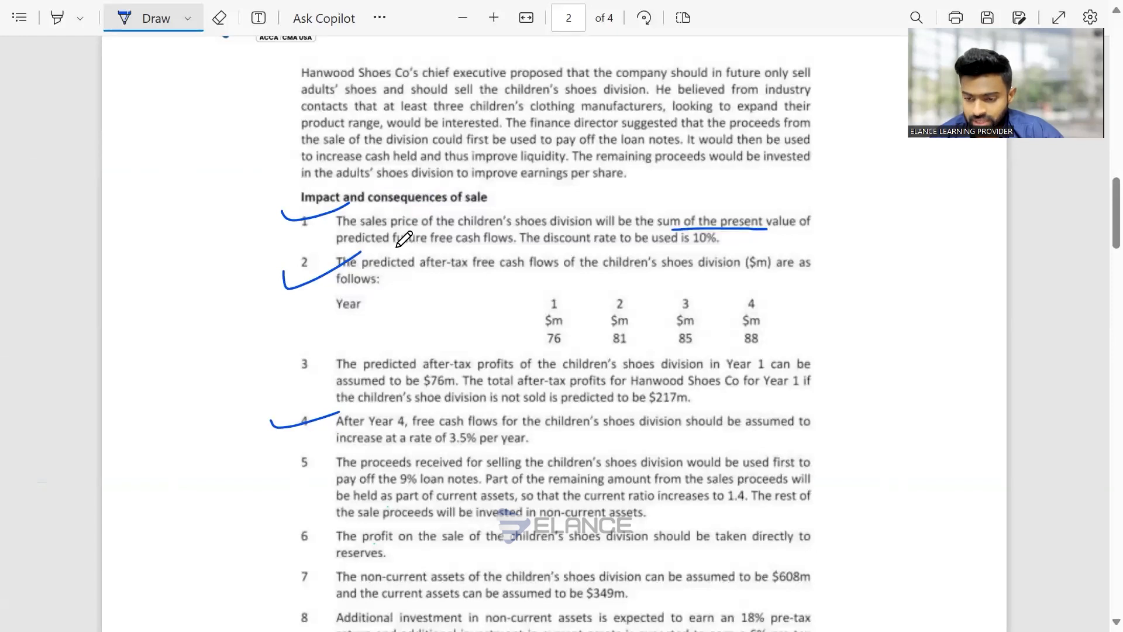
{"action": "left_click_drag", "start_coordinate": [396, 246], "coordinate": [489, 248]}
{"action": "left_click_drag", "start_coordinate": [659, 249], "coordinate": [712, 246]}
{"action": "scroll", "coordinate": [438, 223], "scroll_direction": "down", "scroll_amount": 3}
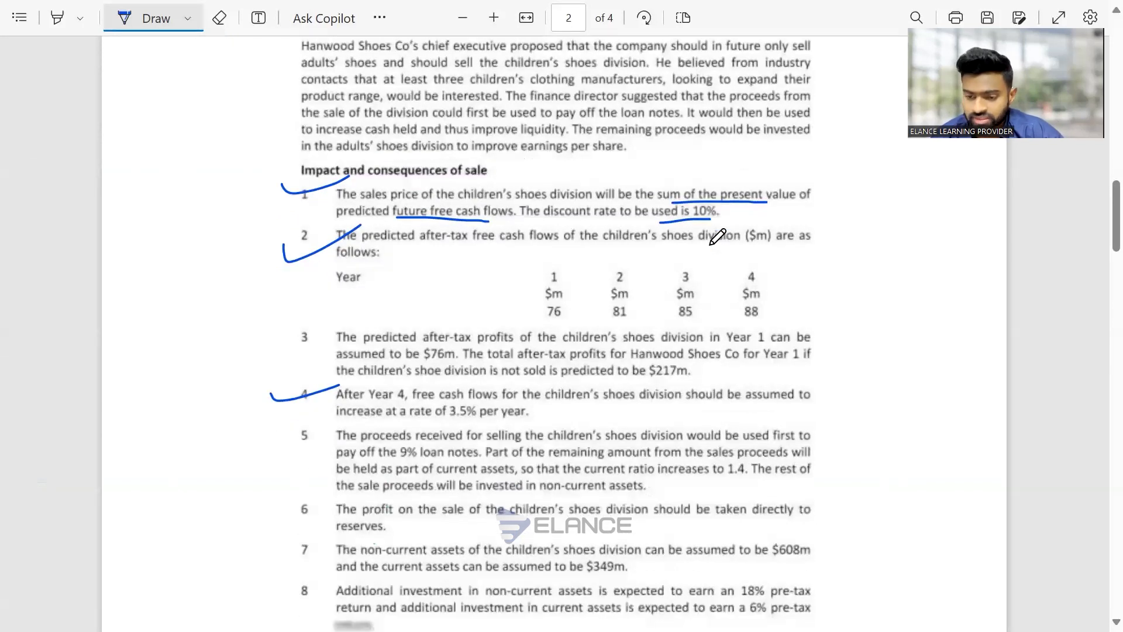
{"action": "mouse_move", "coordinate": [410, 184]}
{"action": "left_mouse_down"}
{"action": "mouse_move", "coordinate": [534, 187]}
{"action": "mouse_move", "coordinate": [488, 217]}
{"action": "mouse_move", "coordinate": [521, 237]}
{"action": "left_mouse_up"}
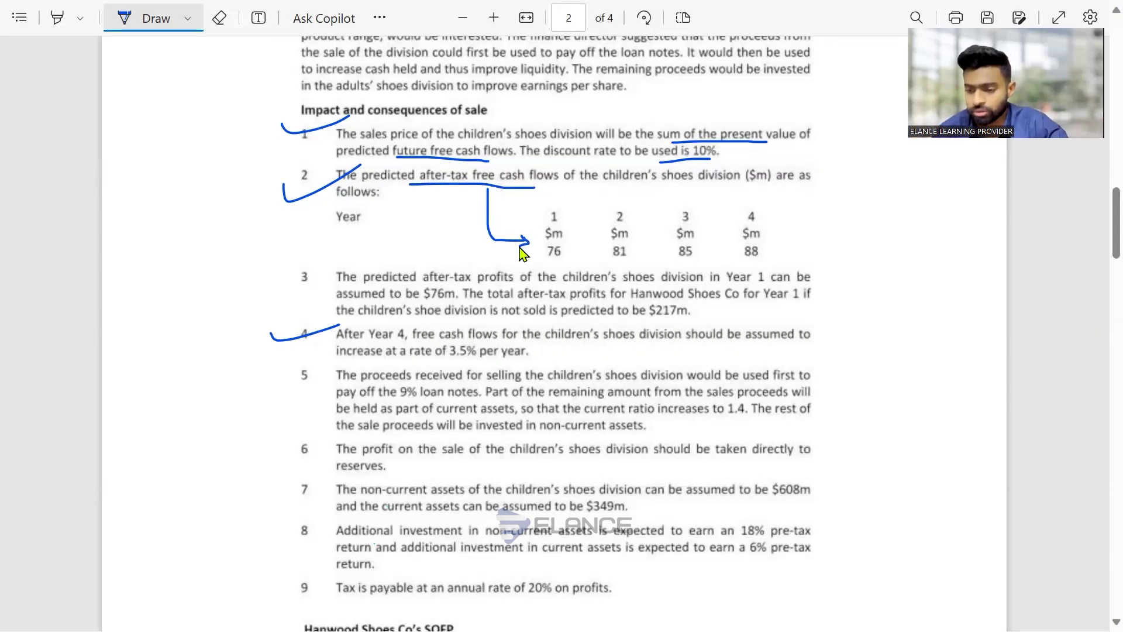
Switch back to the Excel workbook and enter the row label "Free CF" in cell B4
{"action": "key", "text": "alt+Tab"}
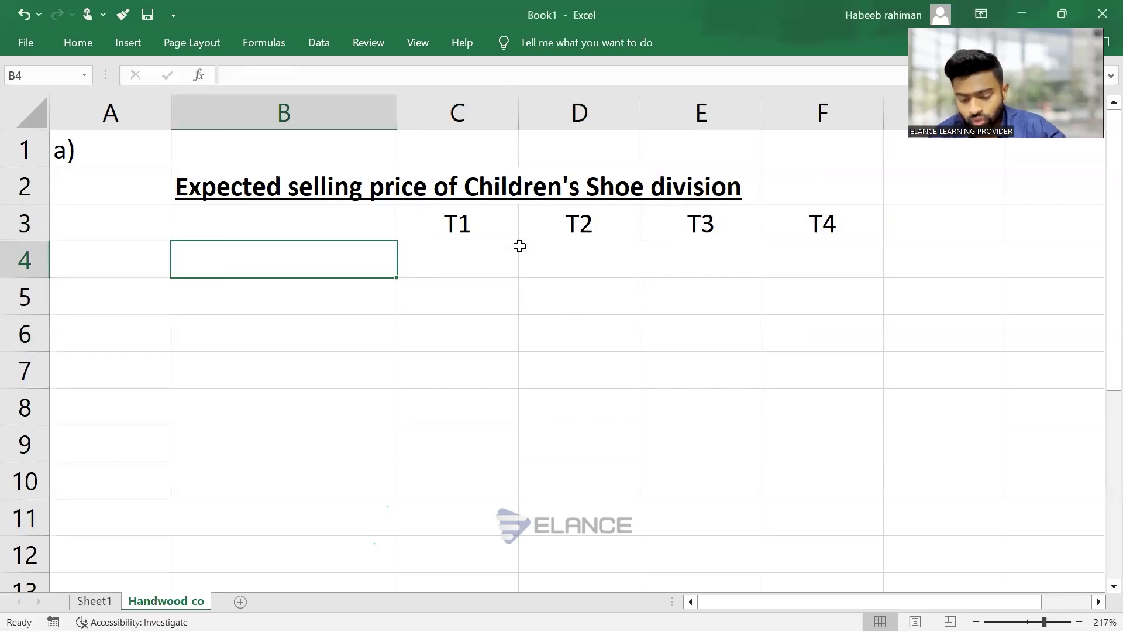
{"action": "type", "text": "Free"}
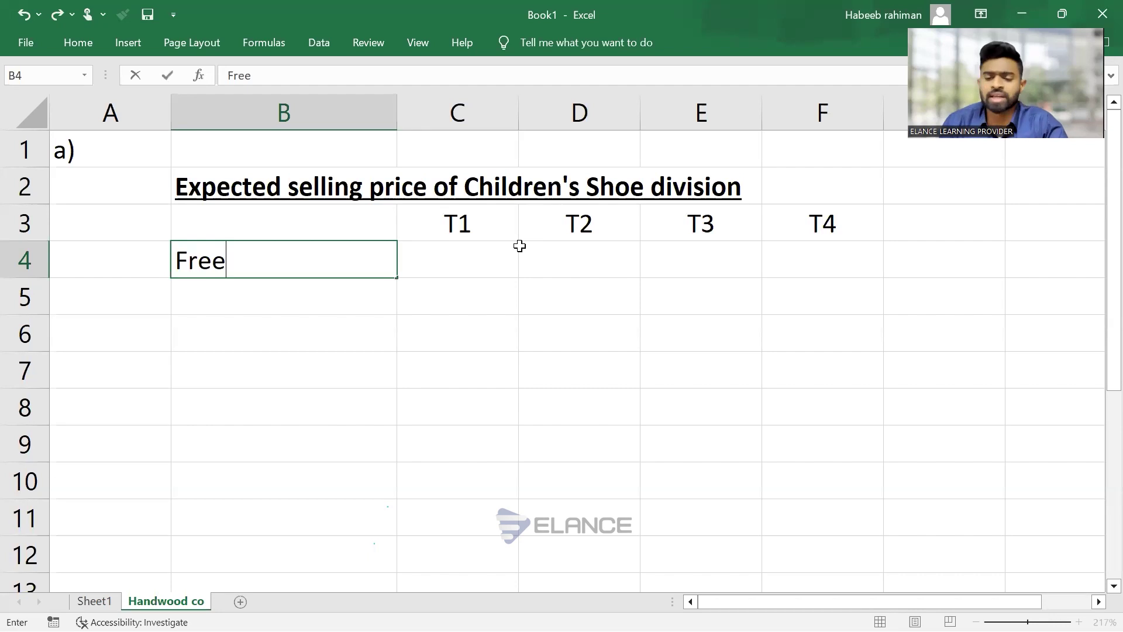
{"action": "type", "text": " CF"}
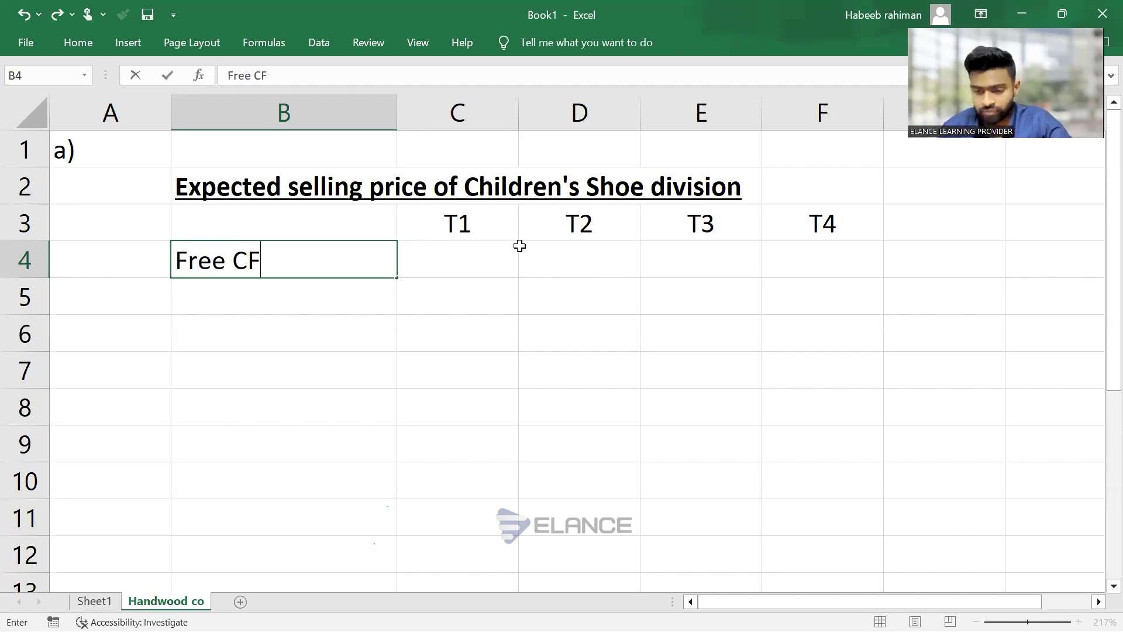
{"action": "key", "text": "Tab"}
Enter the free cash flows from the PDF, 76, 81, 85 and 88, in cells C4 to F4
{"action": "key", "text": "alt+Tab"}
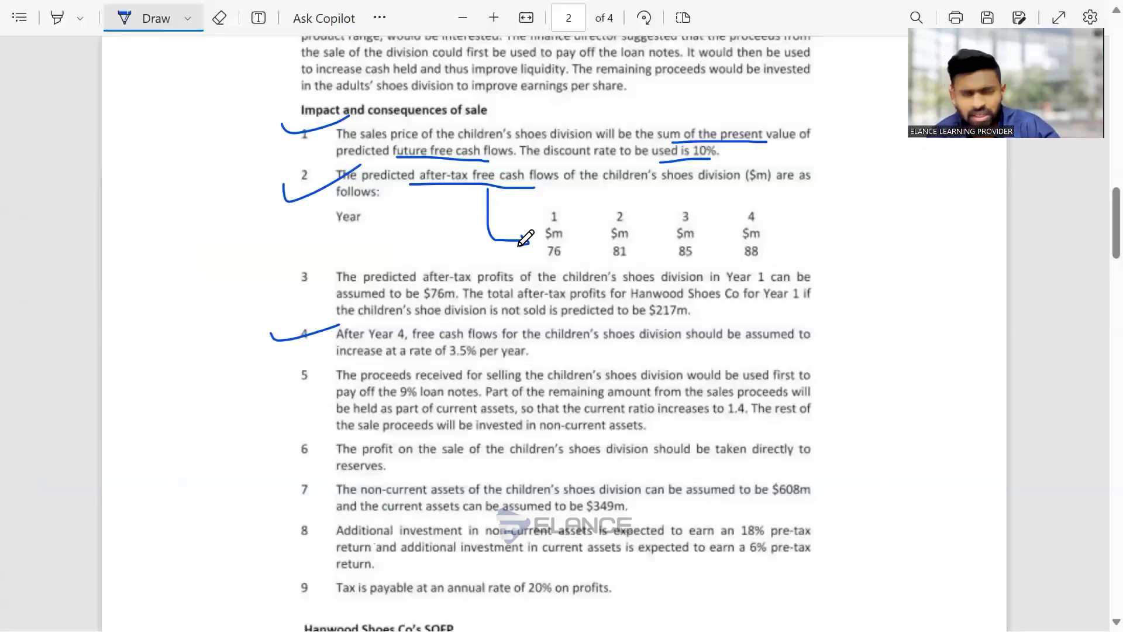
{"action": "key", "text": "alt+Tab"}
{"action": "type", "text": "76"}
{"action": "key", "text": "Tab"}
{"action": "type", "text": "81"}
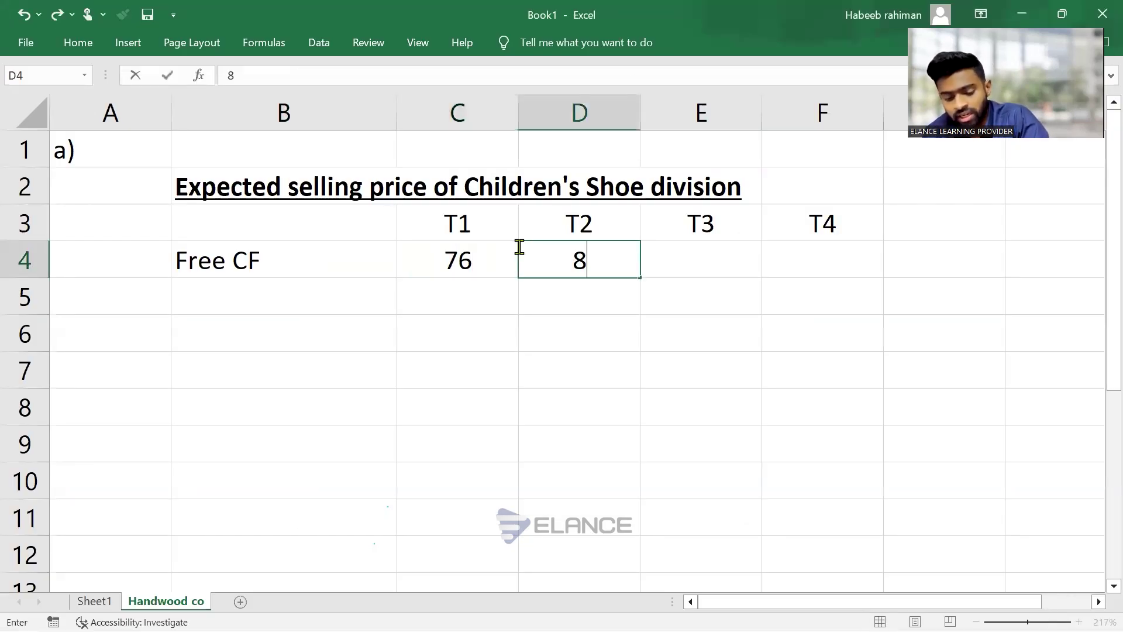
{"action": "key", "text": "Tab"}
{"action": "type", "text": "85"}
{"action": "key", "text": "Tab"}
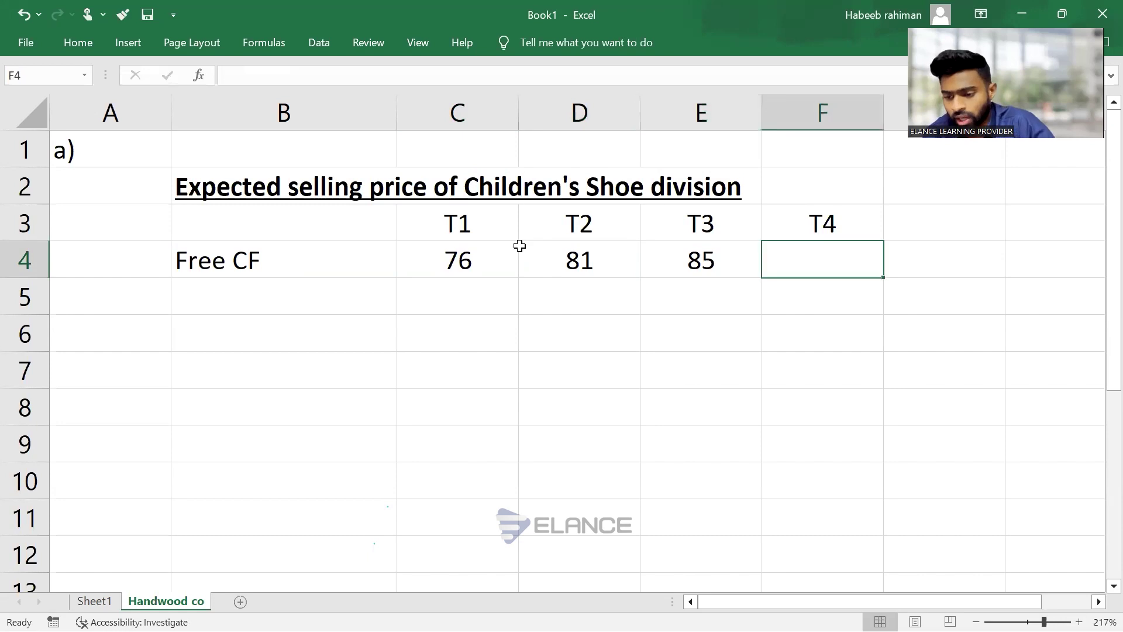
{"action": "key", "text": "alt+Tab"}
{"action": "key", "text": "alt+Tab"}
{"action": "type", "text": "88"}
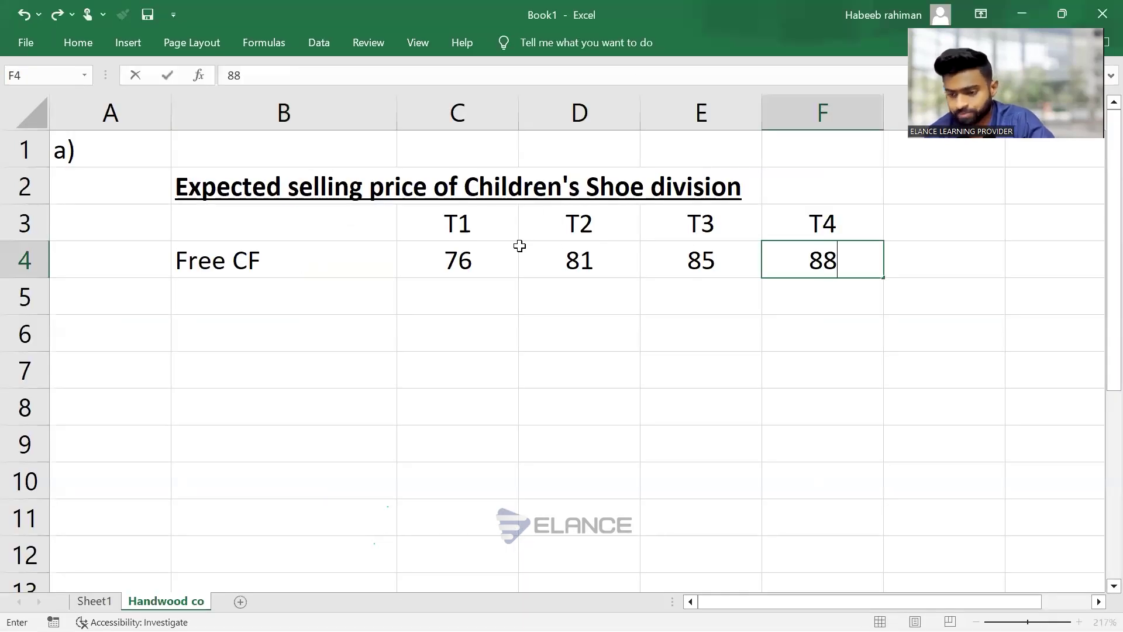
{"action": "key", "text": "Return"}
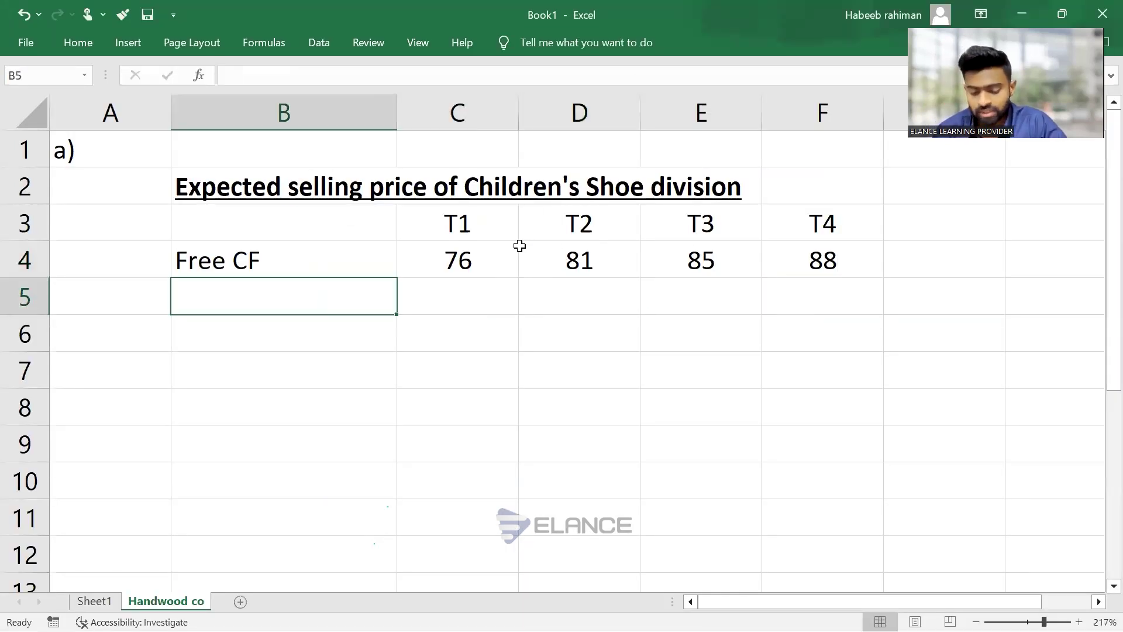
Enter the label "Disc rate" in cell B5 and the PDF's discount rate as 0.1 in C5
{"action": "type", "text": "Disc"}
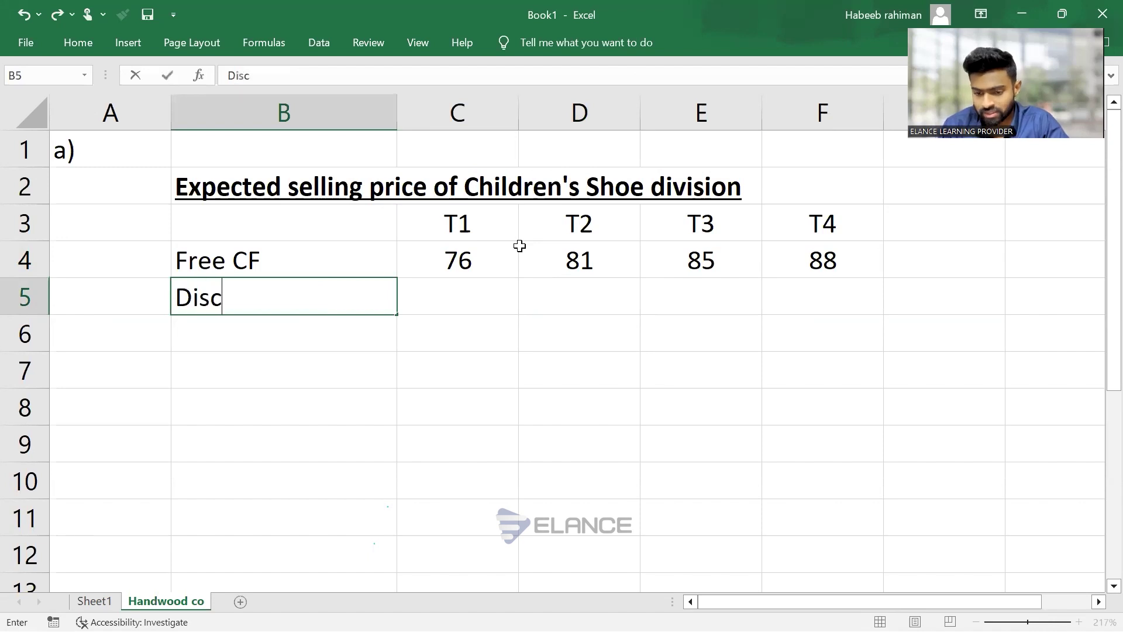
{"action": "type", "text": " rate"}
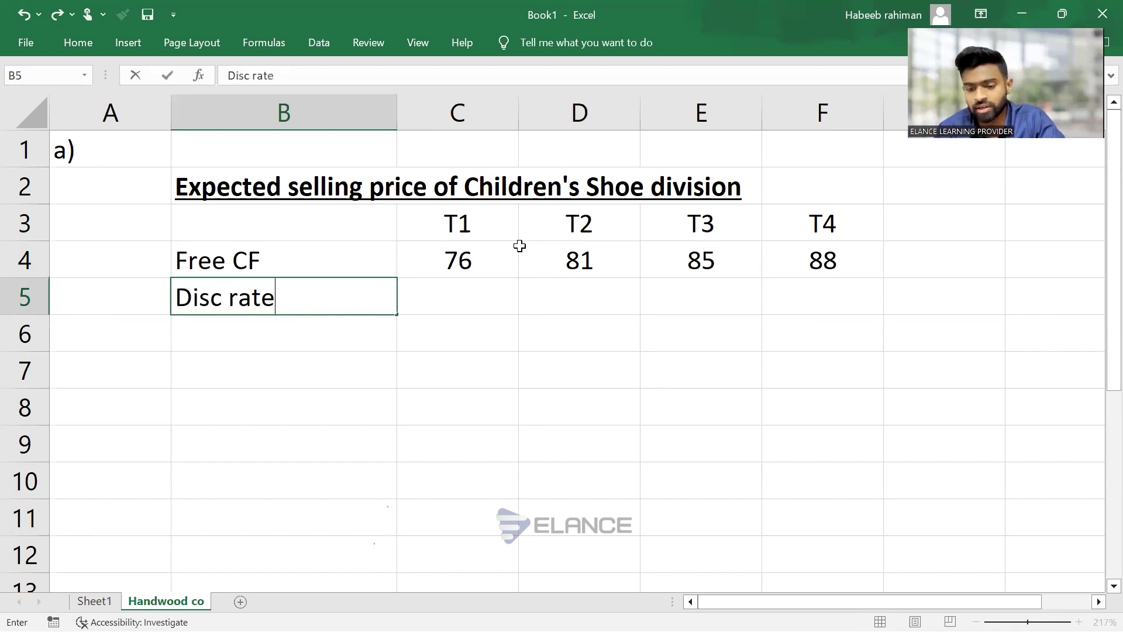
{"action": "key", "text": "Tab"}
{"action": "key", "text": "alt+Tab"}
{"action": "left_click_drag", "start_coordinate": [525, 237], "coordinate": [522, 245]}
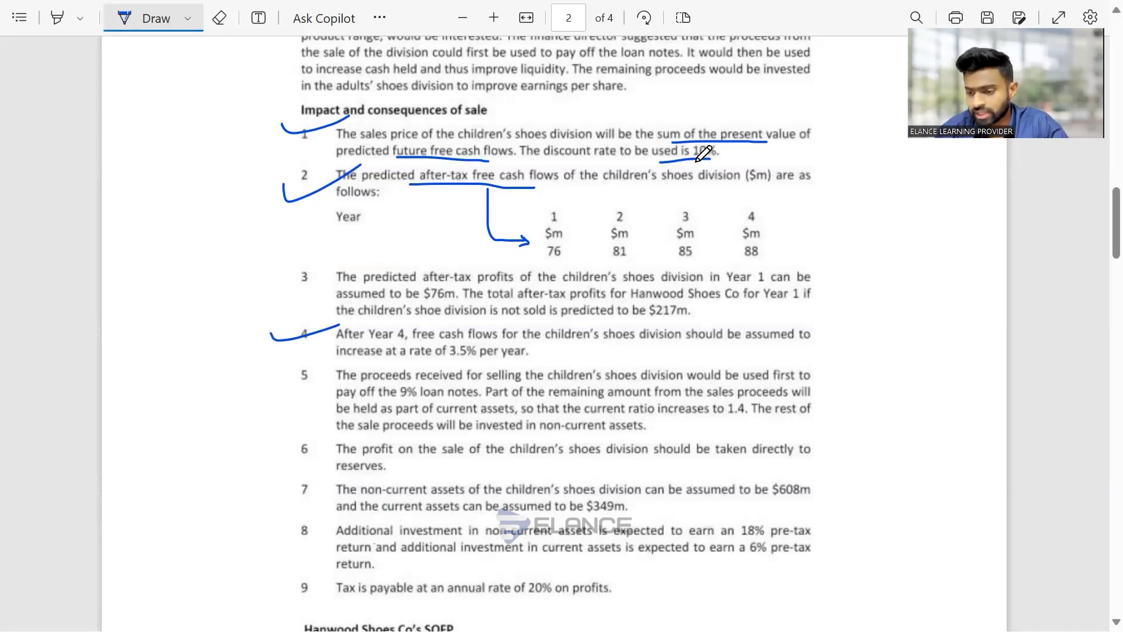
{"action": "key", "text": "alt+Tab"}
{"action": "type", "text": ".1"}
{"action": "key", "text": "Return"}
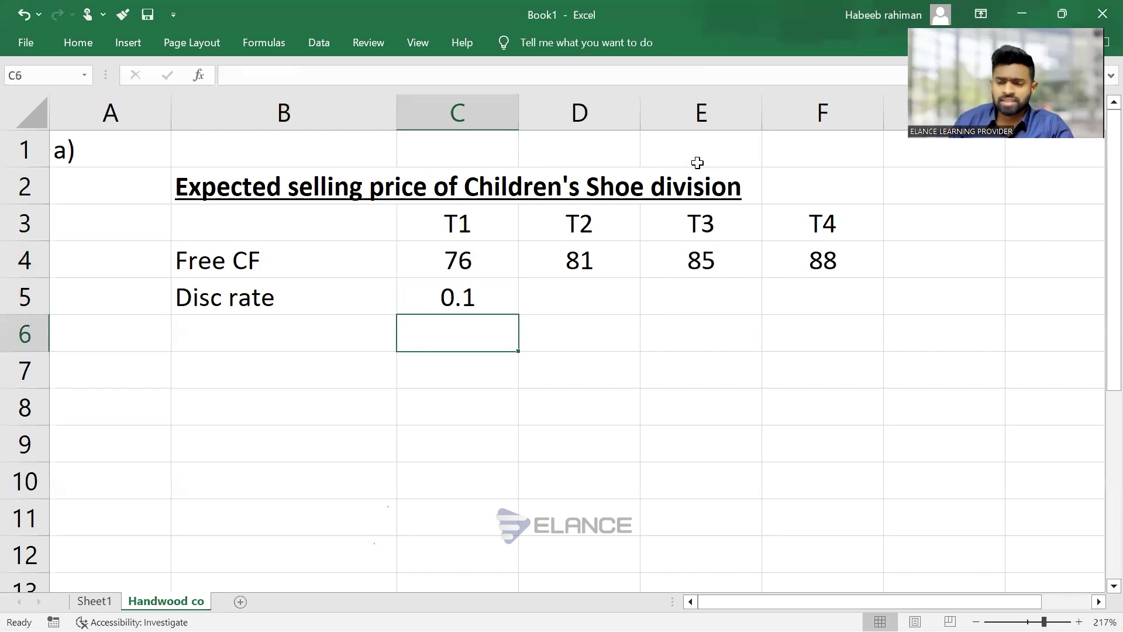
Enter the labels "PV of T1 to T4" in cell B7 and "PV of T5 to Tn" in cell B8
{"action": "key", "text": "Down"}
{"action": "key", "text": "Left"}
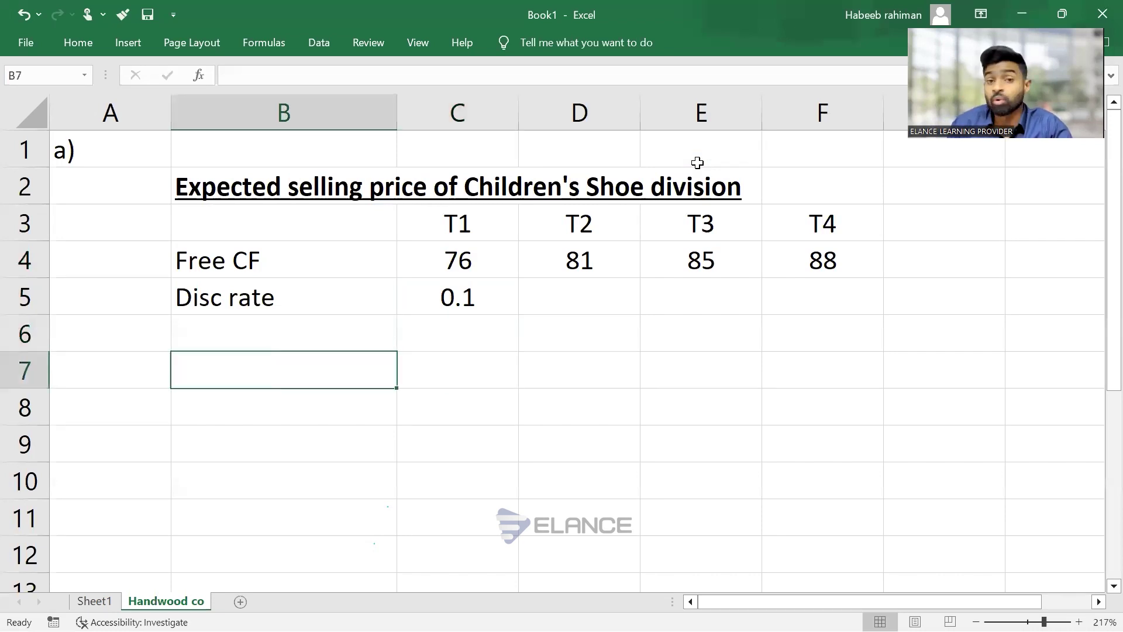
{"action": "type", "text": "PV "}
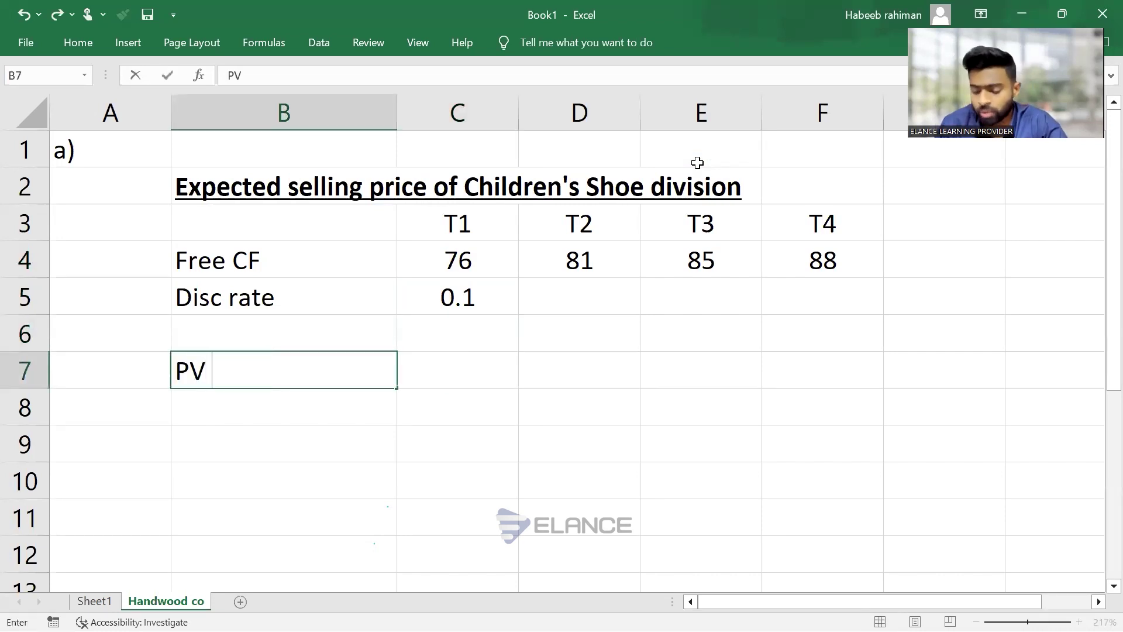
{"action": "type", "text": "of T1"}
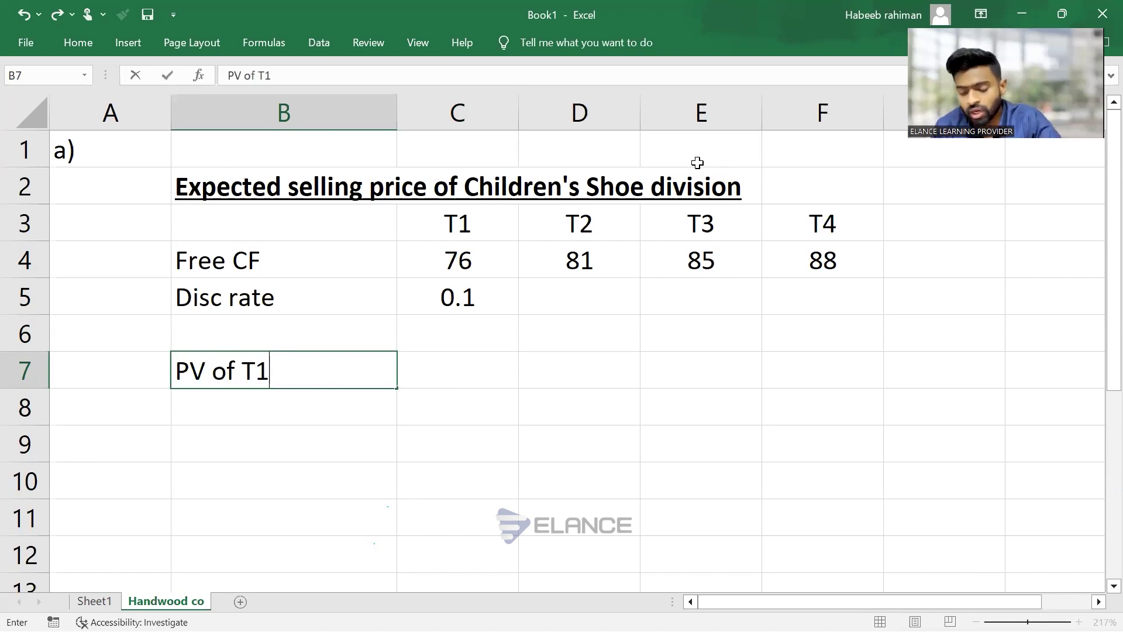
{"action": "type", "text": " to T4"}
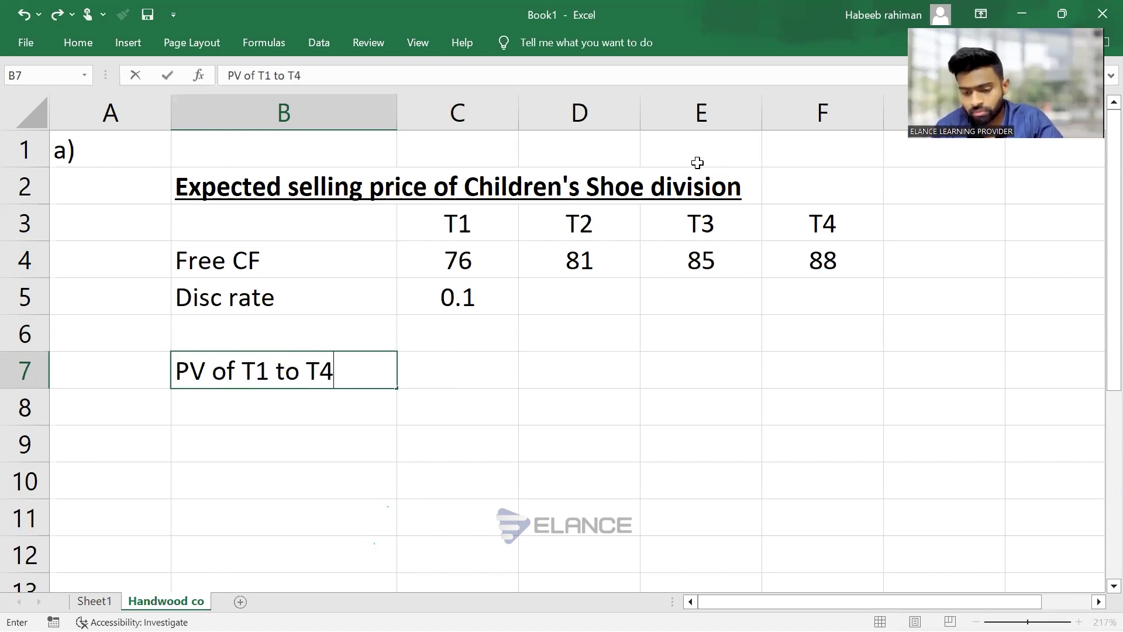
{"action": "key", "text": "Return"}
{"action": "type", "text": "PV "}
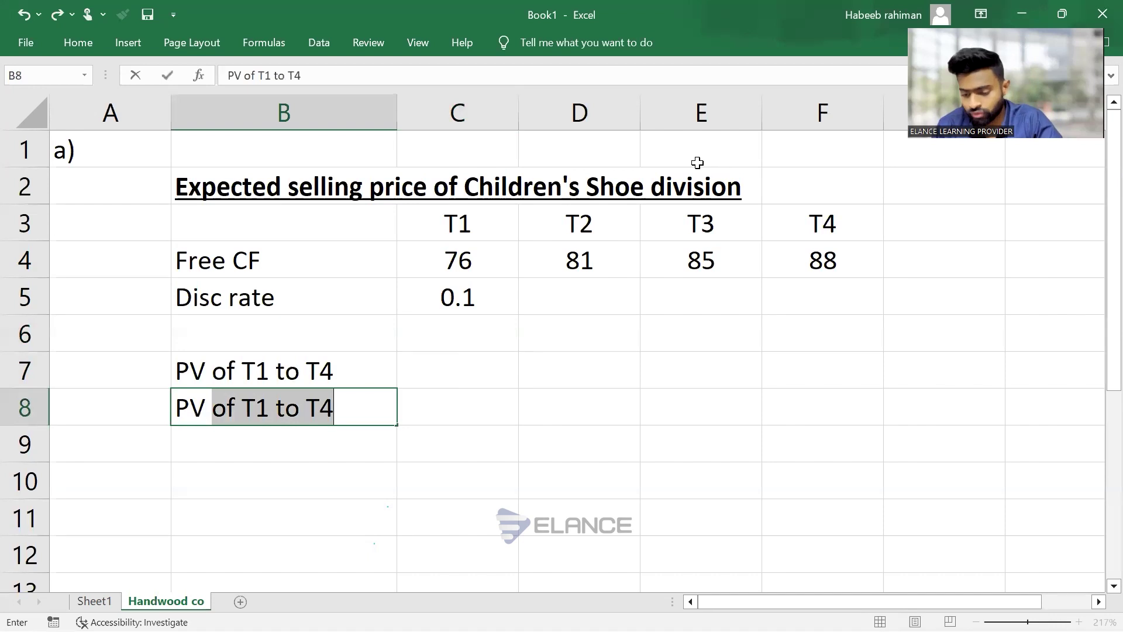
{"action": "type", "text": "of T5 to"}
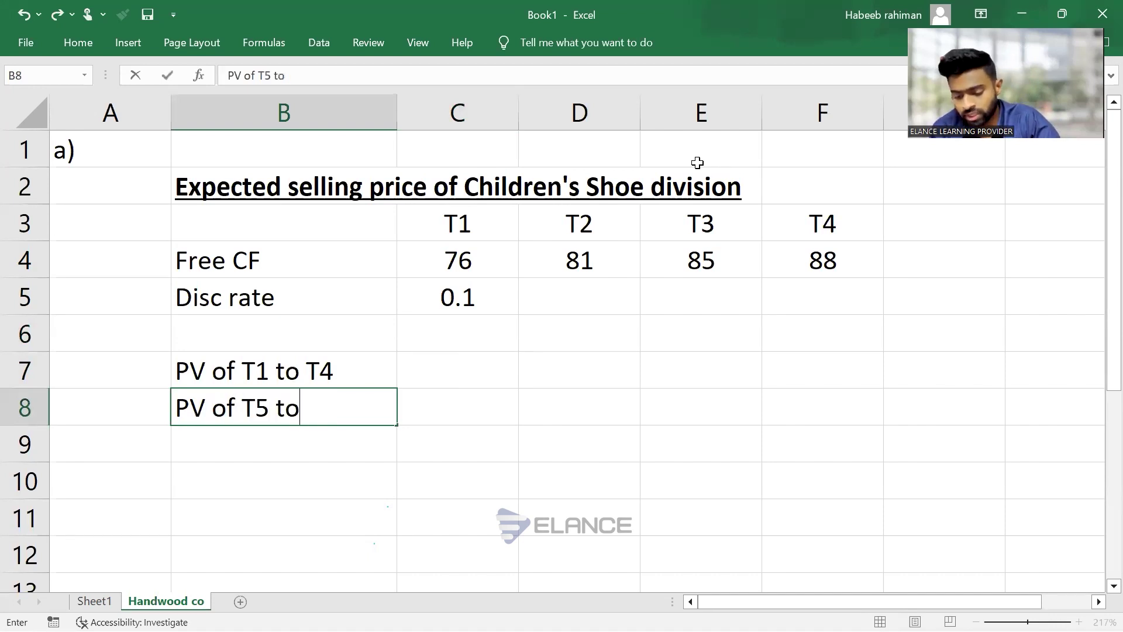
{"action": "type", "text": " Tn"}
{"action": "key", "text": "Return"}
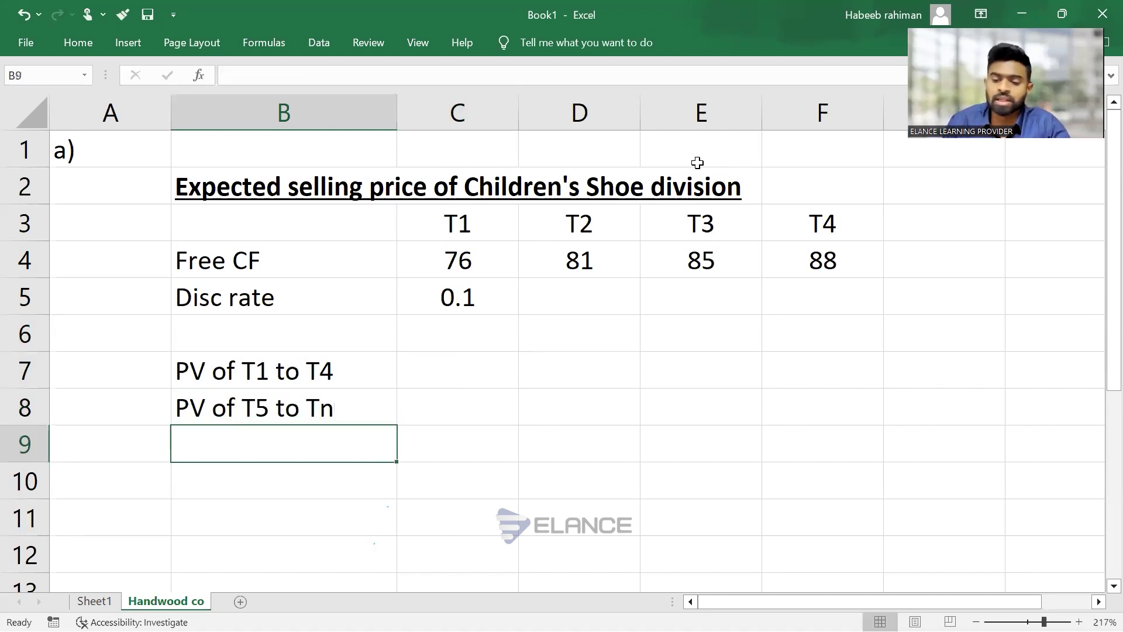
Make the two present value rows in cells B7 to C8 bold
{"action": "key", "text": "Up"}
{"action": "key", "text": "Up"}
{"action": "key", "text": "shift+Down"}
{"action": "key", "text": "shift+Right"}
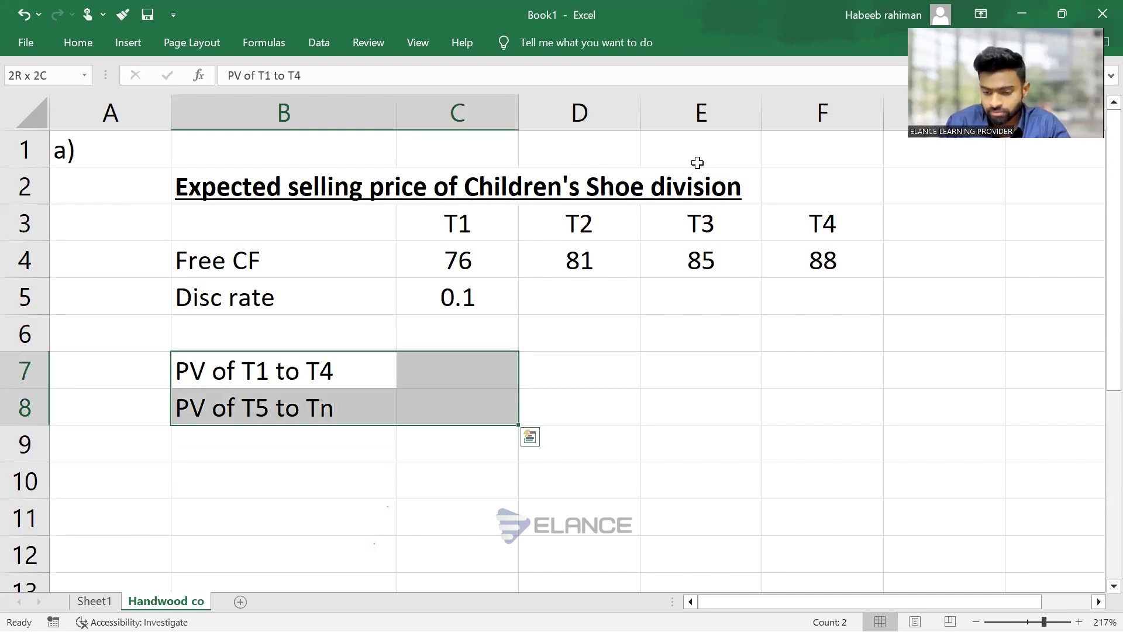
{"action": "key", "text": "ctrl+b"}
{"action": "key", "text": "Right"}
{"action": "key", "text": "shift+Down"}
{"action": "key", "text": "alt"}
{"action": "key", "text": "h"}
{"action": "key", "text": "Escape"}
{"action": "key", "text": "Escape"}
{"action": "key", "text": "Left"}
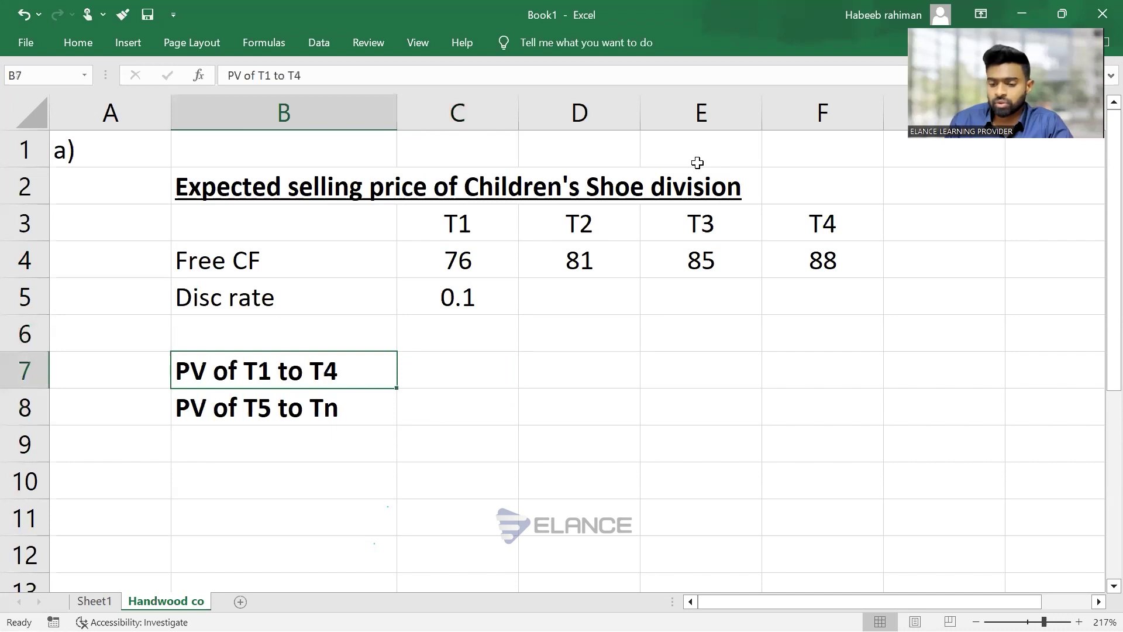
{"action": "key", "text": "shift+Right"}
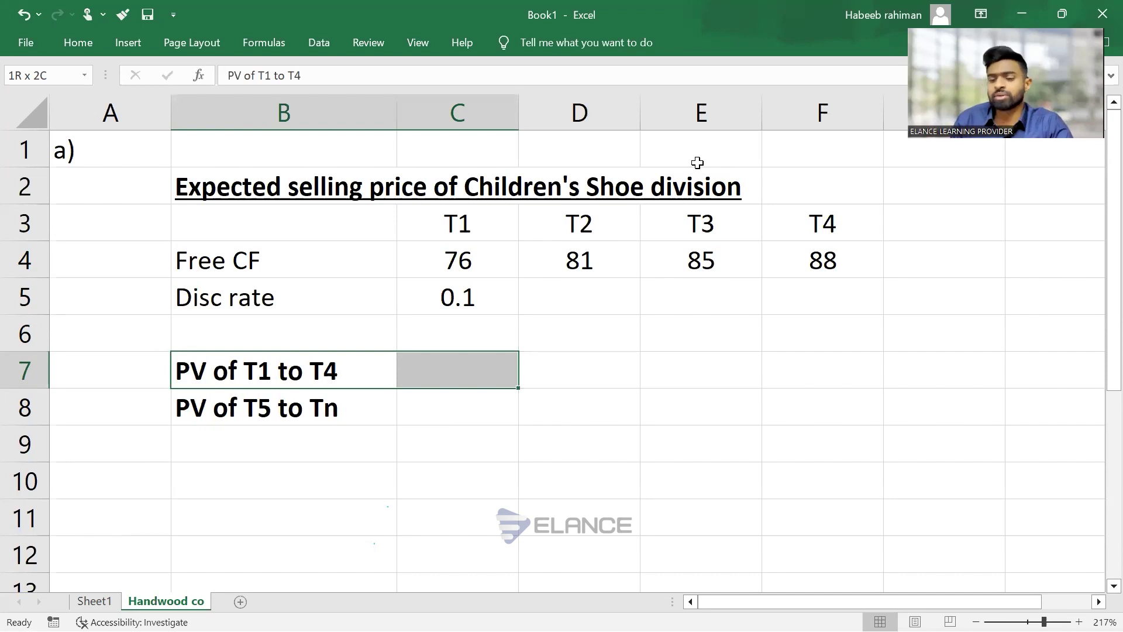
Calculate the present value of the T1 to T4 cash flows in cell C7 with =NPV(C5,C4:F4)
{"action": "key", "text": "Right"}
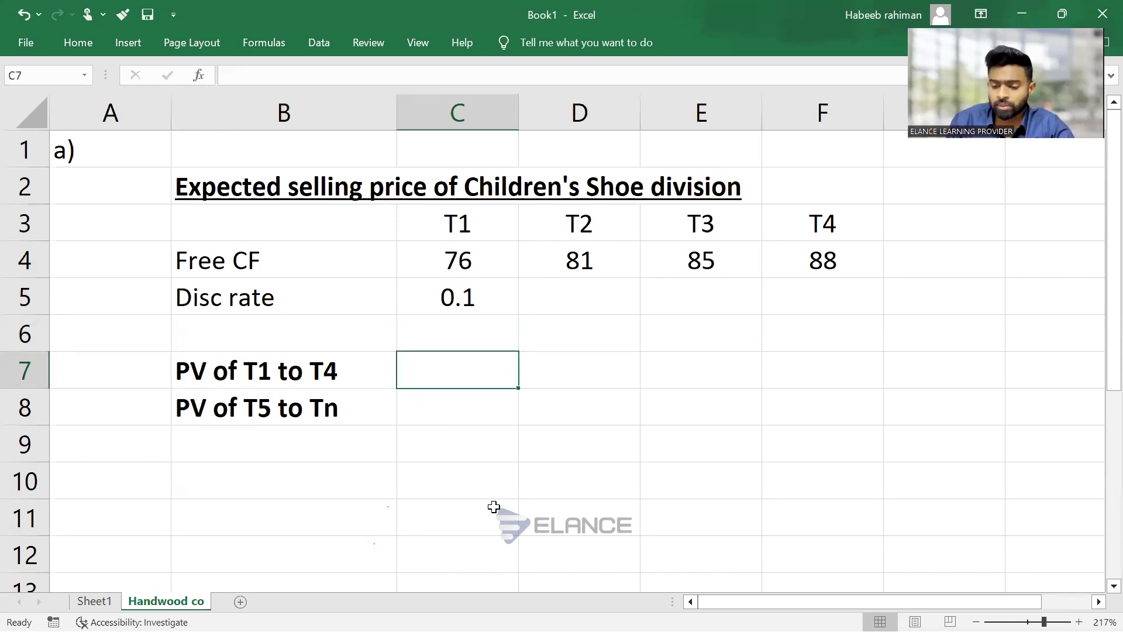
{"action": "key", "text": "alt+Tab"}
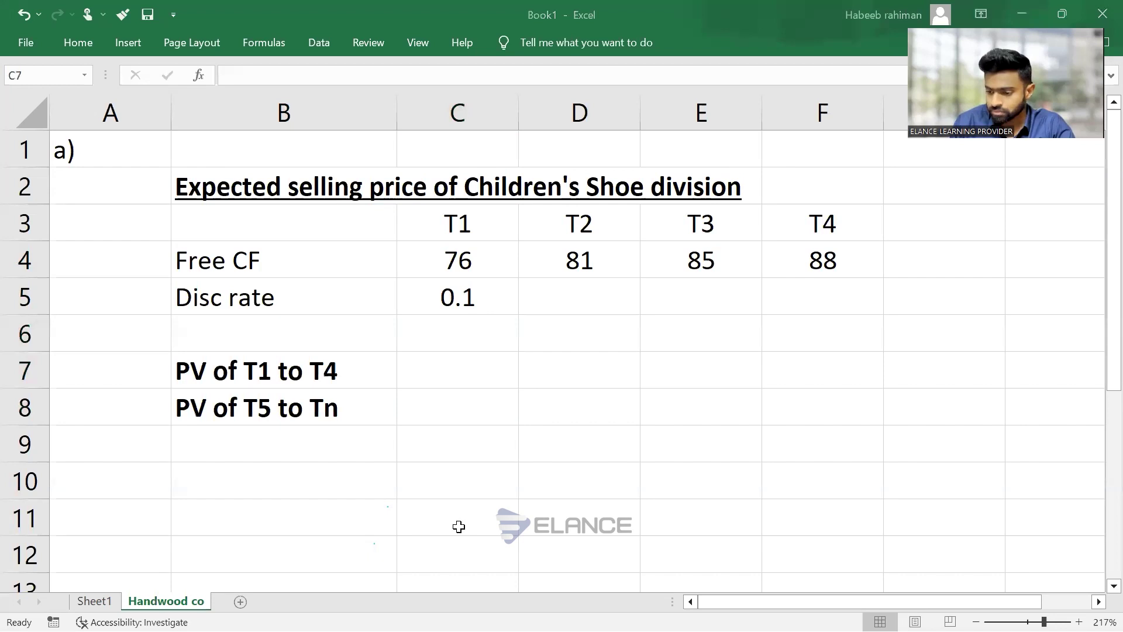
{"action": "left_click", "coordinate": [478, 358]}
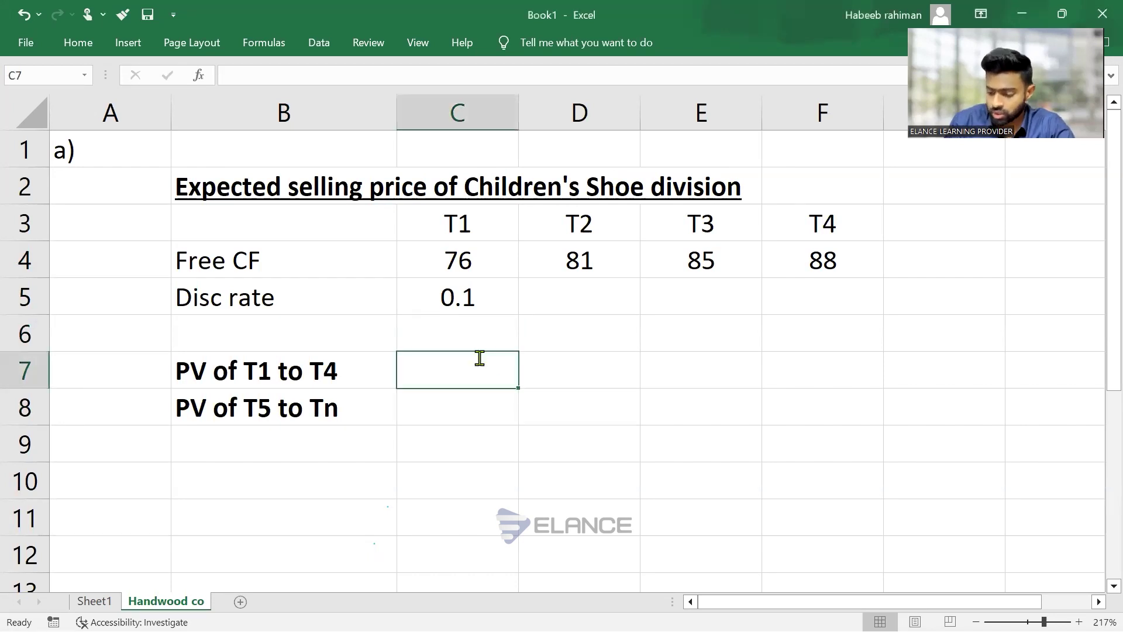
{"action": "type", "text": "=npv("}
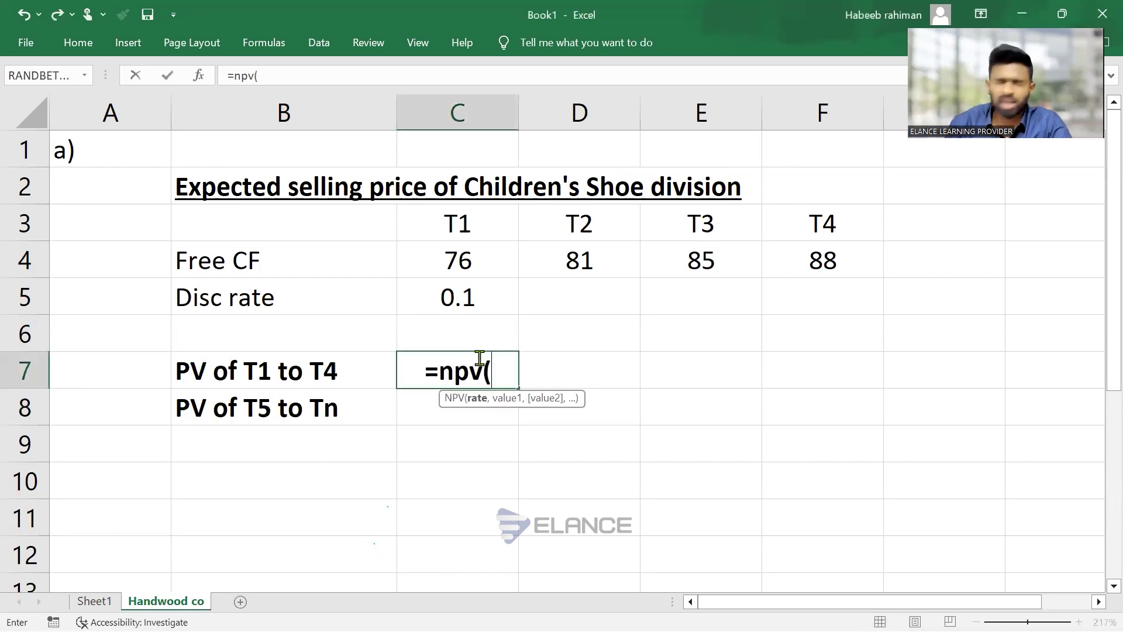
{"action": "key", "text": "Up"}
{"action": "key", "text": "Up"}
{"action": "key", "text": "Up"}
{"action": "key", "text": "Down"}
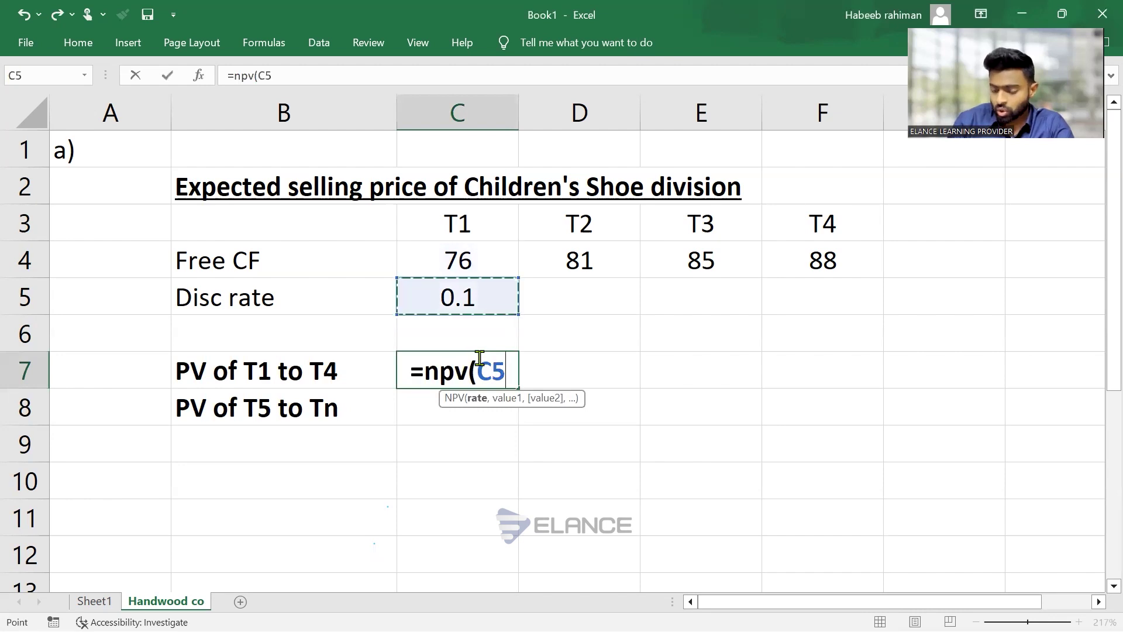
{"action": "type", "text": ","}
{"action": "key", "text": "Up"}
{"action": "key", "text": "Up"}
{"action": "key", "text": "Up"}
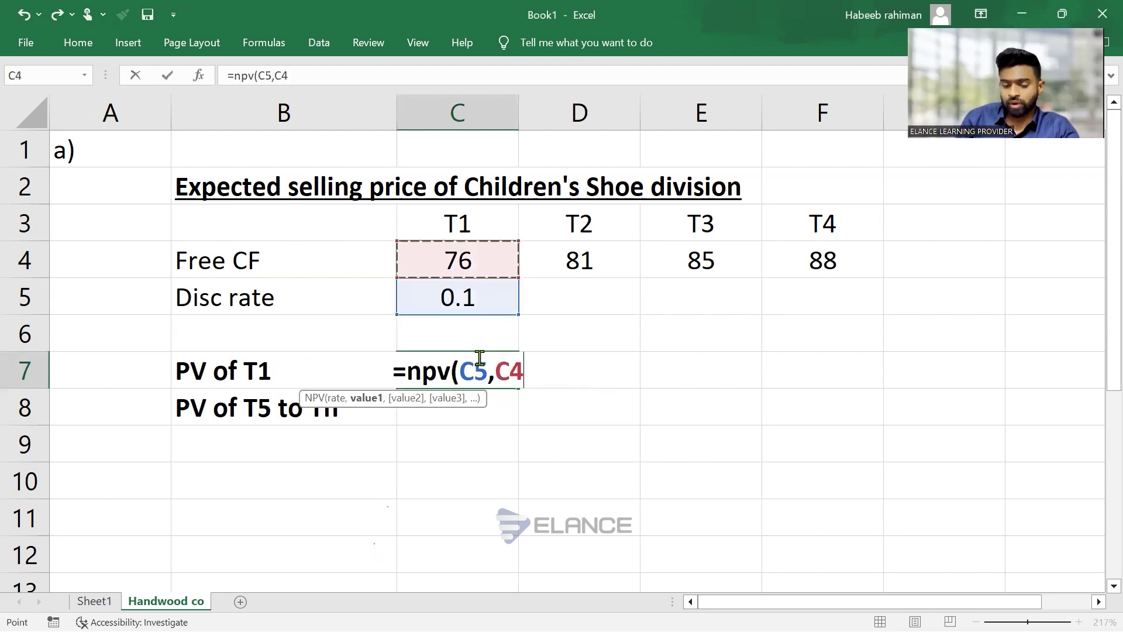
{"action": "key", "text": "shift+Right"}
{"action": "key", "text": "shift+Right"}
{"action": "key", "text": "shift+Right"}
{"action": "type", "text": ")"}
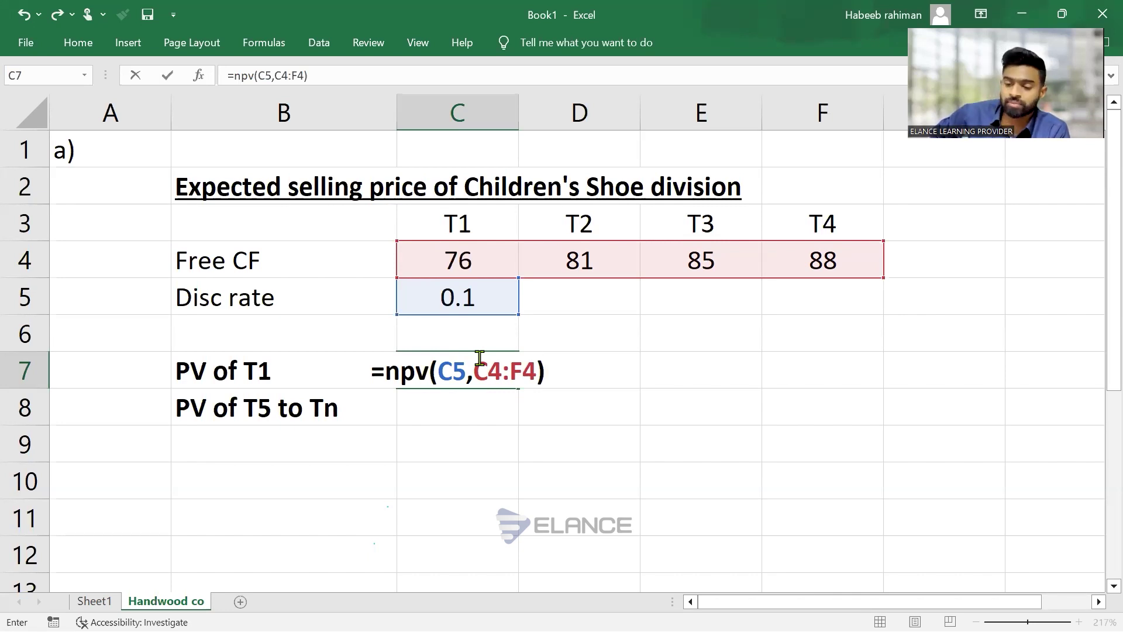
{"action": "key", "text": "Return"}
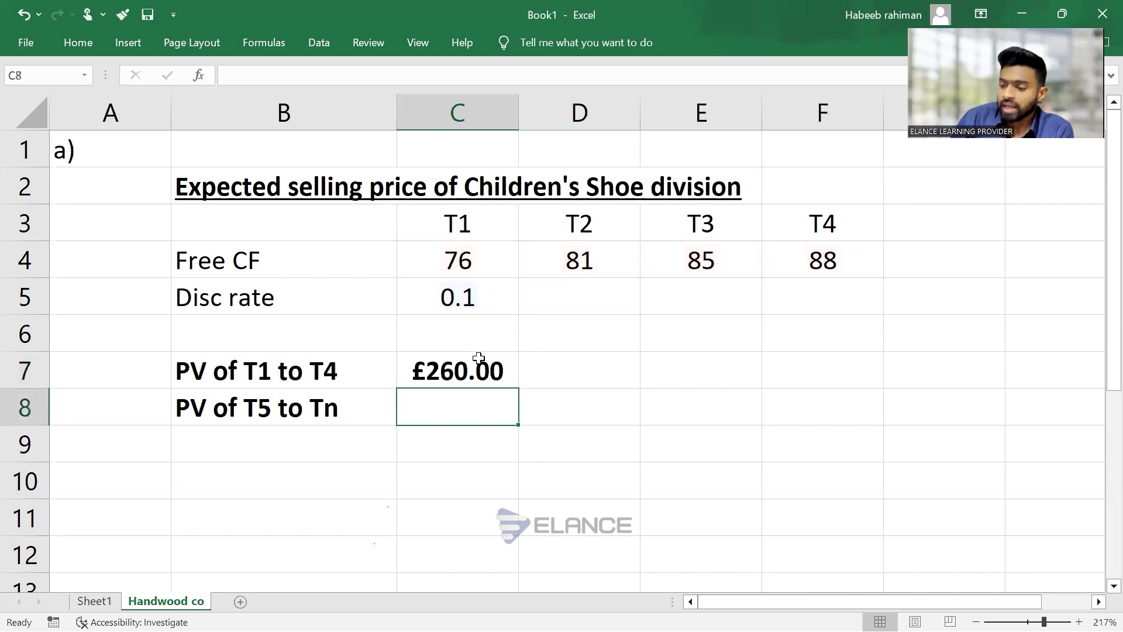
Check the growth rate of free cash flows after Year 4 in the question PDF, then return to Excel
{"action": "left_click", "coordinate": [843, 264]}
{"action": "left_click", "coordinate": [436, 410]}
{"action": "key", "text": "alt+Tab"}
{"action": "key", "text": "Tab"}
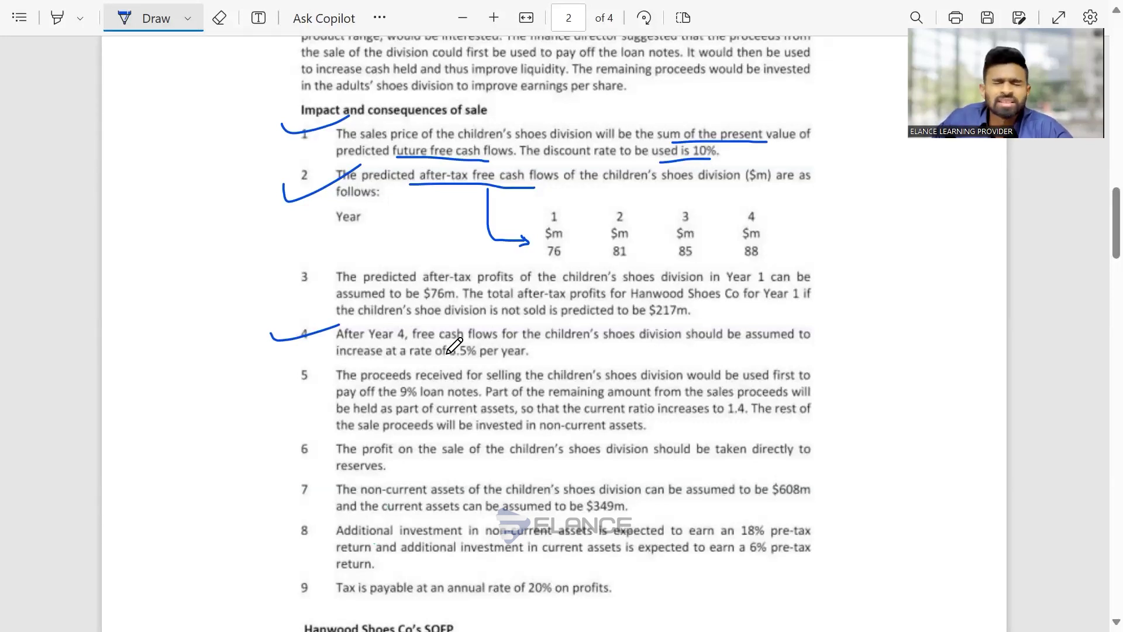
{"action": "key", "text": "alt+Tab"}
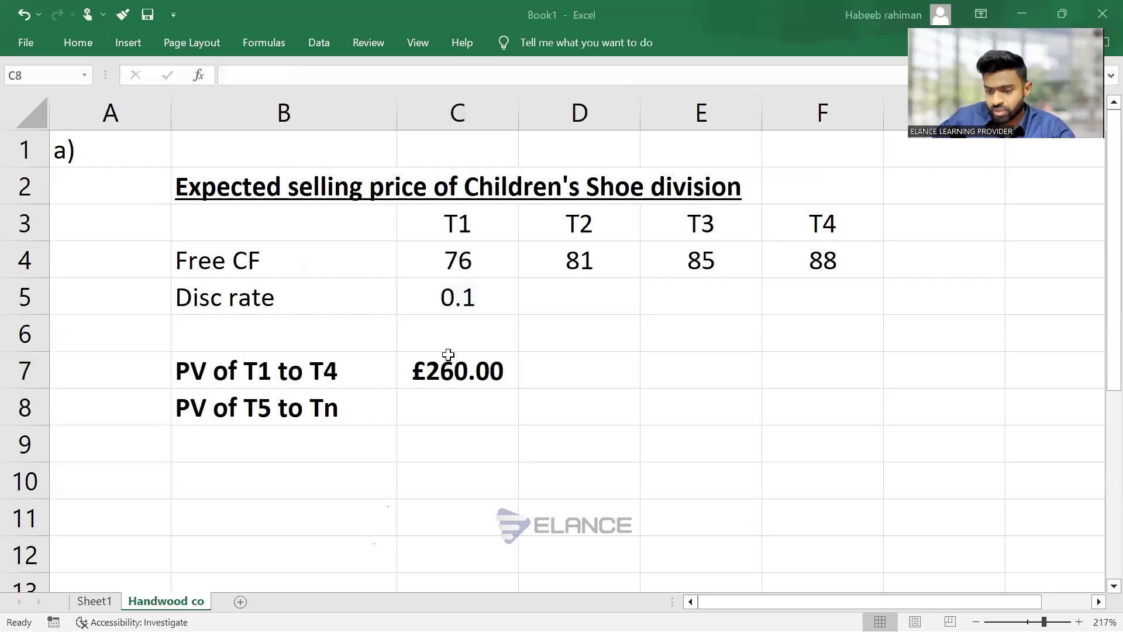
Begin the T5 to Tn formula in cell C8 as a growing perpetuity of the T4 cash flow, =F4*1.035/(.1-.035)
{"action": "left_click", "coordinate": [431, 443]}
{"action": "left_click", "coordinate": [436, 393]}
{"action": "type", "text": "="}
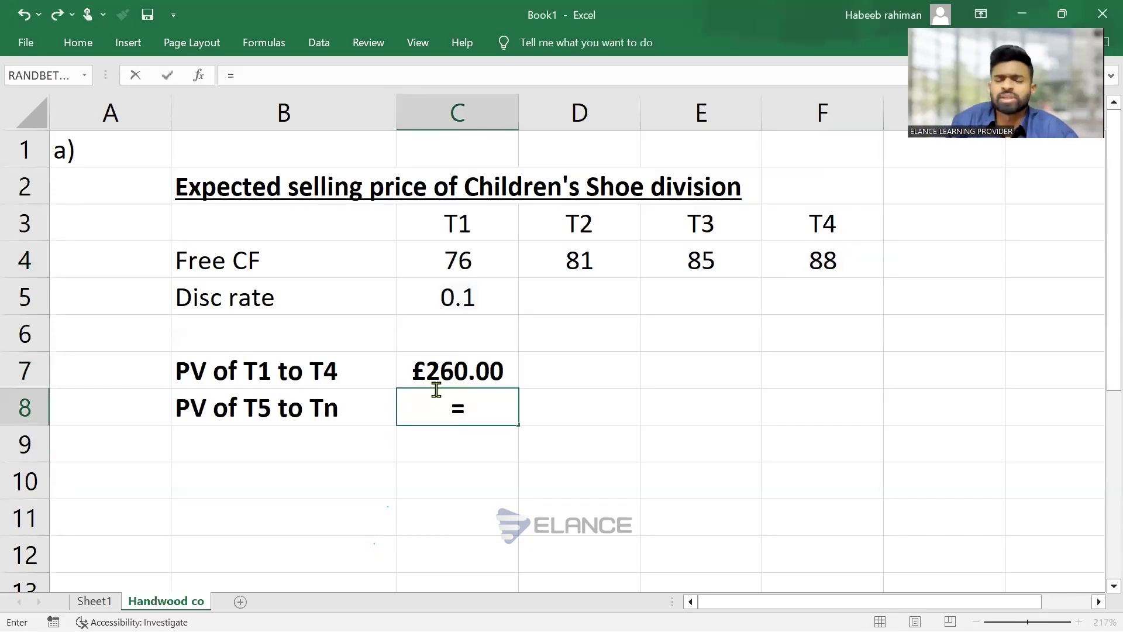
{"action": "left_click", "coordinate": [824, 263]}
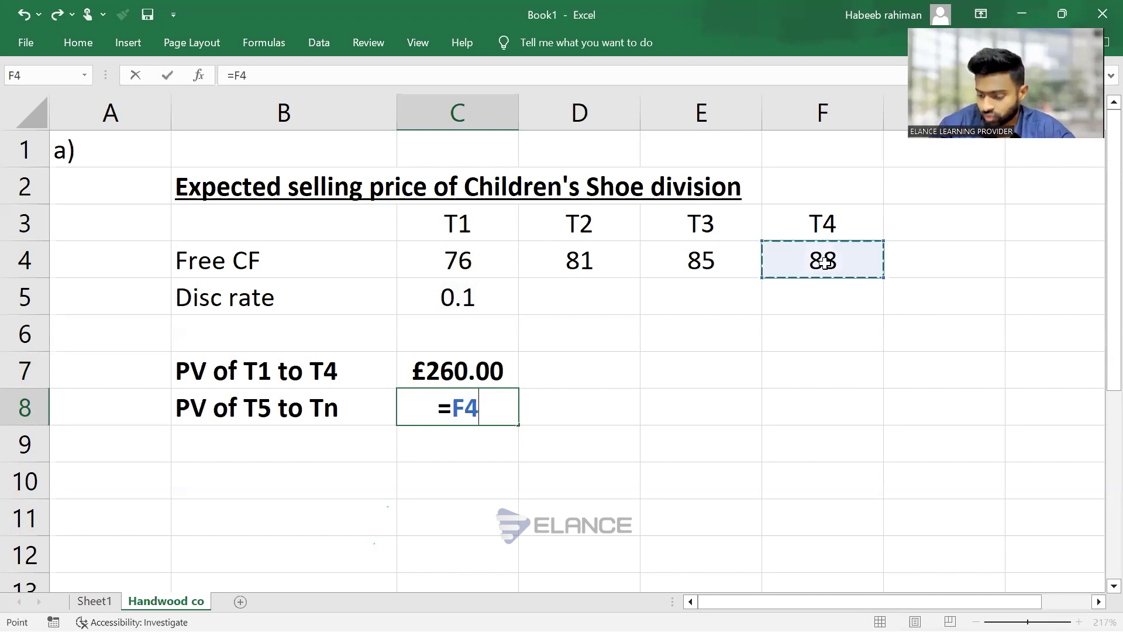
{"action": "type", "text": "*1."}
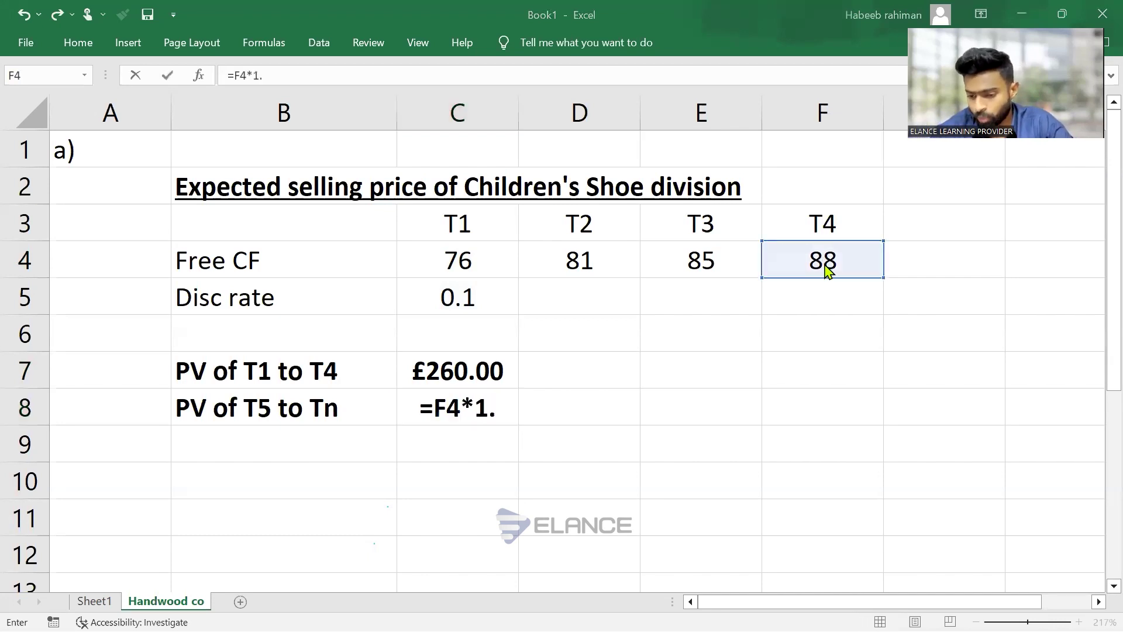
{"action": "key", "text": "alt+Tab"}
{"action": "key", "text": "alt+Tab"}
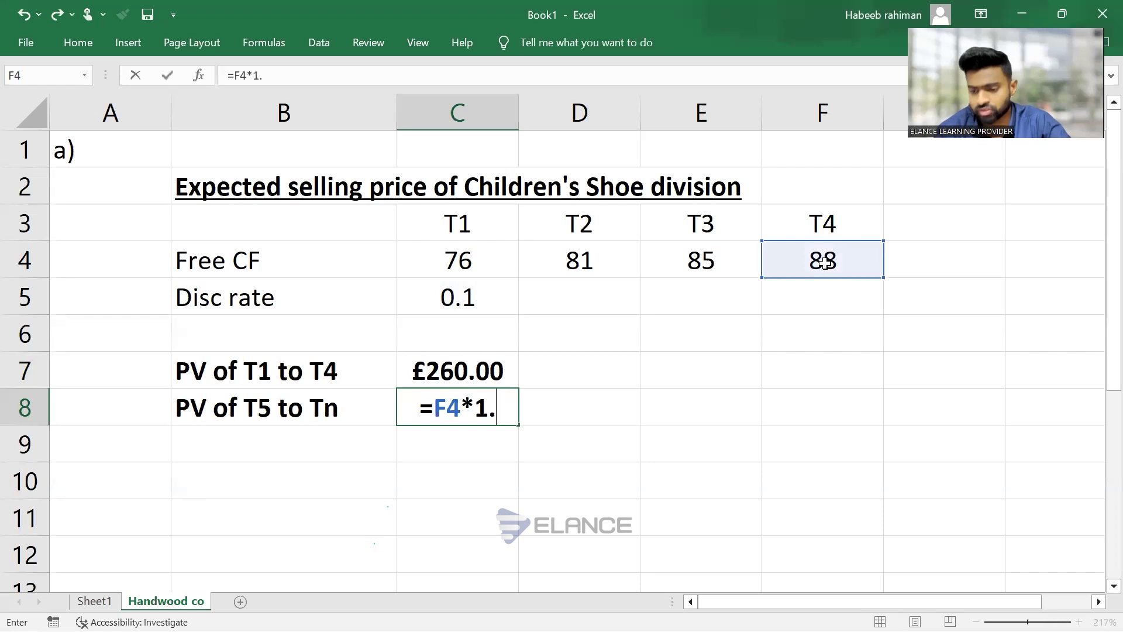
{"action": "type", "text": "035"}
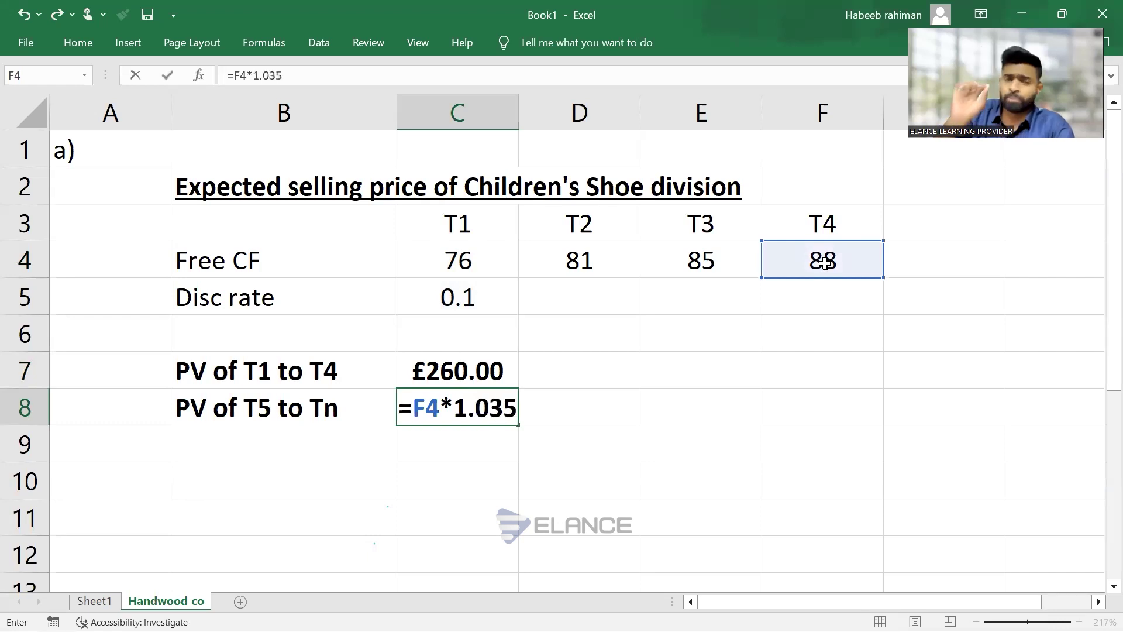
{"action": "type", "text": "/"}
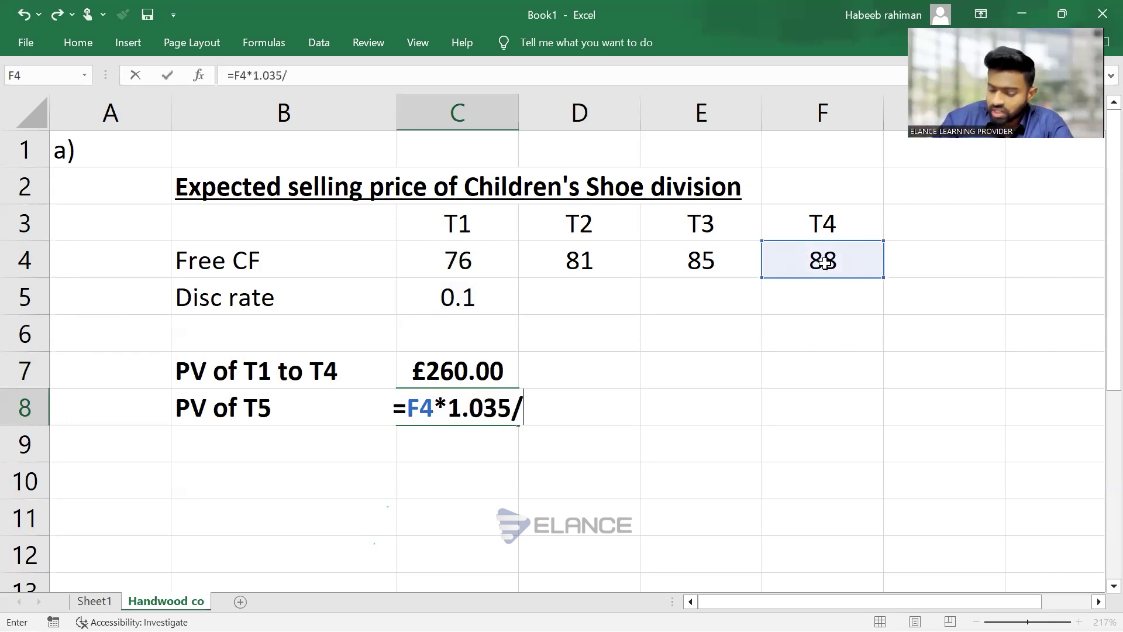
{"action": "type", "text": "(.1-"}
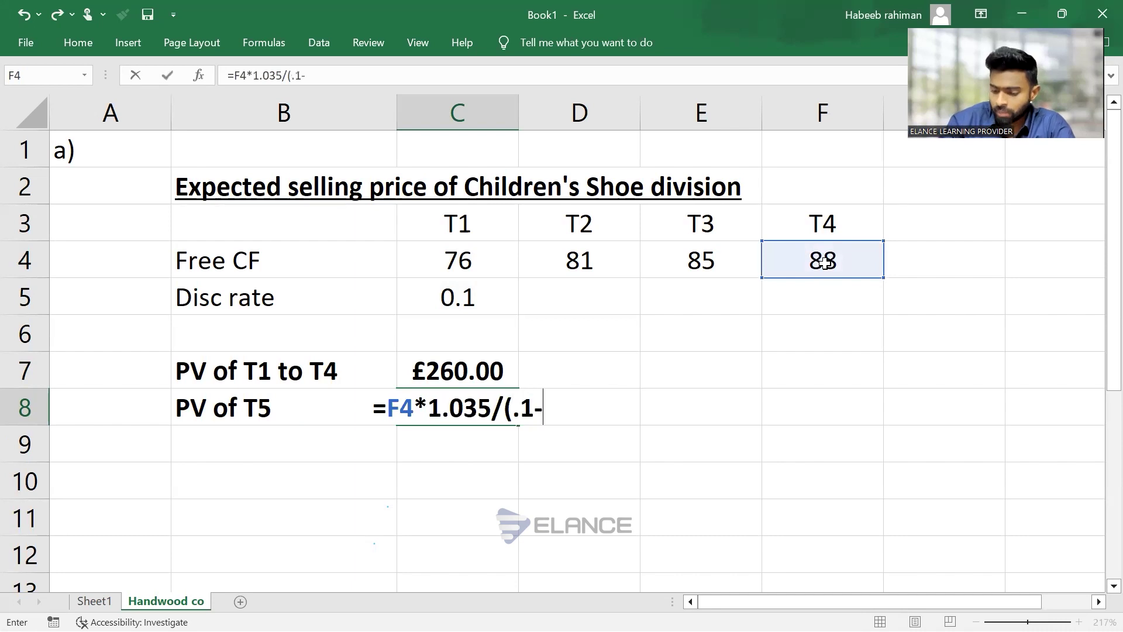
{"action": "type", "text": ".035"}
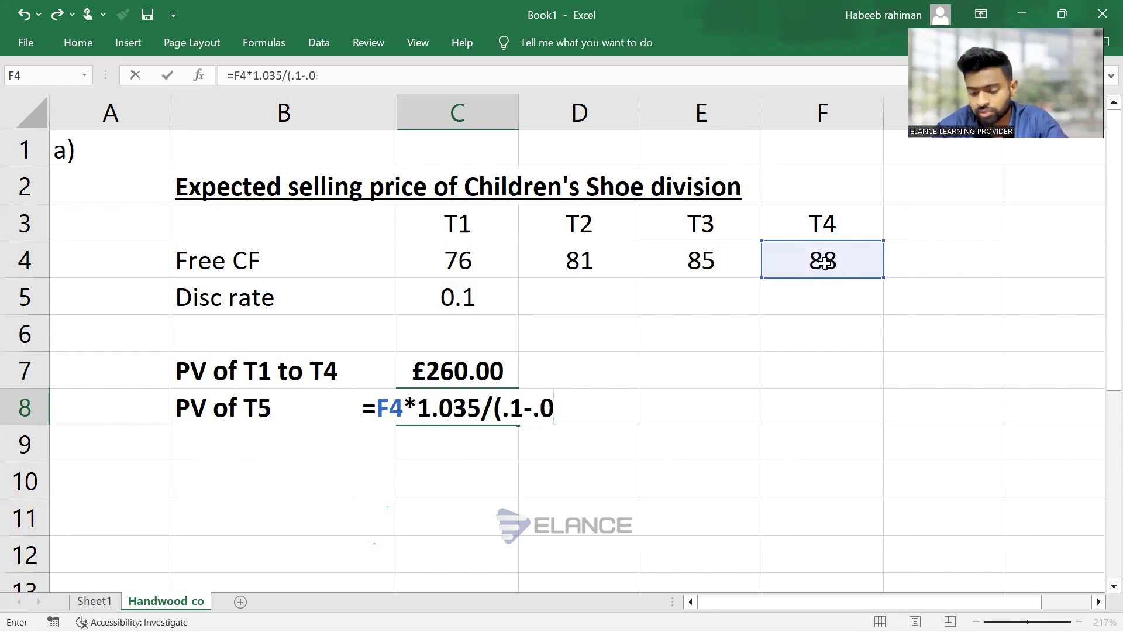
{"action": "type", "text": ")"}
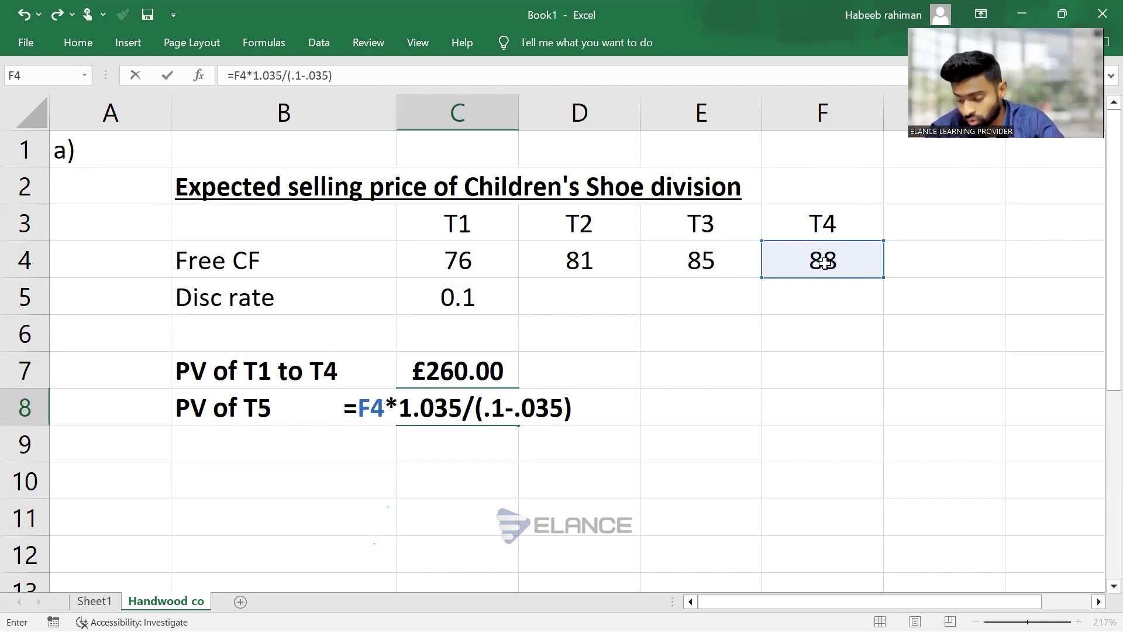
Complete the C8 formula by multiplying the perpetuity by the four-year discount factor, *1/1.1^4
{"action": "type", "text": "*"}
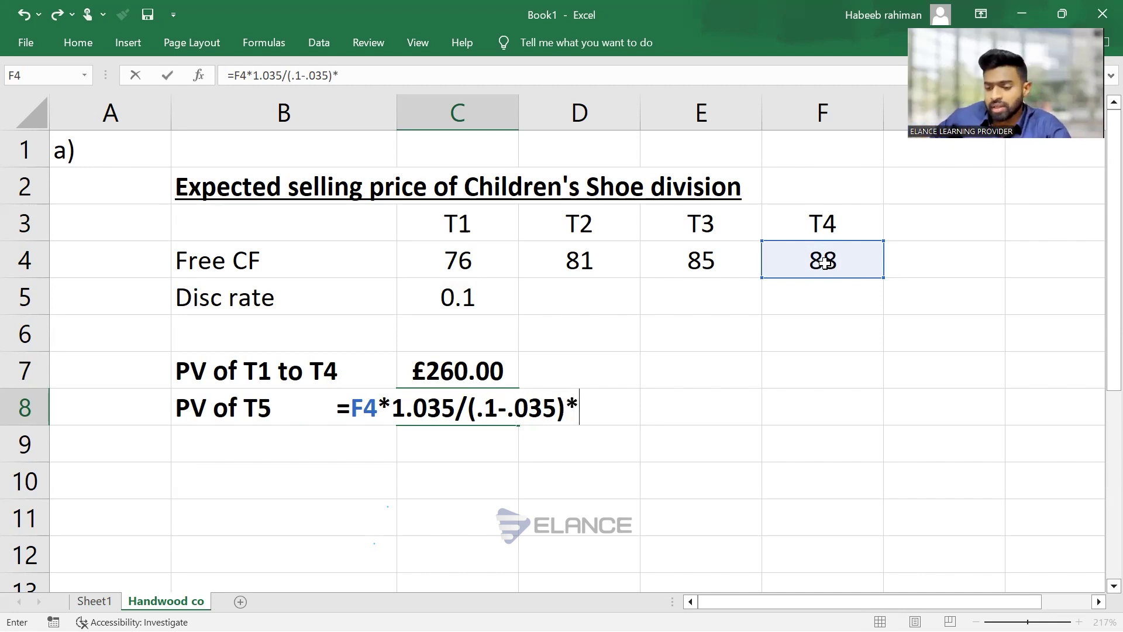
{"action": "left_click", "coordinate": [824, 263]}
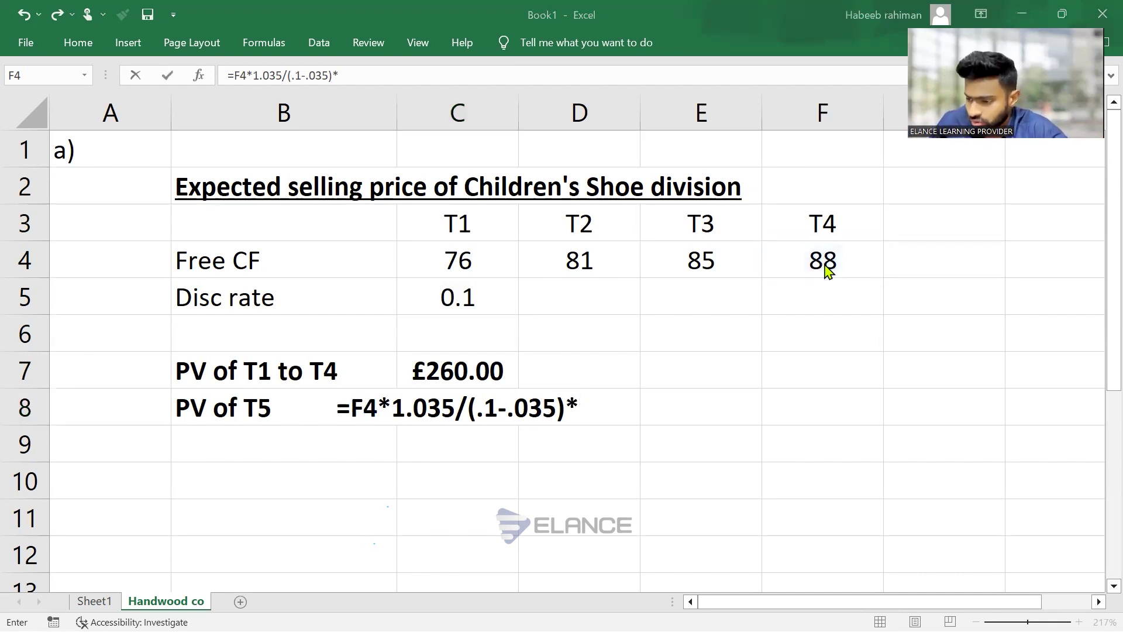
{"action": "left_click", "coordinate": [585, 404]}
{"action": "type", "text": "1"}
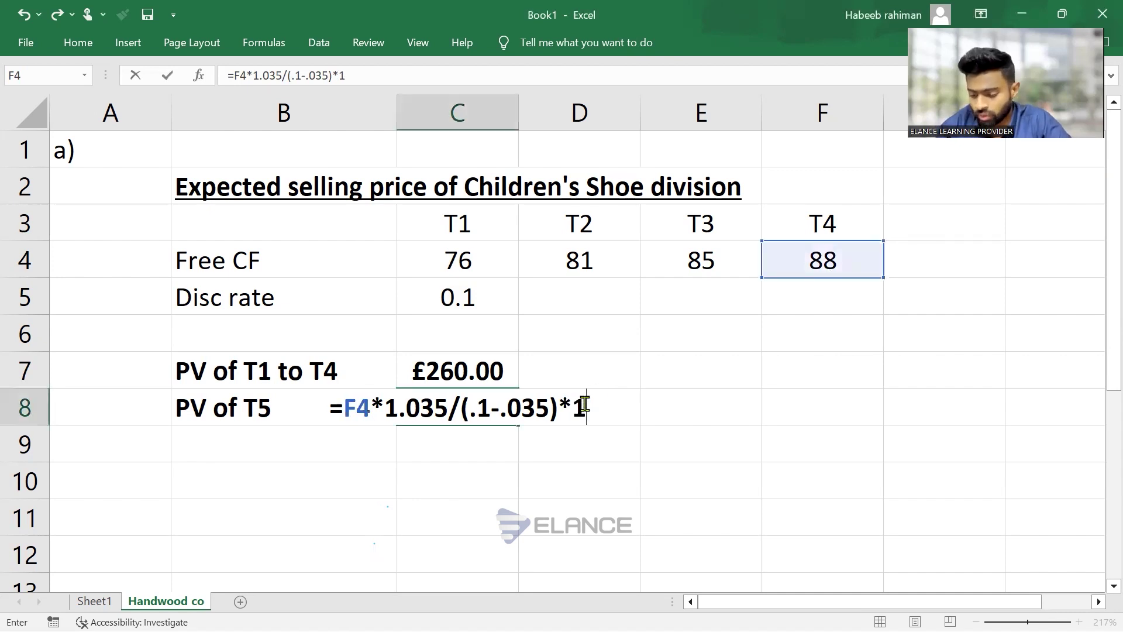
{"action": "type", "text": "/1"}
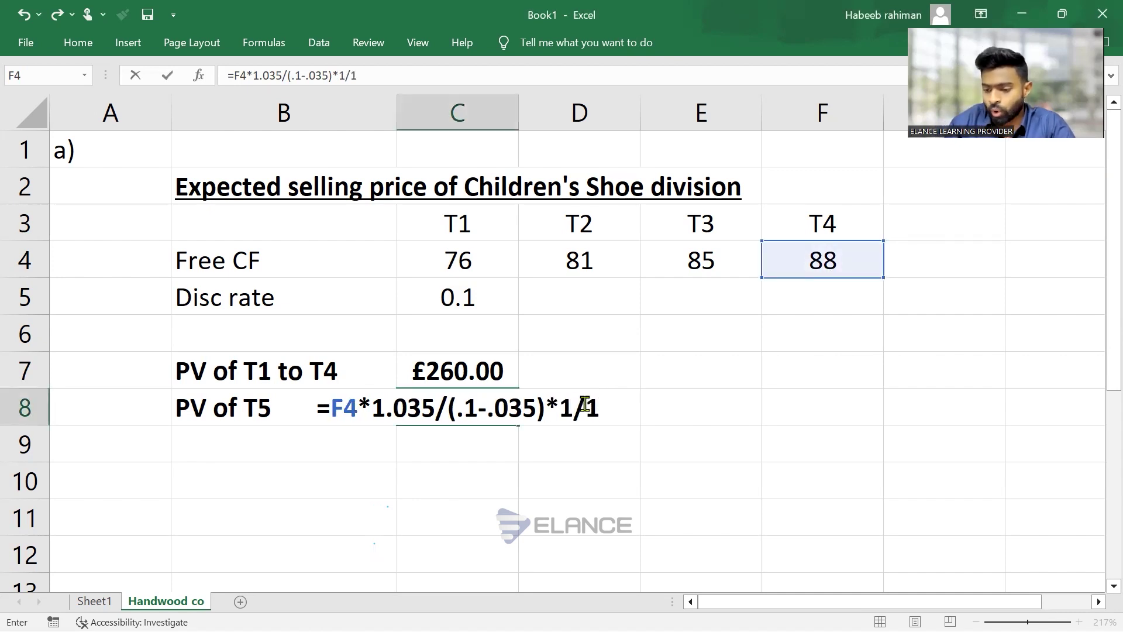
{"action": "type", "text": ".1^4"}
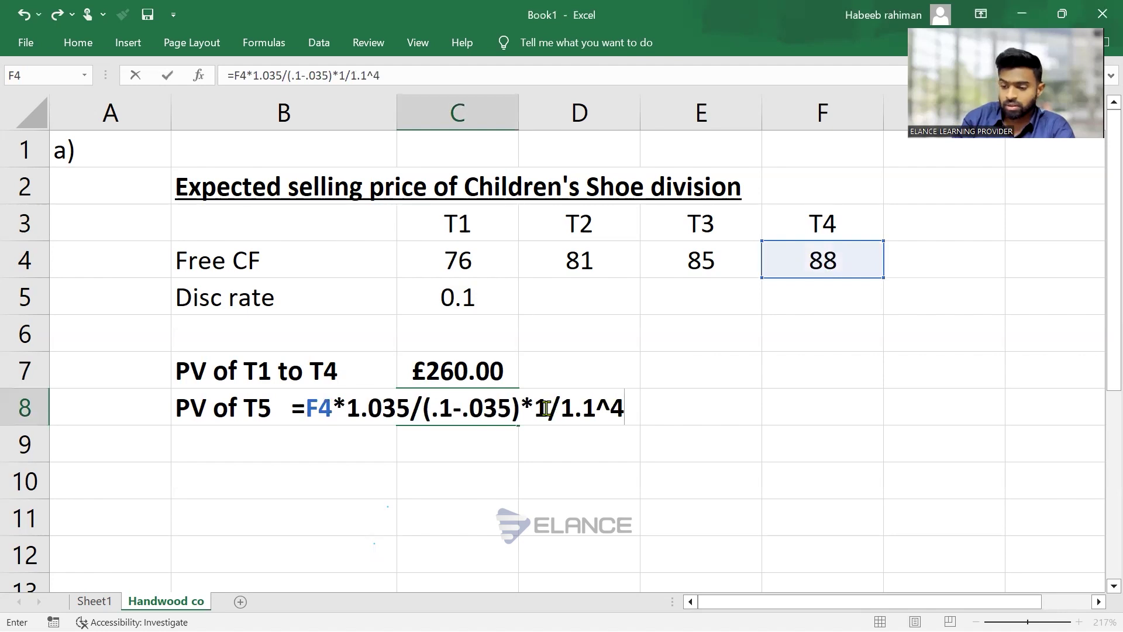
{"action": "left_click_drag", "start_coordinate": [533, 406], "coordinate": [647, 394]}
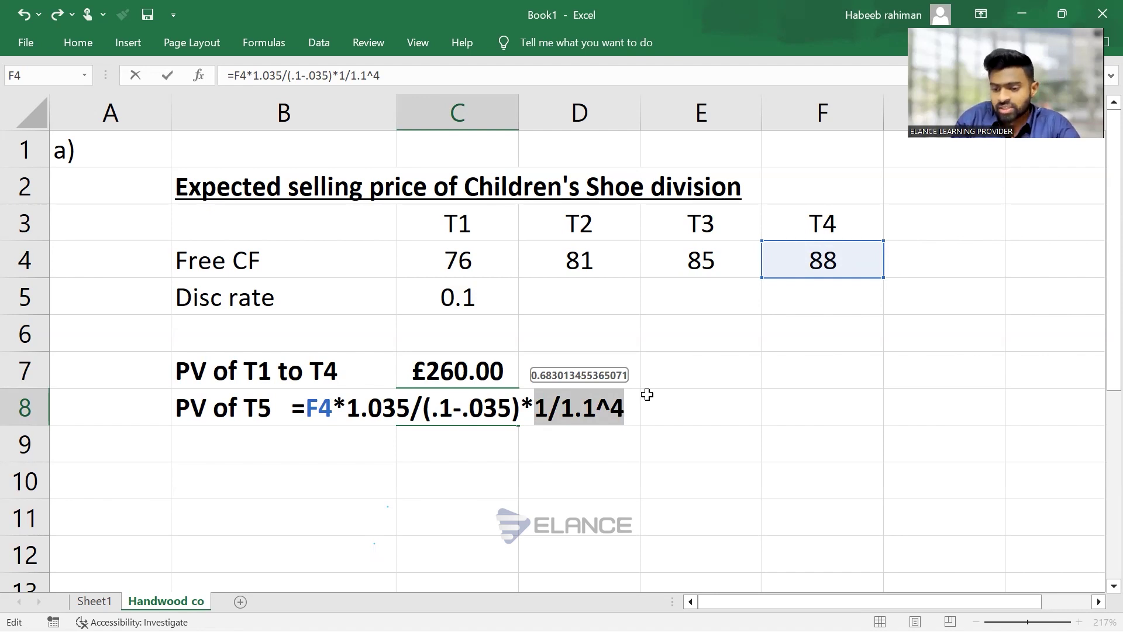
{"action": "key", "text": "Return"}
Total the two present values in cell C9 with =SUM(C7:C8)
{"action": "key", "text": "alt+equal"}
{"action": "key", "text": "Return"}
{"action": "key", "text": "Up"}
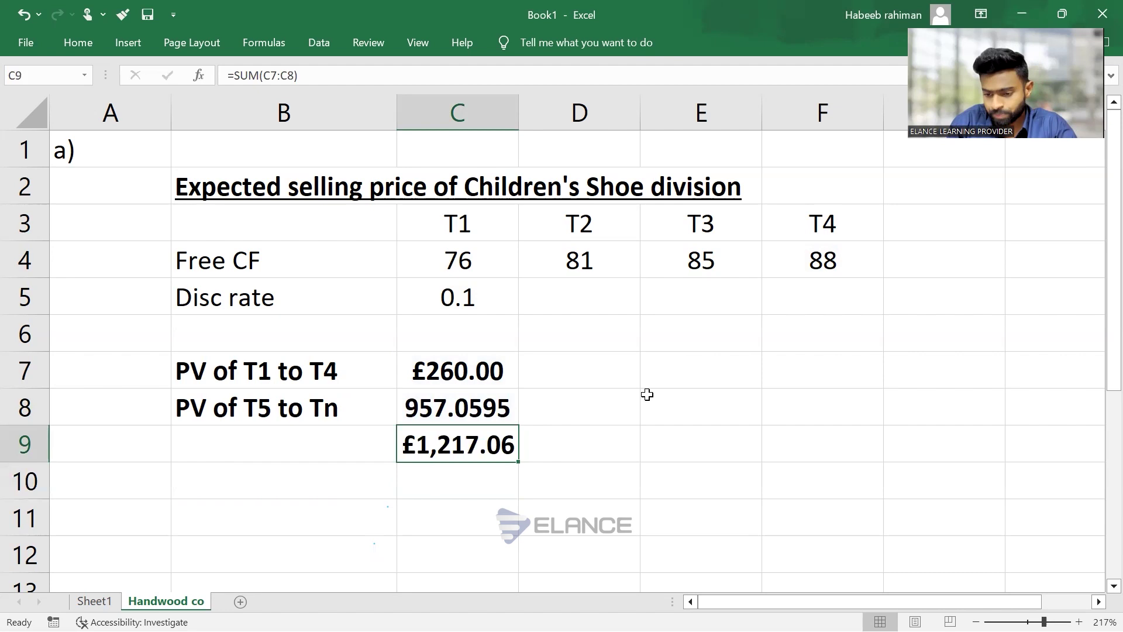
Enter the label "Expected SP" in cell B9 beside the total and make it bold
{"action": "key", "text": "Left"}
{"action": "type", "text": "Ex"}
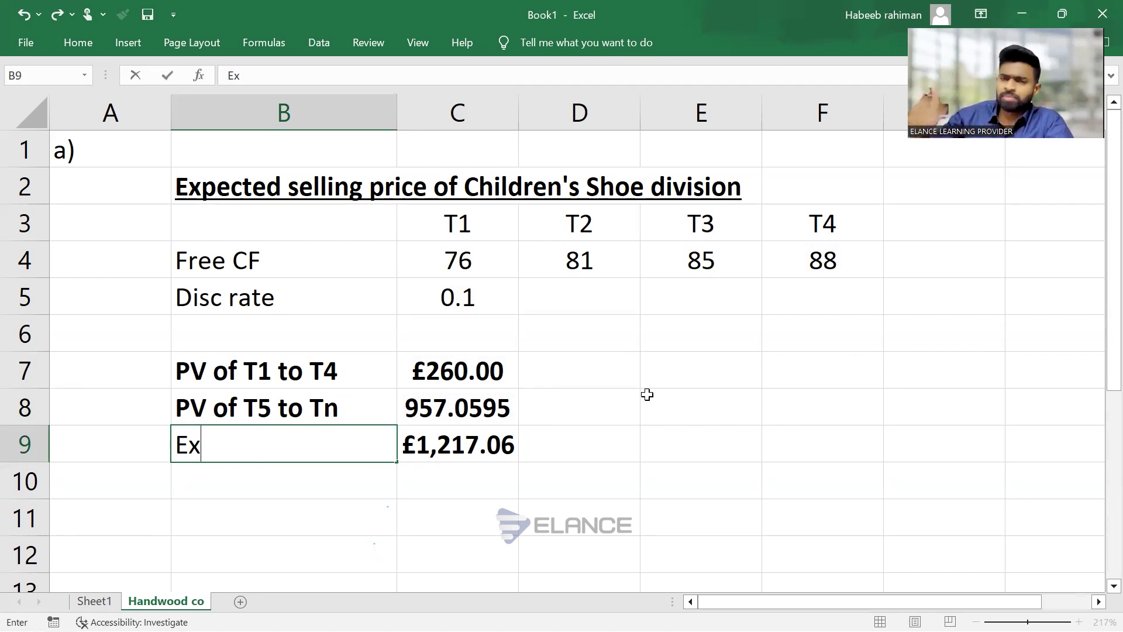
{"action": "type", "text": "pected SP"}
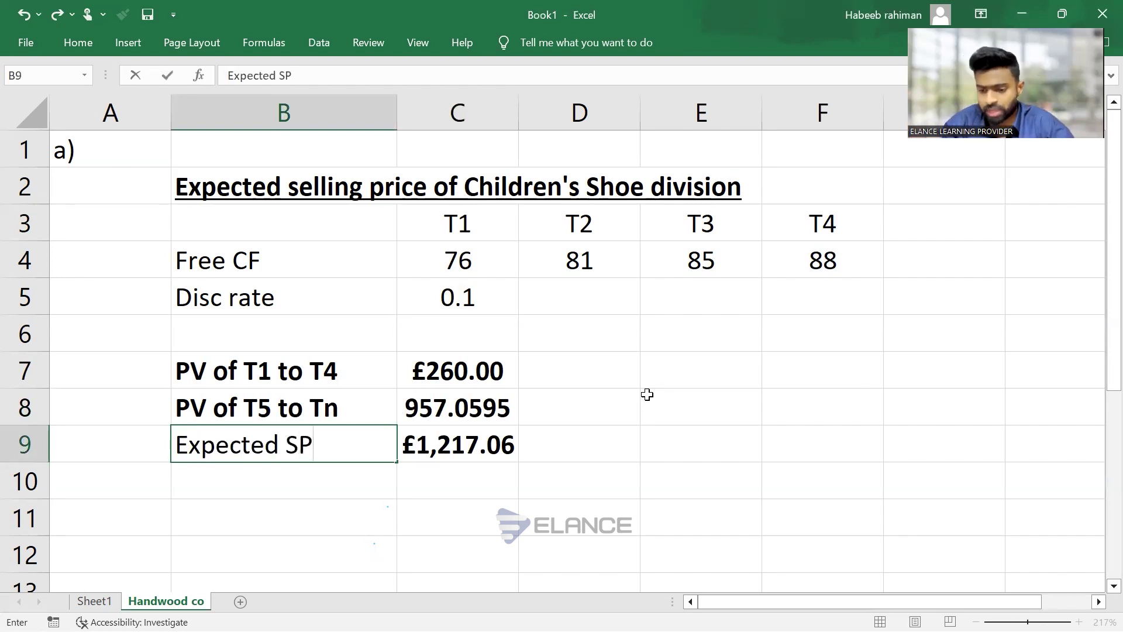
{"action": "key", "text": "Return"}
{"action": "key", "text": "Up"}
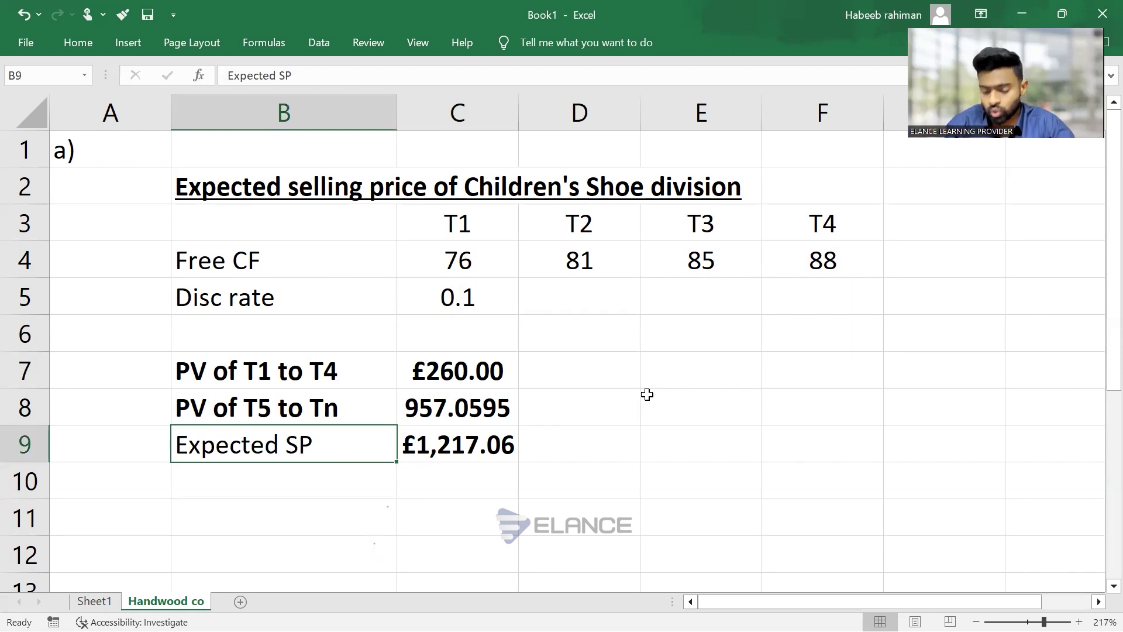
{"action": "key", "text": "ctrl+b"}
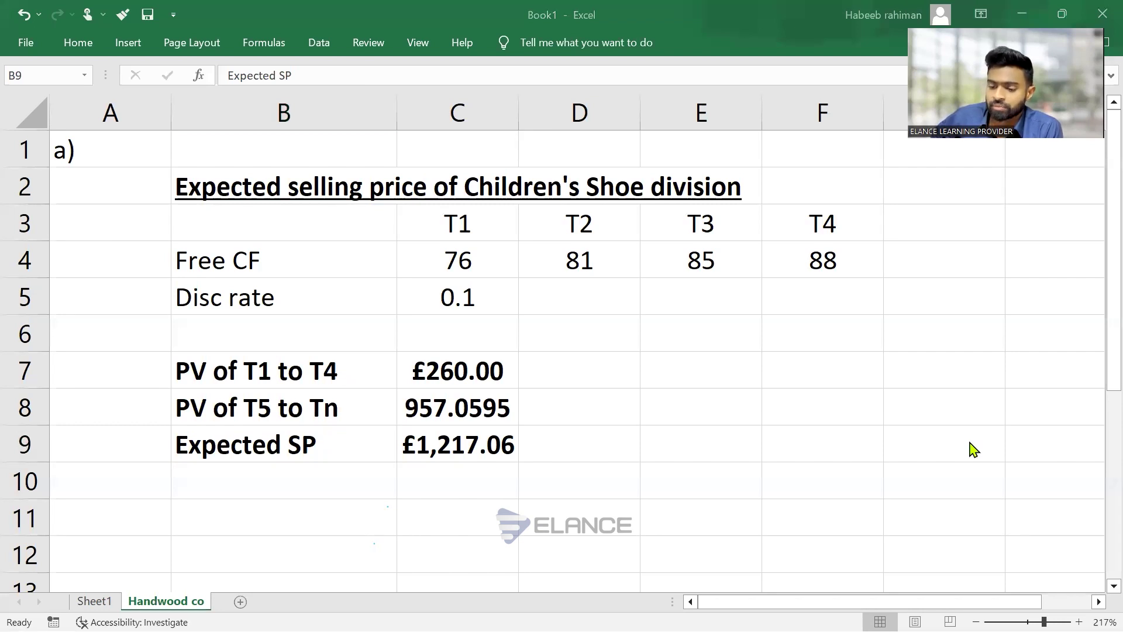
Remove the bold formatting from the two present value rows in cells B7 to C8
{"action": "left_click", "coordinate": [266, 365]}
{"action": "left_click", "coordinate": [264, 369]}
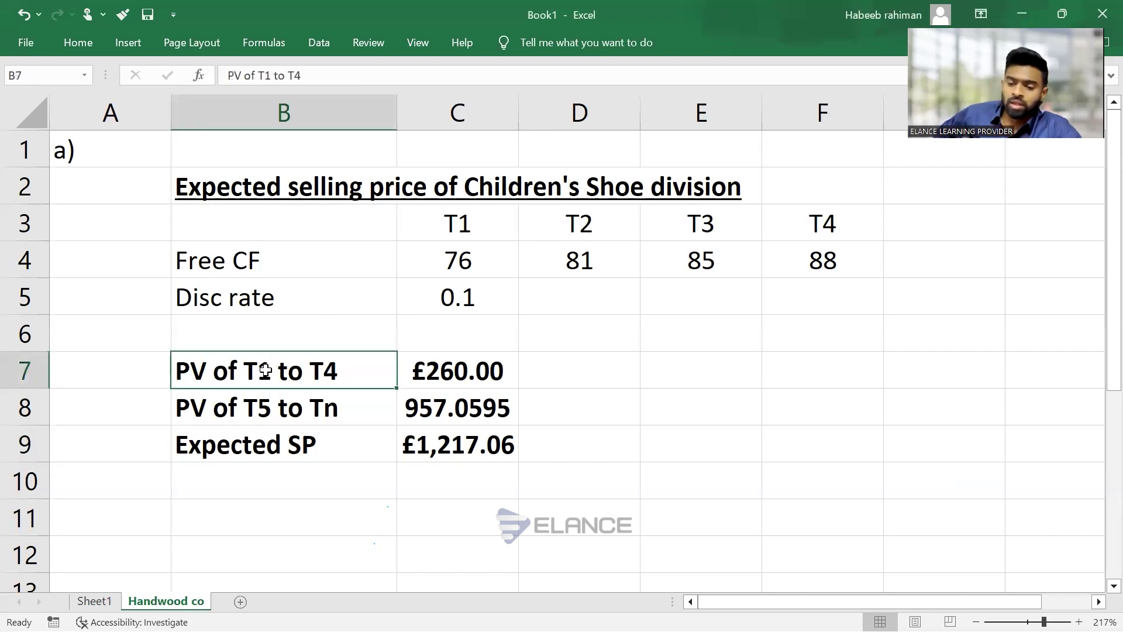
{"action": "key", "text": "shift+Right"}
{"action": "key", "text": "shift+Down"}
{"action": "key", "text": "ctrl+b"}
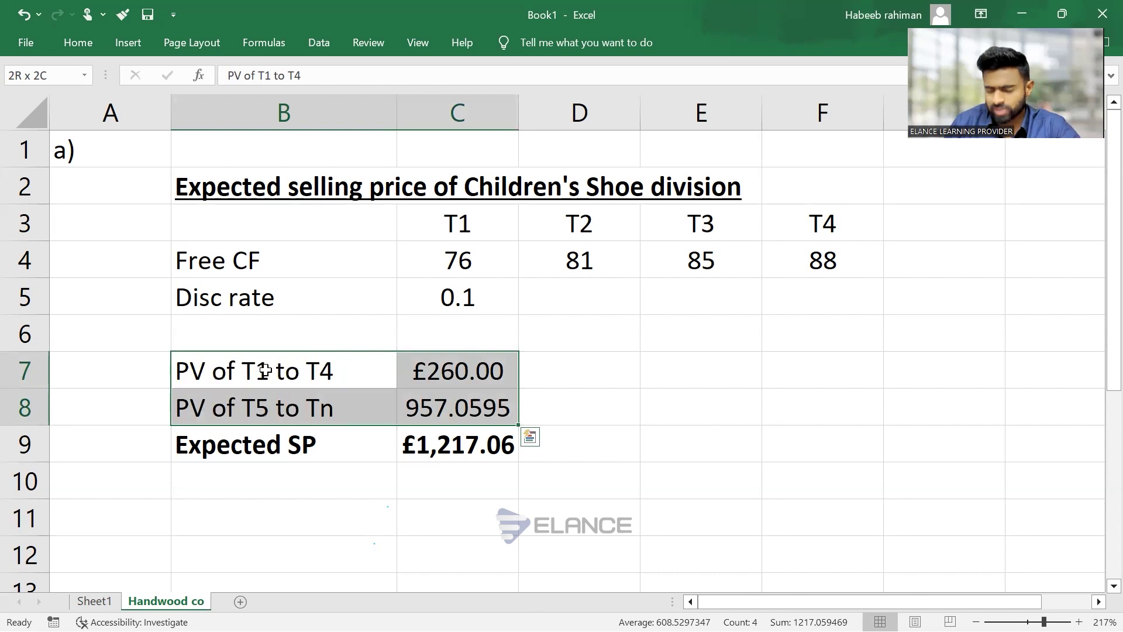
Switch to the question PDF and review the Charborough Co question on page 3, down to Exhibit 2: Sale of coffee shops
{"action": "key", "text": "alt+Tab"}
{"action": "left_click", "coordinate": [268, 376]}
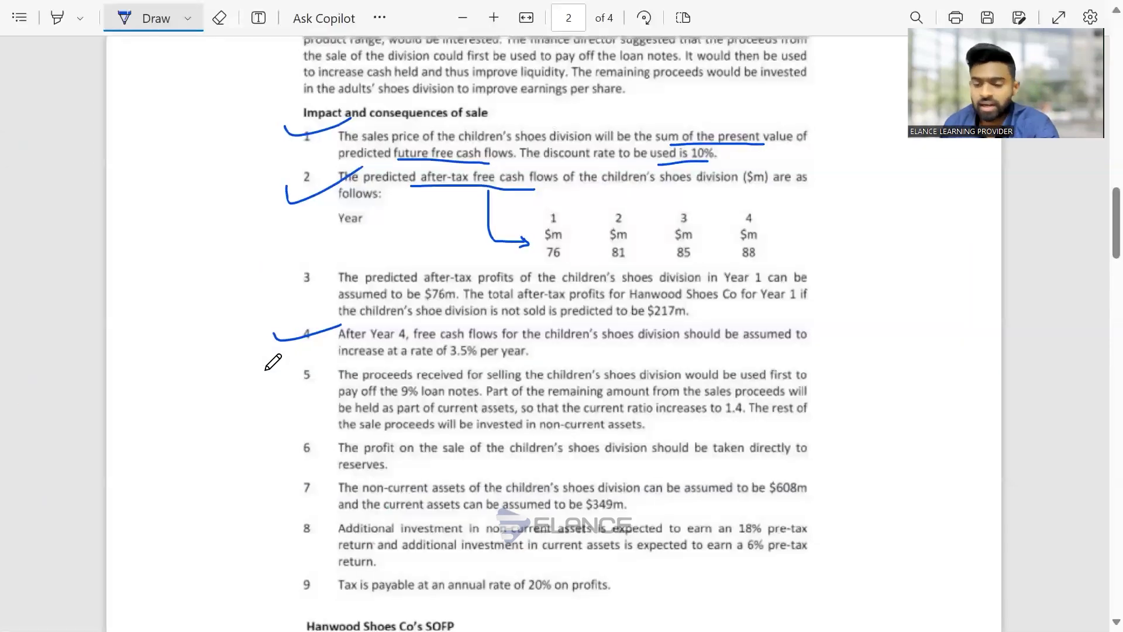
{"action": "scroll", "coordinate": [273, 362], "scroll_direction": "down", "scroll_amount": 15}
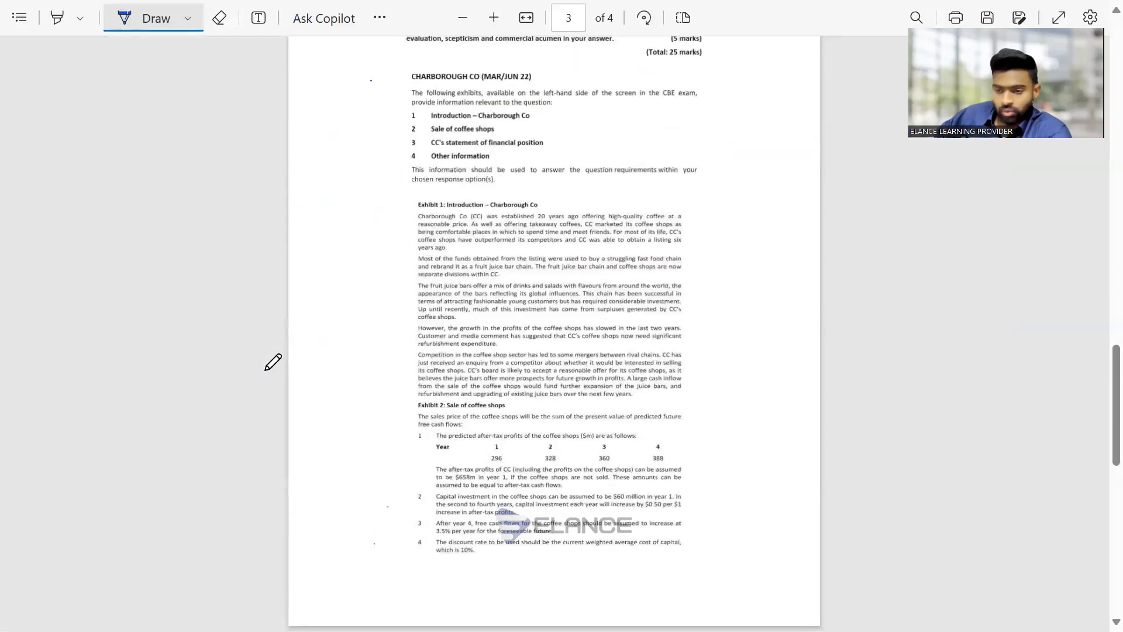
{"action": "scroll", "coordinate": [273, 362], "scroll_direction": "up", "scroll_amount": 2}
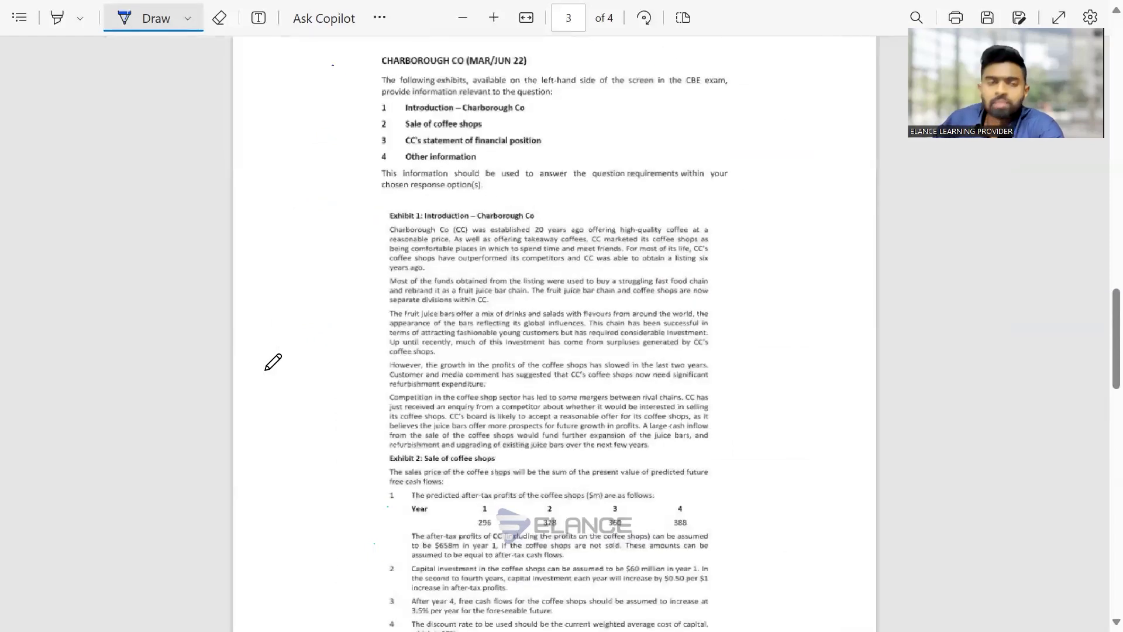
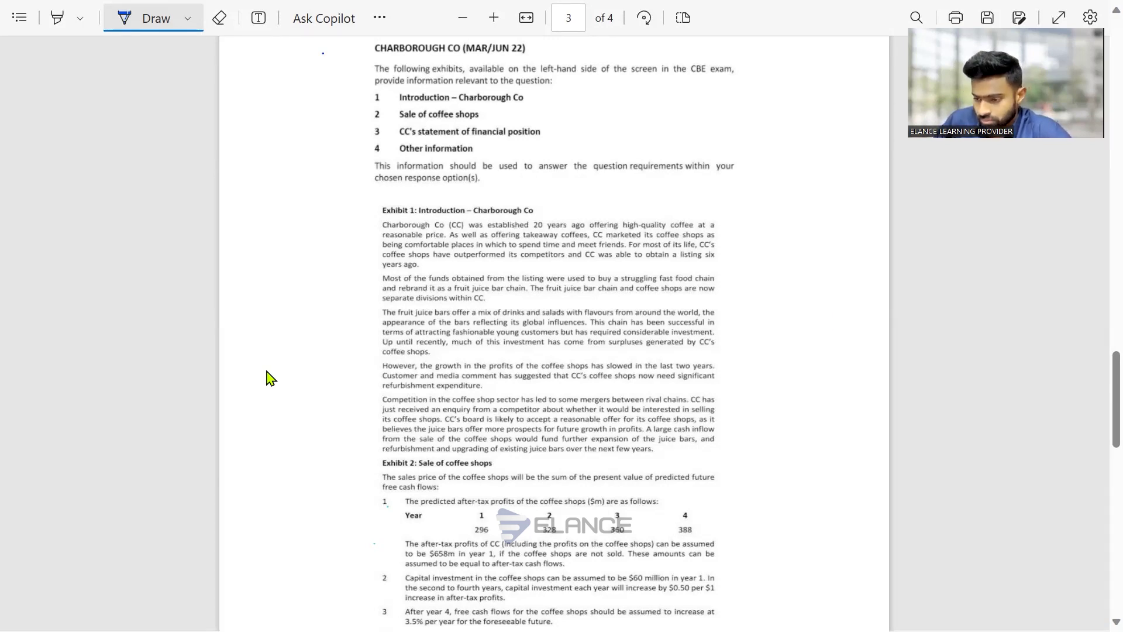
{"action": "scroll", "coordinate": [826, 321], "scroll_direction": "up", "scroll_amount": 2, "text": "ctrl"}
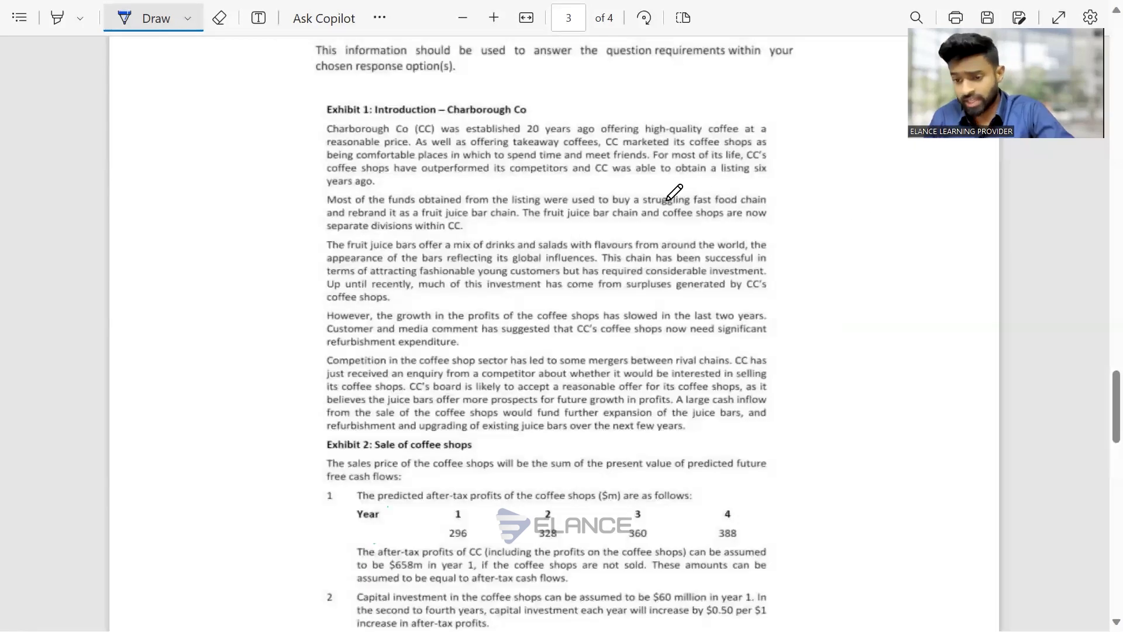
{"action": "scroll", "coordinate": [673, 192], "scroll_direction": "up", "scroll_amount": 2}
{"action": "scroll", "coordinate": [674, 191], "scroll_direction": "up", "scroll_amount": 5}
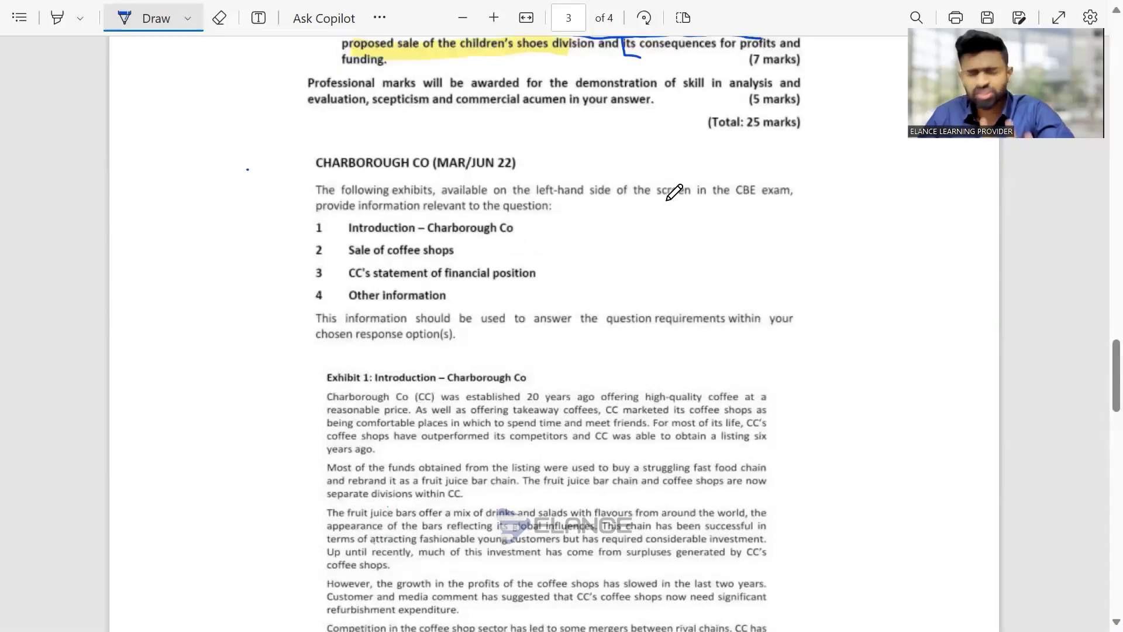
{"action": "scroll", "coordinate": [673, 192], "scroll_direction": "down", "scroll_amount": 6}
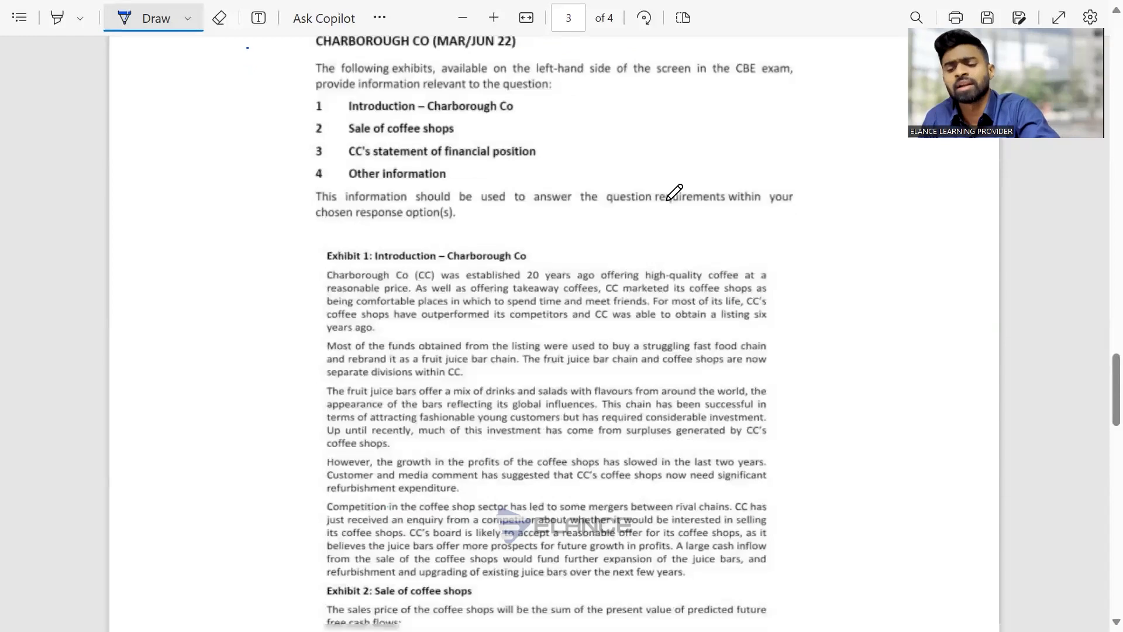
{"action": "scroll", "coordinate": [673, 192], "scroll_direction": "down", "scroll_amount": 3}
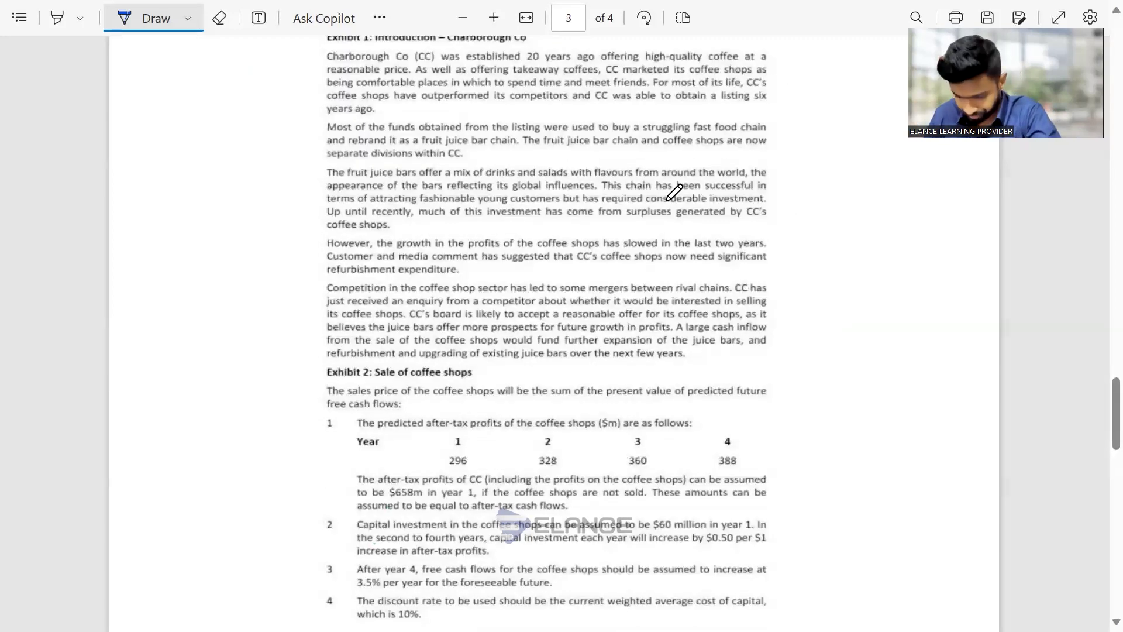
{"action": "key", "text": "ctrl+plus"}
{"action": "scroll", "coordinate": [673, 192], "scroll_direction": "down", "scroll_amount": 1}
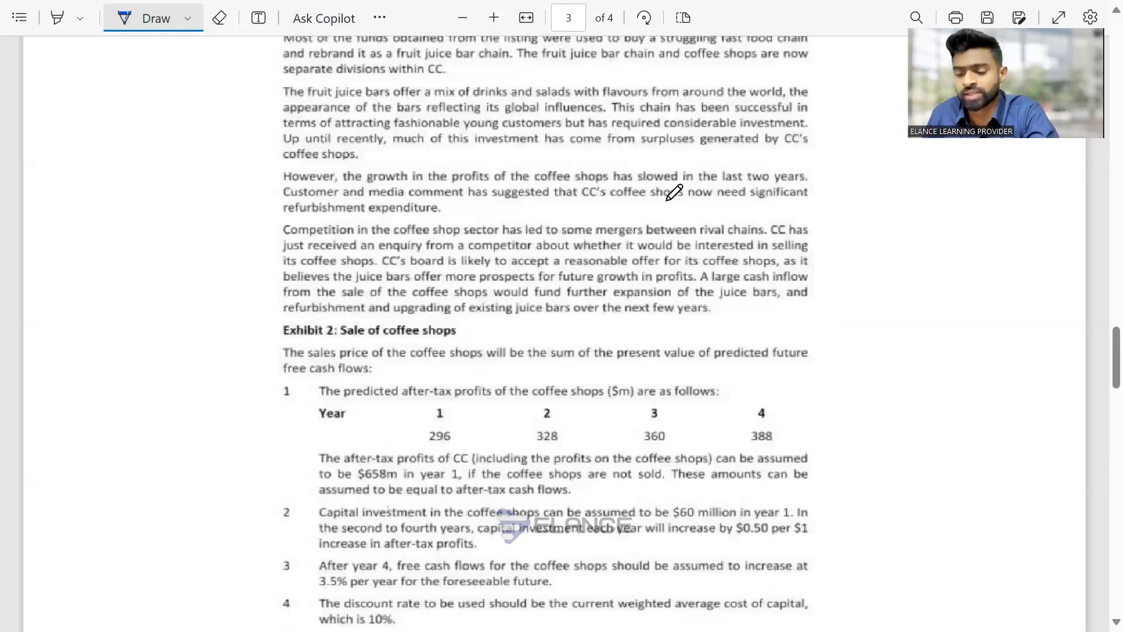
{"action": "key", "text": "ctrl+minus"}
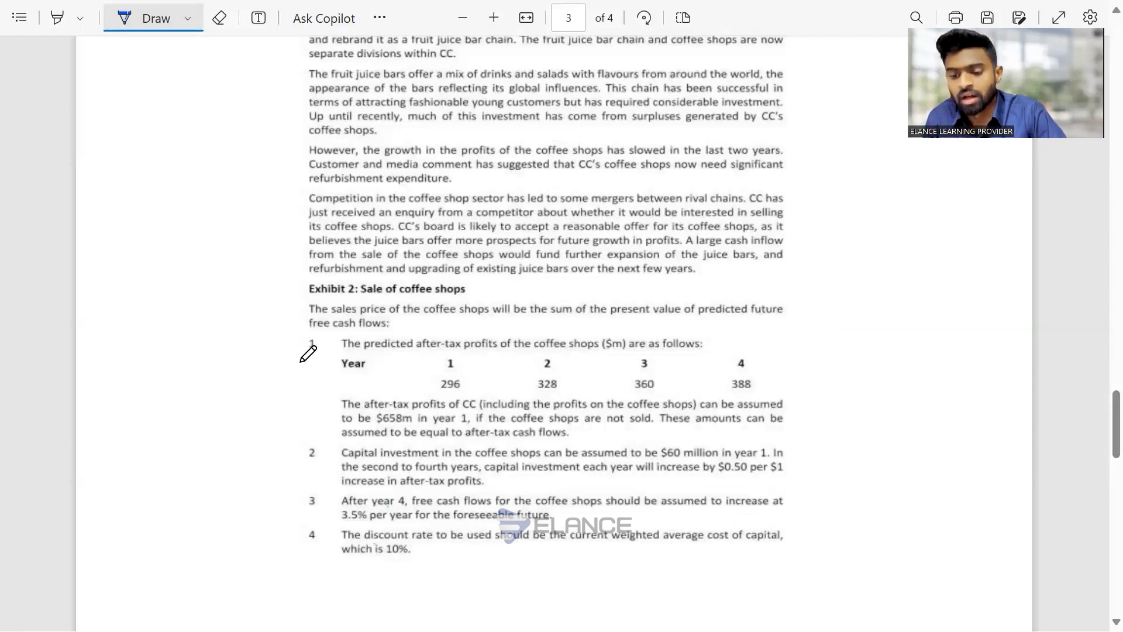
Mark Exhibit 2 in ink: bracket the sales price sentence and item 1, and tick items 2, 3 and 4
{"action": "mouse_move", "coordinate": [317, 305]}
{"action": "left_mouse_down"}
{"action": "mouse_move", "coordinate": [283, 351]}
{"action": "mouse_move", "coordinate": [288, 381]}
{"action": "mouse_move", "coordinate": [298, 382]}
{"action": "left_mouse_up"}
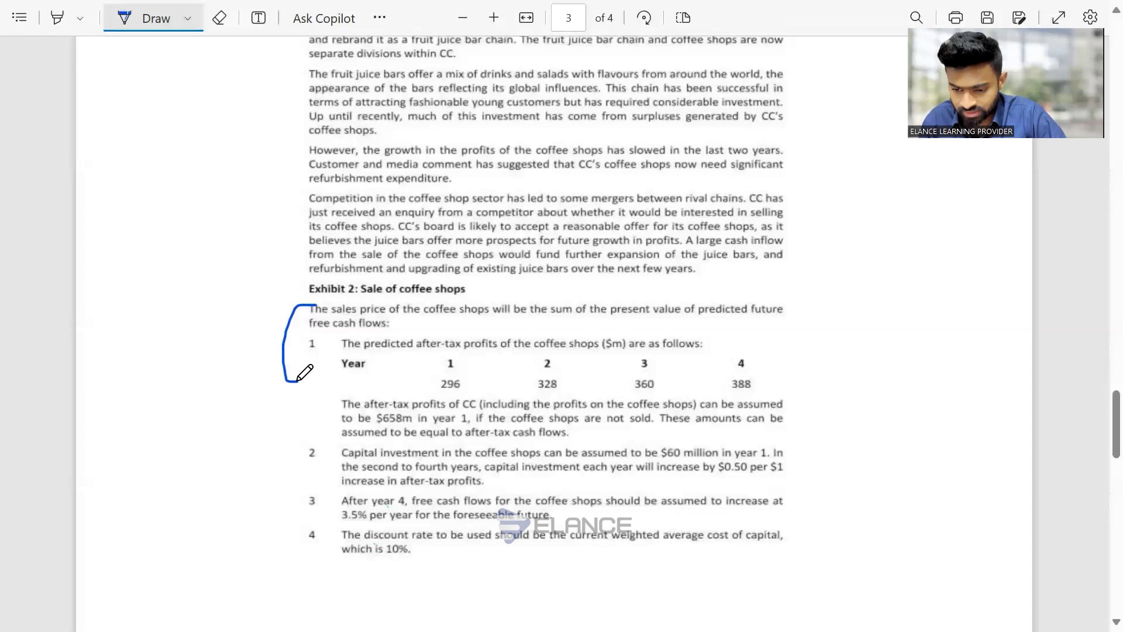
{"action": "mouse_move", "coordinate": [291, 512]}
{"action": "left_mouse_down"}
{"action": "mouse_move", "coordinate": [331, 494]}
{"action": "mouse_move", "coordinate": [326, 452]}
{"action": "left_mouse_up"}
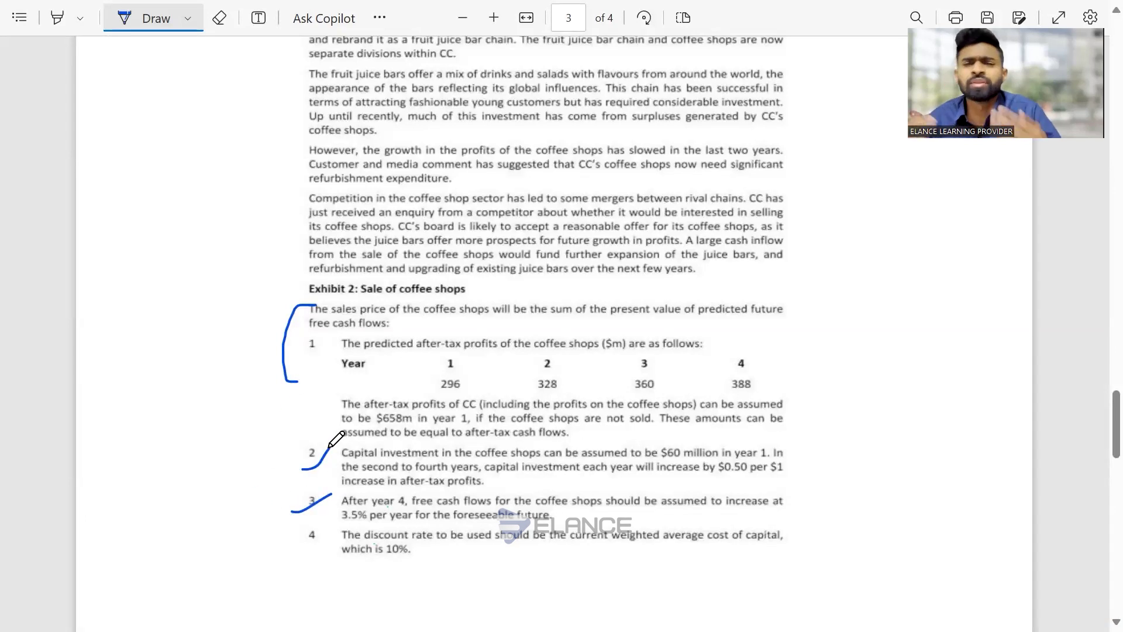
{"action": "scroll", "coordinate": [336, 438], "scroll_direction": "down", "scroll_amount": 1}
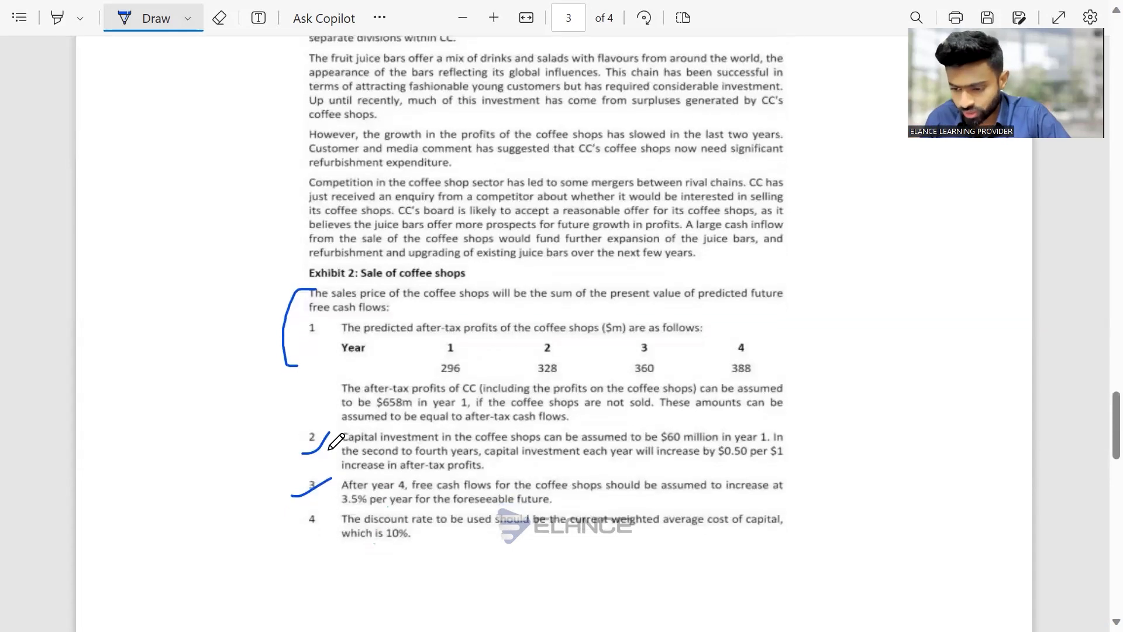
{"action": "left_click_drag", "start_coordinate": [301, 518], "coordinate": [332, 496]}
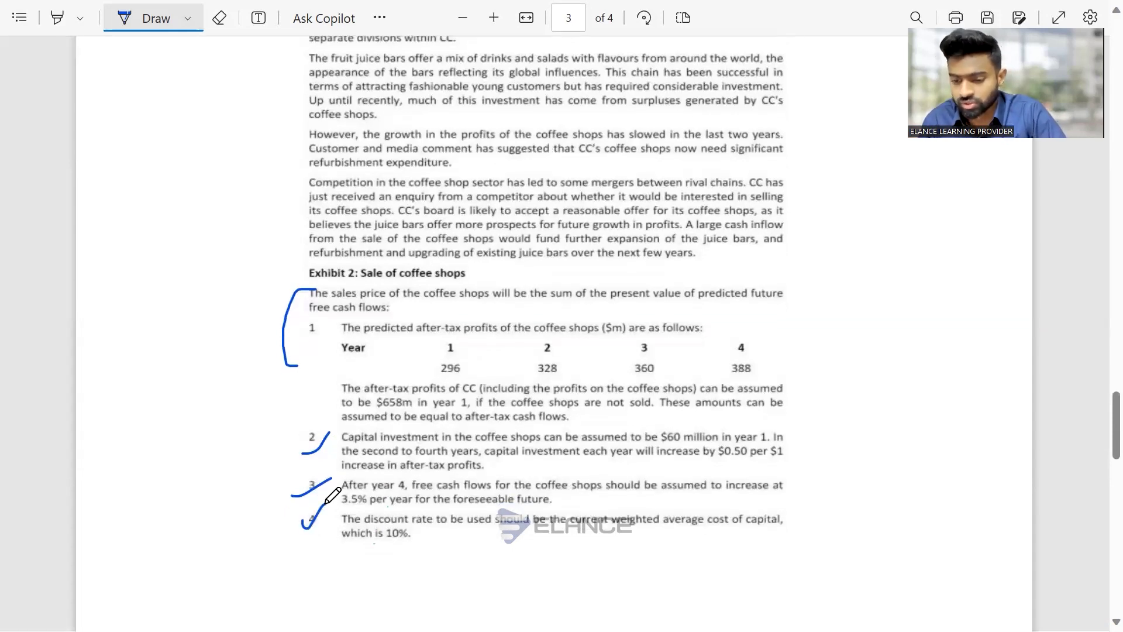
In Excel, copy the selling price heading from B2 into cell C3 of a new sheet and widen column C
{"action": "key", "text": "alt+Tab"}
{"action": "key", "text": "alt+Tab"}
{"action": "key", "text": "alt+Tab"}
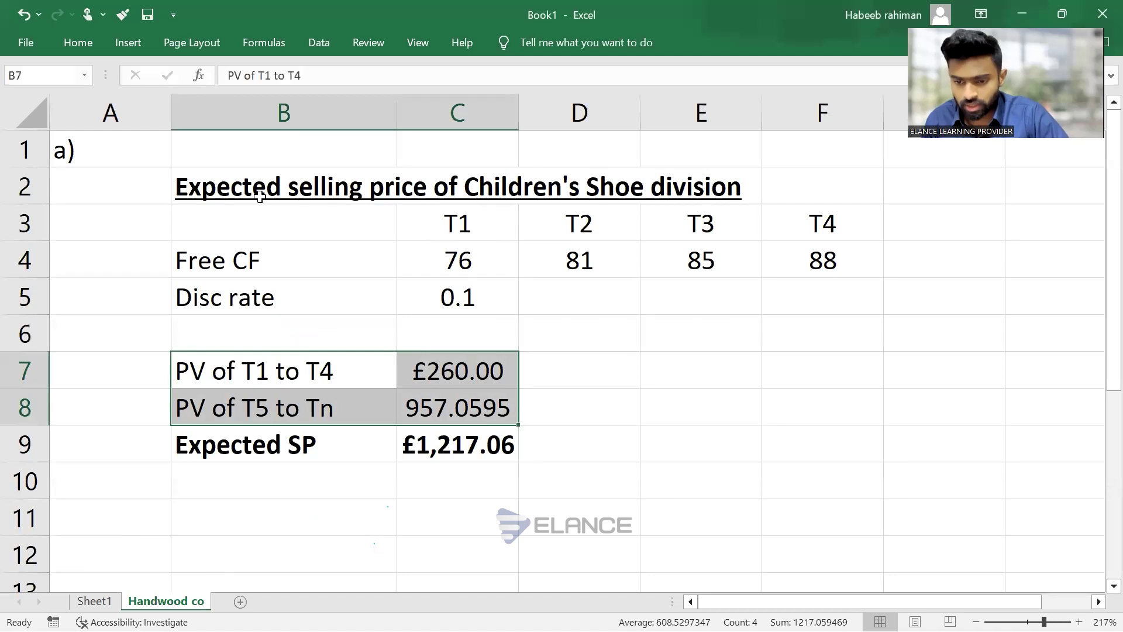
{"action": "left_click", "coordinate": [273, 182]}
{"action": "key", "text": "ctrl+c"}
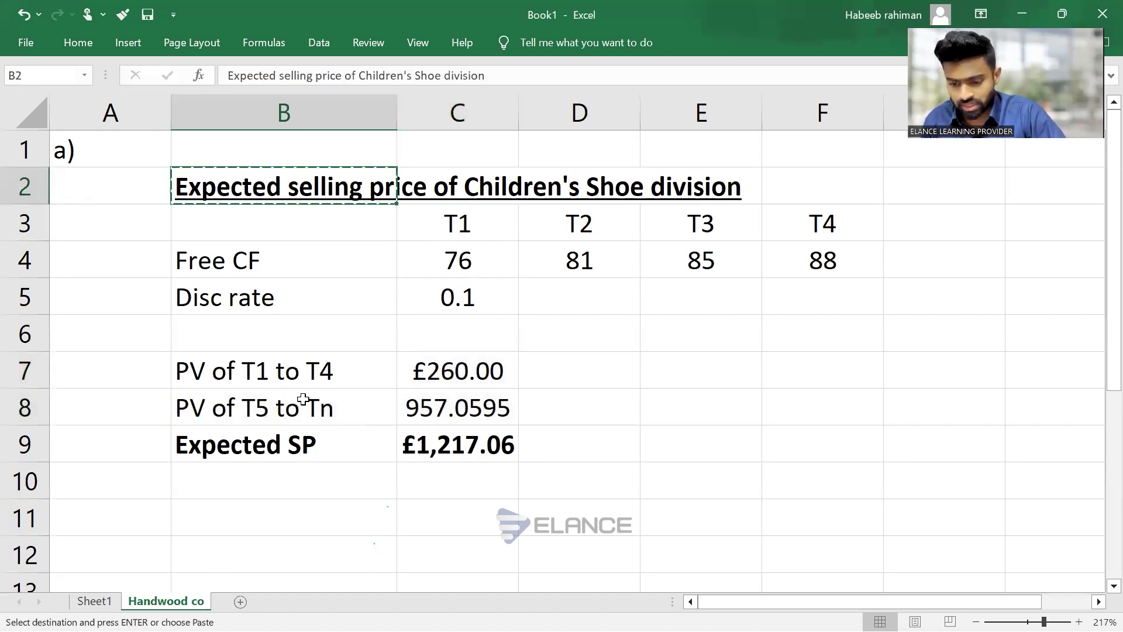
{"action": "left_click", "coordinate": [240, 601]}
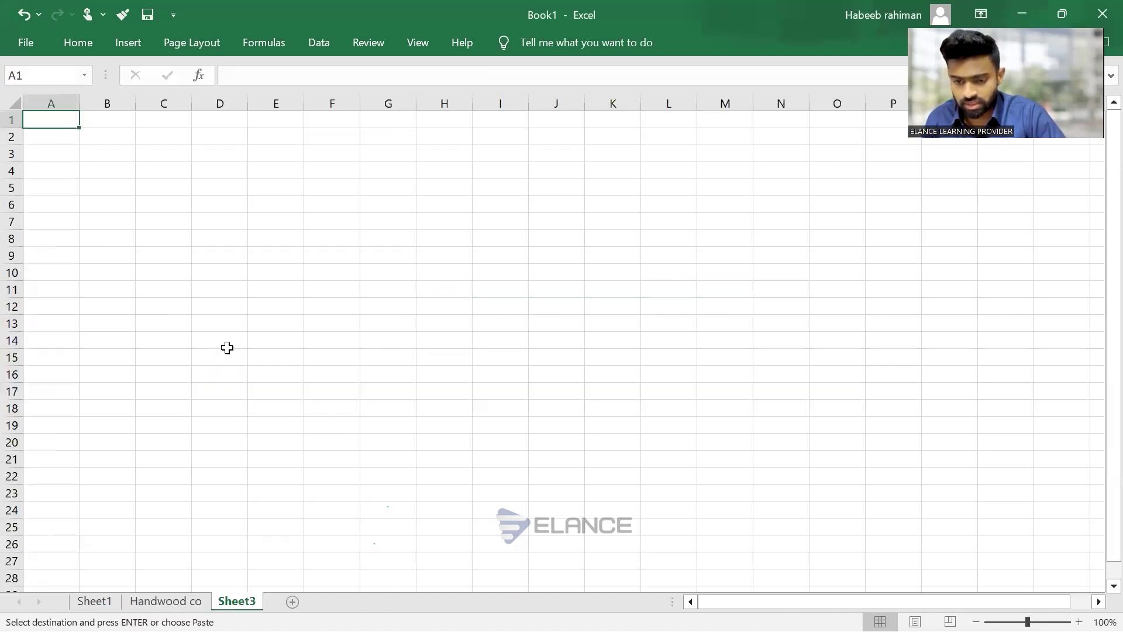
{"action": "left_click", "coordinate": [150, 147]}
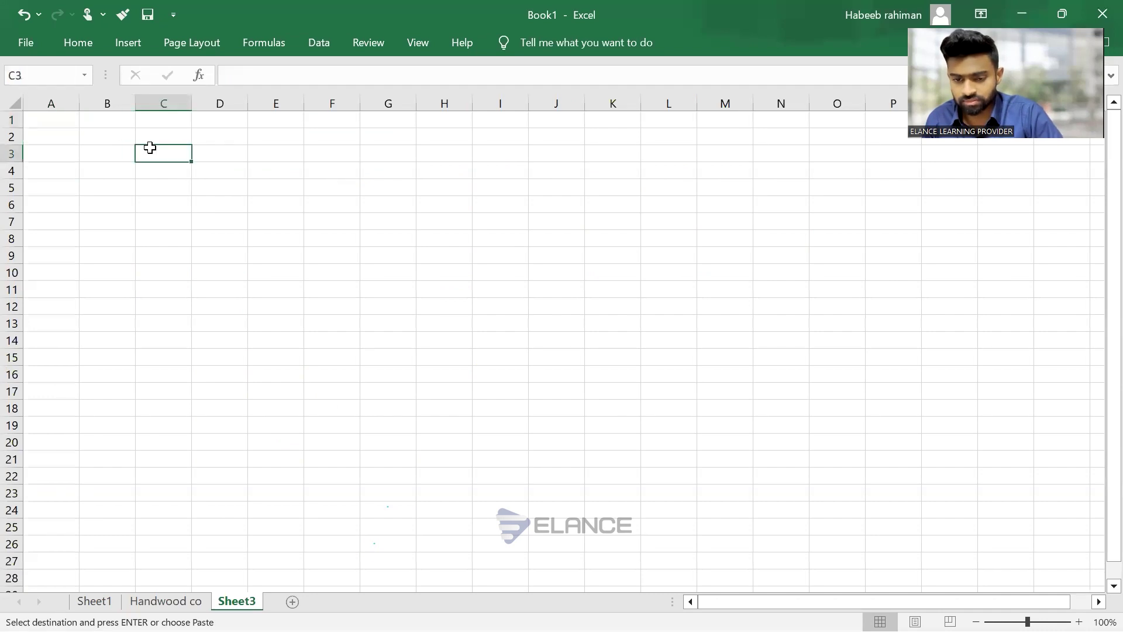
{"action": "key", "text": "ctrl+v"}
{"action": "left_click_drag", "start_coordinate": [192, 102], "coordinate": [311, 101]}
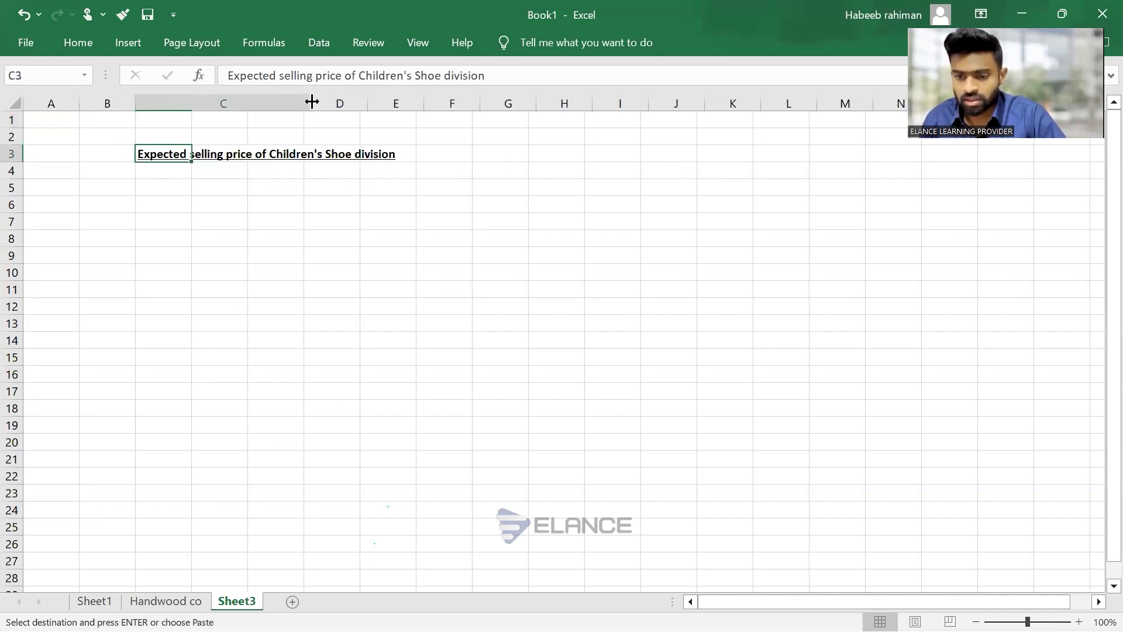
Enter the part label "a)" in cell A1 of the new sheet
{"action": "left_click", "coordinate": [50, 121]}
{"action": "type", "text": "a)"}
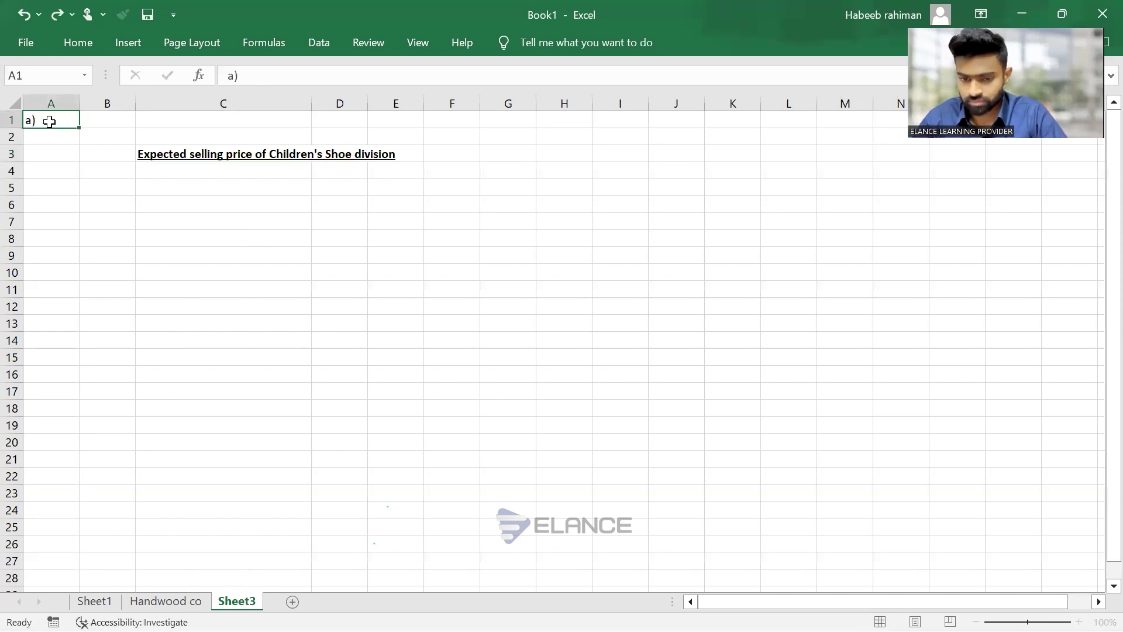
{"action": "key", "text": "Return"}
{"action": "scroll", "coordinate": [49, 122], "scroll_direction": "up", "scroll_amount": 2, "text": "ctrl"}
{"action": "scroll", "coordinate": [50, 122], "scroll_direction": "up", "scroll_amount": 1, "text": "ctrl"}
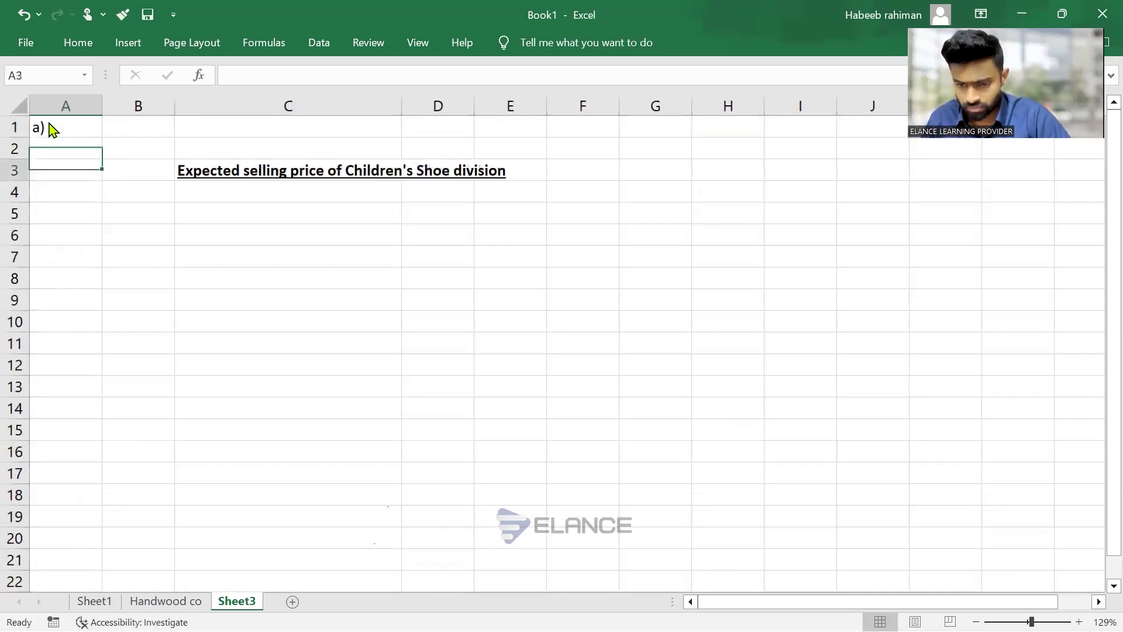
Check the years in the PDF's Exhibit 2 and enter the headers T1, T2, T3 and T4 in cells D4 to G4
{"action": "key", "text": "Down"}
{"action": "key", "text": "Right"}
{"action": "key", "text": "Right"}
{"action": "key", "text": "Down"}
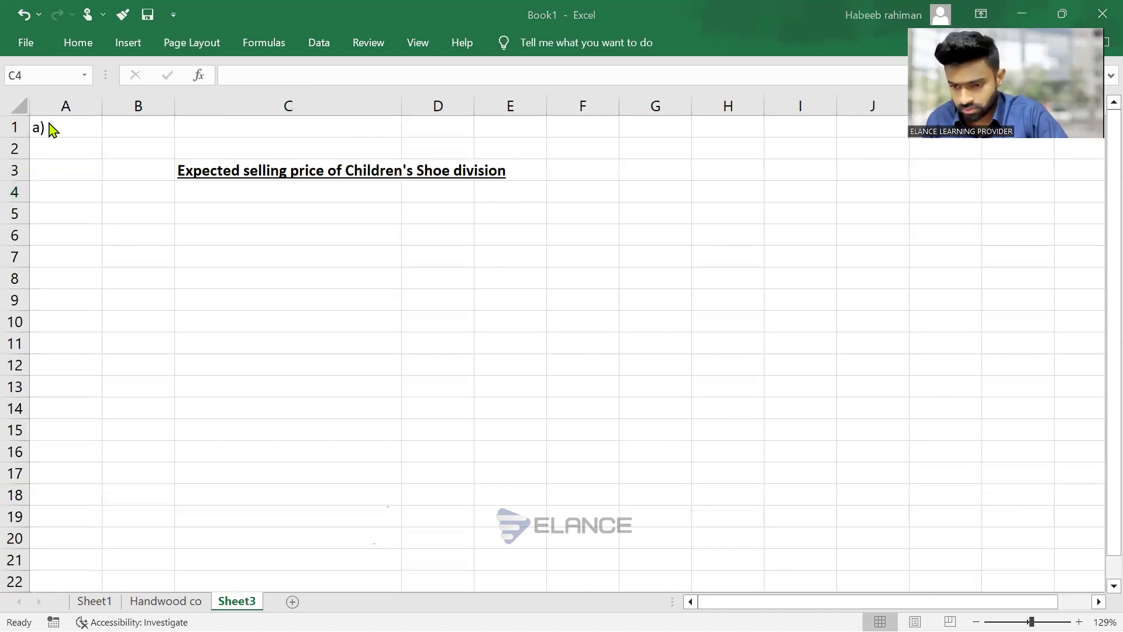
{"action": "key", "text": "alt+Tab"}
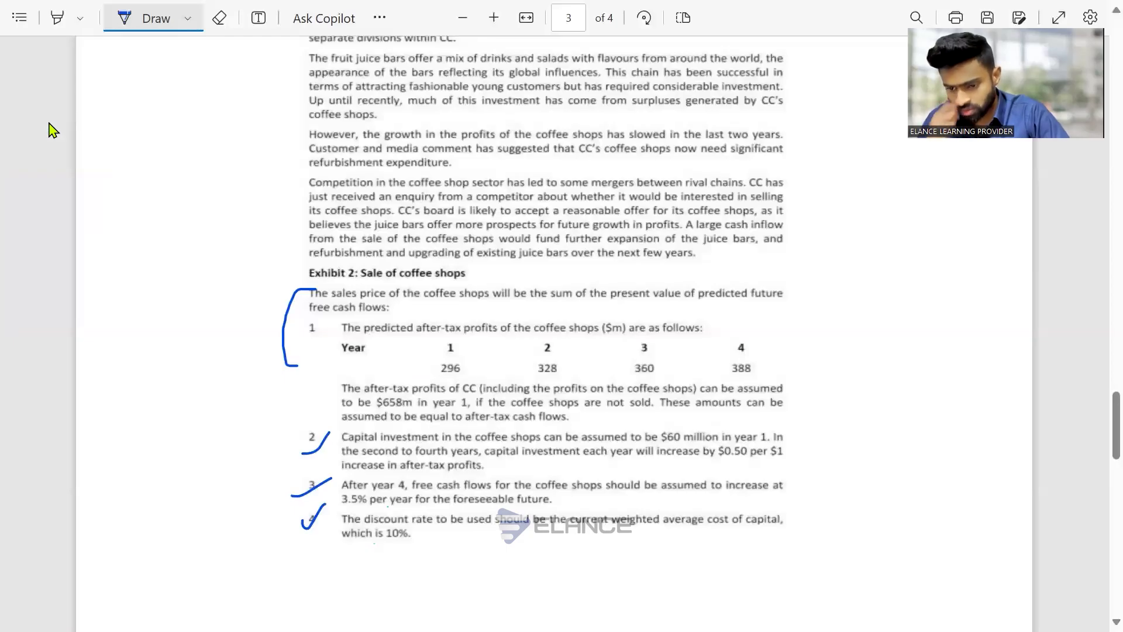
{"action": "key", "text": "alt+Tab"}
{"action": "key", "text": "alt+Tab"}
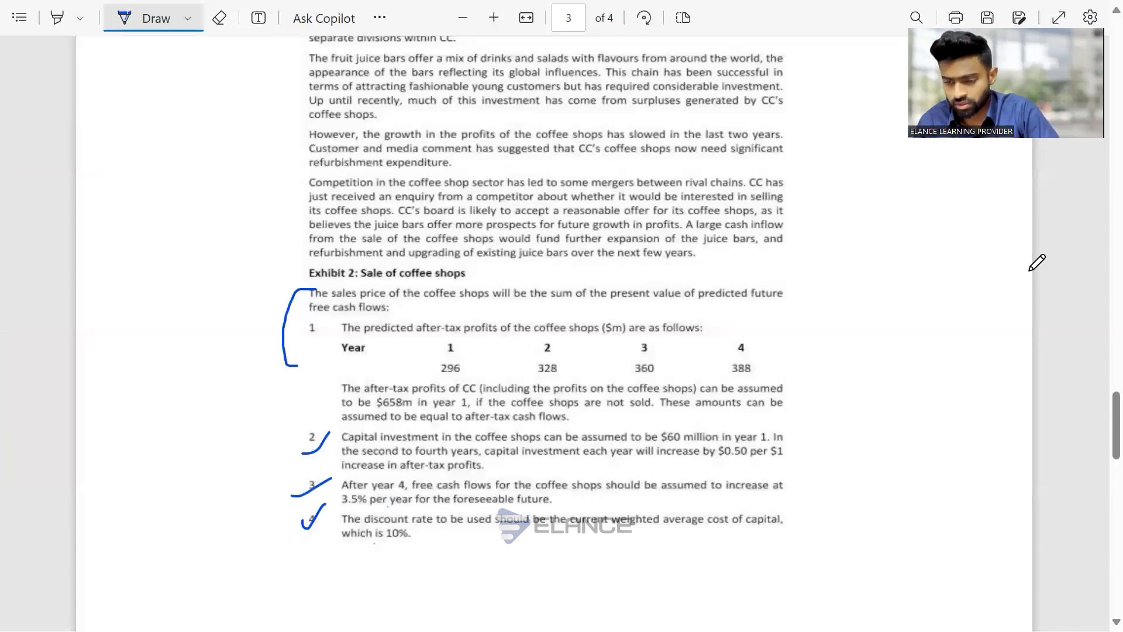
{"action": "key", "text": "alt+Tab"}
{"action": "key", "text": "Right"}
{"action": "key", "text": "Up"}
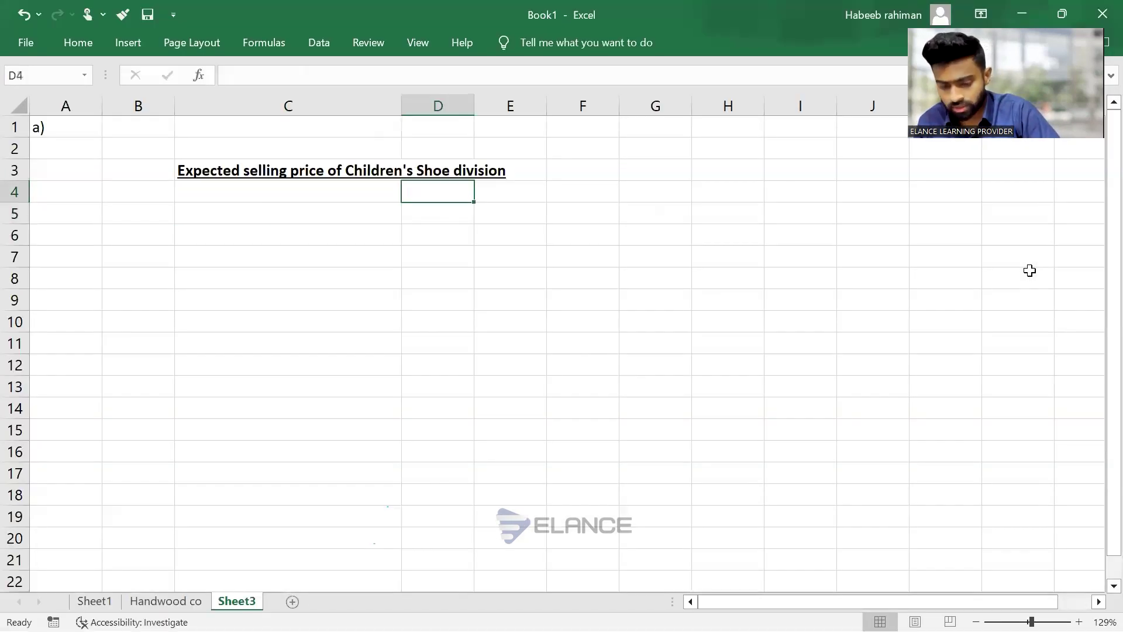
{"action": "type", "text": "T1"}
{"action": "key", "text": "Tab"}
{"action": "type", "text": "T2"}
{"action": "key", "text": "Tab"}
{"action": "type", "text": "T3"}
{"action": "key", "text": "Tab"}
{"action": "type", "text": "T3"}
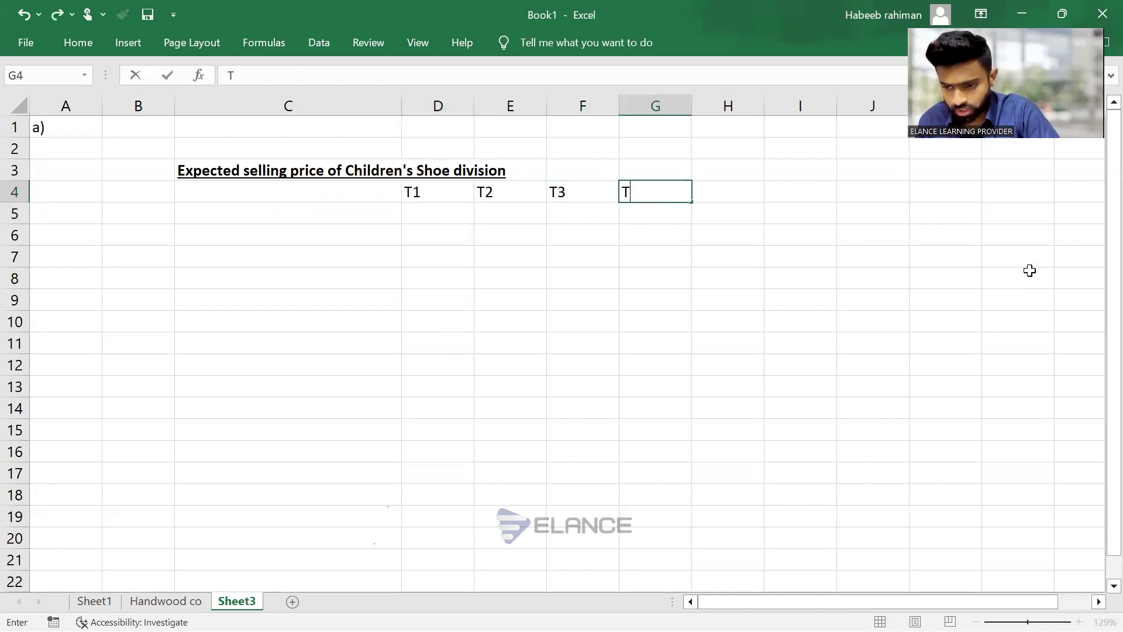
{"action": "key", "text": "BackSpace"}
{"action": "type", "text": "4"}
Center-align the cells of the range D4:G12, including the T1 to T4 headers
{"action": "key", "text": "Left"}
{"action": "key", "text": "Left"}
{"action": "key", "text": "Left"}
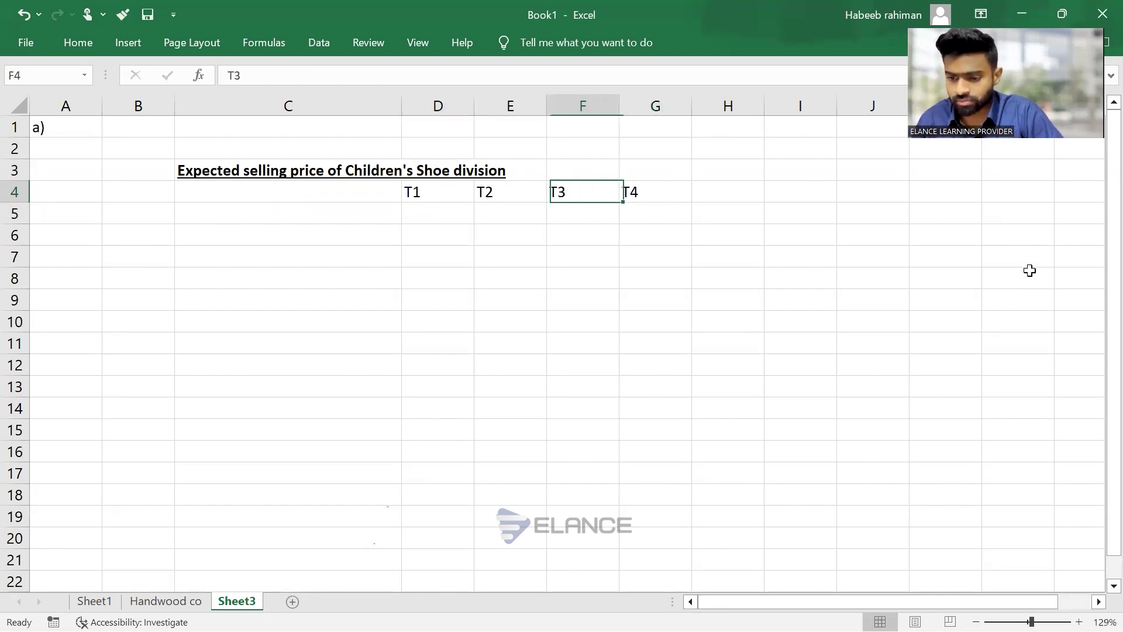
{"action": "key", "text": "shift+Right"}
{"action": "key", "text": "shift+Right"}
{"action": "key", "text": "shift+Down"}
{"action": "key", "text": "shift+Right"}
{"action": "key", "text": "shift+Down"}
{"action": "key", "text": "shift+Down"}
{"action": "key", "text": "shift+Down"}
{"action": "key", "text": "shift+Down"}
{"action": "key", "text": "shift+Down"}
{"action": "key", "text": "shift+Down"}
{"action": "key", "text": "shift+Down"}
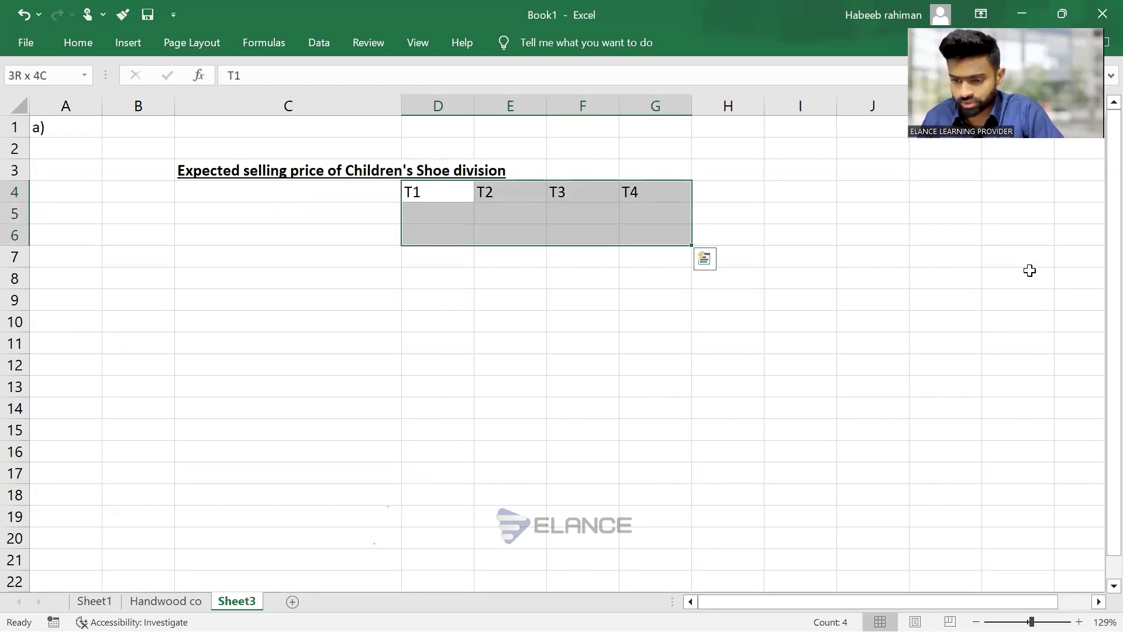
{"action": "key", "text": "alt+h"}
{"action": "key", "text": "a"}
{"action": "key", "text": "c"}
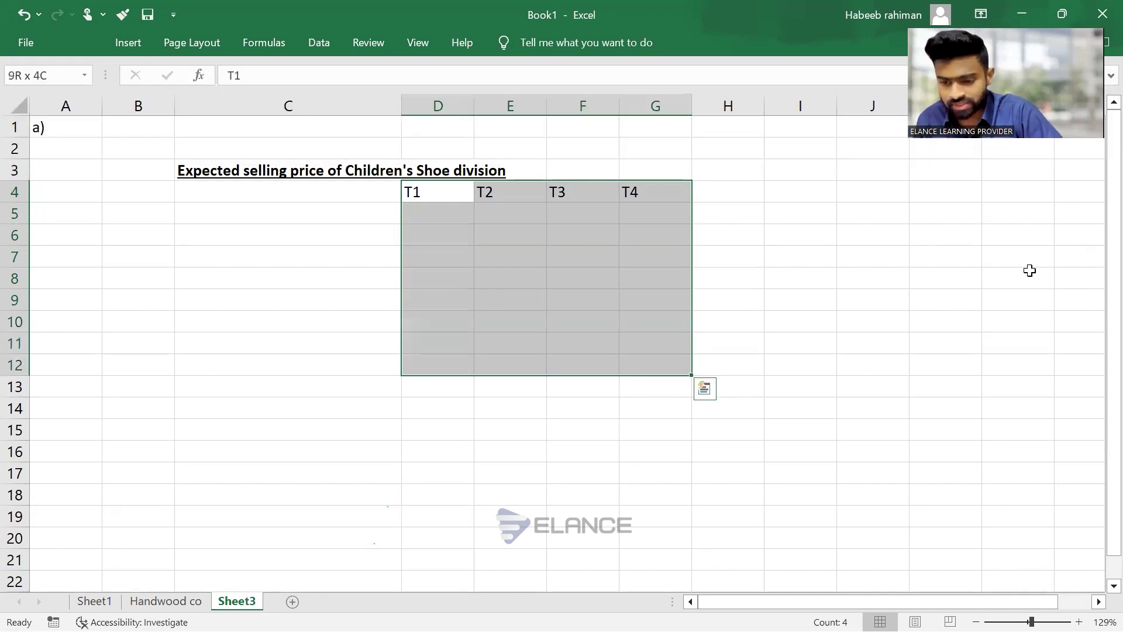
Enter the row label "Free CF" in cell C5
{"action": "key", "text": "Left"}
{"action": "key", "text": "Down"}
{"action": "type", "text": "FR"}
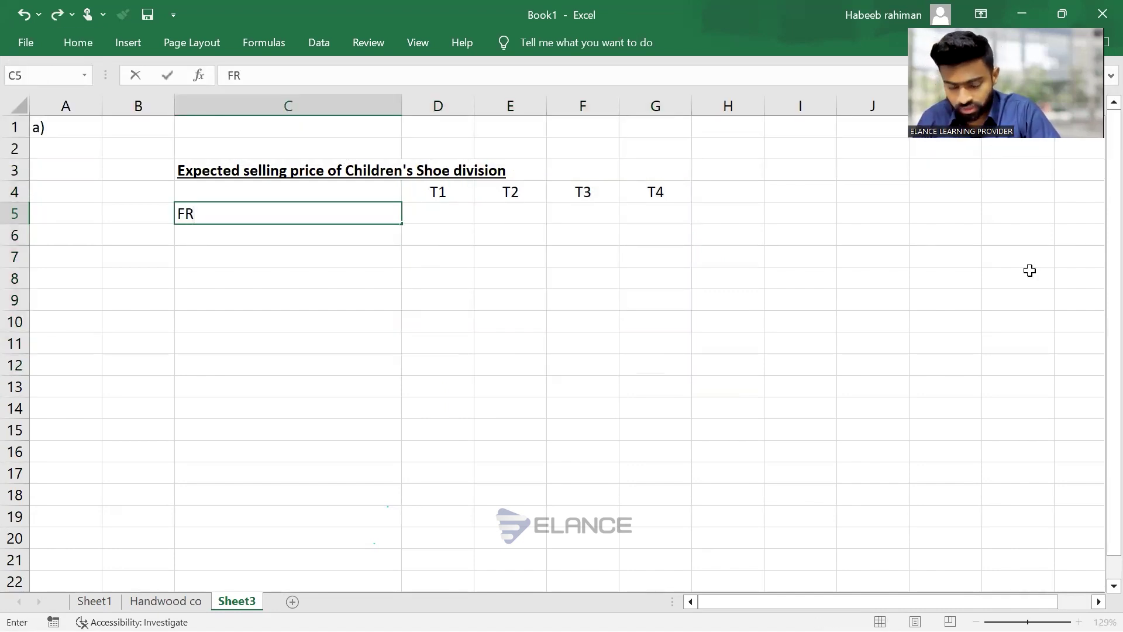
{"action": "key", "text": "BackSpace"}
{"action": "type", "text": "ree CF"}
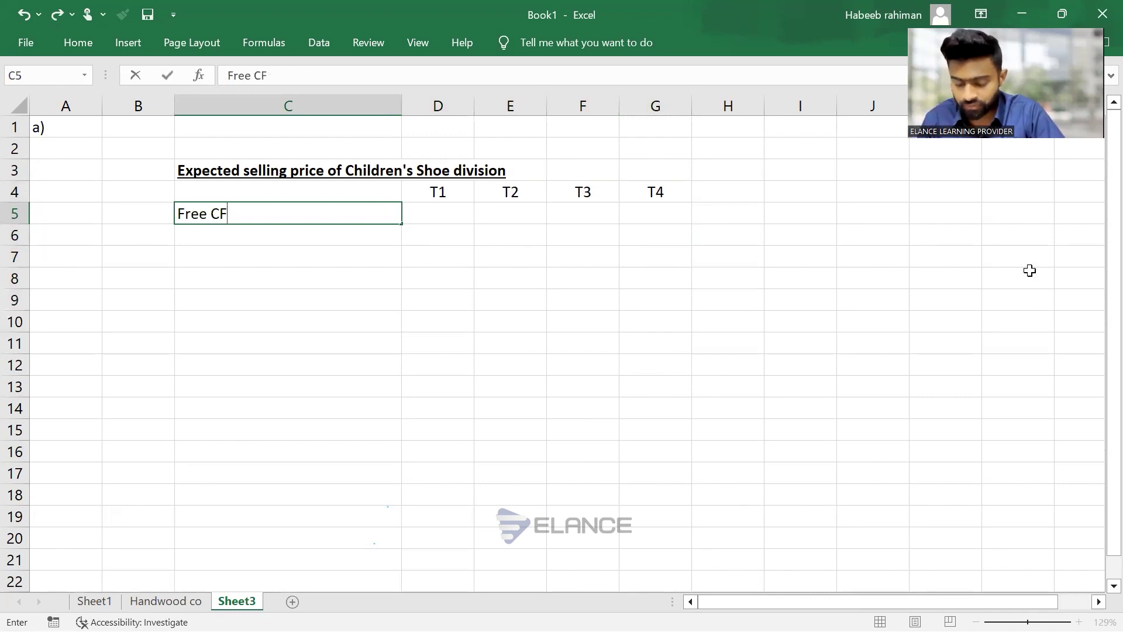
{"action": "key", "text": "Tab"}
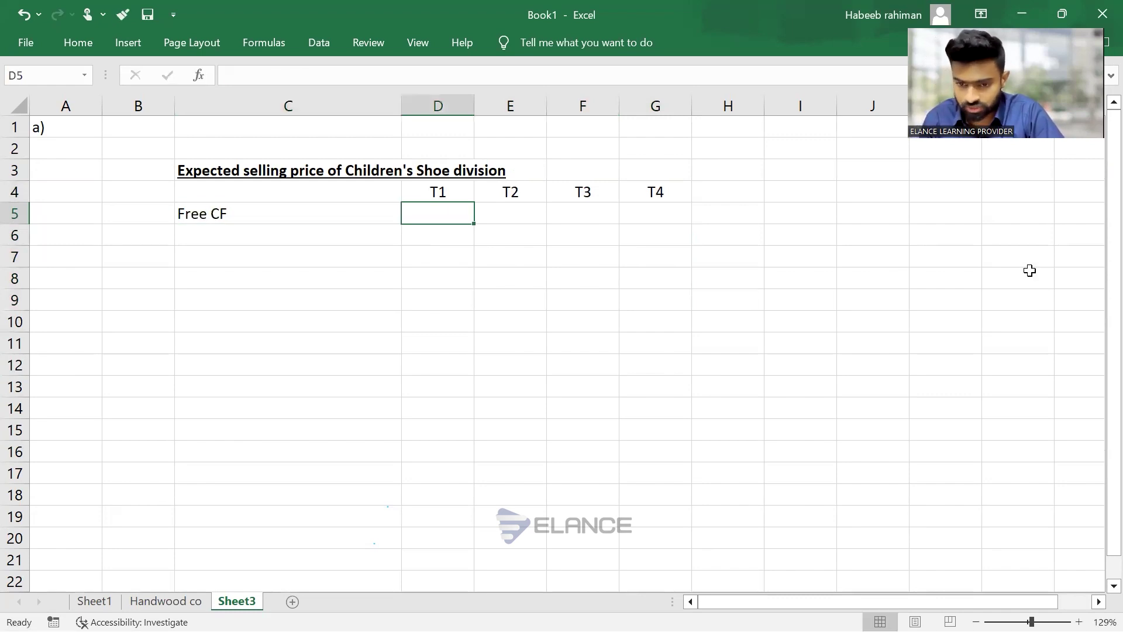
Copy the year 1 and year 2 after-tax profits from the PDF into the Free CF row: 296 in D5 and 328 in E5
{"action": "key", "text": "alt+Tab"}
{"action": "key", "text": "alt+Tab"}
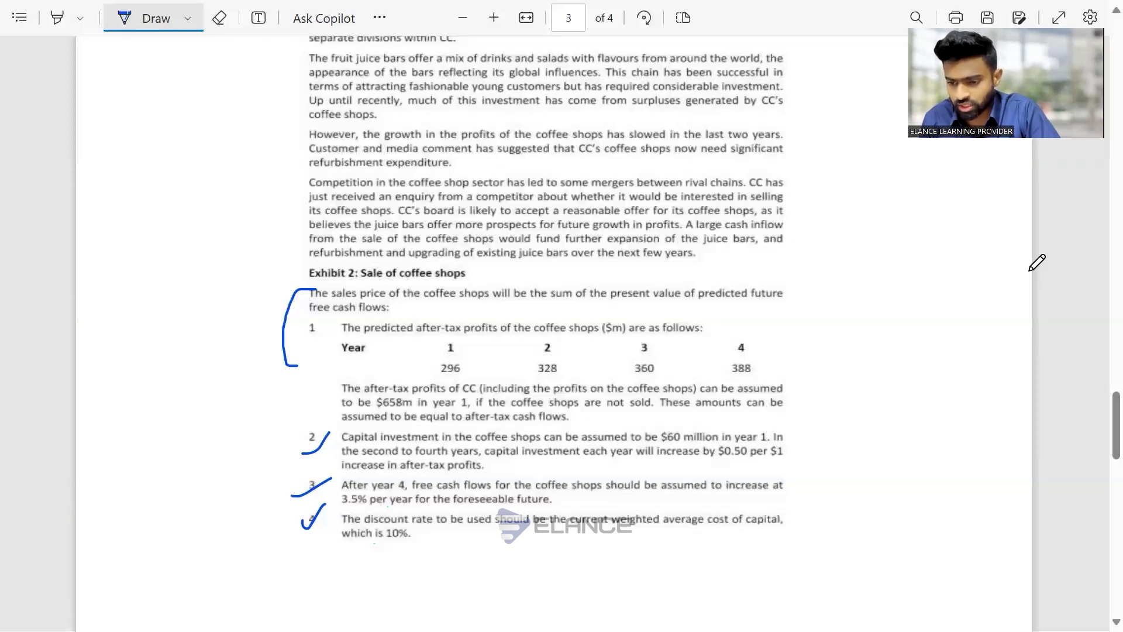
{"action": "key", "text": "alt+Tab"}
{"action": "type", "text": "29"}
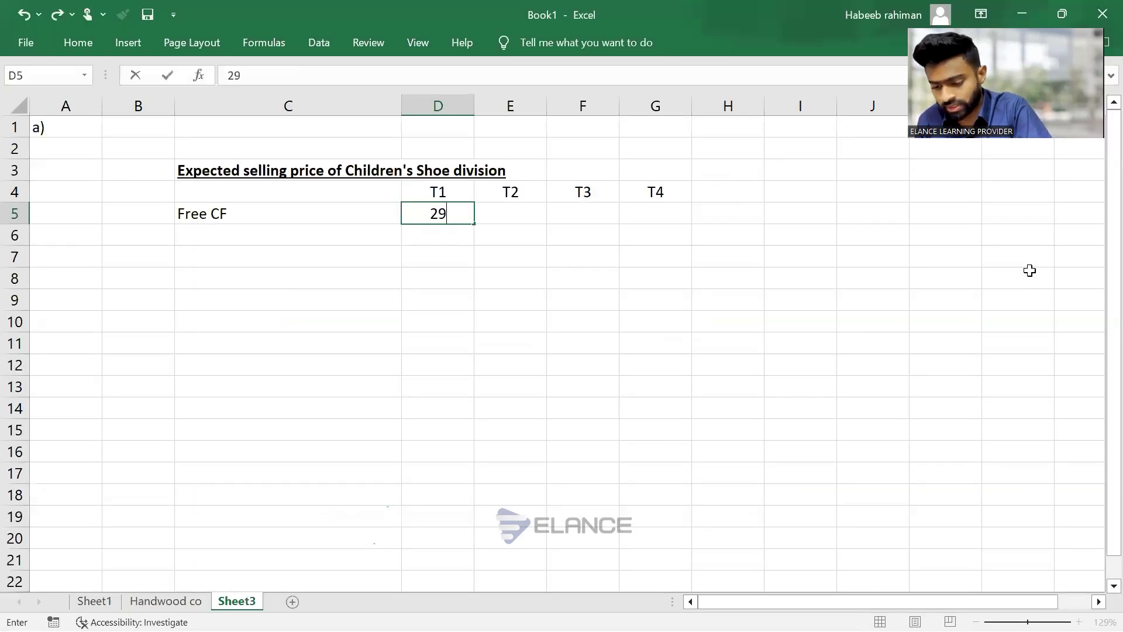
{"action": "type", "text": "6"}
{"action": "key", "text": "Tab"}
{"action": "type", "text": "328"}
{"action": "key", "text": "Tab"}
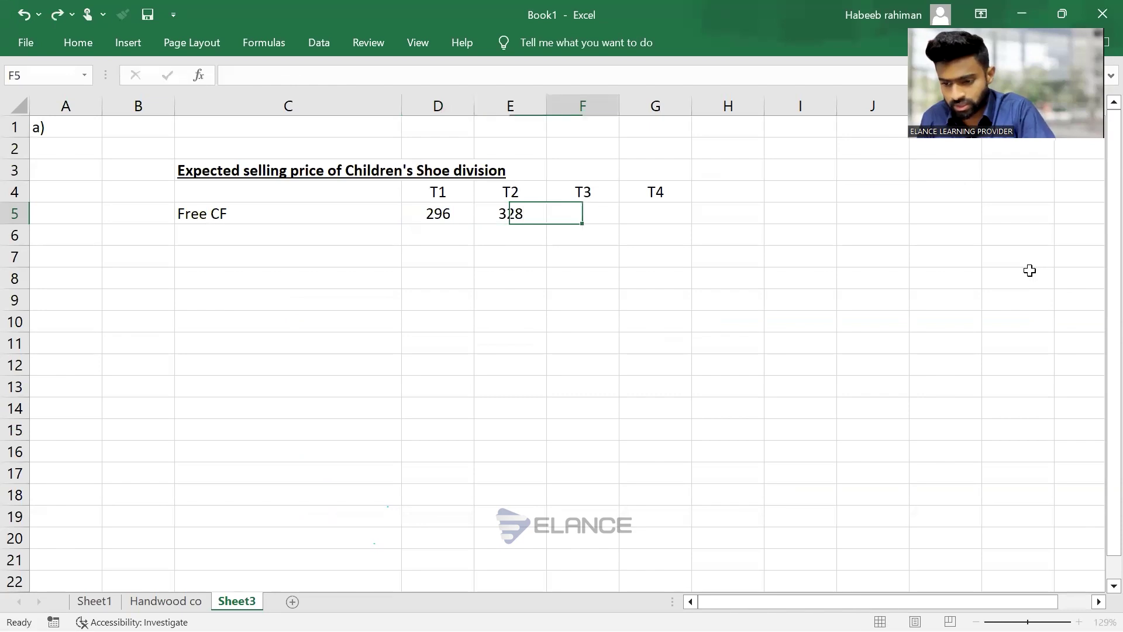
Enter the year 3 and year 4 profits from the PDF in the Free CF row: 360 in F5 and 388 in G5
{"action": "key", "text": "alt+Tab"}
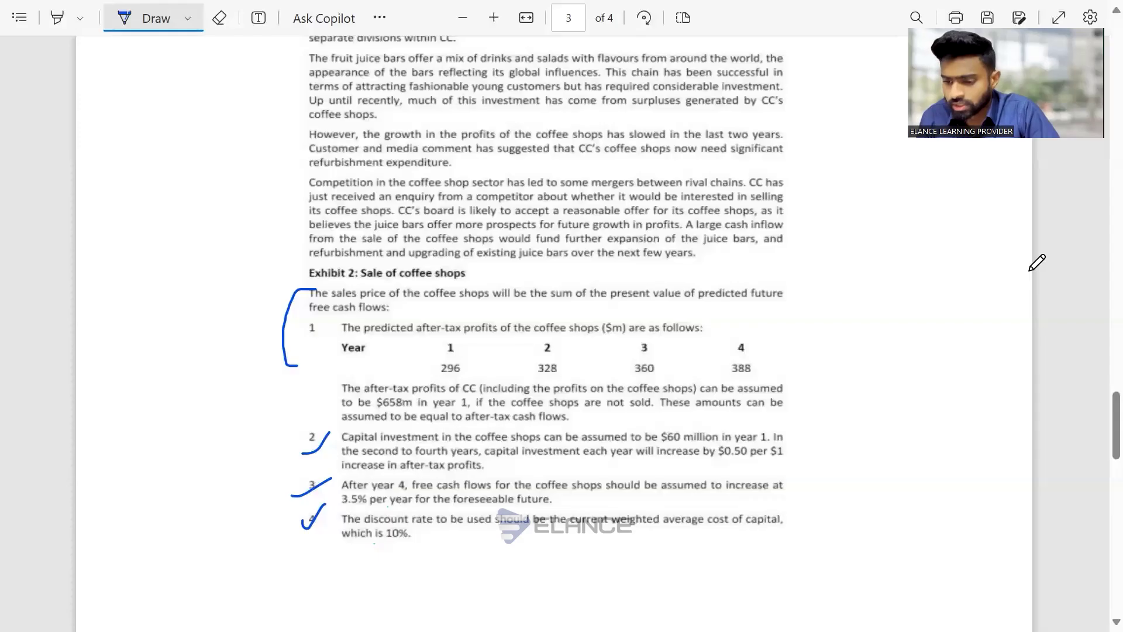
{"action": "key", "text": "alt+Tab"}
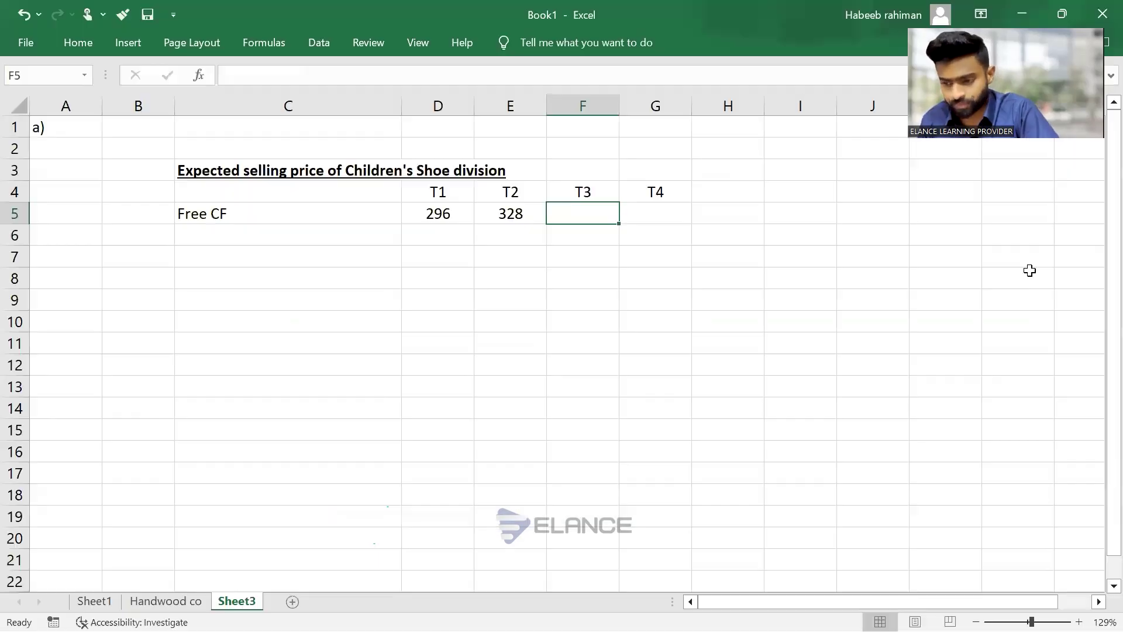
{"action": "type", "text": "360"}
{"action": "key", "text": "Tab"}
{"action": "type", "text": "388"}
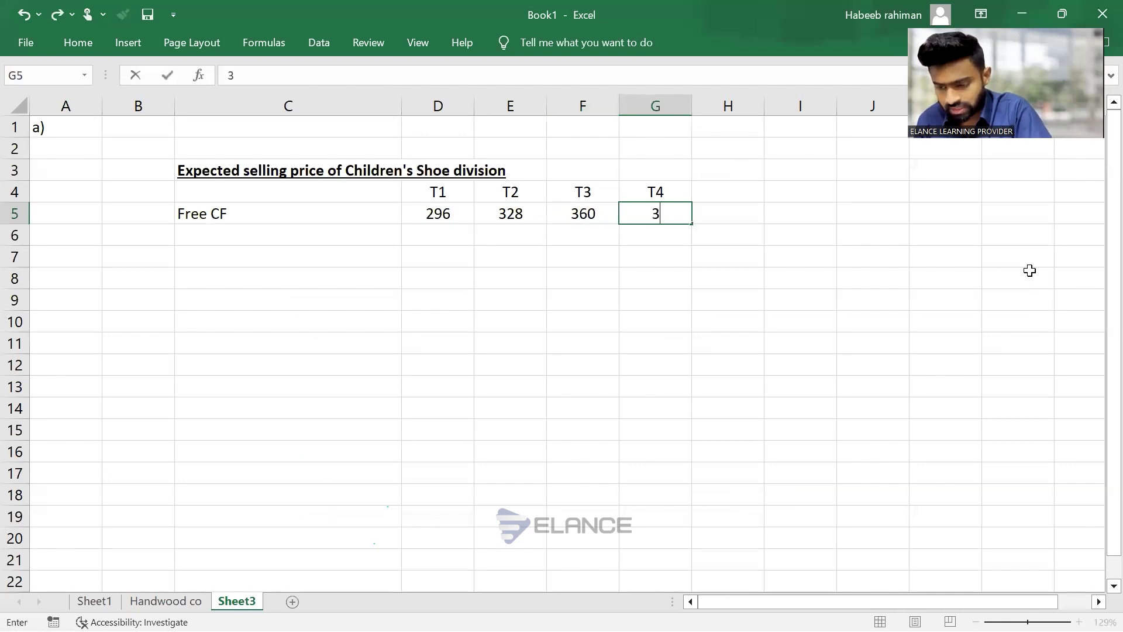
{"action": "key", "text": "Return"}
Enter the row label "Incremental investment" in cell C6
{"action": "key", "text": "Left"}
{"action": "key", "text": "Left"}
{"action": "key", "text": "Left"}
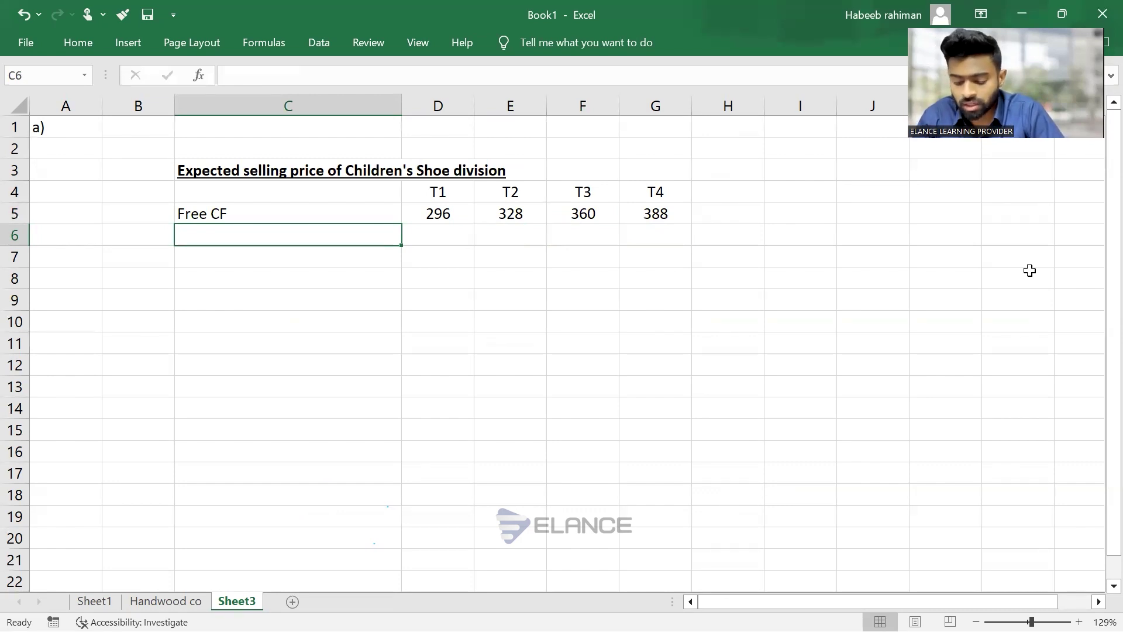
{"action": "type", "text": "In"}
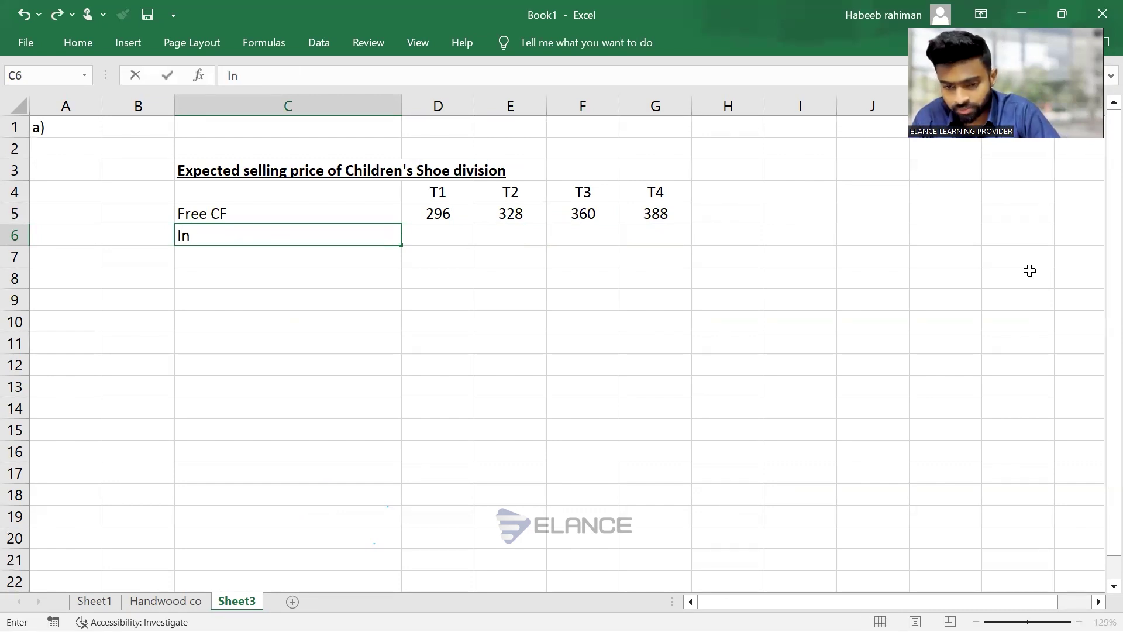
{"action": "type", "text": "crement"}
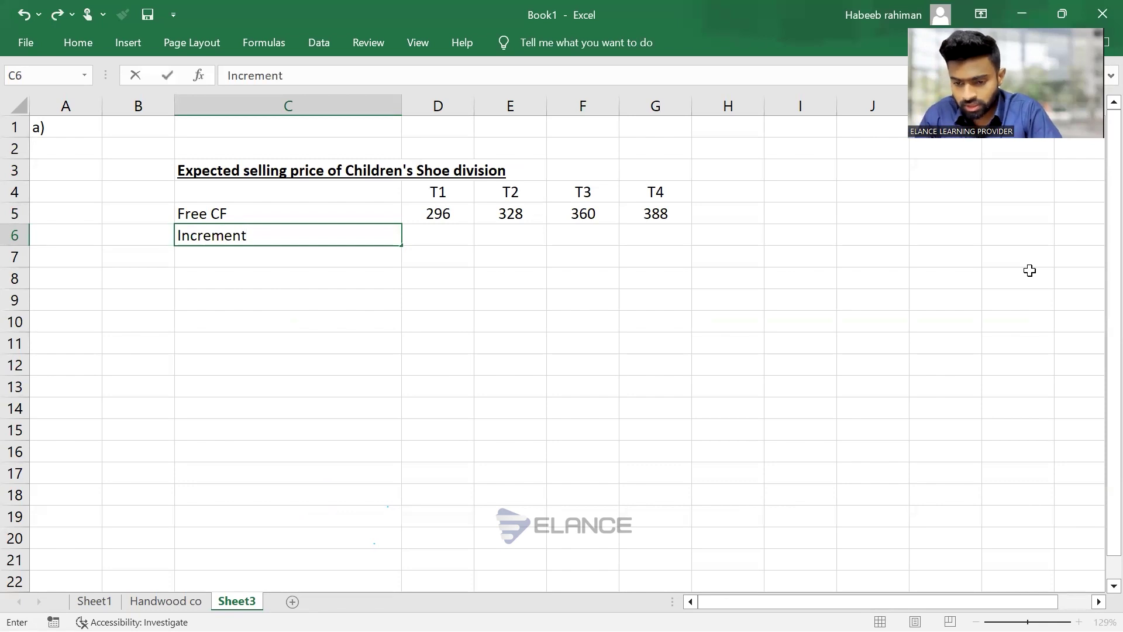
{"action": "type", "text": "al i"}
{"action": "type", "text": "estal"}
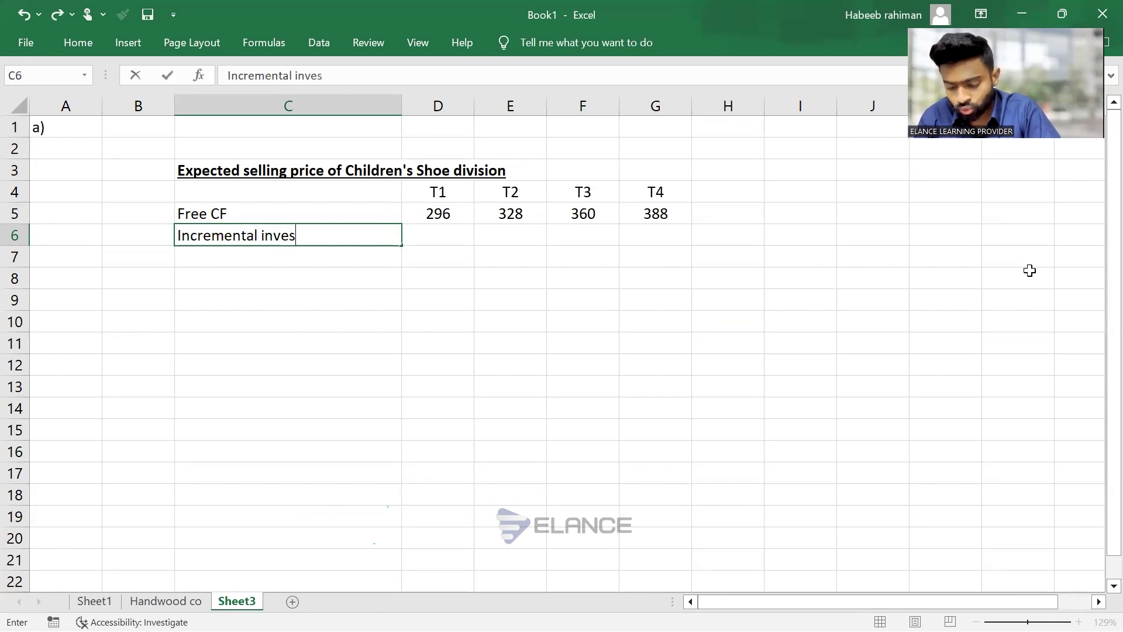
{"action": "key", "text": "BackSpace"}
{"action": "key", "text": "BackSpace"}
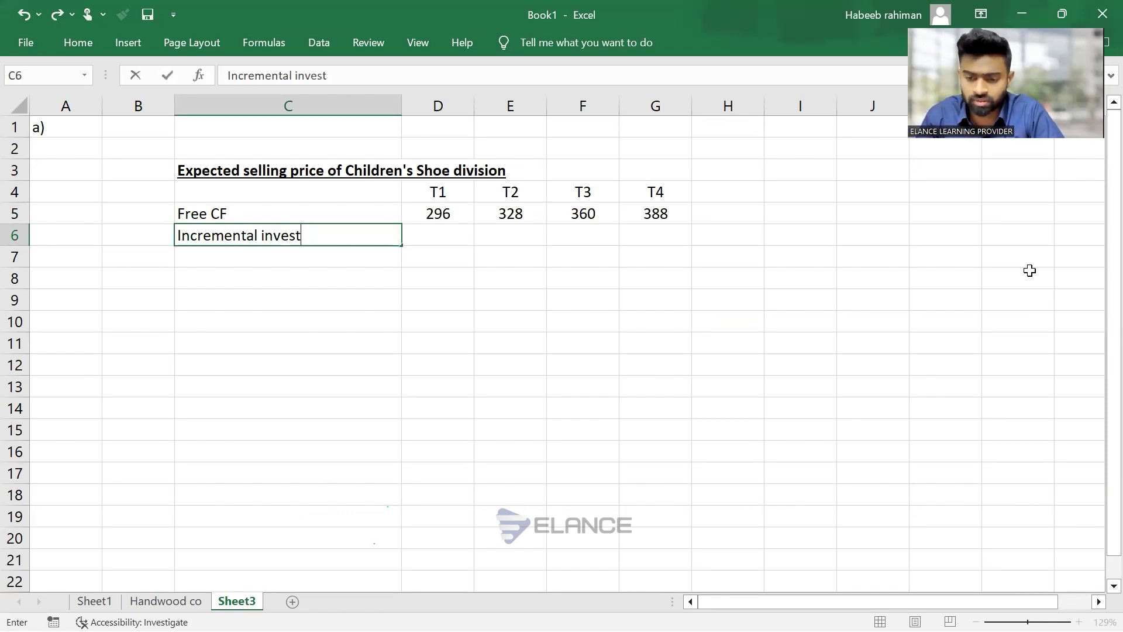
{"action": "type", "text": "ment"}
{"action": "key", "text": "ctrl+Return"}
Underline the $60 million year 1 investment in the PDF and enter it as -60 in cell D6
{"action": "key", "text": "Right"}
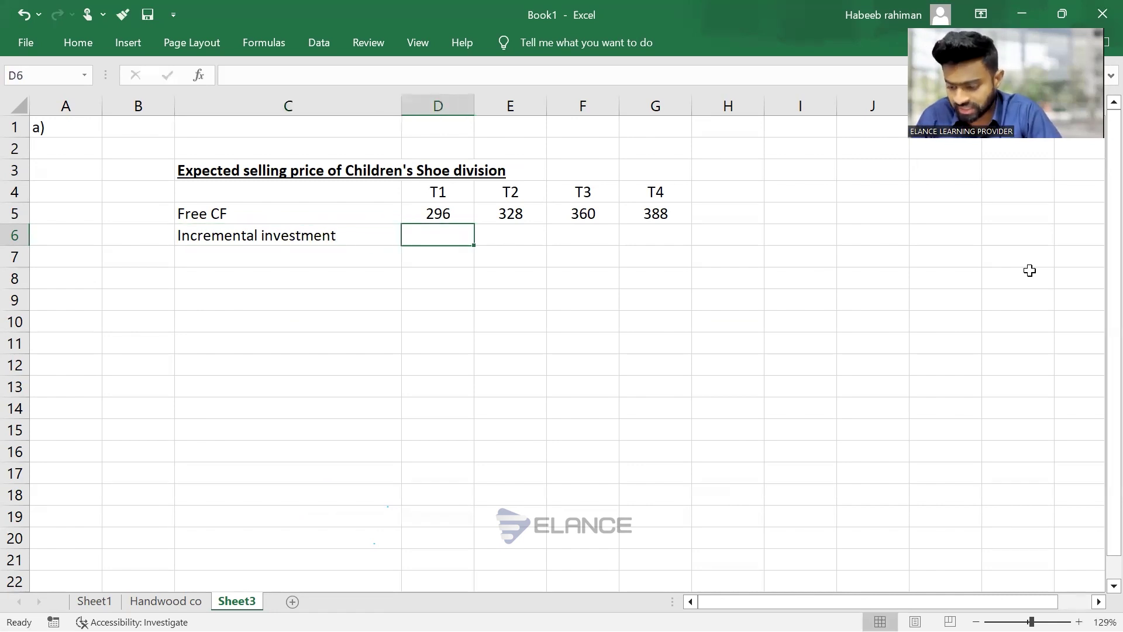
{"action": "type", "text": "=-"}
{"action": "key", "text": "alt+Tab"}
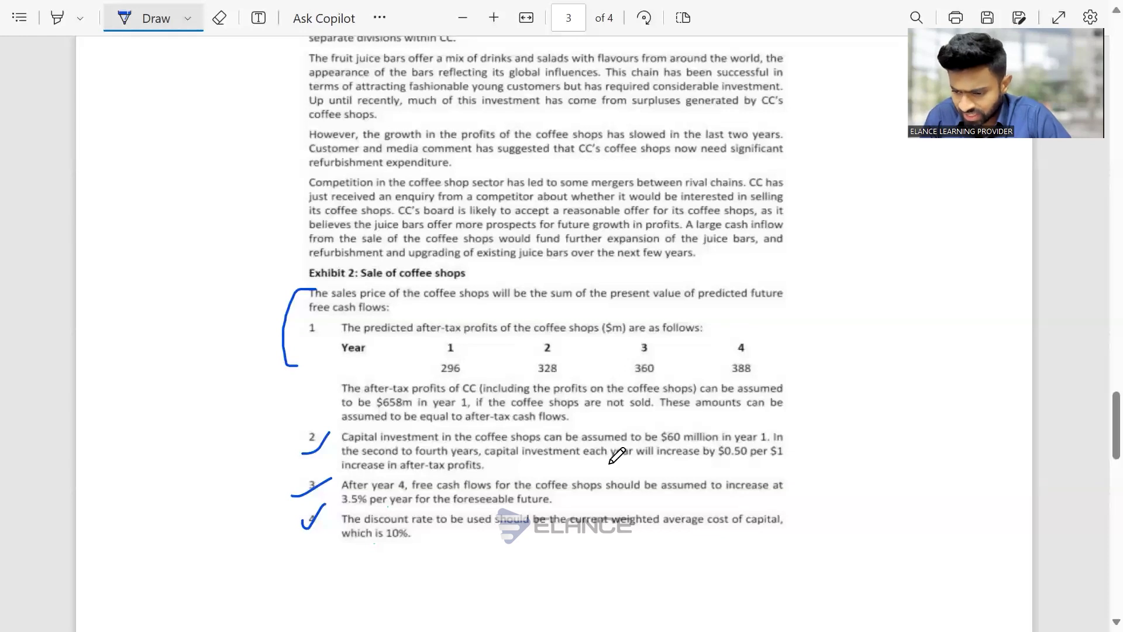
{"action": "left_click_drag", "start_coordinate": [659, 446], "coordinate": [688, 442]}
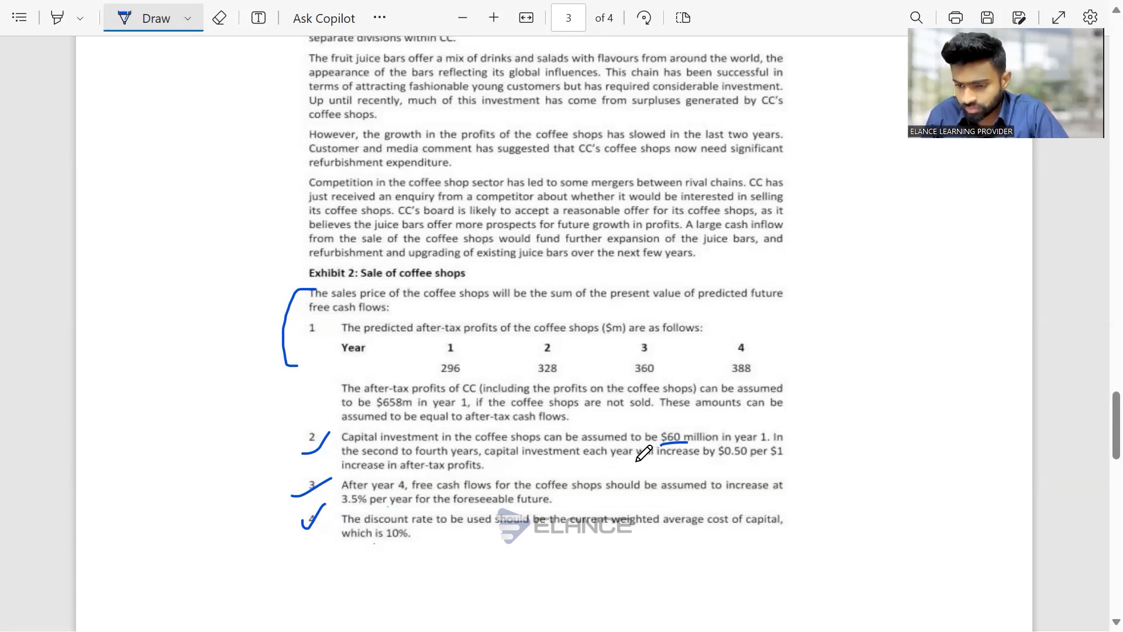
{"action": "key", "text": "alt+Tab"}
{"action": "type", "text": "-60"}
{"action": "key", "text": "Tab"}
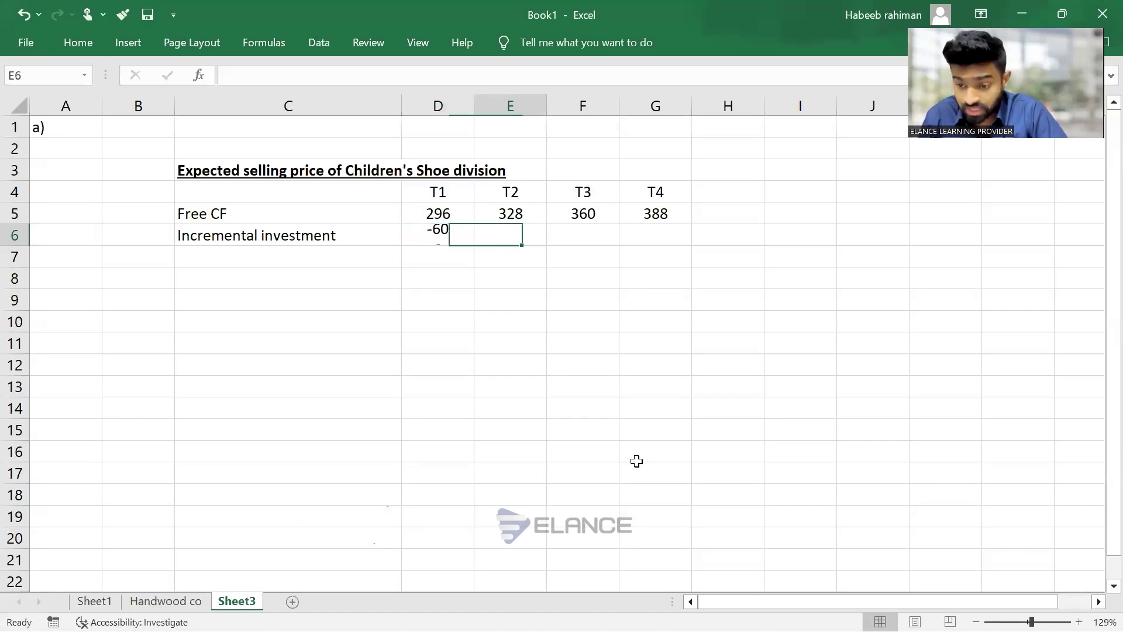
Underline "$0.50", "capital investment each year will increase" and "after-tax profits" in note 2 of the PDF's Exhibit 2, plus "after-tax profits" in note 1
{"action": "key", "text": "alt+Tab"}
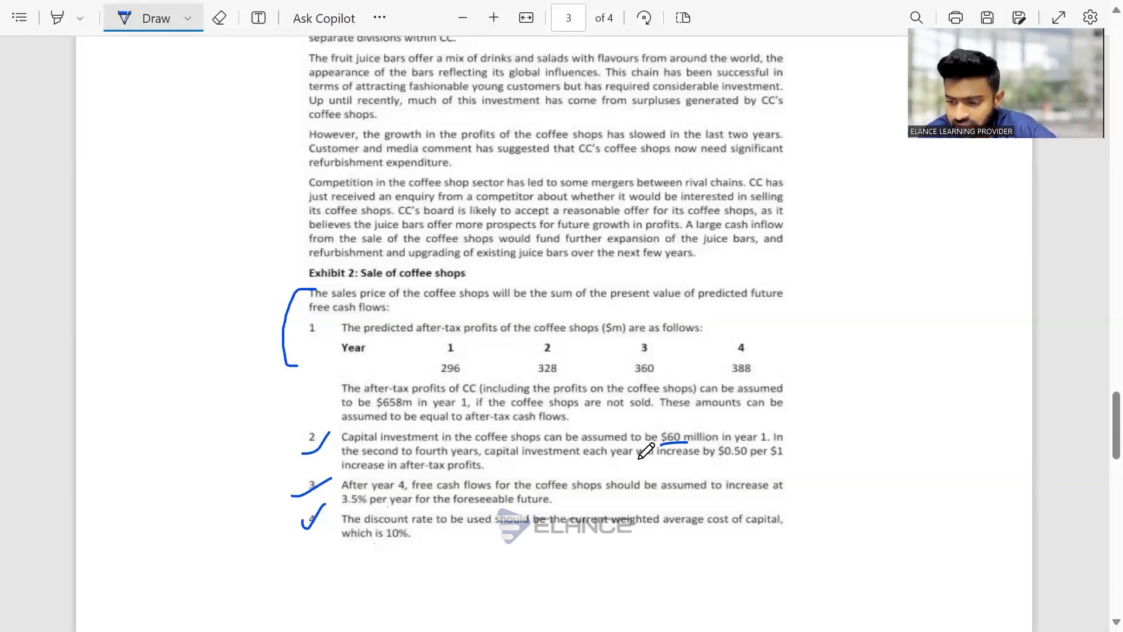
{"action": "left_click_drag", "start_coordinate": [715, 462], "coordinate": [743, 461]}
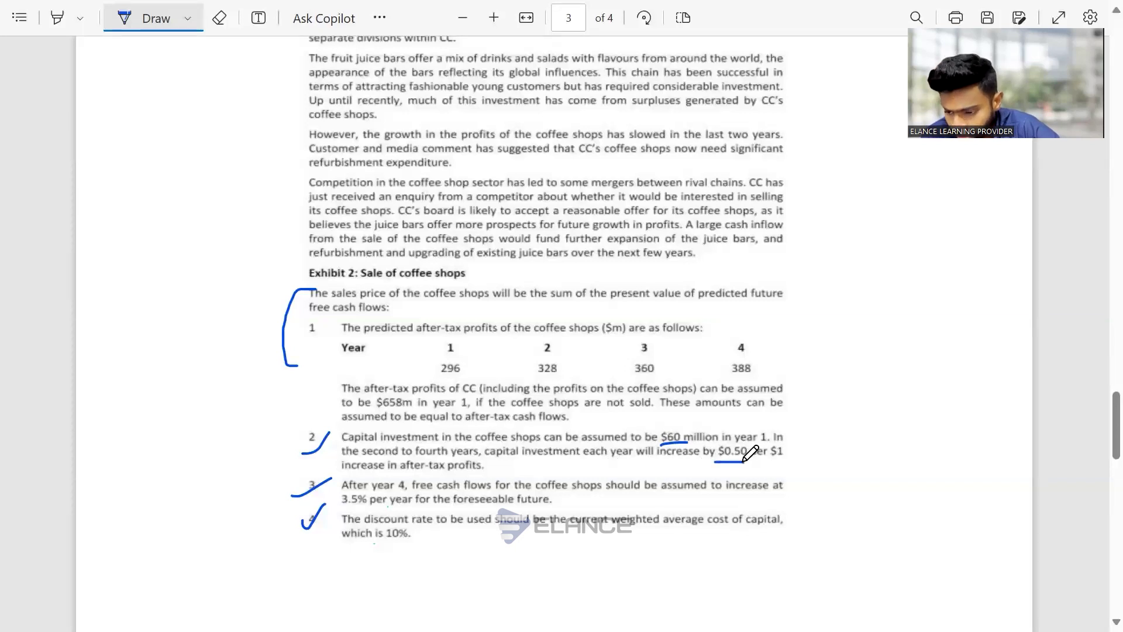
{"action": "left_click_drag", "start_coordinate": [429, 480], "coordinate": [467, 473]}
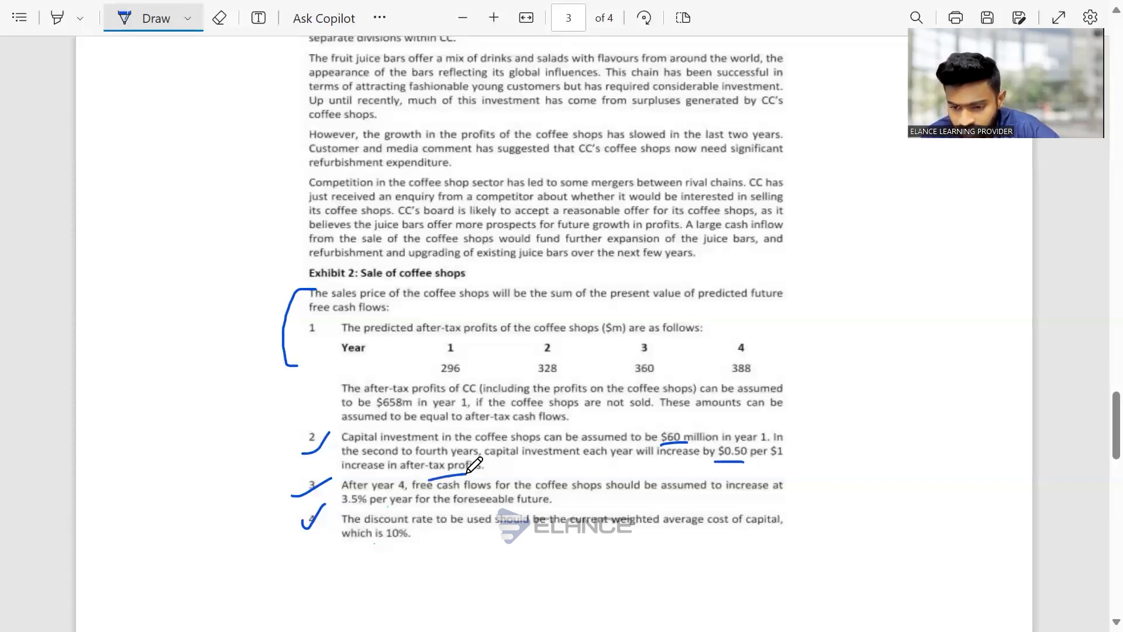
{"action": "left_click_drag", "start_coordinate": [430, 335], "coordinate": [478, 339]}
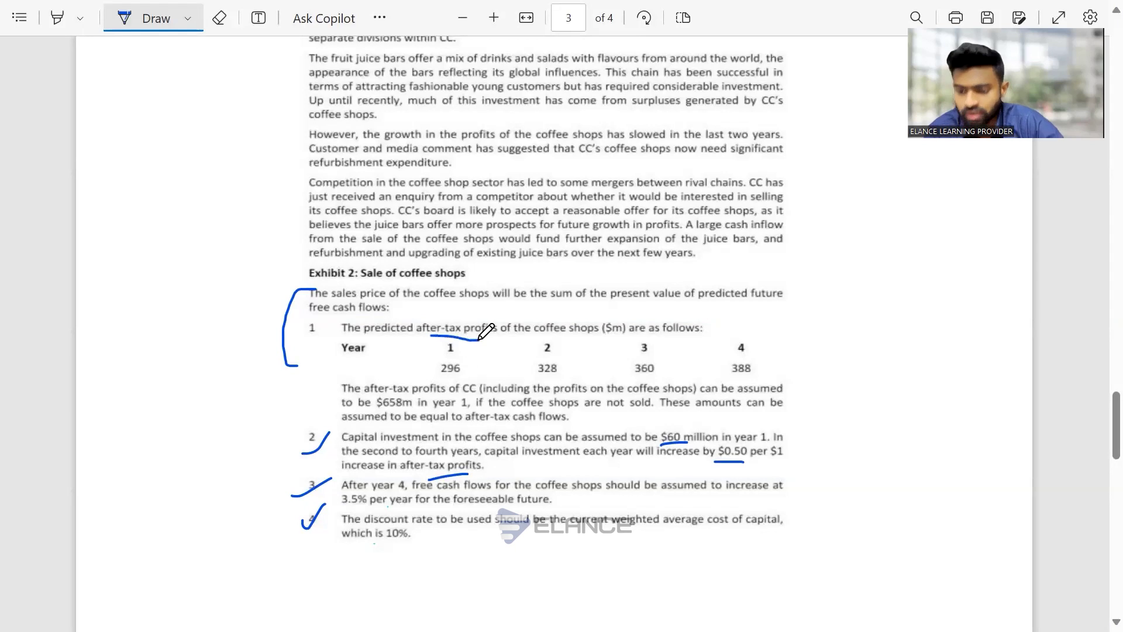
{"action": "key", "text": "alt+Tab"}
{"action": "key", "text": "Right"}
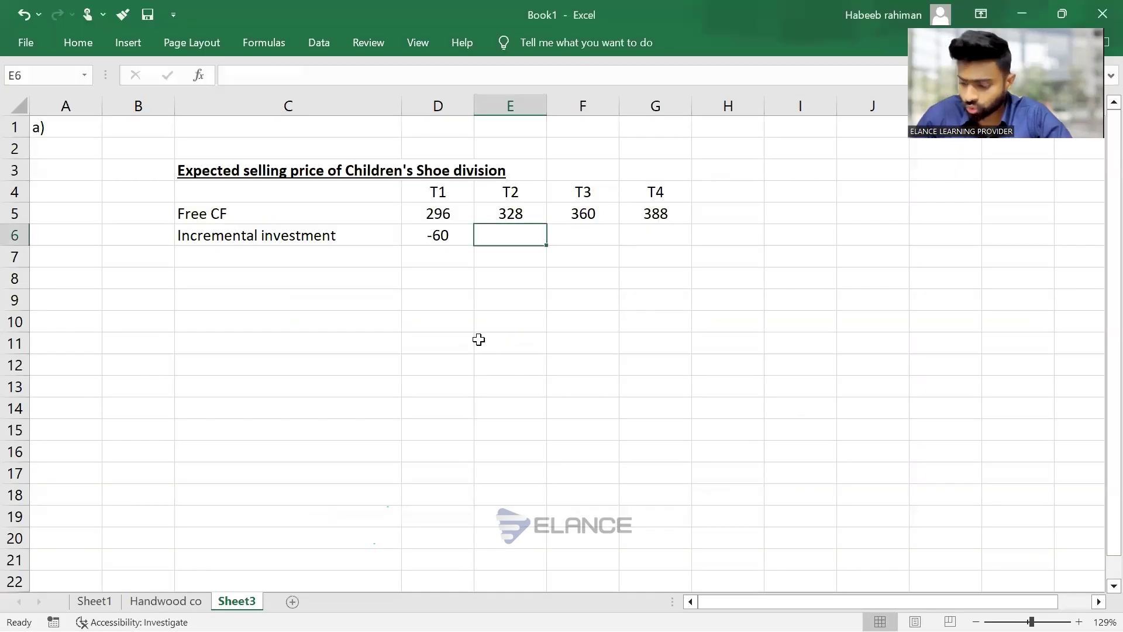
{"action": "type", "text": "="}
{"action": "key", "text": "alt+Tab"}
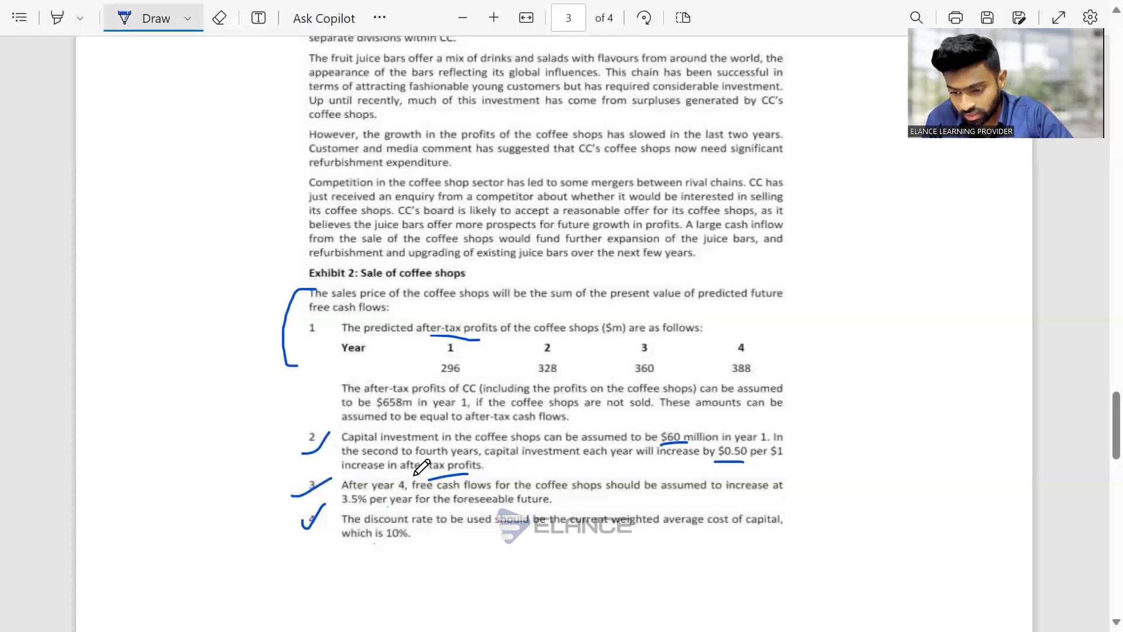
{"action": "left_click_drag", "start_coordinate": [495, 460], "coordinate": [685, 457]}
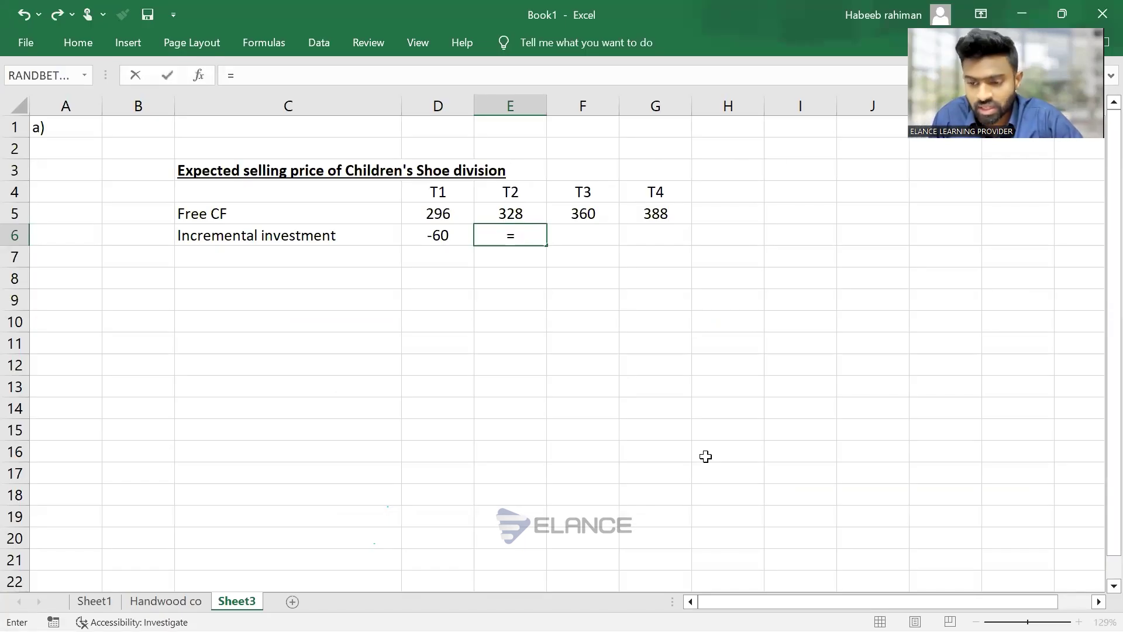
{"action": "type", "text": "-60"}
{"action": "key", "text": "BackSpace"}
{"action": "key", "text": "BackSpace"}
{"action": "key", "text": "Left"}
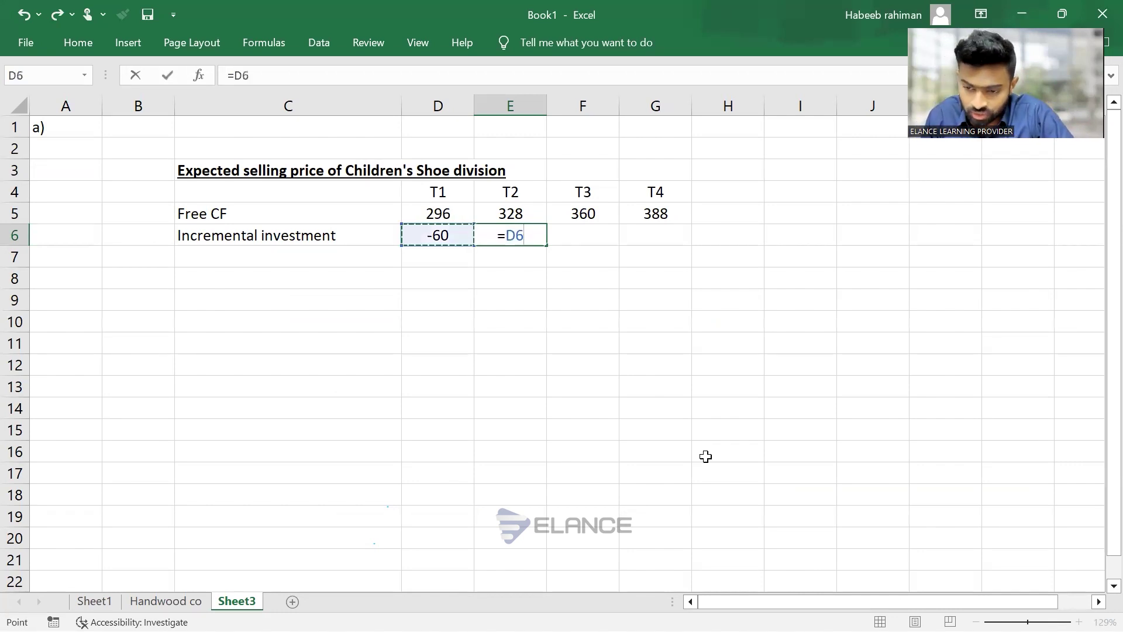
{"action": "type", "text": "+"}
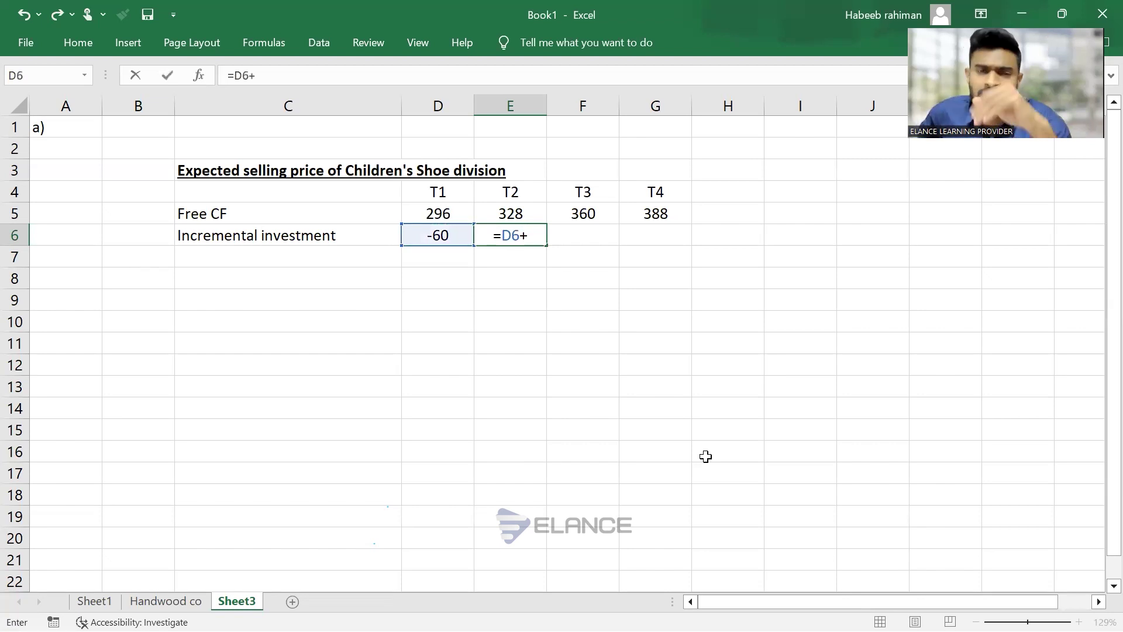
{"action": "key", "text": "BackSpace"}
{"action": "key", "text": "BackSpace"}
{"action": "key", "text": "BackSpace"}
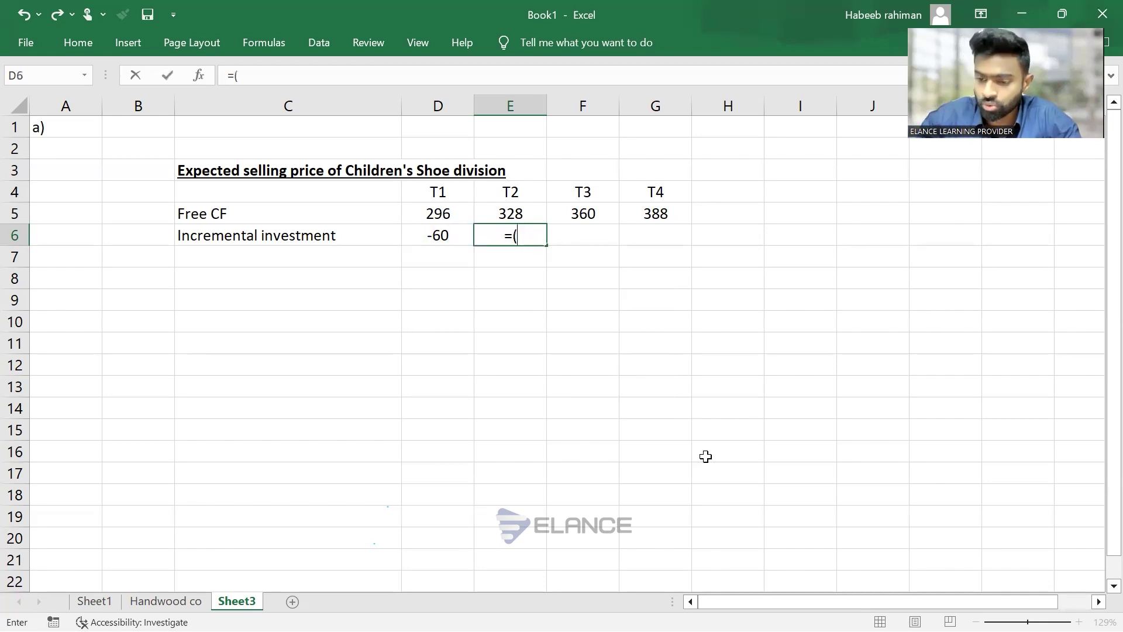
{"action": "left_click", "coordinate": [510, 213]}
{"action": "type", "text": "-"}
{"action": "left_click", "coordinate": [429, 211]}
{"action": "type", "text": ")"}
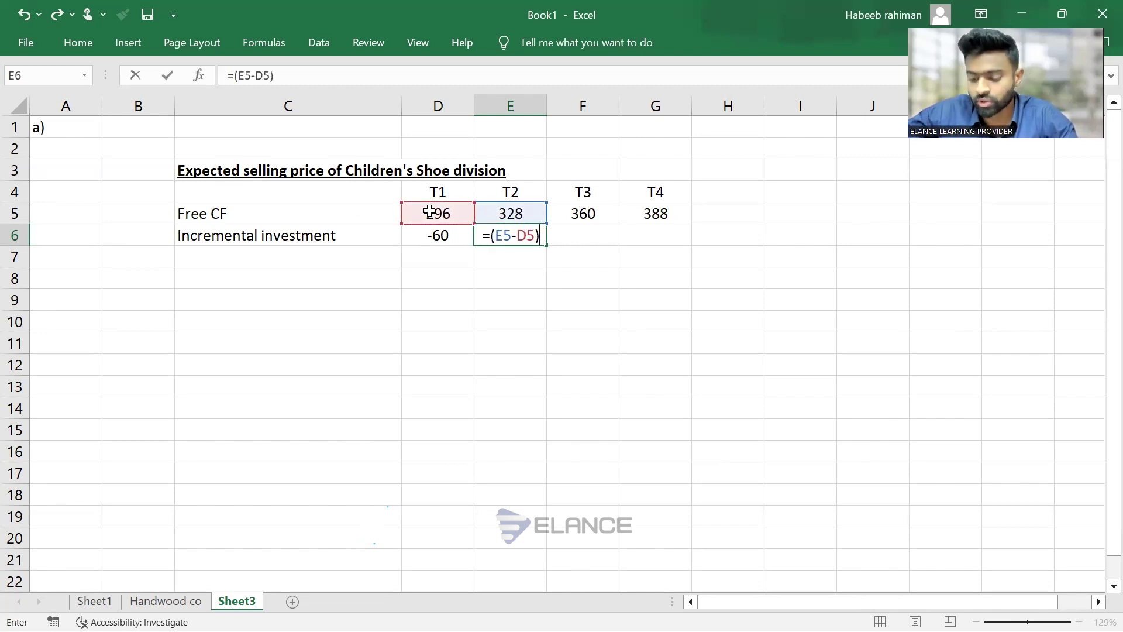
{"action": "type", "text": "*"}
{"action": "key", "text": "alt+Tab"}
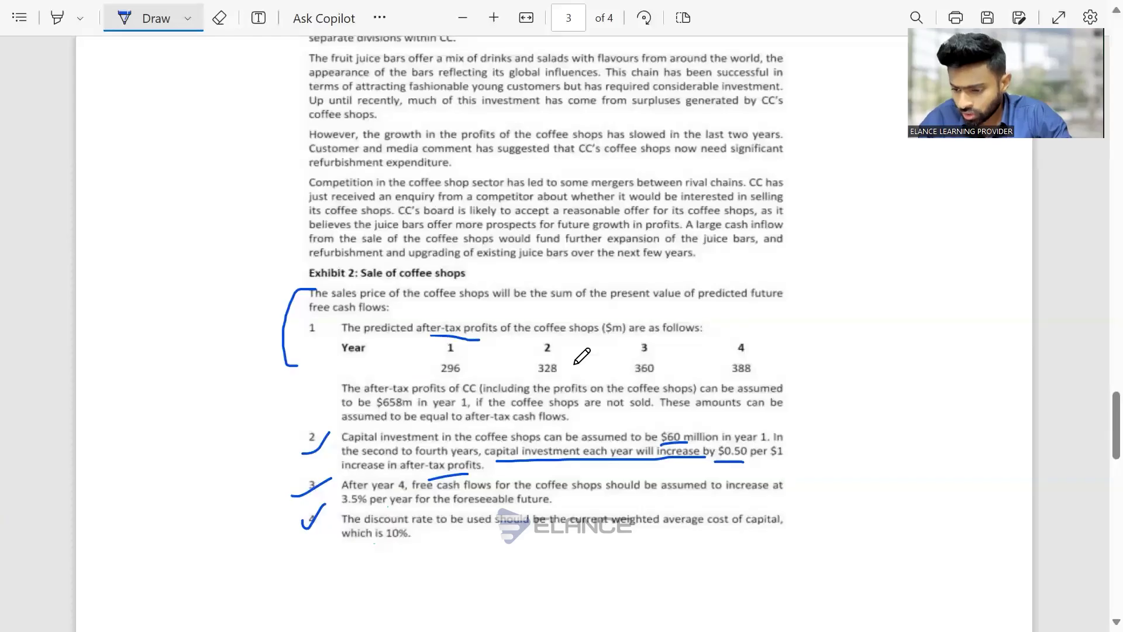
{"action": "key", "text": "alt+Tab"}
{"action": "type", "text": ".5"}
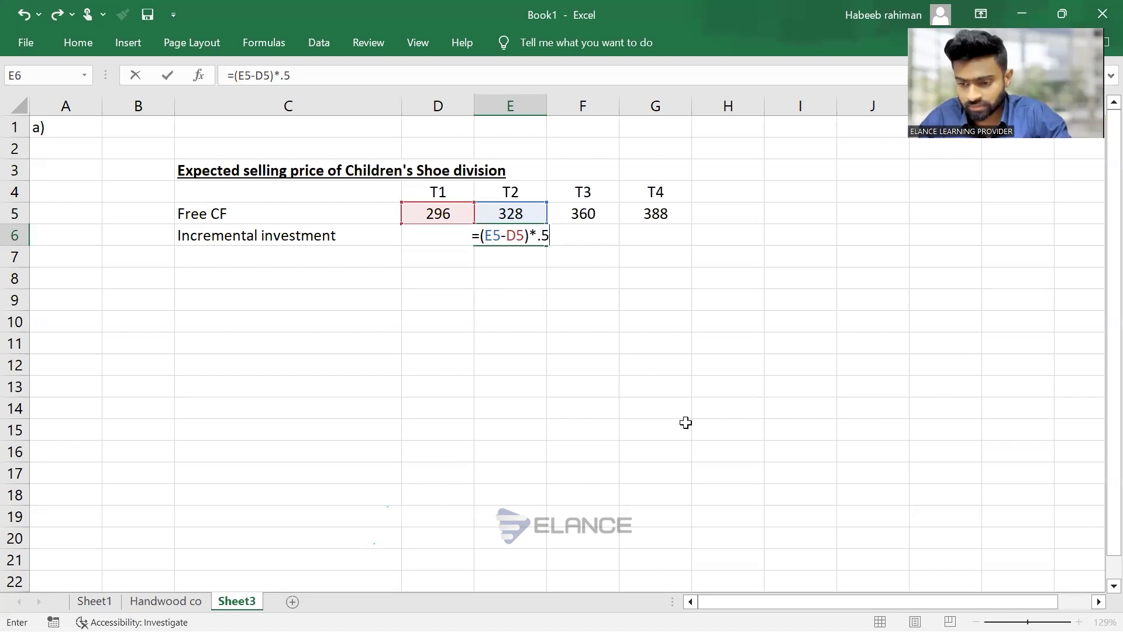
{"action": "key", "text": "BackSpace"}
{"action": "key", "text": "BackSpace"}
{"action": "key", "text": "BackSpace"}
{"action": "key", "text": "BackSpace"}
{"action": "key", "text": "BackSpace"}
{"action": "key", "text": "BackSpace"}
{"action": "key", "text": "BackSpace"}
{"action": "key", "text": "BackSpace"}
{"action": "key", "text": "BackSpace"}
{"action": "key", "text": "BackSpace"}
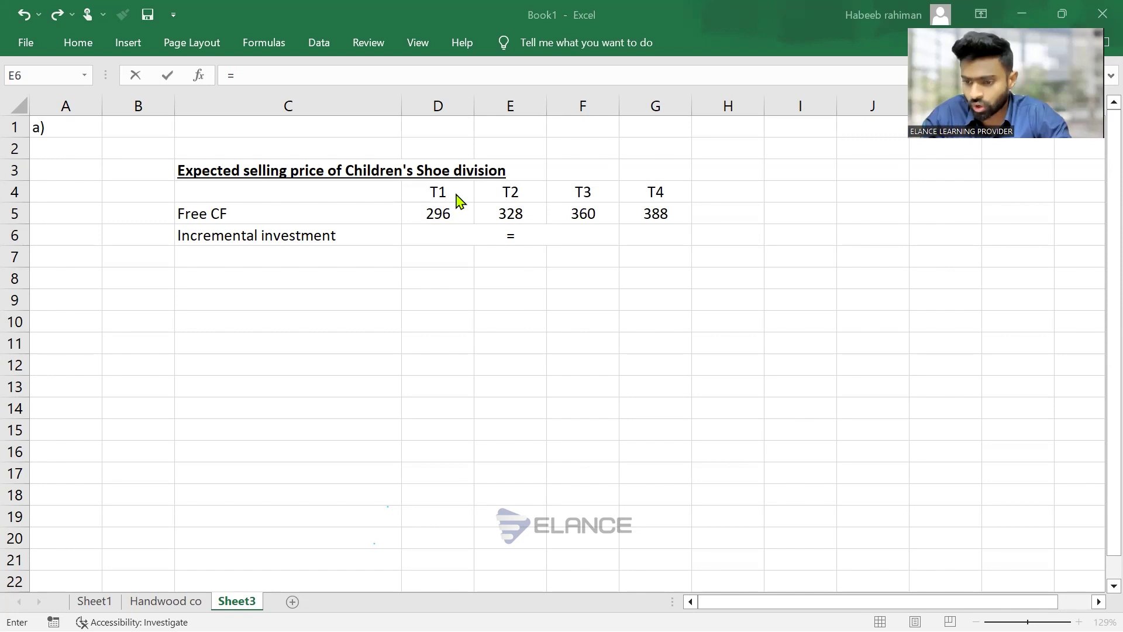
{"action": "key", "text": "BackSpace"}
{"action": "key", "text": "Return"}
Enter the year 2 incremental investment in E6 as =D6+((D5-E5)*.5), taking the increase rate from note 2 of the PDF
{"action": "left_click", "coordinate": [522, 233]}
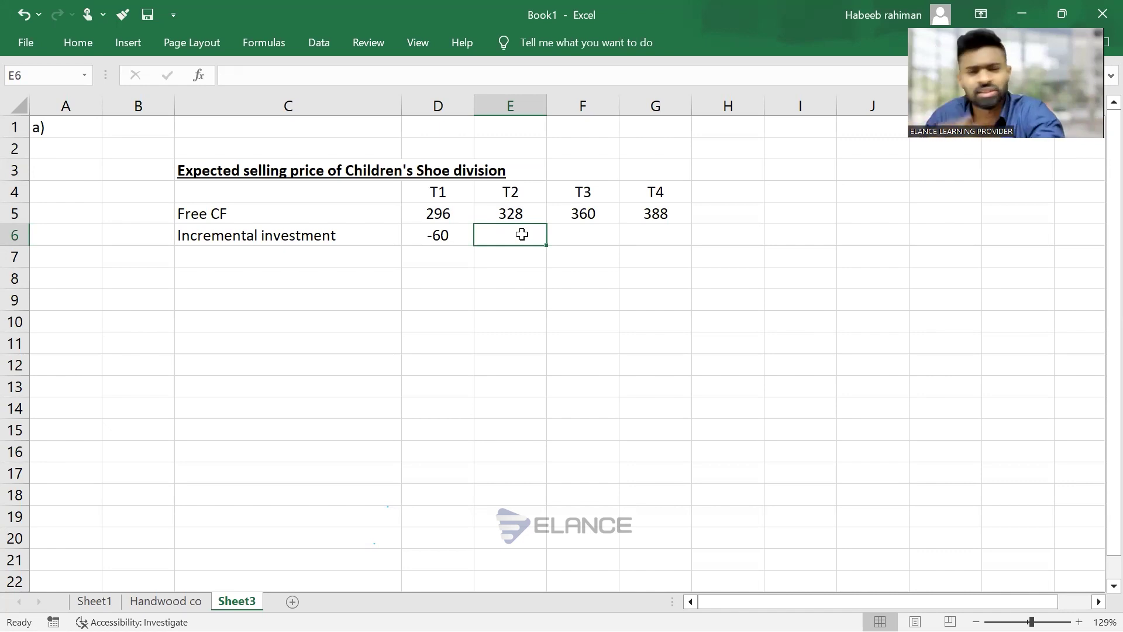
{"action": "type", "text": "="}
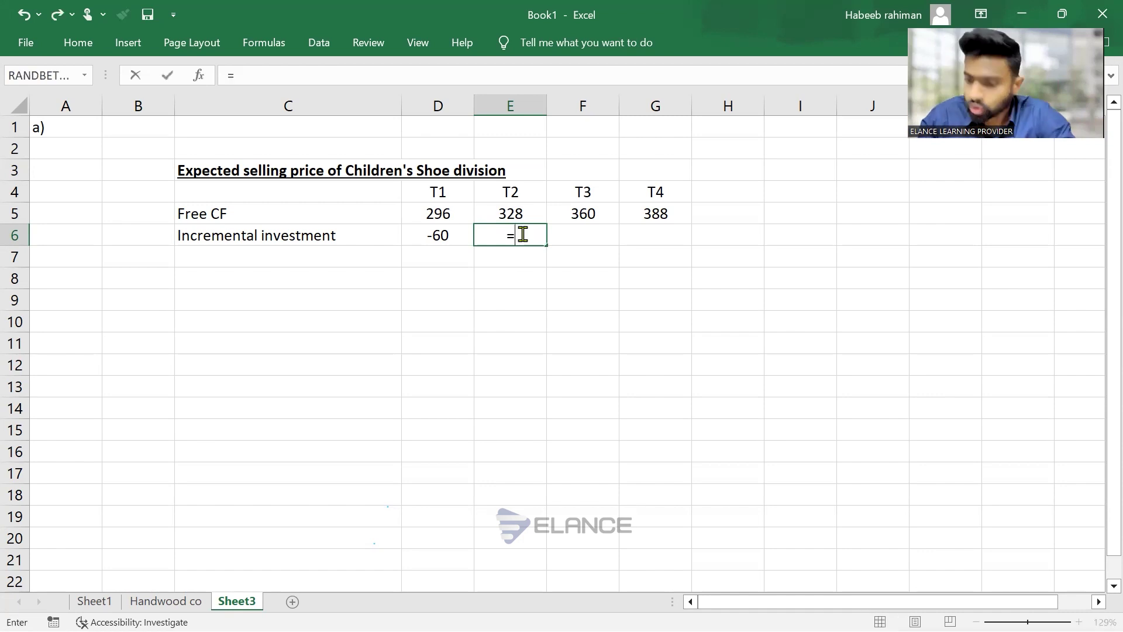
{"action": "key", "text": "Left"}
{"action": "type", "text": "+("}
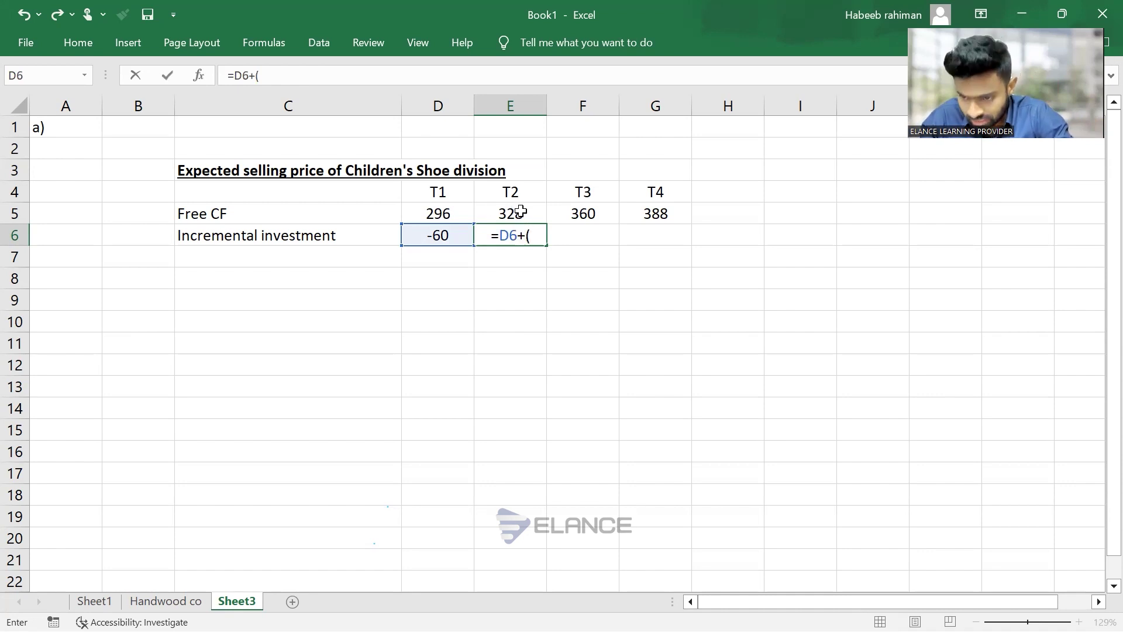
{"action": "left_click", "coordinate": [461, 211]}
{"action": "type", "text": "-"}
{"action": "left_click", "coordinate": [506, 212]}
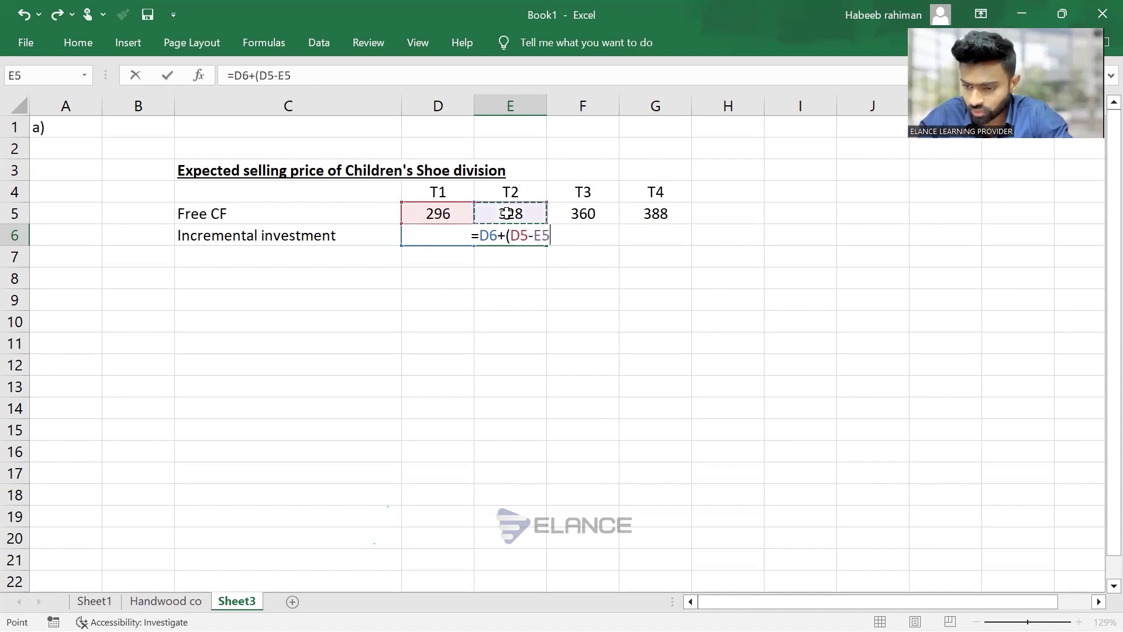
{"action": "type", "text": ")"}
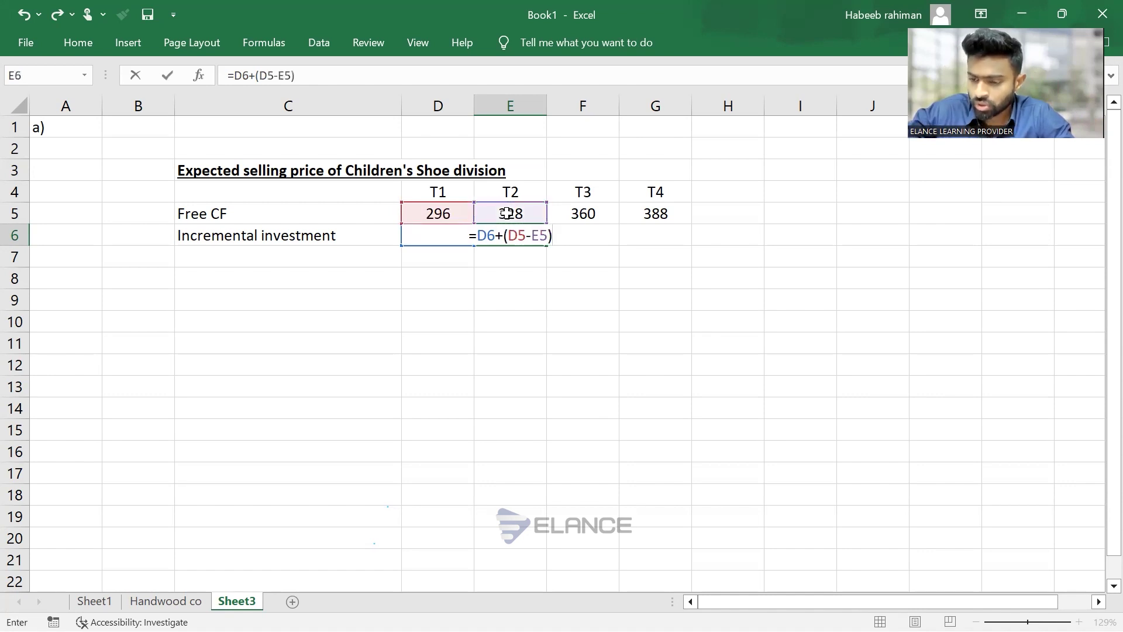
{"action": "left_click", "coordinate": [503, 236]}
{"action": "type", "text": "("}
{"action": "left_click", "coordinate": [566, 235]}
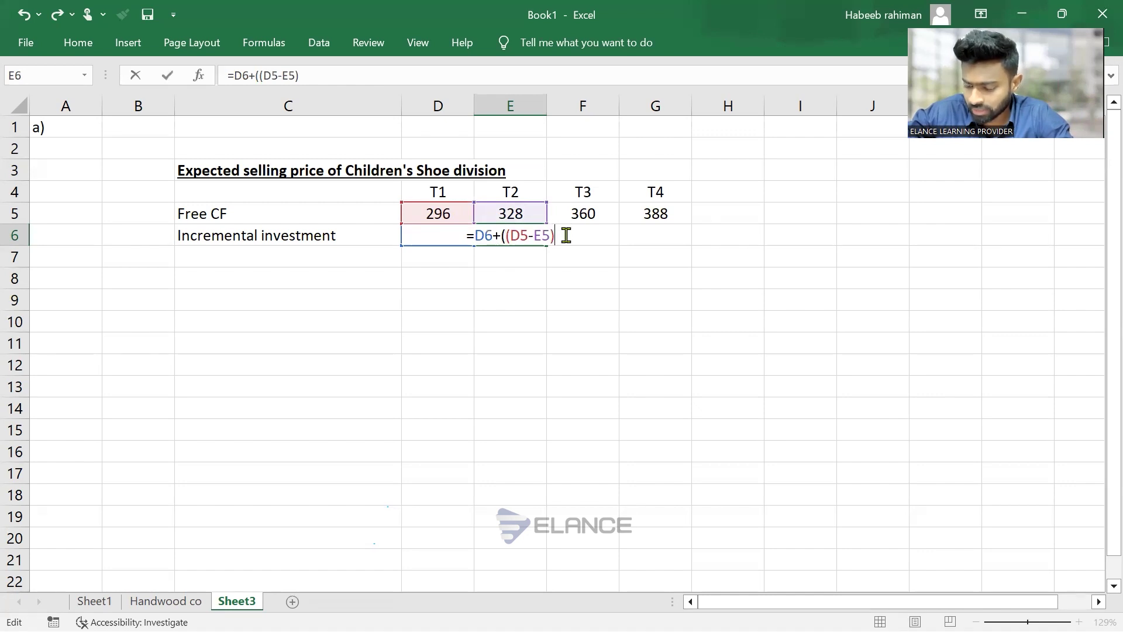
{"action": "type", "text": "*"}
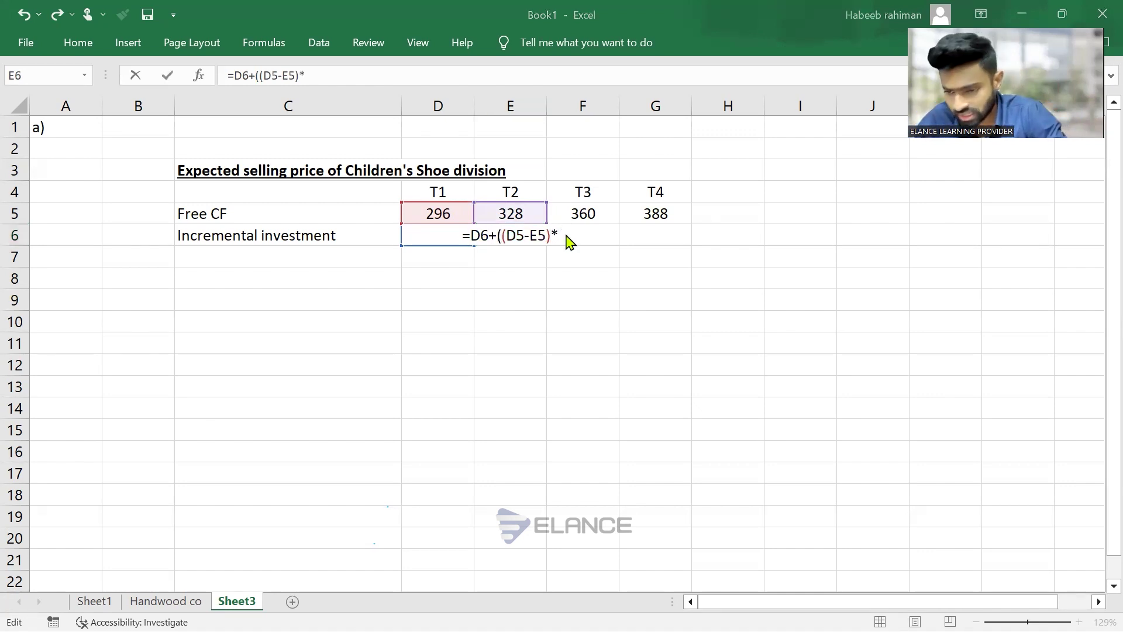
{"action": "key", "text": "alt+Tab"}
{"action": "key", "text": "alt+Tab"}
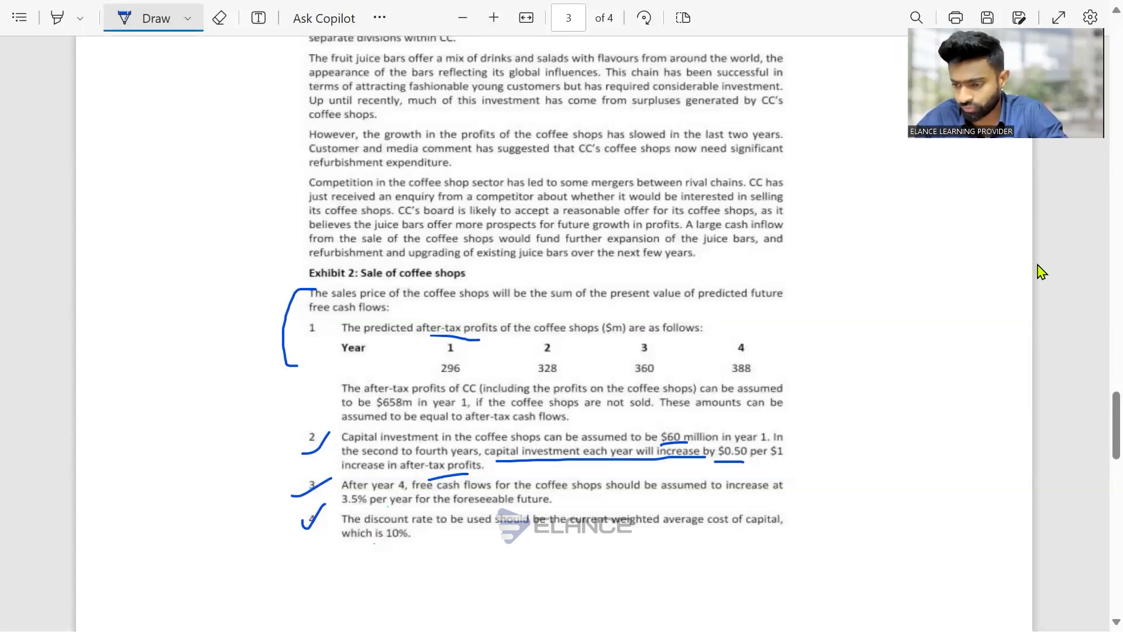
{"action": "key", "text": "alt+Tab"}
{"action": "type", "text": ".5)"}
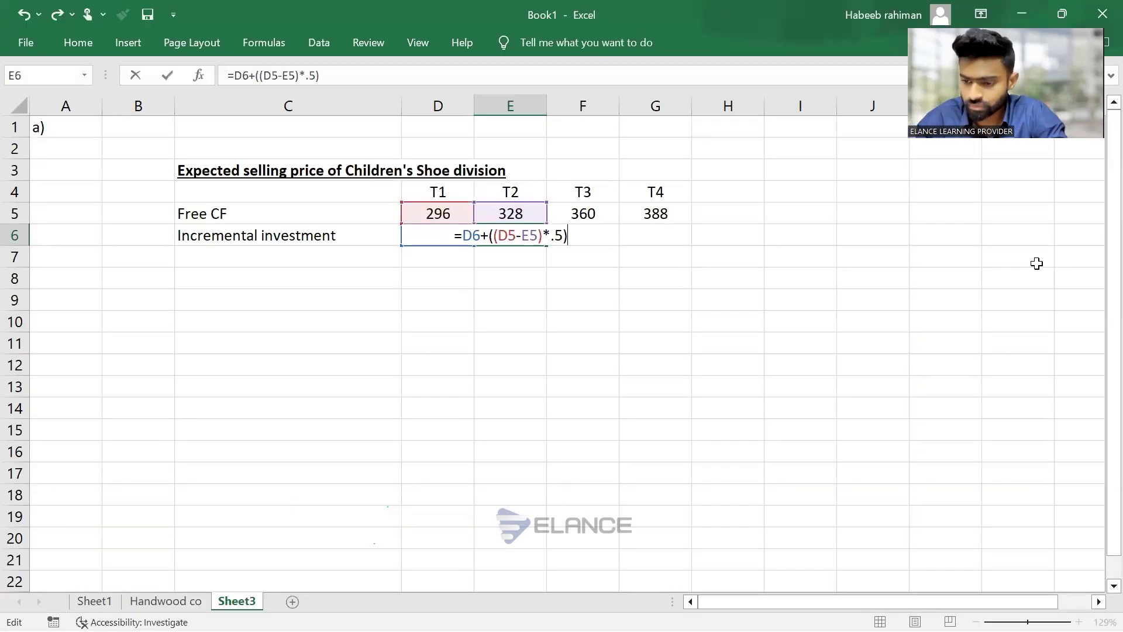
{"action": "key", "text": "Return"}
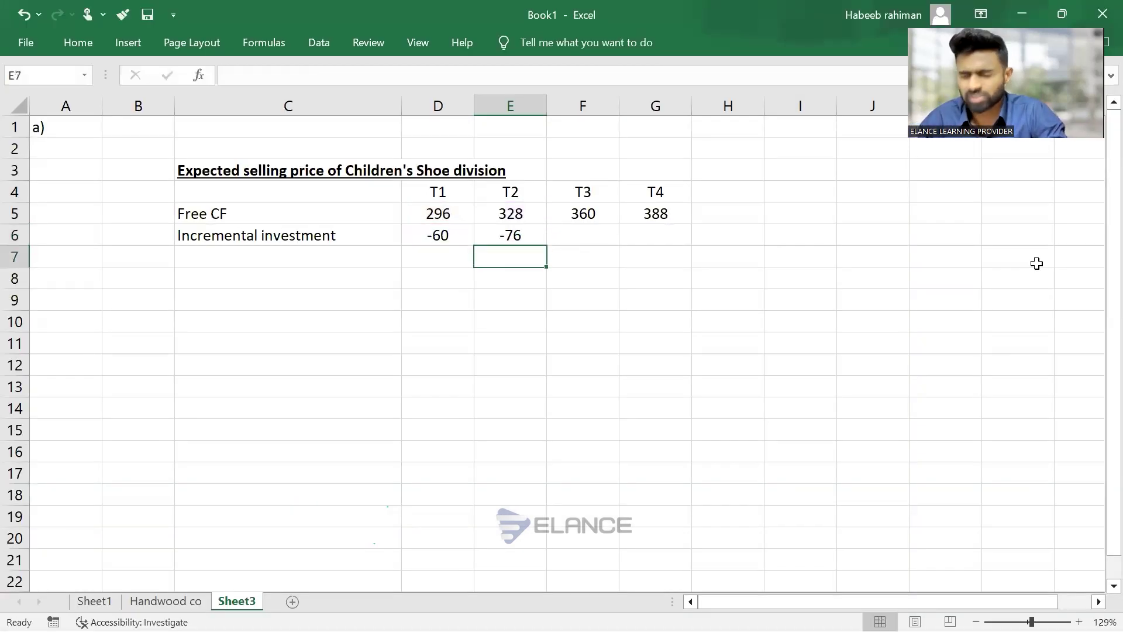
Copy the incremental investment formula from E6 across to F6:G6
{"action": "key", "text": "Up"}
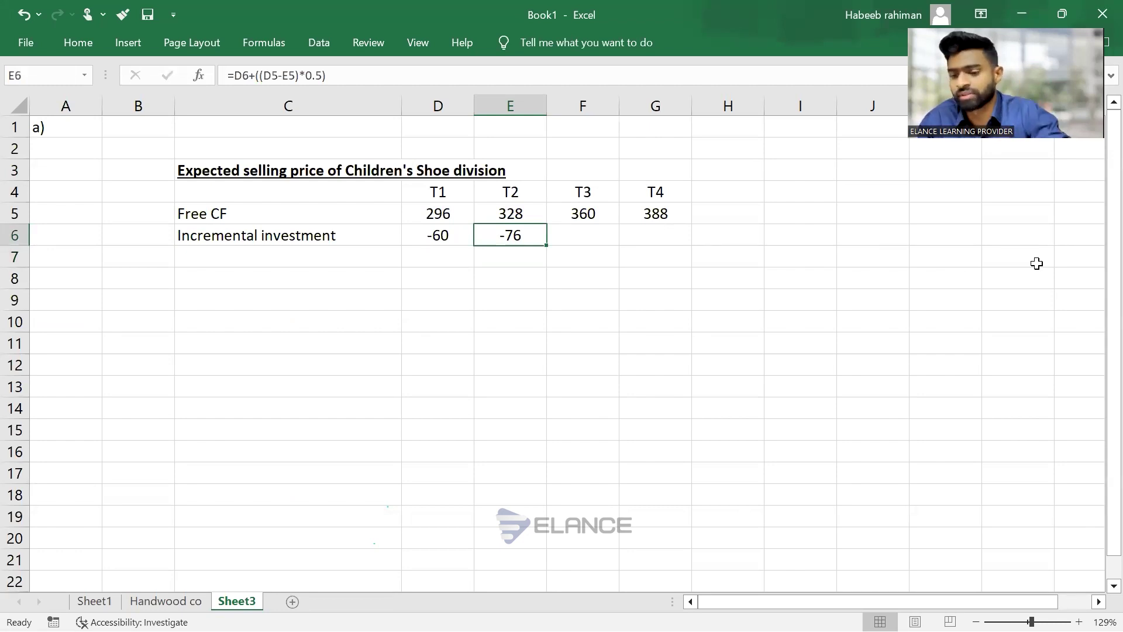
{"action": "key", "text": "ctrl+c"}
{"action": "key", "text": "Right"}
{"action": "key", "text": "shift+Right"}
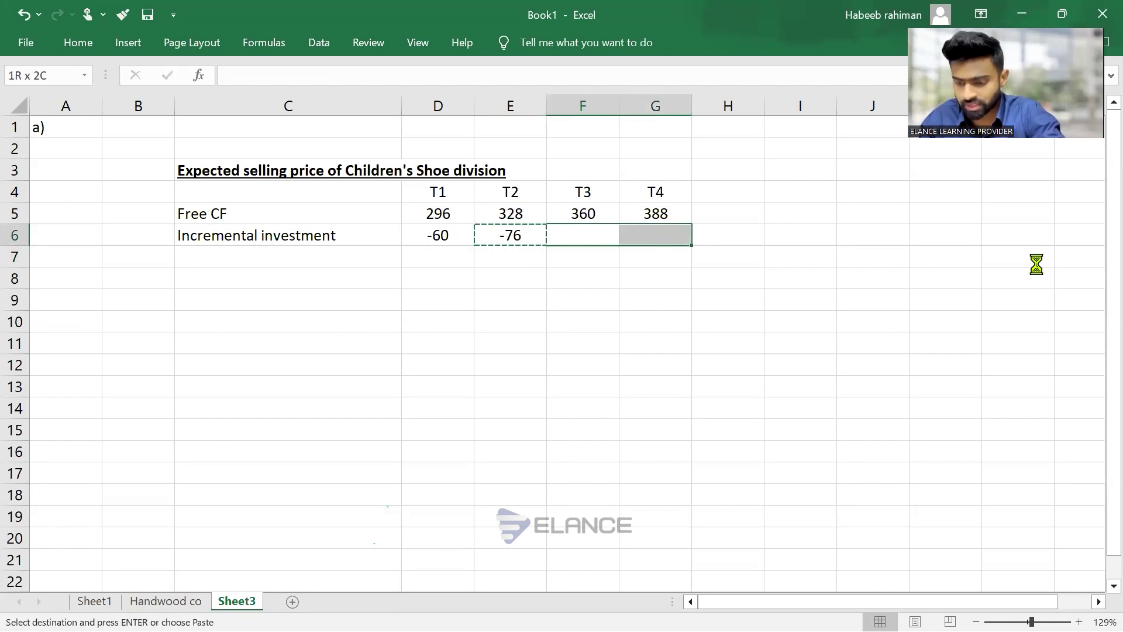
{"action": "key", "text": "ctrl+v"}
{"action": "key", "text": "Left"}
{"action": "key", "text": "Left"}
{"action": "key", "text": "Right"}
{"action": "key", "text": "Right"}
{"action": "key", "text": "Right"}
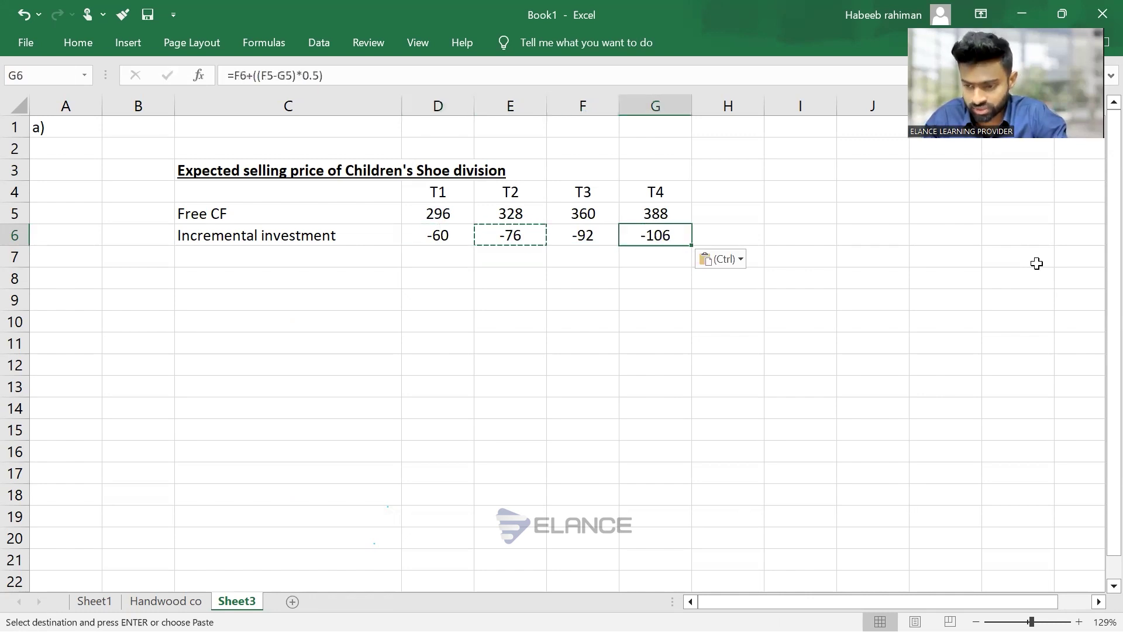
{"action": "key", "text": "Down"}
{"action": "key", "text": "Left"}
{"action": "key", "text": "Left"}
{"action": "key", "text": "Left"}
{"action": "key", "text": "Left"}
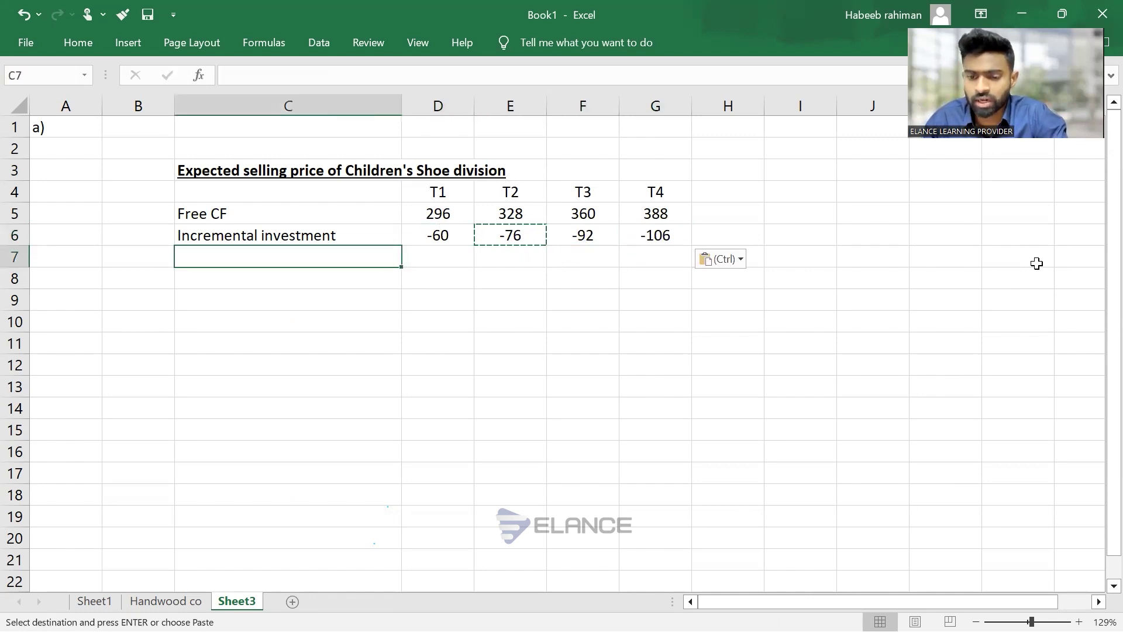
{"action": "key", "text": "Escape"}
Switch to the PDF and highlight "will increase by" in note 2 of Exhibit 2 in yellow
{"action": "key", "text": "alt+Tab"}
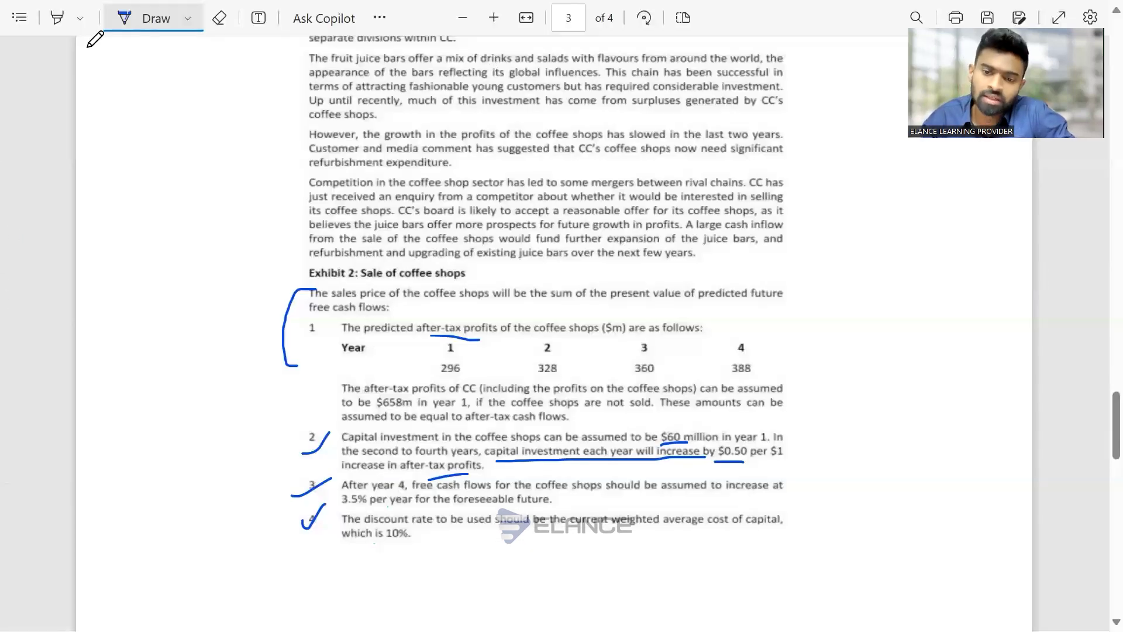
{"action": "left_click", "coordinate": [56, 18]}
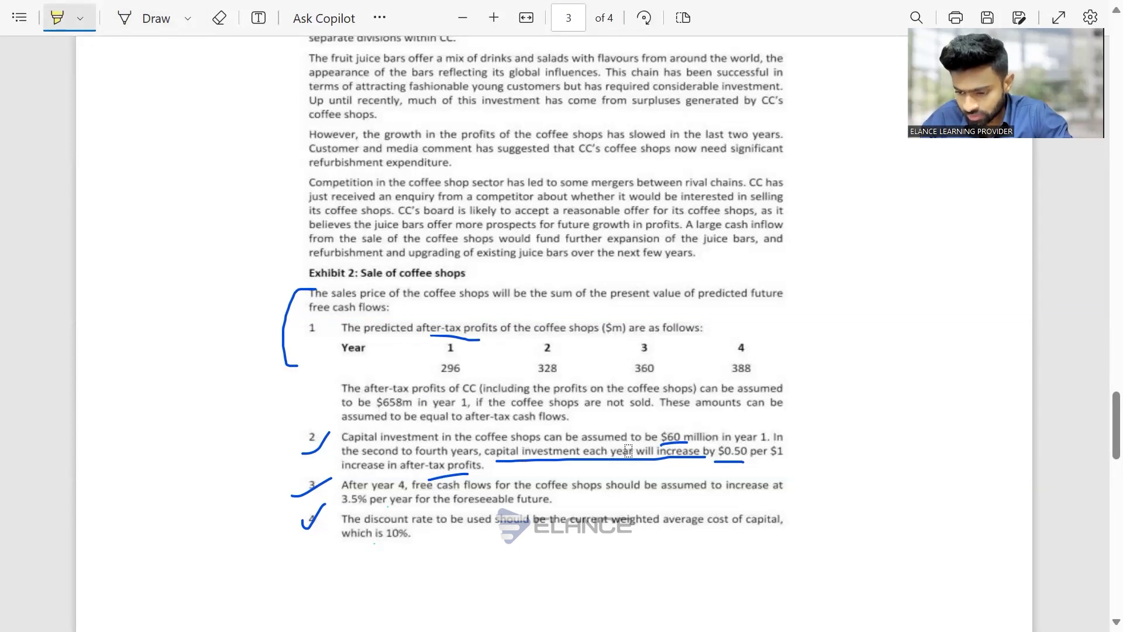
{"action": "left_click_drag", "start_coordinate": [640, 454], "coordinate": [714, 452]}
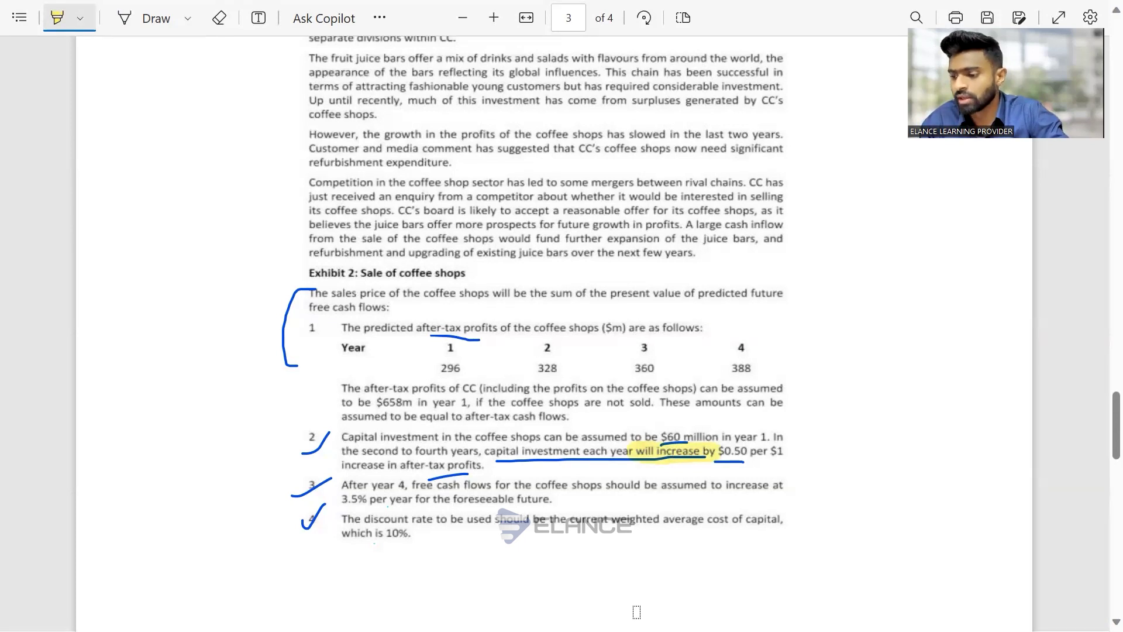
Switch back to Excel, label C7 "FCff" and sum D5:D6 in cell D7
{"action": "key", "text": "alt+Tab"}
{"action": "key", "text": "alt+Tab"}
{"action": "key", "text": "Tab"}
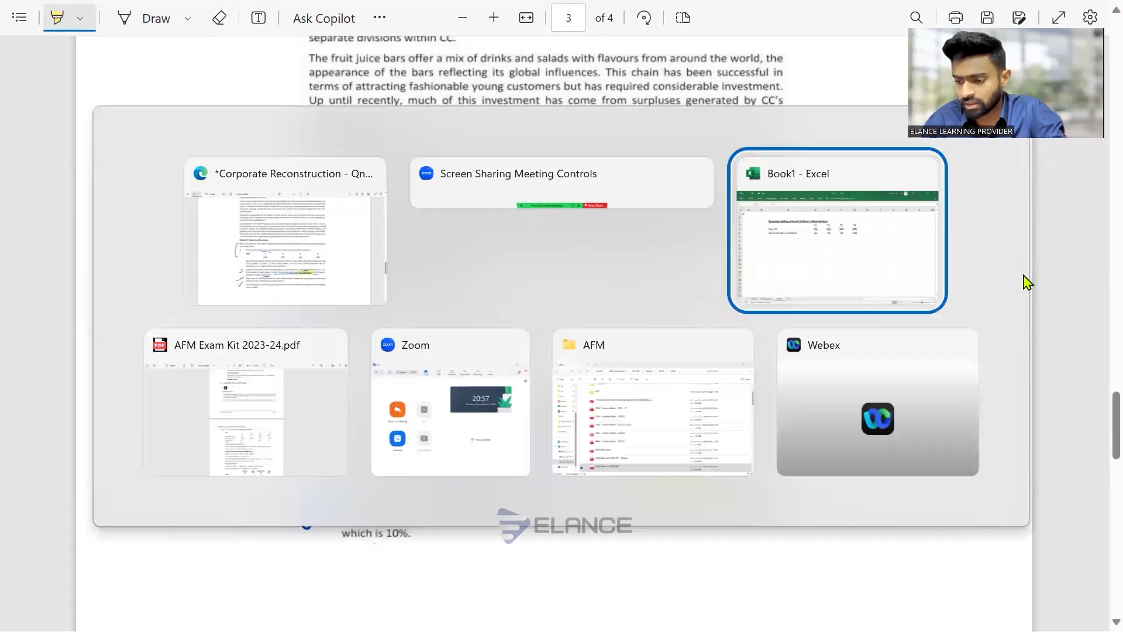
{"action": "type", "text": "FCff"}
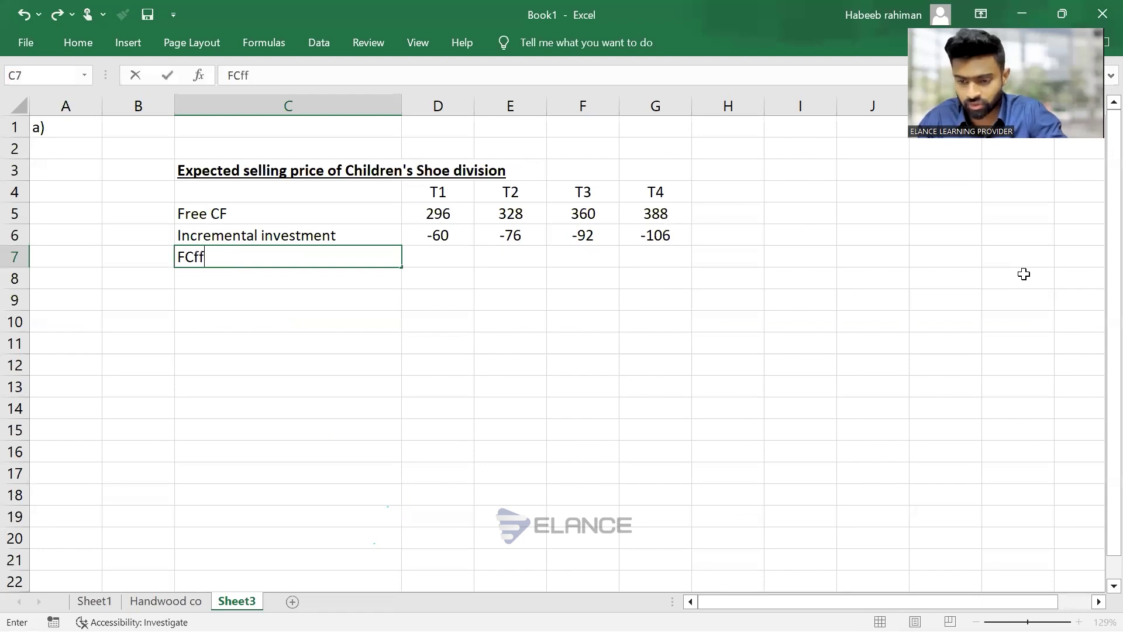
{"action": "key", "text": "Tab"}
{"action": "key", "text": "alt+equal"}
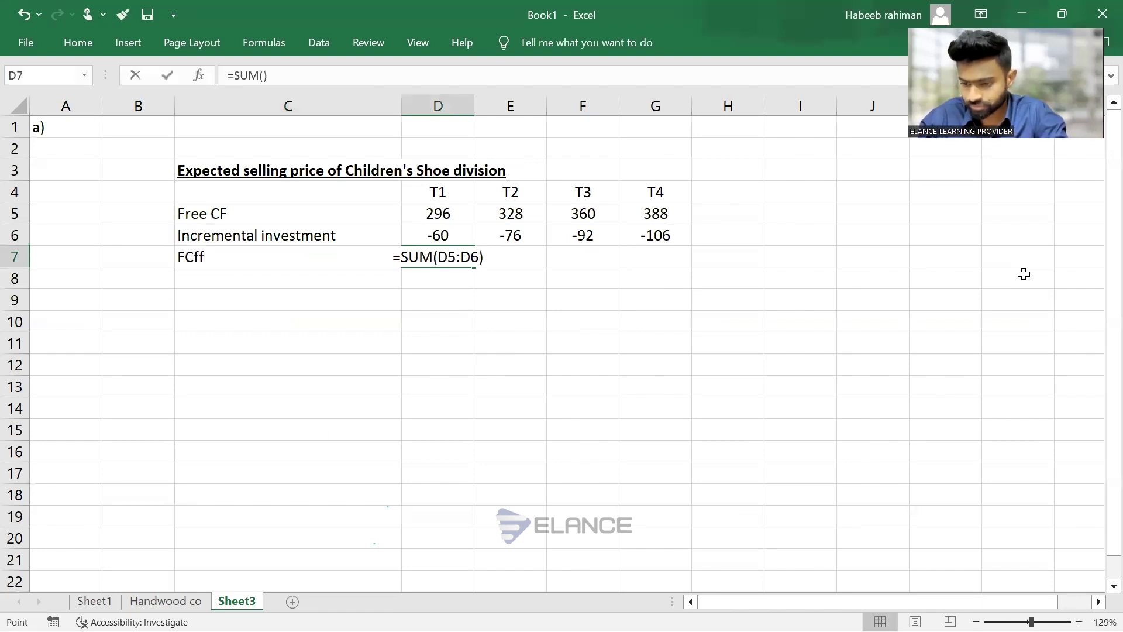
{"action": "key", "text": "Return"}
{"action": "key", "text": "Up"}
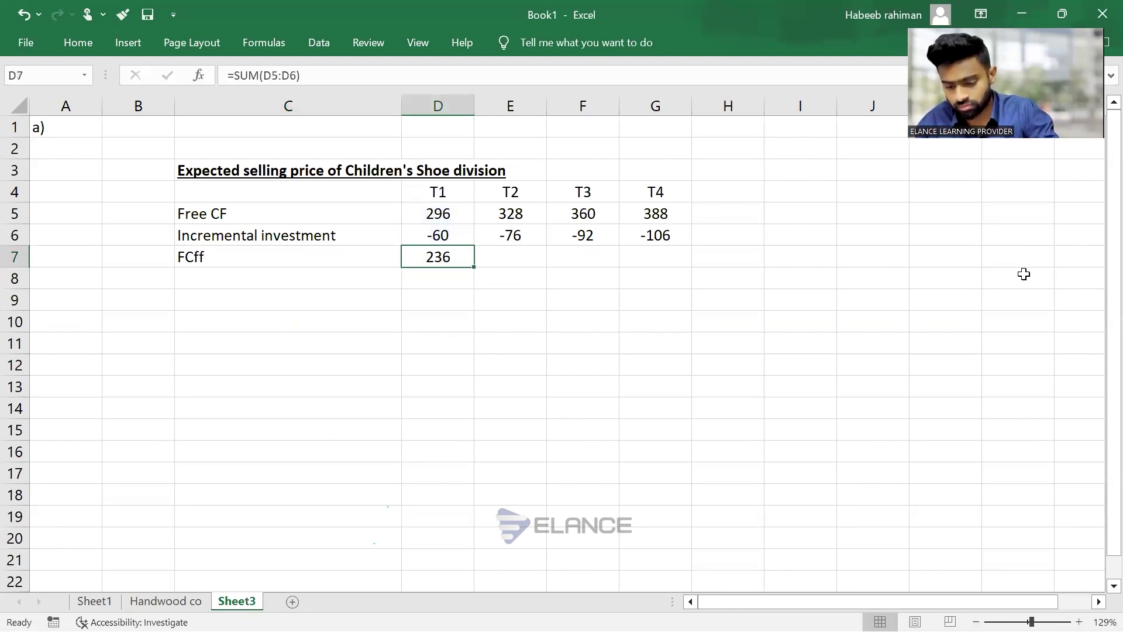
Copy the FCff sum from D7 across to E7:G7
{"action": "key", "text": "ctrl+c"}
{"action": "key", "text": "Right"}
{"action": "key", "text": "shift+Right"}
{"action": "key", "text": "shift+Right"}
{"action": "key", "text": "ctrl+v"}
{"action": "key", "text": "Down"}
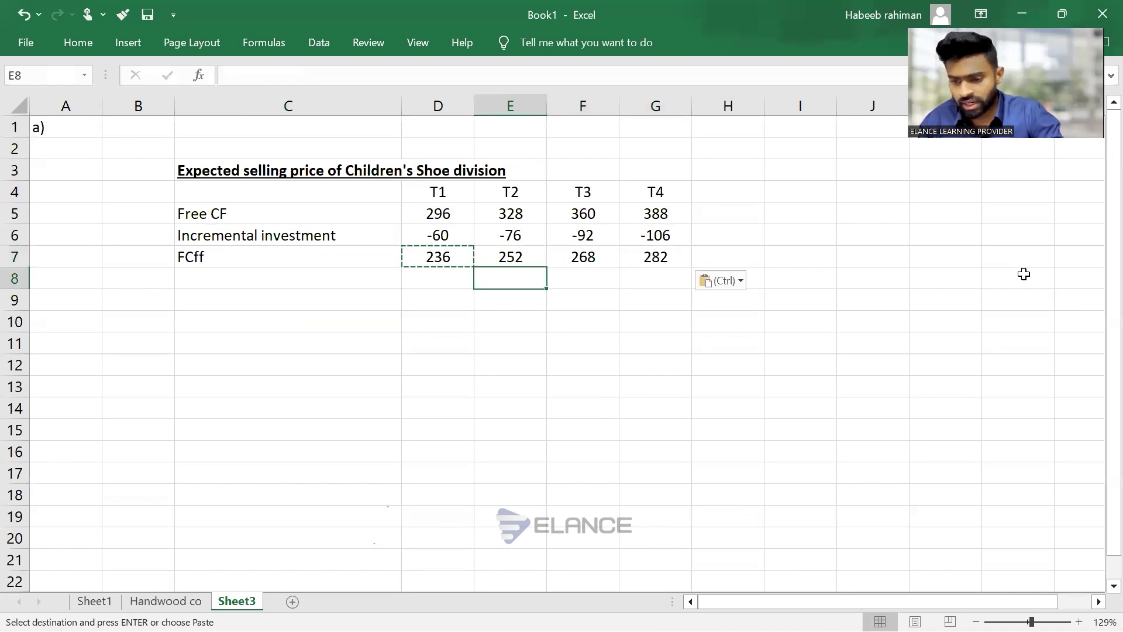
Add a "Disc rate" row label in C8 with the rate .1 in D8
{"action": "key", "text": "Left"}
{"action": "key", "text": "Left"}
{"action": "type", "text": "Di"}
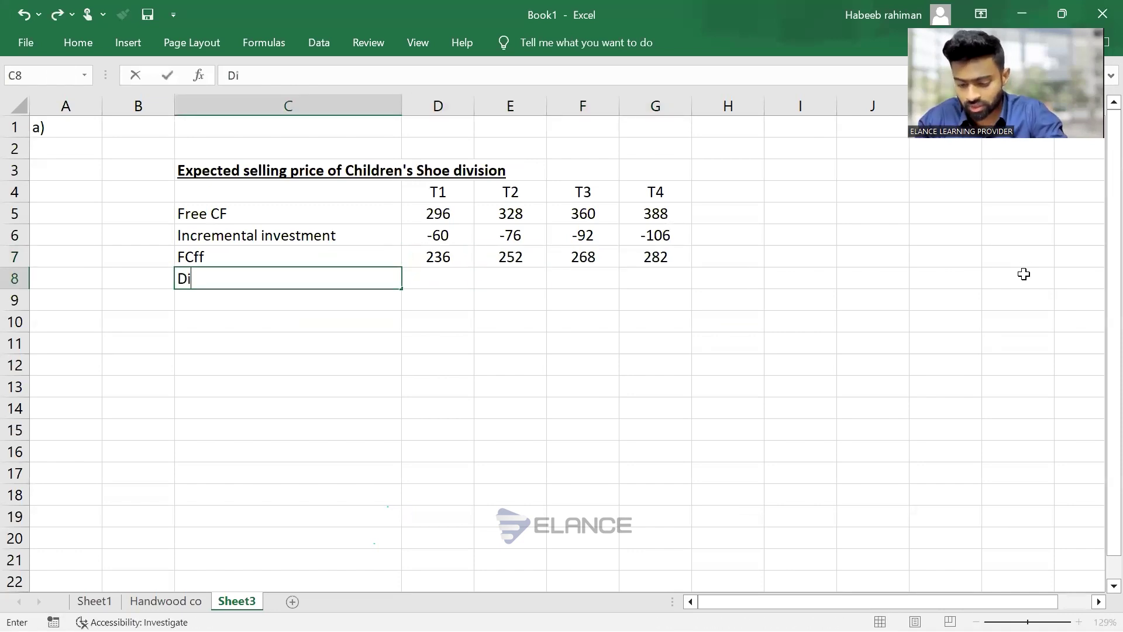
{"action": "type", "text": "sc rate"}
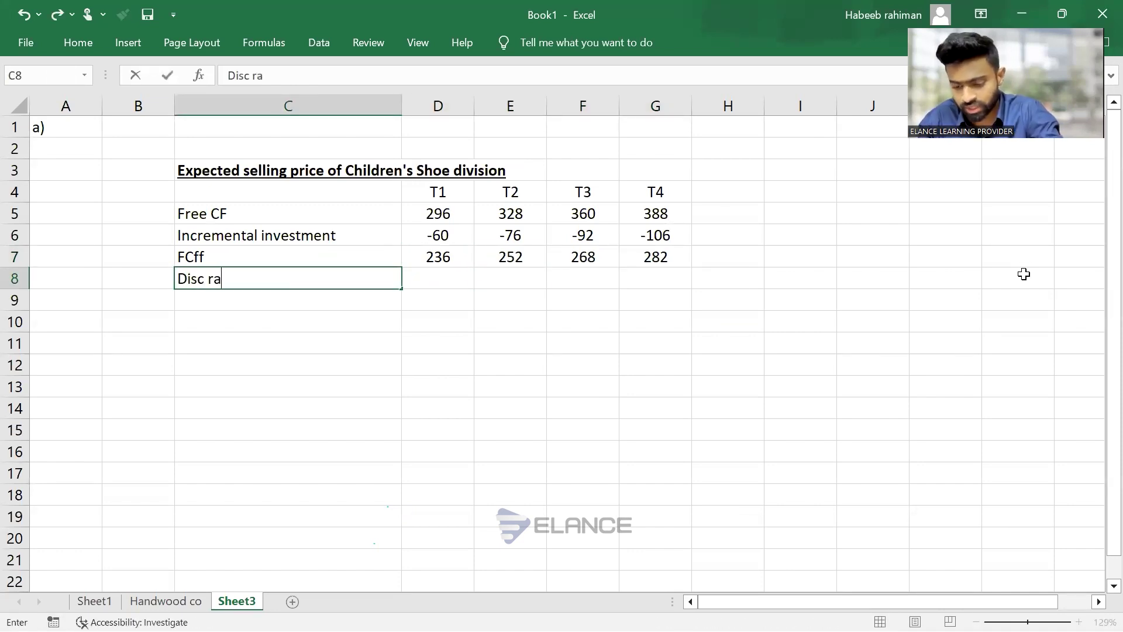
{"action": "key", "text": "Tab"}
{"action": "type", "text": ".1"}
{"action": "key", "text": "Return"}
{"action": "key", "text": "Up"}
{"action": "key", "text": "Up"}
{"action": "key", "text": "Up"}
{"action": "key", "text": "shift+Right"}
{"action": "key", "text": "shift+Right"}
{"action": "key", "text": "shift+Right"}
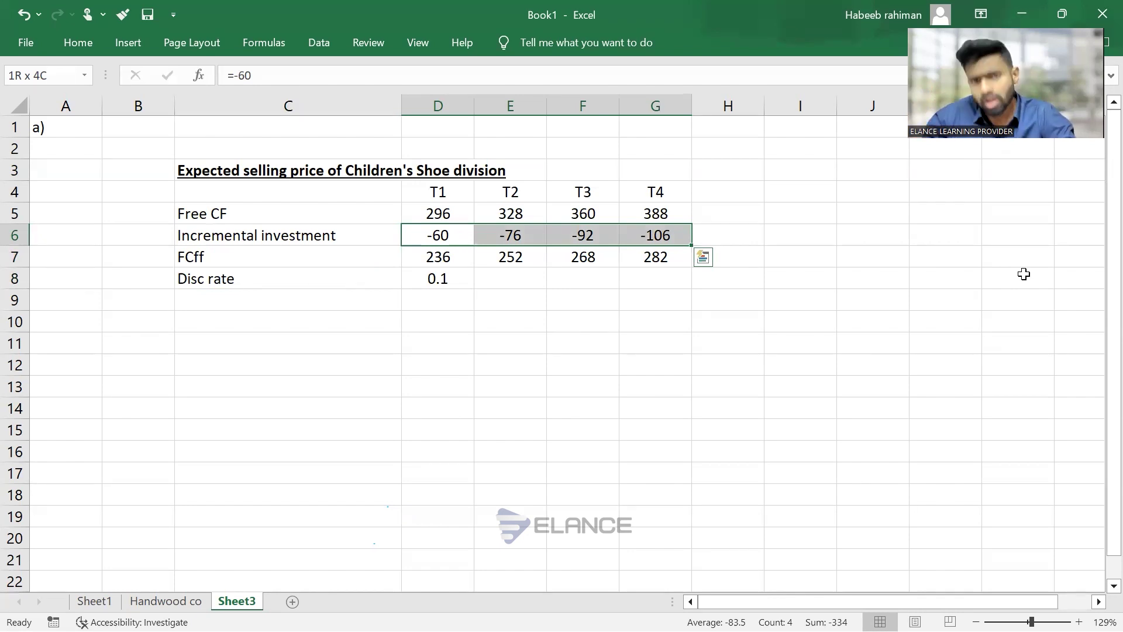
Enter the row labels "PV of T1 to T4" in C10 and "PV of T5 to Tn" in C11
{"action": "key", "text": "Down"}
{"action": "key", "text": "Down"}
{"action": "key", "text": "Left"}
{"action": "key", "text": "Down"}
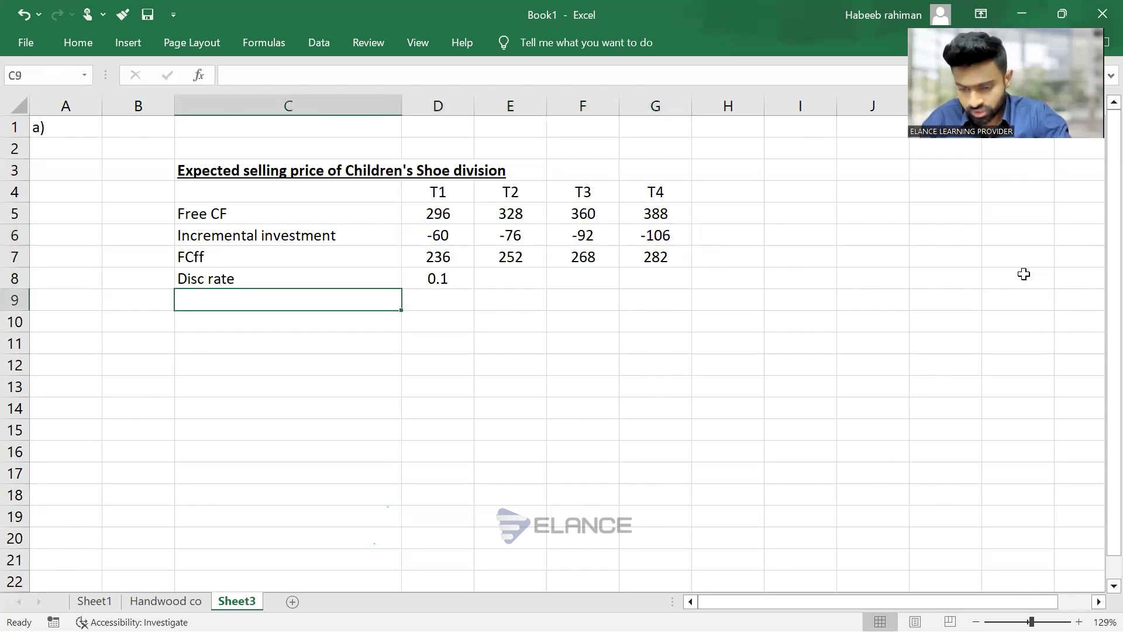
{"action": "key", "text": "Down"}
{"action": "type", "text": "of T1 to"}
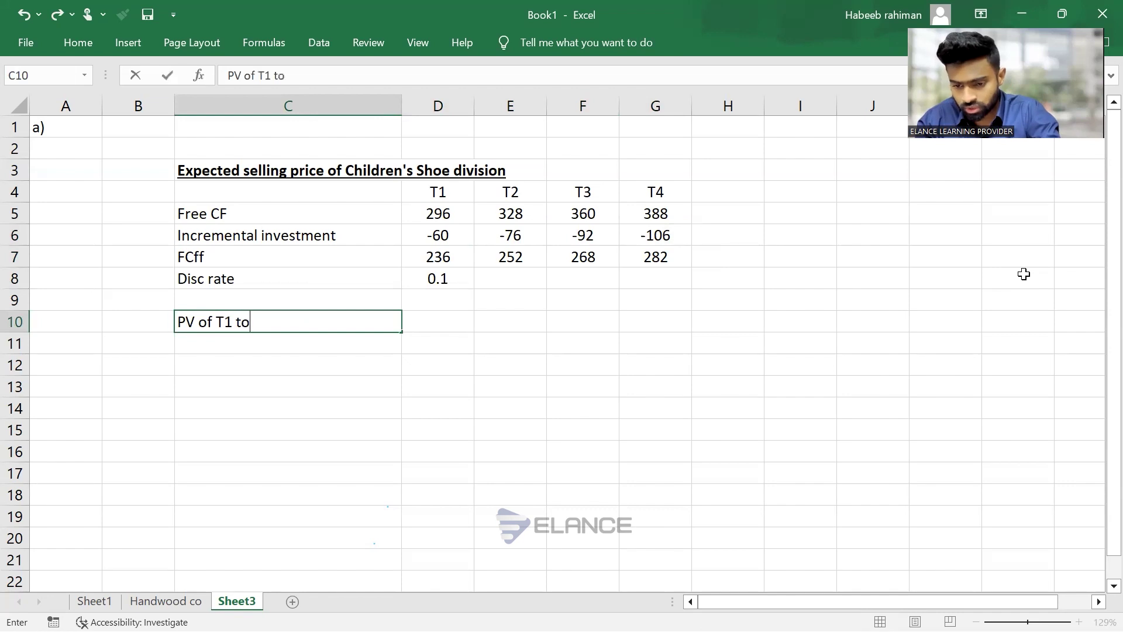
{"action": "type", "text": " T4"}
{"action": "key", "text": "Return"}
{"action": "type", "text": "0"}
{"action": "key", "text": "BackSpace"}
{"action": "type", "text": "PV of "}
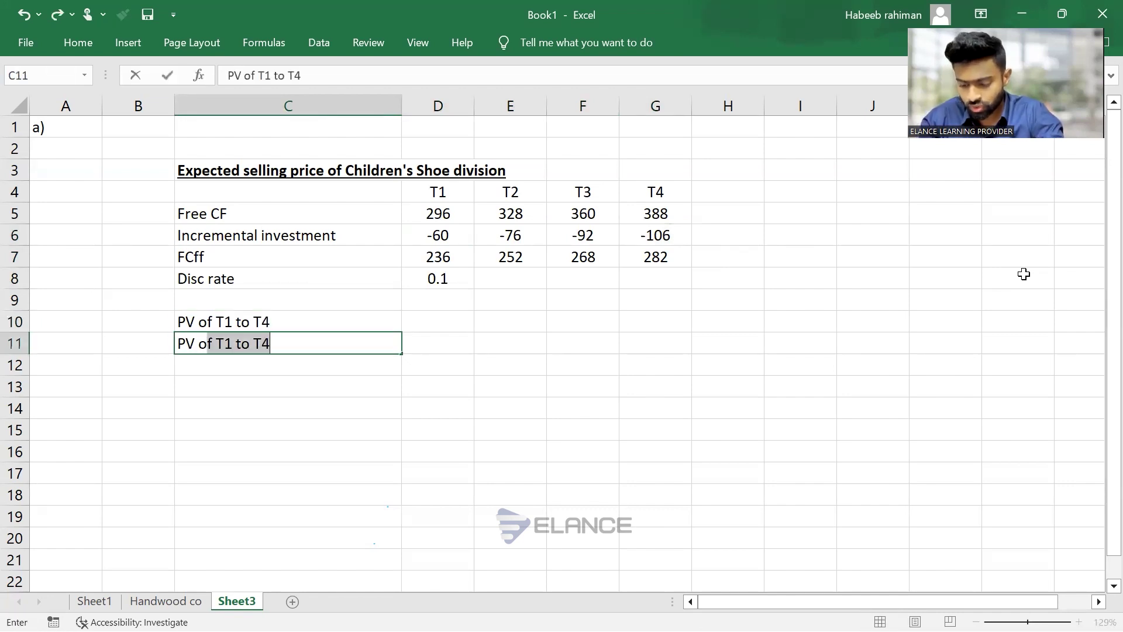
{"action": "type", "text": "T5 to "}
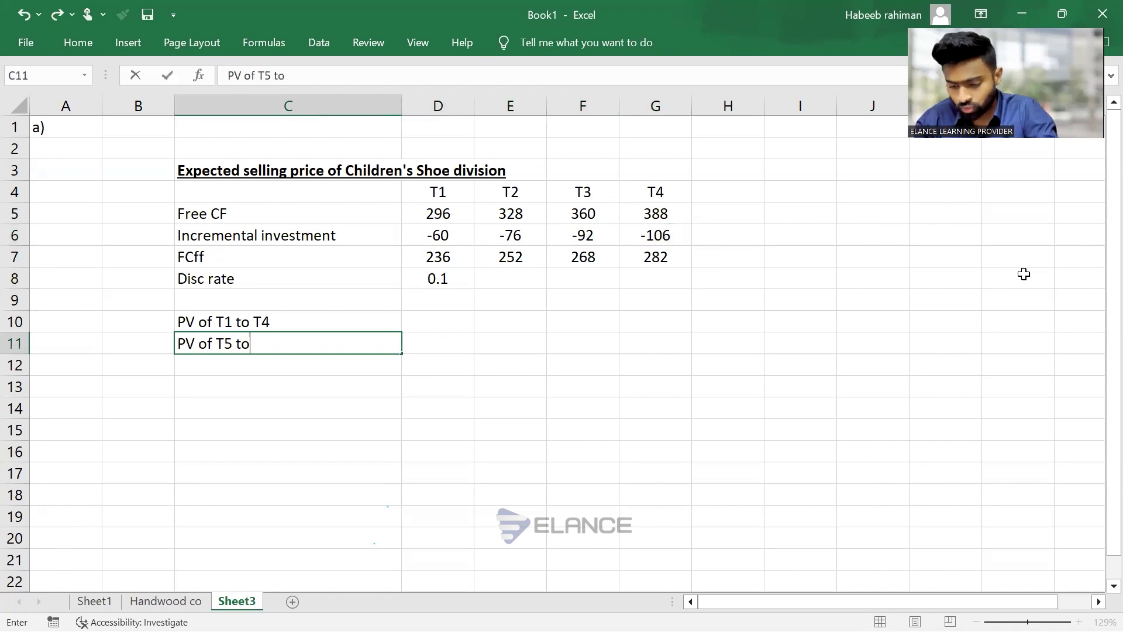
{"action": "type", "text": "Tn"}
Calculate the present value of T1 to T4 in D10 with =npv(D8,D7:G7)
{"action": "key", "text": "Tab"}
{"action": "key", "text": "Up"}
{"action": "type", "text": "=npv("}
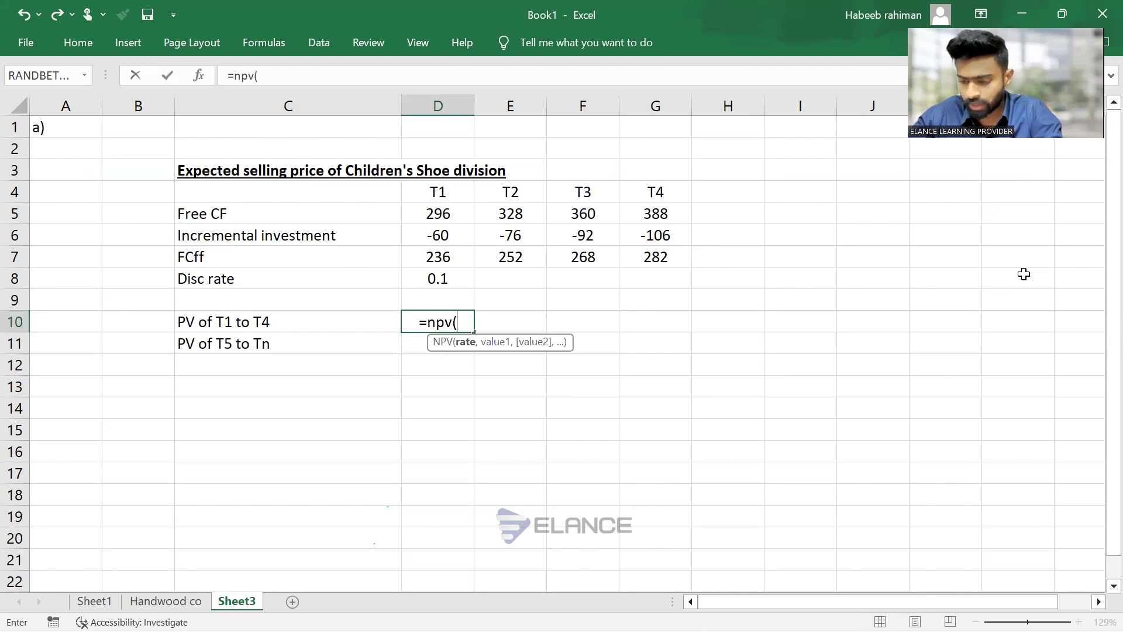
{"action": "key", "text": "Up"}
{"action": "key", "text": "Up"}
{"action": "type", "text": ","}
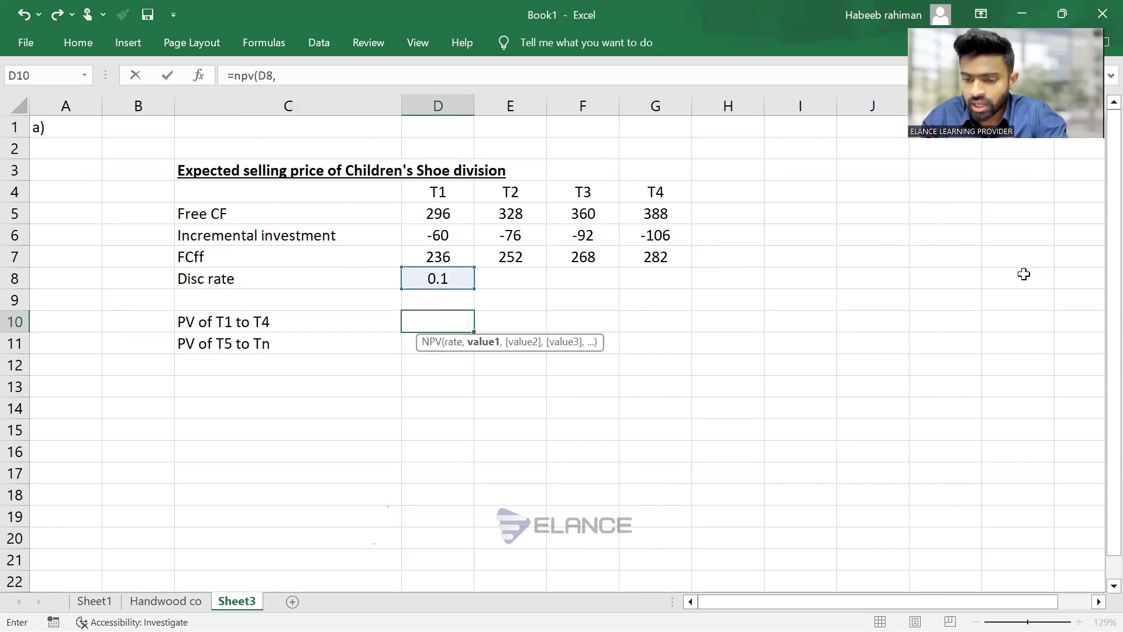
{"action": "key", "text": "Up"}
{"action": "key", "text": "Up"}
{"action": "key", "text": "Up"}
{"action": "key", "text": "shift+Right"}
{"action": "key", "text": "shift+Right"}
{"action": "key", "text": "shift+Right"}
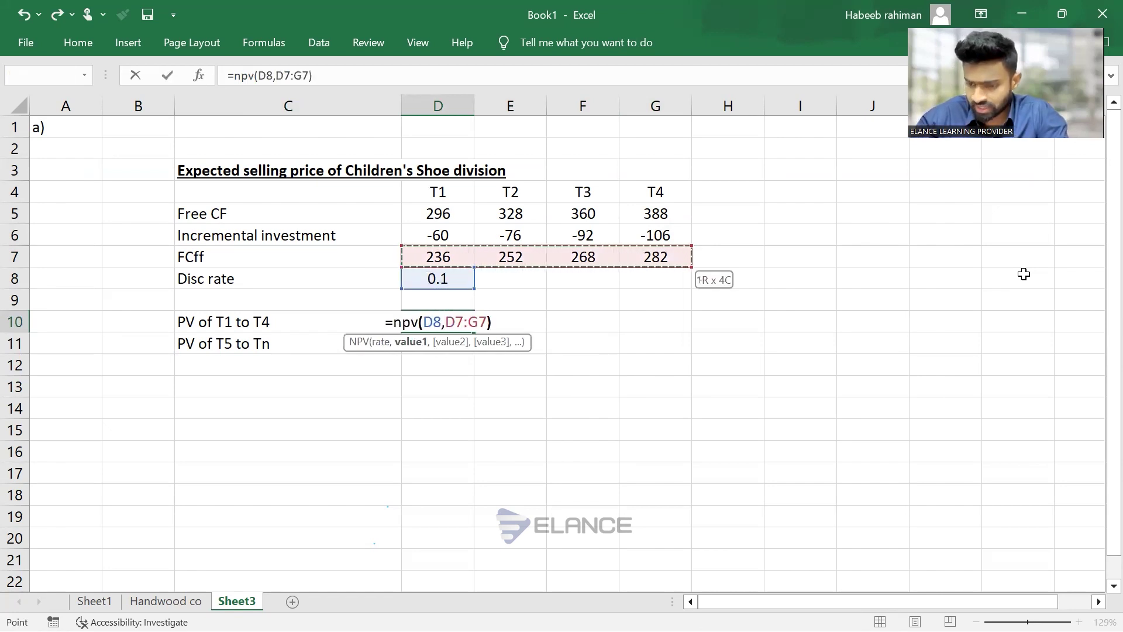
{"action": "key", "text": "ctrl+Return"}
Start the T5 to Tn formula in D11 as =G7*1.035, checking the post-year-4 growth rate in the PDF's Exhibit 2
{"action": "type", "text": "-"}
{"action": "type", "text": "="}
{"action": "key", "text": "Right"}
{"action": "key", "text": "Right"}
{"action": "key", "text": "Right"}
{"action": "key", "text": "Up"}
{"action": "key", "text": "Up"}
{"action": "key", "text": "Up"}
{"action": "key", "text": "Up"}
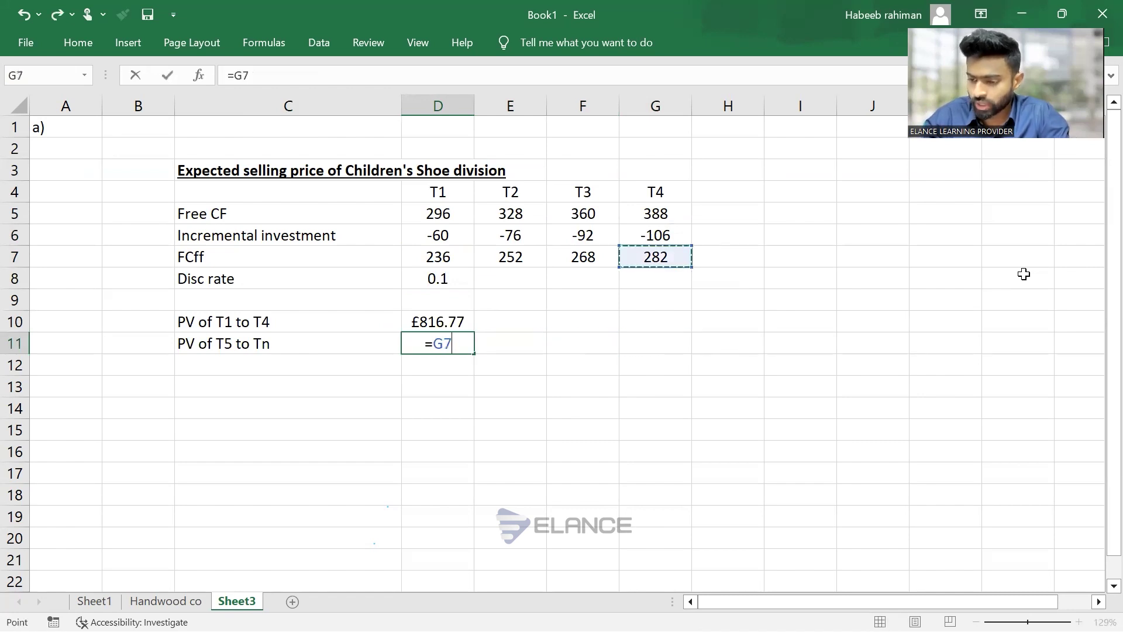
{"action": "type", "text": "*1."}
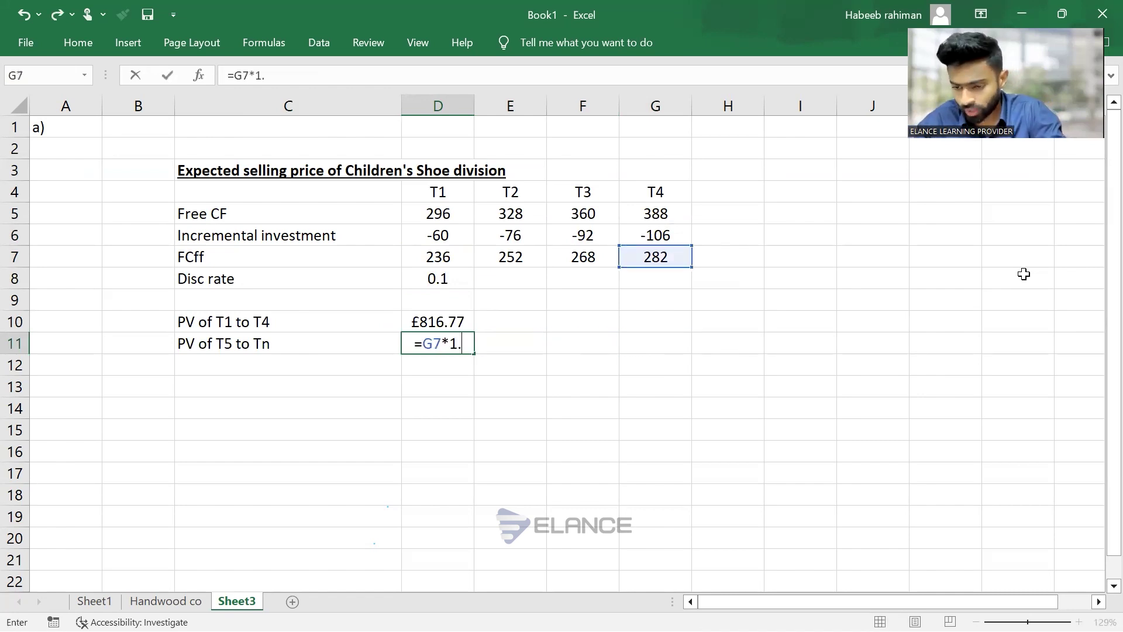
{"action": "key", "text": "alt+Tab"}
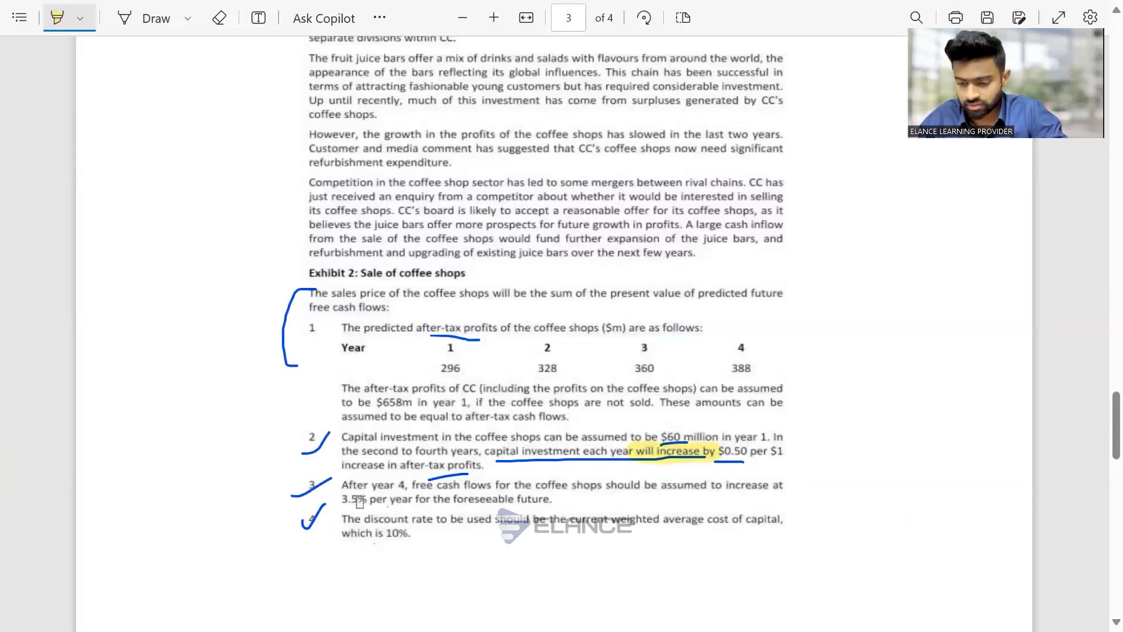
{"action": "scroll", "coordinate": [371, 497], "scroll_direction": "up", "scroll_amount": 15}
{"action": "key", "text": "alt+Tab"}
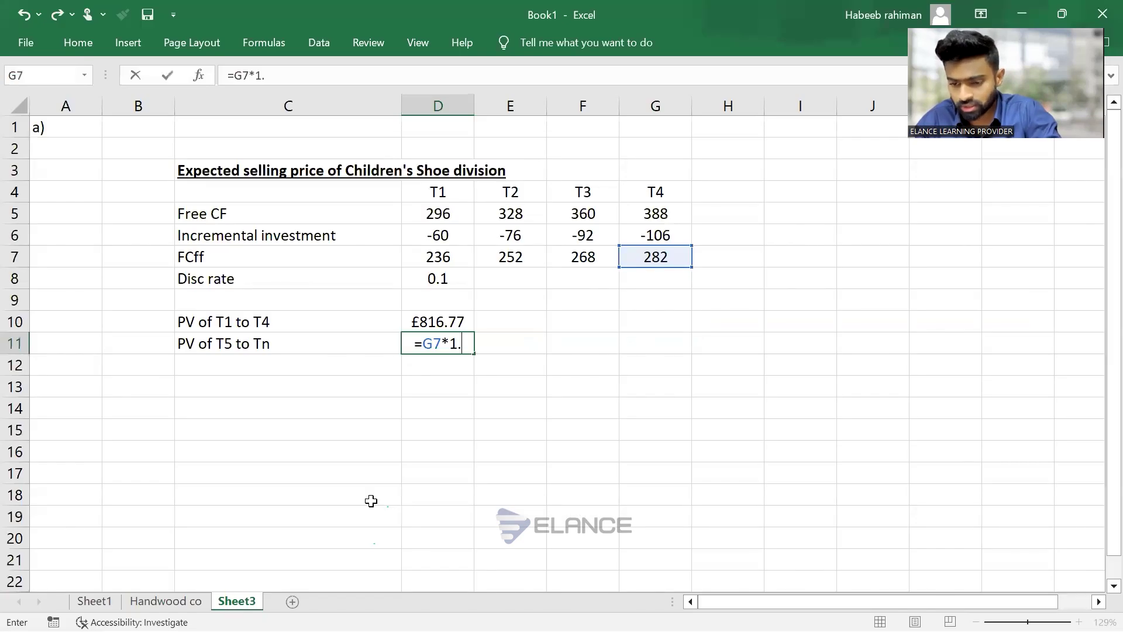
{"action": "type", "text": "035"}
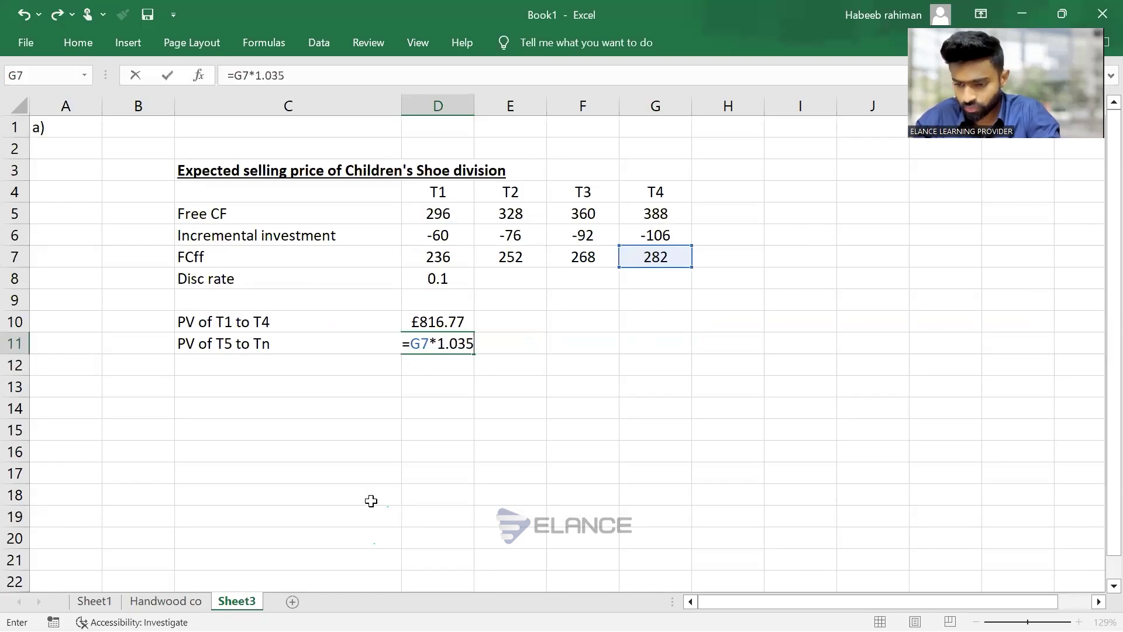
Complete the D11 formula by dividing by (.1-.035) and discounting with *1.1^-4
{"action": "type", "text": "/("}
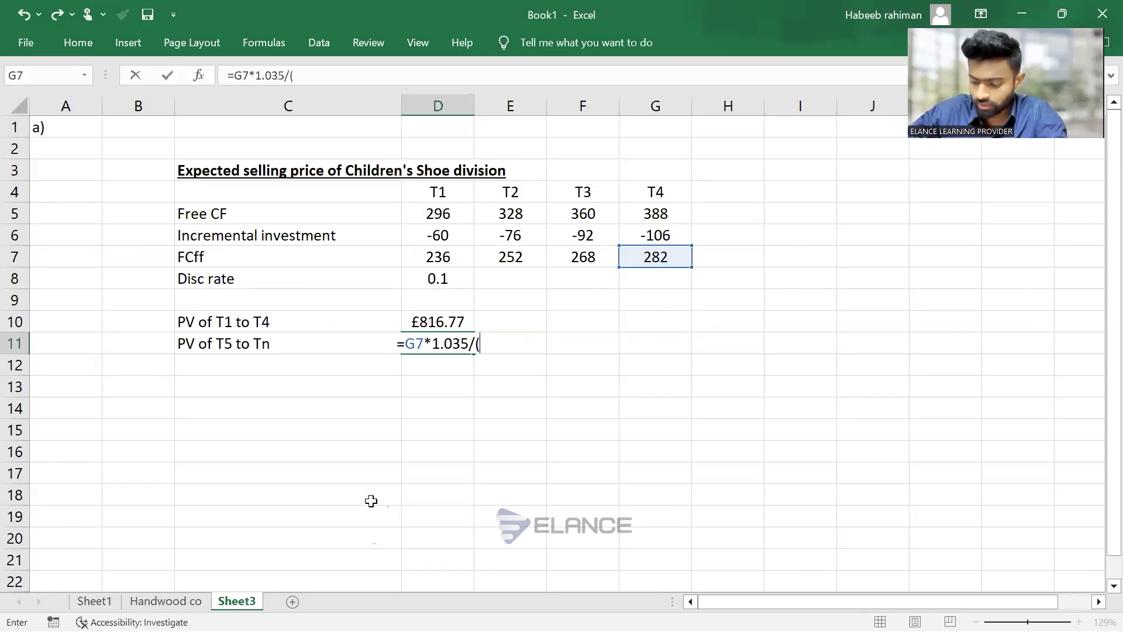
{"action": "type", "text": ".1"}
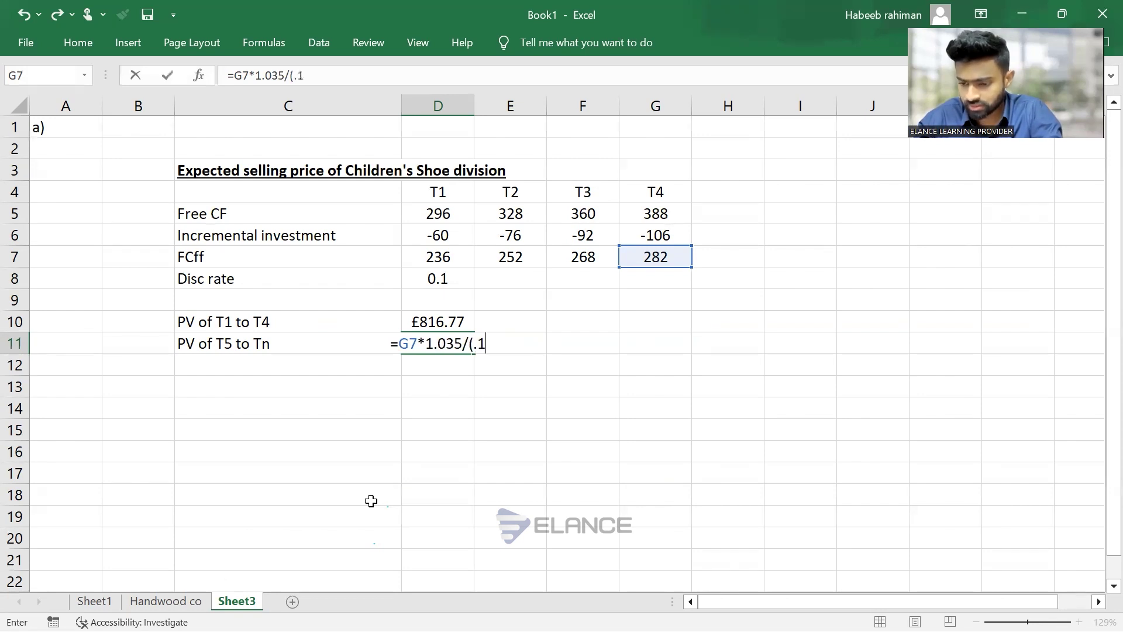
{"action": "type", "text": "-.05"}
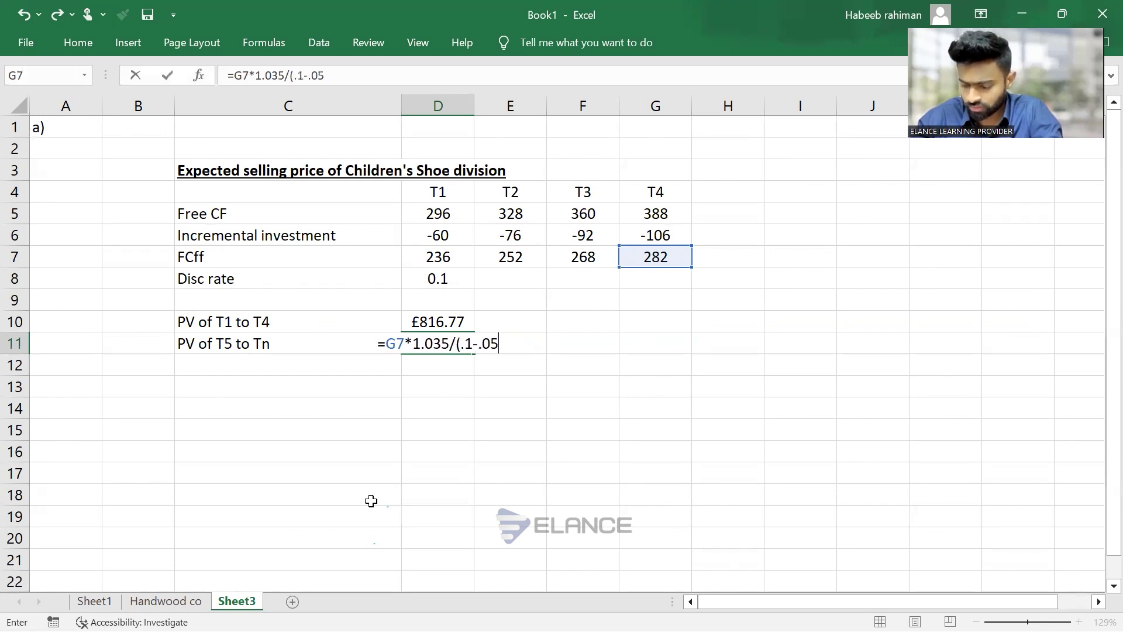
{"action": "key", "text": "BackSpace"}
{"action": "type", "text": "35)"}
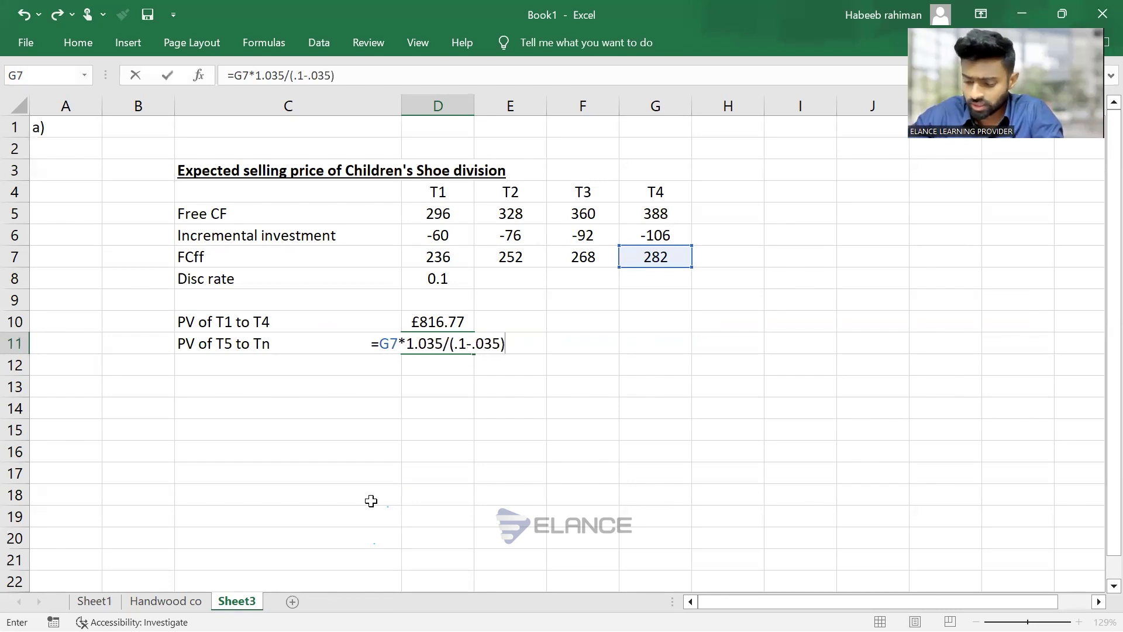
{"action": "type", "text": "*1.1"}
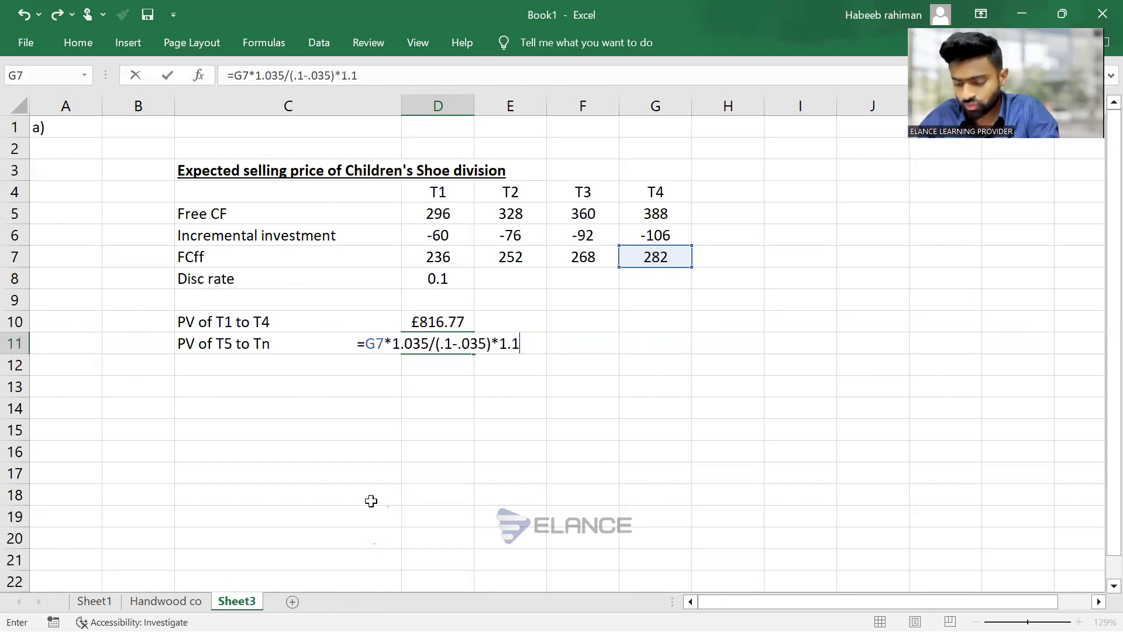
{"action": "type", "text": "^-4"}
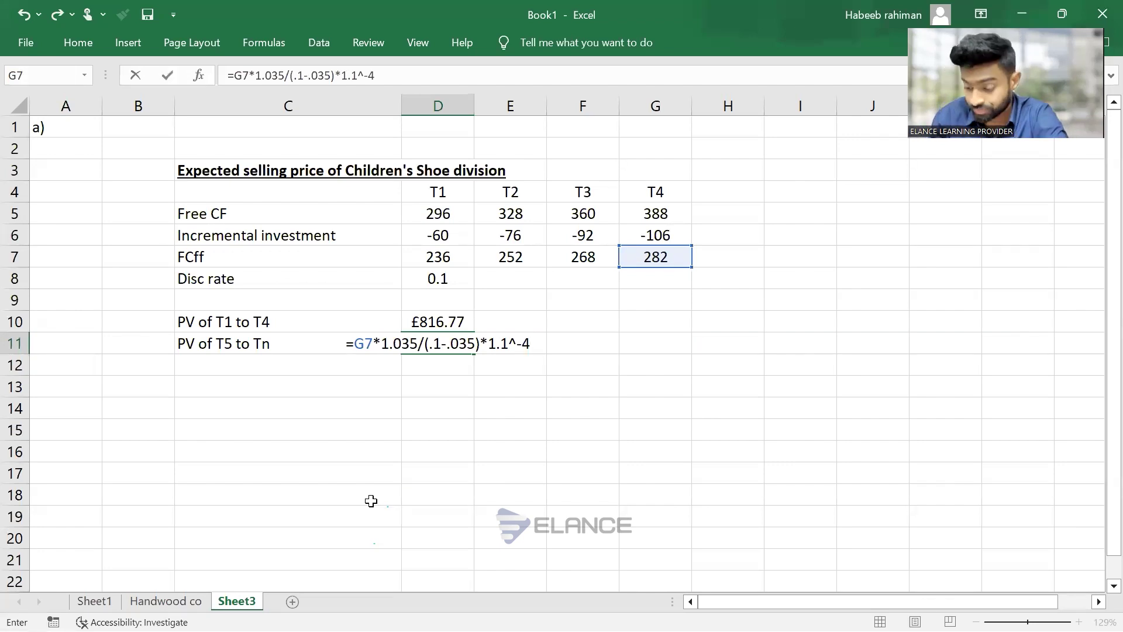
{"action": "key", "text": "Return"}
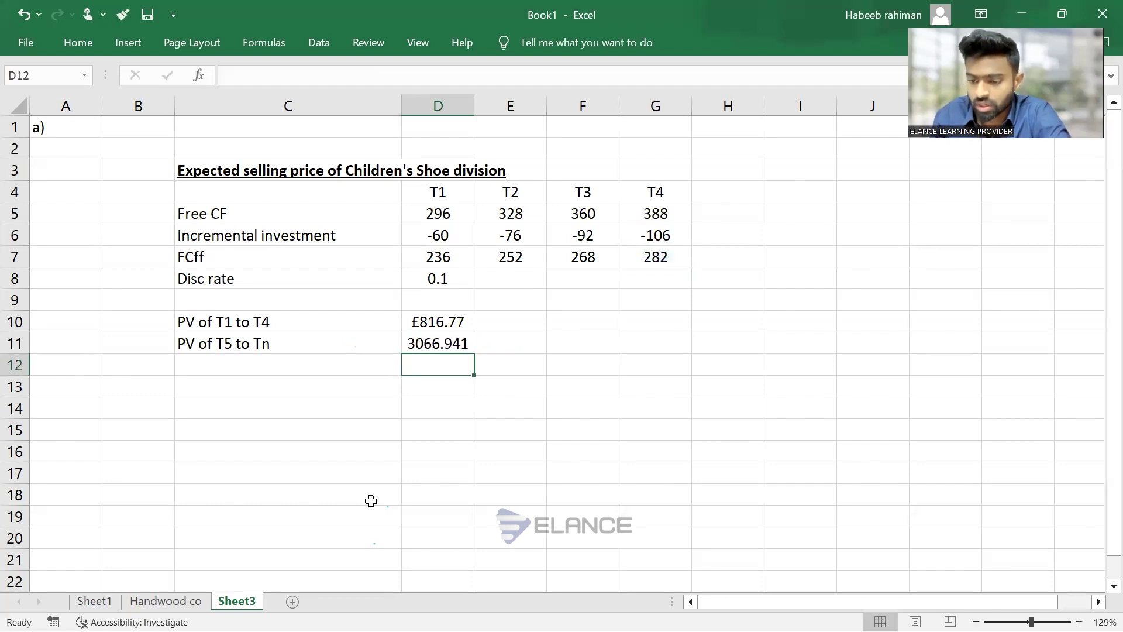
Sum the two present values D10:D11 in D12 and make the total bold
{"action": "key", "text": "alt+equal"}
{"action": "key", "text": "Return"}
{"action": "key", "text": "Up"}
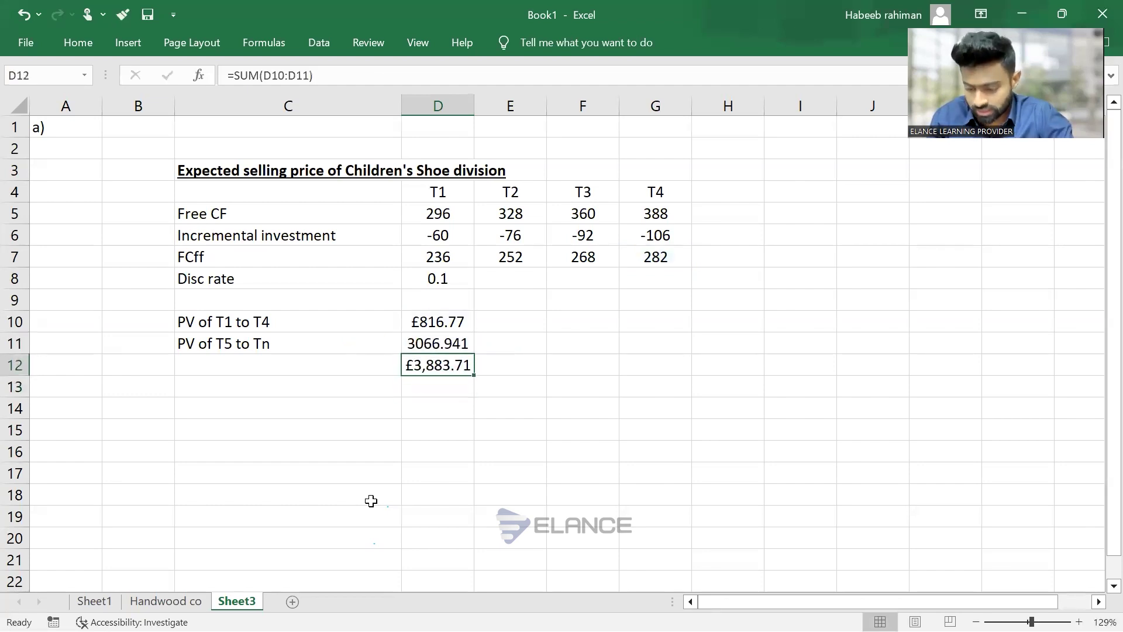
{"action": "key", "text": "ctrl+b"}
Enter the bold row label "Expected SP" in C12
{"action": "key", "text": "Left"}
{"action": "type", "text": "Ex"}
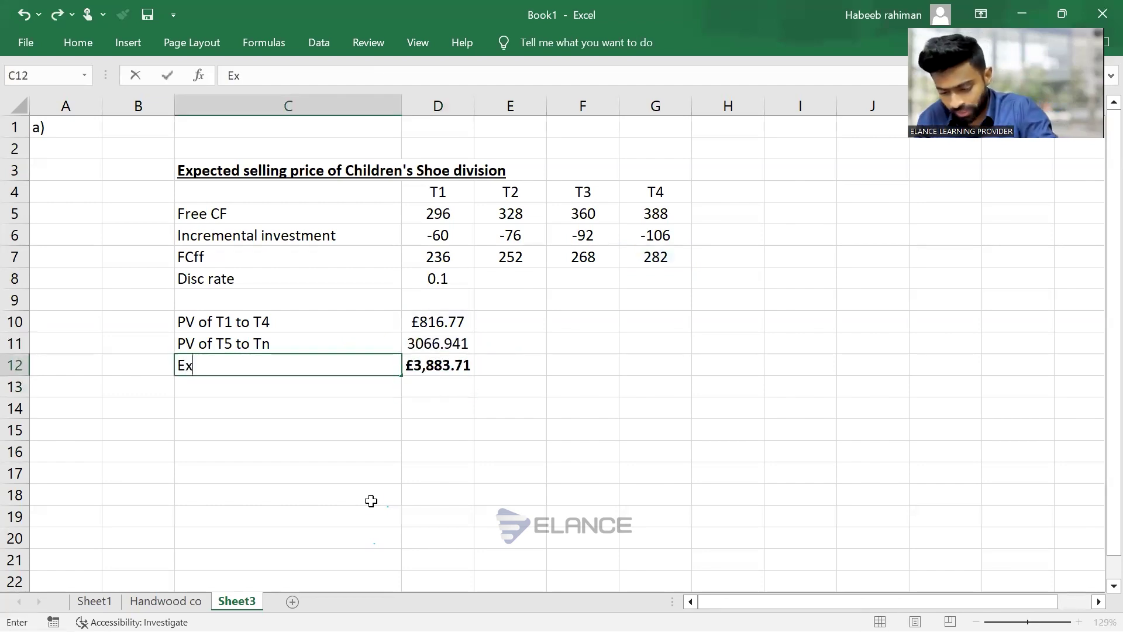
{"action": "type", "text": "pected SP"}
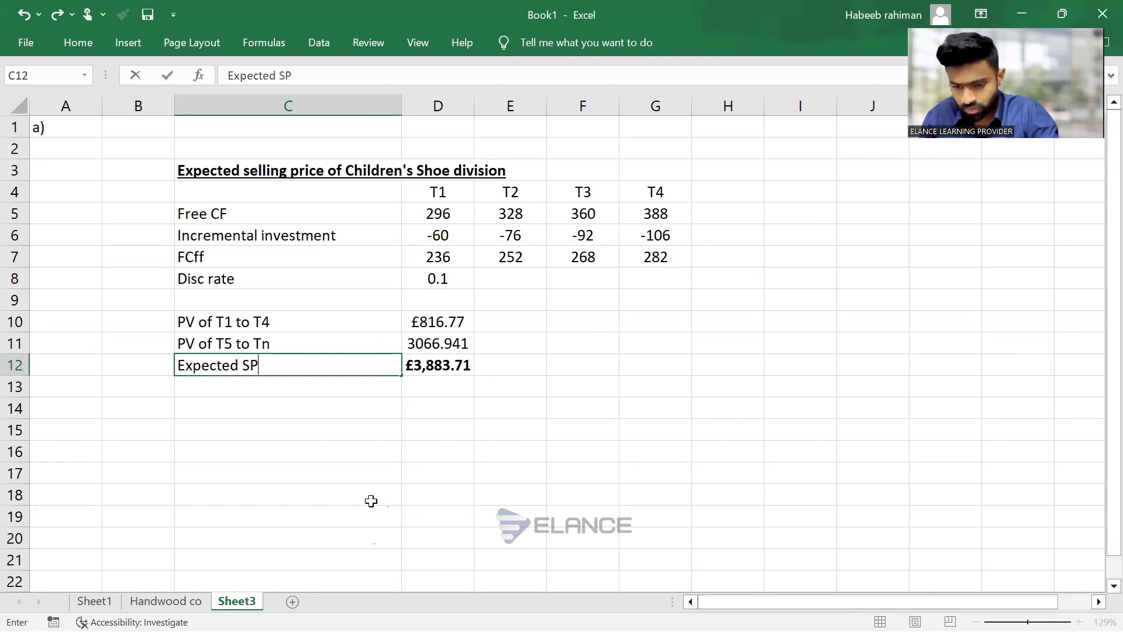
{"action": "key", "text": "Return"}
{"action": "key", "text": "Up"}
{"action": "key", "text": "ctrl+b"}
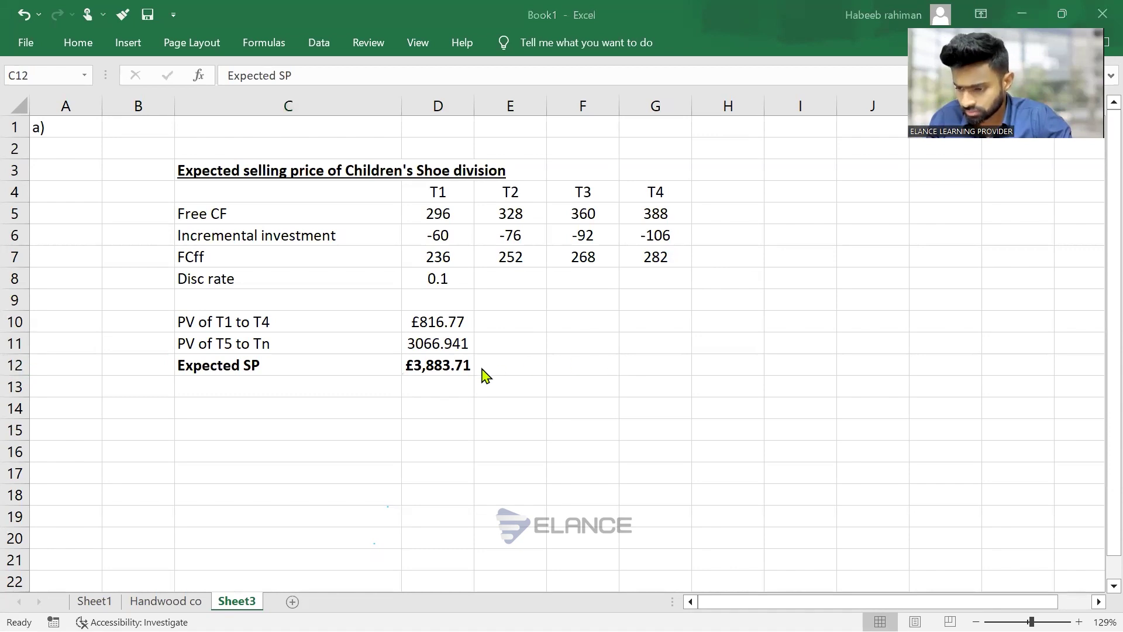
Review the formulas behind the present values of T1 to T4 and T5 to Tn in D10 and D11
{"action": "left_click", "coordinate": [433, 342]}
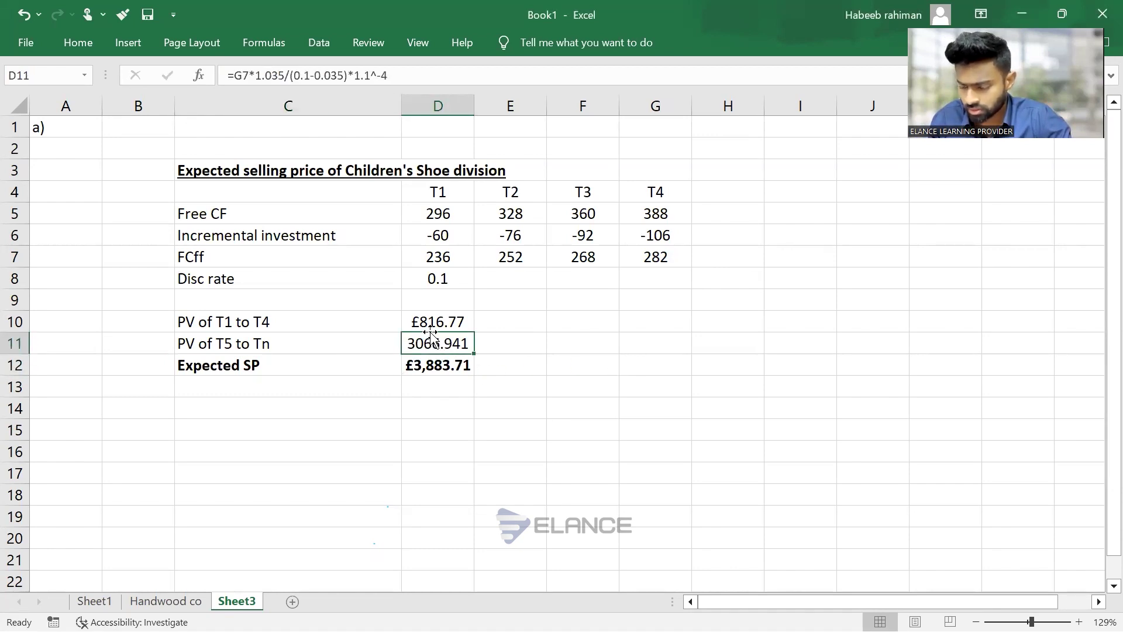
{"action": "key", "text": "Up"}
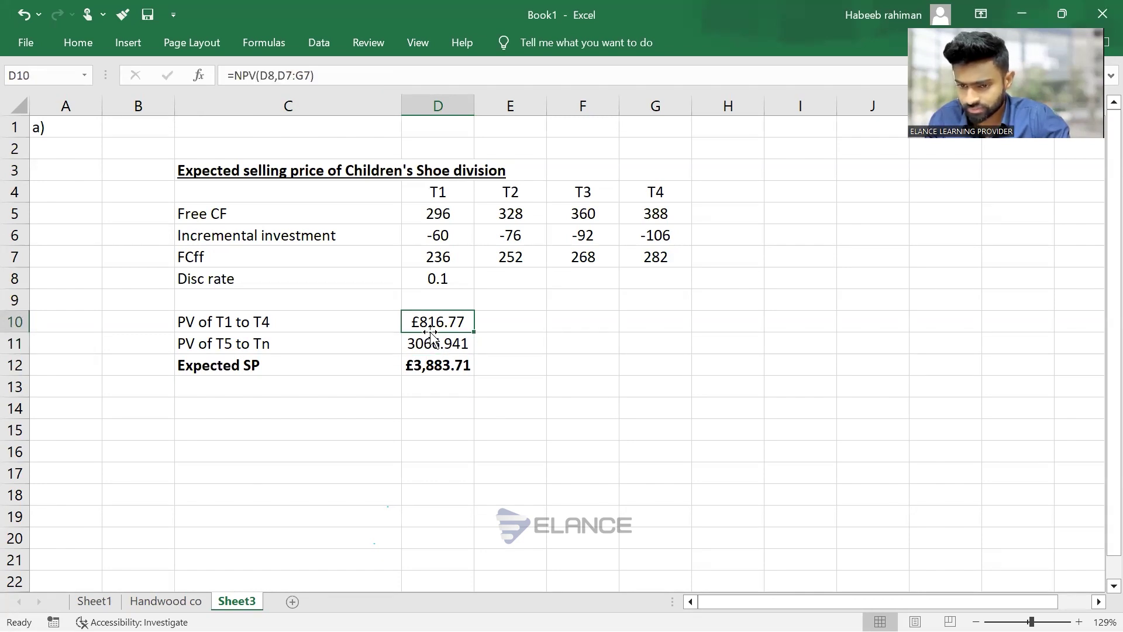
{"action": "key", "text": "Down"}
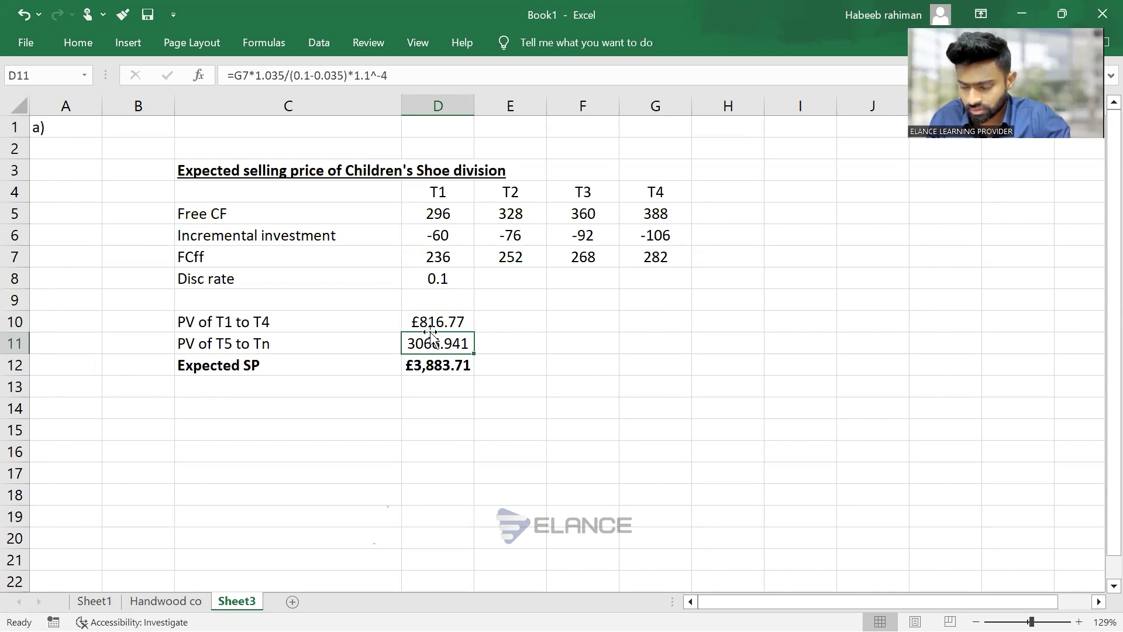
{"action": "key", "text": "Left"}
{"action": "key", "text": "Up"}
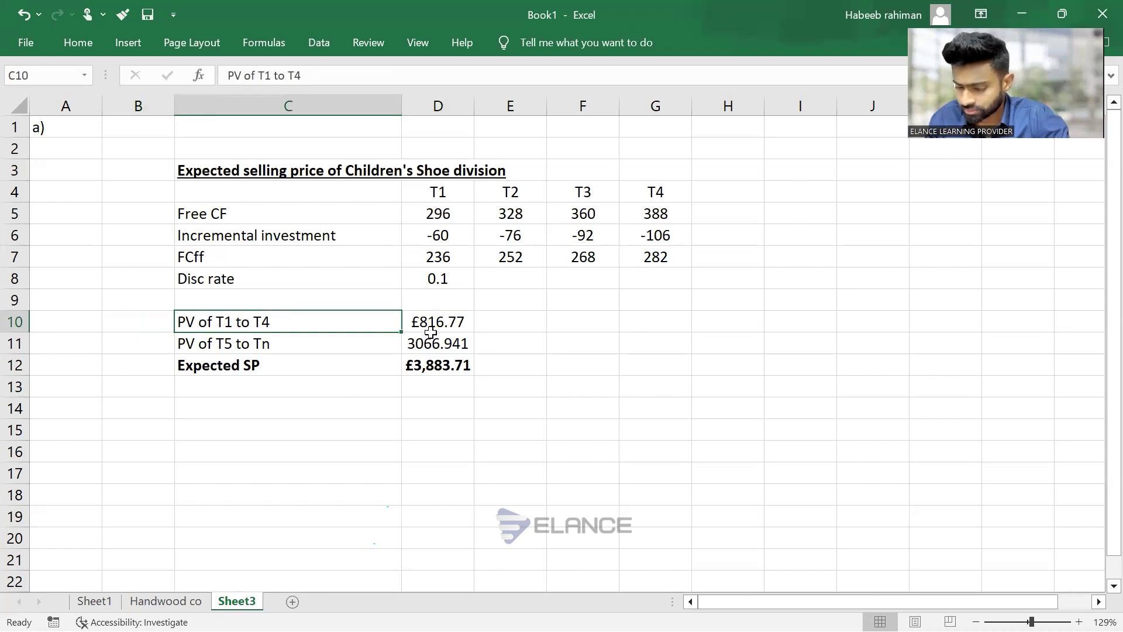
{"action": "key", "text": "Right"}
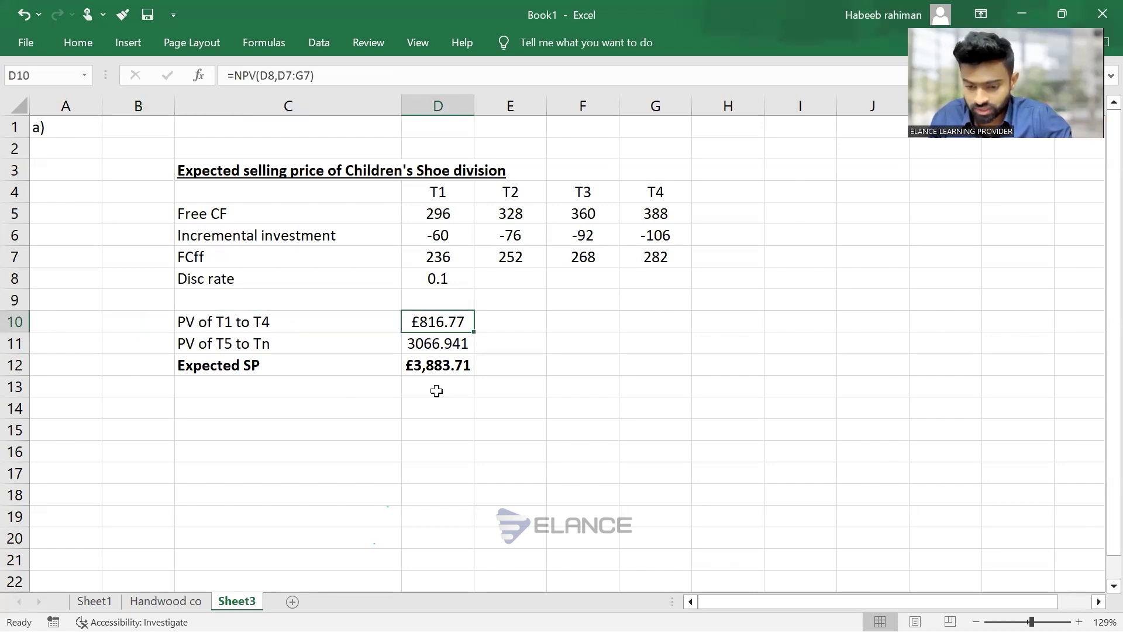
Rename the Sheet3 worksheet as "Charb co"
{"action": "key", "text": "alt+h"}
{"action": "type", "text": "orCharb"}
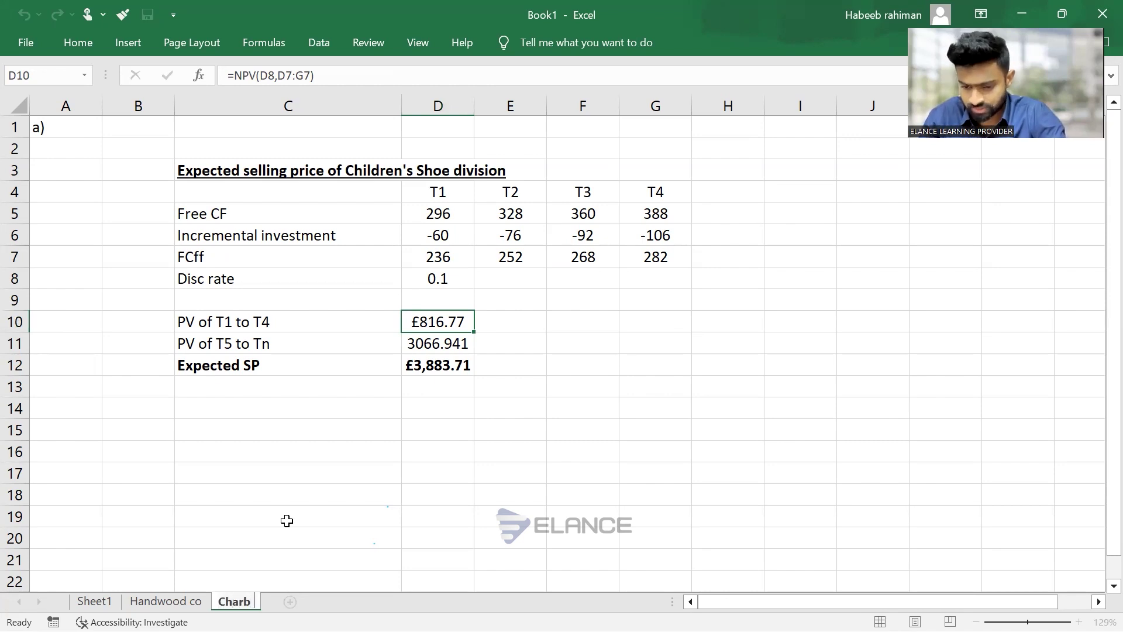
{"action": "type", "text": " co"}
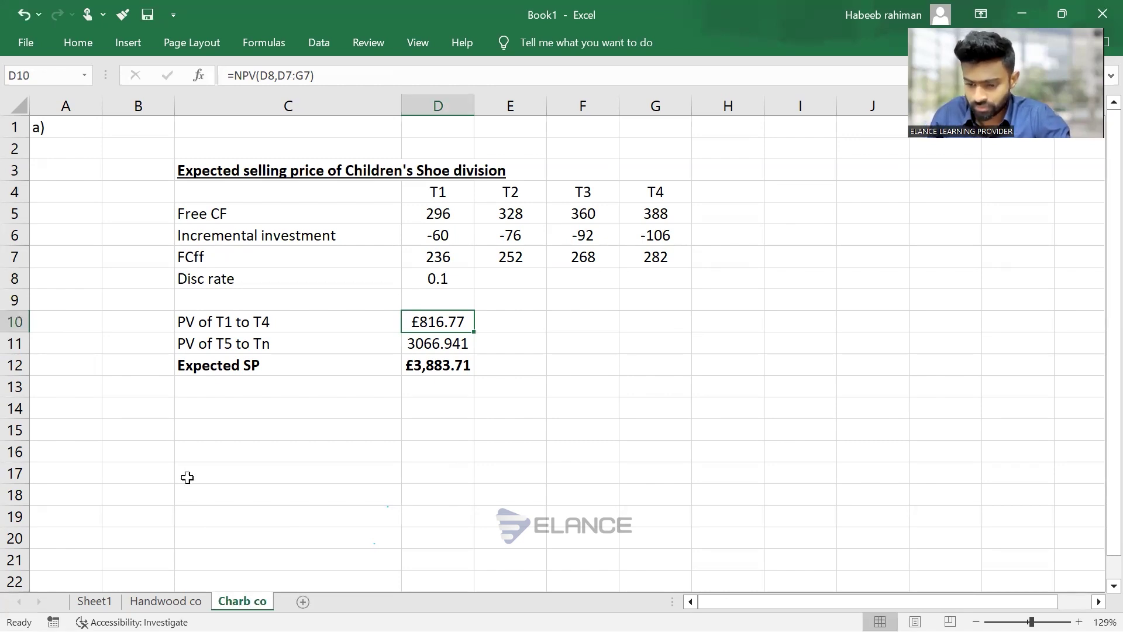
{"action": "left_click", "coordinate": [176, 455]}
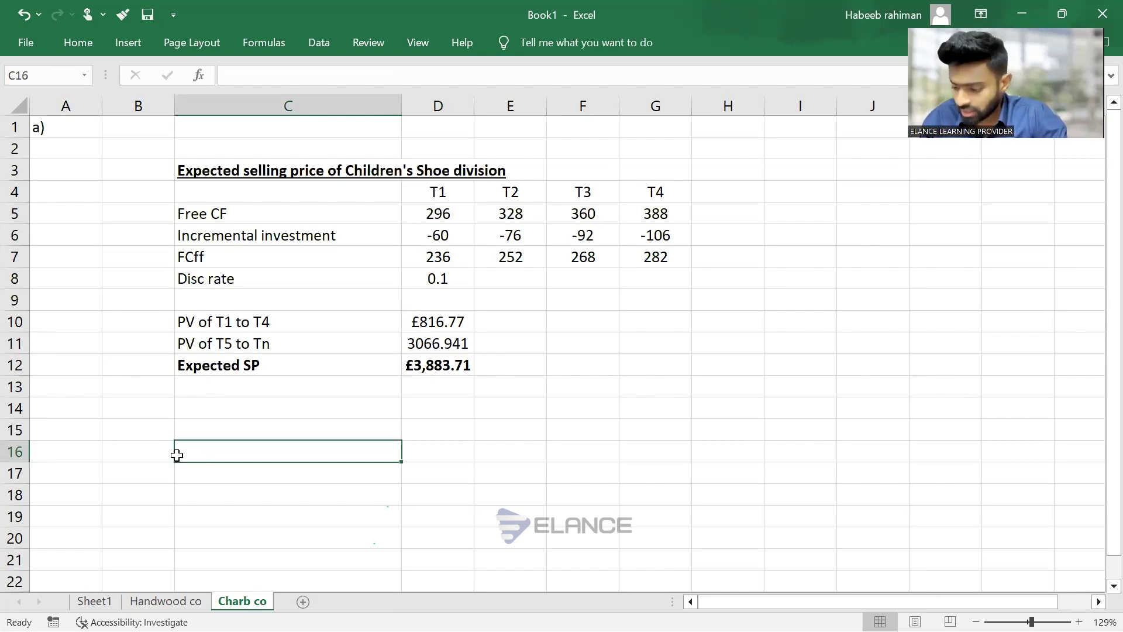
Open the Handwood co sheet, and in the PDF examine Hanwood Shoes Co's requirement (a) and its current statement of financial position
{"action": "key", "text": "ctrl+Page_Up"}
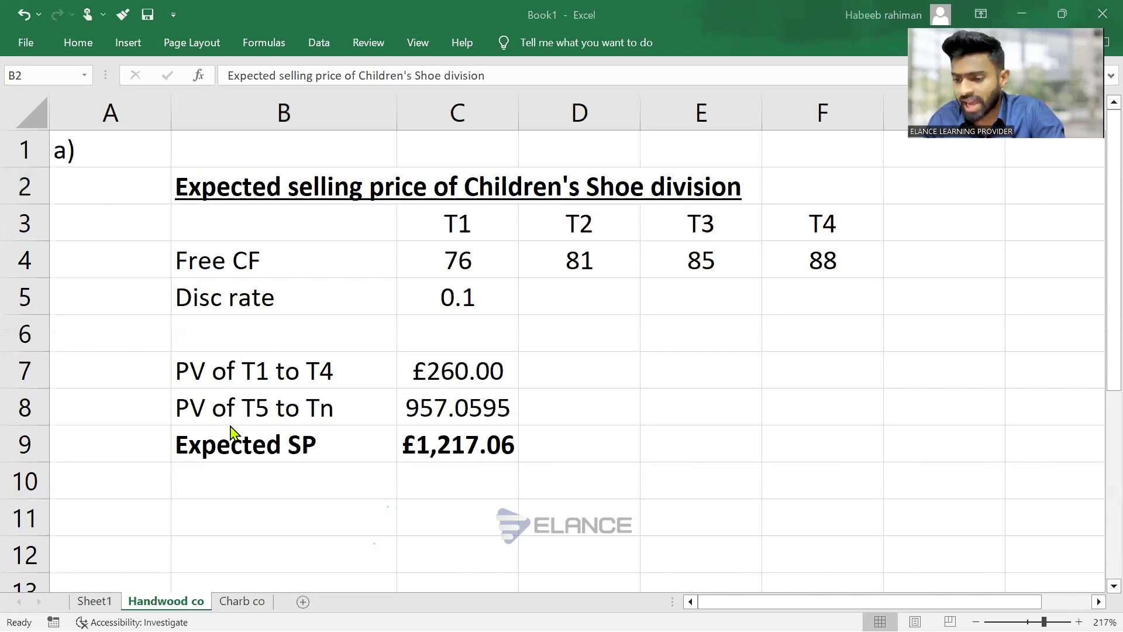
{"action": "key", "text": "alt+Tab"}
{"action": "key", "text": "Tab"}
{"action": "scroll", "coordinate": [118, 364], "scroll_direction": "up", "scroll_amount": 10}
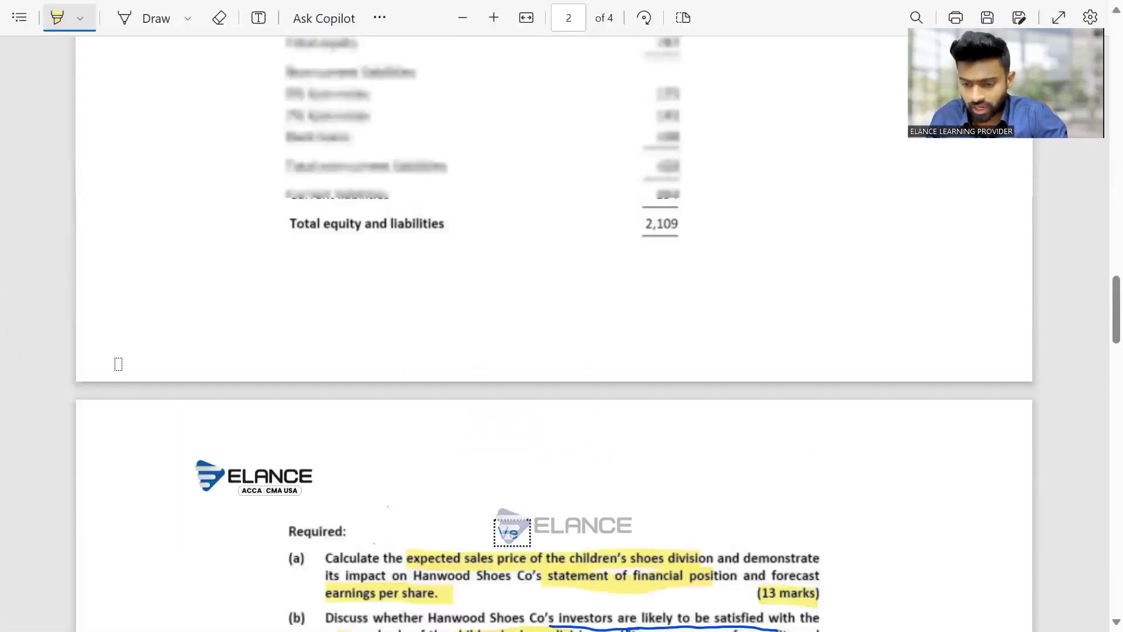
{"action": "scroll", "coordinate": [118, 363], "scroll_direction": "down", "scroll_amount": 11}
{"action": "scroll", "coordinate": [118, 364], "scroll_direction": "down", "scroll_amount": 2}
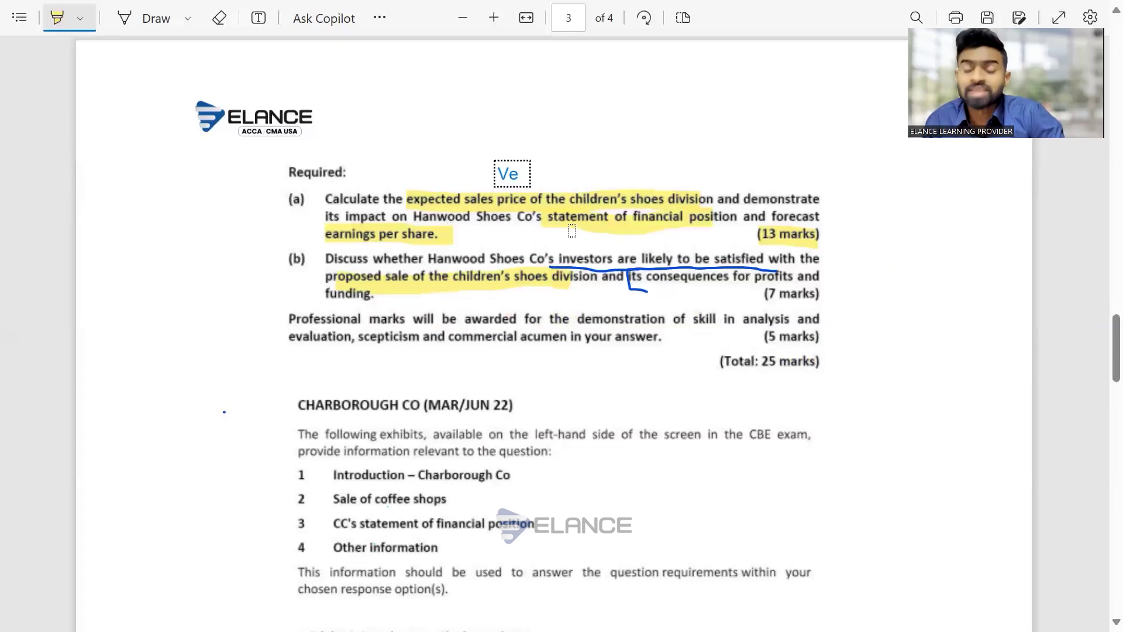
{"action": "scroll", "coordinate": [572, 230], "scroll_direction": "up", "scroll_amount": 8}
{"action": "scroll", "coordinate": [572, 231], "scroll_direction": "down", "scroll_amount": 2}
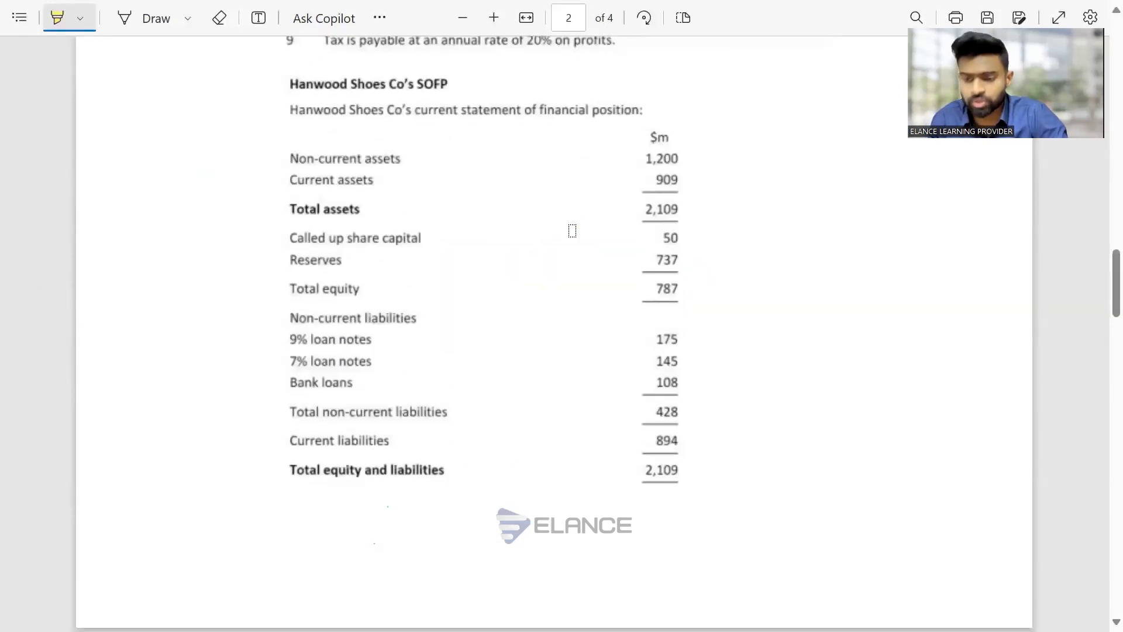
Mark Hanwood Shoes Co's whole statement of financial position with a wavy freehand pen line and switch to the Excel workbook
{"action": "key", "text": "alt+d"}
{"action": "mouse_move", "coordinate": [252, 107]}
{"action": "left_mouse_down"}
{"action": "mouse_move", "coordinate": [213, 296]}
{"action": "mouse_move", "coordinate": [237, 529]}
{"action": "mouse_move", "coordinate": [221, 546]}
{"action": "left_mouse_up"}
{"action": "key", "text": "alt+Tab"}
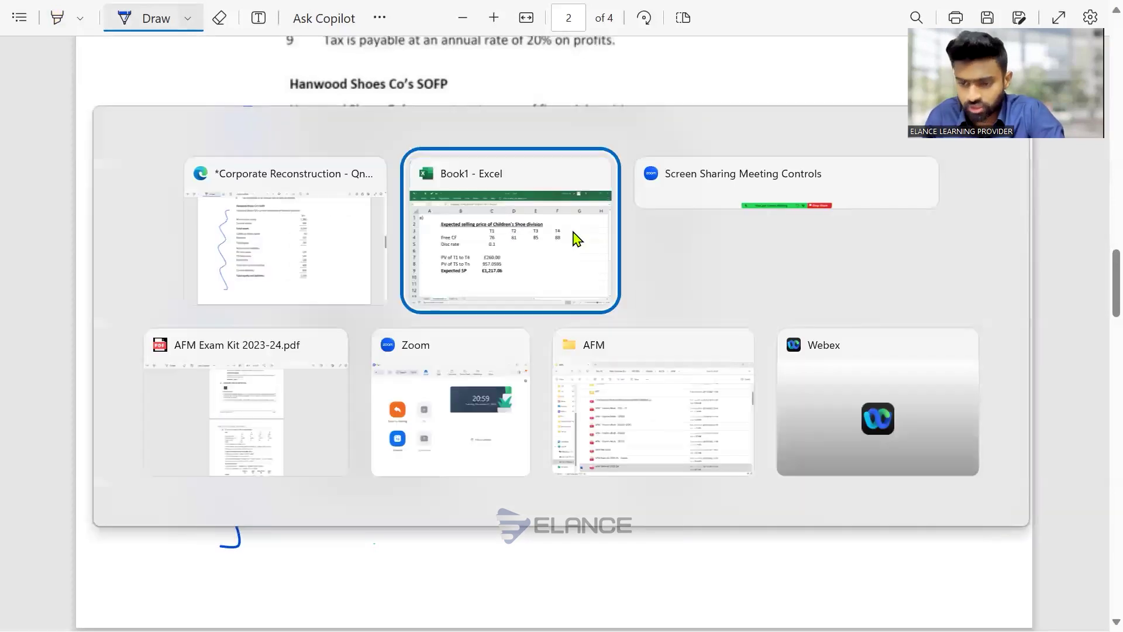
Enter the heading "Forecasted SOFP after Sale of….." in B11, below the Expected SP calculation
{"action": "scroll", "coordinate": [572, 231], "scroll_direction": "down", "scroll_amount": 2}
{"action": "key", "text": "Down"}
{"action": "key", "text": "Down"}
{"action": "key", "text": "Down"}
{"action": "key", "text": "Down"}
{"action": "key", "text": "Down"}
{"action": "key", "text": "Down"}
{"action": "key", "text": "Down"}
{"action": "key", "text": "Down"}
{"action": "key", "text": "Down"}
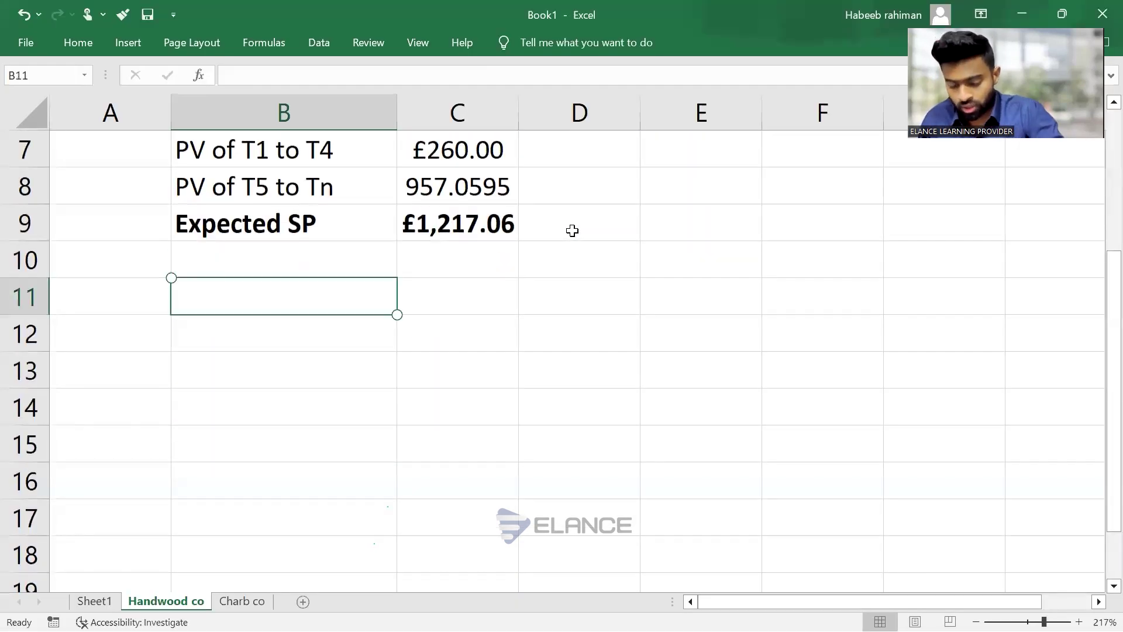
{"action": "type", "text": "Forecast"}
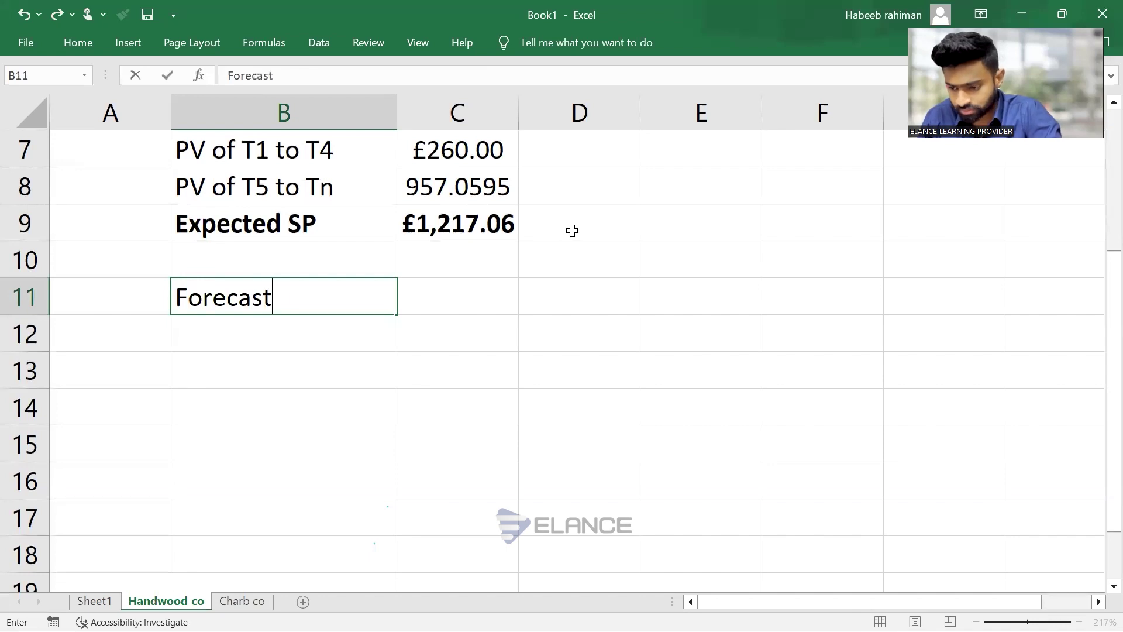
{"action": "type", "text": "ed SOF"}
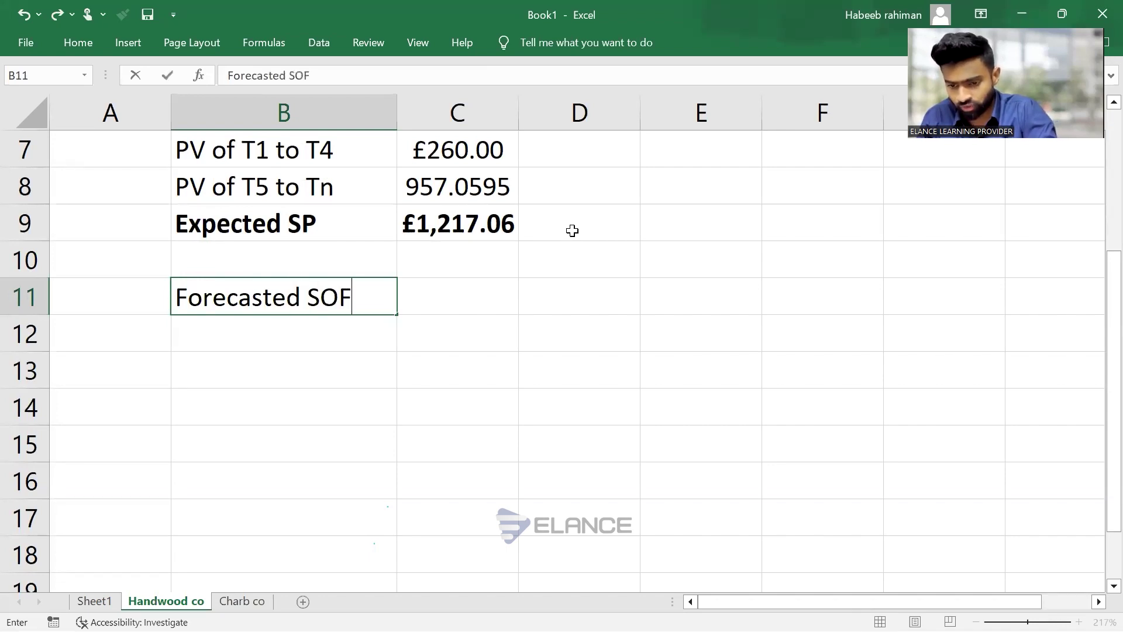
{"action": "type", "text": "P aft"}
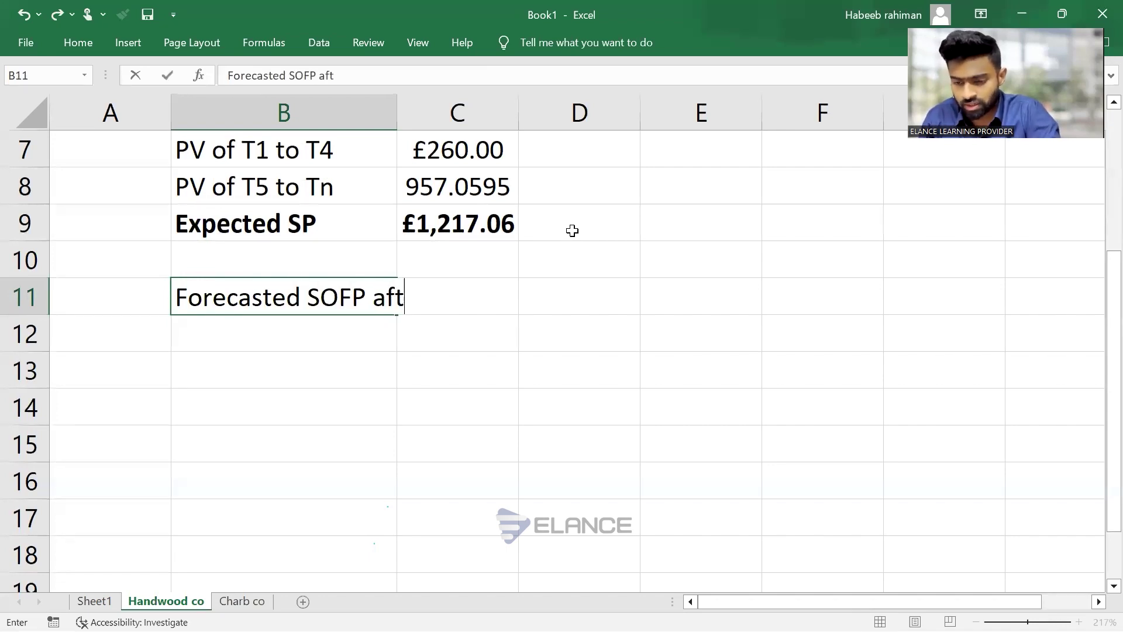
{"action": "type", "text": "er Sa"}
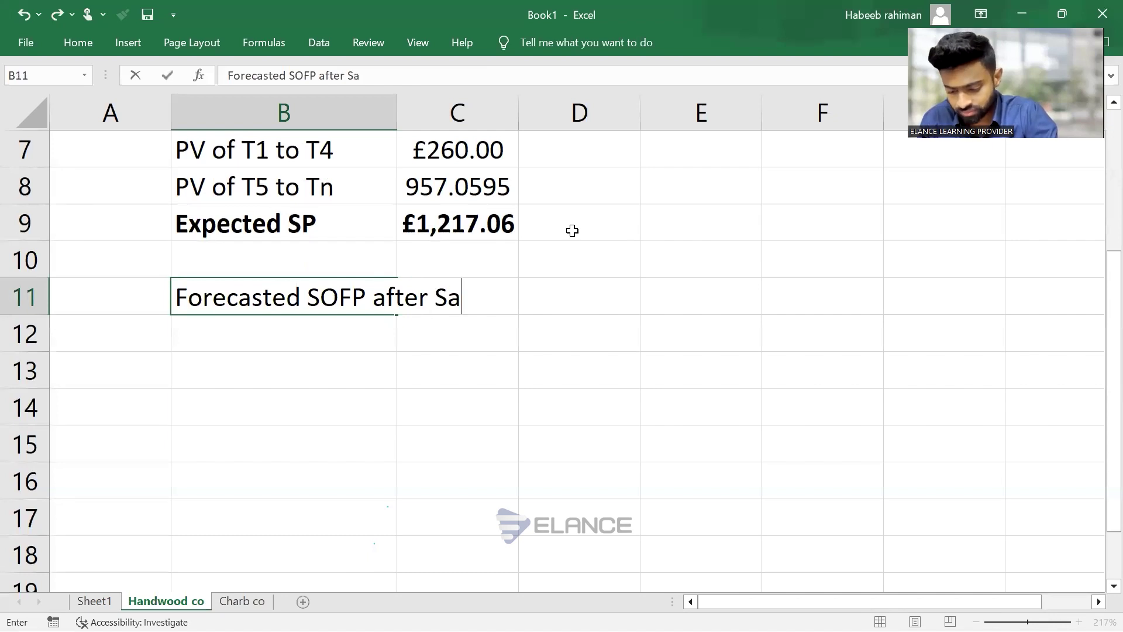
{"action": "type", "text": "le of"}
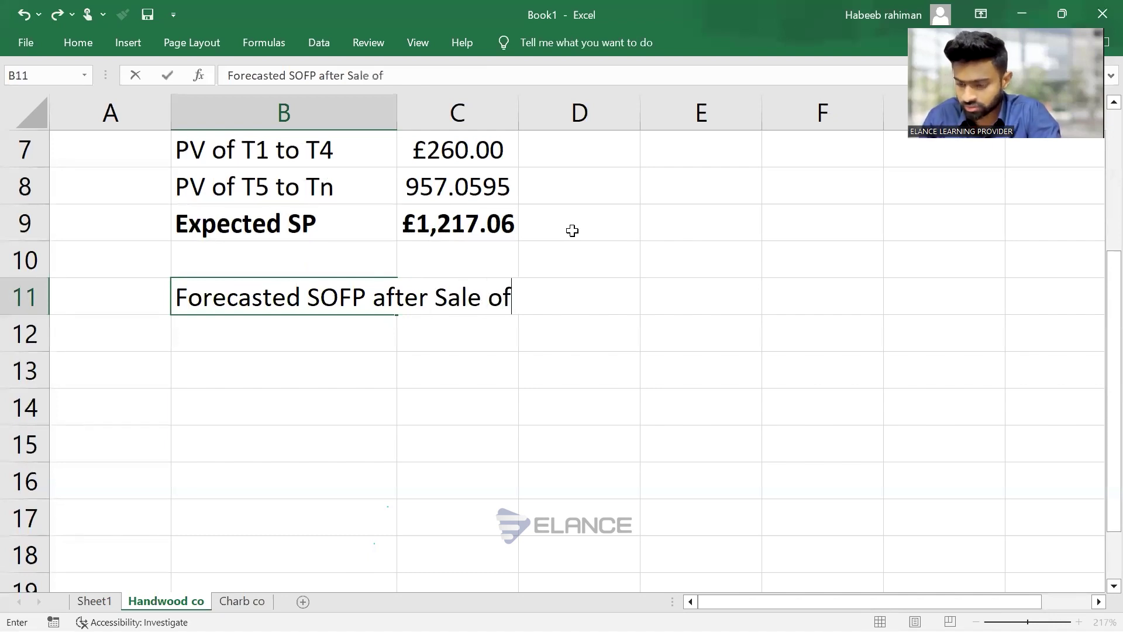
{"action": "type", "text": "......."}
{"action": "key", "text": "Return"}
Make the forecasted SOFP heading in B11 bold and underlined
{"action": "key", "text": "Up"}
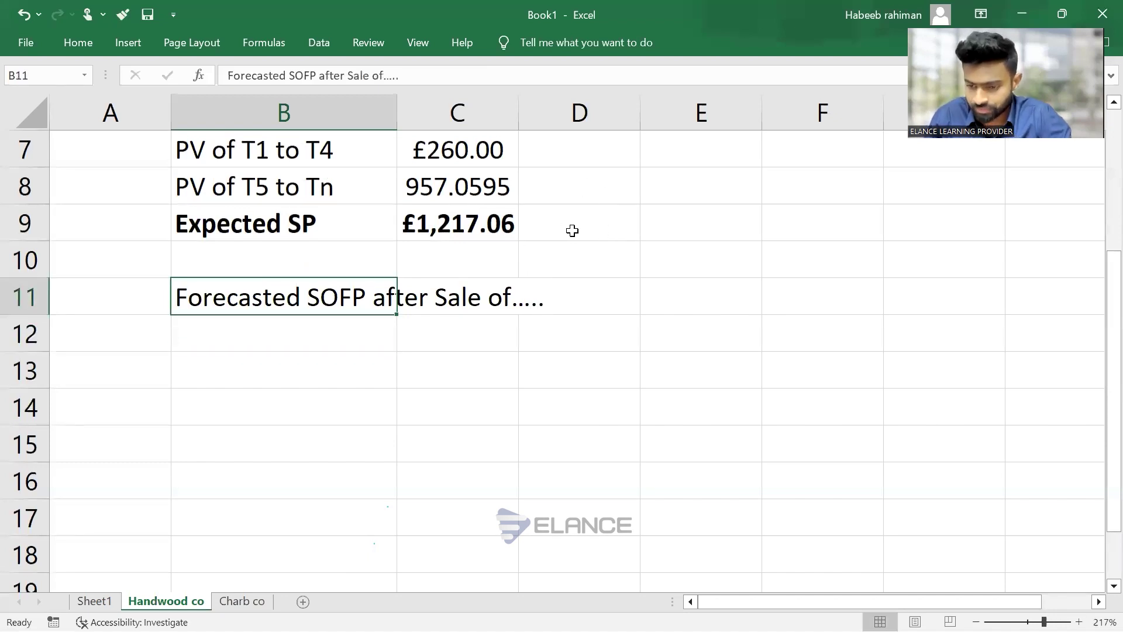
{"action": "key", "text": "ctrl+b"}
{"action": "key", "text": "ctrl+u"}
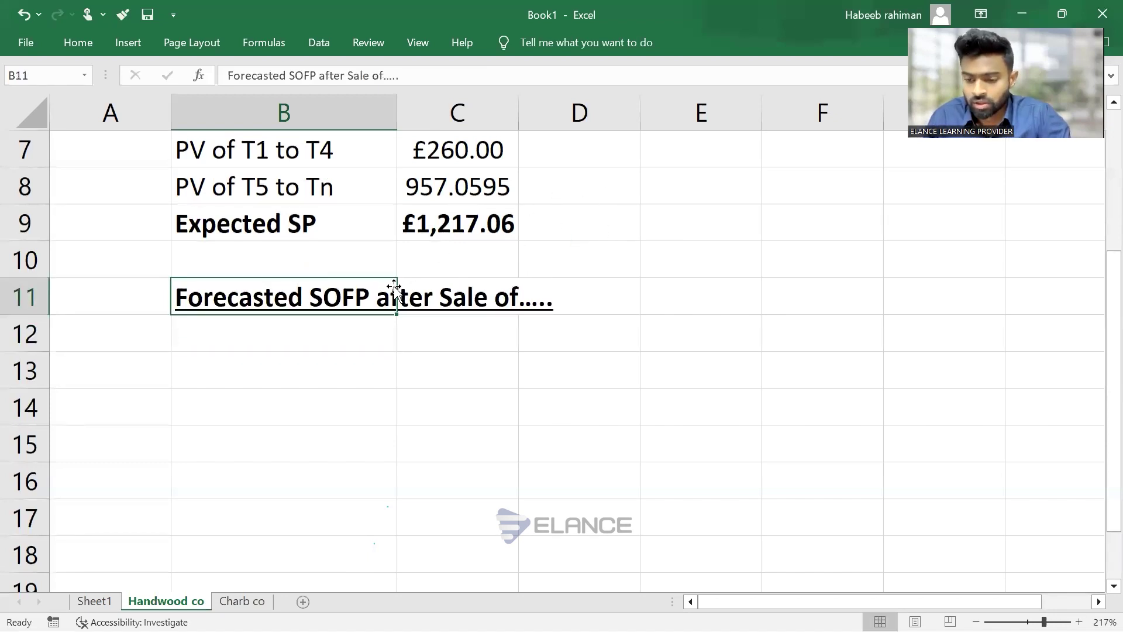
Add a "Non current Assets" row in B12 with the amount =1200 in C12
{"action": "key", "text": "Down"}
{"action": "type", "text": "Non "}
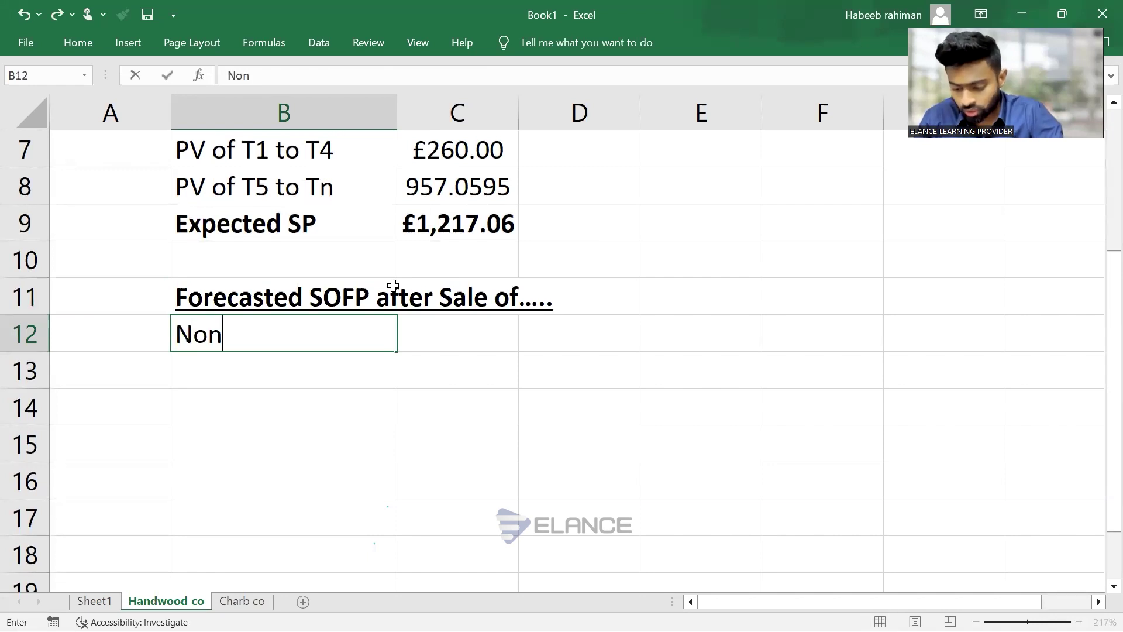
{"action": "type", "text": "current "}
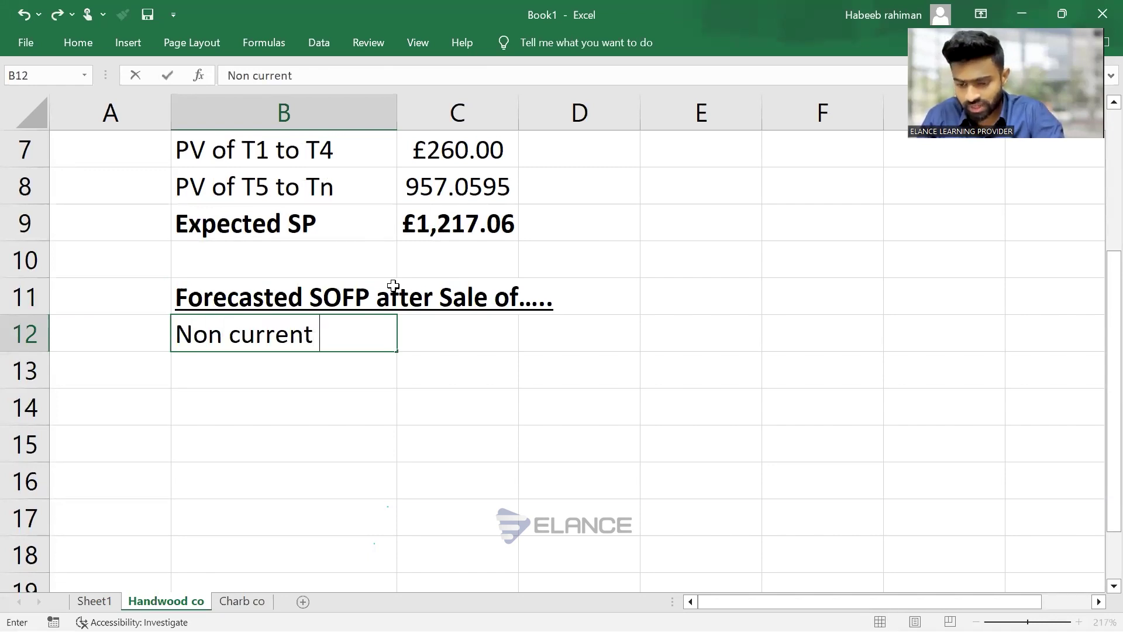
{"action": "type", "text": "Assets"}
{"action": "key", "text": "Tab"}
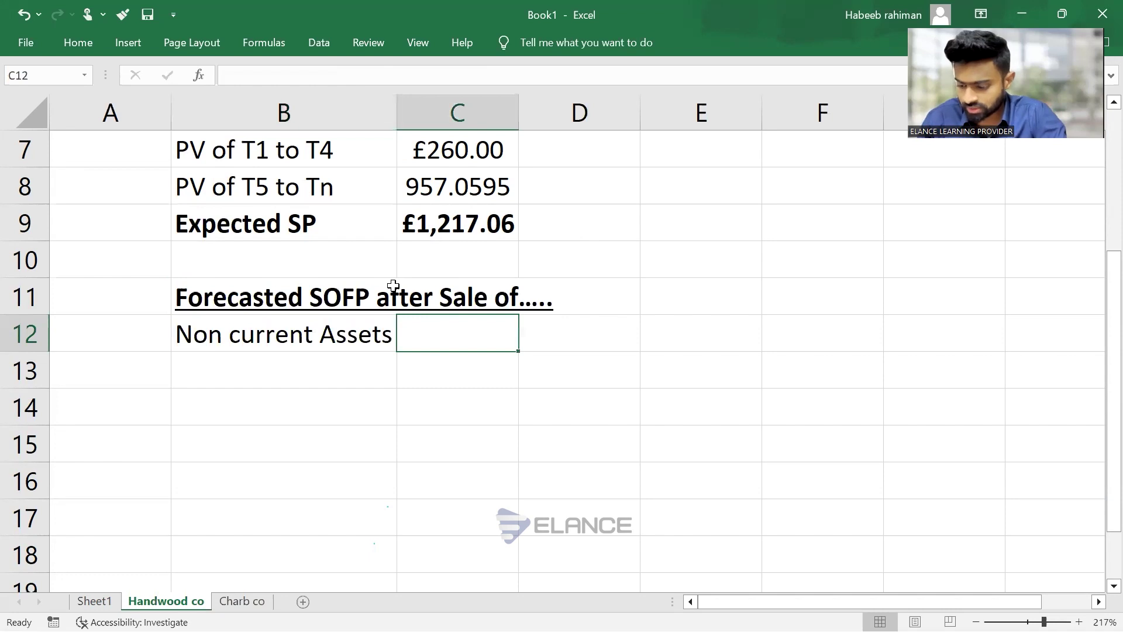
{"action": "type", "text": "="}
{"action": "key", "text": "alt+Tab"}
{"action": "key", "text": "alt+Tab"}
{"action": "type", "text": "1"}
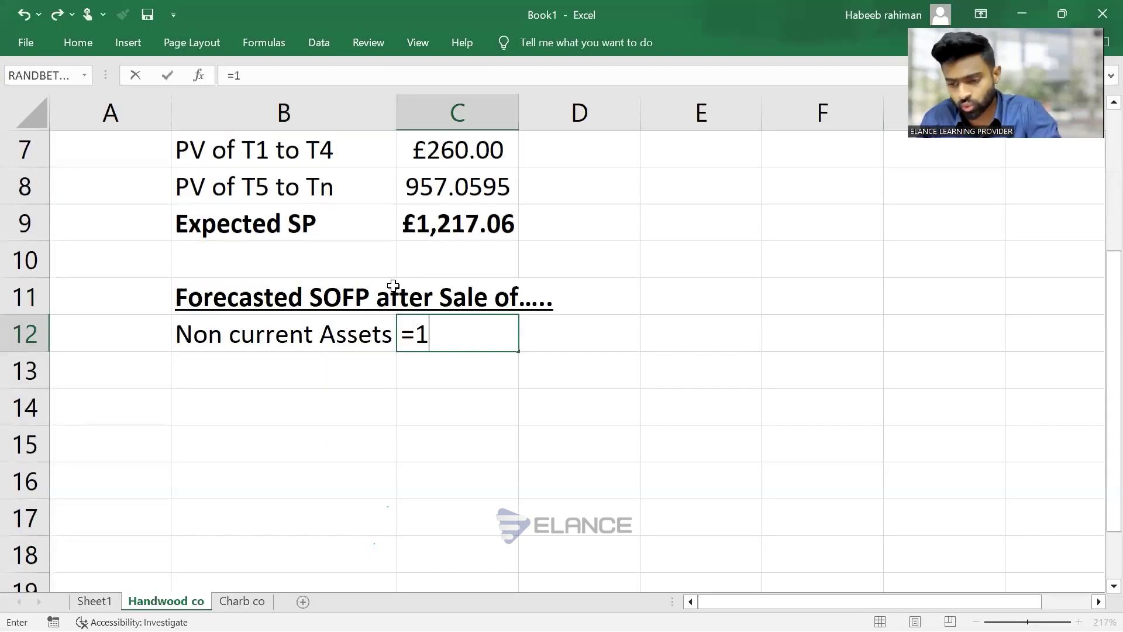
{"action": "type", "text": "200"}
{"action": "key", "text": "Return"}
Add a "CA" row in B13 with the current assets amount =909 from the question document in C13
{"action": "key", "text": "Left"}
{"action": "type", "text": "CA"}
{"action": "key", "text": "alt+Tab"}
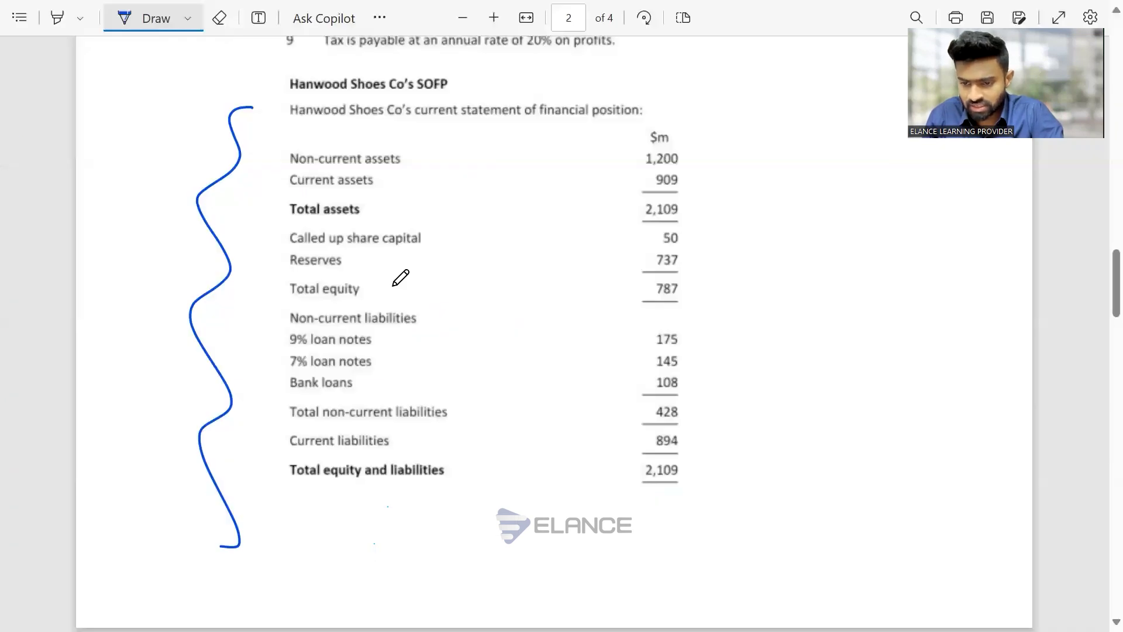
{"action": "key", "text": "alt+Tab"}
{"action": "key", "text": "Right"}
{"action": "type", "text": "=909"}
{"action": "key", "text": "Return"}
Sum the two asset amounts in C14 and make the total bold
{"action": "key", "text": "Down"}
{"action": "key", "text": "Left"}
{"action": "key", "text": "alt+Tab"}
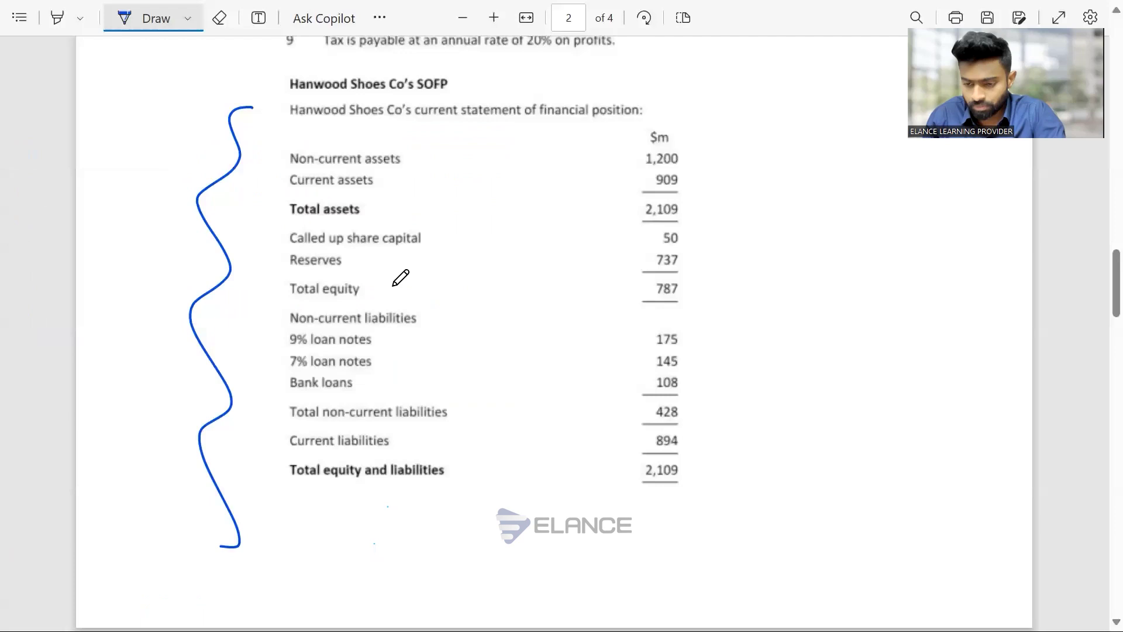
{"action": "key", "text": "alt+Tab"}
{"action": "key", "text": "alt+equal"}
{"action": "key", "text": "Return"}
{"action": "key", "text": "Up"}
{"action": "key", "text": "ctrl+b"}
Label the sum row "Total Assets" in B14, in bold
{"action": "key", "text": "Left"}
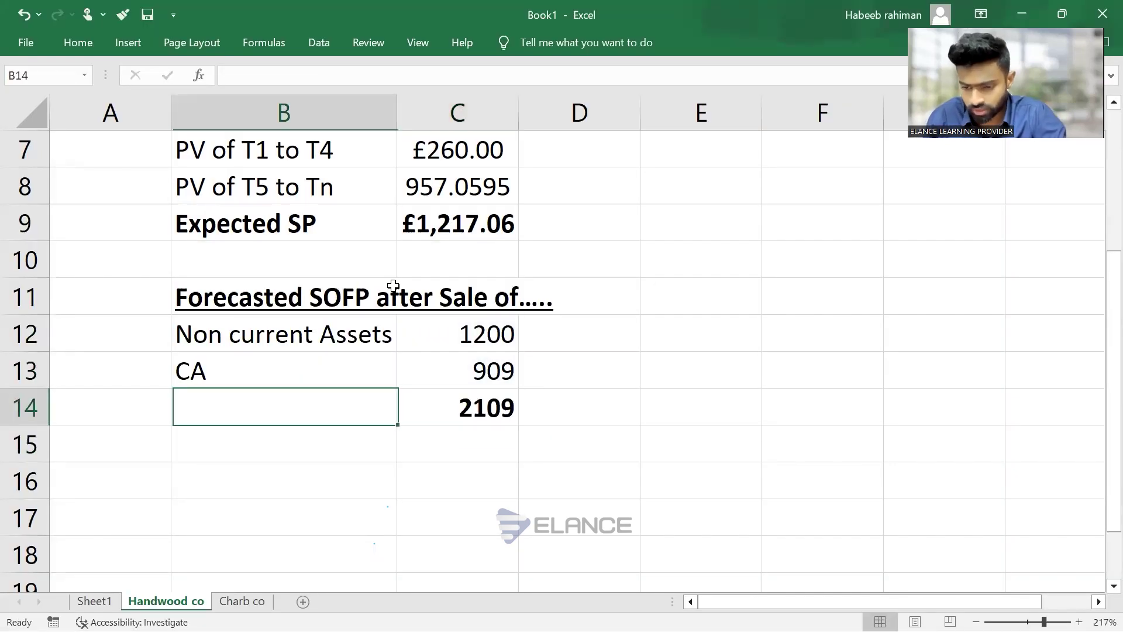
{"action": "type", "text": "Total Assets"}
{"action": "key", "text": "Return"}
{"action": "key", "text": "Up"}
{"action": "key", "text": "ctrl+b"}
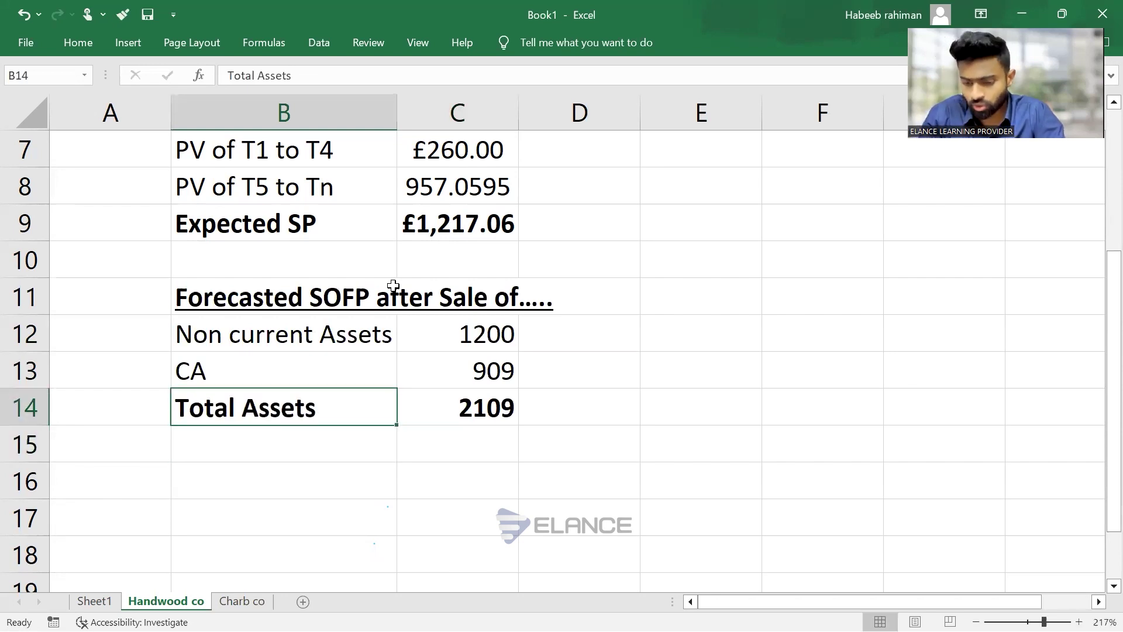
Enter the label "Share capital" in B16, leaving an empty row below Total Assets
{"action": "key", "text": "Down"}
{"action": "key", "text": "Down"}
{"action": "scroll", "coordinate": [393, 285], "scroll_direction": "down", "scroll_amount": 2}
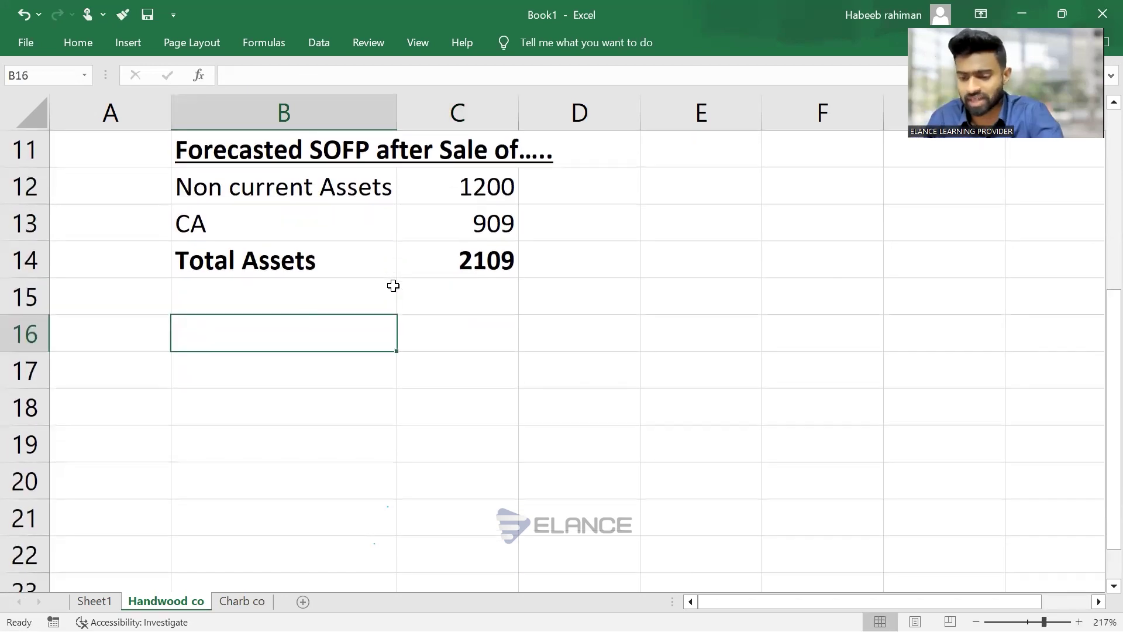
{"action": "key", "text": "alt+Tab"}
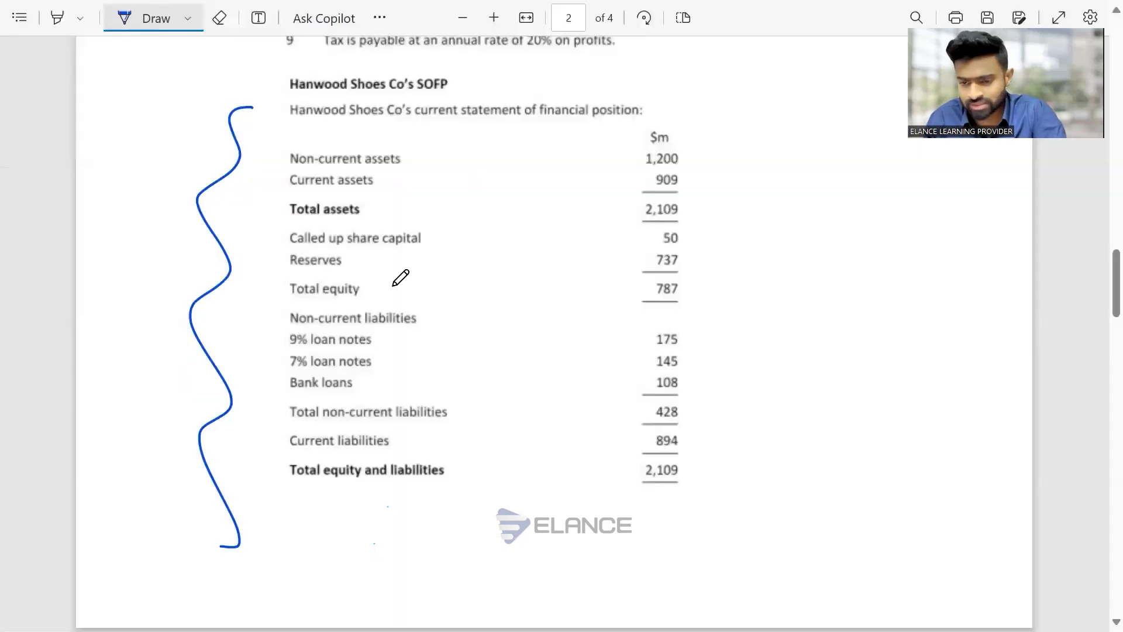
{"action": "key", "text": "alt+Tab"}
{"action": "type", "text": "S"}
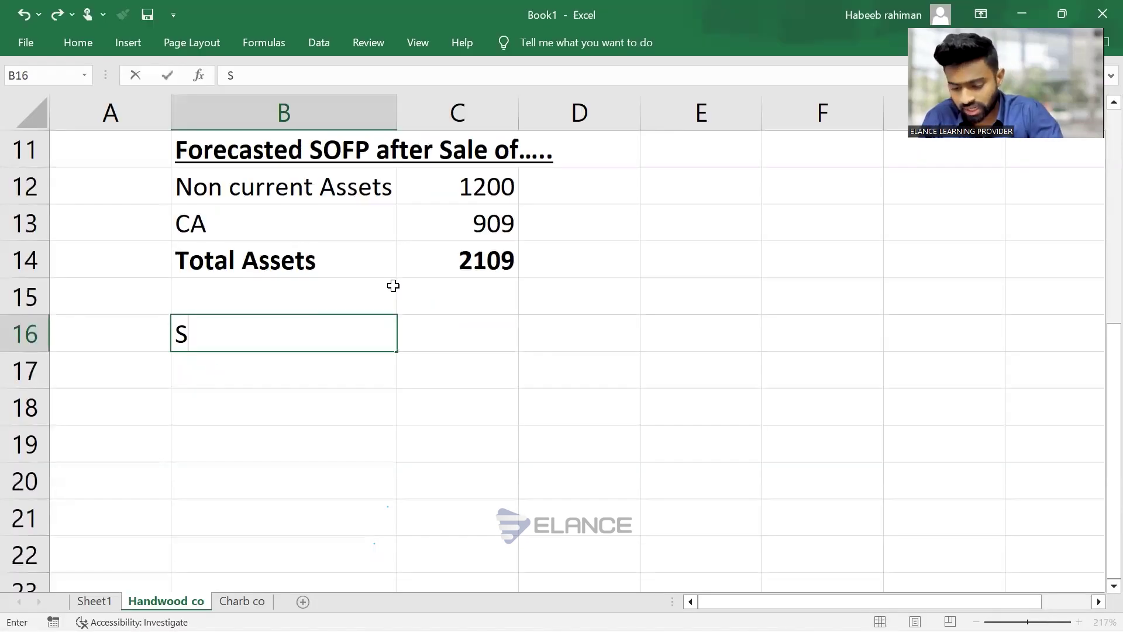
{"action": "type", "text": "hare capita;"}
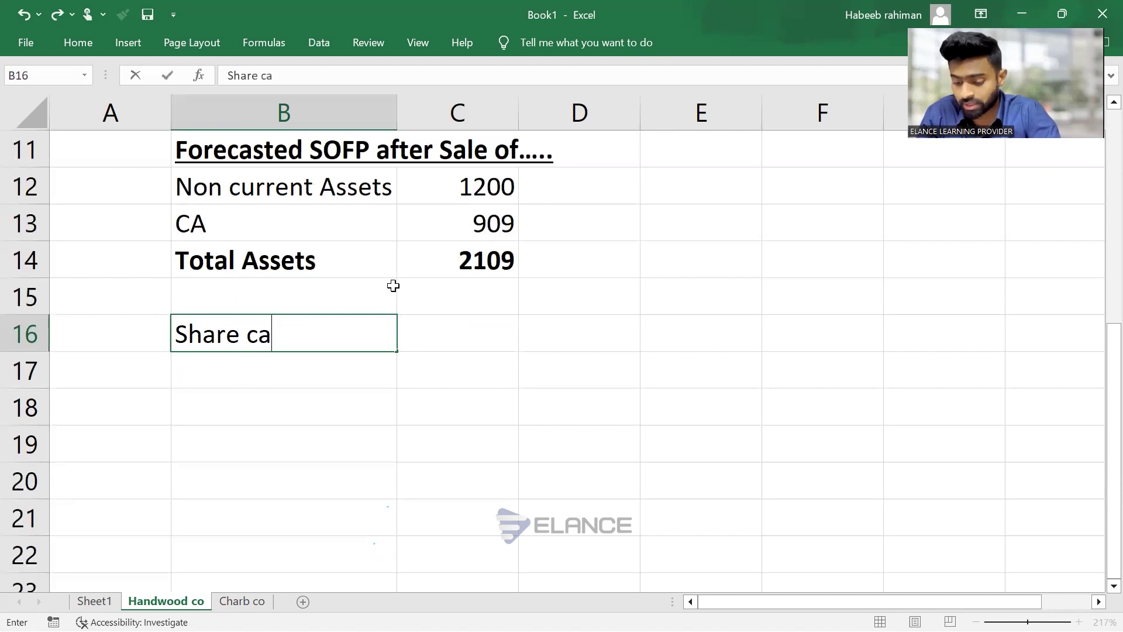
{"action": "key", "text": "Right"}
{"action": "key", "text": "Left"}
{"action": "key", "text": "F2"}
{"action": "key", "text": "BackSpace"}
{"action": "type", "text": "l"}
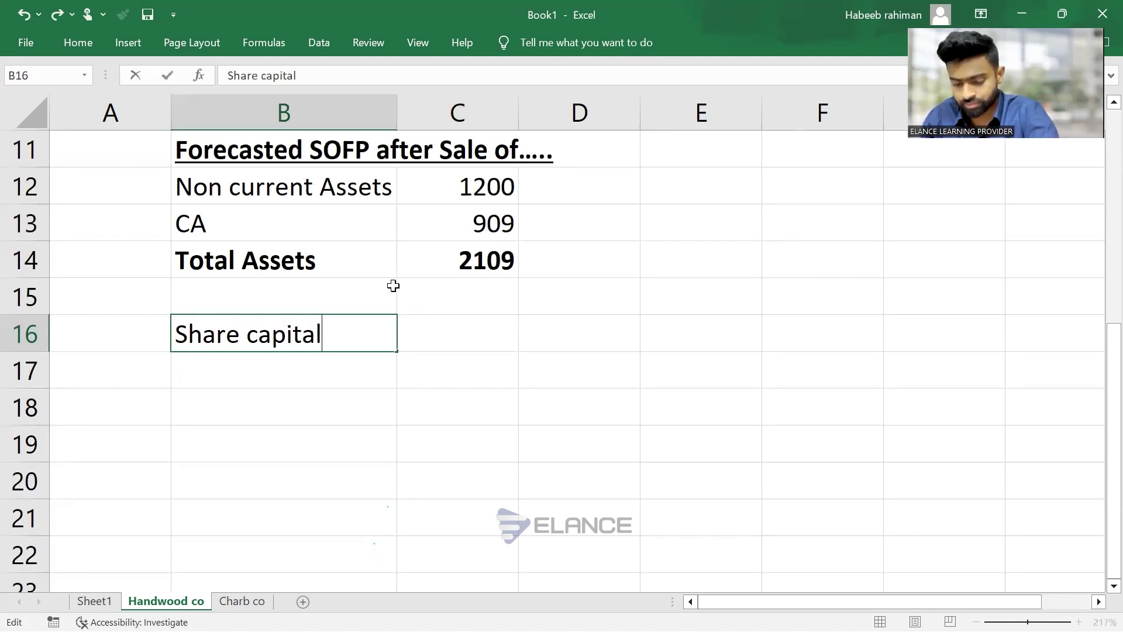
Enter the called up share capital of 50 from the question document in C16
{"action": "key", "text": "Tab"}
{"action": "key", "text": "alt+Tab"}
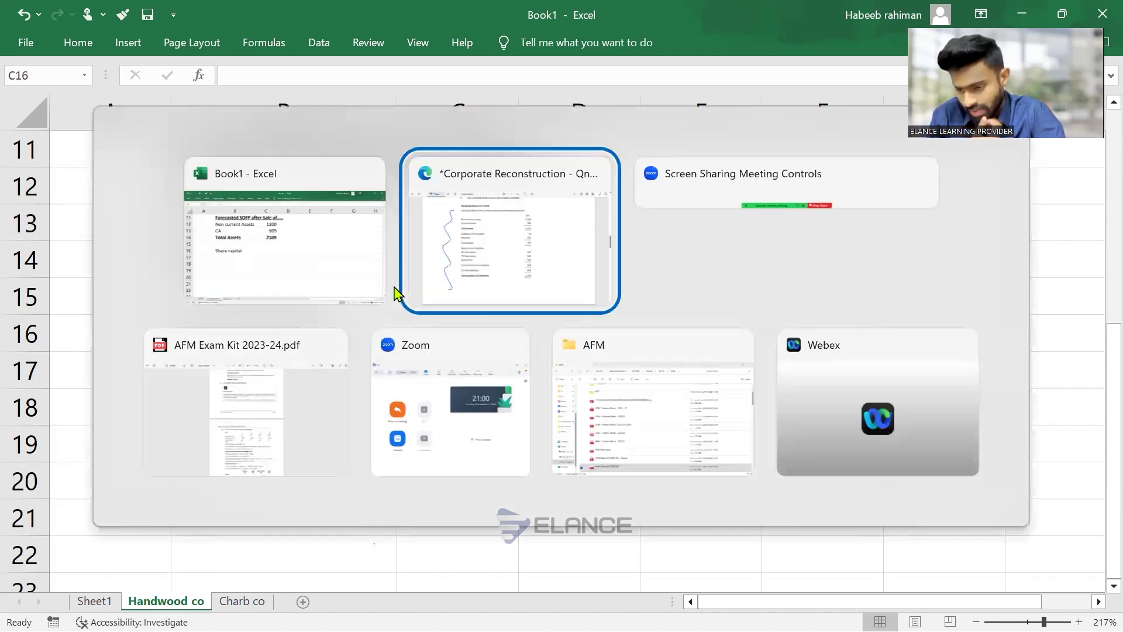
{"action": "key", "text": "alt+Tab"}
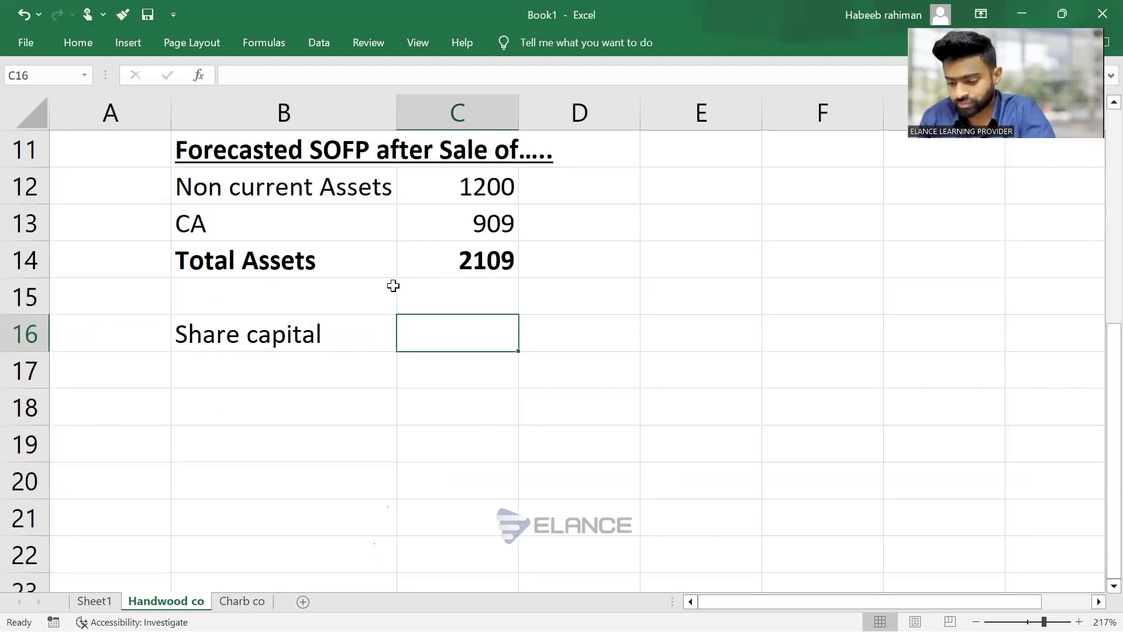
{"action": "type", "text": "50"}
{"action": "key", "text": "Return"}
Add a "Reserves" row in B17 with the amount 737 in C17
{"action": "type", "text": "Res"}
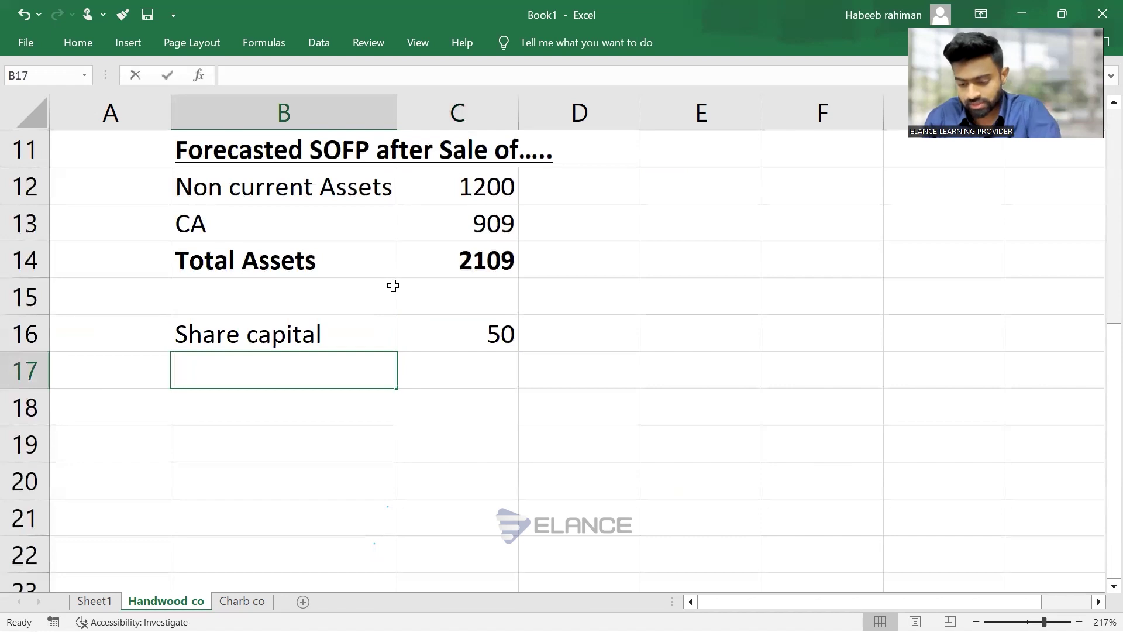
{"action": "type", "text": "erves"}
{"action": "key", "text": "Tab"}
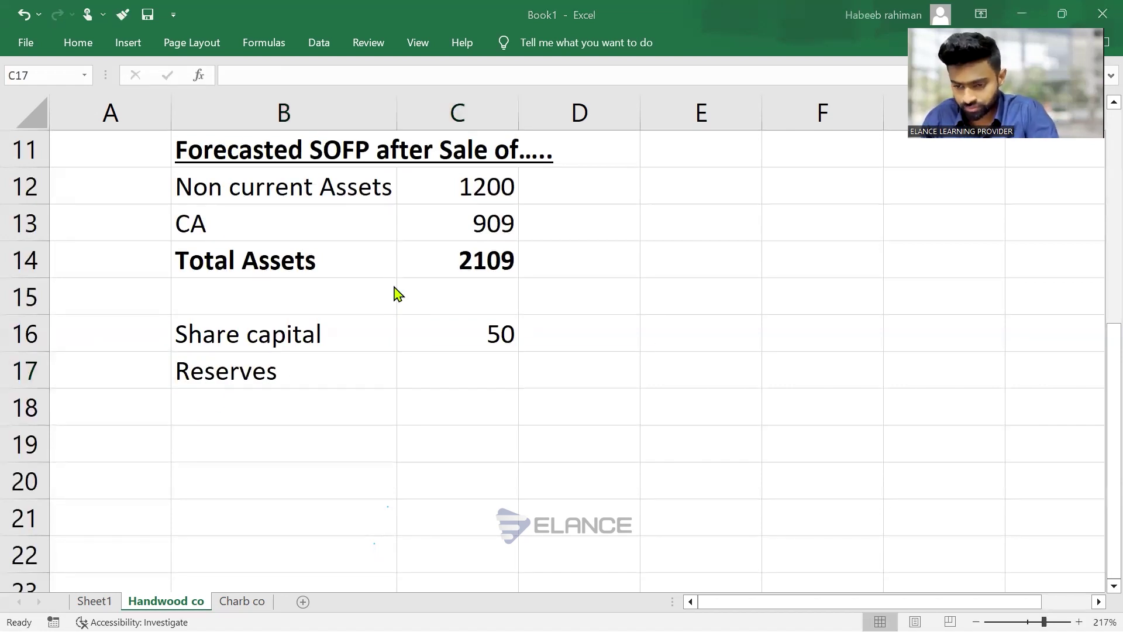
{"action": "key", "text": "alt+Tab"}
{"action": "key", "text": "alt+Tab"}
{"action": "type", "text": "737"}
{"action": "key", "text": "Return"}
Add a "9% Loan note" row in B19 with the amount 175 in C19, leaving row 18 empty
{"action": "key", "text": "Left"}
{"action": "key", "text": "Down"}
{"action": "key", "text": "alt+Tab"}
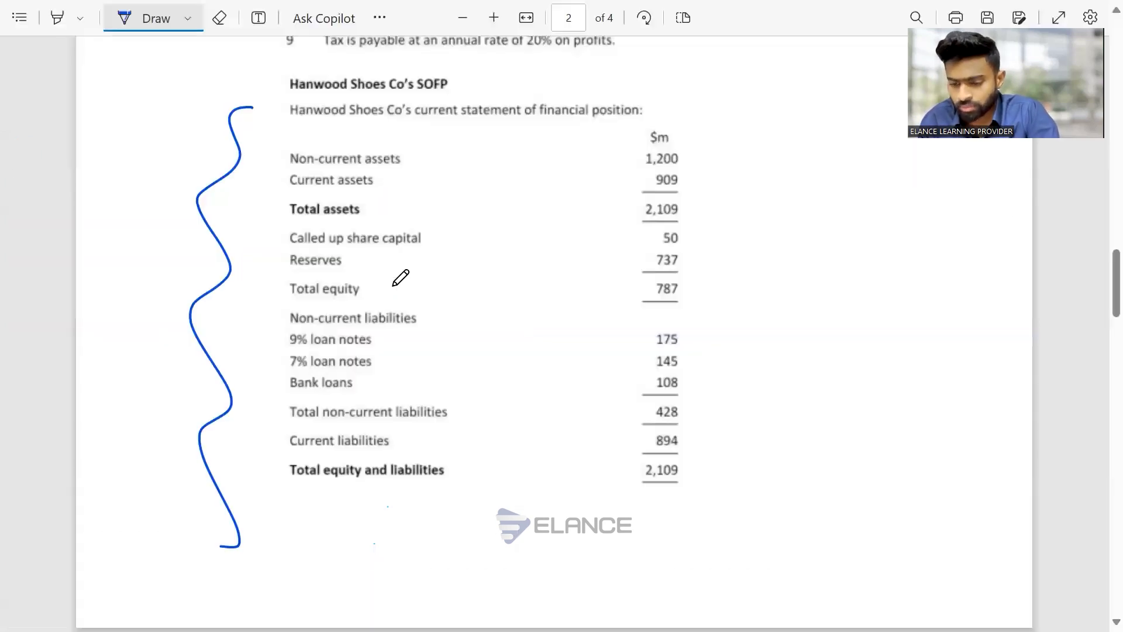
{"action": "key", "text": "alt+Tab"}
{"action": "type", "text": "9"}
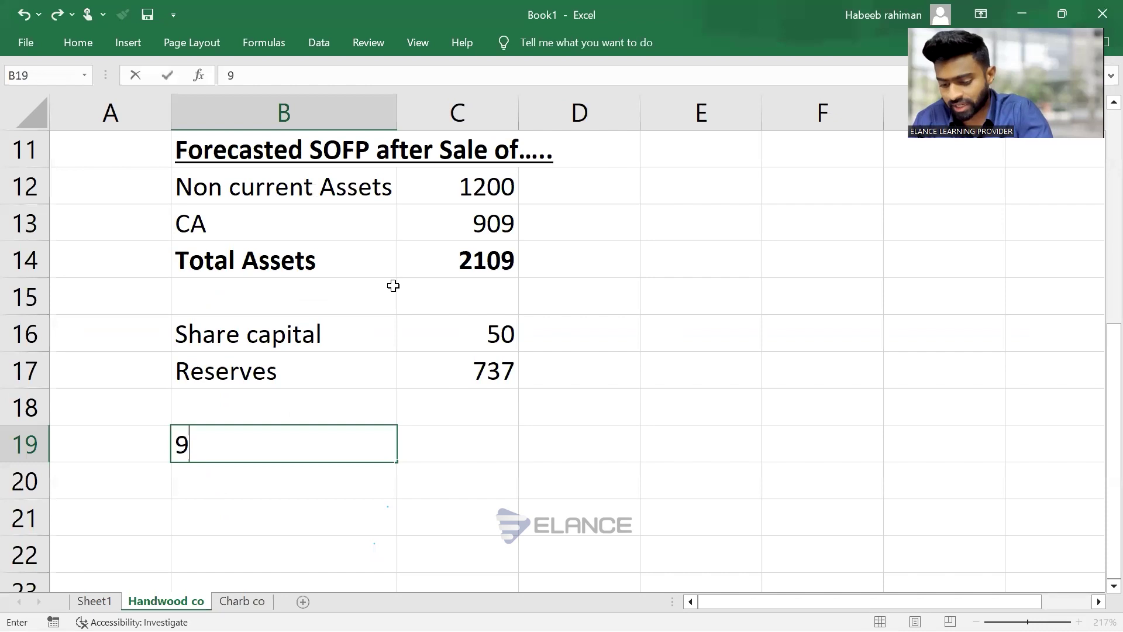
{"action": "type", "text": "% Loan"}
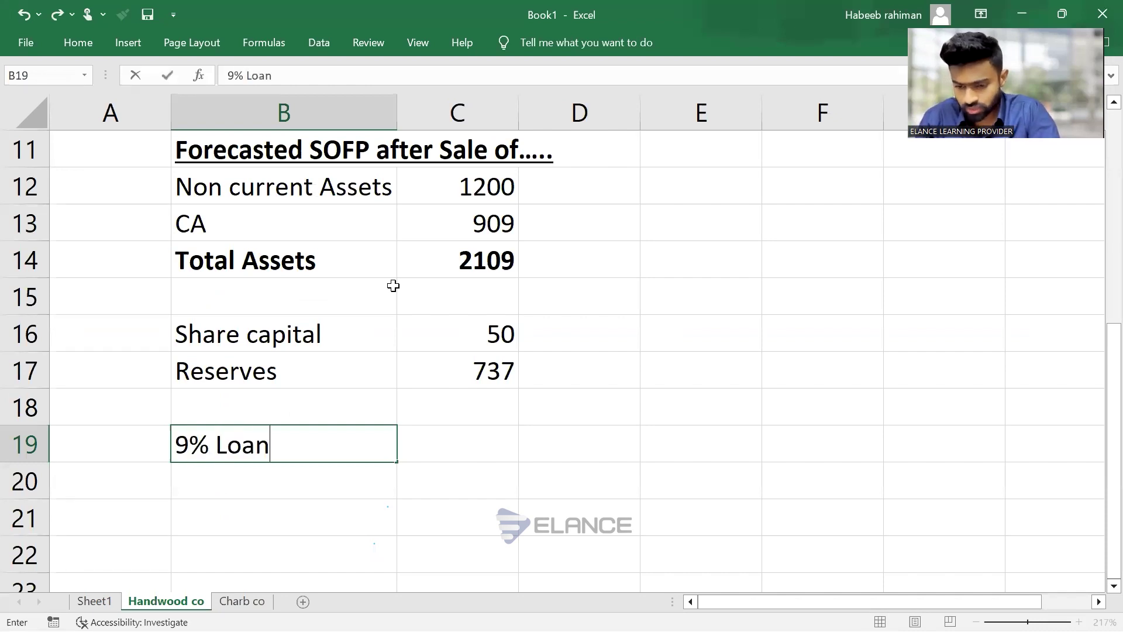
{"action": "type", "text": " note"}
{"action": "left_click", "coordinate": [393, 285]}
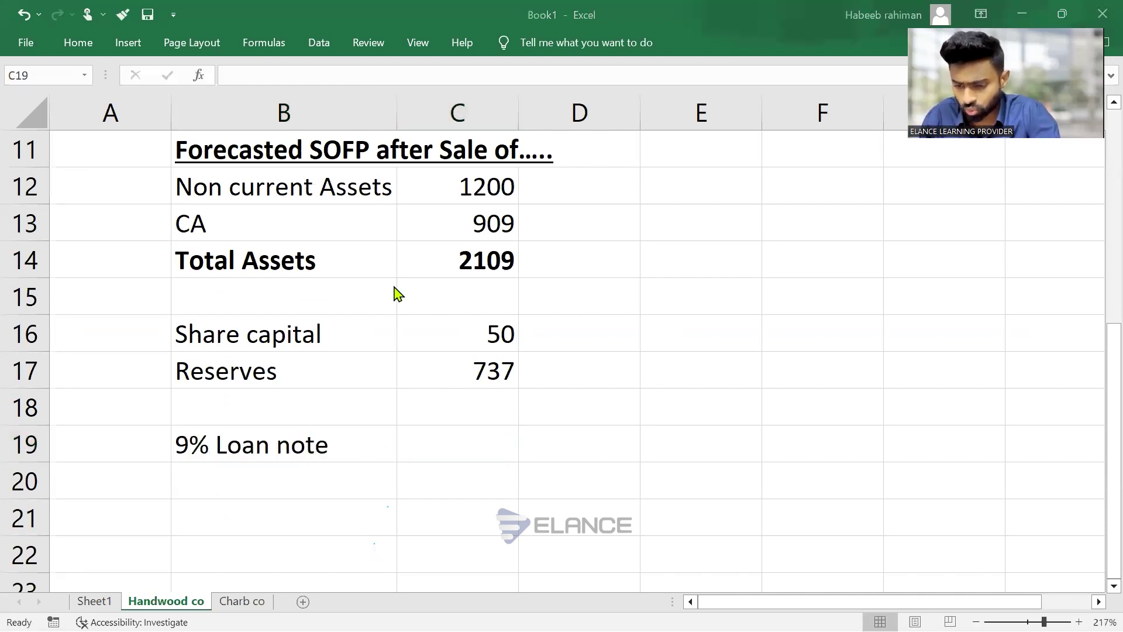
{"action": "key", "text": "alt+Tab"}
{"action": "key", "text": "alt+Tab"}
{"action": "type", "text": "175"}
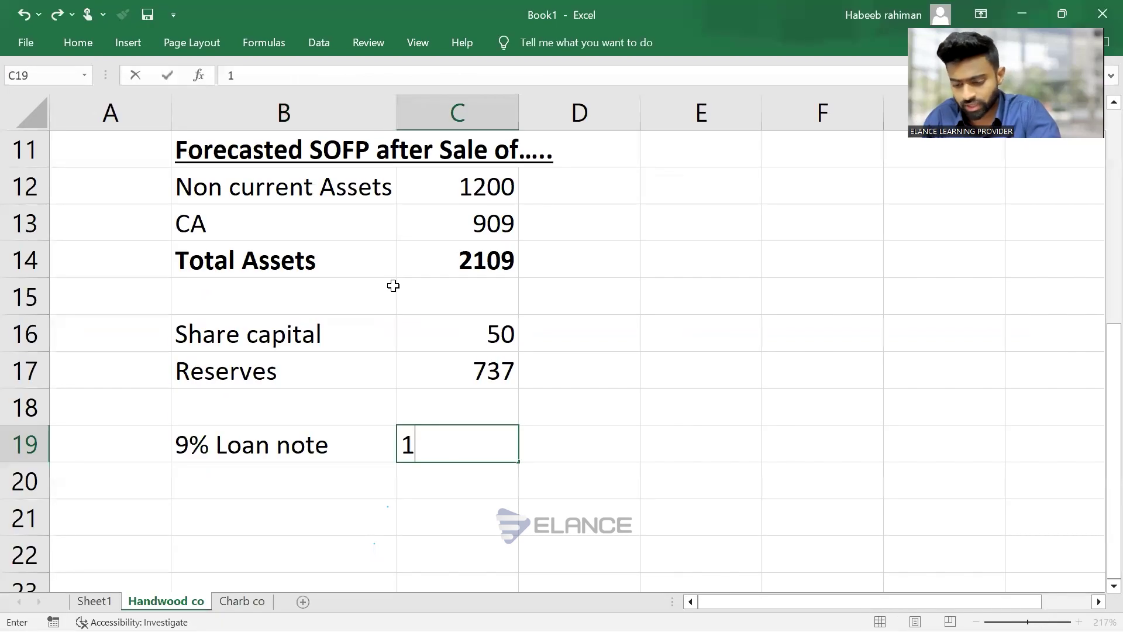
{"action": "key", "text": "Return"}
Add a "7% Loan note" row in B20 with the question document's amount of 145 in C20
{"action": "key", "text": "alt+Tab"}
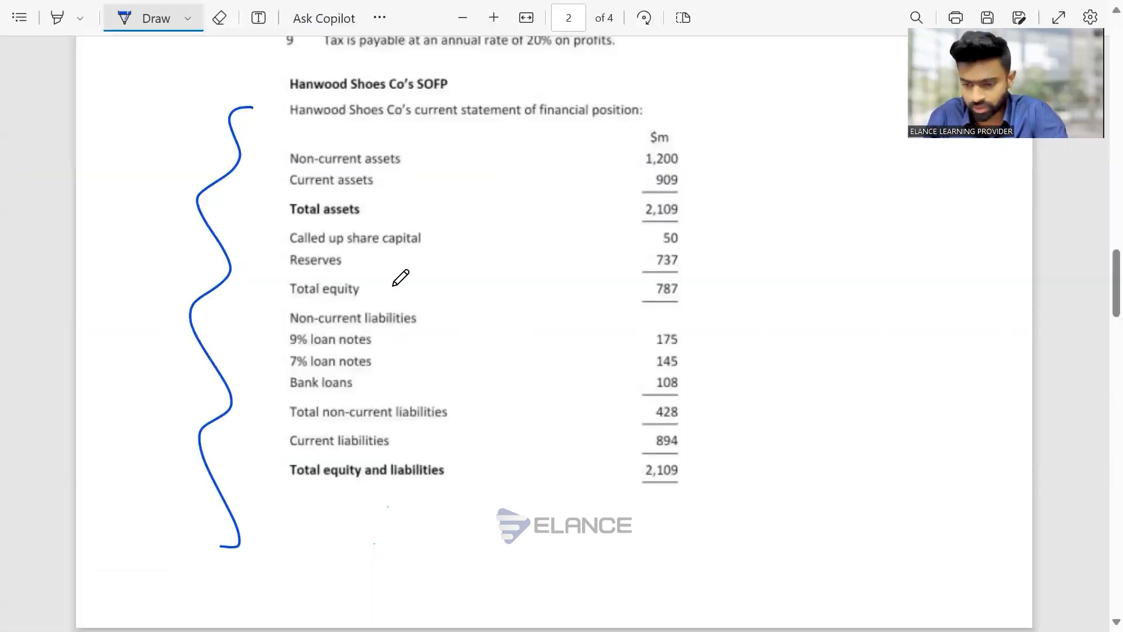
{"action": "key", "text": "alt+Tab"}
{"action": "type", "text": "7%"}
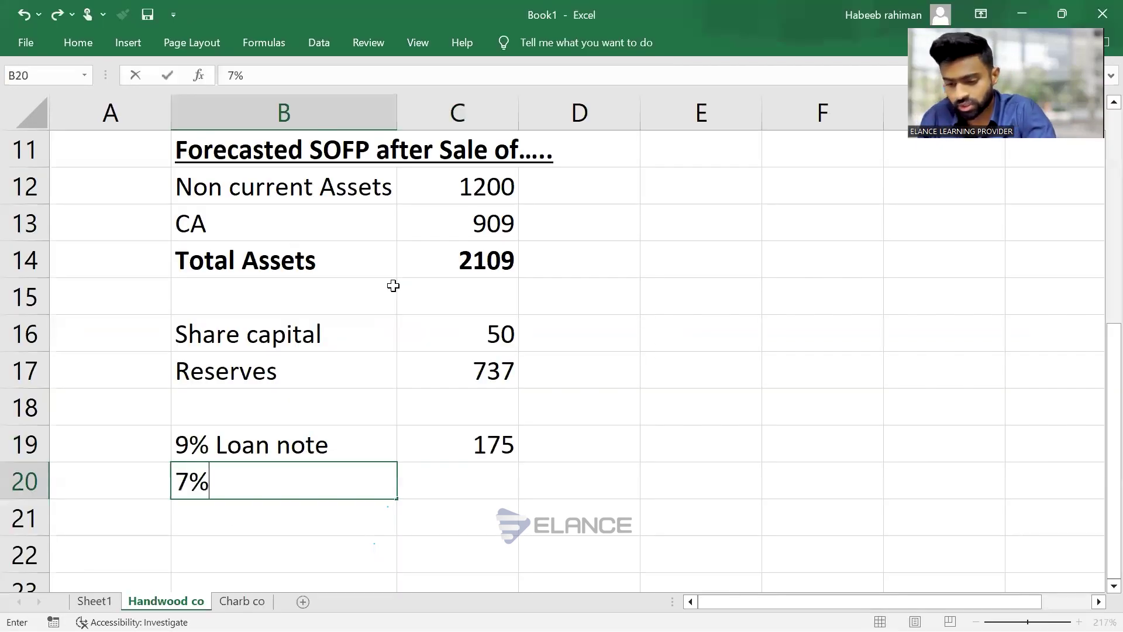
{"action": "type", "text": " Loan note"}
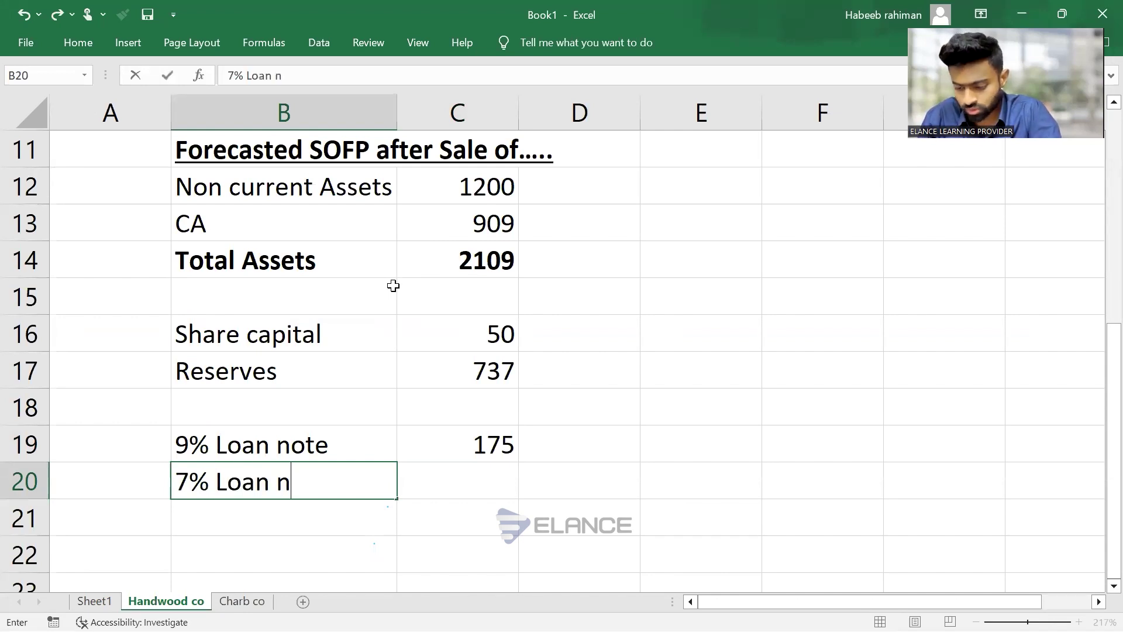
{"action": "key", "text": "Tab"}
{"action": "key", "text": "alt+Tab"}
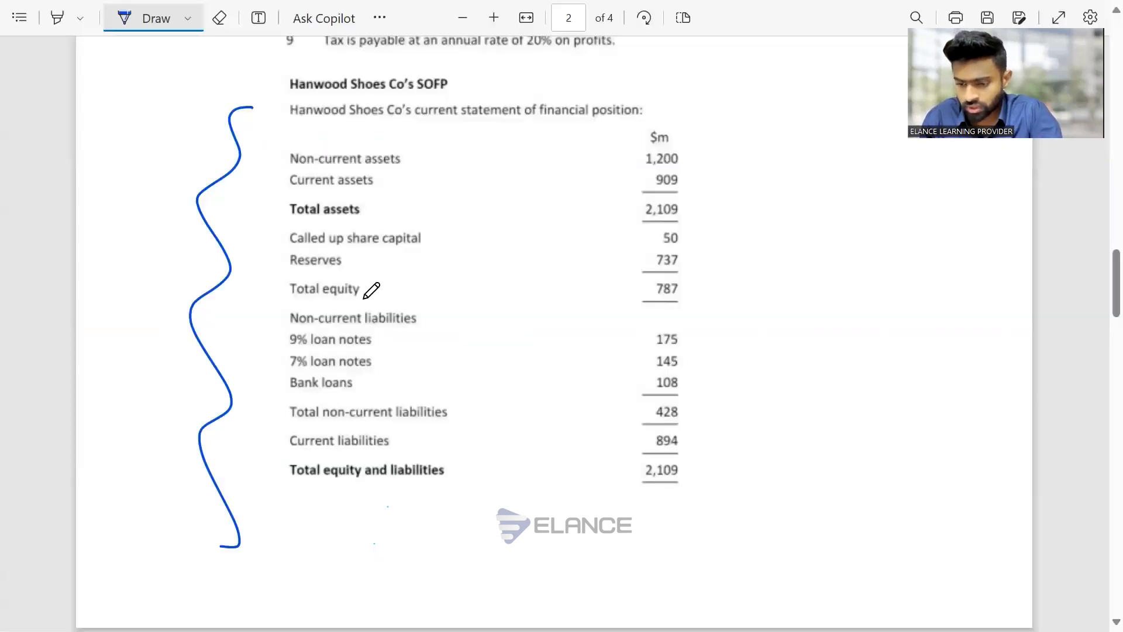
{"action": "key", "text": "alt+Tab"}
{"action": "type", "text": "145"}
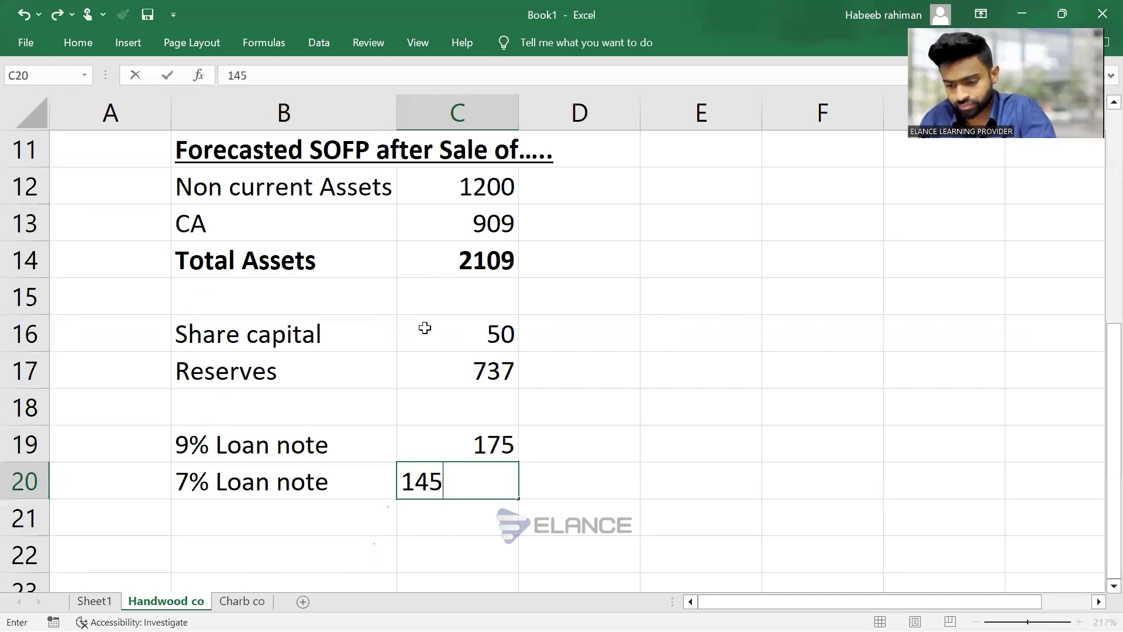
{"action": "key", "text": "Return"}
Add a "Bank Loan" row in B21 with the question document's amount of 108 in C21
{"action": "key", "text": "Left"}
{"action": "scroll", "coordinate": [425, 327], "scroll_direction": "down", "scroll_amount": 1}
{"action": "key", "text": "alt+Tab"}
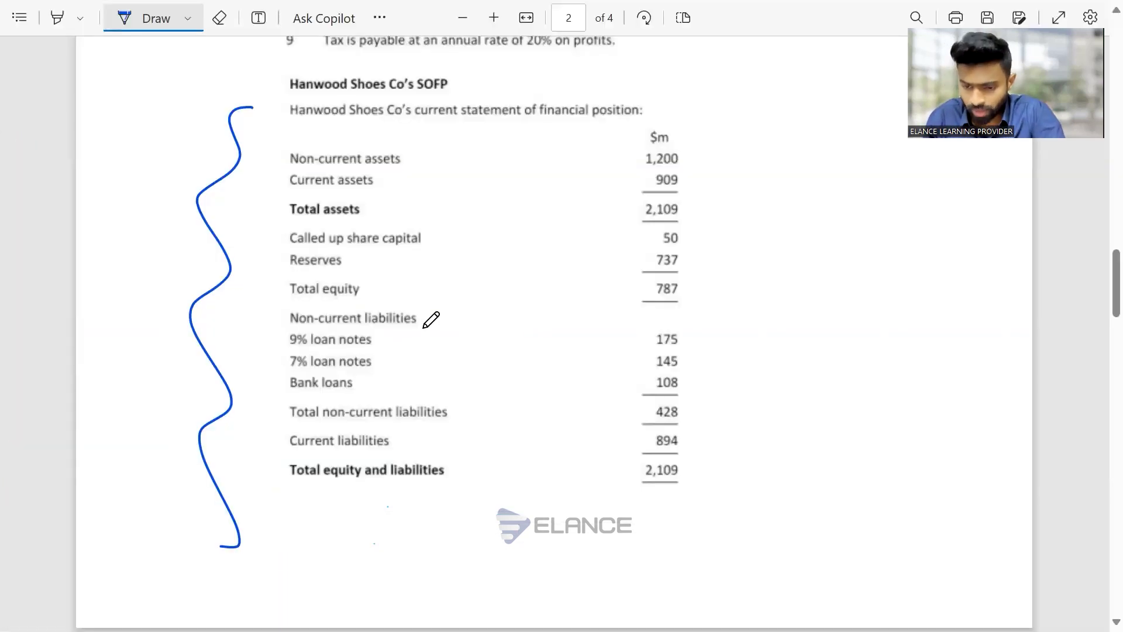
{"action": "key", "text": "alt+Tab"}
{"action": "type", "text": "Bank "}
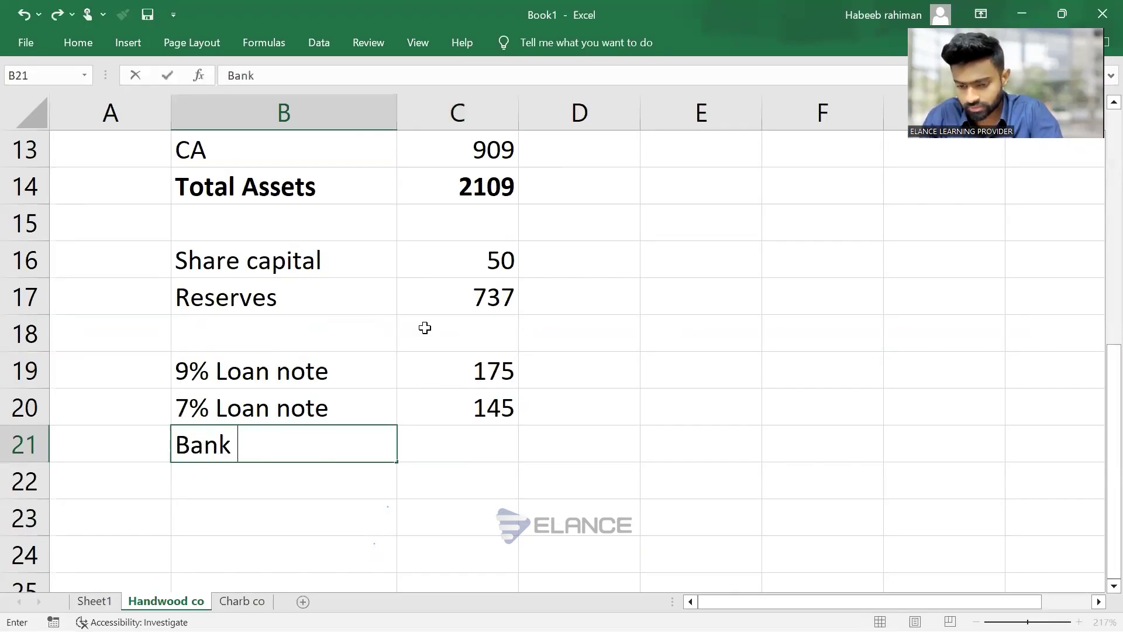
{"action": "type", "text": "Loan"}
{"action": "key", "text": "Tab"}
{"action": "type", "text": "108"}
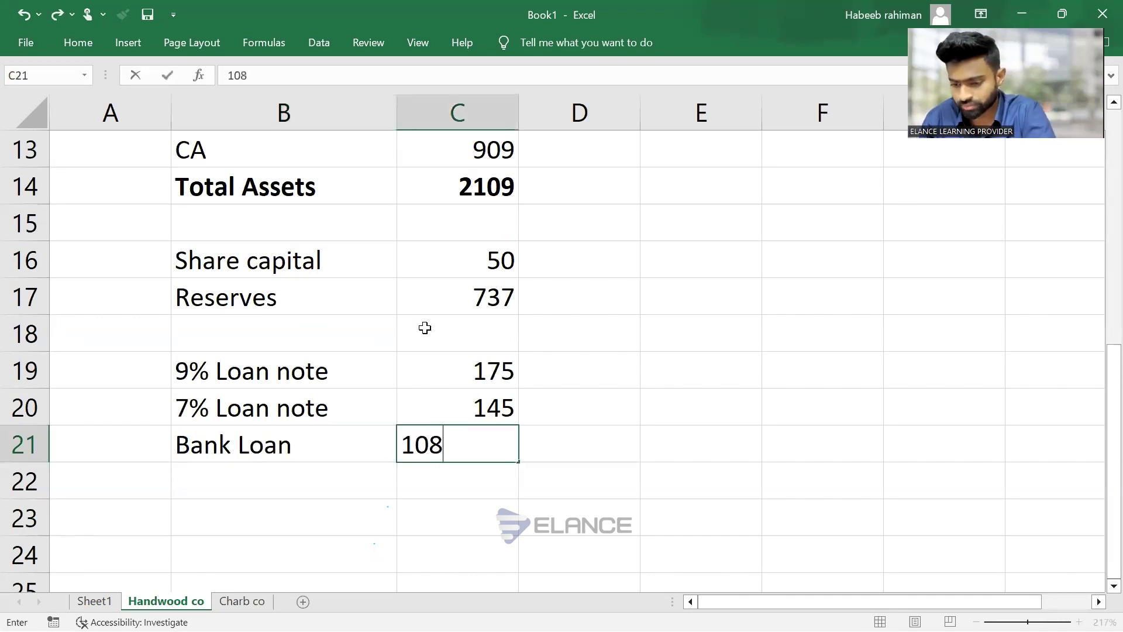
{"action": "key", "text": "Return"}
Enter the label "Current Liabilities" in B23, leaving row 22 empty
{"action": "key", "text": "Return"}
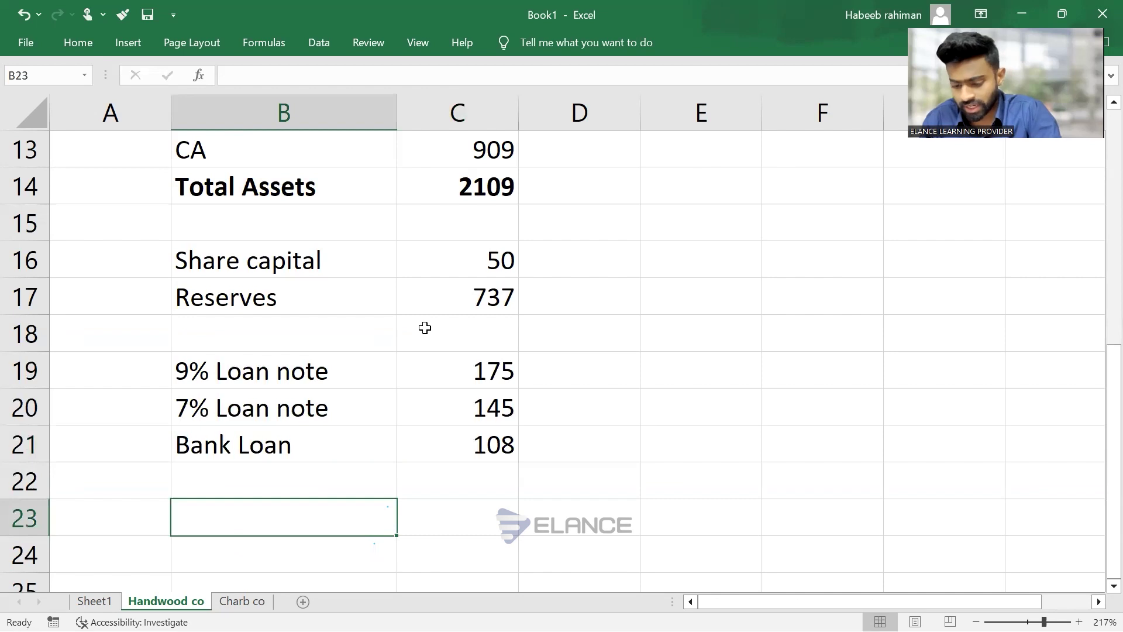
{"action": "type", "text": "Current"}
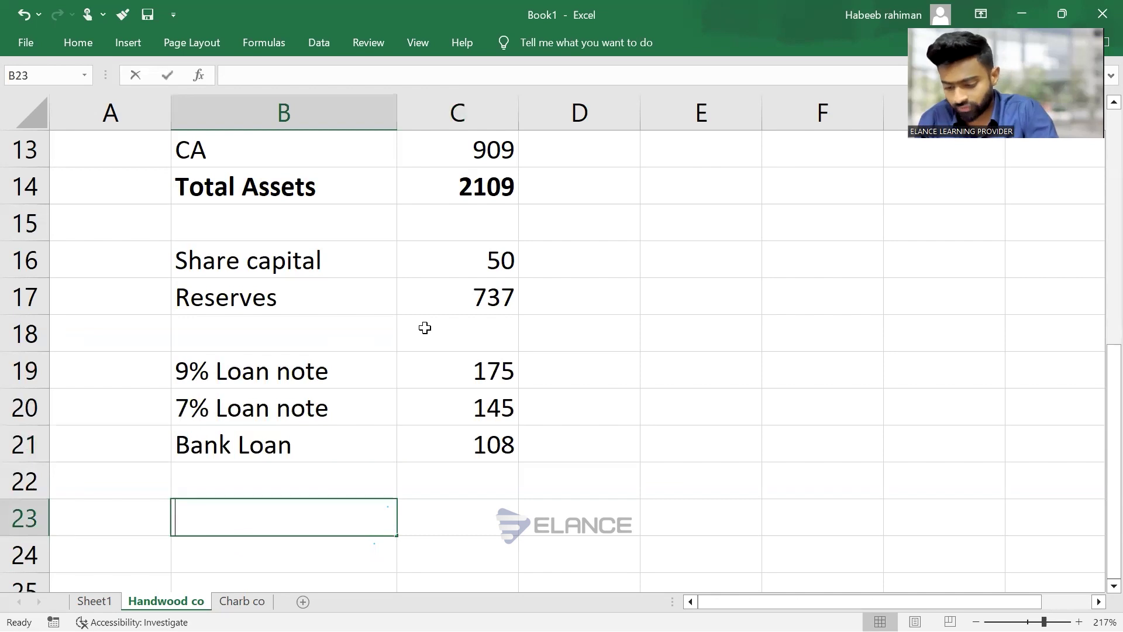
{"action": "type", "text": " Lia"}
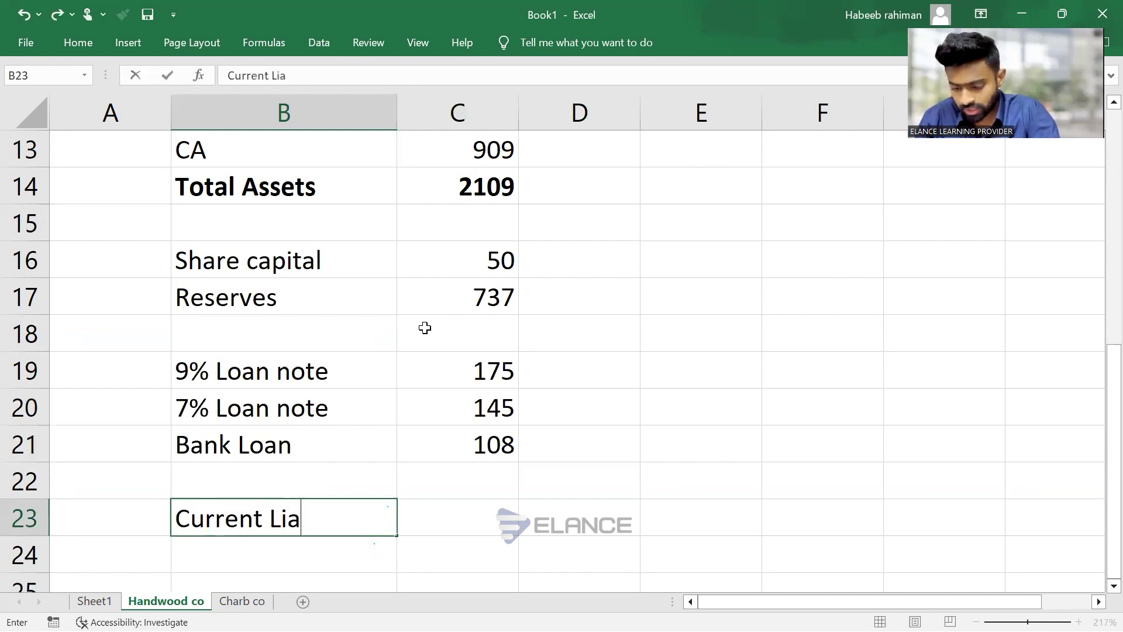
{"action": "type", "text": "bility"}
{"action": "key", "text": "Return"}
{"action": "key", "text": "Up"}
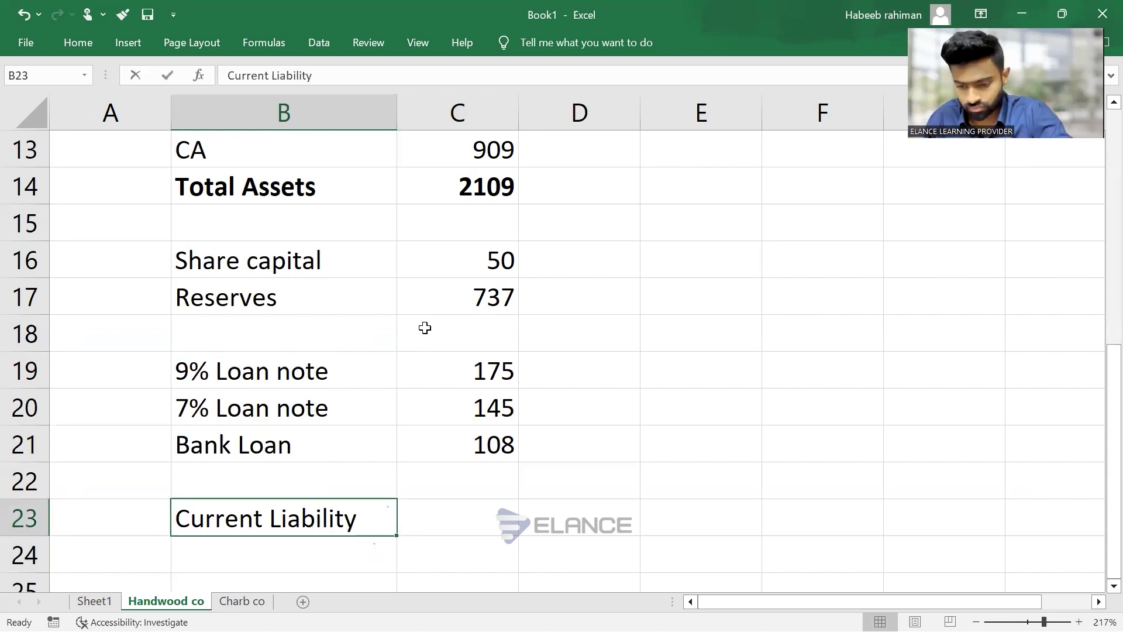
{"action": "key", "text": "F2"}
{"action": "key", "text": "BackSpace"}
{"action": "type", "text": "y"}
{"action": "key", "text": "BackSpace"}
{"action": "type", "text": "ie"}
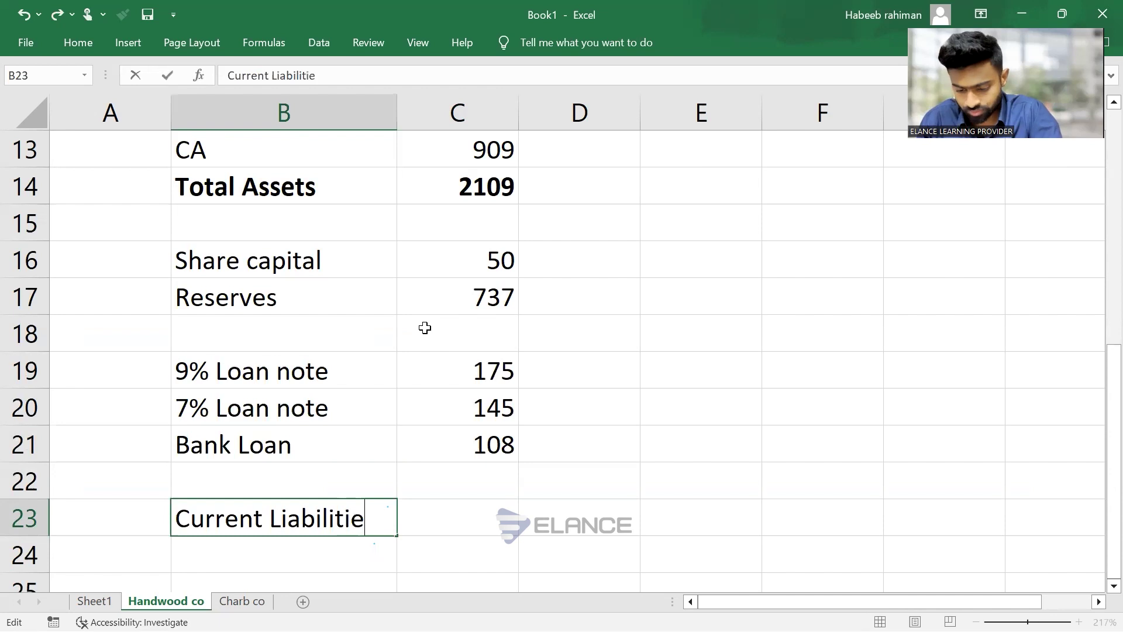
{"action": "type", "text": "s"}
{"action": "key", "text": "Return"}
Enter the current liabilities amount of 894 from the question document in C23
{"action": "key", "text": "Up"}
{"action": "key", "text": "Right"}
{"action": "key", "text": "alt+Tab"}
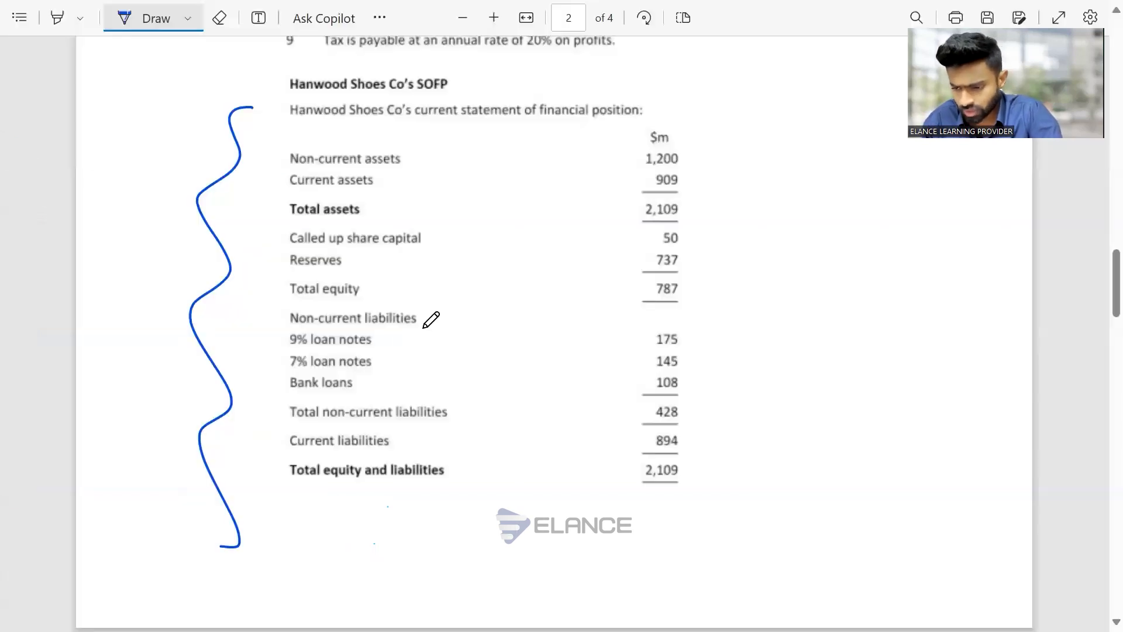
{"action": "key", "text": "alt+Tab"}
{"action": "type", "text": "894"}
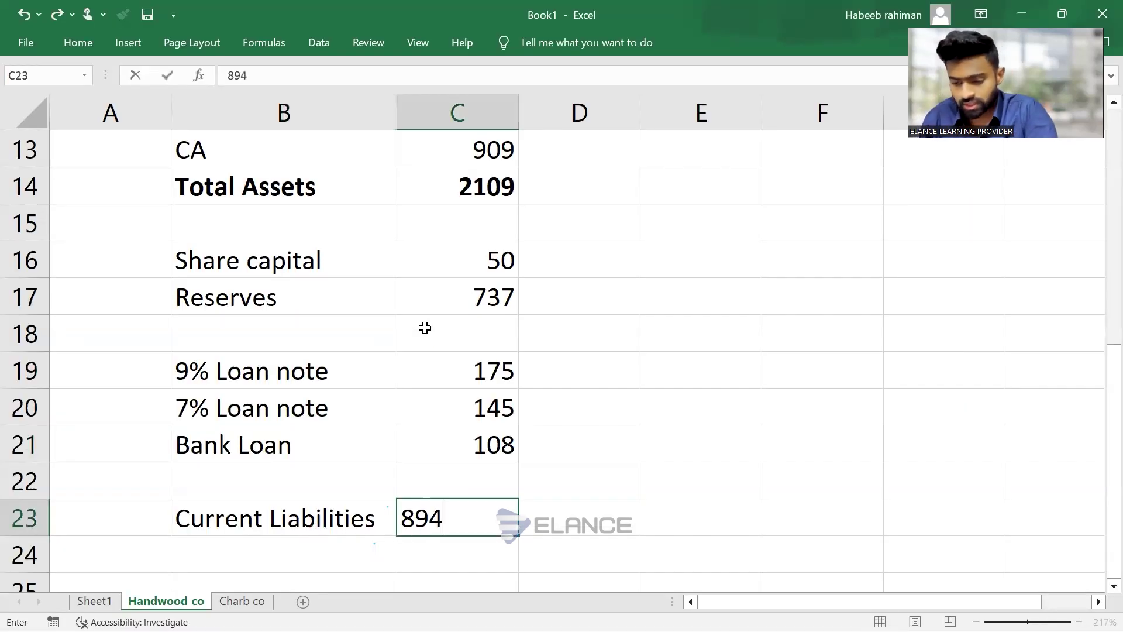
{"action": "key", "text": "Return"}
Total the equity and liabilities in C24 with a SUM over C16:C23 and make the total bold
{"action": "type", "text": "=SUM("}
{"action": "key", "text": "Up"}
{"action": "key", "text": "Up"}
{"action": "key", "text": "Up"}
{"action": "key", "text": "Up"}
{"action": "key", "text": "Up"}
{"action": "key", "text": "Up"}
{"action": "key", "text": "Up"}
{"action": "key", "text": "Up"}
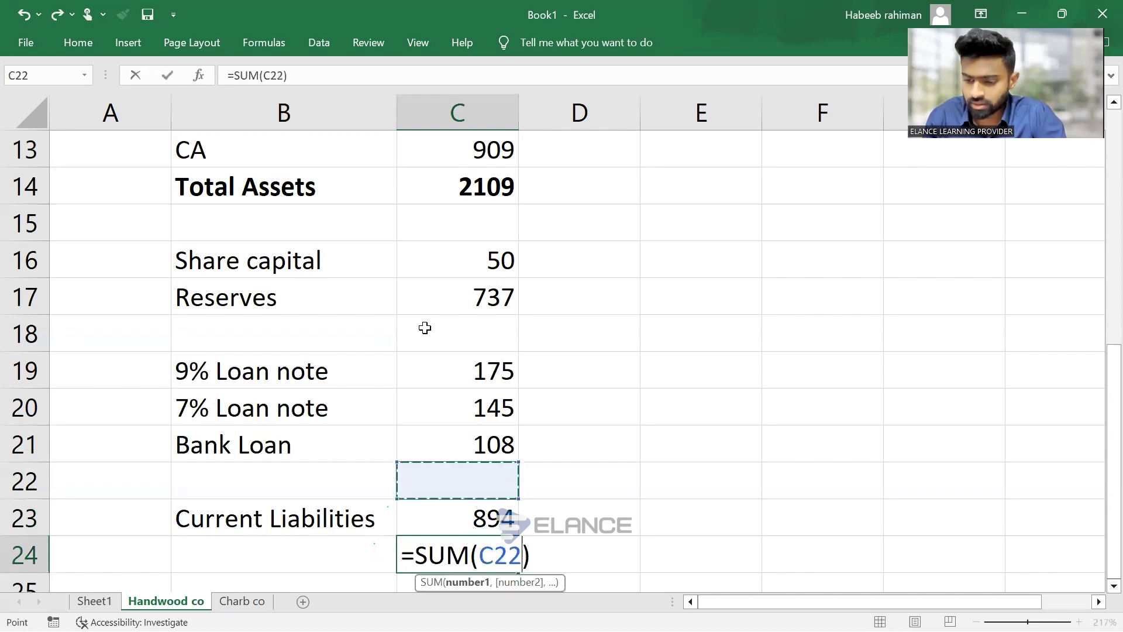
{"action": "key", "text": "Up"}
{"action": "key", "text": "Down"}
{"action": "key", "text": "shift+Down"}
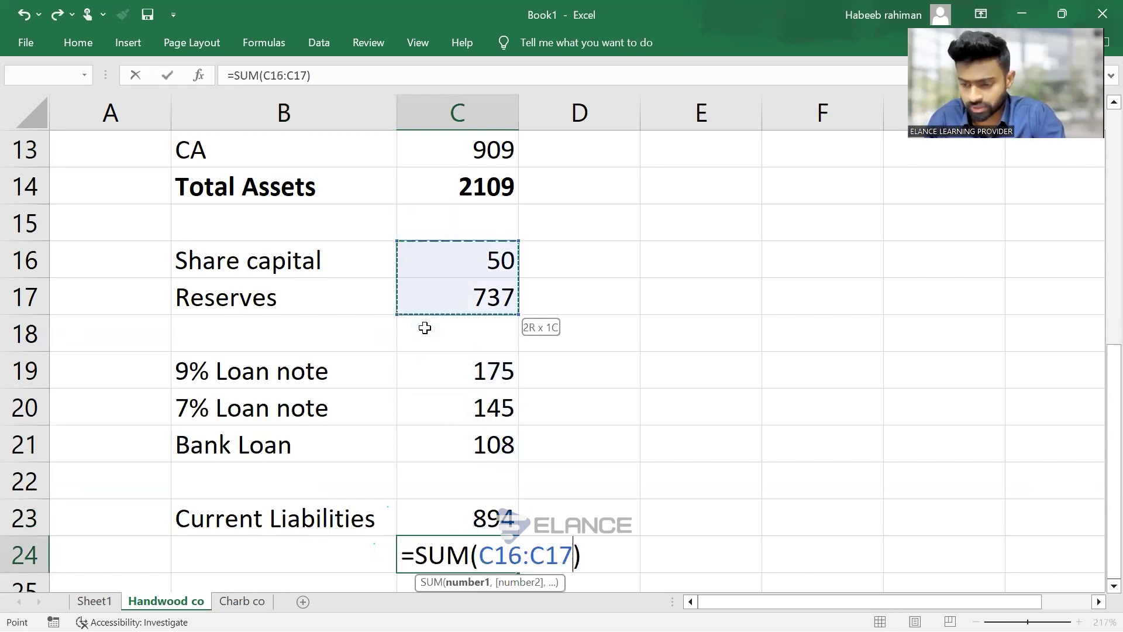
{"action": "key", "text": "shift+Down"}
{"action": "key", "text": "shift+Down"}
{"action": "key", "text": "shift+Down"}
{"action": "key", "text": "shift+Down"}
{"action": "key", "text": "shift+Down"}
{"action": "key", "text": "shift+Down"}
{"action": "key", "text": "Return"}
{"action": "key", "text": "Up"}
{"action": "key", "text": "ctrl+b"}
Label B24 "Total Equity & Liabilities" in bold and widen column B for the label
{"action": "key", "text": "Left"}
{"action": "type", "text": "Tota"}
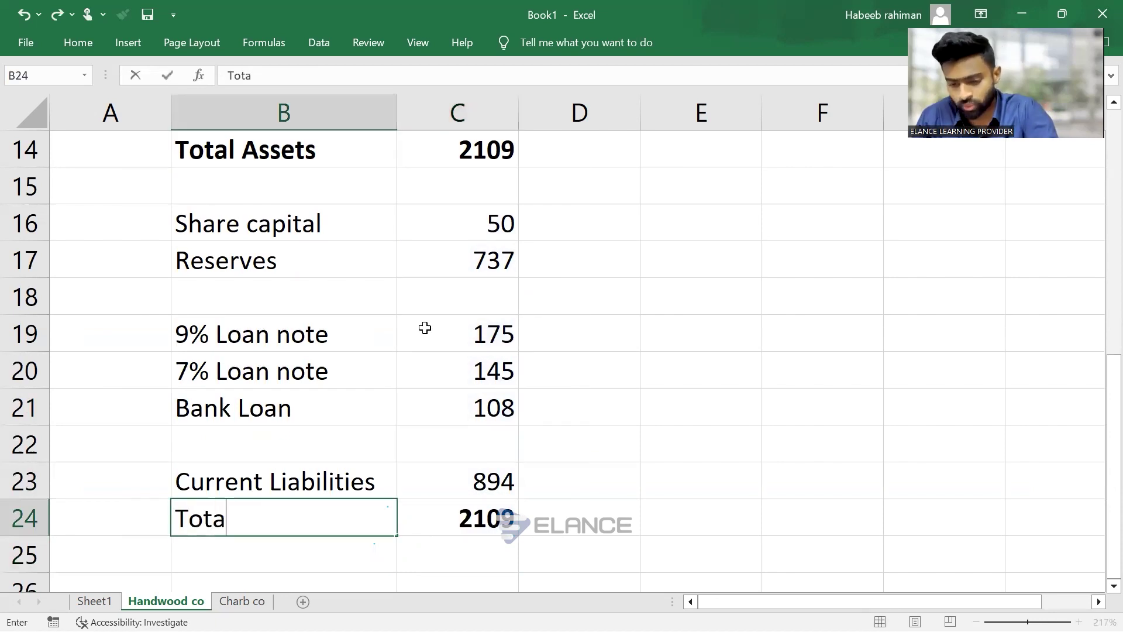
{"action": "type", "text": "l Equity "}
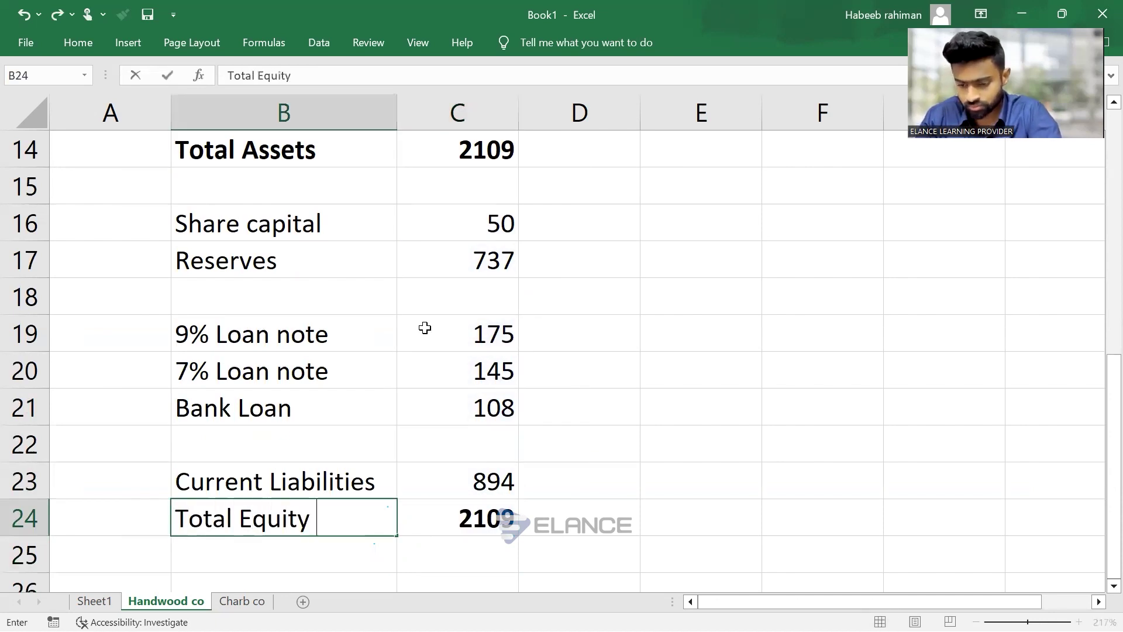
{"action": "type", "text": "& Liabi"}
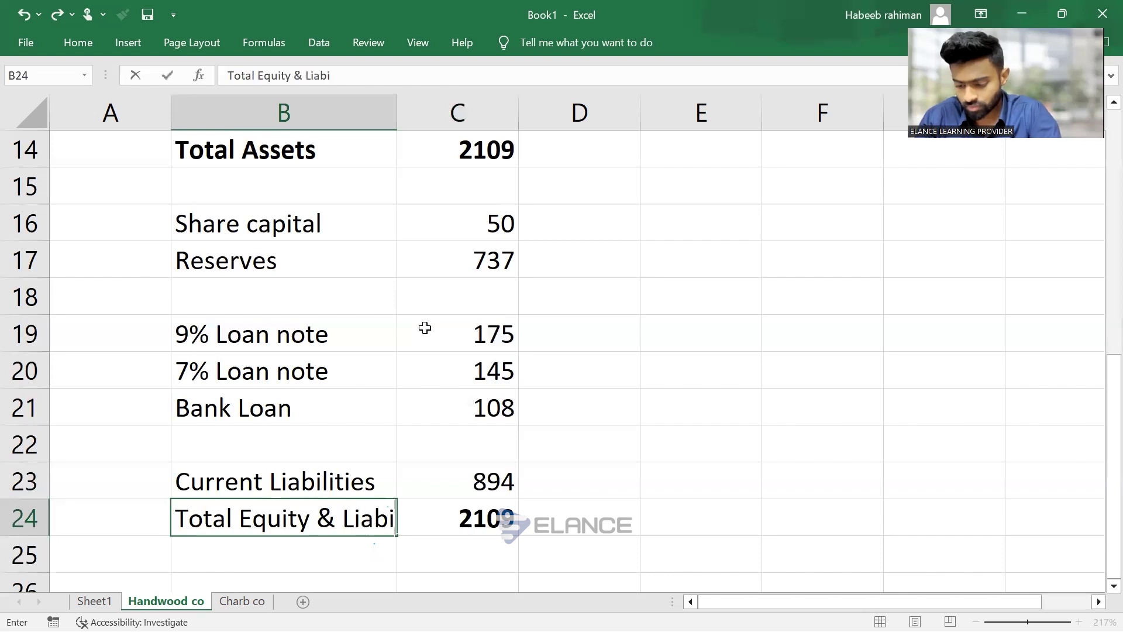
{"action": "type", "text": "lities"}
{"action": "key", "text": "Return"}
{"action": "key", "text": "Up"}
{"action": "key", "text": "ctrl+b"}
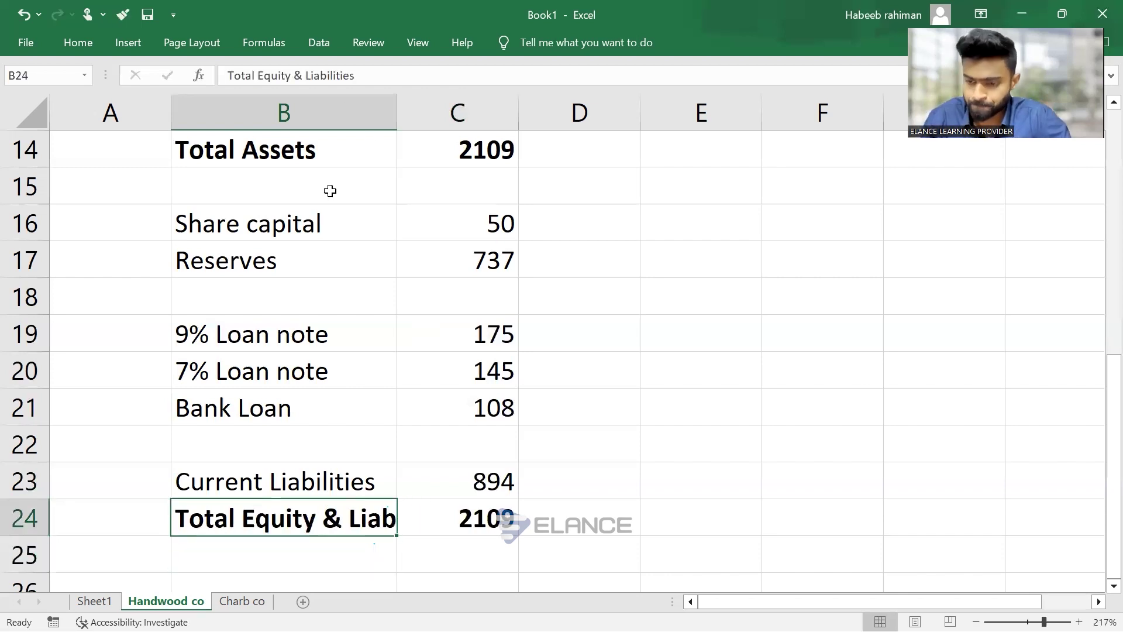
{"action": "left_click_drag", "start_coordinate": [396, 119], "coordinate": [448, 118]}
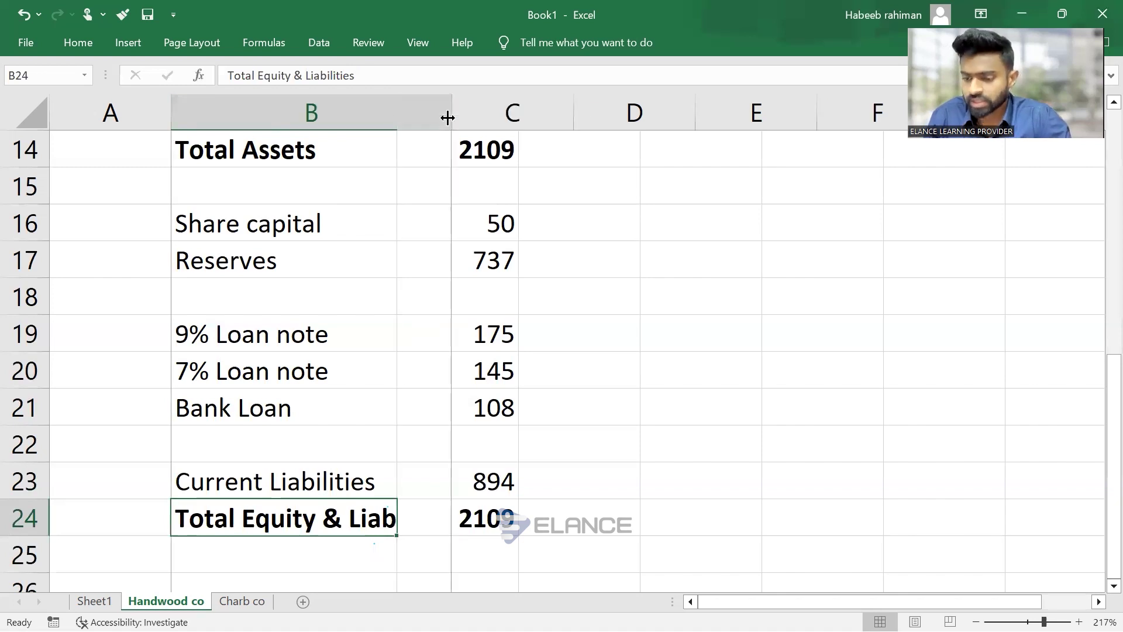
{"action": "scroll", "coordinate": [448, 117], "scroll_direction": "down", "scroll_amount": 5, "text": "ctrl"}
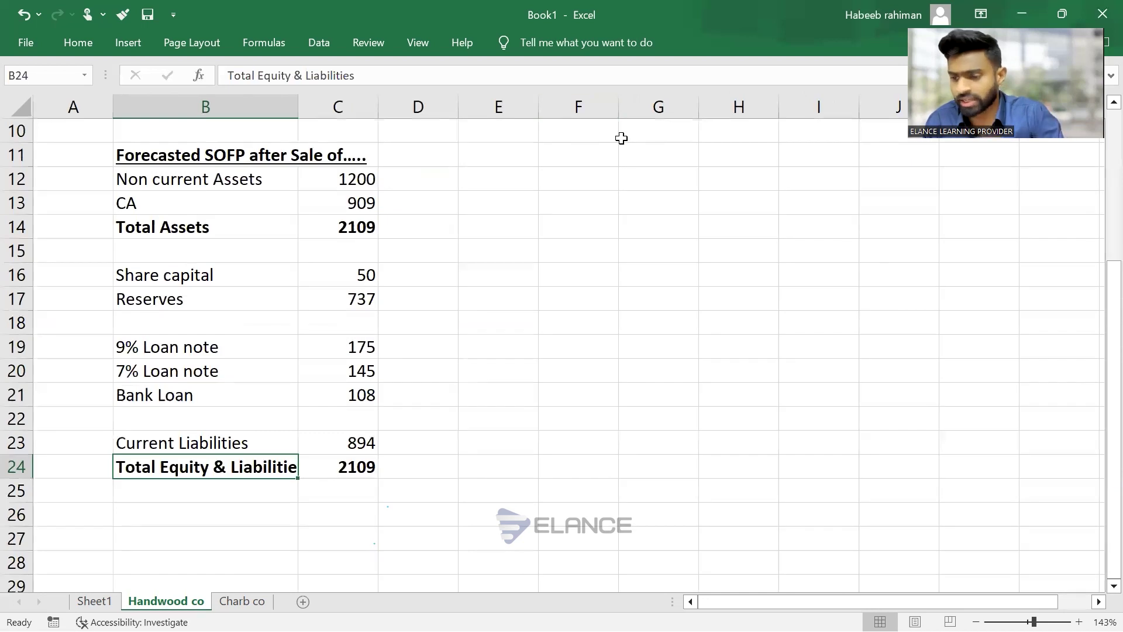
Start the disposal journal with "Dr Cash" in F12 and link G12 to the Expected SP in C9
{"action": "left_click", "coordinate": [549, 180]}
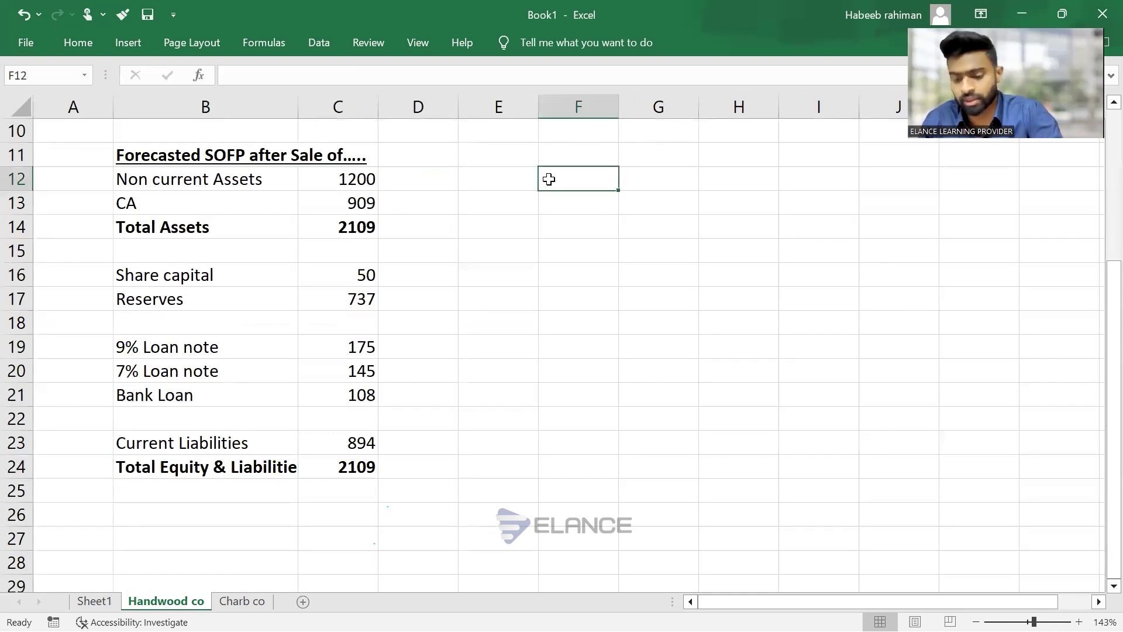
{"action": "type", "text": "Dr Cash"}
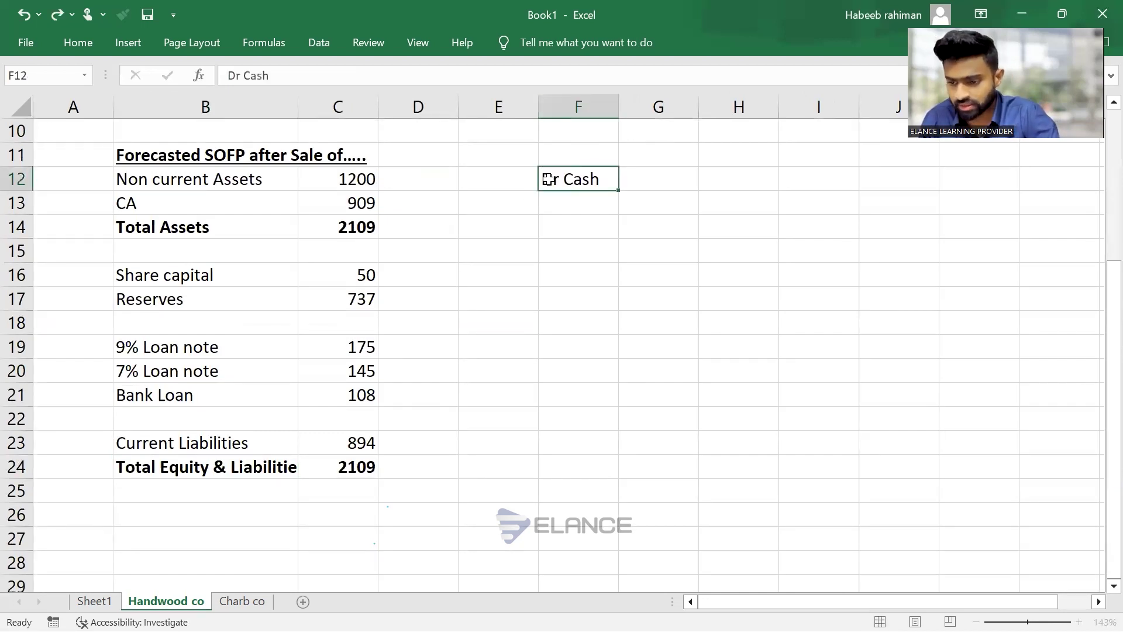
{"action": "key", "text": "Tab"}
{"action": "type", "text": "="}
{"action": "scroll", "coordinate": [548, 179], "scroll_direction": "up", "scroll_amount": 2}
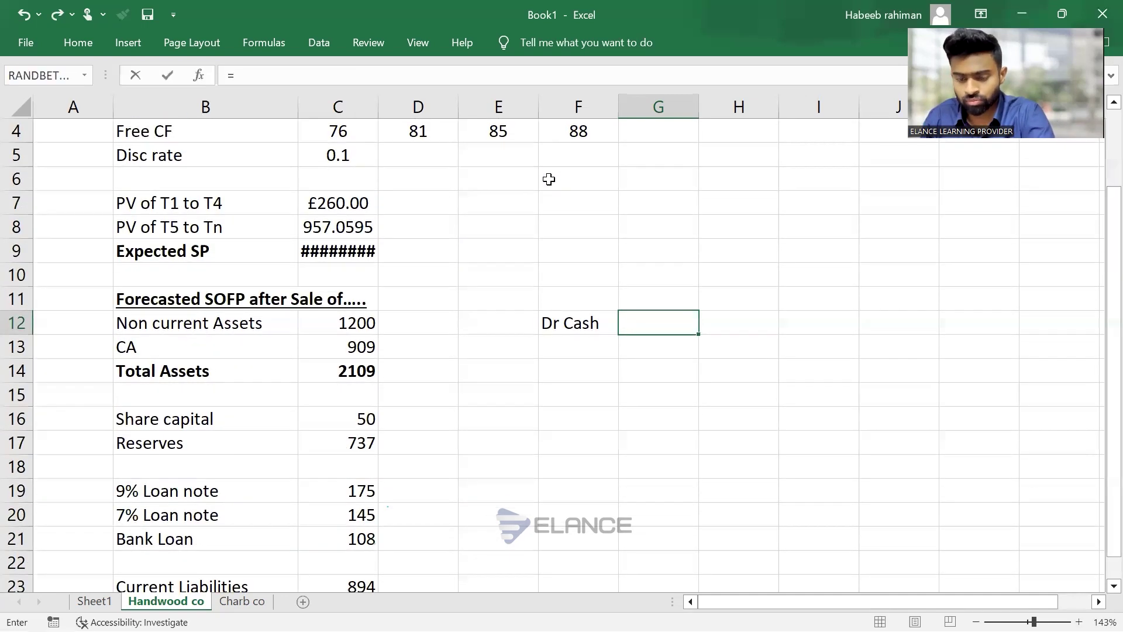
{"action": "key", "text": "Left"}
{"action": "key", "text": "Left"}
{"action": "key", "text": "Left"}
{"action": "key", "text": "Left"}
{"action": "key", "text": "Up"}
{"action": "key", "text": "Up"}
{"action": "key", "text": "Up"}
{"action": "scroll", "coordinate": [549, 179], "scroll_direction": "down", "scroll_amount": 2}
{"action": "key", "text": "Return"}
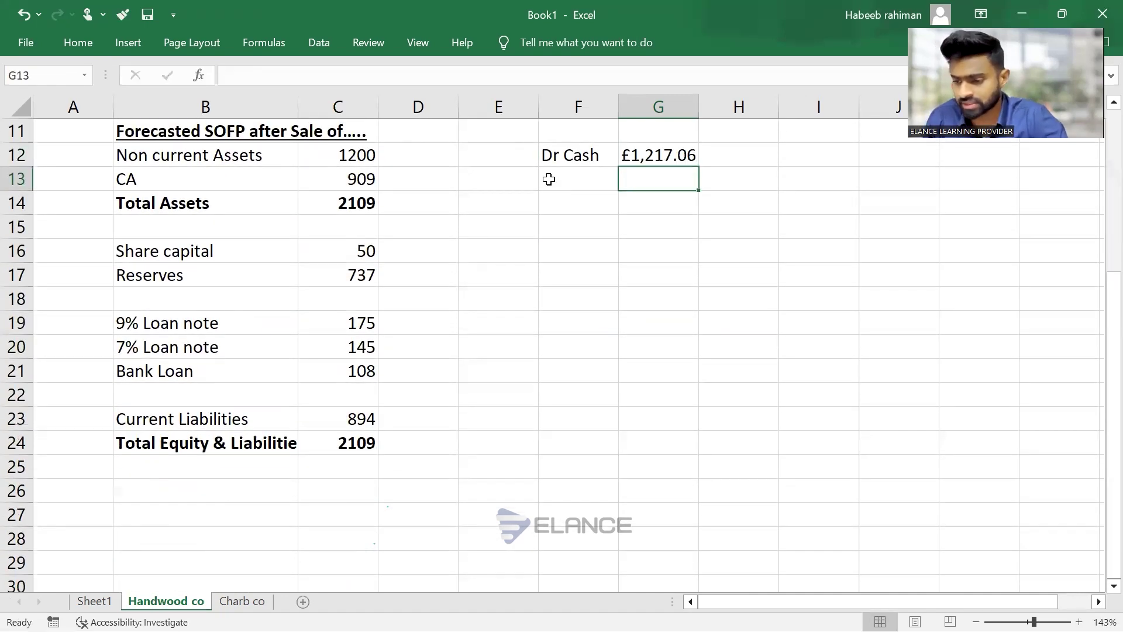
Enter the label "Cr Disposed Assets" in F13, correcting its spelling, and widen column F to fit it
{"action": "left_click", "coordinate": [548, 180]}
{"action": "type", "text": "C"}
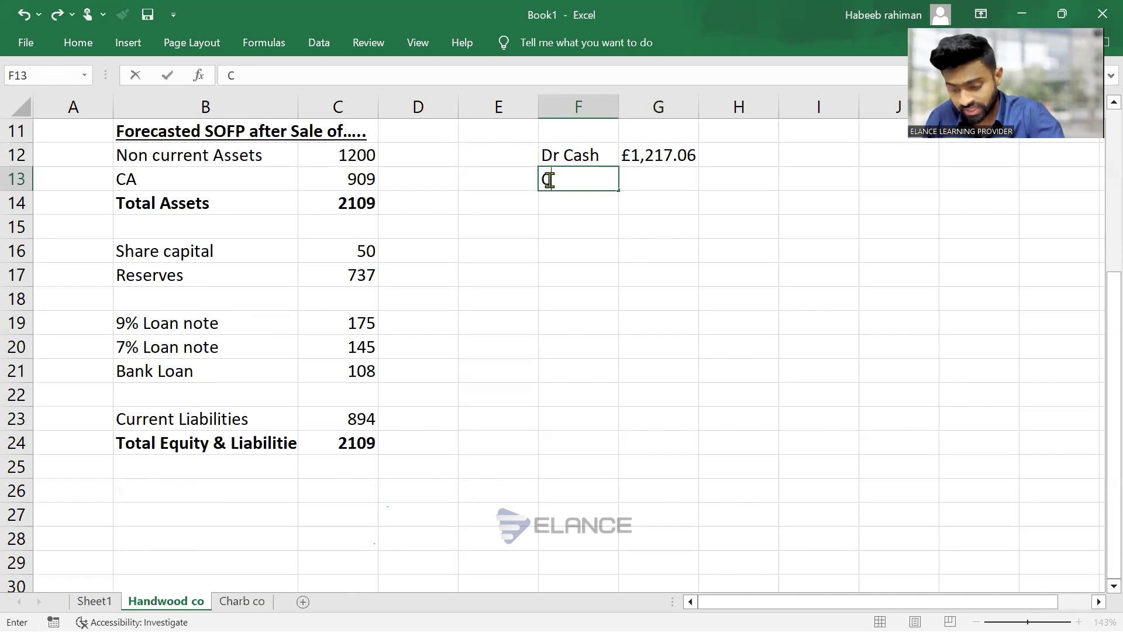
{"action": "type", "text": "r Dispo"}
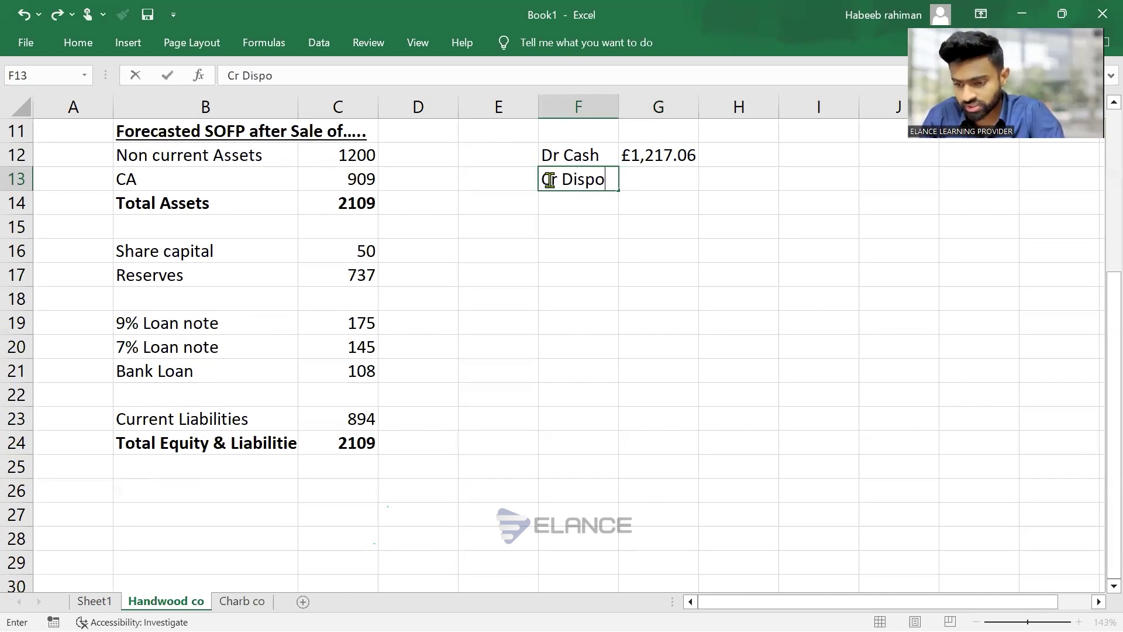
{"action": "type", "text": "sed Assewts"}
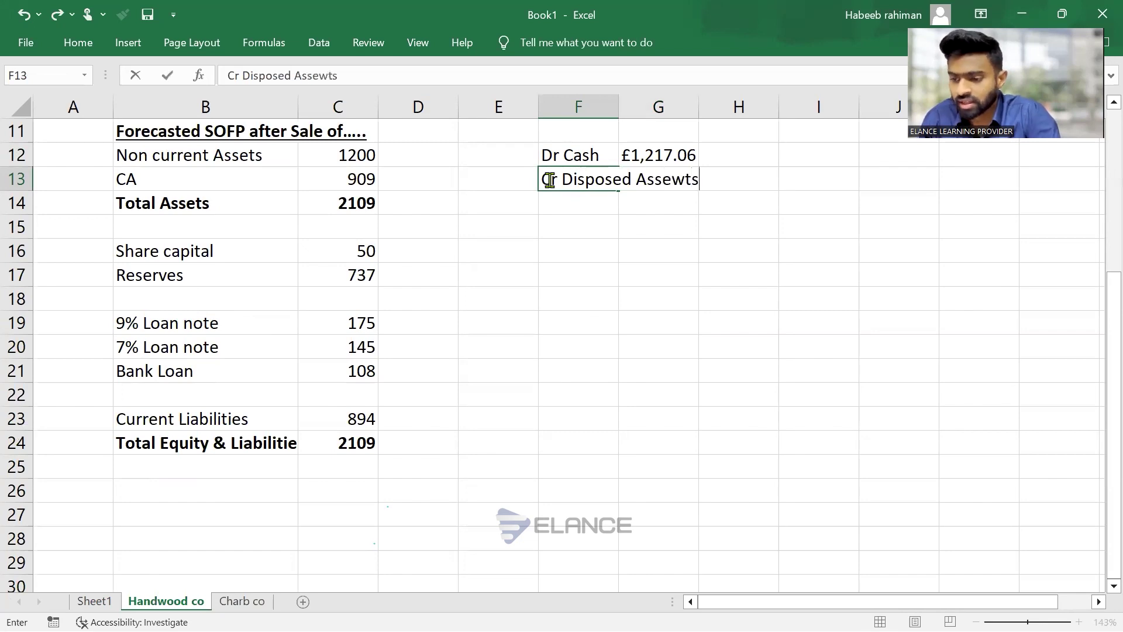
{"action": "key", "text": "Return"}
{"action": "left_click", "coordinate": [549, 179]}
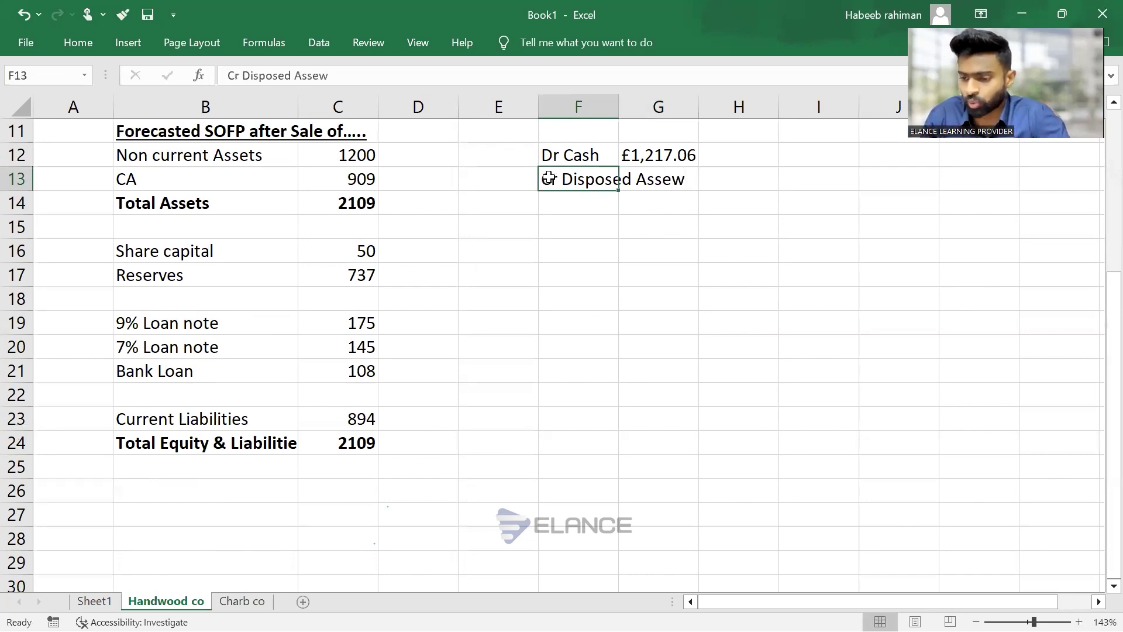
{"action": "left_click_drag", "start_coordinate": [671, 109], "coordinate": [704, 109]}
{"action": "key", "text": "Right"}
{"action": "key", "text": "Left"}
{"action": "key", "text": "F2"}
{"action": "key", "text": "BackSpace"}
{"action": "type", "text": "ts"}
{"action": "key", "text": "Return"}
{"action": "key", "text": "Right"}
{"action": "key", "text": "Up"}
In the question PDF, circle note 7 and underline its $608m non-current assets and $349m current assets figures
{"action": "key", "text": "alt+Tab"}
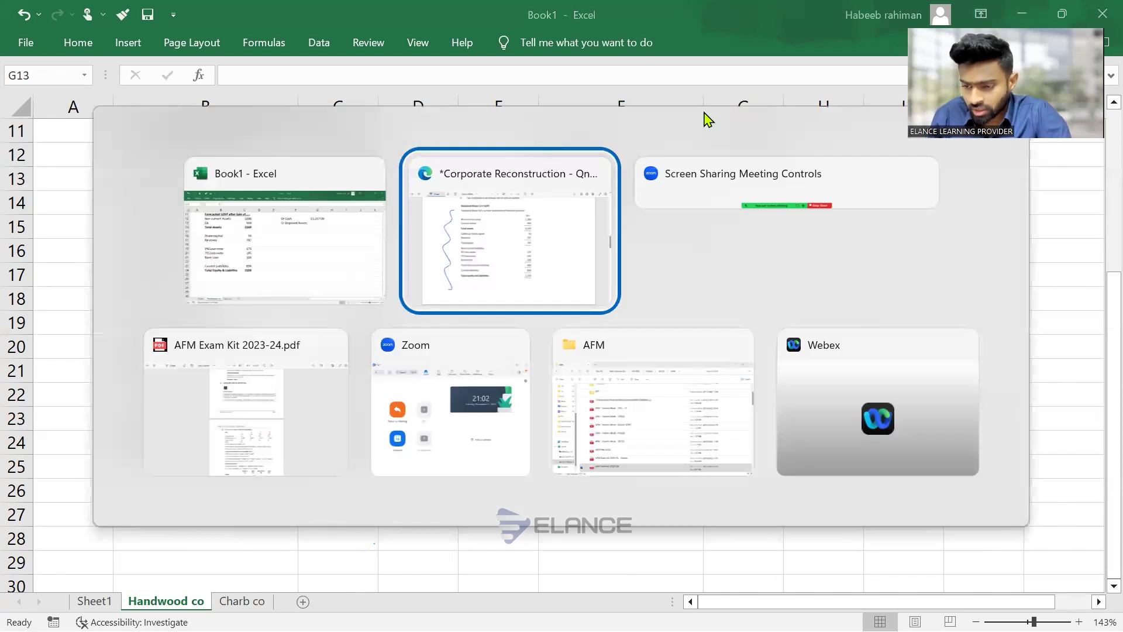
{"action": "scroll", "coordinate": [602, 260], "scroll_direction": "down", "scroll_amount": 7}
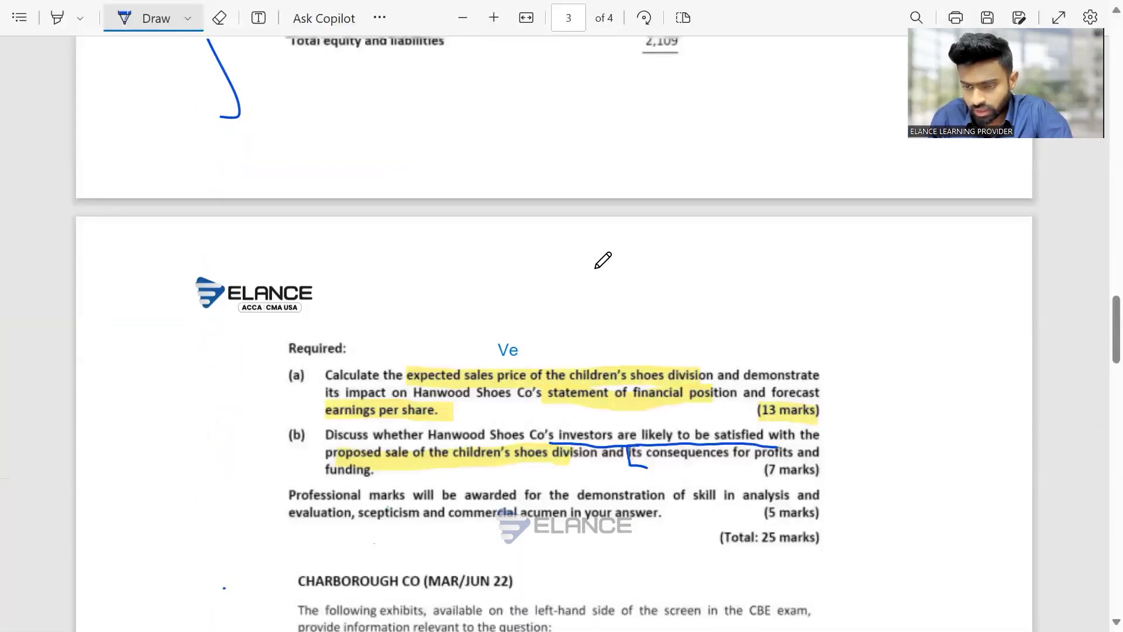
{"action": "scroll", "coordinate": [602, 260], "scroll_direction": "up", "scroll_amount": 10}
{"action": "scroll", "coordinate": [602, 259], "scroll_direction": "up", "scroll_amount": 2}
{"action": "mouse_move", "coordinate": [289, 183]}
{"action": "left_mouse_down"}
{"action": "mouse_move", "coordinate": [296, 163]}
{"action": "mouse_move", "coordinate": [307, 176]}
{"action": "mouse_move", "coordinate": [291, 183]}
{"action": "mouse_move", "coordinate": [298, 175]}
{"action": "left_mouse_up"}
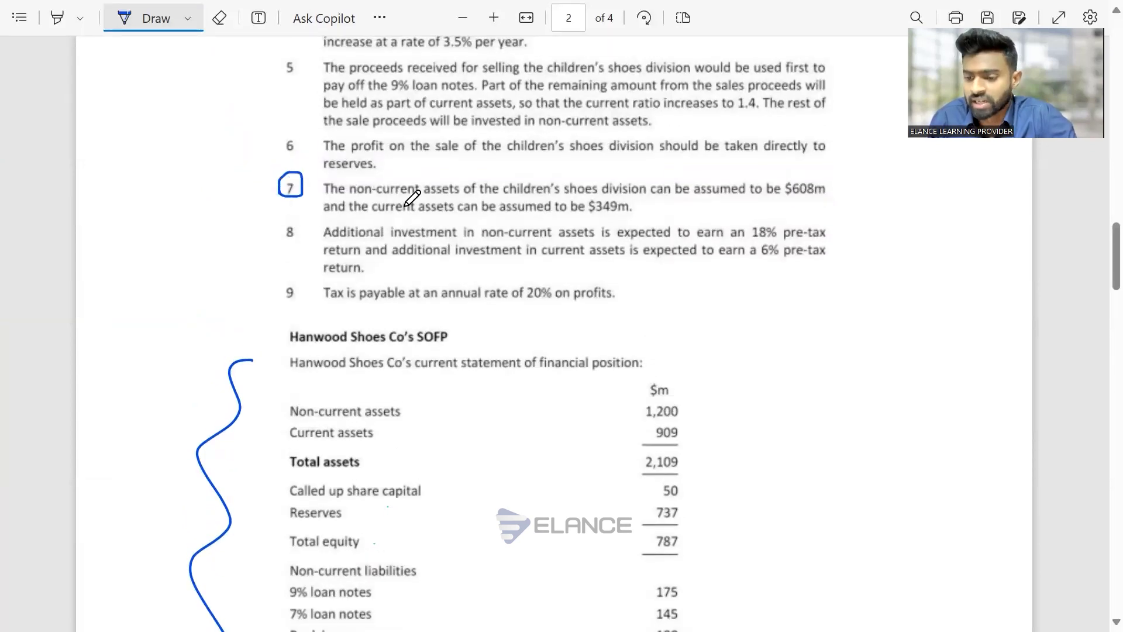
{"action": "left_click_drag", "start_coordinate": [789, 199], "coordinate": [814, 197]}
{"action": "left_click_drag", "start_coordinate": [585, 217], "coordinate": [642, 210]}
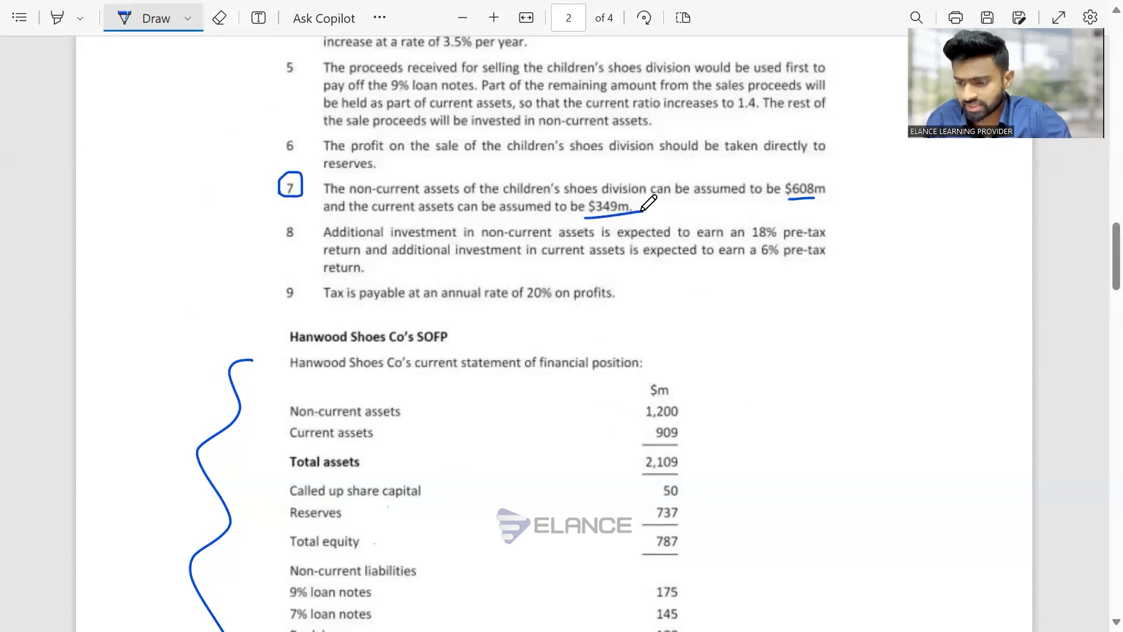
Back in Excel, enter the disposed assets figure in G13 with the formula =608+349
{"action": "key", "text": "alt+Tab"}
{"action": "type", "text": "="}
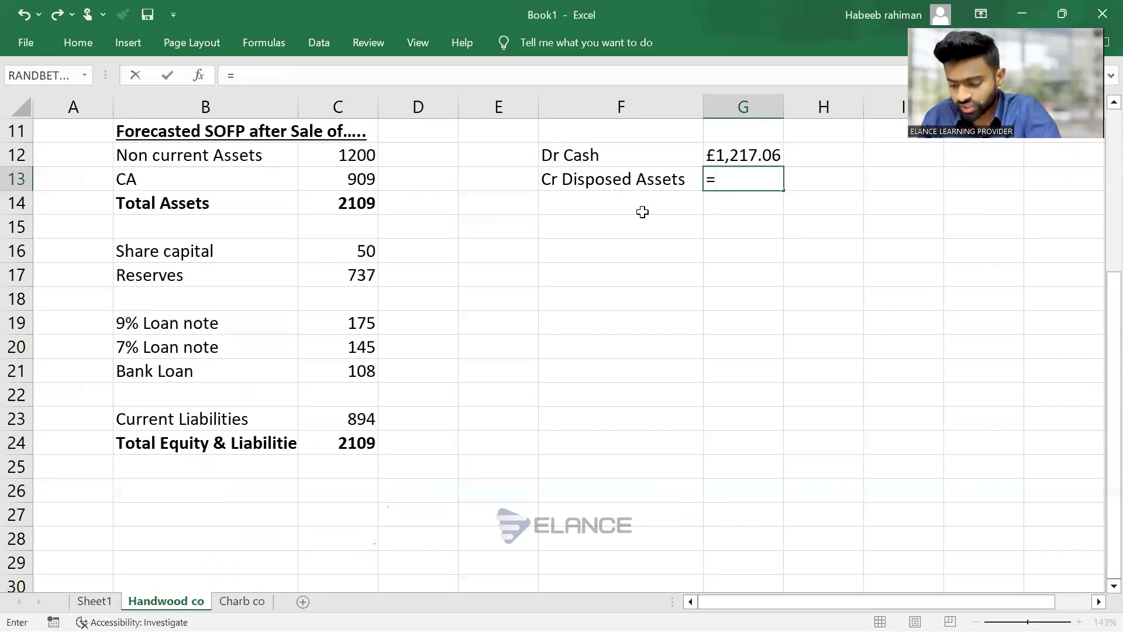
{"action": "type", "text": "608+"}
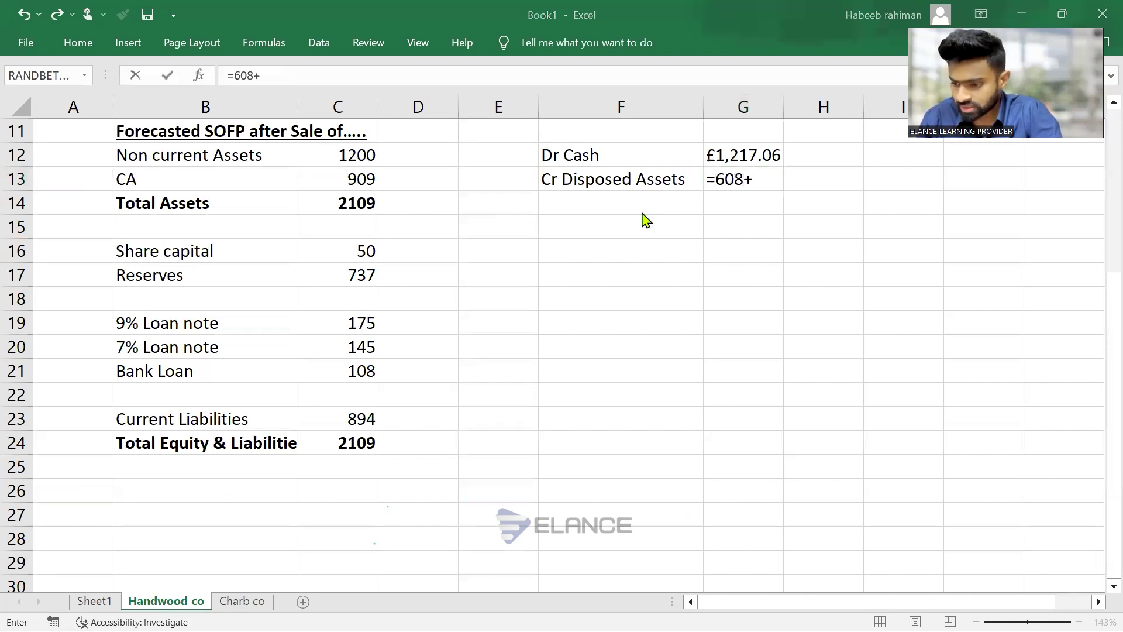
{"action": "key", "text": "alt+Tab"}
{"action": "key", "text": "alt+Tab"}
{"action": "type", "text": "349"}
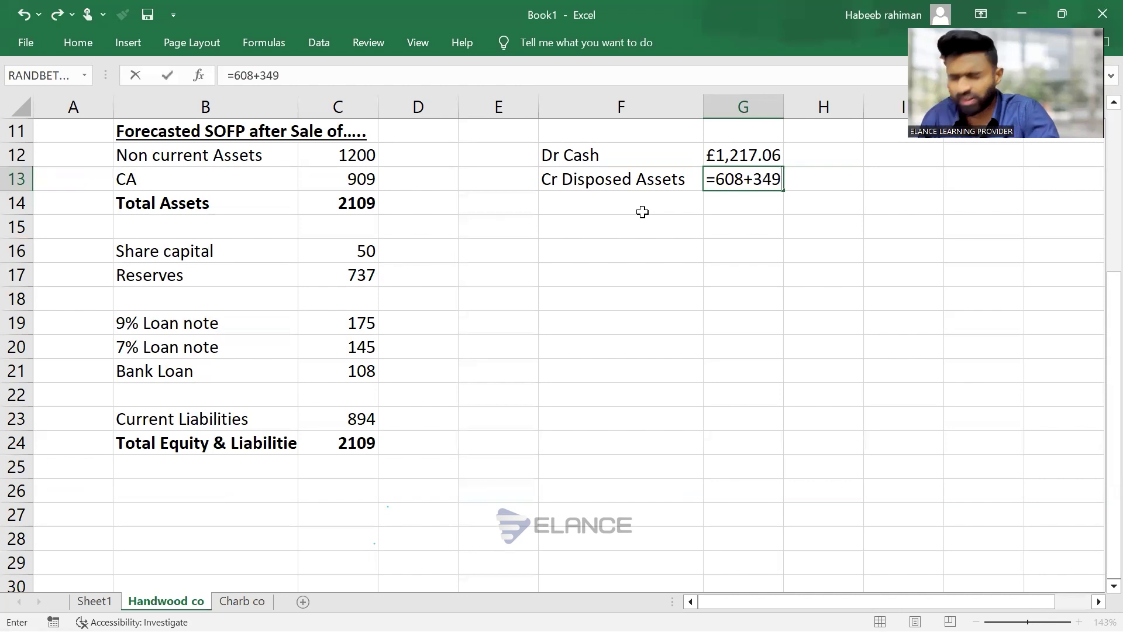
{"action": "key", "text": "Return"}
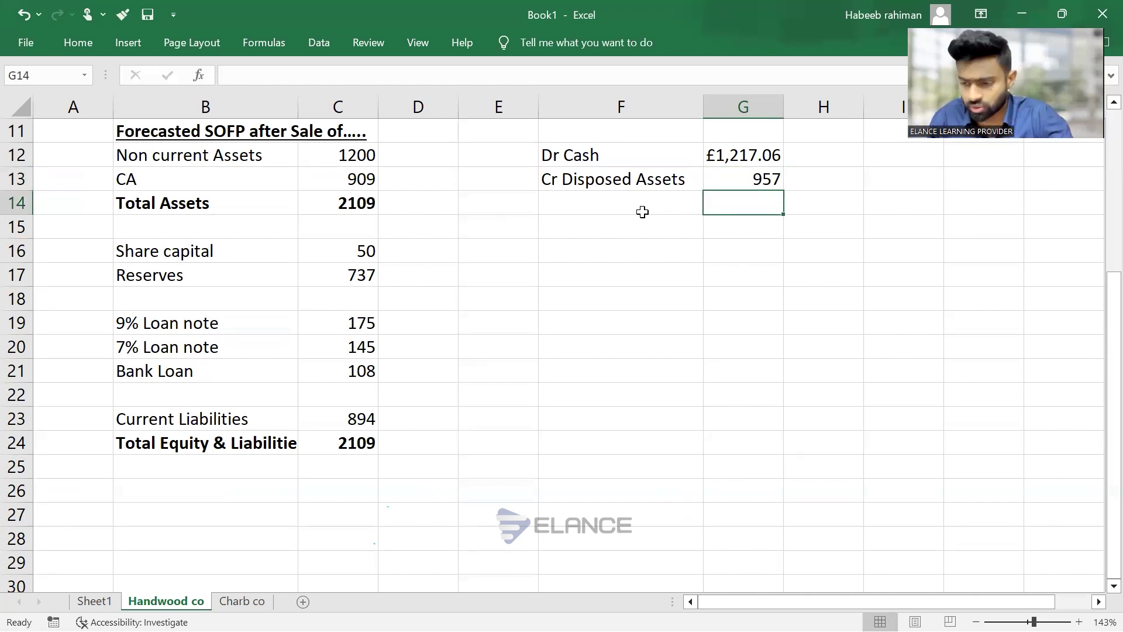
{"action": "key", "text": "Up"}
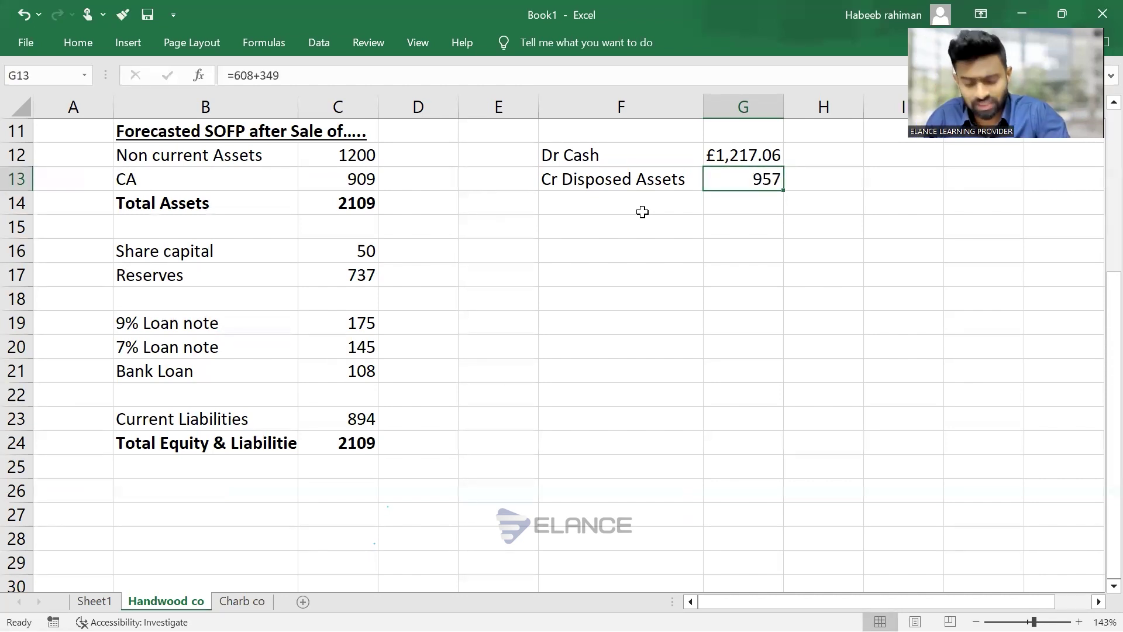
{"action": "key", "text": "shift+Left"}
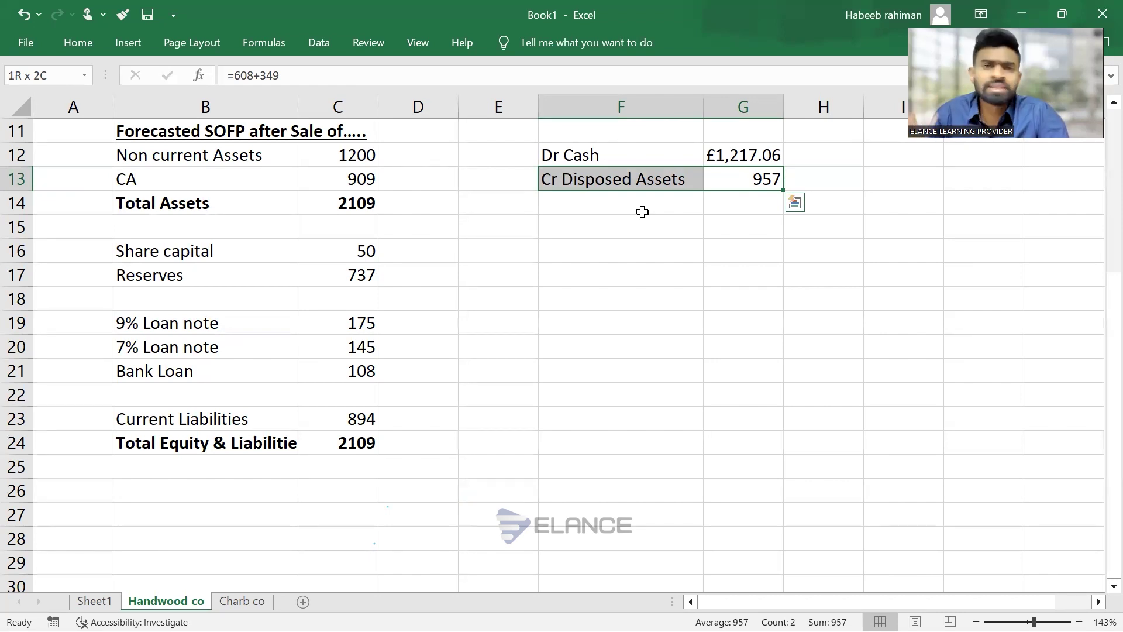
{"action": "key", "text": "shift+Up"}
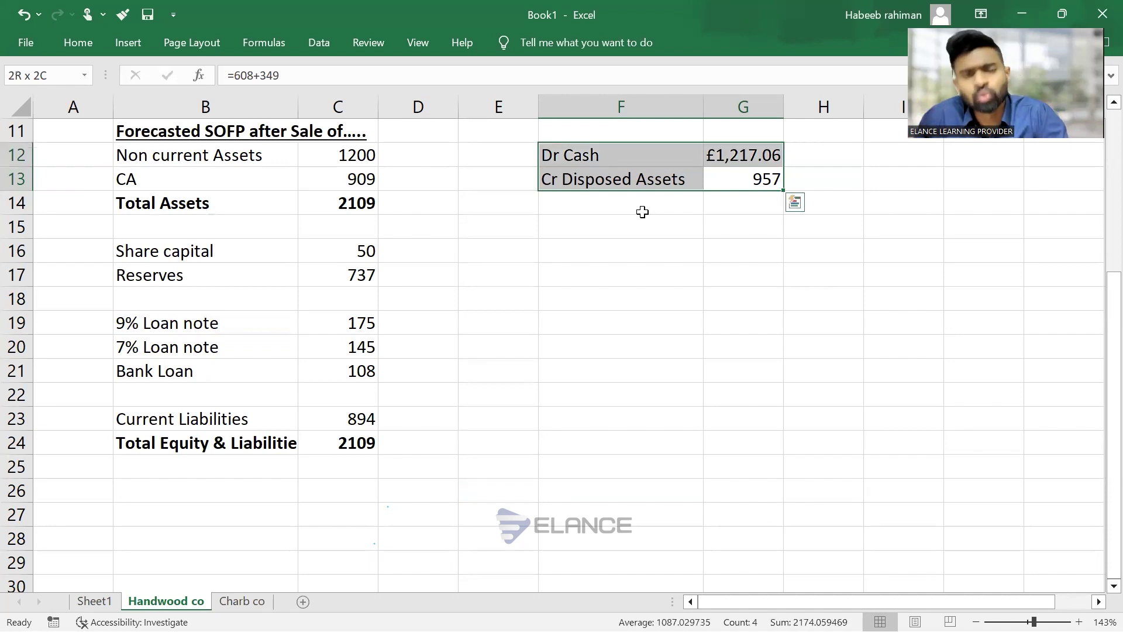
{"action": "key", "text": "shift+Down"}
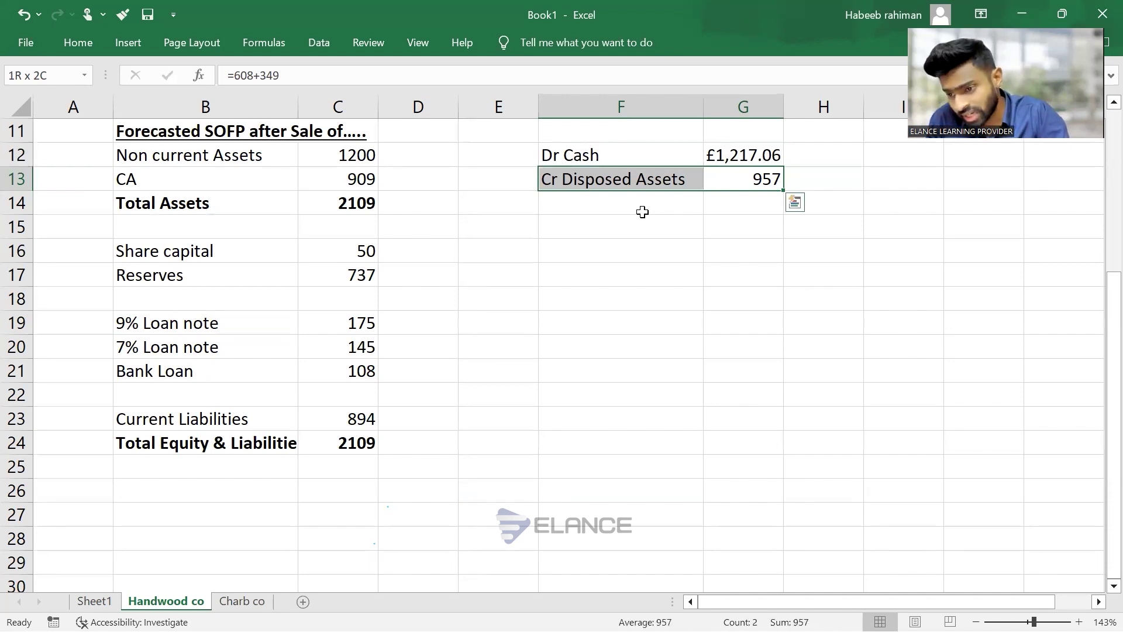
{"action": "key", "text": "shift+Up"}
{"action": "key", "text": "shift+Down"}
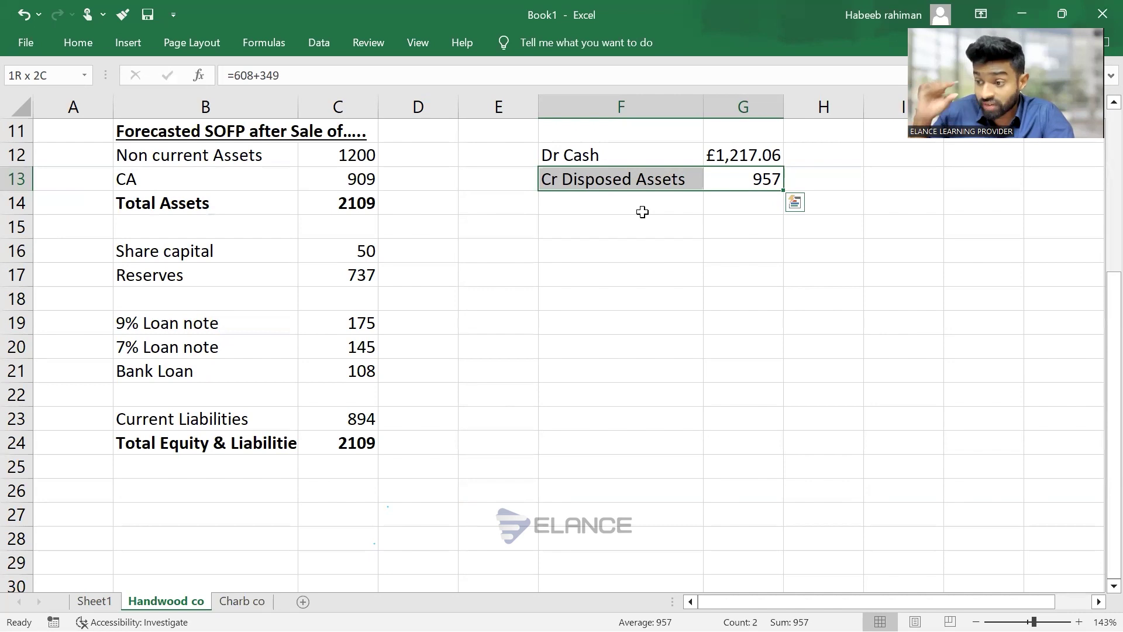
{"action": "key", "text": "shift+Up"}
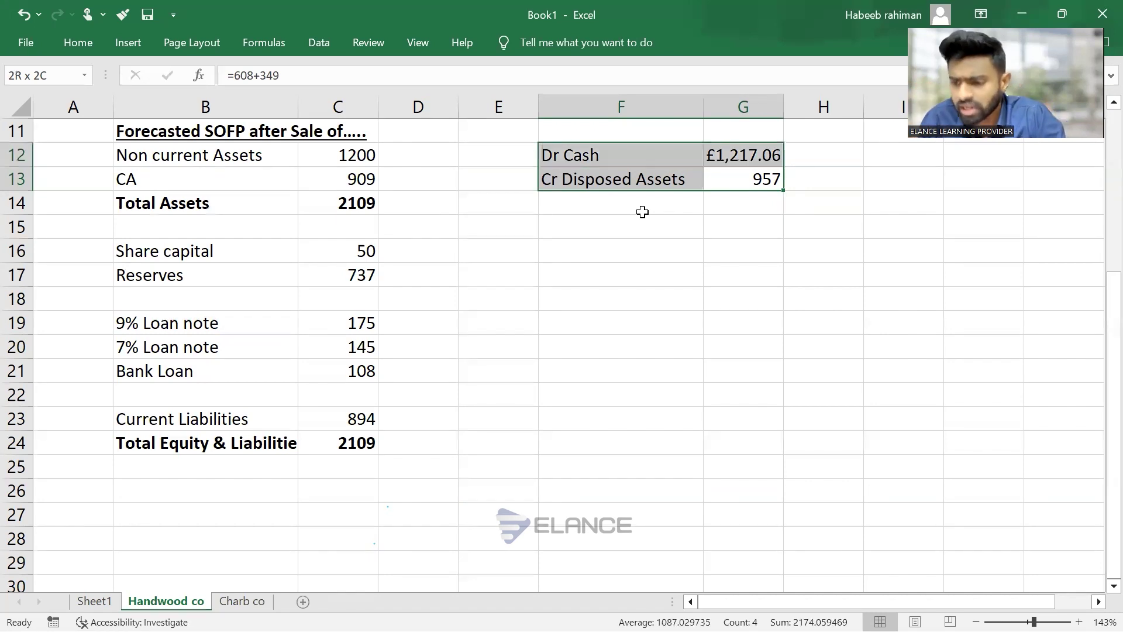
Start a second credit line under Cr Disposed Assets with the label "Cr" in F14
{"action": "key", "text": "Down"}
{"action": "left_click", "coordinate": [643, 211]}
{"action": "type", "text": "Cr Disposed Assets"}
{"action": "key", "text": "Right"}
{"action": "key", "text": "Left"}
{"action": "key", "text": "F2"}
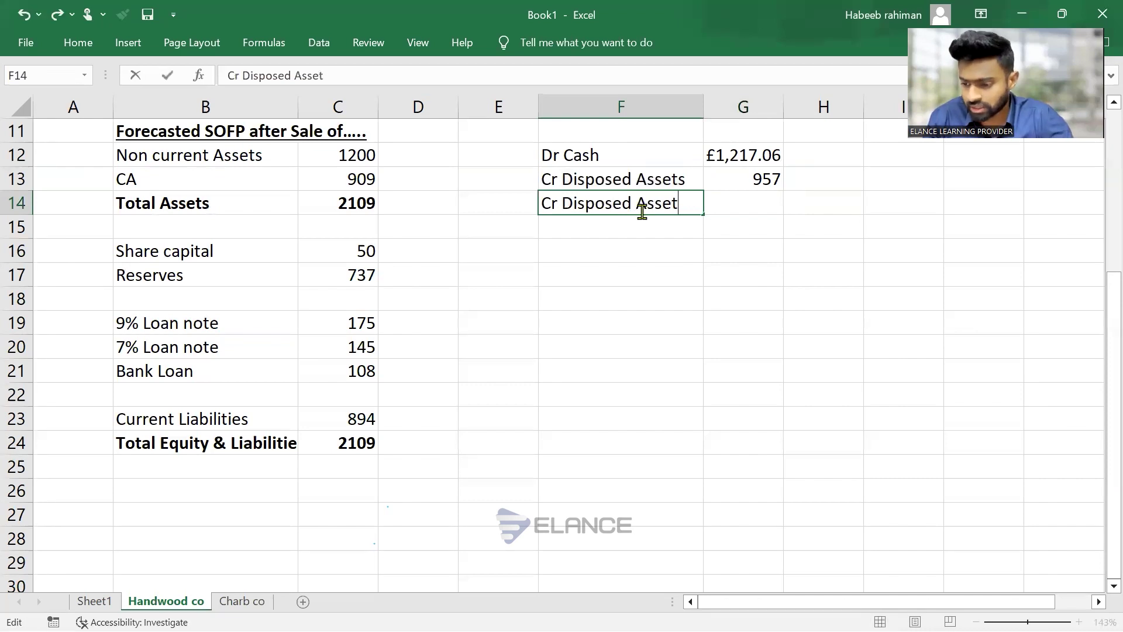
{"action": "key", "text": "BackSpace"}
{"action": "key", "text": "BackSpace"}
{"action": "key", "text": "BackSpace"}
{"action": "key", "text": "BackSpace"}
{"action": "key", "text": "BackSpace"}
{"action": "key", "text": "BackSpace"}
{"action": "key", "text": "BackSpace"}
{"action": "key", "text": "BackSpace"}
{"action": "key", "text": "BackSpace"}
{"action": "key", "text": "BackSpace"}
{"action": "key", "text": "BackSpace"}
{"action": "key", "text": "BackSpace"}
{"action": "key", "text": "BackSpace"}
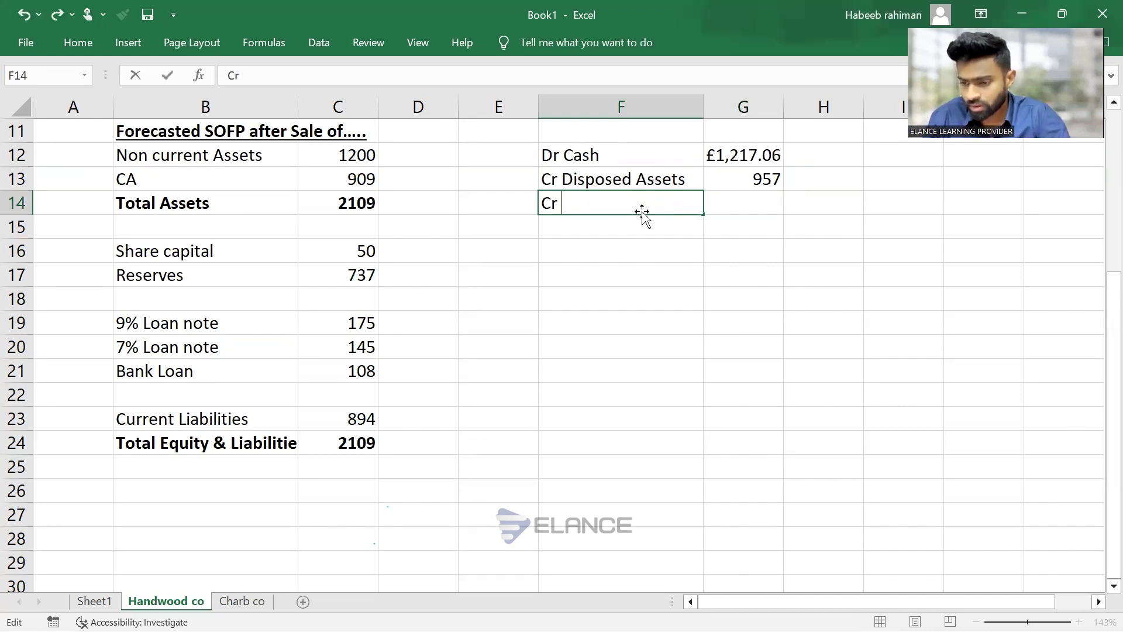
{"action": "key", "text": "Tab"}
Calculate the balancing credit in G14 as cash less disposed assets with =G12-G13
{"action": "type", "text": "="}
{"action": "key", "text": "Up"}
{"action": "key", "text": "Up"}
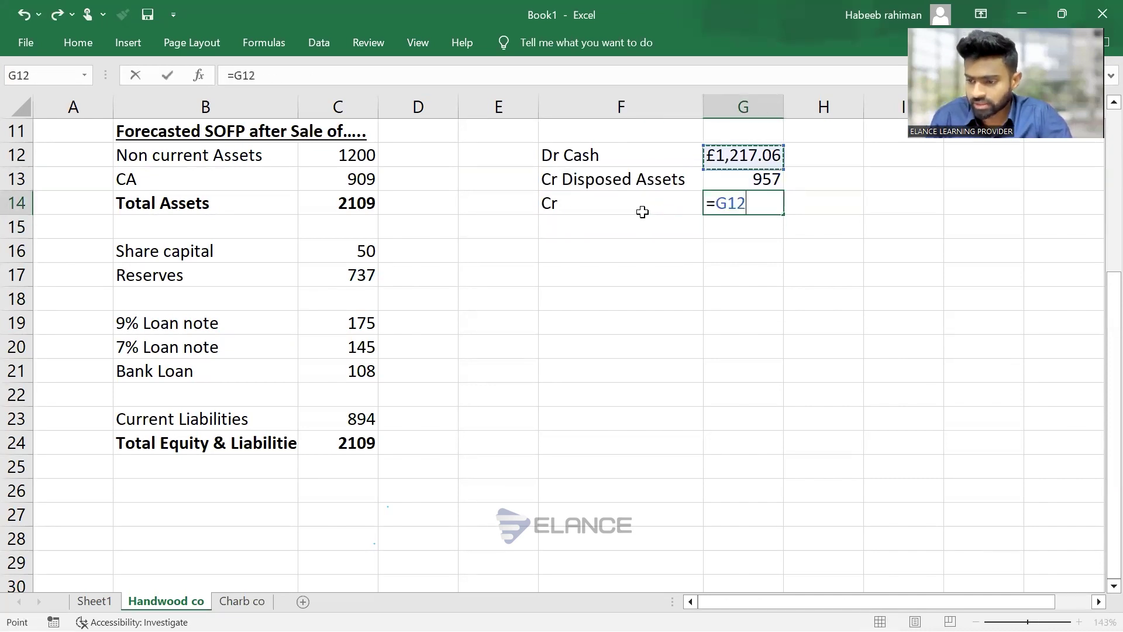
{"action": "type", "text": "-"}
{"action": "key", "text": "Up"}
{"action": "key", "text": "Return"}
{"action": "key", "text": "Up"}
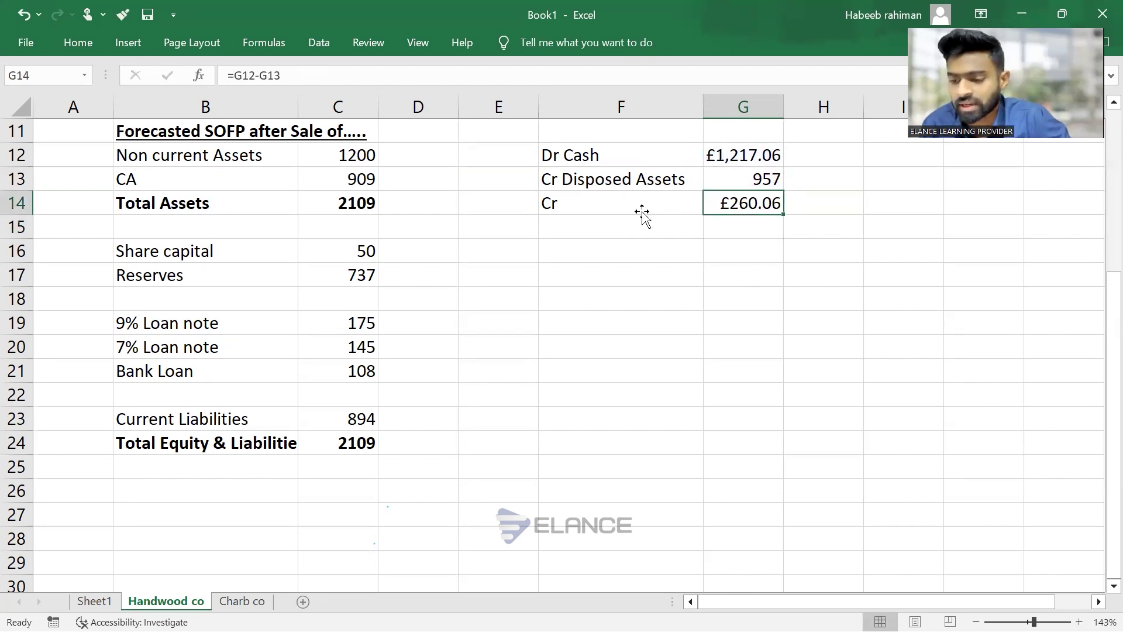
Complete the F14 label as "Cr Gain Disposal"
{"action": "left_click", "coordinate": [642, 211]}
{"action": "double_click", "coordinate": [642, 212]}
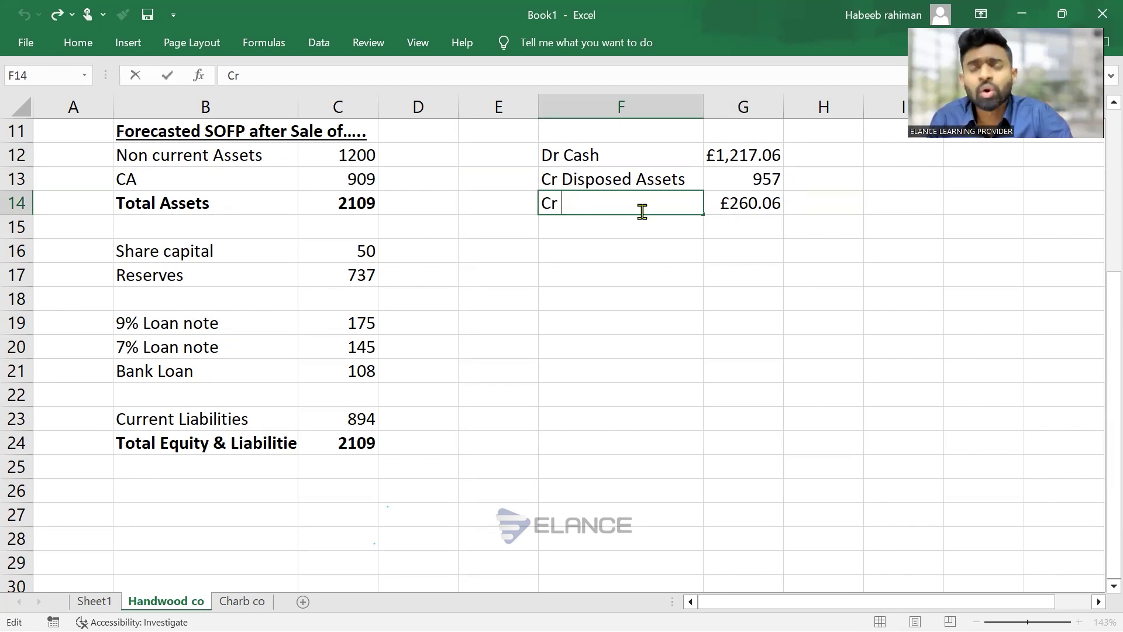
{"action": "type", "text": "G"}
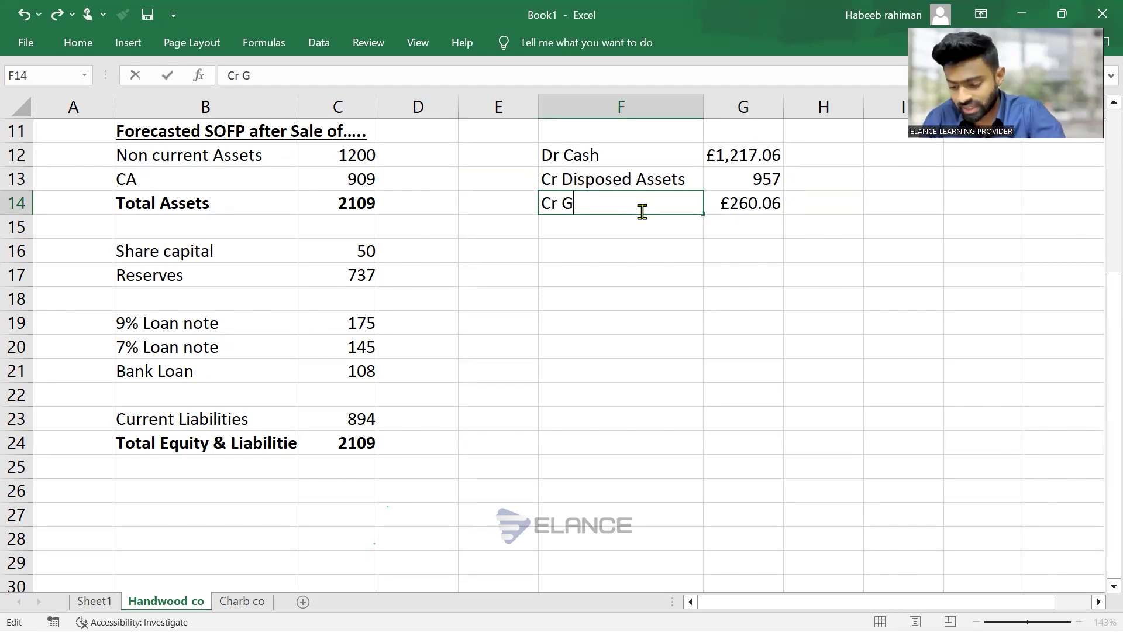
{"action": "type", "text": "ain Dispo"}
{"action": "key", "text": "Return"}
Review the journal's cash, disposed assets and gain amounts, and relate the gain to Reserves in C17
{"action": "key", "text": "Up"}
{"action": "key", "text": "Up"}
{"action": "key", "text": "Up"}
{"action": "key", "text": "Right"}
{"action": "key", "text": "shift+Down"}
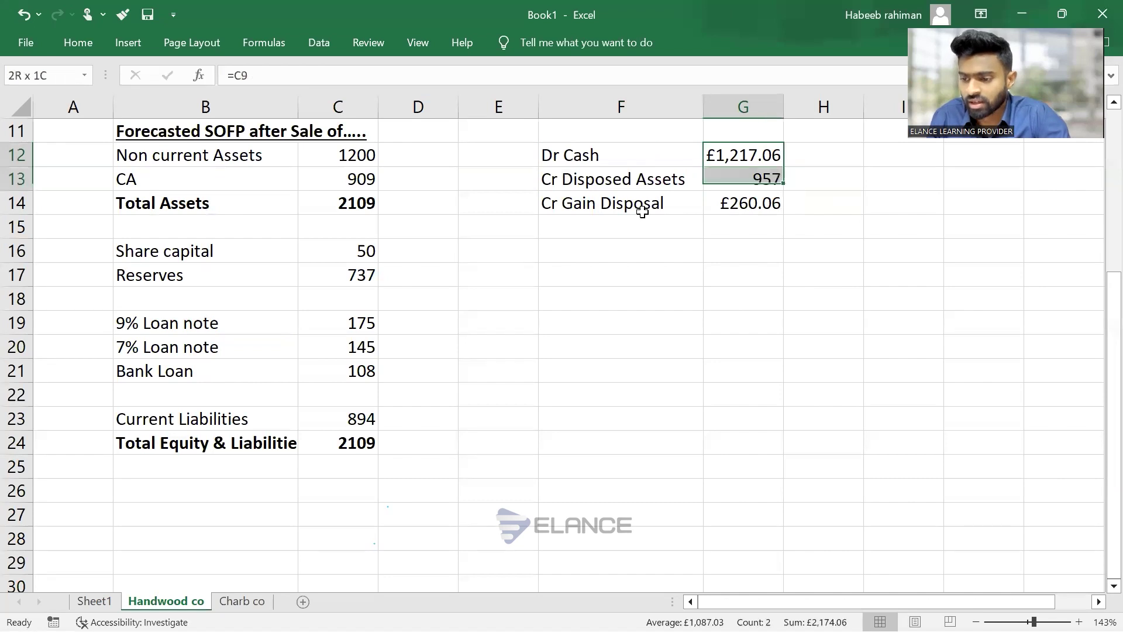
{"action": "key", "text": "Down"}
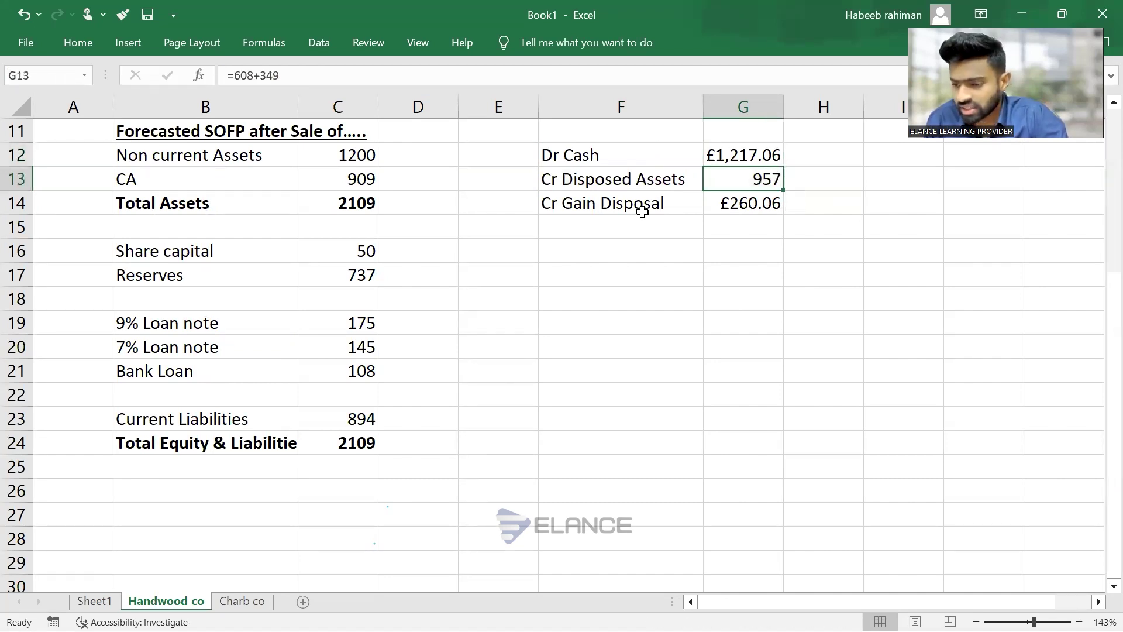
{"action": "key", "text": "Down"}
{"action": "key", "text": "Down"}
{"action": "key", "text": "Left"}
{"action": "key", "text": "Up"}
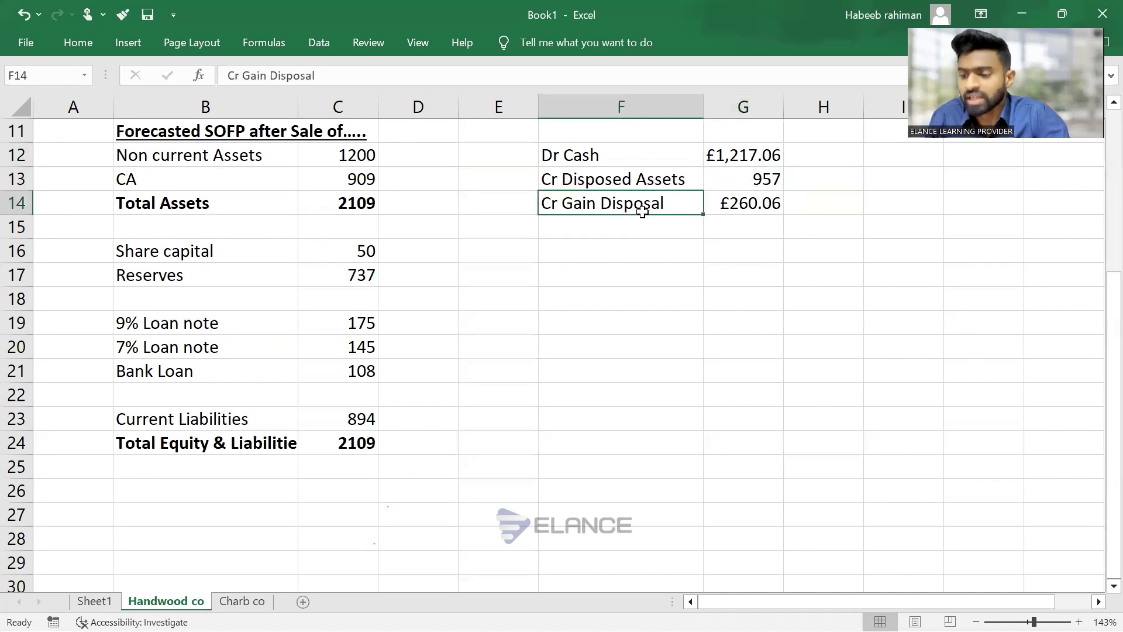
{"action": "key", "text": "Right"}
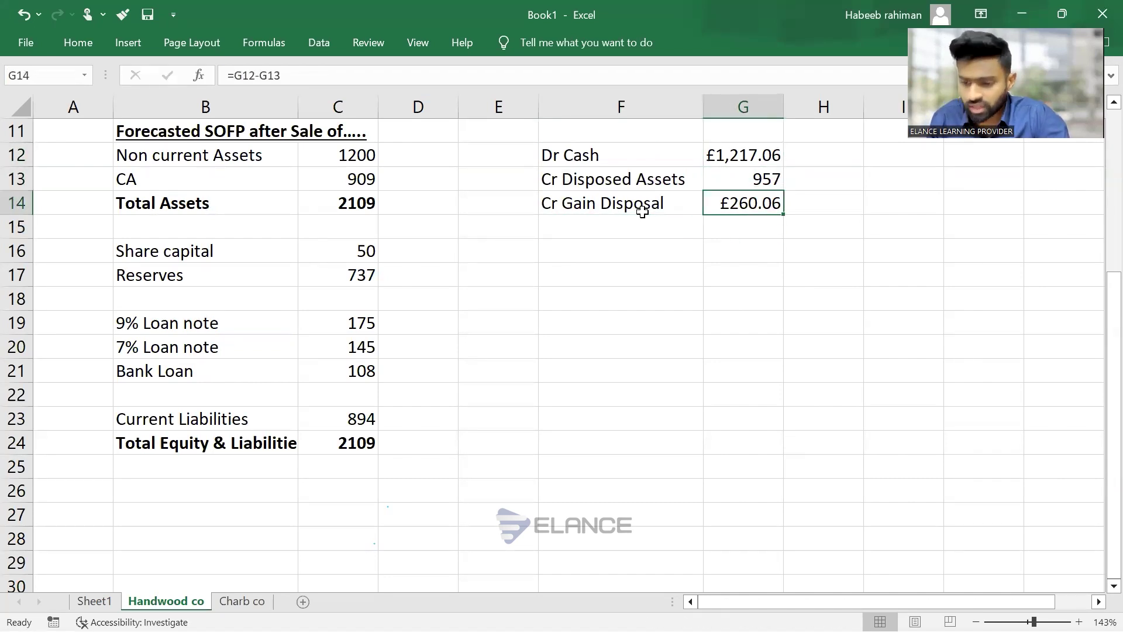
{"action": "left_click", "coordinate": [354, 276], "text": "ctrl"}
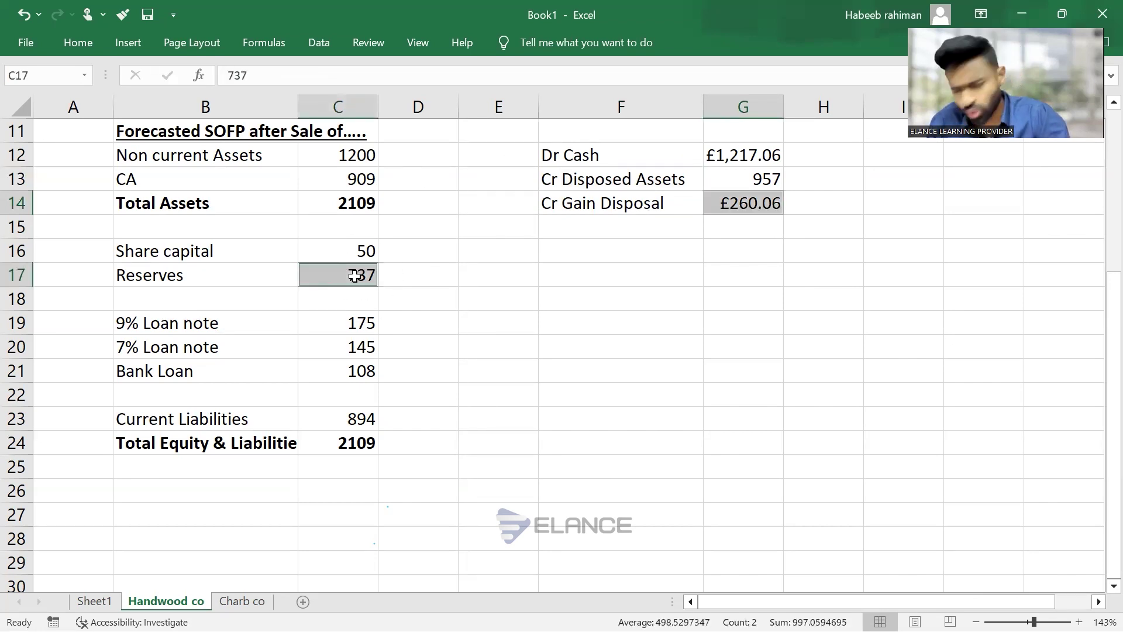
Clear the disposal journal entries from F12:G14
{"action": "key", "text": "Right"}
{"action": "key", "text": "Right"}
{"action": "key", "text": "Up"}
{"action": "key", "text": "Up"}
{"action": "key", "text": "Up"}
{"action": "key", "text": "Up"}
{"action": "key", "text": "Up"}
{"action": "key", "text": "Right"}
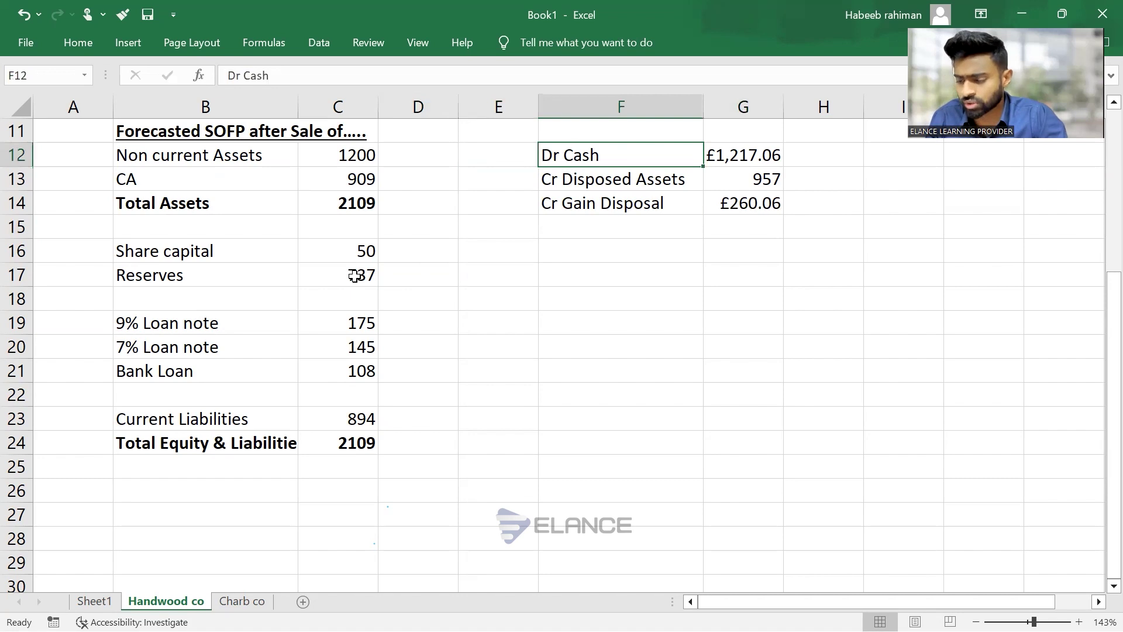
{"action": "key", "text": "shift+Right"}
{"action": "key", "text": "shift+Down"}
{"action": "key", "text": "shift+Down"}
{"action": "key", "text": "Delete"}
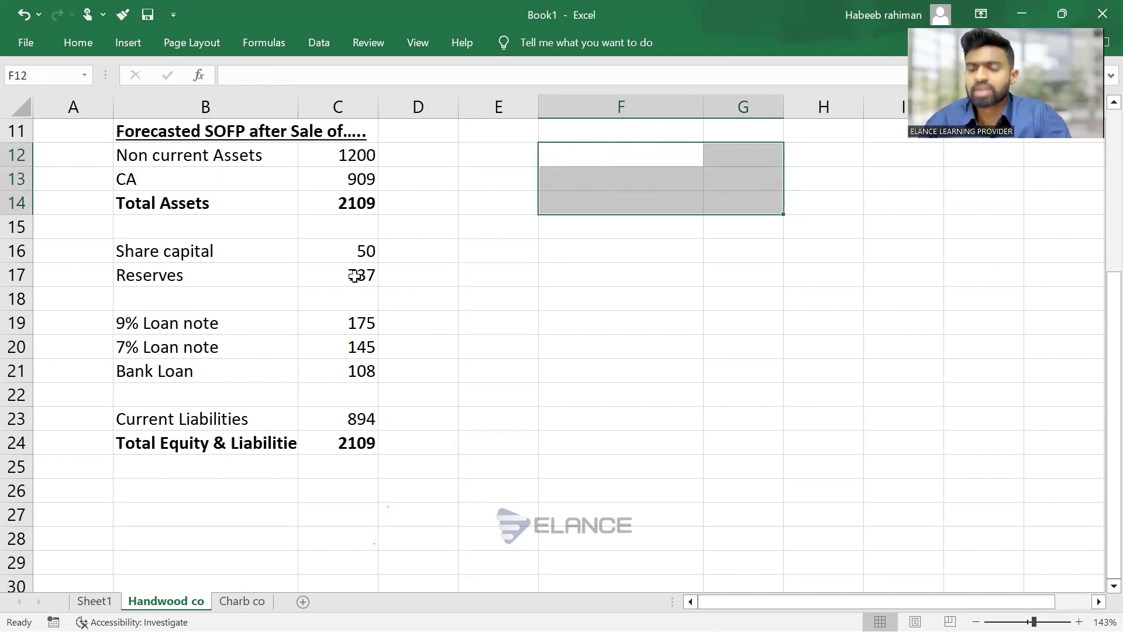
Add the heading "Wn - Gain or Loss" in F11, formatted bold and underlined
{"action": "key", "text": "Up"}
{"action": "key", "text": "Up"}
{"action": "key", "text": "Down"}
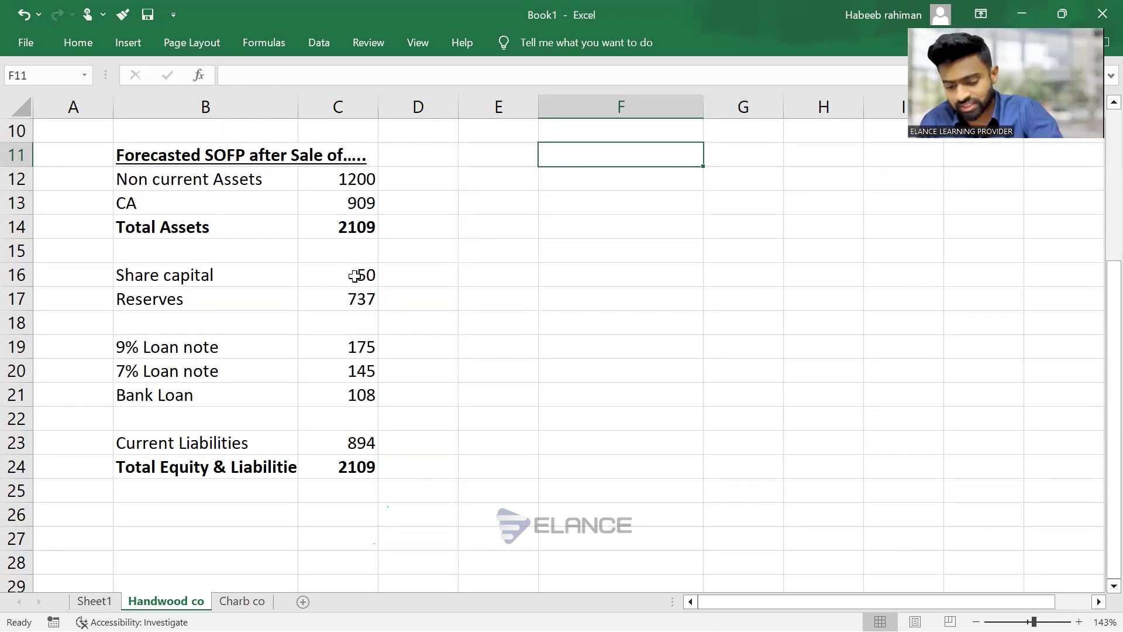
{"action": "type", "text": "Wn"}
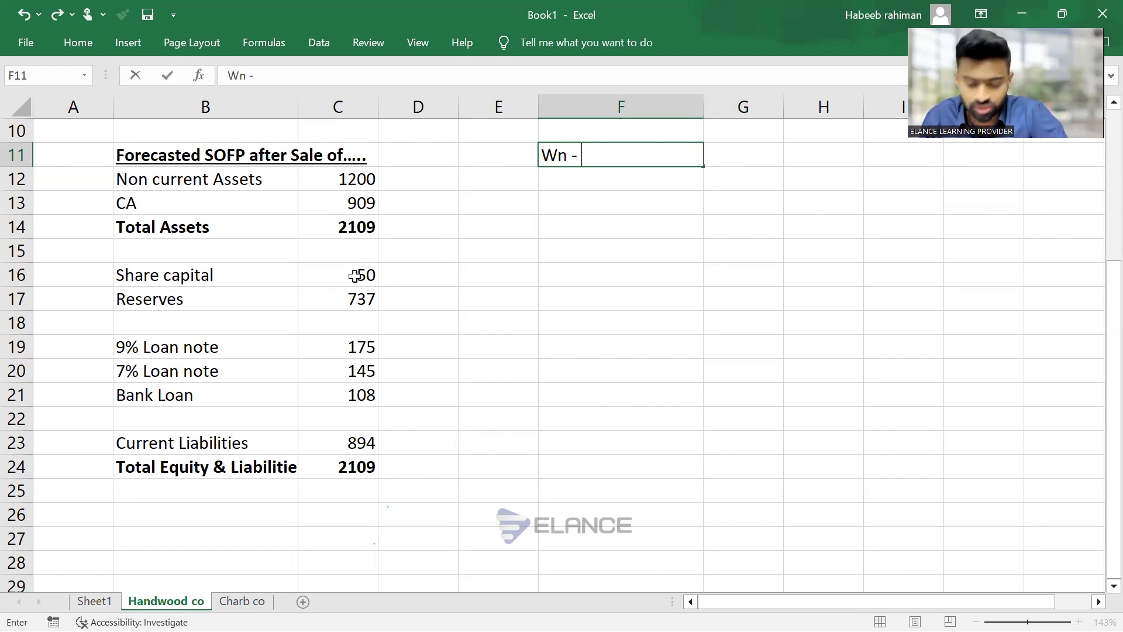
{"action": "type", "text": " - Gain"}
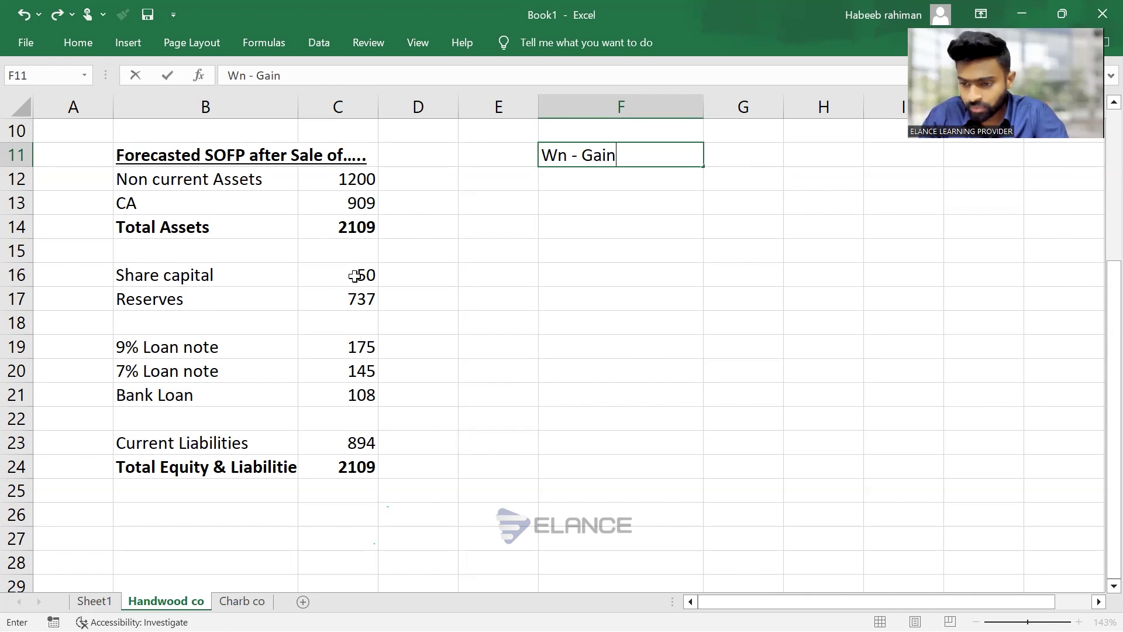
{"action": "type", "text": " or Loss"}
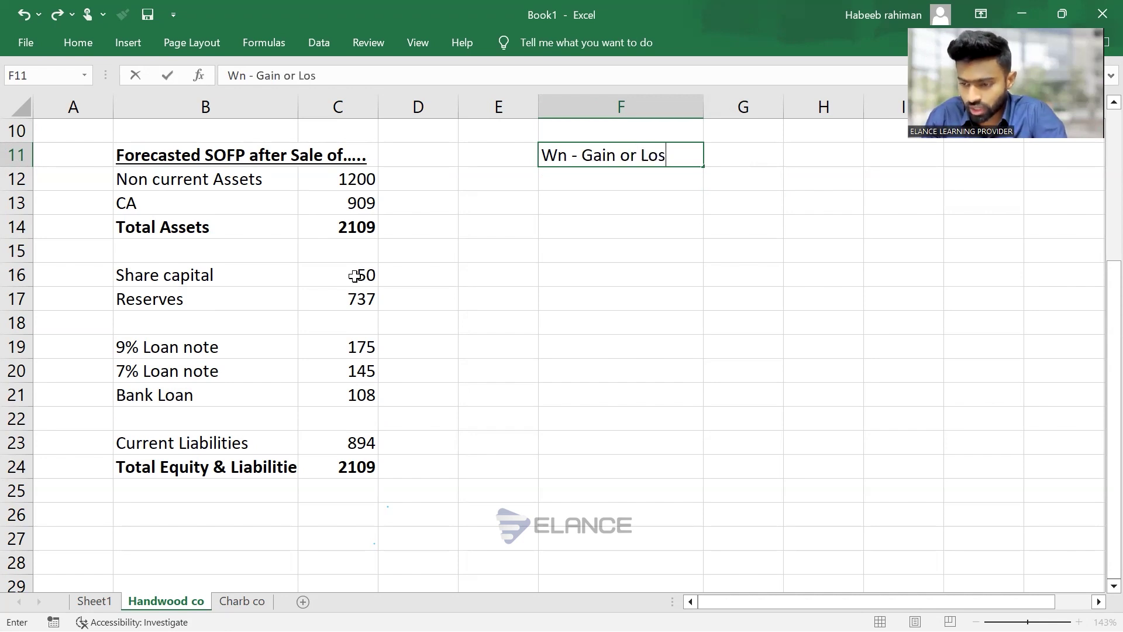
{"action": "key", "text": "Return"}
{"action": "key", "text": "Up"}
{"action": "key", "text": "ctrl+b"}
{"action": "key", "text": "ctrl+u"}
{"action": "key", "text": "Down"}
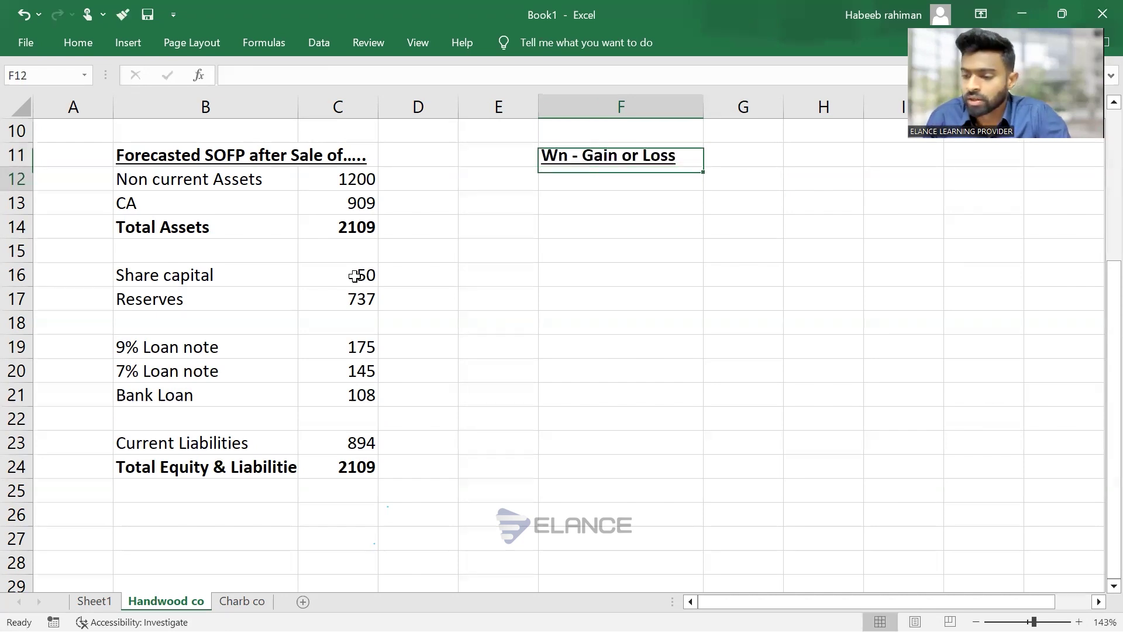
Label F12 "Cash proceeds" and link G12 to the Expected SP in C9
{"action": "type", "text": "Cash "}
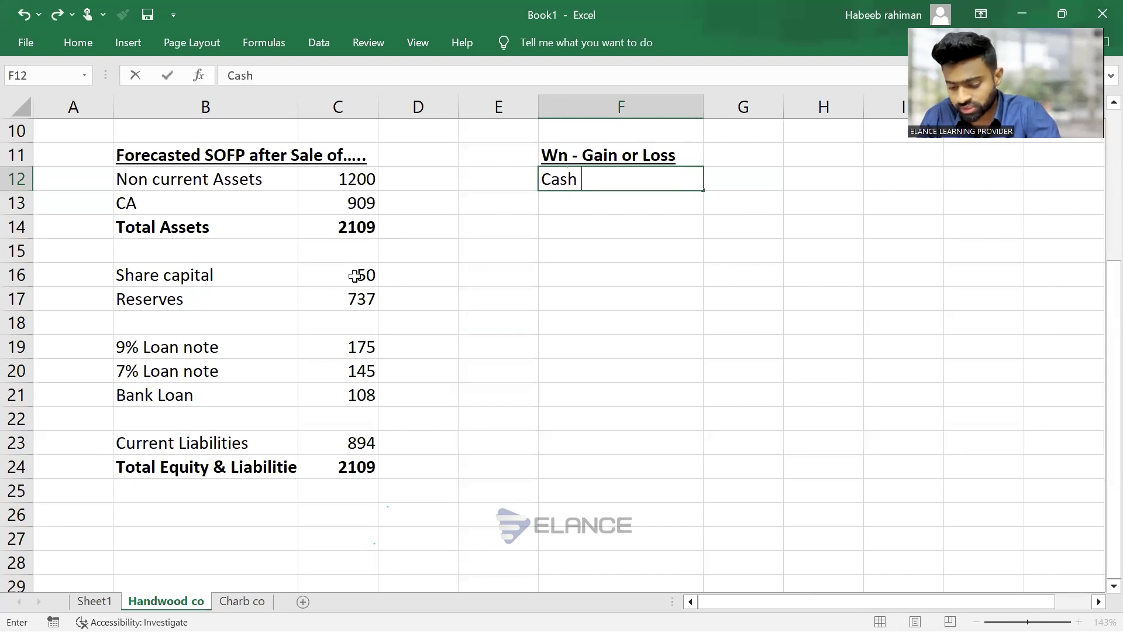
{"action": "type", "text": "proceeds"}
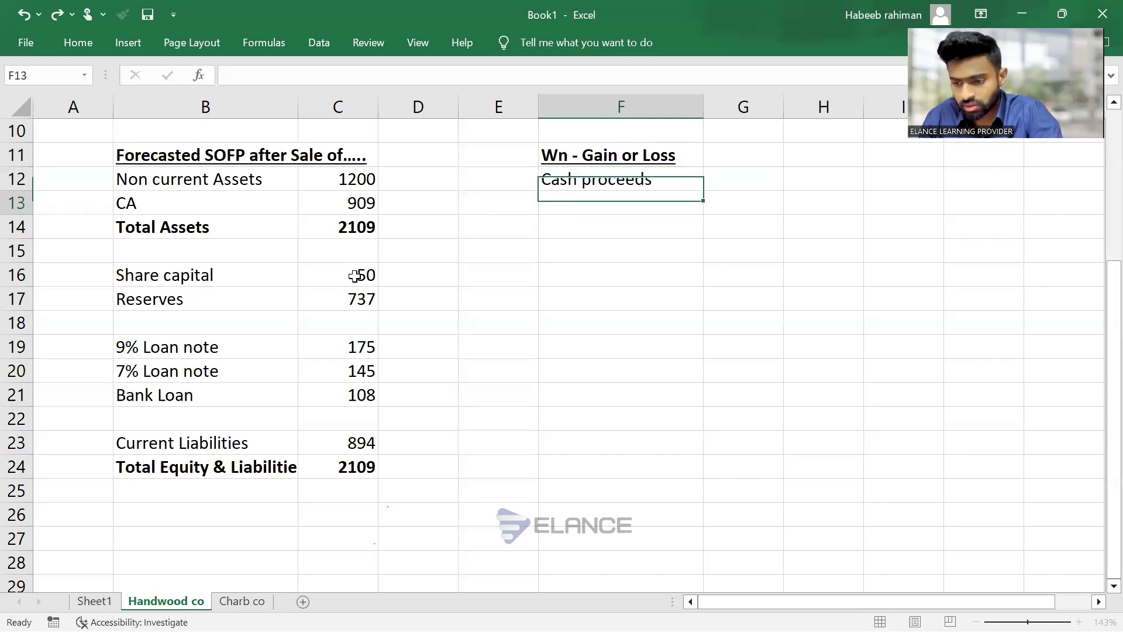
{"action": "key", "text": "Tab"}
{"action": "type", "text": "="}
{"action": "scroll", "coordinate": [355, 276], "scroll_direction": "up", "scroll_amount": 1}
{"action": "scroll", "coordinate": [355, 276], "scroll_direction": "up", "scroll_amount": 2}
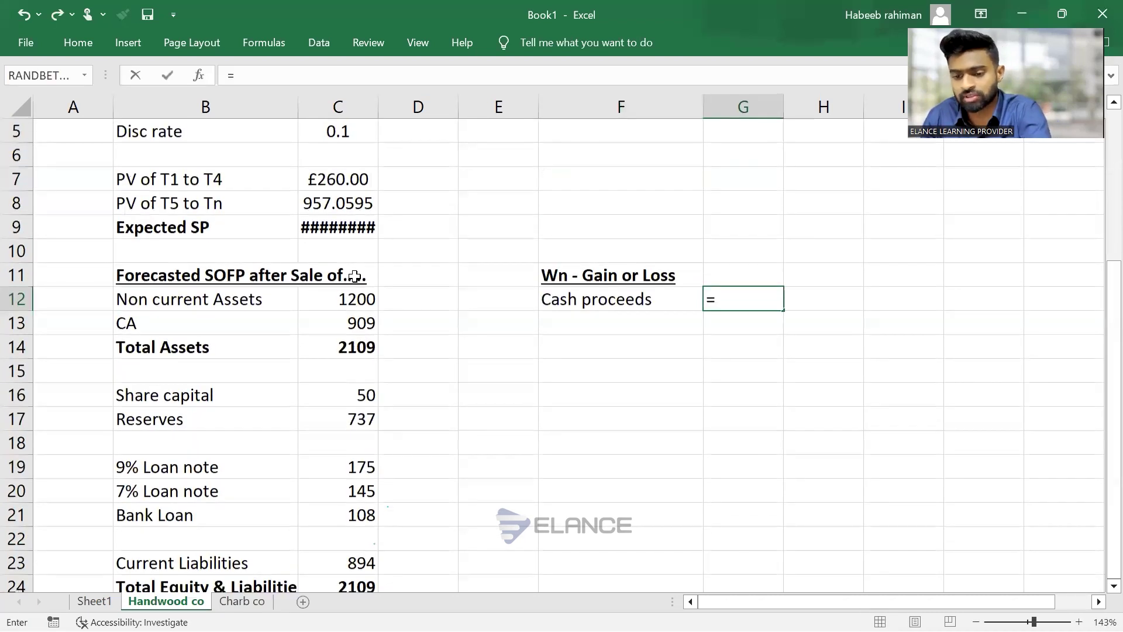
{"action": "left_click", "coordinate": [339, 237]}
{"action": "scroll", "coordinate": [357, 275], "scroll_direction": "down", "scroll_amount": 2}
{"action": "key", "text": "Return"}
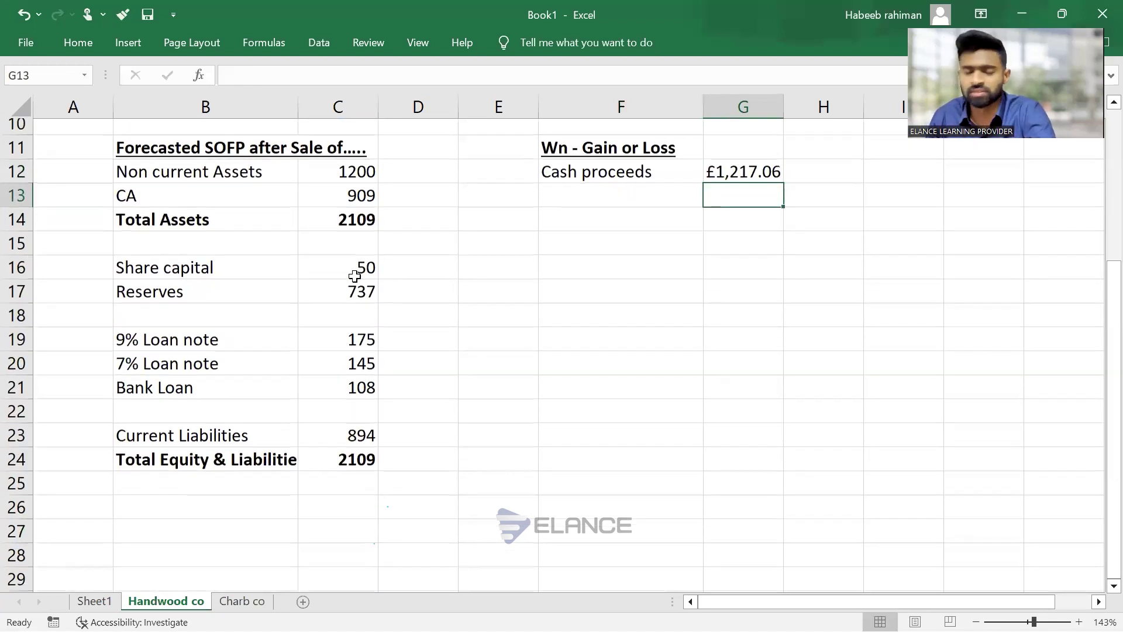
{"action": "scroll", "coordinate": [355, 276], "scroll_direction": "down", "scroll_amount": 1}
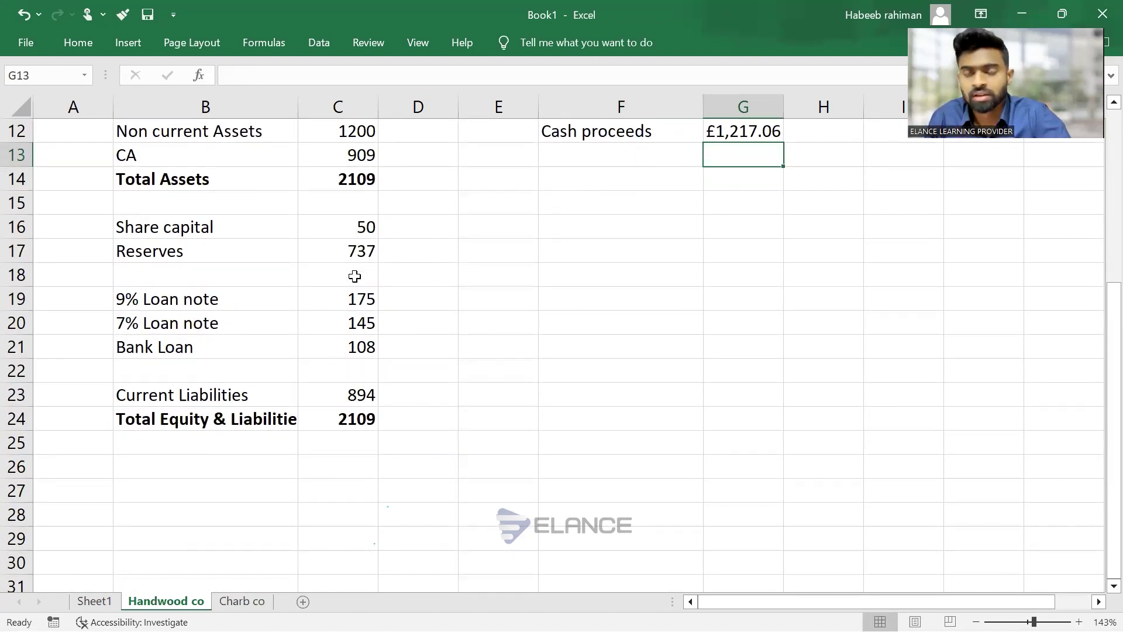
{"action": "scroll", "coordinate": [355, 276], "scroll_direction": "up", "scroll_amount": 1}
{"action": "scroll", "coordinate": [357, 279], "scroll_direction": "down", "scroll_amount": 1, "text": "ctrl"}
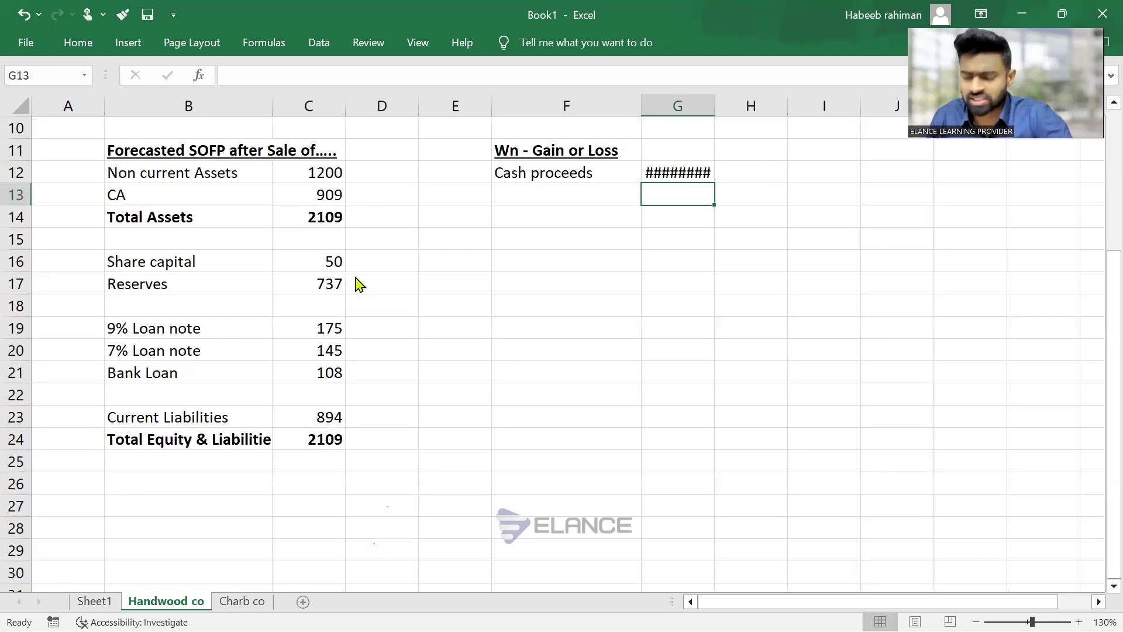
{"action": "scroll", "coordinate": [359, 285], "scroll_direction": "up", "scroll_amount": 1}
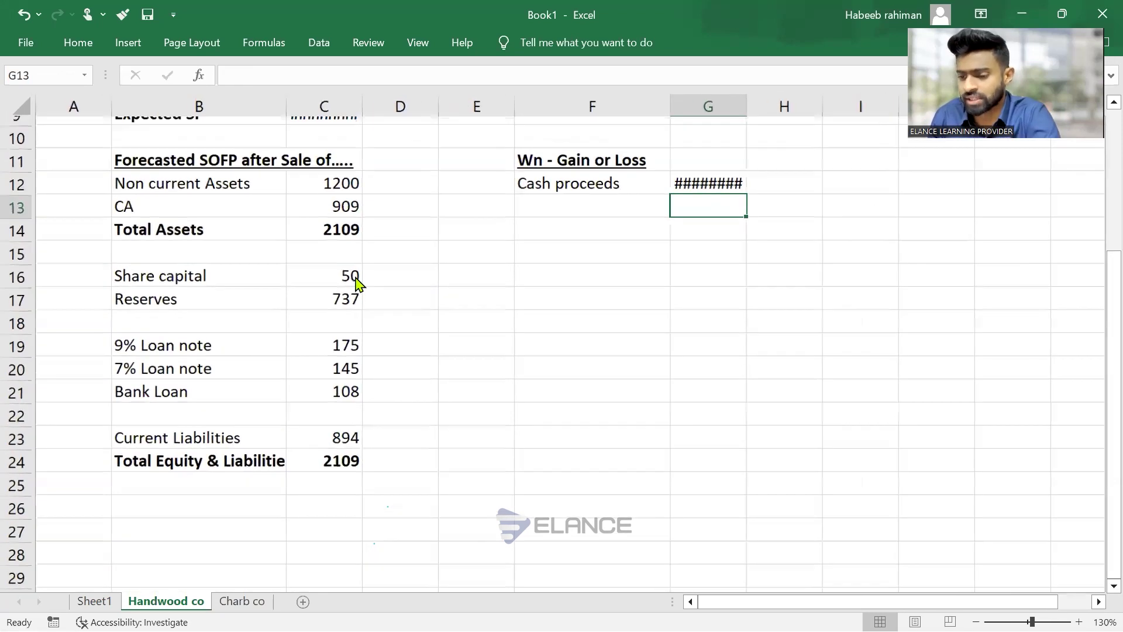
Label F13 "Less Disposed NCA" and F14 "Less Disposed CA" beneath the cash proceeds line
{"action": "scroll", "coordinate": [359, 284], "scroll_direction": "up", "scroll_amount": 1, "text": "ctrl"}
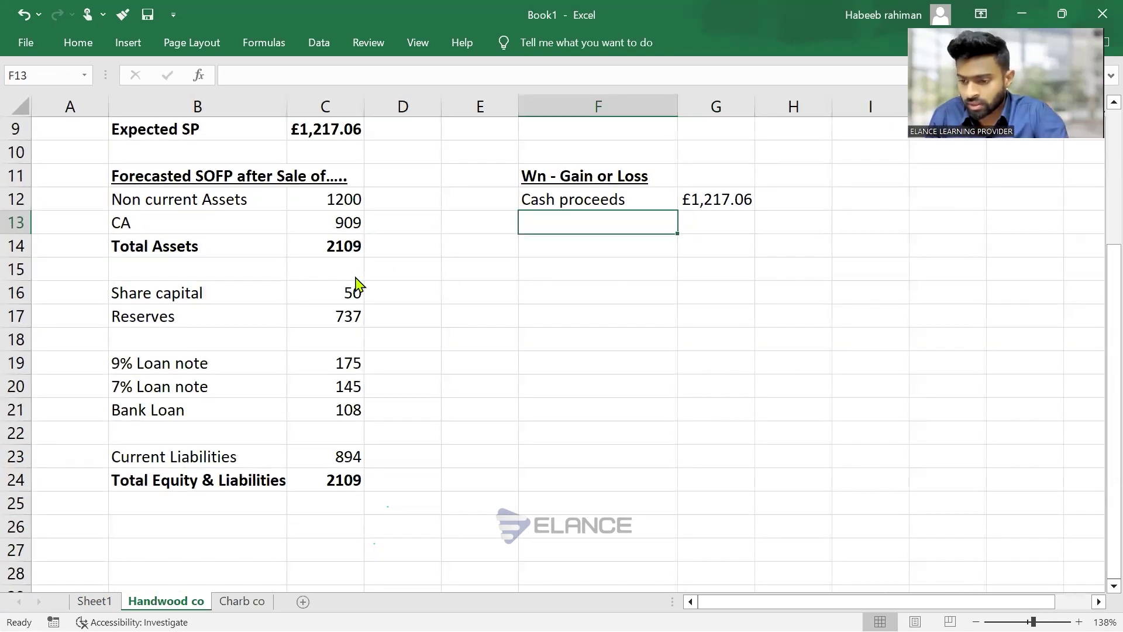
{"action": "type", "text": "Le"}
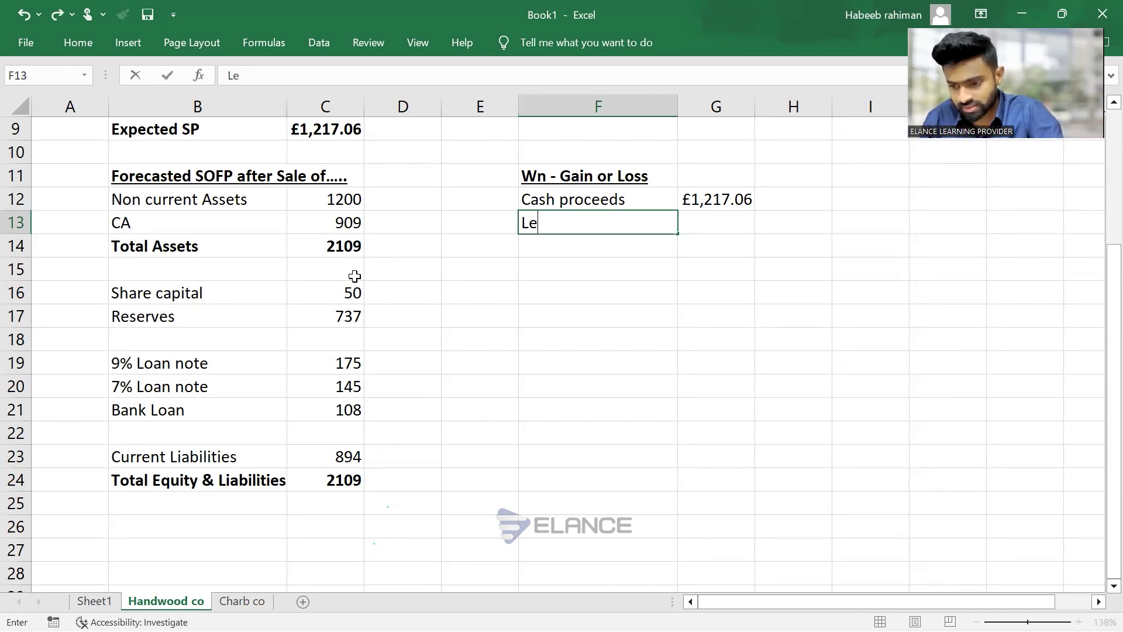
{"action": "type", "text": "ss Disposed NCS"}
{"action": "key", "text": "BackSpace"}
{"action": "type", "text": "A"}
{"action": "key", "text": "Return"}
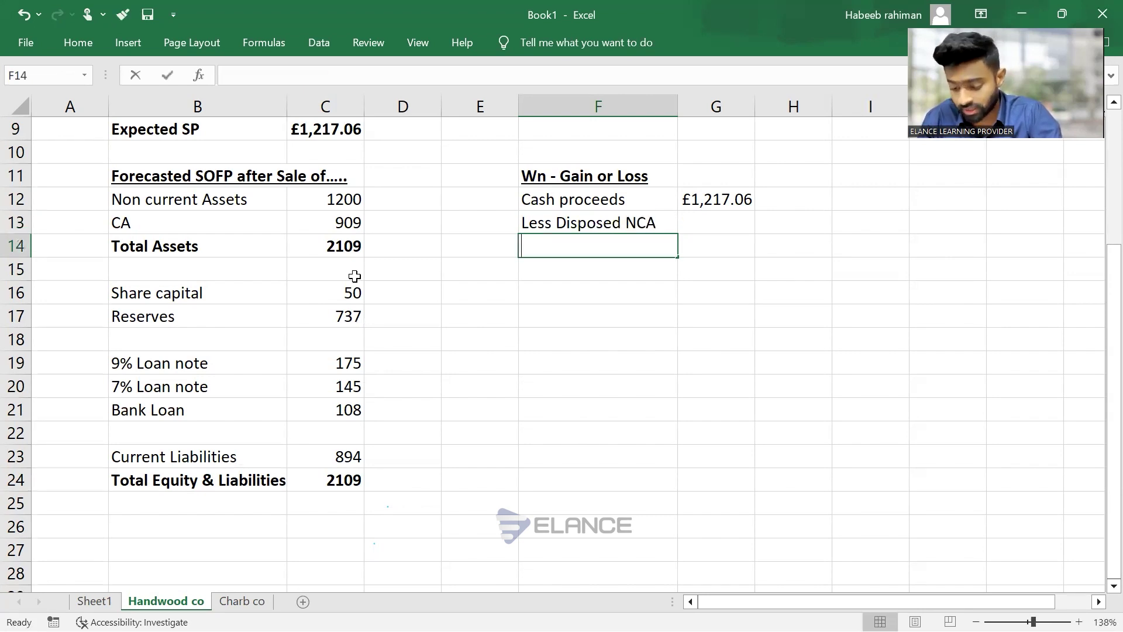
{"action": "type", "text": "Less DIs"}
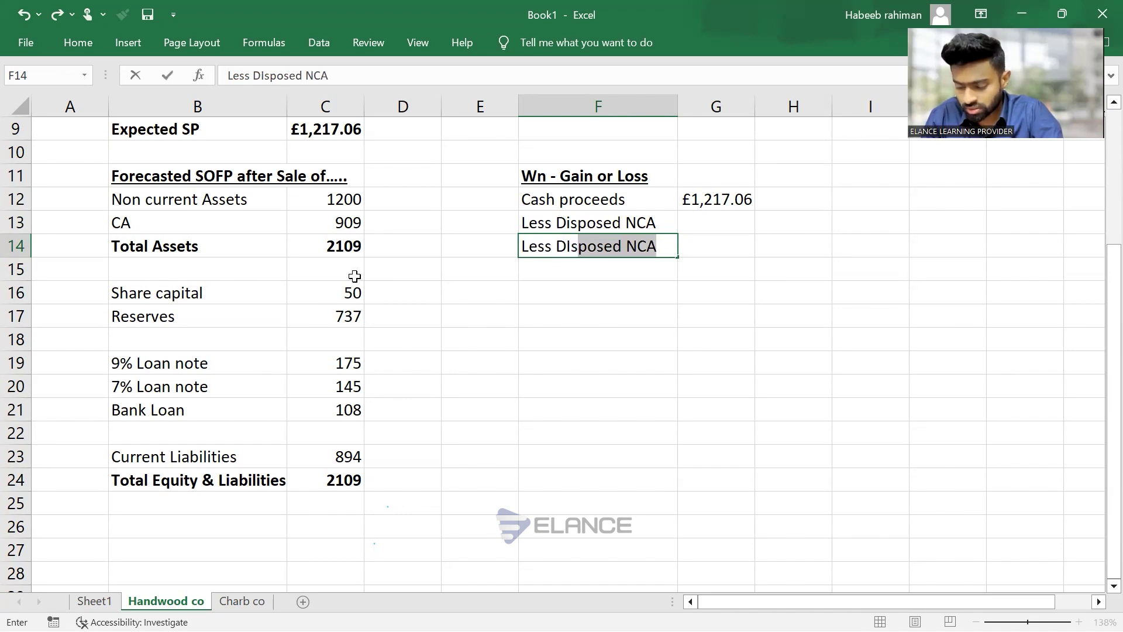
{"action": "type", "text": "poposed CA"}
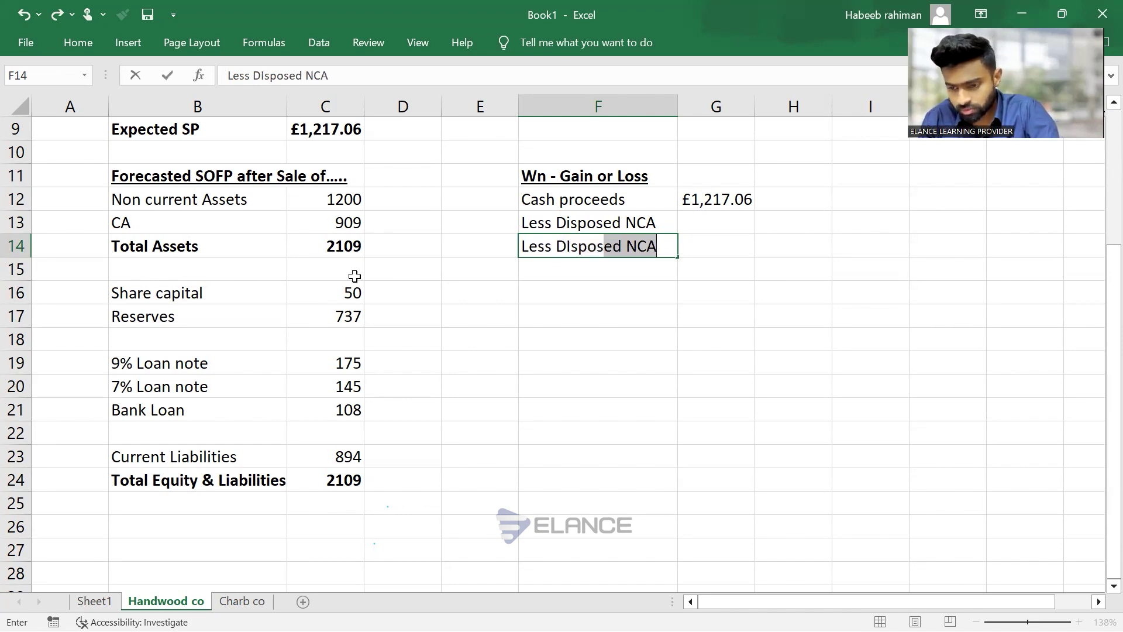
{"action": "key", "text": "ctrl+Return"}
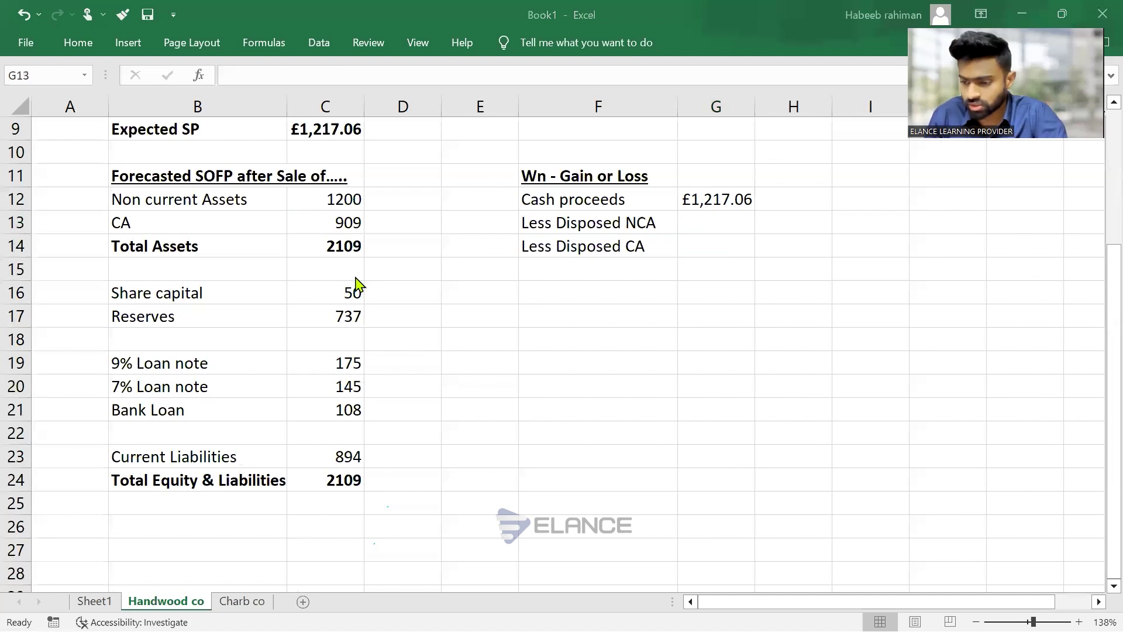
Check the exam question PDF for the disposed asset values, and enter 608 in G13 and 349 in G14
{"action": "key", "text": "alt+Tab"}
{"action": "key", "text": "alt+Tab"}
{"action": "type", "text": "608"}
{"action": "key", "text": "Return"}
{"action": "key", "text": "alt+Tab"}
{"action": "key", "text": "alt+Tab"}
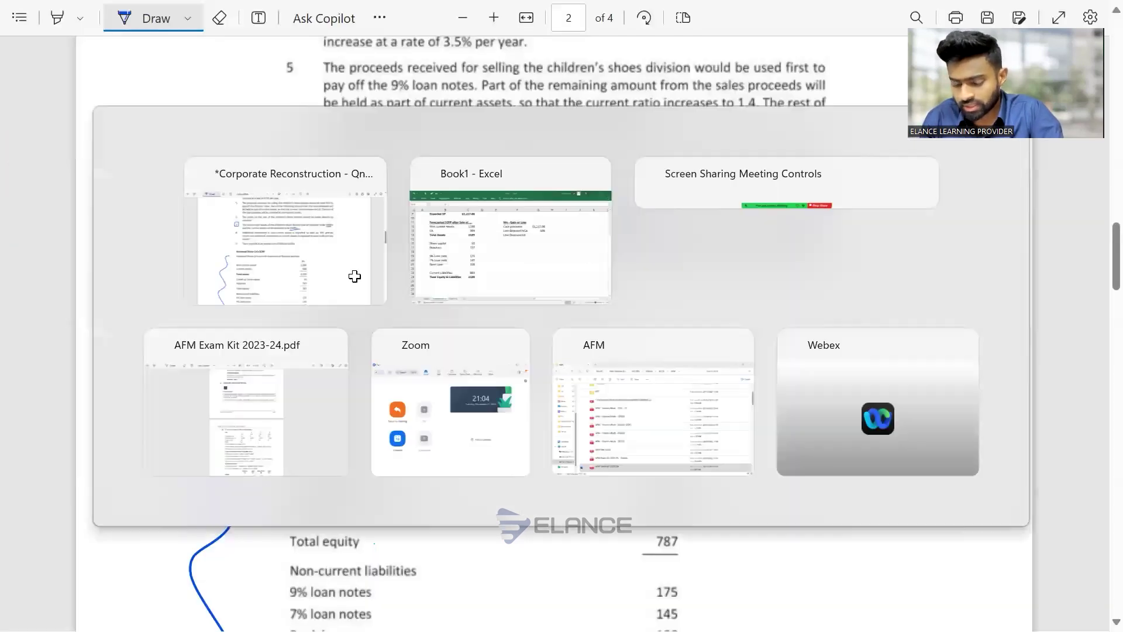
{"action": "type", "text": "349"}
{"action": "key", "text": "Return"}
{"action": "key", "text": "Left"}
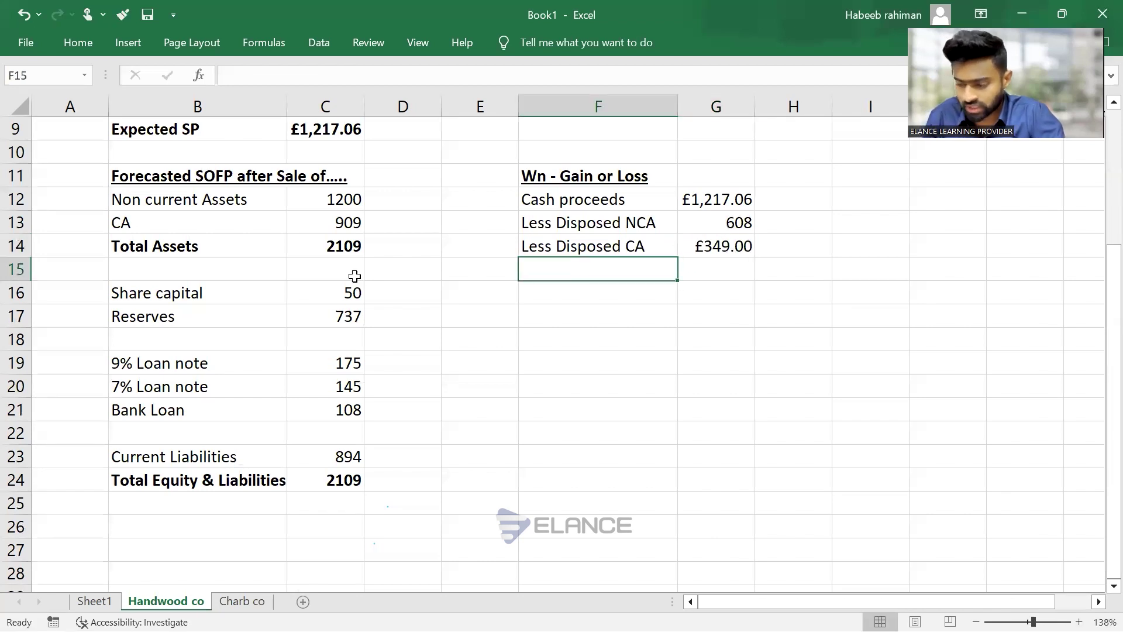
Calculate the disposal gain in G15 with the formula =G12-G13-G14
{"action": "key", "text": "Up"}
{"action": "key", "text": "Right"}
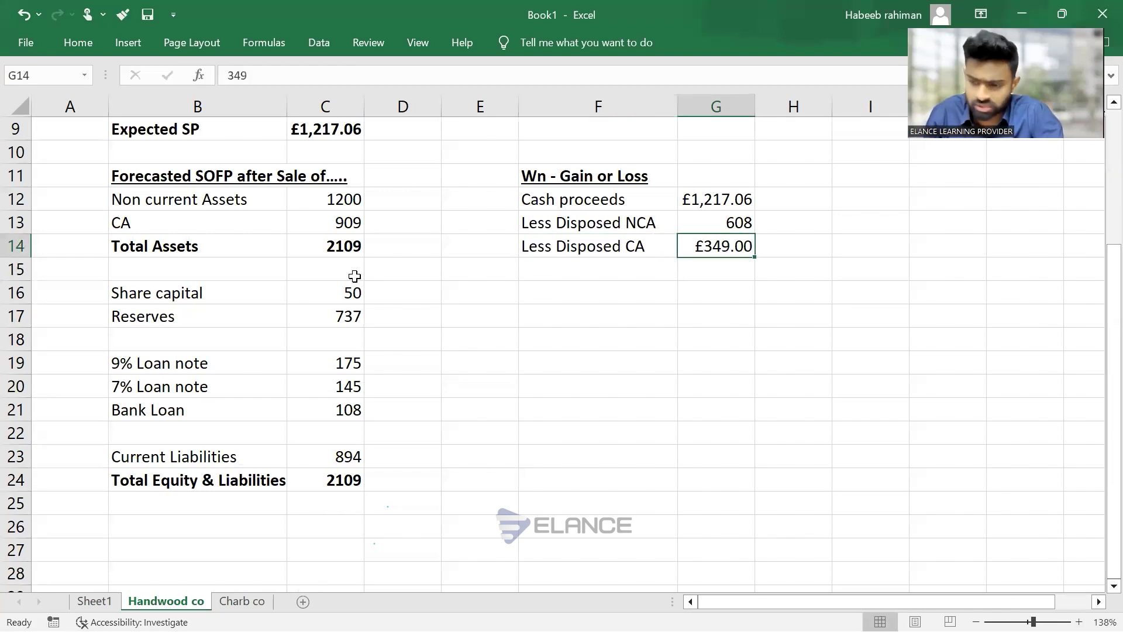
{"action": "key", "text": "Up"}
{"action": "key", "text": "Left"}
{"action": "key", "text": "Right"}
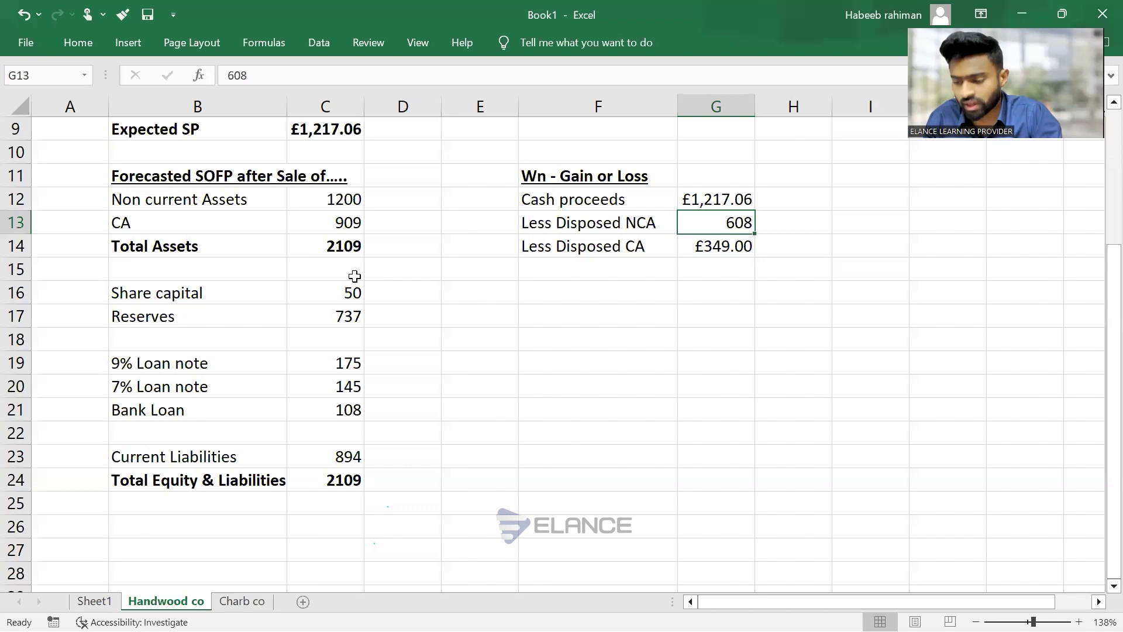
{"action": "key", "text": "Down"}
{"action": "key", "text": "Down"}
{"action": "type", "text": "="}
{"action": "key", "text": "Up"}
{"action": "key", "text": "Up"}
{"action": "key", "text": "Up"}
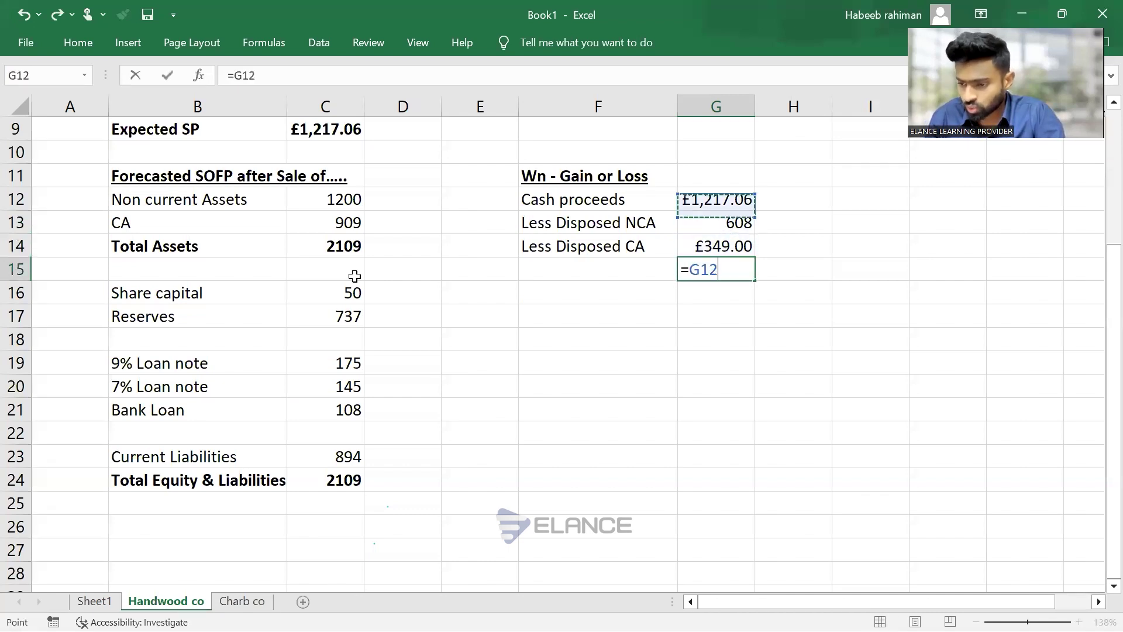
{"action": "type", "text": "-"}
{"action": "key", "text": "Up"}
{"action": "key", "text": "Up"}
{"action": "type", "text": "-"}
{"action": "key", "text": "Up"}
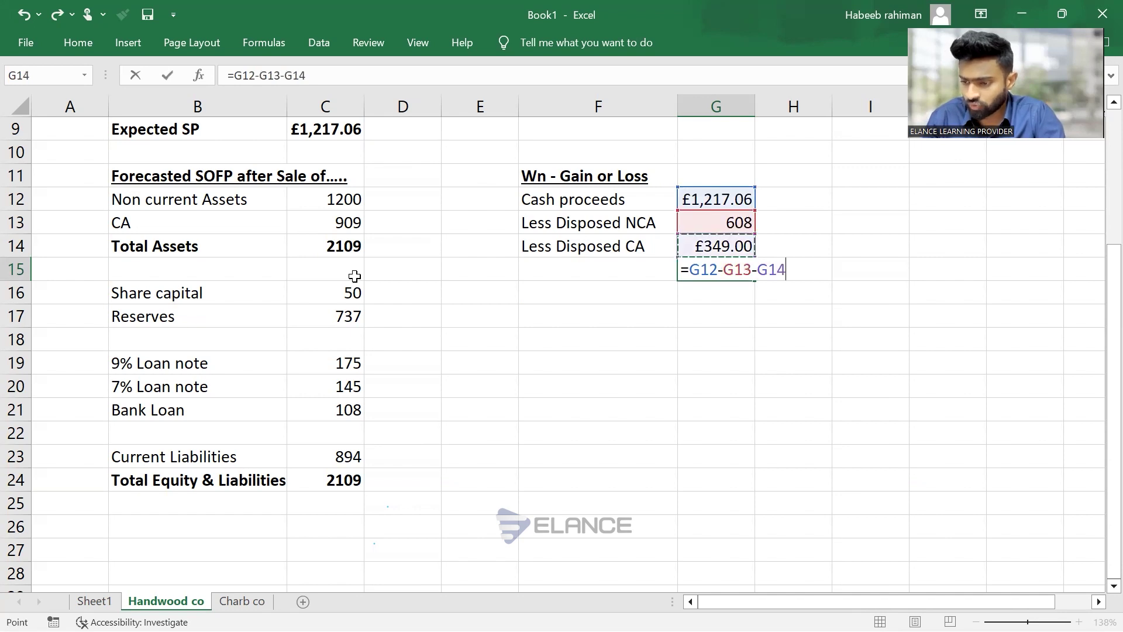
{"action": "key", "text": "Return"}
Label F15 "Gain on Disposal" beside the calculated result
{"action": "key", "text": "Up"}
{"action": "key", "text": "Left"}
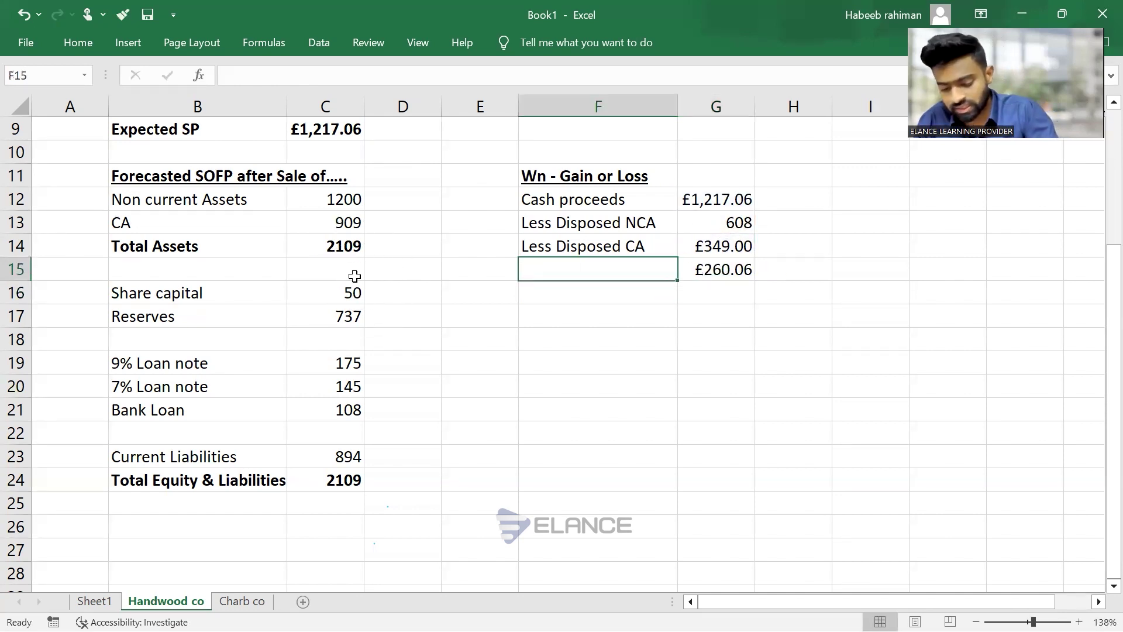
{"action": "type", "text": "Gain o"}
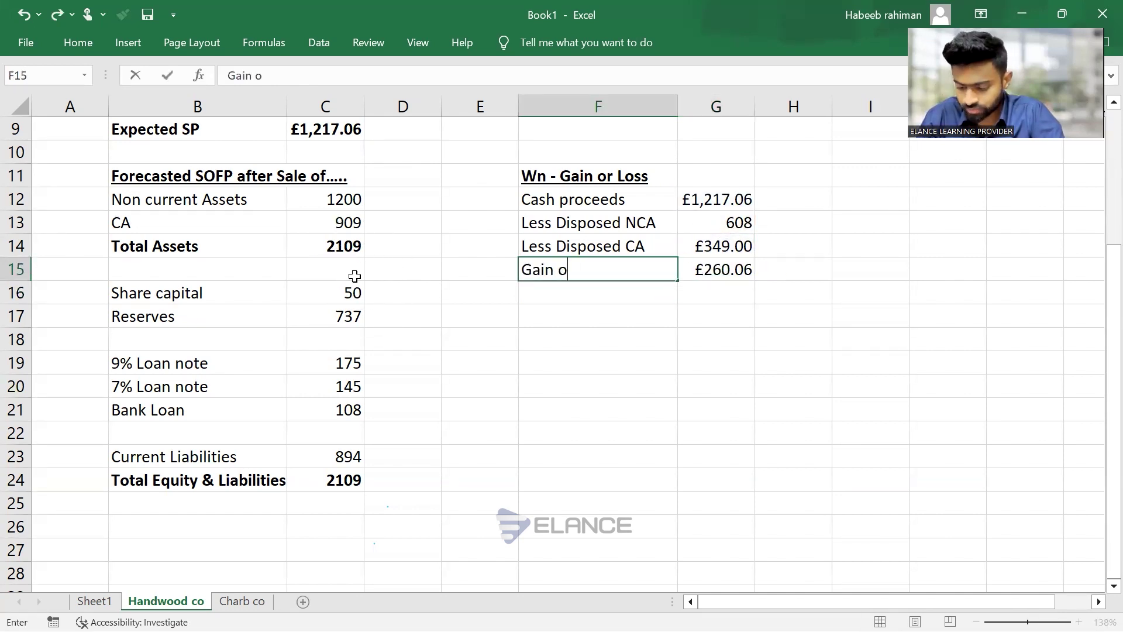
{"action": "type", "text": "n Disposal"}
{"action": "key", "text": "Return"}
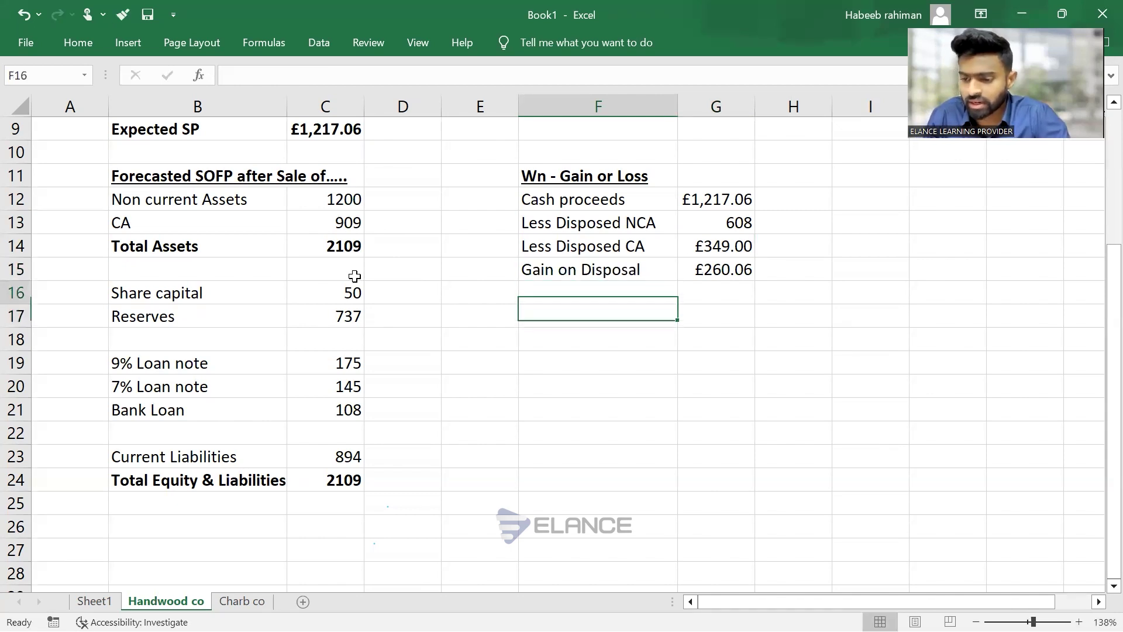
Insert "CV of" before "Disposed" in the NCA label in F13 and the CA label in F14
{"action": "key", "text": "Up"}
{"action": "key", "text": "Up"}
{"action": "key", "text": "Up"}
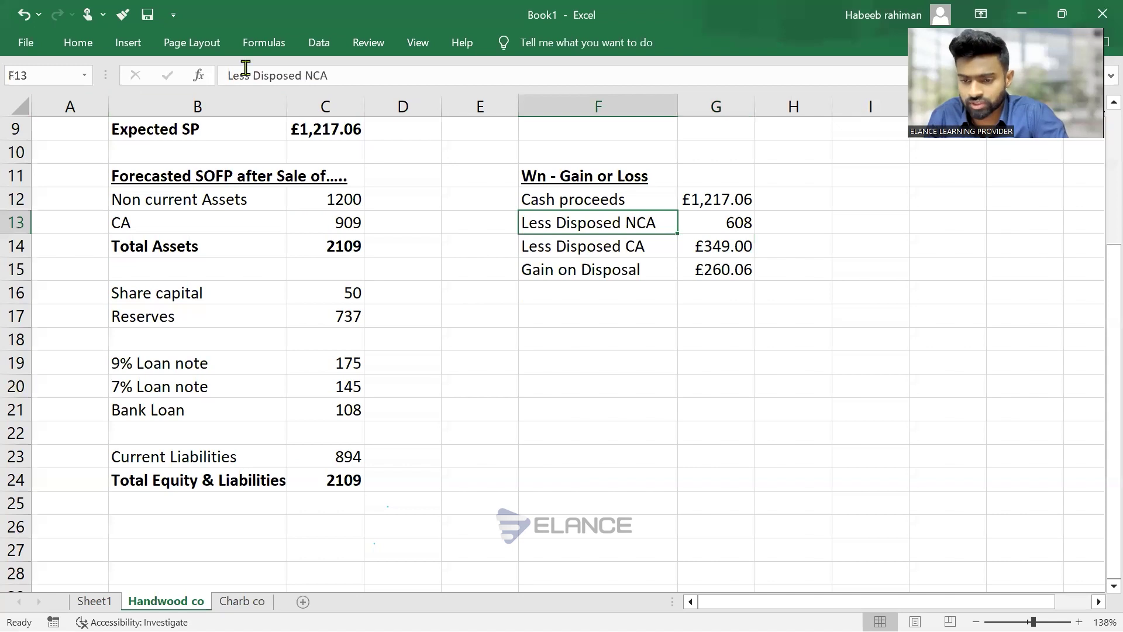
{"action": "left_click", "coordinate": [252, 75]}
{"action": "type", "text": "CV "}
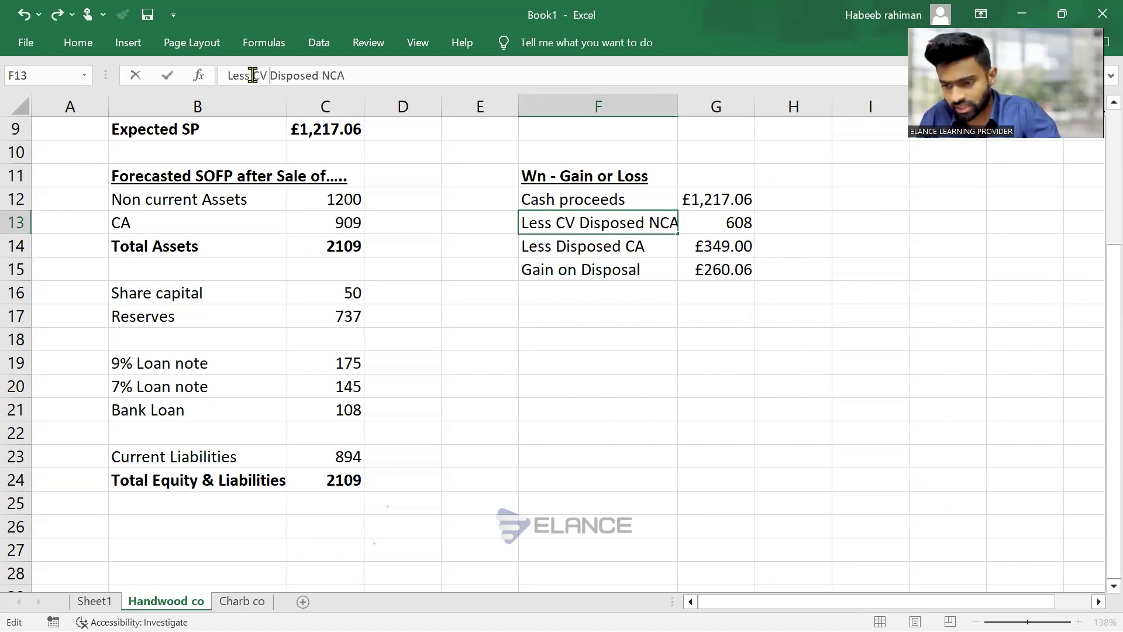
{"action": "type", "text": "of"}
{"action": "key", "text": "Return"}
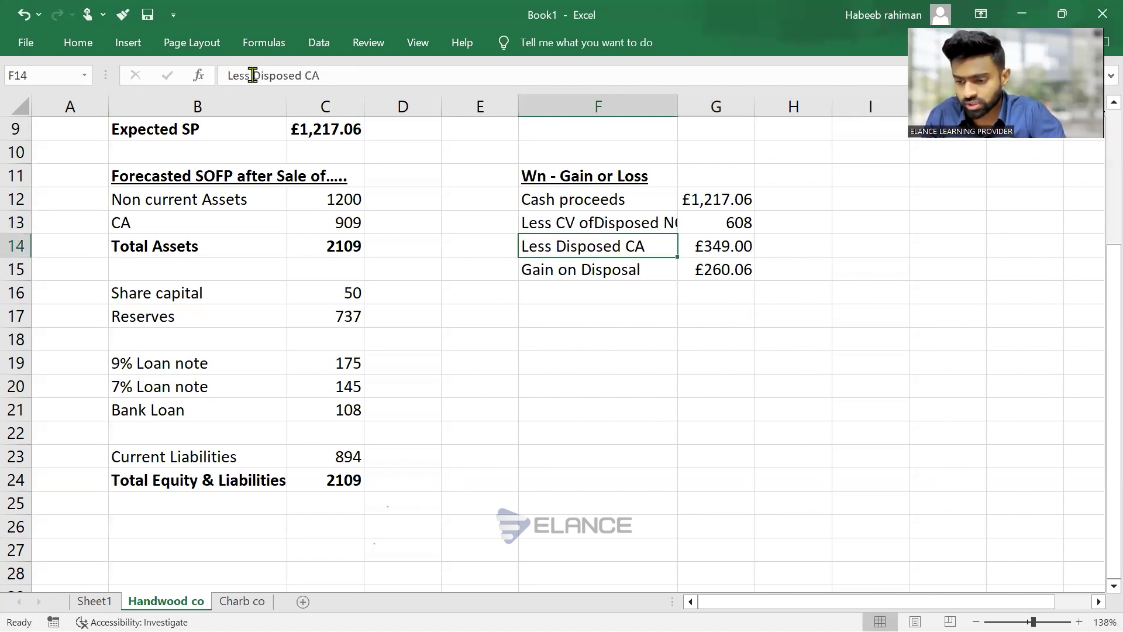
{"action": "left_click", "coordinate": [252, 75]}
{"action": "type", "text": "CV o"}
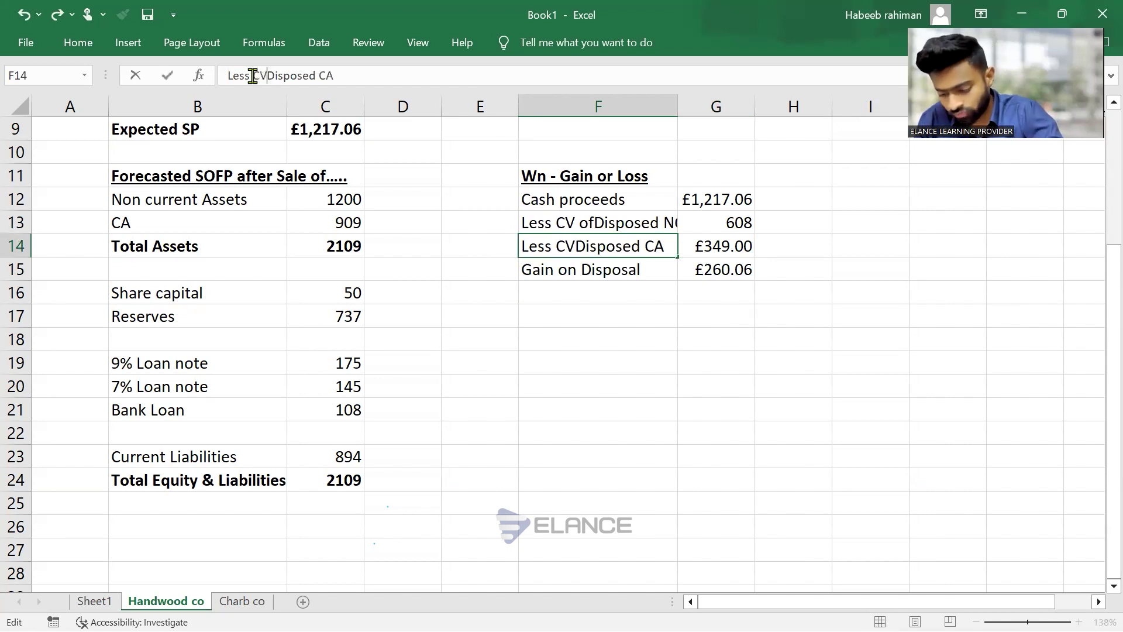
{"action": "type", "text": "f"}
{"action": "key", "text": "Return"}
Correct the spacing in F13 to read "Less CV of Disposed NCA" and autofit the width of column F
{"action": "key", "text": "Up"}
{"action": "key", "text": "Up"}
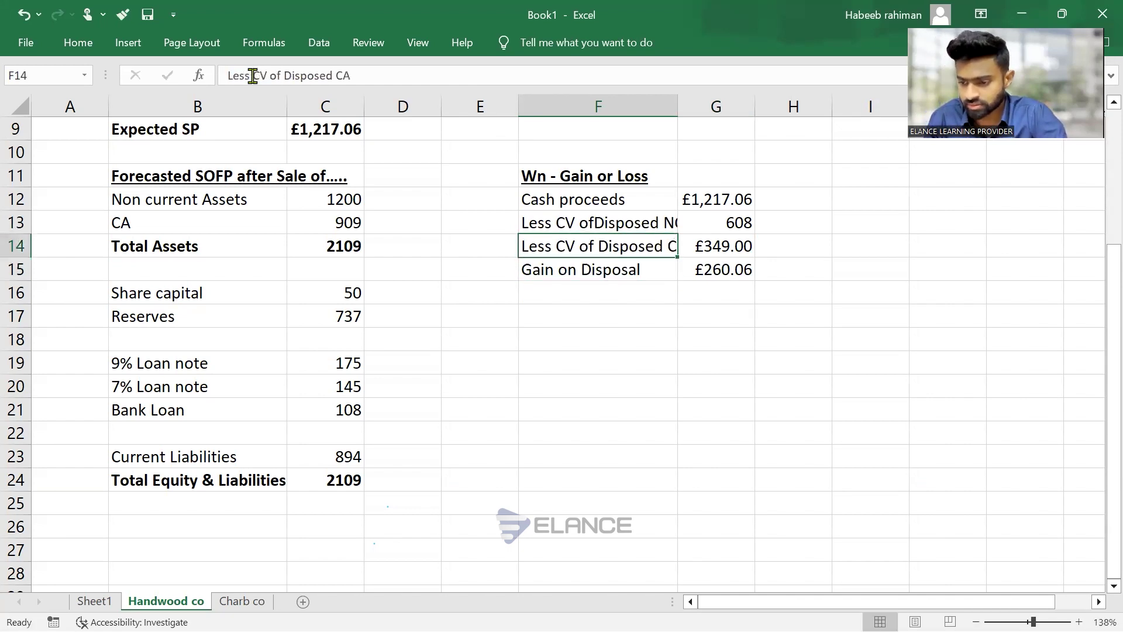
{"action": "left_click", "coordinate": [280, 76]}
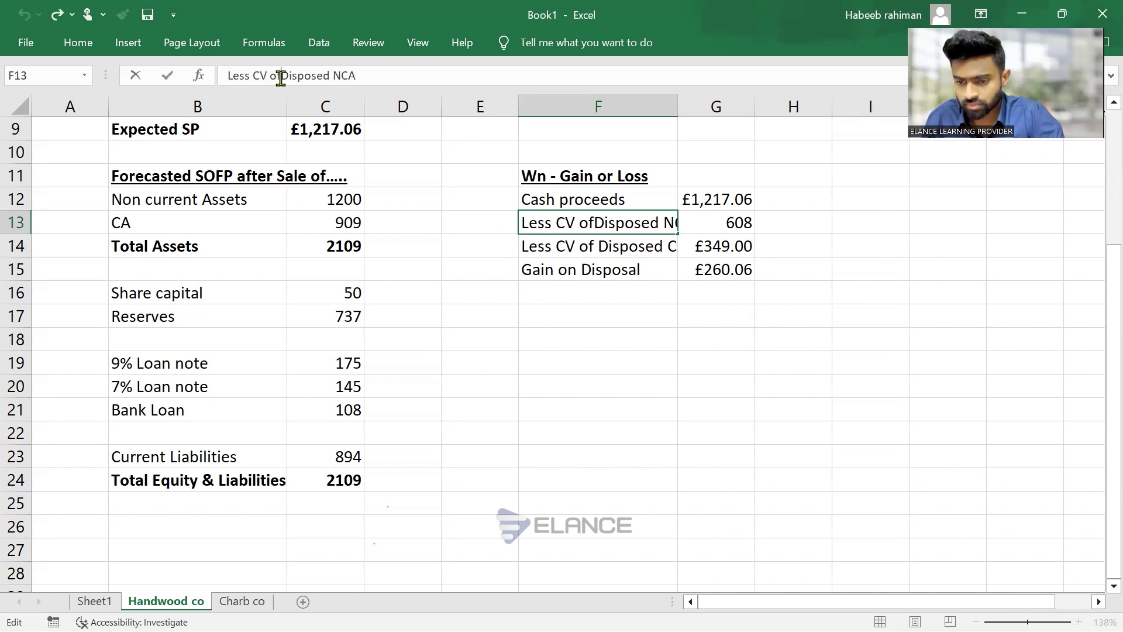
{"action": "key", "text": "Return"}
{"action": "key", "text": "Up"}
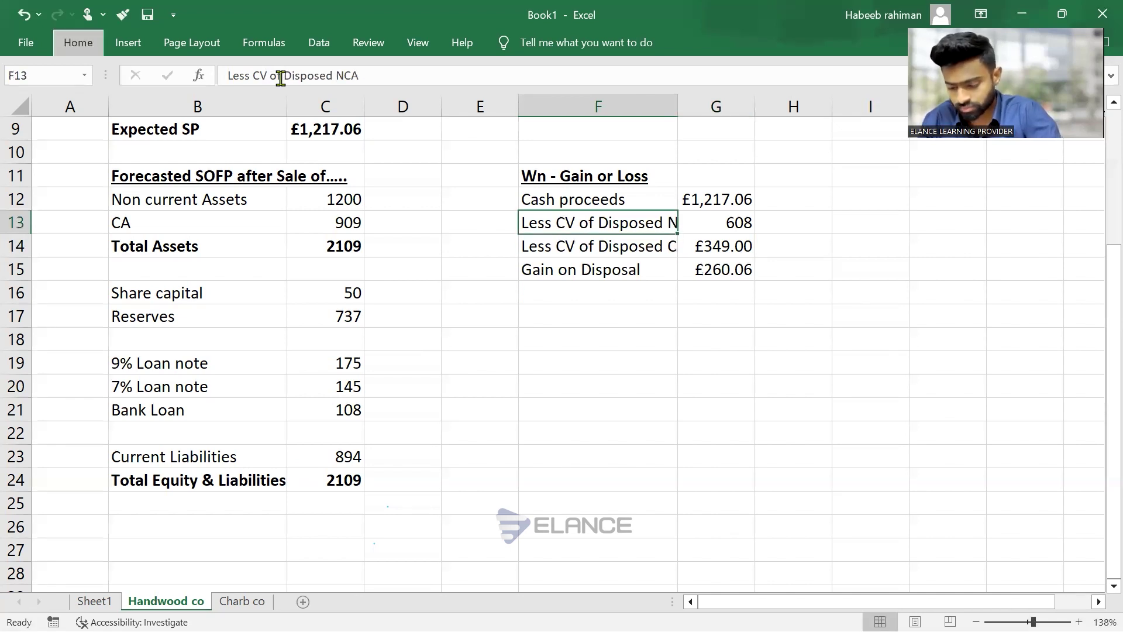
{"action": "key", "text": "alt+h"}
{"action": "key", "text": "o"}
{"action": "key", "text": "i"}
Format the Gain on Disposal row, F15:G15, in bold
{"action": "key", "text": "Down"}
{"action": "key", "text": "Down"}
{"action": "key", "text": "shift+Right"}
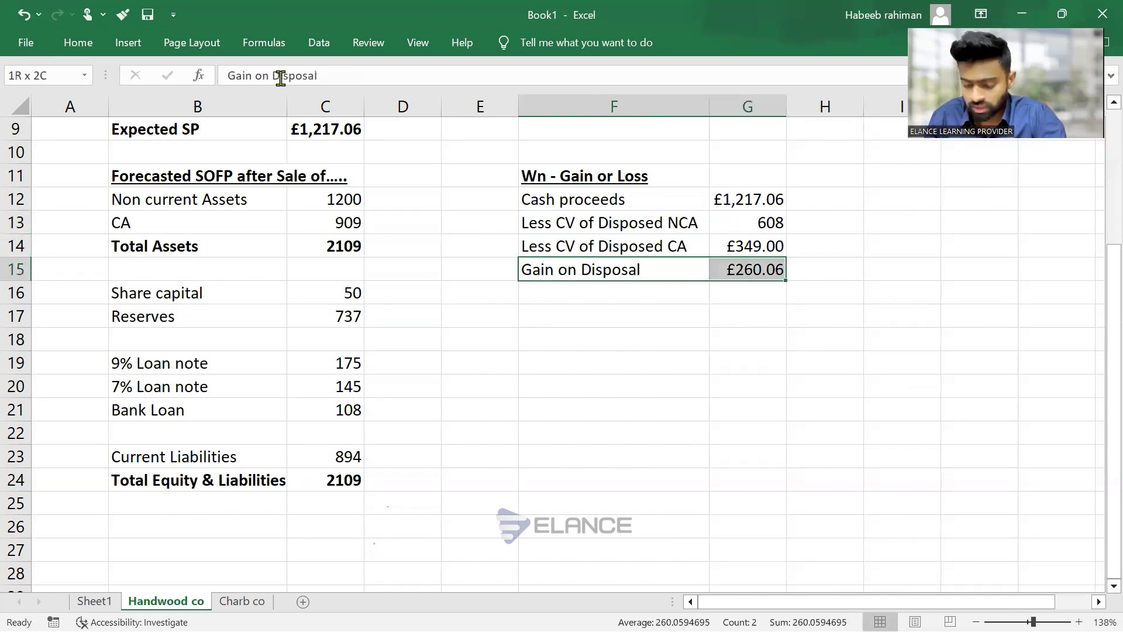
{"action": "type", "text": "b"}
{"action": "key", "text": "Return"}
{"action": "key", "text": "Down"}
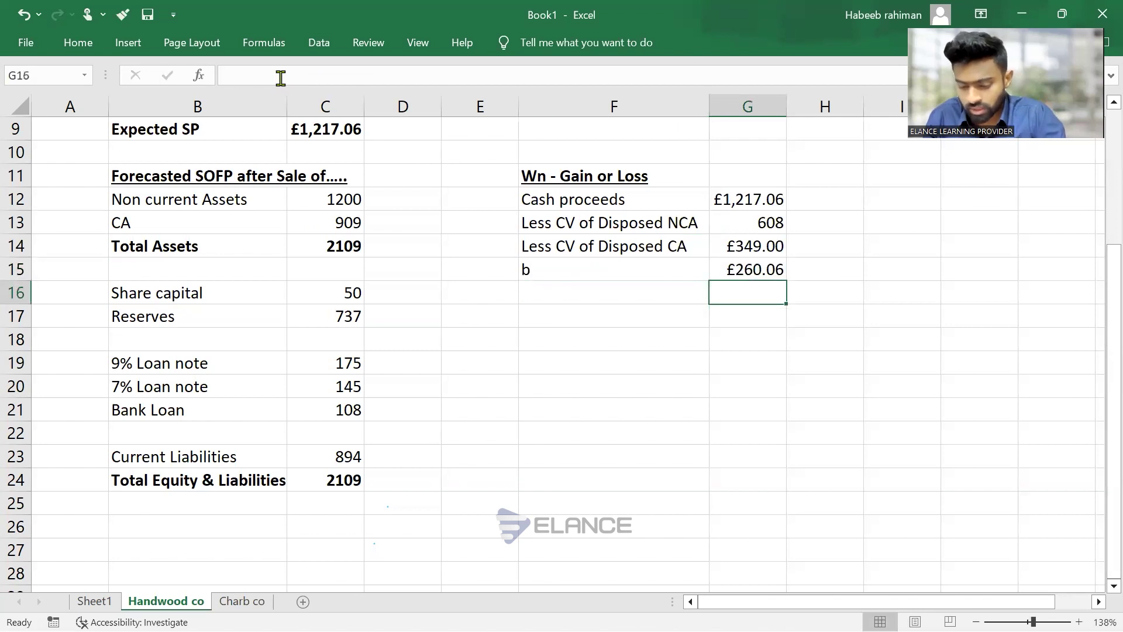
{"action": "key", "text": "ctrl+z"}
{"action": "key", "text": "ctrl+b"}
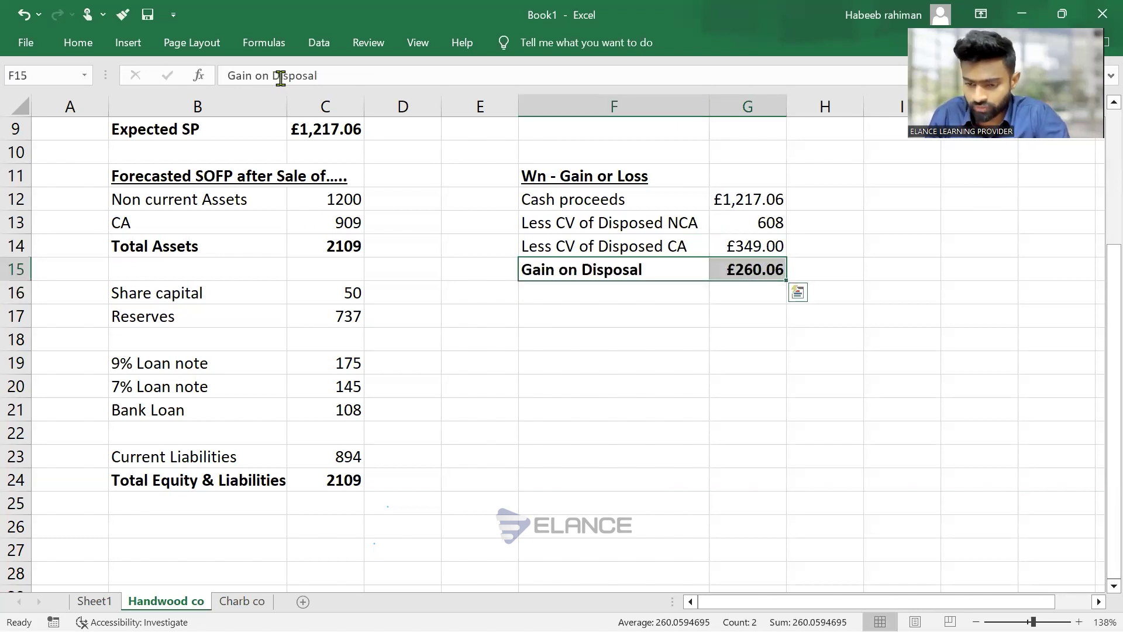
Add the gain on disposal to Reserves by setting C17 to =737+G15
{"action": "left_click", "coordinate": [327, 321]}
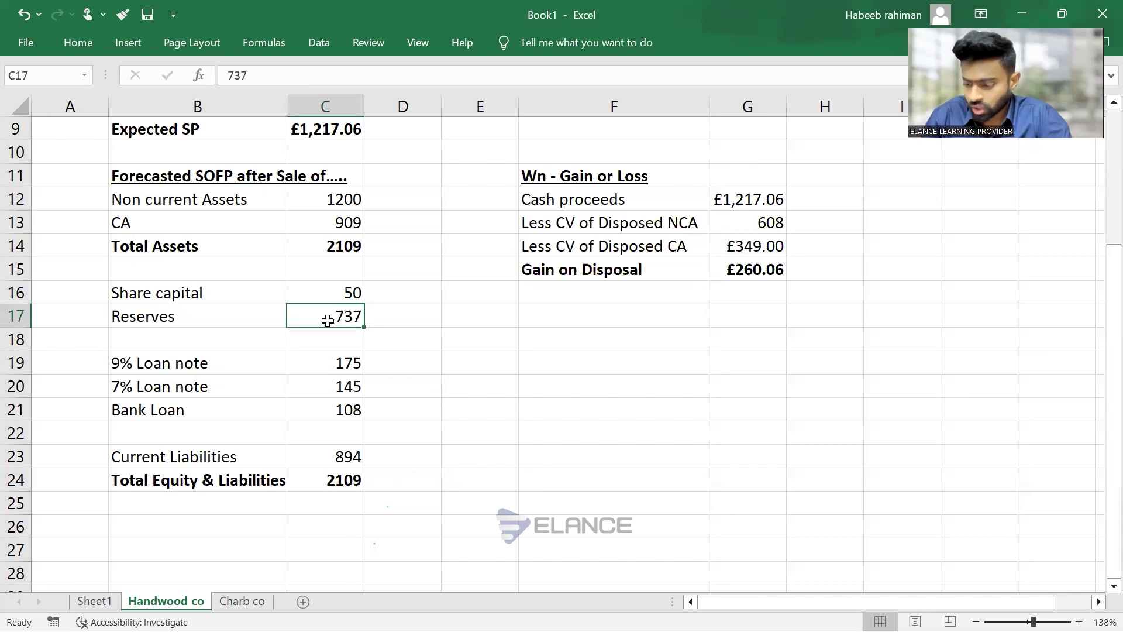
{"action": "type", "text": "=737+"}
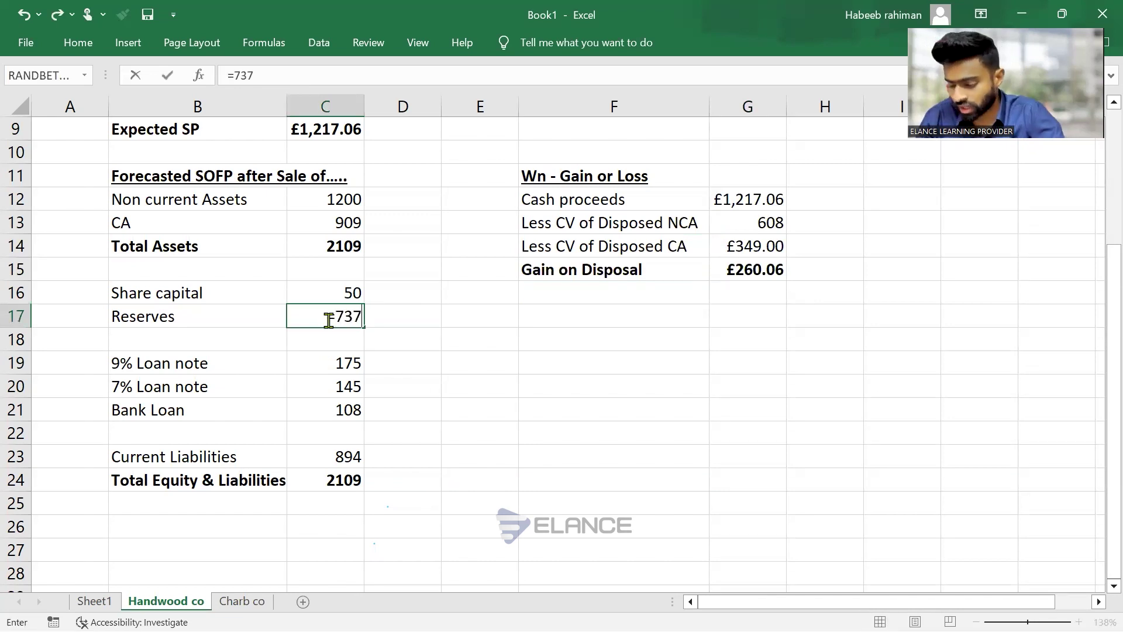
{"action": "left_click", "coordinate": [727, 271]}
{"action": "key", "text": "Return"}
{"action": "key", "text": "Up"}
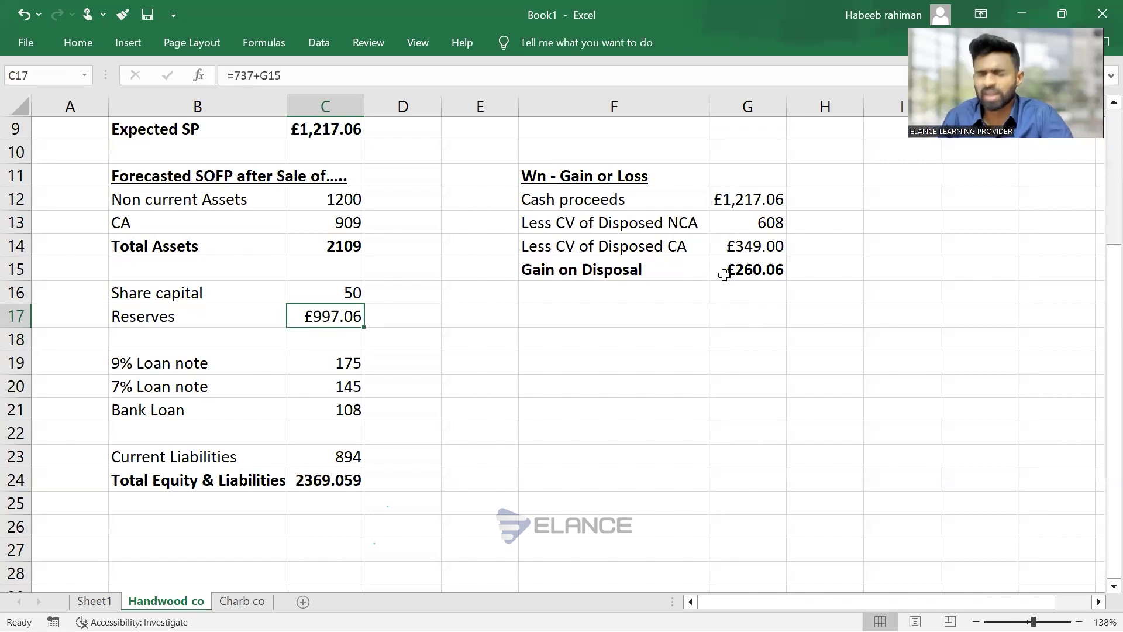
Change the Reserves cell C17 to the Number format
{"action": "scroll", "coordinate": [724, 275], "scroll_direction": "down", "scroll_amount": 1}
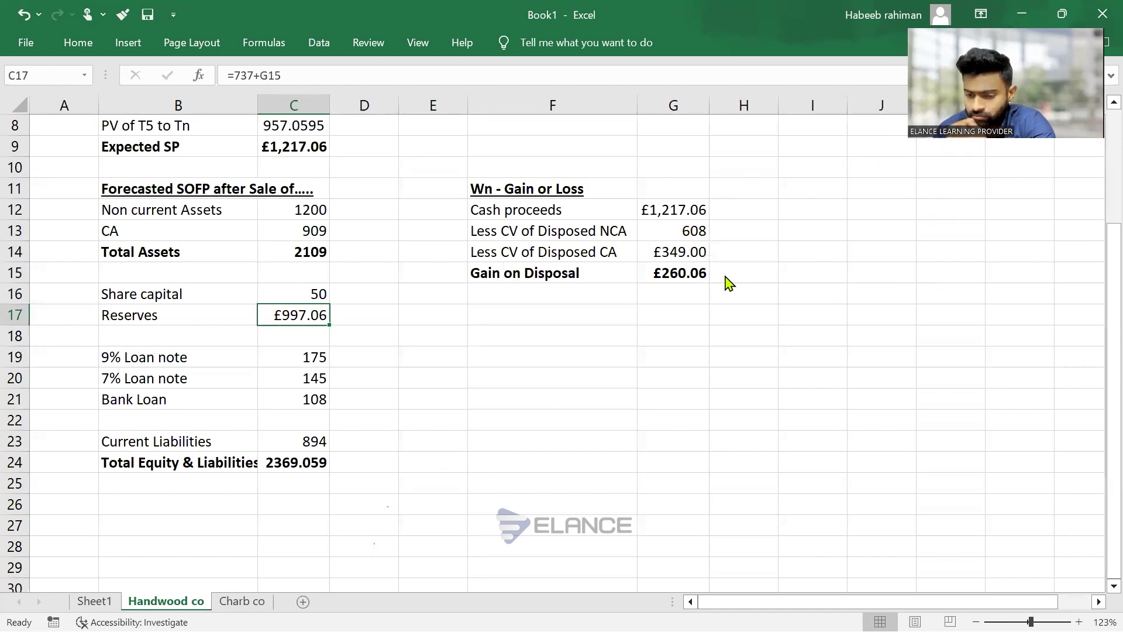
{"action": "left_click", "coordinate": [84, 49]}
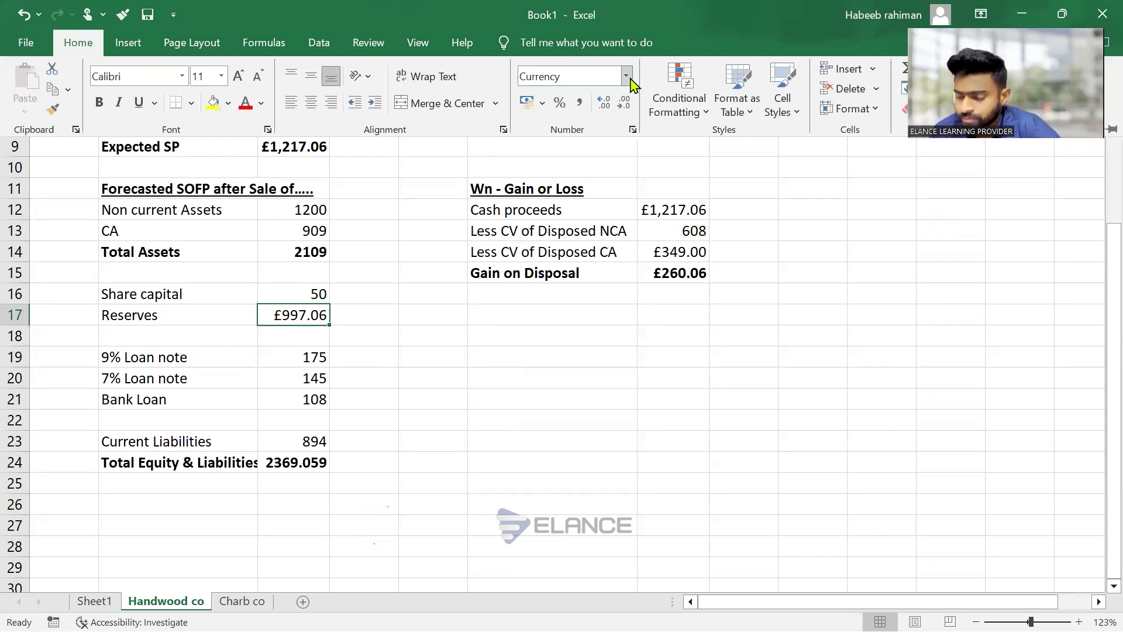
{"action": "left_click", "coordinate": [625, 76]}
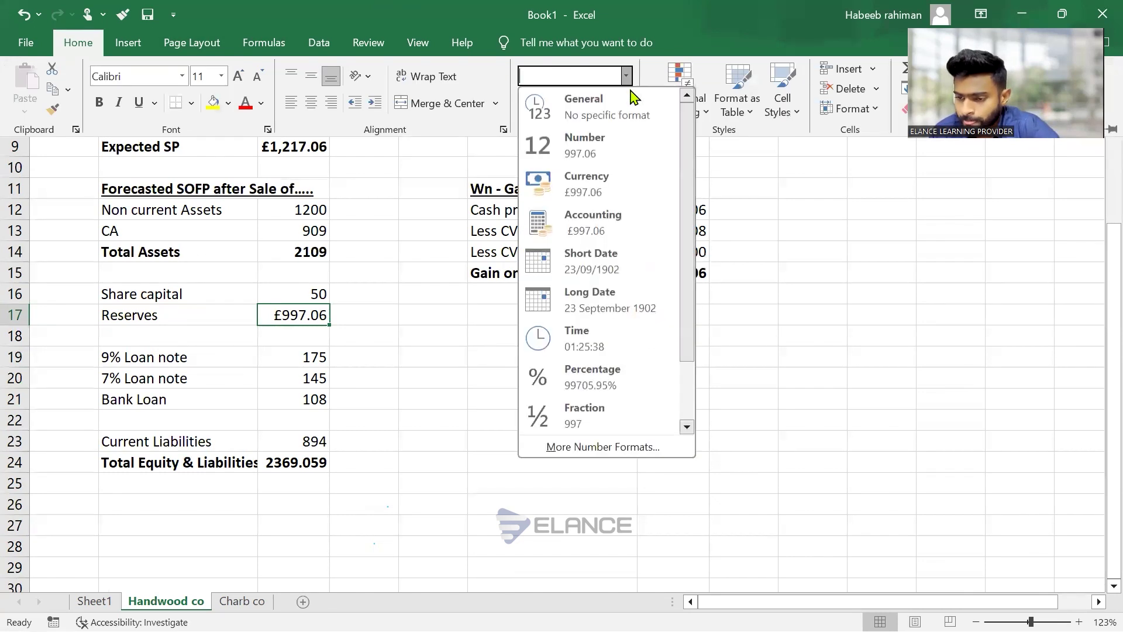
{"action": "left_click", "coordinate": [606, 145]}
{"action": "left_click", "coordinate": [574, 310]}
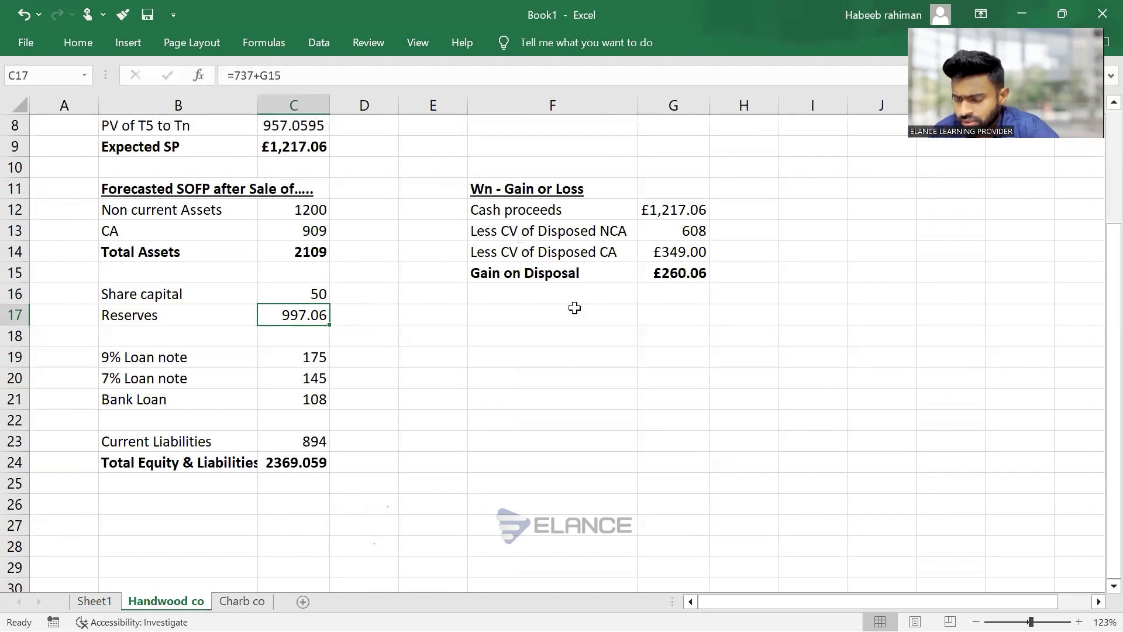
Enter the heading "Allocation of Sales Proceeds" in F17, below the gain or loss working
{"action": "left_click", "coordinate": [550, 314]}
{"action": "scroll", "coordinate": [550, 314], "scroll_direction": "down", "scroll_amount": 2, "text": "ctrl"}
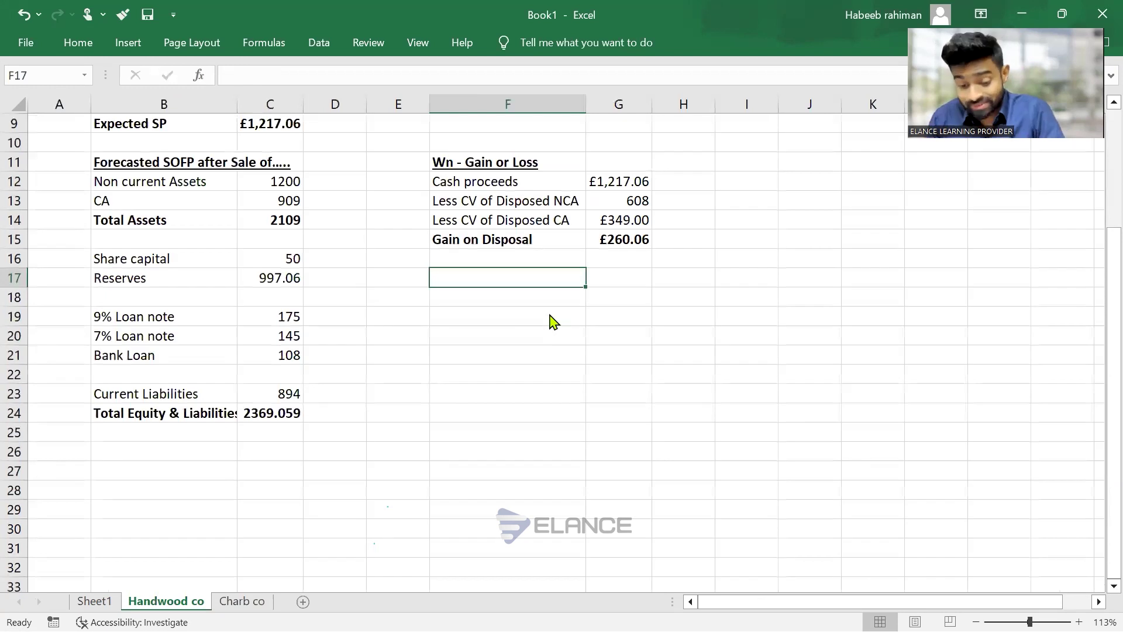
{"action": "type", "text": "Allo"}
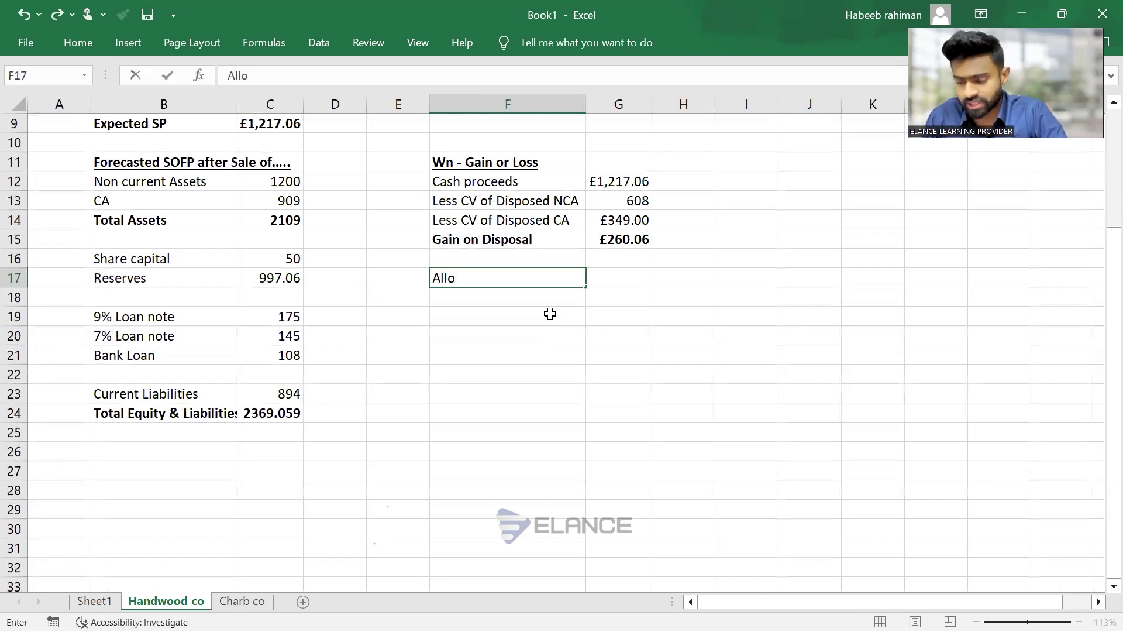
{"action": "key", "text": "Return"}
{"action": "key", "text": "Up"}
{"action": "key", "text": "Up"}
{"action": "key", "text": "Up"}
{"action": "key", "text": "Up"}
{"action": "key", "text": "Up"}
{"action": "key", "text": "Up"}
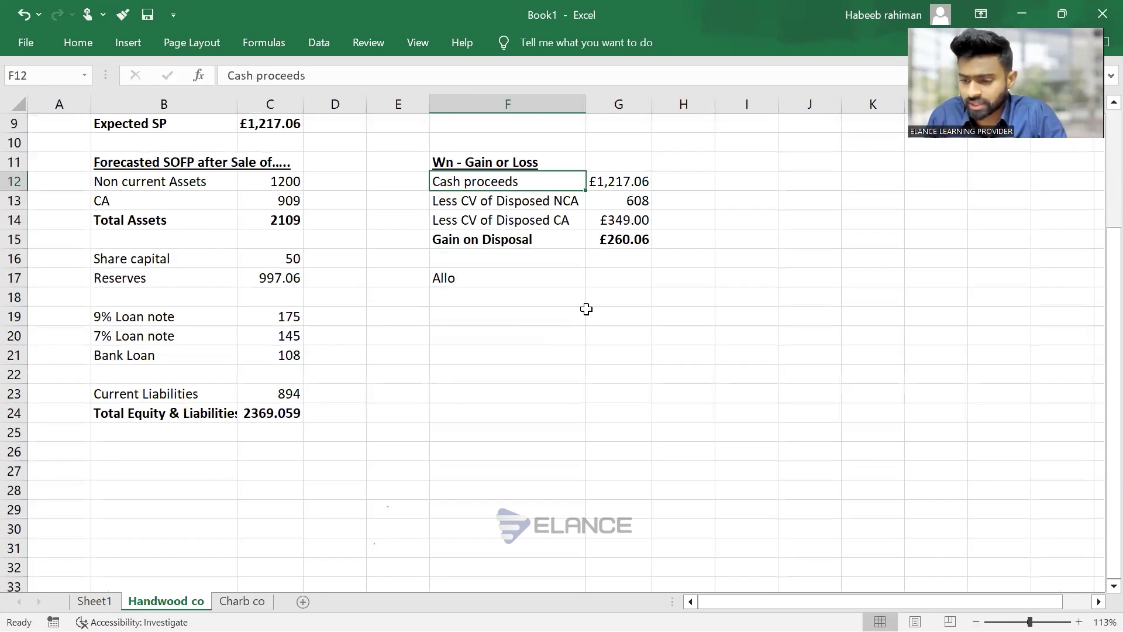
{"action": "key", "text": "shift+Right"}
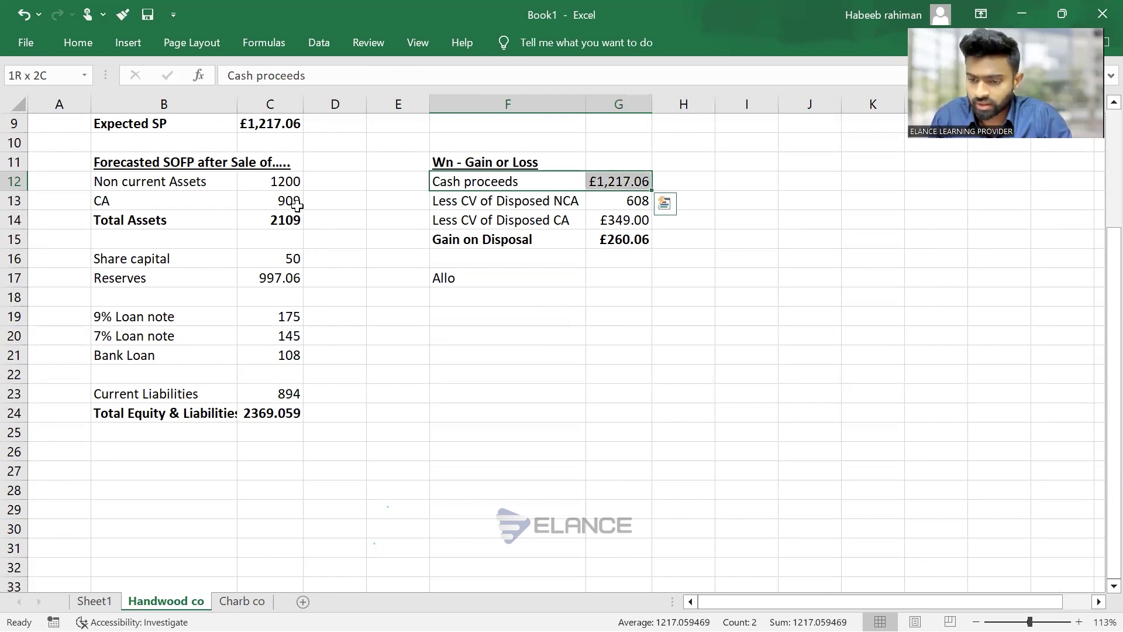
{"action": "left_click", "coordinate": [297, 202], "text": "ctrl"}
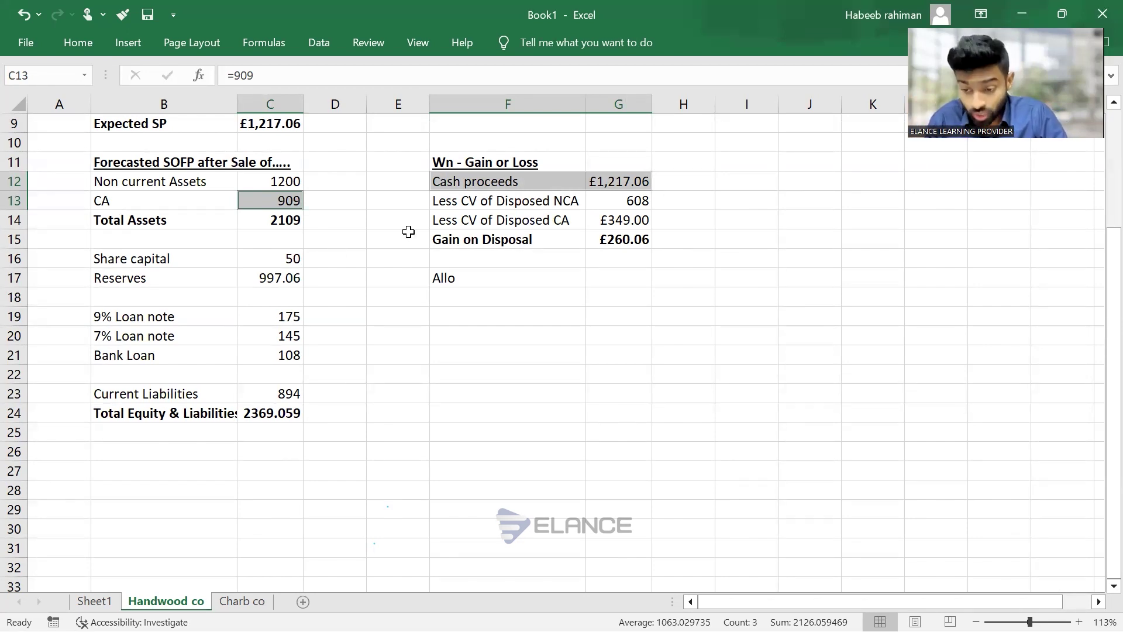
{"action": "left_click", "coordinate": [510, 281]}
{"action": "double_click", "coordinate": [510, 282]}
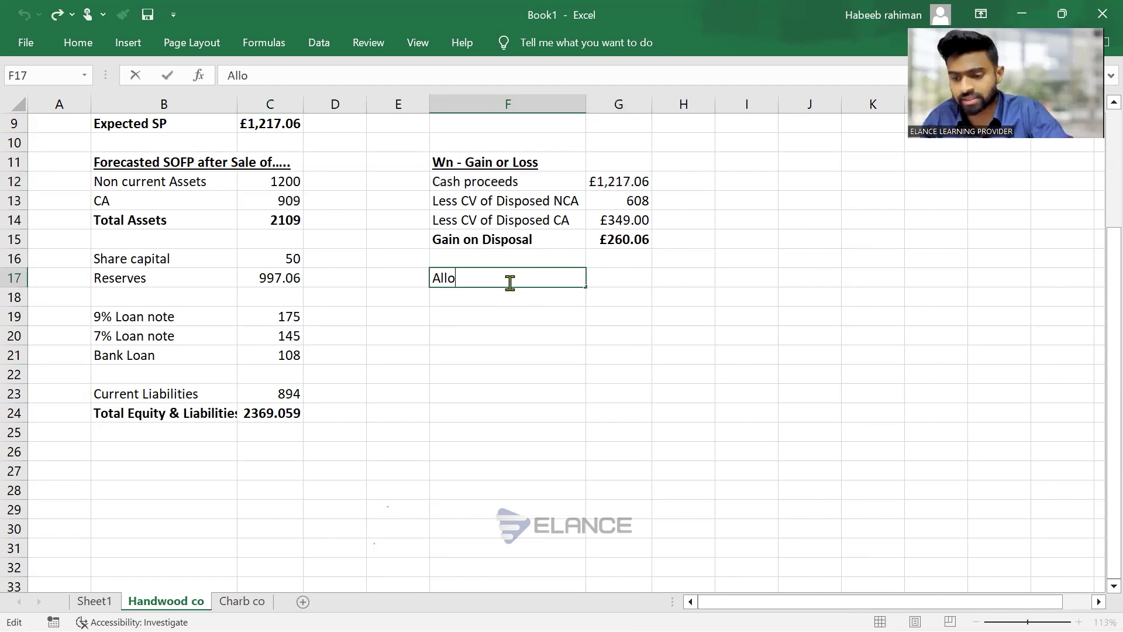
{"action": "type", "text": "cation of"}
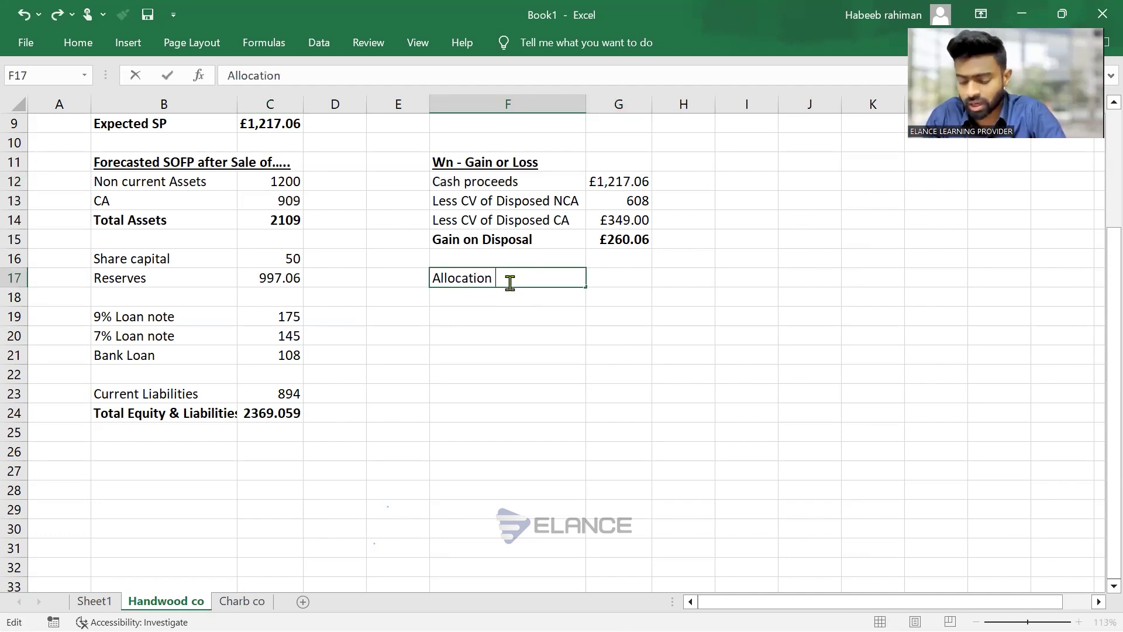
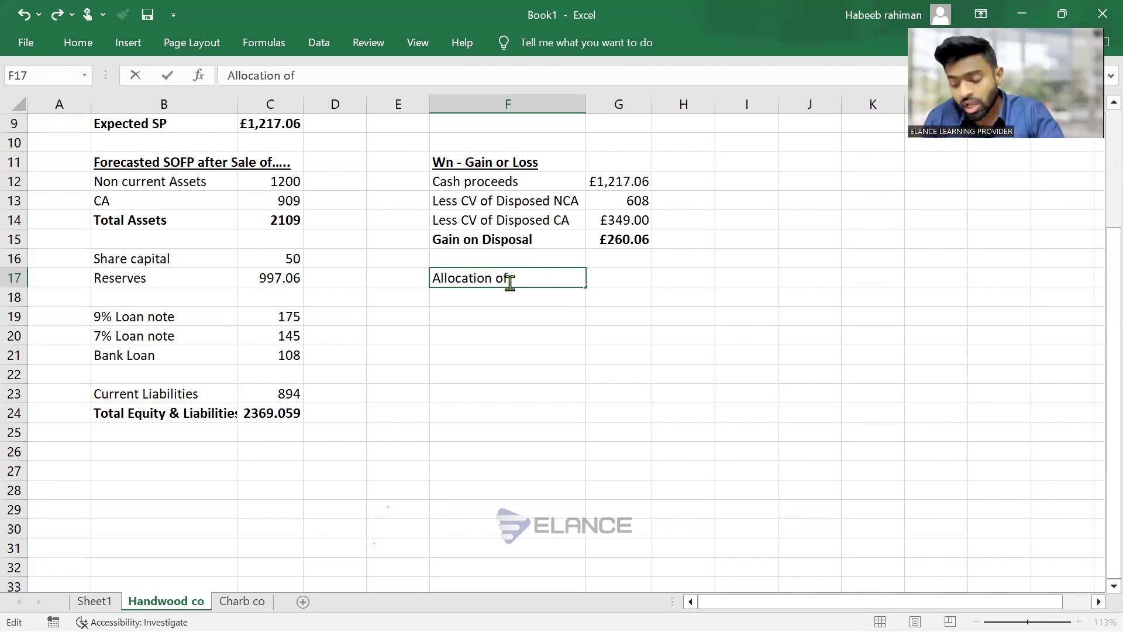
{"action": "type", "text": "Sales Proceeds"}
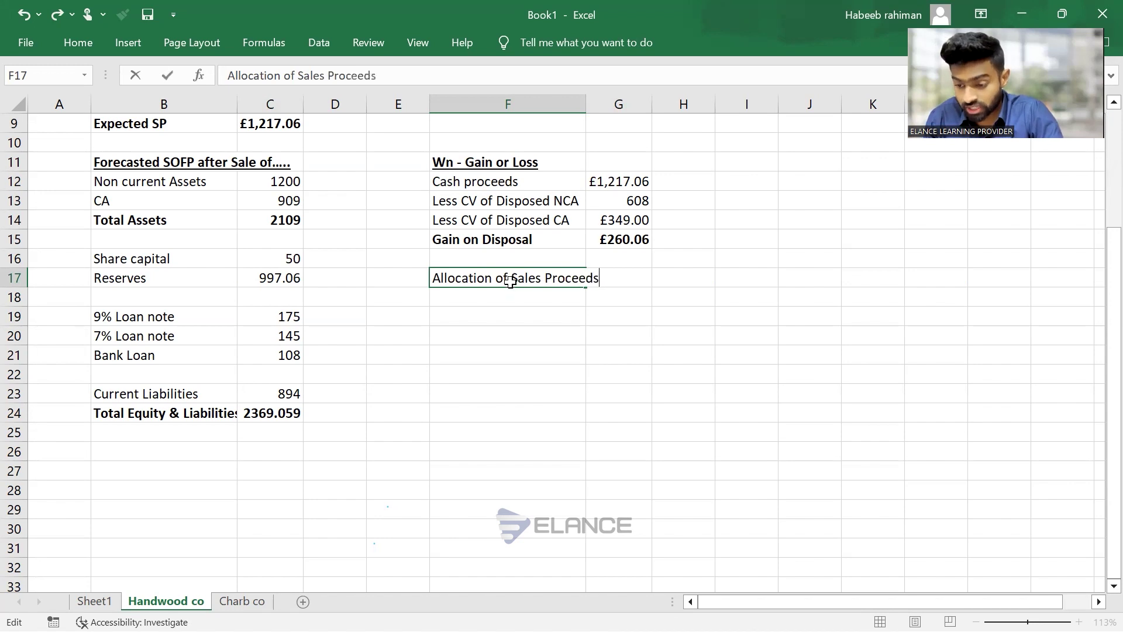
{"action": "key", "text": "Return"}
Format the heading in F17 as bold and underlined
{"action": "left_click", "coordinate": [509, 282]}
{"action": "key", "text": "ctrl+b"}
{"action": "key", "text": "ctrl+u"}
Copy the "Cash proceeds" label from F12 into F18 under the new heading
{"action": "key", "text": "Up"}
{"action": "key", "text": "Up"}
{"action": "key", "text": "Up"}
{"action": "key", "text": "Up"}
{"action": "key", "text": "Up"}
{"action": "key", "text": "ctrl+c"}
{"action": "key", "text": "Down"}
{"action": "key", "text": "Down"}
{"action": "key", "text": "Down"}
{"action": "key", "text": "Down"}
{"action": "key", "text": "Down"}
{"action": "key", "text": "Down"}
{"action": "key", "text": "ctrl+v"}
Link the cash proceeds amount in G18 to the gain or loss working with =G12
{"action": "key", "text": "Right"}
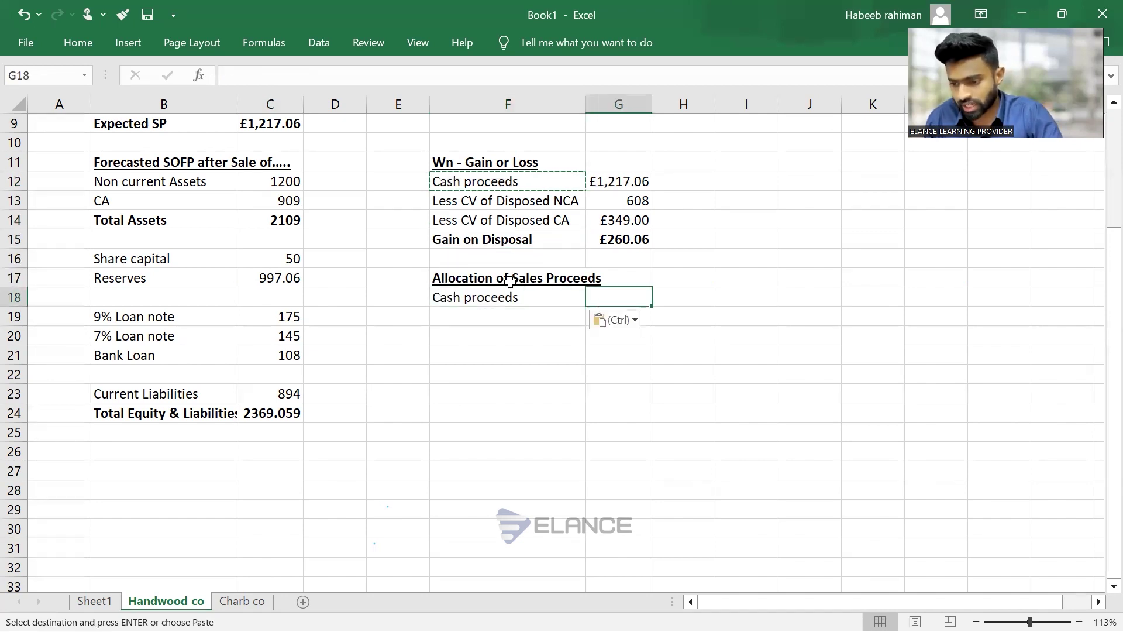
{"action": "type", "text": "="}
{"action": "key", "text": "Up"}
{"action": "key", "text": "Up"}
{"action": "key", "text": "Up"}
{"action": "key", "text": "Up"}
{"action": "key", "text": "Up"}
{"action": "key", "text": "Up"}
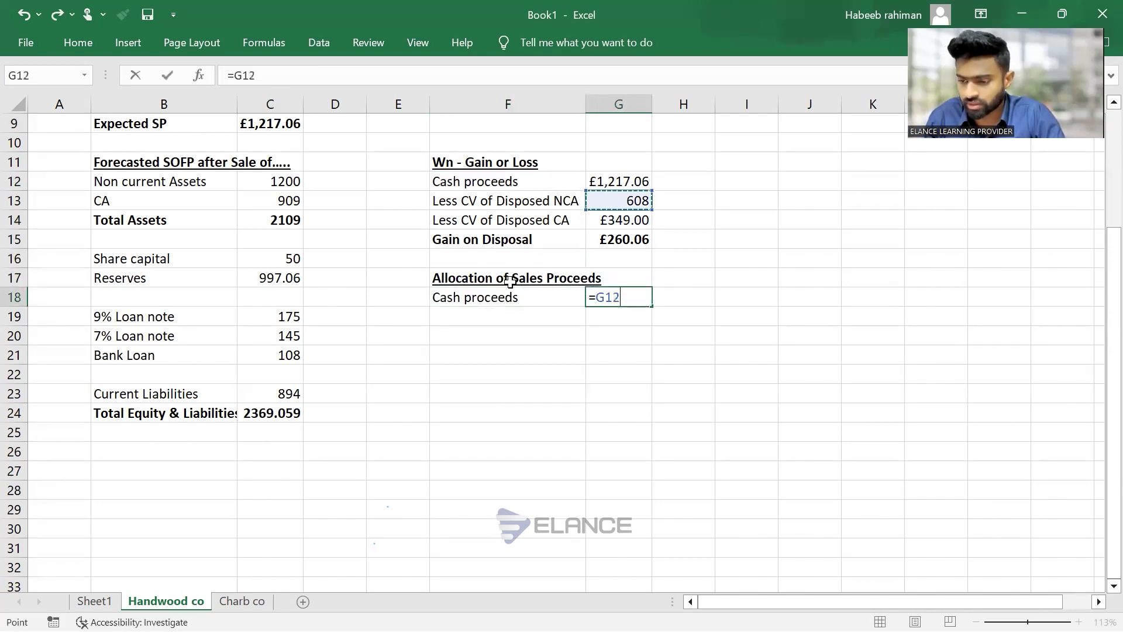
{"action": "key", "text": "Return"}
{"action": "key", "text": "Left"}
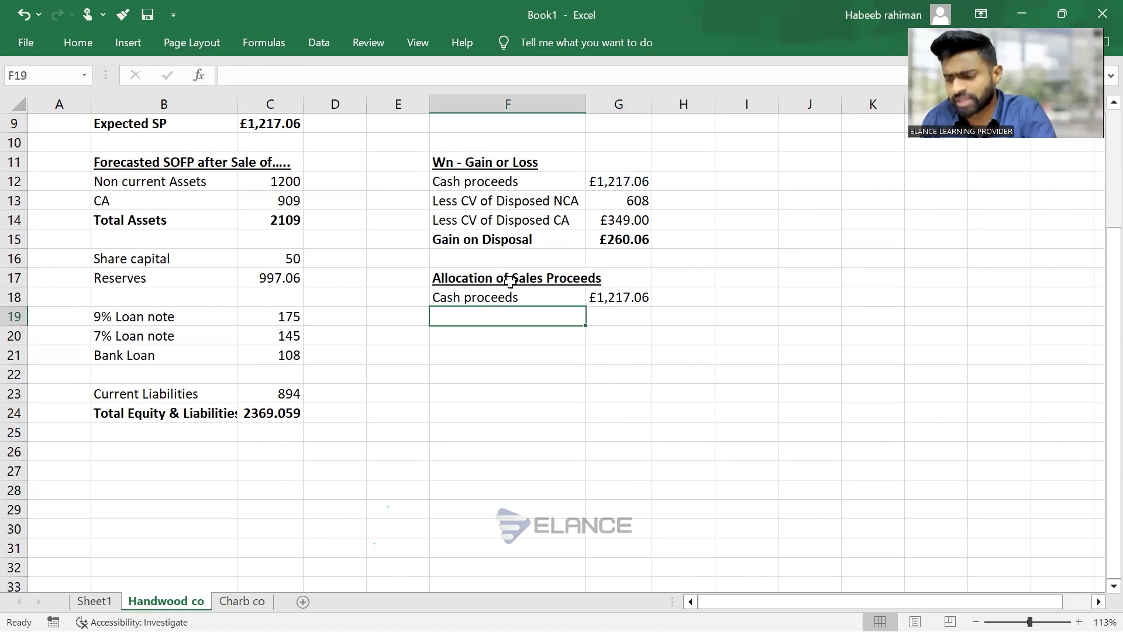
Begin the label in F19, below Cash proceeds, with the words "Pay off"
{"action": "scroll", "coordinate": [510, 282], "scroll_direction": "up", "scroll_amount": 2}
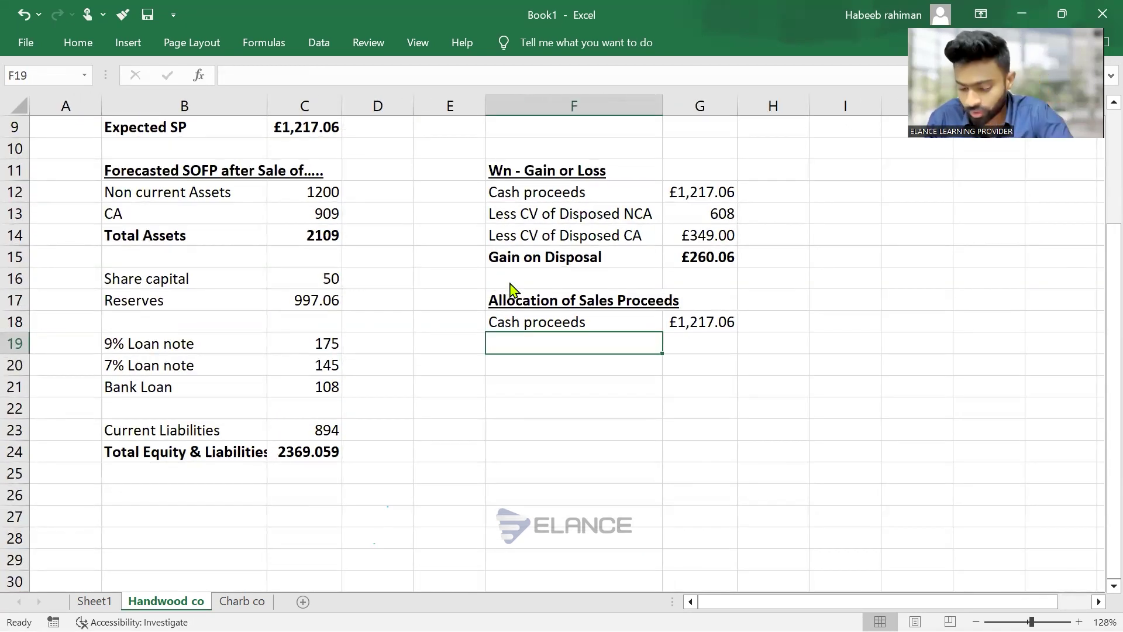
{"action": "type", "text": "Less"}
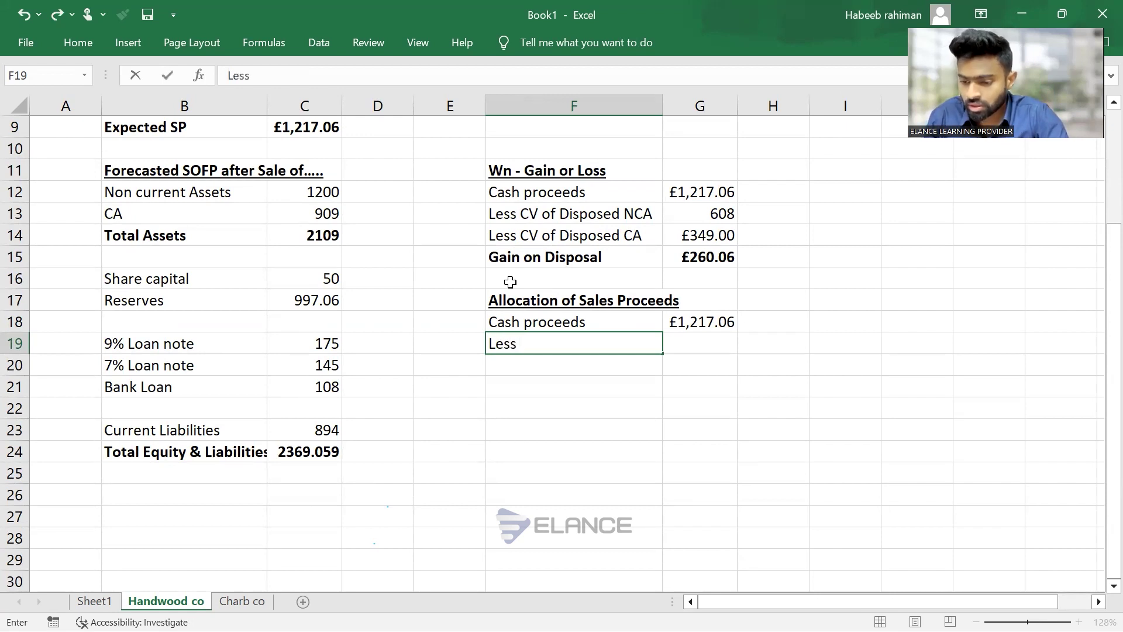
{"action": "key", "text": "BackSpace"}
{"action": "key", "text": "BackSpace"}
{"action": "key", "text": "BackSpace"}
{"action": "key", "text": "BackSpace"}
{"action": "type", "text": "Pa"}
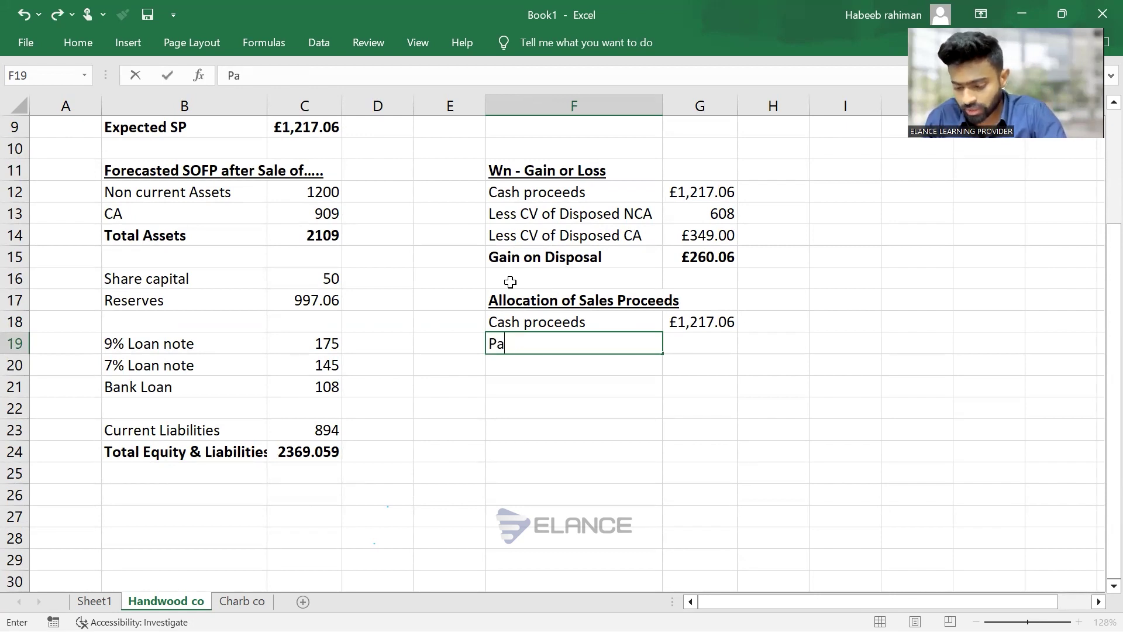
{"action": "type", "text": "y of "}
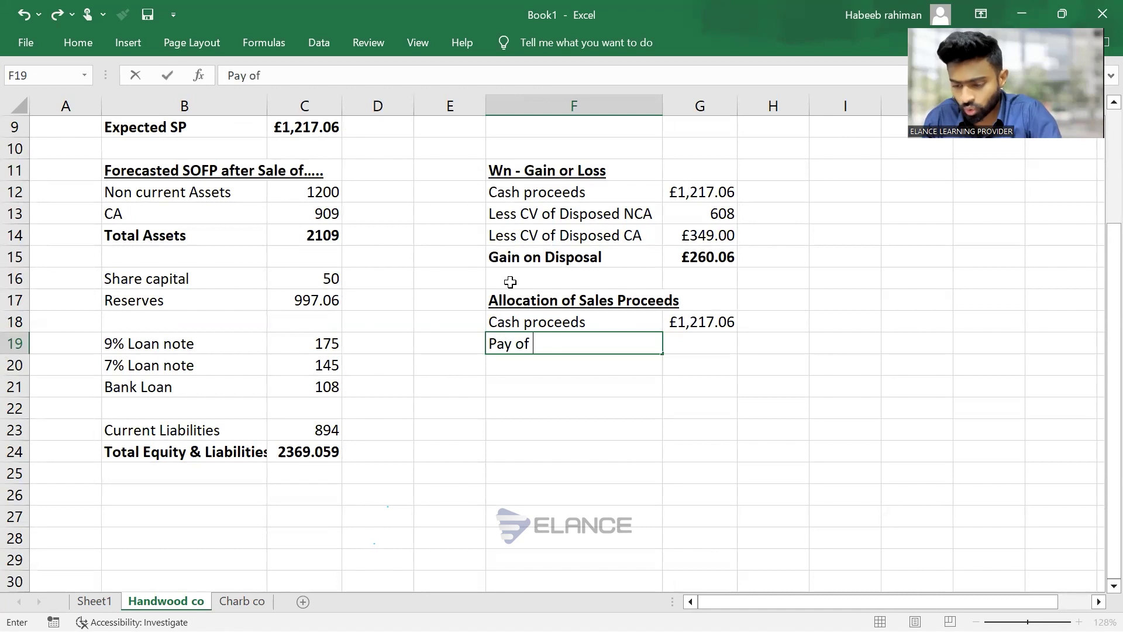
{"action": "type", "text": "f"}
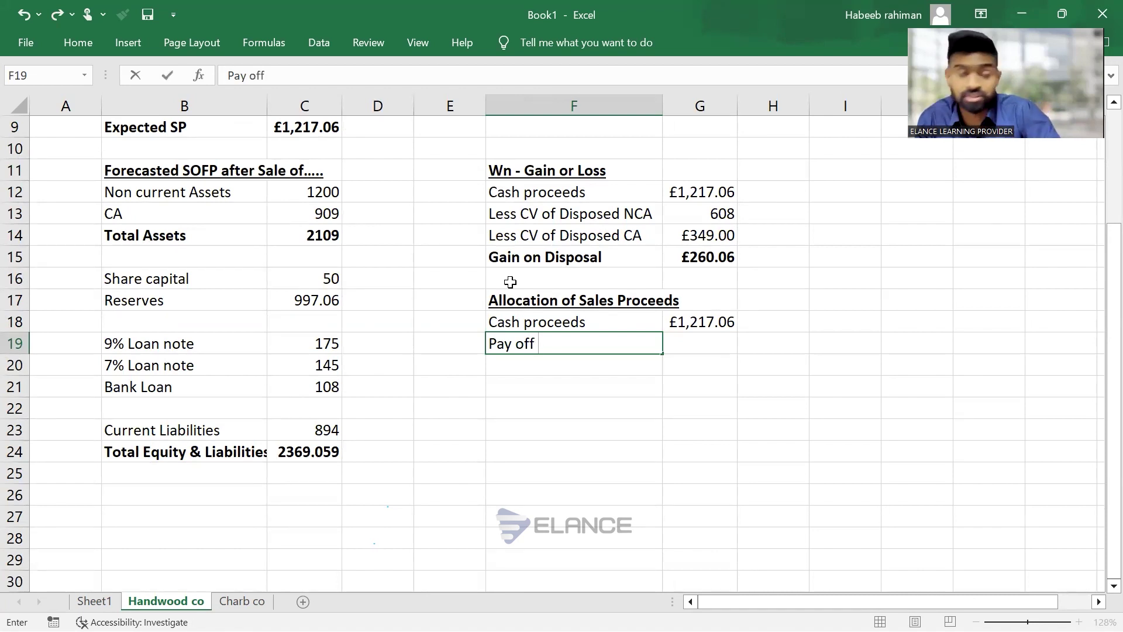
Switch to the question PDF, tick point 5 and underline "9% loan notes" in its text
{"action": "key", "text": "alt+Tab"}
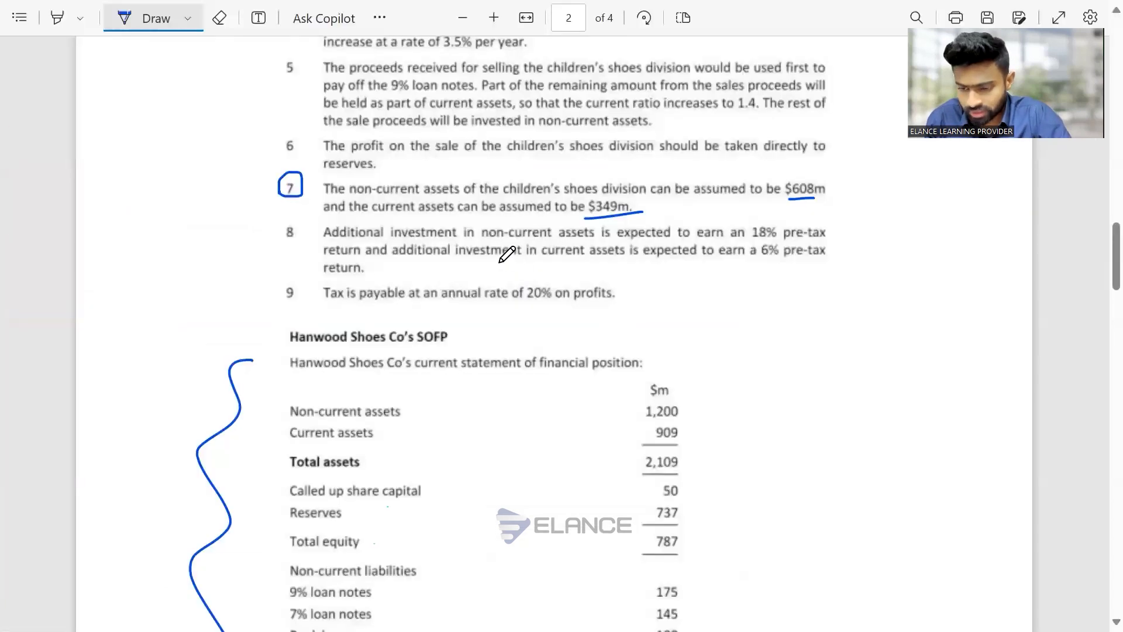
{"action": "scroll", "coordinate": [370, 210], "scroll_direction": "up", "scroll_amount": 1}
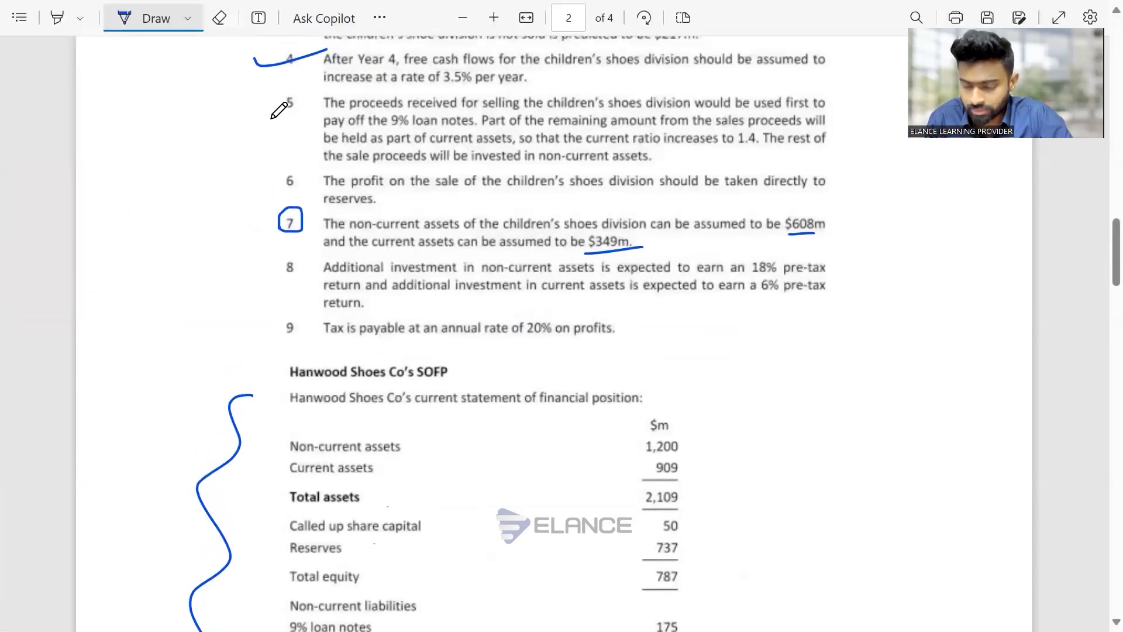
{"action": "left_click_drag", "start_coordinate": [282, 111], "coordinate": [321, 100]}
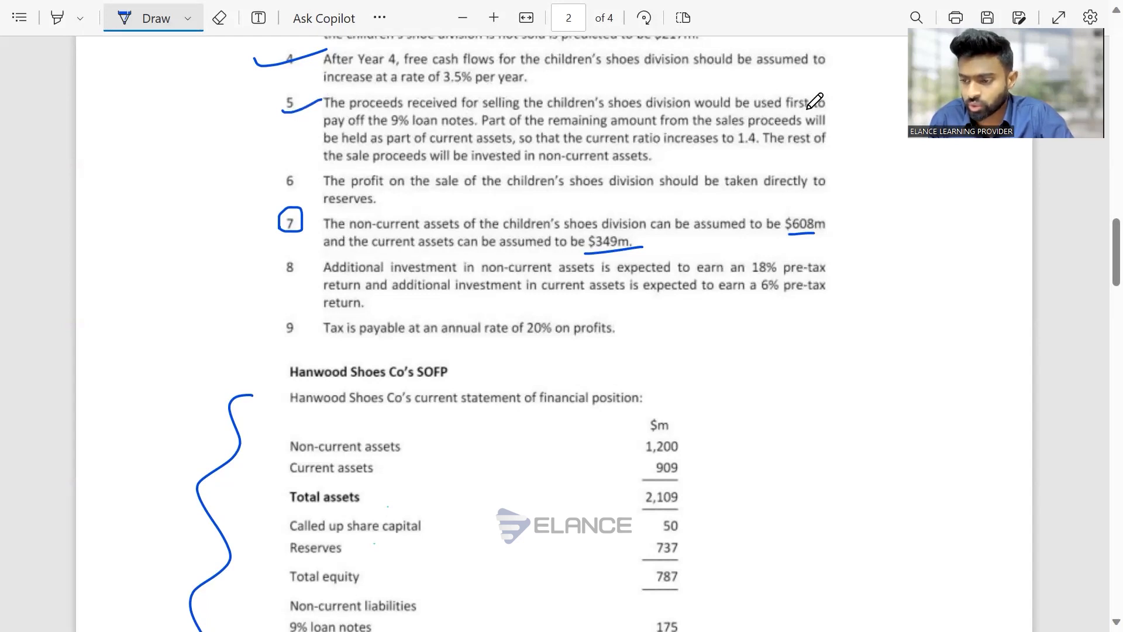
{"action": "left_click_drag", "start_coordinate": [380, 130], "coordinate": [453, 128]}
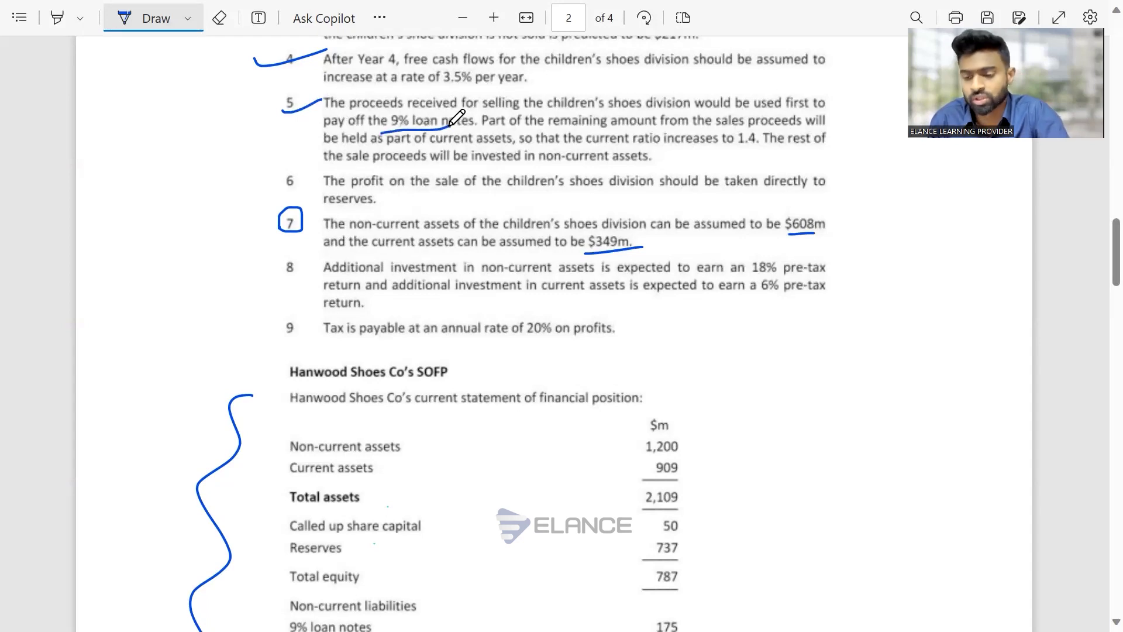
Return to Excel, complete the F19 label as "Pay off 9% Loan note" and enter 175 in G19
{"action": "key", "text": "alt+Tab"}
{"action": "type", "text": "9% Loan note"}
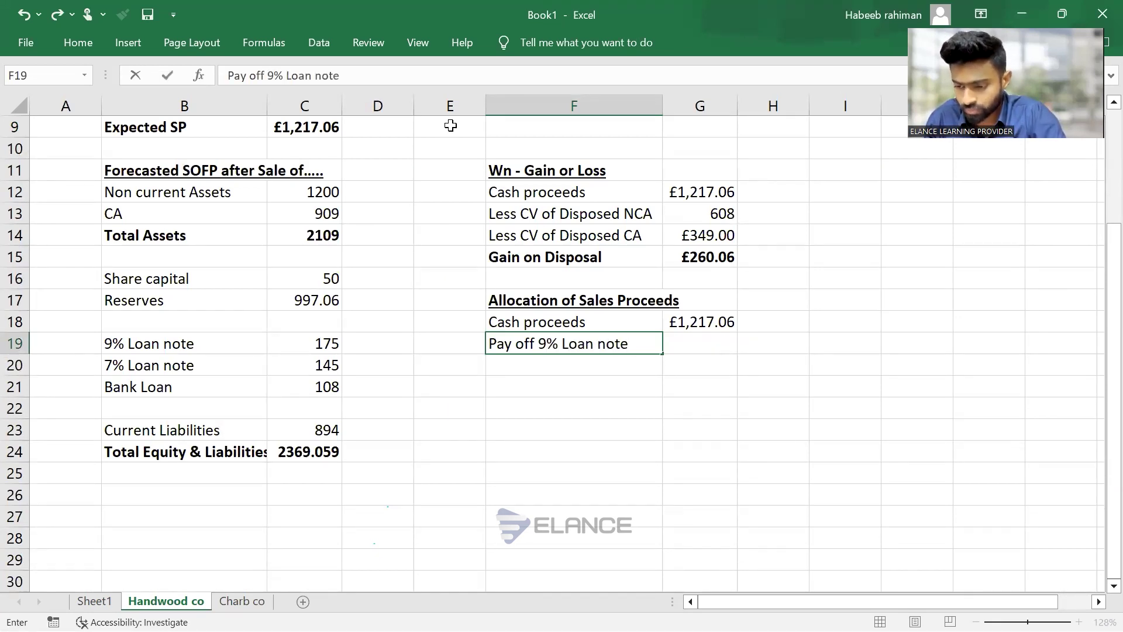
{"action": "key", "text": "Tab"}
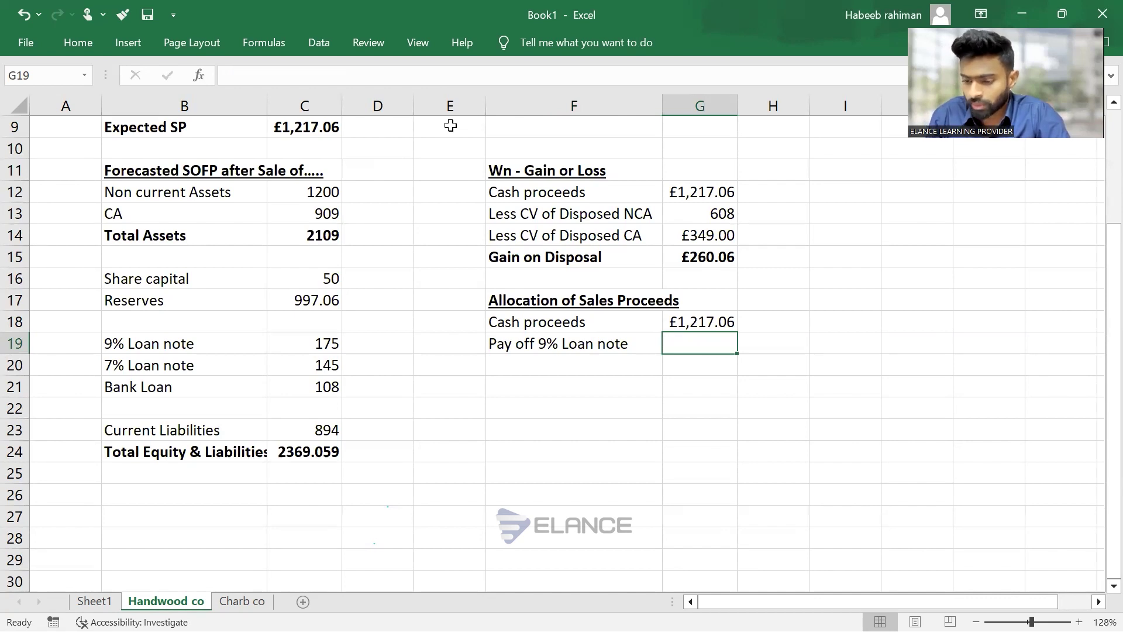
{"action": "type", "text": "175"}
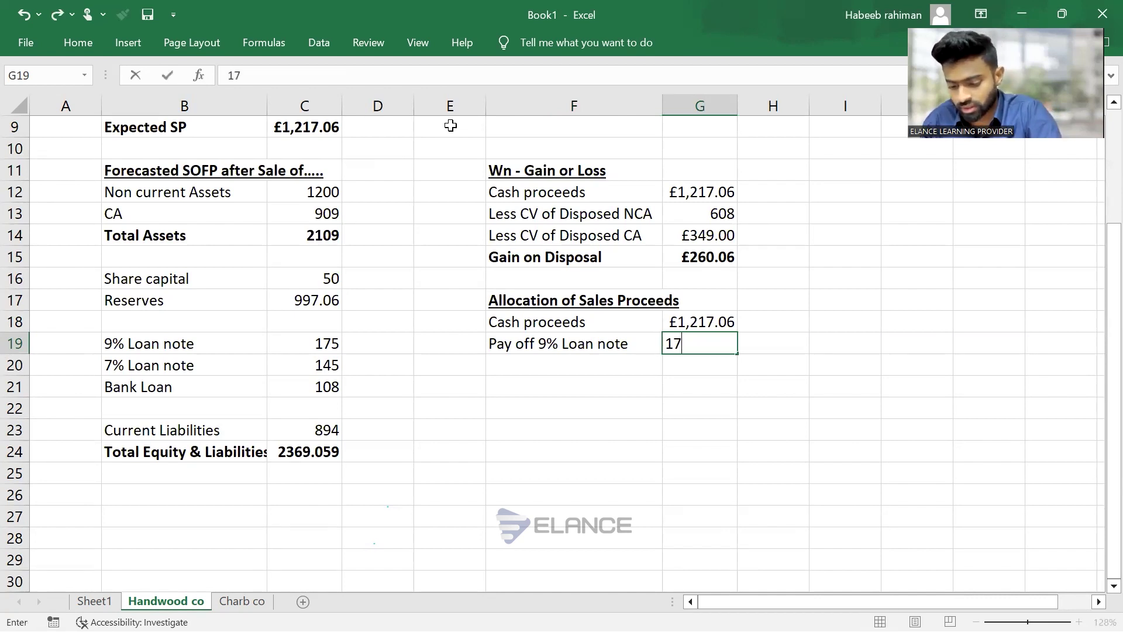
{"action": "key", "text": "Return"}
Clear the 9% Loan note label and amount in B19:C19 of the forecasted SOFP
{"action": "key", "text": "Left"}
{"action": "key", "text": "Left"}
{"action": "key", "text": "Left"}
{"action": "key", "text": "Left"}
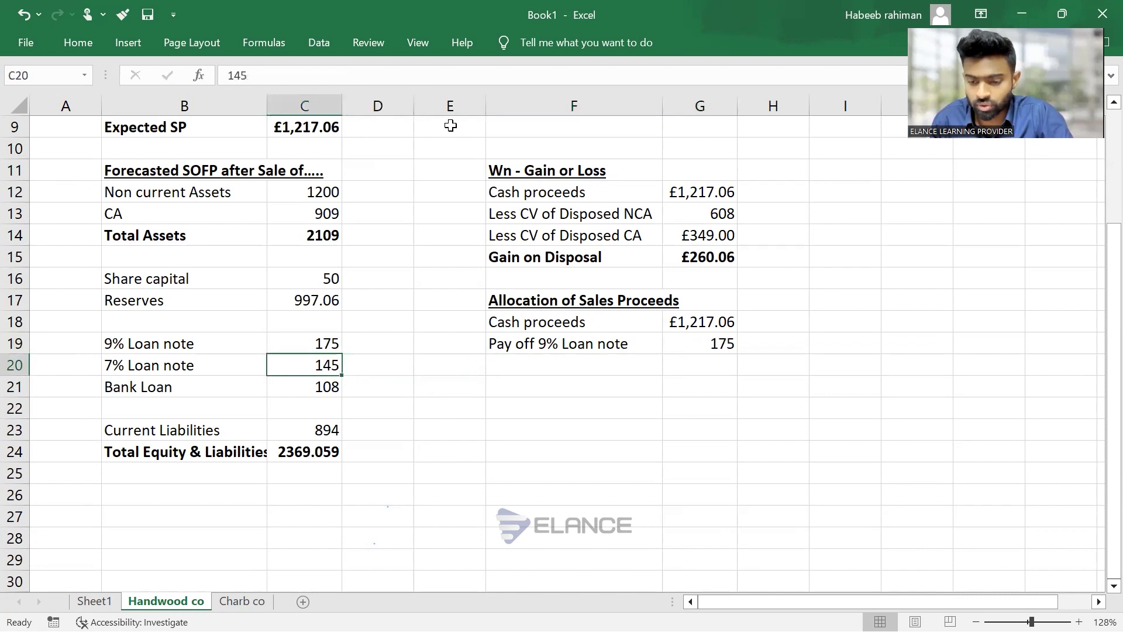
{"action": "key", "text": "Left"}
{"action": "key", "text": "Up"}
{"action": "key", "text": "shift+Right"}
{"action": "key", "text": "Delete"}
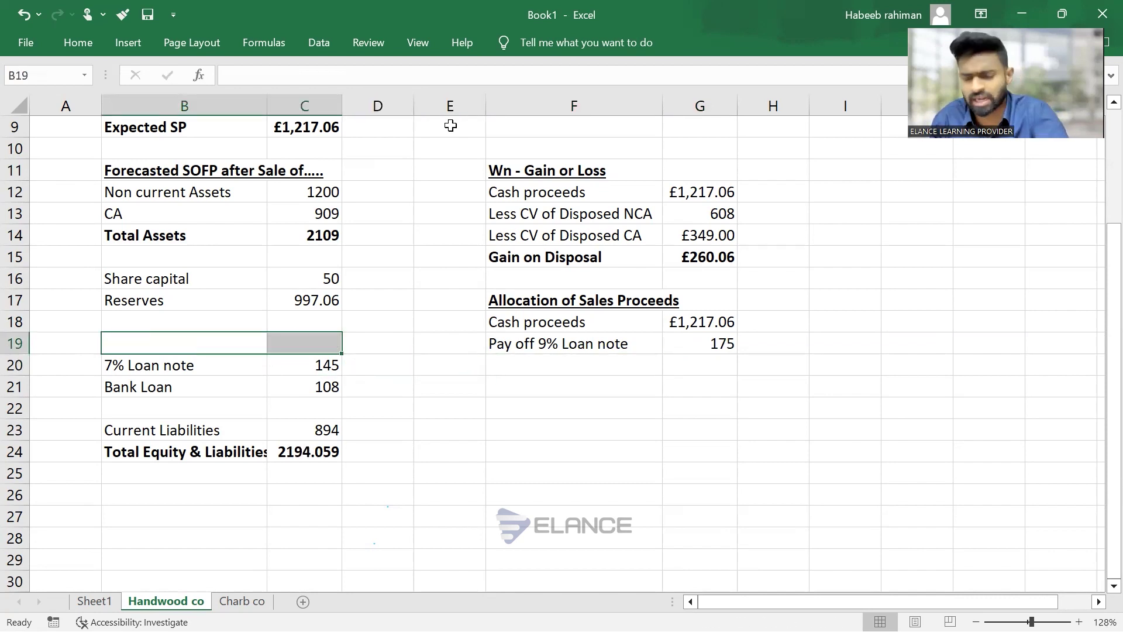
Select F20, and in the question PDF underline "current assets" and "current ratio increases to 1.4" in point 5
{"action": "scroll", "coordinate": [451, 126], "scroll_direction": "up", "scroll_amount": 1}
{"action": "scroll", "coordinate": [452, 128], "scroll_direction": "down", "scroll_amount": 1, "text": "ctrl"}
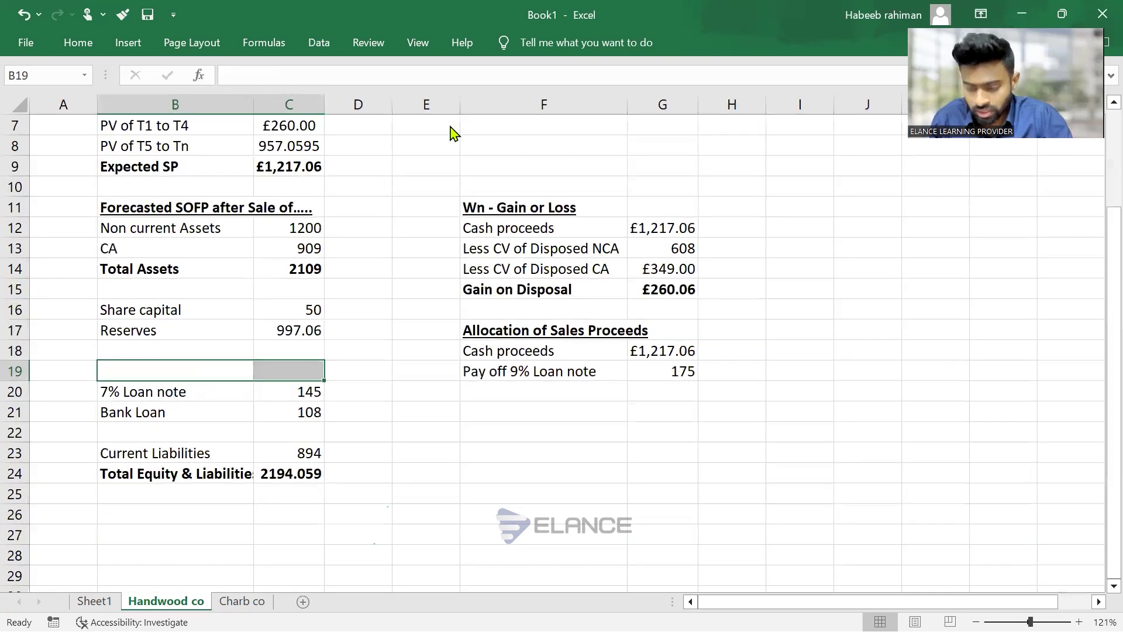
{"action": "key", "text": "Right"}
{"action": "key", "text": "Right"}
{"action": "key", "text": "Right"}
{"action": "key", "text": "Right"}
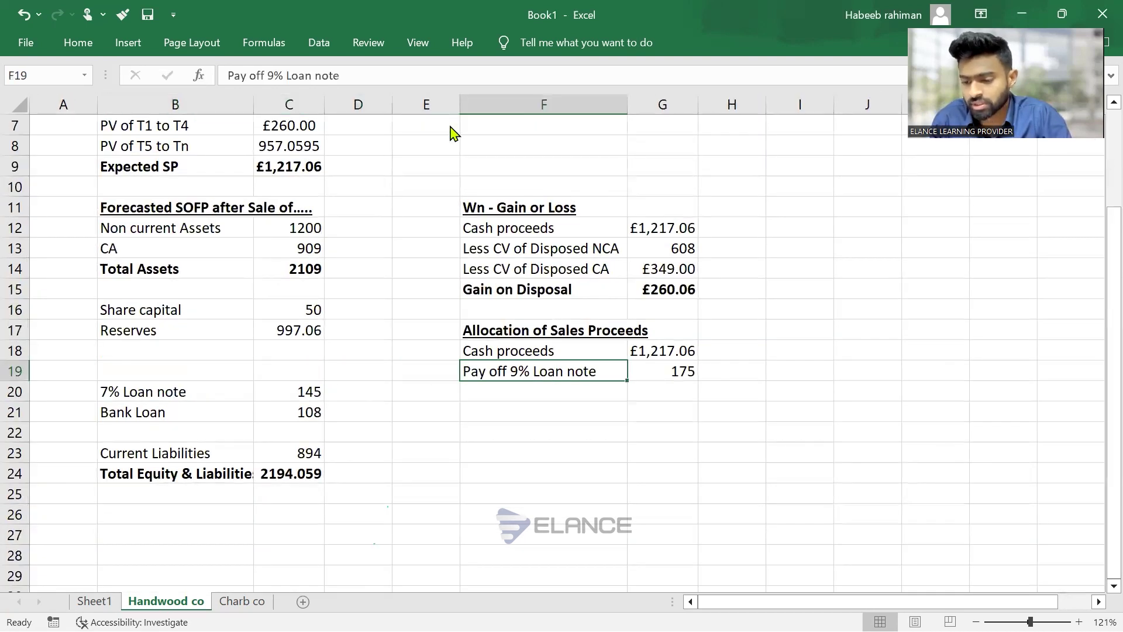
{"action": "key", "text": "Down"}
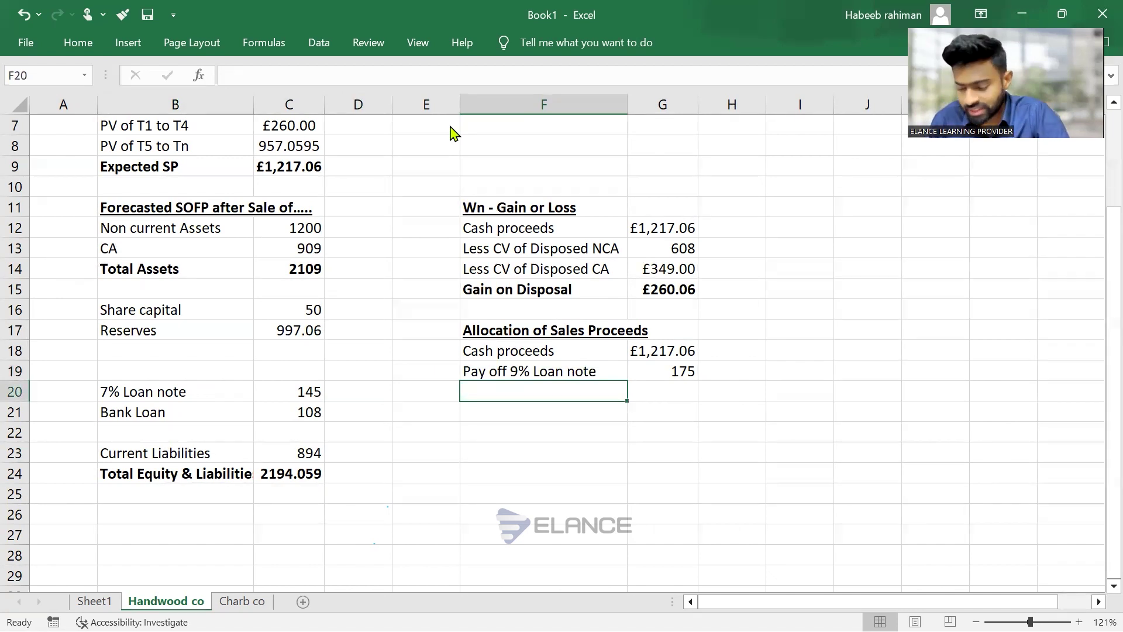
{"action": "key", "text": "alt+Tab"}
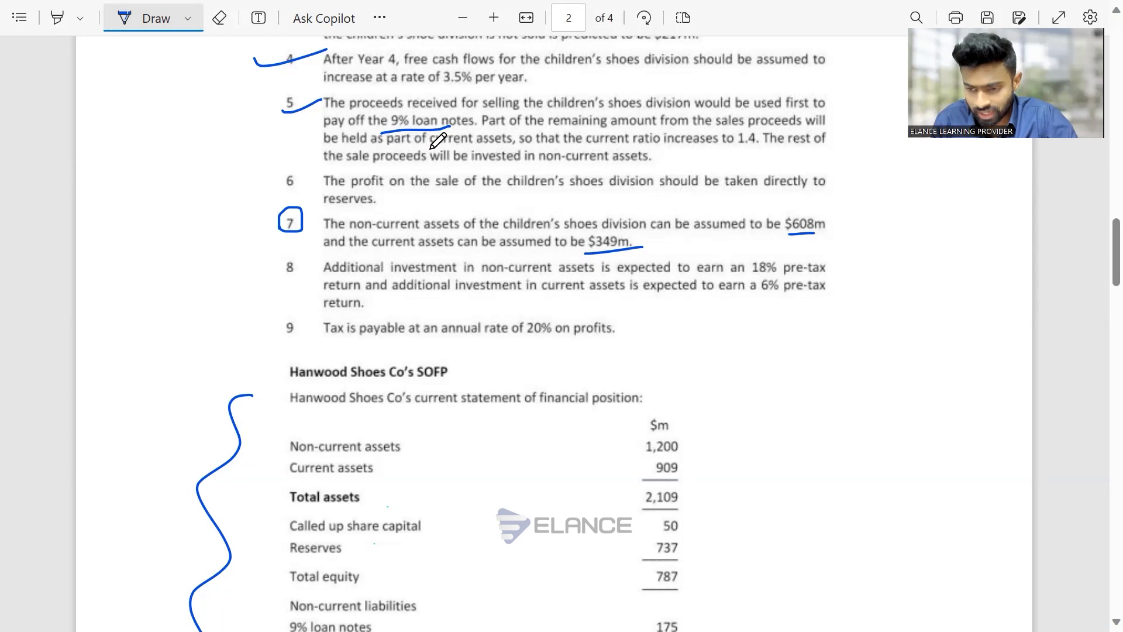
{"action": "left_click_drag", "start_coordinate": [432, 150], "coordinate": [494, 150]}
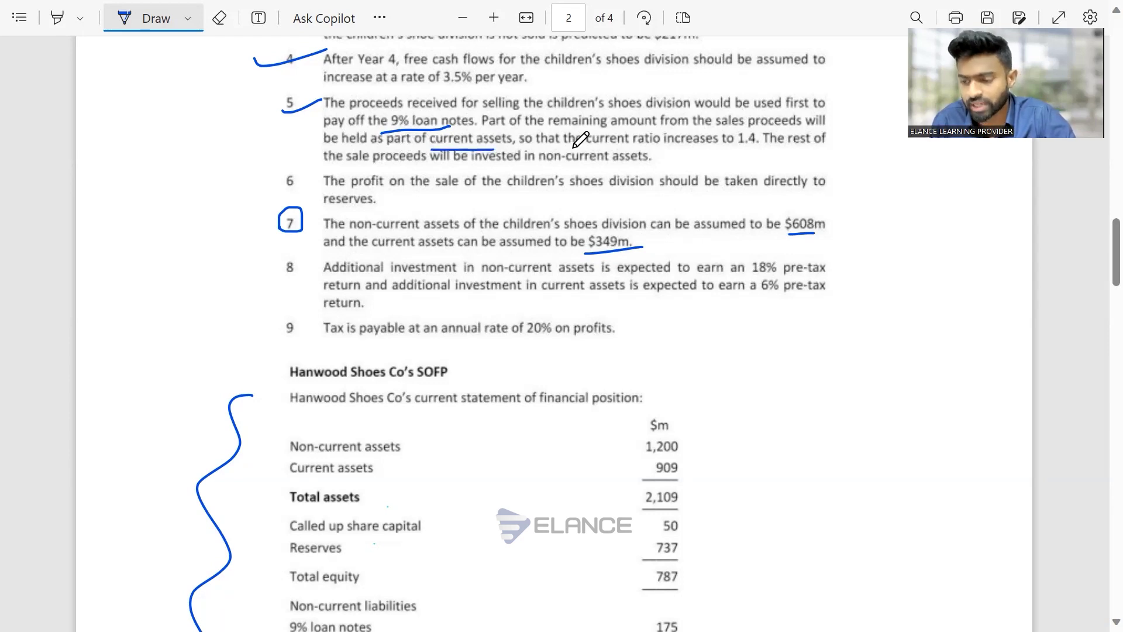
{"action": "left_click_drag", "start_coordinate": [575, 148], "coordinate": [756, 146]}
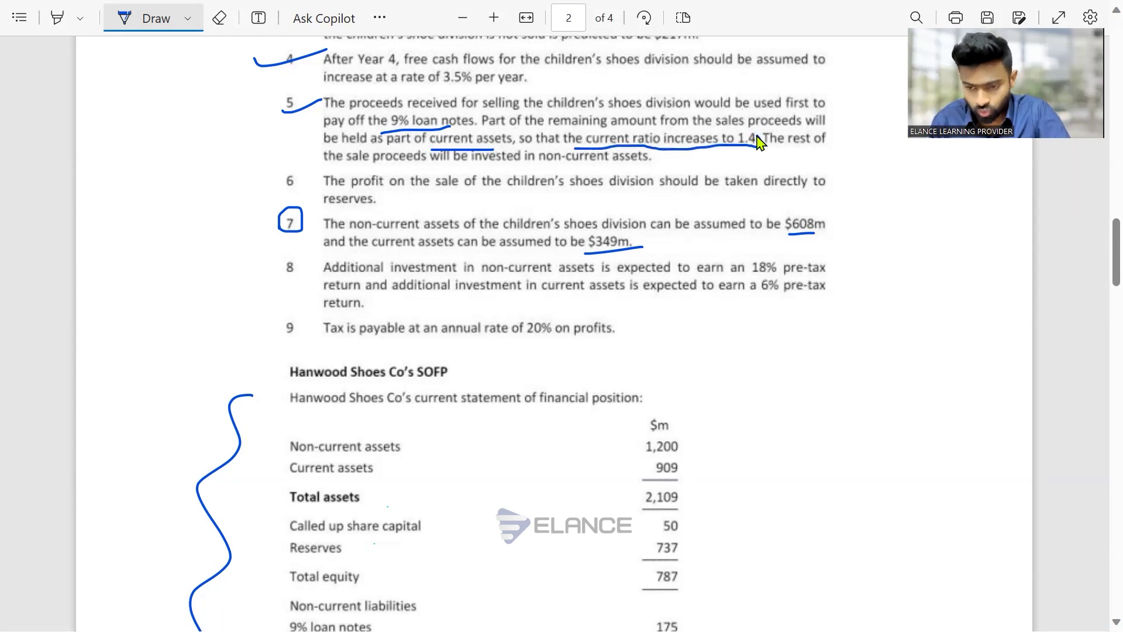
Return to Excel and highlight the CA and Current Liabilities rows together to examine the current ratio's components
{"action": "key", "text": "alt+Tab"}
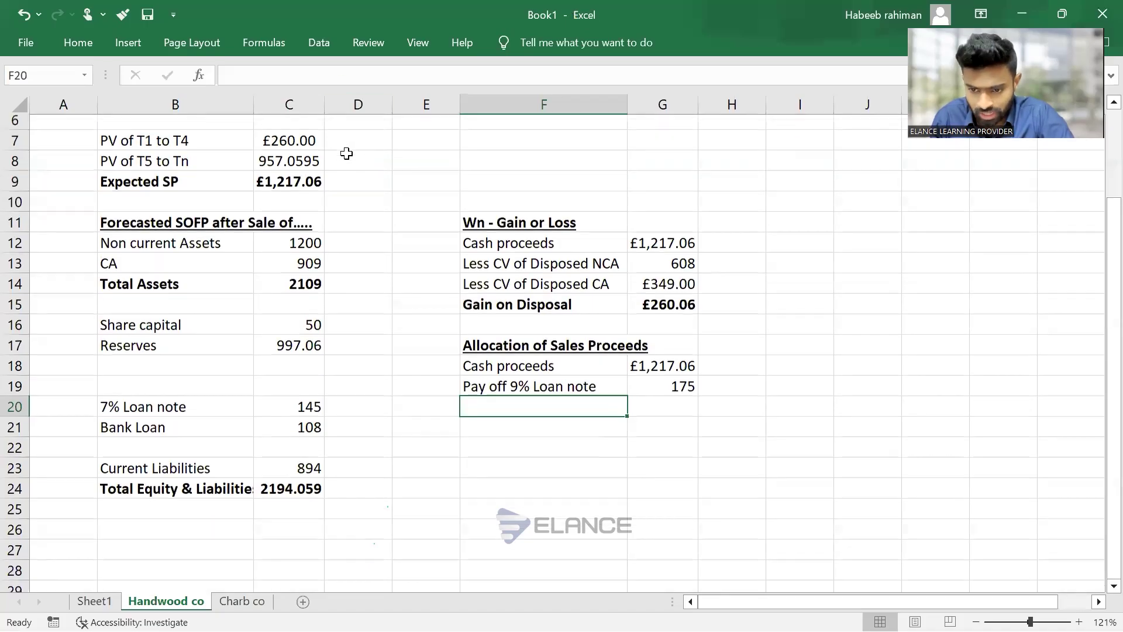
{"action": "left_click_drag", "start_coordinate": [316, 269], "coordinate": [176, 271]}
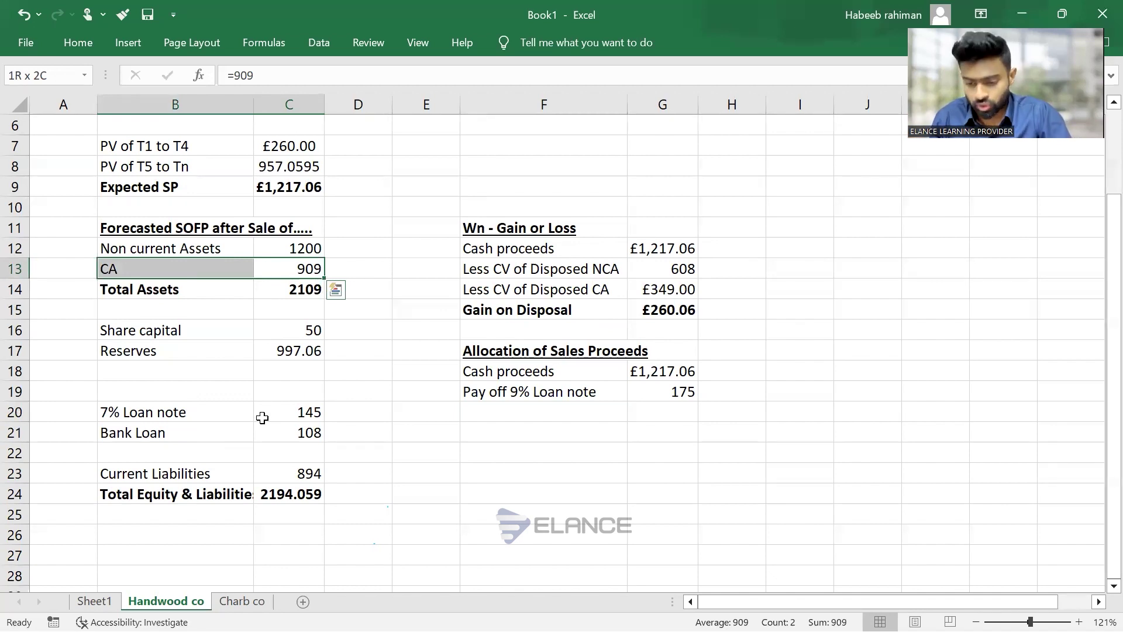
{"action": "left_click", "coordinate": [280, 476], "text": "ctrl"}
{"action": "left_click", "coordinate": [208, 476], "text": "ctrl"}
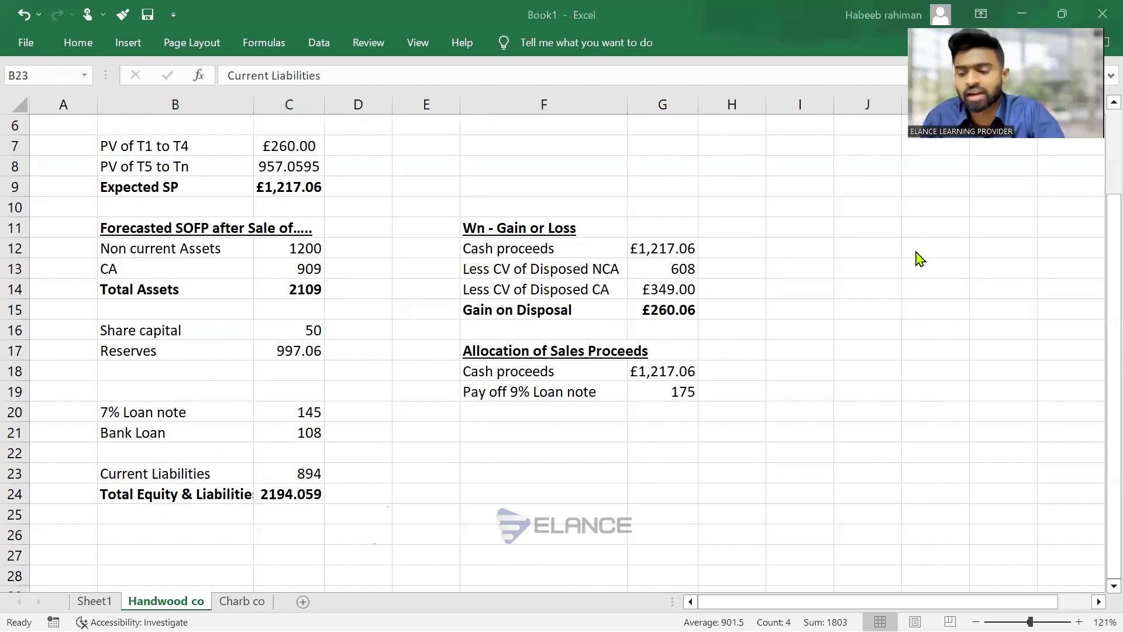
Switch to the question PDF and handwrite the current ratio as "CA" over "CL" beside the statement of financial position
{"action": "key", "text": "alt+Tab"}
{"action": "scroll", "coordinate": [916, 249], "scroll_direction": "down", "scroll_amount": 9}
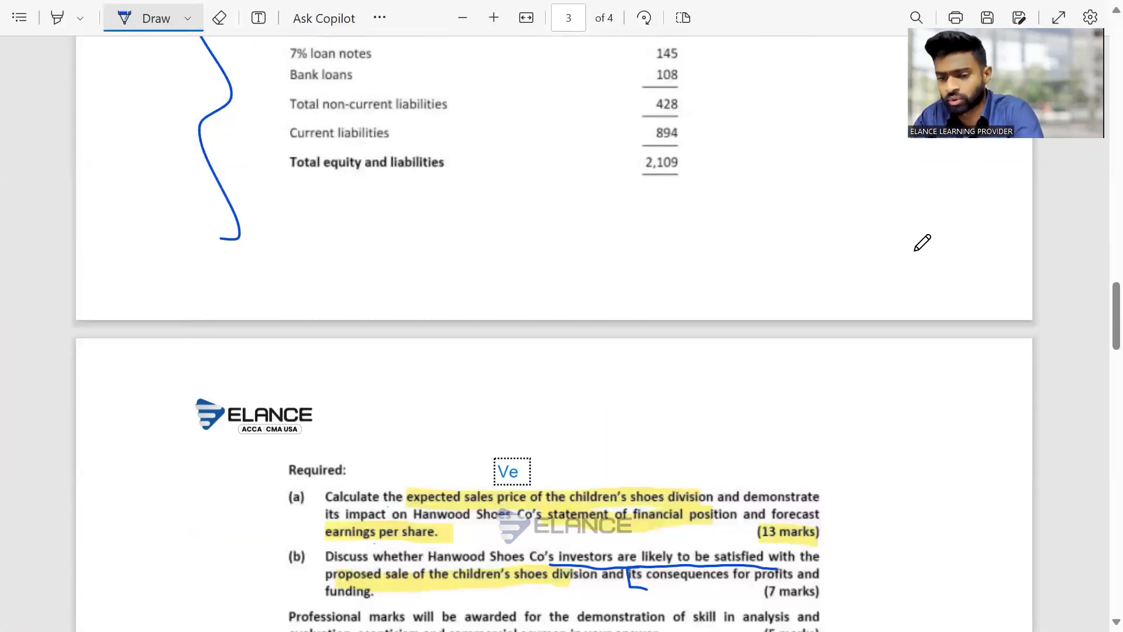
{"action": "scroll", "coordinate": [923, 242], "scroll_direction": "up", "scroll_amount": 4}
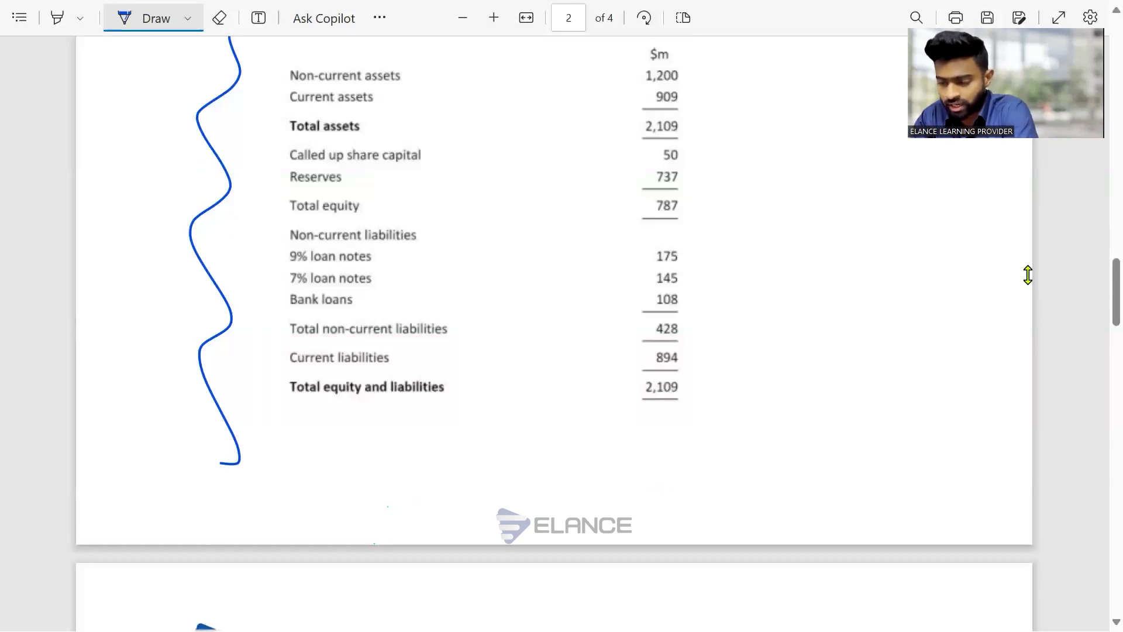
{"action": "scroll", "coordinate": [1028, 275], "scroll_direction": "down", "scroll_amount": 5}
{"action": "scroll", "coordinate": [1028, 274], "scroll_direction": "up", "scroll_amount": 2}
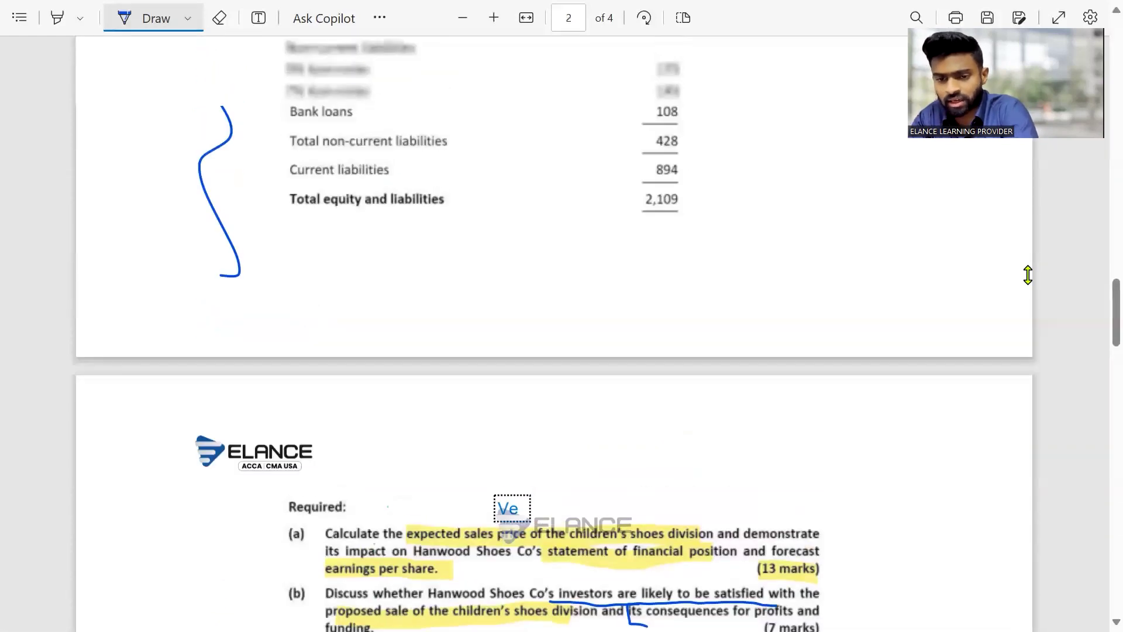
{"action": "scroll", "coordinate": [1028, 275], "scroll_direction": "up", "scroll_amount": 4}
{"action": "mouse_move", "coordinate": [765, 158]}
{"action": "left_mouse_down"}
{"action": "mouse_move", "coordinate": [732, 171]}
{"action": "mouse_move", "coordinate": [758, 190]}
{"action": "left_mouse_up"}
{"action": "mouse_move", "coordinate": [794, 161]}
{"action": "left_mouse_down"}
{"action": "mouse_move", "coordinate": [784, 200]}
{"action": "mouse_move", "coordinate": [803, 192]}
{"action": "left_mouse_up"}
{"action": "left_click_drag", "start_coordinate": [778, 176], "coordinate": [800, 175]}
{"action": "left_click_drag", "start_coordinate": [725, 215], "coordinate": [832, 223]}
{"action": "mouse_move", "coordinate": [766, 252]}
{"action": "left_mouse_down"}
{"action": "mouse_move", "coordinate": [740, 275]}
{"action": "mouse_move", "coordinate": [761, 283]}
{"action": "left_mouse_up"}
{"action": "left_click_drag", "start_coordinate": [781, 239], "coordinate": [805, 282]}
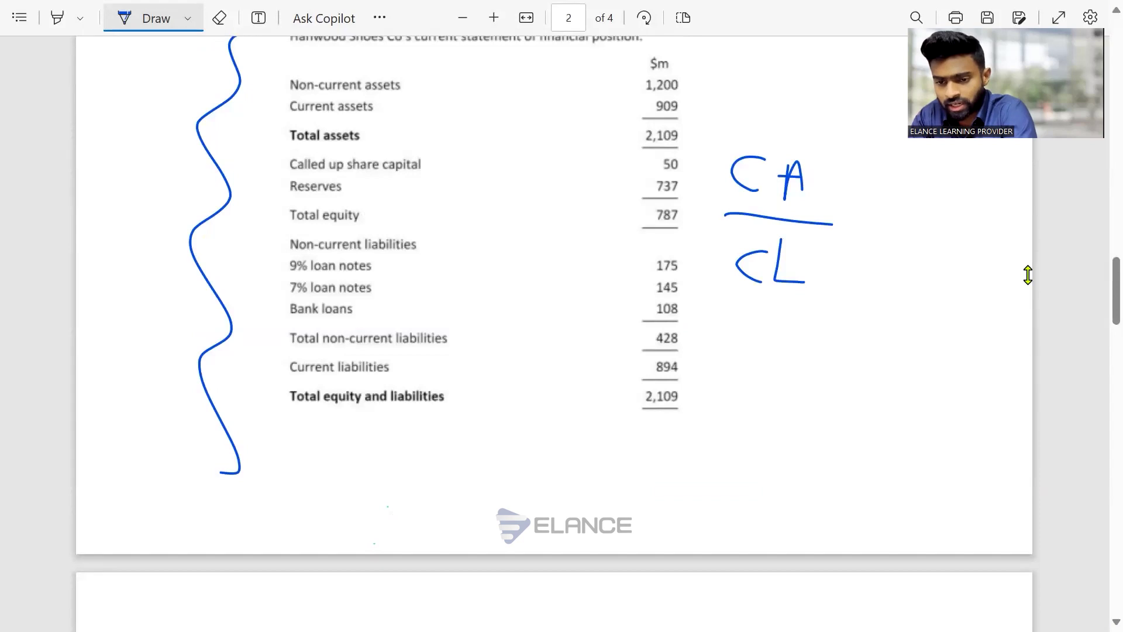
Erase the handwritten "CL", write "894" as the denominator with an equals sign after the fraction, and circle "CA"
{"action": "scroll", "coordinate": [1028, 275], "scroll_direction": "down", "scroll_amount": 6}
{"action": "scroll", "coordinate": [1028, 275], "scroll_direction": "up", "scroll_amount": 6}
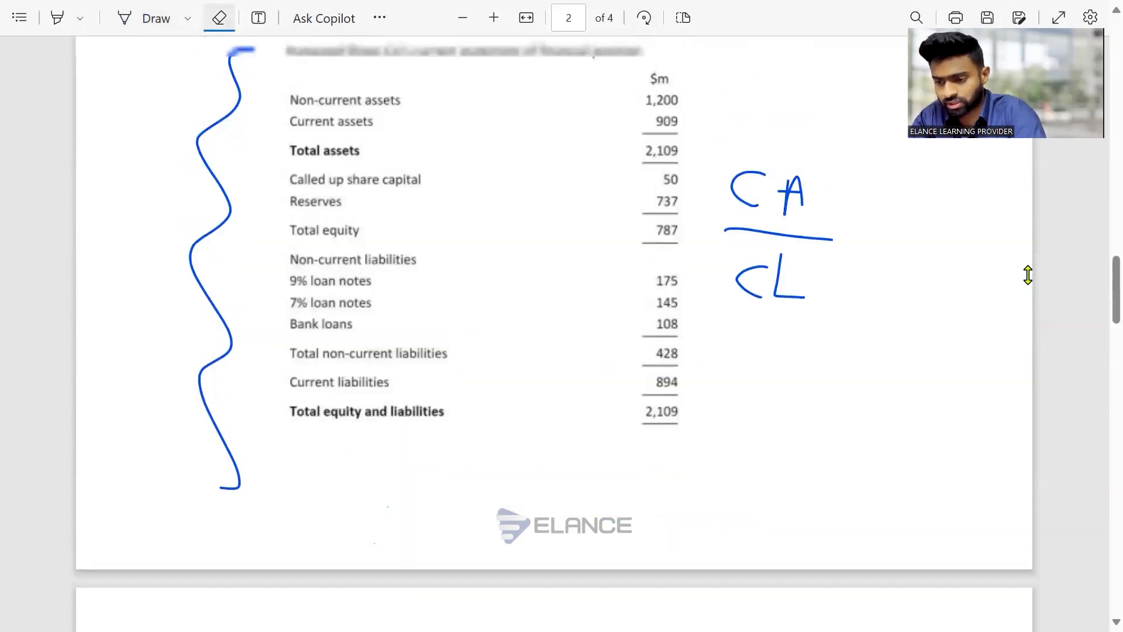
{"action": "key", "text": "ctrl+z"}
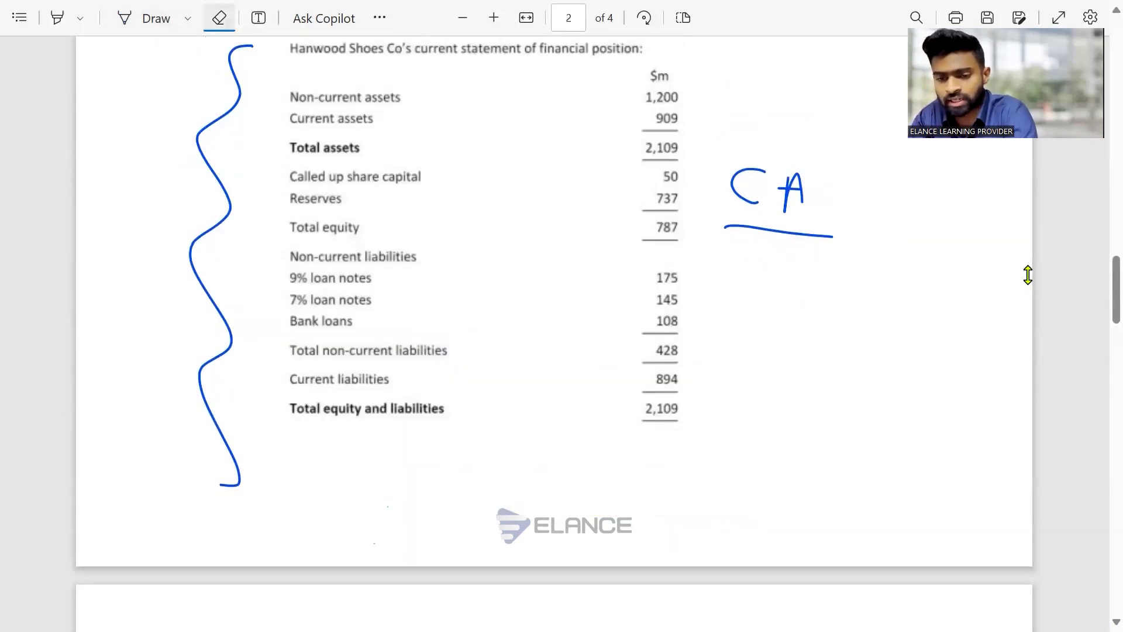
{"action": "key", "text": "alt+d"}
{"action": "mouse_move", "coordinate": [754, 258]}
{"action": "left_mouse_down"}
{"action": "mouse_move", "coordinate": [746, 253]}
{"action": "mouse_move", "coordinate": [774, 304]}
{"action": "left_mouse_up"}
{"action": "mouse_move", "coordinate": [806, 266]}
{"action": "left_mouse_down"}
{"action": "mouse_move", "coordinate": [813, 295]}
{"action": "mouse_move", "coordinate": [797, 330]}
{"action": "left_mouse_up"}
{"action": "mouse_move", "coordinate": [864, 232]}
{"action": "left_mouse_down"}
{"action": "mouse_move", "coordinate": [916, 240]}
{"action": "mouse_move", "coordinate": [914, 267]}
{"action": "left_mouse_up"}
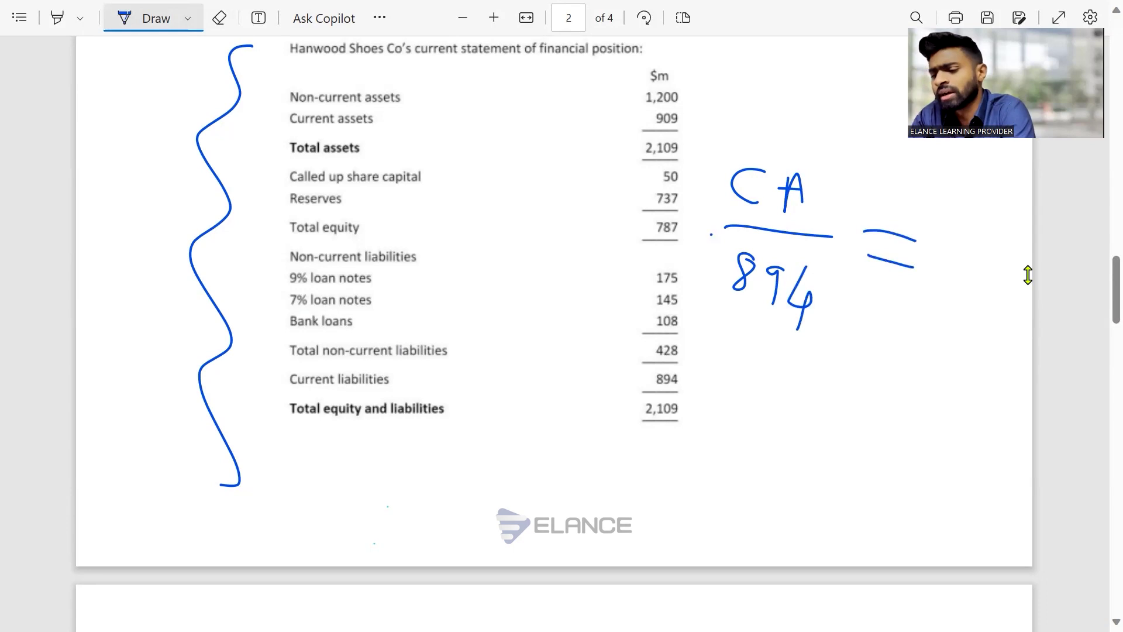
{"action": "mouse_move", "coordinate": [719, 167]}
{"action": "left_mouse_down"}
{"action": "mouse_move", "coordinate": [738, 220]}
{"action": "mouse_move", "coordinate": [730, 180]}
{"action": "left_mouse_up"}
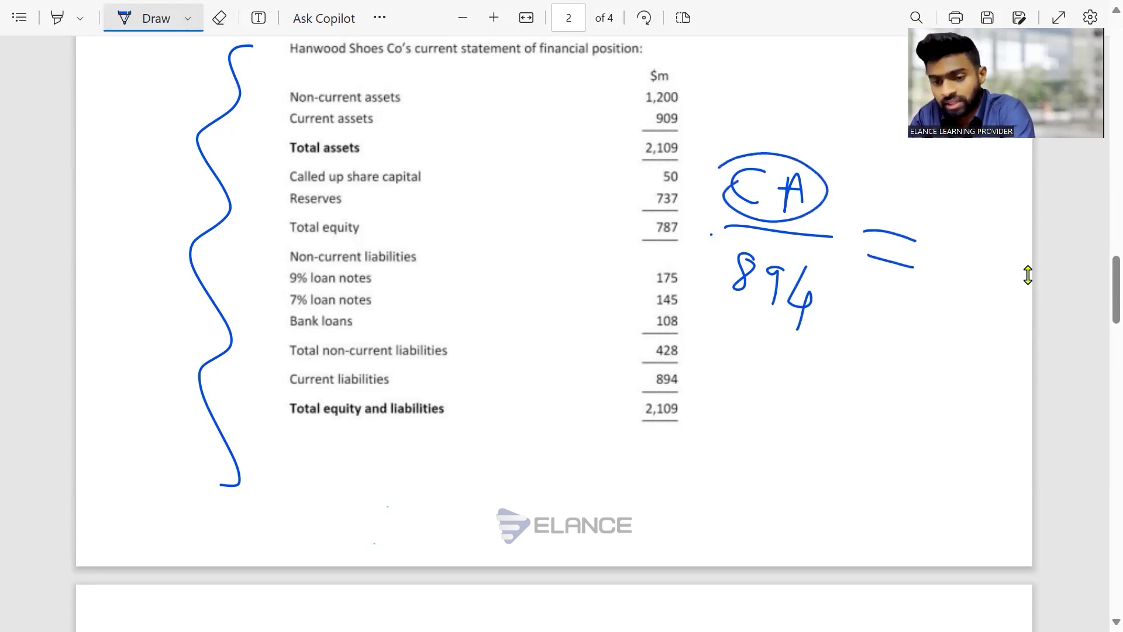
Erase the circle around "CA" and redraw the fraction line beneath it
{"action": "left_click", "coordinate": [219, 17]}
{"action": "scroll", "coordinate": [1028, 275], "scroll_direction": "down", "scroll_amount": 5}
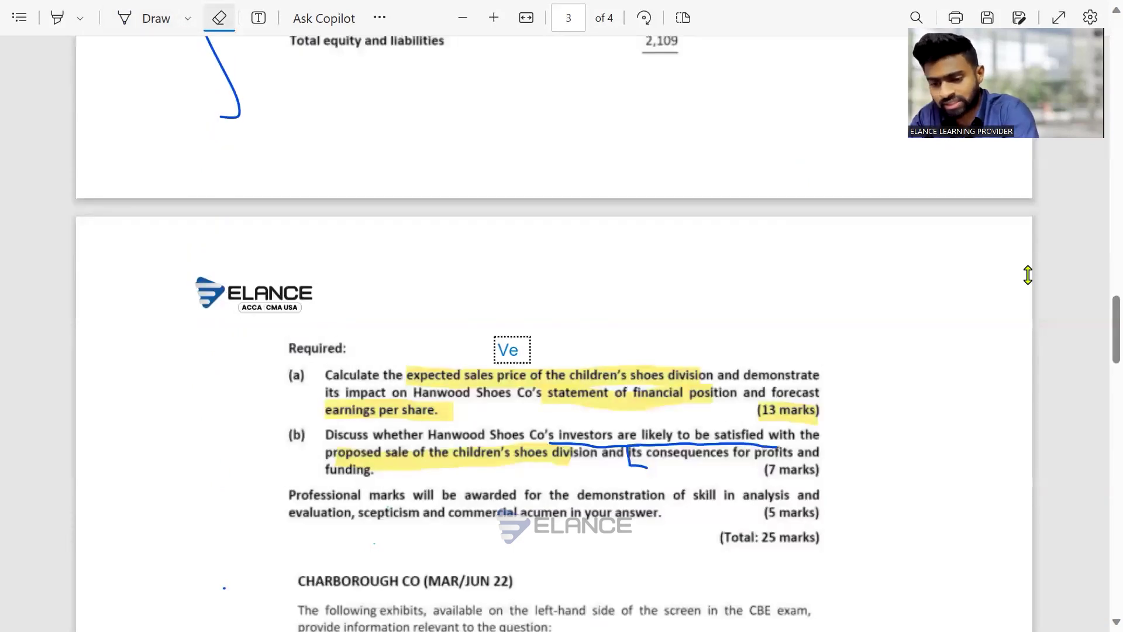
{"action": "scroll", "coordinate": [1027, 275], "scroll_direction": "up", "scroll_amount": 6}
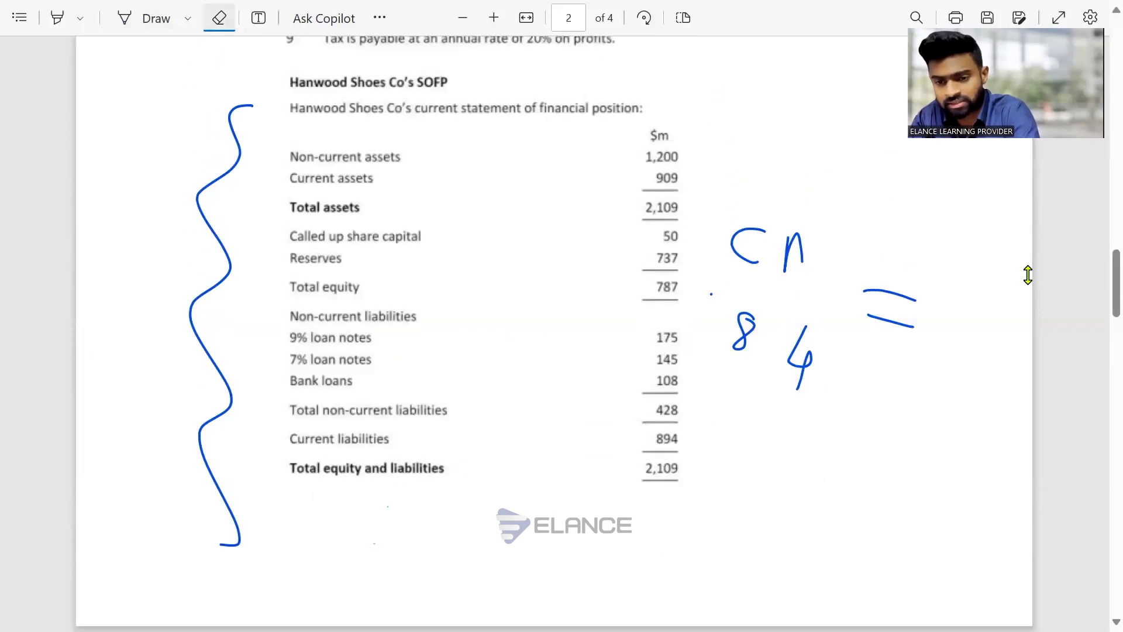
{"action": "key", "text": "alt+d"}
{"action": "left_click_drag", "start_coordinate": [701, 284], "coordinate": [832, 300]}
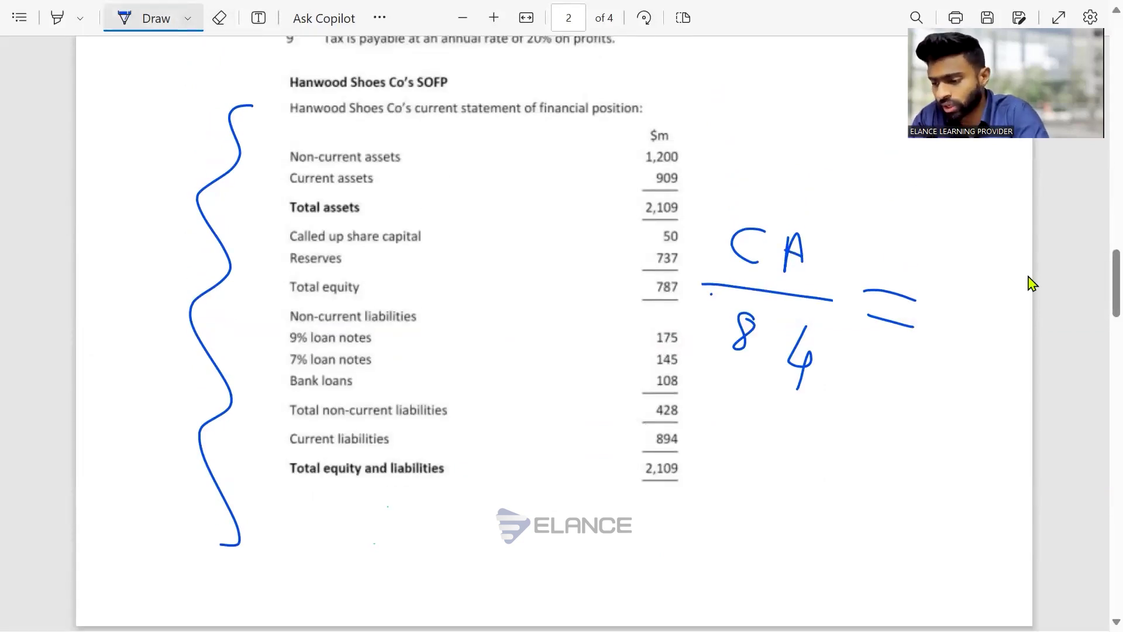
Complete the handwritten ratio with "1.4", write "CA = 84 × 1.4" below, and link the denominator to 1.4 with a curved arrow
{"action": "left_click_drag", "start_coordinate": [945, 280], "coordinate": [940, 331]}
{"action": "left_click", "coordinate": [957, 312]}
{"action": "mouse_move", "coordinate": [975, 291]}
{"action": "left_mouse_down"}
{"action": "mouse_move", "coordinate": [993, 316]}
{"action": "mouse_move", "coordinate": [983, 348]}
{"action": "left_mouse_up"}
{"action": "mouse_move", "coordinate": [753, 407]}
{"action": "left_mouse_down"}
{"action": "mouse_move", "coordinate": [744, 458]}
{"action": "mouse_move", "coordinate": [793, 437]}
{"action": "mouse_move", "coordinate": [855, 435]}
{"action": "mouse_move", "coordinate": [842, 454]}
{"action": "left_mouse_up"}
{"action": "mouse_move", "coordinate": [894, 429]}
{"action": "left_mouse_down"}
{"action": "mouse_move", "coordinate": [882, 468]}
{"action": "mouse_move", "coordinate": [895, 430]}
{"action": "left_mouse_up"}
{"action": "mouse_move", "coordinate": [919, 438]}
{"action": "left_mouse_down"}
{"action": "mouse_move", "coordinate": [919, 479]}
{"action": "mouse_move", "coordinate": [930, 475]}
{"action": "left_mouse_up"}
{"action": "mouse_move", "coordinate": [925, 461]}
{"action": "left_mouse_down"}
{"action": "mouse_move", "coordinate": [909, 509]}
{"action": "mouse_move", "coordinate": [959, 491]}
{"action": "left_mouse_up"}
{"action": "mouse_move", "coordinate": [965, 456]}
{"action": "left_mouse_down"}
{"action": "mouse_move", "coordinate": [934, 509]}
{"action": "mouse_move", "coordinate": [1007, 485]}
{"action": "left_mouse_up"}
{"action": "left_click", "coordinate": [984, 494]}
{"action": "left_click_drag", "start_coordinate": [1006, 465], "coordinate": [986, 535]}
{"action": "mouse_move", "coordinate": [807, 356]}
{"action": "left_mouse_down"}
{"action": "mouse_move", "coordinate": [910, 377]}
{"action": "mouse_move", "coordinate": [923, 357]}
{"action": "left_mouse_up"}
{"action": "left_click_drag", "start_coordinate": [892, 346], "coordinate": [936, 361]}
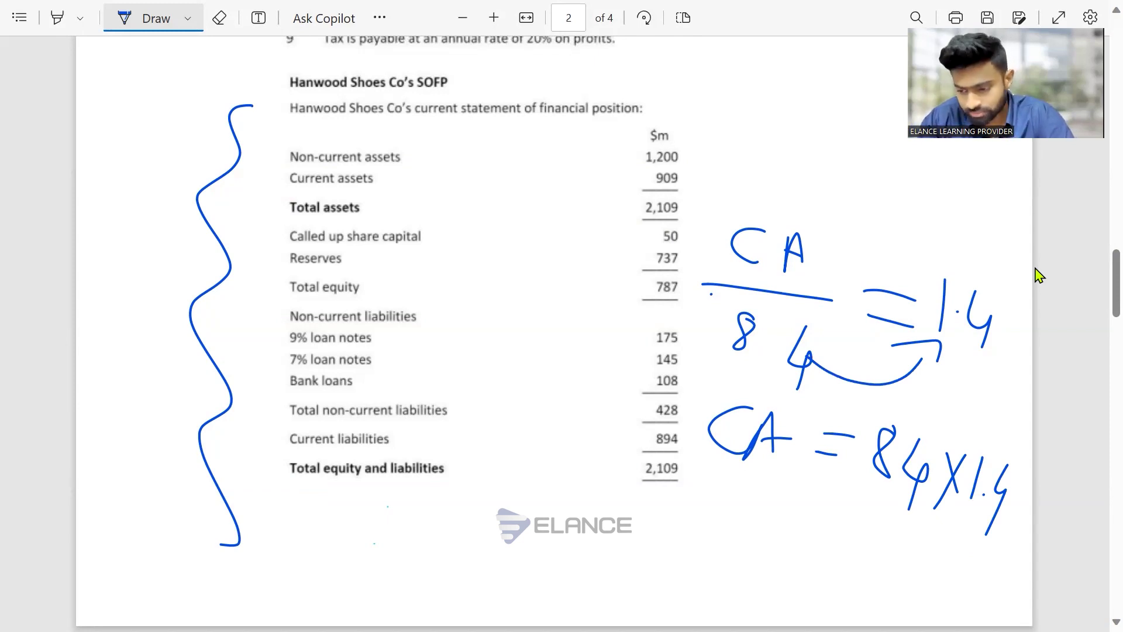
Return to Excel and enter the bold, underlined heading "Wn - CA" in F23
{"action": "scroll", "coordinate": [1039, 275], "scroll_direction": "down", "scroll_amount": 5}
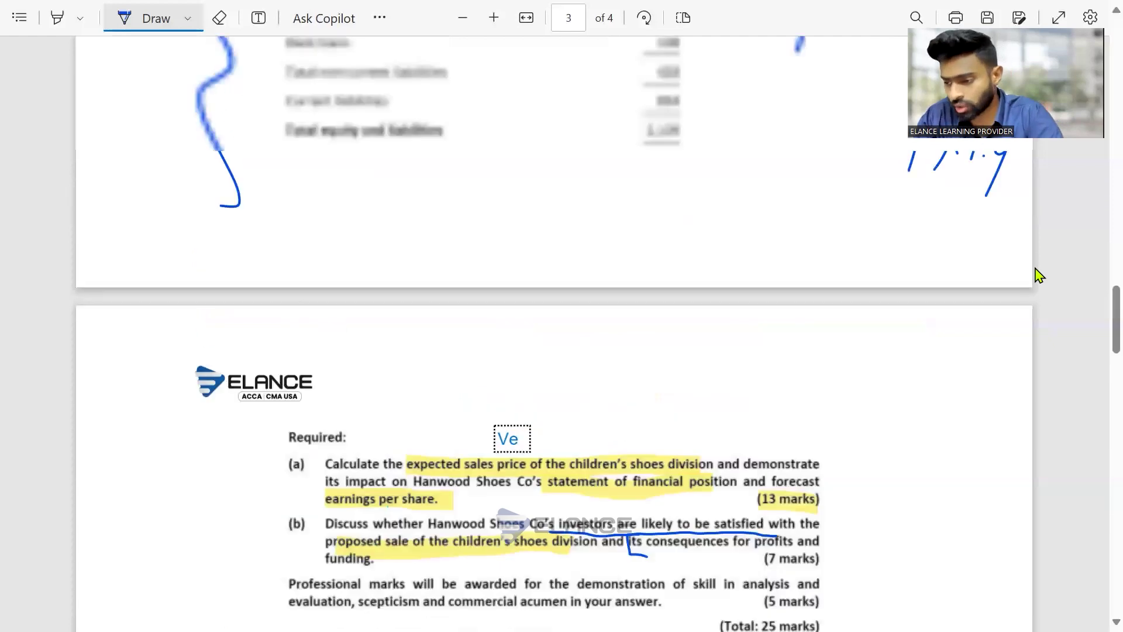
{"action": "scroll", "coordinate": [1038, 274], "scroll_direction": "up", "scroll_amount": 7}
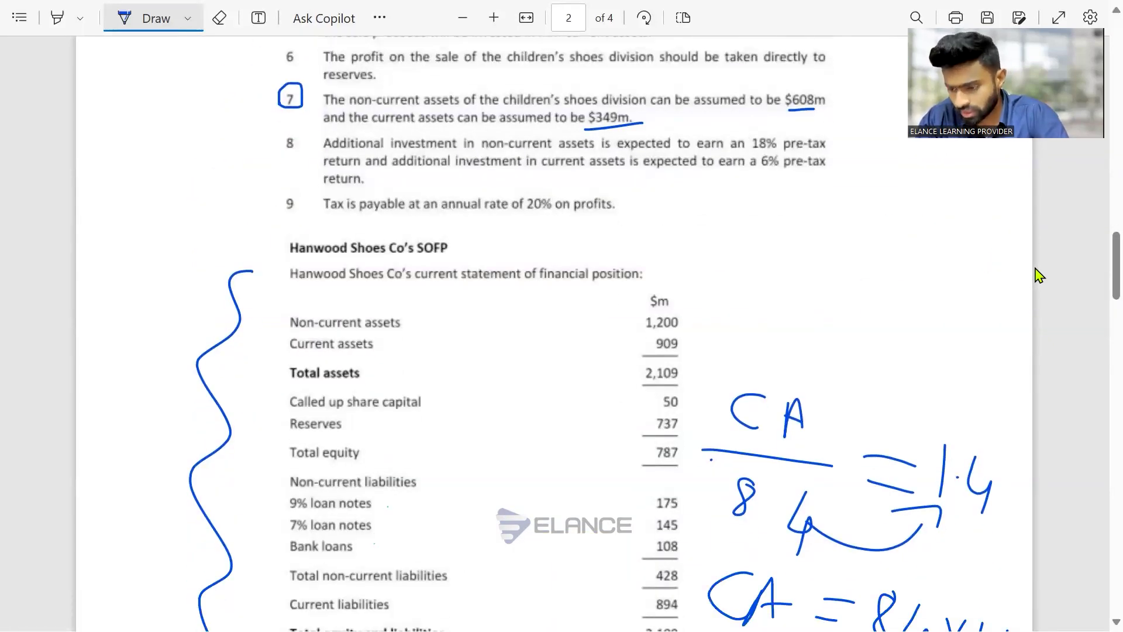
{"action": "key", "text": "alt+Tab"}
{"action": "key", "text": "alt+Tab"}
{"action": "key", "text": "alt+Tab"}
{"action": "scroll", "coordinate": [419, 564], "scroll_direction": "down", "scroll_amount": 3}
{"action": "key", "text": "Right"}
{"action": "key", "text": "Right"}
{"action": "key", "text": "Right"}
{"action": "key", "text": "Right"}
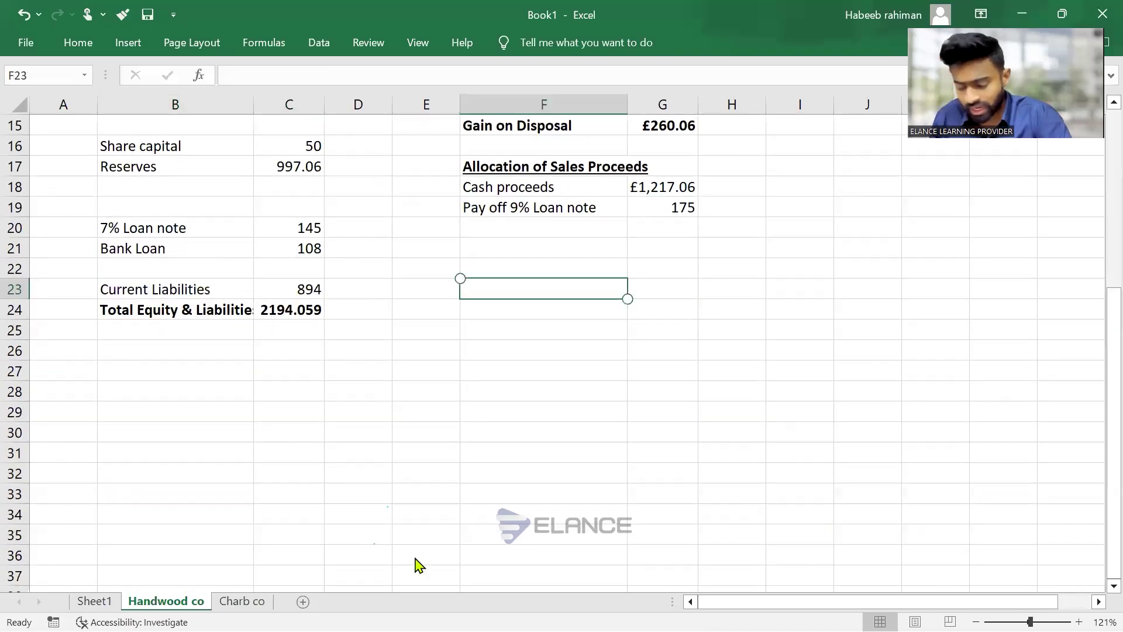
{"action": "type", "text": "Wn - CA"}
{"action": "key", "text": "Return"}
{"action": "key", "text": "Up"}
{"action": "key", "text": "ctrl+b"}
{"action": "key", "text": "ctrl+u"}
{"action": "key", "text": "Down"}
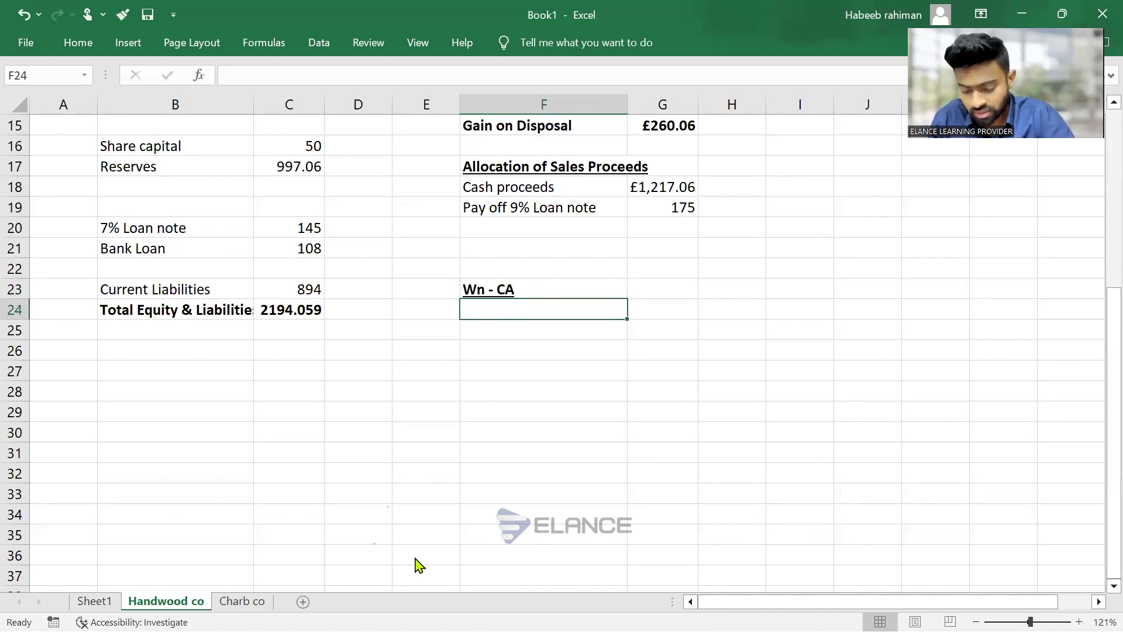
Add the line "As per SOFP" in F24 with the amount 909 in G24
{"action": "type", "text": "As"}
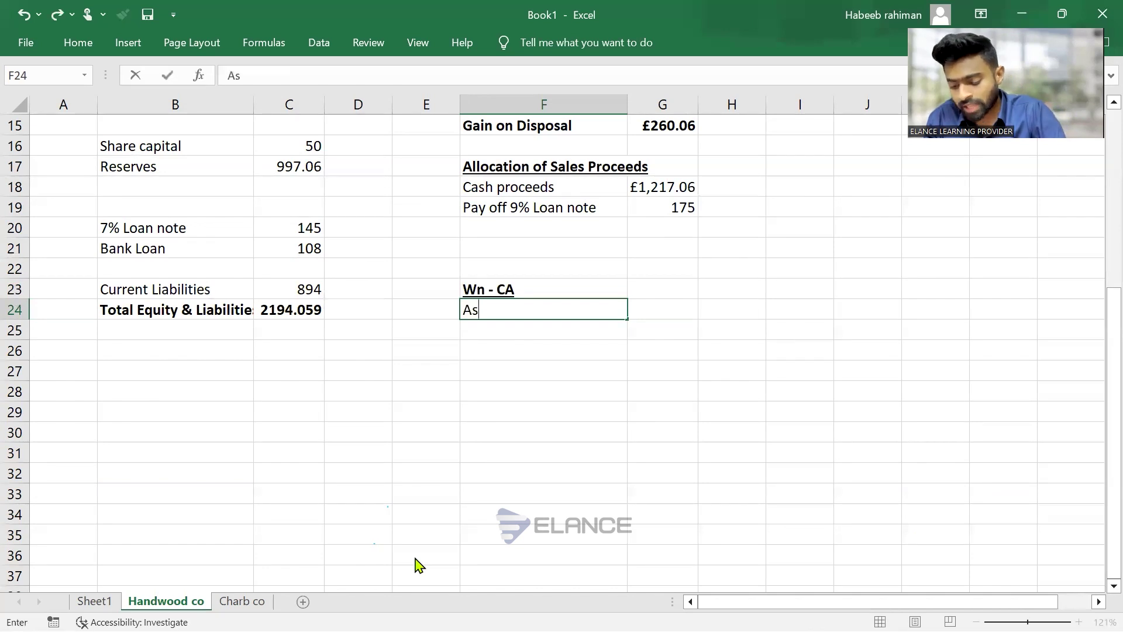
{"action": "type", "text": " per SOFR"}
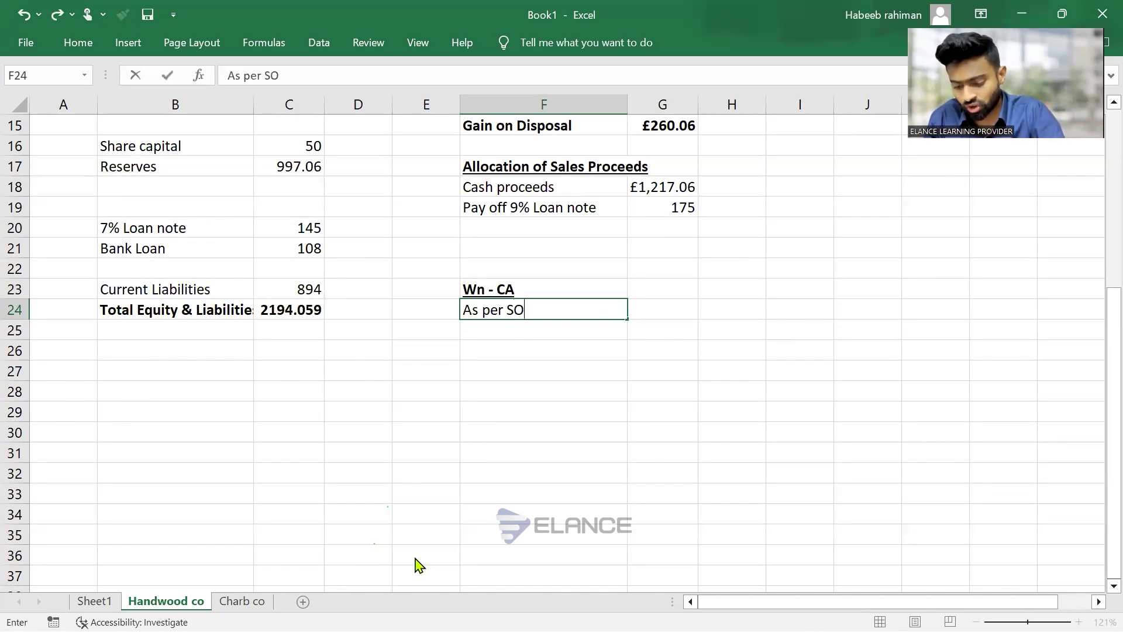
{"action": "key", "text": "BackSpace"}
{"action": "type", "text": "P"}
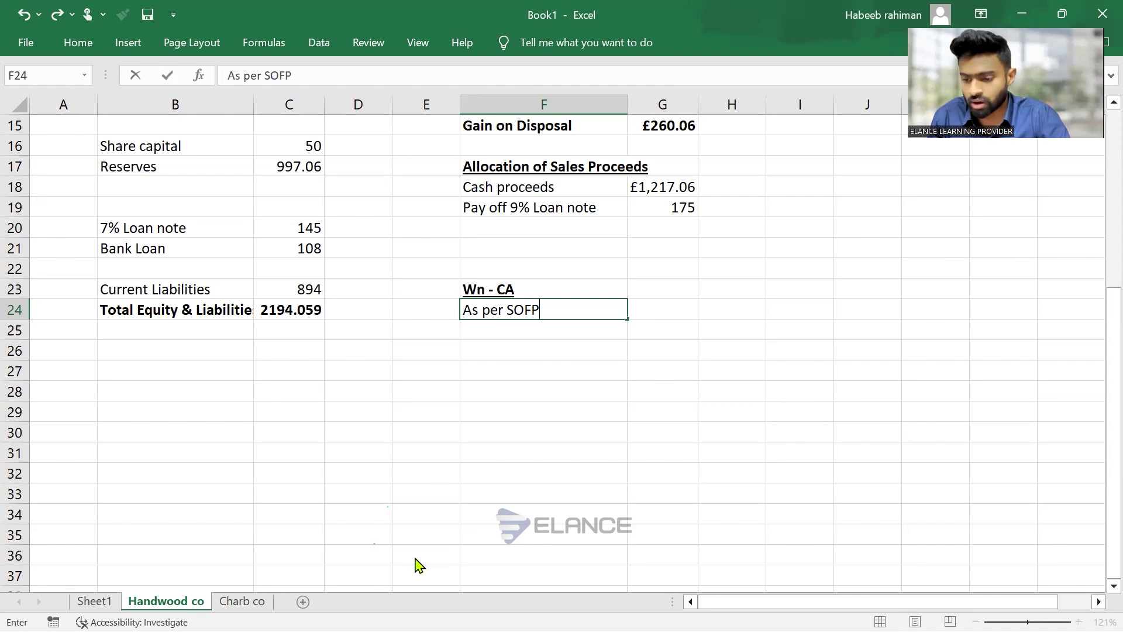
{"action": "key", "text": "Tab"}
{"action": "scroll", "coordinate": [418, 564], "scroll_direction": "up", "scroll_amount": 2}
{"action": "scroll", "coordinate": [418, 564], "scroll_direction": "down", "scroll_amount": 3}
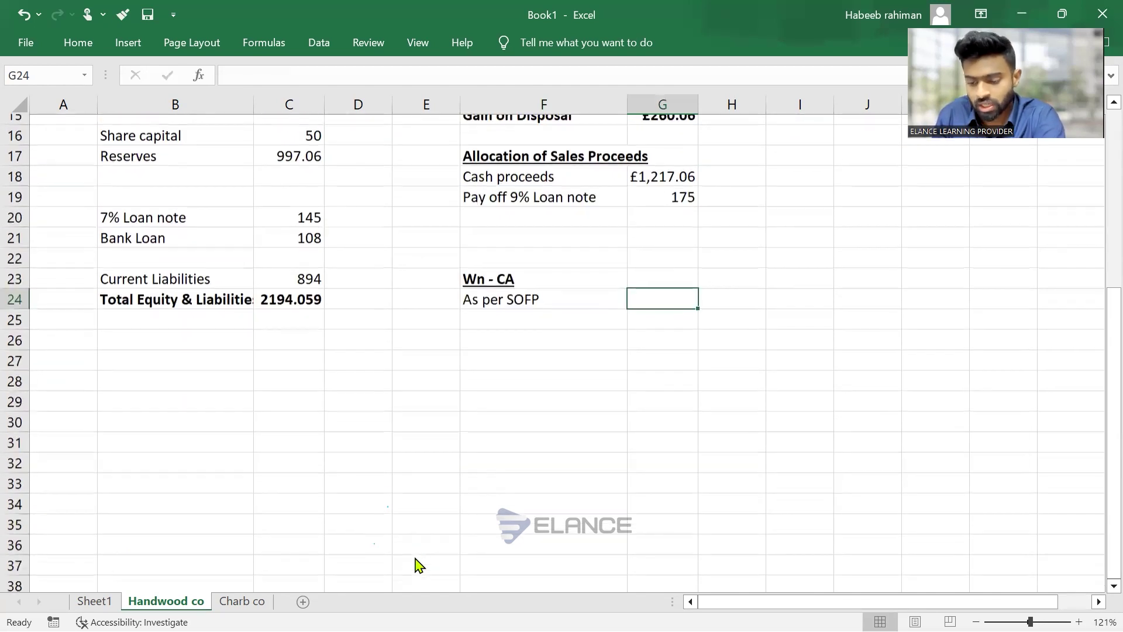
{"action": "type", "text": "909"}
{"action": "key", "text": "Return"}
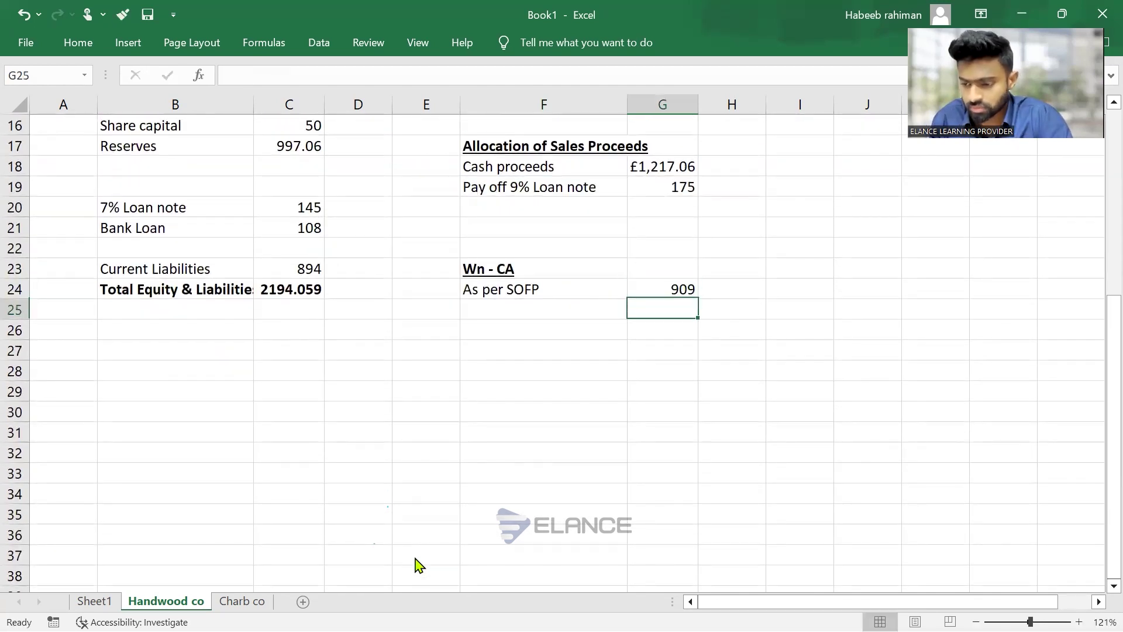
Enter the label "Less CV of Disposed" in F25
{"action": "key", "text": "Left"}
{"action": "type", "text": "Less D"}
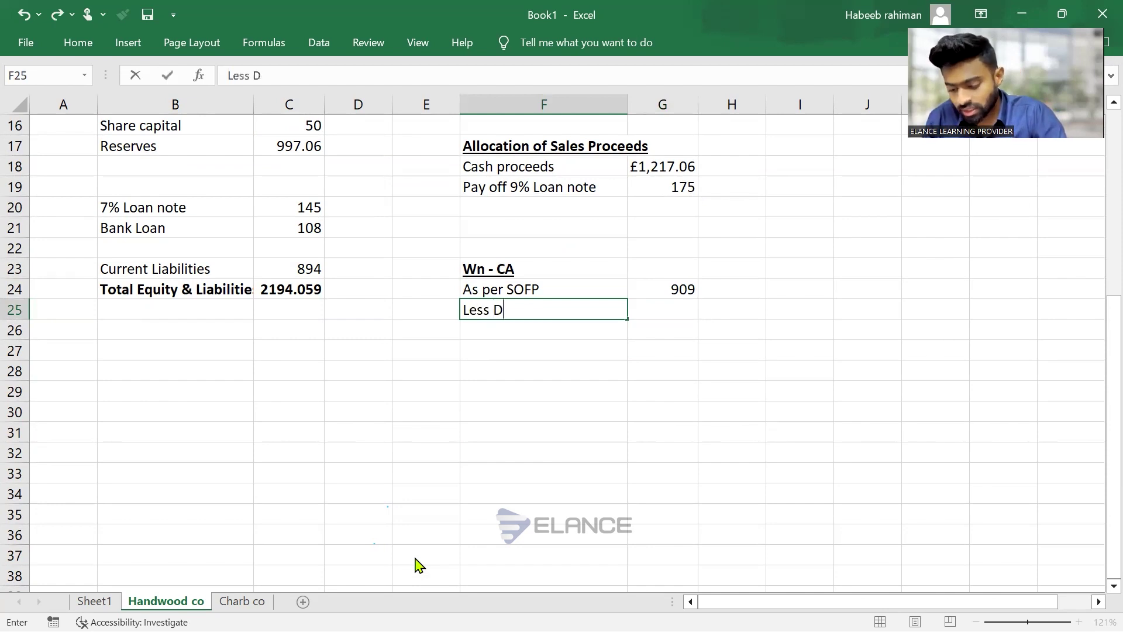
{"action": "key", "text": "BackSpace"}
{"action": "type", "text": "CV "}
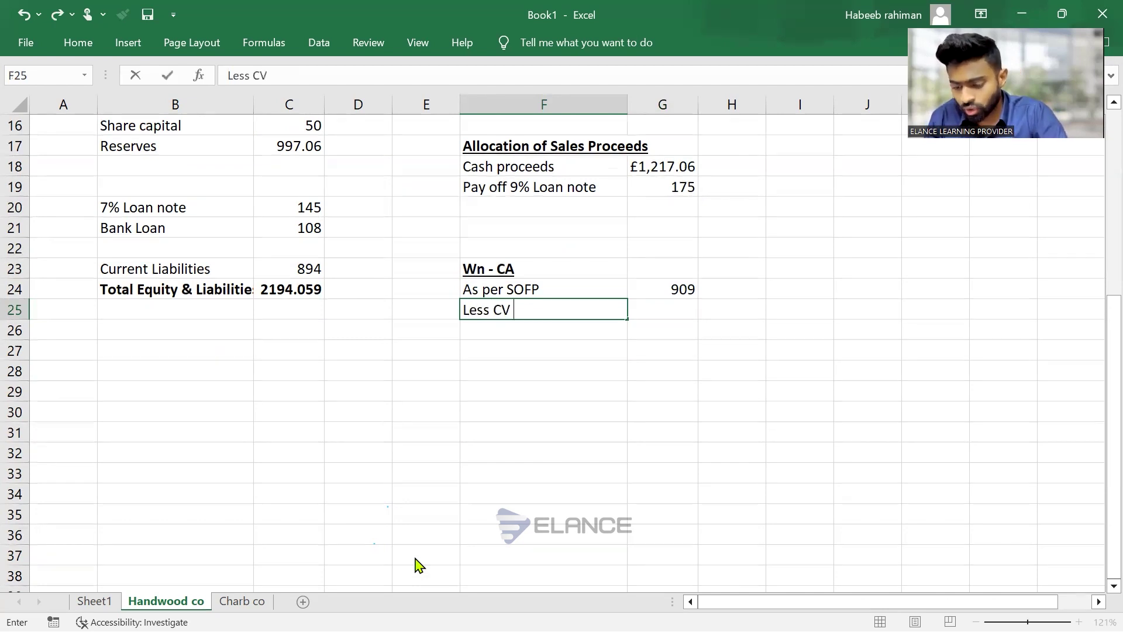
{"action": "type", "text": "of Disposed"}
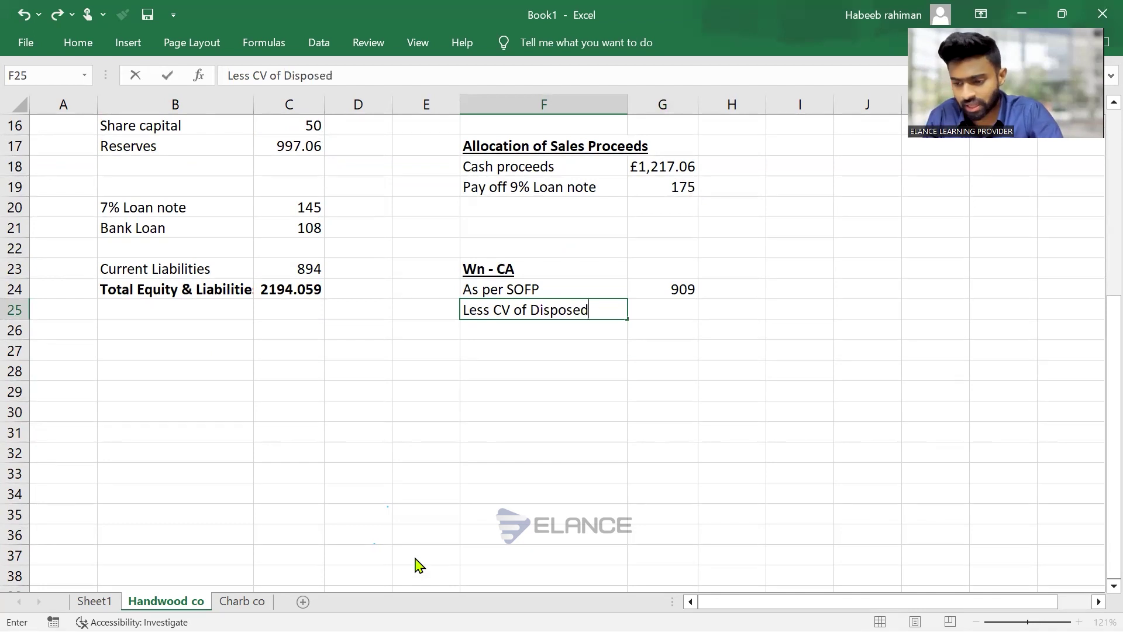
{"action": "key", "text": "Tab"}
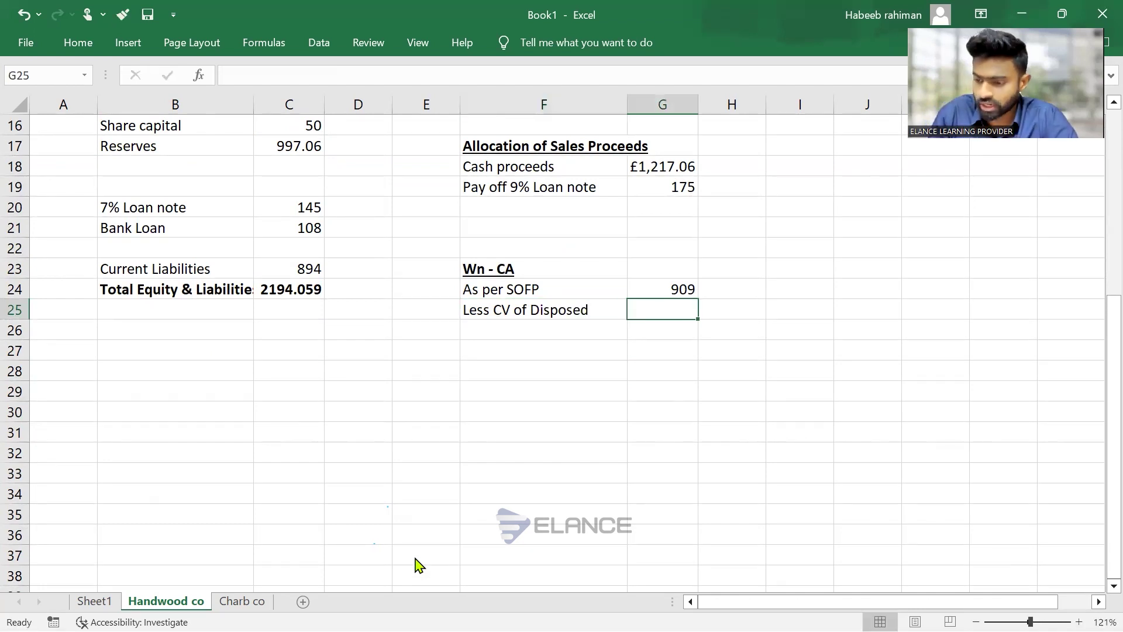
Check the disposed CA amount in the gain or loss working and enter -349 in G25
{"action": "scroll", "coordinate": [419, 564], "scroll_direction": "up", "scroll_amount": 3}
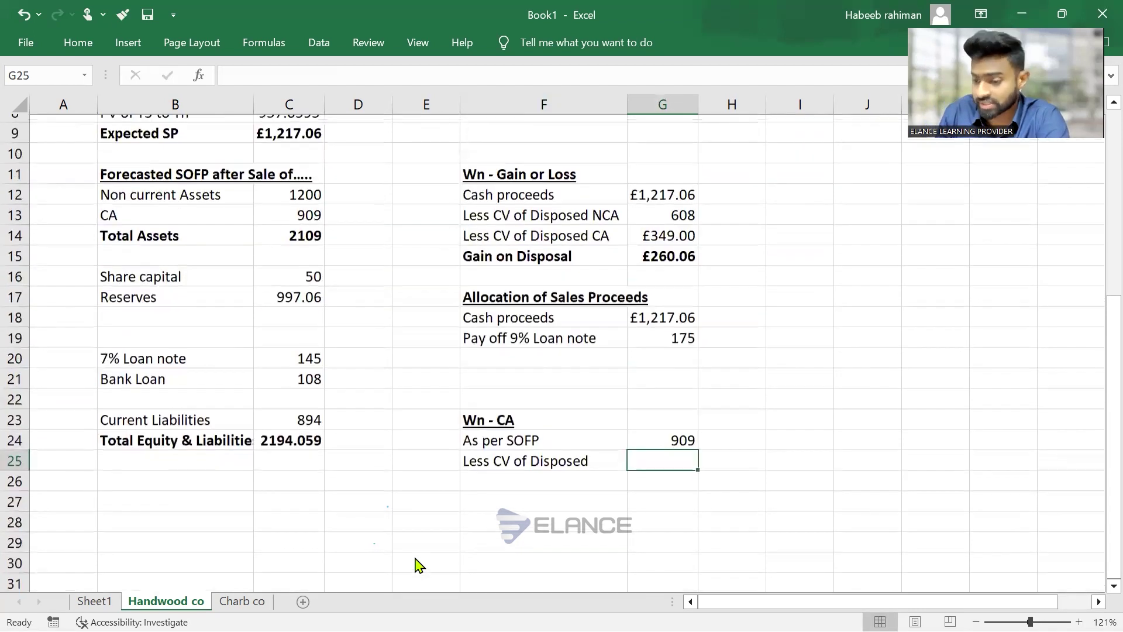
{"action": "left_click", "coordinate": [544, 248]}
{"action": "key", "text": "shift+Right"}
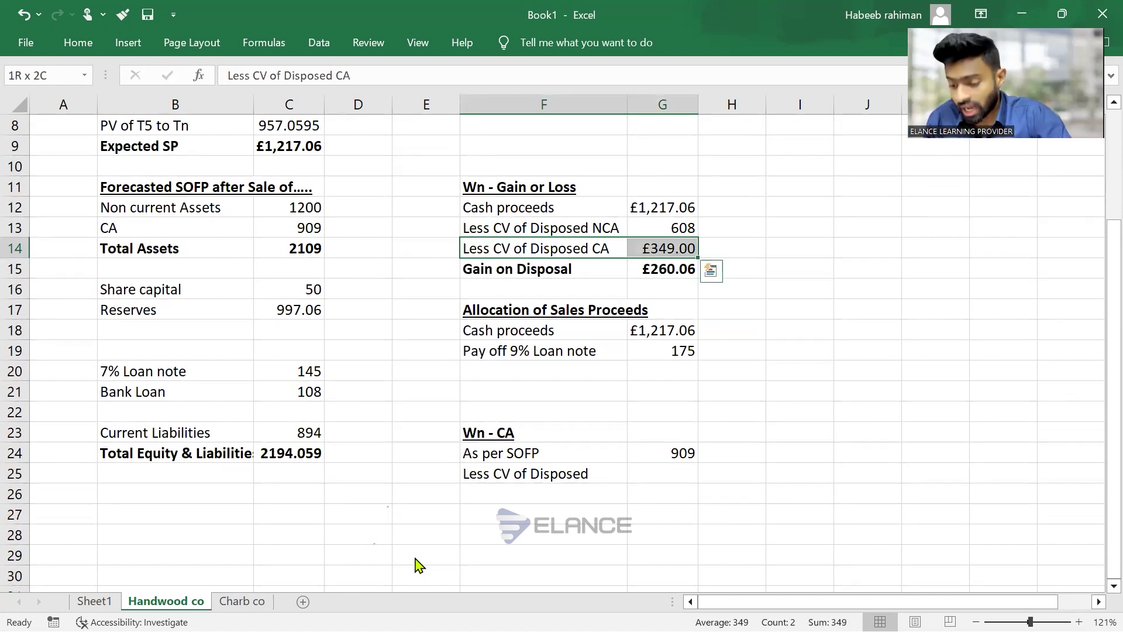
{"action": "left_click", "coordinate": [661, 451]}
{"action": "scroll", "coordinate": [661, 450], "scroll_direction": "down", "scroll_amount": 2}
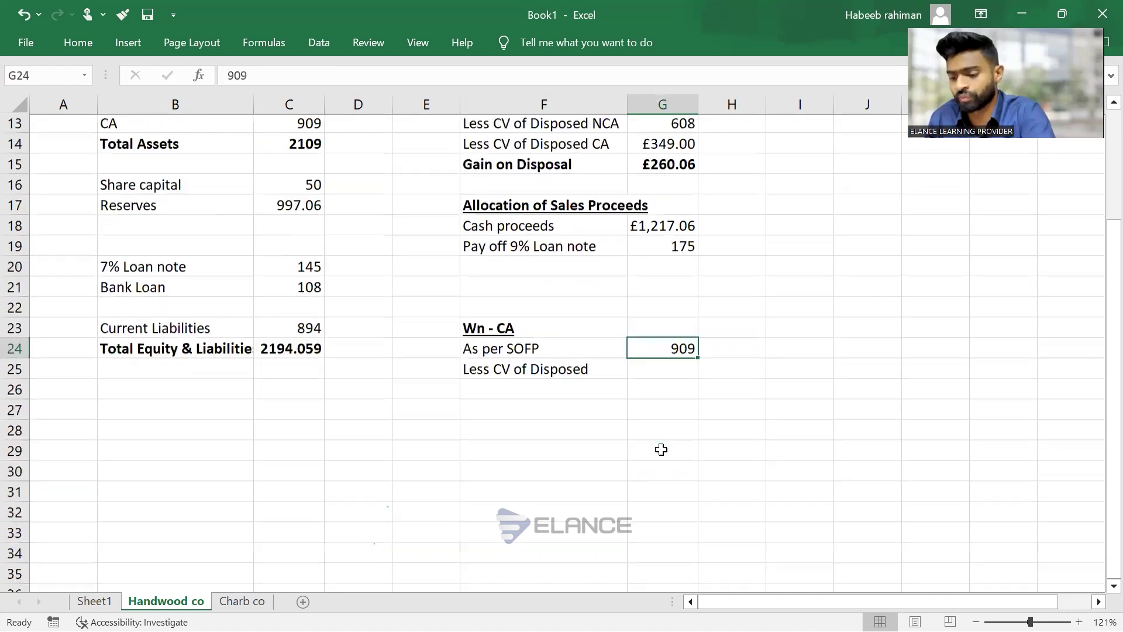
{"action": "key", "text": "Return"}
{"action": "type", "text": "-"}
{"action": "scroll", "coordinate": [661, 449], "scroll_direction": "up", "scroll_amount": 2}
{"action": "scroll", "coordinate": [661, 449], "scroll_direction": "down", "scroll_amount": 1}
{"action": "scroll", "coordinate": [661, 449], "scroll_direction": "up", "scroll_amount": 1}
{"action": "type", "text": "349"}
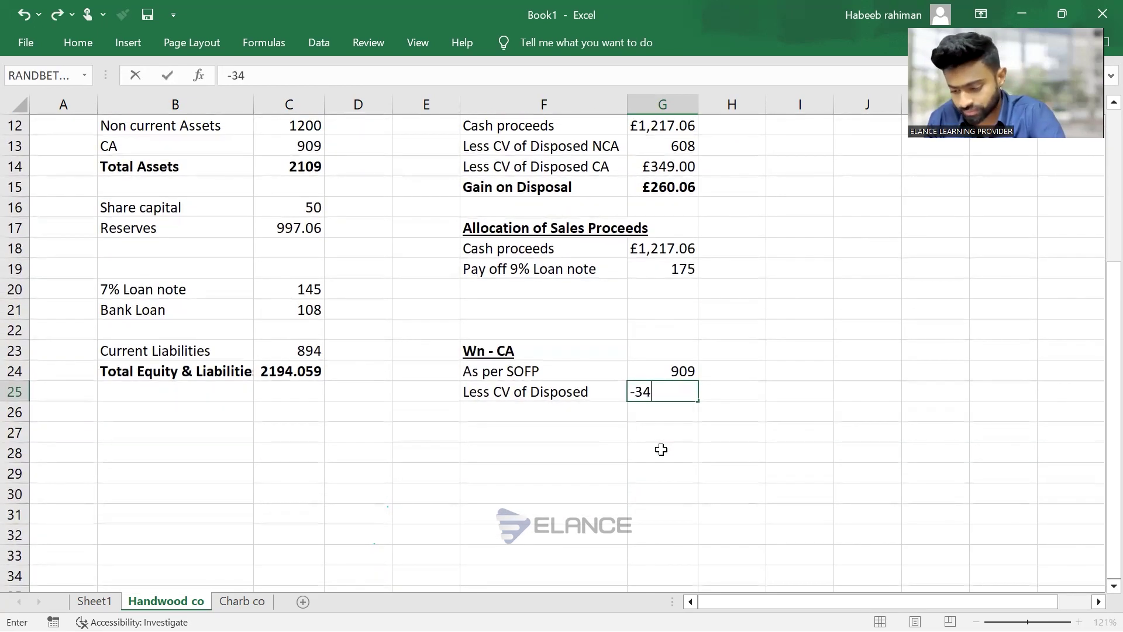
{"action": "key", "text": "Return"}
Label F26 "Adj CV as books" and sum G24:G25 in G26
{"action": "key", "text": "Left"}
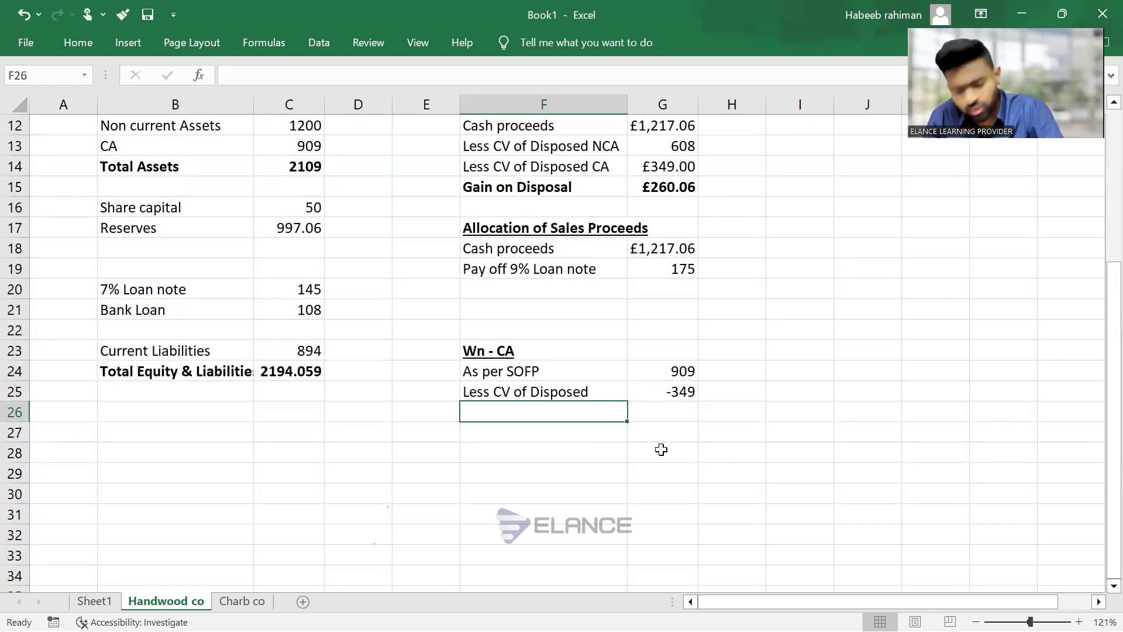
{"action": "type", "text": "Adj"}
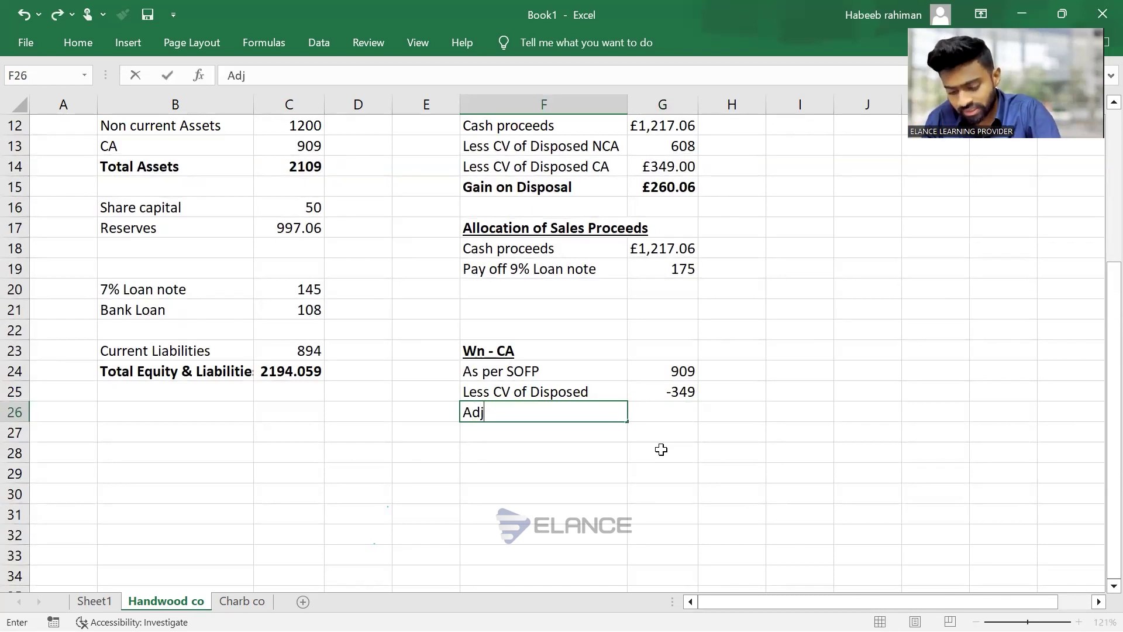
{"action": "type", "text": " CV as "}
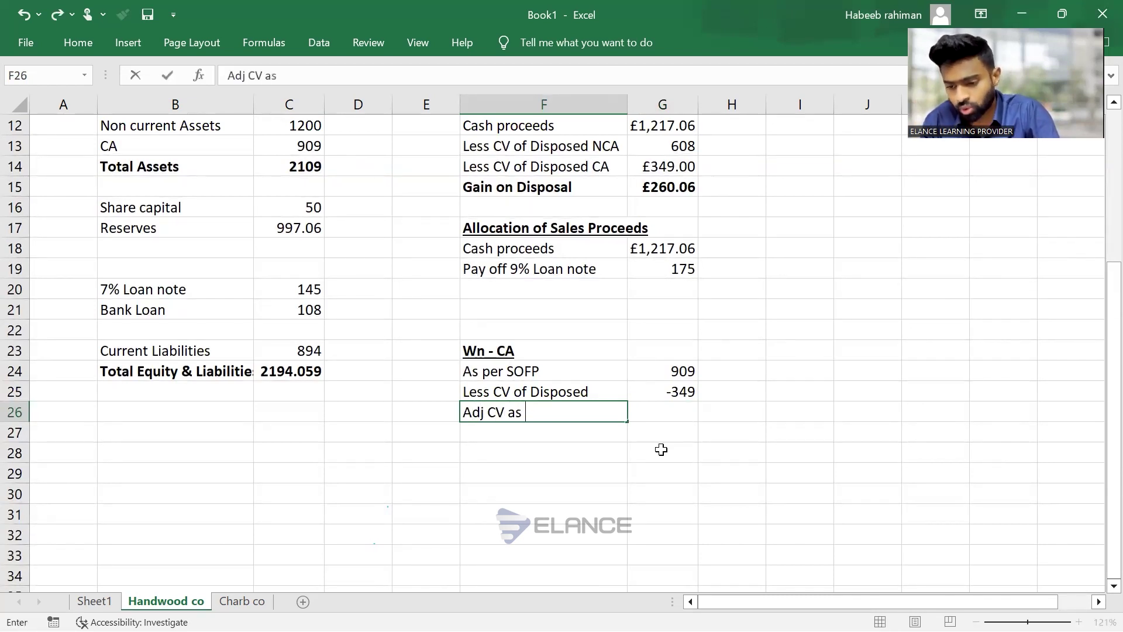
{"action": "type", "text": "books"}
{"action": "key", "text": "Return"}
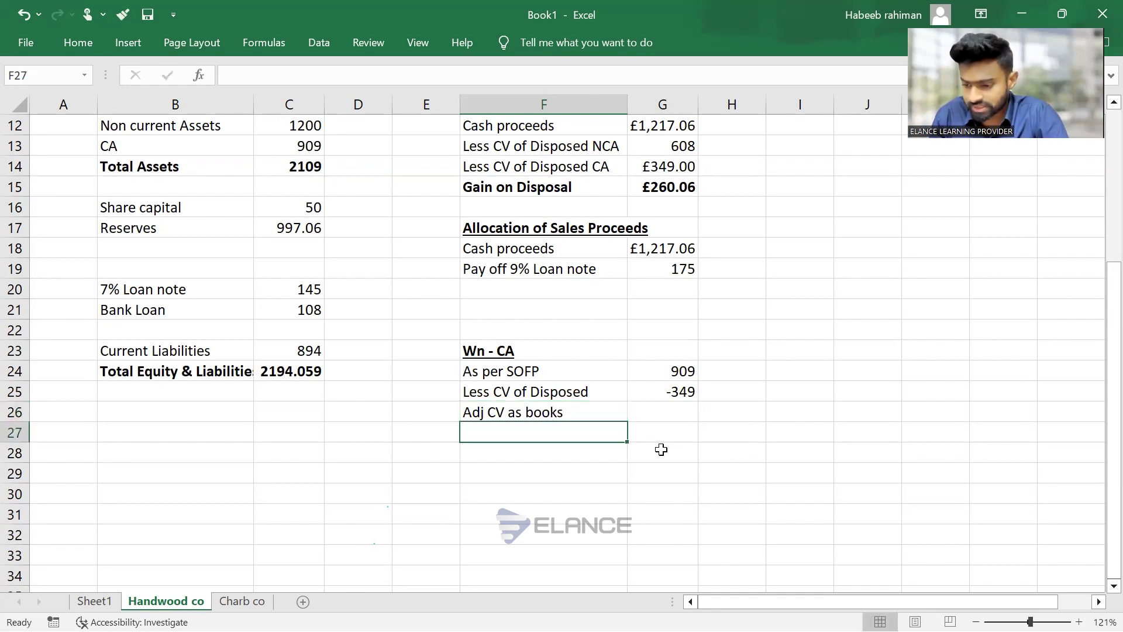
{"action": "key", "text": "Up"}
{"action": "key", "text": "Right"}
{"action": "key", "text": "alt+equal"}
{"action": "key", "text": "Return"}
{"action": "key", "text": "Up"}
{"action": "key", "text": "Left"}
{"action": "key", "text": "Right"}
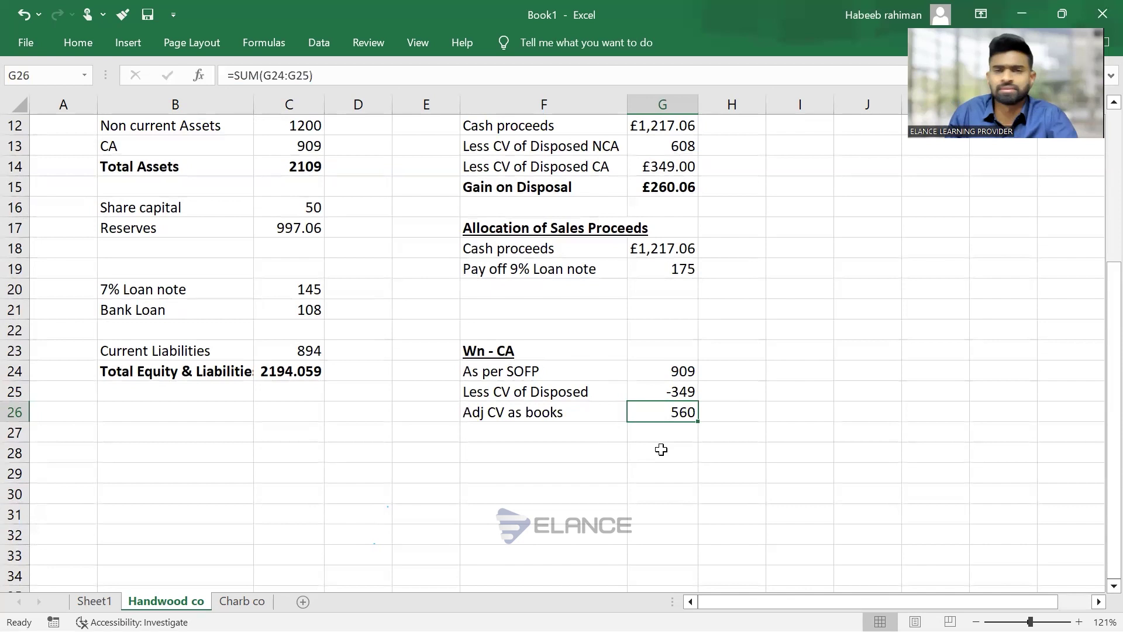
{"action": "scroll", "coordinate": [660, 449], "scroll_direction": "down", "scroll_amount": 2}
{"action": "scroll", "coordinate": [660, 450], "scroll_direction": "down", "scroll_amount": 1, "text": "ctrl"}
{"action": "scroll", "coordinate": [661, 449], "scroll_direction": "up", "scroll_amount": 1, "text": "ctrl"}
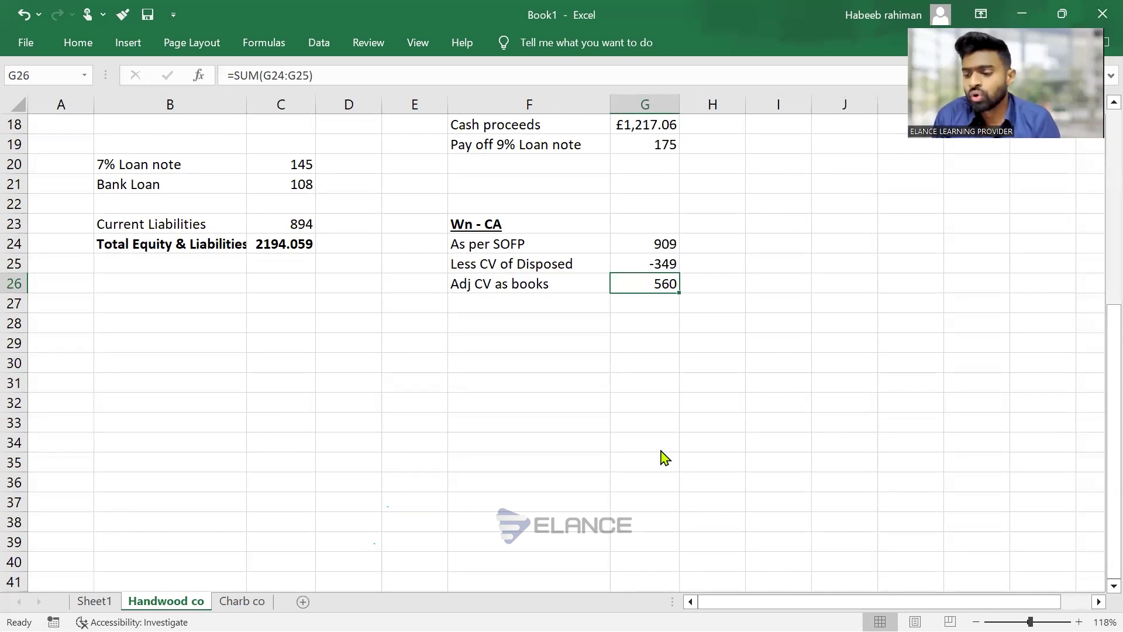
Make the "Adj CV as books" label and its amount in F26:G26 bold
{"action": "key", "text": "Left"}
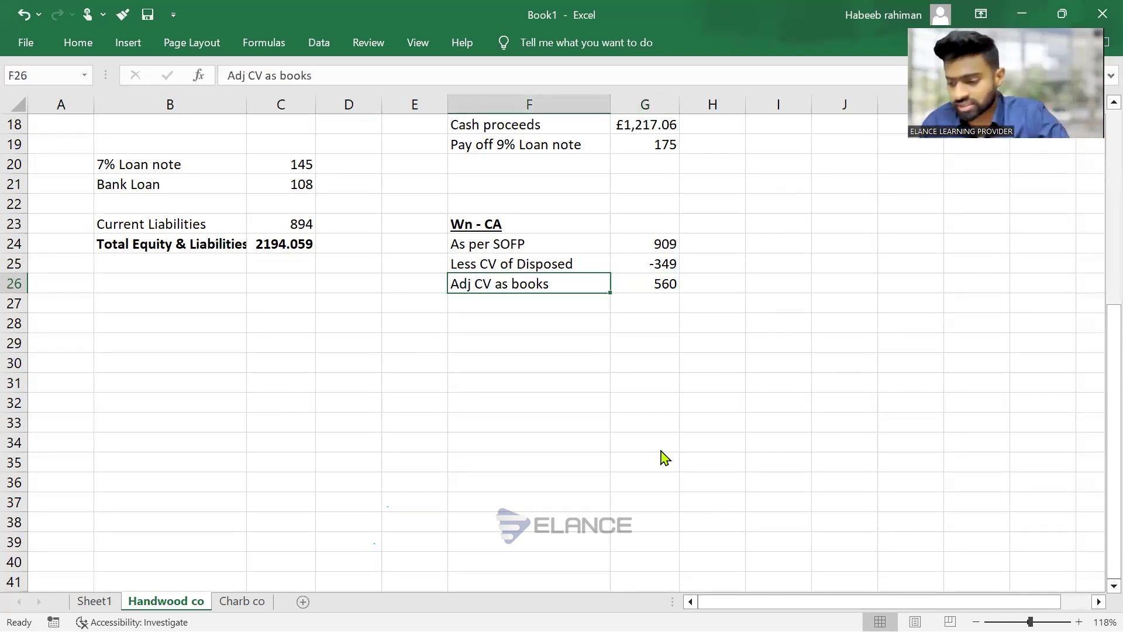
{"action": "key", "text": "shift+Right"}
{"action": "key", "text": "ctrl+b"}
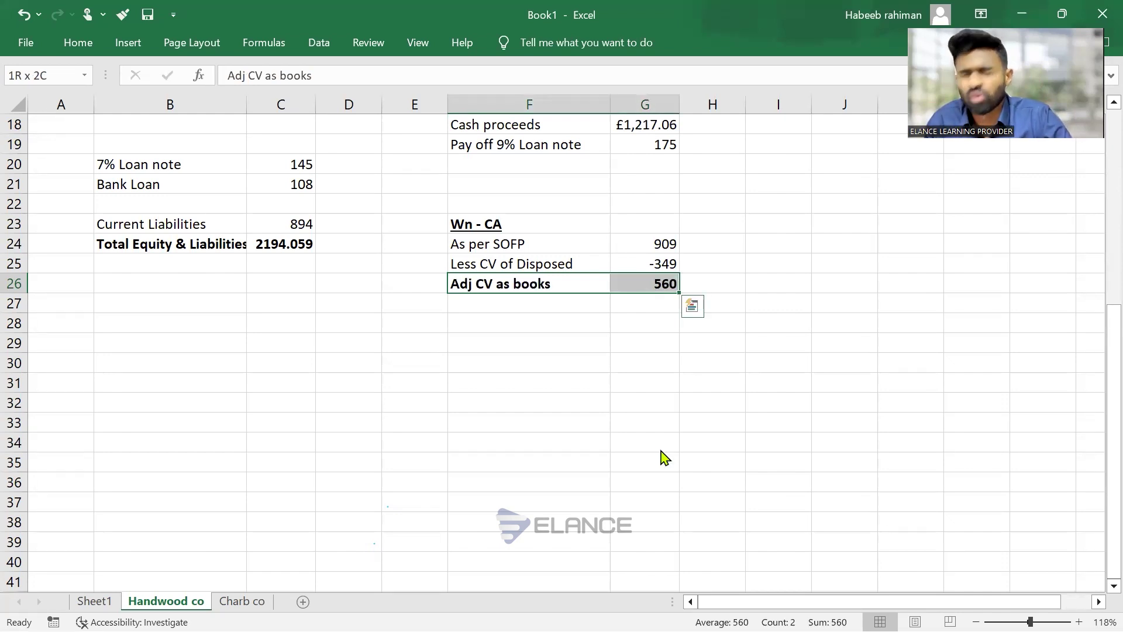
Enter the label "New Forecaste CA" in F29 below the current assets working
{"action": "key", "text": "Down"}
{"action": "key", "text": "Down"}
{"action": "key", "text": "Down"}
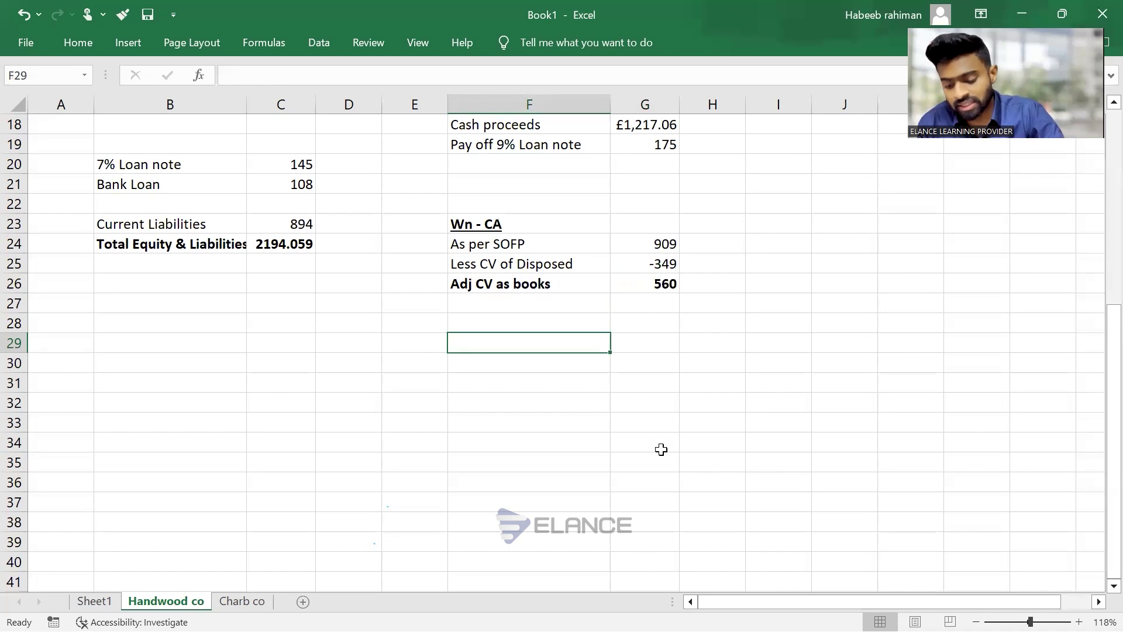
{"action": "type", "text": "Ye"}
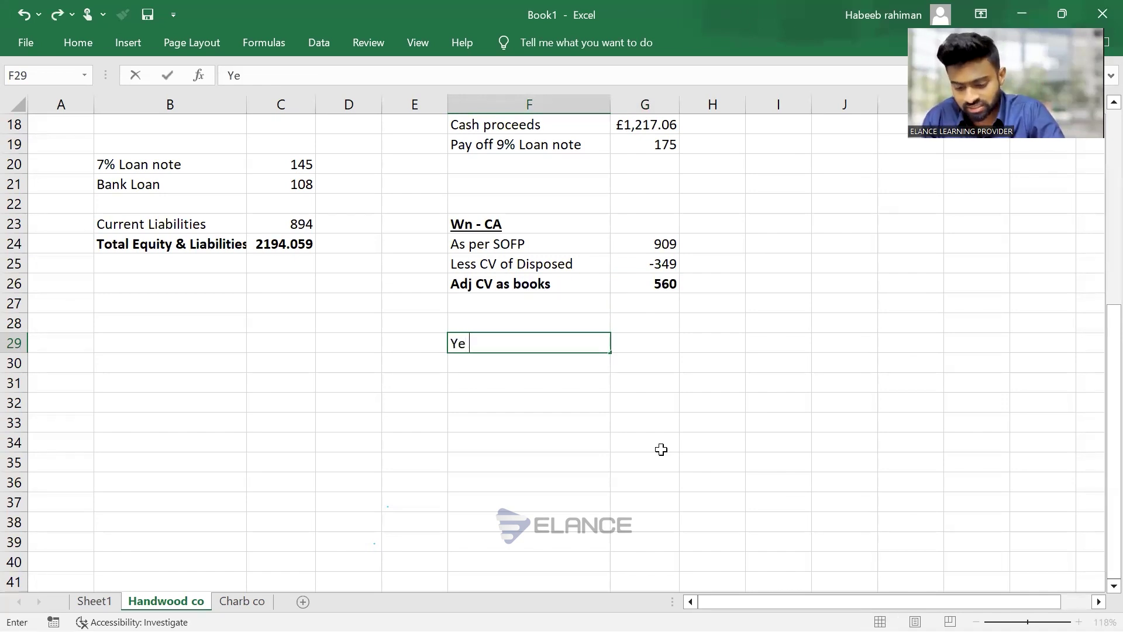
{"action": "key", "text": "BackSpace"}
{"action": "type", "text": "E"}
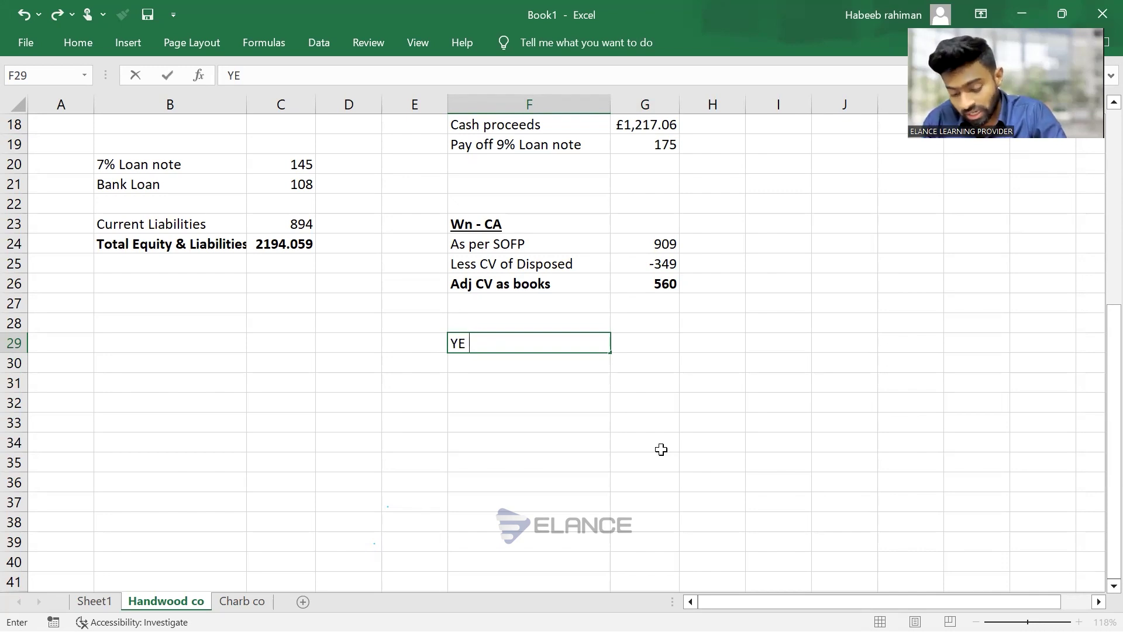
{"action": "key", "text": "BackSpace"}
{"action": "key", "text": "BackSpace"}
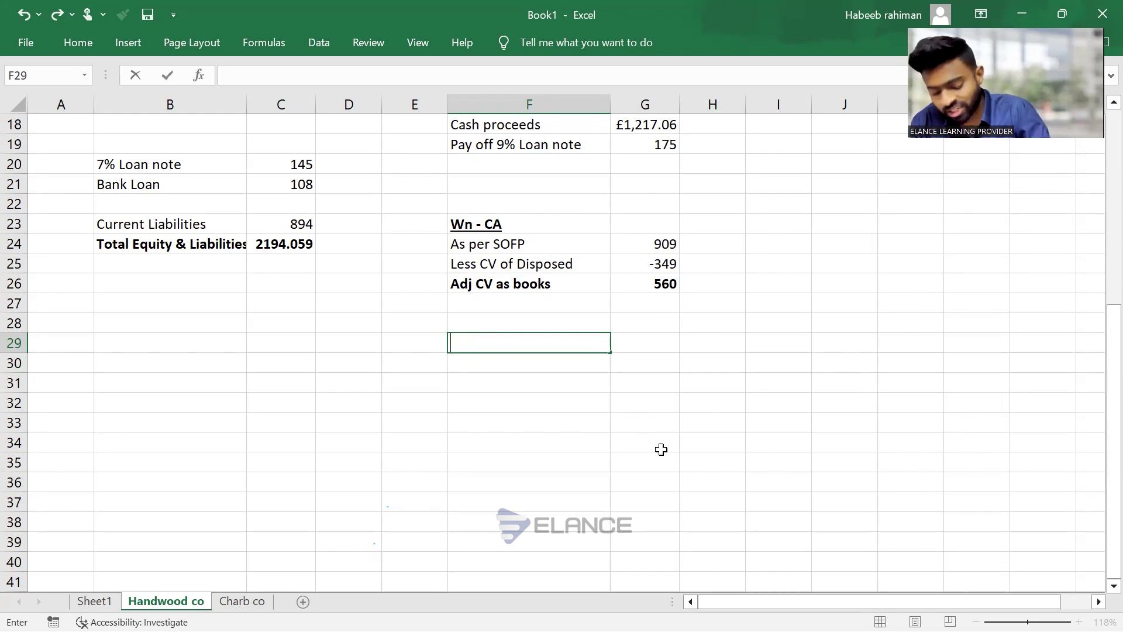
{"action": "type", "text": "Ne"}
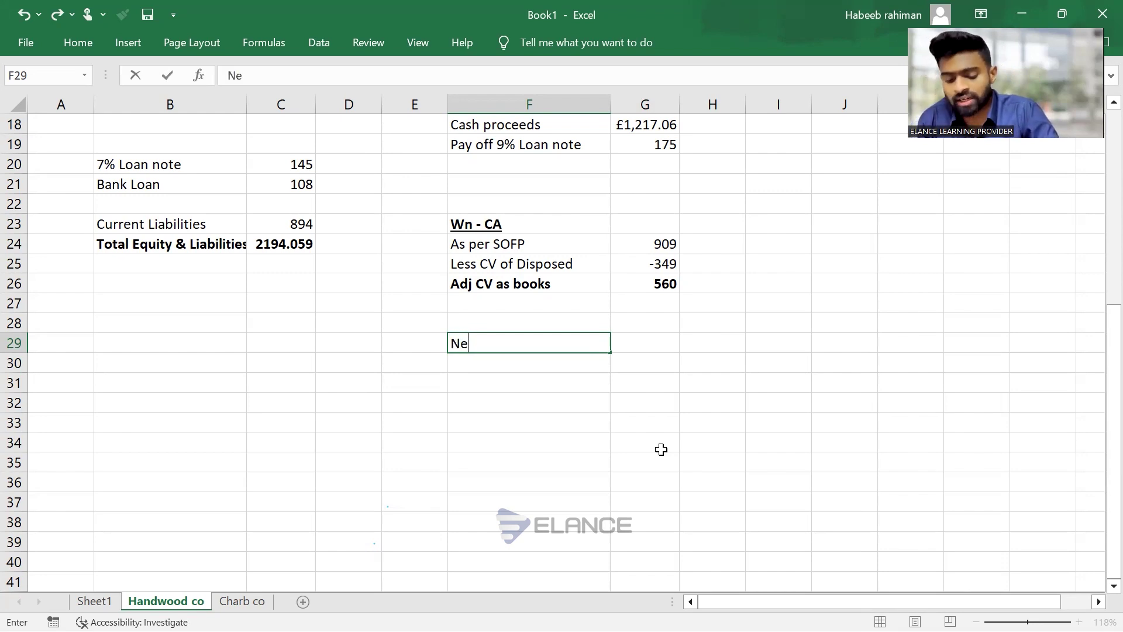
{"action": "type", "text": "w For"}
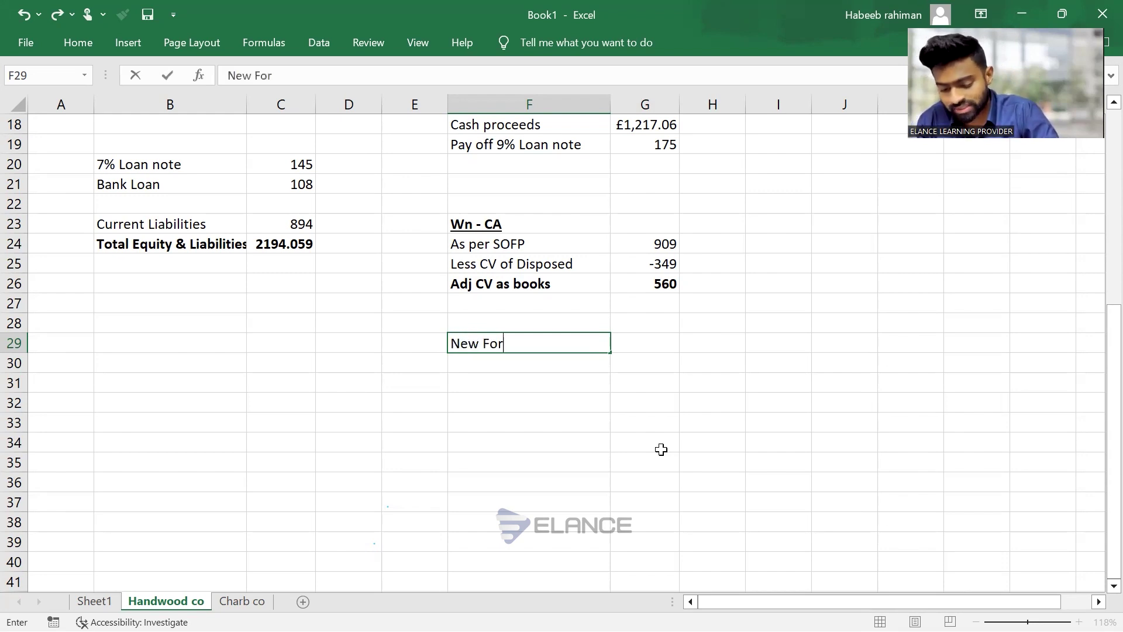
{"action": "type", "text": "ecaste CA"}
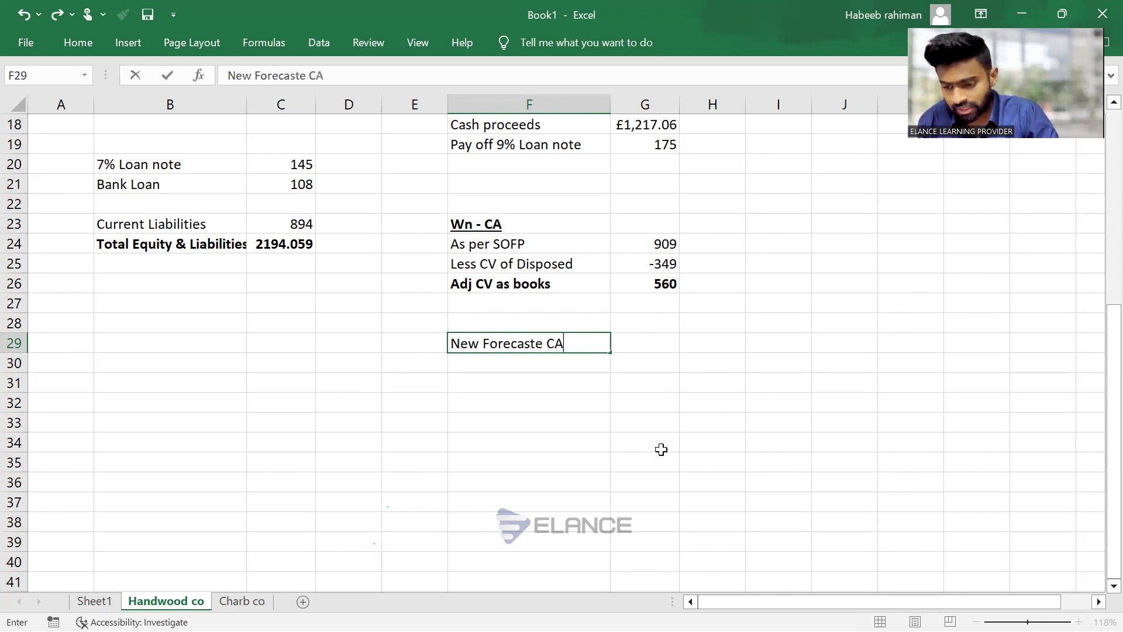
Calculate the forecast current assets in G29 with the formula =894*1.4
{"action": "key", "text": "Tab"}
{"action": "type", "text": "="}
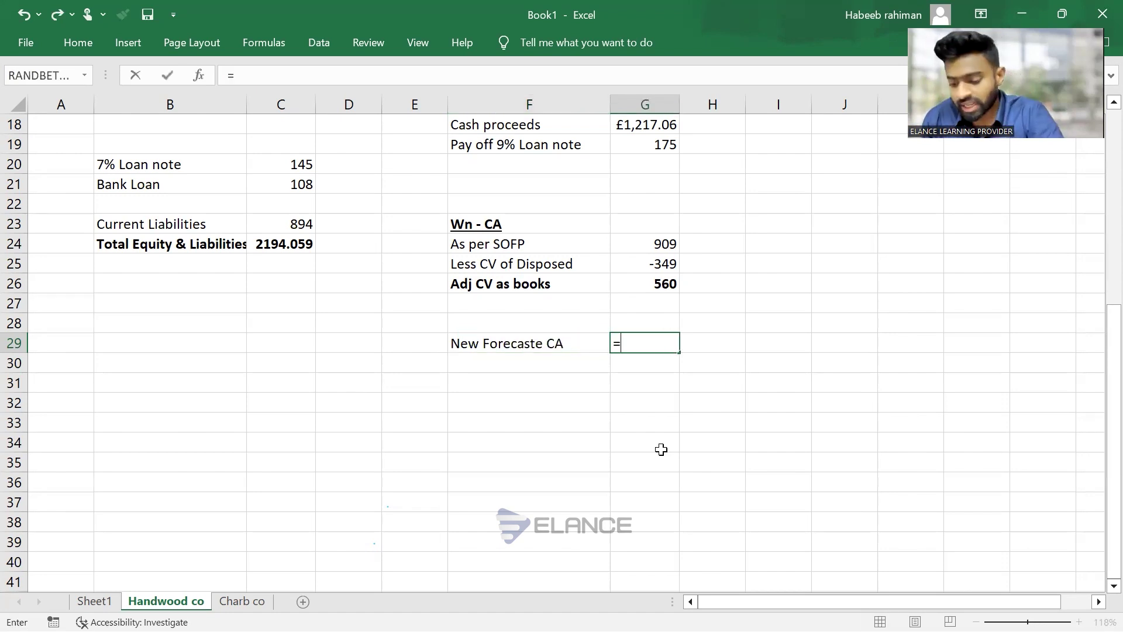
{"action": "type", "text": "894*"}
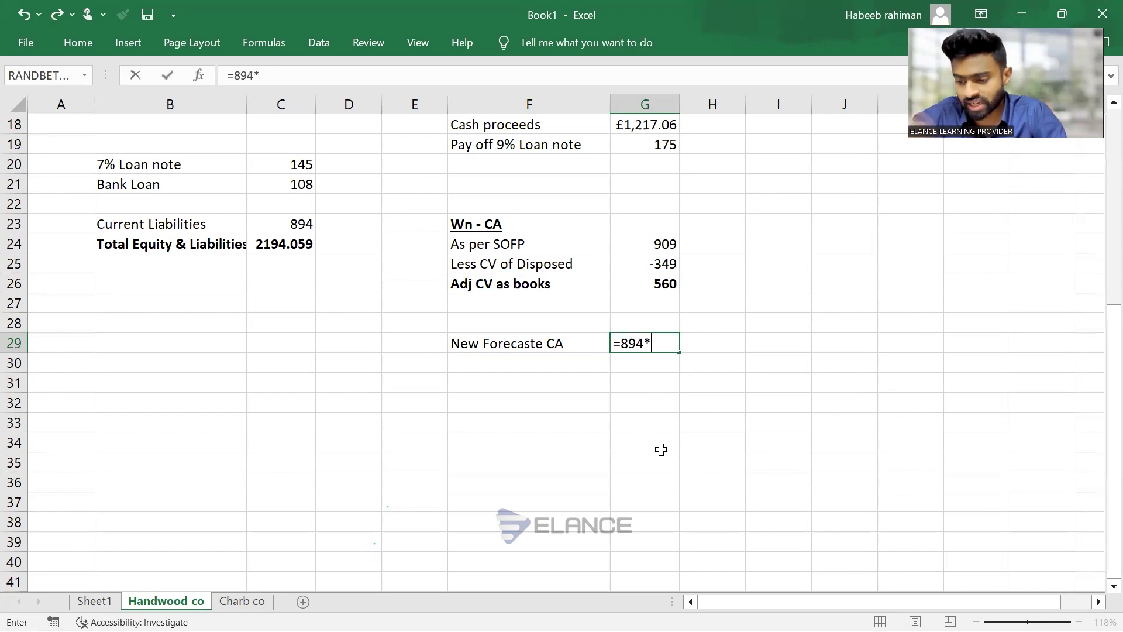
{"action": "key", "text": "alt+Tab"}
{"action": "key", "text": "Tab"}
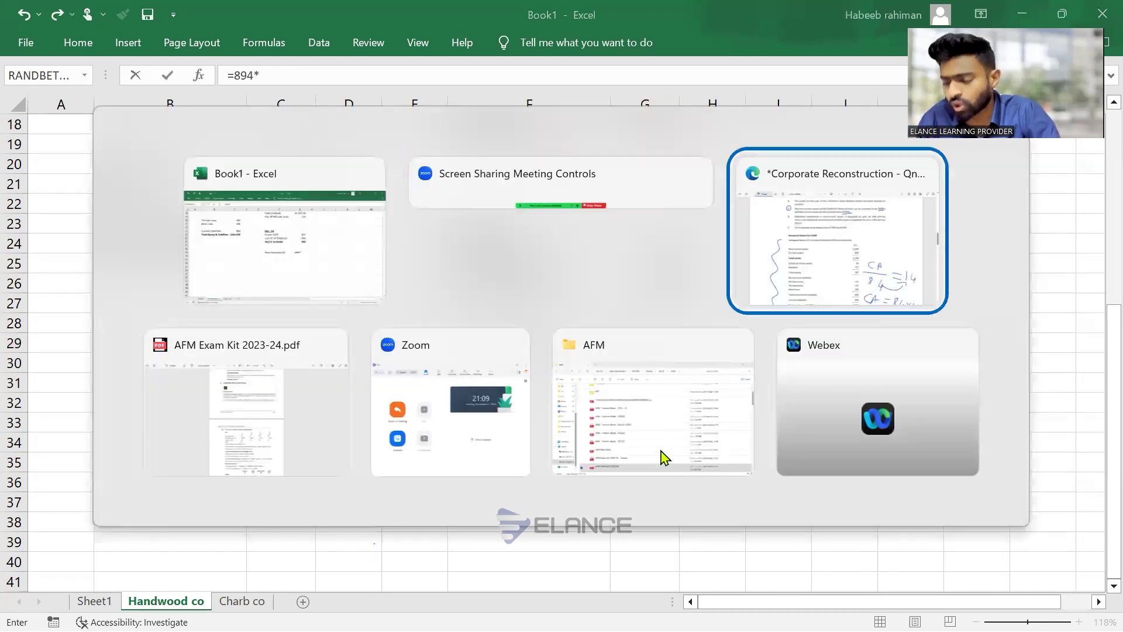
{"action": "key", "text": "alt+Tab"}
{"action": "type", "text": "1,"}
{"action": "type", "text": "4"}
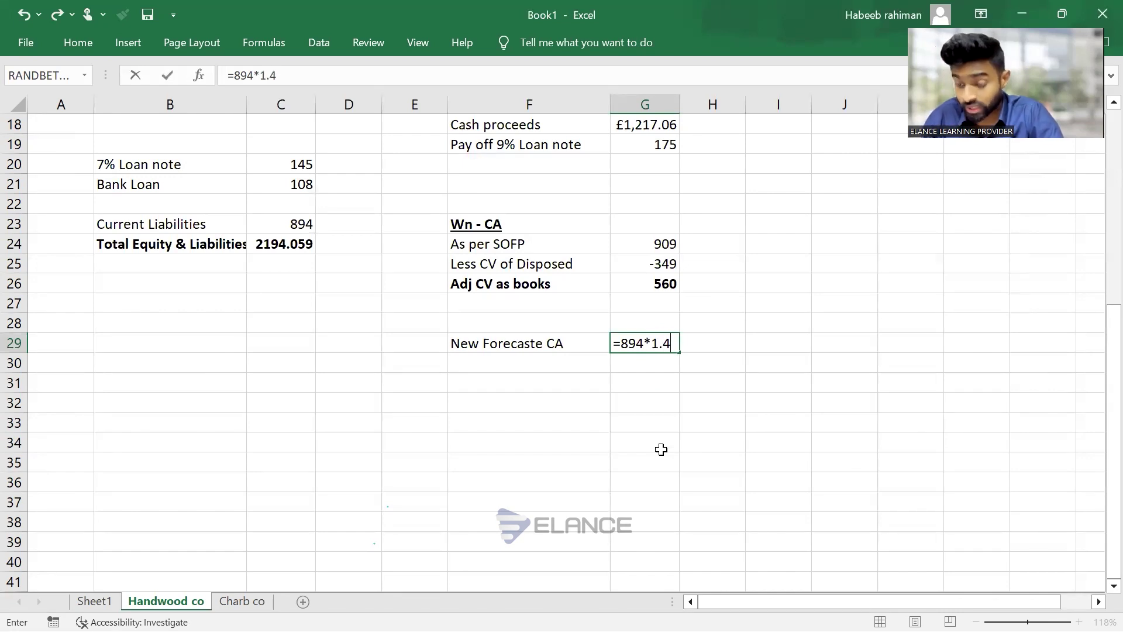
{"action": "key", "text": "Return"}
{"action": "key", "text": "Up"}
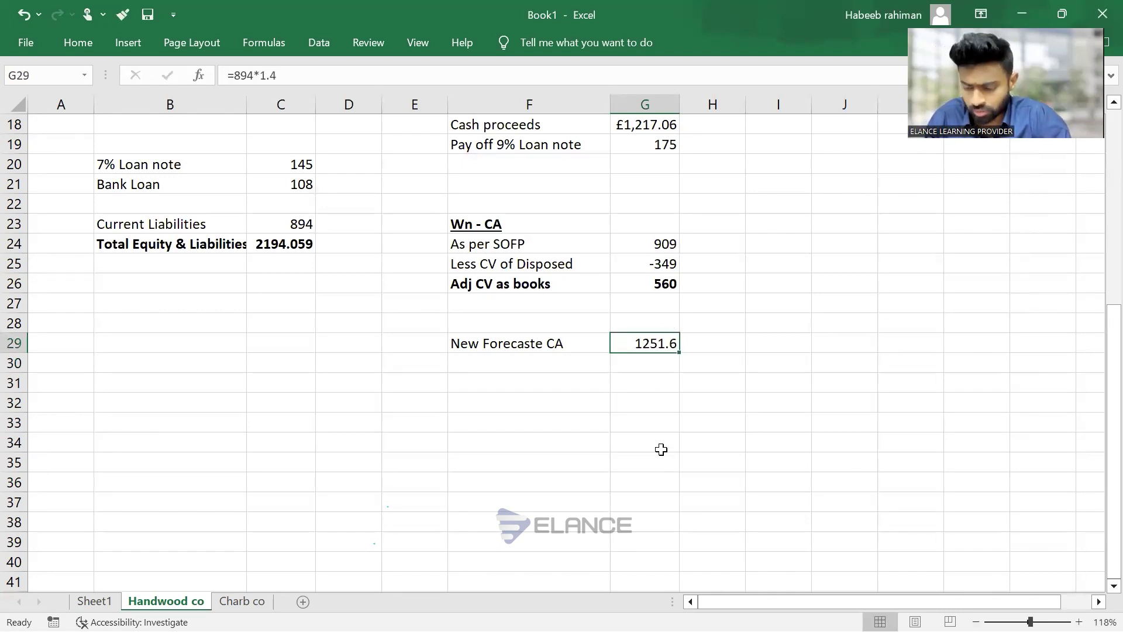
Make the "New Forecaste CA" label and its amount in F29:G29 bold
{"action": "key", "text": "Left"}
{"action": "key", "text": "shift+Right"}
{"action": "key", "text": "ctrl+b"}
Calculate the balancing investment in G27 as forecast CA less adjusted book value with the formula =G29-G26
{"action": "key", "text": "Up"}
{"action": "key", "text": "Up"}
{"action": "key", "text": "Up"}
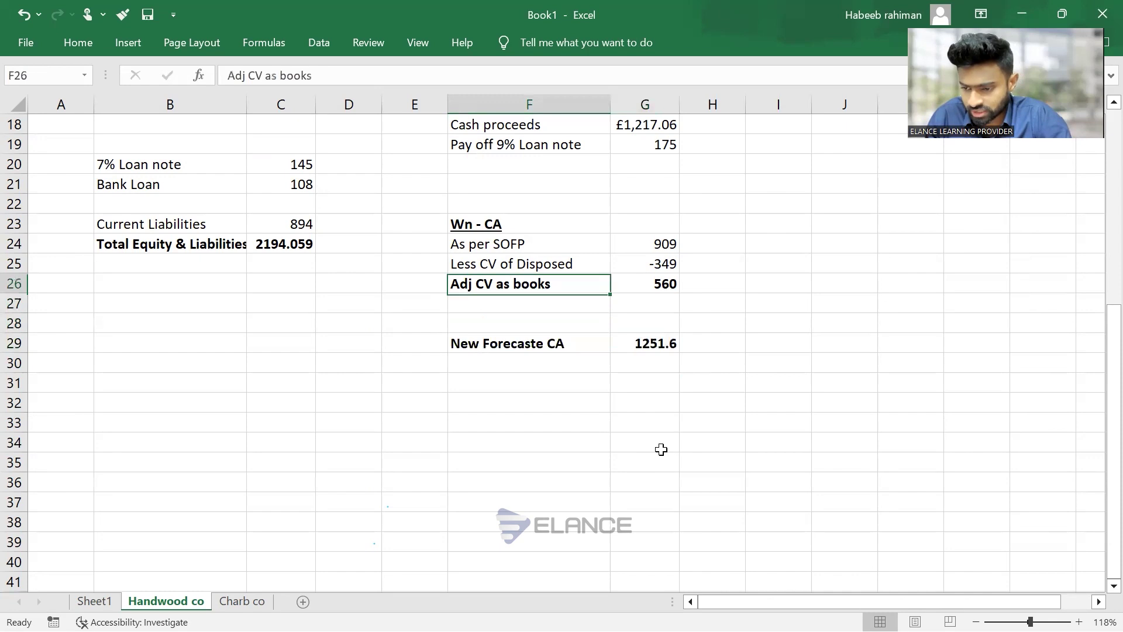
{"action": "key", "text": "shift+Right"}
{"action": "key", "text": "Right"}
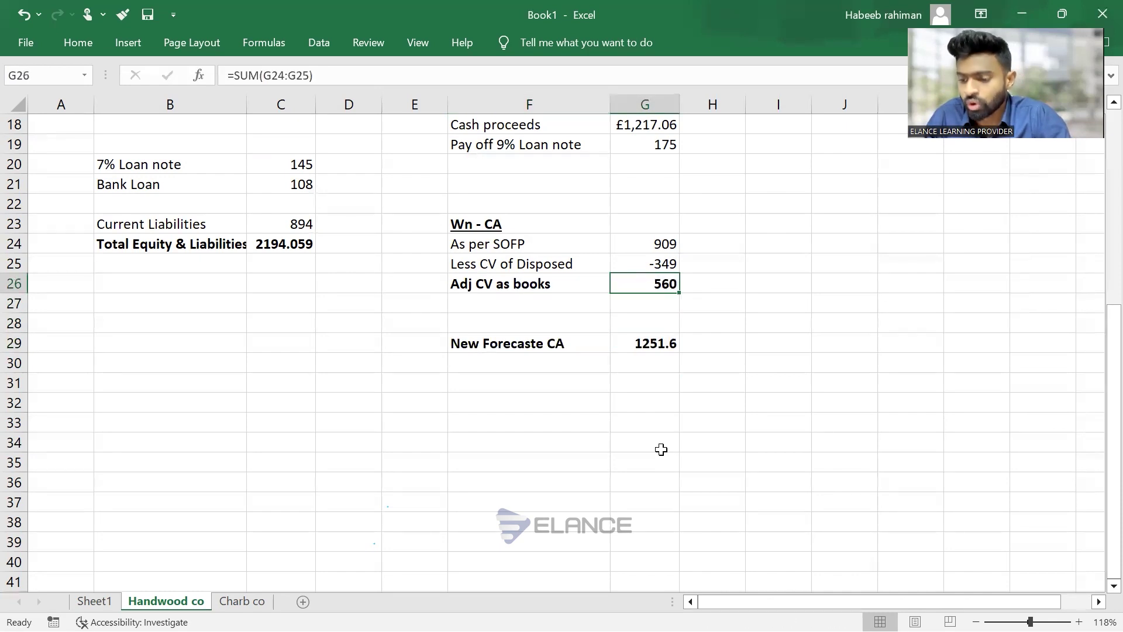
{"action": "key", "text": "shift+Down"}
{"action": "key", "text": "shift+Down"}
{"action": "key", "text": "shift+Down"}
{"action": "key", "text": "Down"}
{"action": "key", "text": "Down"}
{"action": "key", "text": "Up"}
{"action": "type", "text": "="}
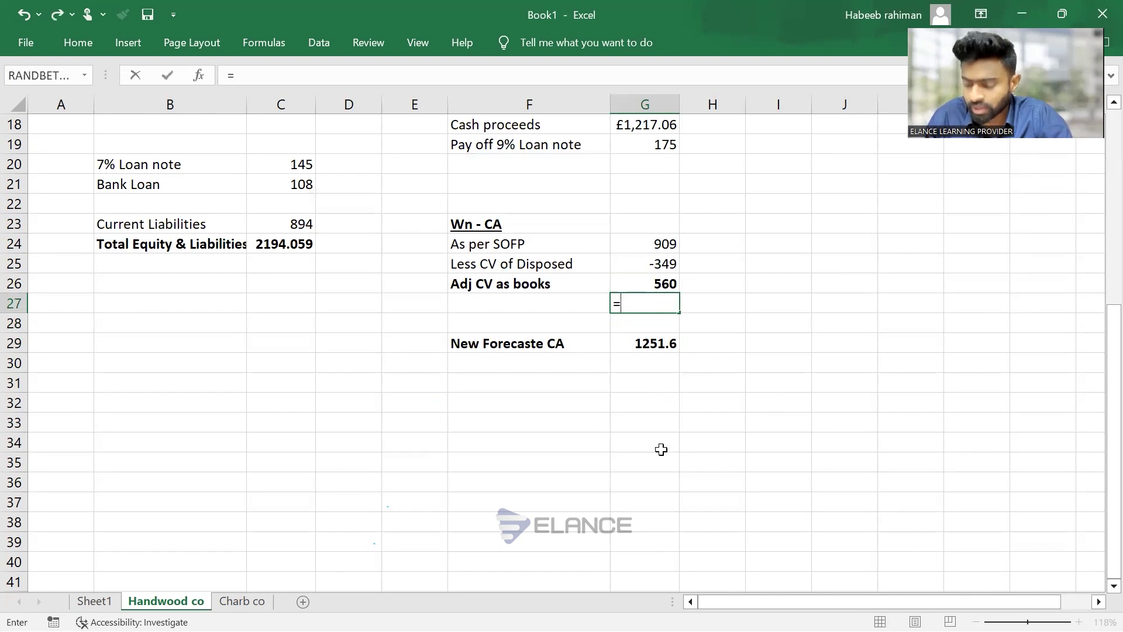
{"action": "key", "text": "Down"}
{"action": "key", "text": "Down"}
{"action": "type", "text": "-"}
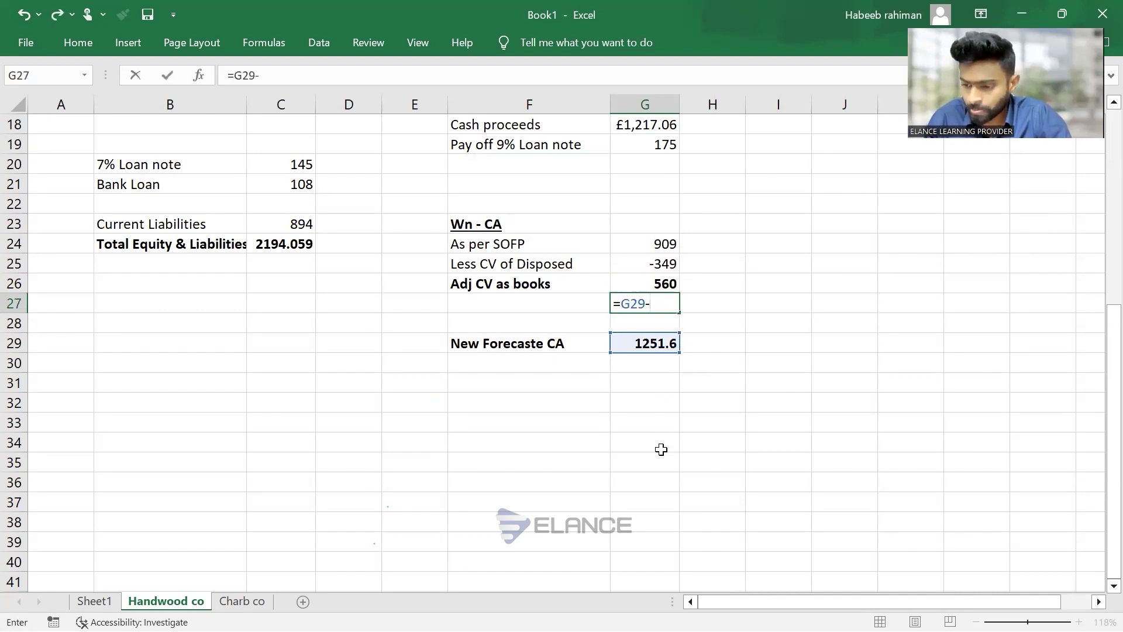
{"action": "key", "text": "Up"}
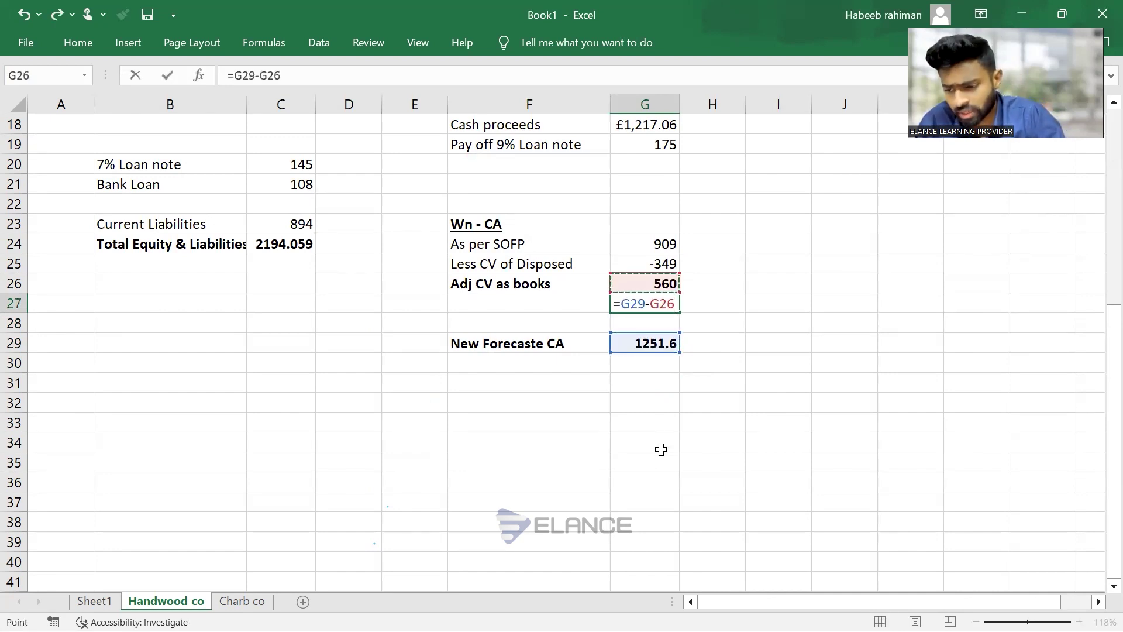
{"action": "key", "text": "Return"}
Label F27 "New investment in CA"
{"action": "key", "text": "Up"}
{"action": "key", "text": "Left"}
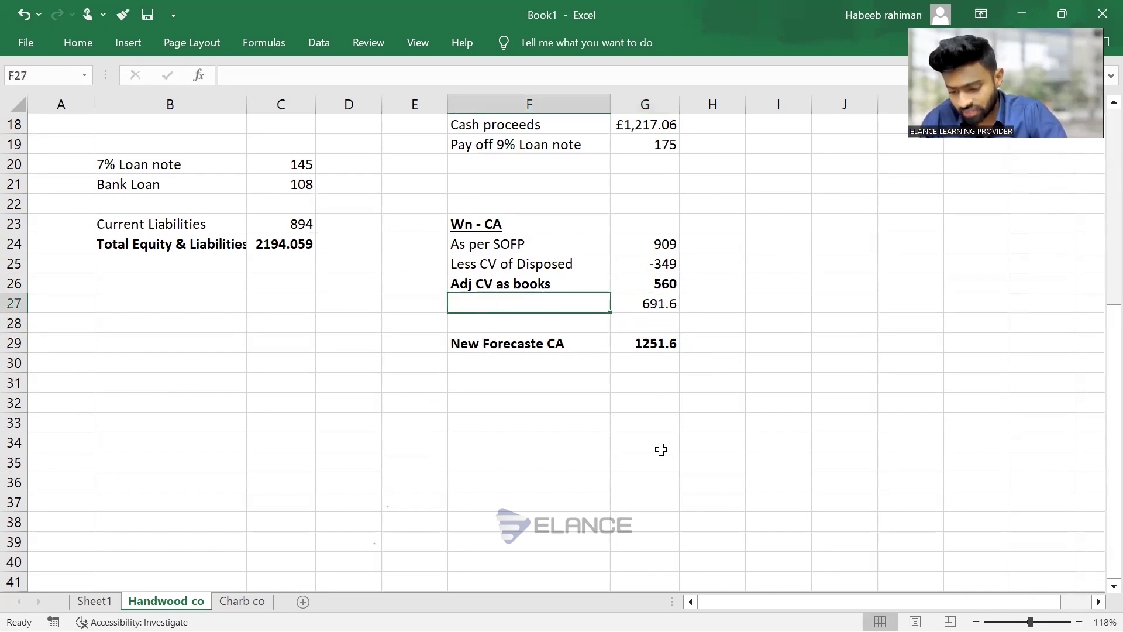
{"action": "type", "text": "New investment"}
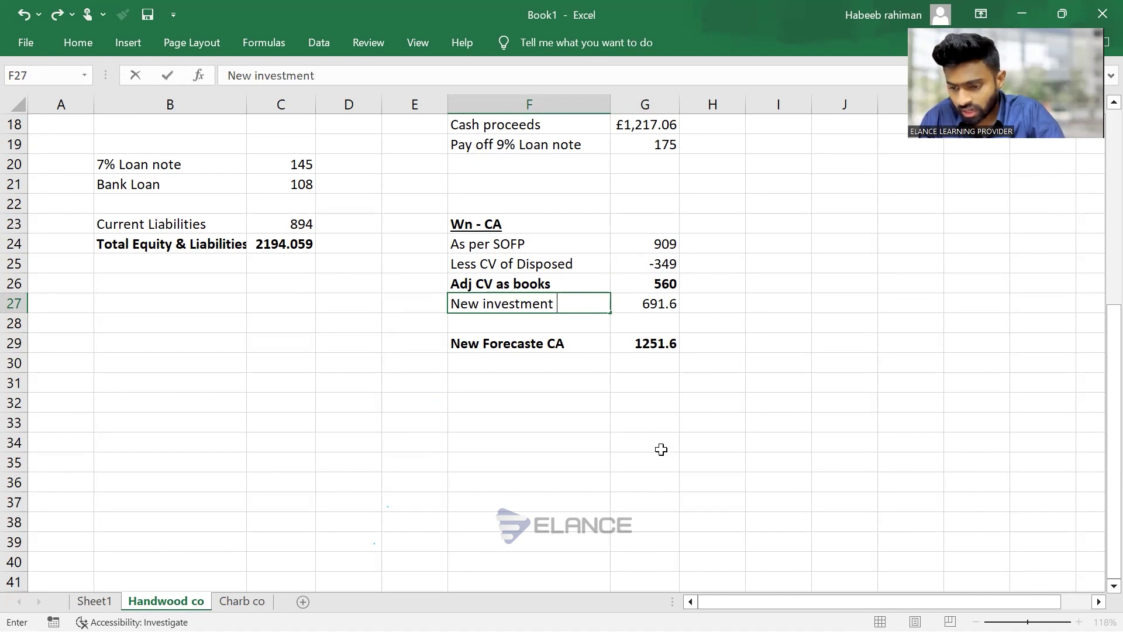
{"action": "type", "text": " in CA"}
{"action": "key", "text": "Return"}
{"action": "key", "text": "Up"}
{"action": "key", "text": "shift+Right"}
{"action": "key", "text": "Right"}
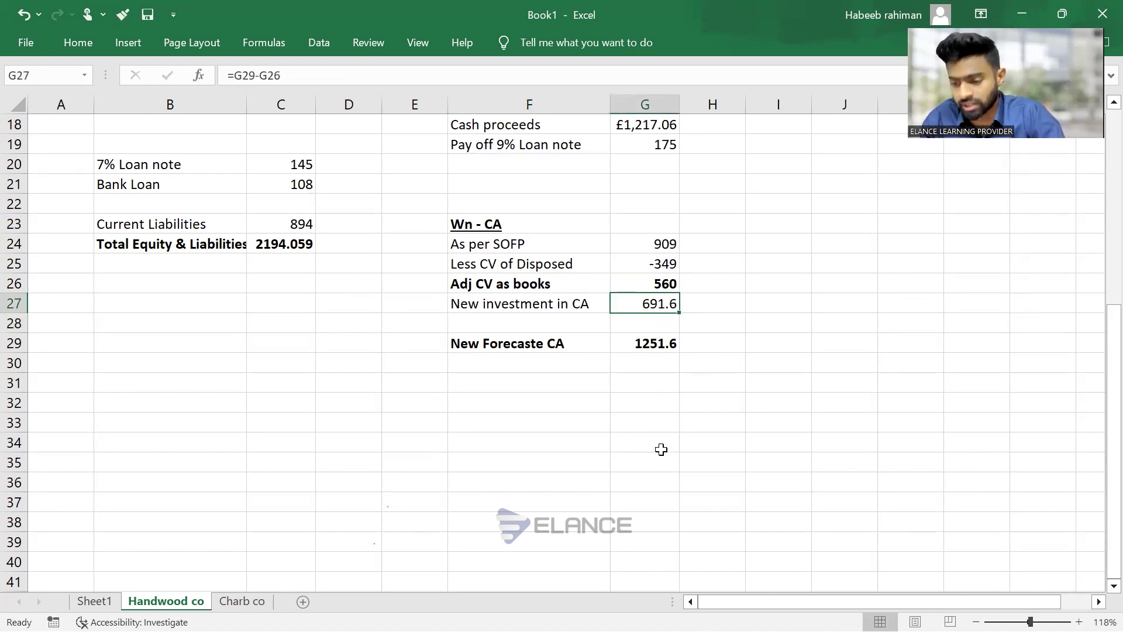
{"action": "key", "text": "Right"}
{"action": "key", "text": "Left"}
{"action": "key", "text": "Left"}
{"action": "key", "text": "Up"}
{"action": "key", "text": "Up"}
{"action": "key", "text": "Up"}
{"action": "key", "text": "Up"}
{"action": "key", "text": "Down"}
{"action": "key", "text": "Down"}
{"action": "key", "text": "Down"}
{"action": "key", "text": "Down"}
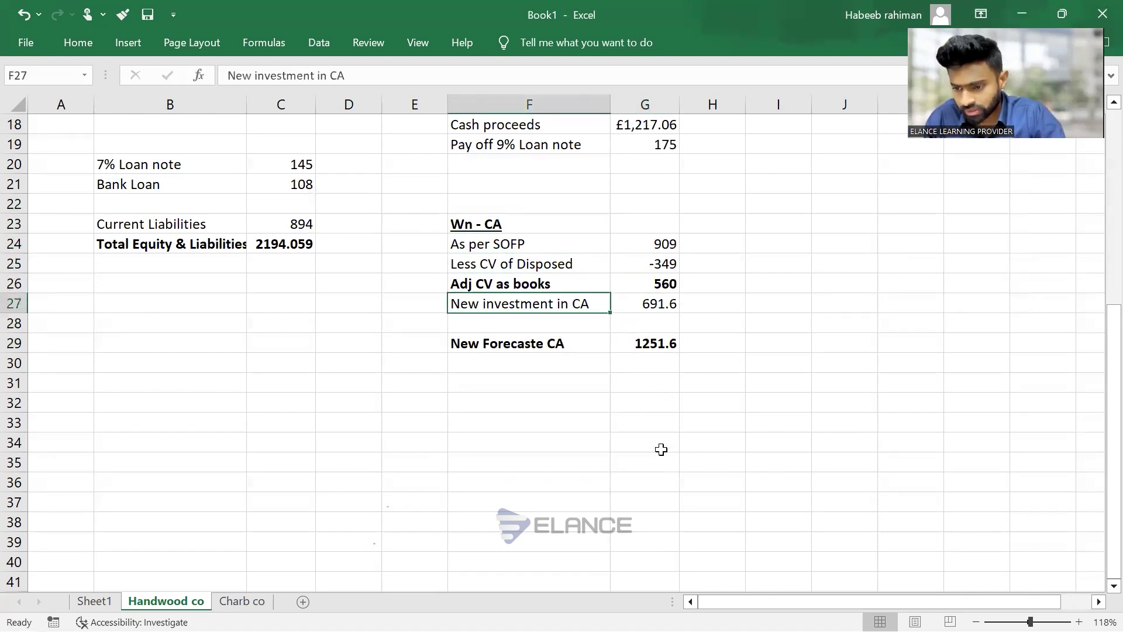
{"action": "key", "text": "ctrl+c"}
{"action": "key", "text": "Up"}
{"action": "key", "text": "Up"}
{"action": "key", "text": "Up"}
{"action": "key", "text": "Up"}
{"action": "key", "text": "Up"}
{"action": "key", "text": "Up"}
{"action": "key", "text": "Up"}
{"action": "scroll", "coordinate": [662, 456], "scroll_direction": "up", "scroll_amount": 2}
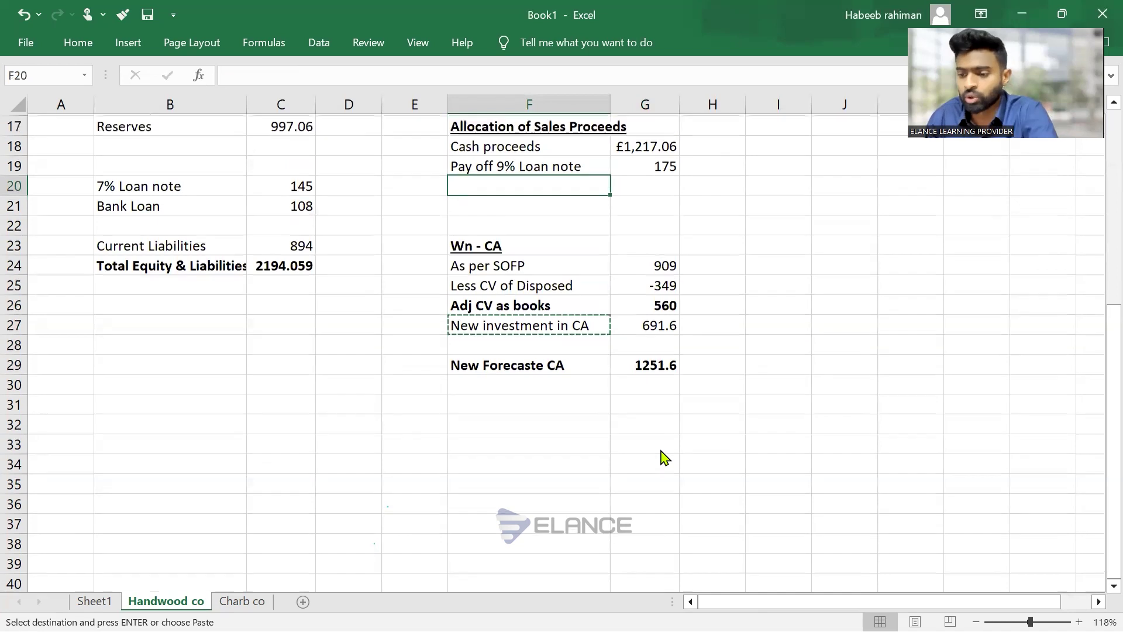
{"action": "key", "text": "Escape"}
{"action": "key", "text": "ctrl+c"}
Copy the "New investment in CA" label from F27 into F20 under Allocation of Sales Proceeds
{"action": "key", "text": "Down"}
{"action": "key", "text": "Down"}
{"action": "key", "text": "Down"}
{"action": "key", "text": "Down"}
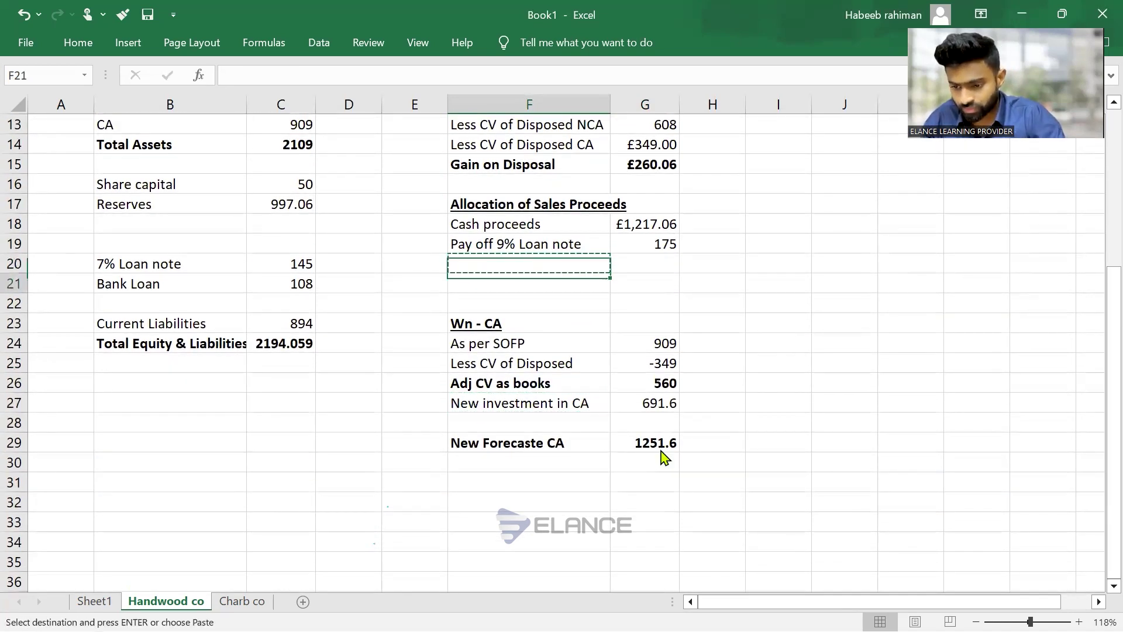
{"action": "key", "text": "Down"}
{"action": "key", "text": "Down"}
{"action": "key", "text": "Down"}
{"action": "key", "text": "ctrl+c"}
{"action": "key", "text": "Up"}
{"action": "key", "text": "Up"}
{"action": "key", "text": "Up"}
{"action": "key", "text": "Up"}
{"action": "key", "text": "Up"}
{"action": "key", "text": "Up"}
{"action": "key", "text": "Up"}
{"action": "key", "text": "ctrl+v"}
Link the new CA investment amount in G20 to the working figure in G27
{"action": "key", "text": "Right"}
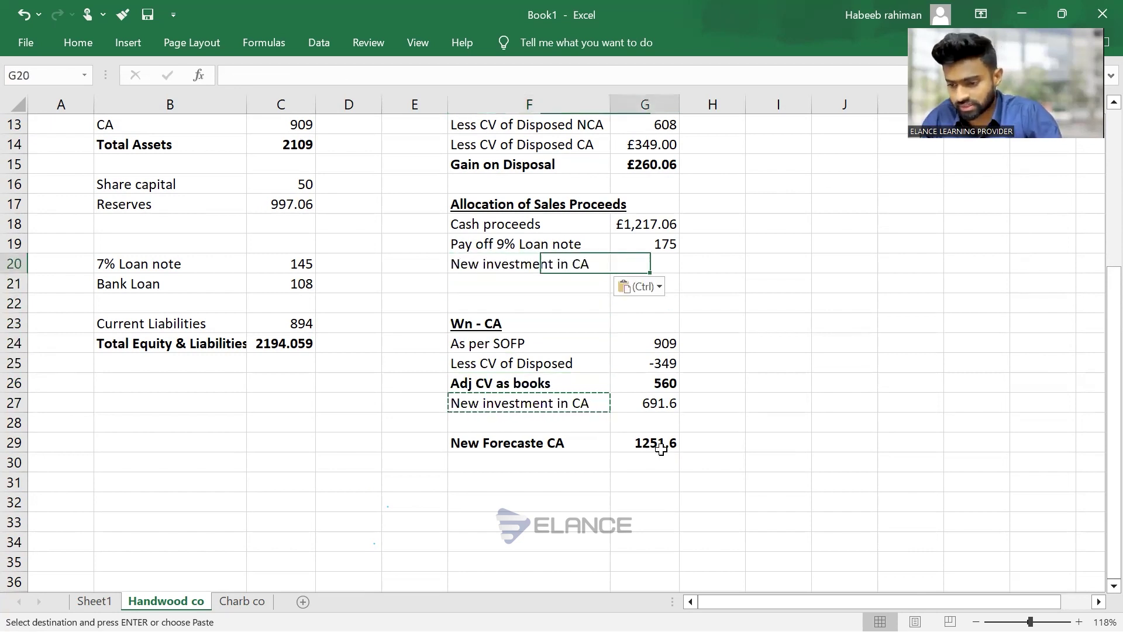
{"action": "type", "text": "="}
{"action": "key", "text": "Down"}
{"action": "key", "text": "Down"}
{"action": "key", "text": "Down"}
{"action": "key", "text": "Down"}
{"action": "key", "text": "Down"}
{"action": "key", "text": "Down"}
{"action": "key", "text": "Down"}
{"action": "key", "text": "Return"}
{"action": "key", "text": "Down"}
{"action": "key", "text": "Down"}
{"action": "key", "text": "Down"}
{"action": "key", "text": "Down"}
{"action": "key", "text": "Down"}
{"action": "key", "text": "Down"}
{"action": "key", "text": "Down"}
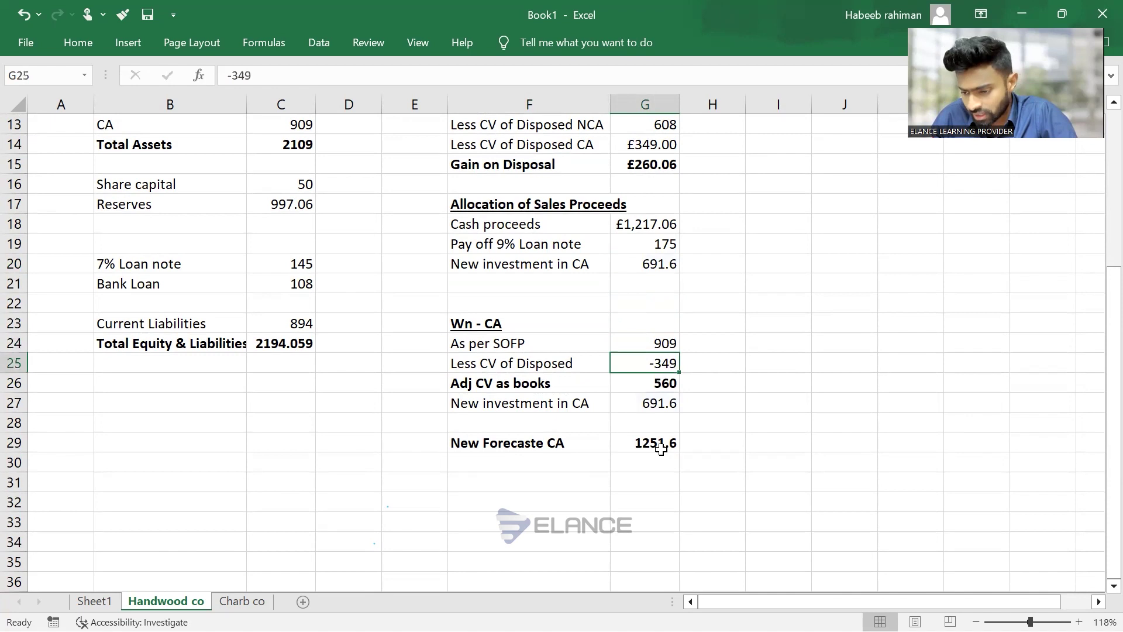
Replace the CA amount in C13 of the forecasted SOFP with a link to the forecast CA in G29
{"action": "left_click_drag", "start_coordinate": [661, 449], "coordinate": [561, 444]}
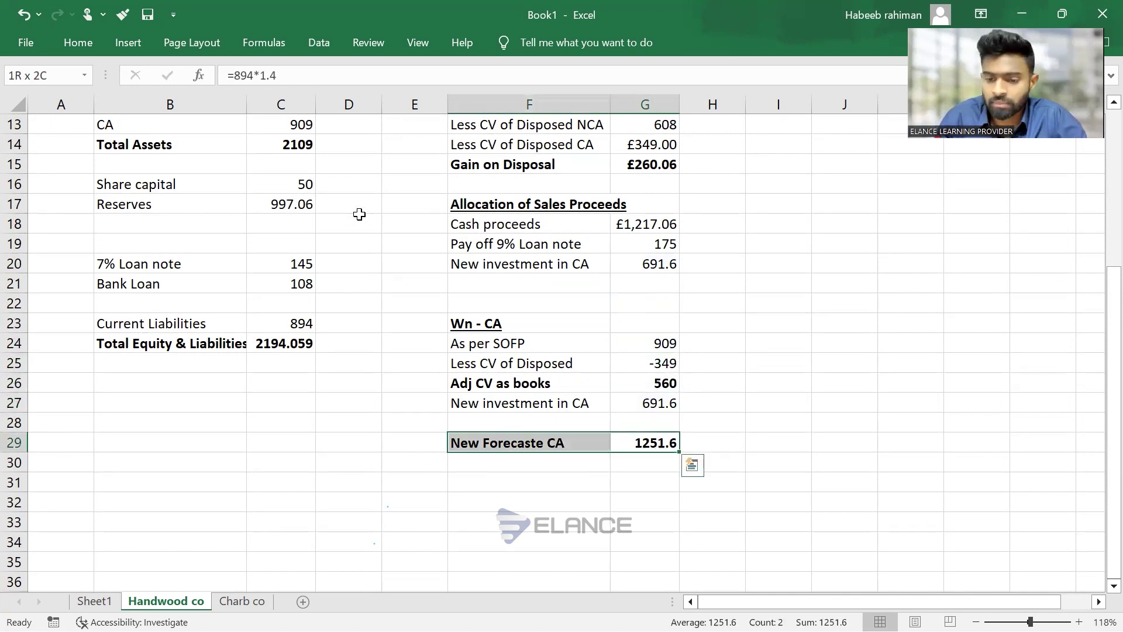
{"action": "left_click", "coordinate": [284, 128]}
{"action": "type", "text": "="}
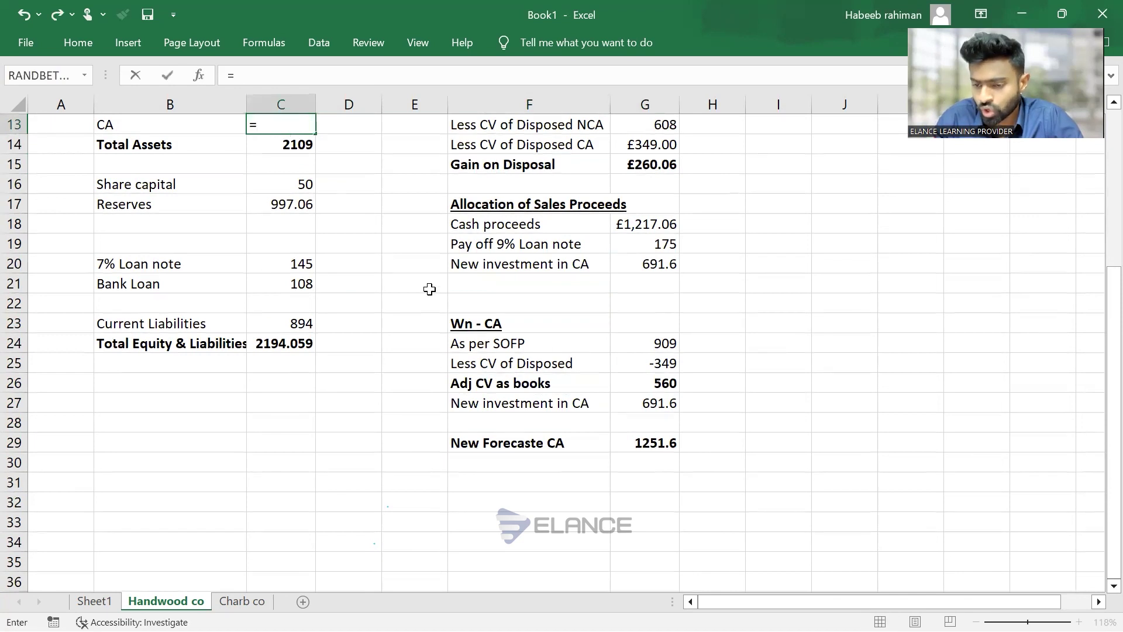
{"action": "left_click", "coordinate": [638, 443]}
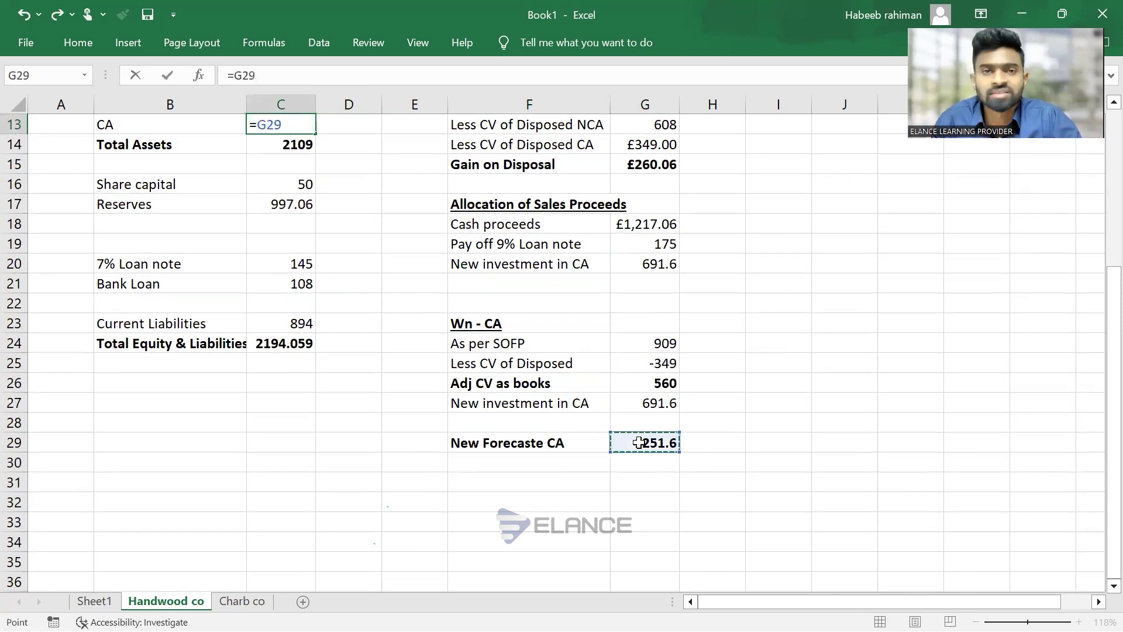
{"action": "key", "text": "Return"}
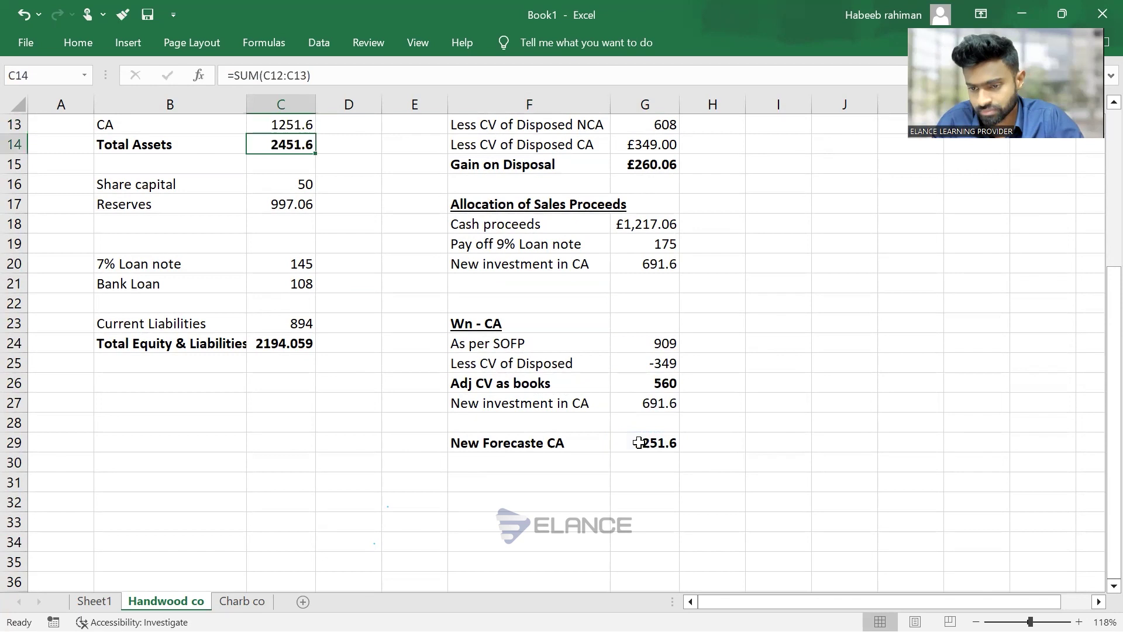
Review the new CA investment in G20 against the current assets working in G24:G26 and G29
{"action": "scroll", "coordinate": [638, 443], "scroll_direction": "up", "scroll_amount": 1}
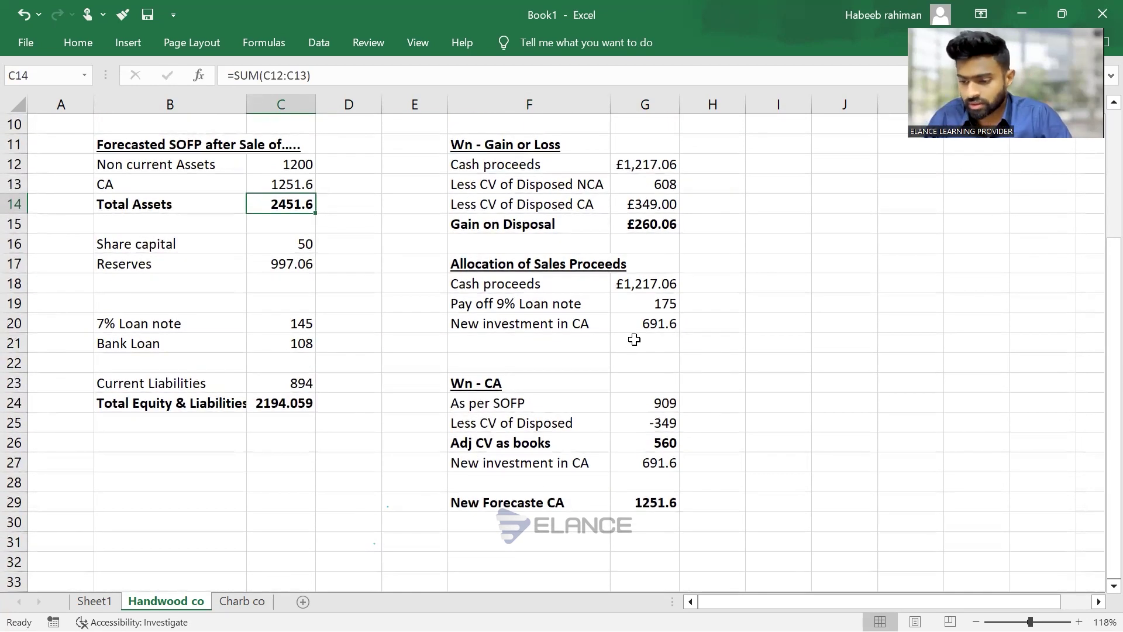
{"action": "left_click", "coordinate": [643, 323]}
{"action": "left_click", "coordinate": [651, 402]}
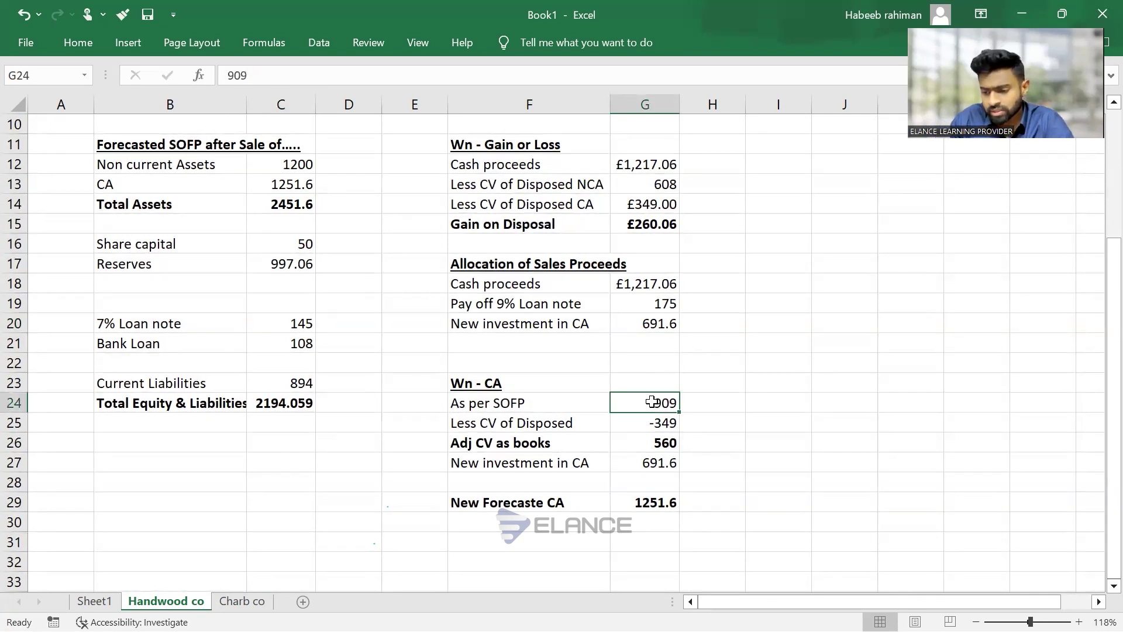
{"action": "key", "text": "shift+Down"}
{"action": "key", "text": "shift+Down"}
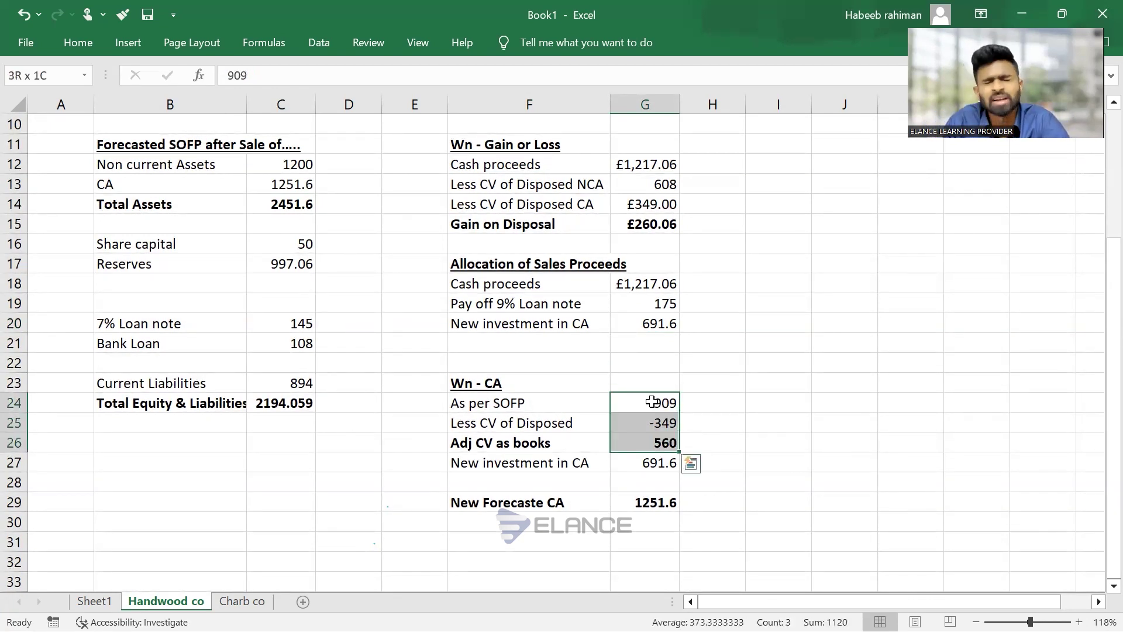
{"action": "left_click", "coordinate": [641, 501], "text": "ctrl"}
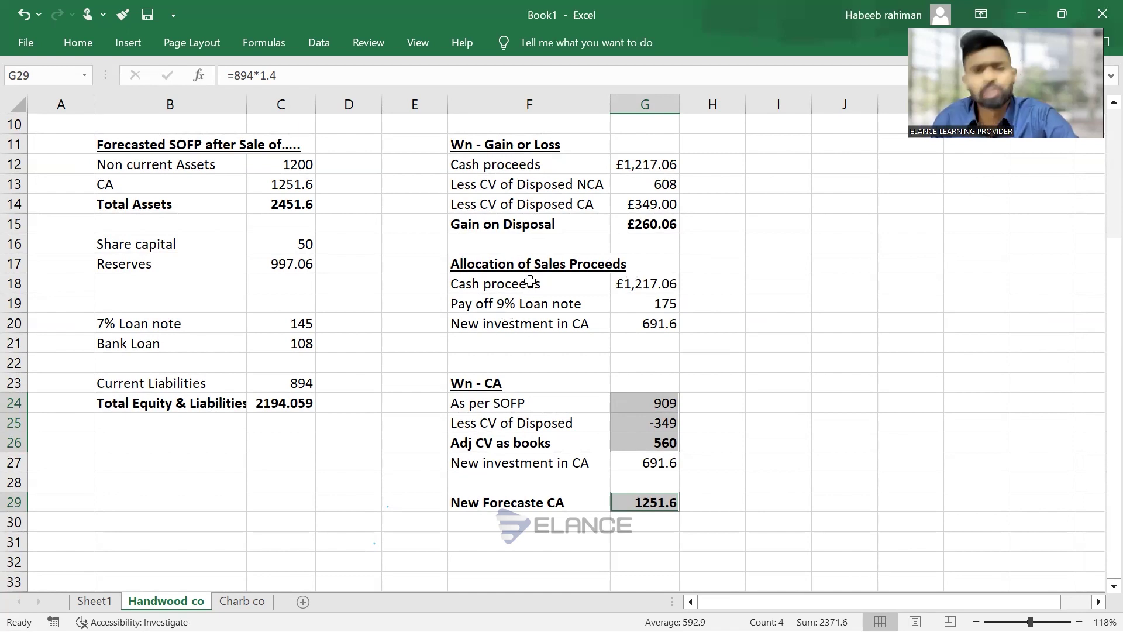
Review the cash proceeds, 9% loan note repayment and new CA investment in G18:G20
{"action": "left_click", "coordinate": [498, 377]}
{"action": "left_click", "coordinate": [645, 340]}
{"action": "key", "text": "Up"}
{"action": "key", "text": "Up"}
{"action": "key", "text": "Up"}
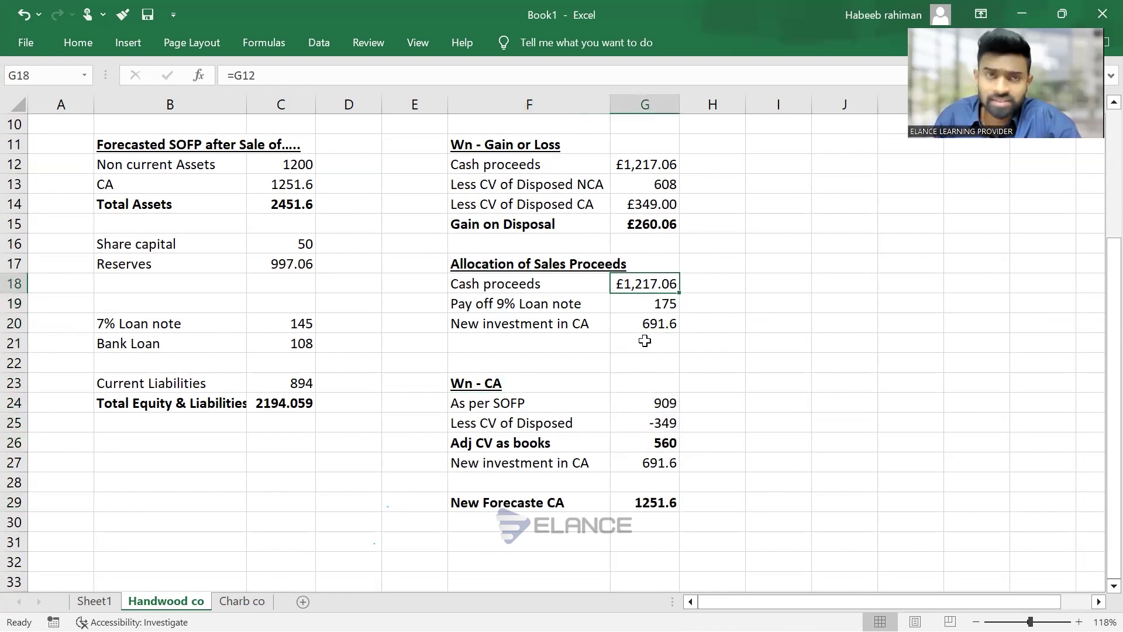
{"action": "key", "text": "shift+Down"}
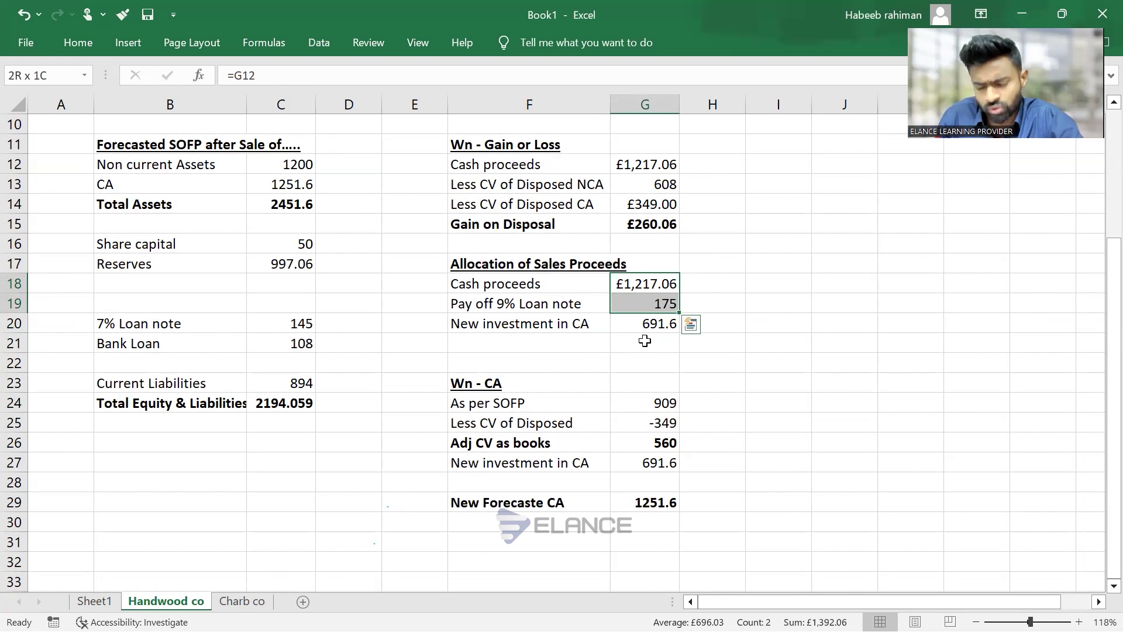
{"action": "key", "text": "shift+Down"}
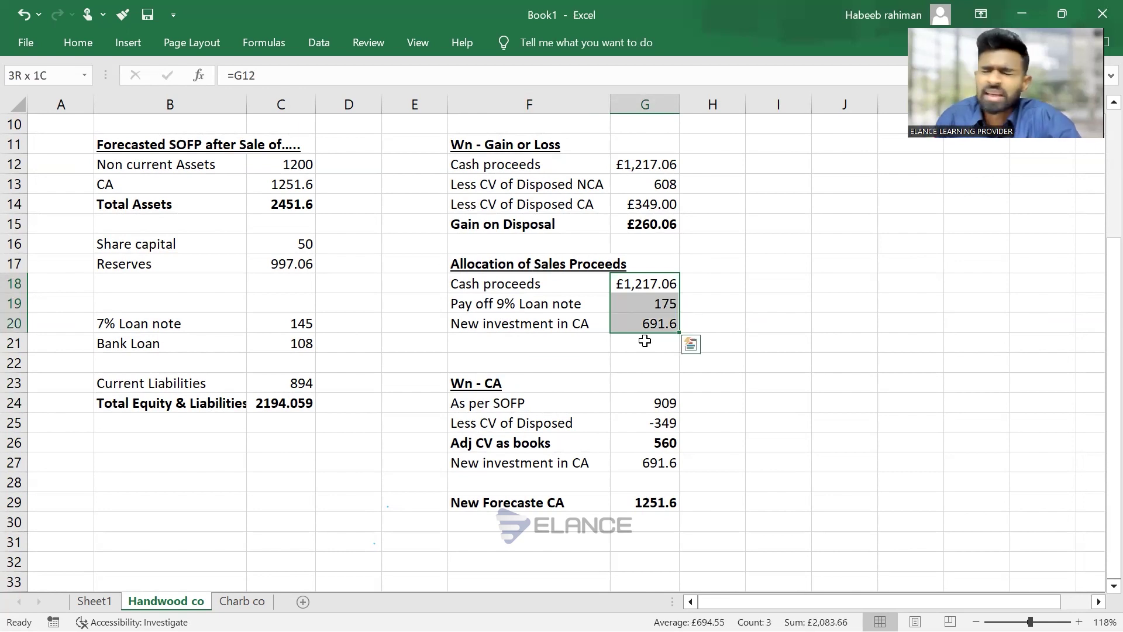
Calculate the remaining sale proceeds in G21 with =G18-G19-G20 and make the figure bold
{"action": "key", "text": "Down"}
{"action": "key", "text": "Down"}
{"action": "key", "text": "Down"}
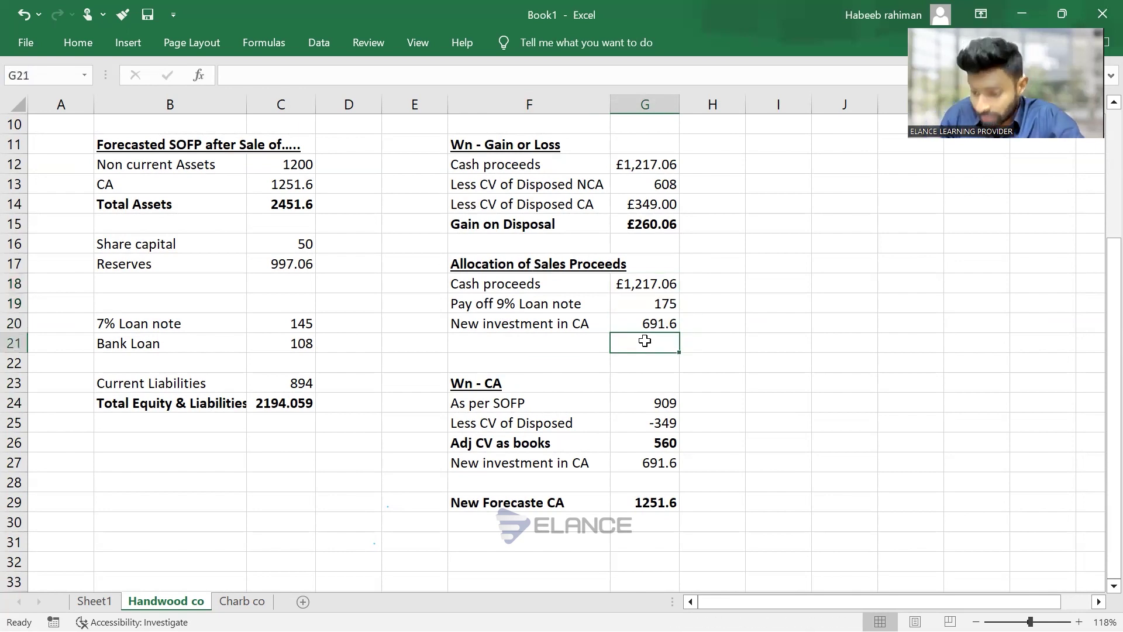
{"action": "type", "text": "="}
{"action": "key", "text": "Up"}
{"action": "key", "text": "Up"}
{"action": "key", "text": "Up"}
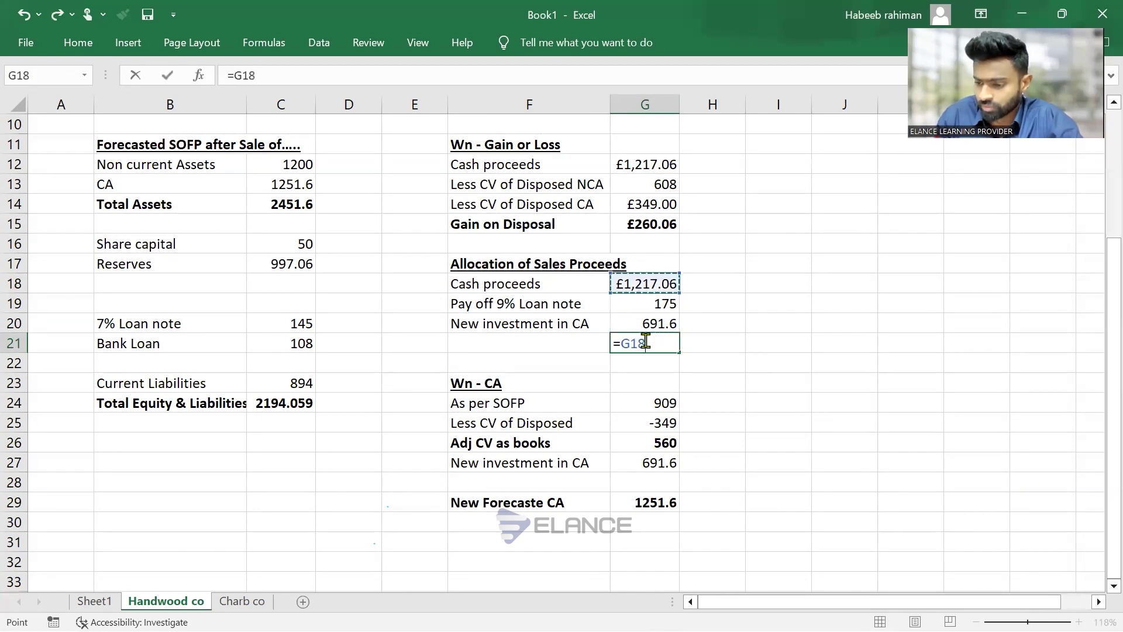
{"action": "type", "text": "-"}
{"action": "key", "text": "Up"}
{"action": "key", "text": "Up"}
{"action": "type", "text": "-"}
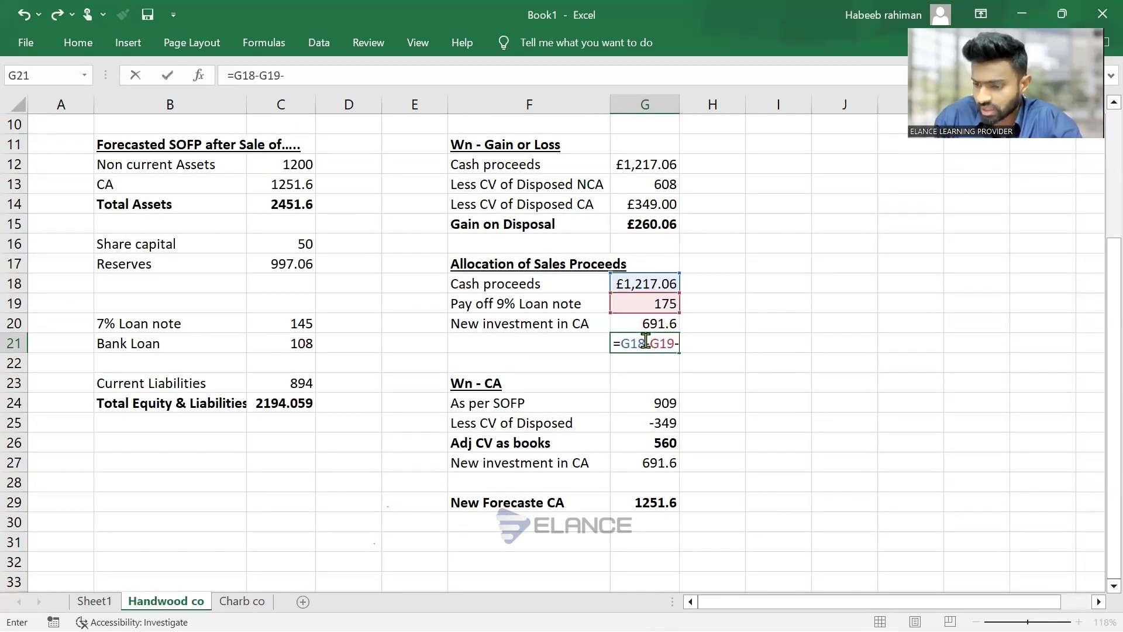
{"action": "key", "text": "Up"}
{"action": "key", "text": "ctrl+Return"}
{"action": "key", "text": "ctrl+b"}
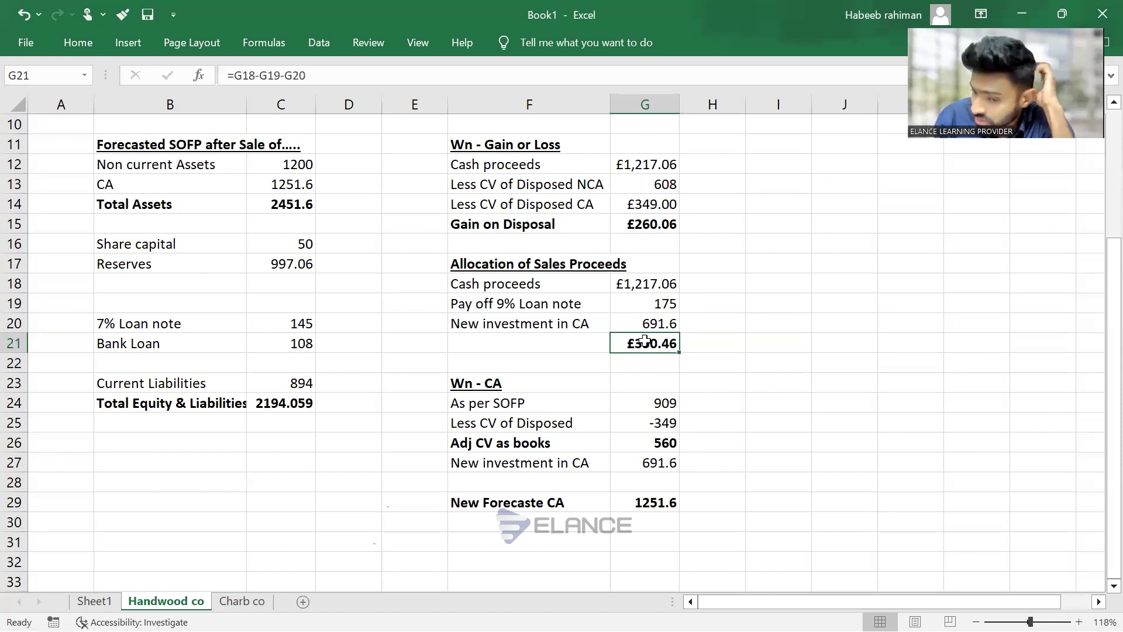
Switch to the Corporate Reconstruction PDF in Edge and remove the stray "Ve" text annotation near the Required section
{"action": "key", "text": "Left"}
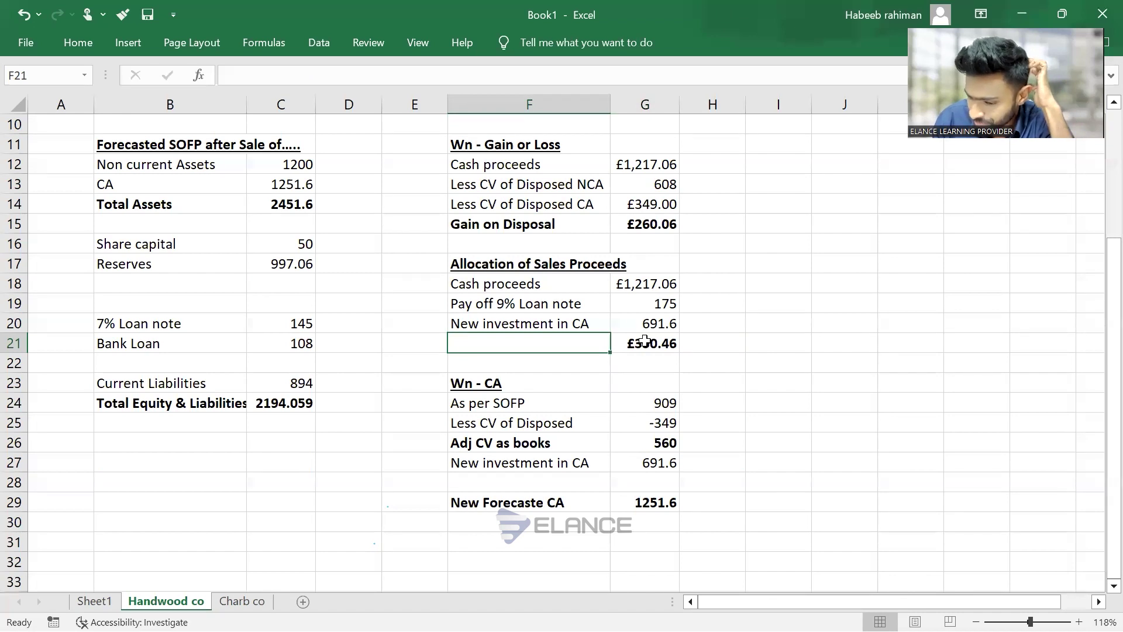
{"action": "key", "text": "alt+Tab"}
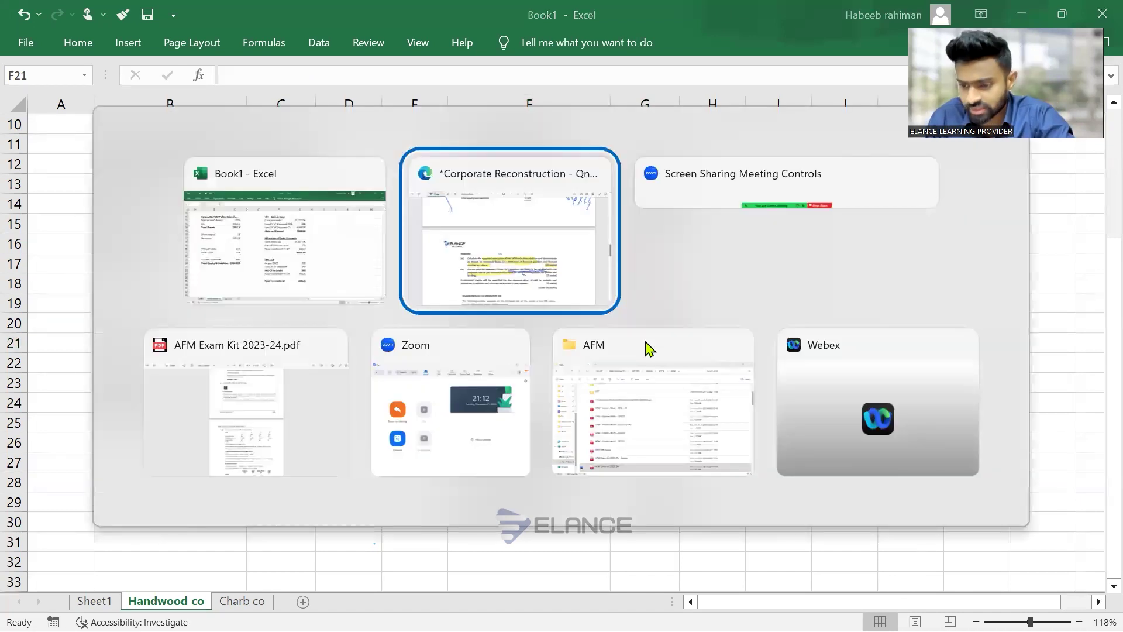
{"action": "scroll", "coordinate": [489, 275], "scroll_direction": "down", "scroll_amount": 2}
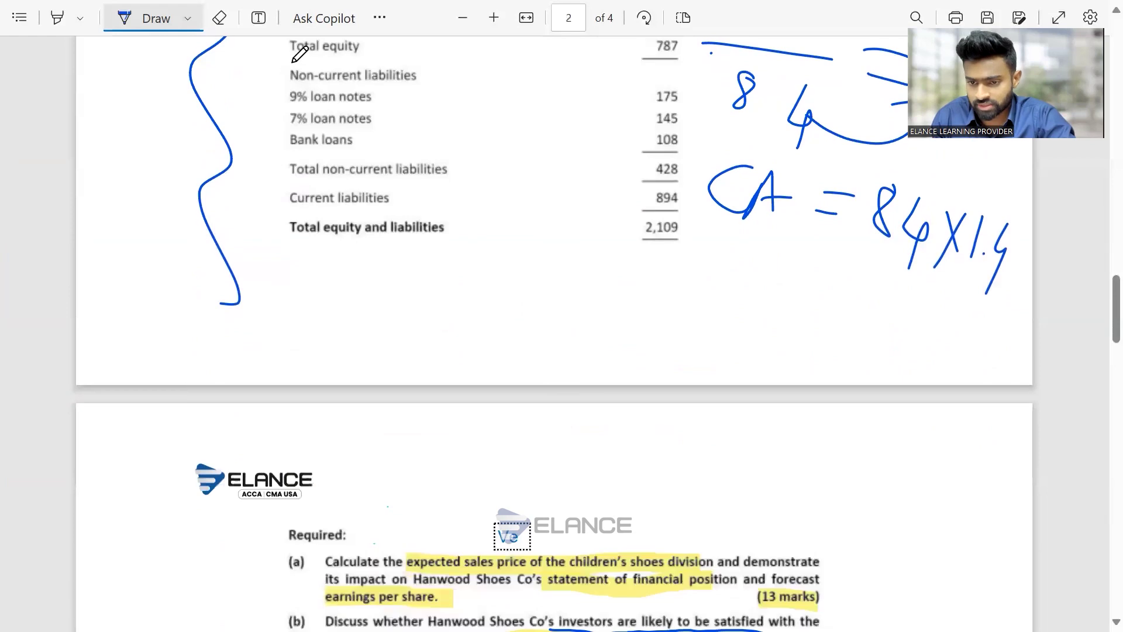
{"action": "left_click", "coordinate": [258, 18]}
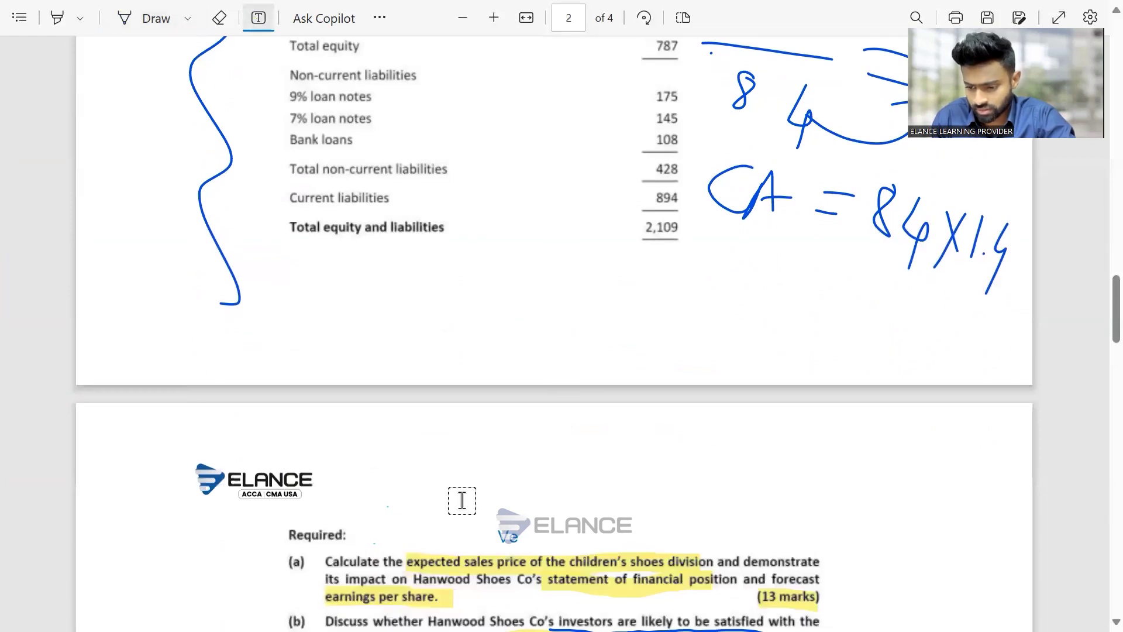
{"action": "left_click", "coordinate": [509, 535]}
{"action": "left_click", "coordinate": [670, 494]}
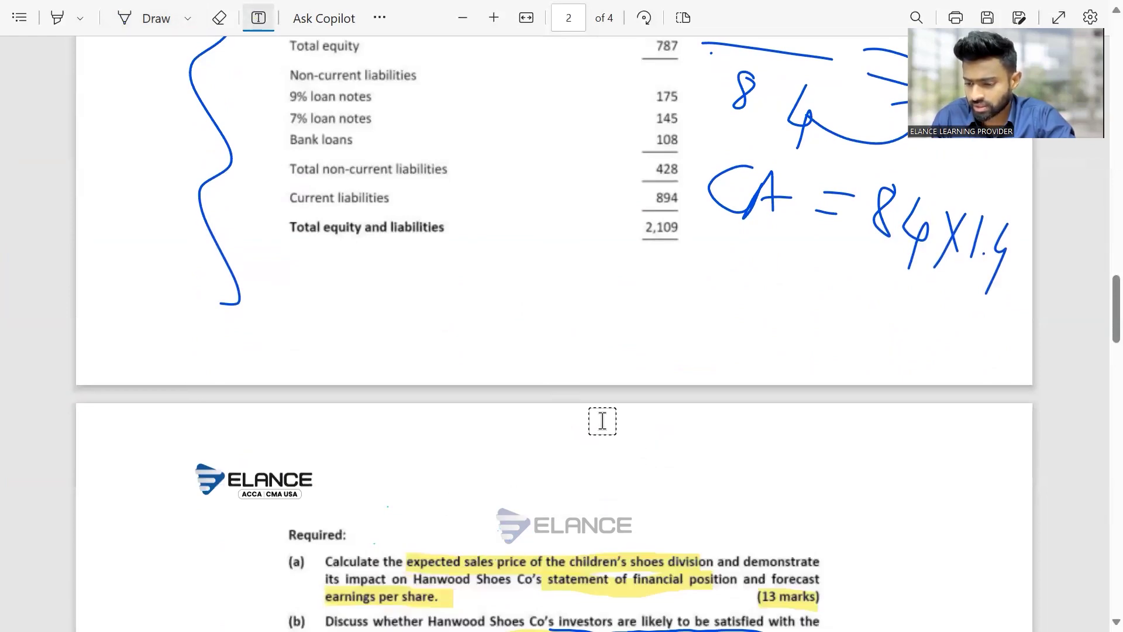
Read note 5 on how the sale proceeds are allocated, and return to the Book1 workbook in Excel
{"action": "scroll", "coordinate": [602, 421], "scroll_direction": "up", "scroll_amount": 10}
{"action": "scroll", "coordinate": [602, 420], "scroll_direction": "up", "scroll_amount": 4}
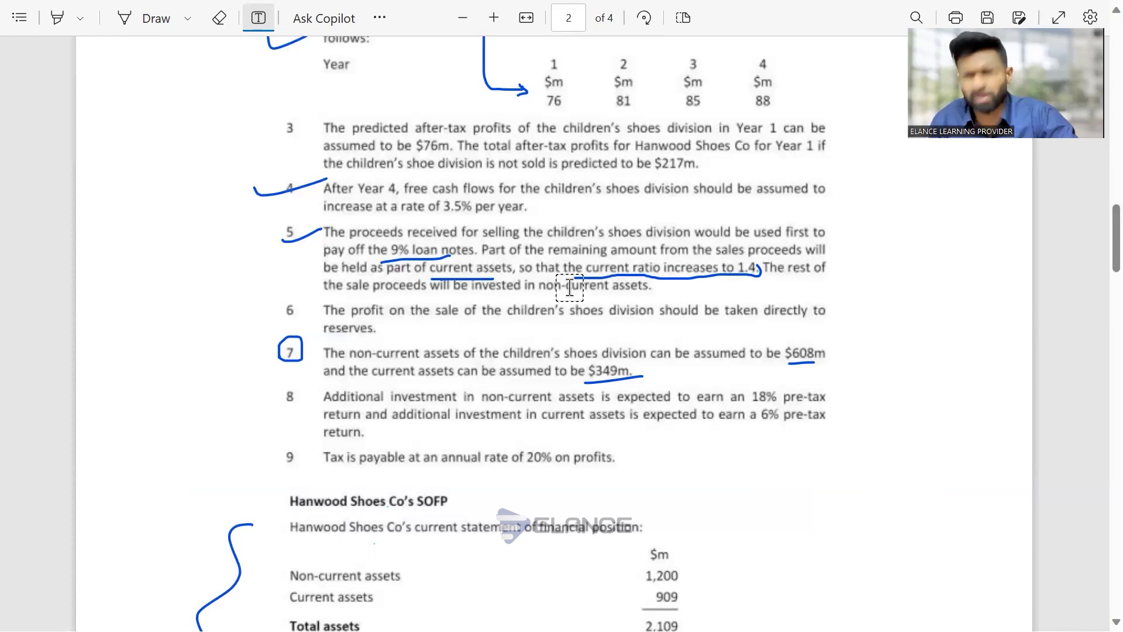
{"action": "key", "text": "alt+Tab"}
{"action": "key", "text": "alt+Tab"}
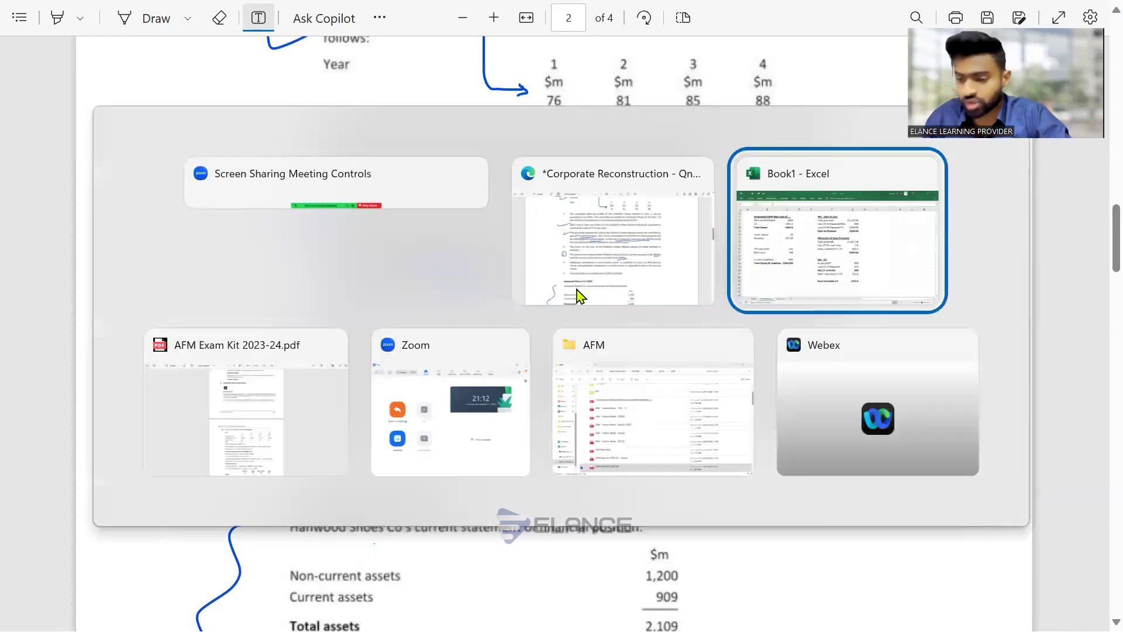
Set Non current Assets in C12 of the forecasted SOFP to =1200-608+G21
{"action": "left_click", "coordinate": [289, 161]}
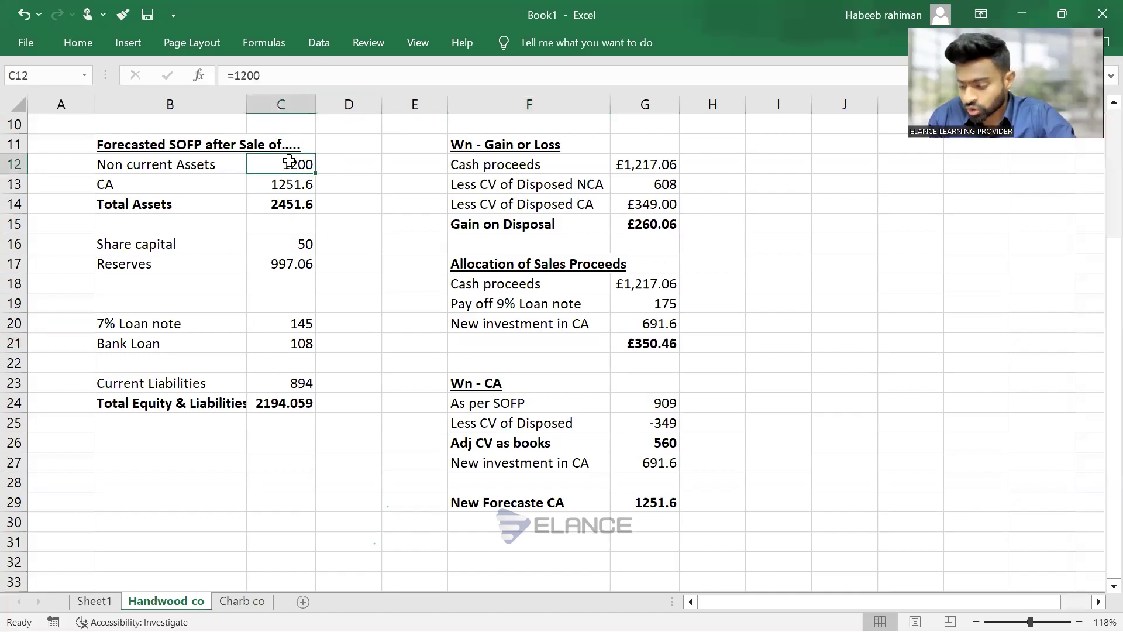
{"action": "type", "text": "=1200"}
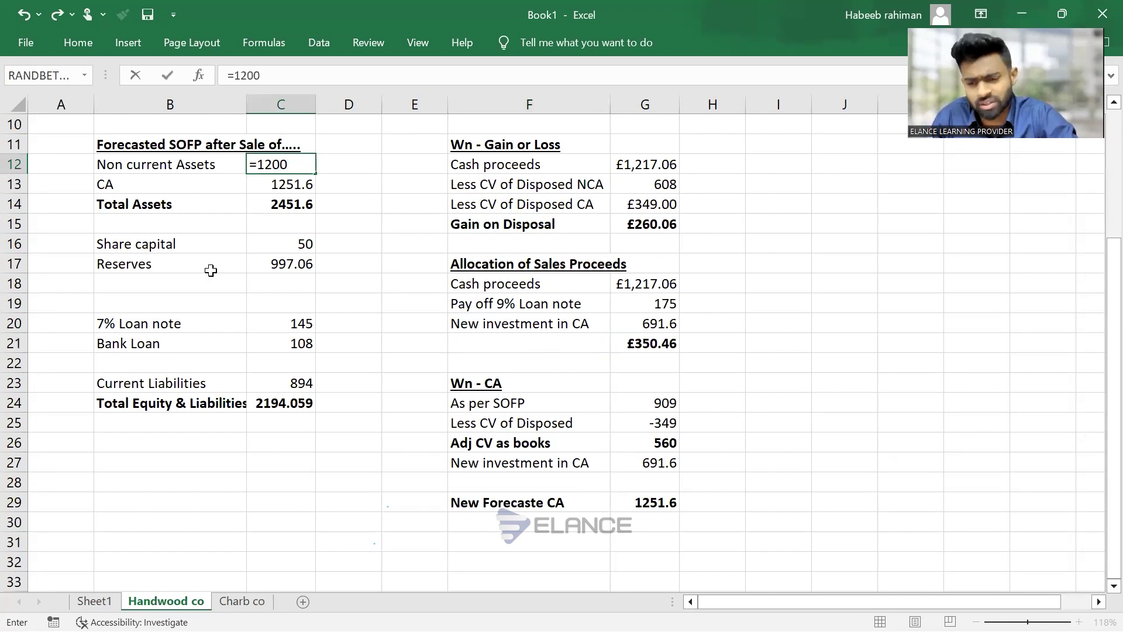
{"action": "type", "text": "-"}
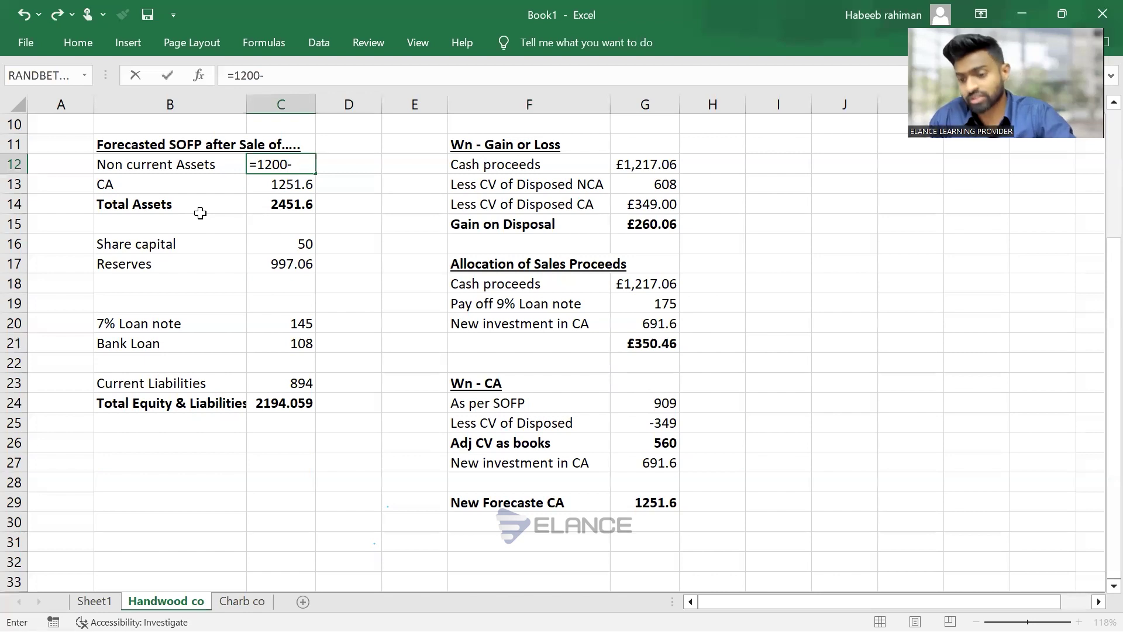
{"action": "type", "text": "608"}
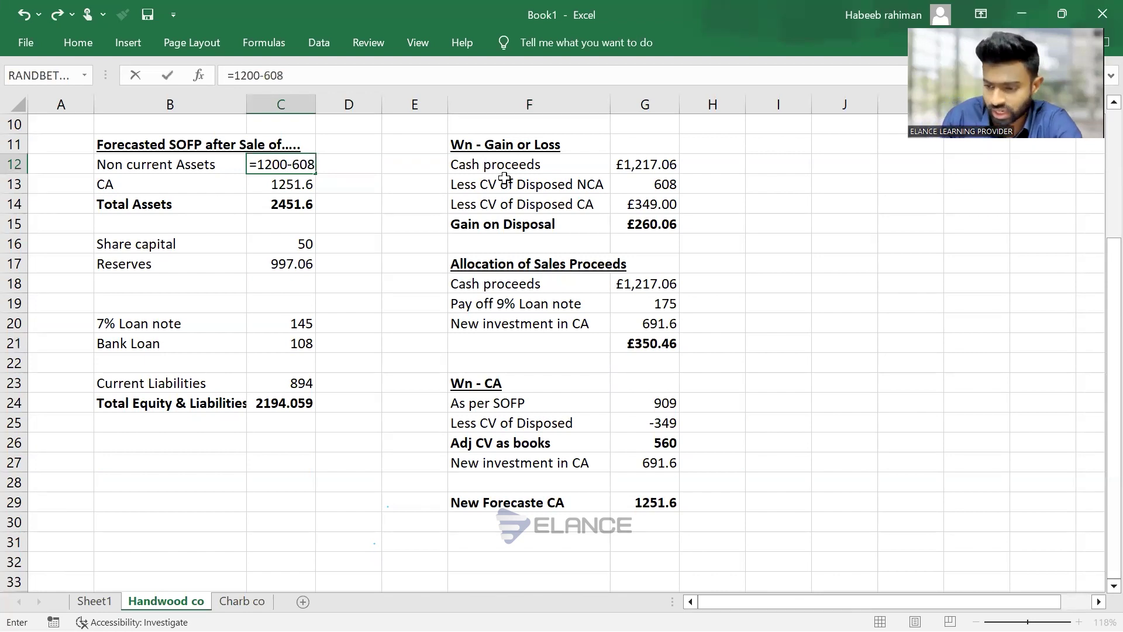
{"action": "type", "text": "+"}
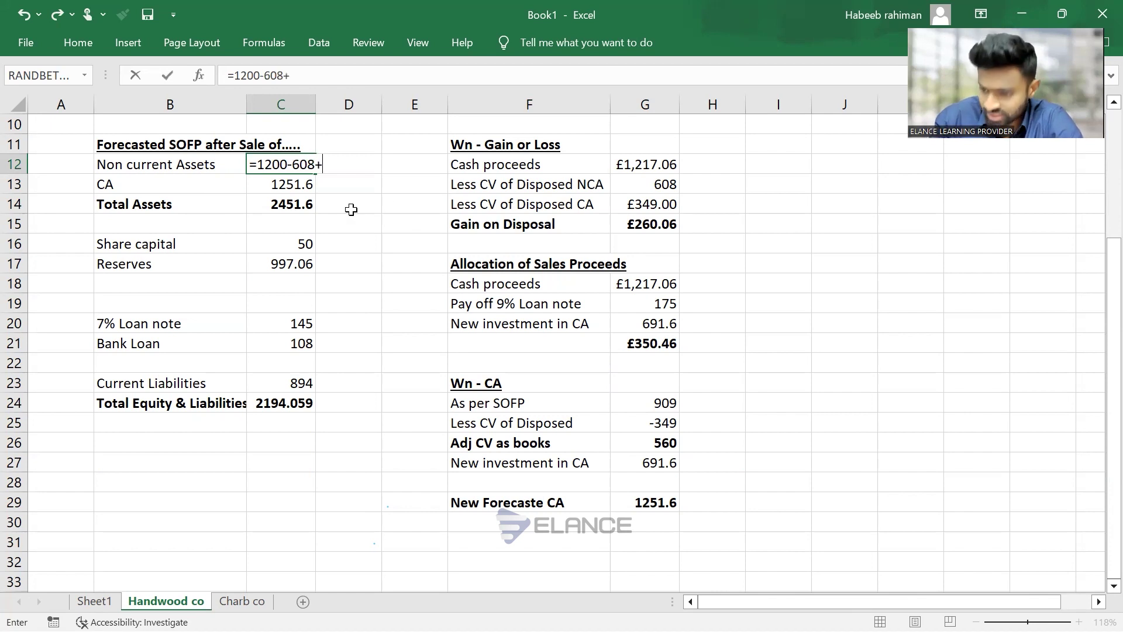
{"action": "left_click", "coordinate": [655, 346]}
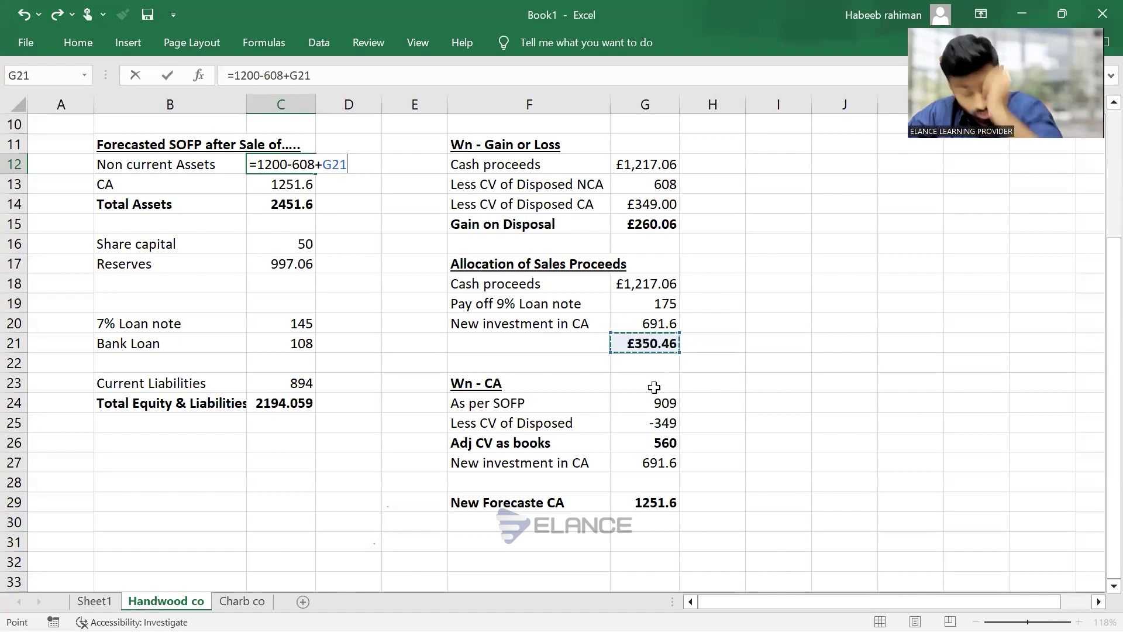
{"action": "key", "text": "Return"}
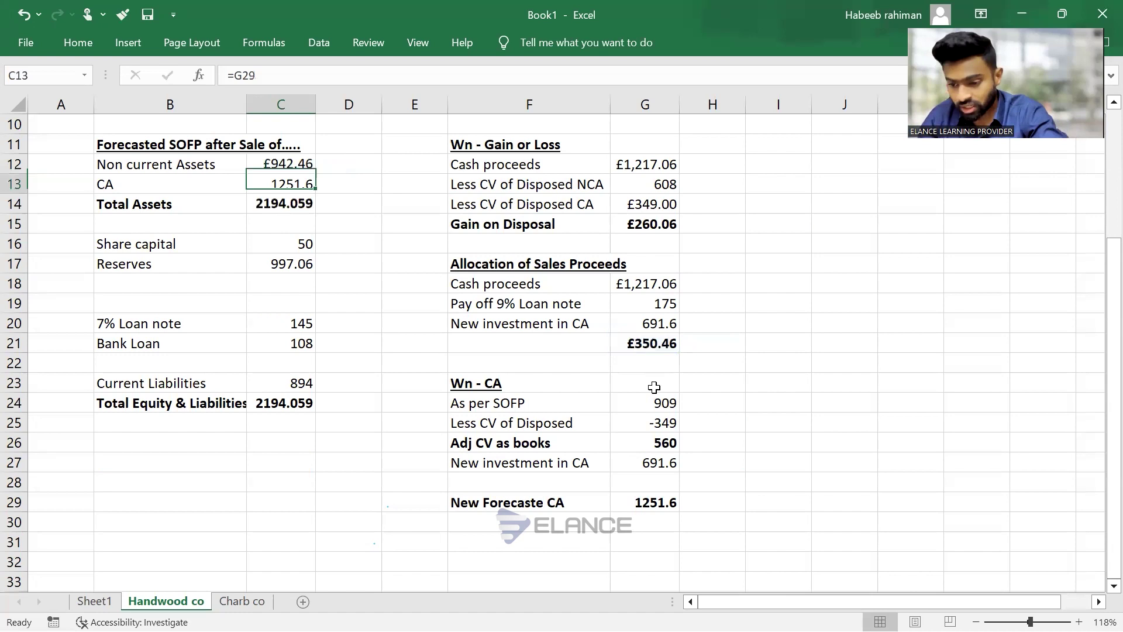
Label the remaining proceeds in F21 as "Investment in CA" in bold
{"action": "left_click", "coordinate": [529, 343]}
{"action": "type", "text": "In"}
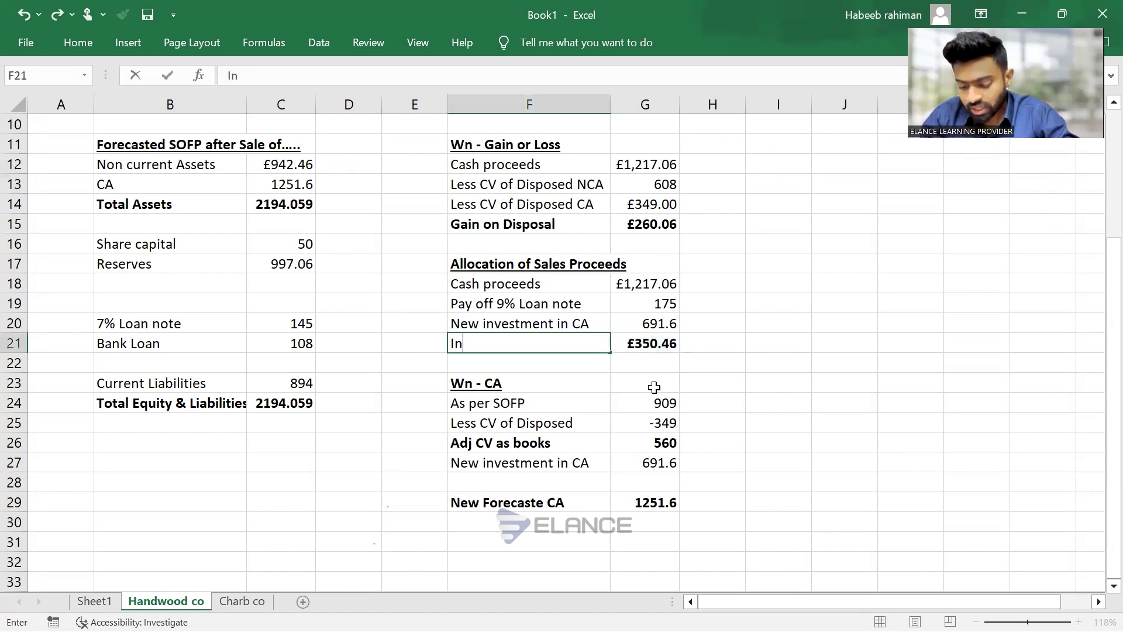
{"action": "type", "text": "vestm"}
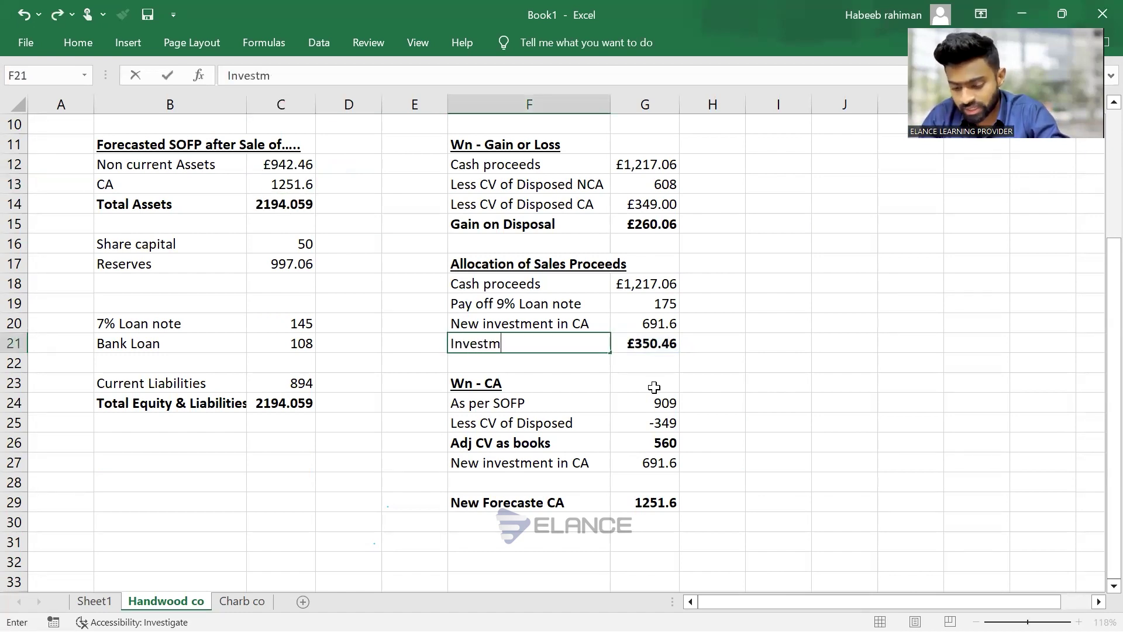
{"action": "type", "text": "ent in CA"}
{"action": "key", "text": "Return"}
{"action": "key", "text": "Up"}
{"action": "key", "text": "ctrl+b"}
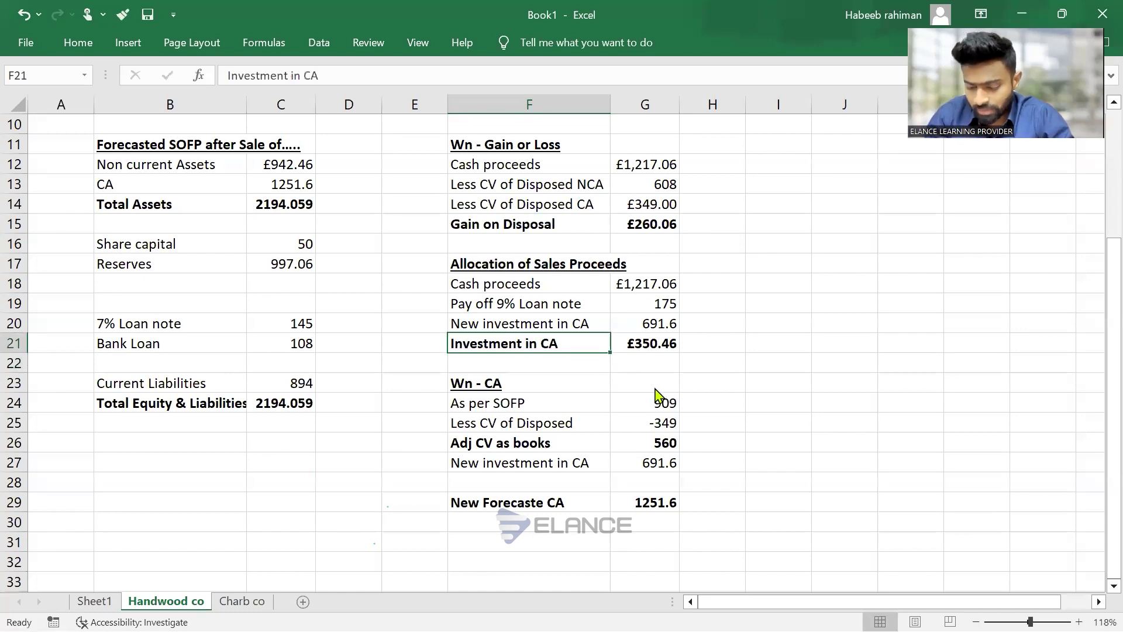
Review total assets, share capital, and the 7% loan note, bank loan and current liabilities rows of the forecasted SOFP
{"action": "left_click", "coordinate": [161, 198]}
{"action": "key", "text": "shift+Right"}
{"action": "key", "text": "Down"}
{"action": "key", "text": "Down"}
{"action": "key", "text": "shift+Right"}
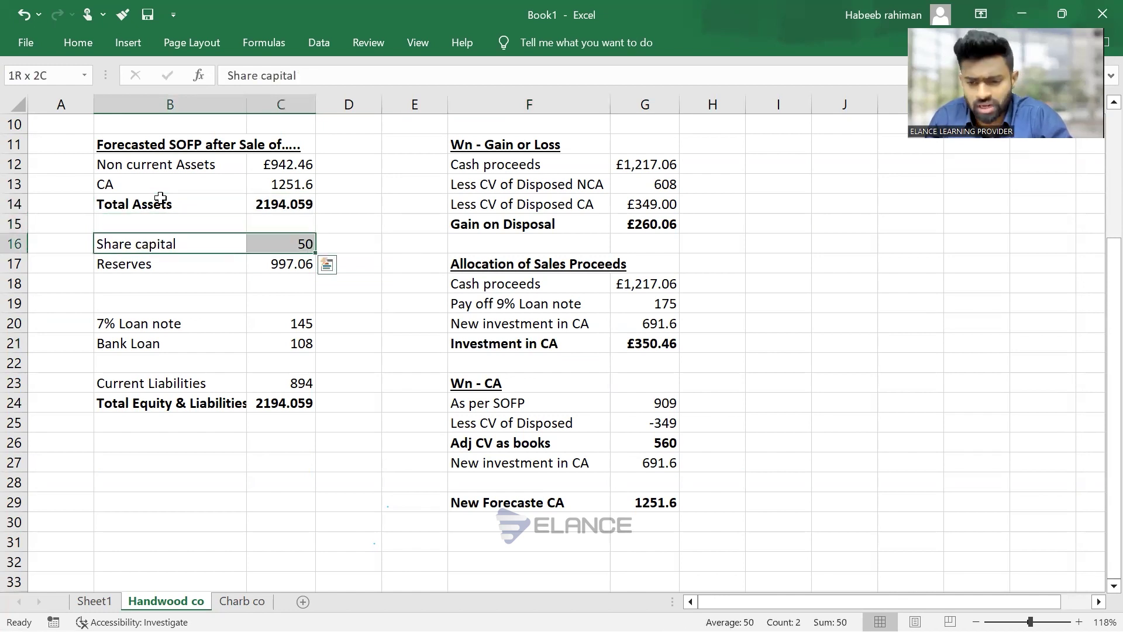
{"action": "left_click", "coordinate": [175, 323], "text": "ctrl"}
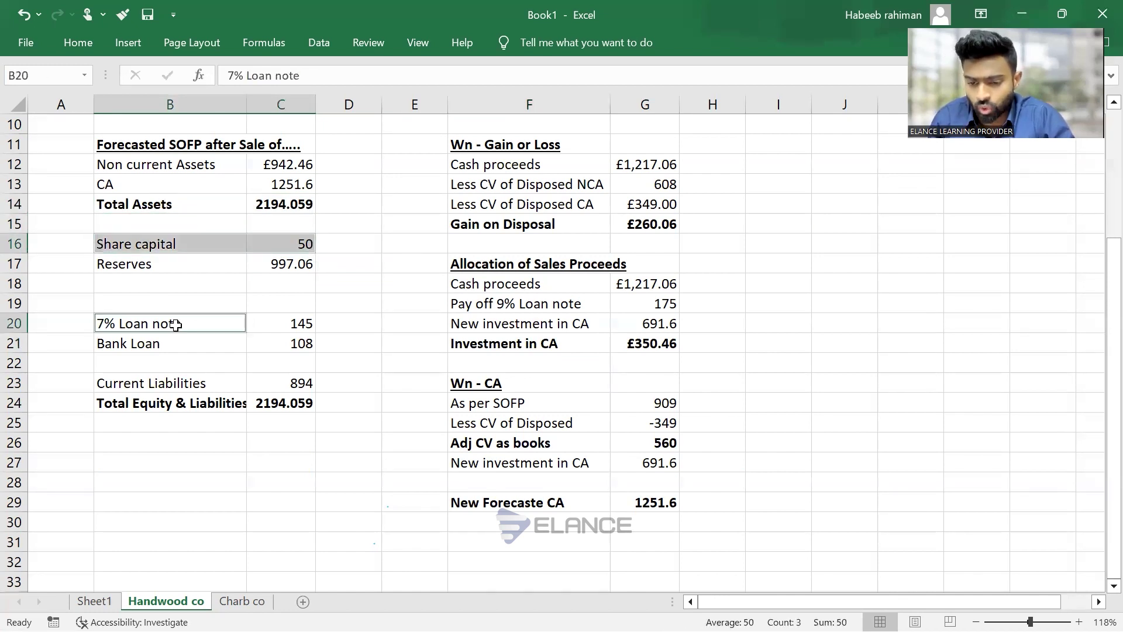
{"action": "key", "text": "shift+Right"}
{"action": "key", "text": "shift+Down"}
{"action": "key", "text": "shift+Down"}
{"action": "key", "text": "shift+Down"}
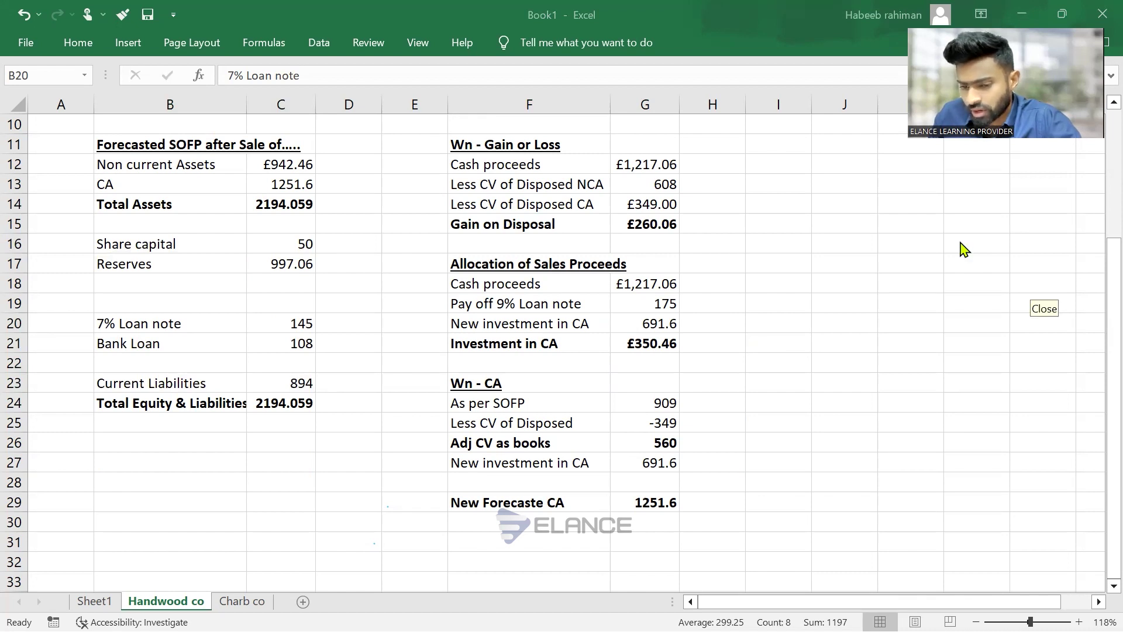
{"action": "left_click", "coordinate": [374, 363]}
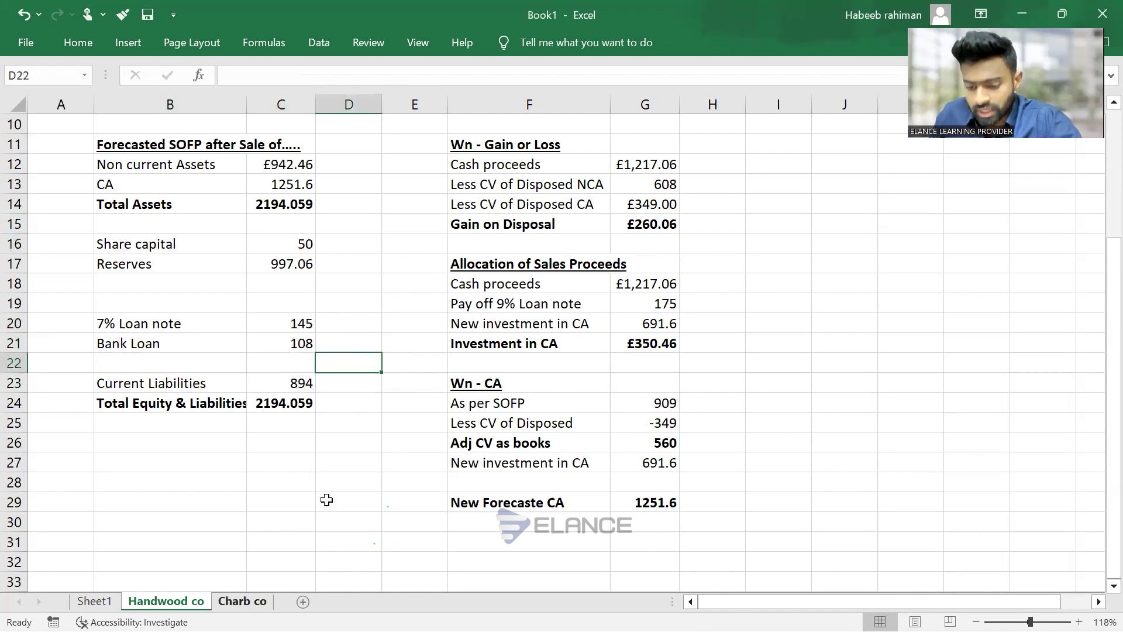
On the Charb co sheet, add the heading "Forecasted SOFP after sale......." in C14, bold and underlined
{"action": "key", "text": "ctrl+Page_Down"}
{"action": "scroll", "coordinate": [236, 477], "scroll_direction": "up", "scroll_amount": 1}
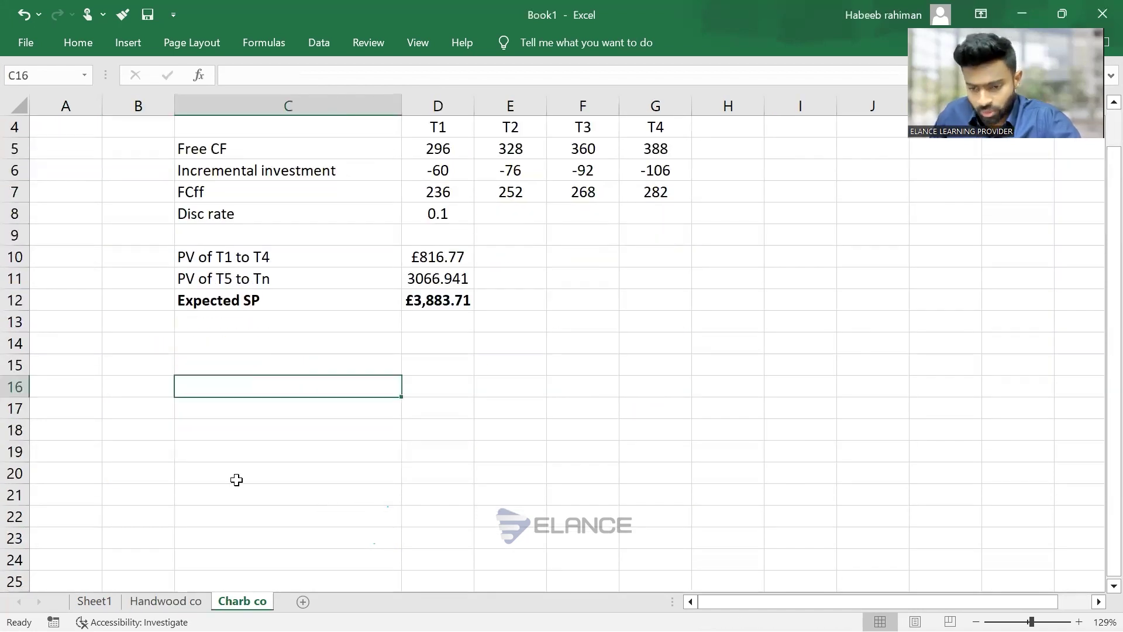
{"action": "scroll", "coordinate": [236, 479], "scroll_direction": "down", "scroll_amount": 3}
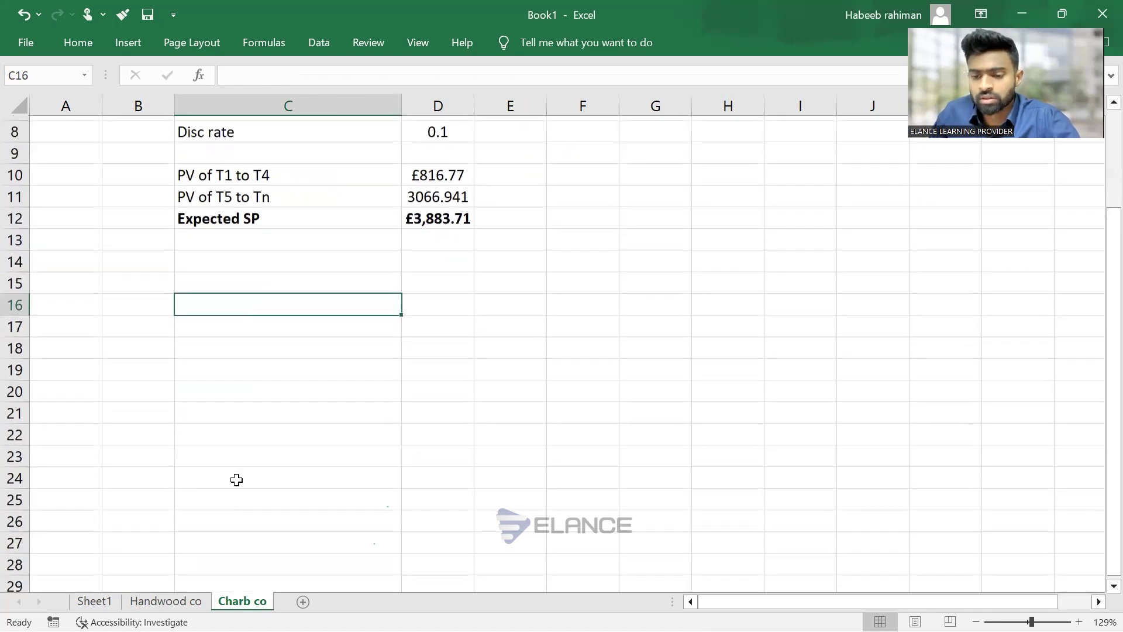
{"action": "key", "text": "Up"}
{"action": "key", "text": "Up"}
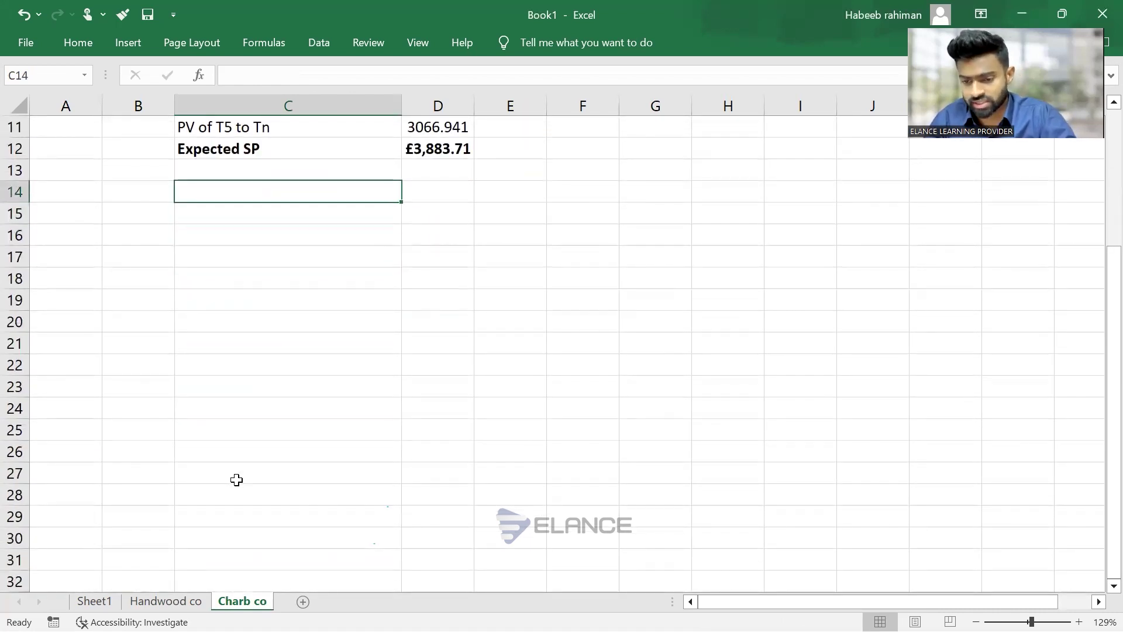
{"action": "type", "text": "Forecasted"}
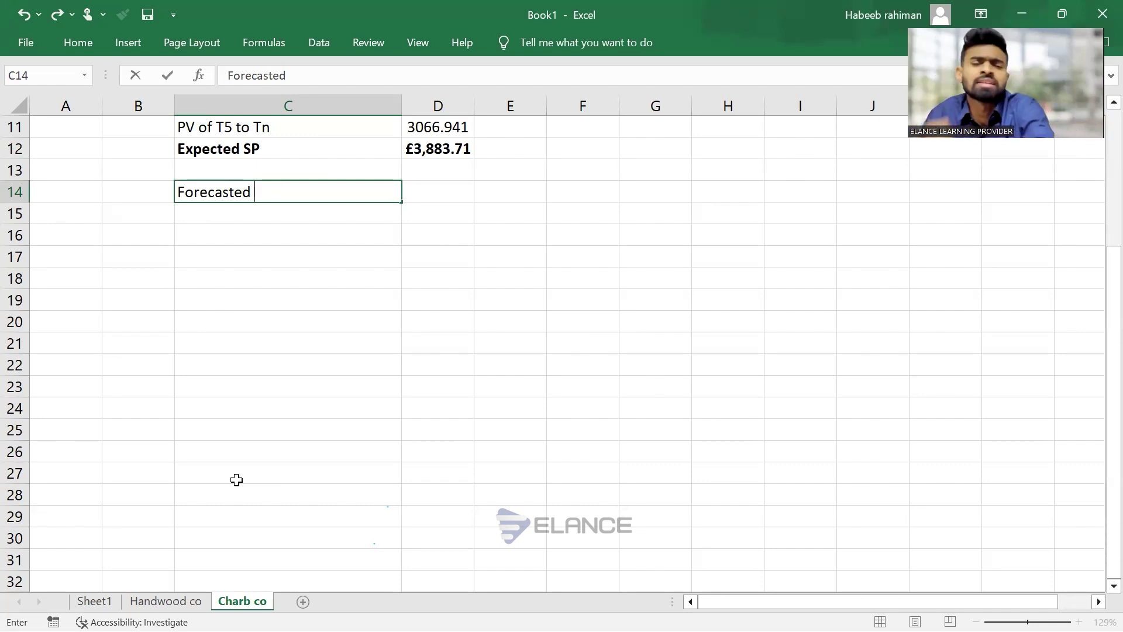
{"action": "type", "text": "SOFP after sale......."}
{"action": "key", "text": "Return"}
{"action": "key", "text": "Up"}
{"action": "key", "text": "Up"}
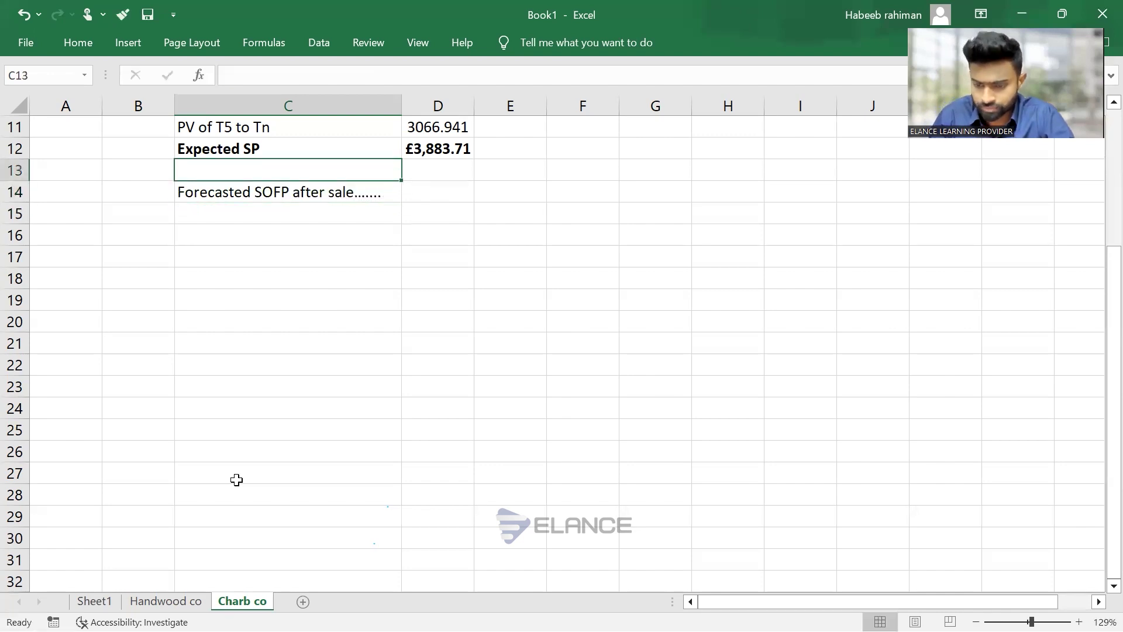
{"action": "key", "text": "Down"}
{"action": "key", "text": "ctrl+b"}
{"action": "key", "text": "ctrl+u"}
Label C15 below the forecasted SOFP heading as "Non current Asset"
{"action": "key", "text": "Down"}
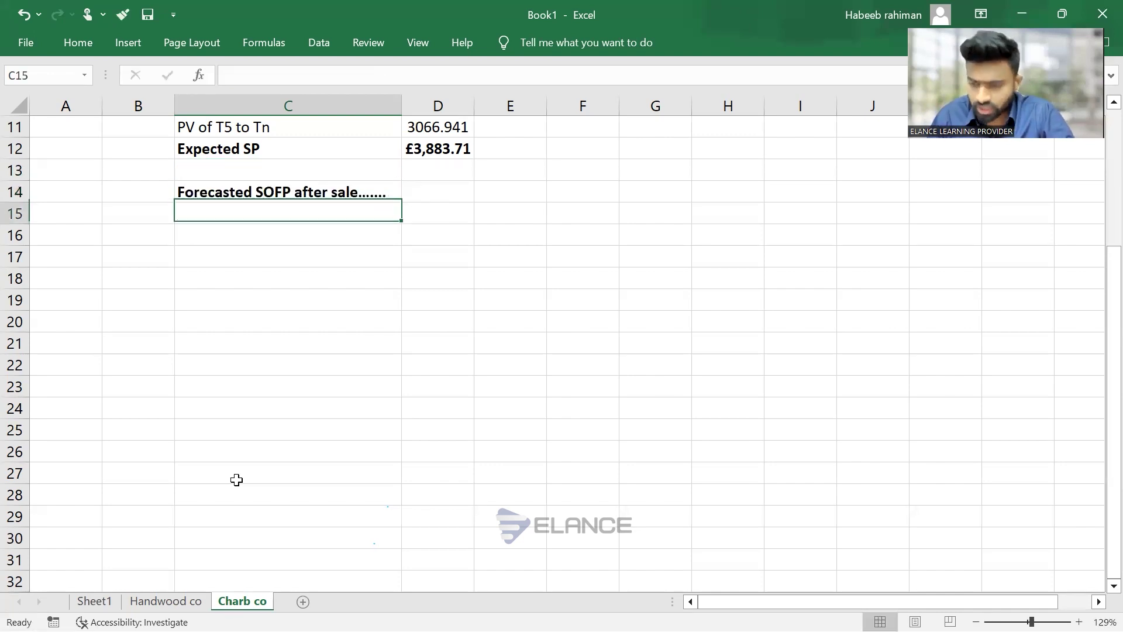
{"action": "type", "text": "Non cu"}
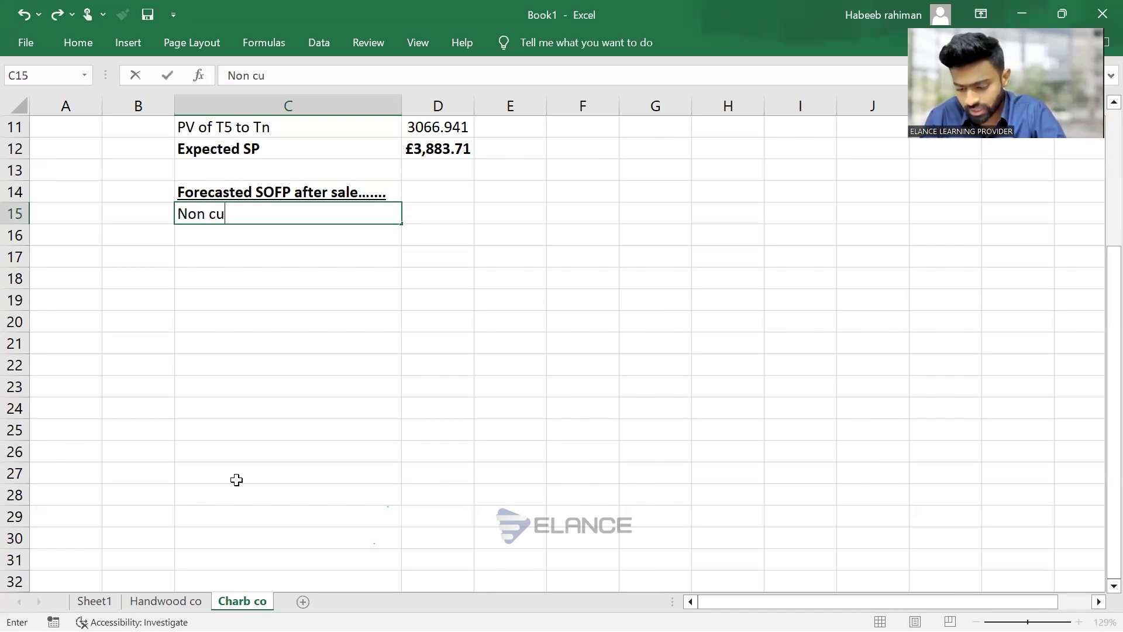
{"action": "type", "text": "rrent"}
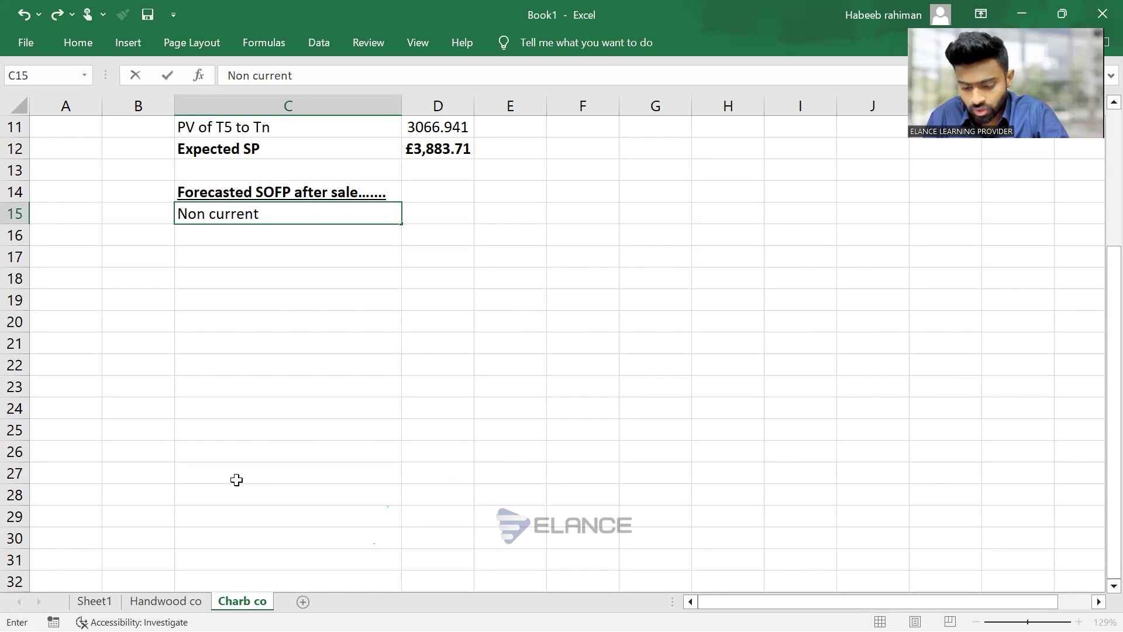
{"action": "type", "text": " Asset"}
Set D15 to =6625, taking CC's non-current assets from Exhibit 3 of the question PDF
{"action": "key", "text": "Tab"}
{"action": "type", "text": "="}
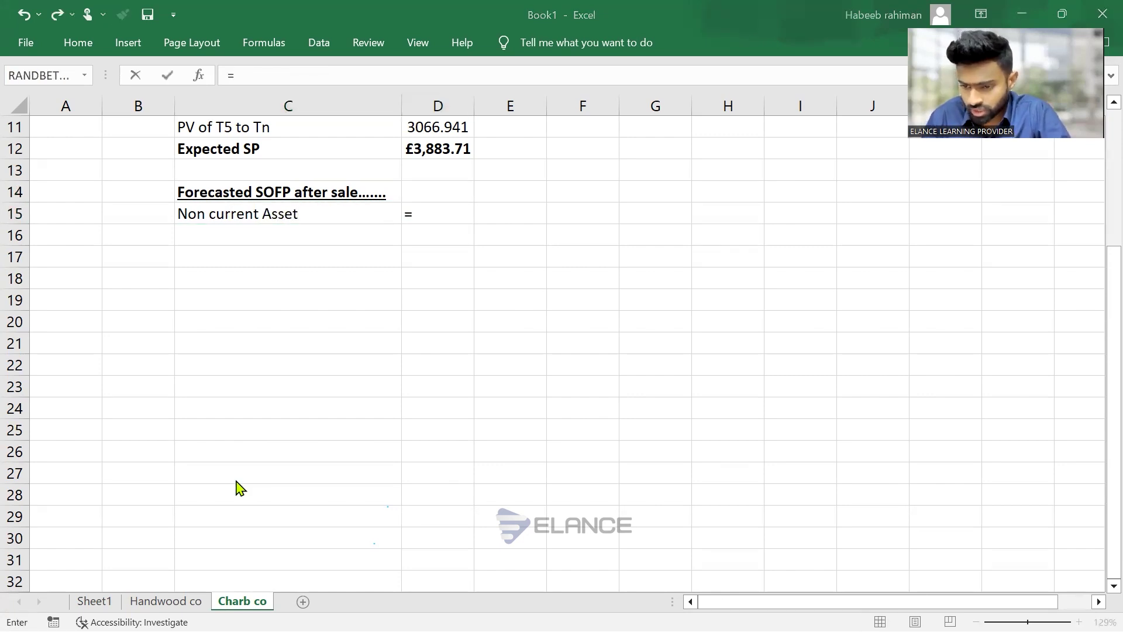
{"action": "key", "text": "alt+Tab"}
{"action": "key", "text": "alt+Tab"}
{"action": "scroll", "coordinate": [234, 477], "scroll_direction": "down", "scroll_amount": 10}
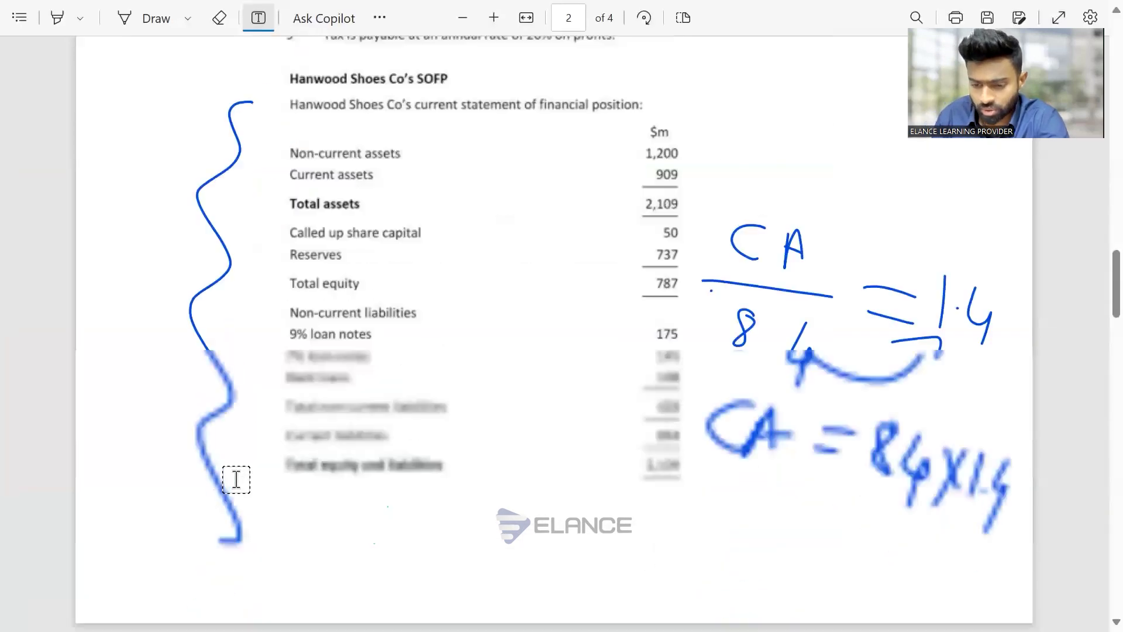
{"action": "scroll", "coordinate": [236, 479], "scroll_direction": "down", "scroll_amount": 15}
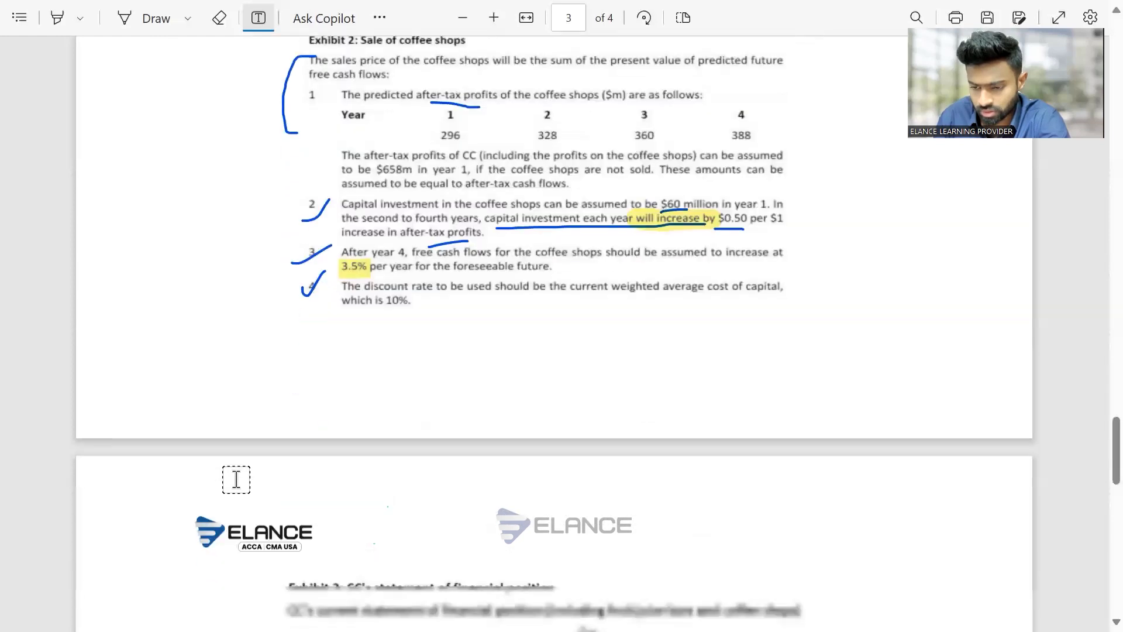
{"action": "scroll", "coordinate": [236, 479], "scroll_direction": "down", "scroll_amount": 4}
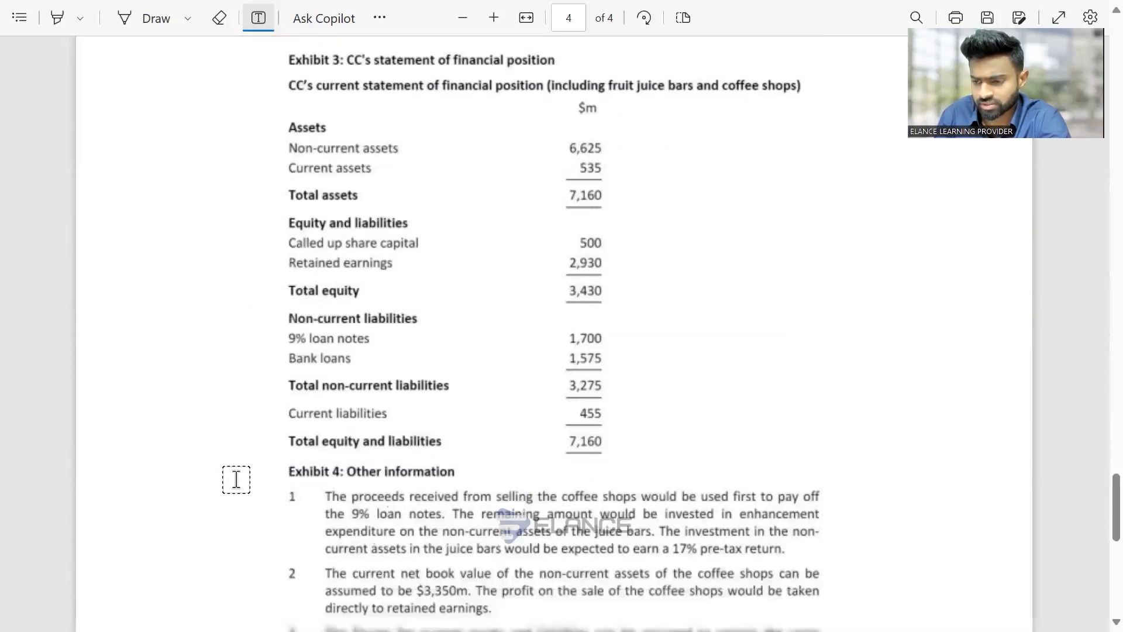
{"action": "key", "text": "alt+Tab"}
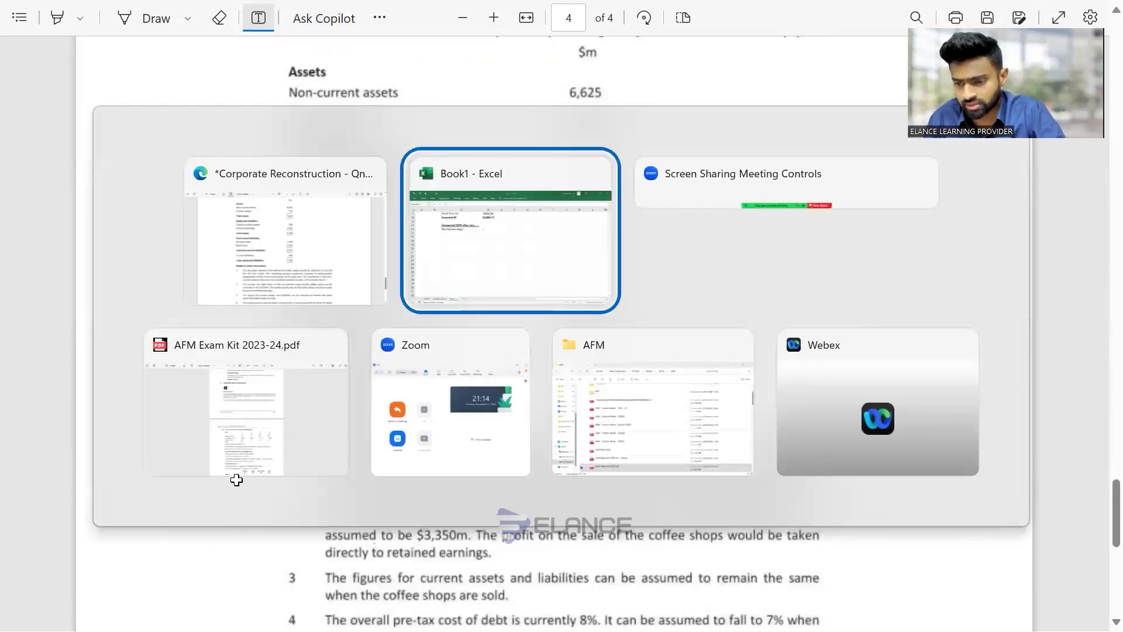
{"action": "type", "text": "63"}
{"action": "key", "text": "BackSpace"}
{"action": "type", "text": "25"}
{"action": "key", "text": "Return"}
Add a "CA" row in C16:D16 with =535, the current assets from CC's statement of financial position
{"action": "key", "text": "Left"}
{"action": "type", "text": "CA"}
{"action": "key", "text": "Tab"}
{"action": "key", "text": "alt+Tab"}
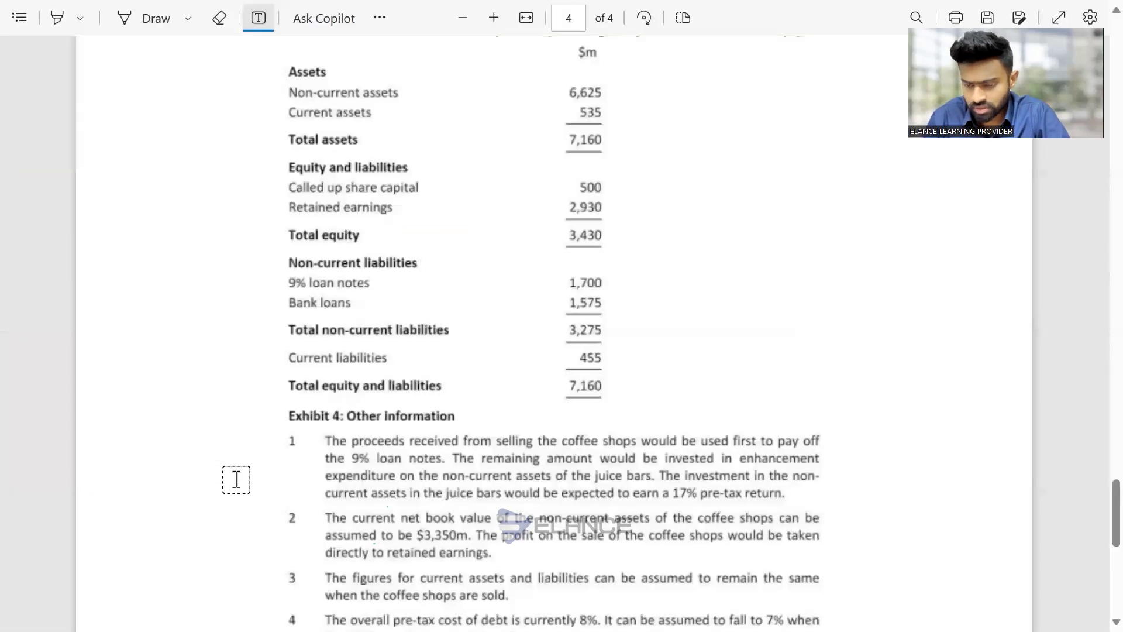
{"action": "key", "text": "alt+Tab"}
{"action": "type", "text": "=535"}
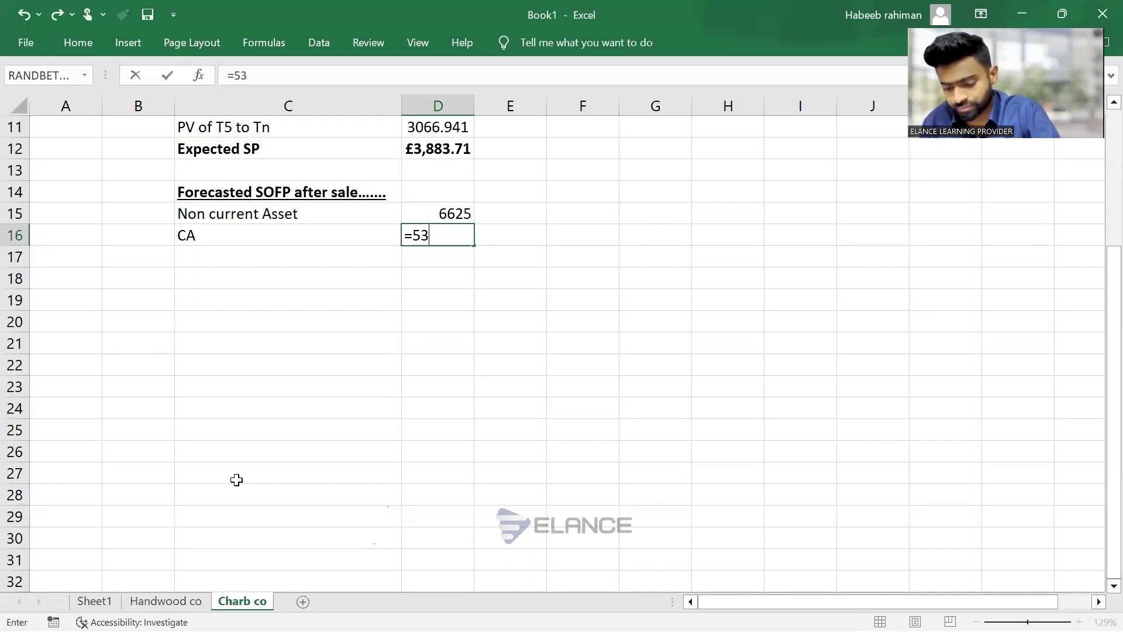
{"action": "key", "text": "Return"}
Add a bold "Total" row in C17:D17 that sums the non-current and current assets
{"action": "key", "text": "Left"}
{"action": "type", "text": "Tot"}
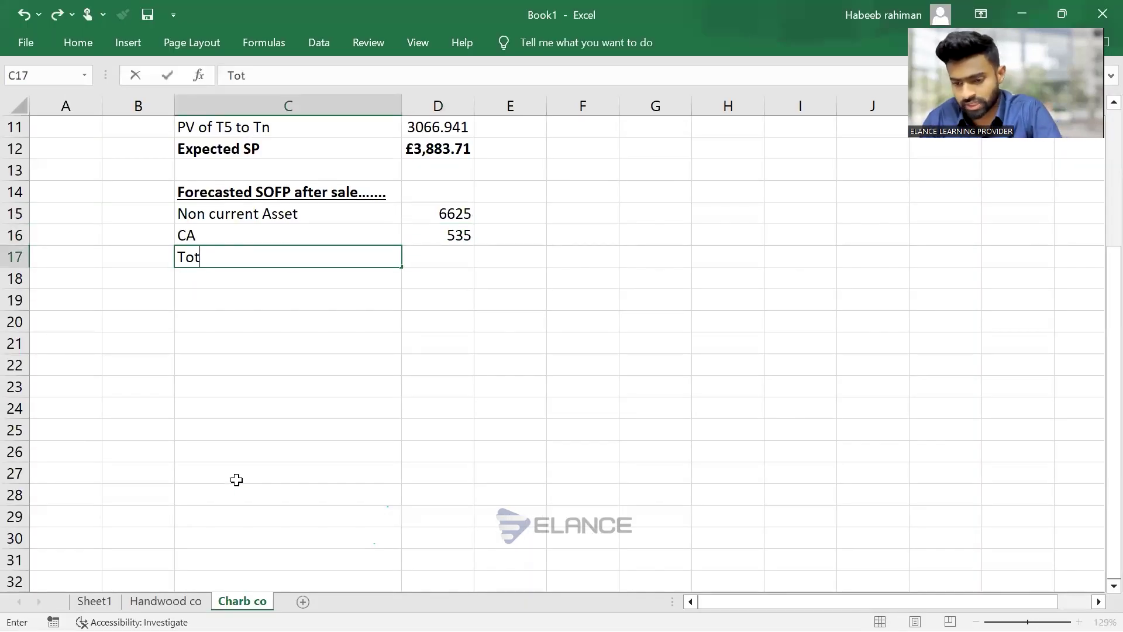
{"action": "key", "text": "Tab"}
{"action": "key", "text": "alt+equal"}
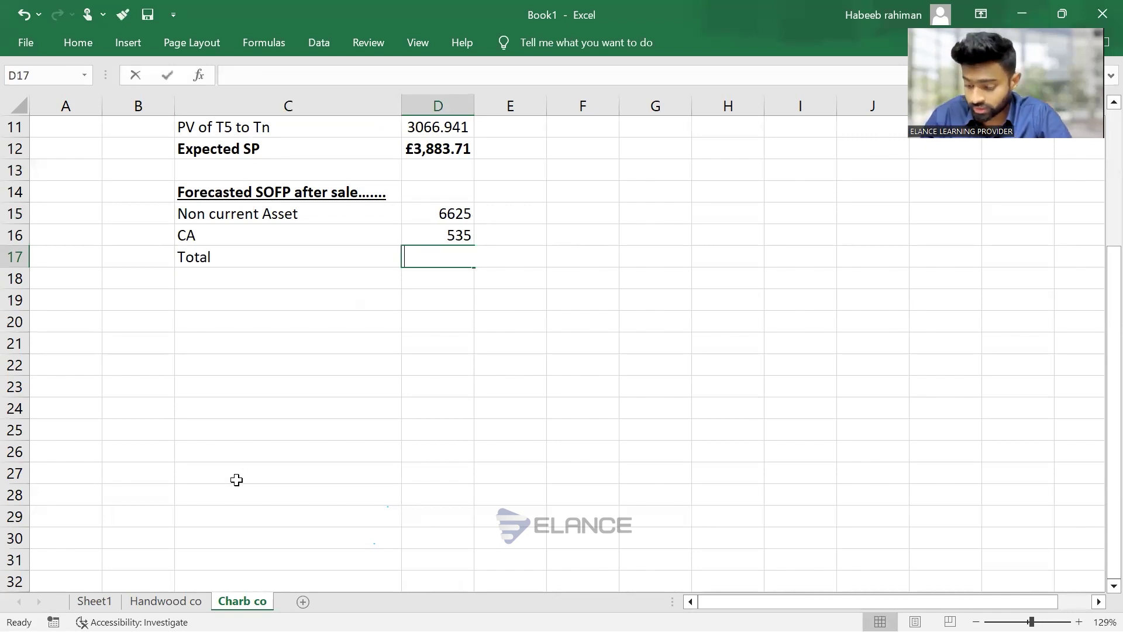
{"action": "key", "text": "Return"}
{"action": "key", "text": "Up"}
{"action": "key", "text": "shift+Right"}
{"action": "key", "text": "ctrl+b"}
Add a "Share capital" row in C19:D19 with 500 from CC's statement in the PDF
{"action": "key", "text": "Down"}
{"action": "key", "text": "Down"}
{"action": "key", "text": "alt+Tab"}
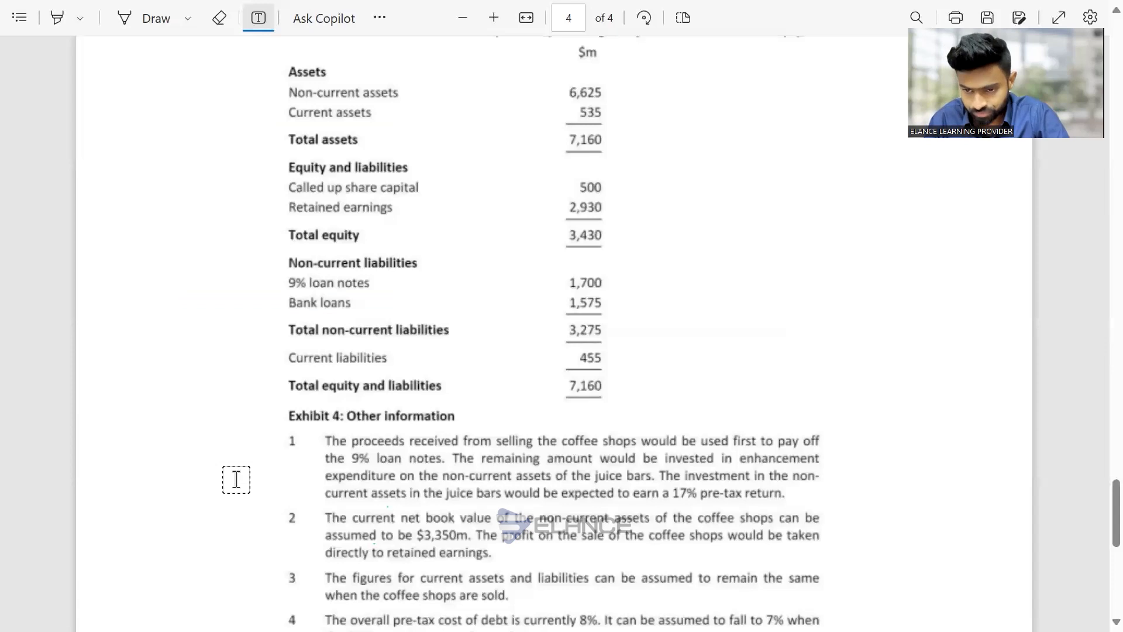
{"action": "key", "text": "alt+Tab"}
{"action": "type", "text": "Share capital"}
{"action": "key", "text": "Right"}
{"action": "type", "text": "500"}
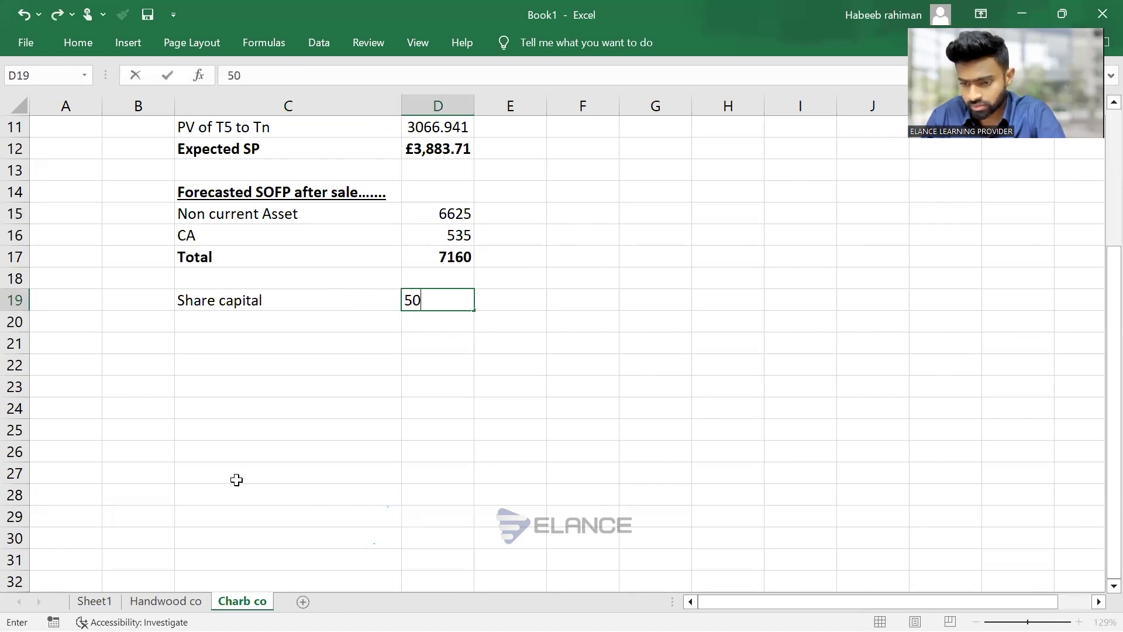
{"action": "key", "text": "Return"}
Add a "Retained Earnings" row in C20:D20 with =2930 from CC's statement in the PDF
{"action": "key", "text": "alt+Tab"}
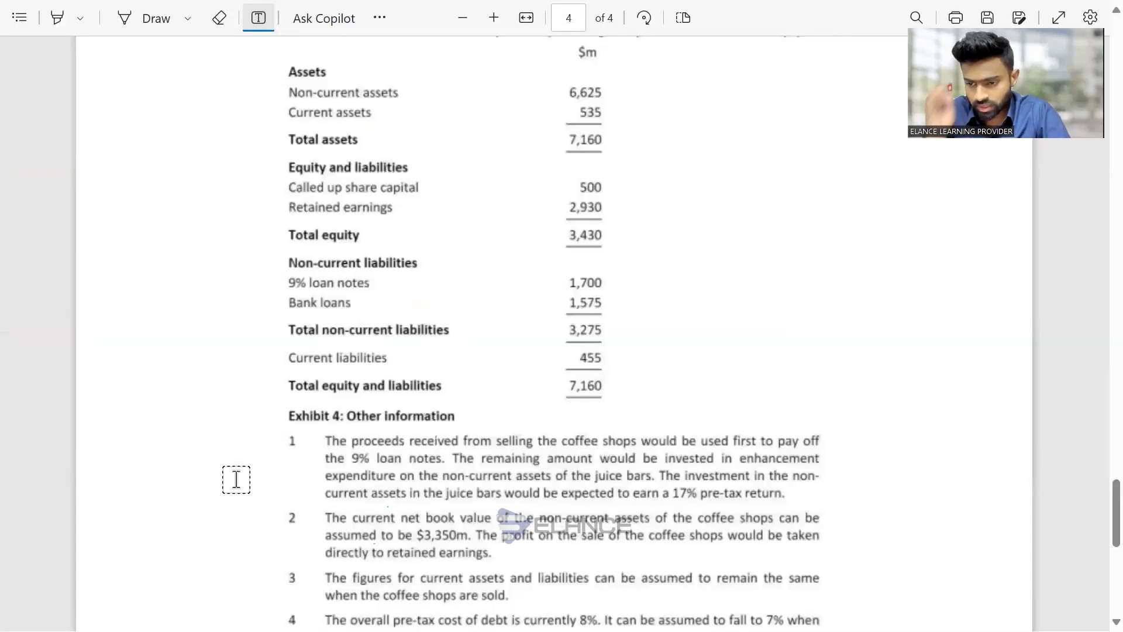
{"action": "key", "text": "alt+Tab"}
{"action": "key", "text": "Left"}
{"action": "type", "text": "Retai"}
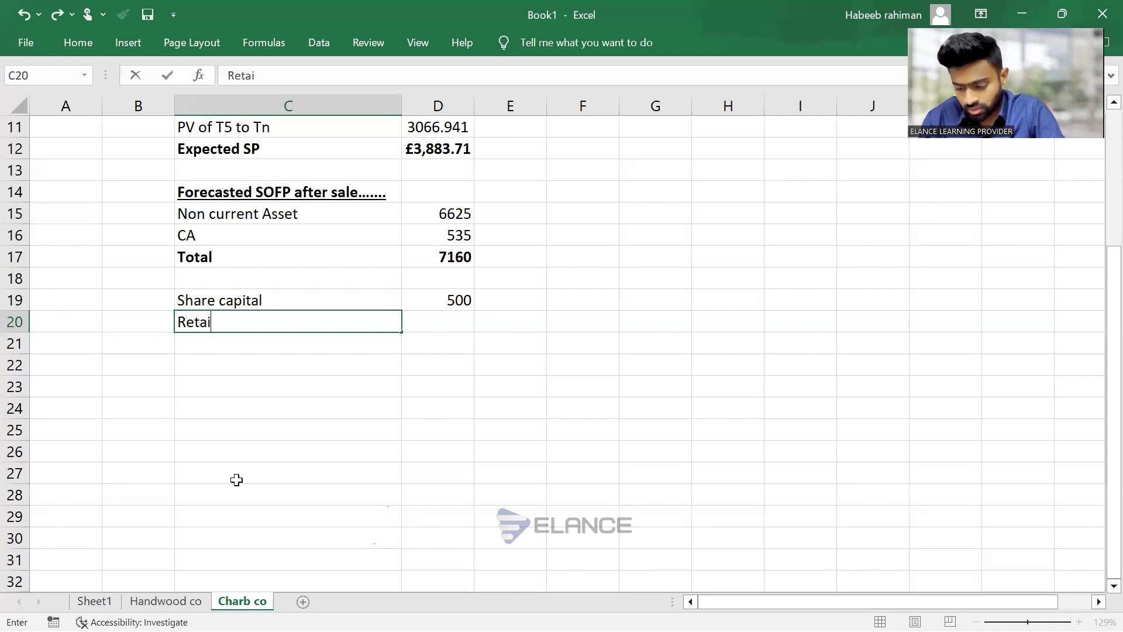
{"action": "type", "text": "ned Earnings"}
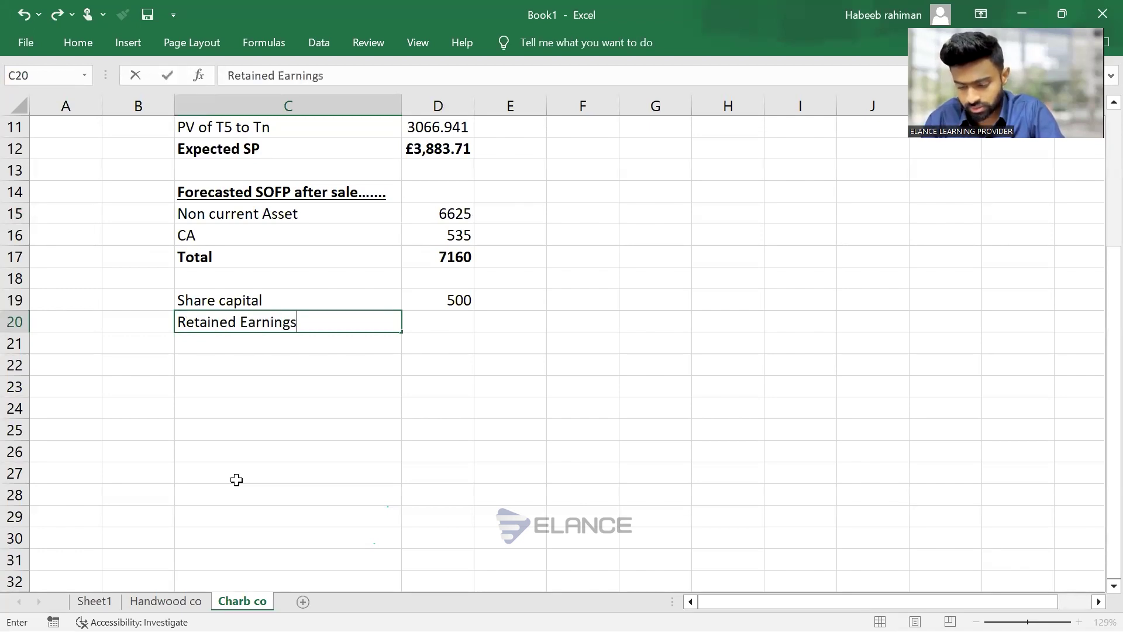
{"action": "key", "text": "Right"}
{"action": "key", "text": "alt+Tab"}
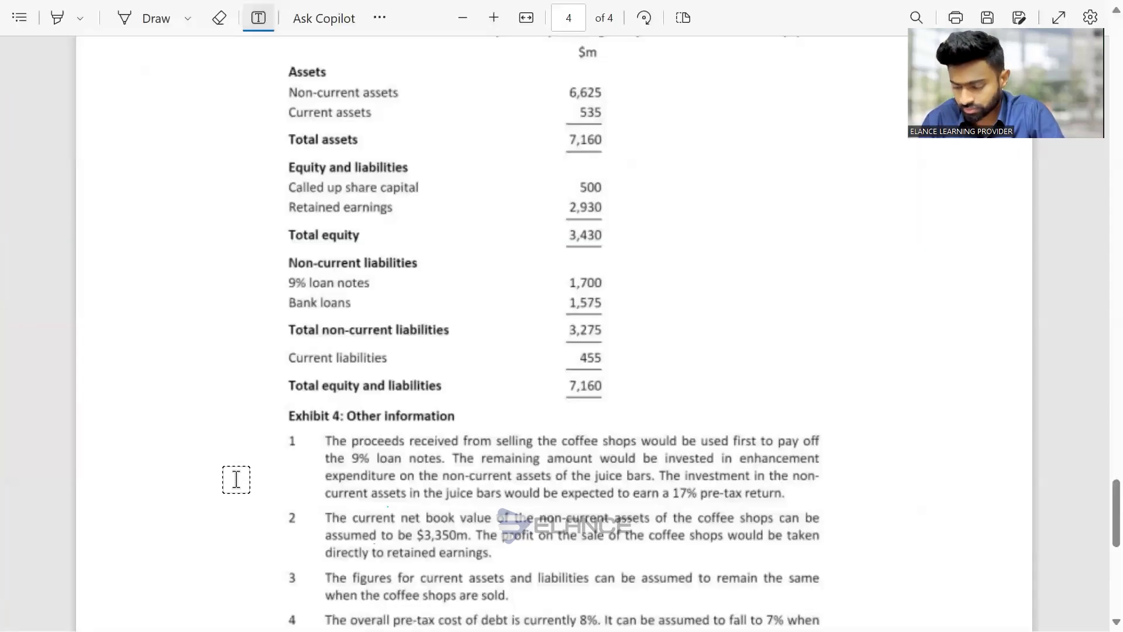
{"action": "key", "text": "alt+Tab"}
{"action": "type", "text": "=2"}
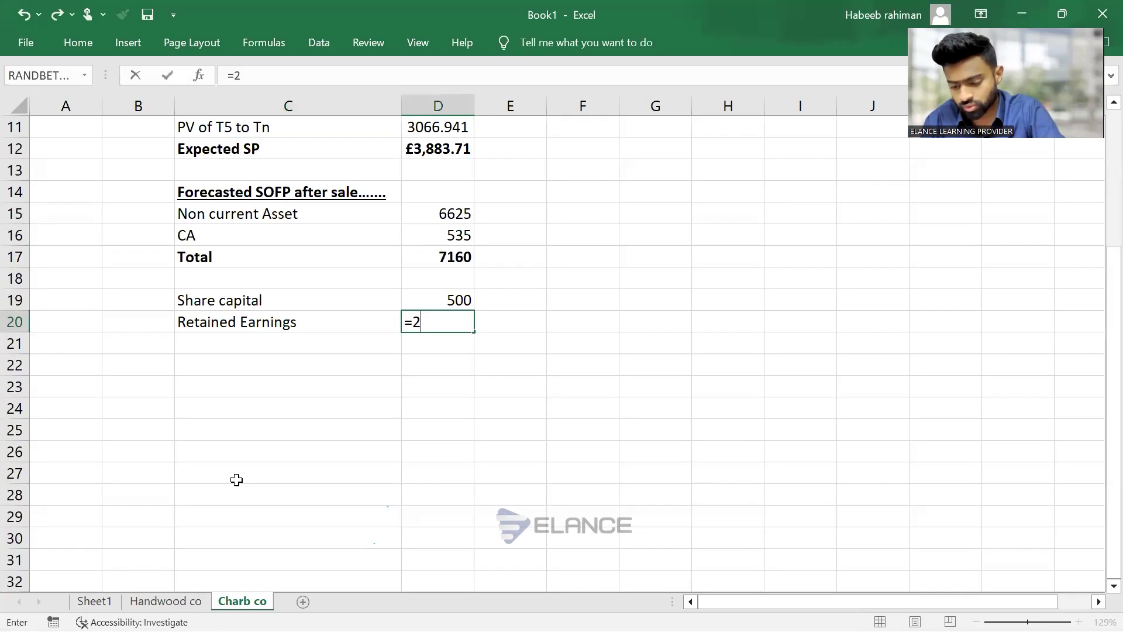
{"action": "type", "text": "930"}
{"action": "key", "text": "Return"}
Leave row 21 blank and add a "9% Loan notes" row in C22:D22 with 1700 from the PDF statement
{"action": "key", "text": "Return"}
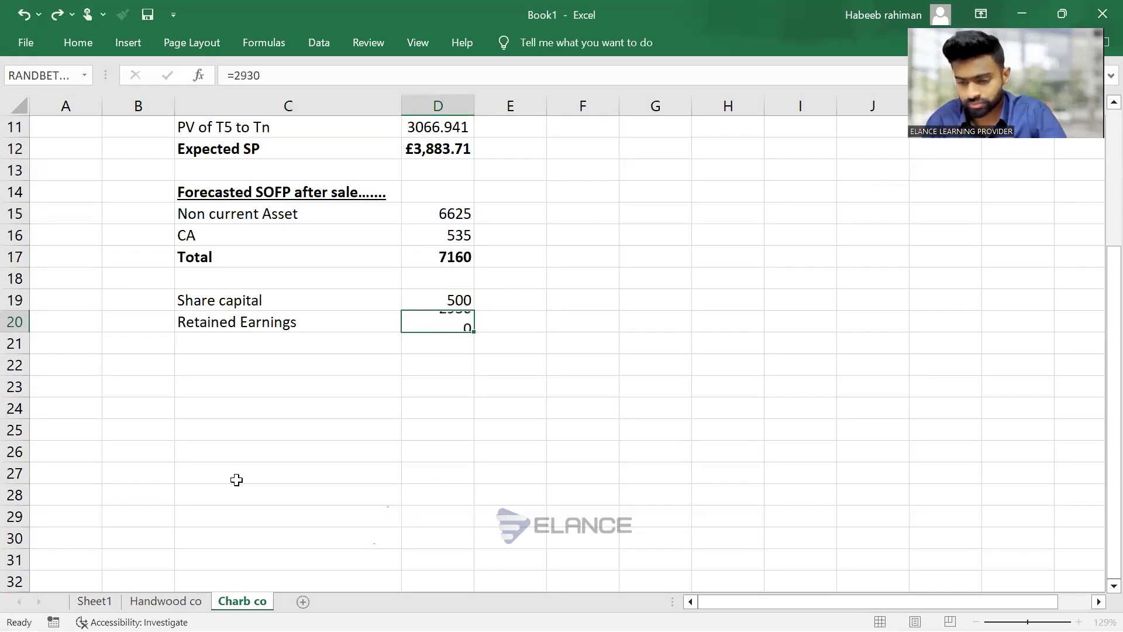
{"action": "key", "text": "alt+Tab"}
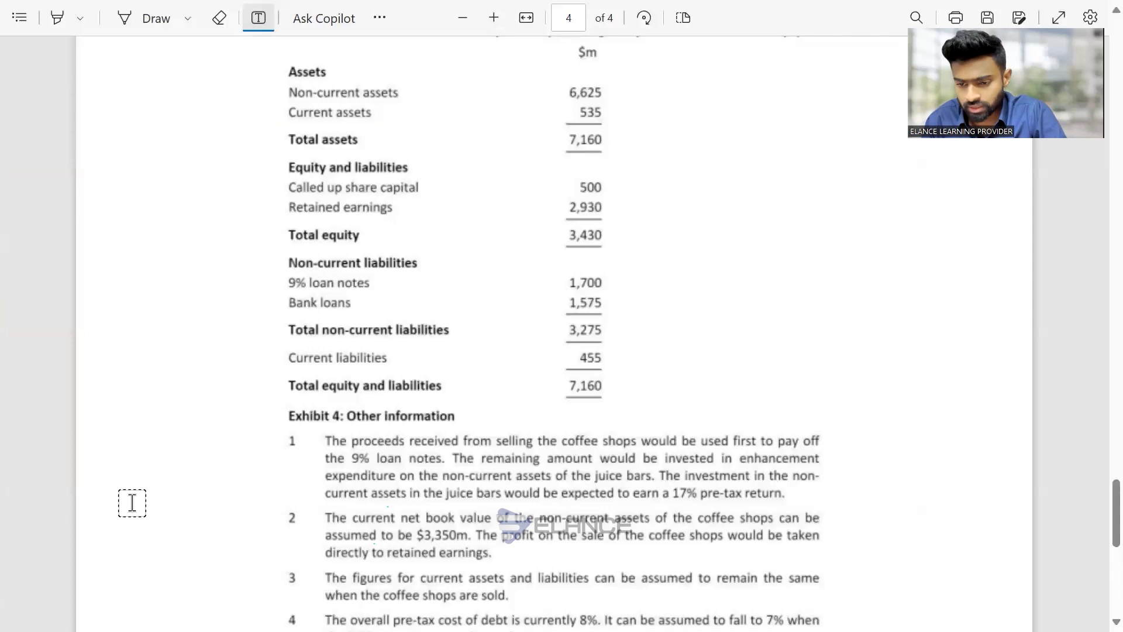
{"action": "scroll", "coordinate": [178, 454], "scroll_direction": "down", "scroll_amount": 1}
{"action": "scroll", "coordinate": [179, 453], "scroll_direction": "down", "scroll_amount": 1}
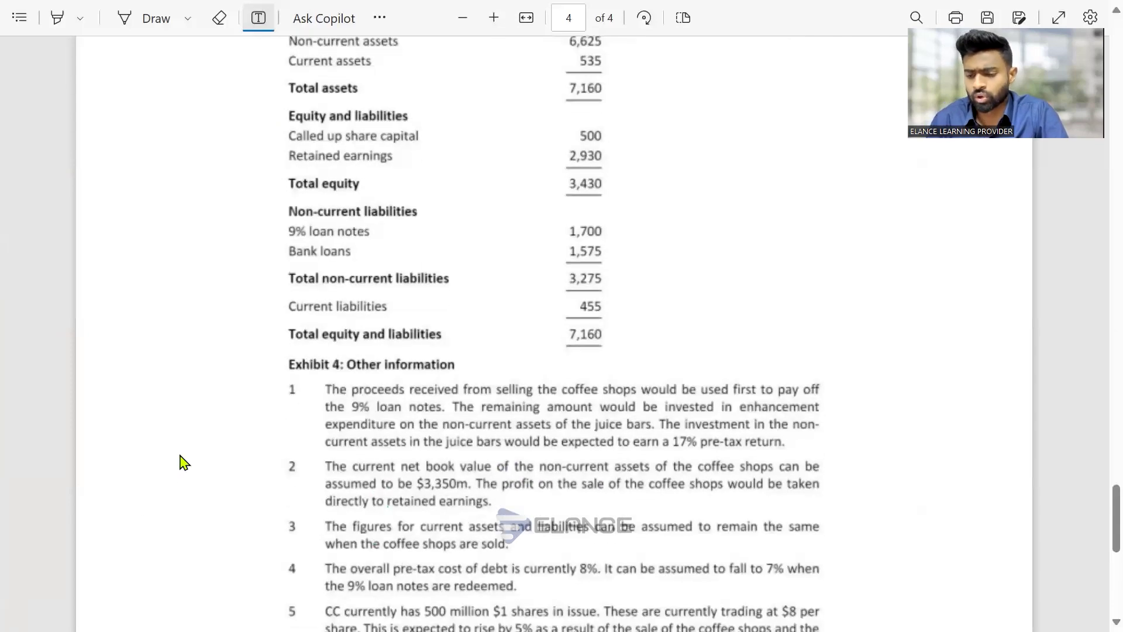
{"action": "key", "text": "alt+Tab"}
{"action": "type", "text": "9% Loan notes"}
{"action": "key", "text": "ctrl+Return"}
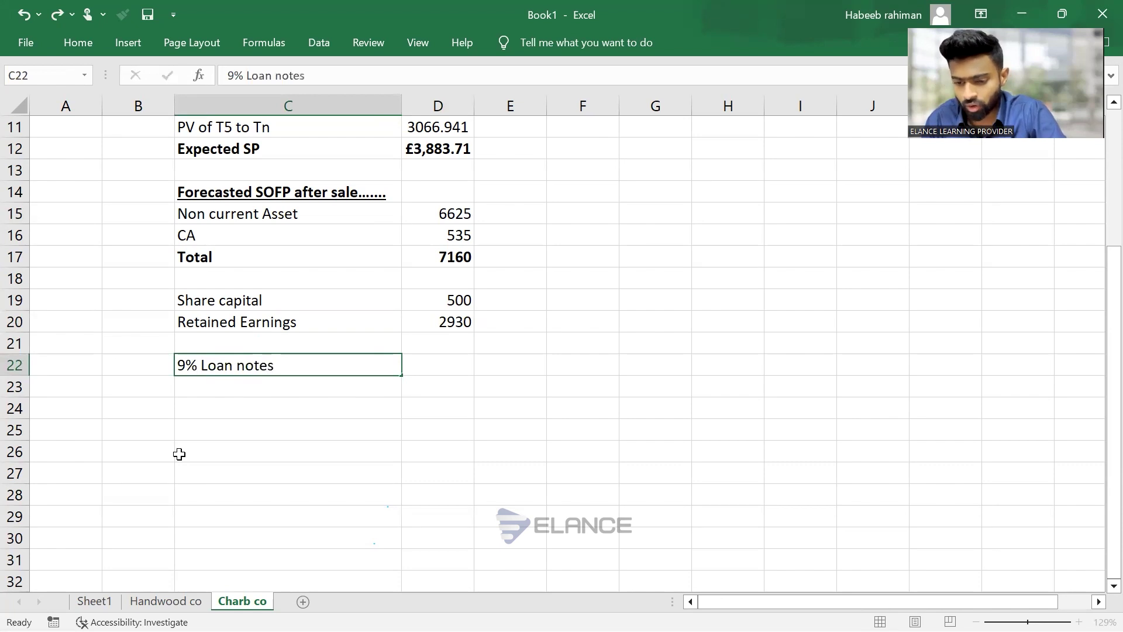
{"action": "key", "text": "alt+Tab"}
{"action": "key", "text": "alt+Tab"}
{"action": "key", "text": "Tab"}
{"action": "type", "text": "1700"}
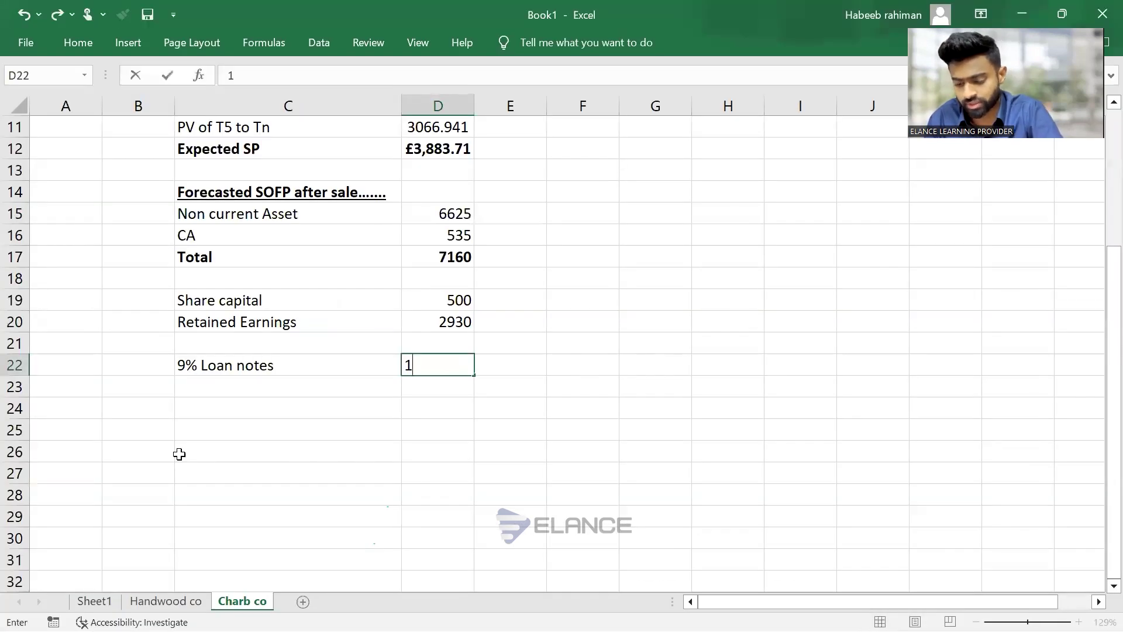
{"action": "key", "text": "Return"}
Add a "Bank loan" row in C23:D23 with 1575 from CC's statement in the PDF
{"action": "type", "text": "Bank loan"}
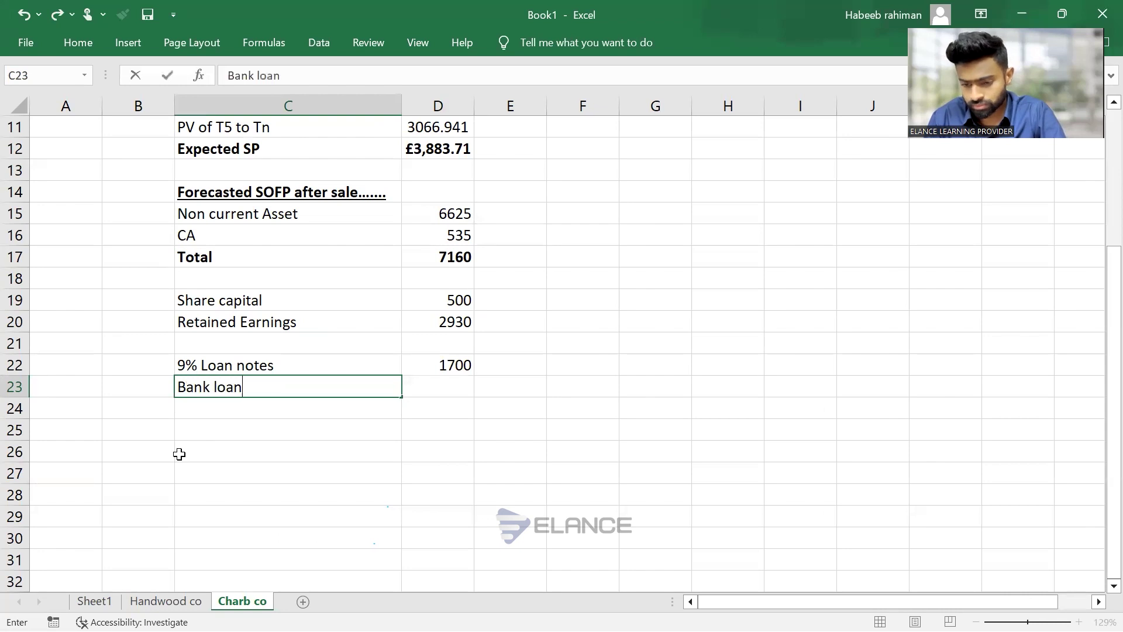
{"action": "key", "text": "Tab"}
{"action": "key", "text": "alt+Tab"}
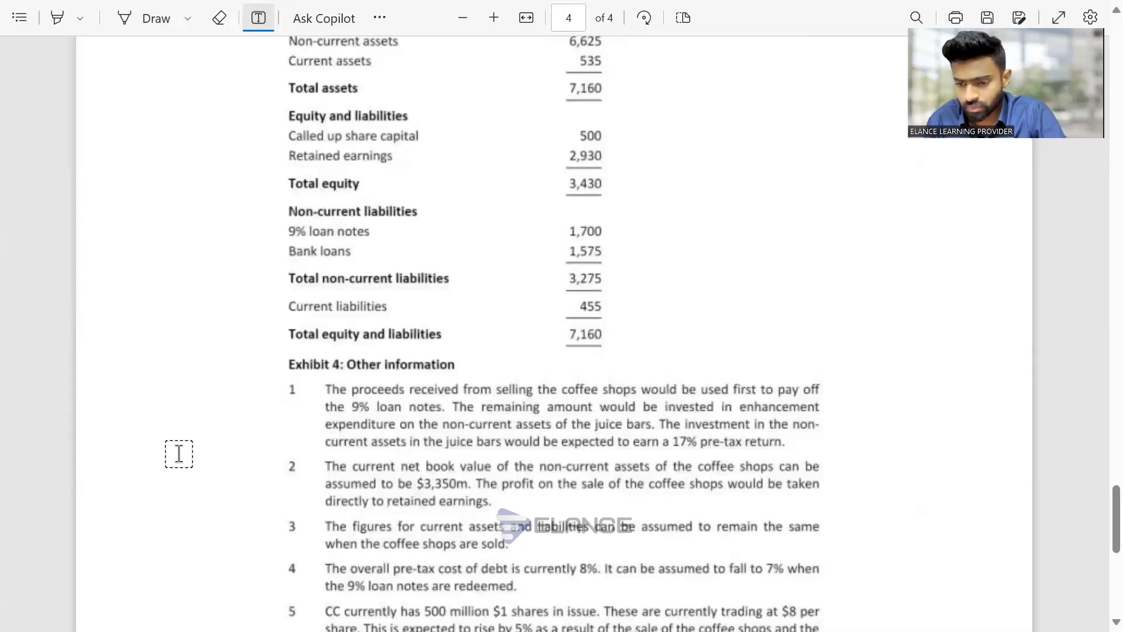
{"action": "key", "text": "alt+Tab"}
{"action": "type", "text": "1575"}
{"action": "key", "text": "Return"}
Leave row 24 blank and add a "Current Liabilities" row in C25:D25 with 455 from the PDF statement
{"action": "key", "text": "alt+Tab"}
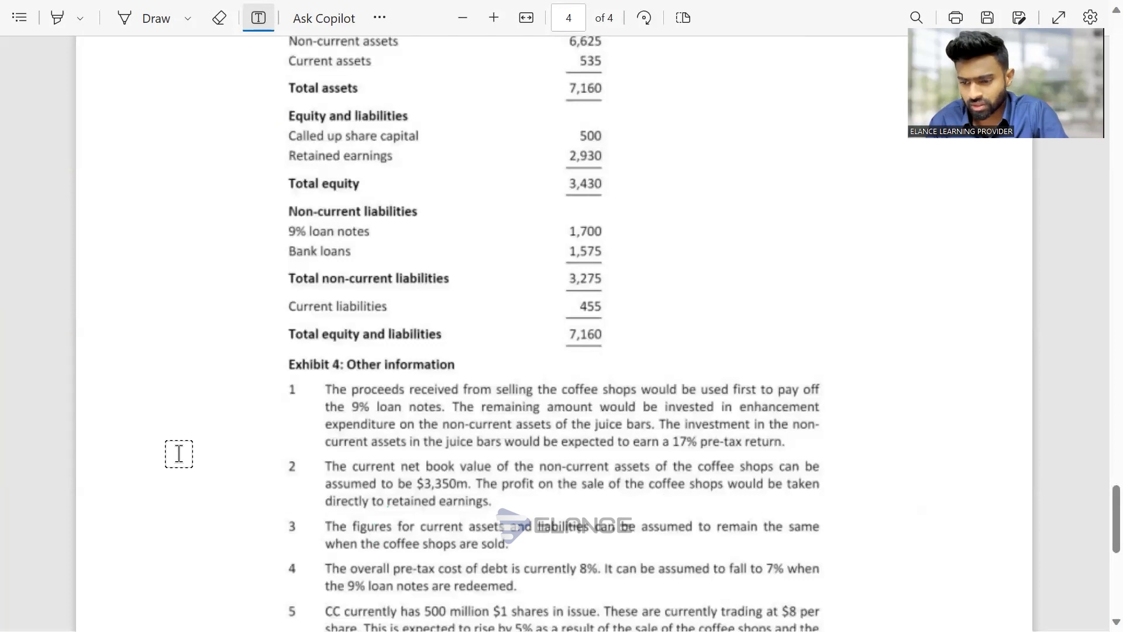
{"action": "key", "text": "alt+Tab"}
{"action": "key", "text": "Return"}
{"action": "type", "text": "Current Liabilities"}
{"action": "key", "text": "Tab"}
{"action": "key", "text": "alt+Tab"}
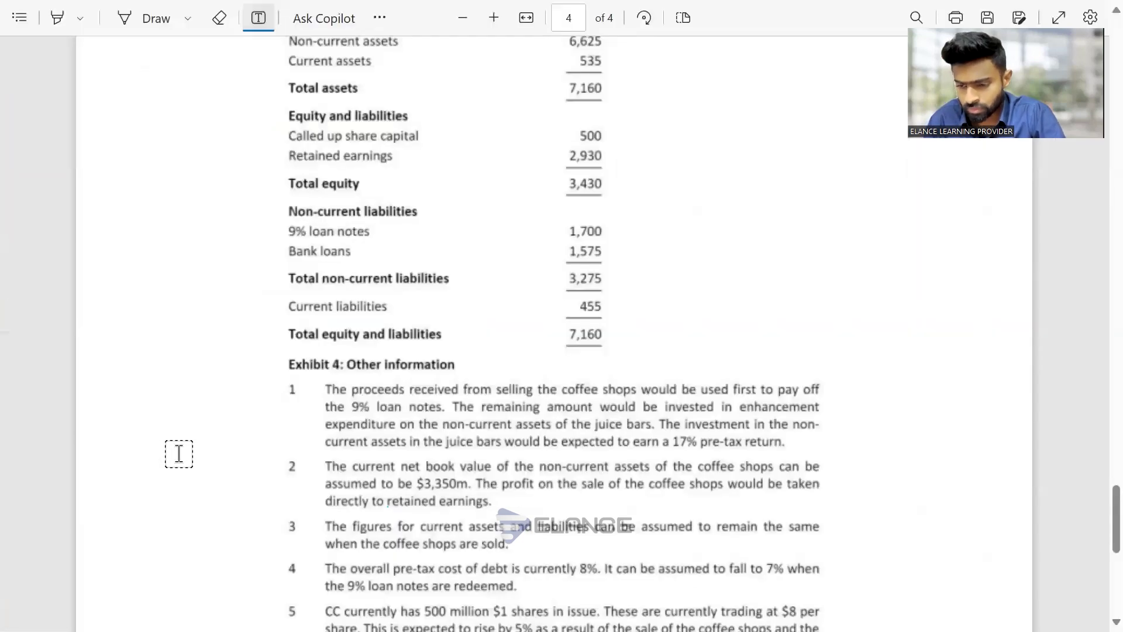
{"action": "key", "text": "alt+Tab"}
{"action": "type", "text": "455"}
{"action": "key", "text": "Return"}
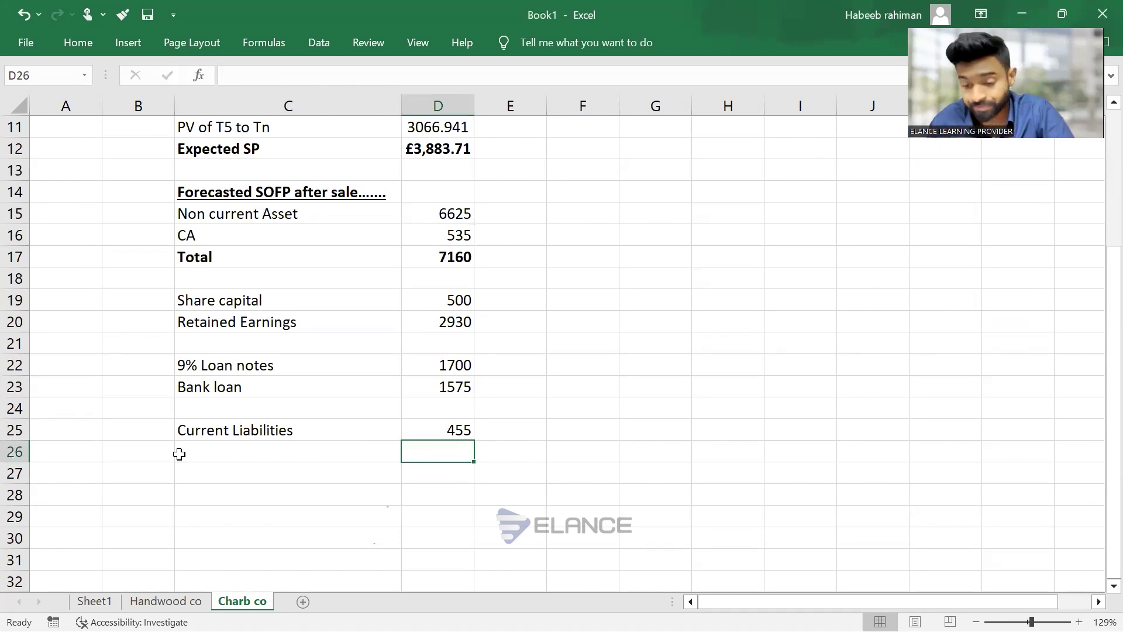
Total the equity and liabilities in D26 with =SUM(D19:D25)
{"action": "type", "text": "=SUM("}
{"action": "key", "text": "Up"}
{"action": "key", "text": "Up"}
{"action": "key", "text": "Up"}
{"action": "key", "text": "Up"}
{"action": "key", "text": "Up"}
{"action": "key", "text": "Up"}
{"action": "key", "text": "Up"}
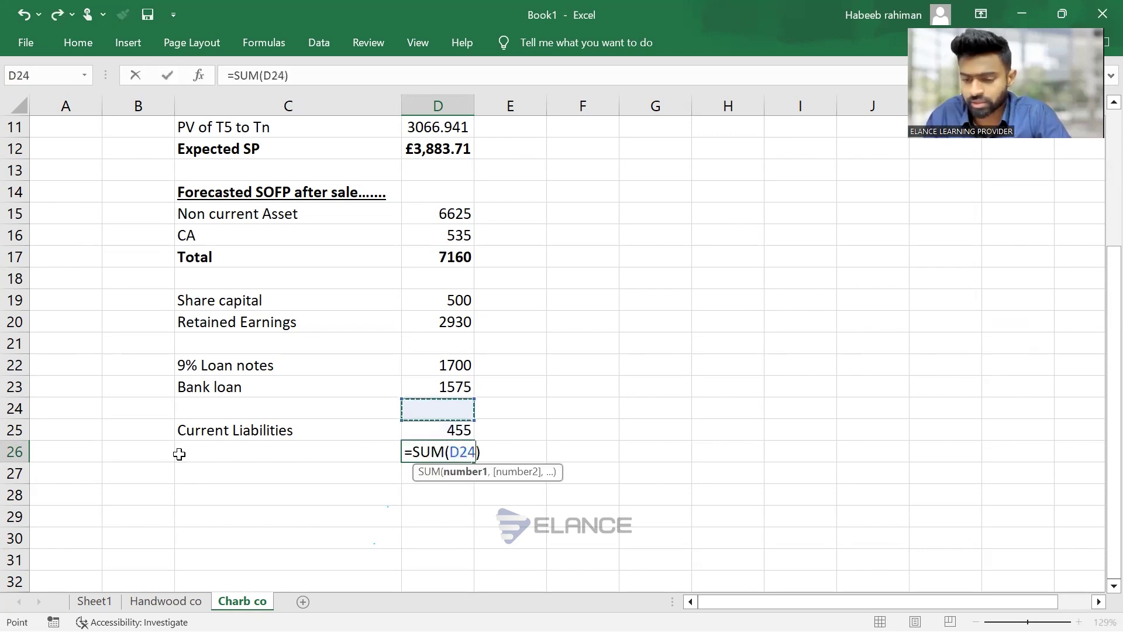
{"action": "key", "text": "shift+Down"}
{"action": "key", "text": "shift+Down"}
{"action": "key", "text": "shift+Down"}
{"action": "key", "text": "shift+Down"}
{"action": "key", "text": "shift+Down"}
{"action": "key", "text": "shift+Down"}
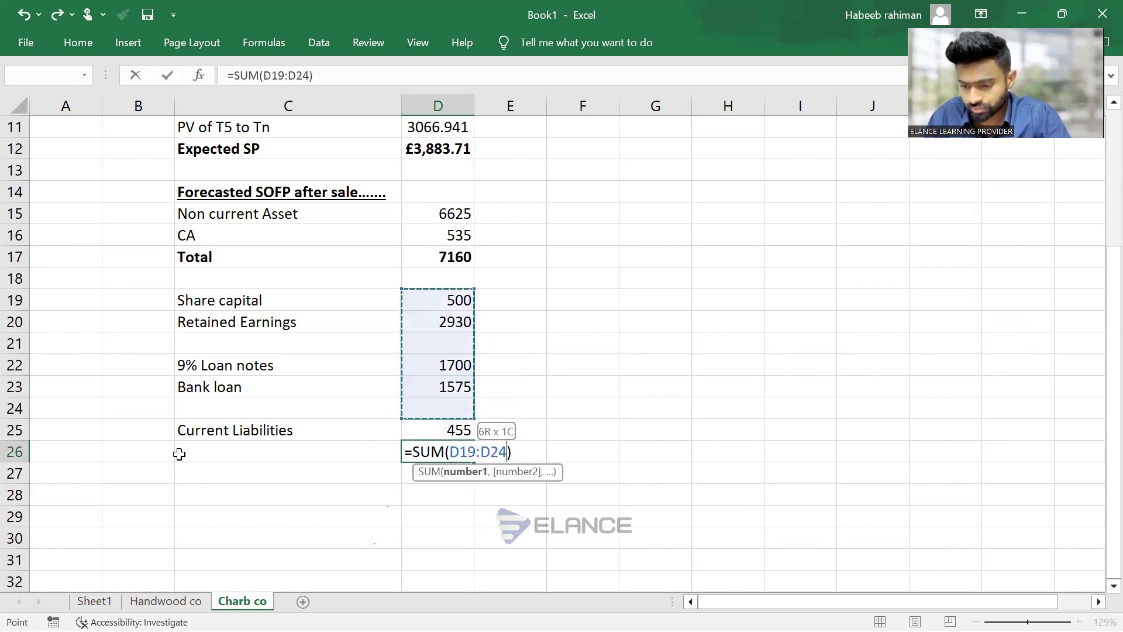
{"action": "key", "text": "Return"}
{"action": "key", "text": "Up"}
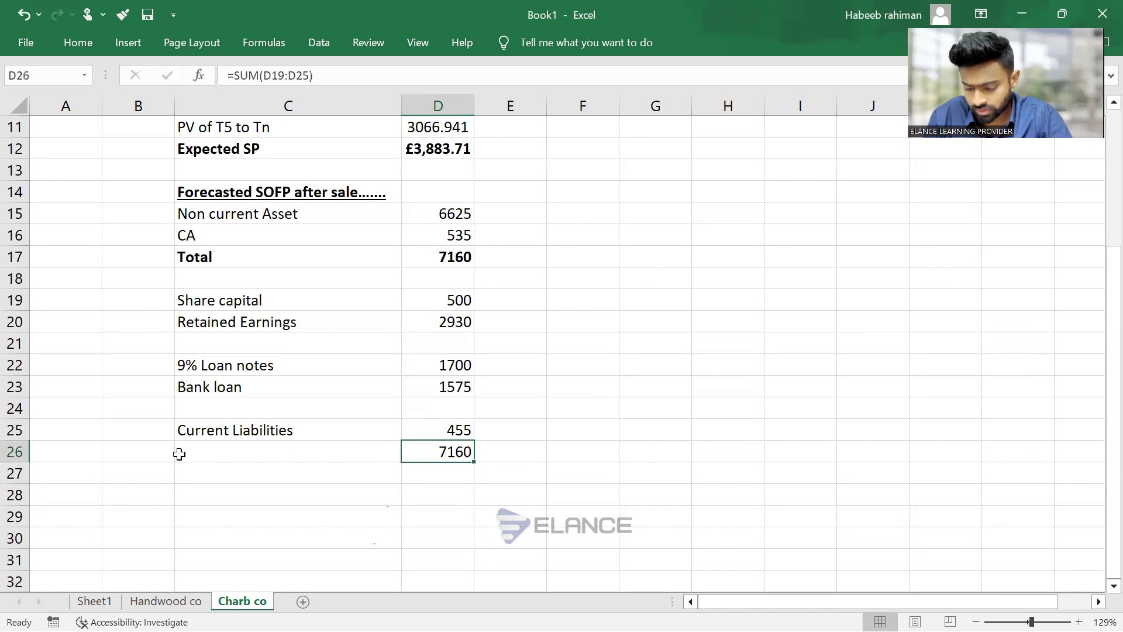
Make the total in D26 bold and label C26 as "Total" in bold
{"action": "key", "text": "ctrl+b"}
{"action": "left_click", "coordinate": [179, 453]}
{"action": "type", "text": "Total"}
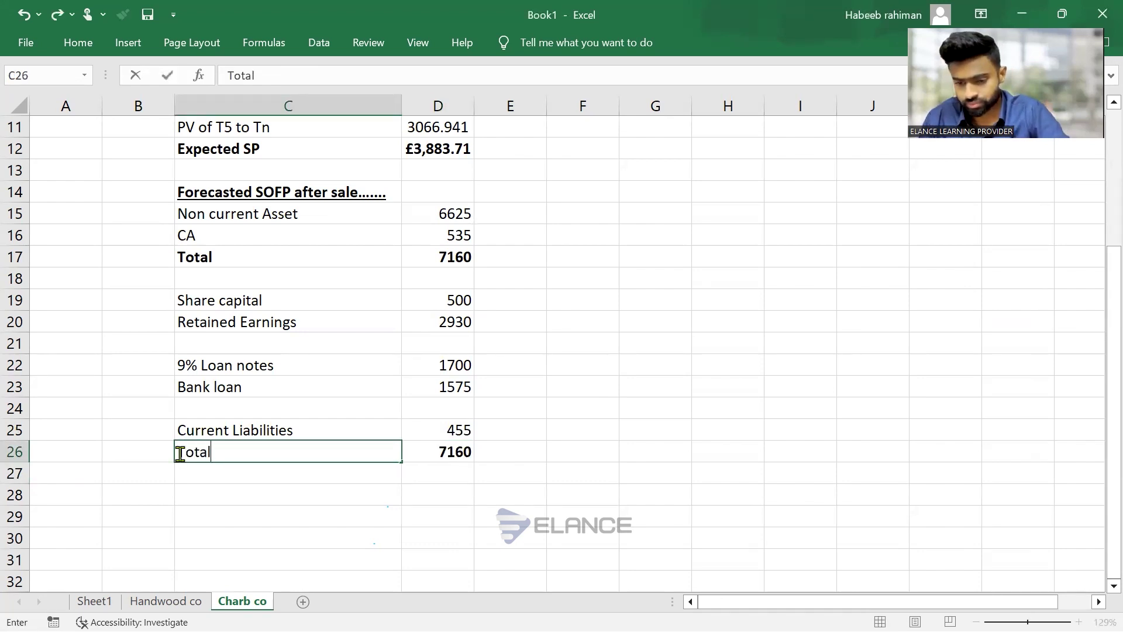
{"action": "key", "text": "Return"}
{"action": "key", "text": "Up"}
{"action": "key", "text": "ctrl+b"}
Add the bold, underlined heading "Wn Gain /Loss on Disposal" in G14
{"action": "key", "text": "Right"}
{"action": "key", "text": "Right"}
{"action": "key", "text": "Right"}
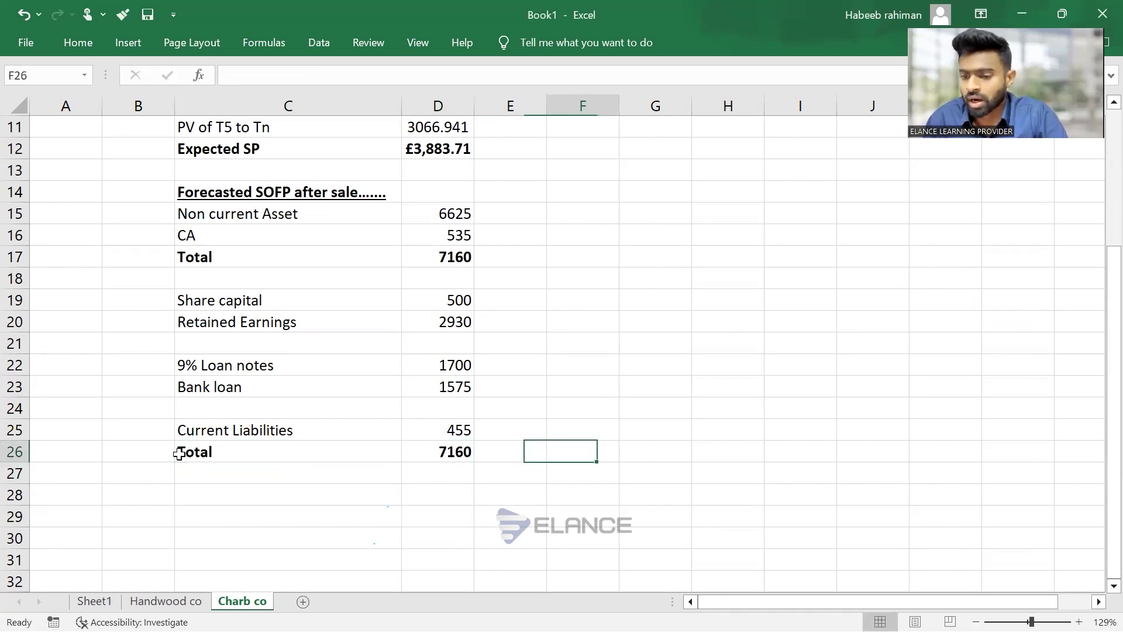
{"action": "key", "text": "Right"}
{"action": "key", "text": "Up"}
{"action": "key", "text": "Up"}
{"action": "key", "text": "Up"}
{"action": "key", "text": "Up"}
{"action": "key", "text": "Up"}
{"action": "key", "text": "Up"}
{"action": "key", "text": "Up"}
{"action": "key", "text": "Up"}
{"action": "key", "text": "Up"}
{"action": "key", "text": "Up"}
{"action": "key", "text": "Up"}
{"action": "key", "text": "Up"}
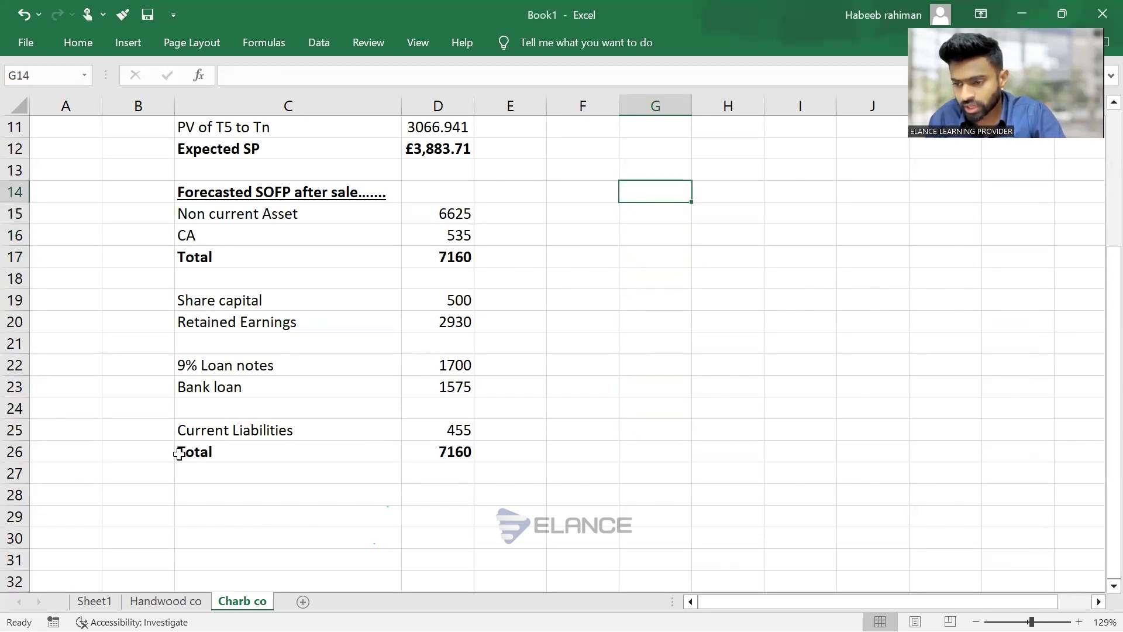
{"action": "type", "text": "Wn"}
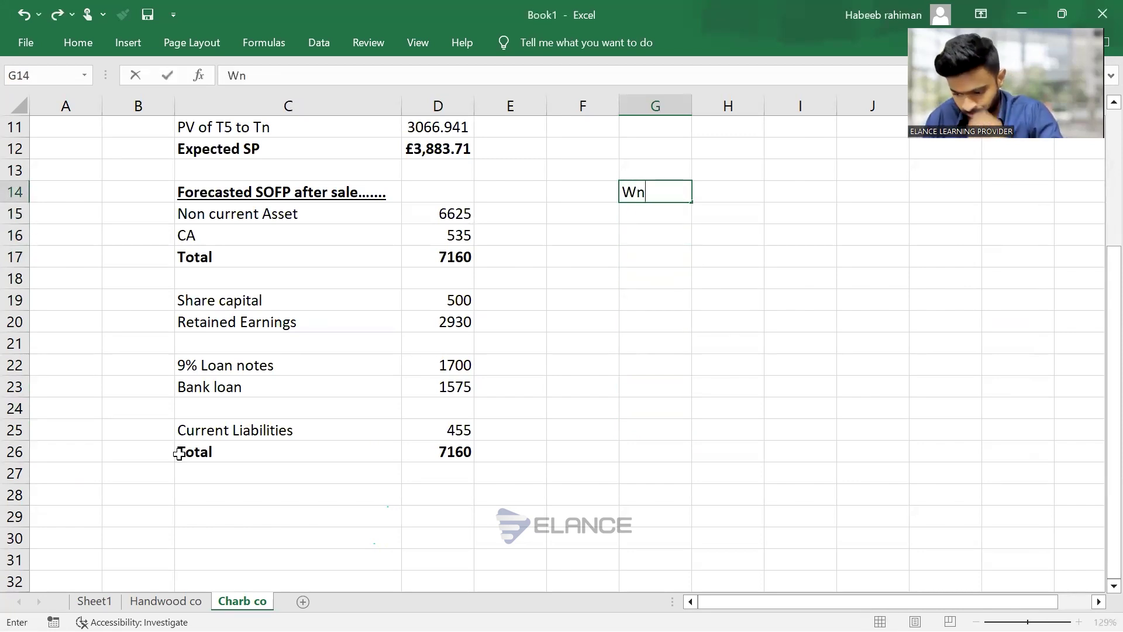
{"action": "key", "text": "Return"}
{"action": "key", "text": "Up"}
{"action": "key", "text": "ctrl+b"}
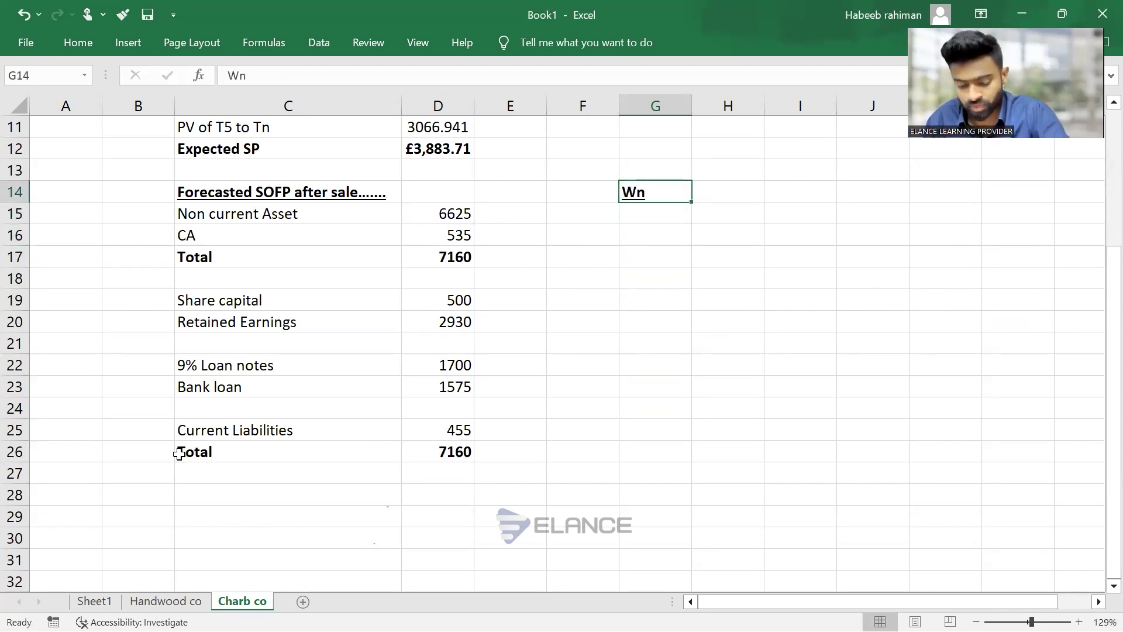
{"action": "key", "text": "F2"}
{"action": "type", "text": "Gain"}
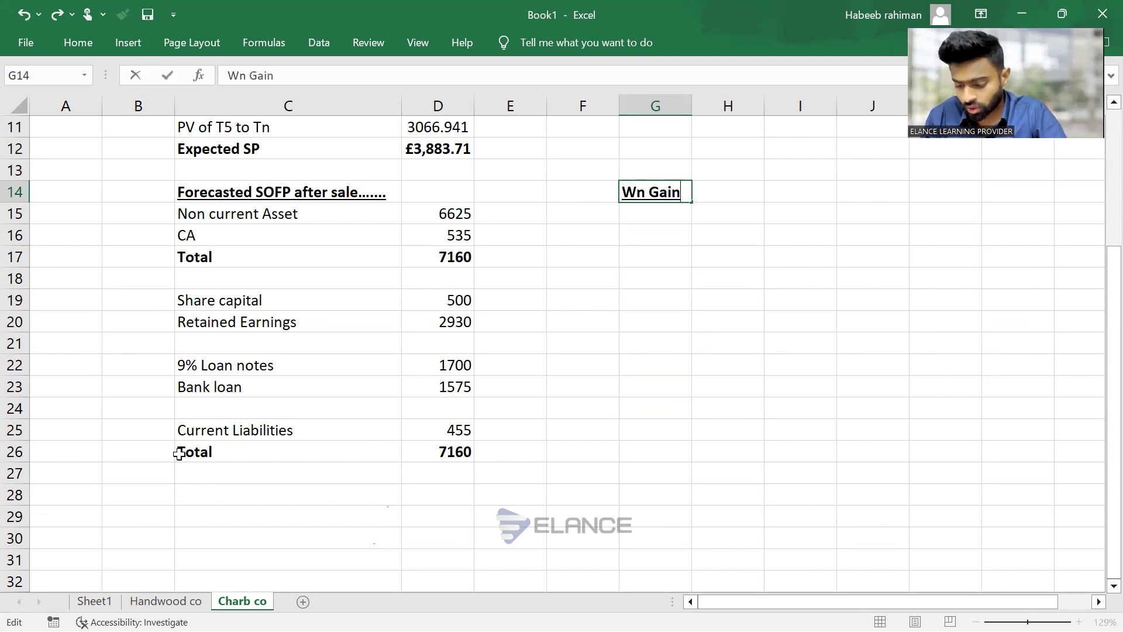
{"action": "type", "text": " /Loss on Disposa;"}
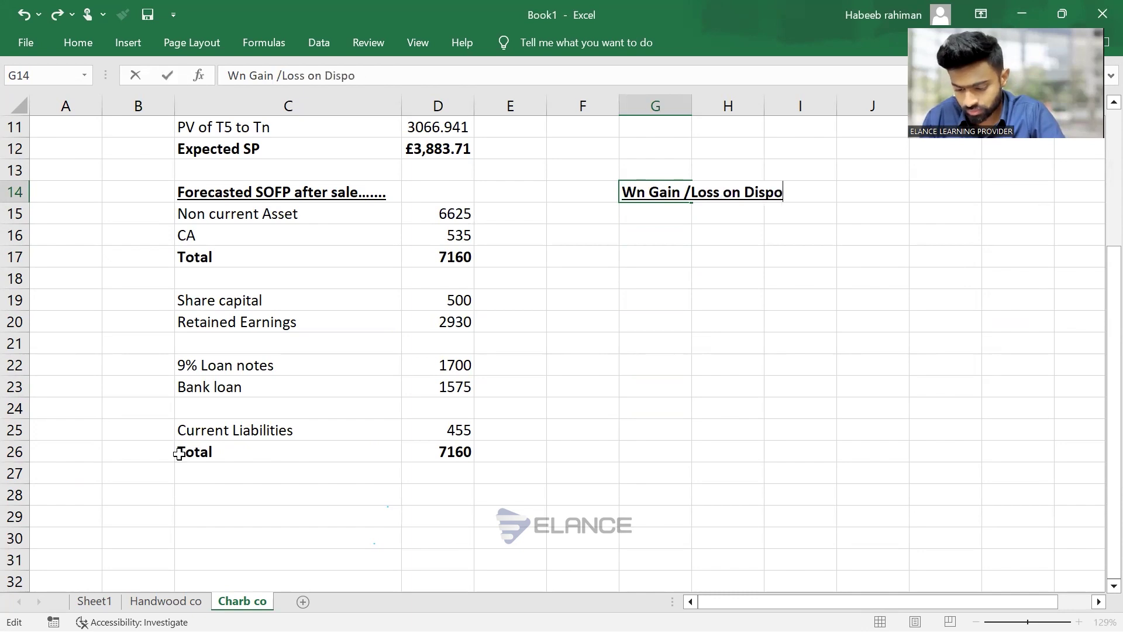
{"action": "key", "text": "Return"}
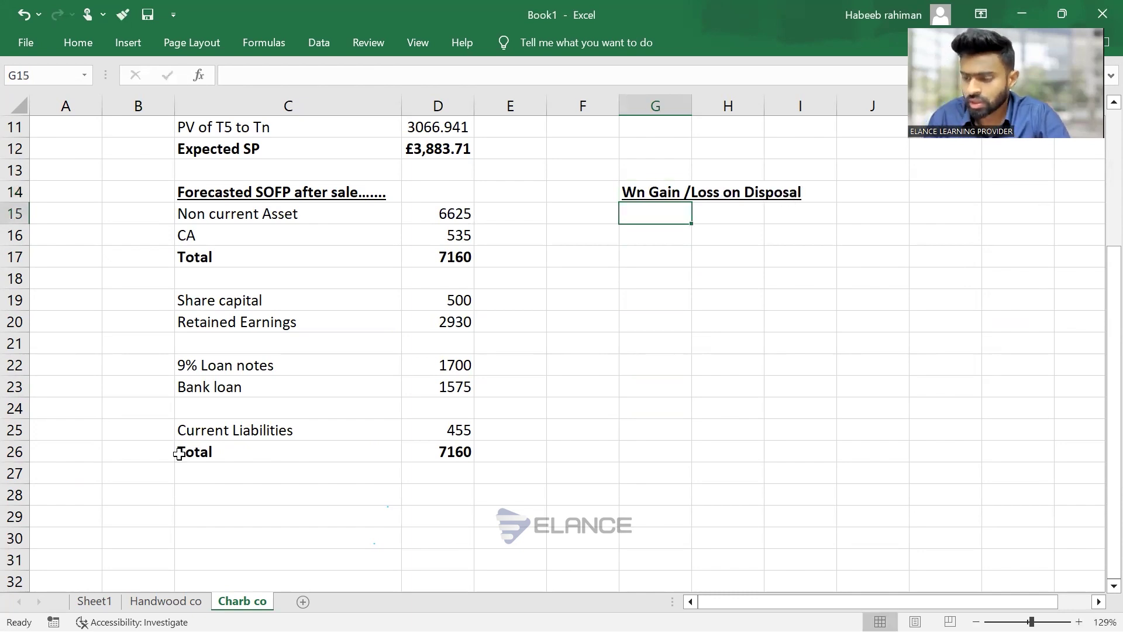
Widen column G and add a "Sales proceeds" row in G15:H15, linking H15 to the expected selling price with =D12
{"action": "left_click_drag", "start_coordinate": [694, 112], "coordinate": [872, 74]}
{"action": "type", "text": "Sa"}
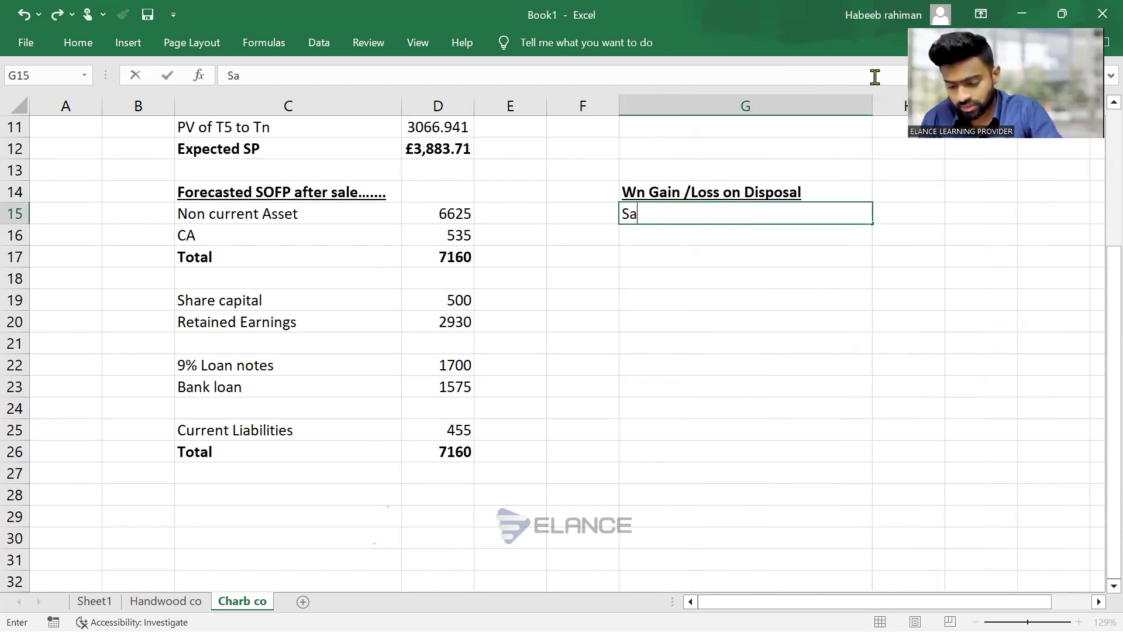
{"action": "type", "text": "les proceeds"}
{"action": "key", "text": "Tab"}
{"action": "type", "text": "="}
{"action": "key", "text": "Up"}
{"action": "key", "text": "Up"}
{"action": "key", "text": "Left"}
{"action": "key", "text": "Left"}
{"action": "key", "text": "Left"}
{"action": "key", "text": "Left"}
{"action": "key", "text": "Up"}
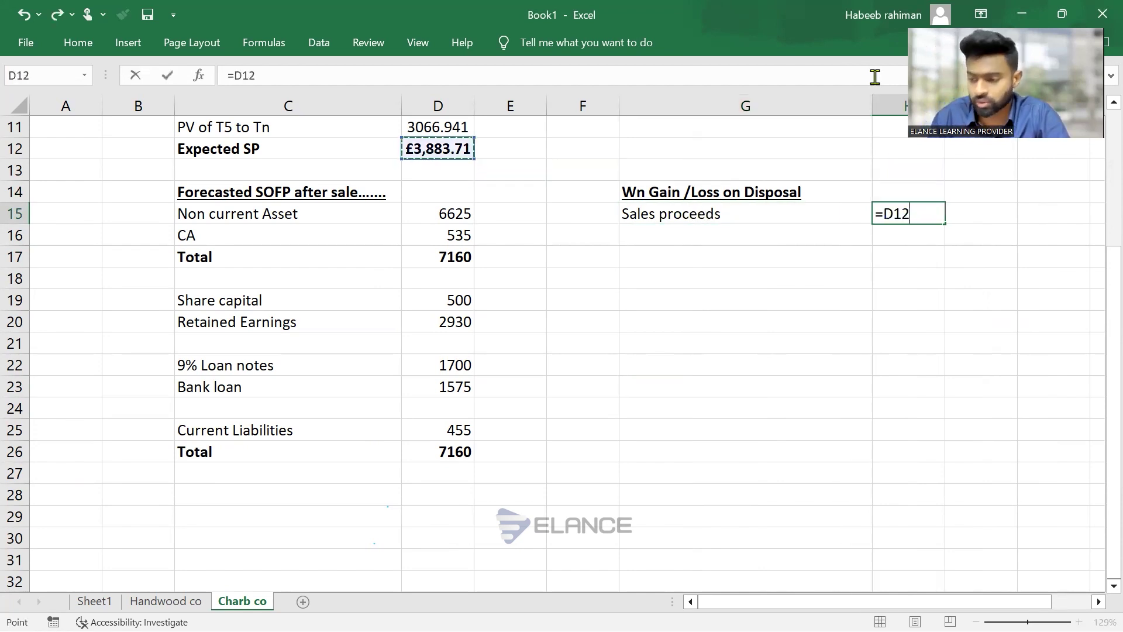
{"action": "key", "text": "Return"}
Label G16 as "Less CV of Disposed NCA" under the sales proceeds
{"action": "scroll", "coordinate": [874, 77], "scroll_direction": "down", "scroll_amount": 4, "text": "ctrl"}
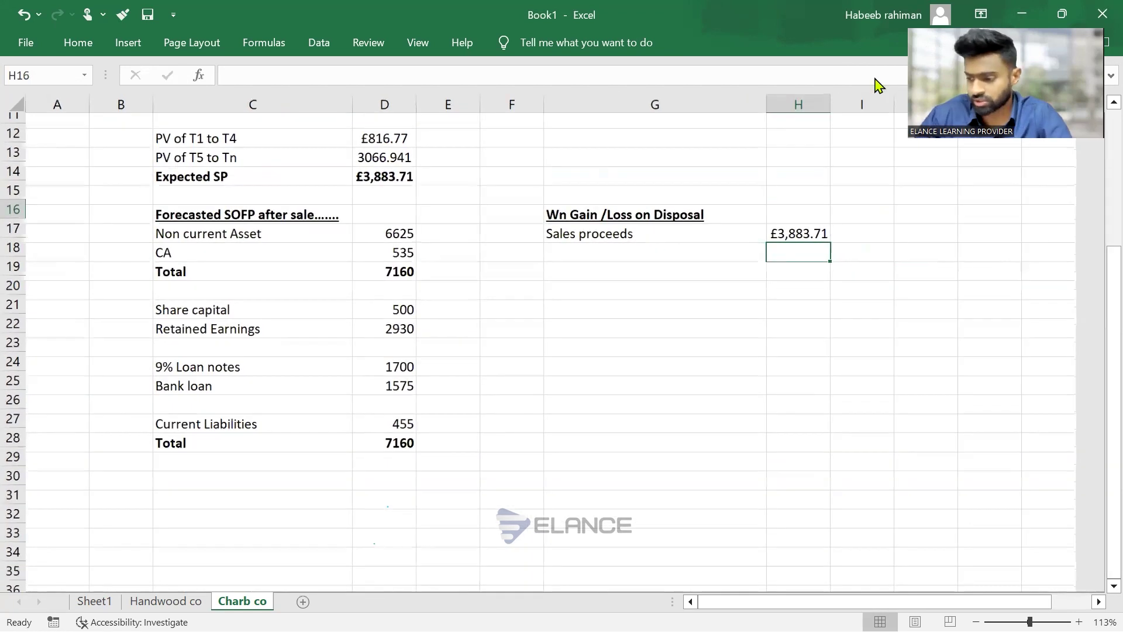
{"action": "key", "text": "Left"}
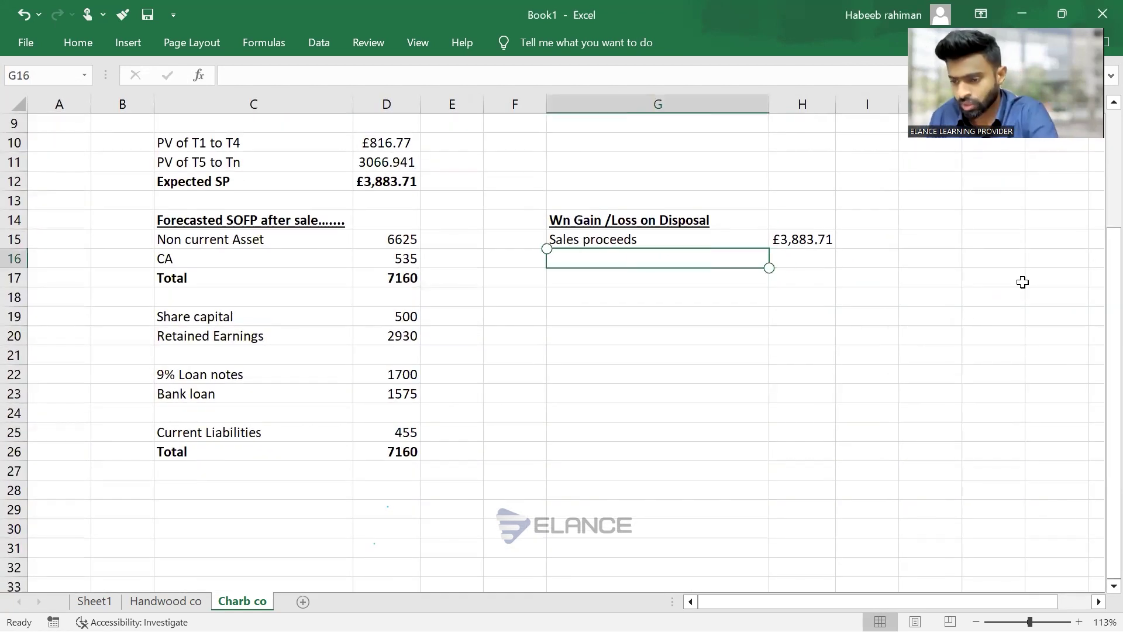
{"action": "type", "text": "Less"}
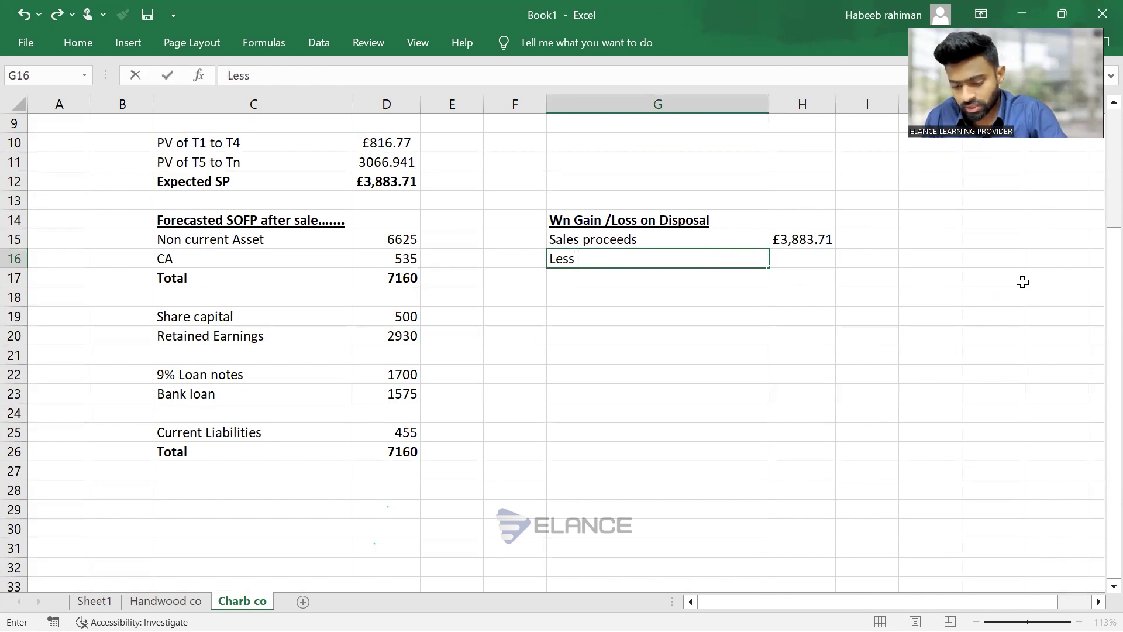
{"action": "type", "text": " CV of D"}
{"action": "key", "text": "BackSpace"}
{"action": "key", "text": "BackSpace"}
{"action": "key", "text": "BackSpace"}
{"action": "key", "text": "BackSpace"}
{"action": "key", "text": "BackSpace"}
{"action": "key", "text": "BackSpace"}
{"action": "key", "text": "BackSpace"}
{"action": "key", "text": "BackSpace"}
{"action": "key", "text": "BackSpace"}
{"action": "key", "text": "BackSpace"}
{"action": "key", "text": "BackSpace"}
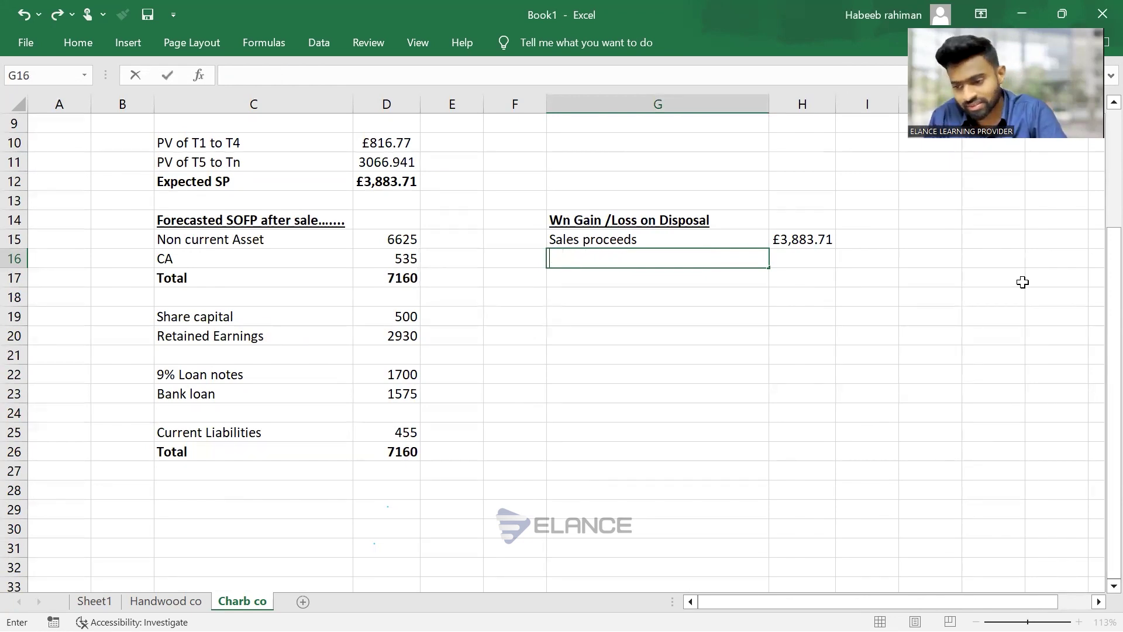
{"action": "type", "text": "Less CV of D"}
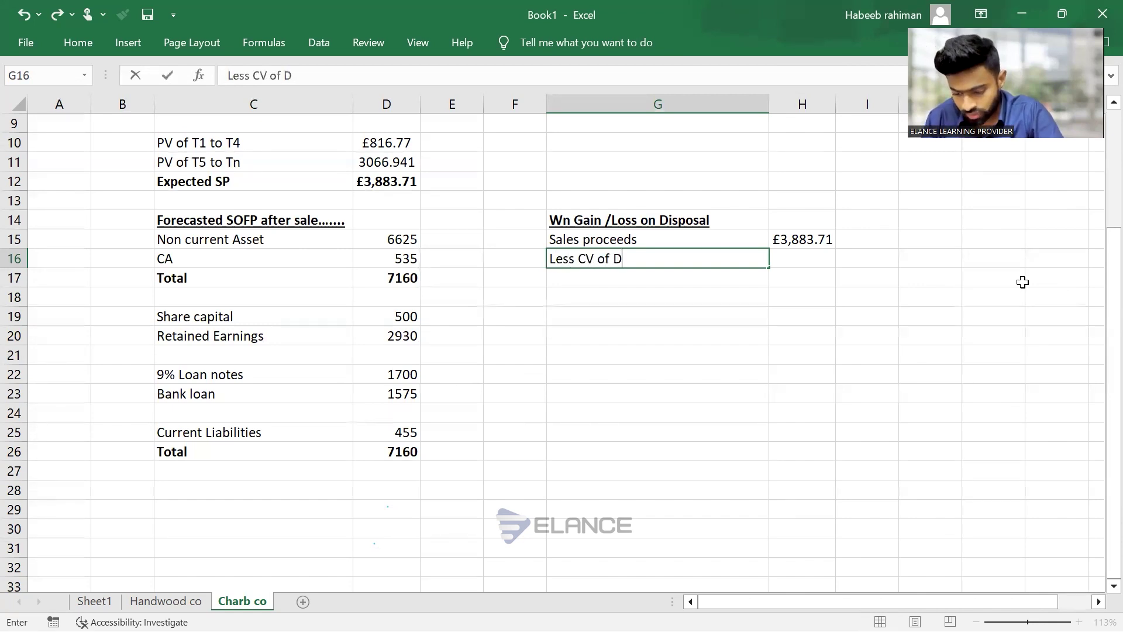
{"action": "type", "text": "isposed NCA"}
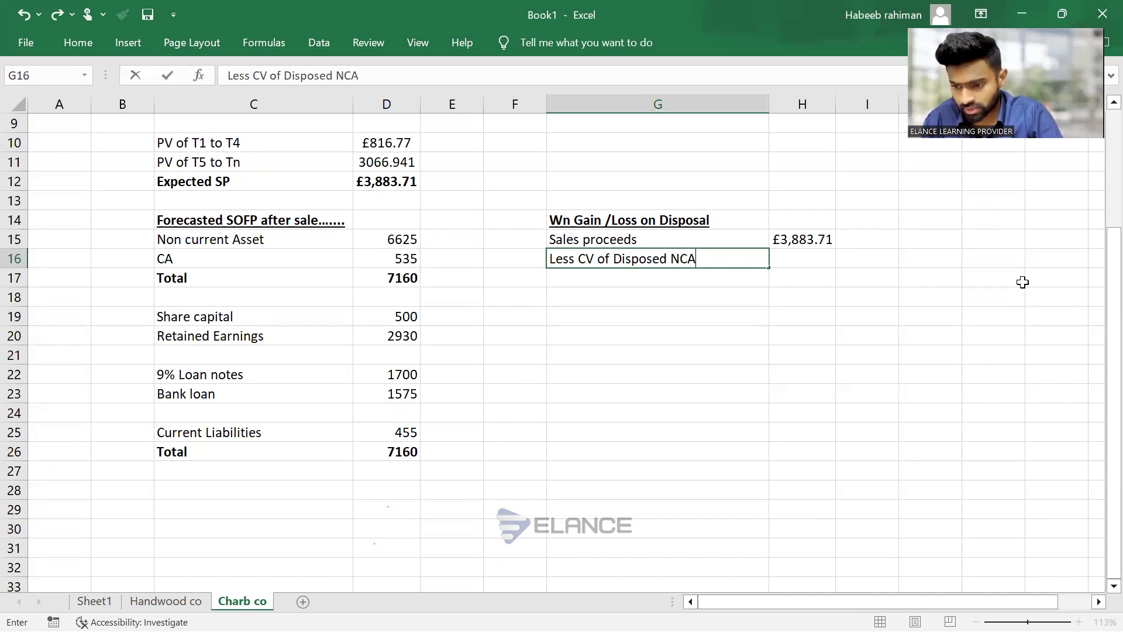
{"action": "key", "text": "Return"}
Copy the label in G16 to G17 and change the copy to "Less CV of Disposed CA"
{"action": "key", "text": "Up"}
{"action": "key", "text": "ctrl+c"}
{"action": "key", "text": "Down"}
{"action": "key", "text": "ctrl+v"}
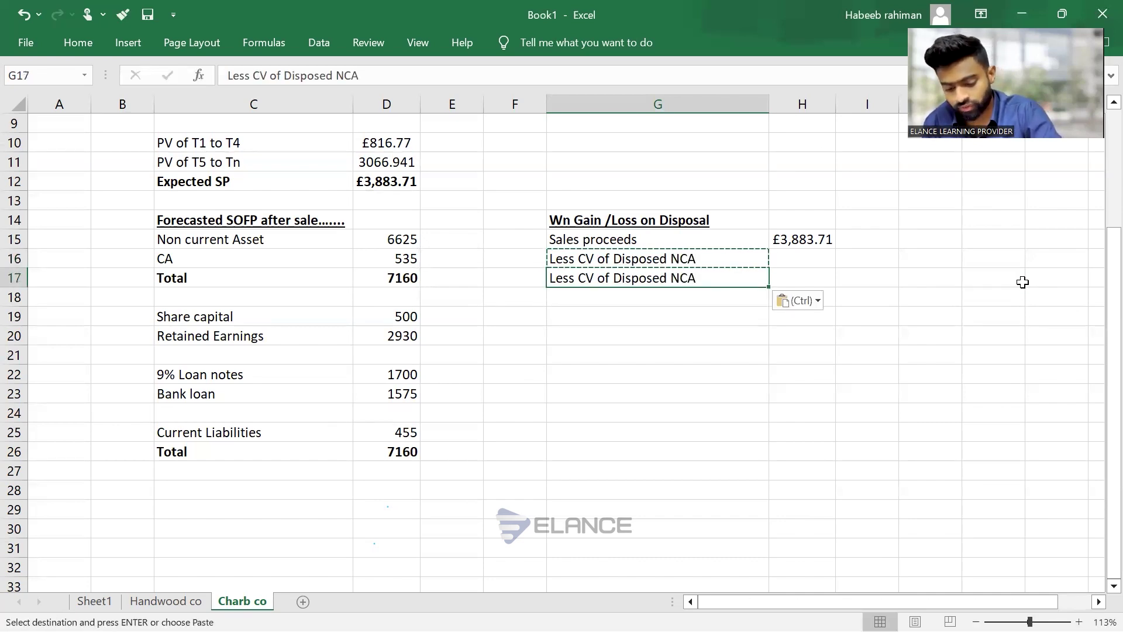
{"action": "key", "text": "Escape"}
{"action": "key", "text": "F2"}
{"action": "key", "text": "BackSpace"}
{"action": "key", "text": "BackSpace"}
{"action": "key", "text": "BackSpace"}
{"action": "type", "text": "CA"}
{"action": "key", "text": "Tab"}
{"action": "key", "text": "Tab"}
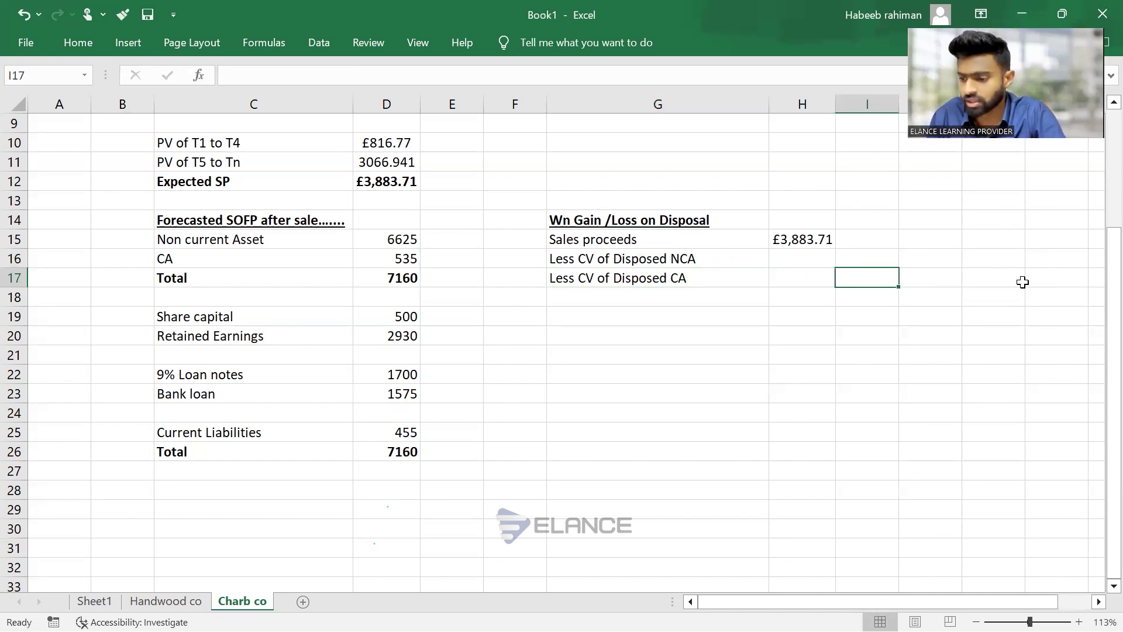
Switch to the question PDF and read the Exhibit 4 notes on the coffee shops' net book value and current assets
{"action": "key", "text": "Left"}
{"action": "key", "text": "Up"}
{"action": "key", "text": "alt+Tab"}
{"action": "key", "text": "alt+Tab"}
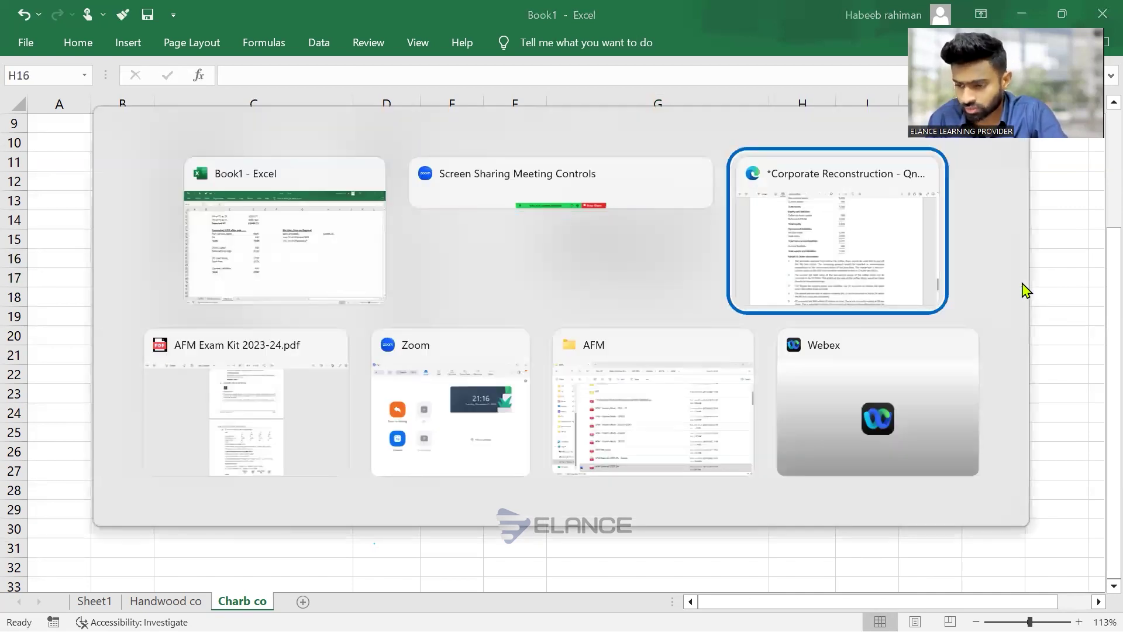
{"action": "scroll", "coordinate": [644, 334], "scroll_direction": "down", "scroll_amount": 2}
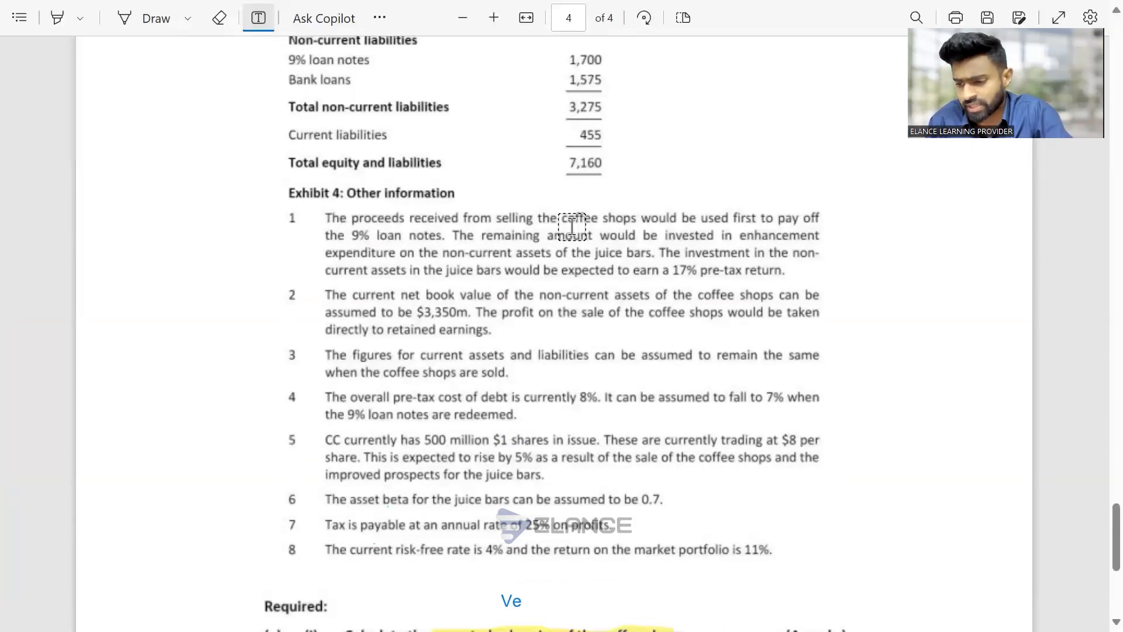
{"action": "left_click", "coordinate": [376, 252]}
{"action": "key", "text": "Escape"}
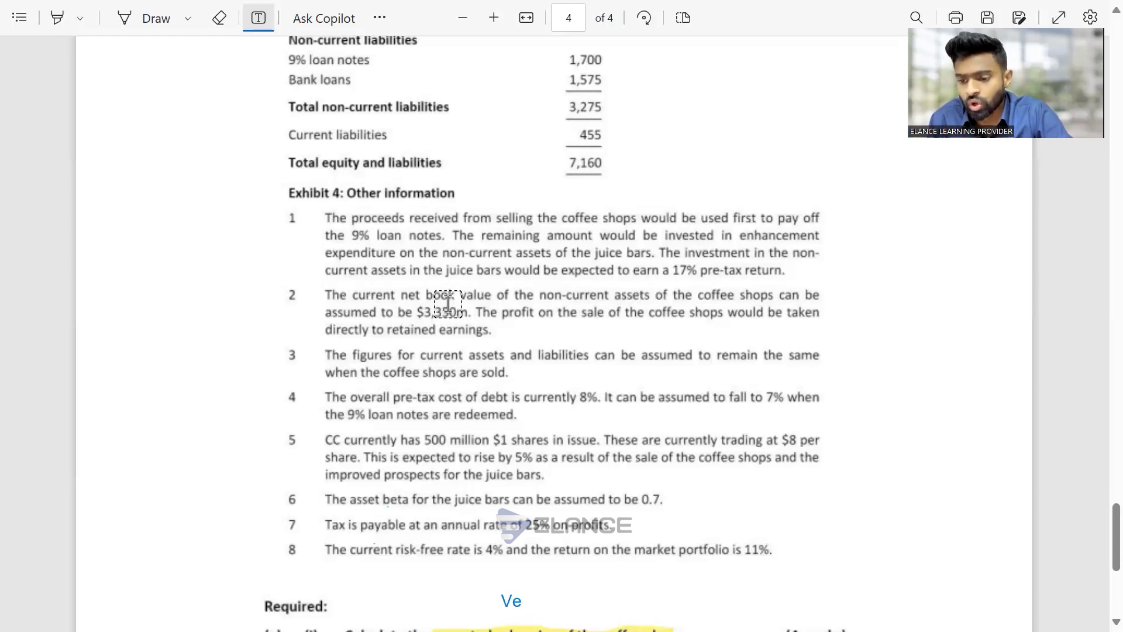
{"action": "key", "text": "alt+Tab"}
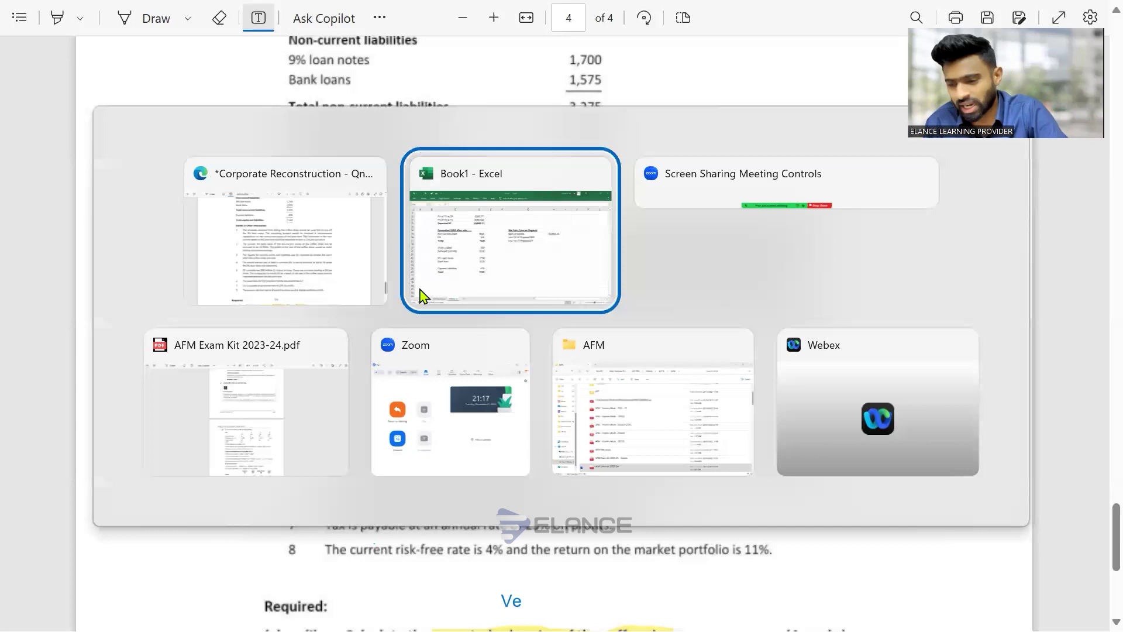
Clear the disposed CA label from G17 and enter 3350 from the PDF as the disposed NCA's carrying value in H16
{"action": "key", "text": "Left"}
{"action": "key", "text": "Delete"}
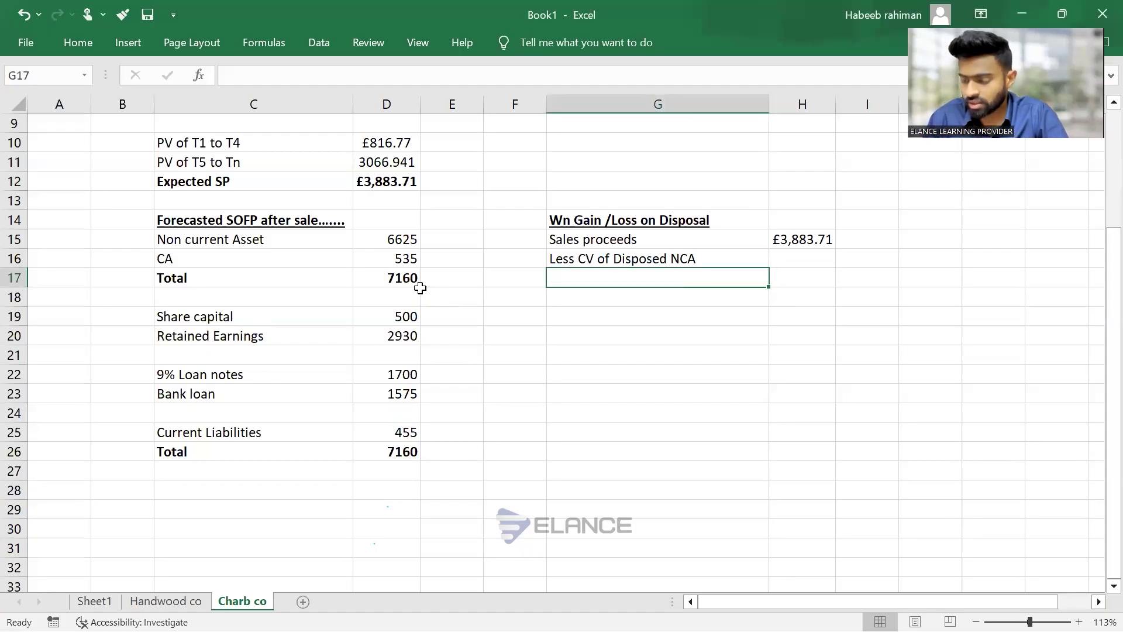
{"action": "key", "text": "Right"}
{"action": "key", "text": "Up"}
{"action": "key", "text": "alt+Tab"}
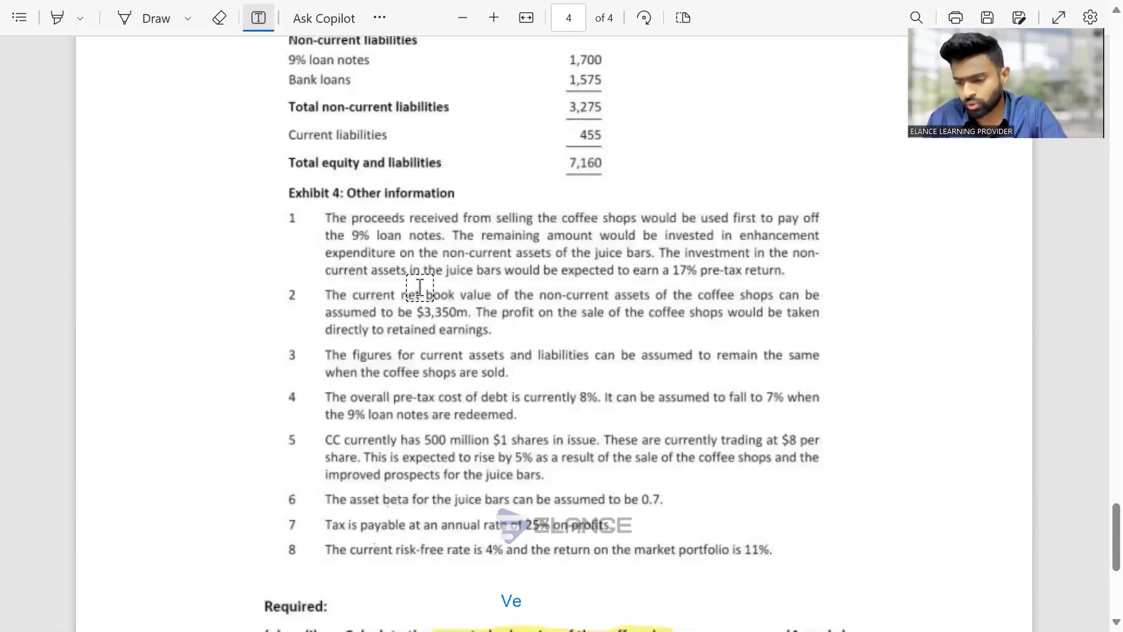
{"action": "key", "text": "alt+Tab"}
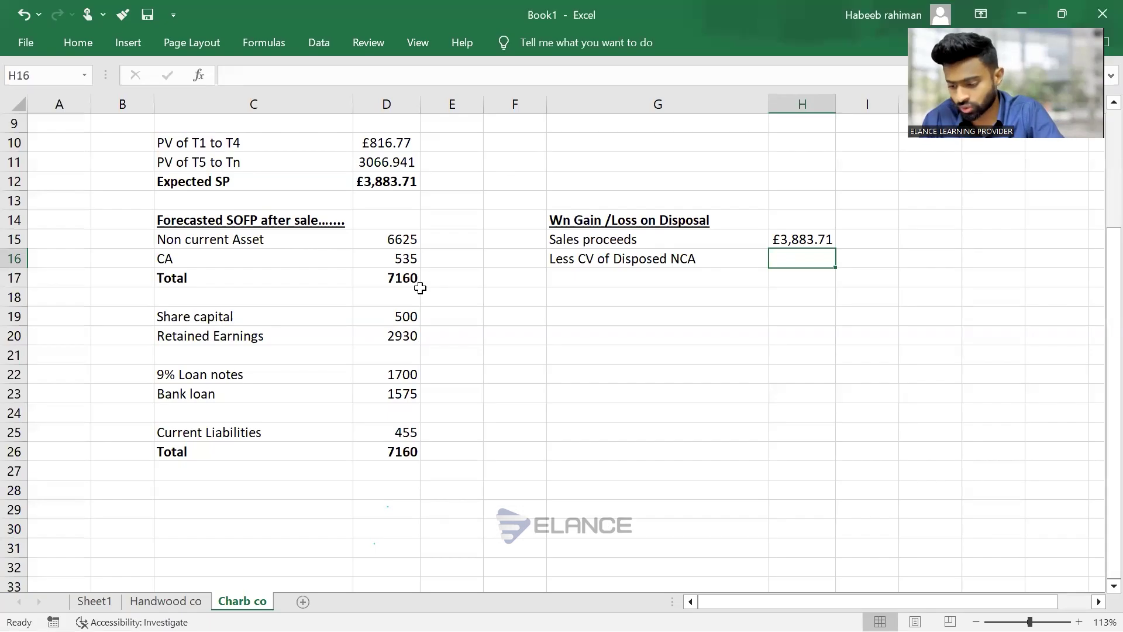
{"action": "type", "text": "3350"}
{"action": "key", "text": "Return"}
Calculate the gain in H17 with =H15-H16 and label G17 as "Gain on Disposal"
{"action": "type", "text": "="}
{"action": "key", "text": "Up"}
{"action": "key", "text": "Up"}
{"action": "type", "text": "-"}
{"action": "key", "text": "Up"}
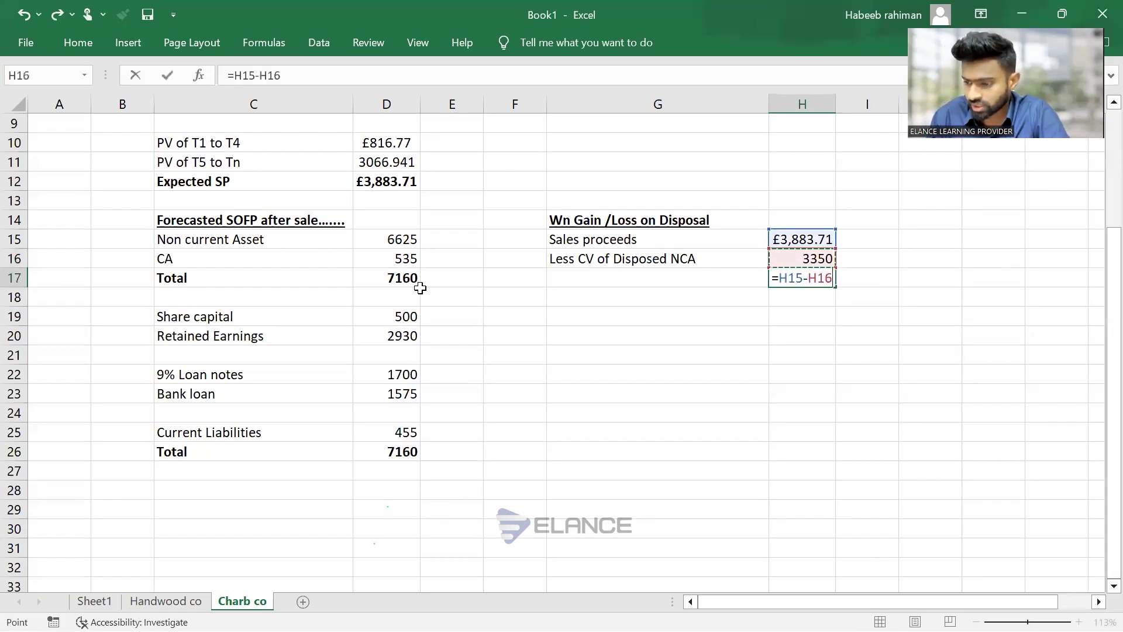
{"action": "key", "text": "Return"}
{"action": "key", "text": "Up"}
{"action": "key", "text": "Left"}
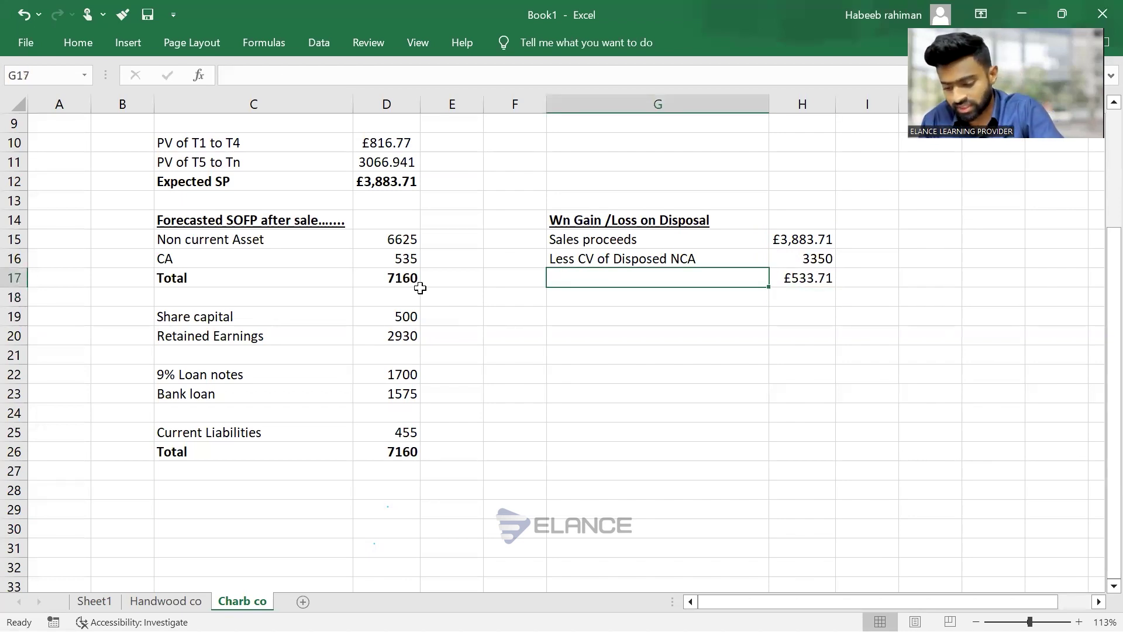
{"action": "type", "text": "Gain "}
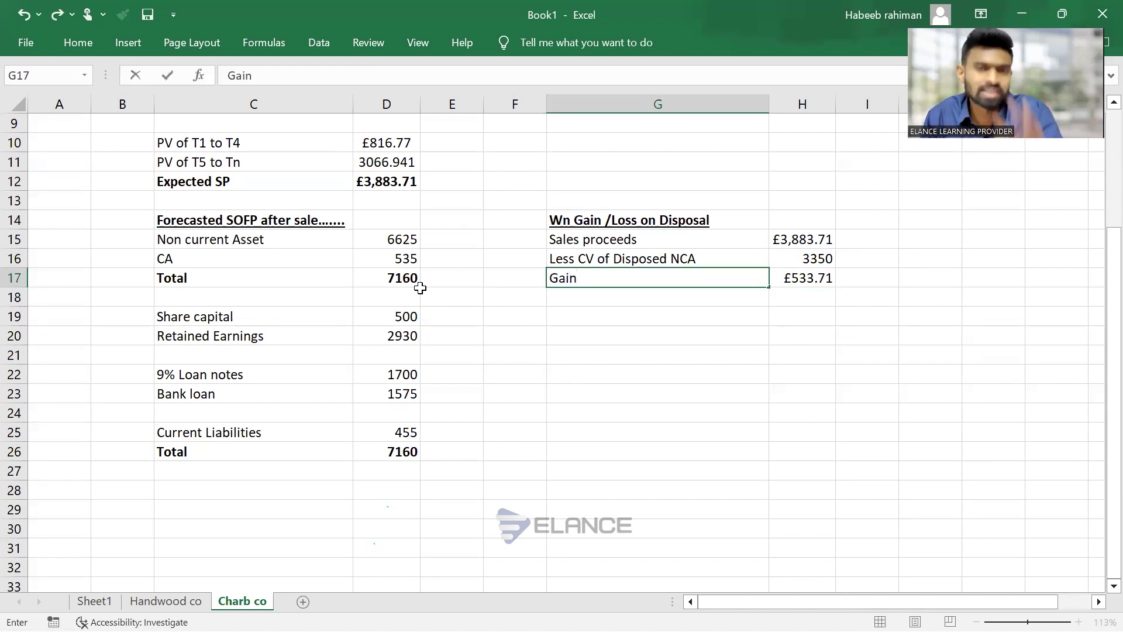
{"action": "type", "text": "on Disposal"}
{"action": "key", "text": "Return"}
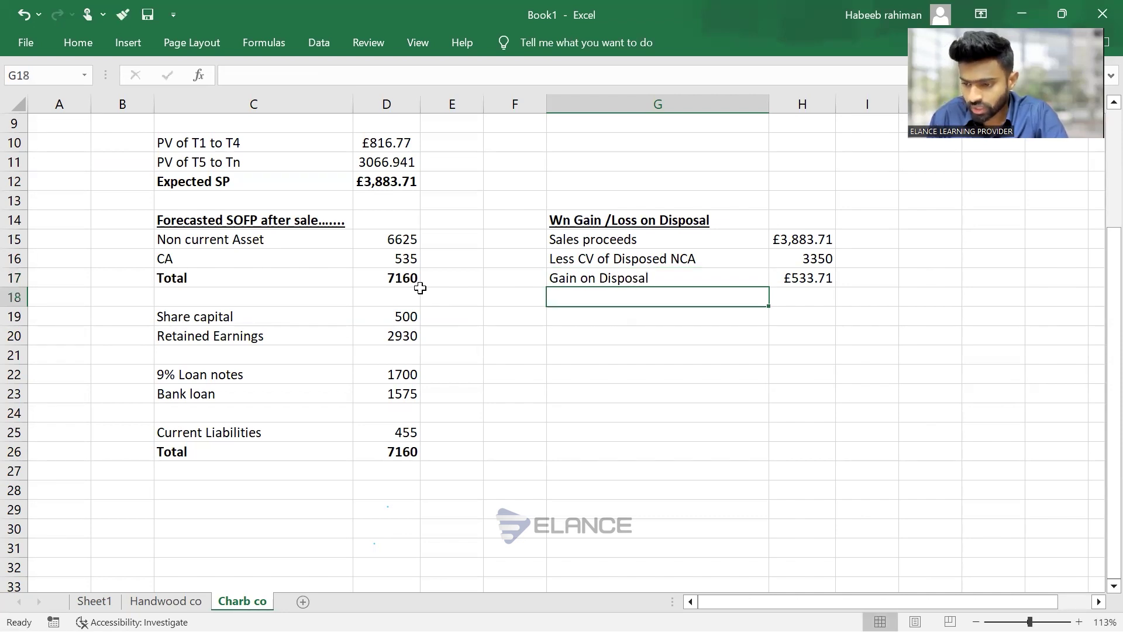
Add the gain on disposal to Retained Earnings by changing D20 to =2930+H17
{"action": "key", "text": "Left"}
{"action": "key", "text": "Left"}
{"action": "key", "text": "Down"}
{"action": "key", "text": "Left"}
{"action": "key", "text": "Down"}
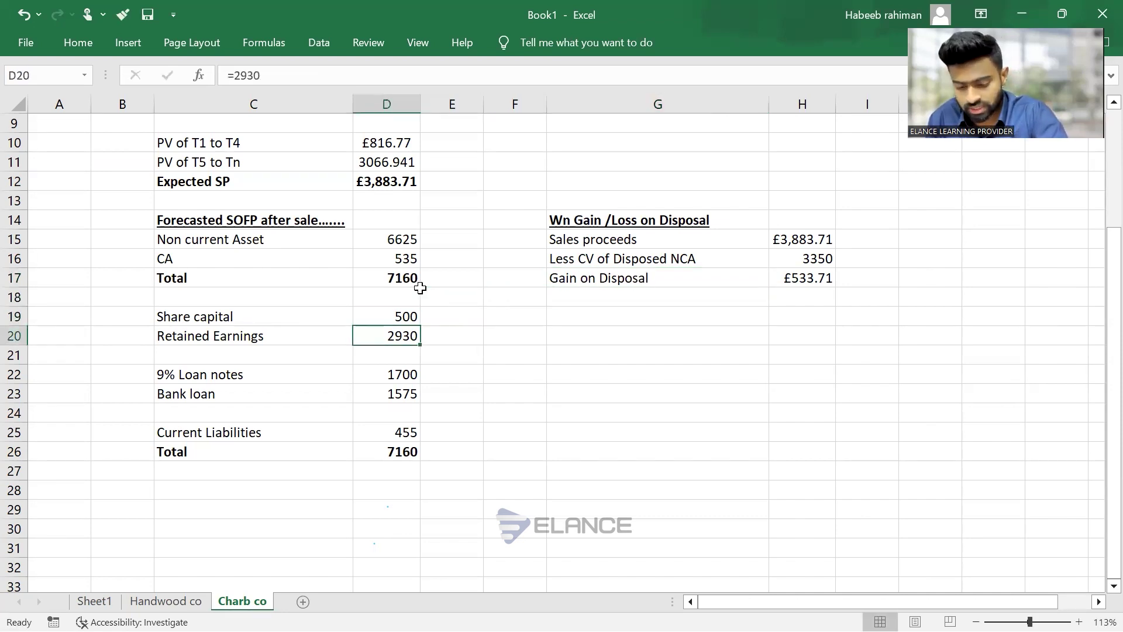
{"action": "key", "text": "F2"}
{"action": "type", "text": "+"}
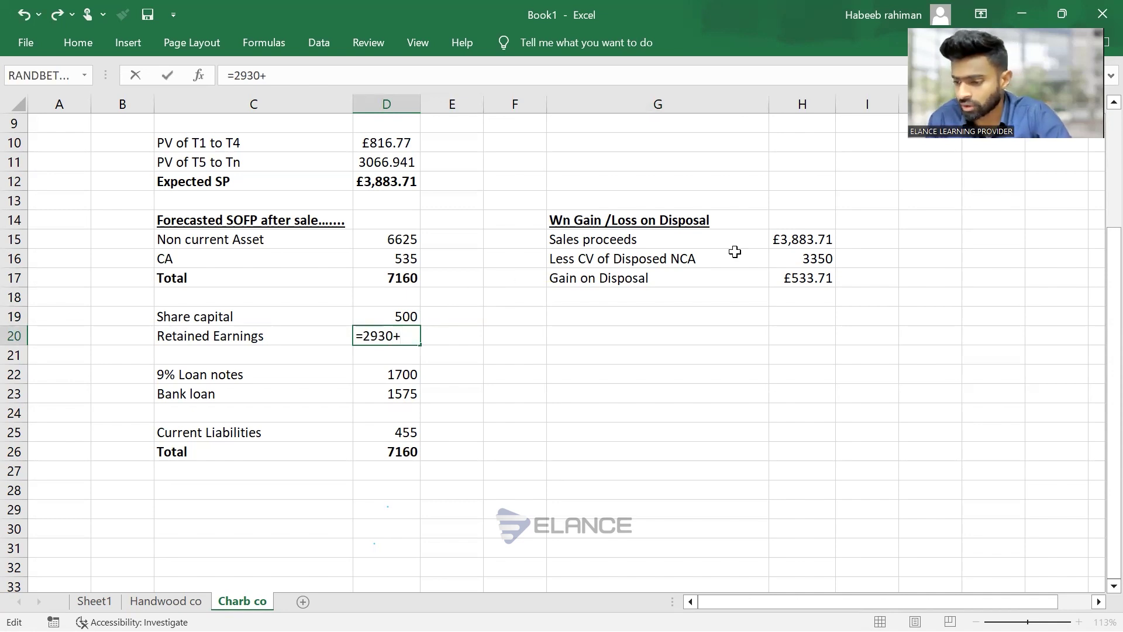
{"action": "left_click", "coordinate": [796, 275]}
{"action": "key", "text": "Return"}
Change the Retained Earnings value in D20 to the Number format
{"action": "key", "text": "Up"}
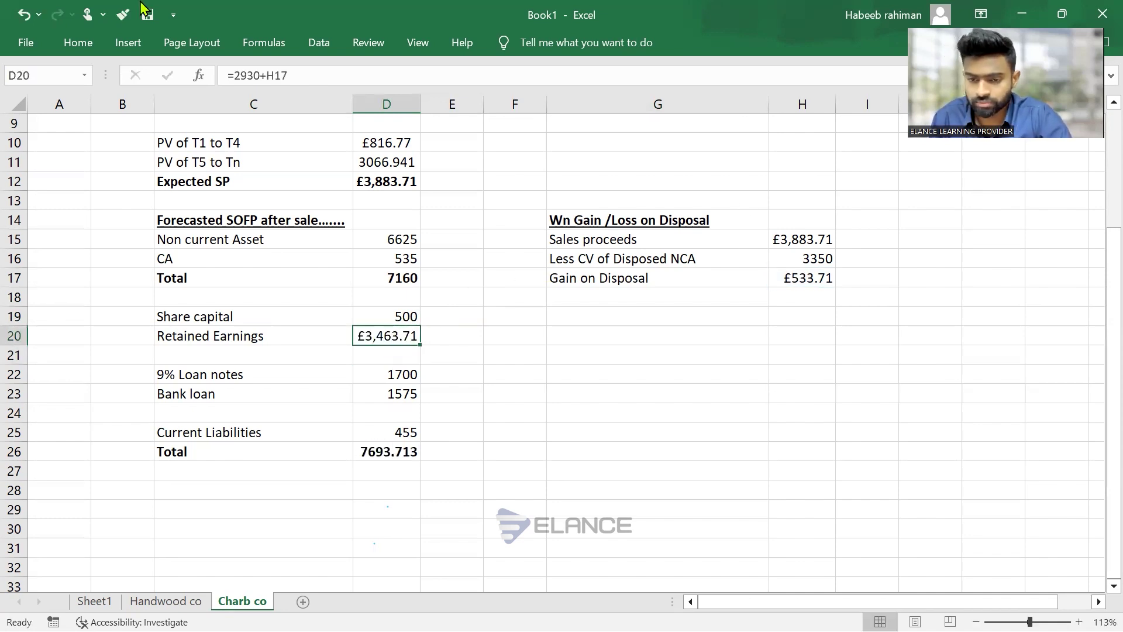
{"action": "left_click", "coordinate": [81, 44]}
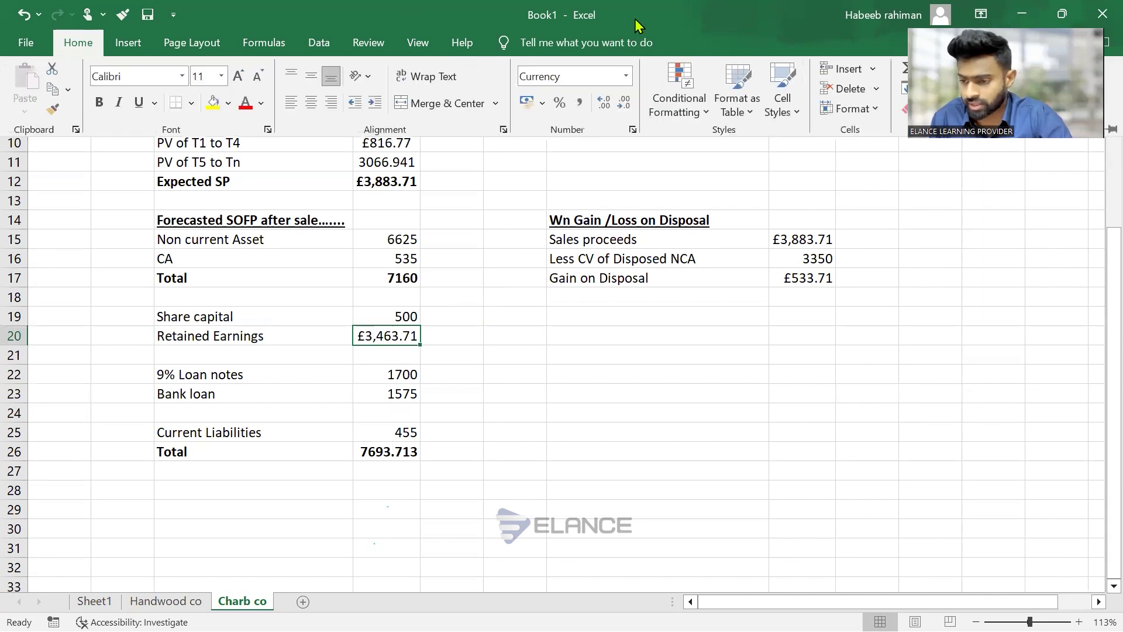
{"action": "left_click", "coordinate": [626, 75]}
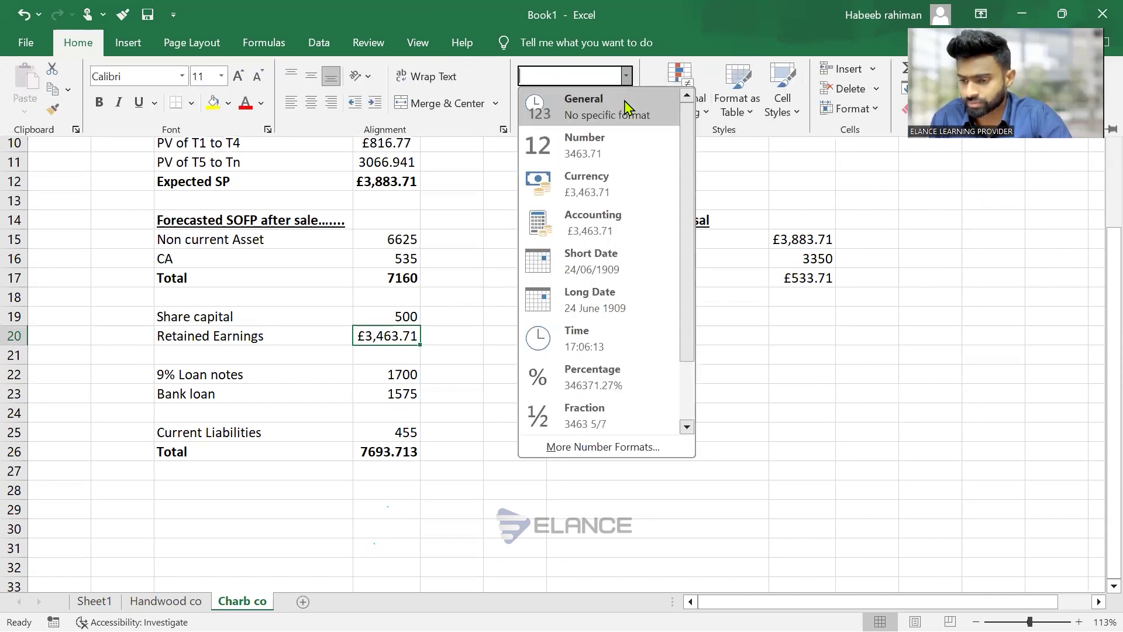
{"action": "left_click", "coordinate": [627, 139]}
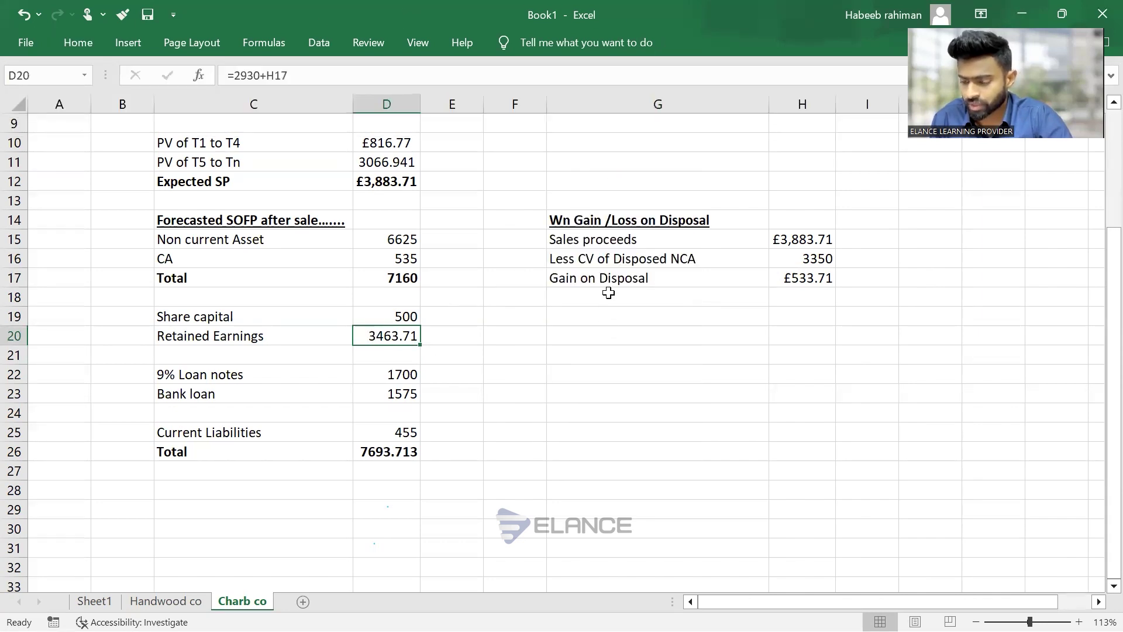
Make the "Gain on Disposal" label and value in G17:H17 bold
{"action": "left_click", "coordinate": [609, 286]}
{"action": "key", "text": "shift+Right"}
{"action": "key", "text": "ctrl+b"}
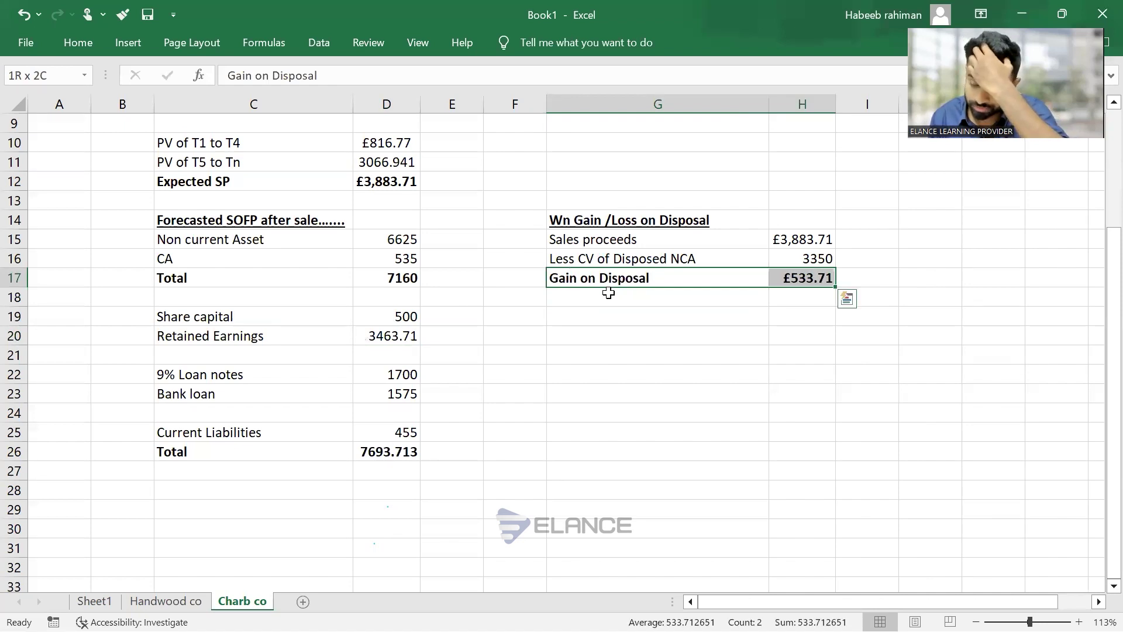
Check Exhibits 3 and 4 in the exam PDF, then add the bold, underlined heading "Allocation of Sales Proceeds" in G19
{"action": "key", "text": "Down"}
{"action": "key", "text": "Down"}
{"action": "key", "text": "alt+Tab"}
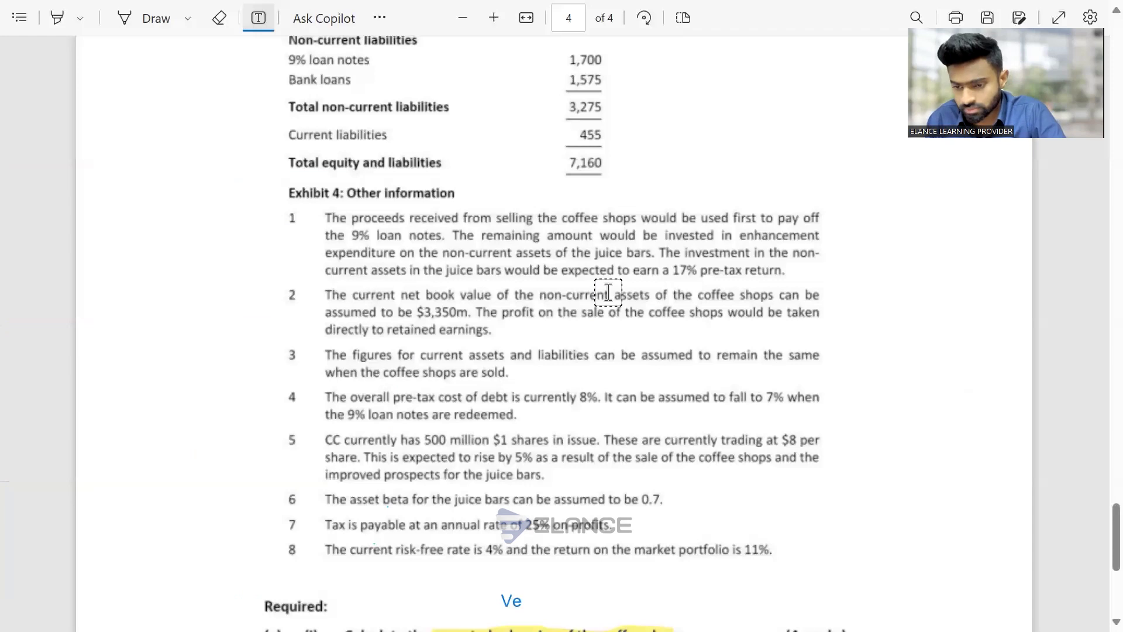
{"action": "scroll", "coordinate": [609, 292], "scroll_direction": "up", "scroll_amount": 5}
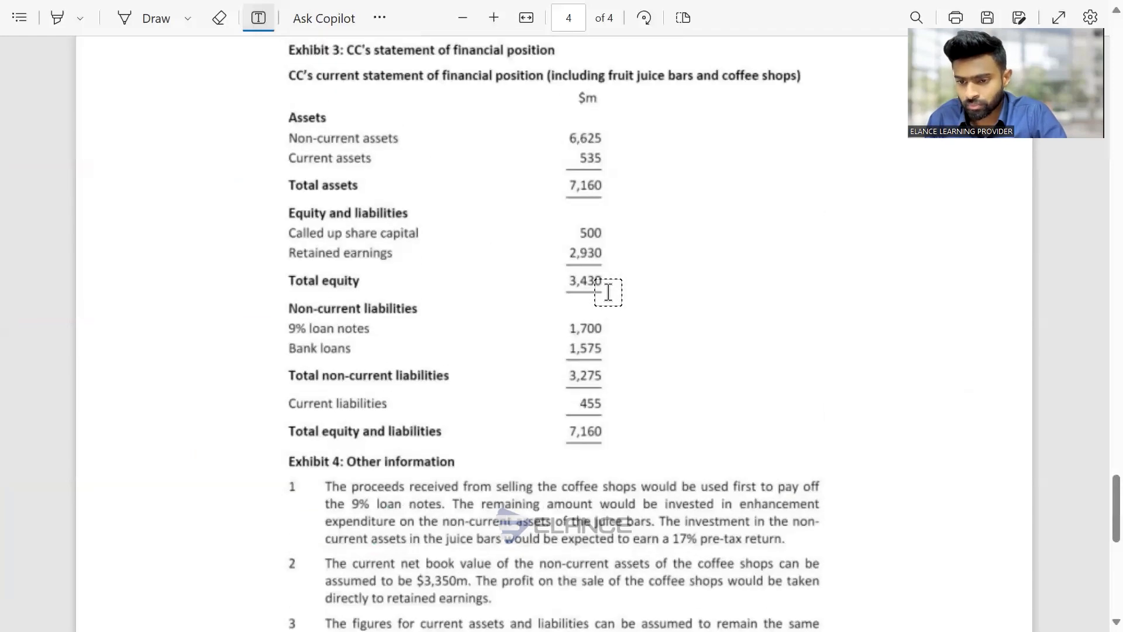
{"action": "scroll", "coordinate": [608, 293], "scroll_direction": "down", "scroll_amount": 1}
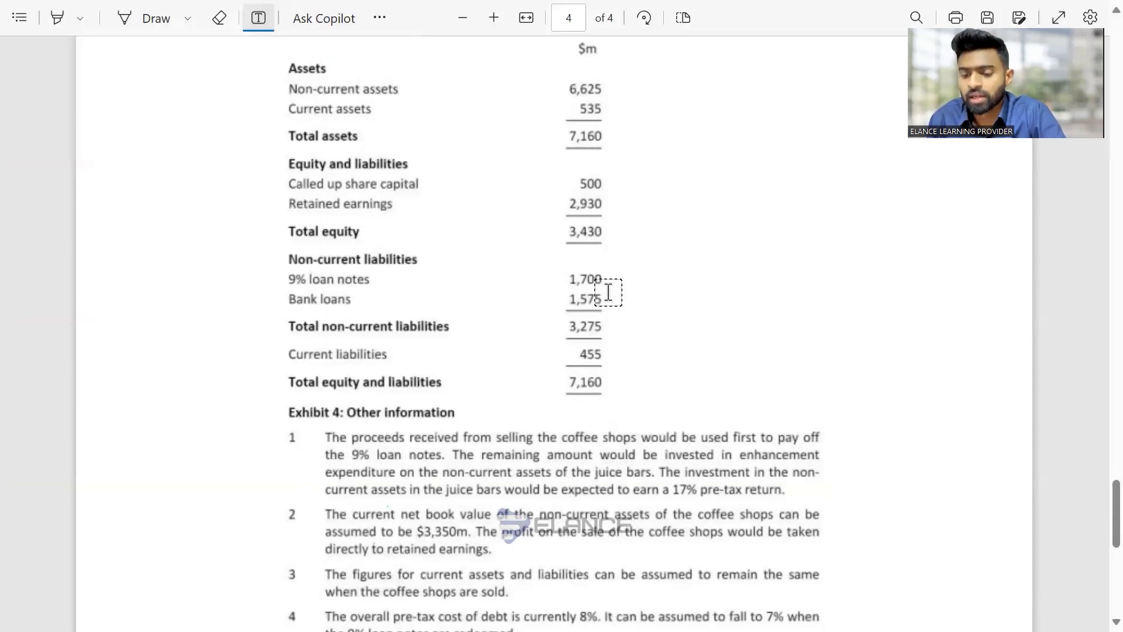
{"action": "key", "text": "alt+Tab"}
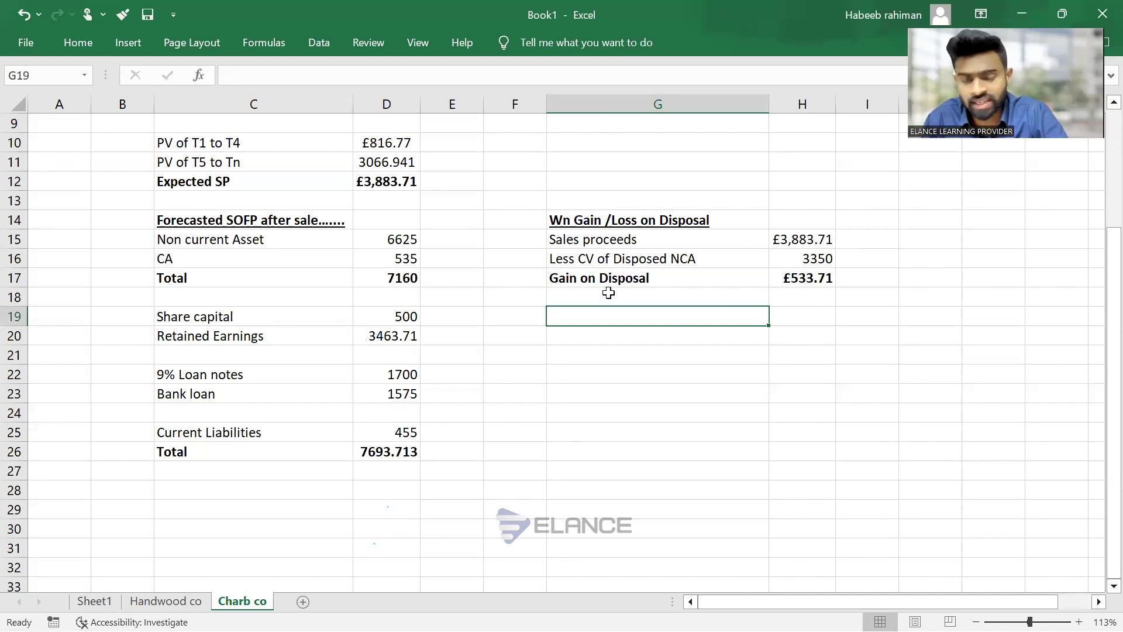
{"action": "type", "text": "Allocation"}
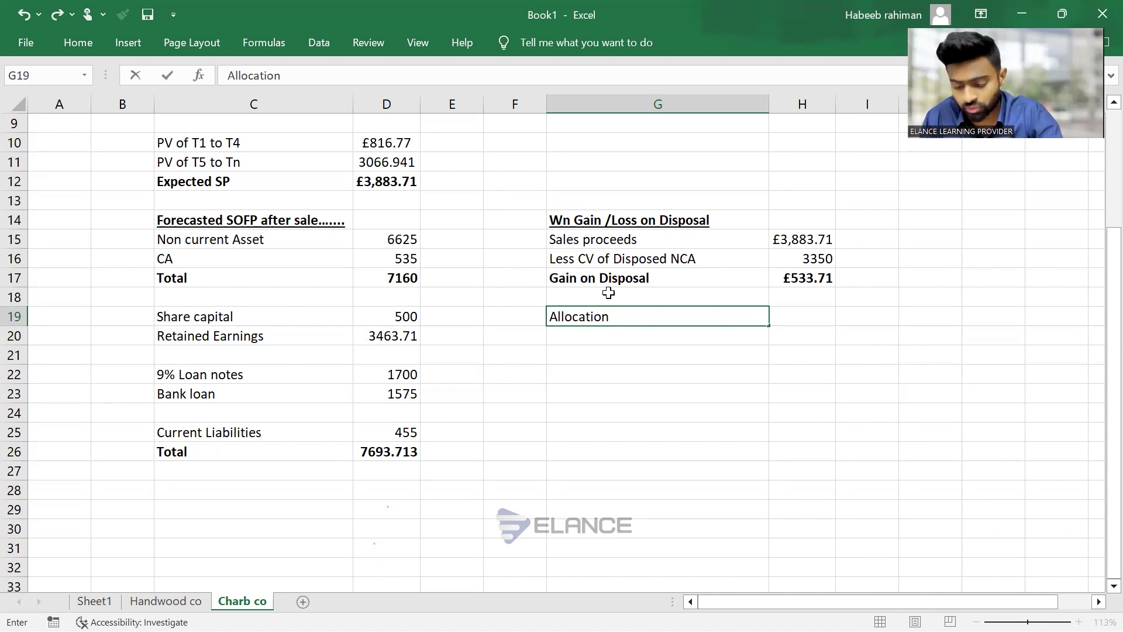
{"action": "type", "text": " of Sales Proceeds"}
{"action": "key", "text": "Return"}
{"action": "key", "text": "Up"}
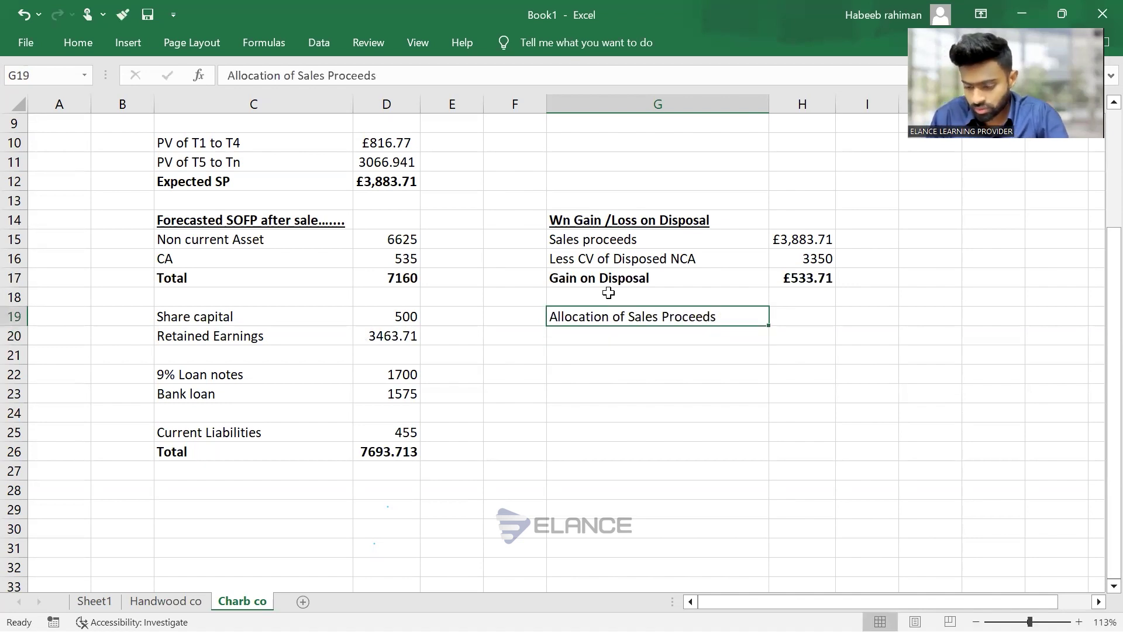
{"action": "key", "text": "ctrl+b"}
{"action": "key", "text": "ctrl+u"}
Copy the "Sales proceeds" label and value from G15:H15 to G20 under the allocation heading
{"action": "key", "text": "Up"}
{"action": "key", "text": "Up"}
{"action": "key", "text": "Up"}
{"action": "key", "text": "Up"}
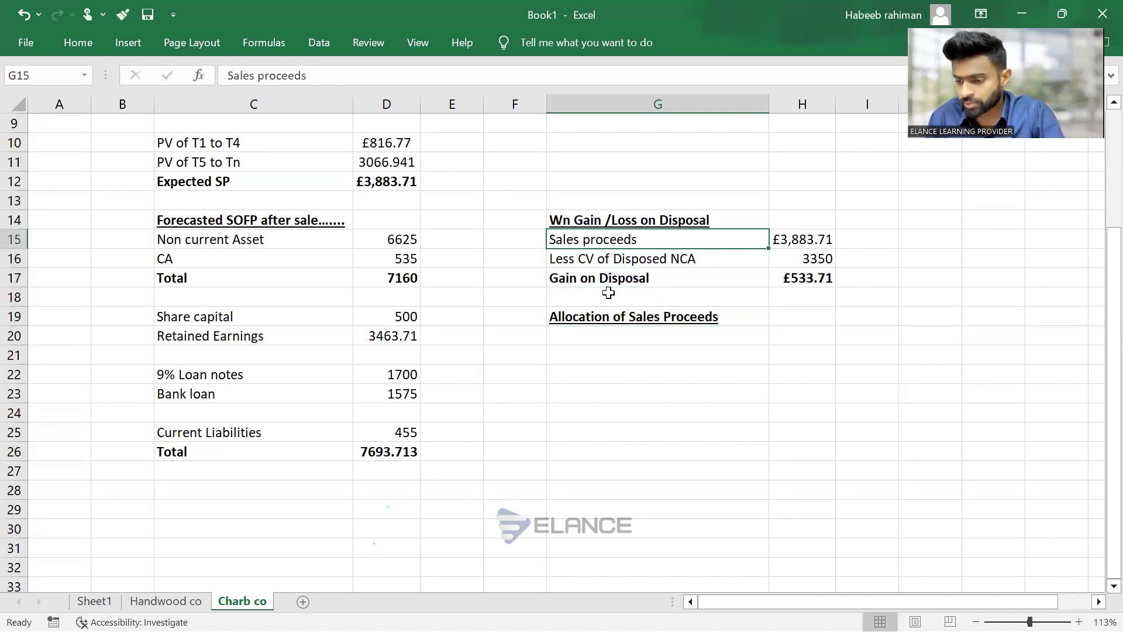
{"action": "key", "text": "shift+Right"}
{"action": "key", "text": "ctrl+c"}
{"action": "key", "text": "Down"}
{"action": "key", "text": "Down"}
{"action": "key", "text": "Down"}
{"action": "key", "text": "Down"}
{"action": "key", "text": "Down"}
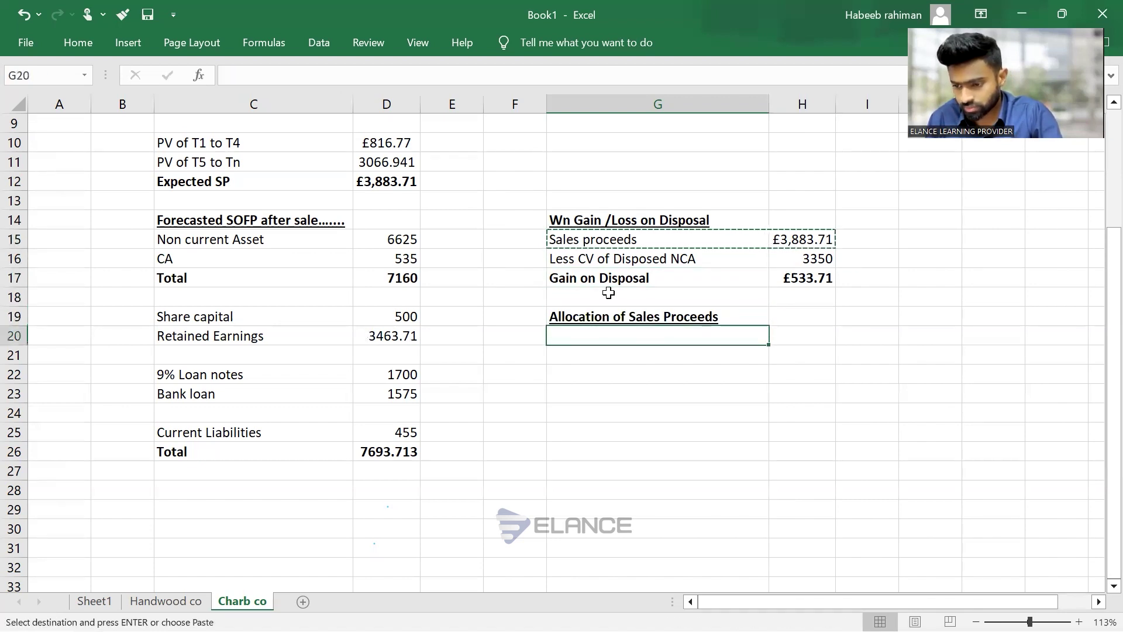
{"action": "key", "text": "ctrl+v"}
{"action": "key", "text": "Down"}
{"action": "key", "text": "Escape"}
Label G21 as "Pay off 9% Loan note" and enter =-1700 in H21
{"action": "type", "text": "Pay"}
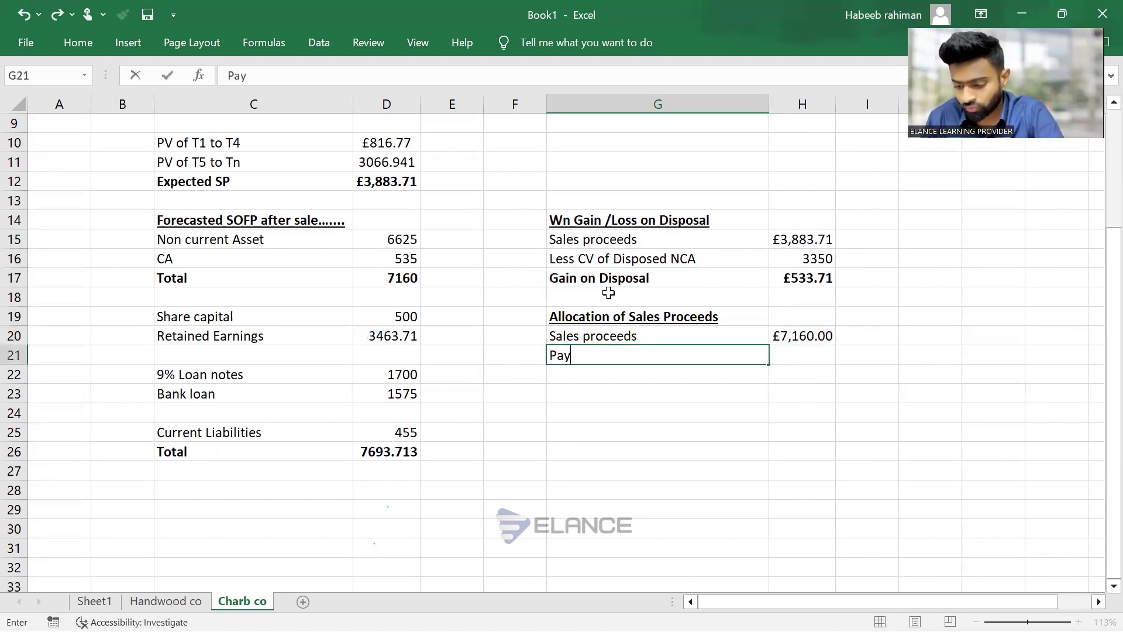
{"action": "type", "text": " off Loan note"}
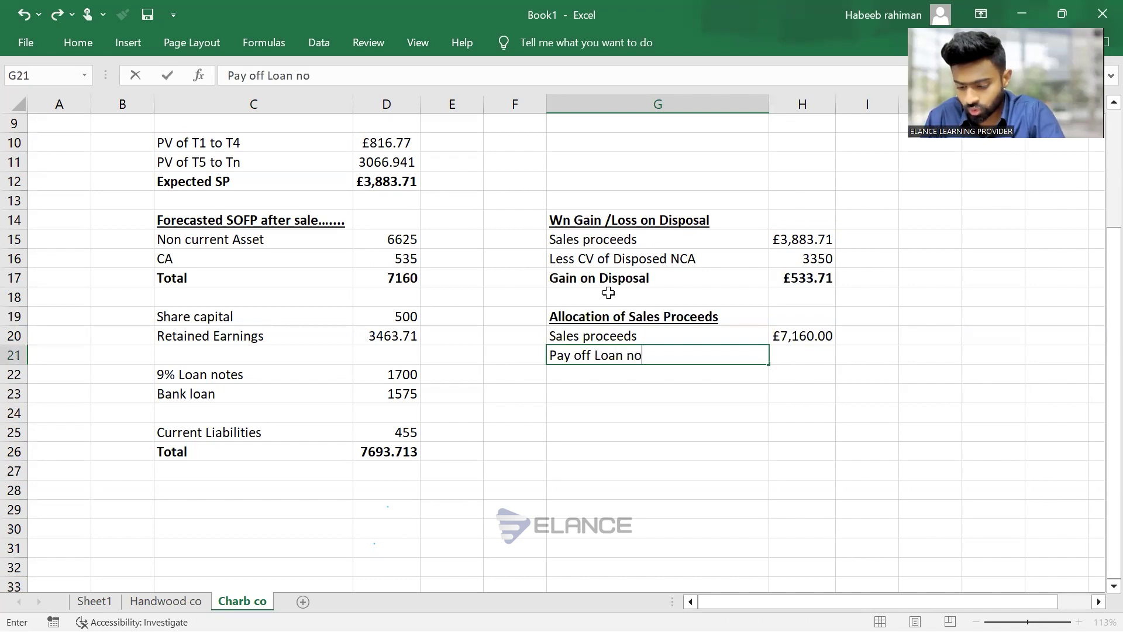
{"action": "key", "text": "BackSpace"}
{"action": "key", "text": "BackSpace"}
{"action": "key", "text": "BackSpace"}
{"action": "key", "text": "BackSpace"}
{"action": "key", "text": "BackSpace"}
{"action": "key", "text": "BackSpace"}
{"action": "key", "text": "BackSpace"}
{"action": "key", "text": "BackSpace"}
{"action": "key", "text": "BackSpace"}
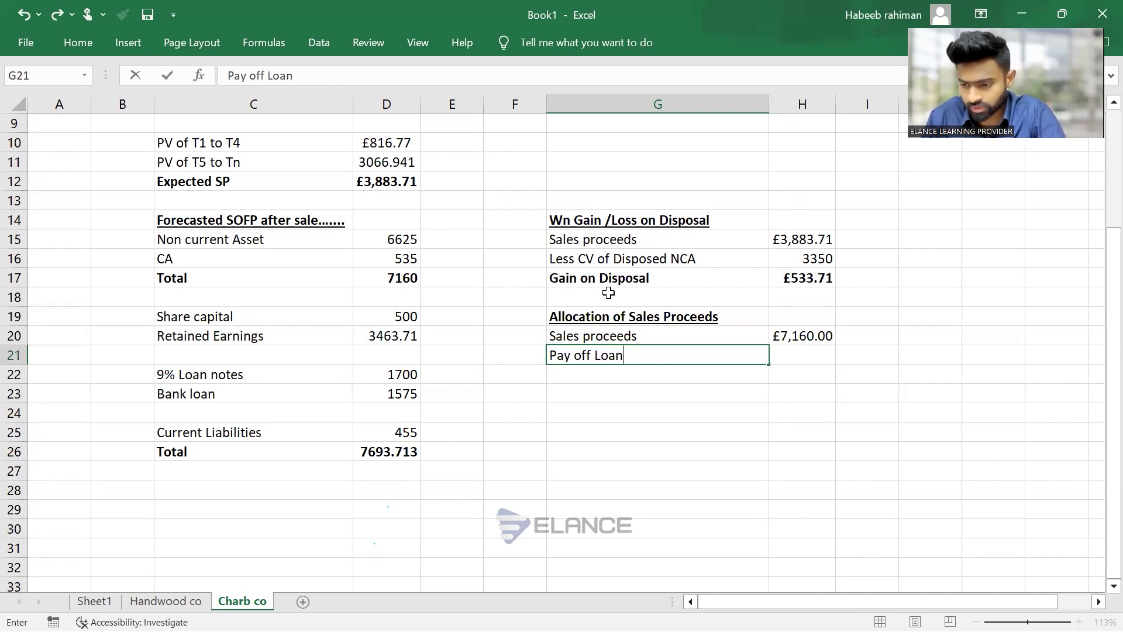
{"action": "type", "text": "9%"}
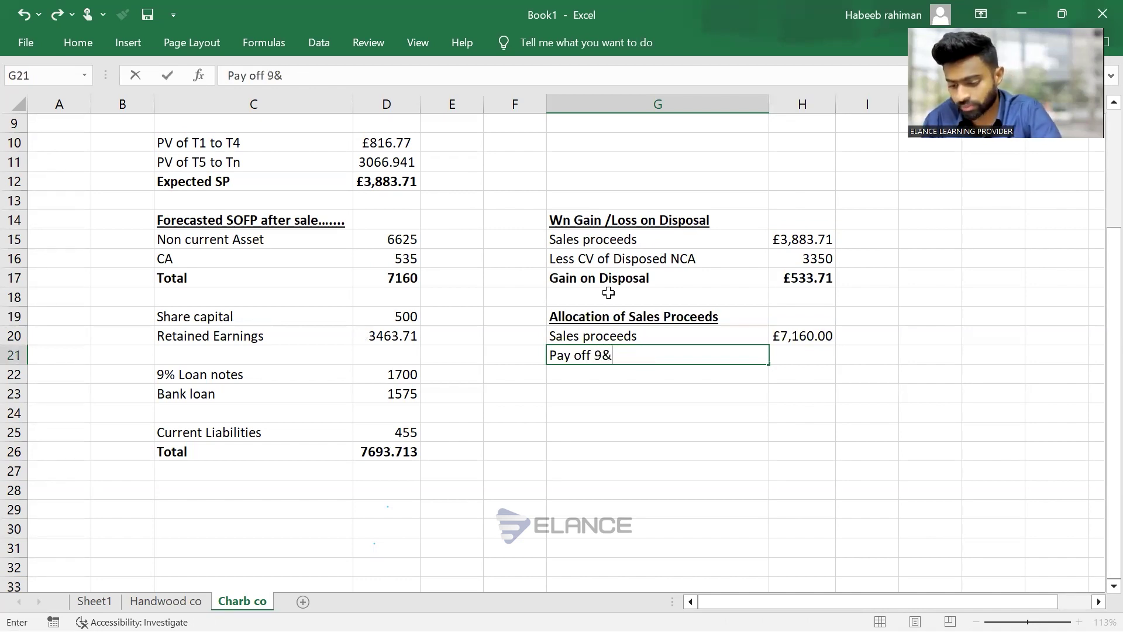
{"action": "key", "text": "BackSpace"}
{"action": "type", "text": "5"}
{"action": "key", "text": "BackSpace"}
{"action": "key", "text": "BackSpace"}
{"action": "type", "text": "9% Loan note"}
{"action": "key", "text": "Tab"}
{"action": "type", "text": "="}
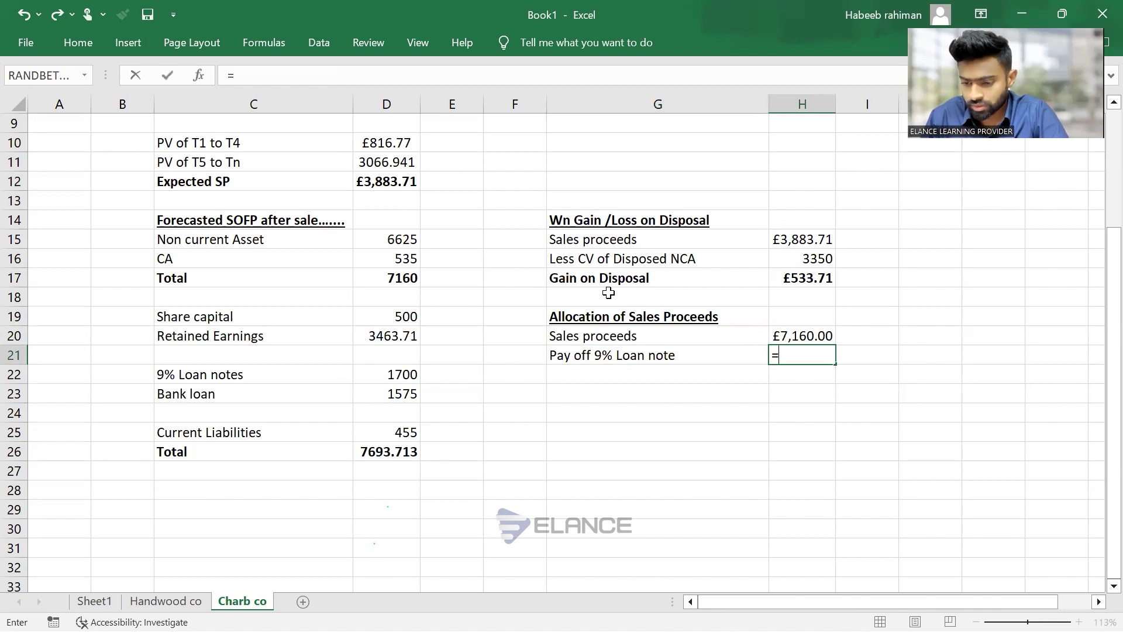
{"action": "type", "text": "-1700"}
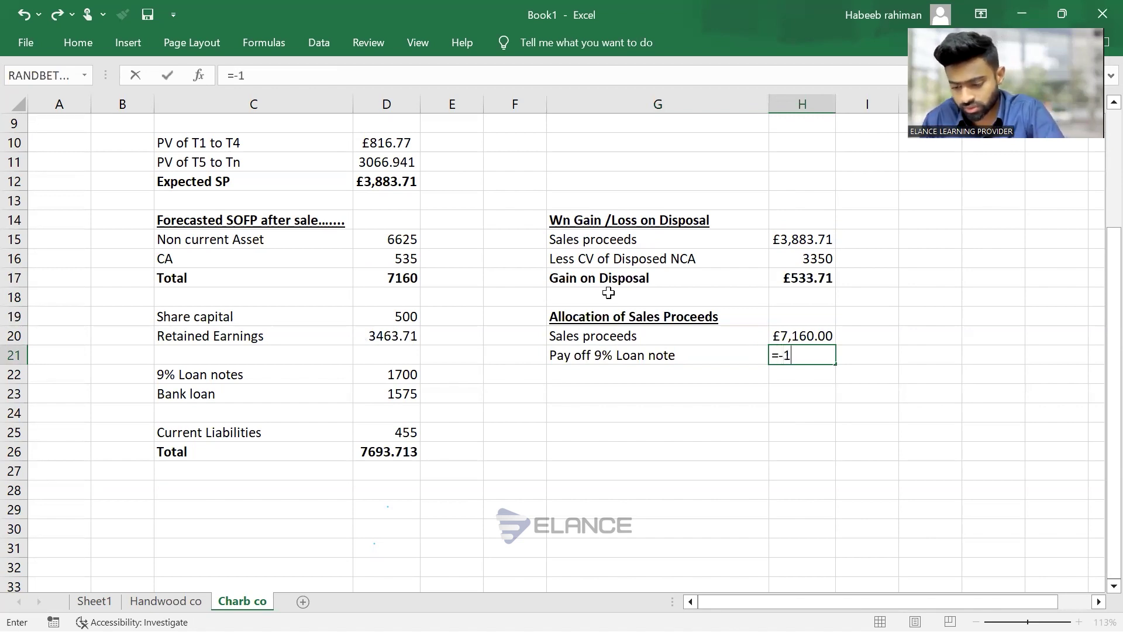
{"action": "key", "text": "Return"}
Clear the "9% Loan notes" label and value from C22:D22 of the forecasted statement
{"action": "key", "text": "Left"}
{"action": "key", "text": "Left"}
{"action": "key", "text": "Left"}
{"action": "key", "text": "Left"}
{"action": "key", "text": "Left"}
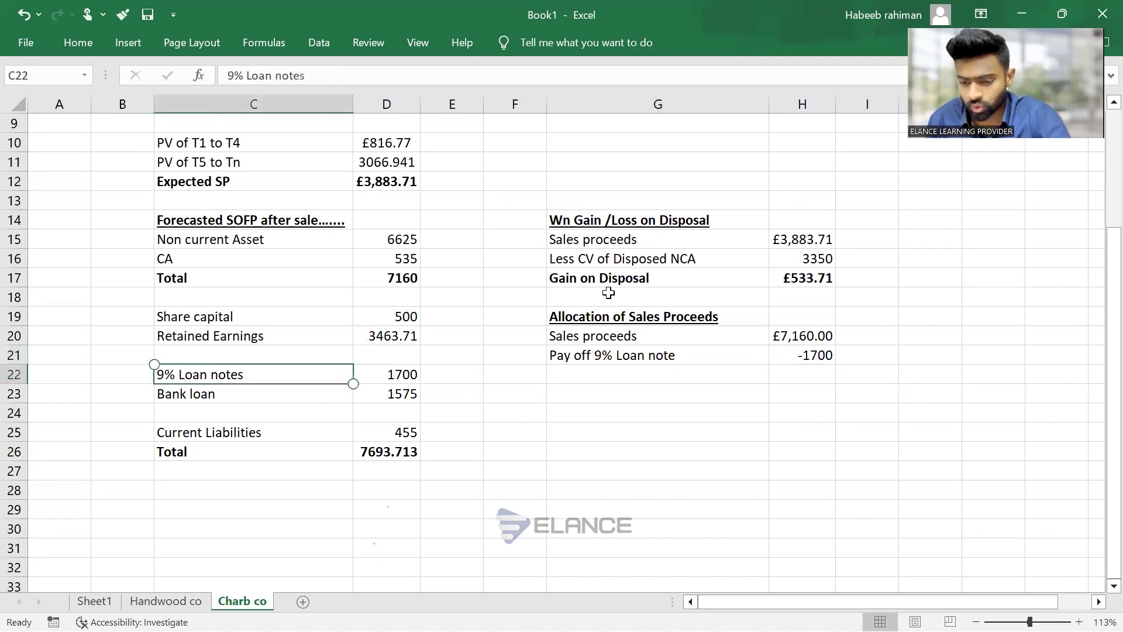
{"action": "key", "text": "shift+Right"}
{"action": "key", "text": "Delete"}
{"action": "key", "text": "Right"}
{"action": "key", "text": "Right"}
{"action": "key", "text": "Right"}
{"action": "key", "text": "Right"}
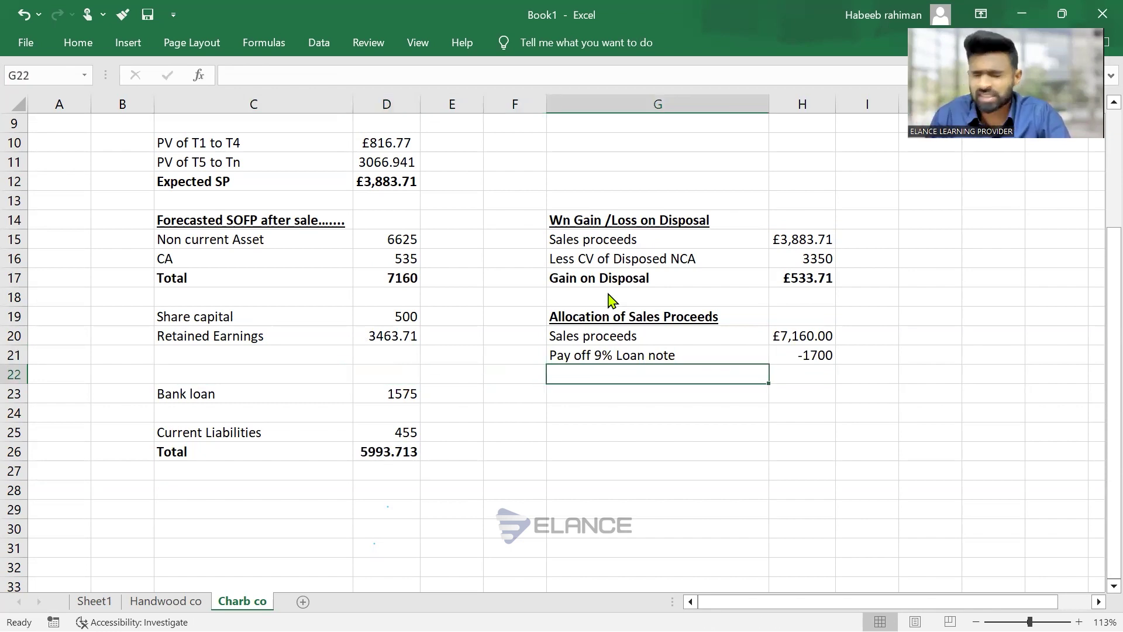
{"action": "key", "text": "Down"}
{"action": "key", "text": "shift+Right"}
{"action": "key", "text": "shift+Down"}
{"action": "key", "text": "shift+Down"}
{"action": "key", "text": "shift+Down"}
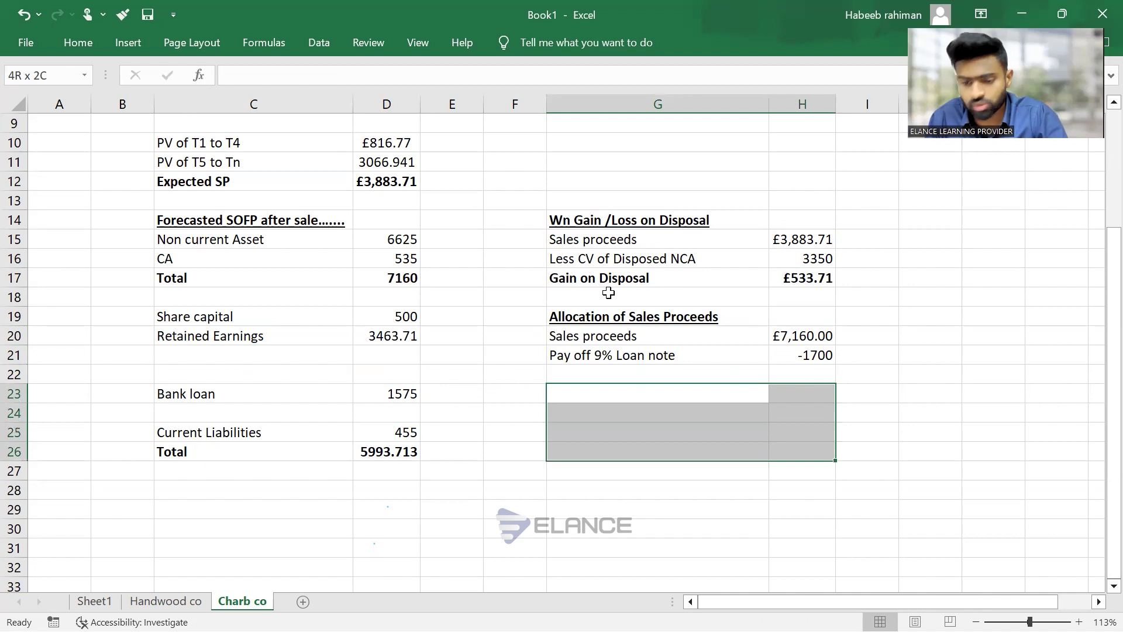
{"action": "key", "text": "Up"}
{"action": "key", "text": "Up"}
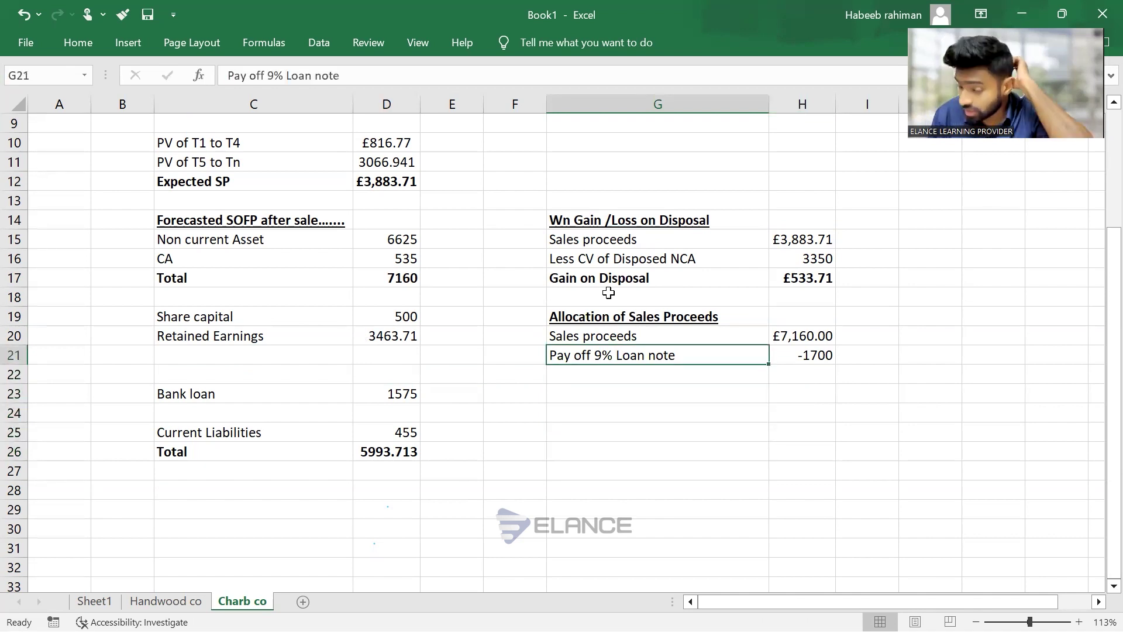
Calculate the remaining proceeds in H22 with =SUM(H20:H21) and make the result bold
{"action": "key", "text": "Down"}
{"action": "key", "text": "Right"}
{"action": "key", "text": "alt+equal"}
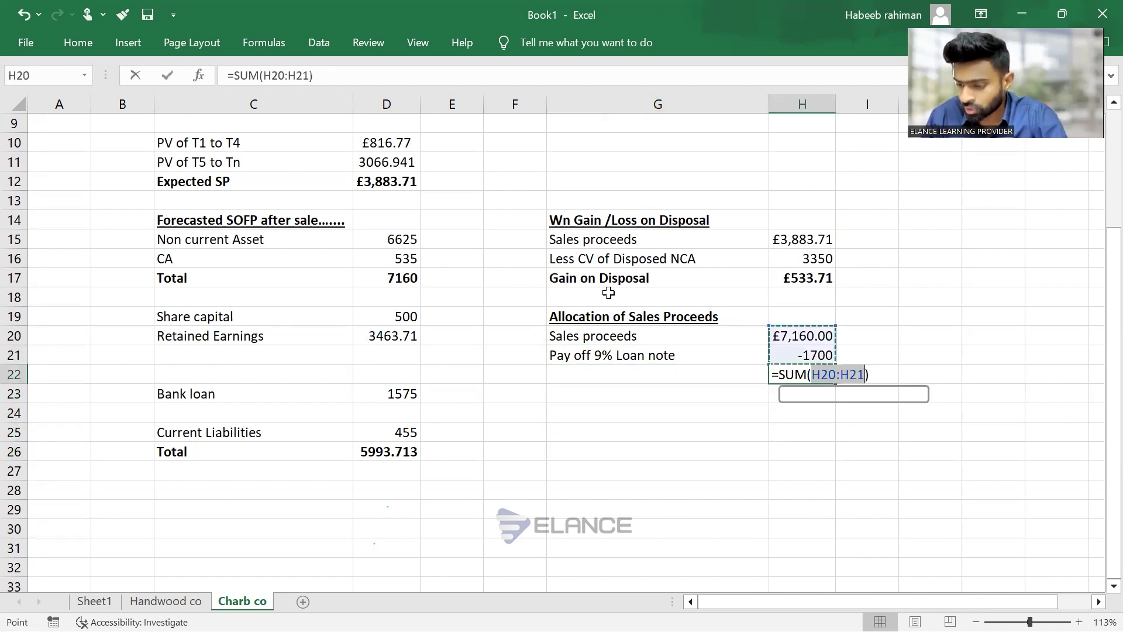
{"action": "key", "text": "Return"}
{"action": "key", "text": "Up"}
{"action": "key", "text": "ctrl+b"}
Label G22 as "Investment in NCA" and make the label and value in G22:H22 bold
{"action": "key", "text": "Left"}
{"action": "type", "text": "Inve"}
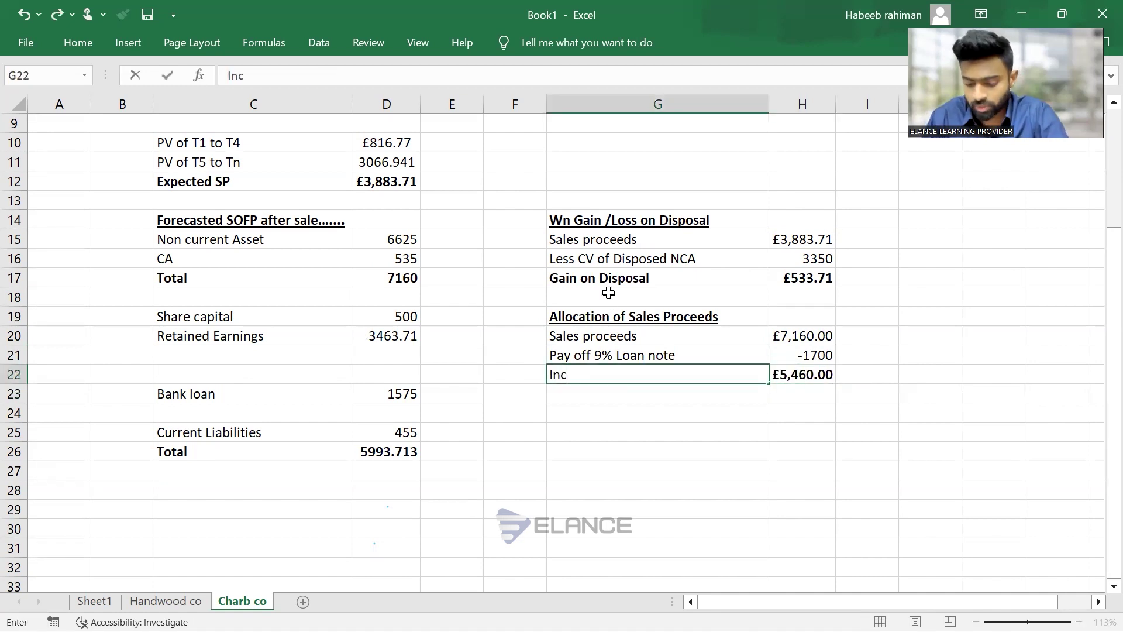
{"action": "type", "text": "stmewnt"}
{"action": "key", "text": "BackSpace"}
{"action": "key", "text": "BackSpace"}
{"action": "key", "text": "BackSpace"}
{"action": "type", "text": "nt in"}
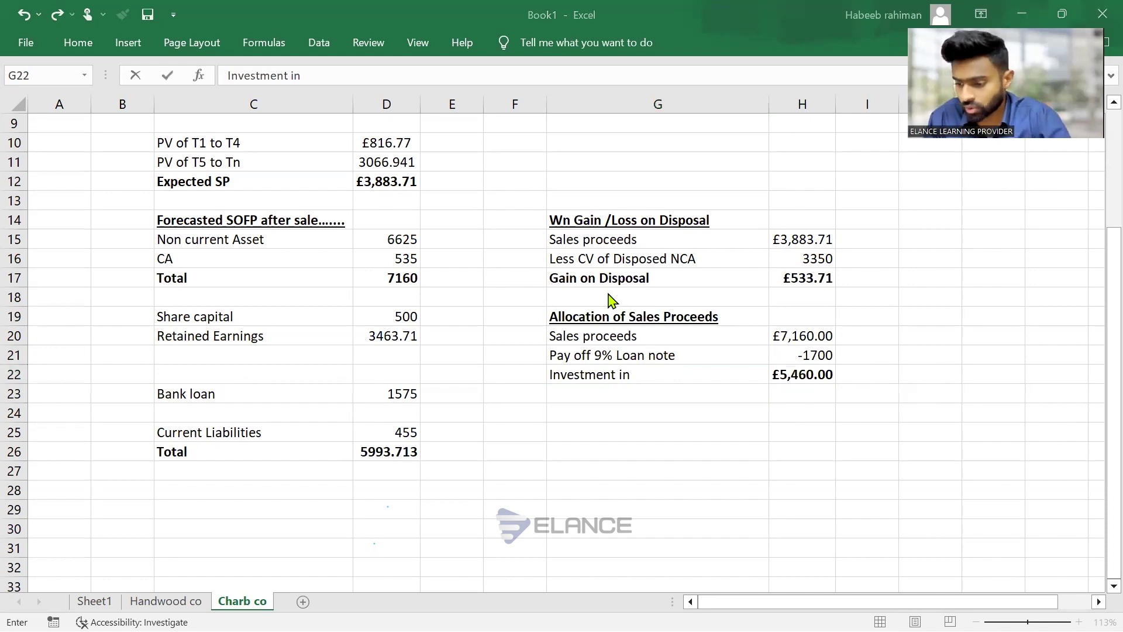
{"action": "left_click", "coordinate": [638, 367]}
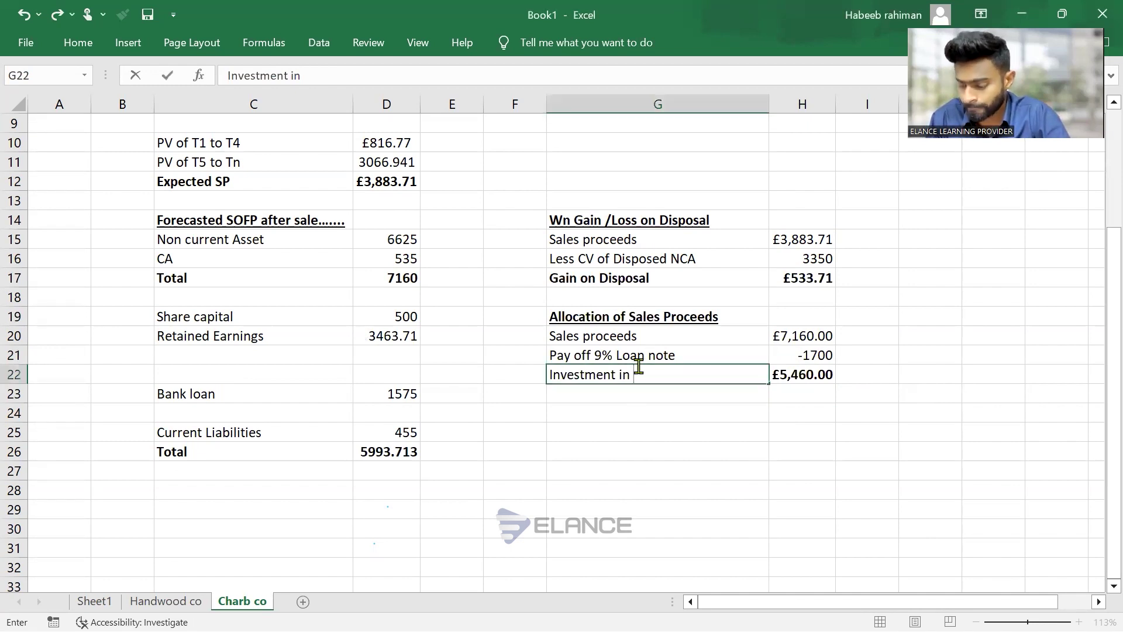
{"action": "type", "text": "NCA"}
{"action": "key", "text": "Return"}
{"action": "key", "text": "Up"}
{"action": "key", "text": "shift+Right"}
{"action": "key", "text": "ctrl+b"}
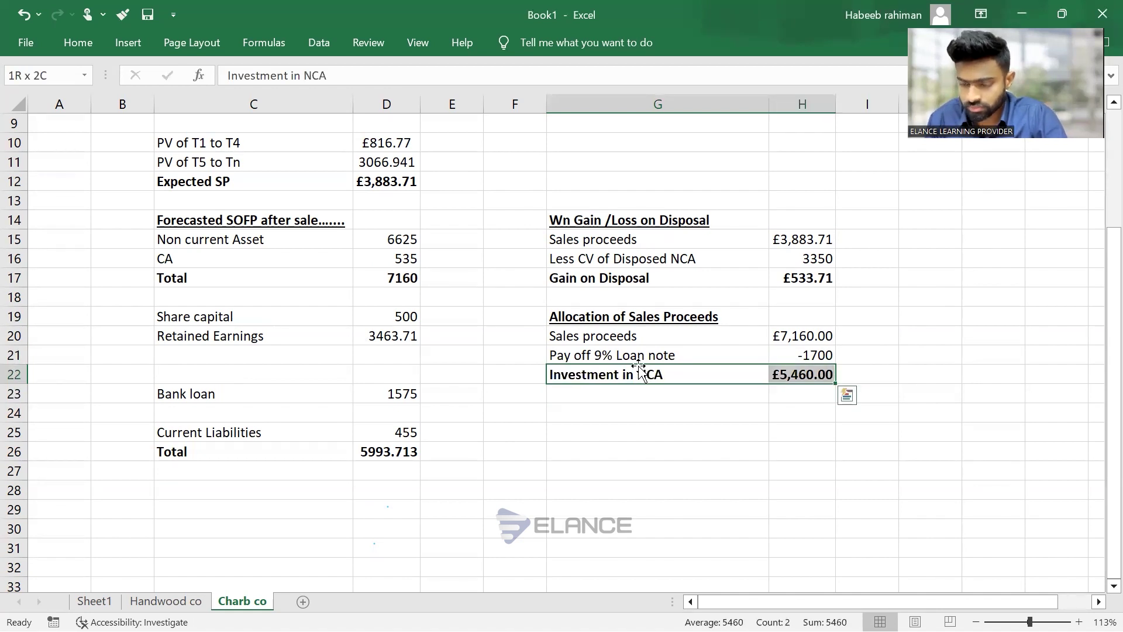
Try to change the Non current Asset value in D15 to =6625-3350+H22, and undo the change
{"action": "left_click", "coordinate": [390, 236]}
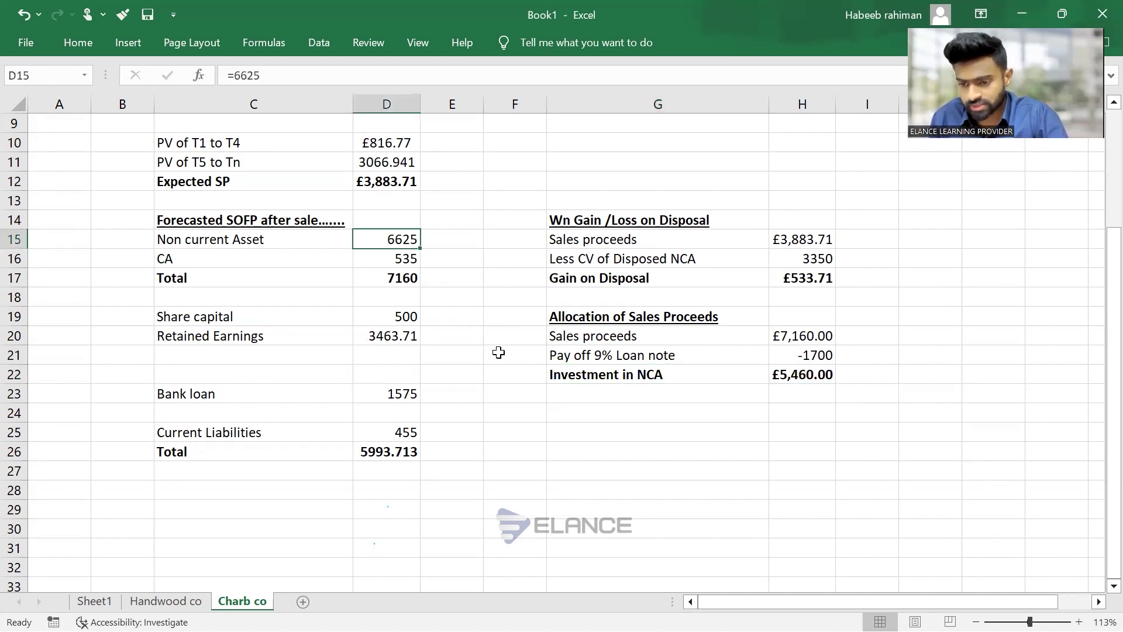
{"action": "key", "text": "F2"}
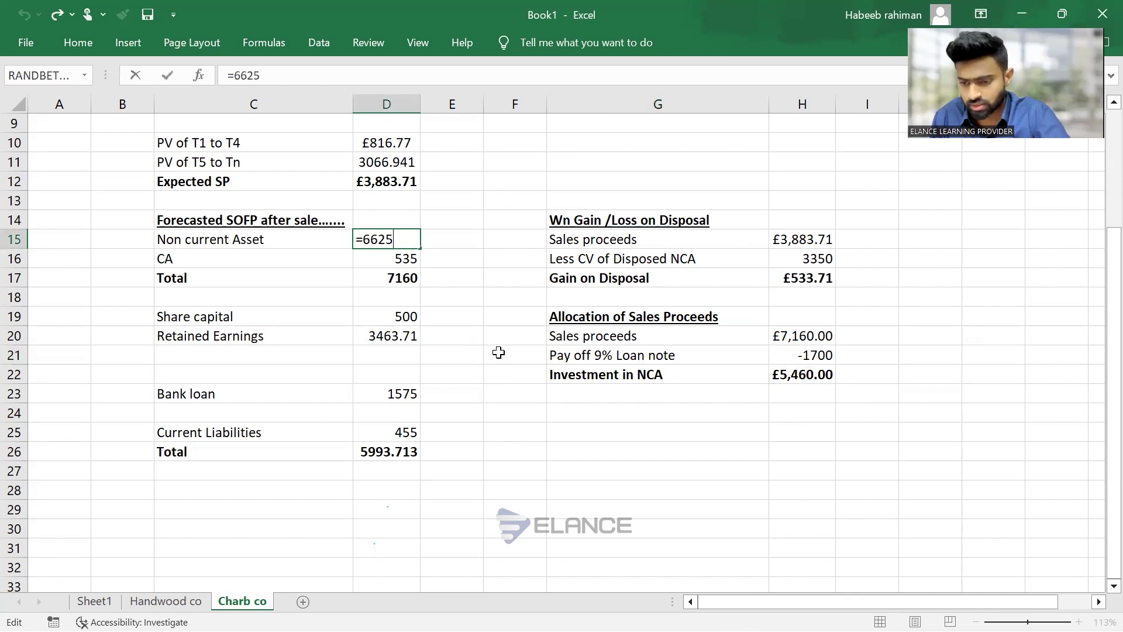
{"action": "type", "text": "-"}
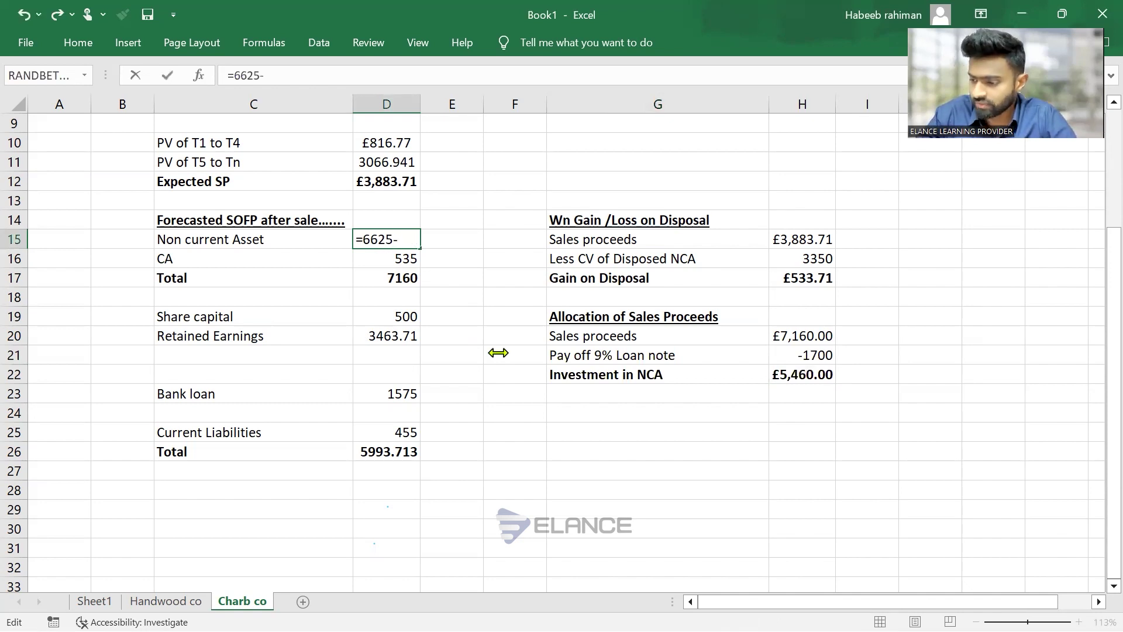
{"action": "left_click", "coordinate": [405, 245]}
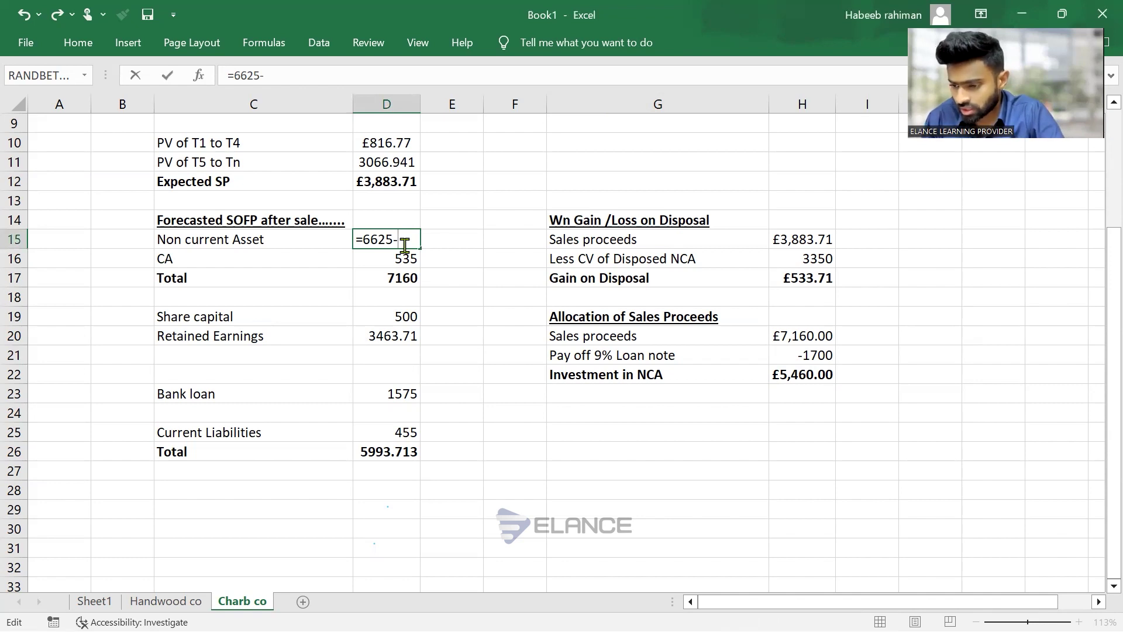
{"action": "type", "text": "3350"}
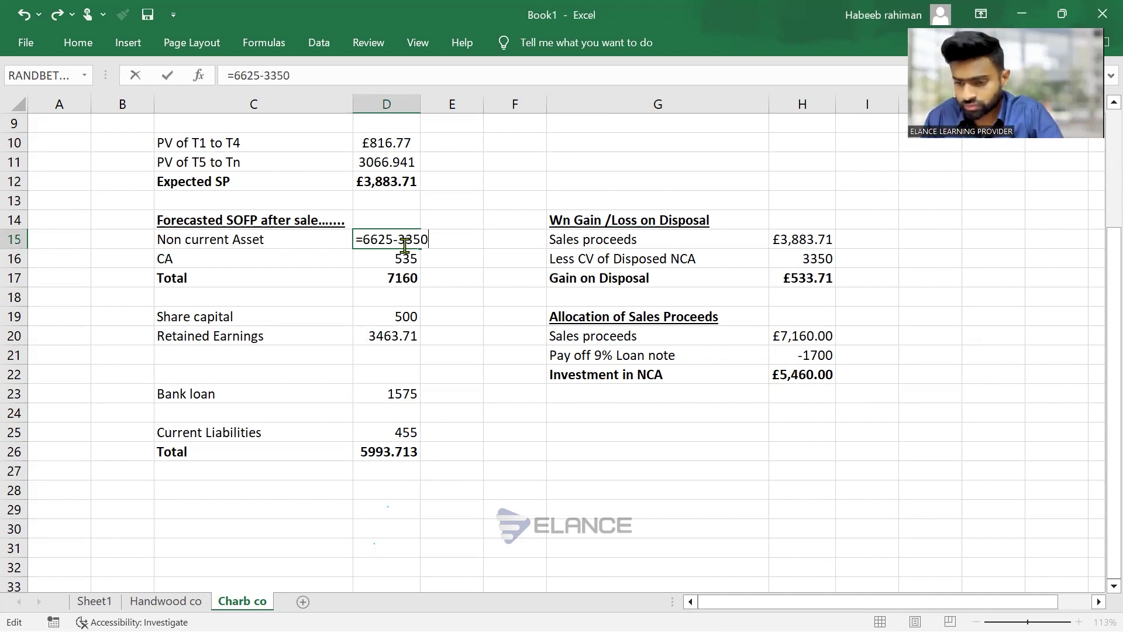
{"action": "type", "text": "+"}
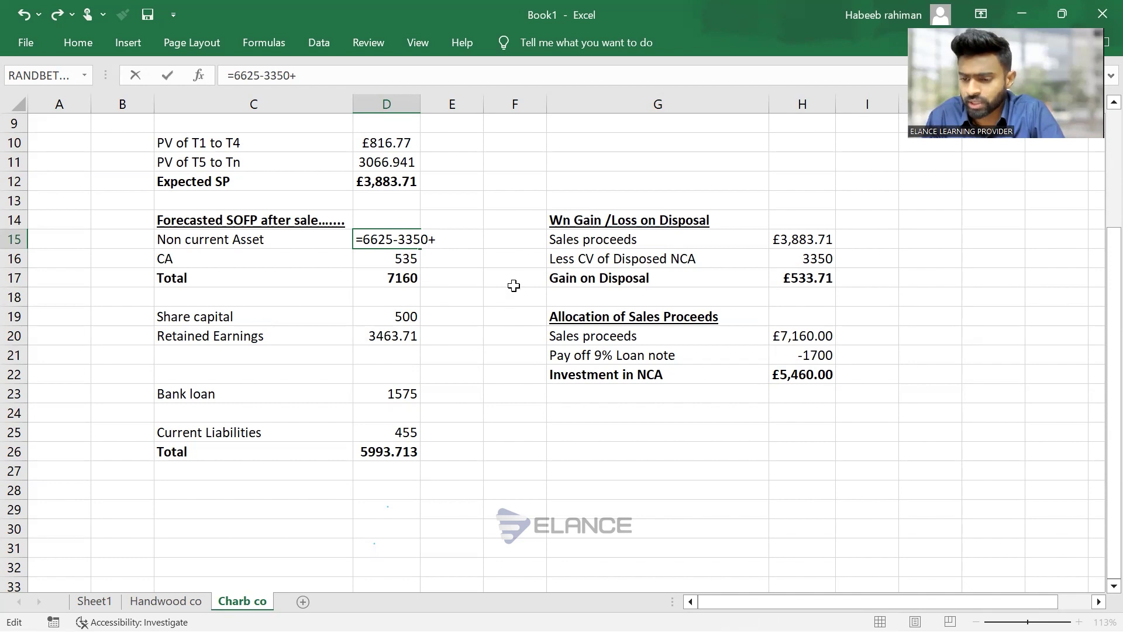
{"action": "left_click", "coordinate": [820, 376]}
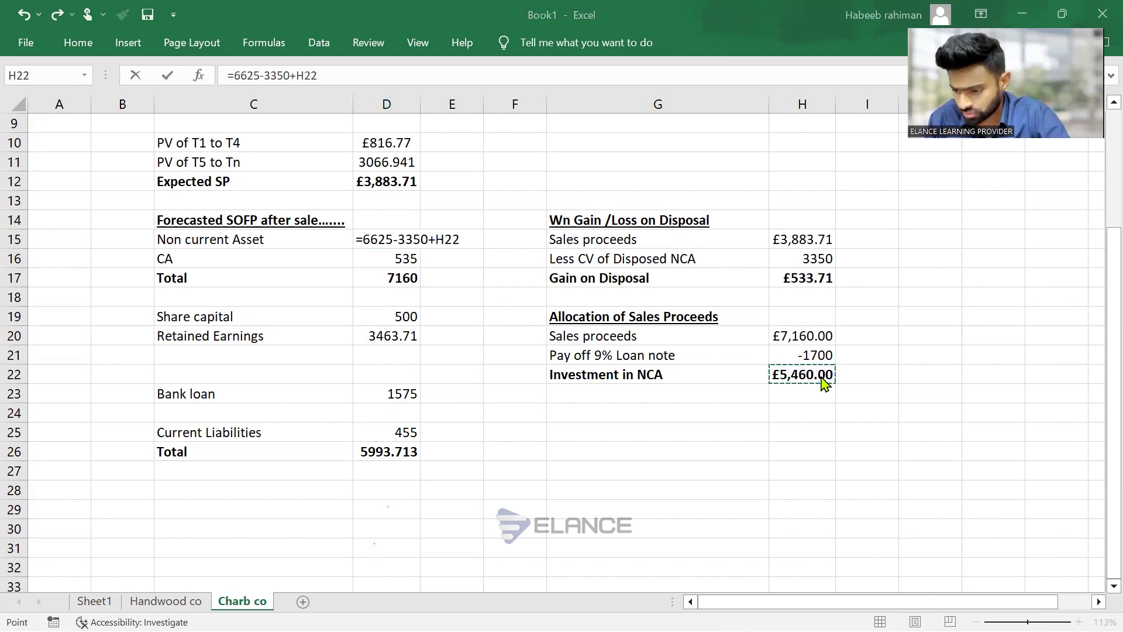
{"action": "key", "text": "super+z"}
{"action": "key", "text": "Escape"}
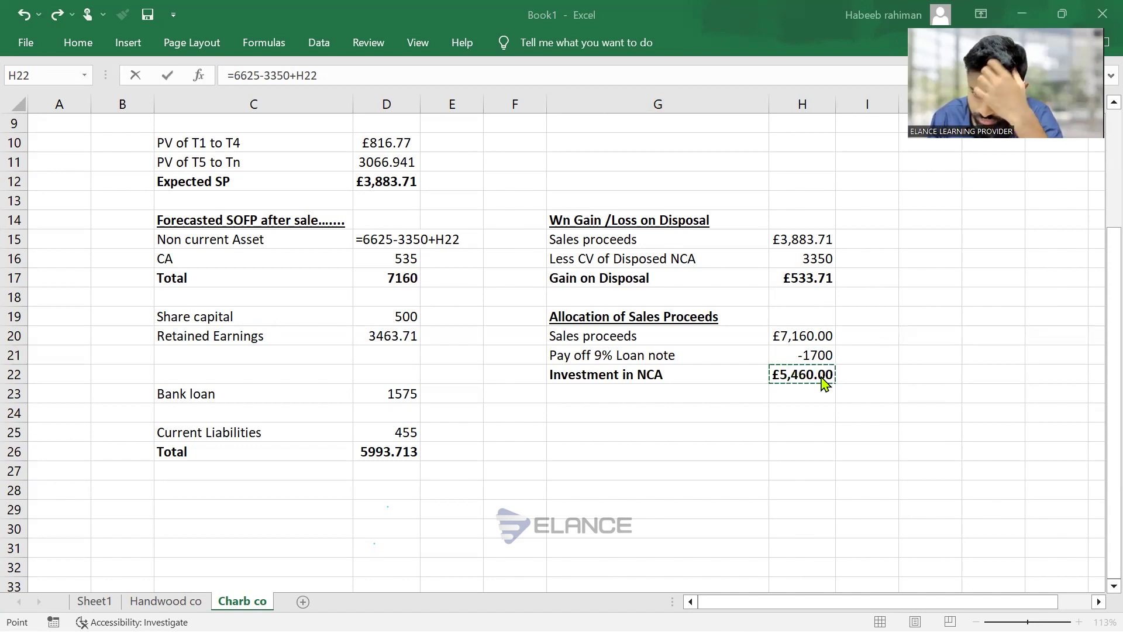
{"action": "scroll", "coordinate": [824, 383], "scroll_direction": "up", "scroll_amount": 3}
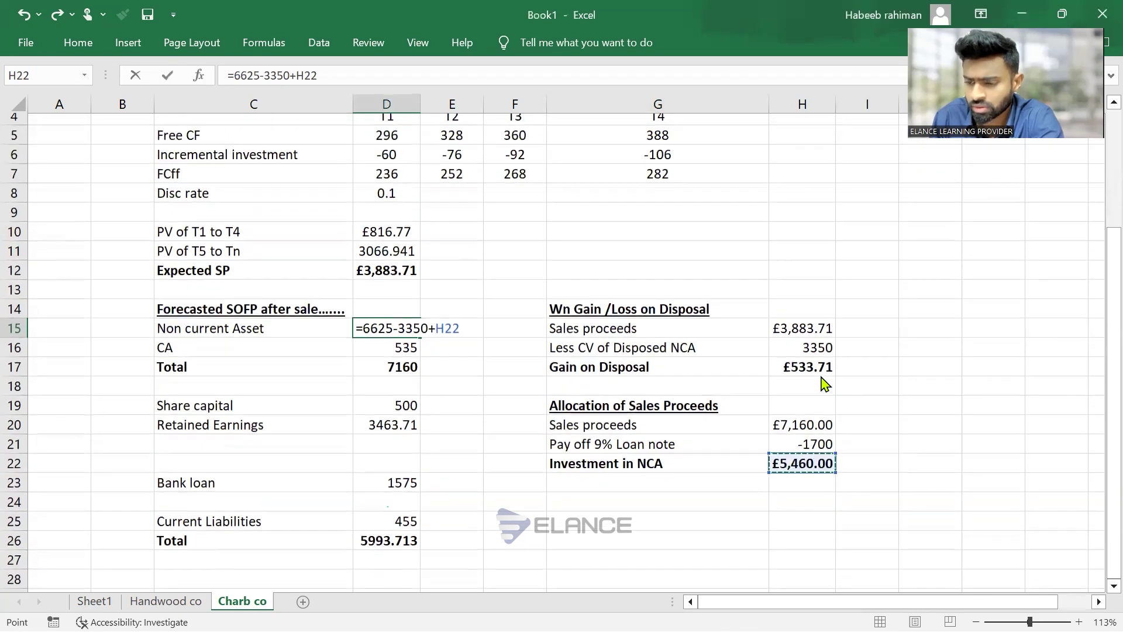
{"action": "scroll", "coordinate": [825, 383], "scroll_direction": "down", "scroll_amount": 1}
{"action": "scroll", "coordinate": [824, 383], "scroll_direction": "up", "scroll_amount": 1}
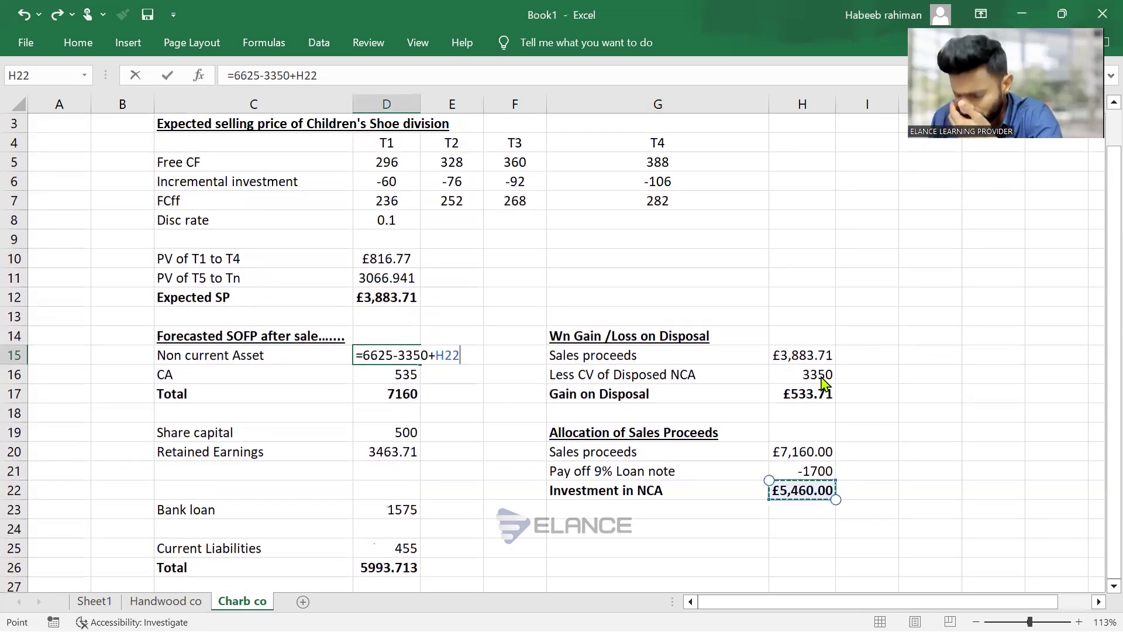
{"action": "key", "text": "Return"}
{"action": "key", "text": "Return"}
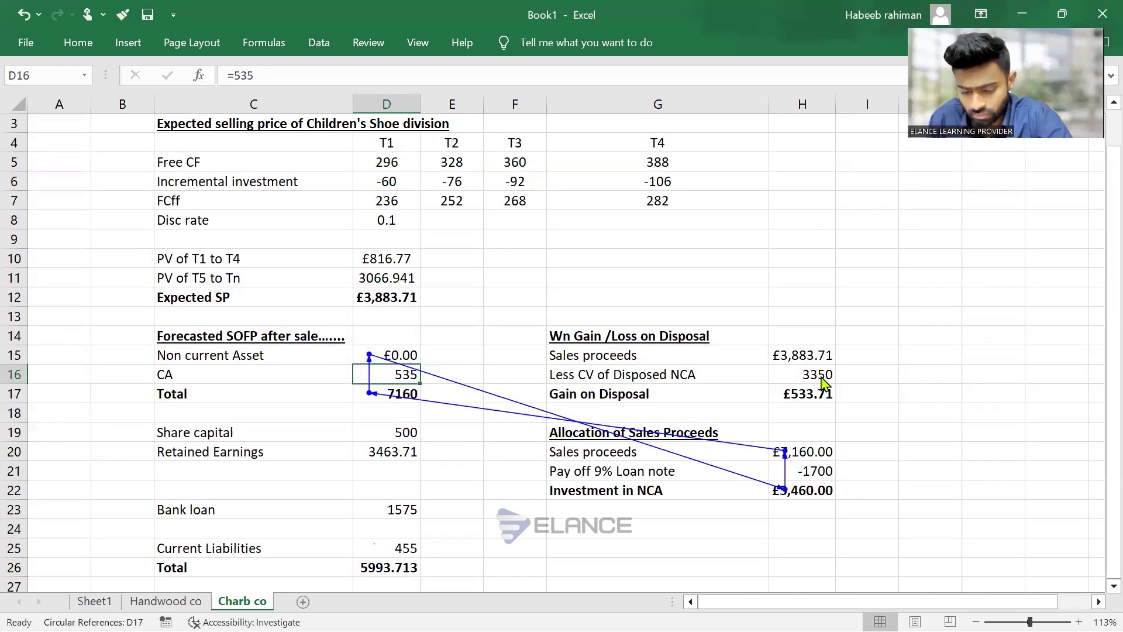
{"action": "key", "text": "ctrl+z"}
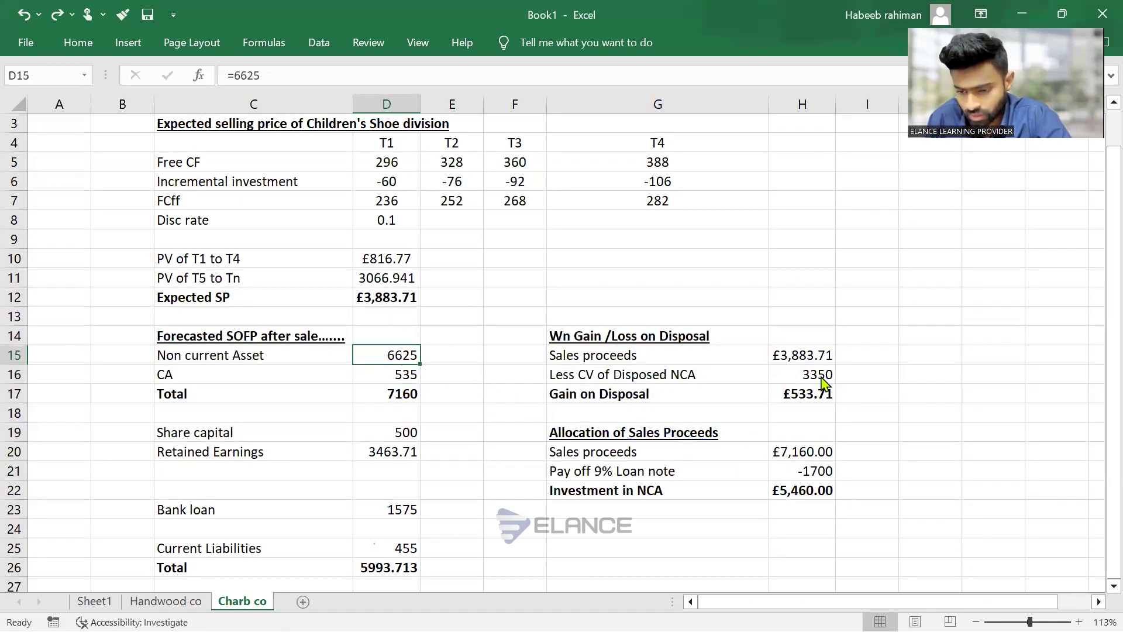
Check the formulas behind the Expected SP in D12 and the disposal working's Sales proceeds in H15
{"action": "left_click", "coordinate": [387, 301]}
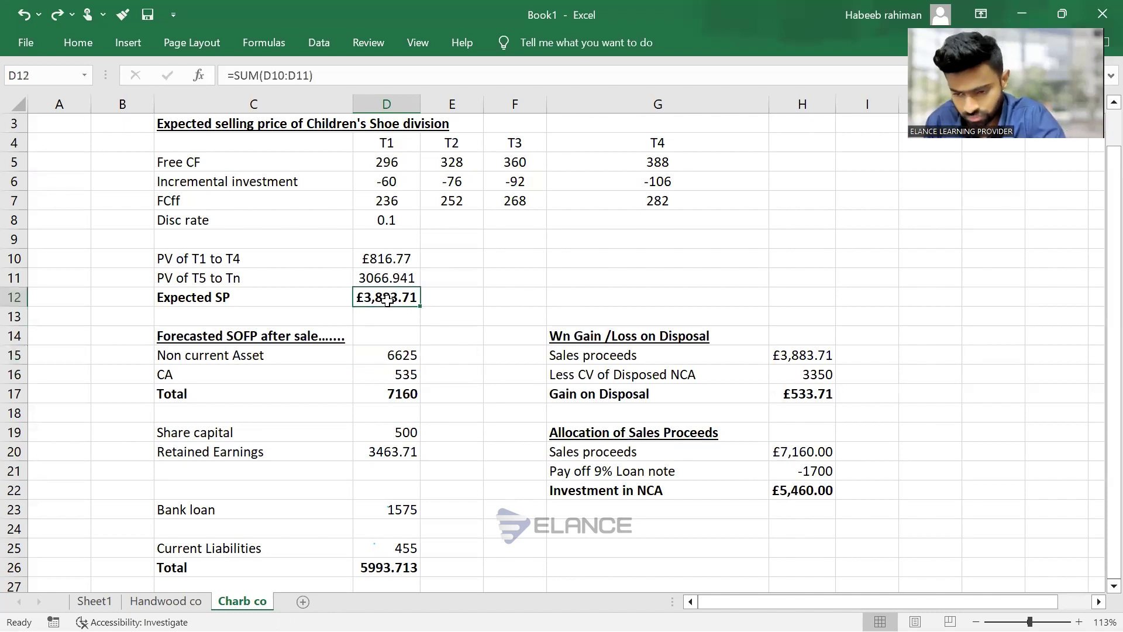
{"action": "double_click", "coordinate": [386, 300]}
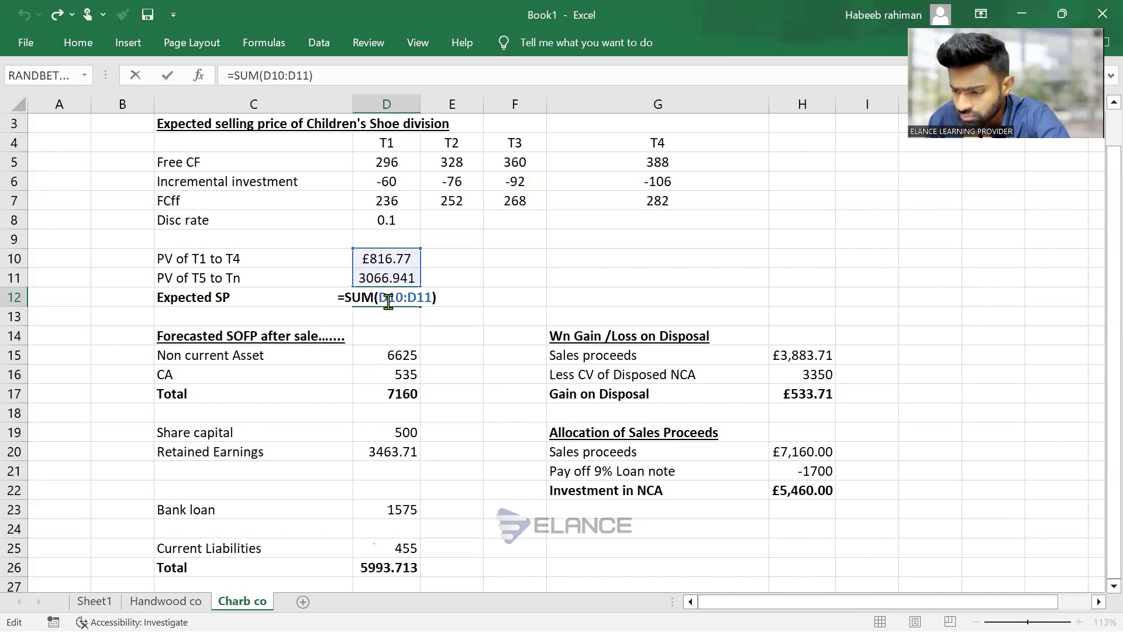
{"action": "key", "text": "Return"}
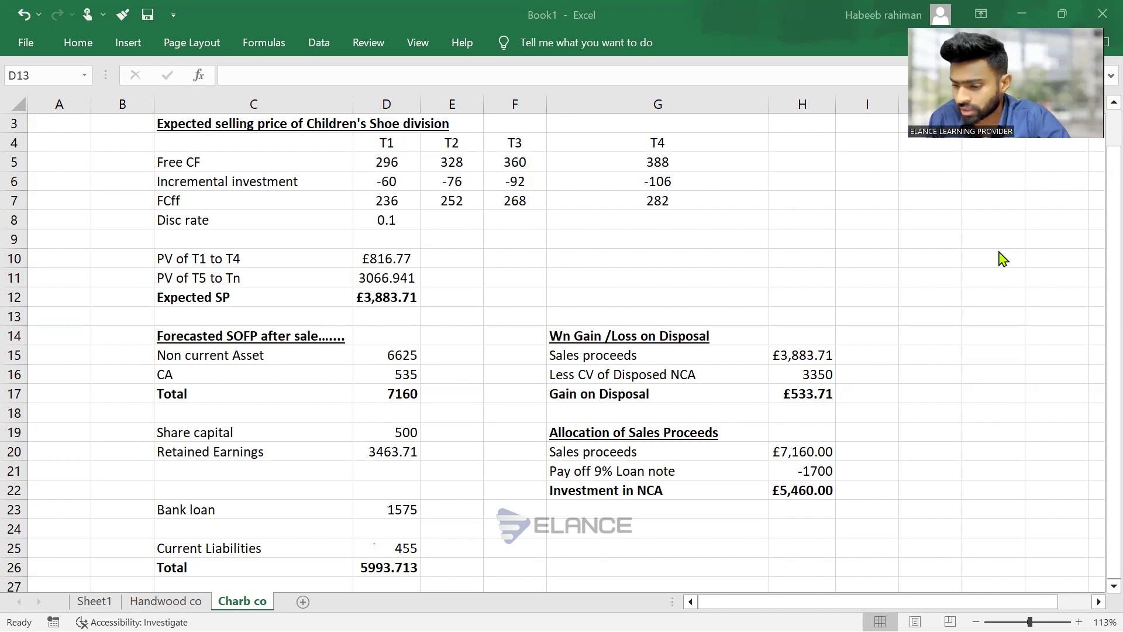
{"action": "left_click", "coordinate": [792, 355]}
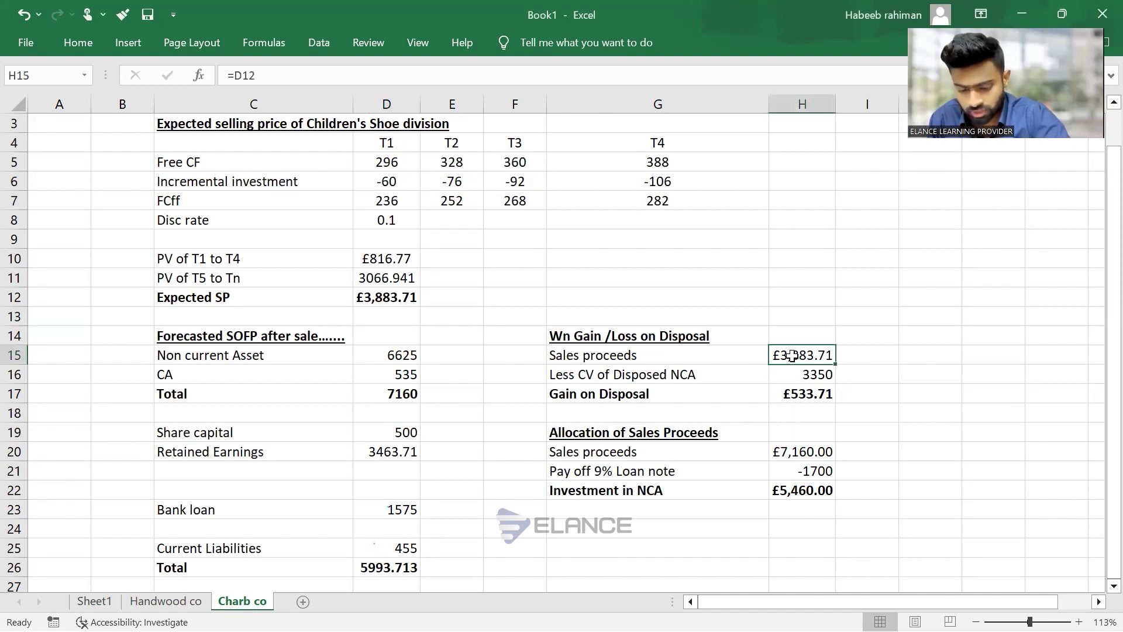
{"action": "double_click", "coordinate": [791, 355]}
{"action": "key", "text": "Return"}
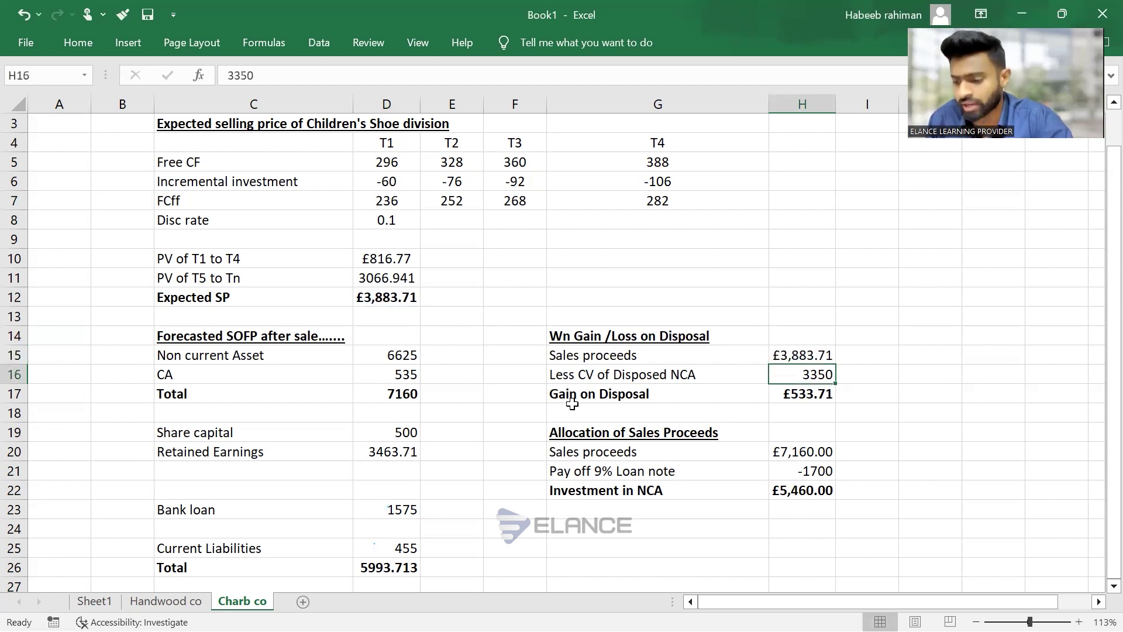
Correct the Sales proceeds in H20 of the allocation working to reference H15
{"action": "double_click", "coordinate": [791, 451]}
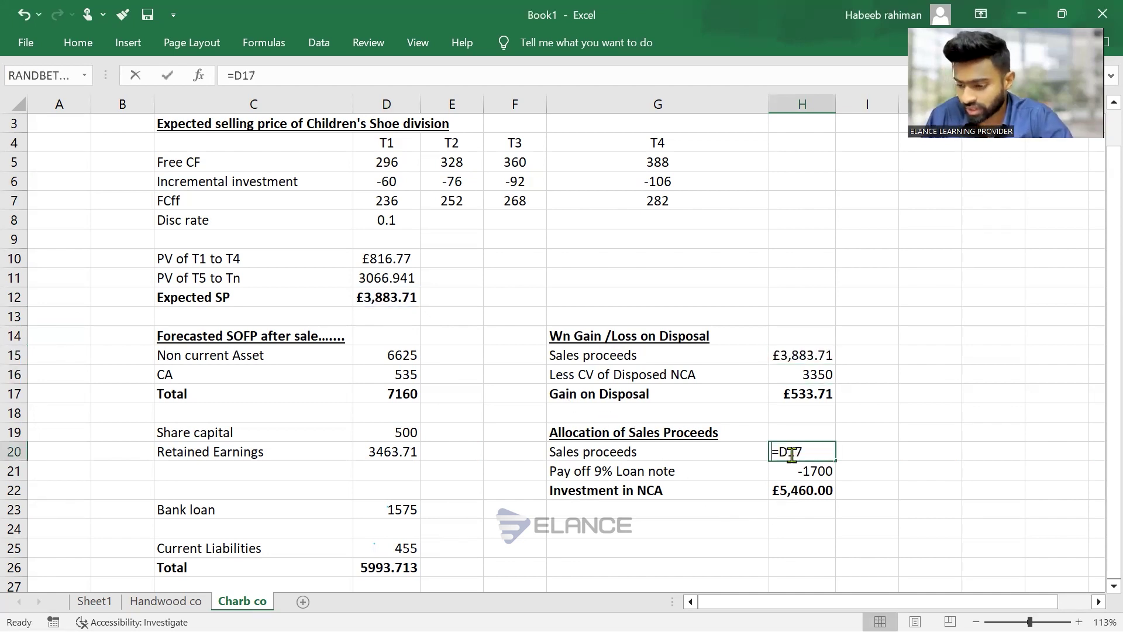
{"action": "key", "text": "BackSpace"}
{"action": "key", "text": "BackSpace"}
{"action": "key", "text": "BackSpace"}
{"action": "left_click", "coordinate": [789, 355]}
{"action": "key", "text": "Return"}
Extend the Non current Asset formula in D15 with a subtraction after 6625
{"action": "scroll", "coordinate": [790, 355], "scroll_direction": "down", "scroll_amount": 3}
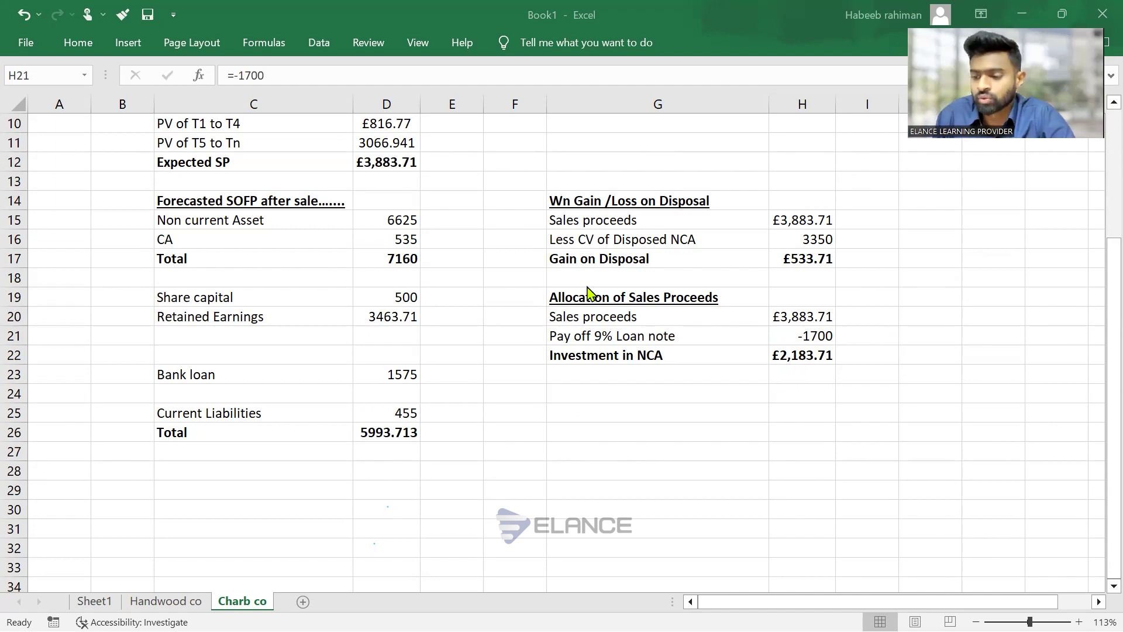
{"action": "left_click", "coordinate": [391, 223]}
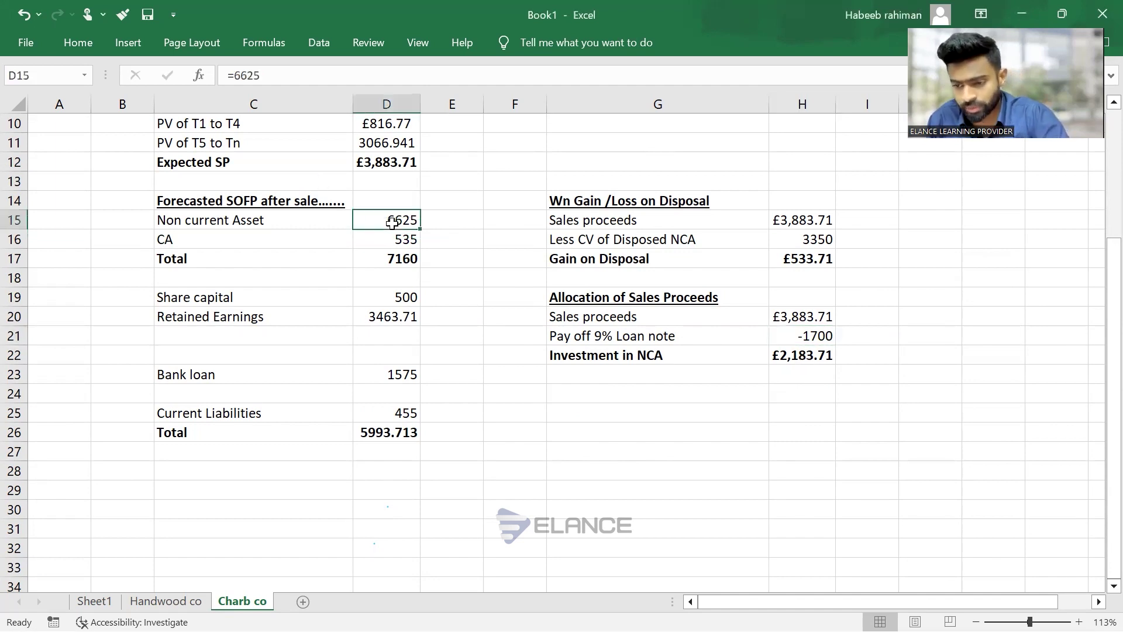
{"action": "double_click", "coordinate": [392, 224]}
{"action": "type", "text": "-"}
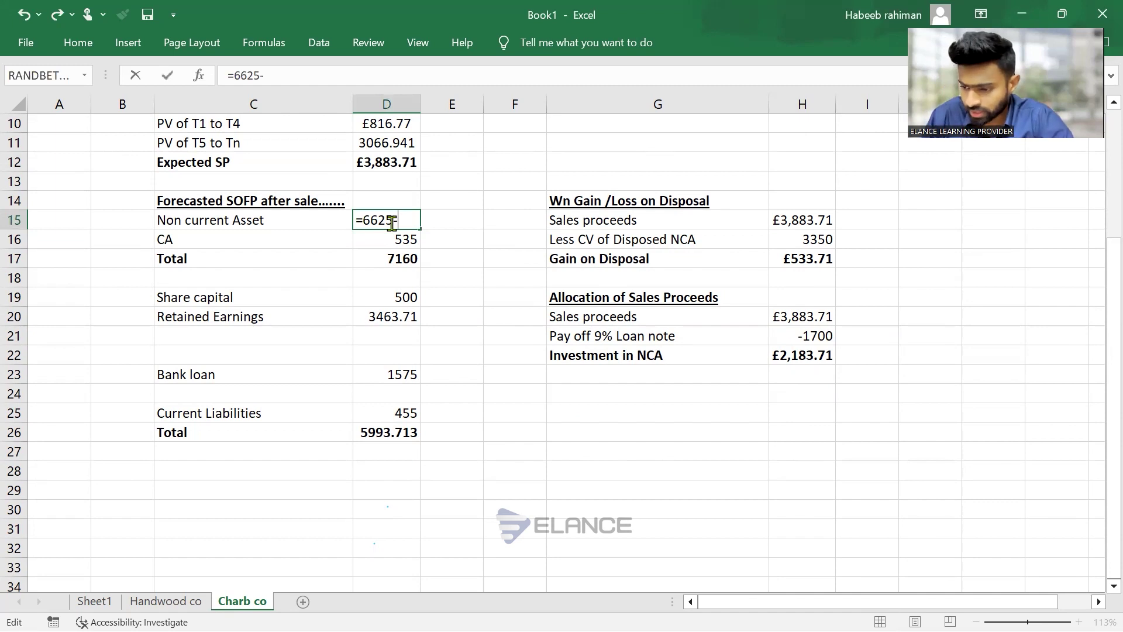
{"action": "left_click", "coordinate": [787, 359]}
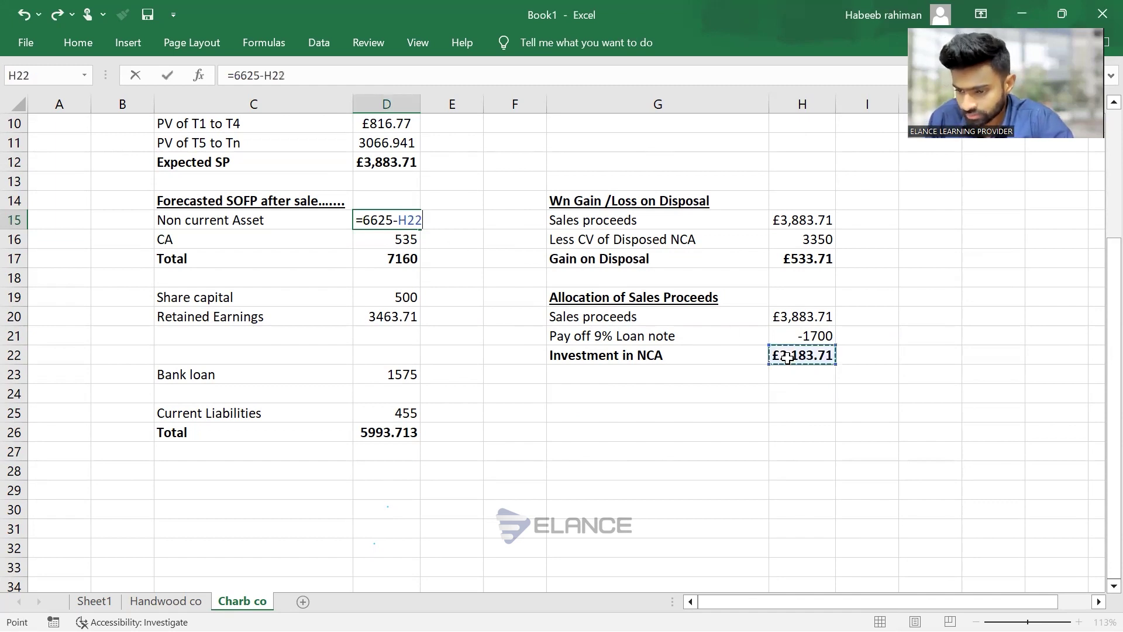
{"action": "key", "text": "BackSpace"}
{"action": "key", "text": "BackSpace"}
{"action": "key", "text": "BackSpace"}
{"action": "key", "text": "BackSpace"}
{"action": "type", "text": "-"}
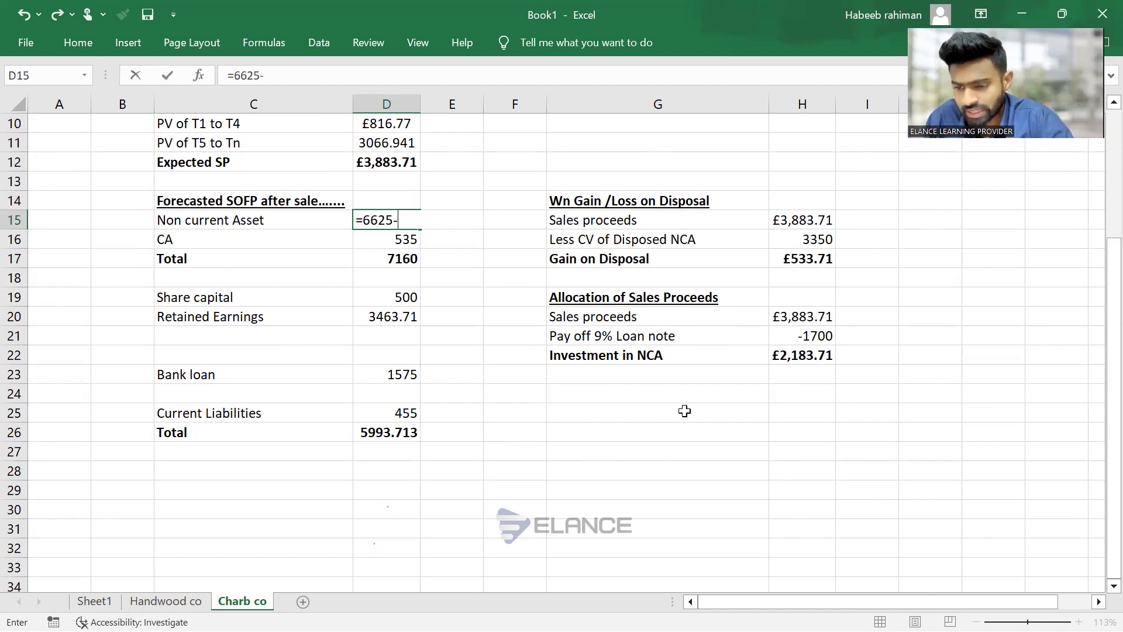
Complete the Non current Asset formula in D15 as =6625-H16+H22
{"action": "left_click", "coordinate": [799, 241]}
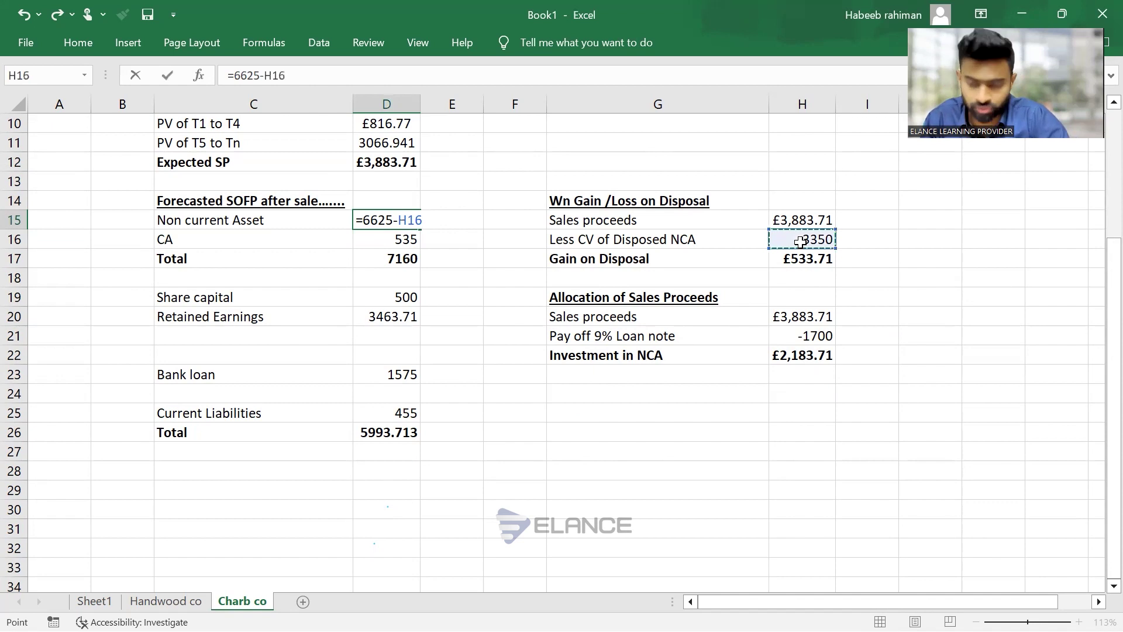
{"action": "type", "text": "+"}
{"action": "left_click", "coordinate": [804, 354]}
{"action": "key", "text": "Return"}
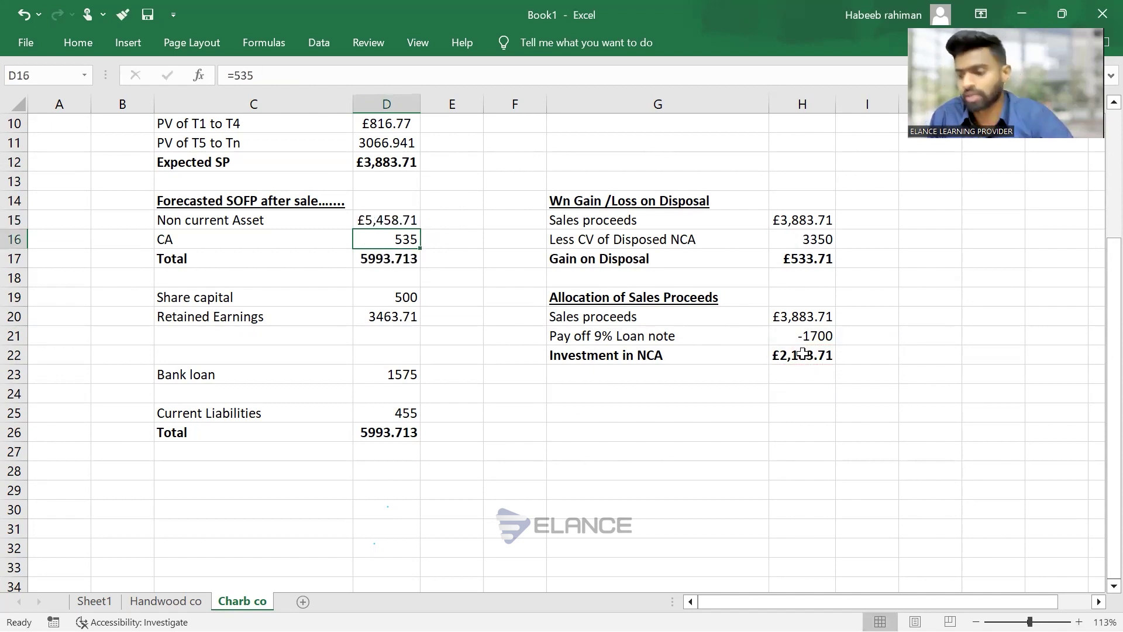
Review the cell references in the Non current Asset formula and compare the asset total with the total of equity and liabilities
{"action": "key", "text": "Up"}
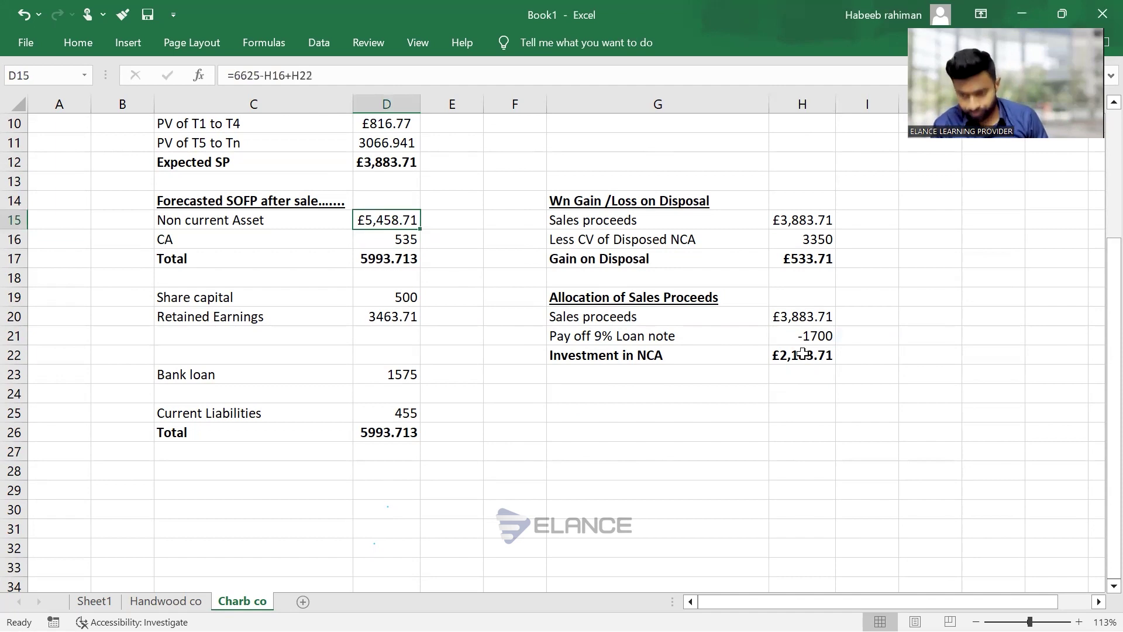
{"action": "key", "text": "F2"}
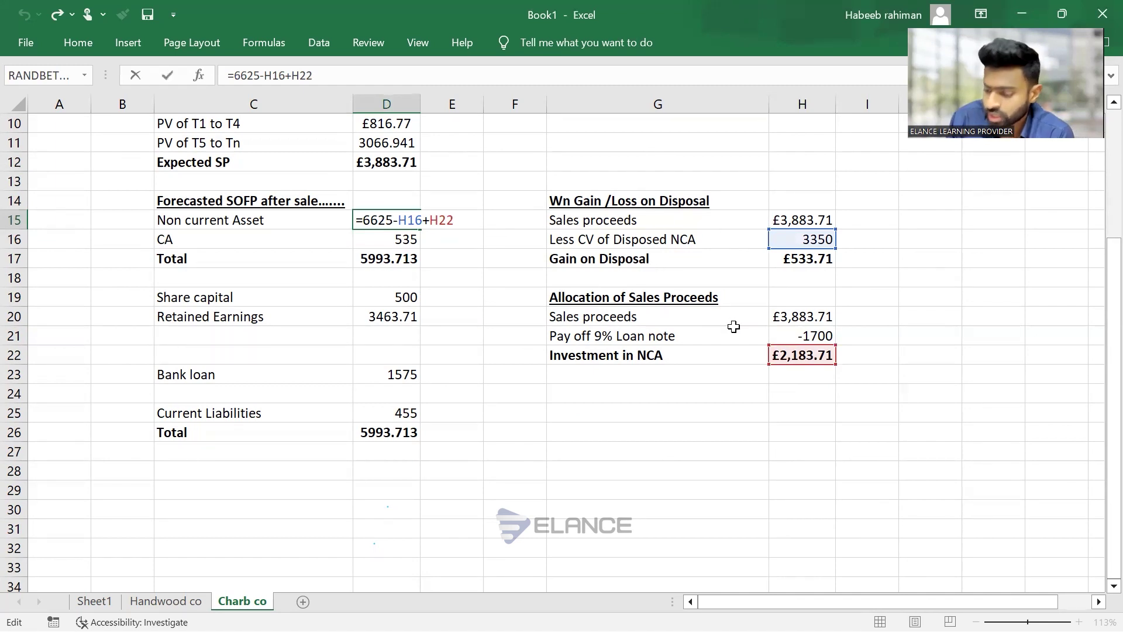
{"action": "key", "text": "Return"}
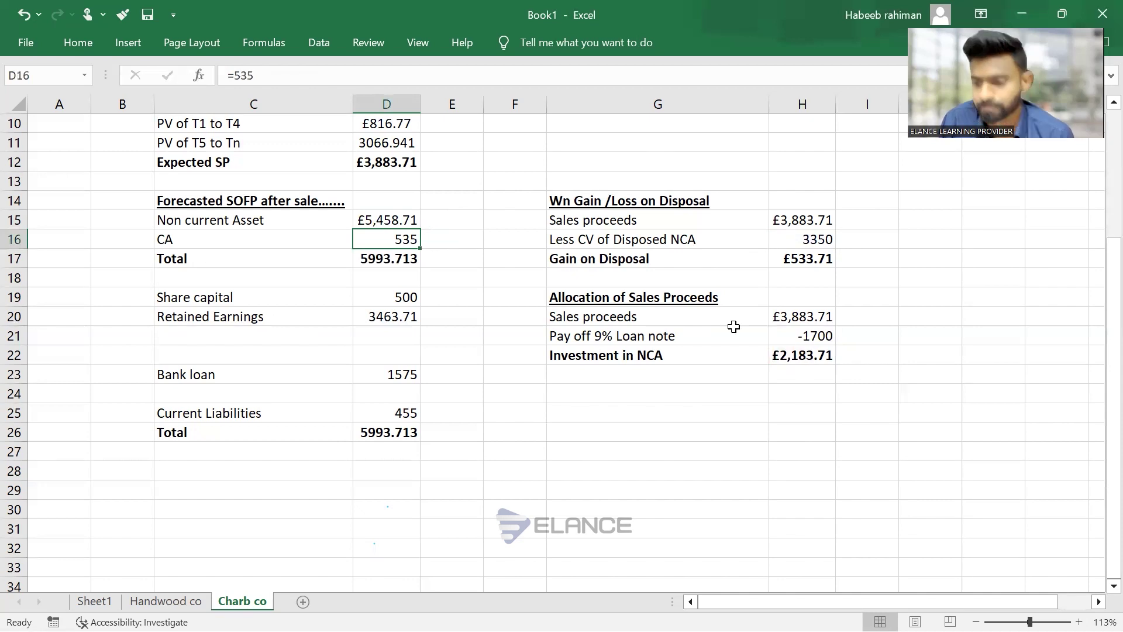
{"action": "key", "text": "Down"}
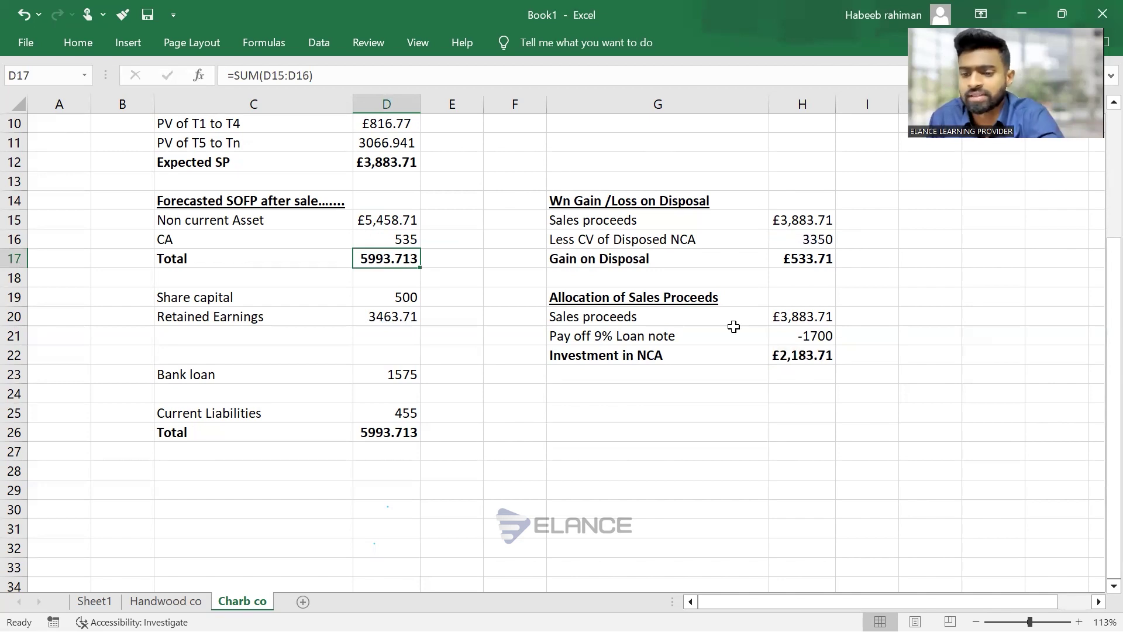
{"action": "scroll", "coordinate": [733, 326], "scroll_direction": "up", "scroll_amount": 2}
{"action": "scroll", "coordinate": [733, 326], "scroll_direction": "up", "scroll_amount": 2, "text": "ctrl"}
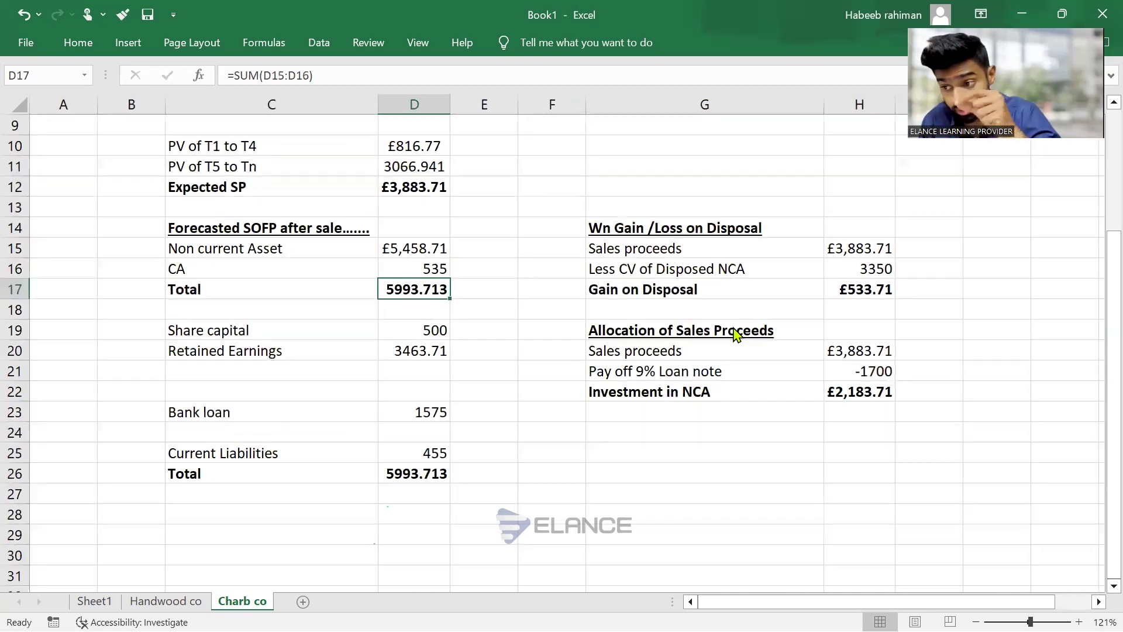
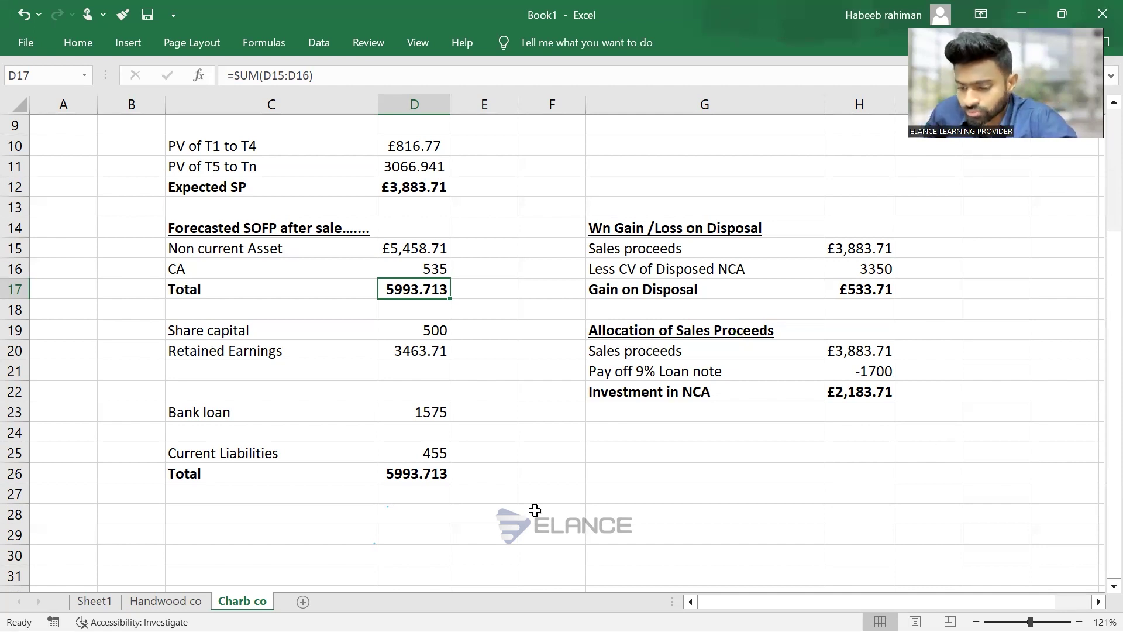
{"action": "left_click", "coordinate": [386, 477]}
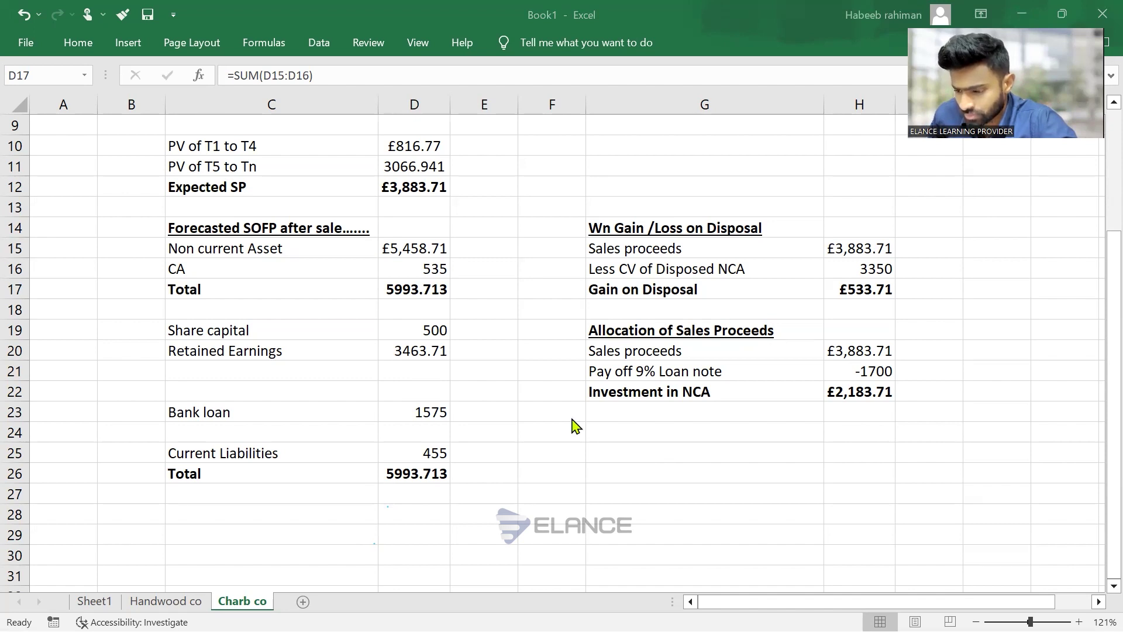
{"action": "left_click", "coordinate": [421, 288]}
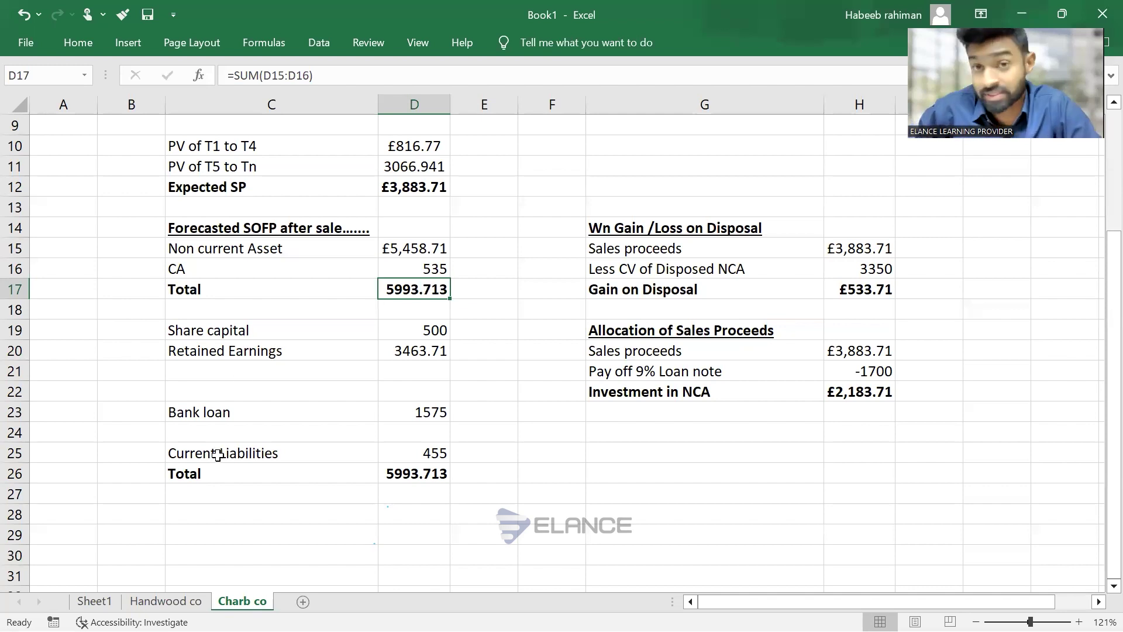
{"action": "key", "text": "super"}
{"action": "key", "text": "super"}
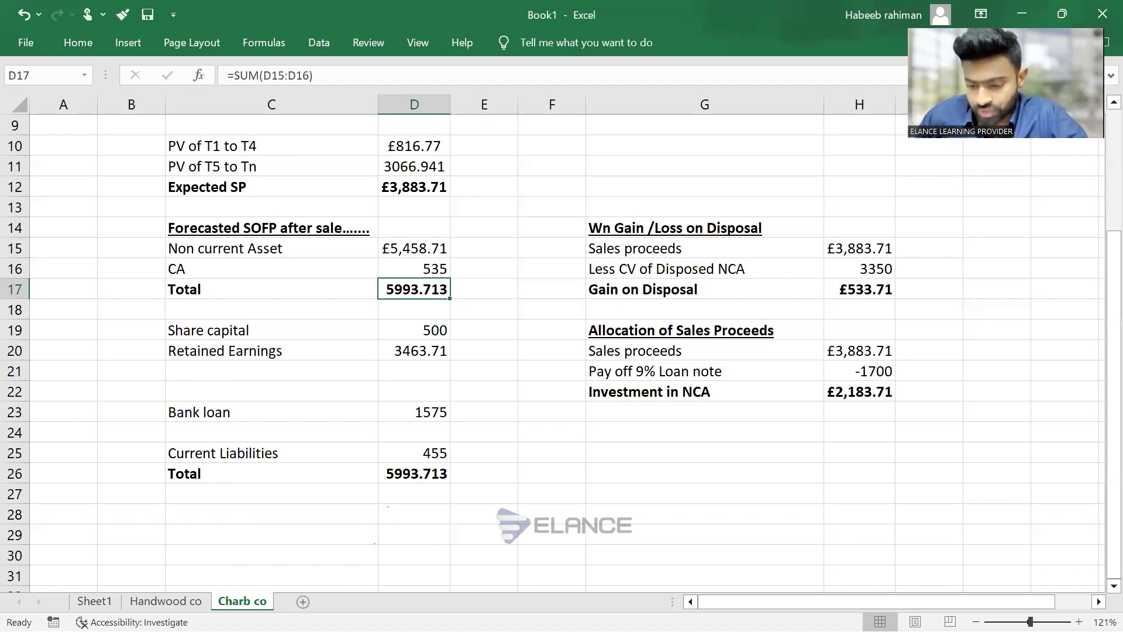
Open the Handwood co sheet and select B26 below the Total Equity & Liabilities row
{"action": "left_click", "coordinate": [165, 601]}
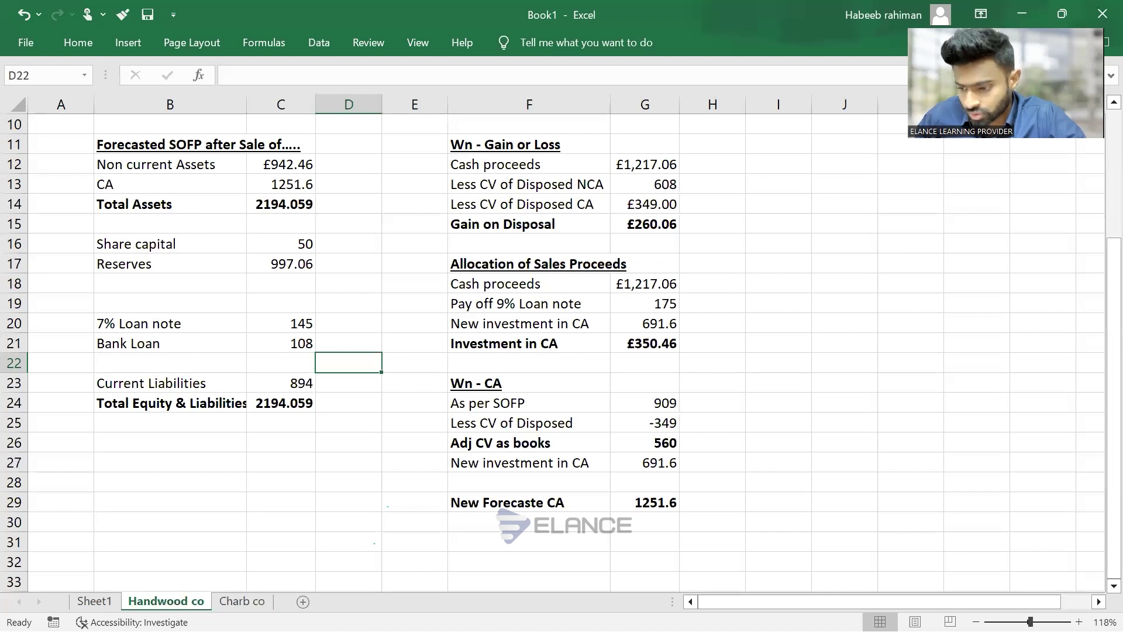
{"action": "left_click", "coordinate": [201, 444]}
{"action": "scroll", "coordinate": [201, 451], "scroll_direction": "down", "scroll_amount": 2}
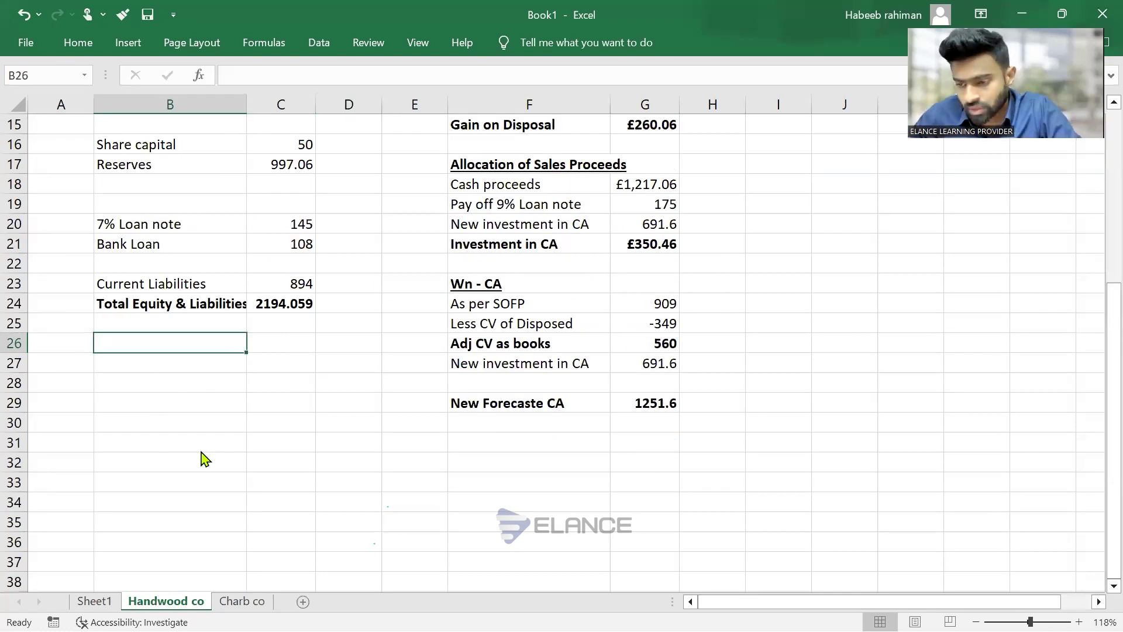
Switch to the question PDF in the browser and read the Required section for Hanwood Shoes Co
{"action": "key", "text": "alt+Tab"}
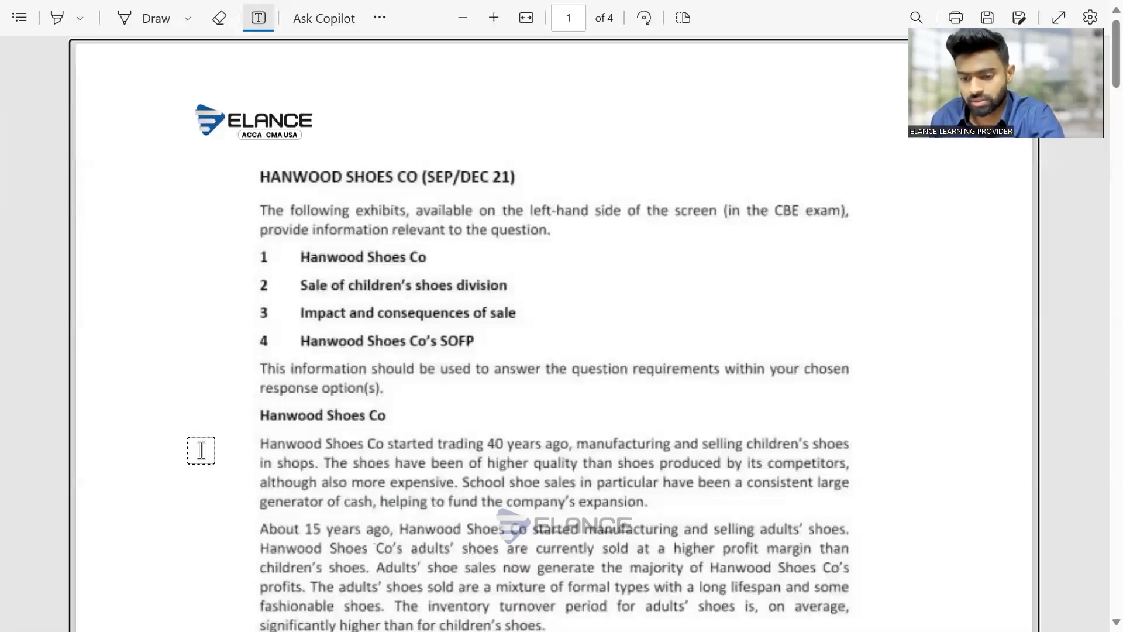
{"action": "scroll", "coordinate": [202, 451], "scroll_direction": "down", "scroll_amount": 10}
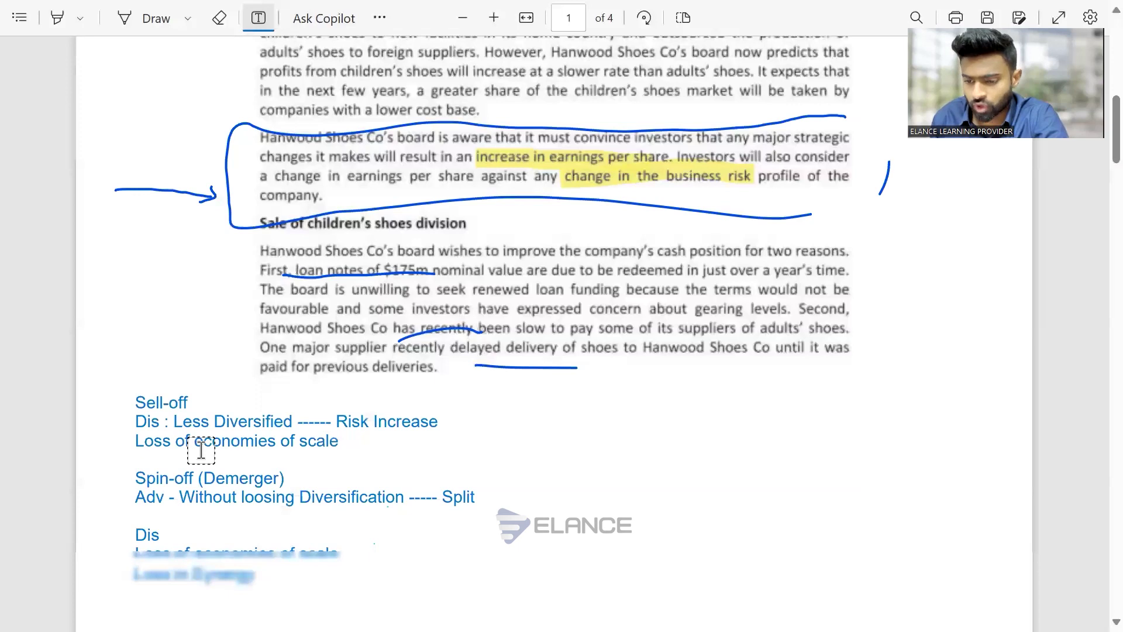
{"action": "scroll", "coordinate": [201, 450], "scroll_direction": "down", "scroll_amount": 15}
{"action": "scroll", "coordinate": [201, 450], "scroll_direction": "down", "scroll_amount": 10}
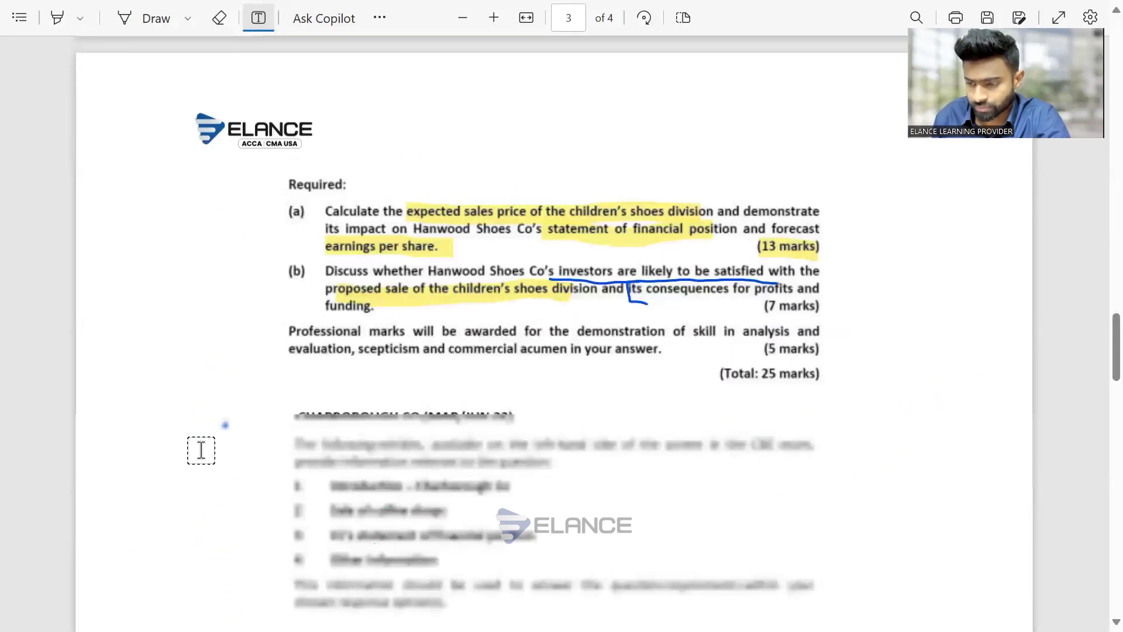
{"action": "scroll", "coordinate": [201, 450], "scroll_direction": "down", "scroll_amount": 2}
{"action": "scroll", "coordinate": [433, 274], "scroll_direction": "up", "scroll_amount": 1}
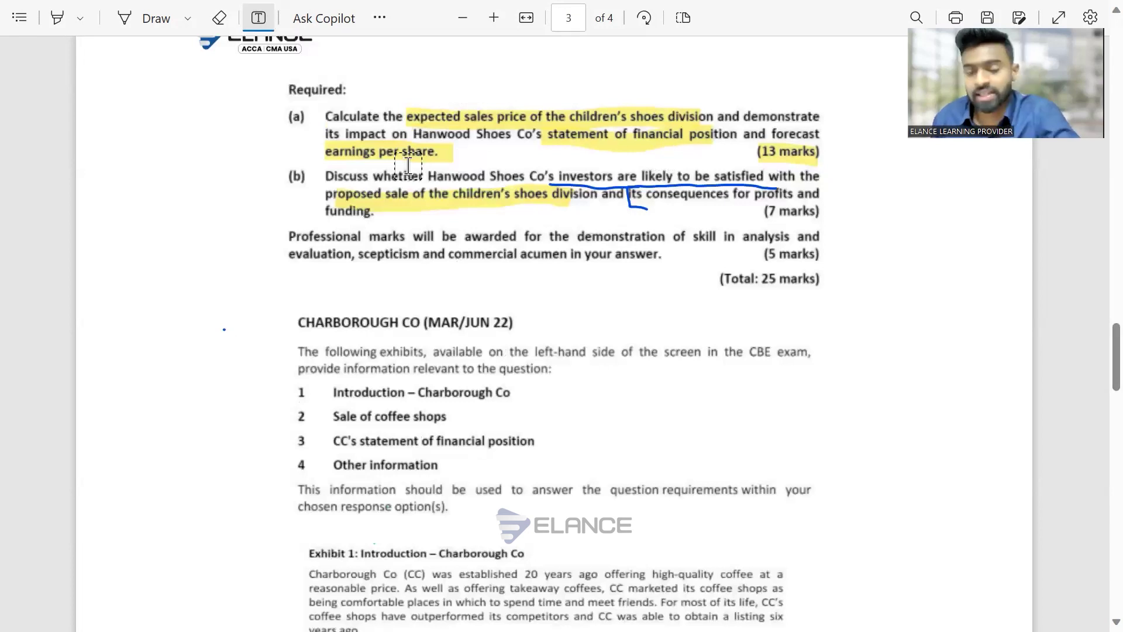
Return to the Excel workbook, move the Wn - CA working from F23:G29 to I17, and widen column I to fit its labels
{"action": "key", "text": "alt+Tab"}
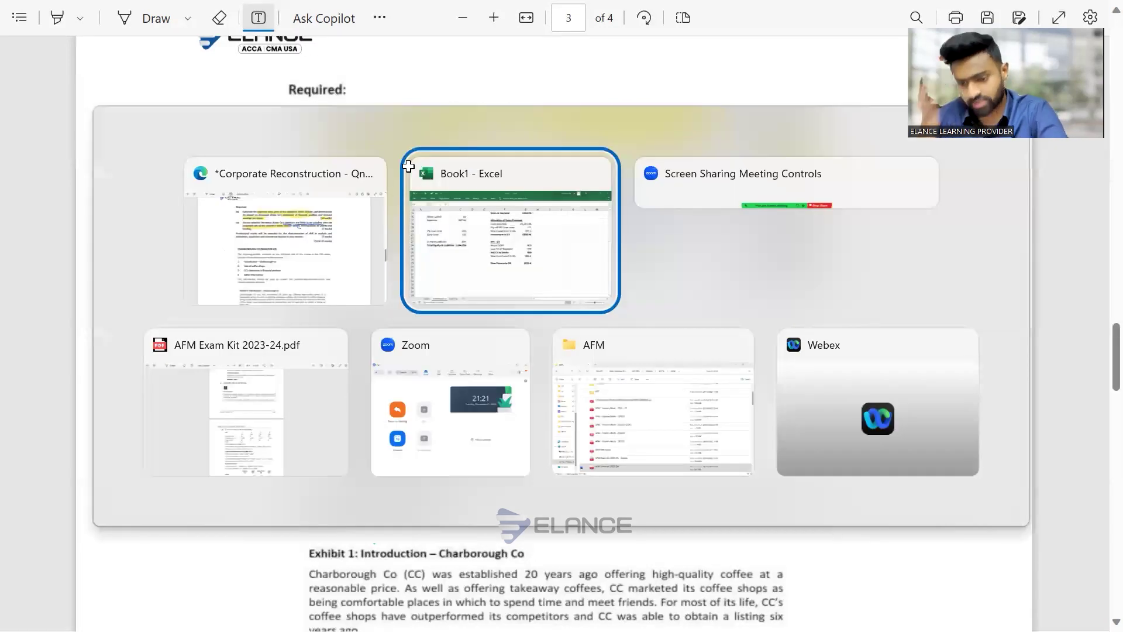
{"action": "scroll", "coordinate": [408, 167], "scroll_direction": "down", "scroll_amount": 1}
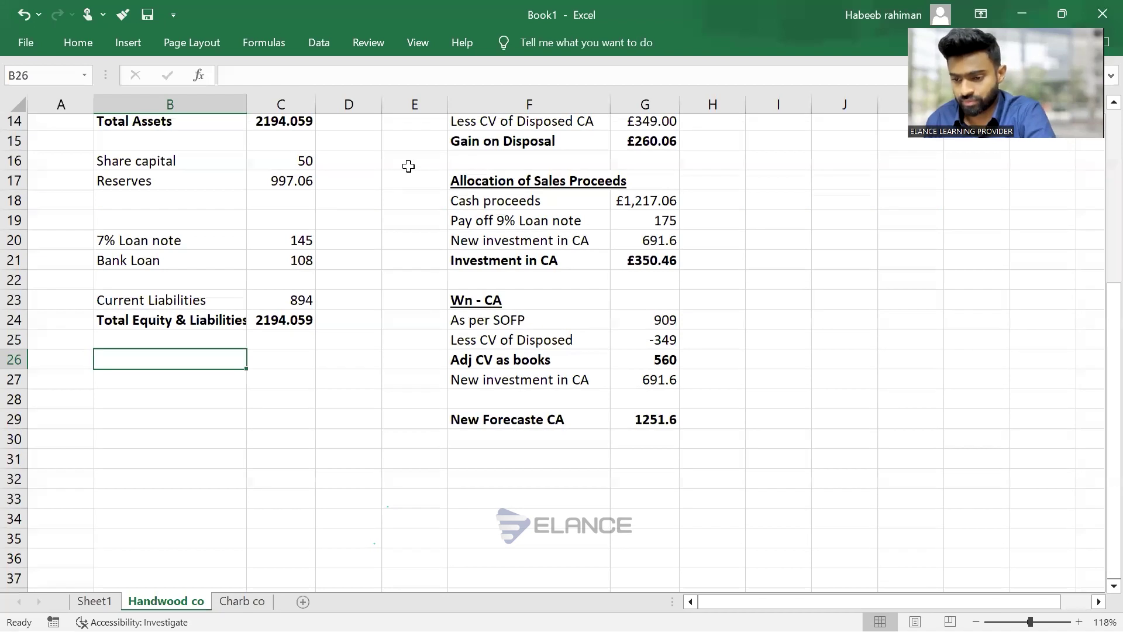
{"action": "key", "text": "Up"}
{"action": "key", "text": "Up"}
{"action": "key", "text": "Up"}
{"action": "key", "text": "Right"}
{"action": "key", "text": "Right"}
{"action": "key", "text": "Right"}
{"action": "key", "text": "Right"}
{"action": "key", "text": "shift+Right"}
{"action": "key", "text": "shift+Down"}
{"action": "key", "text": "shift+Down"}
{"action": "key", "text": "shift+Down"}
{"action": "key", "text": "shift+Down"}
{"action": "key", "text": "shift+Down"}
{"action": "key", "text": "shift+Down"}
{"action": "key", "text": "ctrl+c"}
{"action": "key", "text": "Right"}
{"action": "key", "text": "Right"}
{"action": "key", "text": "Right"}
{"action": "key", "text": "Up"}
{"action": "key", "text": "Up"}
{"action": "key", "text": "Up"}
{"action": "key", "text": "Up"}
{"action": "key", "text": "Up"}
{"action": "key", "text": "Up"}
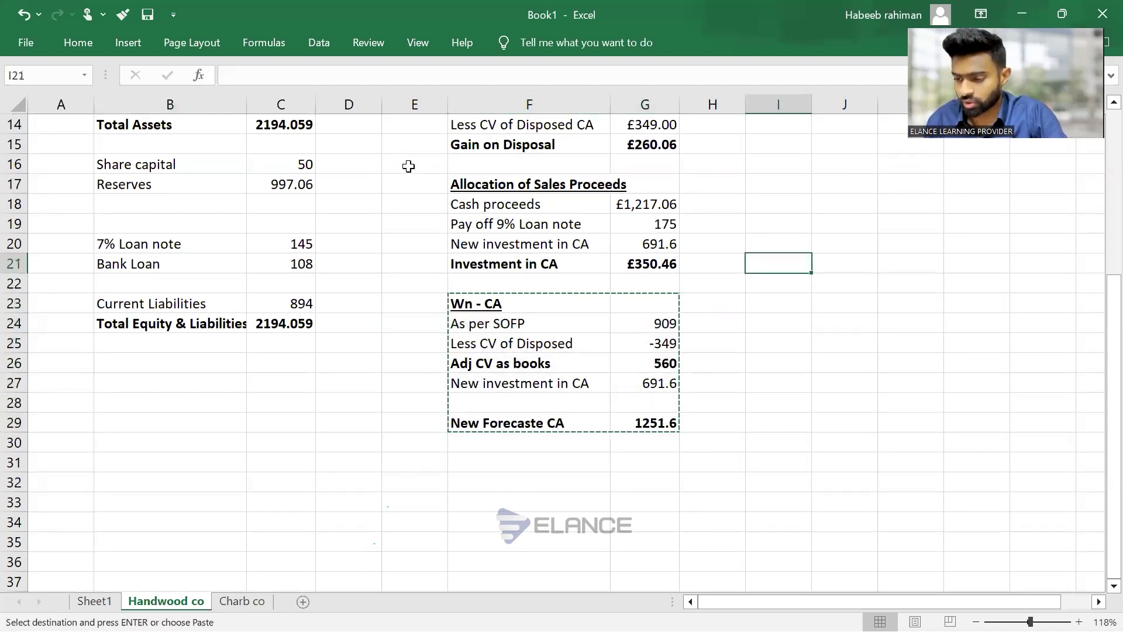
{"action": "key", "text": "ctrl+v"}
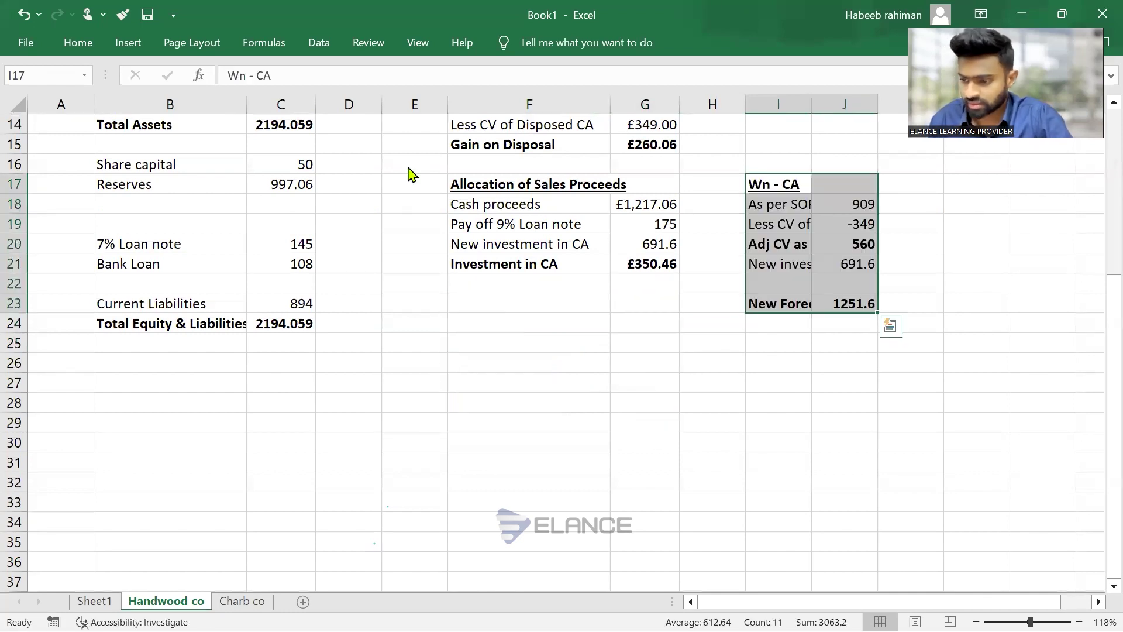
{"action": "left_click", "coordinate": [830, 105]}
{"action": "left_click_drag", "start_coordinate": [878, 99], "coordinate": [904, 100]}
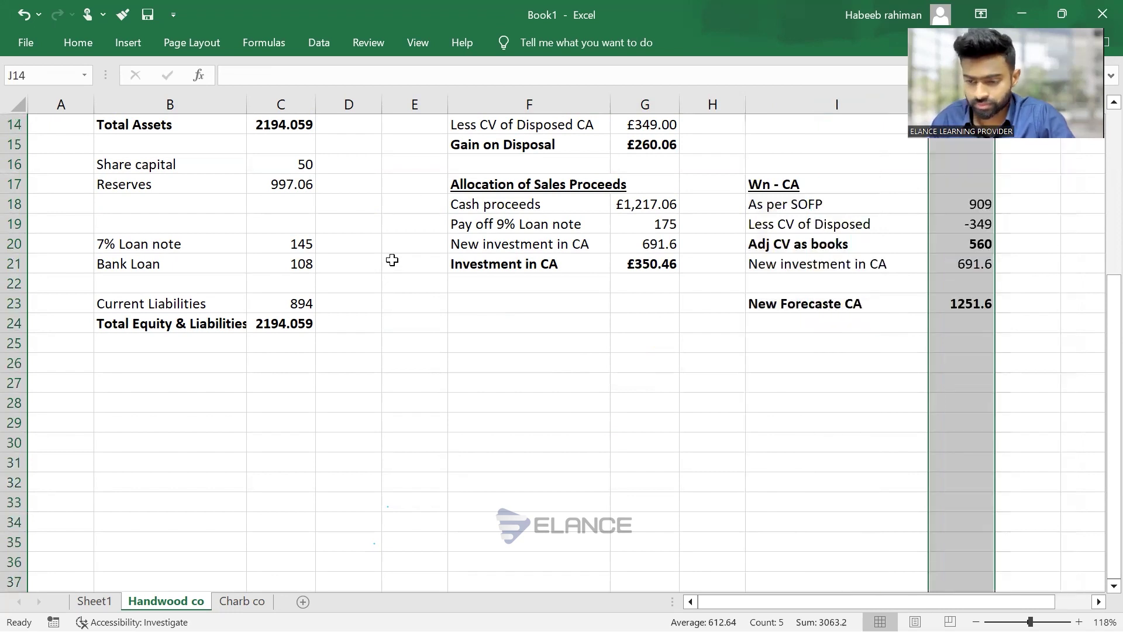
{"action": "left_click", "coordinate": [183, 364]}
{"action": "scroll", "coordinate": [184, 364], "scroll_direction": "down", "scroll_amount": 2}
{"action": "type", "text": "F"}
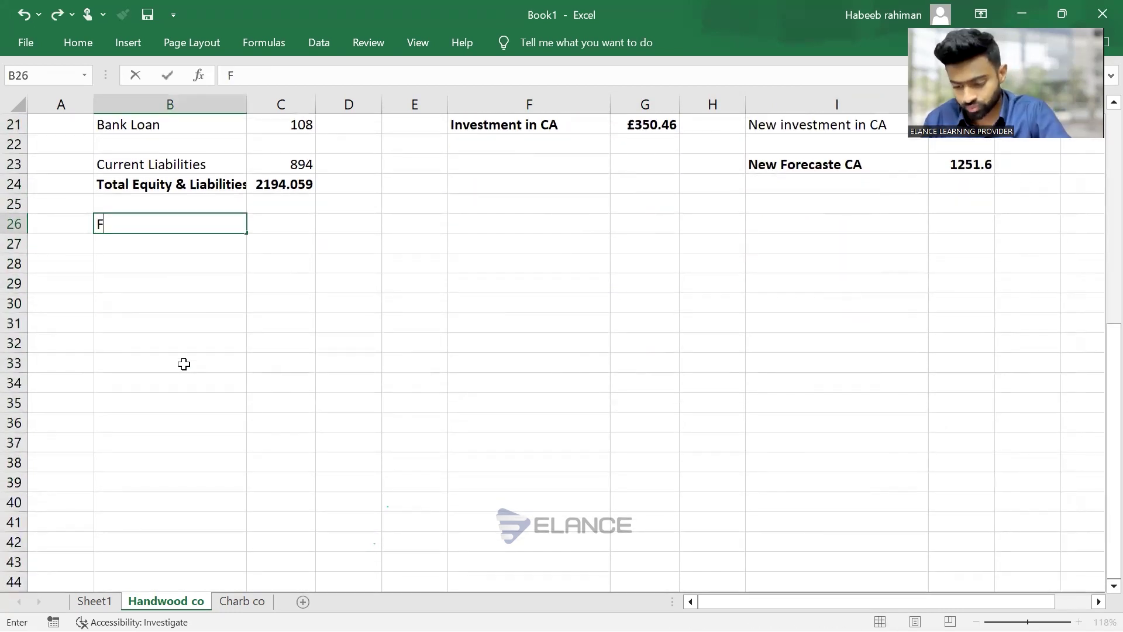
{"action": "type", "text": "orecasted"}
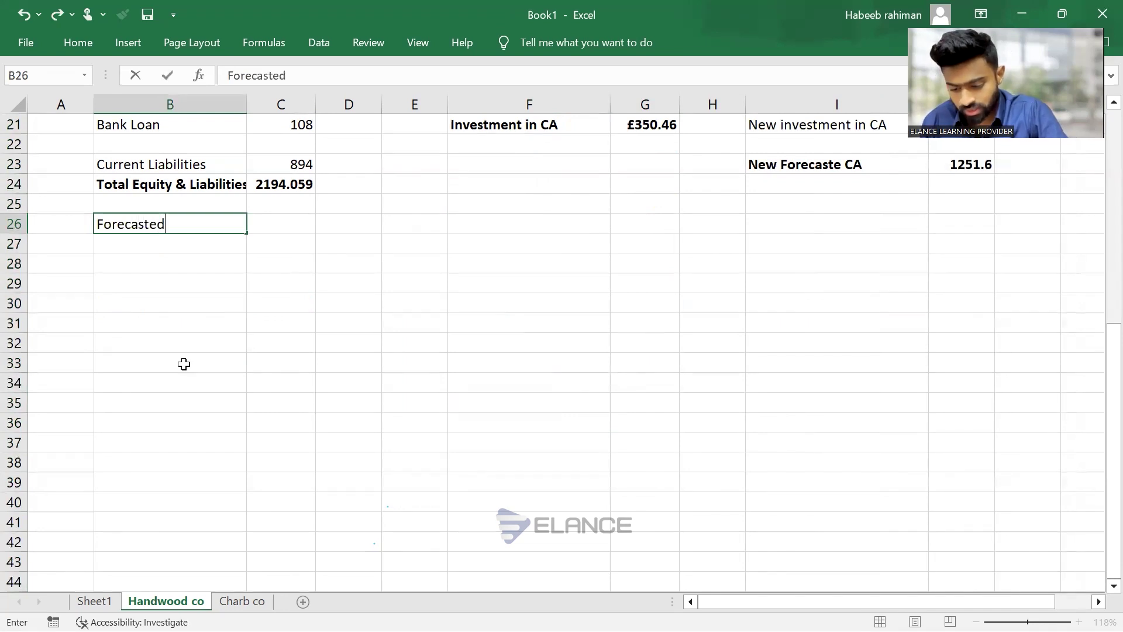
{"action": "key", "text": "BackSpace"}
{"action": "key", "text": "BackSpace"}
{"action": "key", "text": "BackSpace"}
{"action": "key", "text": "BackSpace"}
{"action": "key", "text": "BackSpace"}
{"action": "key", "text": "BackSpace"}
{"action": "key", "text": "BackSpace"}
{"action": "key", "text": "BackSpace"}
{"action": "key", "text": "BackSpace"}
{"action": "key", "text": "BackSpace"}
{"action": "type", "text": "EPS"}
{"action": "key", "text": "Return"}
{"action": "key", "text": "Up"}
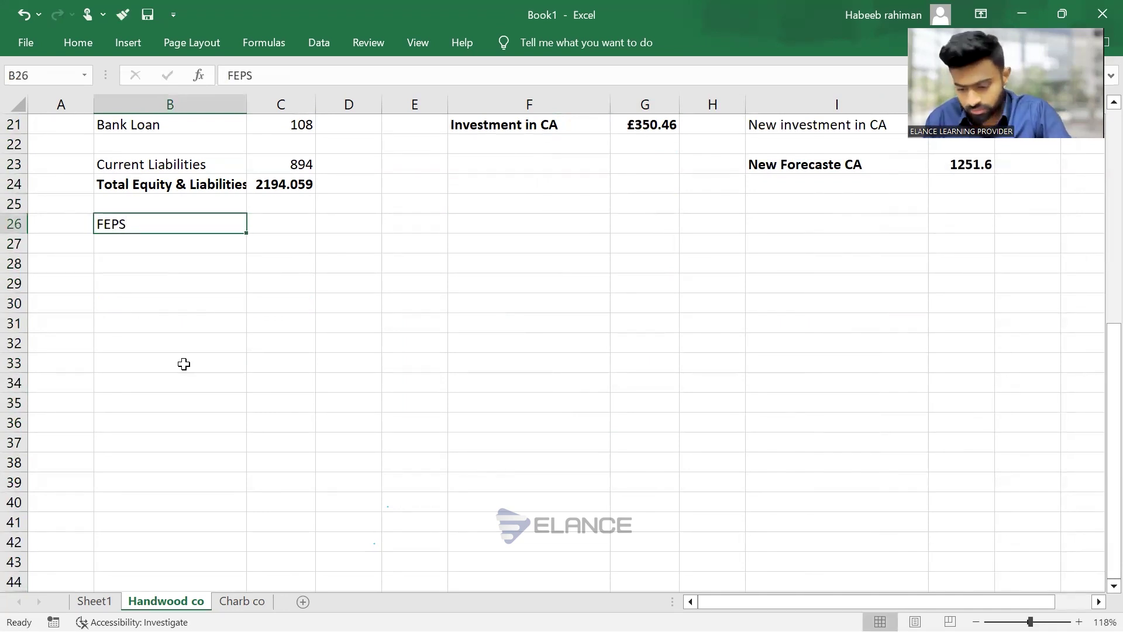
Enter the heading EPS in B26 and format it bold, underlined and filled with yellow
{"action": "type", "text": "EPS"}
{"action": "key", "text": "Return"}
{"action": "key", "text": "Up"}
{"action": "key", "text": "ctrl+b"}
{"action": "key", "text": "ctrl+u"}
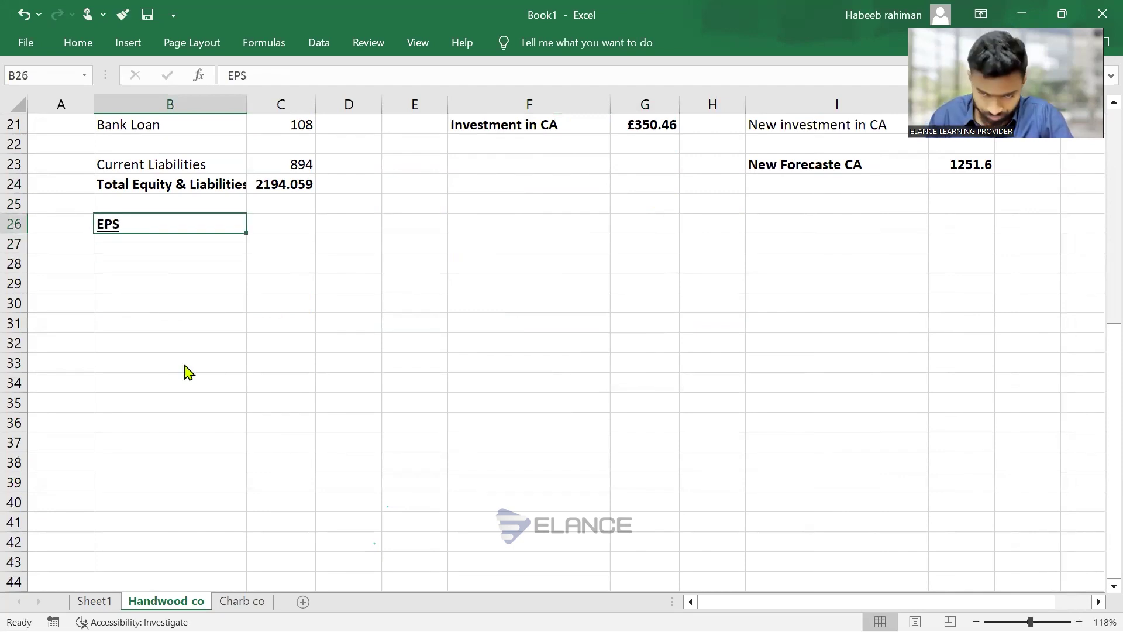
{"action": "left_click", "coordinate": [77, 42]}
{"action": "left_click", "coordinate": [214, 103]}
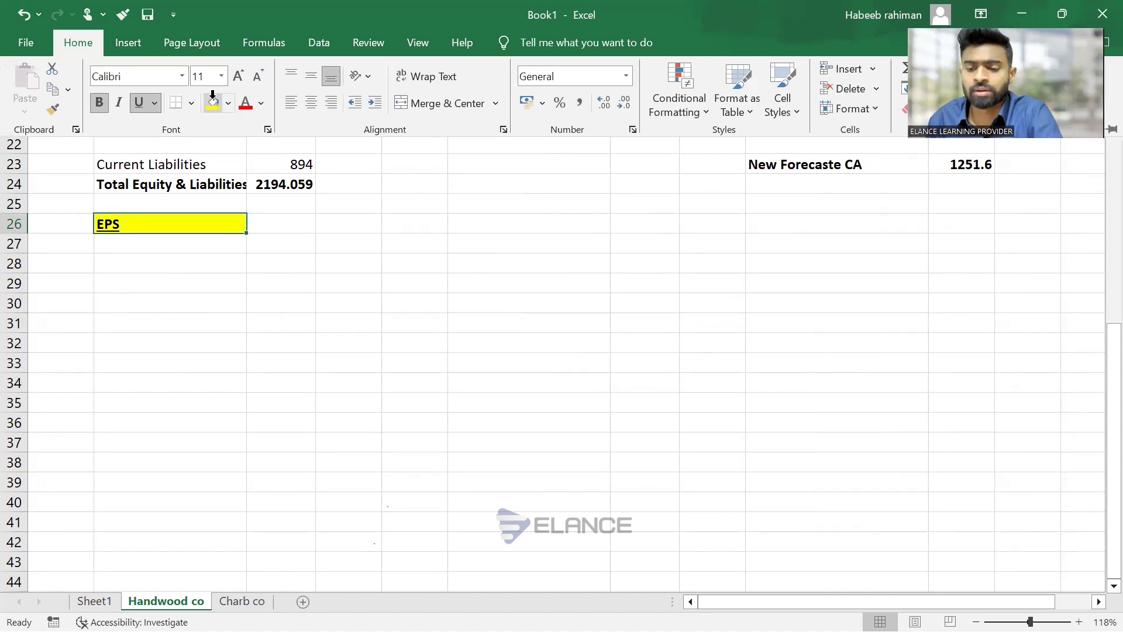
Fill the Expected selling price heading in B2 and the Forecasted SOFP heading in B11 with yellow
{"action": "scroll", "coordinate": [213, 94], "scroll_direction": "up", "scroll_amount": 5}
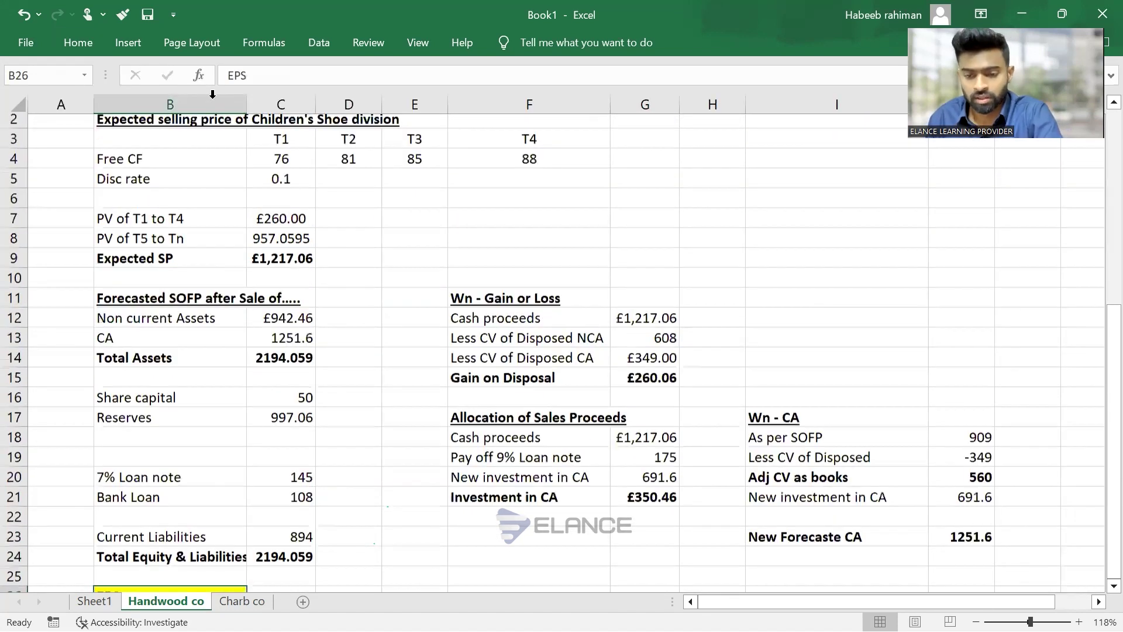
{"action": "scroll", "coordinate": [212, 94], "scroll_direction": "up", "scroll_amount": 1}
{"action": "left_click", "coordinate": [170, 145]}
{"action": "left_click", "coordinate": [78, 43]}
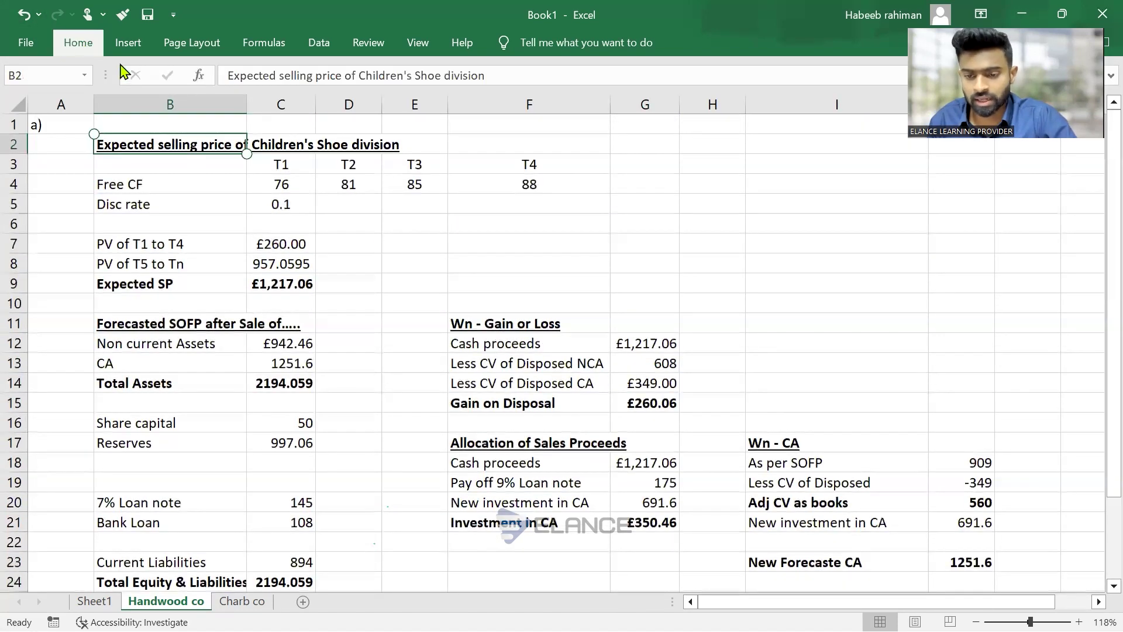
{"action": "left_click", "coordinate": [214, 103]}
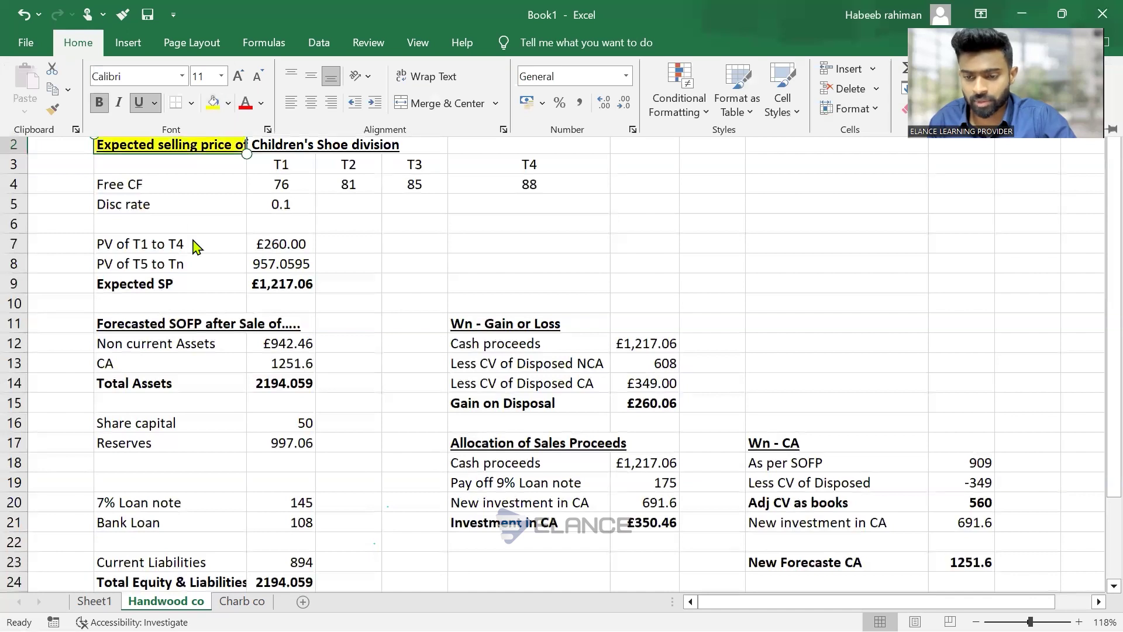
{"action": "left_click", "coordinate": [195, 321]}
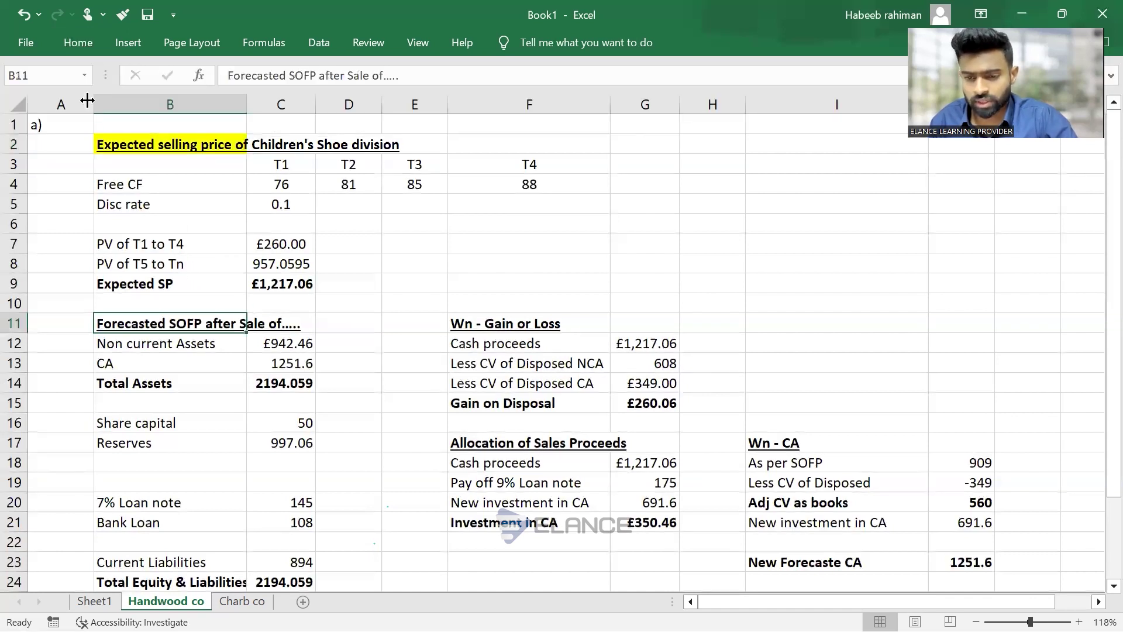
{"action": "left_click", "coordinate": [80, 42]}
{"action": "left_click", "coordinate": [213, 102]}
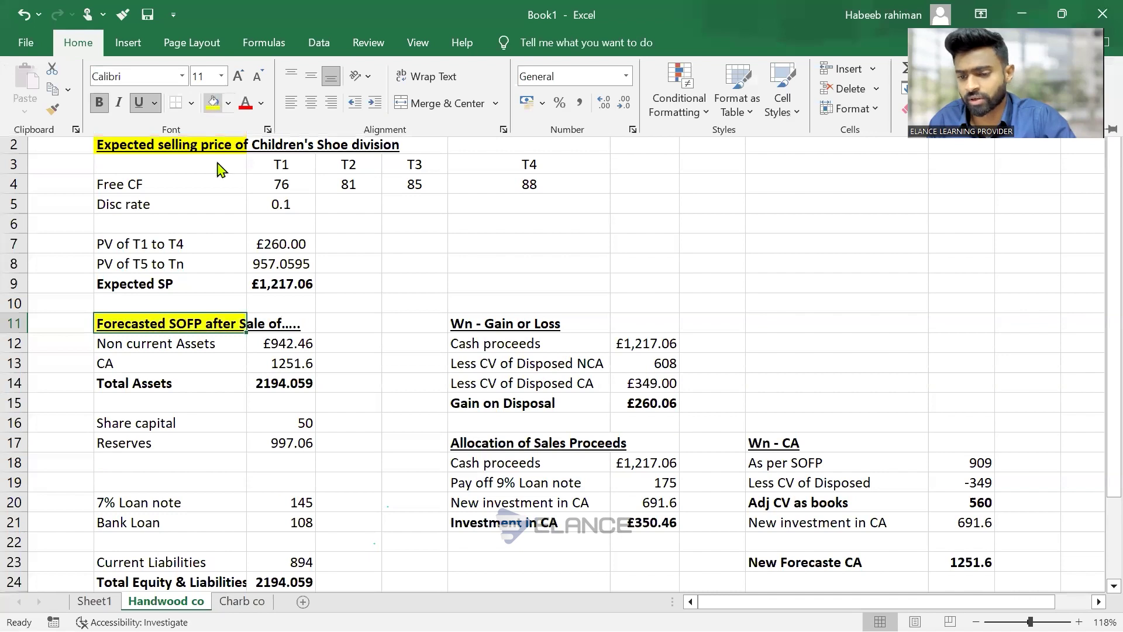
Add the bold column headings Current in C27 and Forecasted in D27 beneath the EPS heading
{"action": "scroll", "coordinate": [226, 230], "scroll_direction": "down", "scroll_amount": 7}
{"action": "scroll", "coordinate": [226, 231], "scroll_direction": "up", "scroll_amount": 1}
{"action": "left_click", "coordinate": [226, 239]}
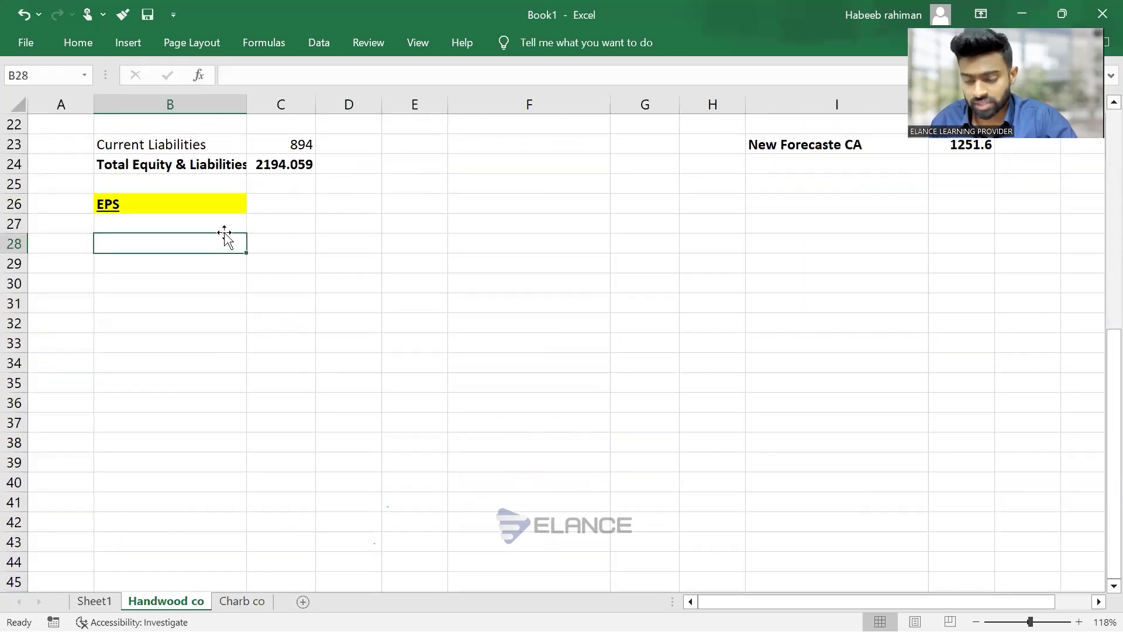
{"action": "key", "text": "Right"}
{"action": "key", "text": "Up"}
{"action": "type", "text": "Current"}
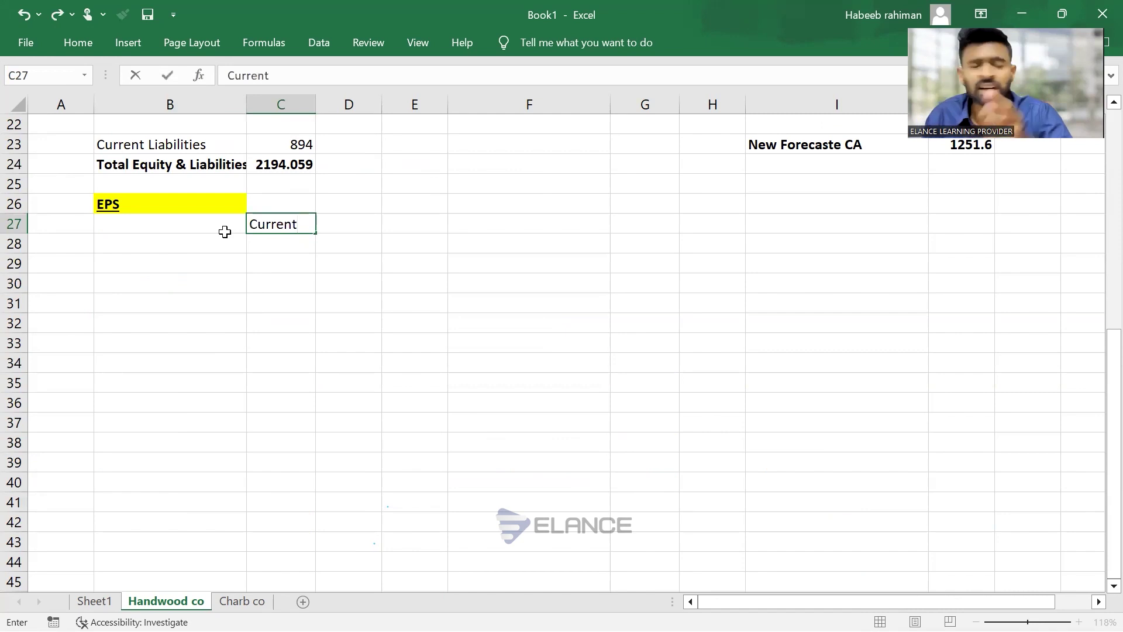
{"action": "key", "text": "Right"}
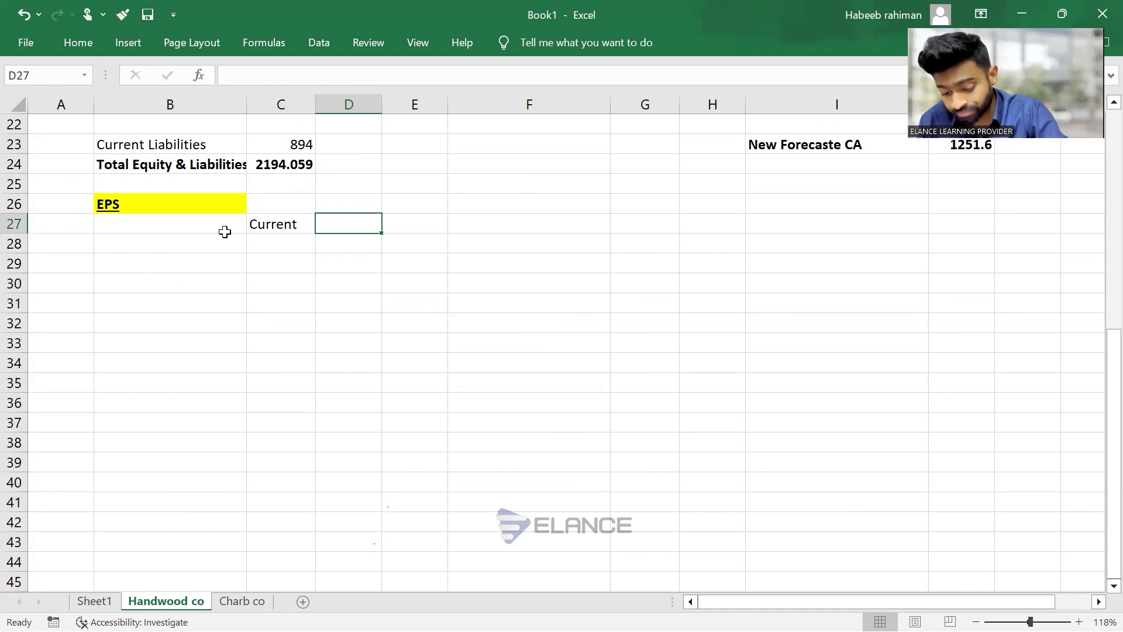
{"action": "type", "text": "FOrecasted"}
{"action": "key", "text": "Return"}
{"action": "key", "text": "Up"}
{"action": "key", "text": "Left"}
{"action": "key", "text": "shift+Right"}
{"action": "key", "text": "ctrl+b"}
Enter the row label PAT in B28
{"action": "left_click", "coordinate": [225, 235]}
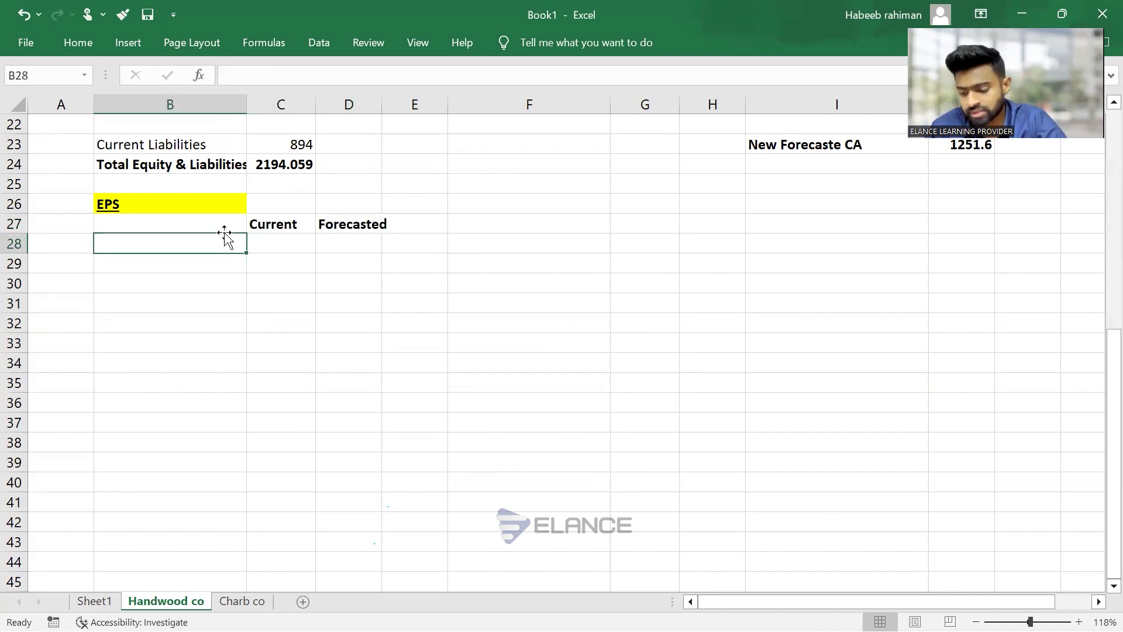
{"action": "type", "text": "PAT"}
{"action": "key", "text": "Tab"}
{"action": "left_click", "coordinate": [225, 232]}
Switch to the question PDF in the browser and highlight note 3's text on Hanwood Shoes Co's predicted $217m profit without the division sale
{"action": "key", "text": "alt+Tab"}
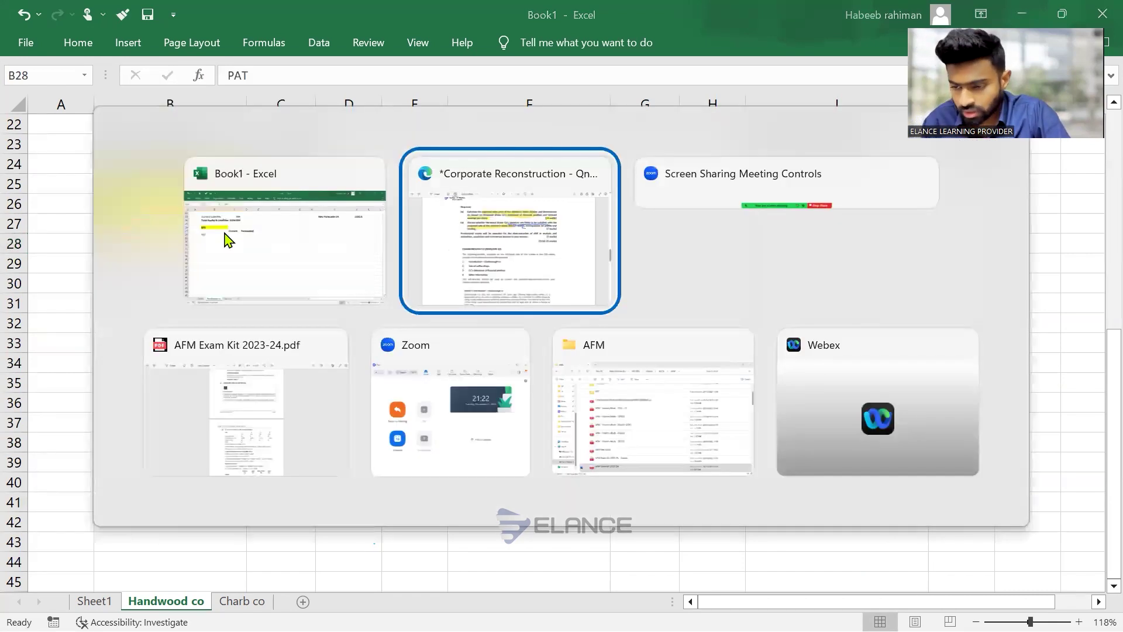
{"action": "scroll", "coordinate": [257, 232], "scroll_direction": "up", "scroll_amount": 15}
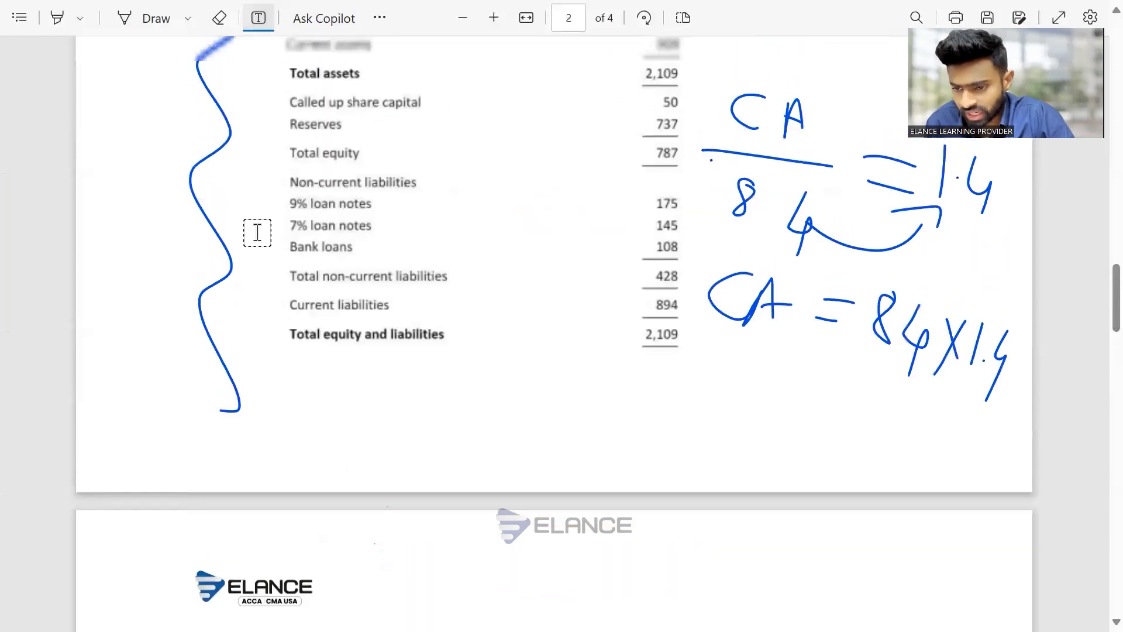
{"action": "scroll", "coordinate": [257, 232], "scroll_direction": "up", "scroll_amount": 5}
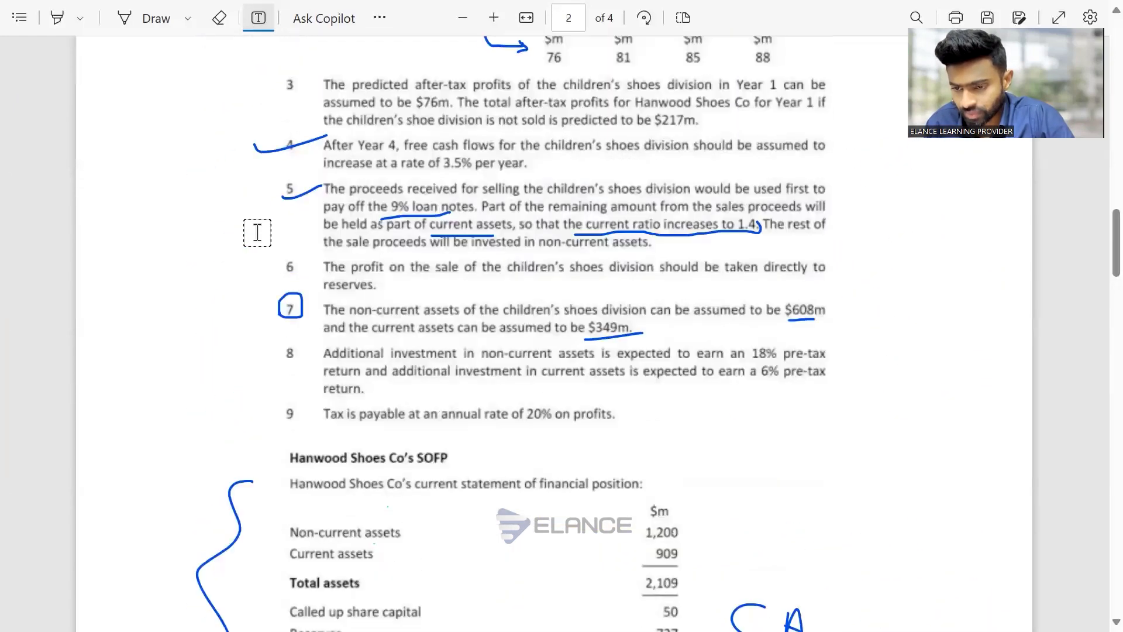
{"action": "scroll", "coordinate": [258, 232], "scroll_direction": "up", "scroll_amount": 3}
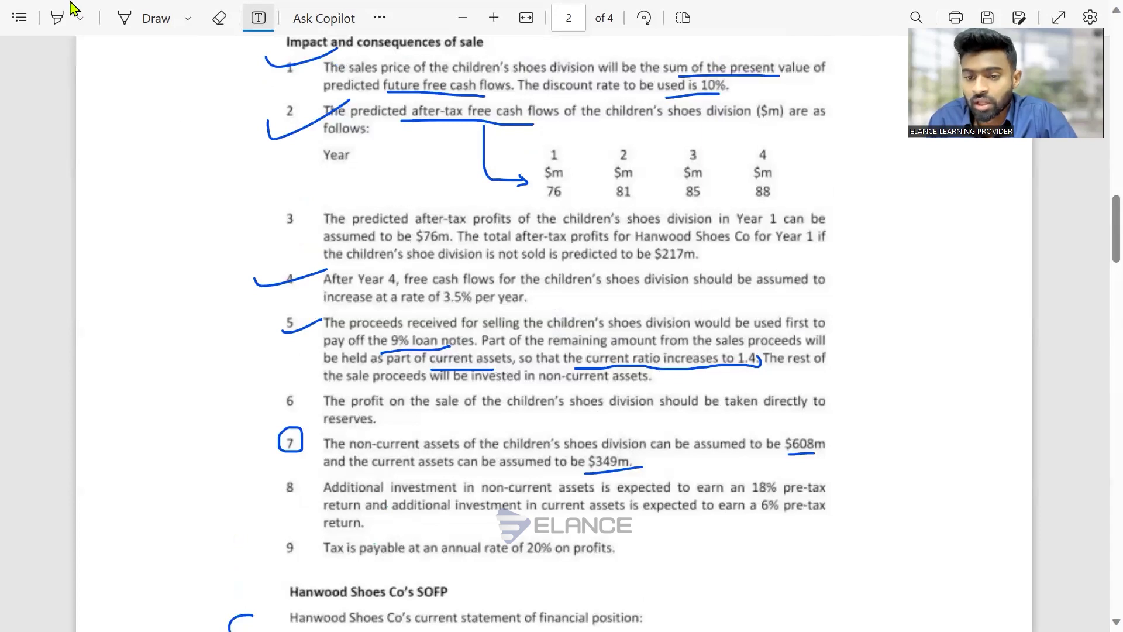
{"action": "left_click", "coordinate": [57, 17]}
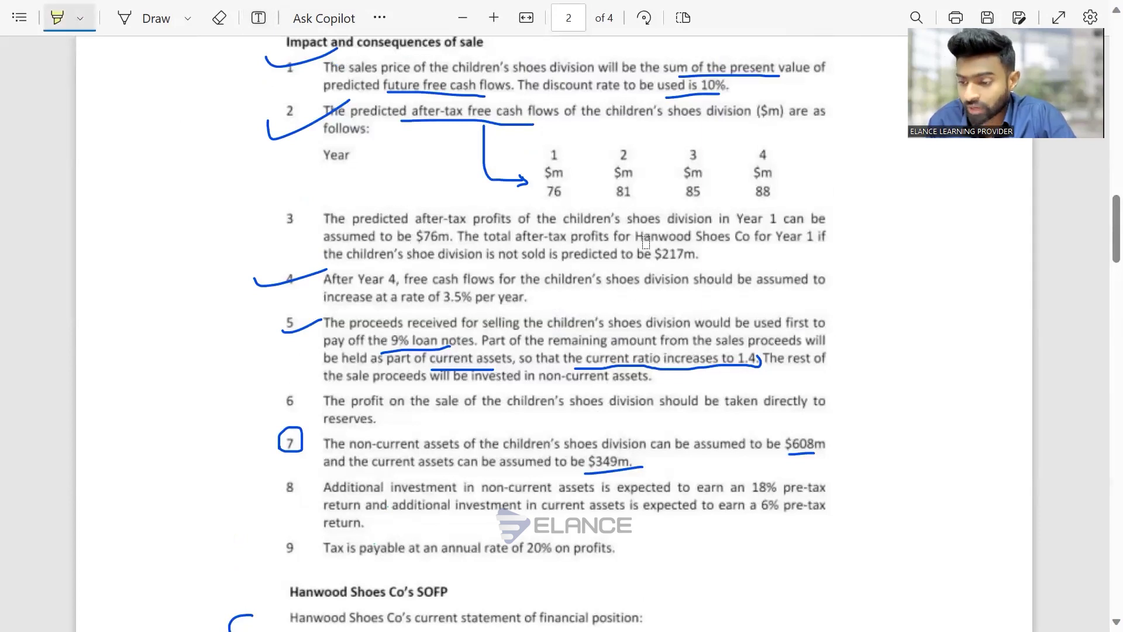
{"action": "left_click_drag", "start_coordinate": [645, 237], "coordinate": [762, 238]}
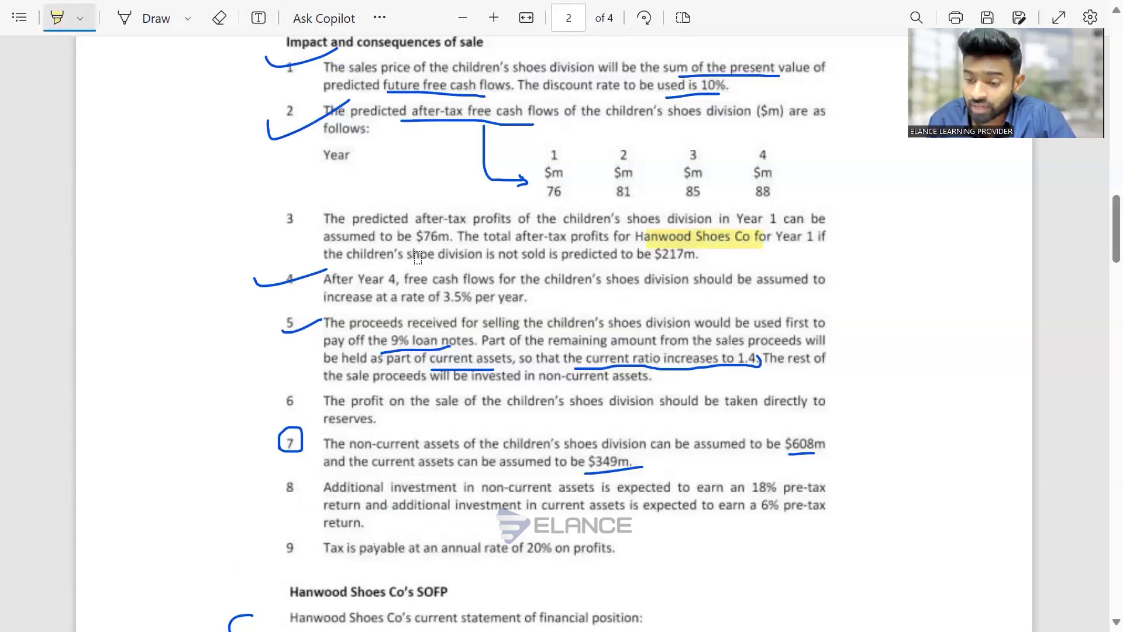
{"action": "left_click_drag", "start_coordinate": [364, 260], "coordinate": [705, 257]}
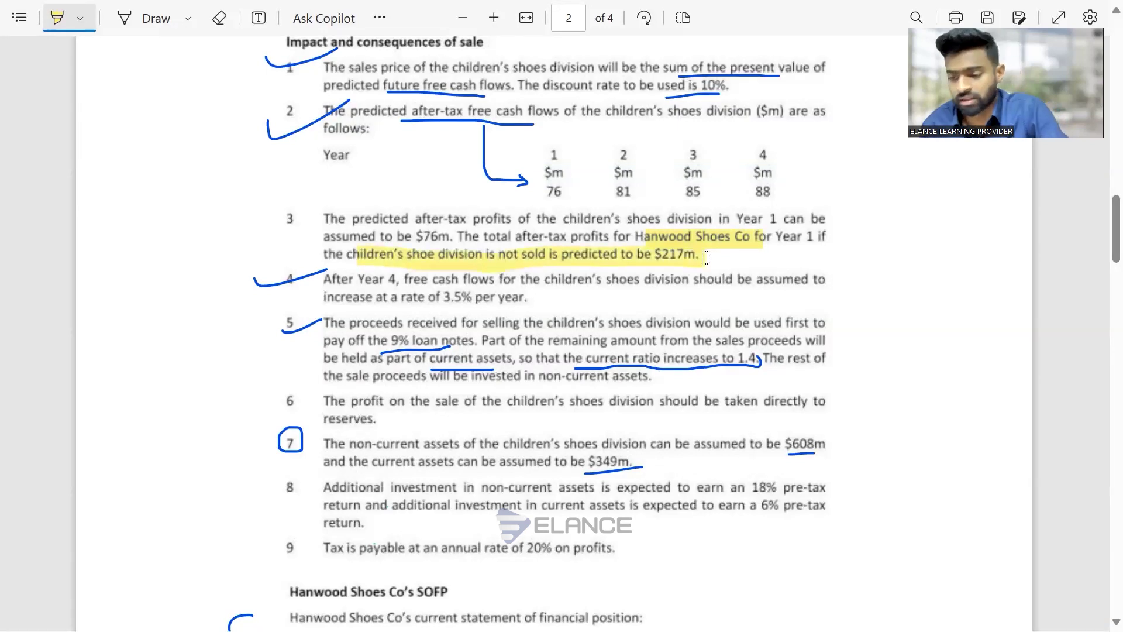
Return to the Excel workbook and enter 217 as the current PAT in C28 and =217 as the forecasted PAT in D28
{"action": "key", "text": "alt+Tab"}
{"action": "key", "text": "Right"}
{"action": "type", "text": "217"}
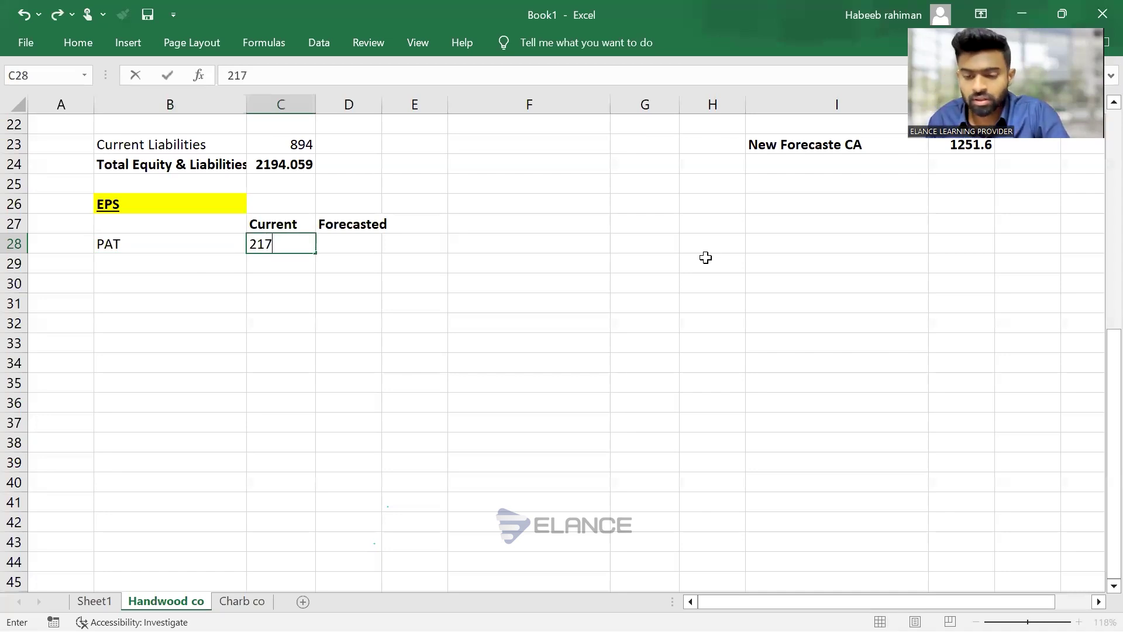
{"action": "key", "text": "Right"}
{"action": "type", "text": "="}
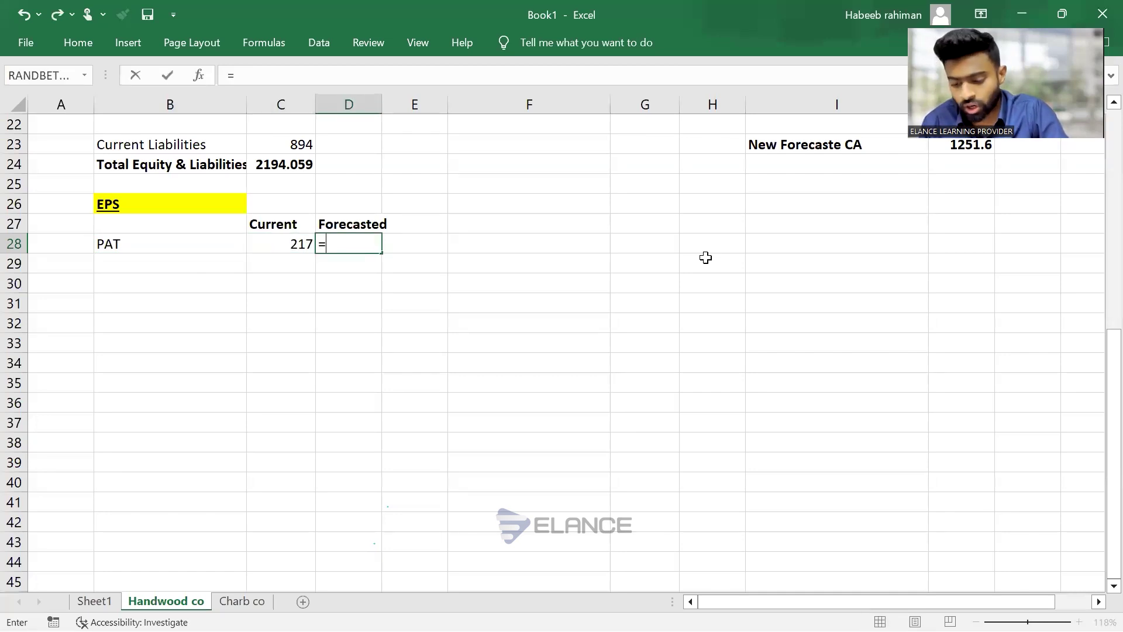
{"action": "type", "text": "217-"}
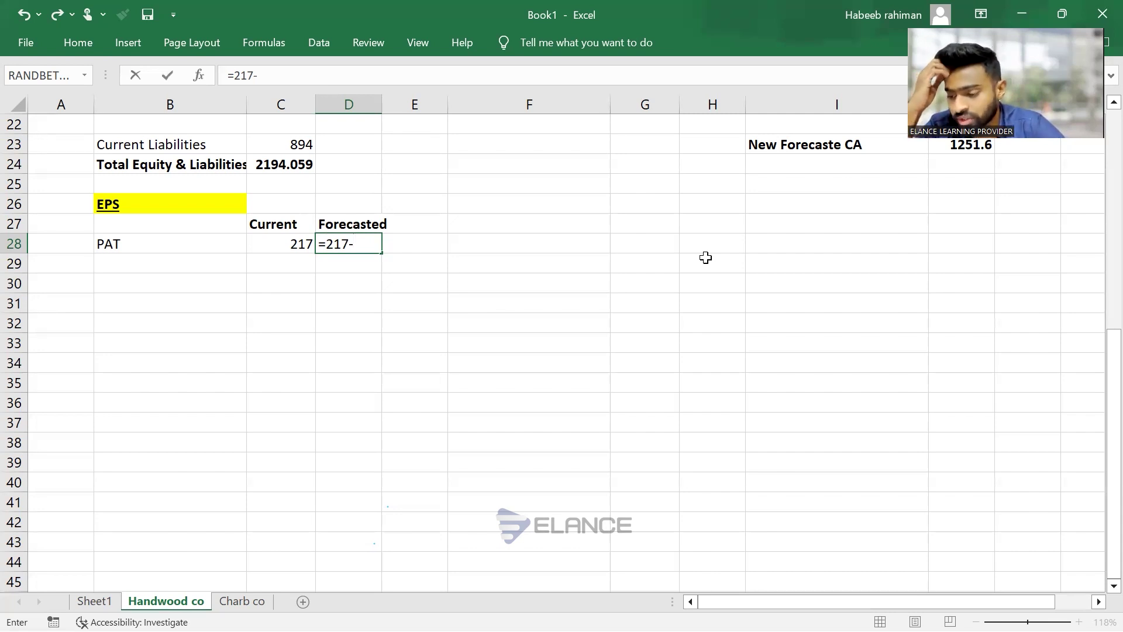
{"action": "key", "text": "alt+Tab"}
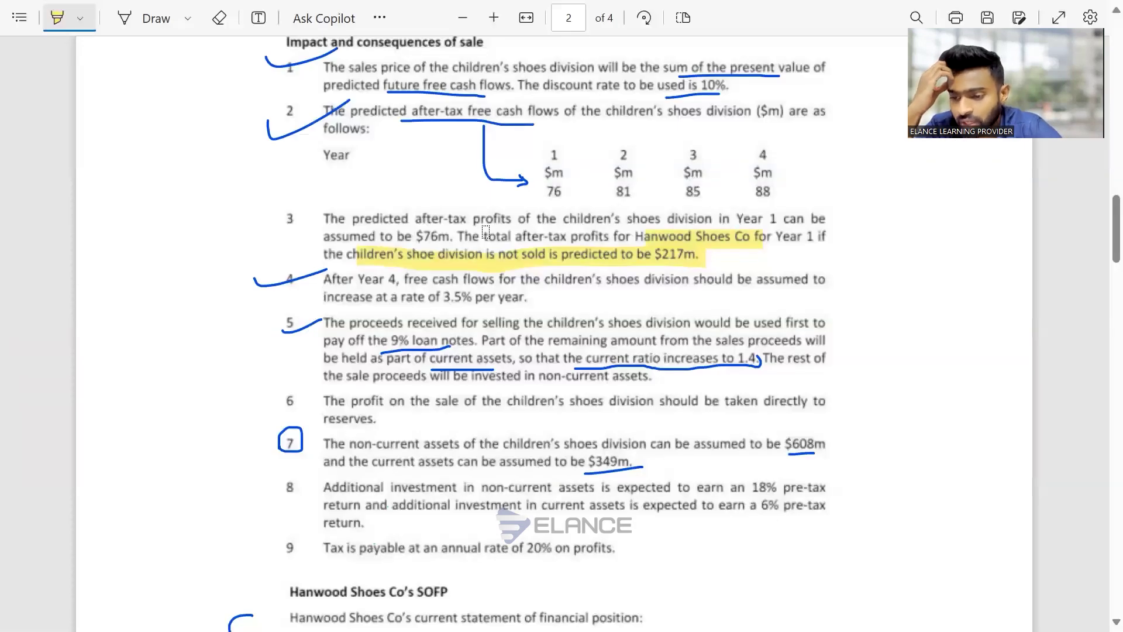
{"action": "key", "text": "alt+Tab"}
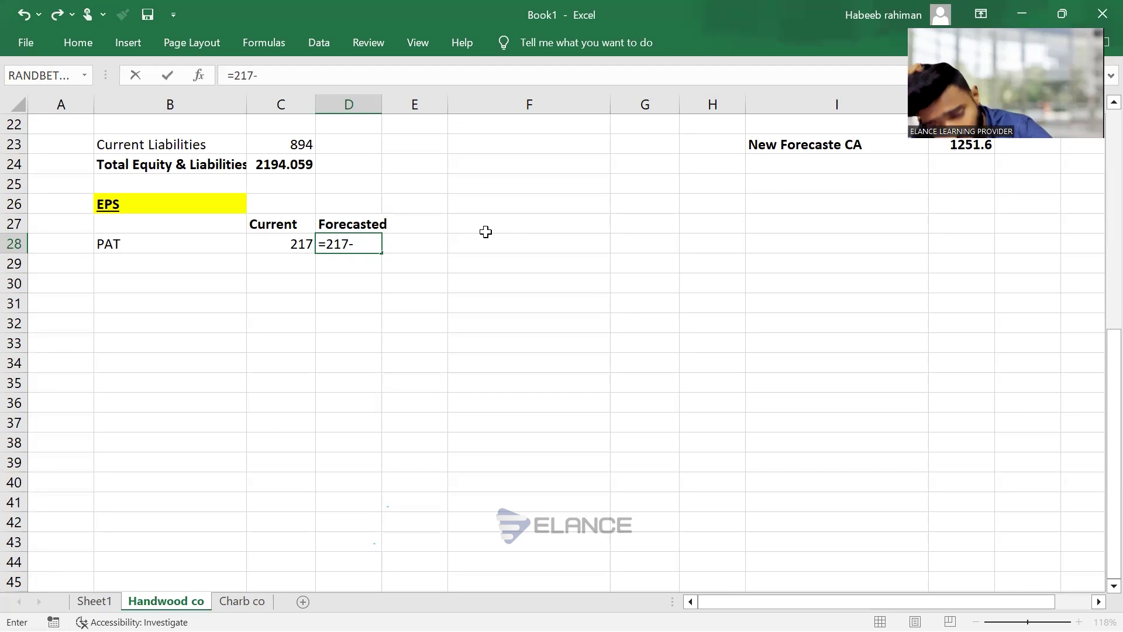
{"action": "key", "text": "alt+Tab"}
{"action": "key", "text": "alt+Tab"}
{"action": "key", "text": "BackSpace"}
{"action": "key", "text": "Return"}
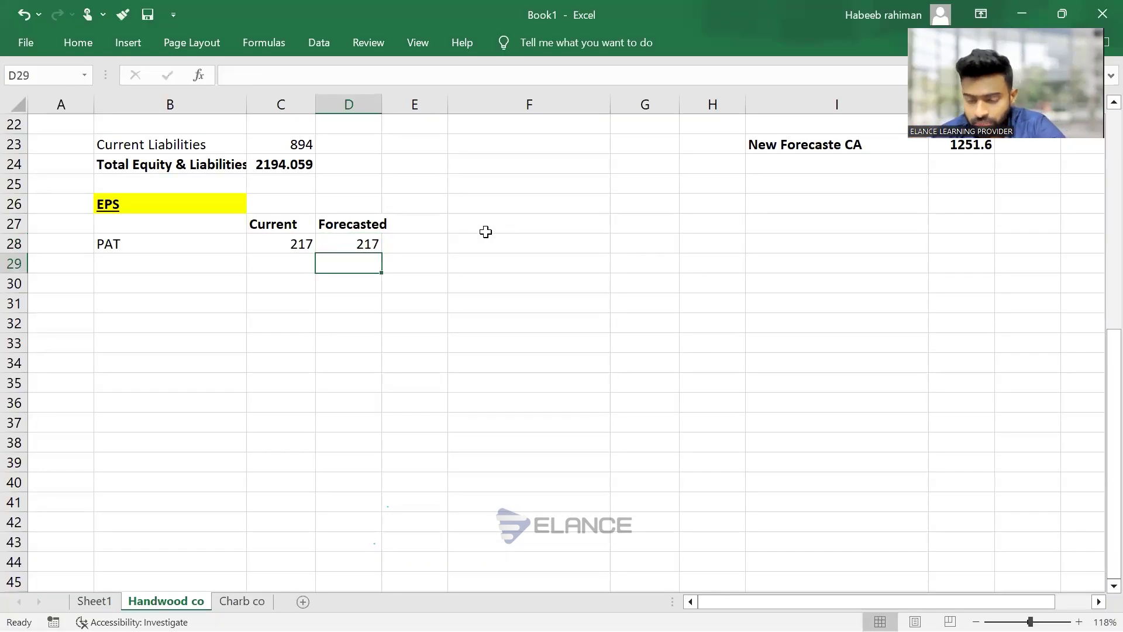
Label B29 Less PAT of Disposed Div, enter -76 in D29, and check the figure against the question PDF
{"action": "key", "text": "Left"}
{"action": "key", "text": "Left"}
{"action": "type", "text": "Less "}
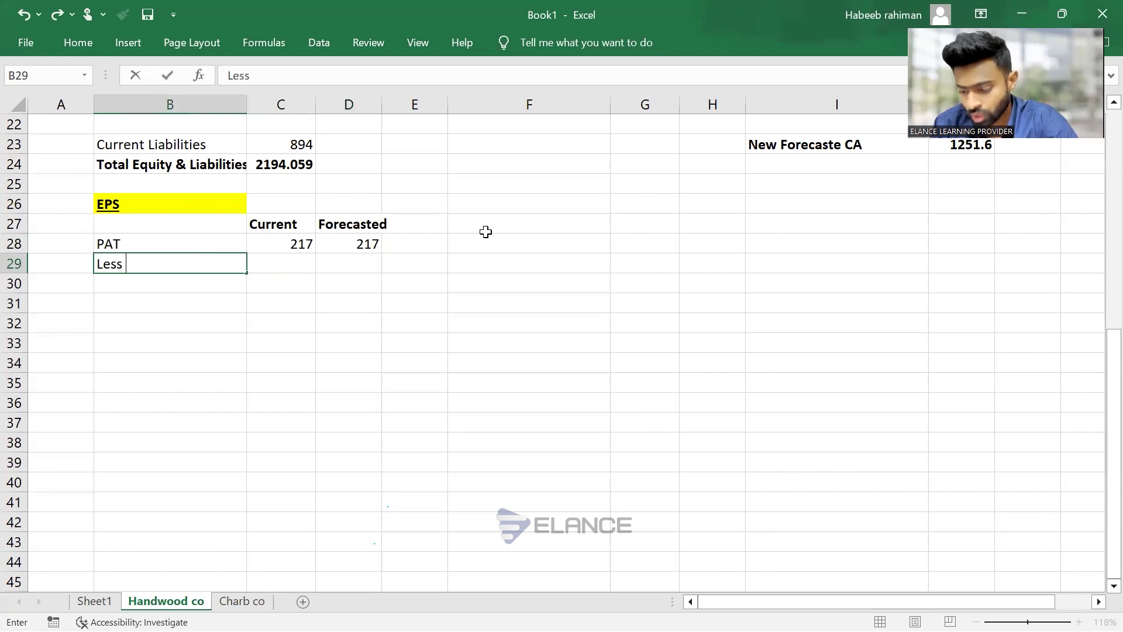
{"action": "type", "text": "PAT of "}
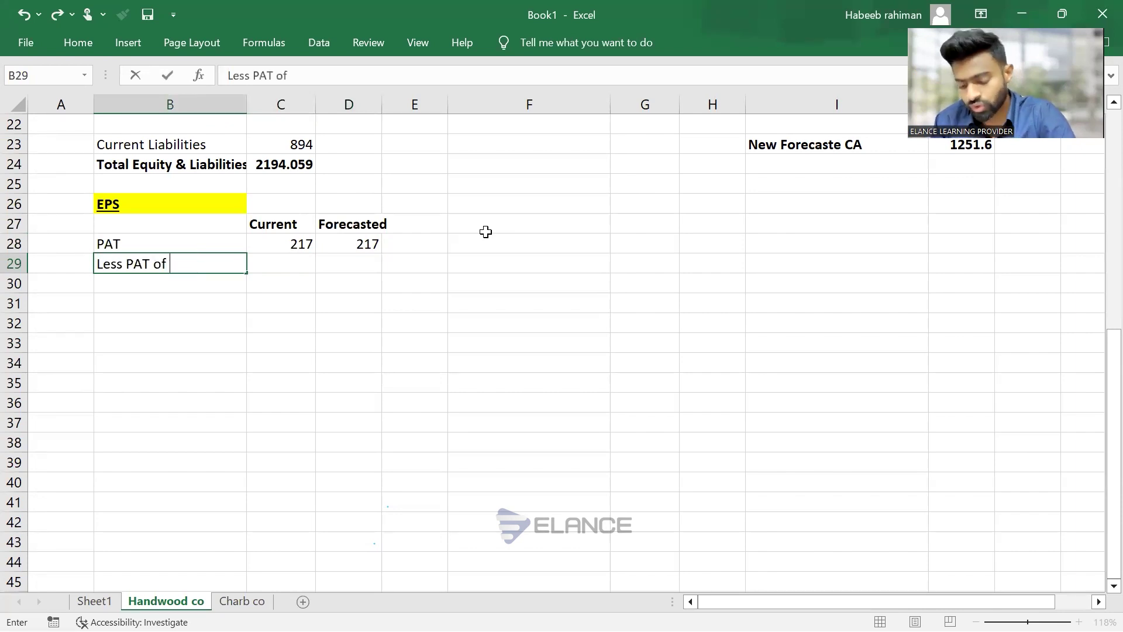
{"action": "type", "text": "Disposed Div"}
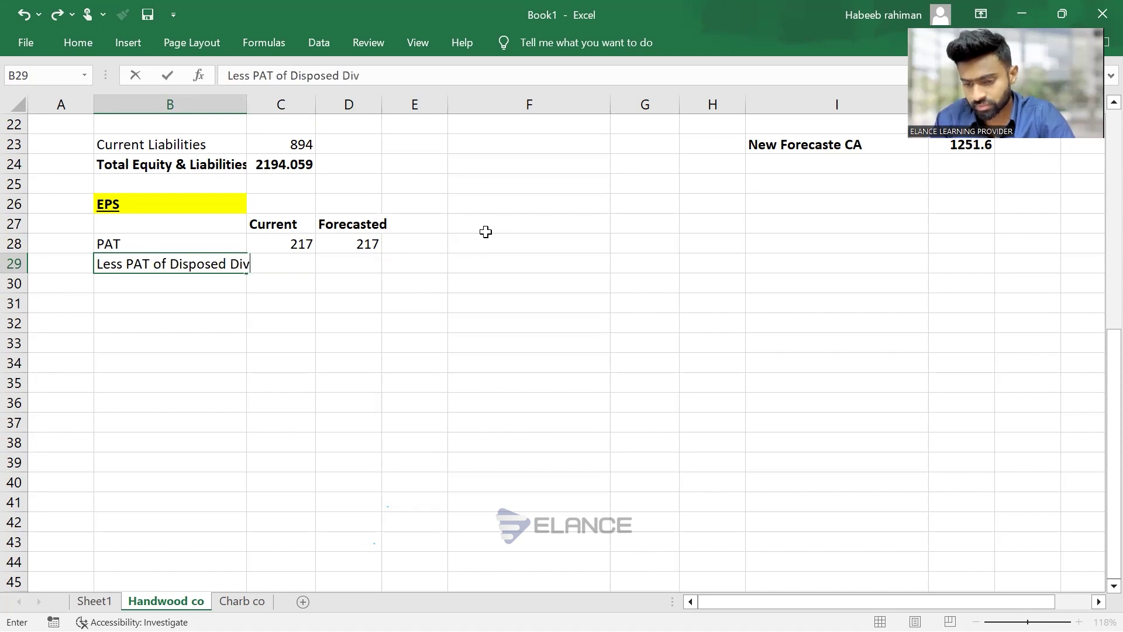
{"action": "key", "text": "Return"}
{"action": "key", "text": "Right"}
{"action": "key", "text": "Up"}
{"action": "key", "text": "Right"}
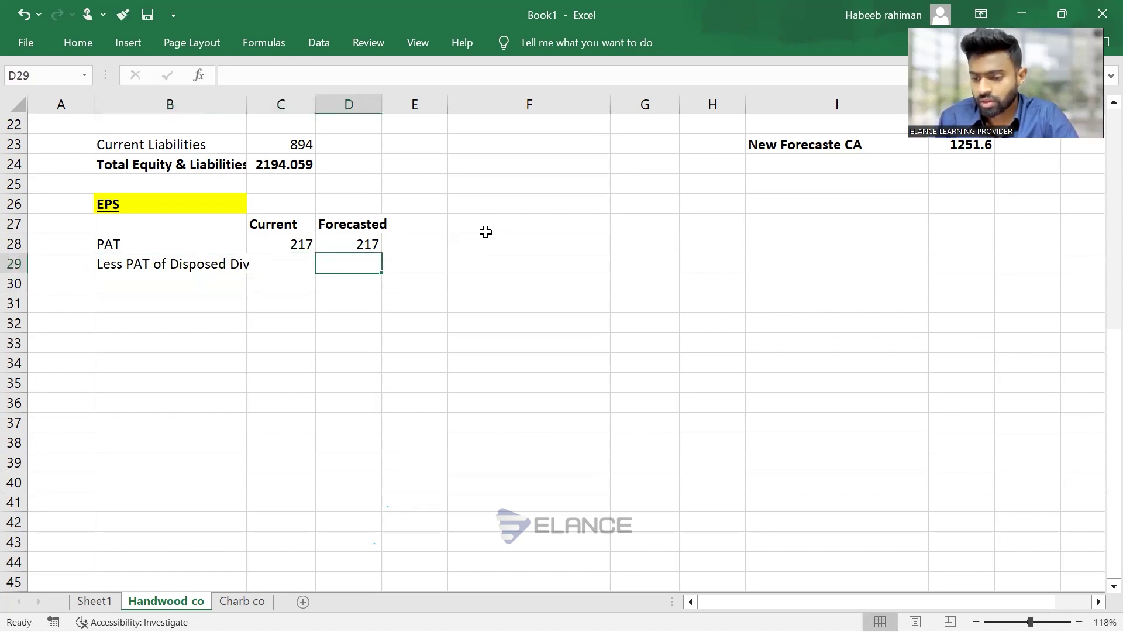
{"action": "type", "text": "-76"}
{"action": "key", "text": "Return"}
{"action": "key", "text": "alt+Tab"}
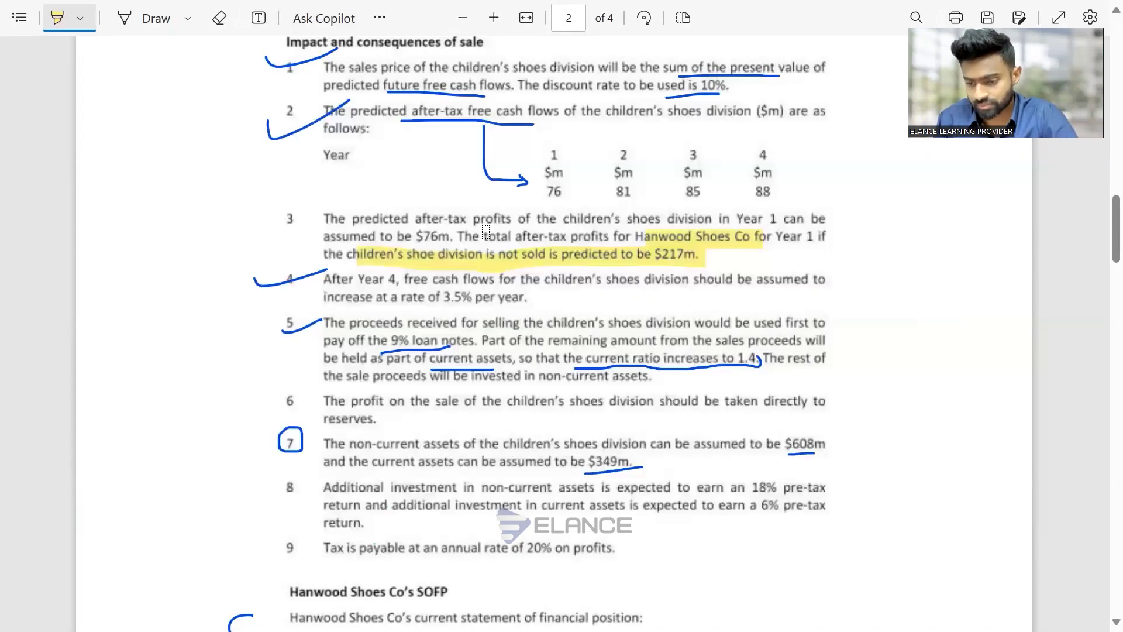
{"action": "key", "text": "alt+Tab"}
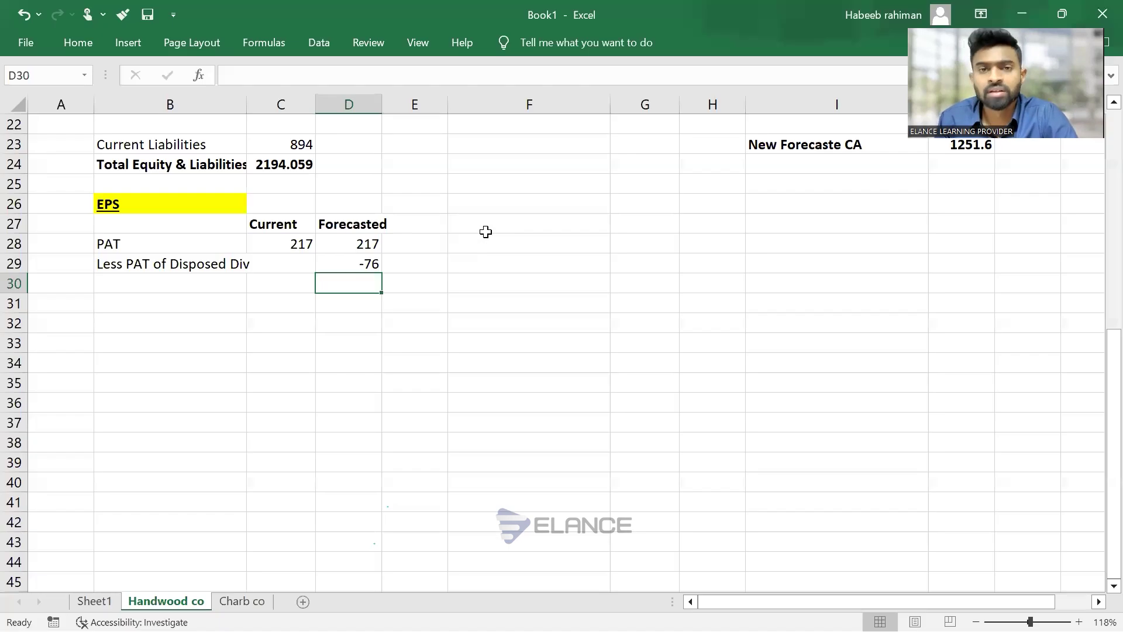
Enter the row label Interest saved *(1-t) in B30
{"action": "key", "text": "Left"}
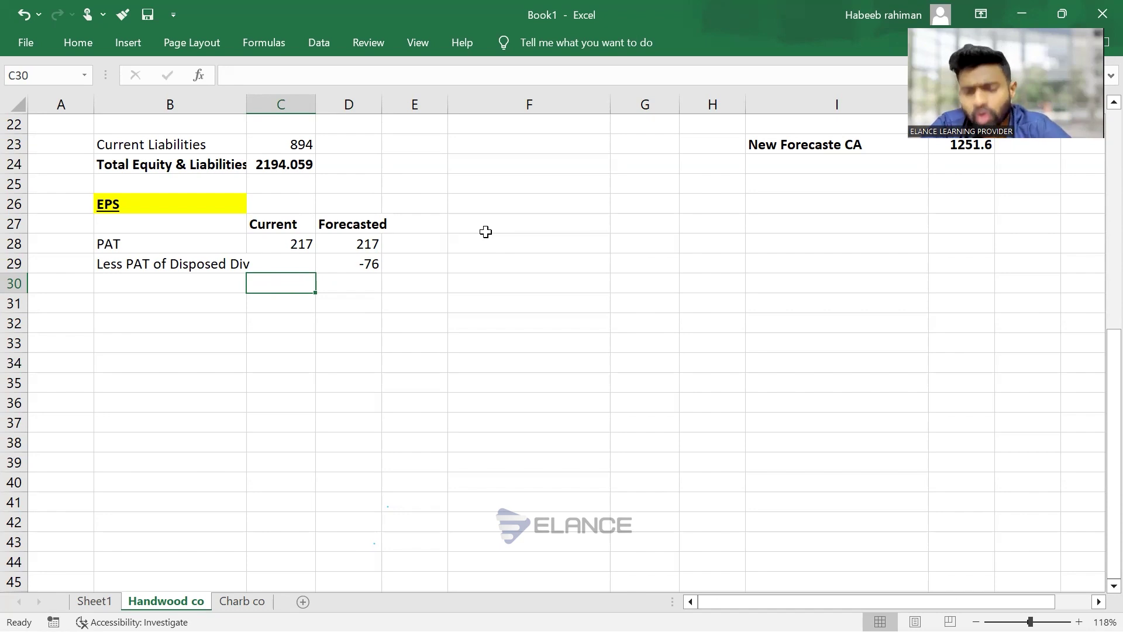
{"action": "key", "text": "Left"}
{"action": "key", "text": "Left"}
{"action": "key", "text": "Right"}
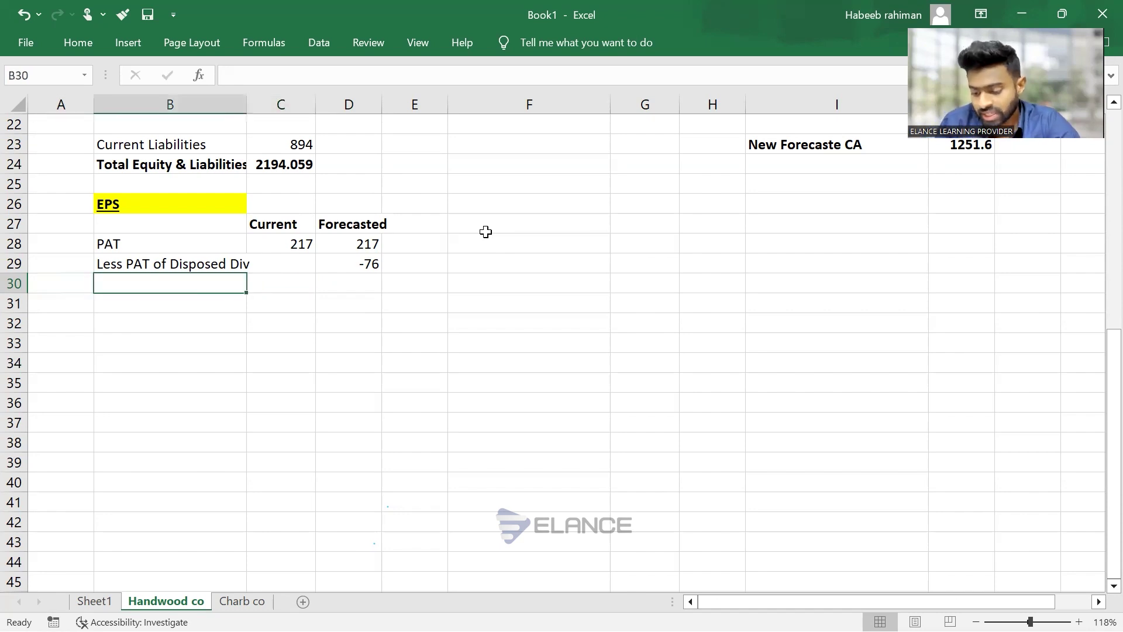
{"action": "type", "text": "Intere"}
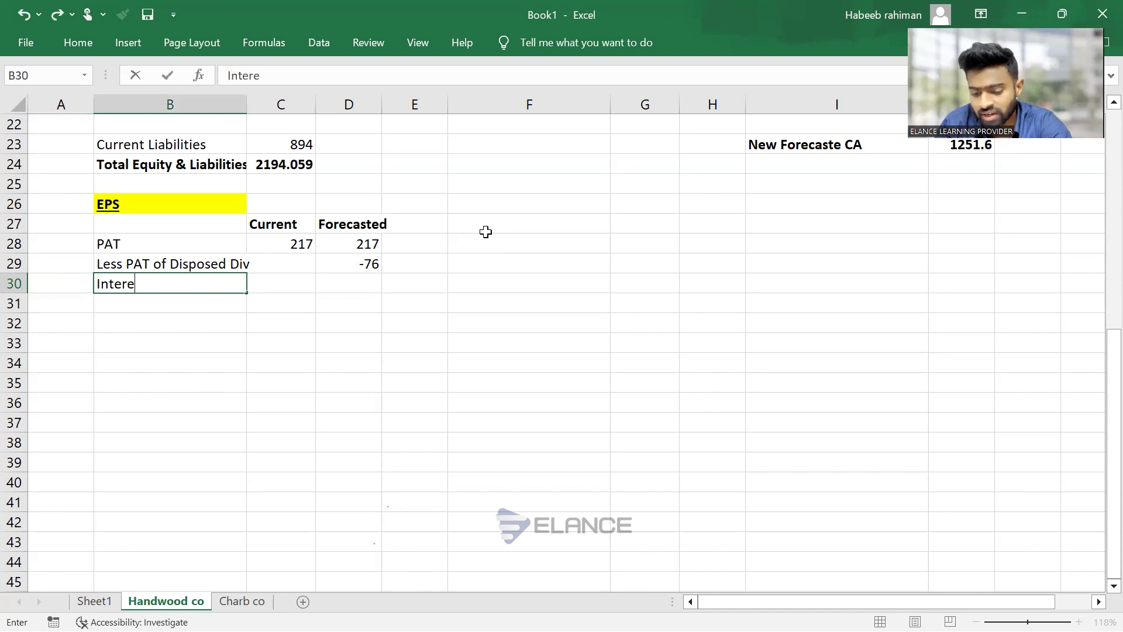
{"action": "type", "text": "st save"}
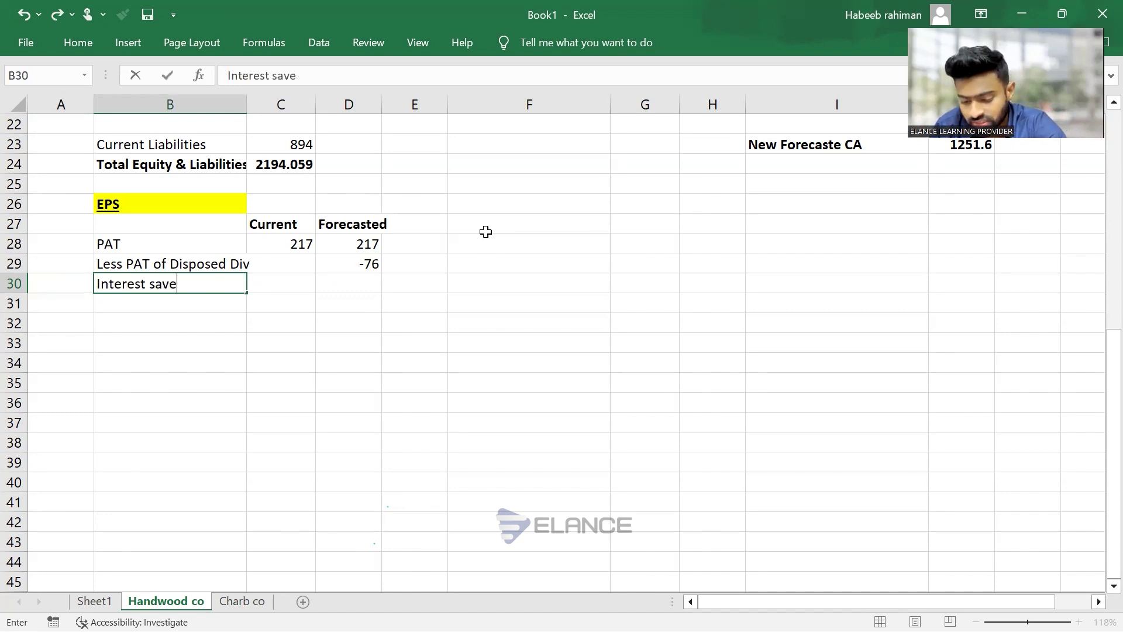
{"action": "type", "text": "d *("}
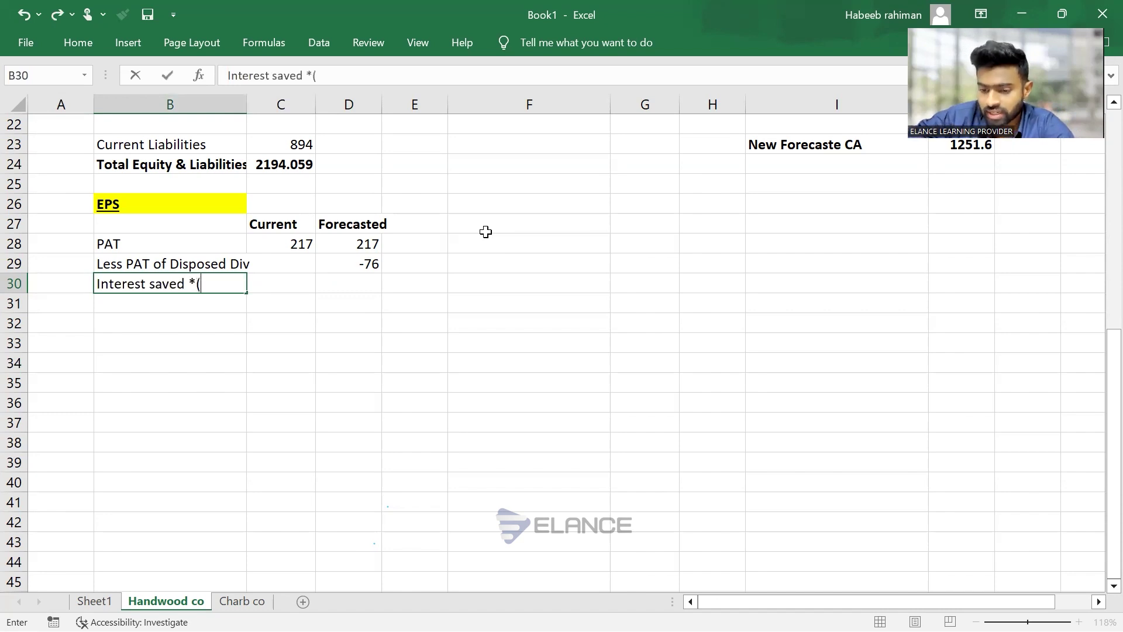
{"action": "type", "text": "1-t)"}
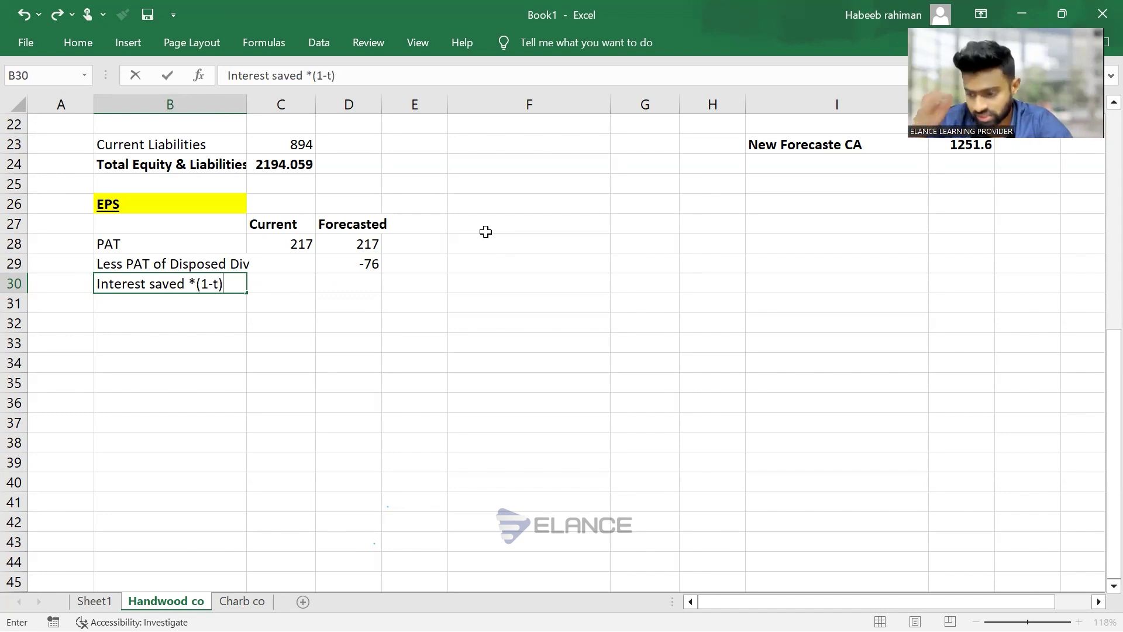
{"action": "key", "text": "Tab"}
{"action": "key", "text": "Tab"}
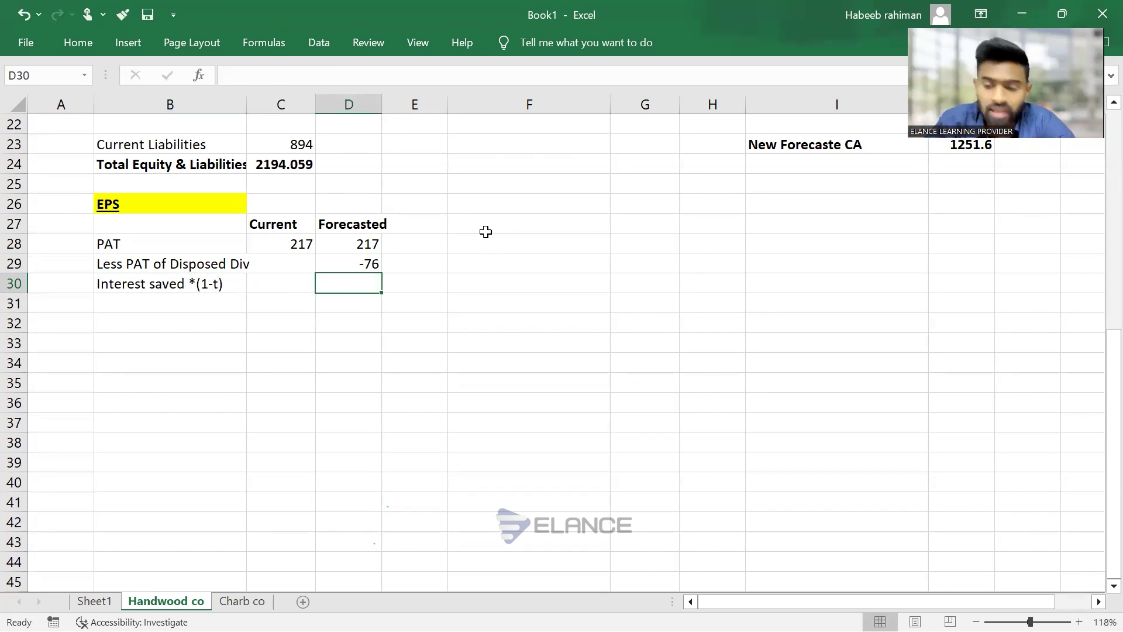
{"action": "key", "text": "Left"}
{"action": "key", "text": "Up"}
{"action": "key", "text": "Up"}
{"action": "key", "text": "Left"}
{"action": "key", "text": "shift+Right"}
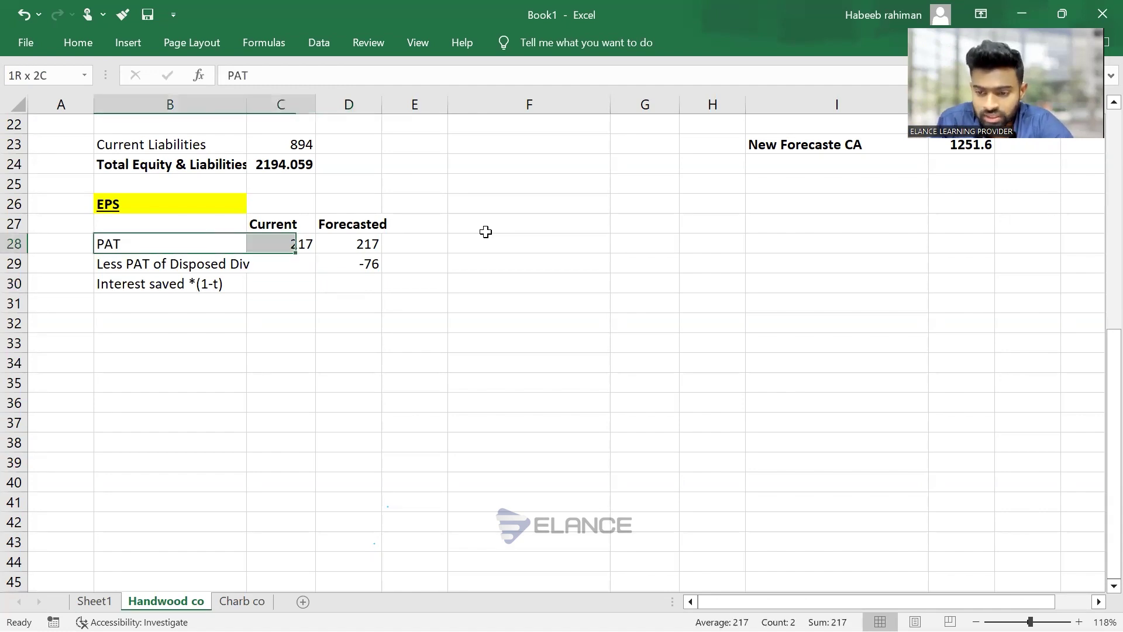
{"action": "key", "text": "shift+Right"}
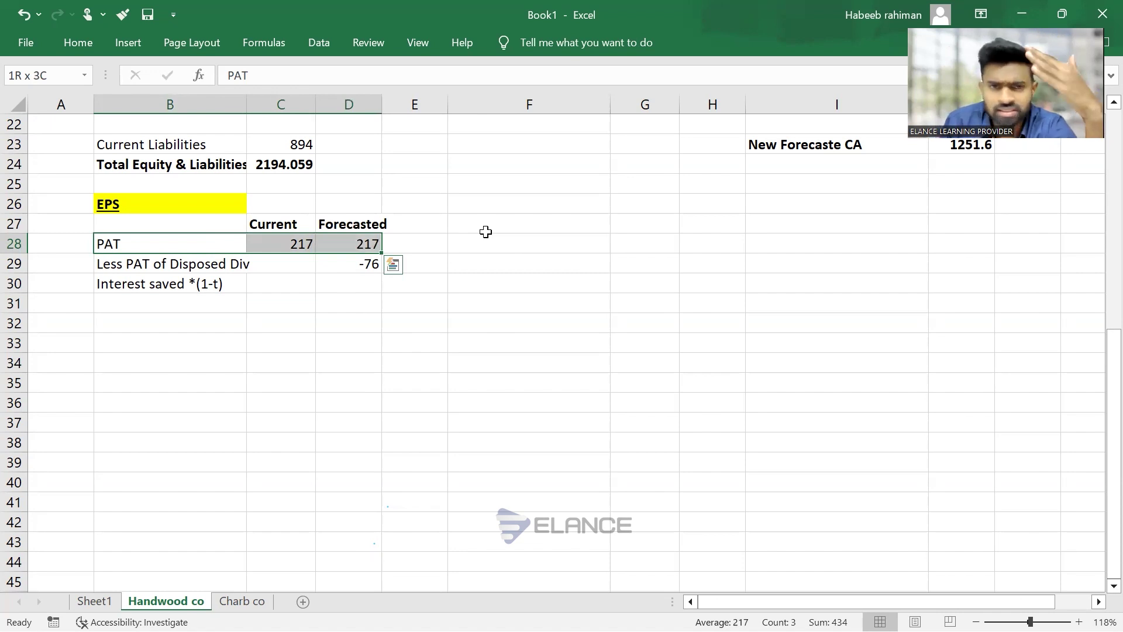
{"action": "key", "text": "Down"}
{"action": "key", "text": "Down"}
{"action": "key", "text": "Right"}
{"action": "key", "text": "Right"}
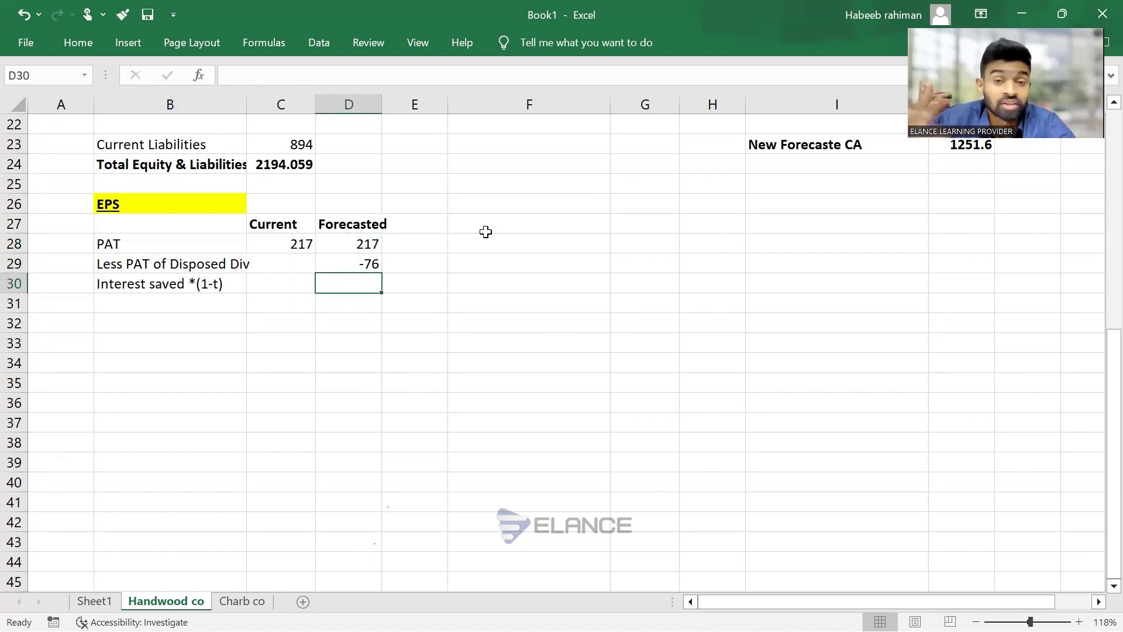
Start a formula in D30, switch to the question PDF in the browser and highlight the 175 for the 9% loan notes
{"action": "type", "text": "="}
{"action": "key", "text": "alt+Tab"}
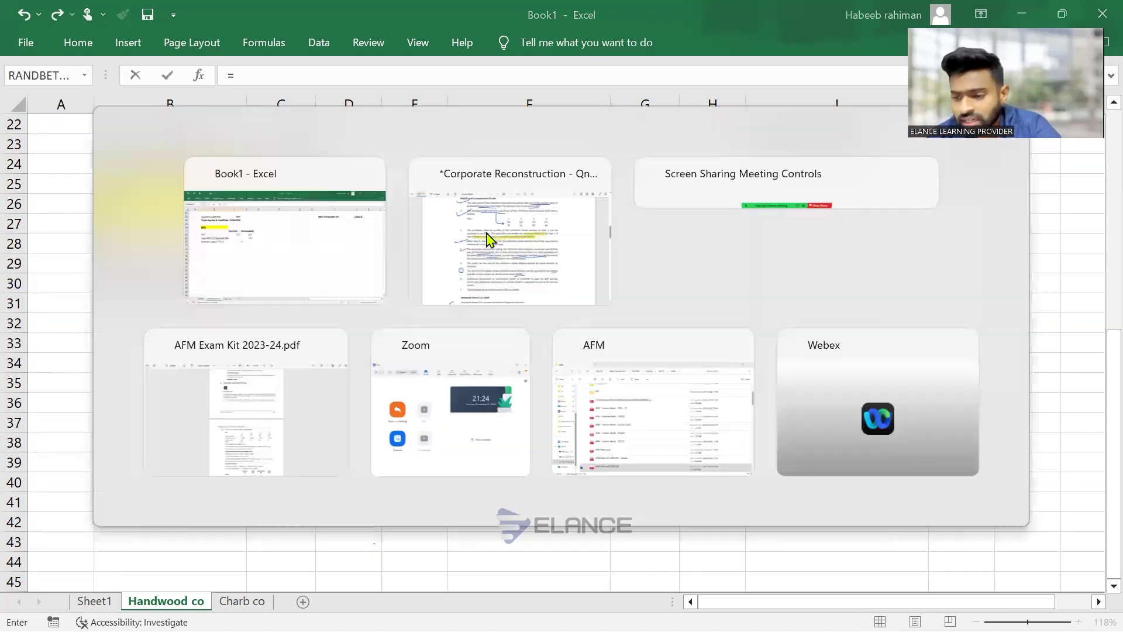
{"action": "scroll", "coordinate": [486, 232], "scroll_direction": "up", "scroll_amount": 2}
{"action": "scroll", "coordinate": [485, 232], "scroll_direction": "down", "scroll_amount": 6}
{"action": "scroll", "coordinate": [486, 232], "scroll_direction": "down", "scroll_amount": 6}
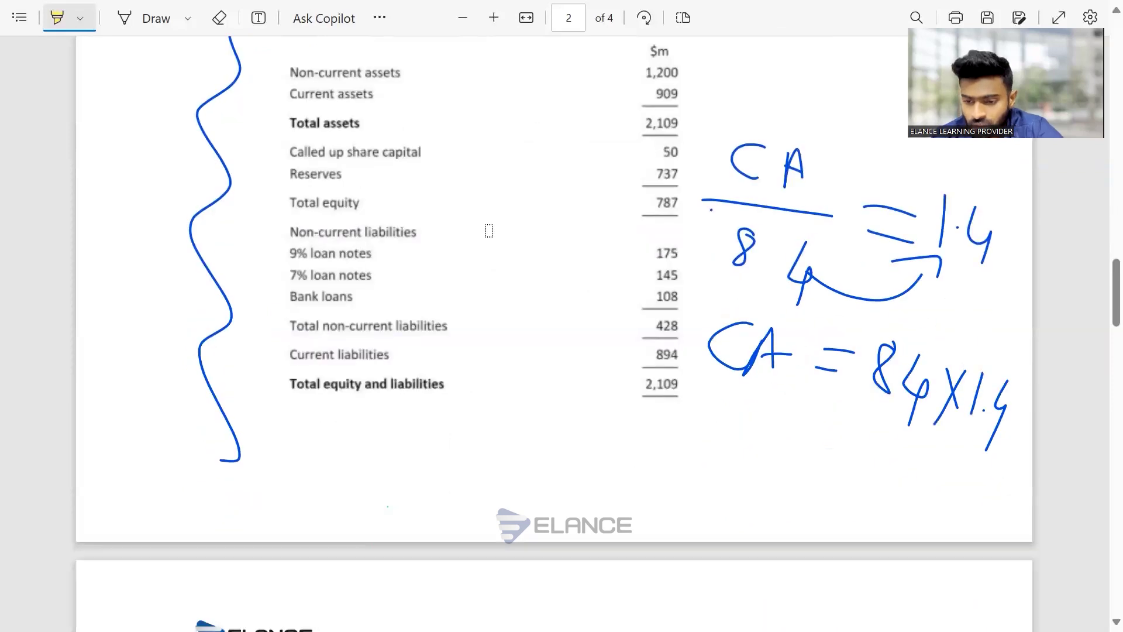
{"action": "left_click_drag", "start_coordinate": [649, 256], "coordinate": [686, 253]}
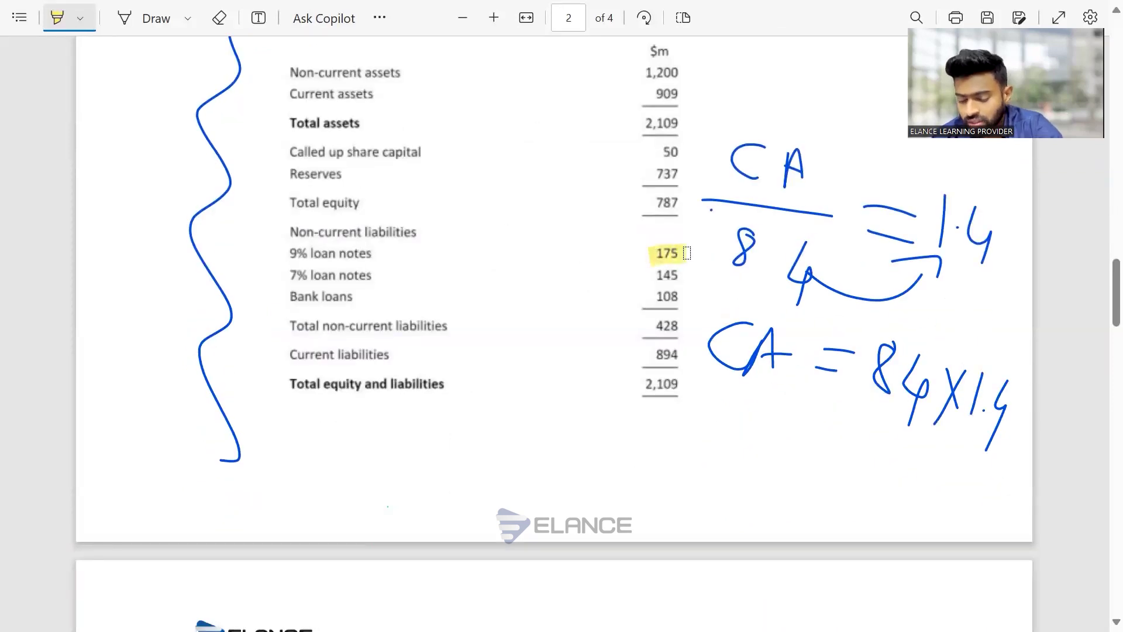
Return to the Excel workbook and build the D30 formula up to =175*9%, rechecking the loan note rate in the question PDF
{"action": "key", "text": "alt+Tab"}
{"action": "type", "text": "175*"}
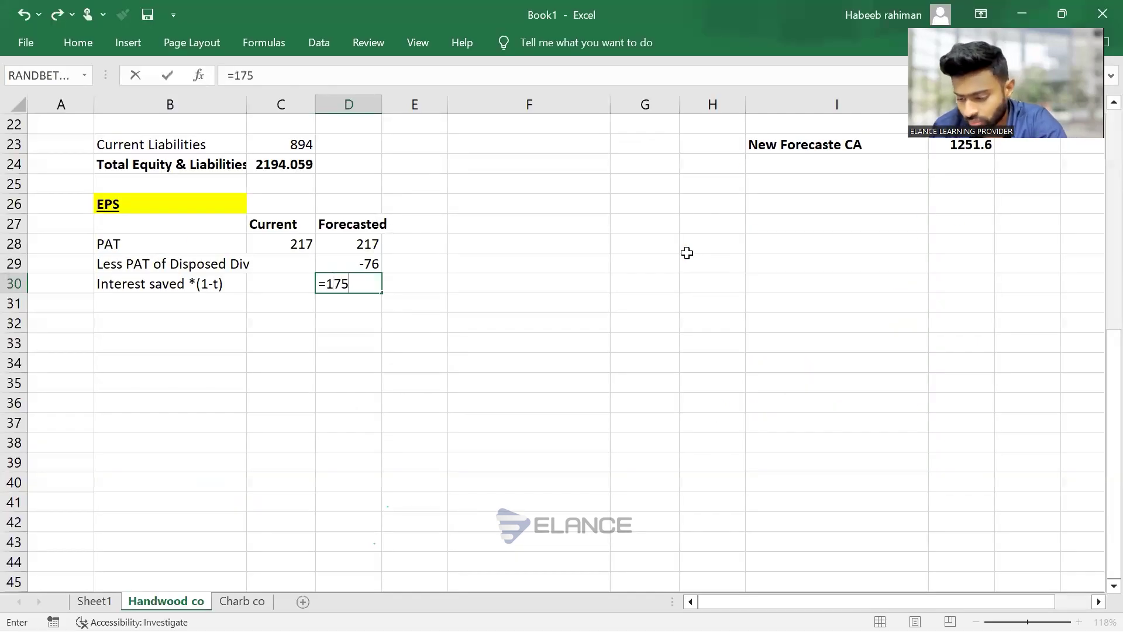
{"action": "key", "text": "alt+Tab"}
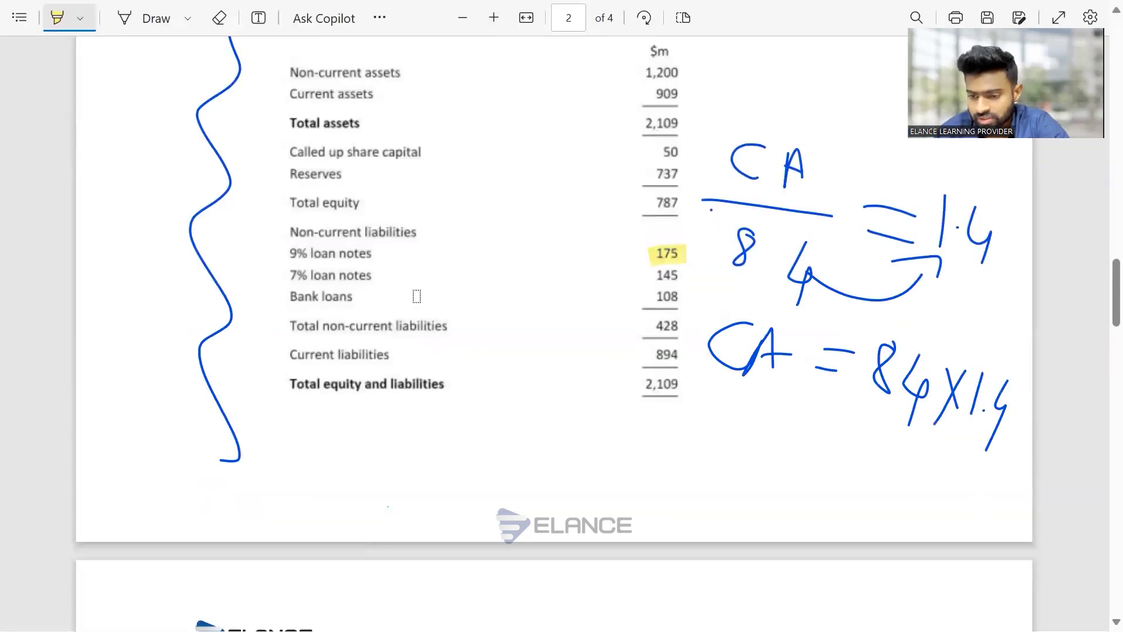
{"action": "key", "text": "alt+Tab"}
{"action": "type", "text": "9%"}
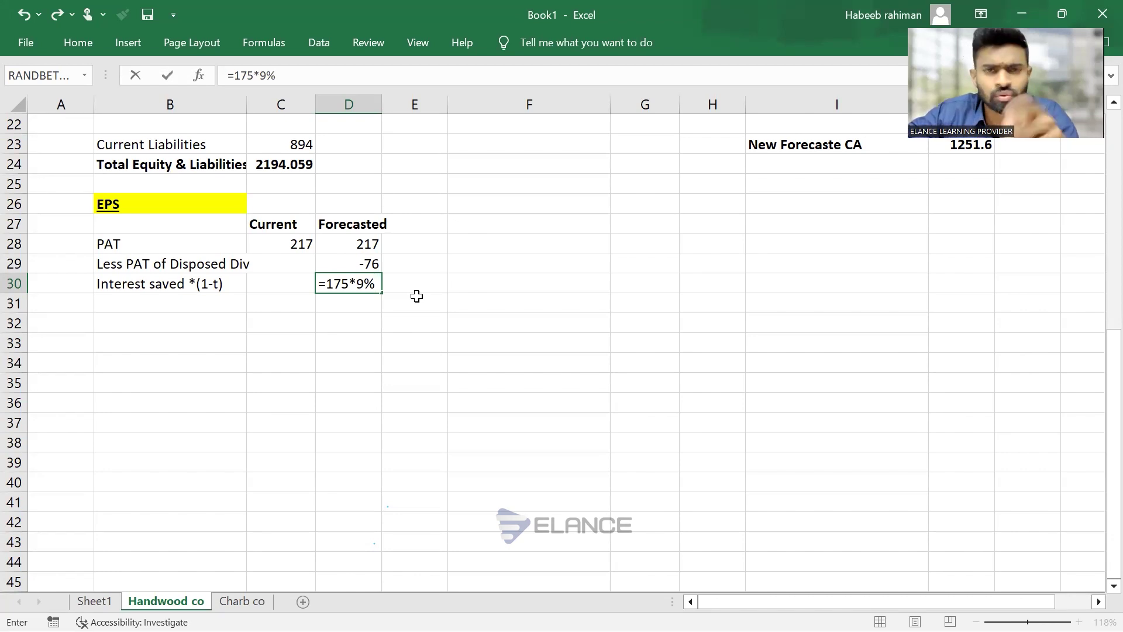
Switch to the question PDF and highlight the 20% annual tax rate in note 9
{"action": "key", "text": "alt+Tab"}
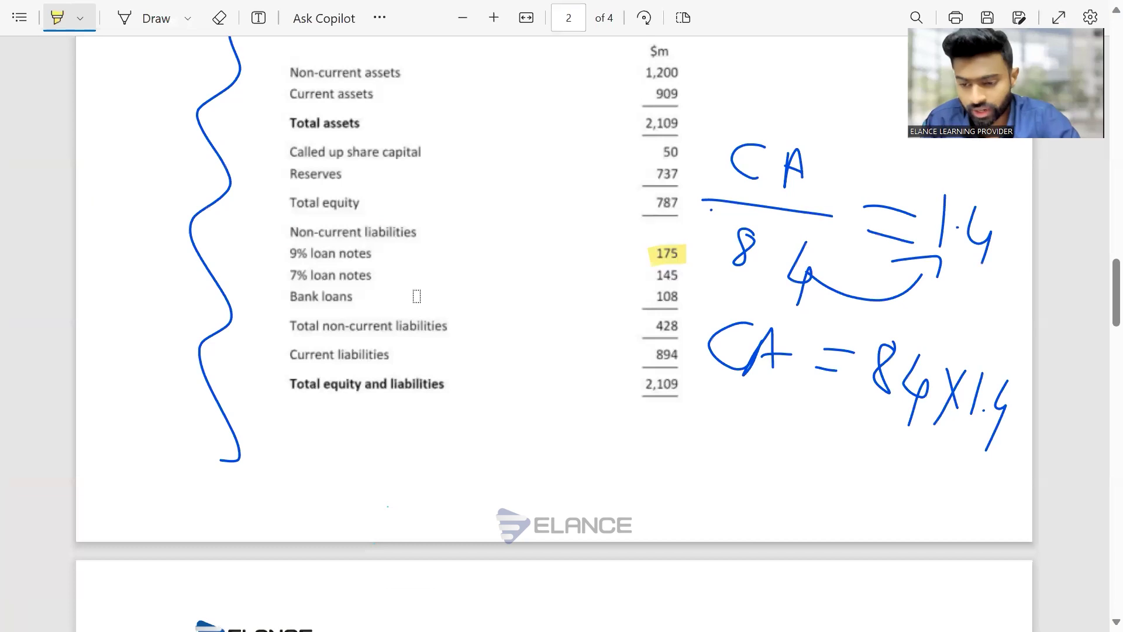
{"action": "scroll", "coordinate": [327, 383], "scroll_direction": "down", "scroll_amount": 6}
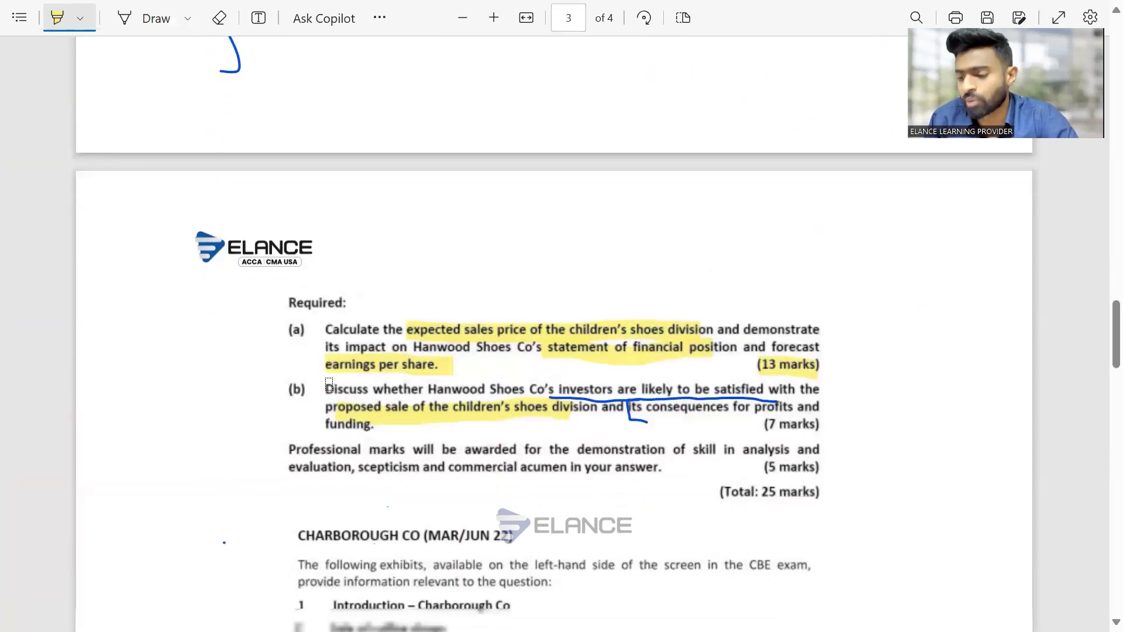
{"action": "scroll", "coordinate": [329, 384], "scroll_direction": "up", "scroll_amount": 10}
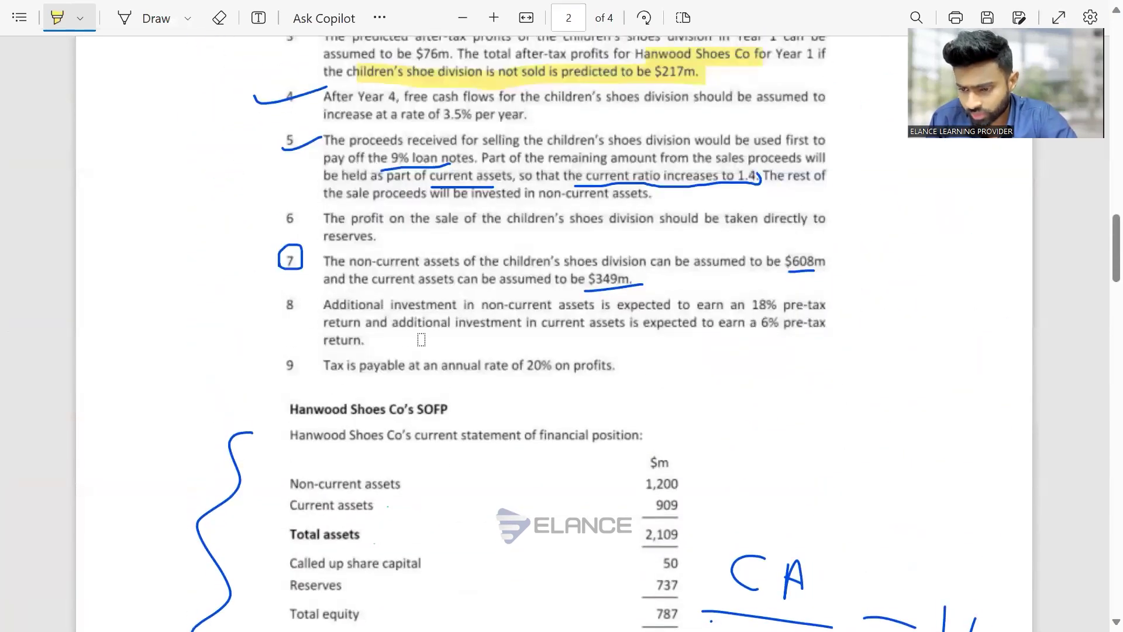
{"action": "left_click_drag", "start_coordinate": [503, 365], "coordinate": [587, 355]}
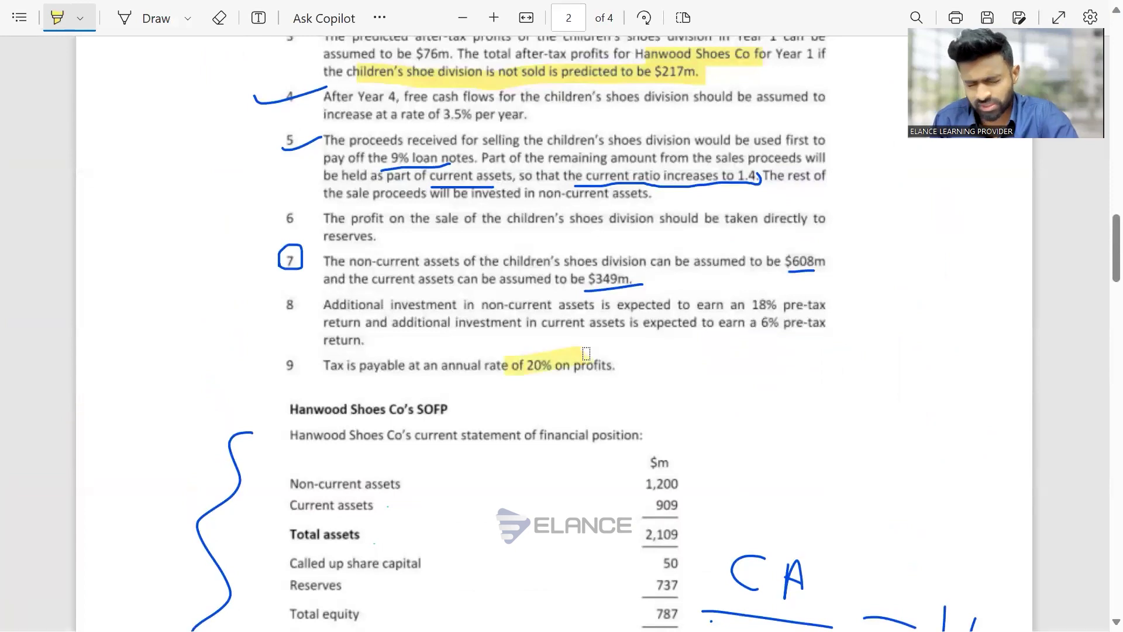
Return to the Excel workbook and complete the after-tax interest saving in D30 as =175*9%*80%
{"action": "key", "text": "alt+Tab"}
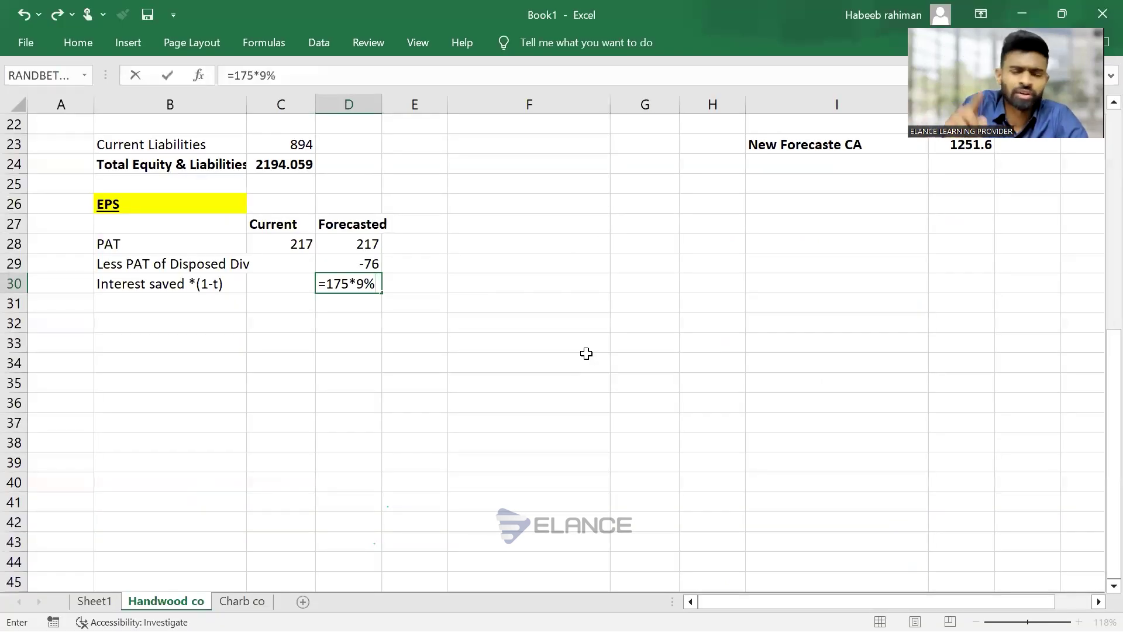
{"action": "type", "text": "*"}
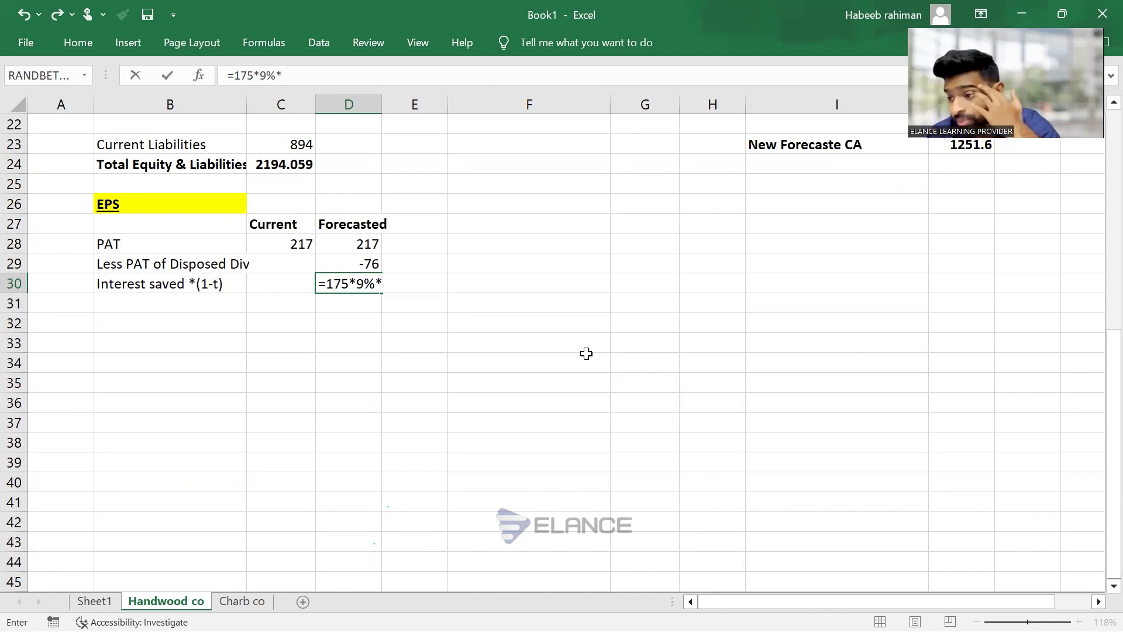
{"action": "type", "text": "80%"}
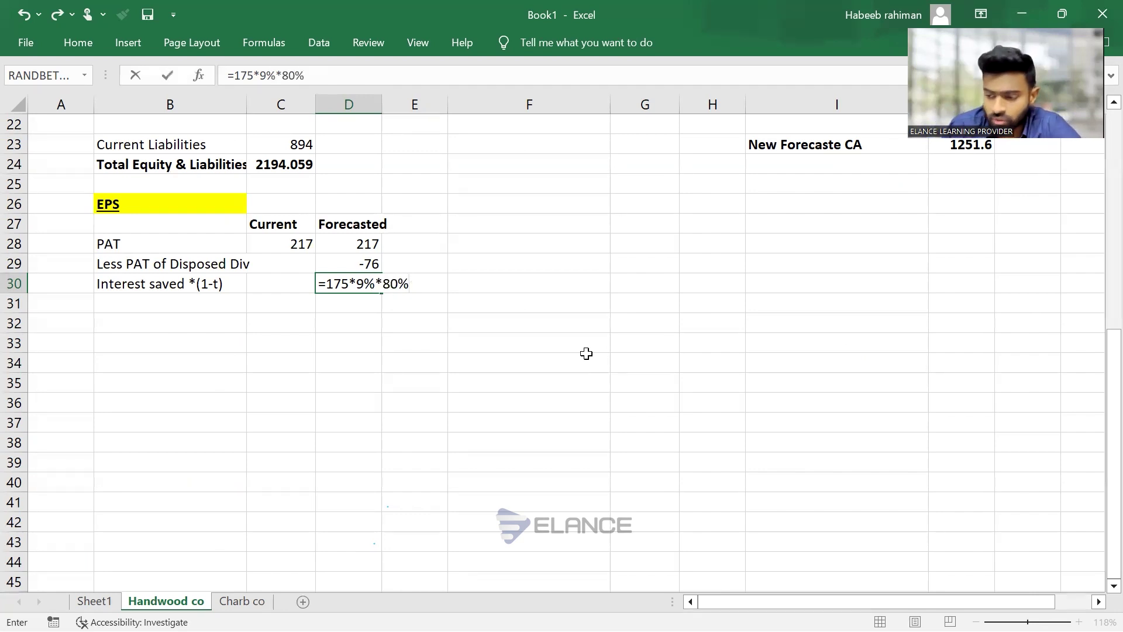
{"action": "key", "text": "Return"}
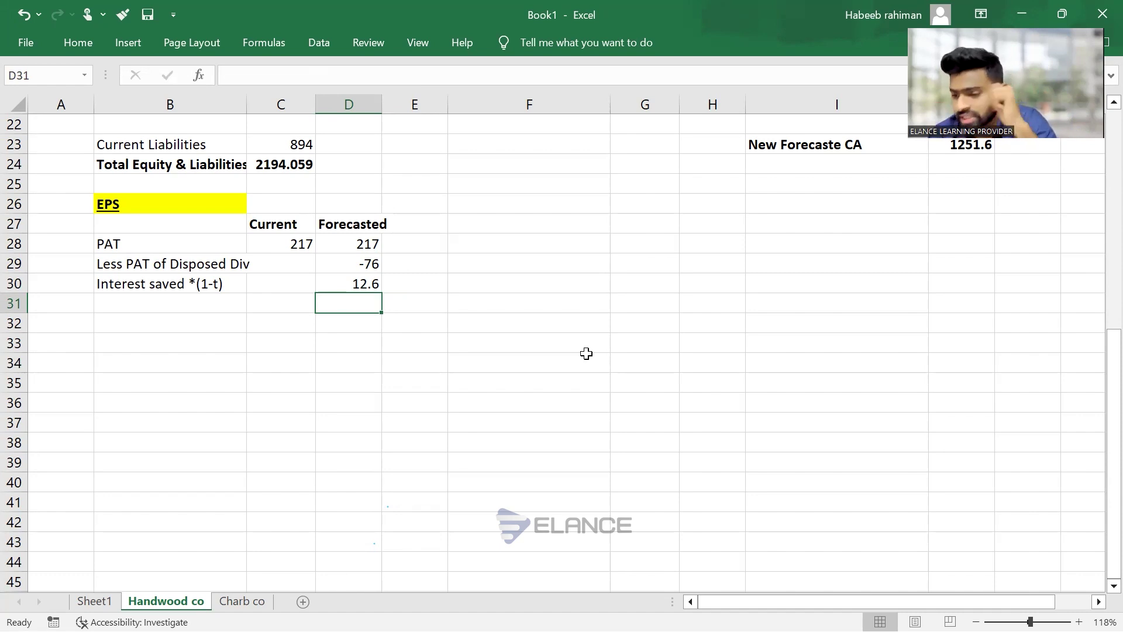
Switch to the question PDF and highlight note 8's additional investment returns, 18% on non-current assets and 6% on current assets
{"action": "key", "text": "Left"}
{"action": "key", "text": "Left"}
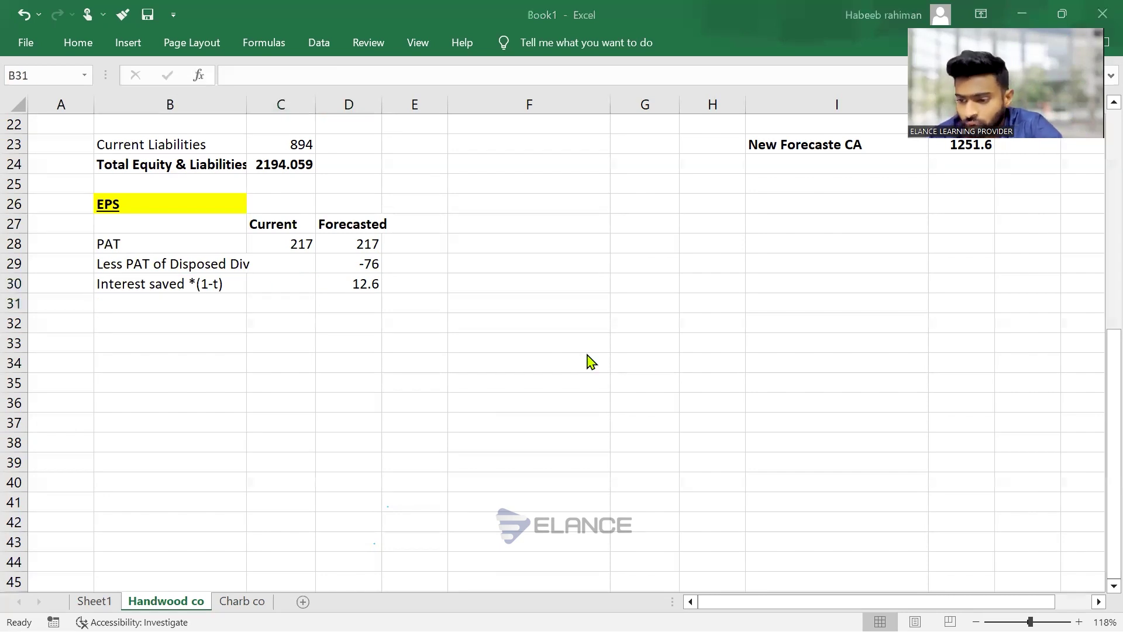
{"action": "key", "text": "alt+Tab"}
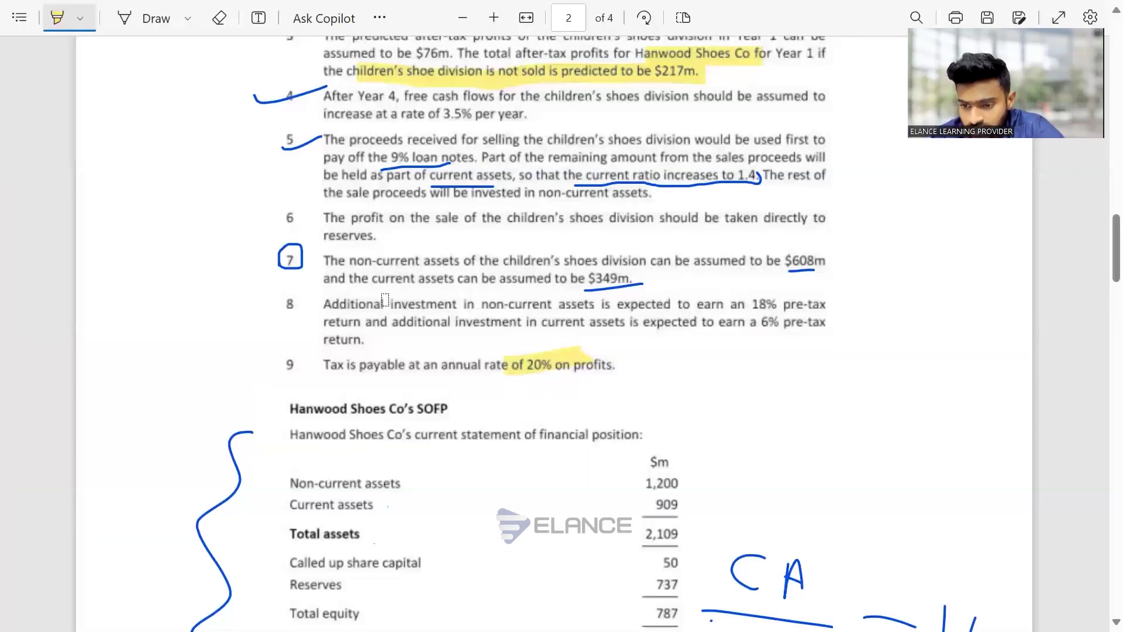
{"action": "scroll", "coordinate": [358, 201], "scroll_direction": "down", "scroll_amount": 2}
{"action": "left_click_drag", "start_coordinate": [321, 190], "coordinate": [572, 190]}
{"action": "left_click_drag", "start_coordinate": [750, 190], "coordinate": [781, 190]}
{"action": "left_click_drag", "start_coordinate": [548, 207], "coordinate": [665, 204]}
{"action": "left_click_drag", "start_coordinate": [754, 208], "coordinate": [799, 209]}
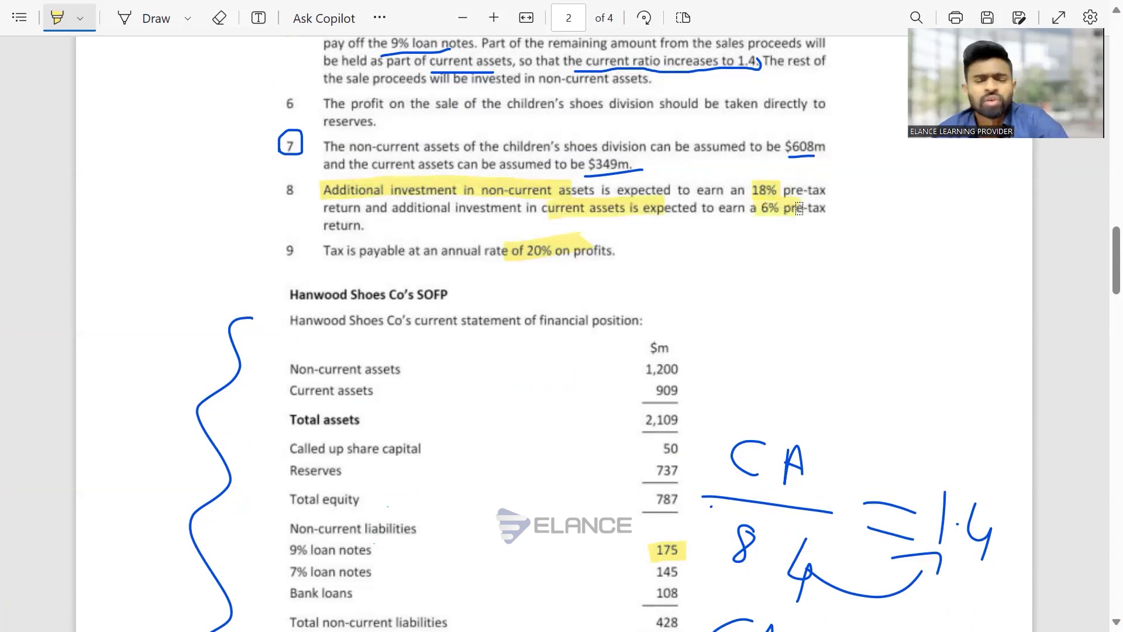
Return to the Excel workbook, enter the label Returns on Incremental Inv in NCA *(1-t) in B31 and widen column B
{"action": "key", "text": "alt+Tab"}
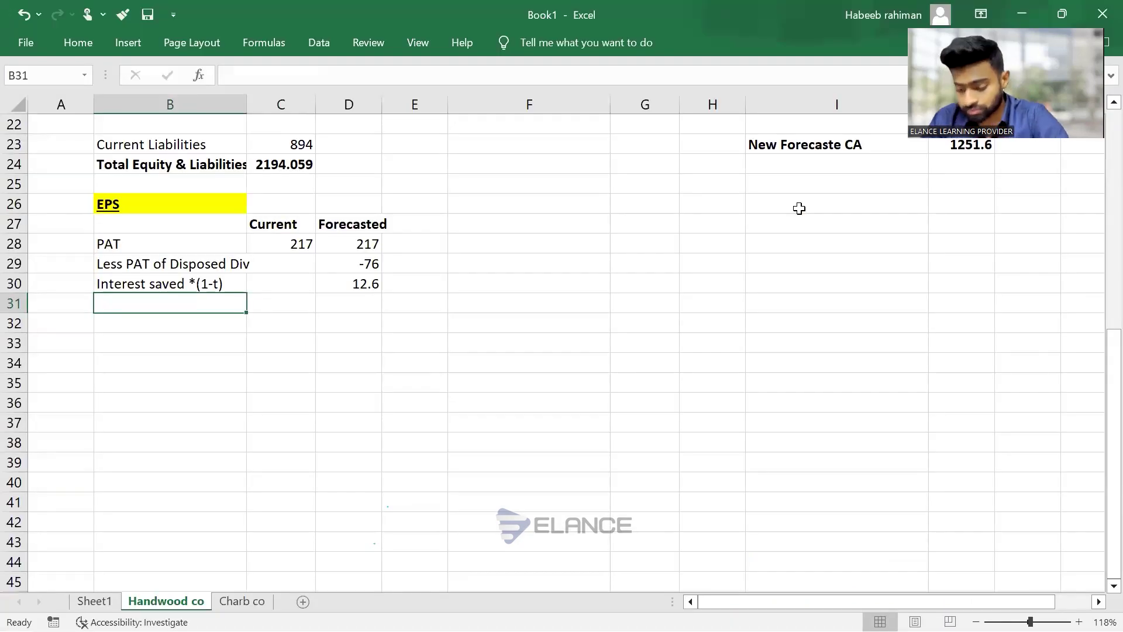
{"action": "type", "text": "rETURNS"}
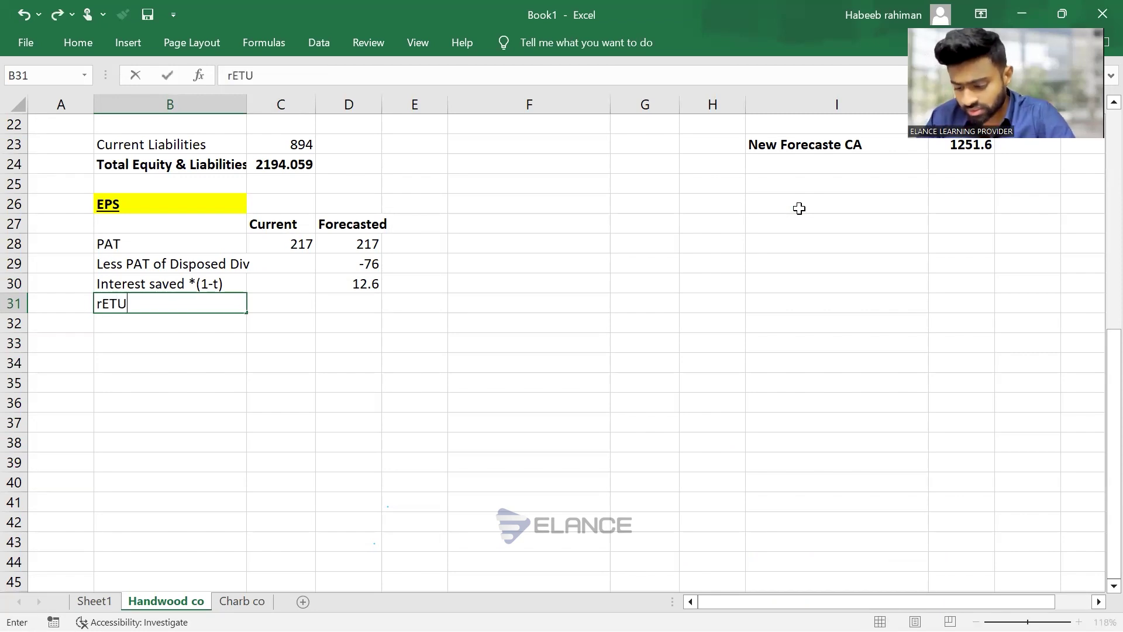
{"action": "key", "text": "BackSpace"}
{"action": "key", "text": "BackSpace"}
{"action": "key", "text": "BackSpace"}
{"action": "key", "text": "BackSpace"}
{"action": "key", "text": "BackSpace"}
{"action": "key", "text": "BackSpace"}
{"action": "key", "text": "BackSpace"}
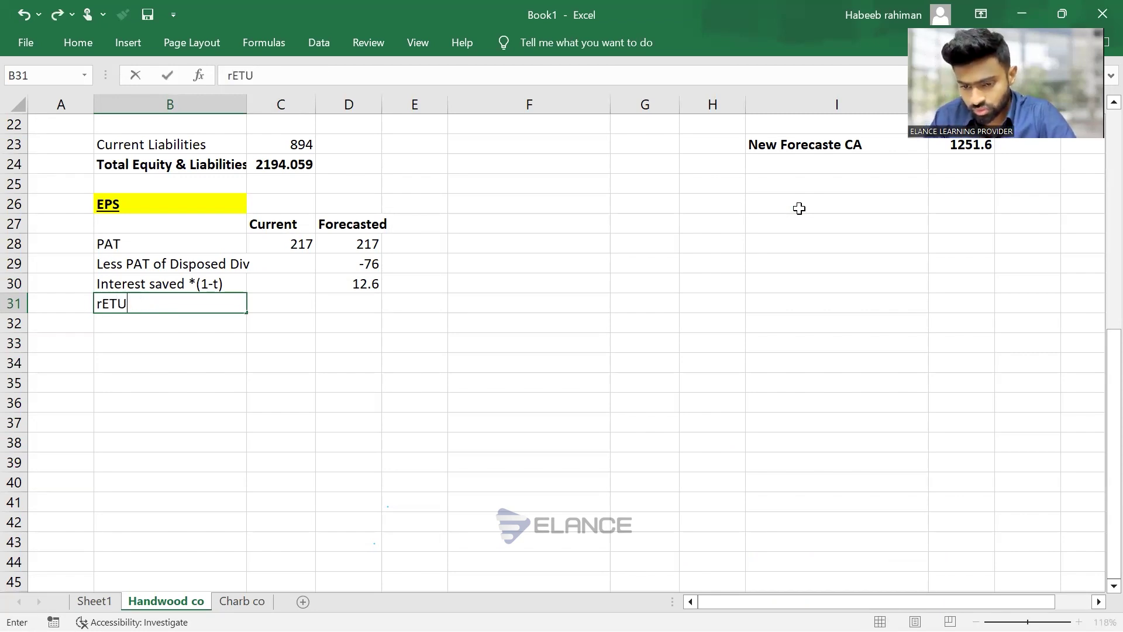
{"action": "type", "text": "Ret"}
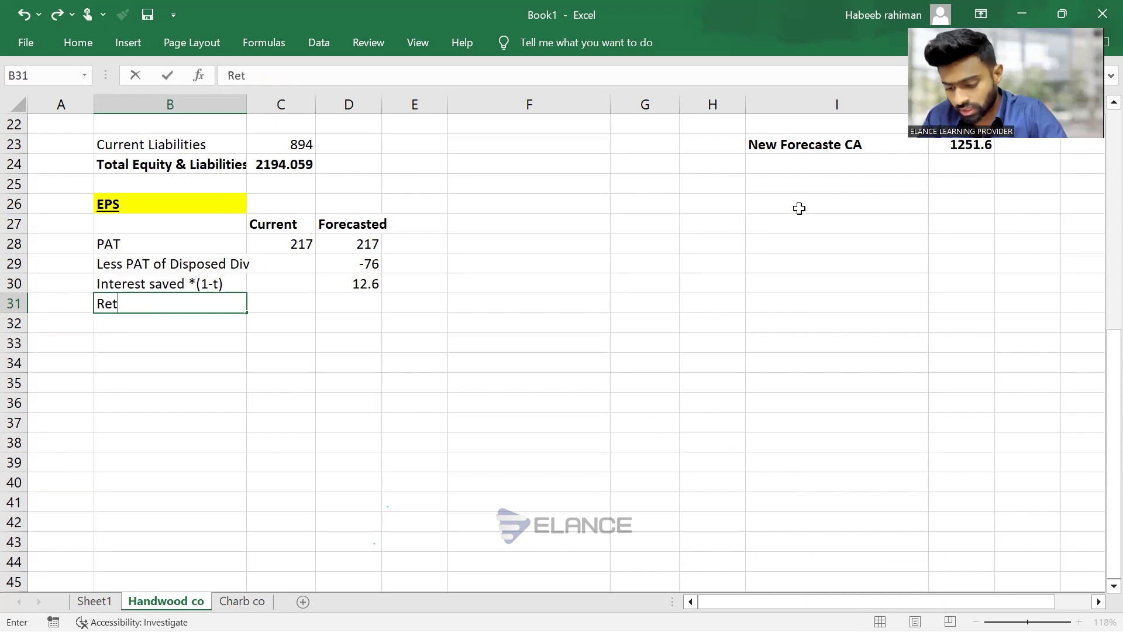
{"action": "type", "text": "urns on"}
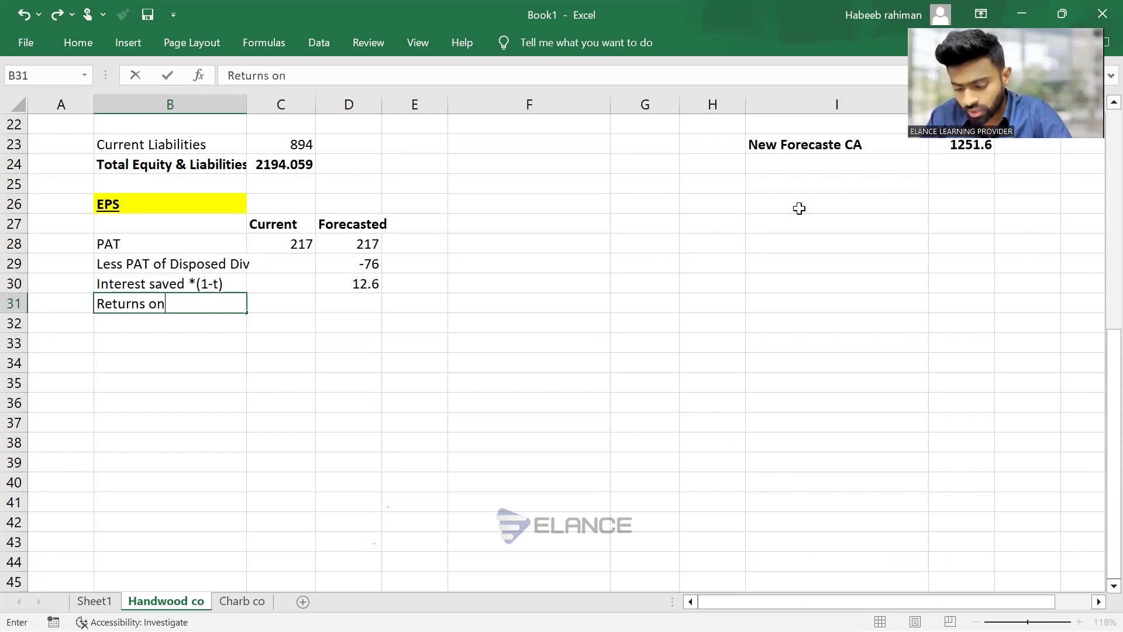
{"action": "type", "text": " Incrementa"}
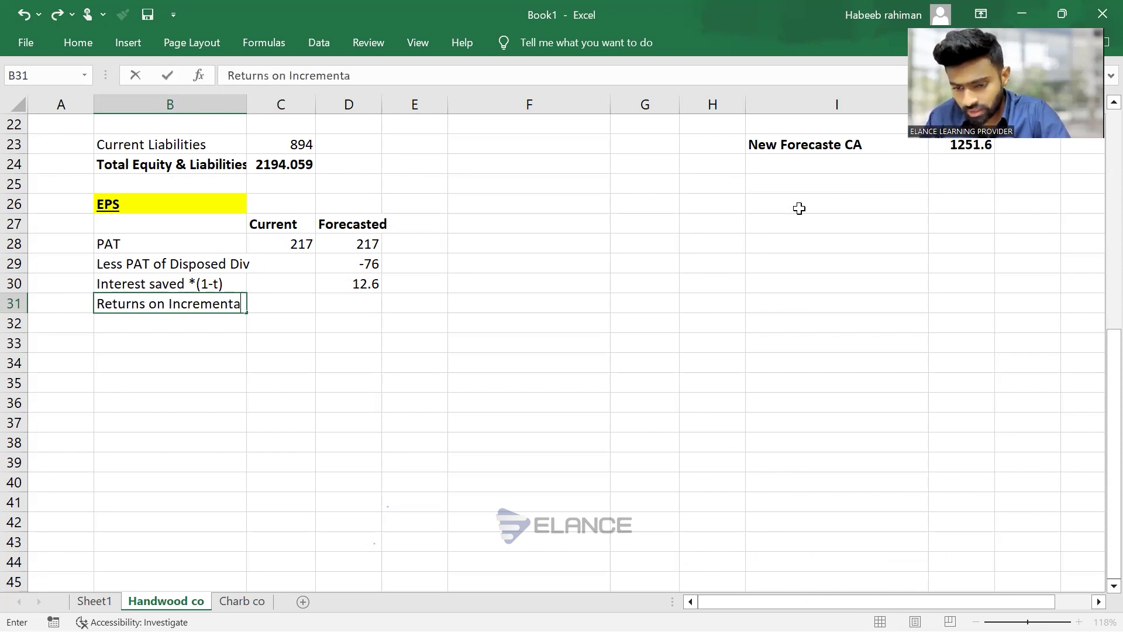
{"action": "type", "text": "l Inv "}
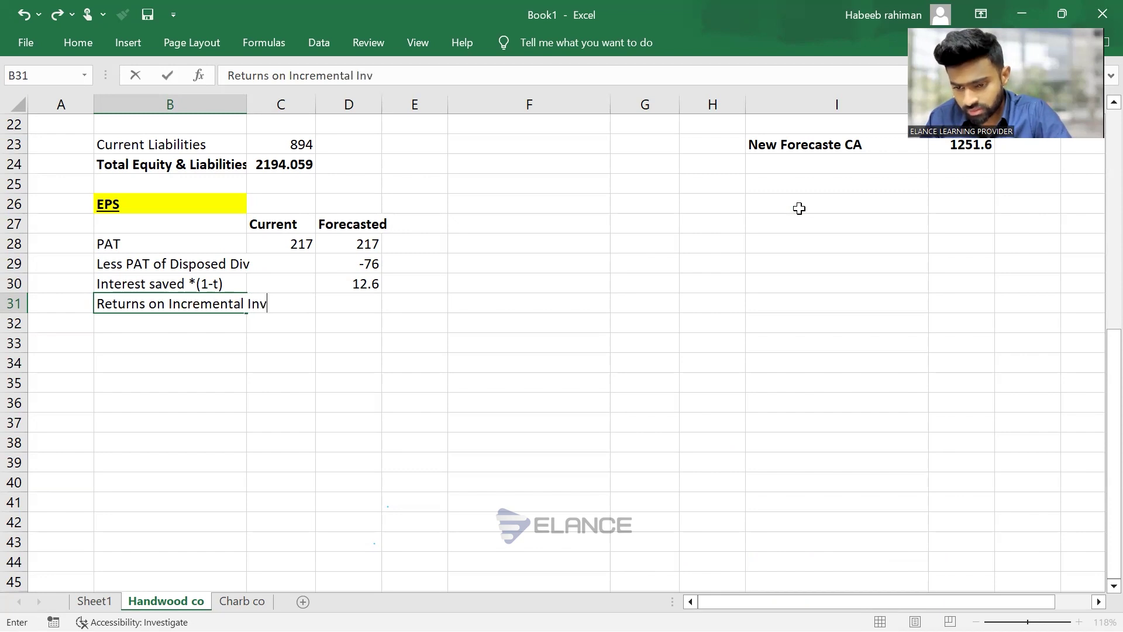
{"action": "type", "text": "in NCA"}
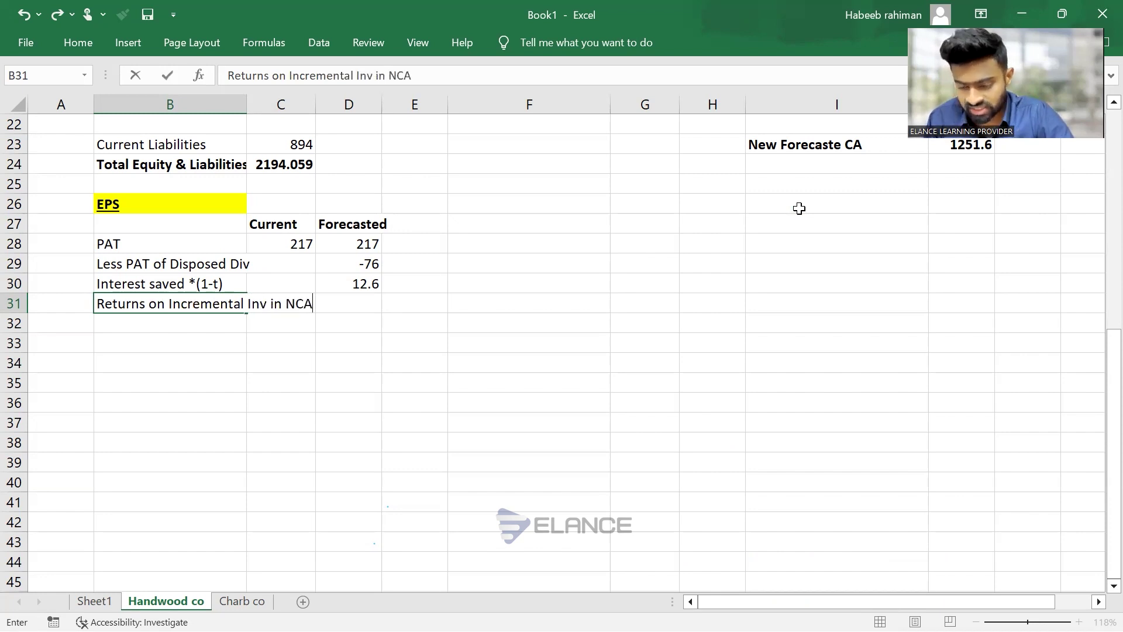
{"action": "type", "text": " *"}
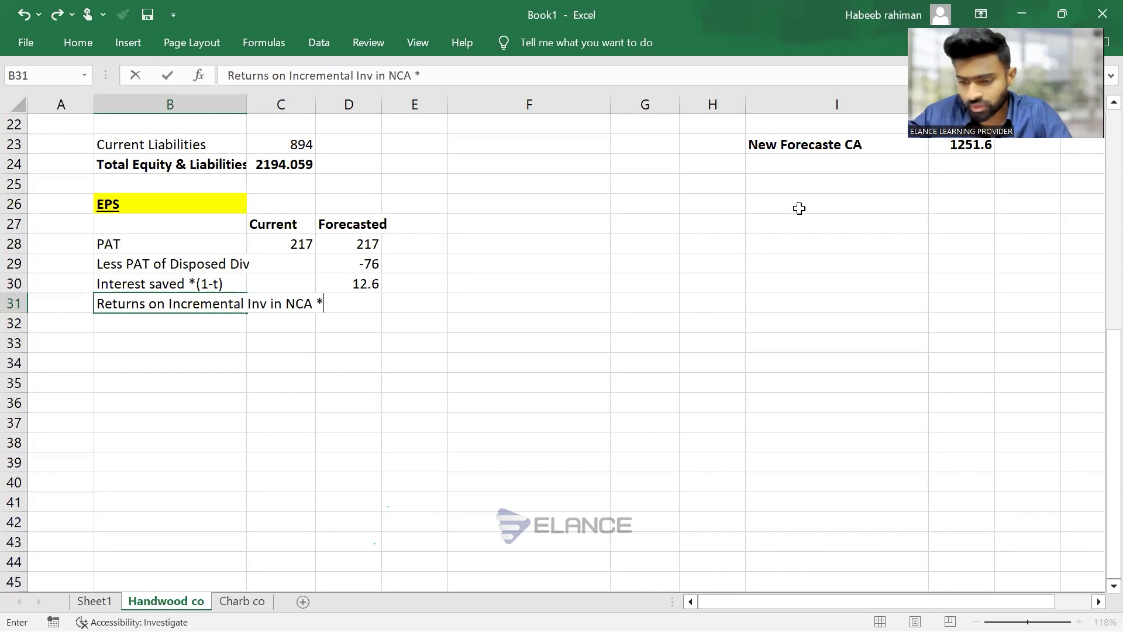
{"action": "type", "text": ")"}
{"action": "key", "text": "BackSpace"}
{"action": "type", "text": "(1-t)"}
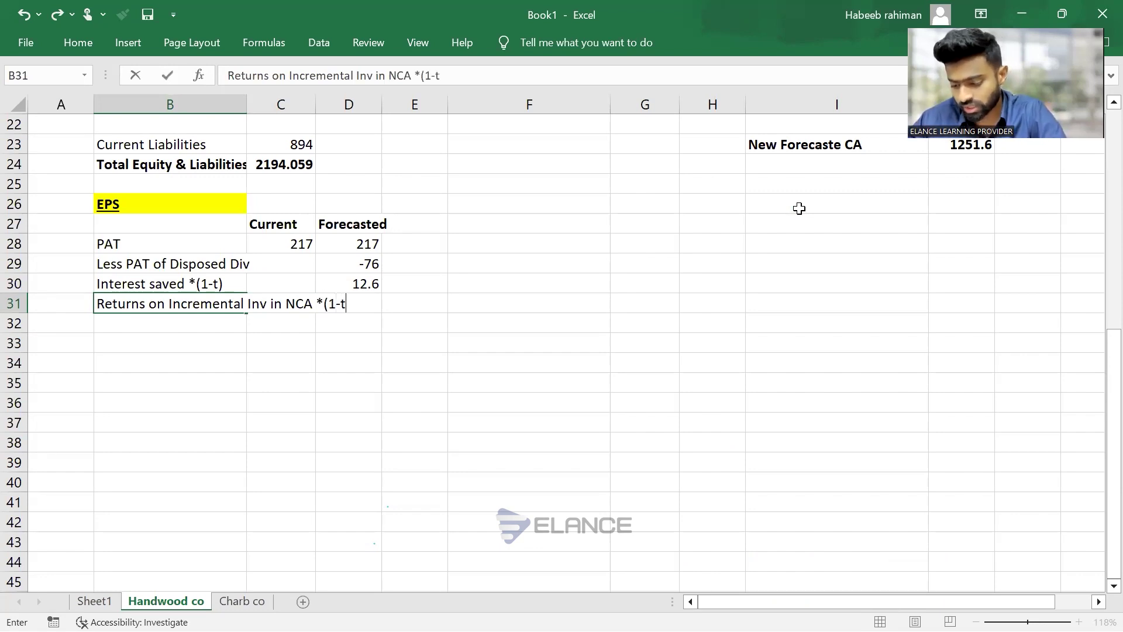
{"action": "key", "text": "Return"}
{"action": "key", "text": "Up"}
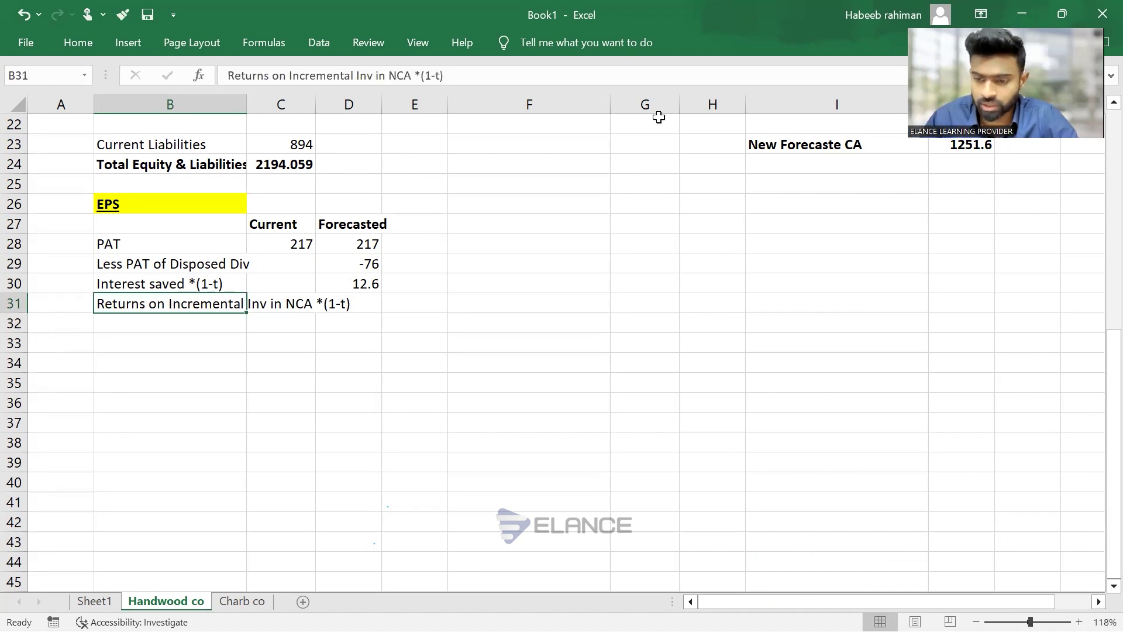
{"action": "left_click_drag", "start_coordinate": [245, 96], "coordinate": [314, 104]}
Enter =G21*18%*80% in D31 for the forecasted after-tax returns on incremental non-current asset investment
{"action": "key", "text": "Right"}
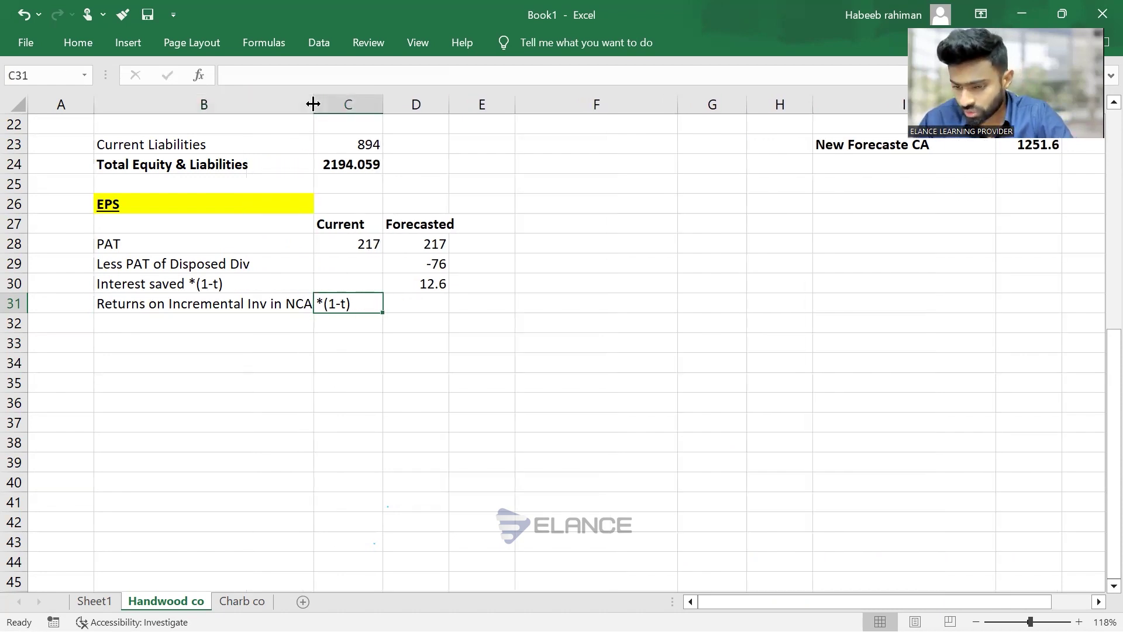
{"action": "type", "text": "="}
{"action": "key", "text": "Escape"}
{"action": "key", "text": "Right"}
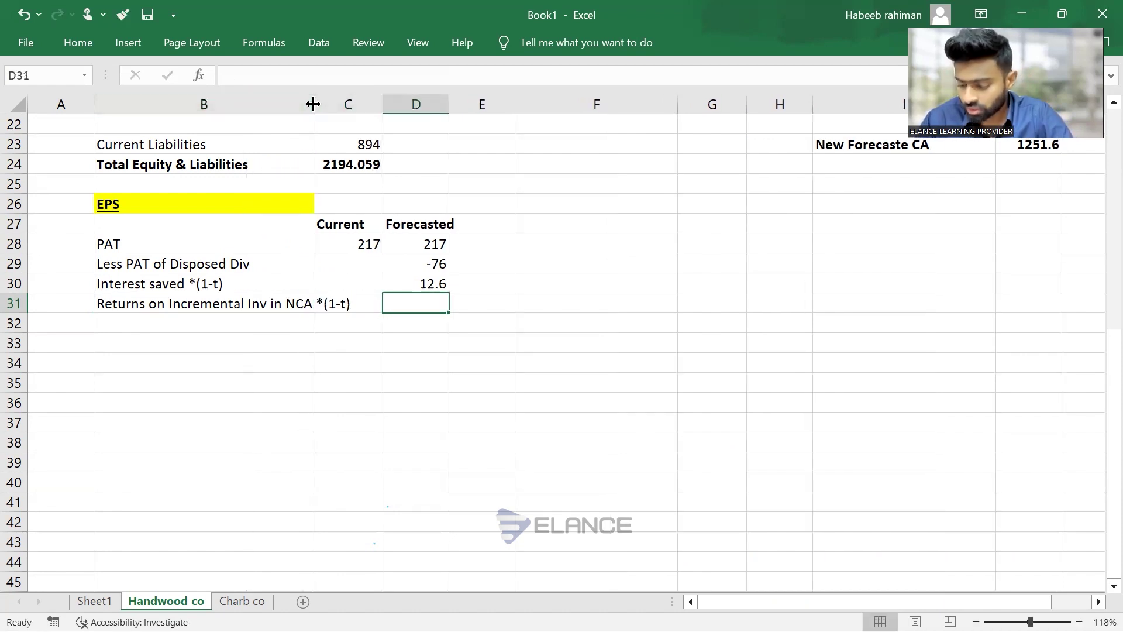
{"action": "type", "text": "="}
{"action": "key", "text": "alt+Tab"}
{"action": "key", "text": "alt+Tab"}
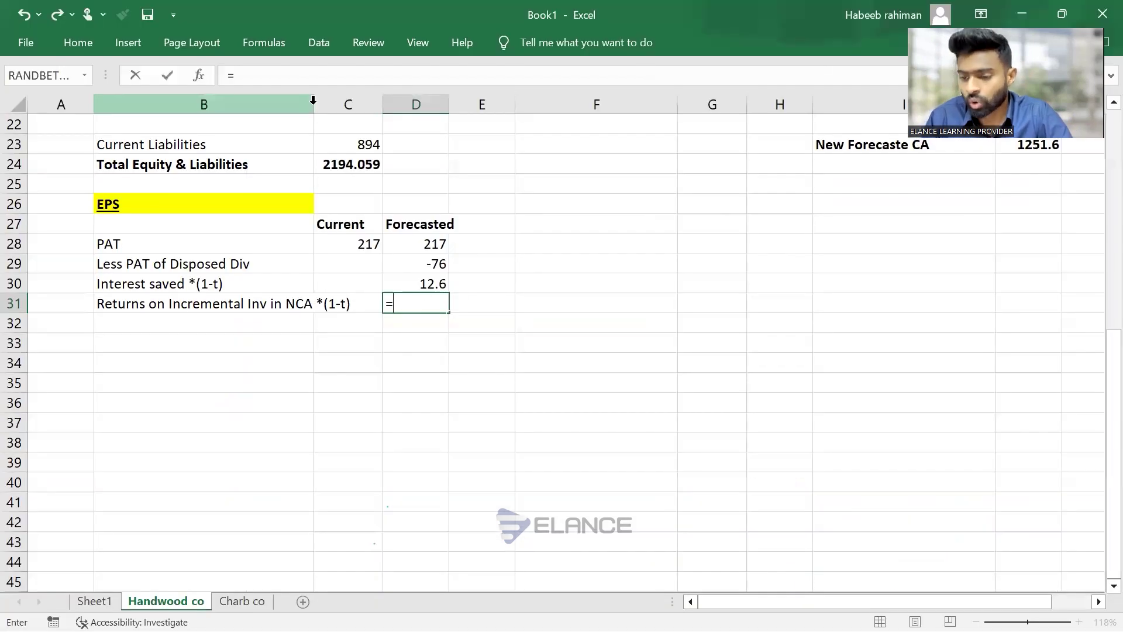
{"action": "scroll", "coordinate": [261, 192], "scroll_direction": "up", "scroll_amount": 2}
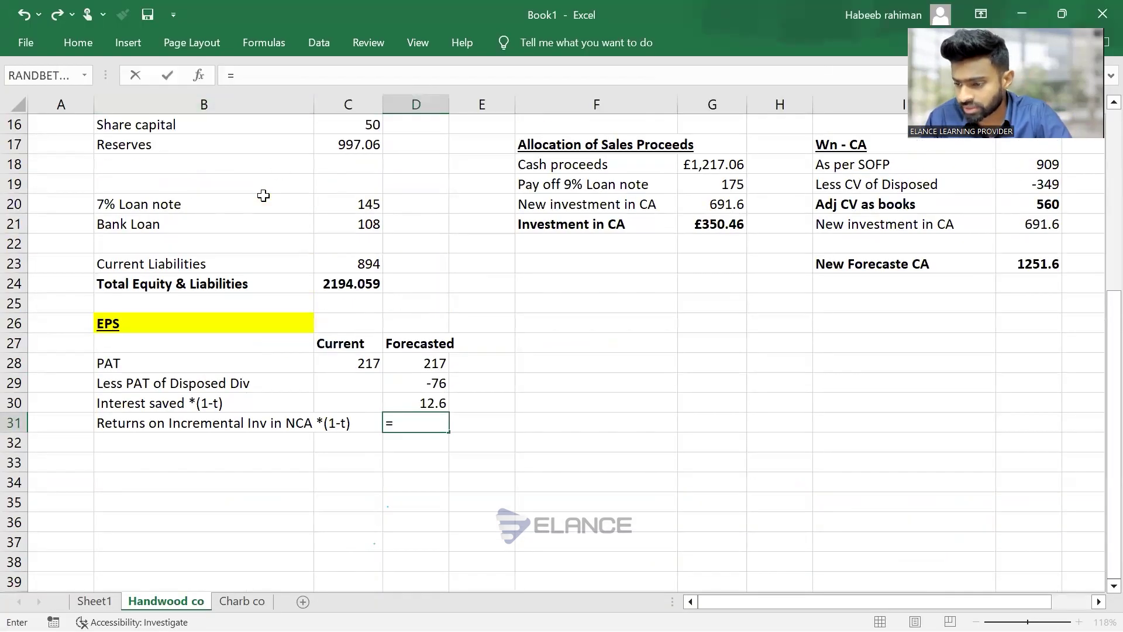
{"action": "left_click", "coordinate": [707, 205]}
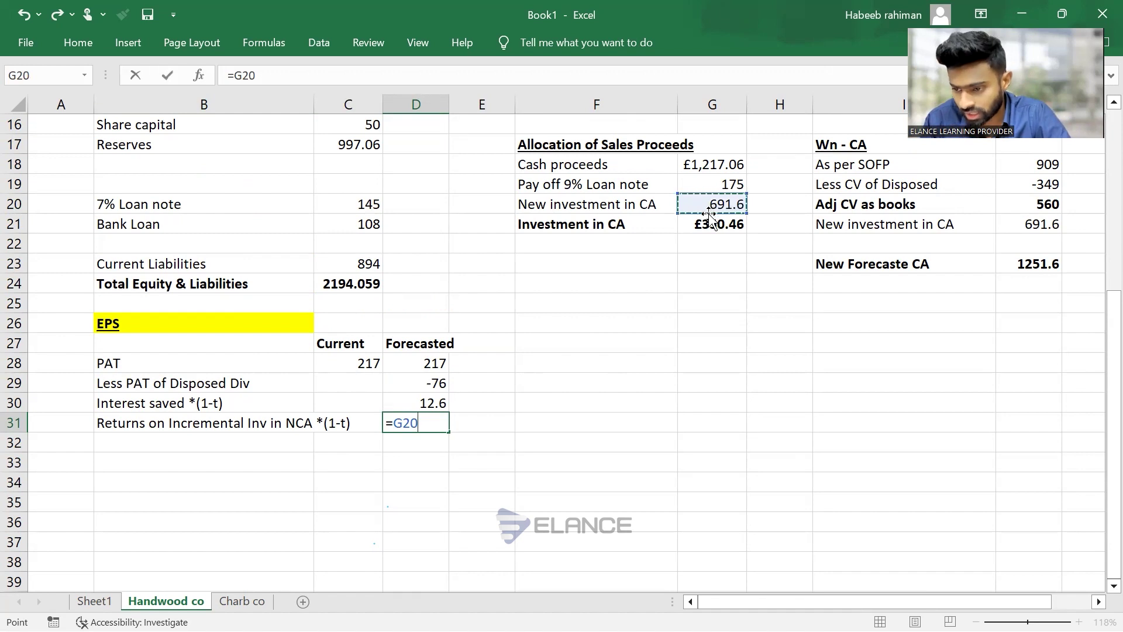
{"action": "left_click", "coordinate": [710, 224]}
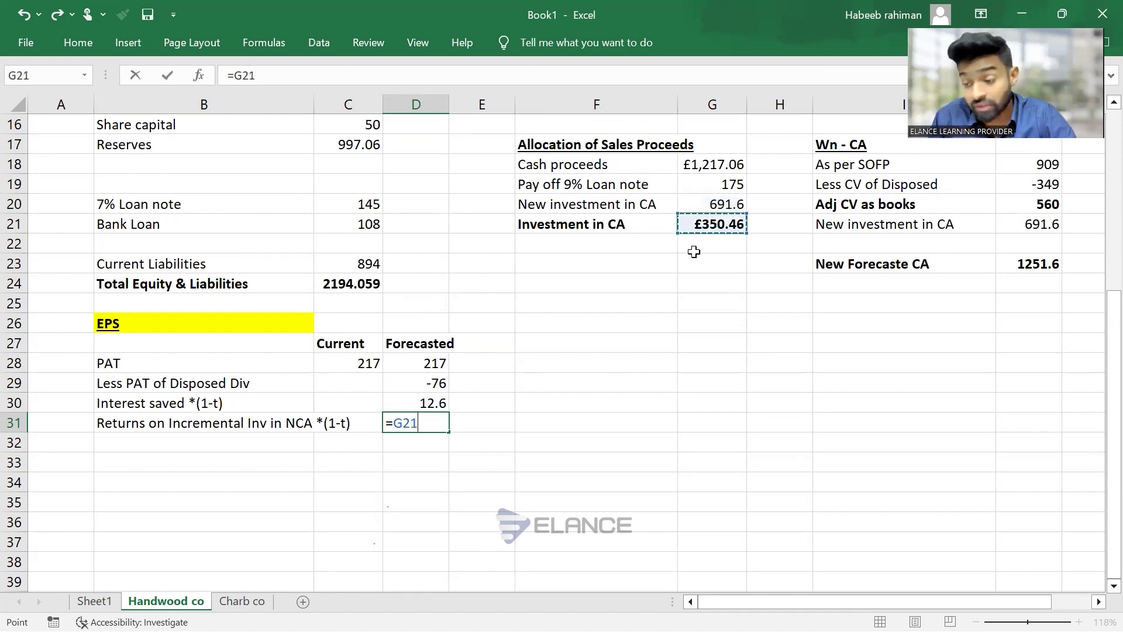
{"action": "type", "text": "*"}
{"action": "key", "text": "alt+Tab"}
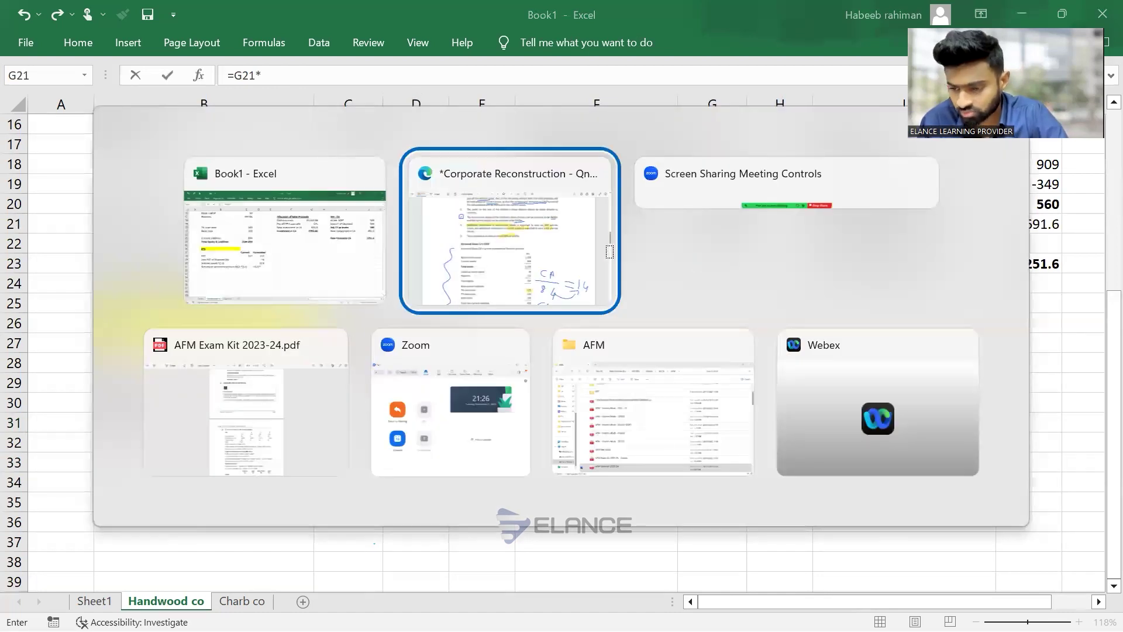
{"action": "key", "text": "alt+Tab"}
{"action": "type", "text": "18%"}
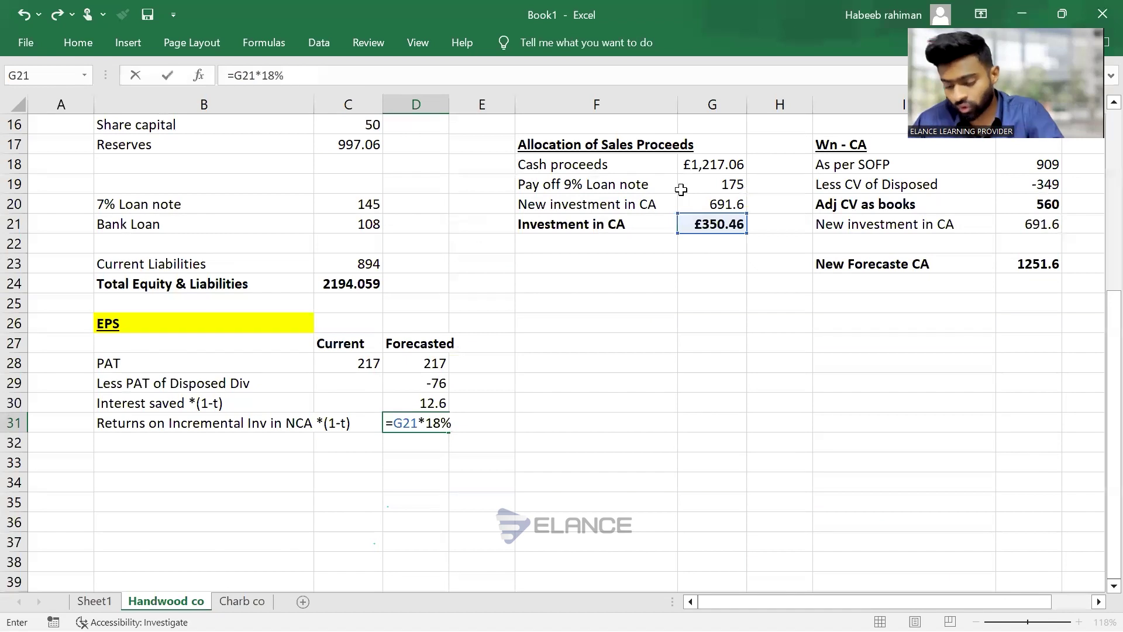
{"action": "type", "text": "*80%"}
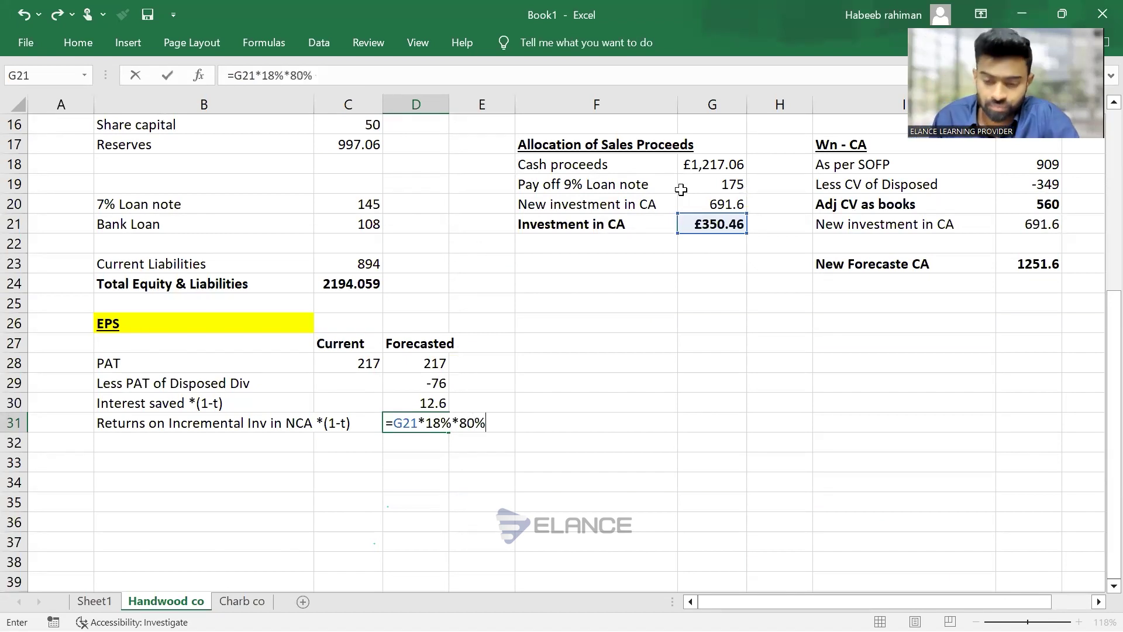
{"action": "key", "text": "Return"}
Copy the label in B31 to B32 and edit it to Returns on Incremental Inv in CA *(1-t)
{"action": "key", "text": "Up"}
{"action": "key", "text": "Left"}
{"action": "key", "text": "Left"}
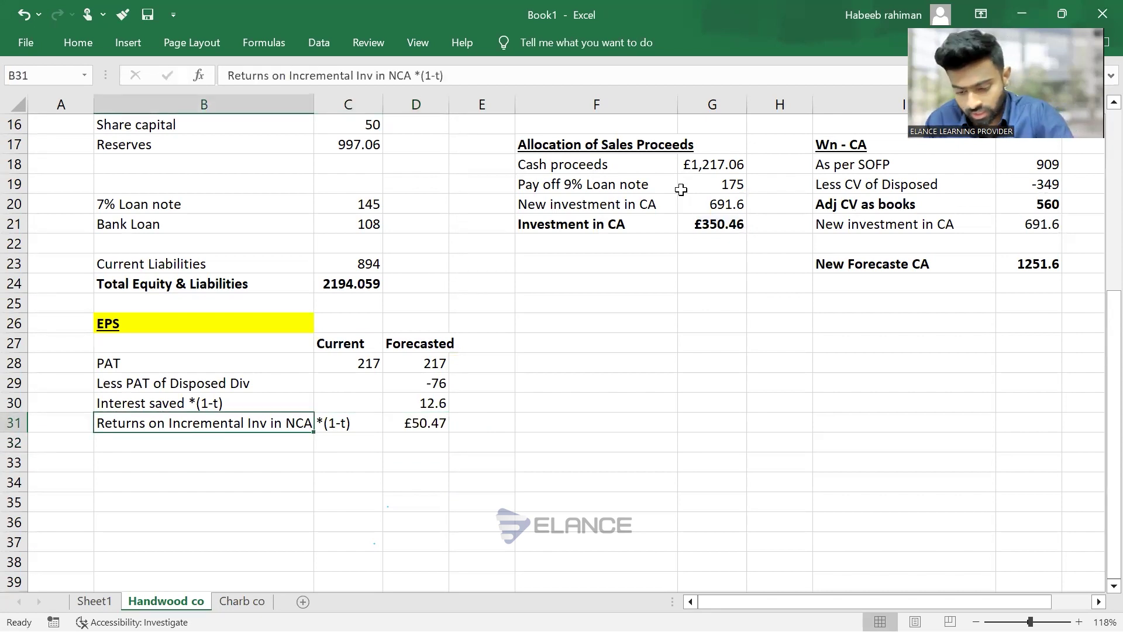
{"action": "key", "text": "ctrl+c"}
{"action": "key", "text": "Down"}
{"action": "key", "text": "ctrl+v"}
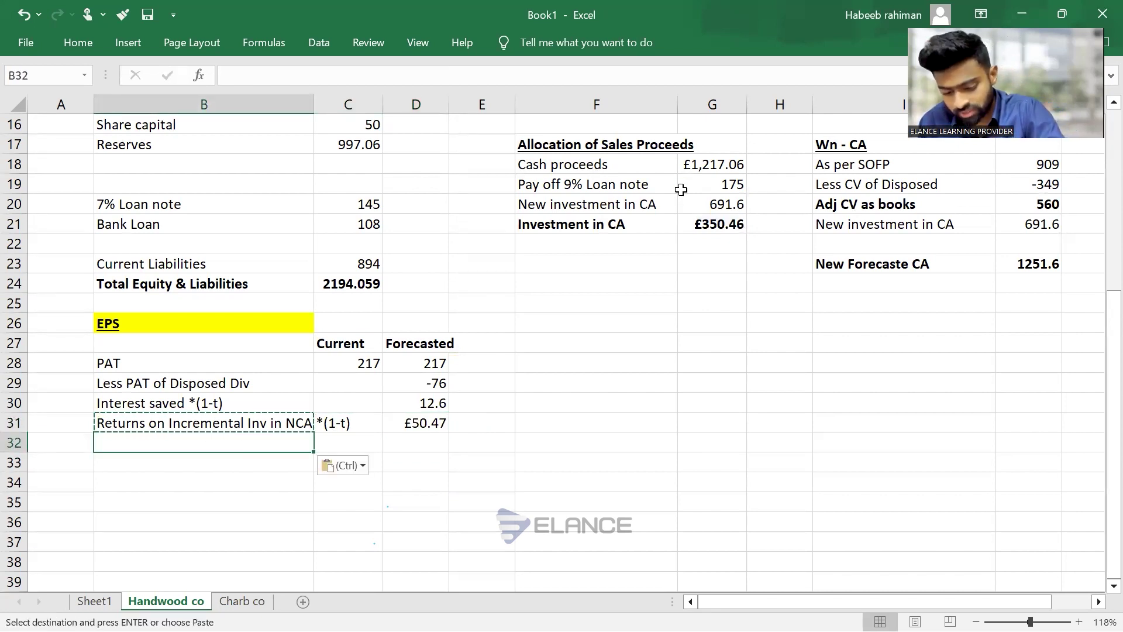
{"action": "key", "text": "F2"}
{"action": "key", "text": "Left"}
{"action": "key", "text": "Left"}
{"action": "key", "text": "Left"}
{"action": "key", "text": "Left"}
{"action": "key", "text": "Left"}
{"action": "key", "text": "Left"}
{"action": "key", "text": "Left"}
{"action": "key", "text": "Left"}
{"action": "key", "text": "Left"}
{"action": "type", "text": "\\"}
{"action": "key", "text": "BackSpace"}
{"action": "key", "text": "BackSpace"}
{"action": "key", "text": "Return"}
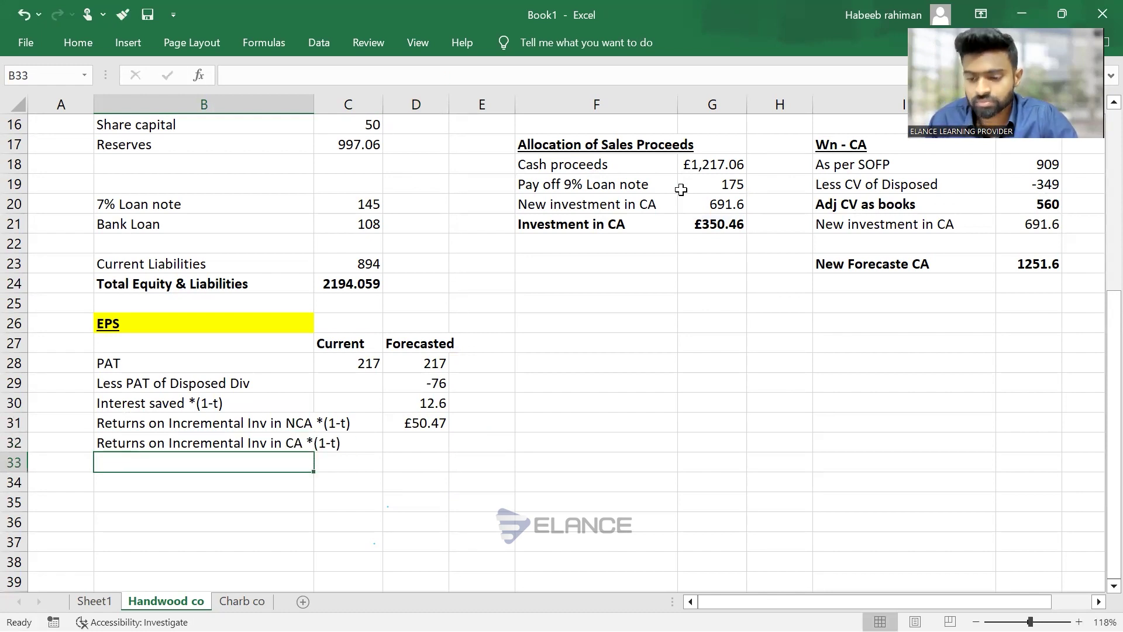
Enter =G20*6%*80% in D32 for the after-tax current asset returns, checking the return and tax rates in the question PDF
{"action": "key", "text": "Up"}
{"action": "key", "text": "Right"}
{"action": "key", "text": "Right"}
{"action": "type", "text": "="}
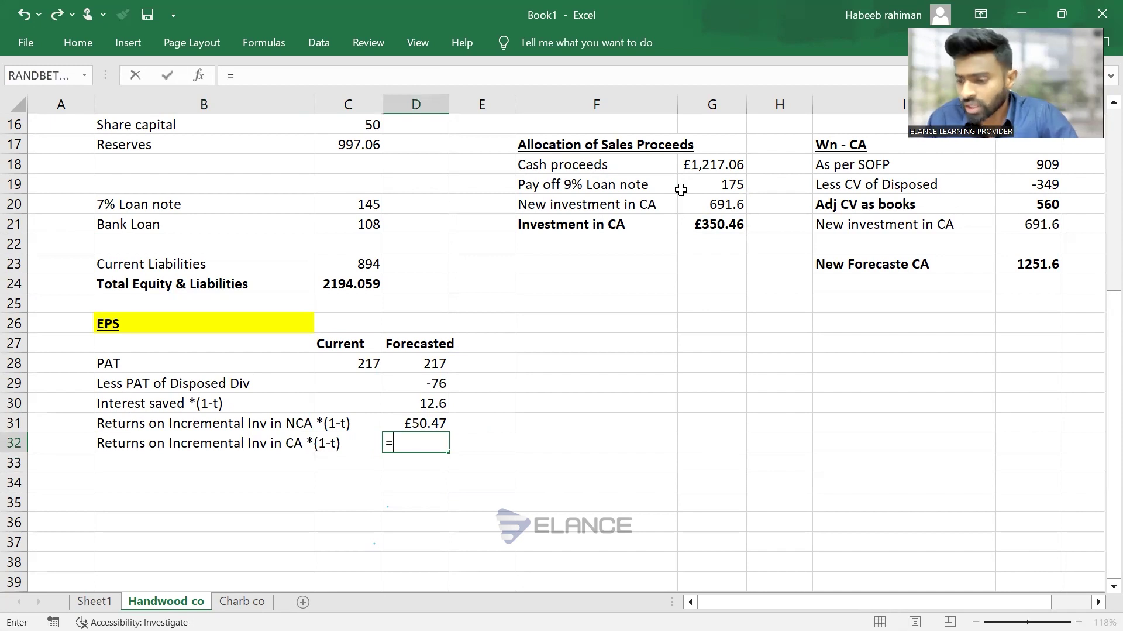
{"action": "left_click", "coordinate": [724, 202]}
{"action": "type", "text": "*"}
{"action": "key", "text": "alt+Tab"}
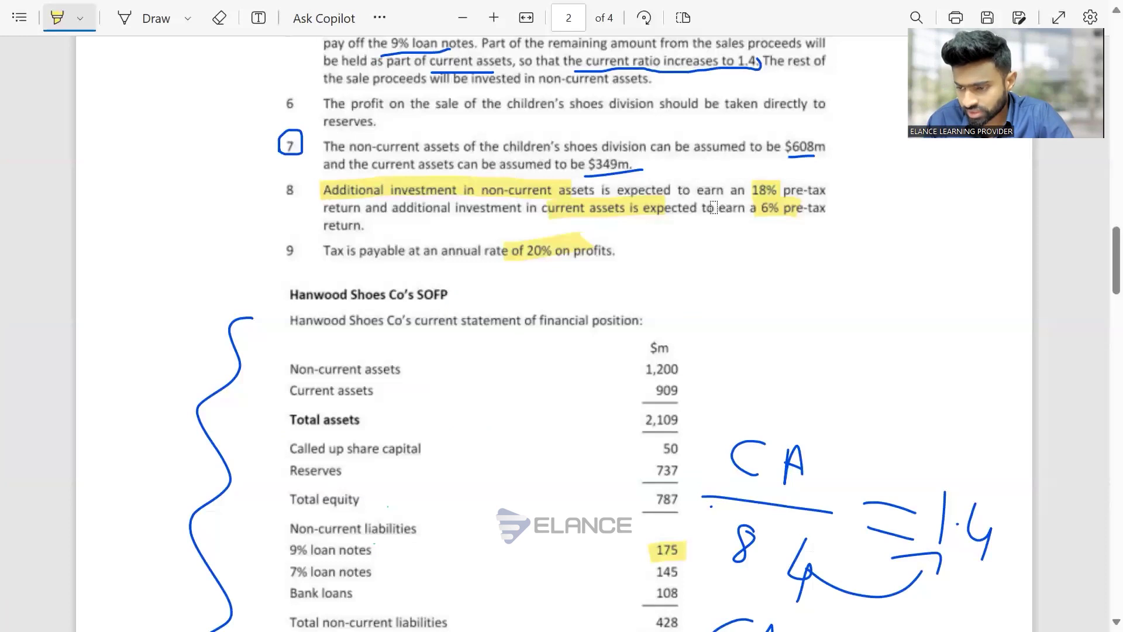
{"action": "key", "text": "alt+Tab"}
{"action": "type", "text": "6%*"}
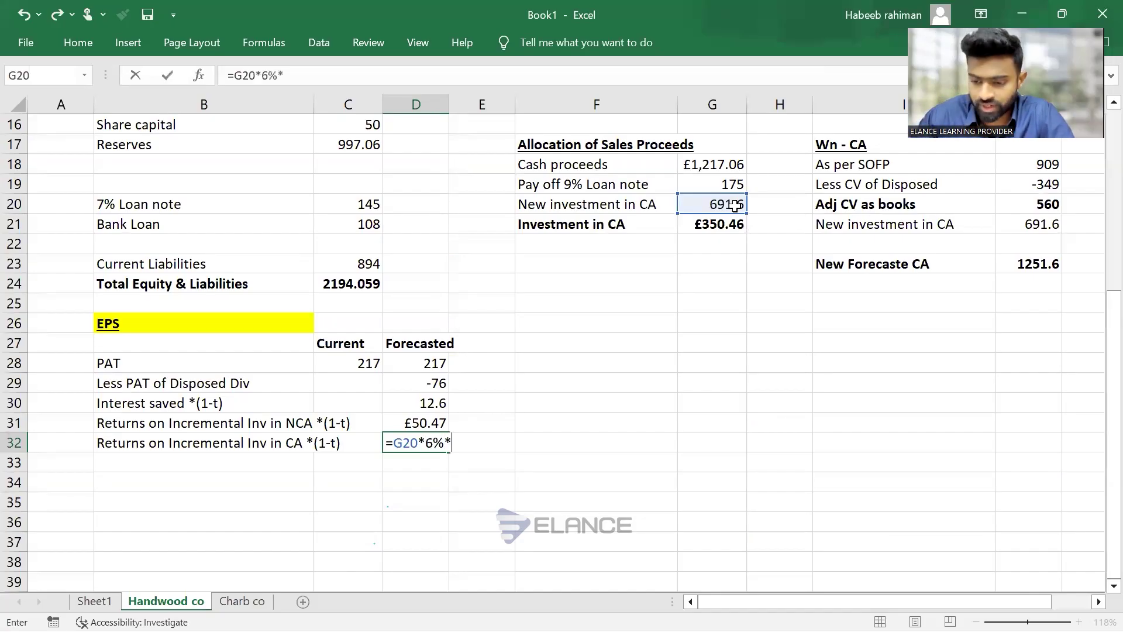
{"action": "key", "text": "alt+Tab"}
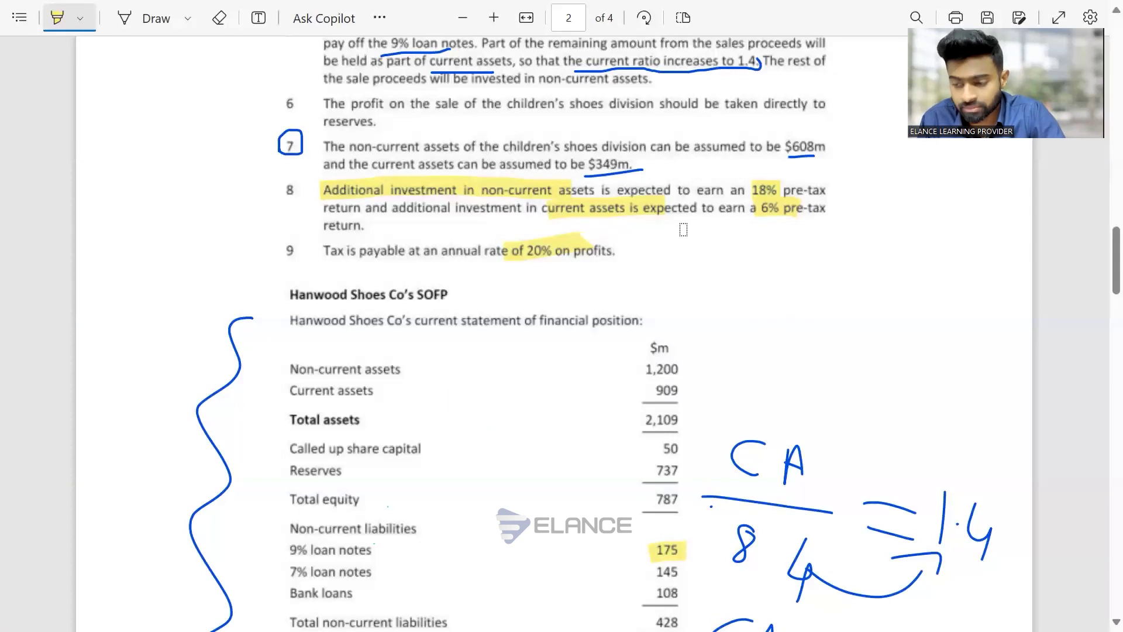
{"action": "key", "text": "alt+Tab"}
{"action": "type", "text": "80%"}
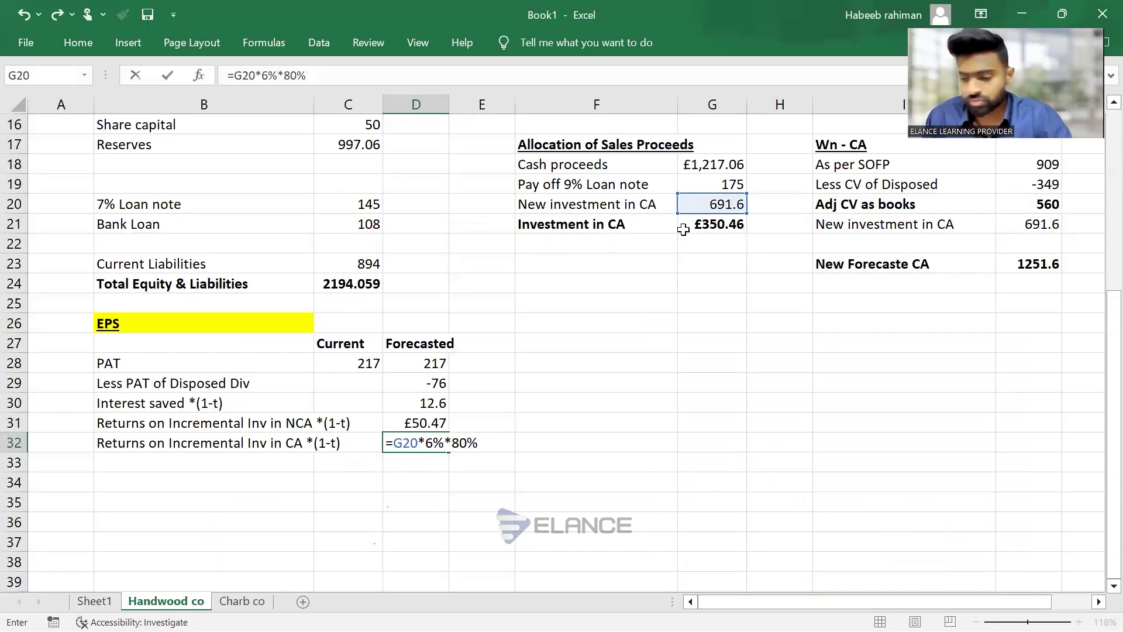
{"action": "key", "text": "Return"}
Review the PAT adjustments in B29:D32, from the disposed division's PAT down to the current asset returns
{"action": "key", "text": "Up"}
{"action": "key", "text": "Up"}
{"action": "key", "text": "Up"}
{"action": "key", "text": "Up"}
{"action": "key", "text": "Left"}
{"action": "key", "text": "Left"}
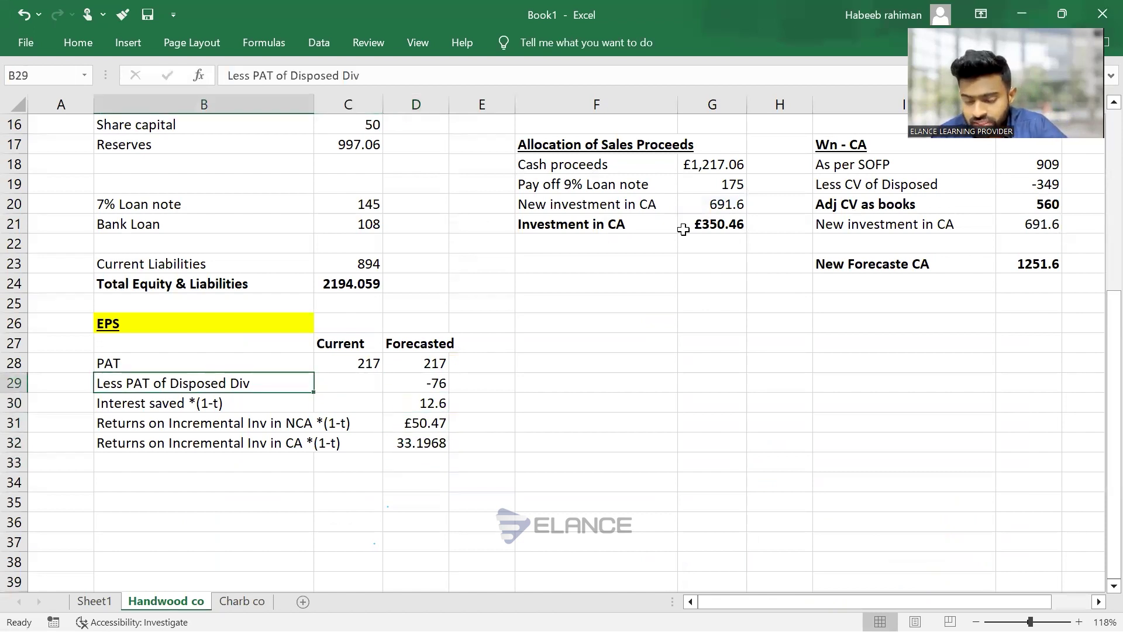
{"action": "key", "text": "shift+Right"}
{"action": "key", "text": "shift+Right"}
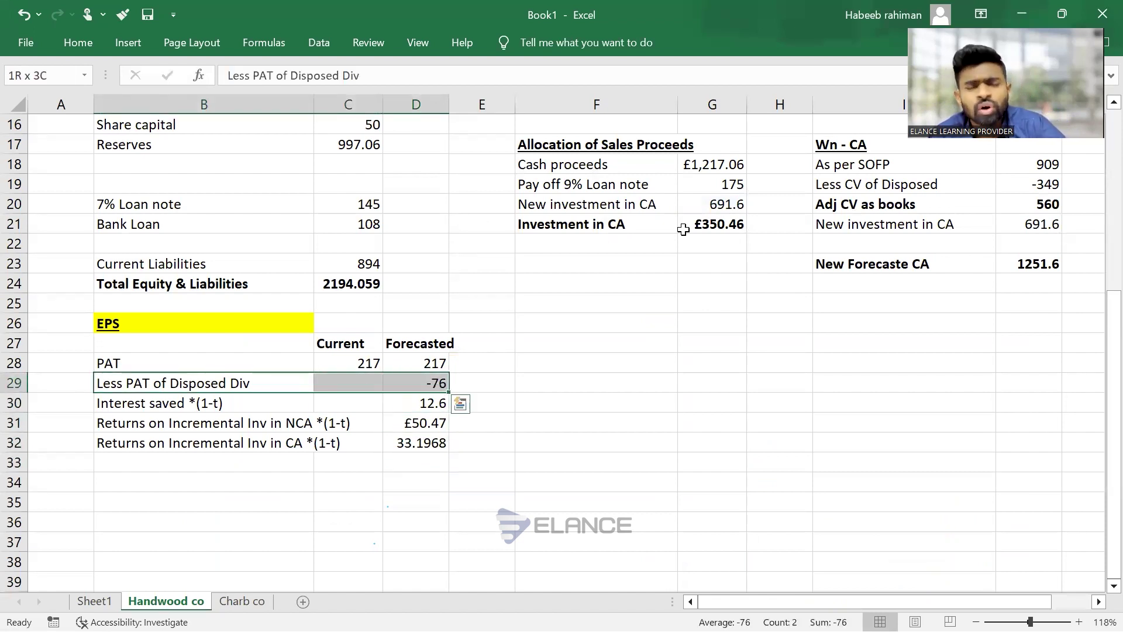
{"action": "key", "text": "shift+Down"}
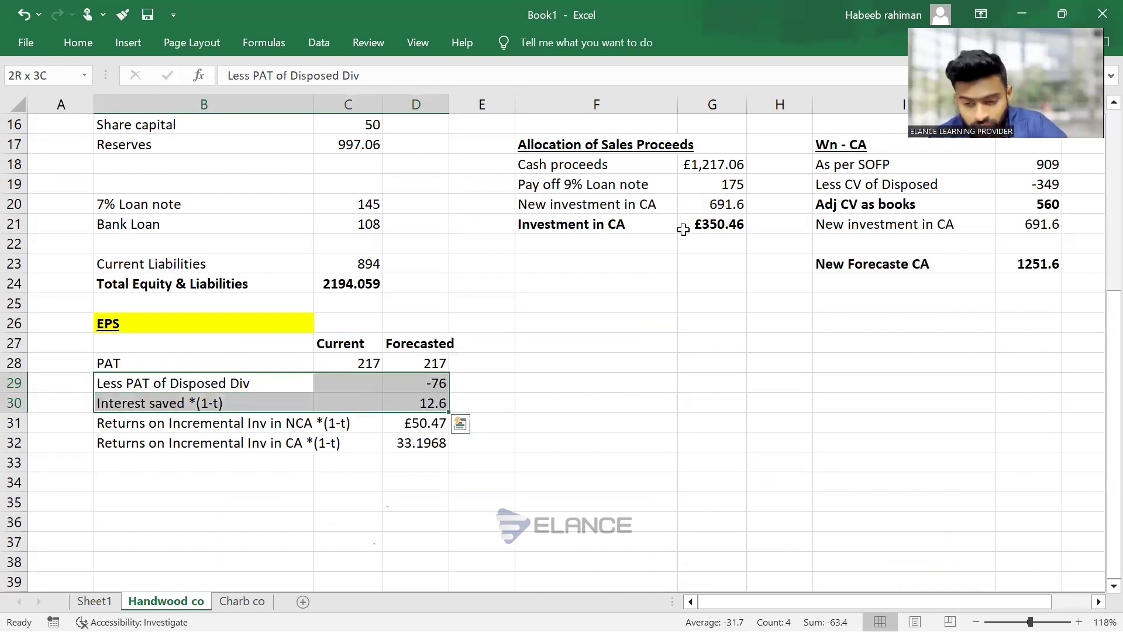
{"action": "key", "text": "shift+Down"}
{"action": "key", "text": "shift+Down"}
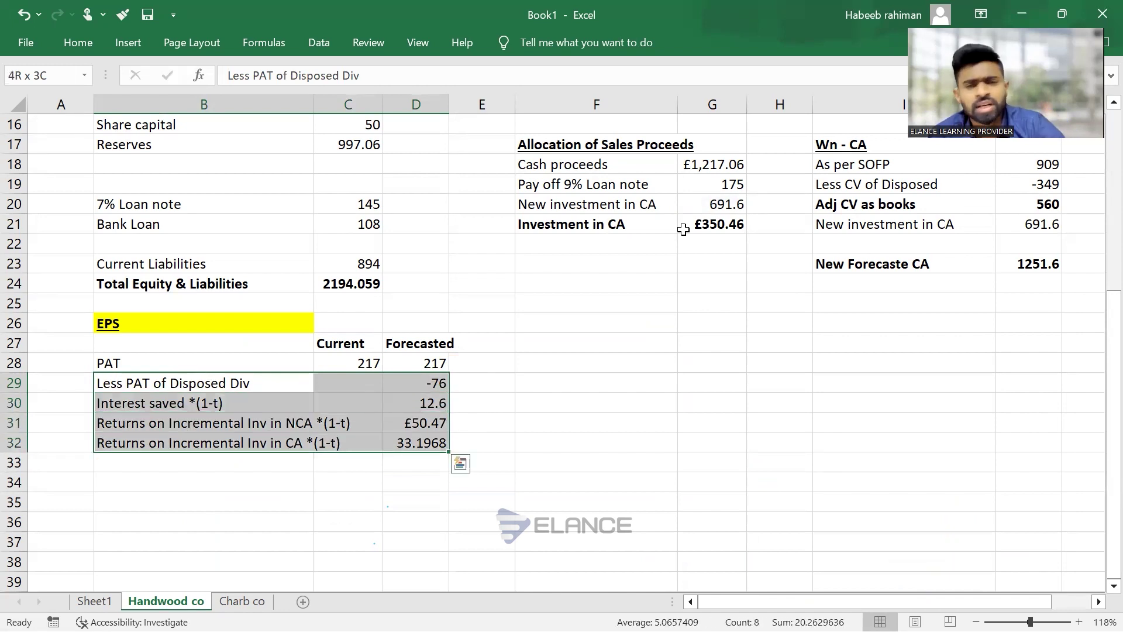
Enter the label Adjusted PAT in B33 and make B33:D33 bold
{"action": "key", "text": "Down"}
{"action": "key", "text": "Down"}
{"action": "key", "text": "Down"}
{"action": "key", "text": "Down"}
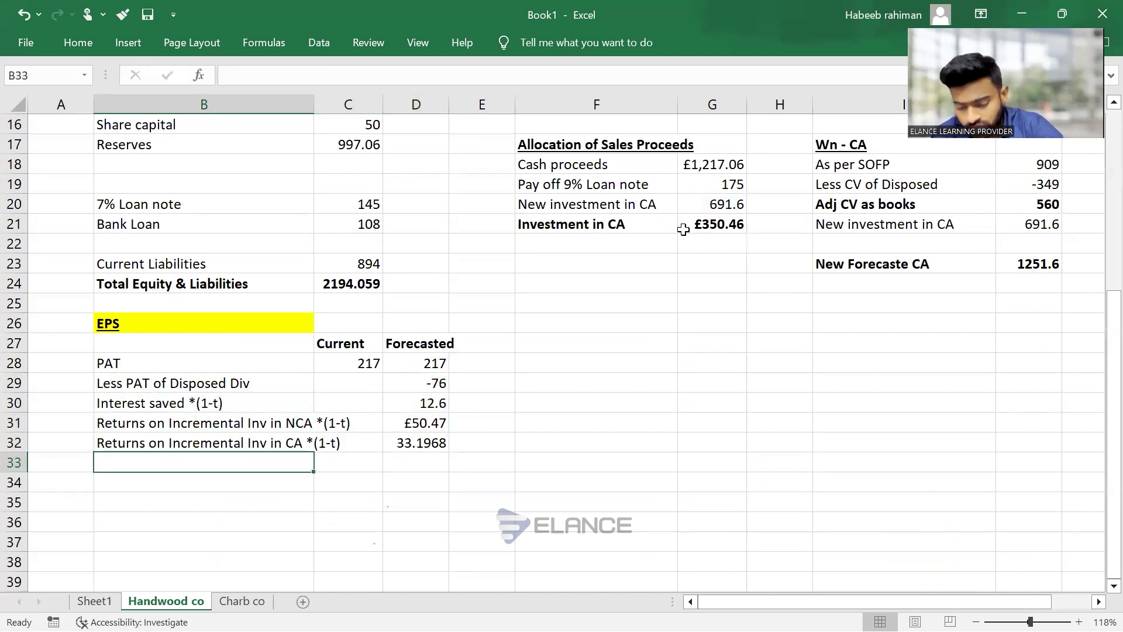
{"action": "type", "text": "Ad"}
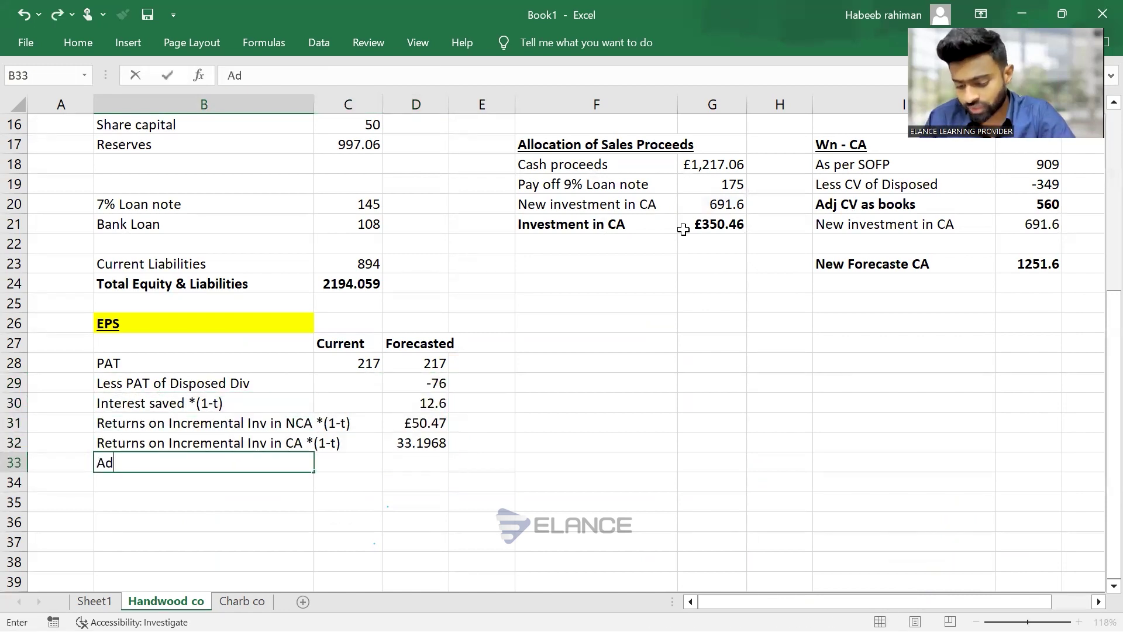
{"action": "type", "text": "juste"}
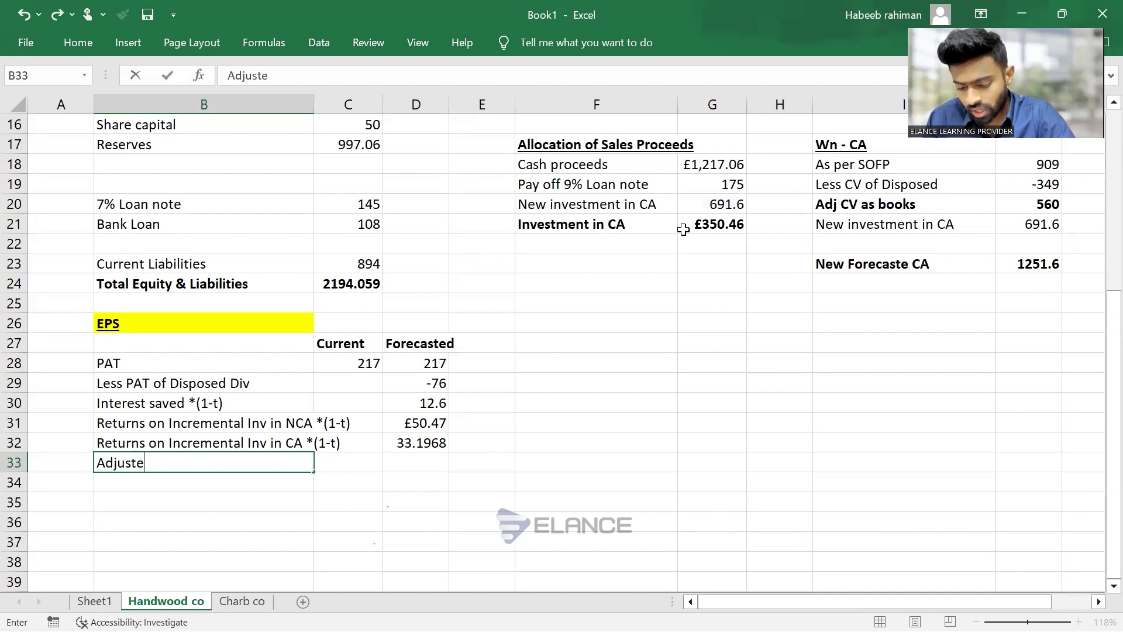
{"action": "type", "text": "d PAT"}
{"action": "key", "text": "Return"}
{"action": "key", "text": "Up"}
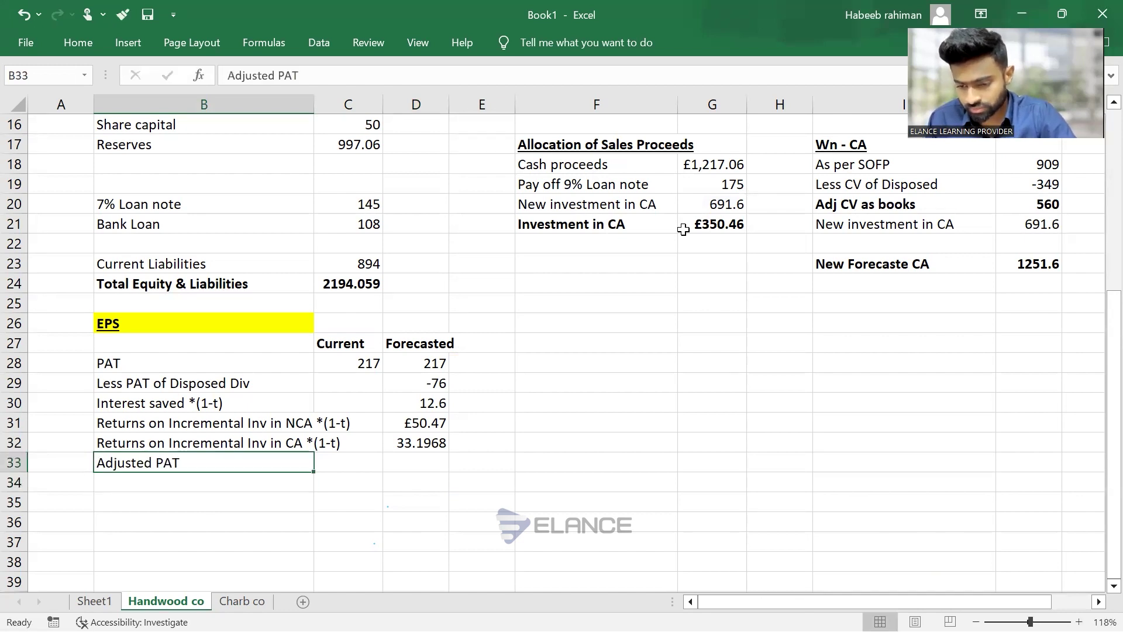
{"action": "key", "text": "shift+Right"}
{"action": "key", "text": "shift+Right"}
{"action": "key", "text": "ctrl+b"}
Total the current PAT in C33 with =SUM(C28:C32) and copy the formula to the forecasted column in D33
{"action": "key", "text": "Right"}
{"action": "key", "text": "alt+equal"}
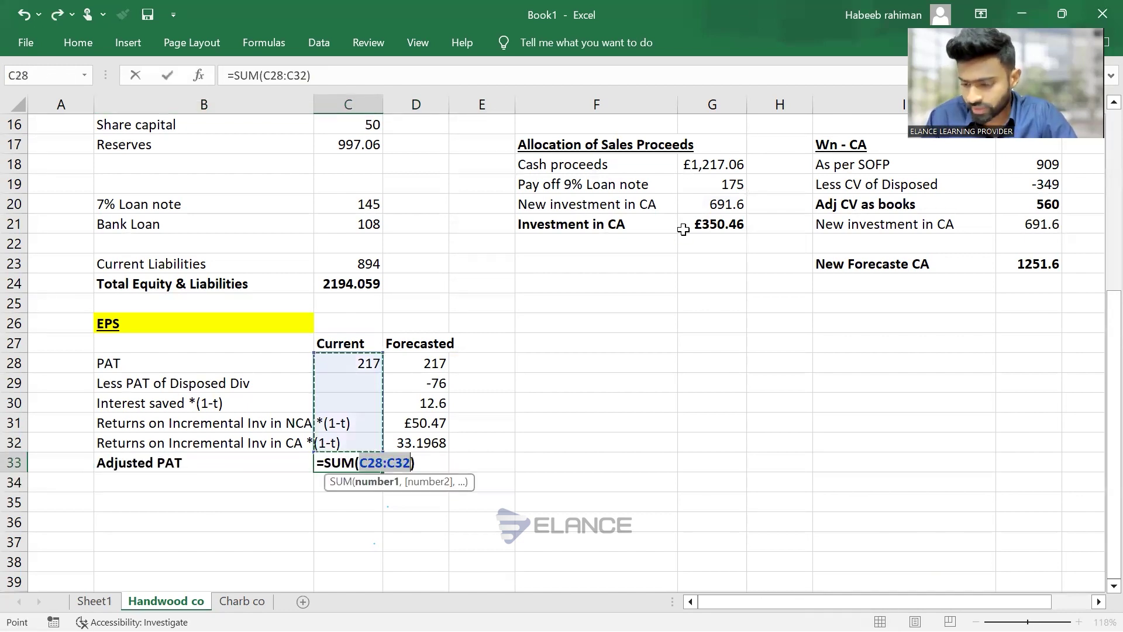
{"action": "key", "text": "ctrl+Return"}
{"action": "key", "text": "ctrl+c"}
{"action": "key", "text": "Right"}
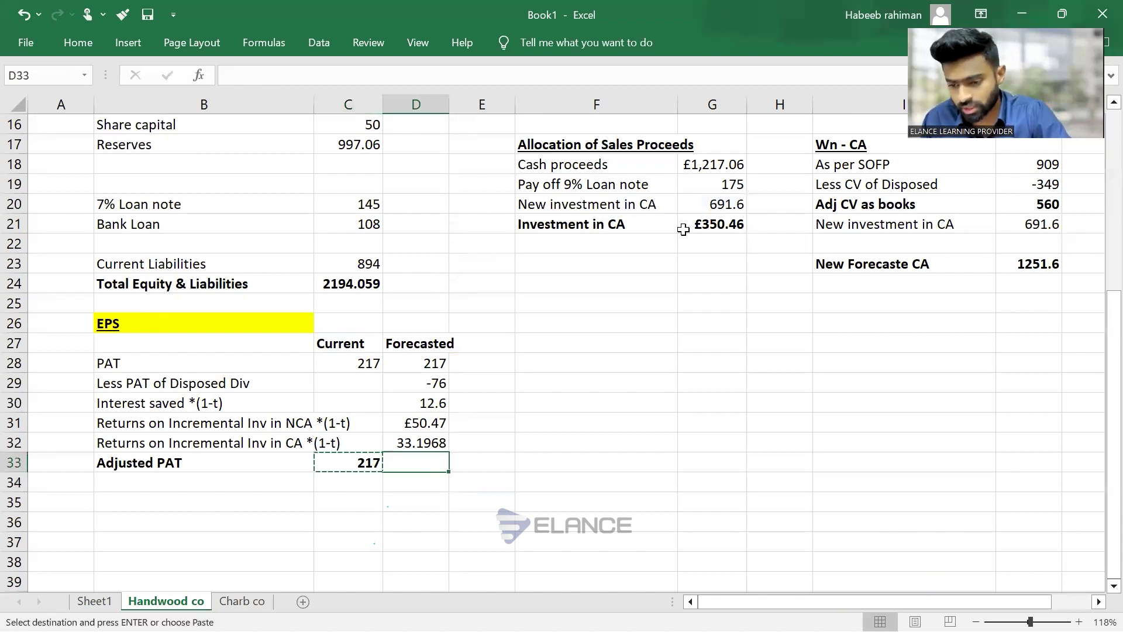
{"action": "key", "text": "ctrl+v"}
{"action": "key", "text": "Left"}
{"action": "key", "text": "shift+Right"}
{"action": "key", "text": "shift+Down"}
{"action": "key", "text": "shift+Down"}
{"action": "key", "text": "Up"}
{"action": "key", "text": "Up"}
{"action": "key", "text": "Up"}
{"action": "key", "text": "Up"}
{"action": "key", "text": "Up"}
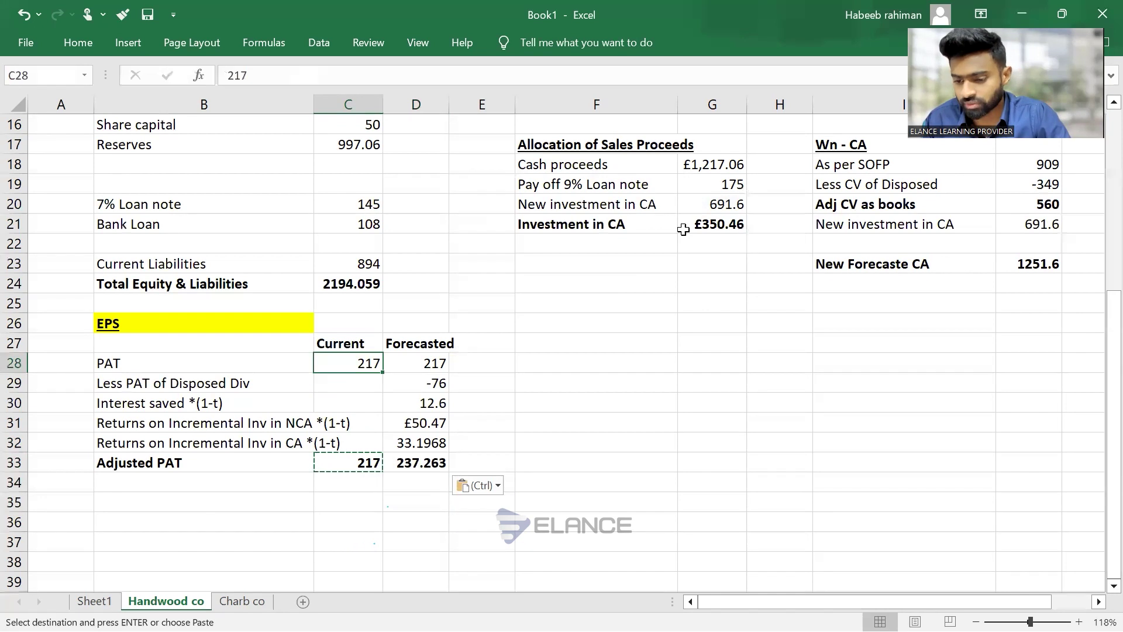
{"action": "key", "text": "Escape"}
{"action": "key", "text": "Escape"}
{"action": "key", "text": "Down"}
{"action": "key", "text": "Down"}
{"action": "key", "text": "Down"}
{"action": "key", "text": "Down"}
{"action": "key", "text": "Down"}
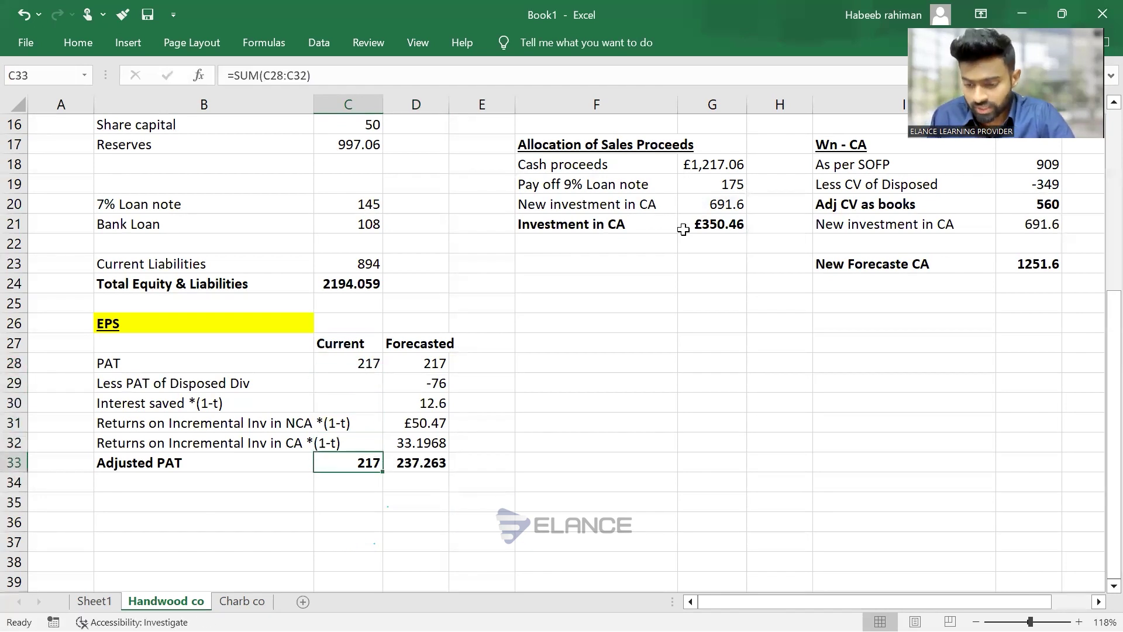
Enter the labels No.of shares in B34 and EPS in B35
{"action": "key", "text": "Down"}
{"action": "key", "text": "Left"}
{"action": "type", "text": "No."}
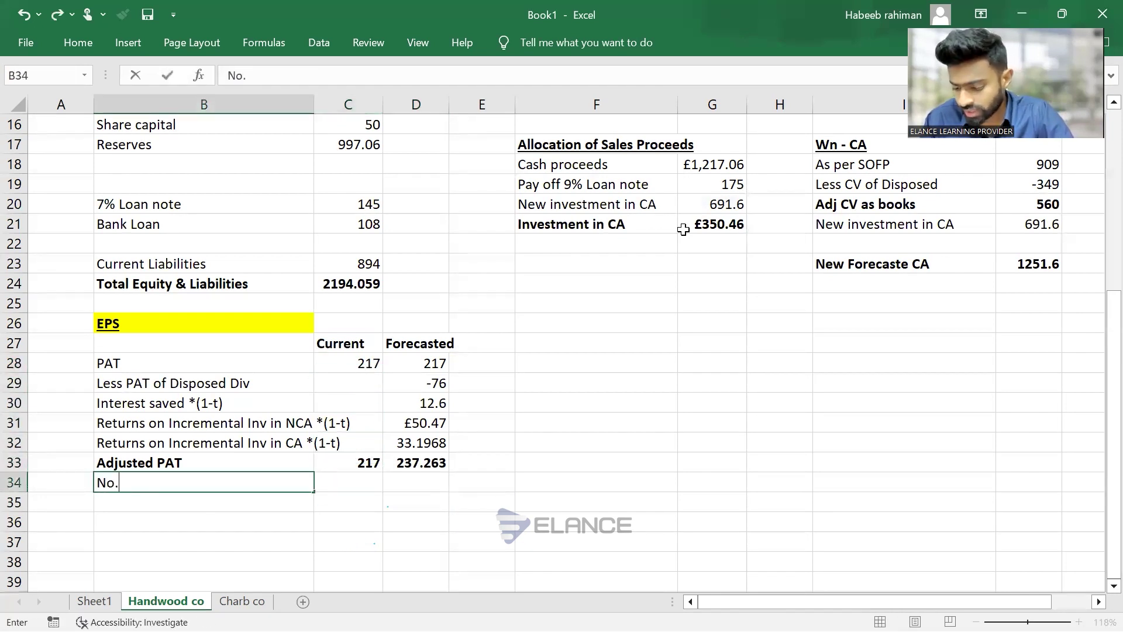
{"action": "type", "text": "of"}
{"action": "type", "text": "shares"}
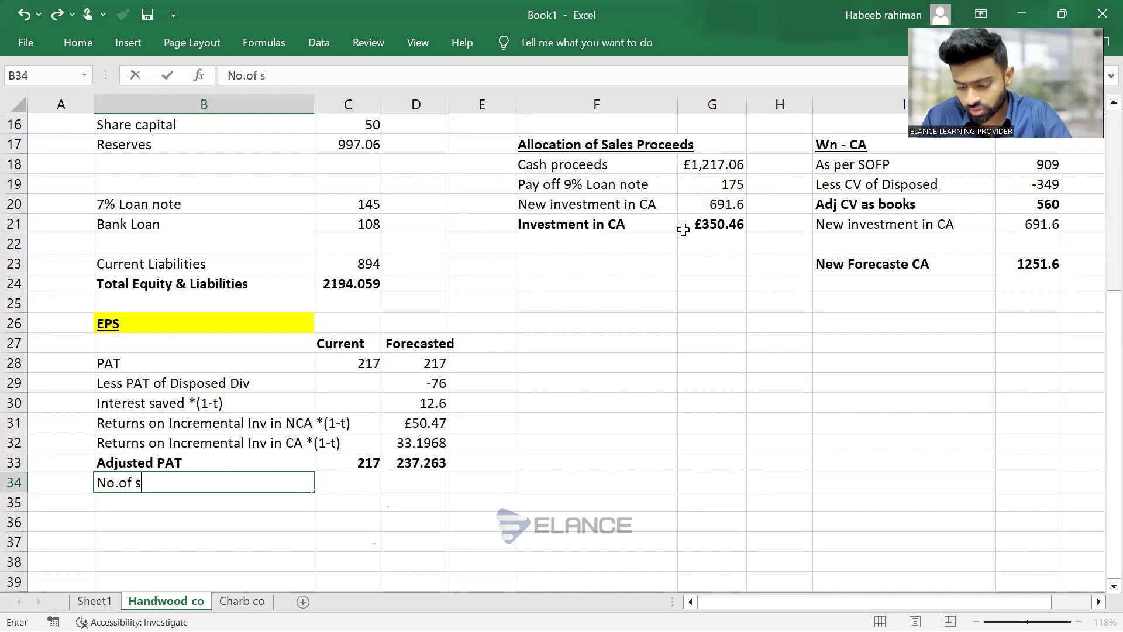
{"action": "key", "text": "Tab"}
{"action": "key", "text": "Return"}
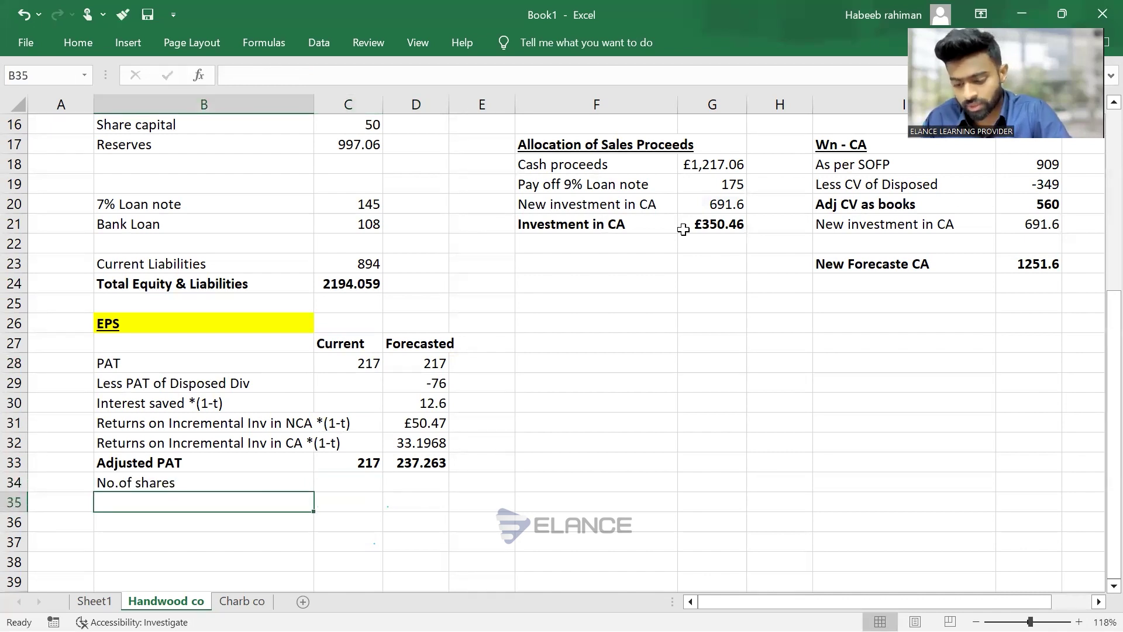
{"action": "type", "text": "EPS"}
{"action": "key", "text": "shift+Right"}
{"action": "key", "text": "shift+Right"}
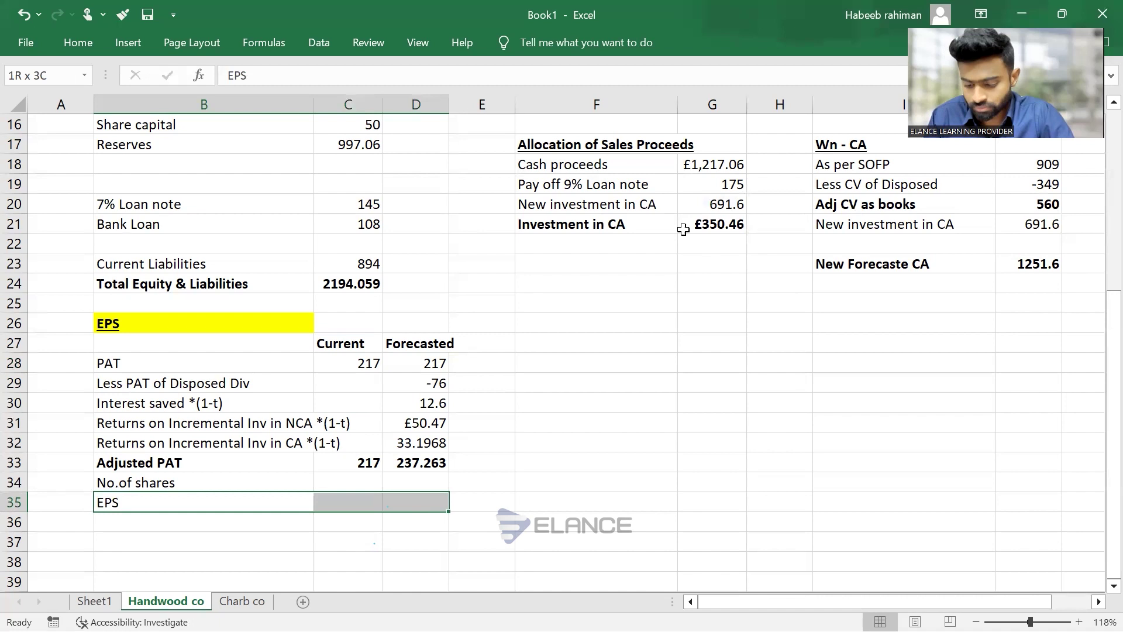
Make the EPS row B35:D35 bold, then switch to the question PDF and highlight the 50 called up share capital in Hanwood's SOFP
{"action": "key", "text": "Right"}
{"action": "key", "text": "Up"}
{"action": "key", "text": "alt+Tab"}
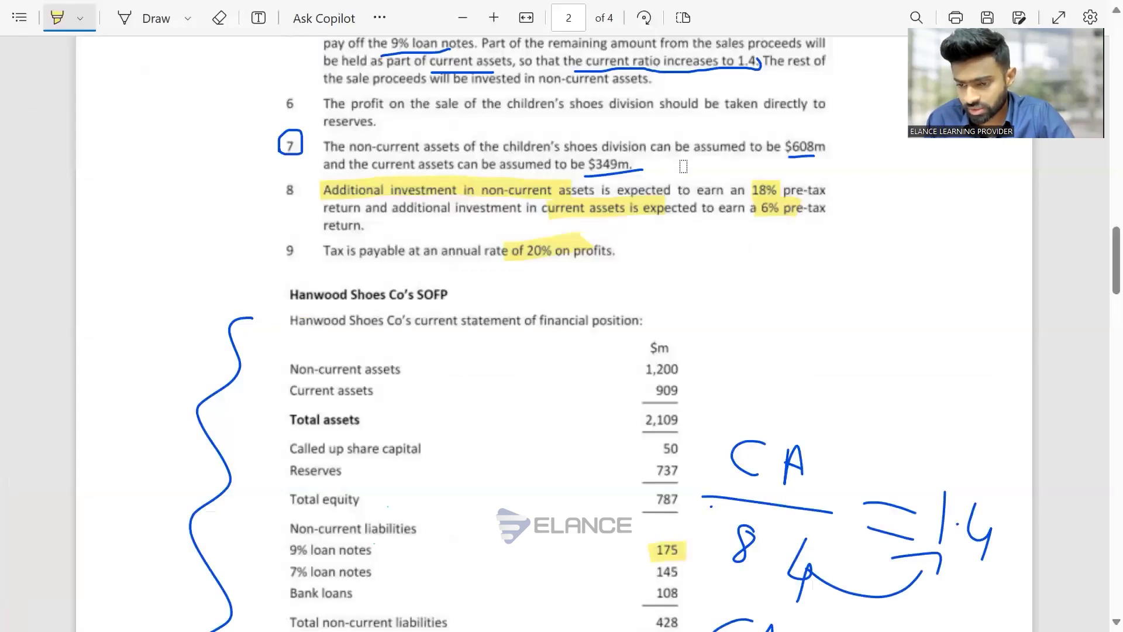
{"action": "scroll", "coordinate": [525, 256], "scroll_direction": "down", "scroll_amount": 3}
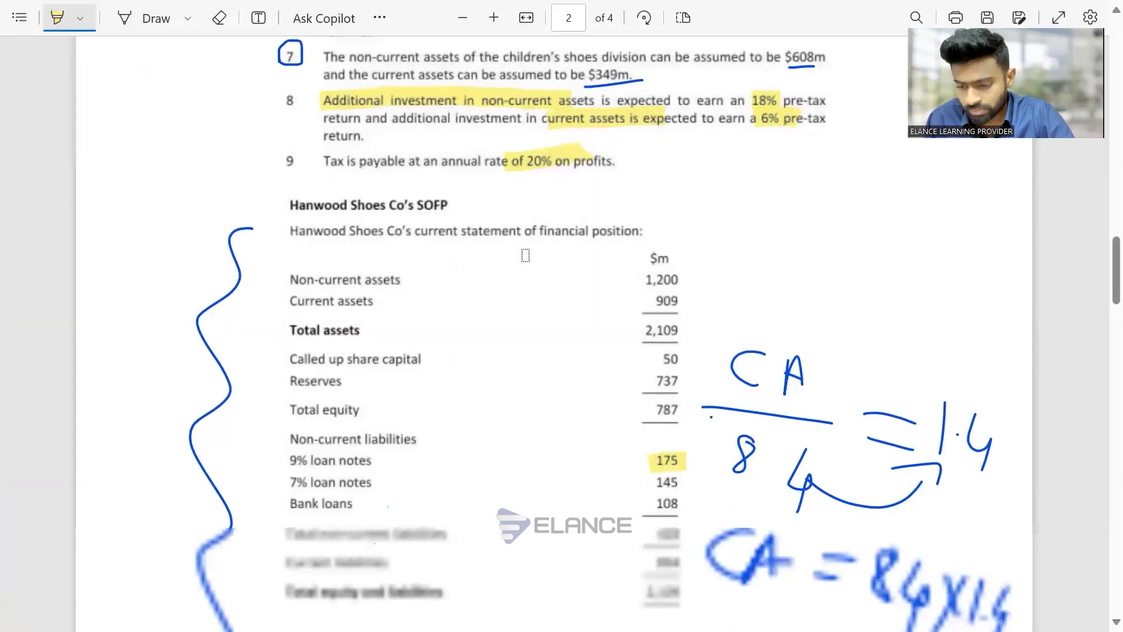
{"action": "scroll", "coordinate": [525, 256], "scroll_direction": "down", "scroll_amount": 5}
{"action": "left_click_drag", "start_coordinate": [661, 195], "coordinate": [677, 193]}
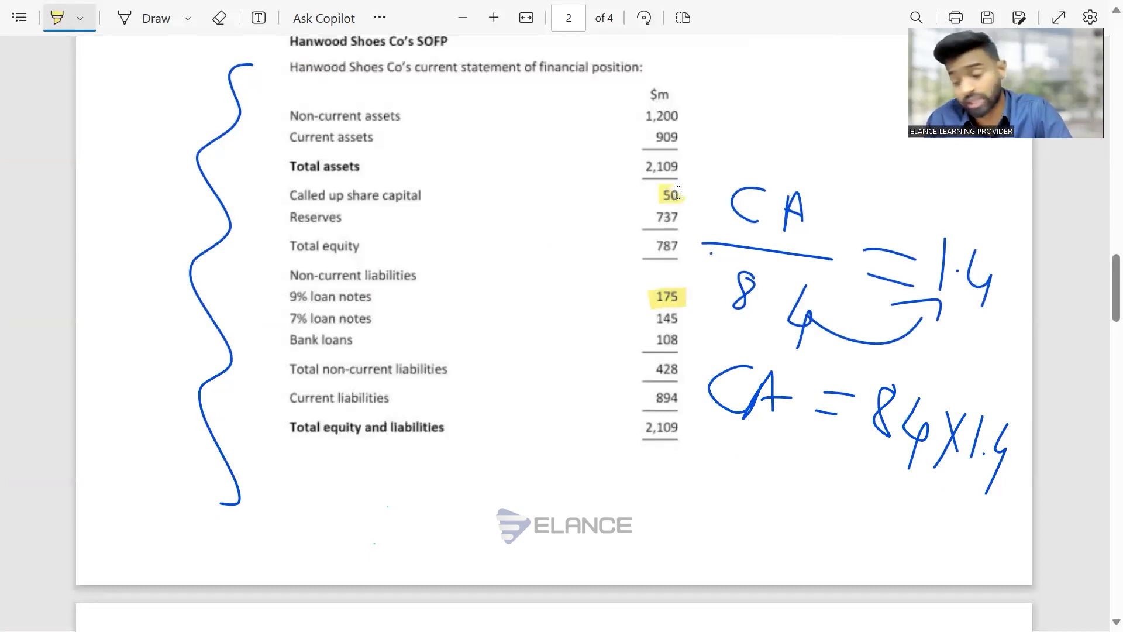
Switch to the Handwood co sheet in Excel and enter 50 shares in C34 and D34
{"action": "key", "text": "alt+Tab"}
{"action": "type", "text": "50"}
{"action": "key", "text": "Tab"}
{"action": "type", "text": "50"}
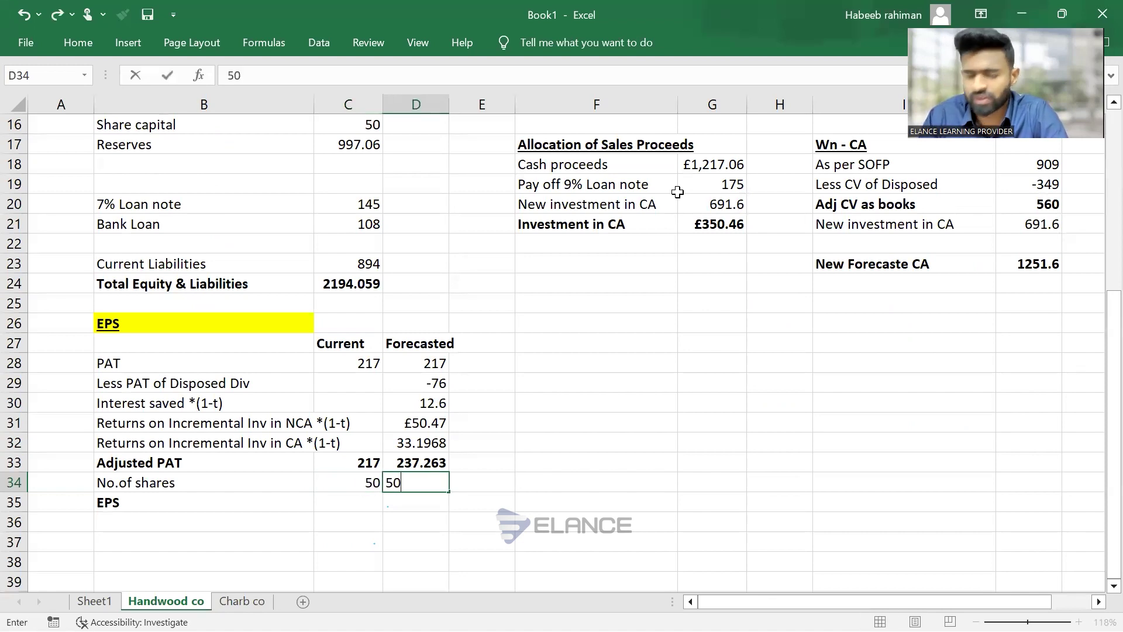
{"action": "key", "text": "Tab"}
{"action": "key", "text": "Left"}
{"action": "key", "text": "Left"}
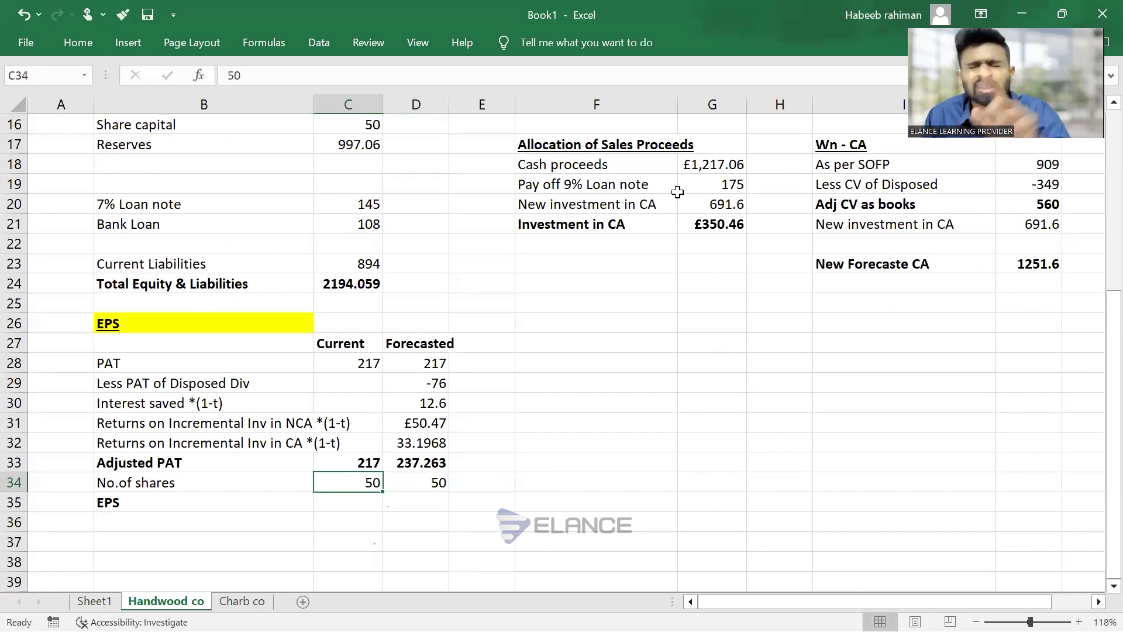
Try calculating the number of shares with =50/0.5 in C34 and D34, then clear both cells
{"action": "type", "text": "=50/"}
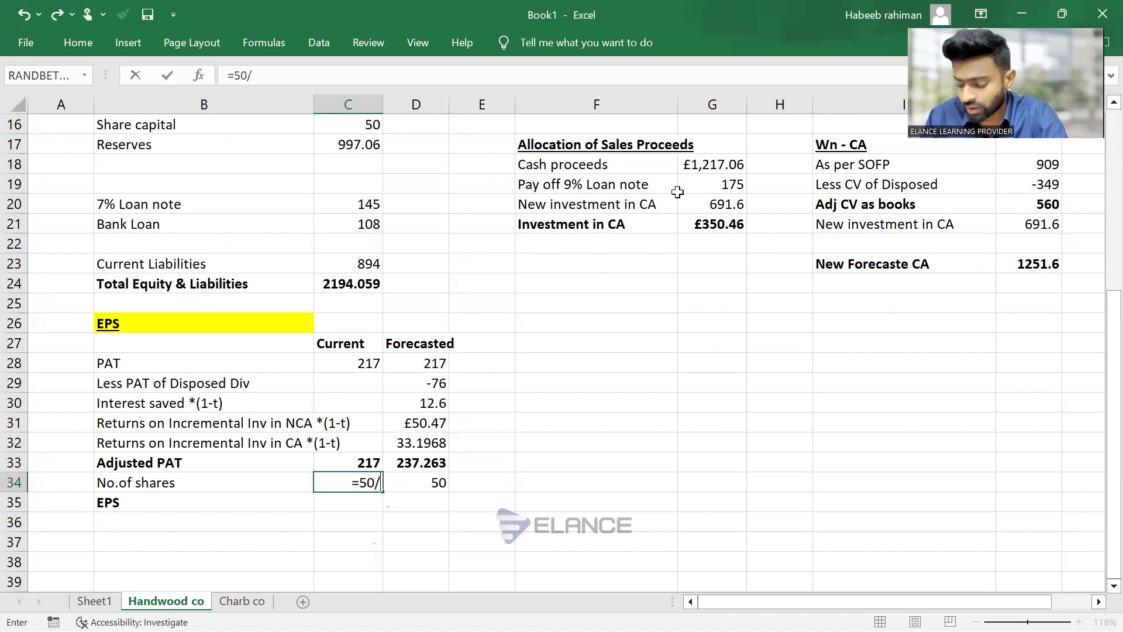
{"action": "type", "text": "0.5"}
{"action": "key", "text": "Return"}
{"action": "key", "text": "Up"}
{"action": "key", "text": "ctrl+c"}
{"action": "key", "text": "Right"}
{"action": "key", "text": "ctrl+v"}
{"action": "key", "text": "Left"}
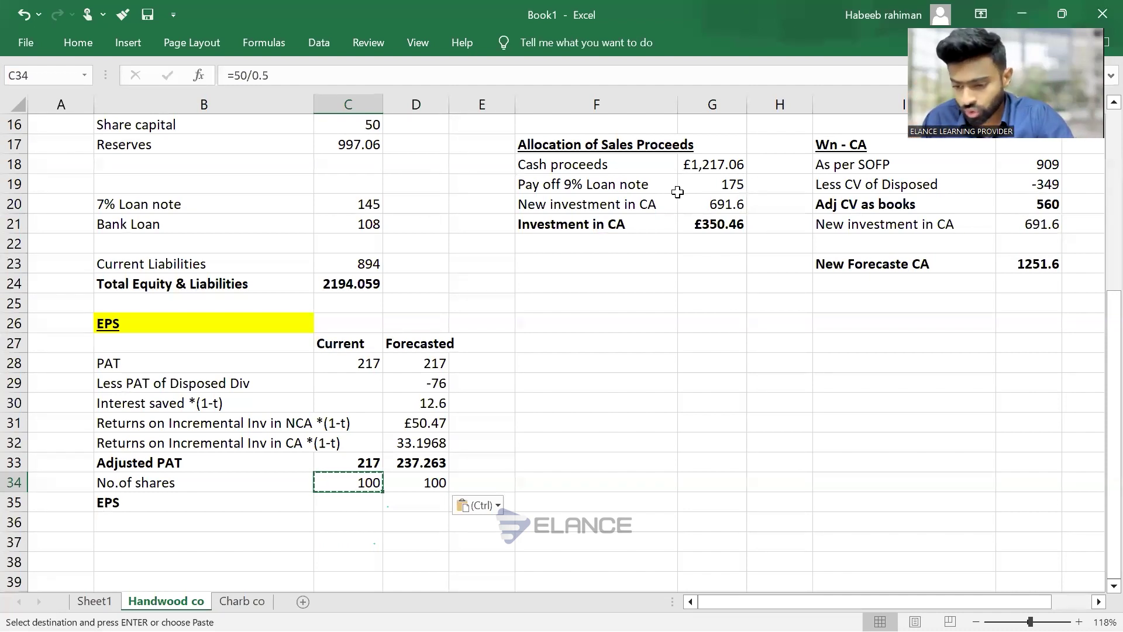
{"action": "key", "text": "shift+Right"}
{"action": "key", "text": "Delete"}
{"action": "key", "text": "Left"}
{"action": "key", "text": "Right"}
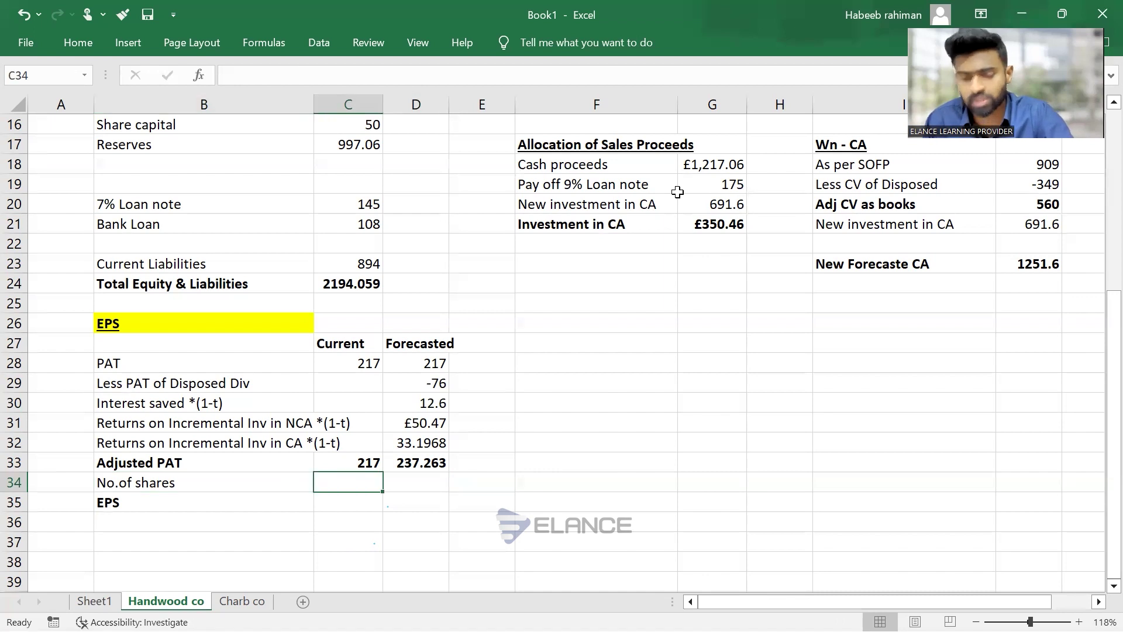
Enter 50 as the number of shares in both the current and forecasted columns, C34 and D34
{"action": "key", "text": "alt+Tab"}
{"action": "key", "text": "alt+Tab"}
{"action": "type", "text": "50"}
{"action": "key", "text": "Tab"}
{"action": "type", "text": "50"}
{"action": "key", "text": "Return"}
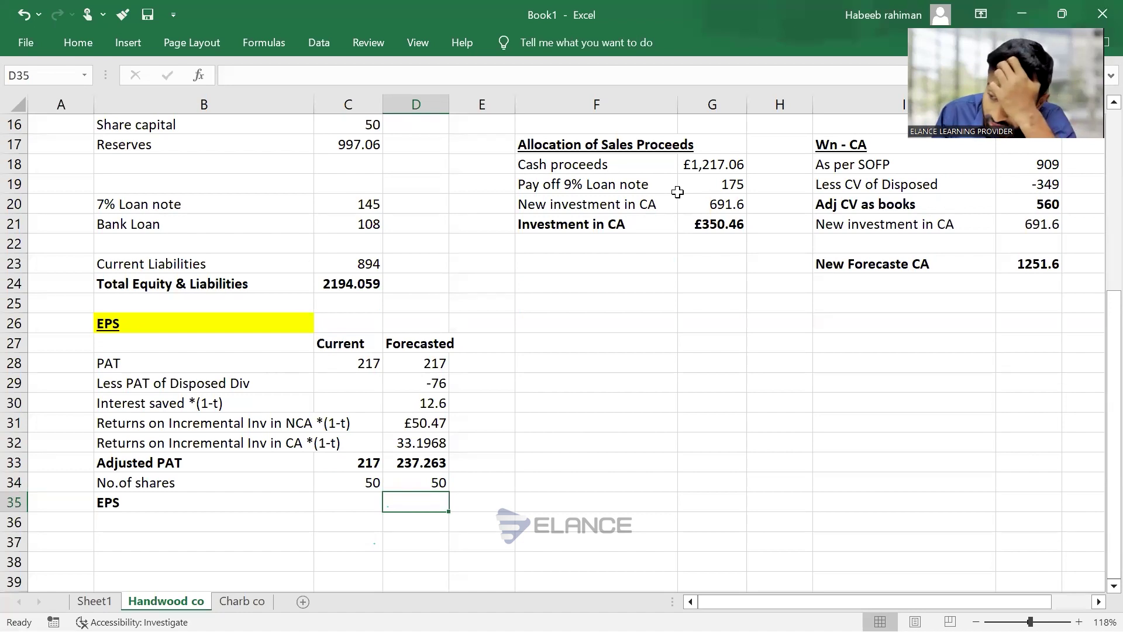
{"action": "key", "text": "Left"}
{"action": "key", "text": "Up"}
{"action": "key", "text": "Right"}
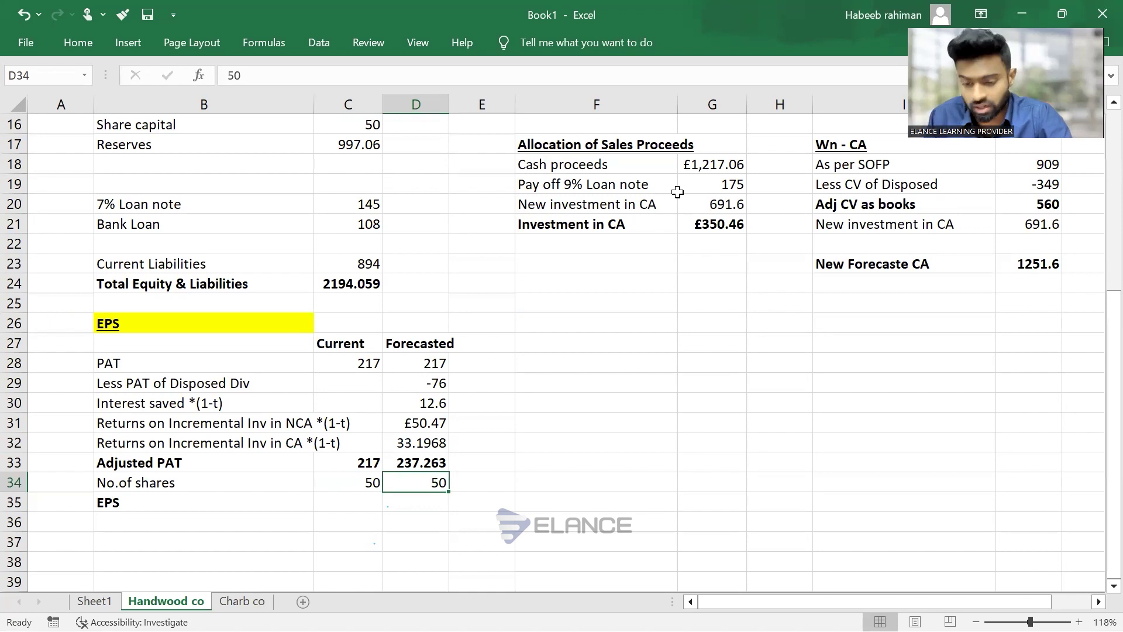
Calculate the current EPS in C35 with =C33/C34 and copy the formula to the forecasted column in D35
{"action": "key", "text": "Down"}
{"action": "key", "text": "Left"}
{"action": "type", "text": "="}
{"action": "key", "text": "Up"}
{"action": "key", "text": "Up"}
{"action": "type", "text": "/"}
{"action": "key", "text": "Up"}
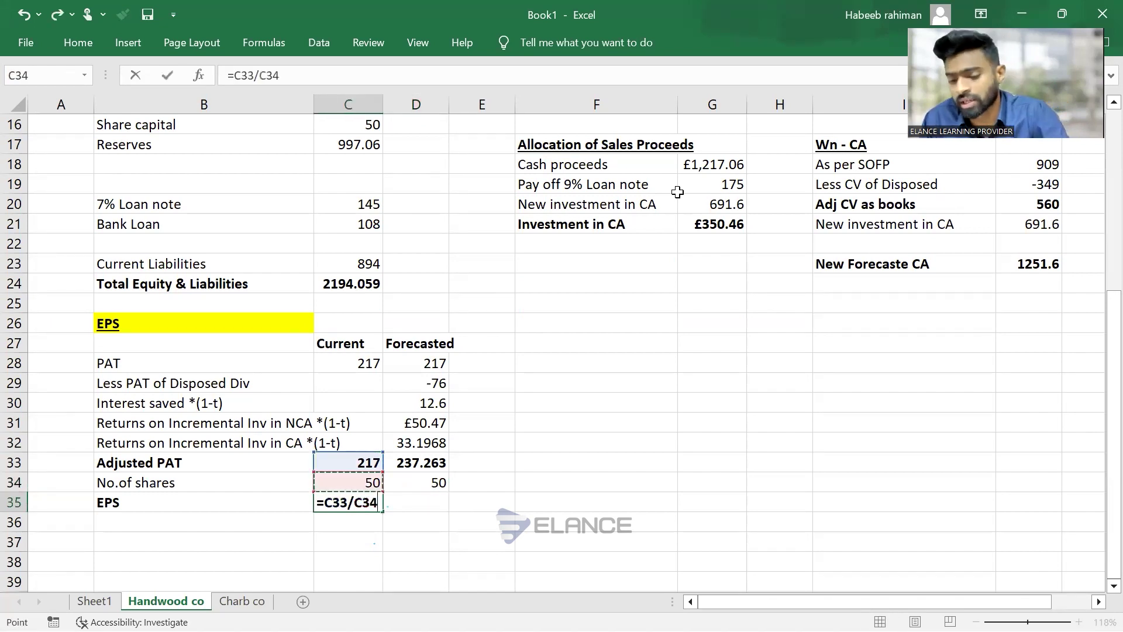
{"action": "key", "text": "Return"}
{"action": "key", "text": "Up"}
{"action": "key", "text": "ctrl+c"}
{"action": "key", "text": "Right"}
{"action": "key", "text": "ctrl+v"}
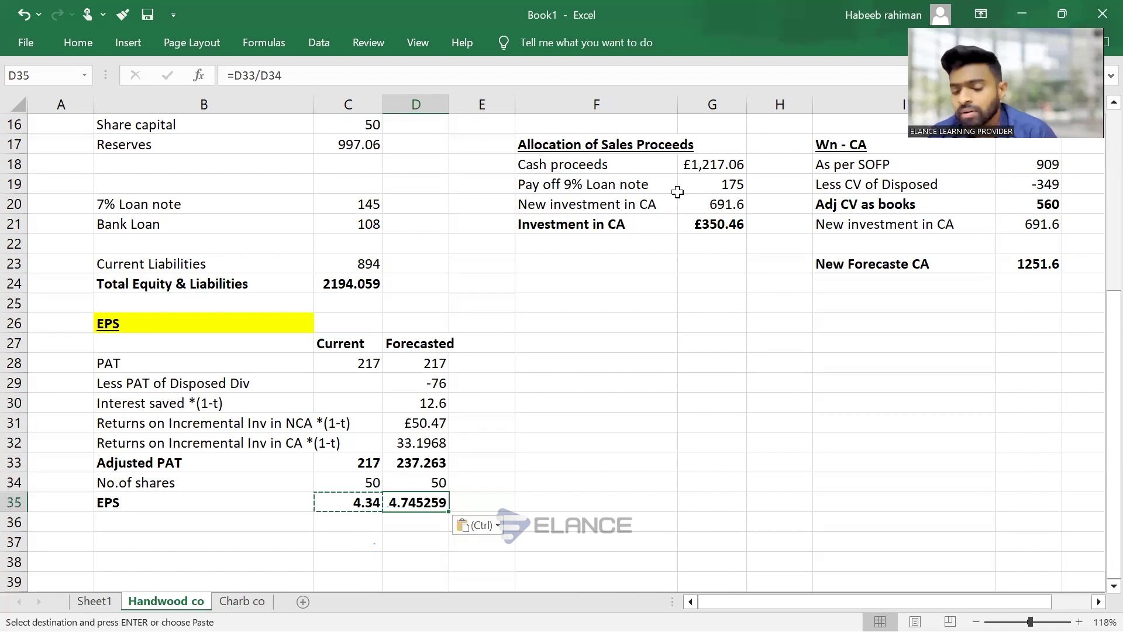
Copy the whole EPS section B26:D35 on the Handwood co sheet
{"action": "left_click", "coordinate": [159, 315]}
{"action": "key", "text": "shift+Down"}
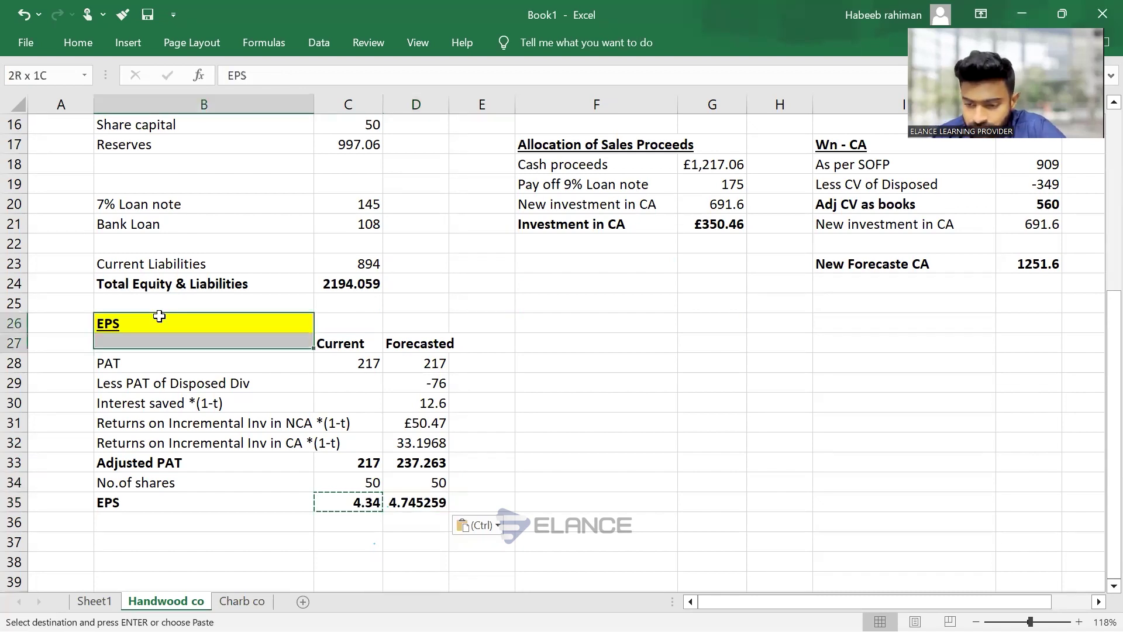
{"action": "key", "text": "shift+Right"}
{"action": "key", "text": "shift+Down"}
{"action": "key", "text": "shift+Right"}
{"action": "key", "text": "shift+Down"}
{"action": "key", "text": "shift+Down"}
{"action": "key", "text": "shift+Down"}
{"action": "key", "text": "shift+Down"}
{"action": "key", "text": "shift+Down"}
{"action": "key", "text": "shift+Down"}
{"action": "key", "text": "shift+Down"}
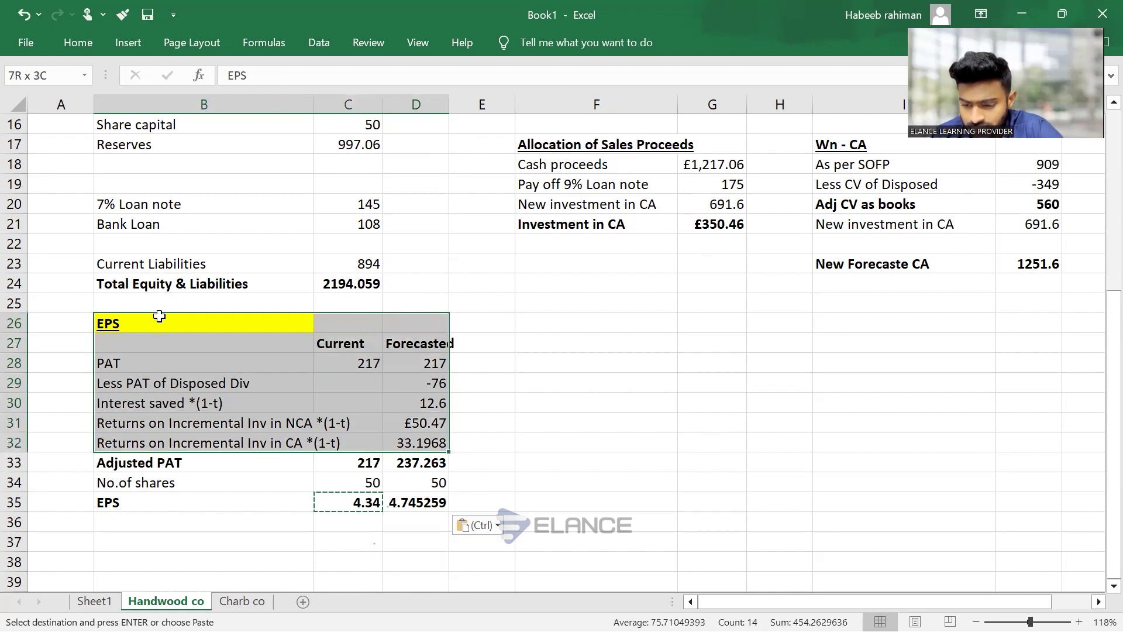
{"action": "key", "text": "ctrl+c"}
Paste the copied EPS section into the Charb co sheet starting at C28, below the forecasted SOFP
{"action": "key", "text": "ctrl+Page_Down"}
{"action": "scroll", "coordinate": [204, 479], "scroll_direction": "down", "scroll_amount": 4}
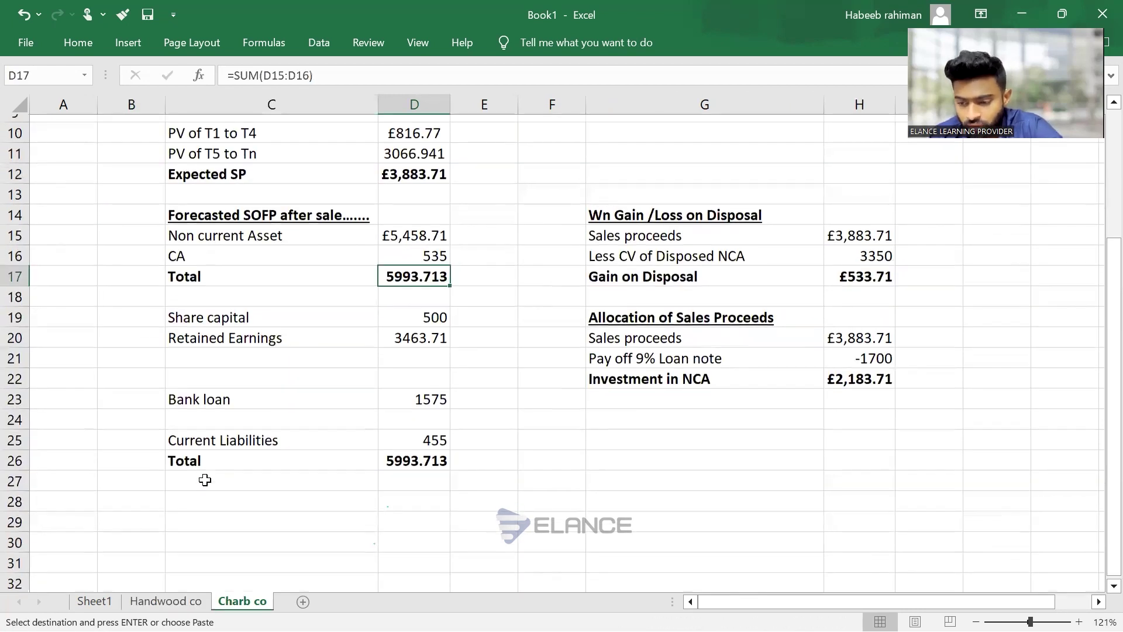
{"action": "scroll", "coordinate": [204, 480], "scroll_direction": "down", "scroll_amount": 1}
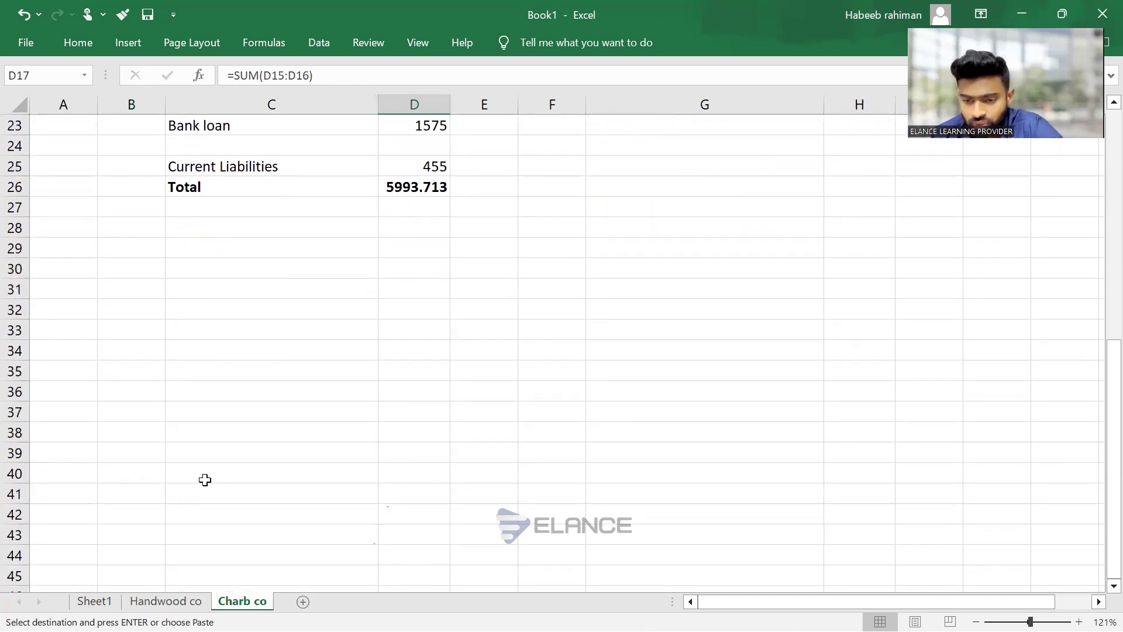
{"action": "left_click", "coordinate": [216, 233]}
{"action": "key", "text": "ctrl+v"}
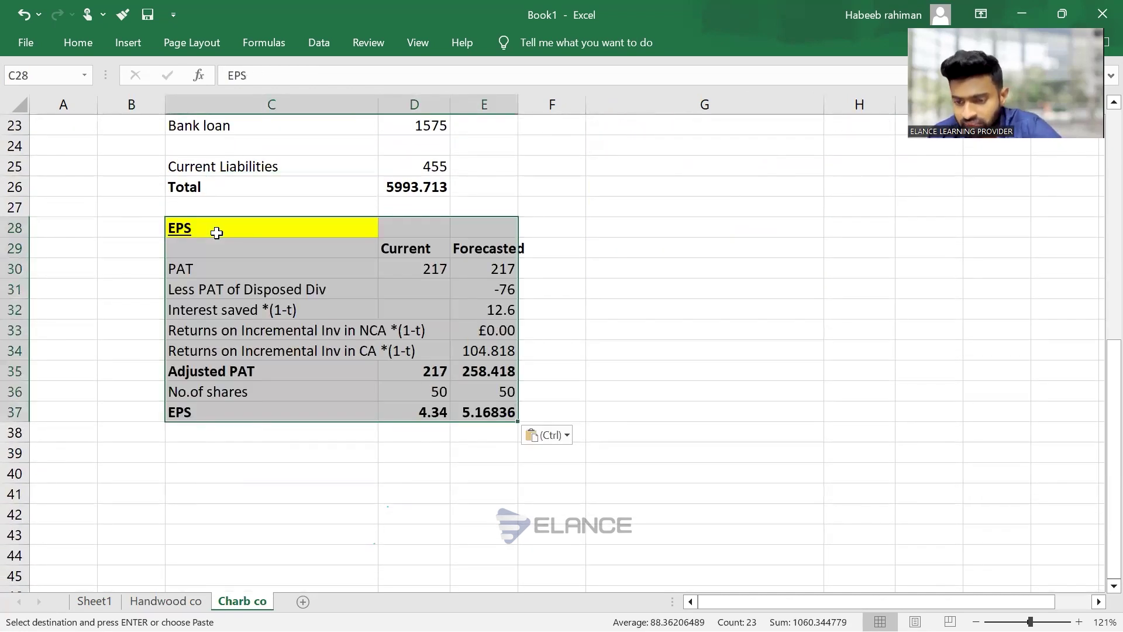
Clear the forecasted PAT adjustment values in E31:E34 on the Charb co sheet
{"action": "key", "text": "Right"}
{"action": "key", "text": "Right"}
{"action": "key", "text": "Down"}
{"action": "key", "text": "Down"}
{"action": "key", "text": "Down"}
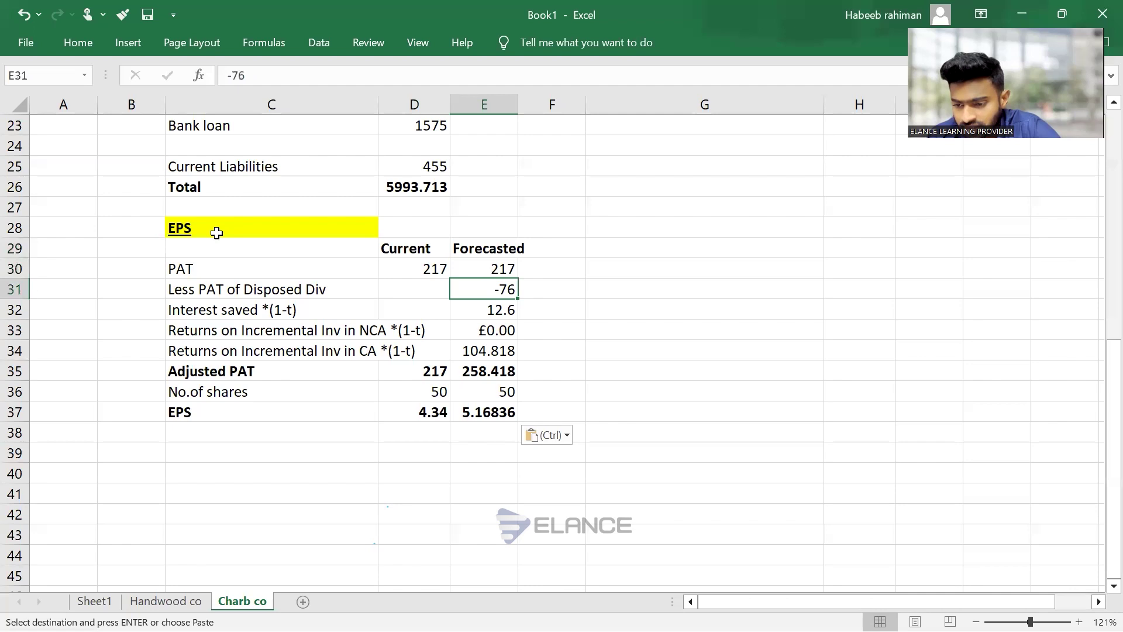
{"action": "key", "text": "shift+Down"}
{"action": "key", "text": "shift+Down"}
{"action": "key", "text": "shift+Down"}
{"action": "key", "text": "shift+Down"}
{"action": "key", "text": "shift+Up"}
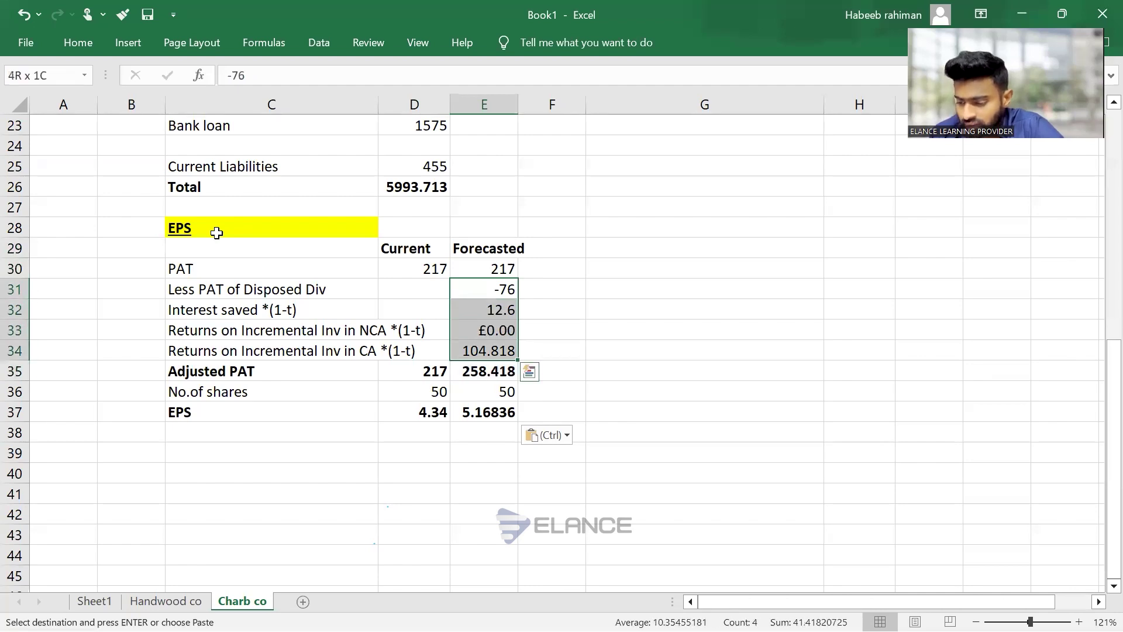
{"action": "key", "text": "Delete"}
Delete the label for returns on incremental investment in current assets from C34
{"action": "key", "text": "Left"}
{"action": "key", "text": "Left"}
{"action": "key", "text": "Down"}
{"action": "key", "text": "Down"}
{"action": "key", "text": "Down"}
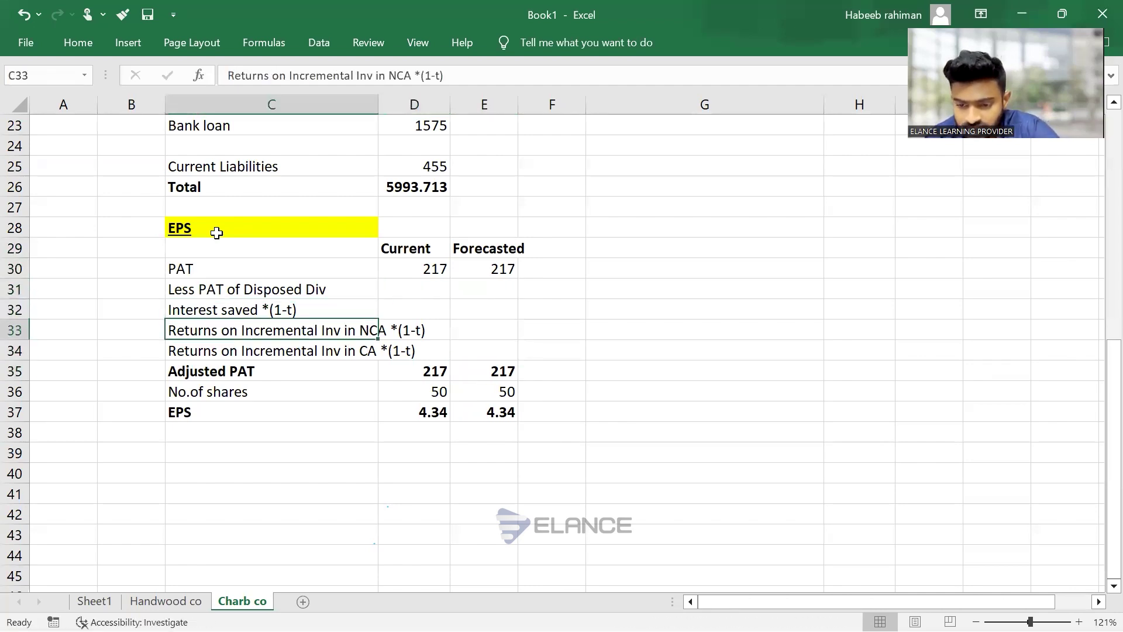
{"action": "key", "text": "Delete"}
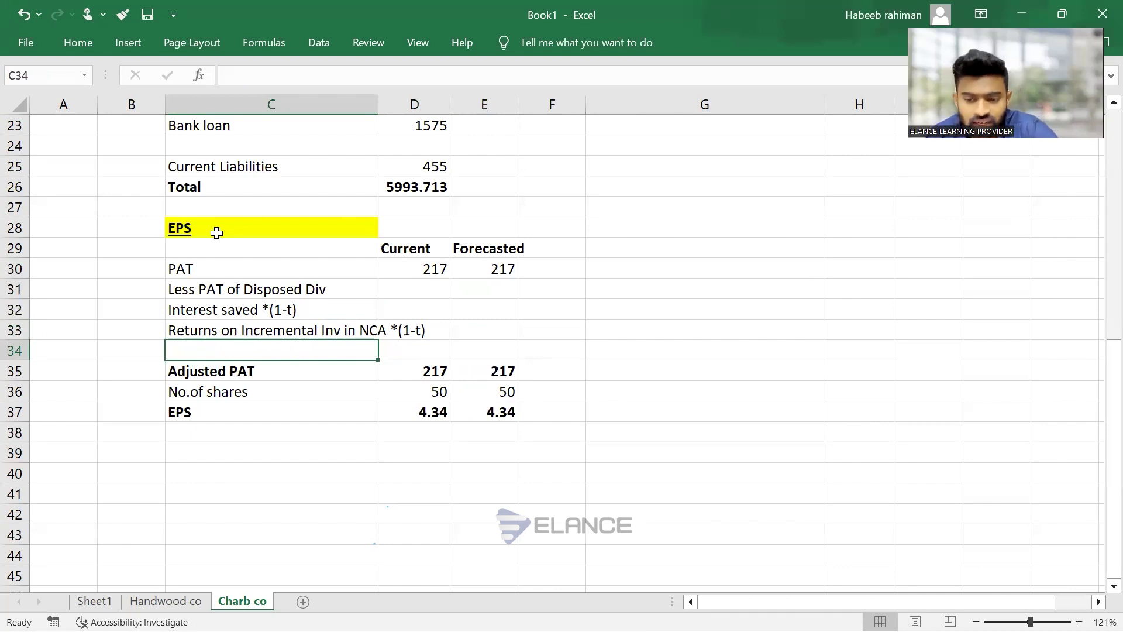
{"action": "key", "text": "Up"}
{"action": "key", "text": "Up"}
{"action": "key", "text": "Up"}
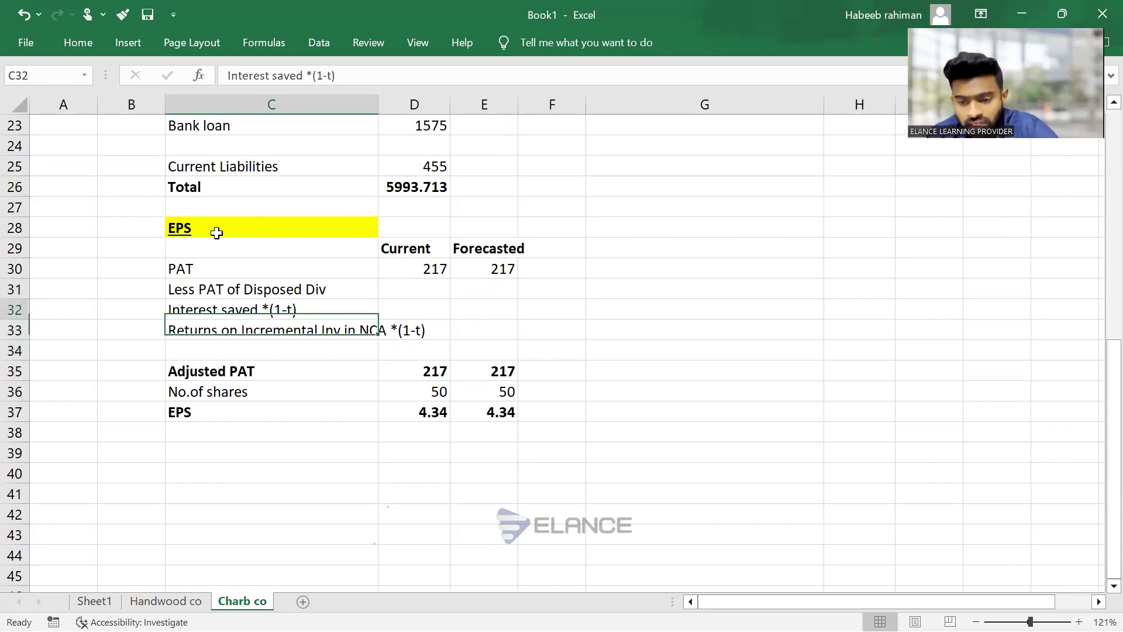
In the question PDF's Exhibit 2, highlight CC's $658m year 1 after-tax profit and the condition that the coffee shops are not sold
{"action": "key", "text": "Right"}
{"action": "key", "text": "Right"}
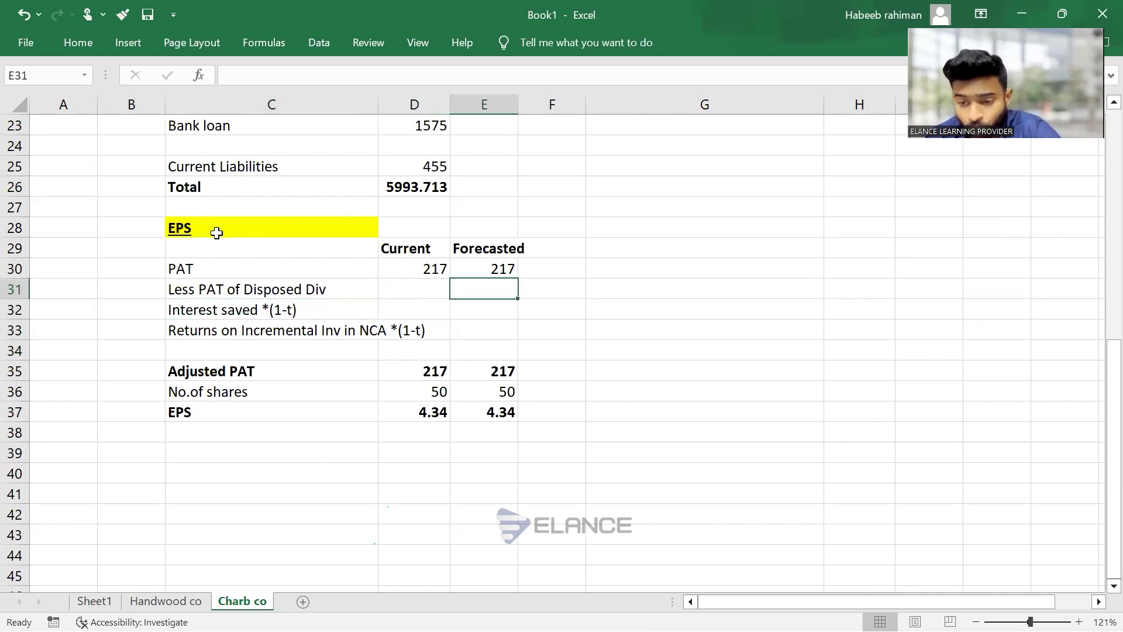
{"action": "key", "text": "Left"}
{"action": "key", "text": "Up"}
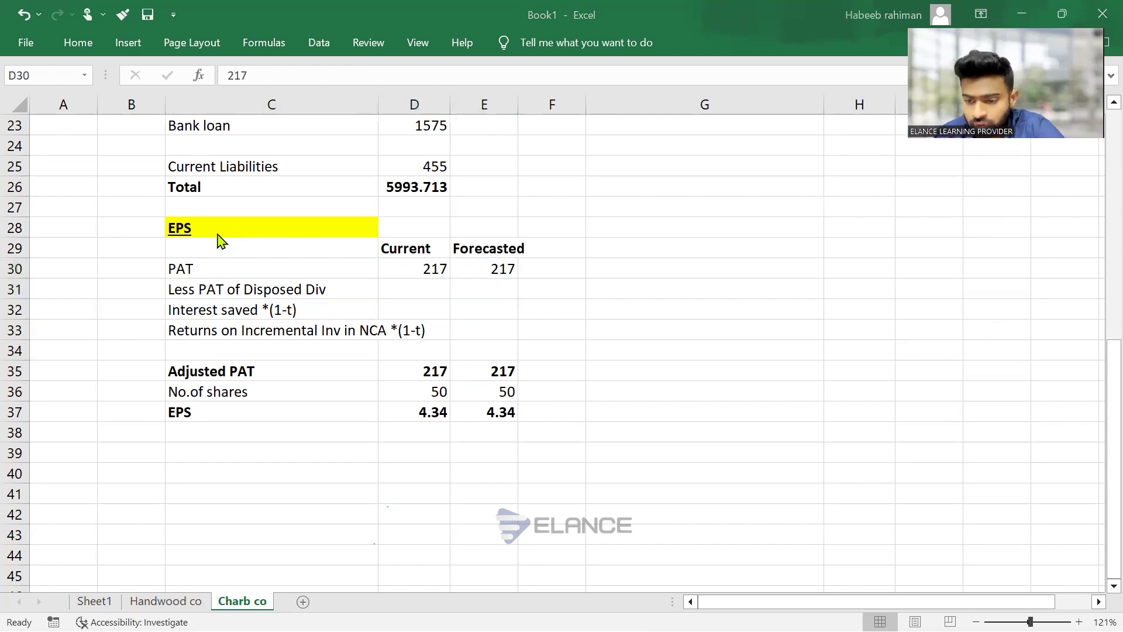
{"action": "key", "text": "alt+Tab"}
{"action": "scroll", "coordinate": [185, 289], "scroll_direction": "down", "scroll_amount": 15}
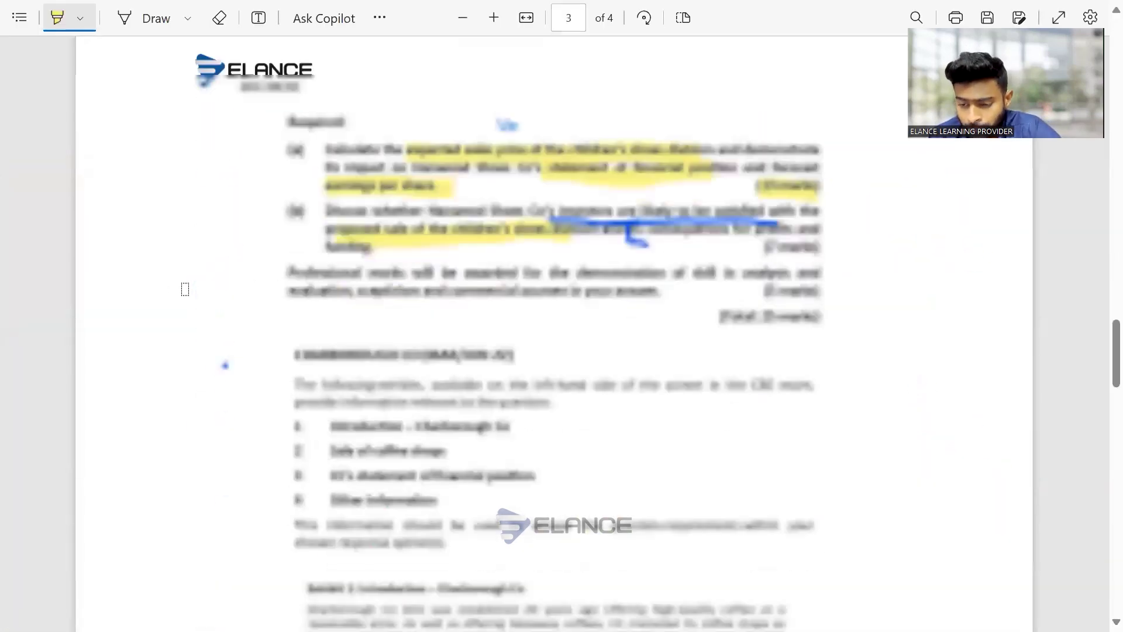
{"action": "scroll", "coordinate": [185, 289], "scroll_direction": "down", "scroll_amount": 10}
{"action": "scroll", "coordinate": [185, 288], "scroll_direction": "up", "scroll_amount": 5}
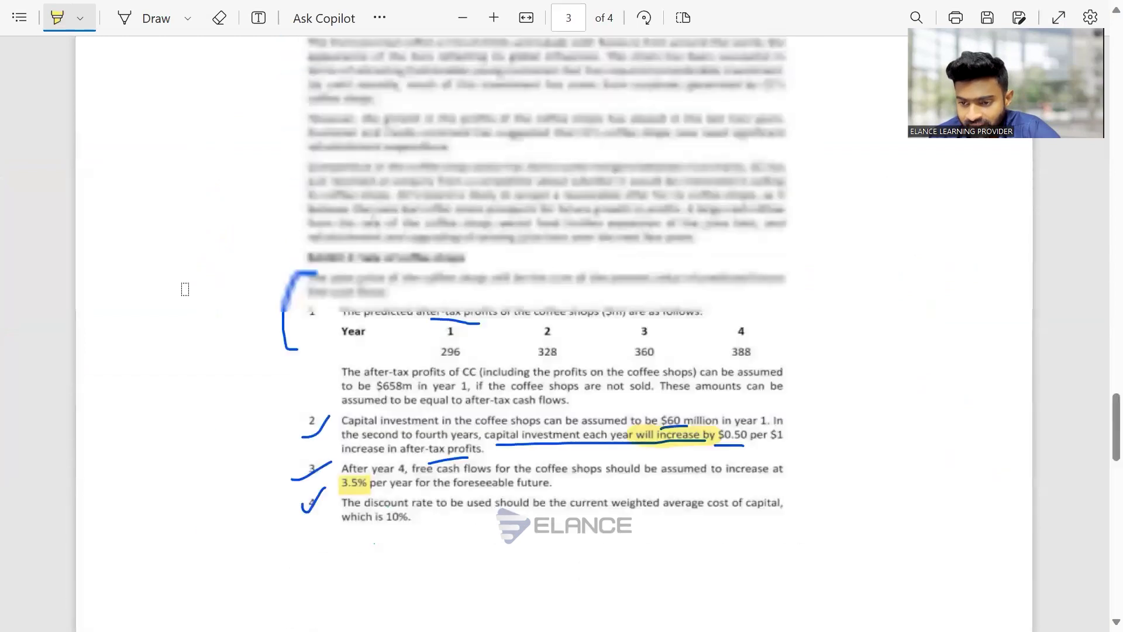
{"action": "scroll", "coordinate": [184, 289], "scroll_direction": "down", "scroll_amount": 5}
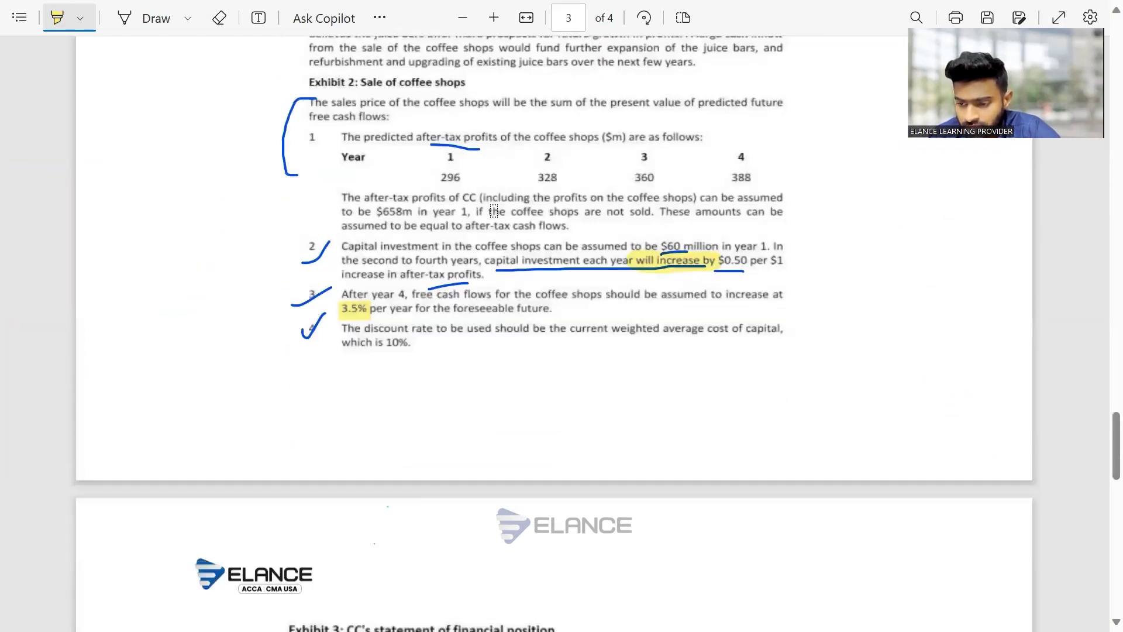
{"action": "left_click_drag", "start_coordinate": [480, 209], "coordinate": [616, 210]}
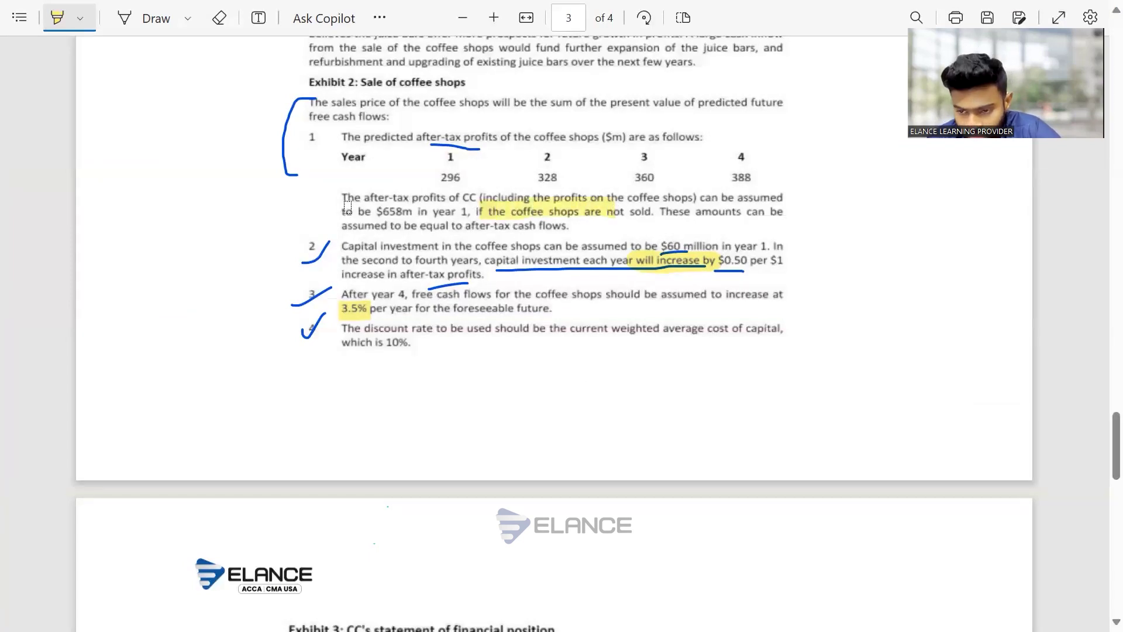
{"action": "left_click_drag", "start_coordinate": [436, 193], "coordinate": [515, 186]}
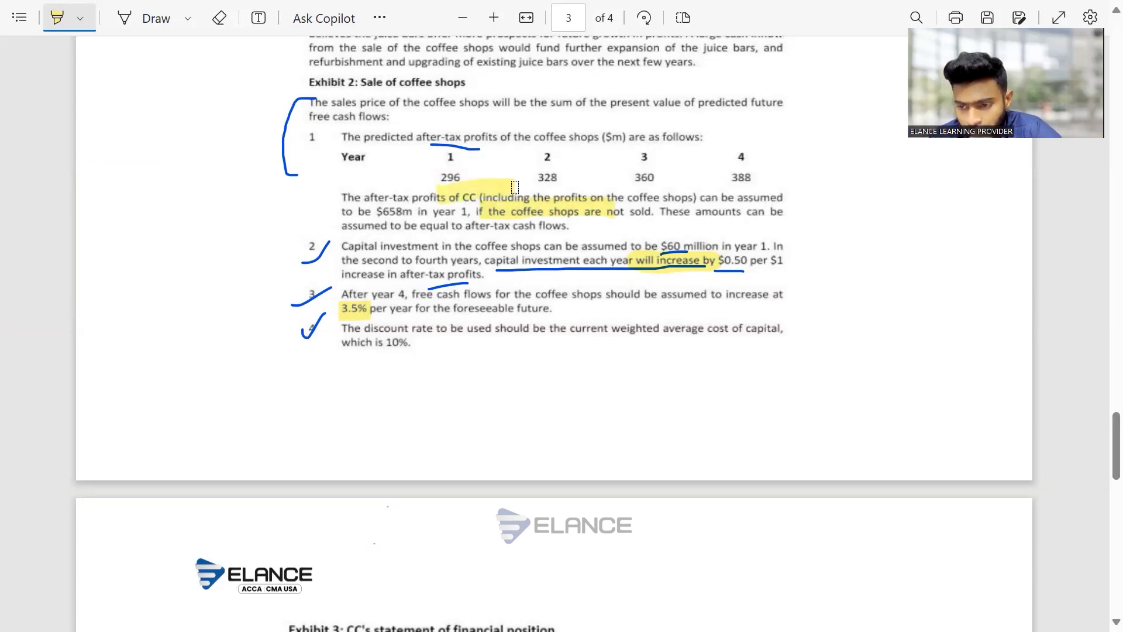
{"action": "left_click_drag", "start_coordinate": [374, 211], "coordinate": [415, 211]}
Switch to the Charb co sheet in Excel and set the current and forecasted PAT in D30 and E30 to 658
{"action": "key", "text": "alt+Tab"}
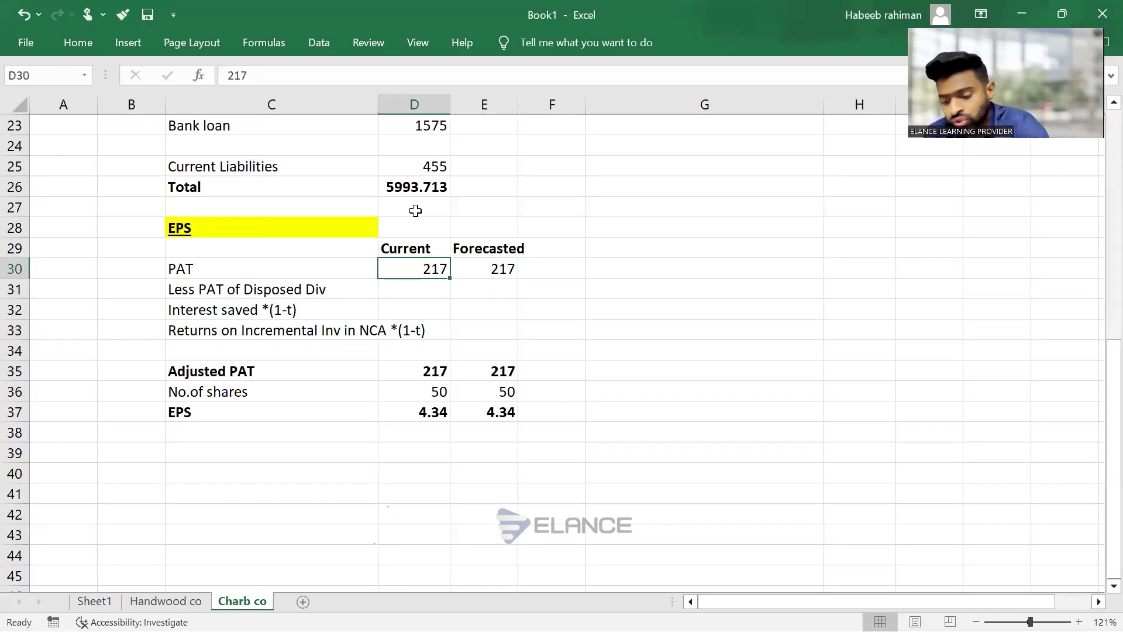
{"action": "type", "text": "658"}
{"action": "key", "text": "Tab"}
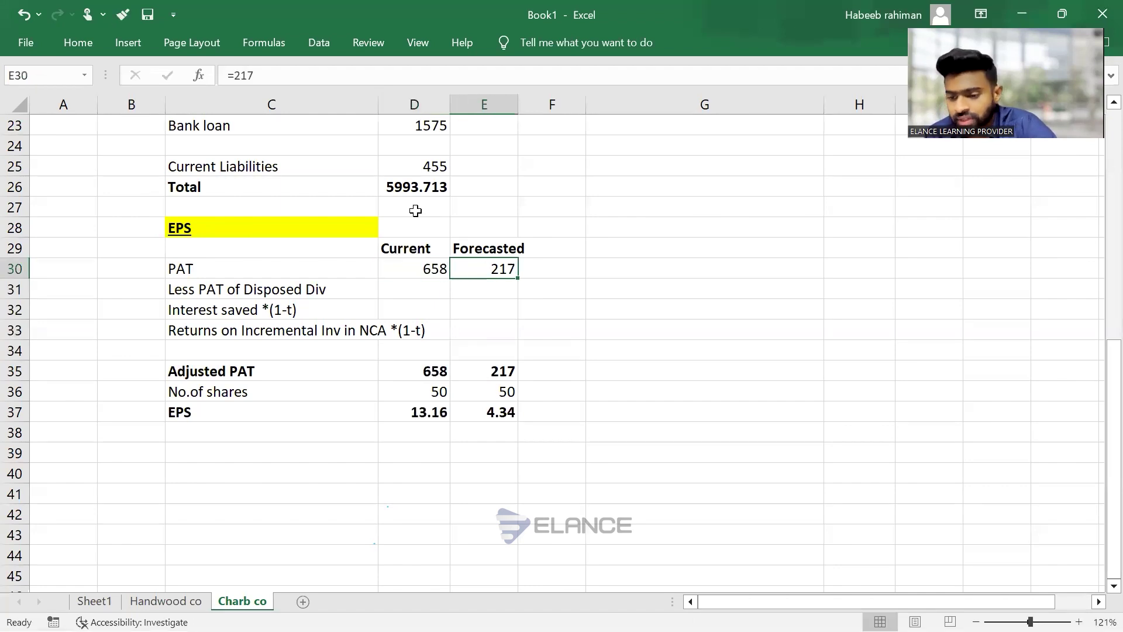
{"action": "type", "text": "658"}
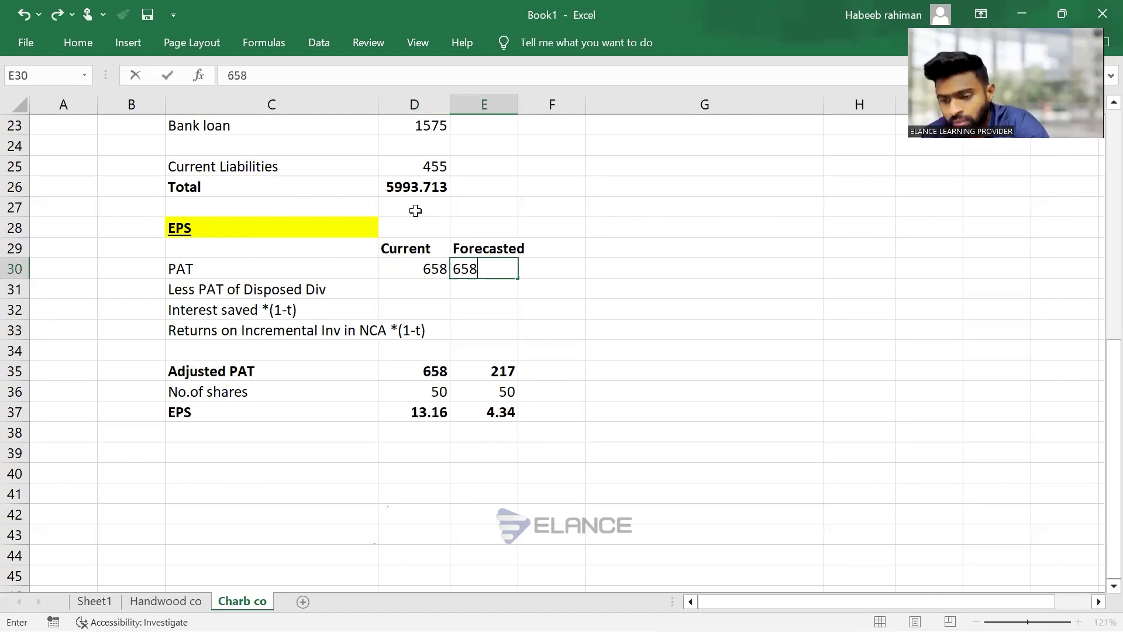
{"action": "key", "text": "Tab"}
{"action": "key", "text": "Return"}
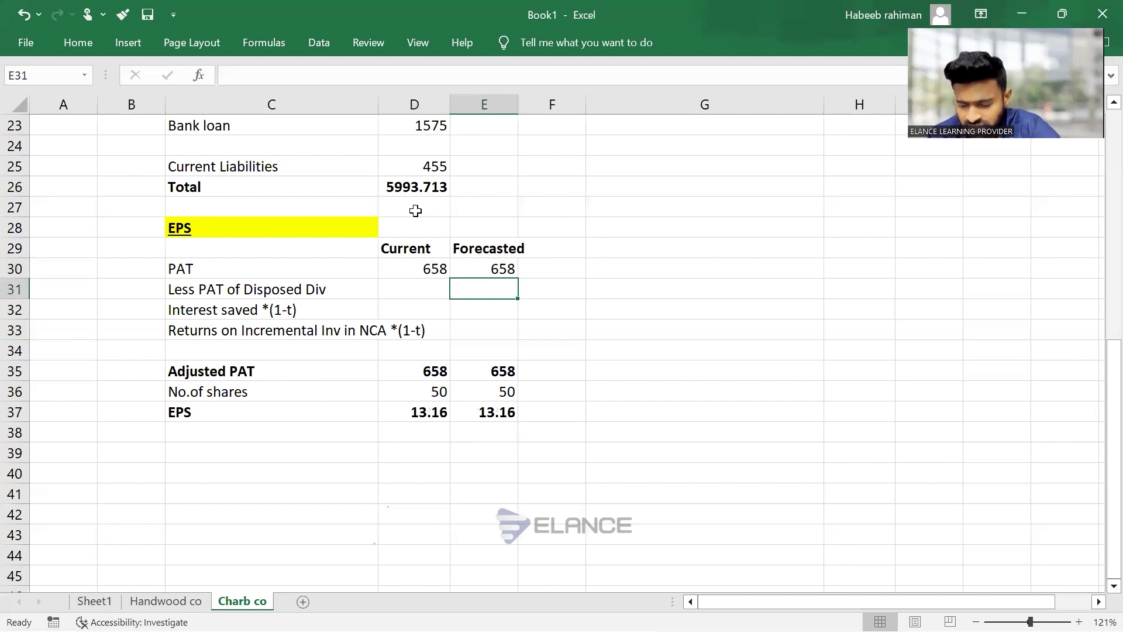
Highlight the coffee shops' year 1 after-tax profit of 296 in the question PDF, and enter -296 for the disposed division's PAT in Excel cell E31
{"action": "key", "text": "alt+Tab"}
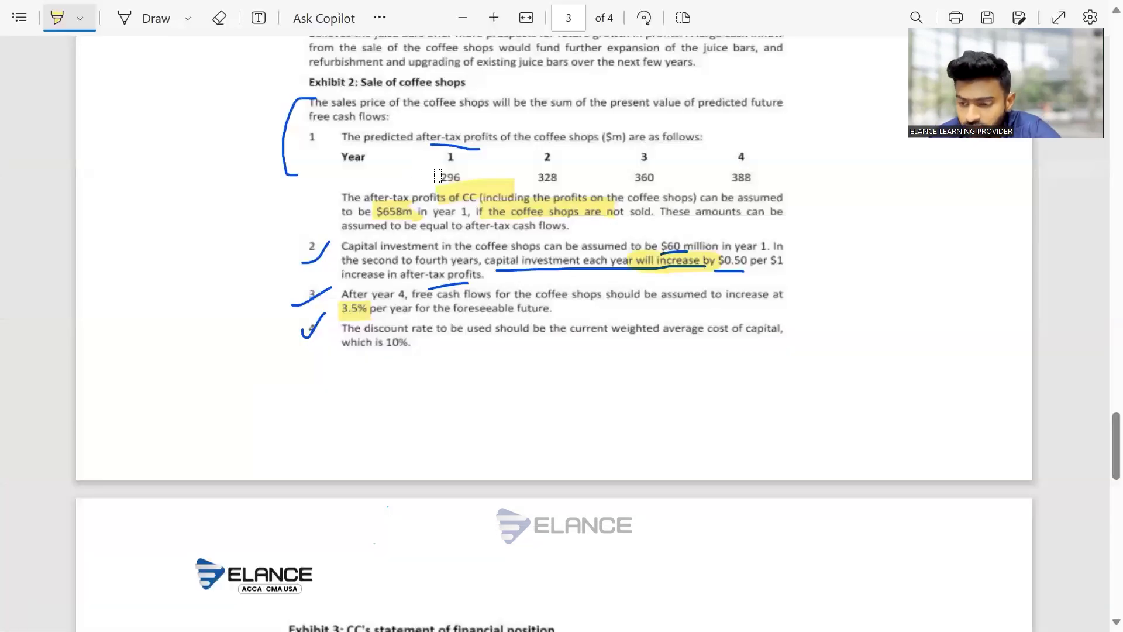
{"action": "mouse_move", "coordinate": [438, 177]}
{"action": "left_mouse_down"}
{"action": "mouse_move", "coordinate": [465, 166]}
{"action": "mouse_move", "coordinate": [454, 173]}
{"action": "left_mouse_up"}
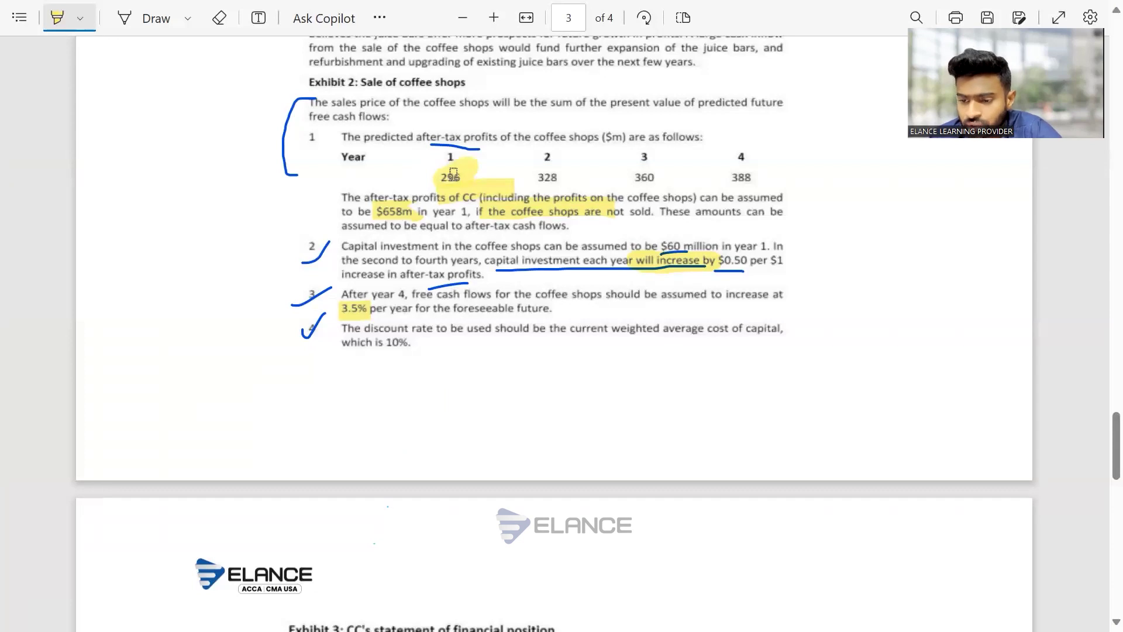
{"action": "key", "text": "alt+Tab"}
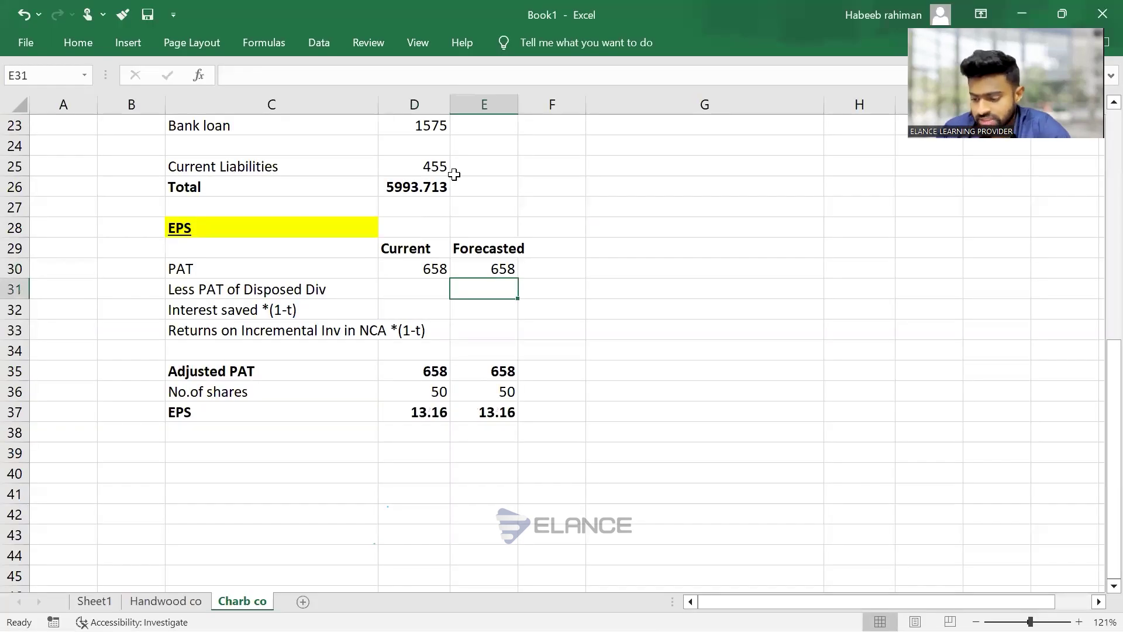
{"action": "type", "text": "-296"}
{"action": "key", "text": "Return"}
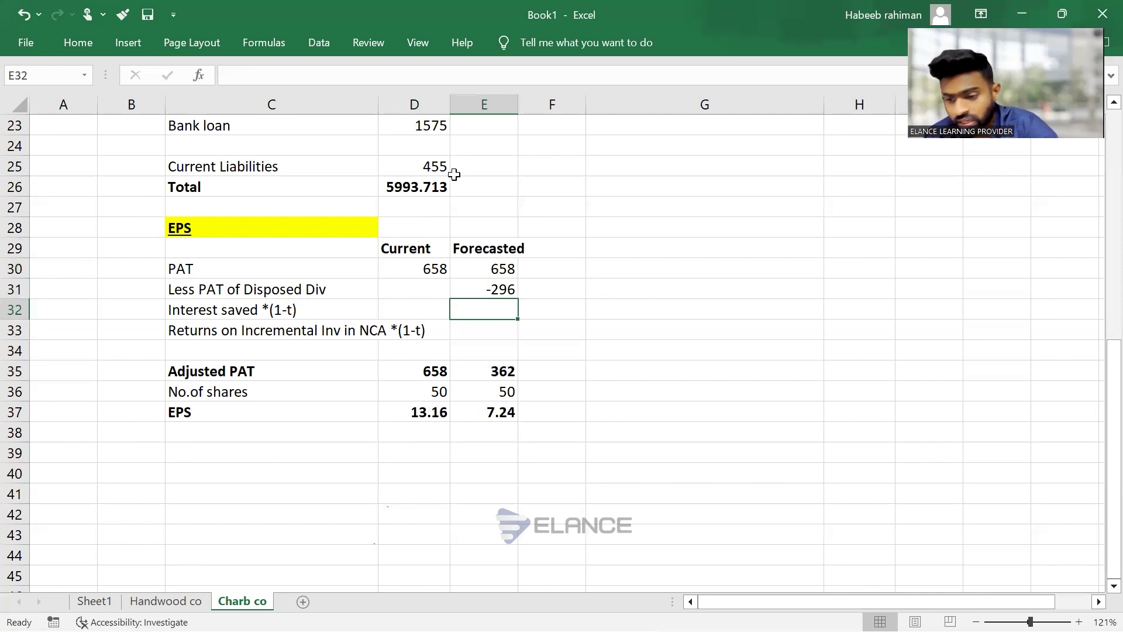
{"action": "key", "text": "Up"}
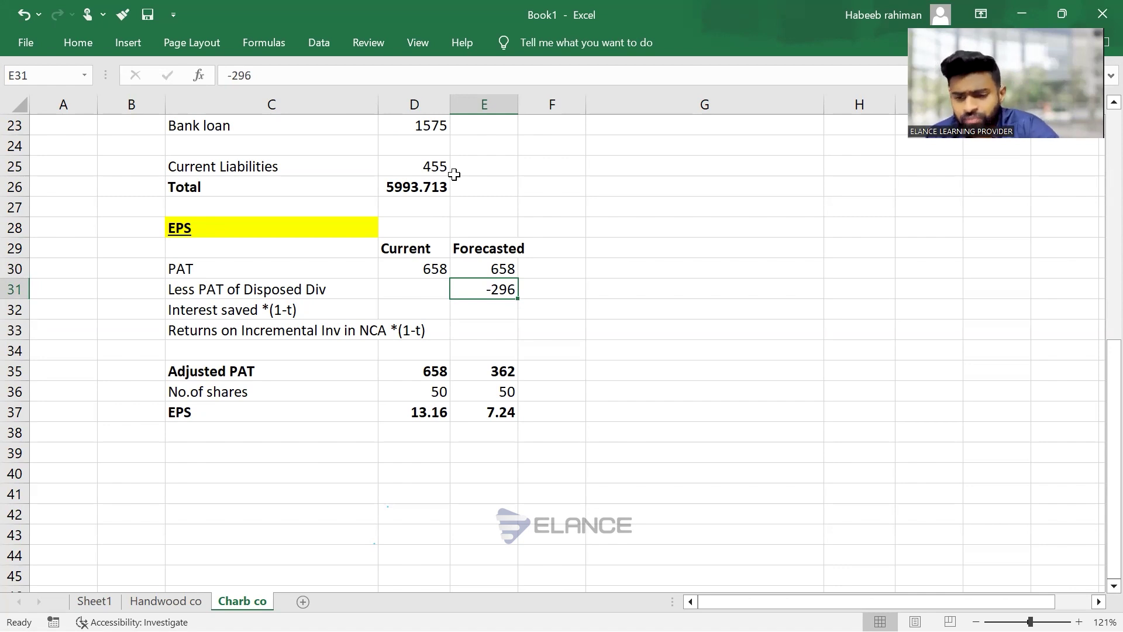
{"action": "key", "text": "Left"}
{"action": "key", "text": "Left"}
{"action": "key", "text": "shift+Right"}
{"action": "key", "text": "shift+Right"}
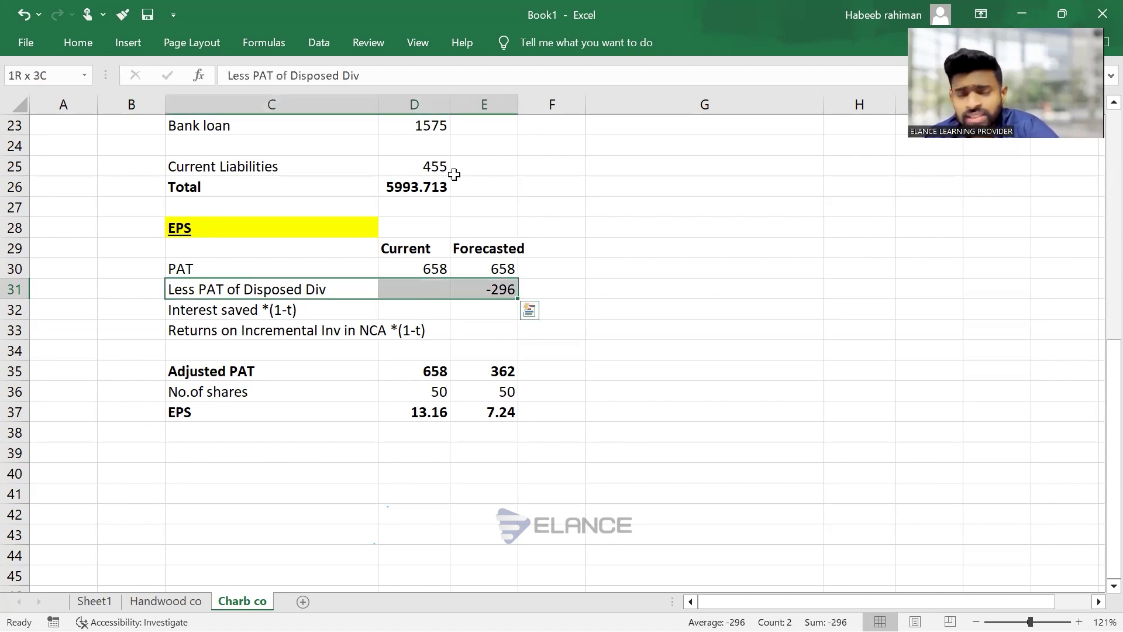
In the question PDF's Exhibit 3, highlight the 9% loan notes line with its 1,700 balance
{"action": "key", "text": "Down"}
{"action": "key", "text": "Right"}
{"action": "key", "text": "Right"}
{"action": "key", "text": "alt+Tab"}
{"action": "left_click", "coordinate": [457, 182]}
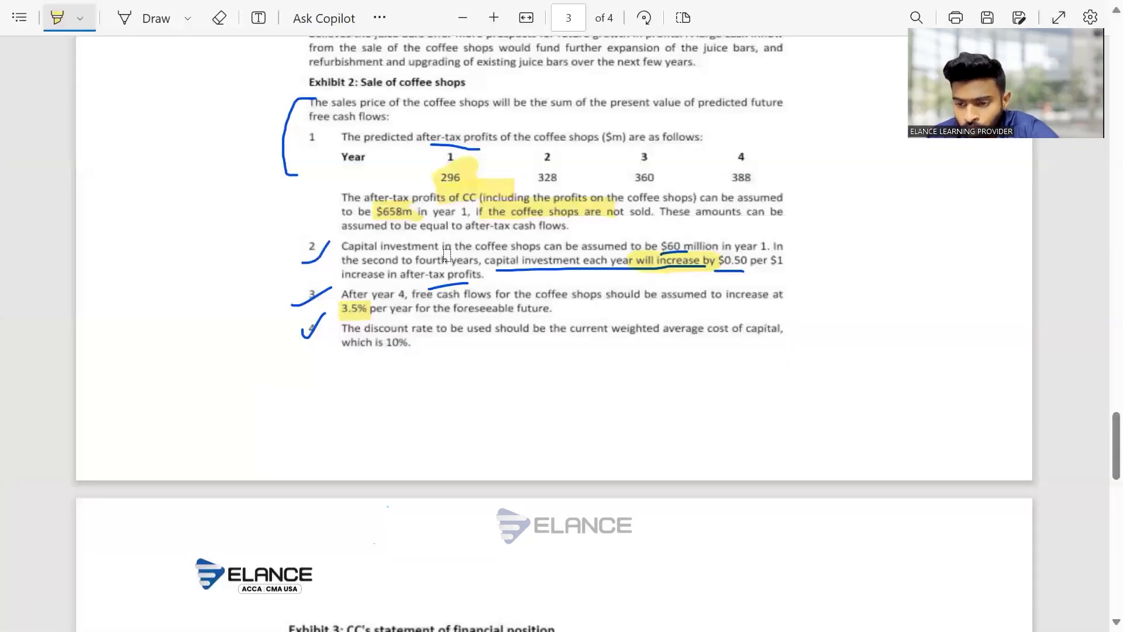
{"action": "scroll", "coordinate": [446, 256], "scroll_direction": "up", "scroll_amount": 8}
{"action": "scroll", "coordinate": [447, 255], "scroll_direction": "down", "scroll_amount": 15}
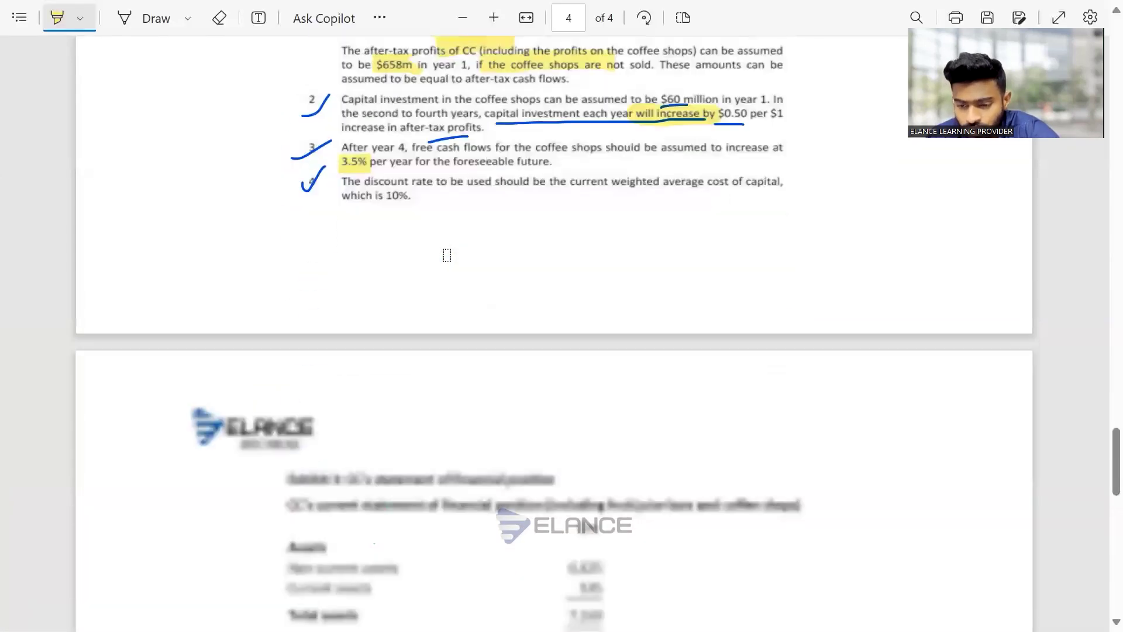
{"action": "scroll", "coordinate": [446, 256], "scroll_direction": "down", "scroll_amount": 2}
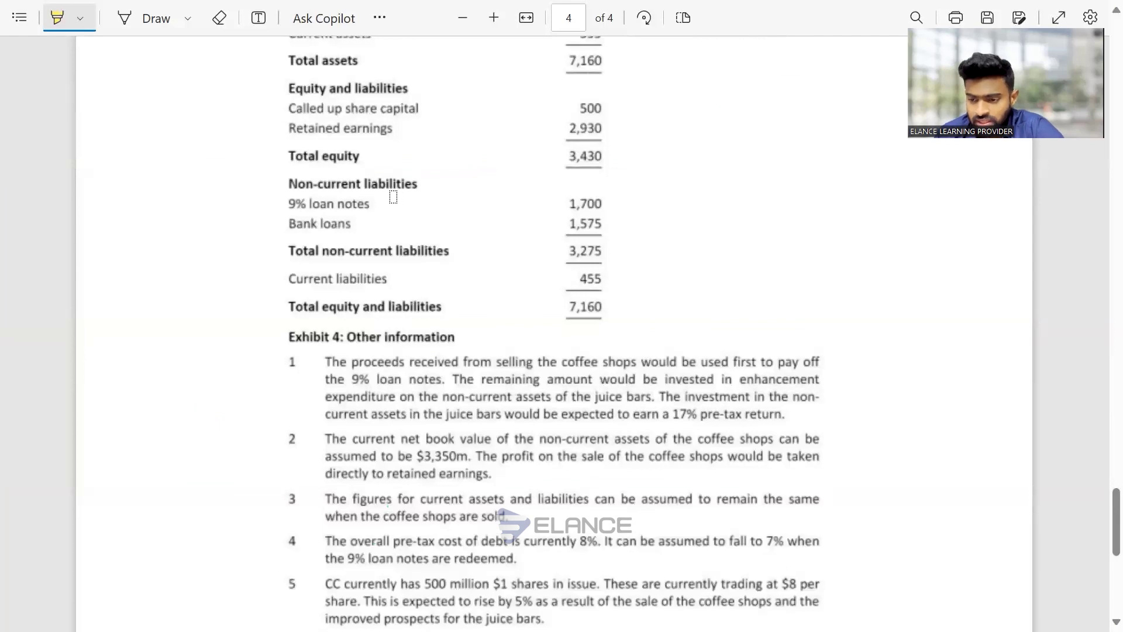
{"action": "left_click_drag", "start_coordinate": [282, 202], "coordinate": [602, 202]}
Enter the after-tax interest saved in Excel cell E32 as =1700*9%*75%, highlighting the 25% tax rate in the PDF's Exhibit 4
{"action": "key", "text": "alt+Tab"}
{"action": "type", "text": "=1"}
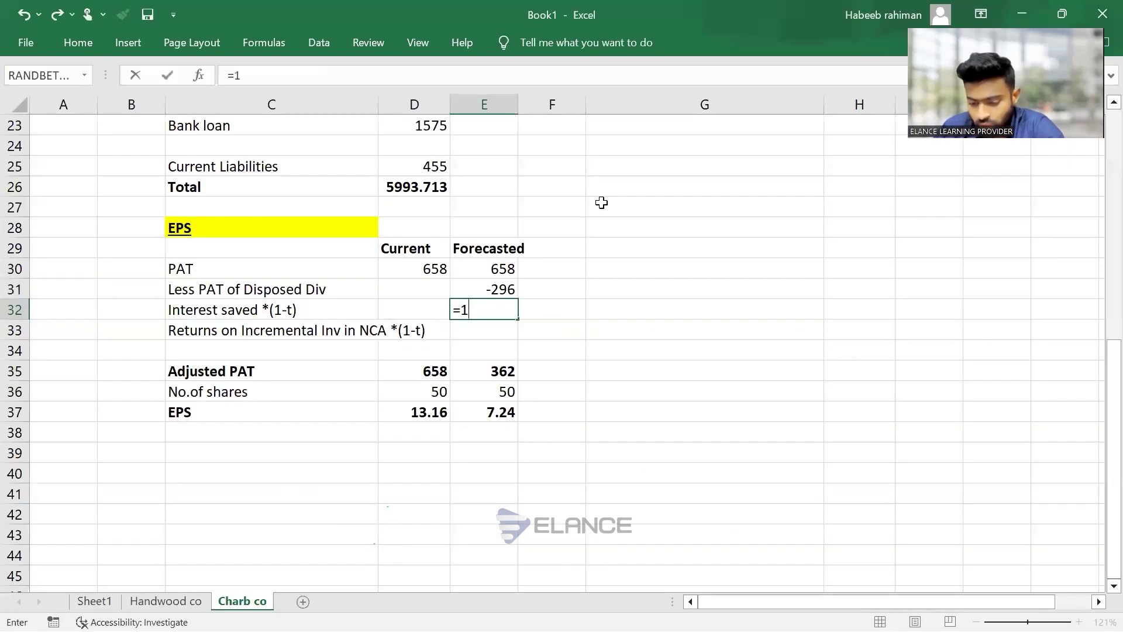
{"action": "type", "text": "700*9%"}
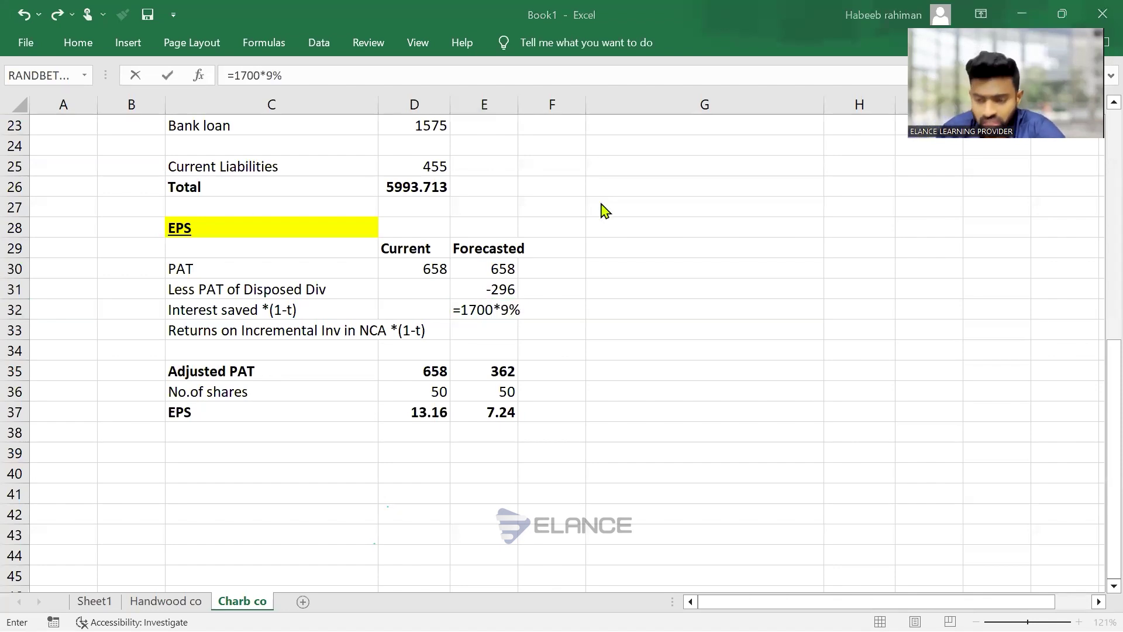
{"action": "key", "text": "alt+Tab"}
{"action": "scroll", "coordinate": [468, 293], "scroll_direction": "down", "scroll_amount": 4}
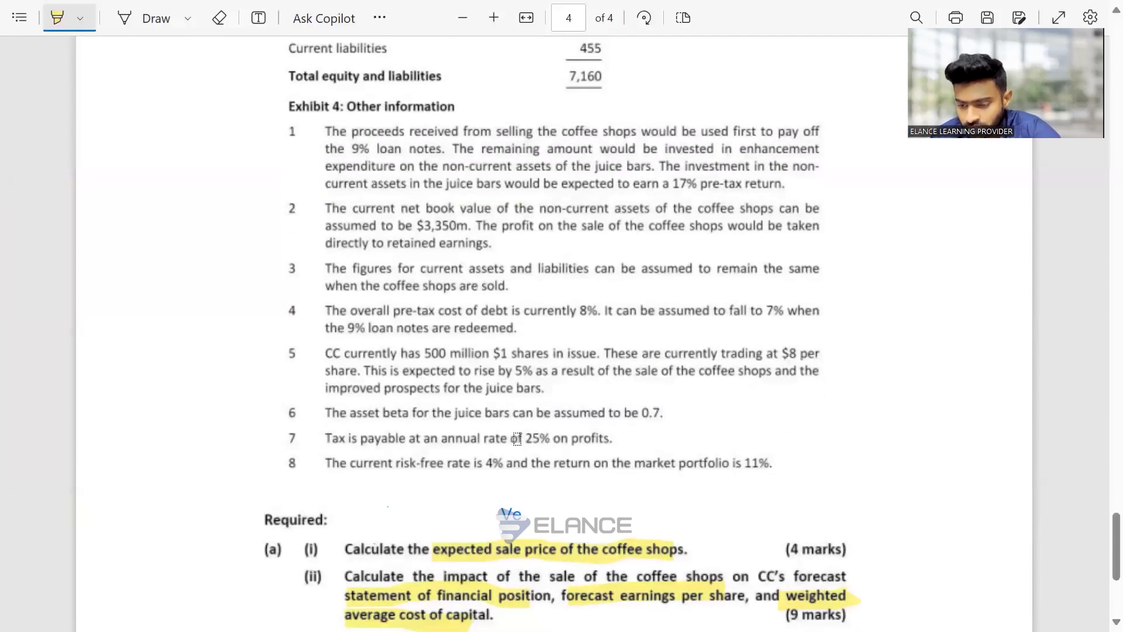
{"action": "left_click_drag", "start_coordinate": [517, 438], "coordinate": [634, 449]}
{"action": "key", "text": "alt+Tab"}
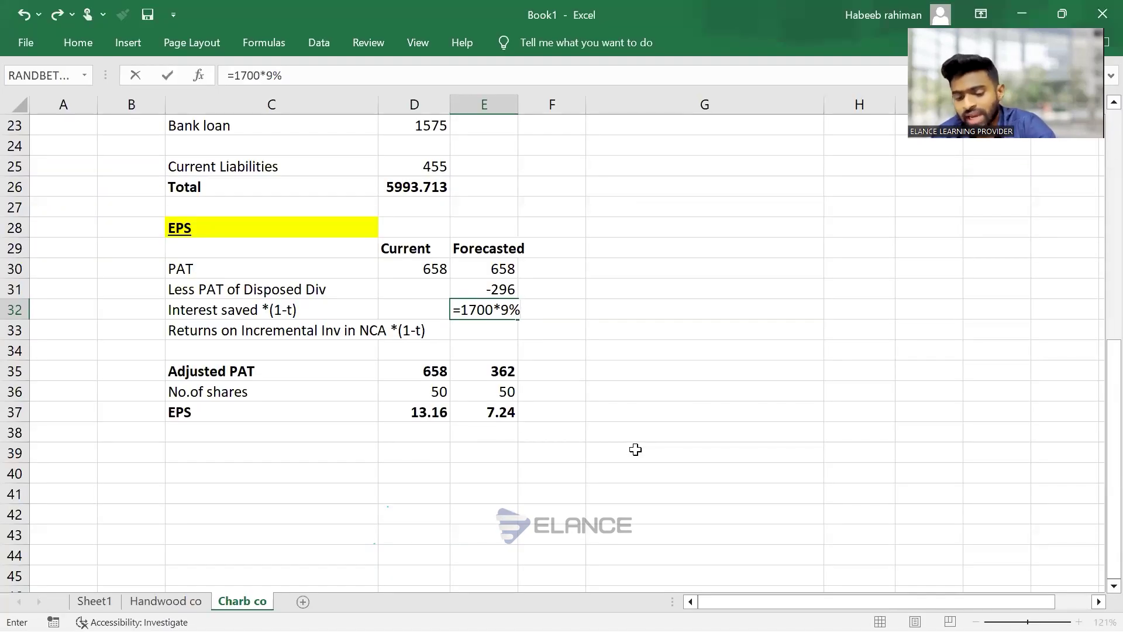
{"action": "type", "text": "*75%"}
{"action": "key", "text": "Return"}
Enter the after-tax return on the NCA investment in E33 as =H22*17%*75%, highlighting the 17% pre-tax return in the PDF's Exhibit 4
{"action": "type", "text": "="}
{"action": "scroll", "coordinate": [635, 449], "scroll_direction": "up", "scroll_amount": 2}
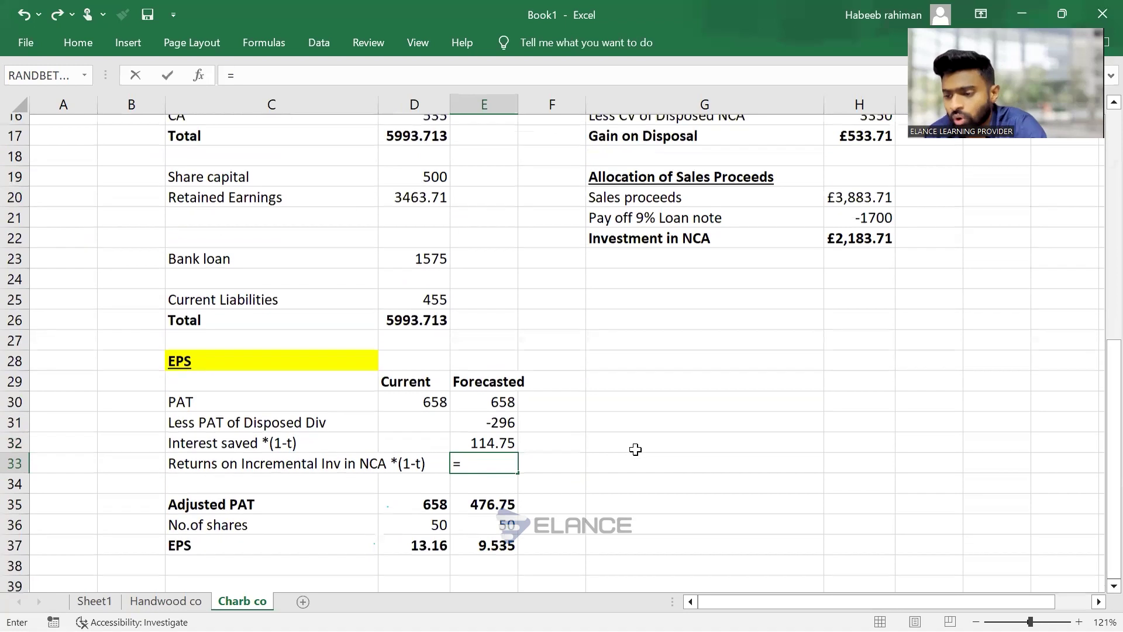
{"action": "left_click", "coordinate": [859, 207]}
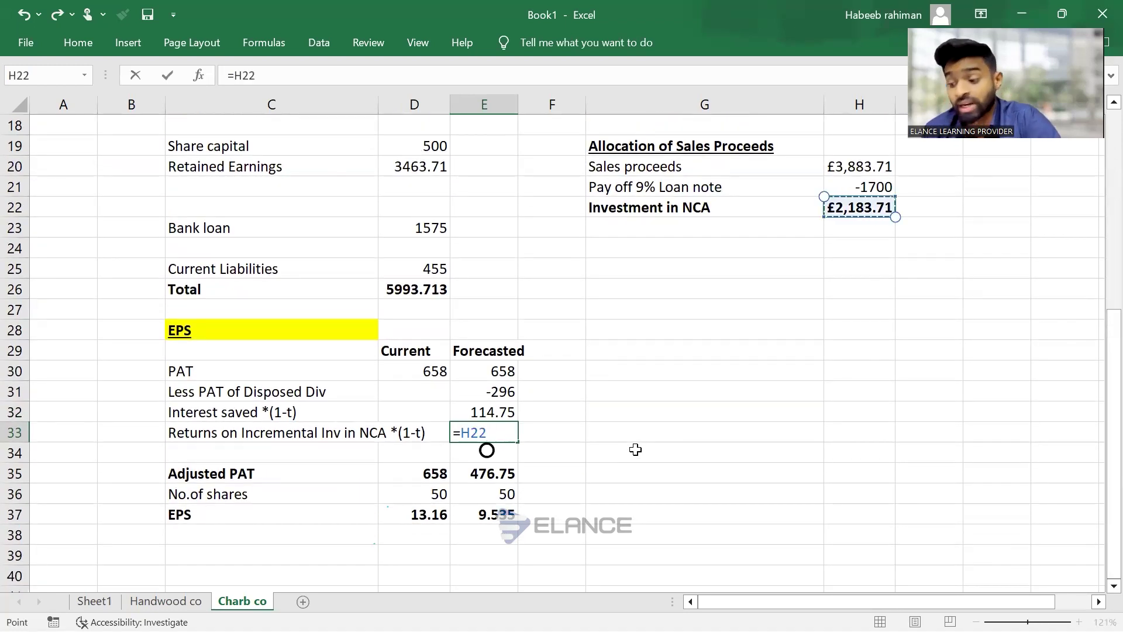
{"action": "type", "text": "*"}
{"action": "key", "text": "alt+Tab"}
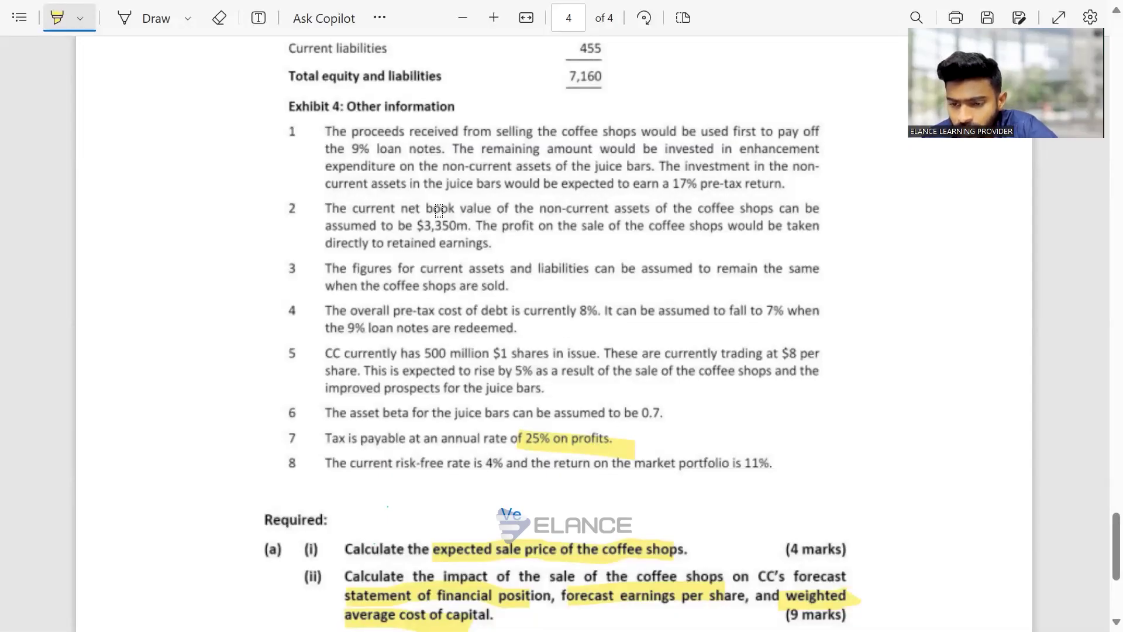
{"action": "left_click_drag", "start_coordinate": [659, 166], "coordinate": [810, 167]}
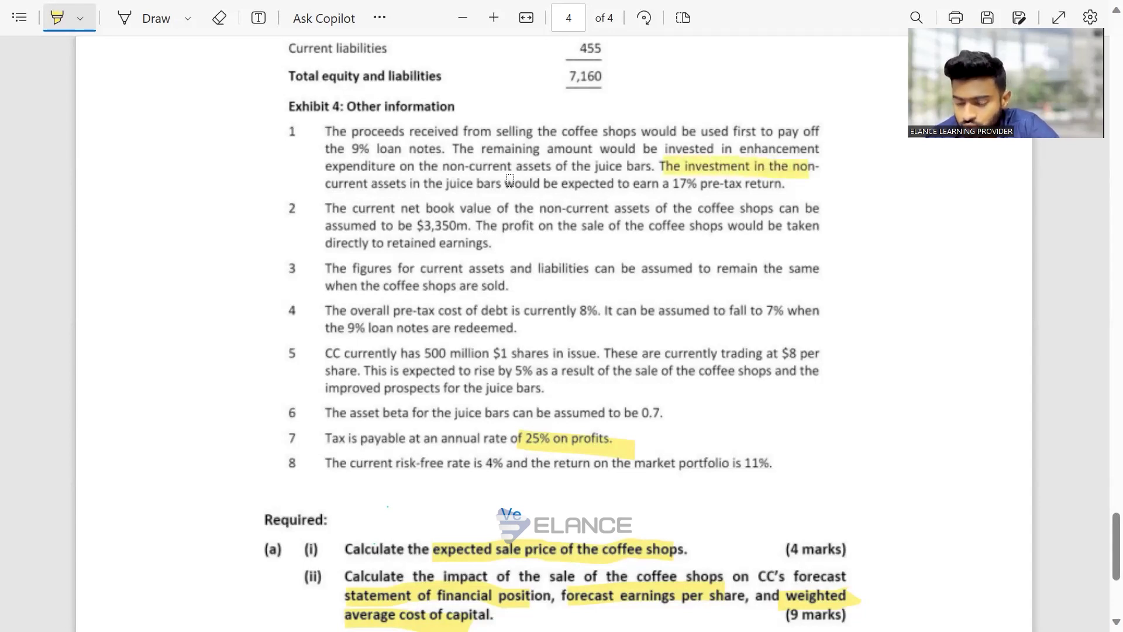
{"action": "left_click_drag", "start_coordinate": [573, 186], "coordinate": [764, 186]}
{"action": "key", "text": "alt+Tab"}
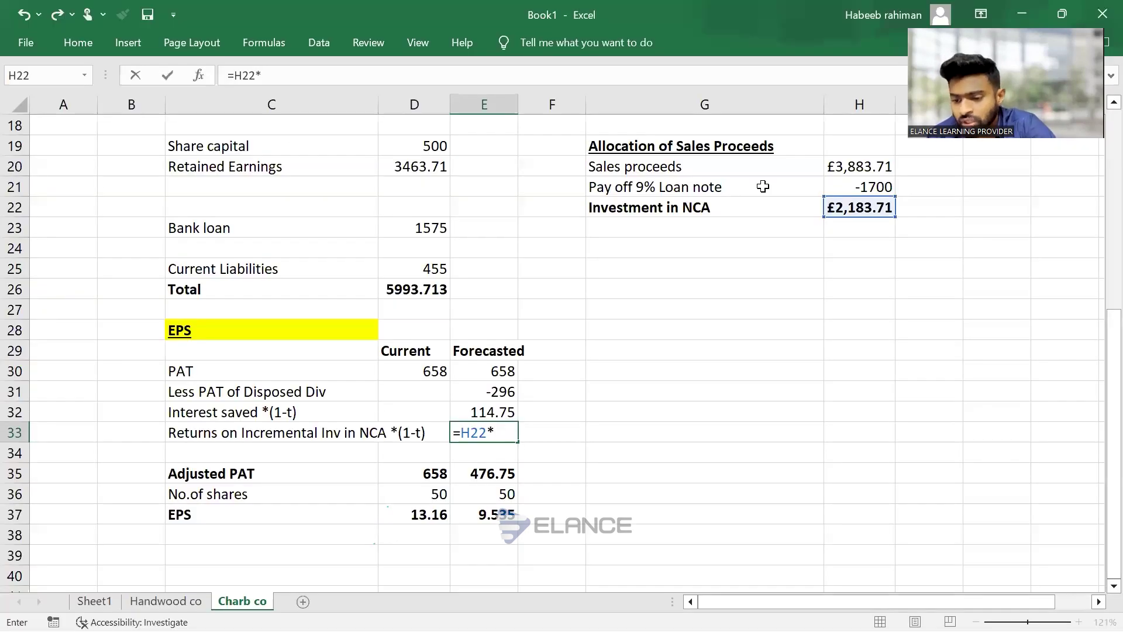
{"action": "type", "text": "17%"}
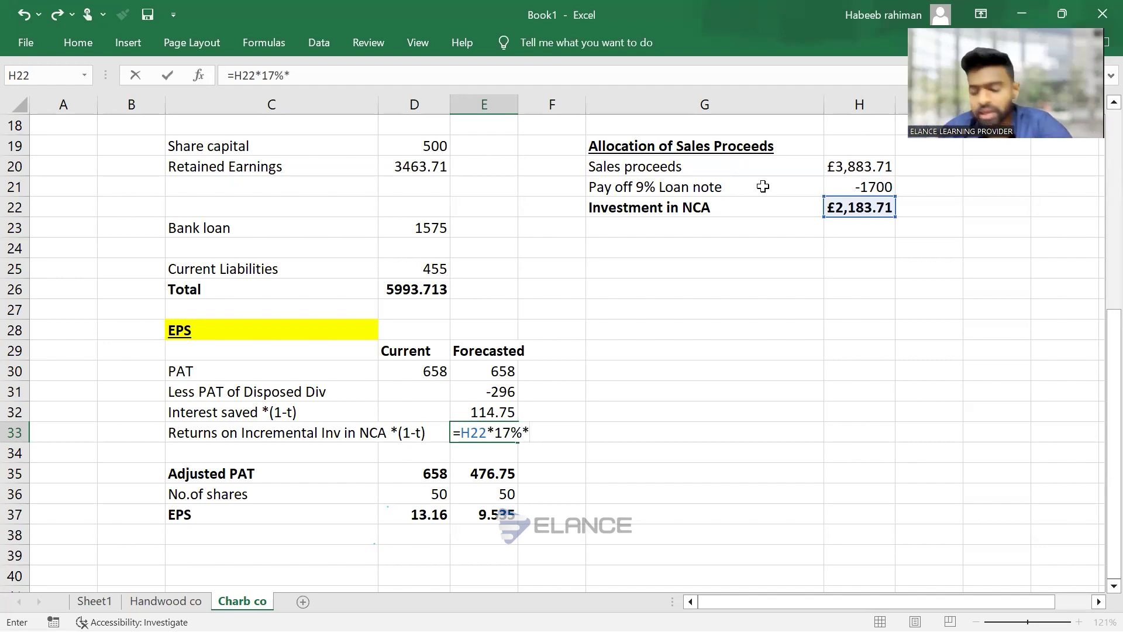
{"action": "type", "text": "*75%"}
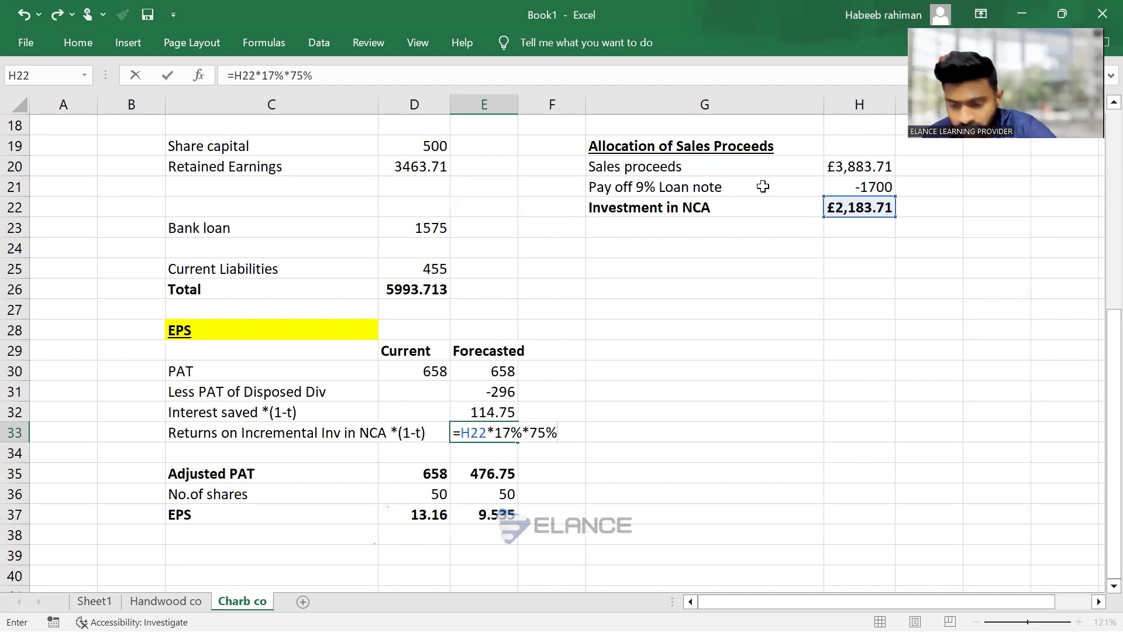
{"action": "key", "text": "alt+Tab"}
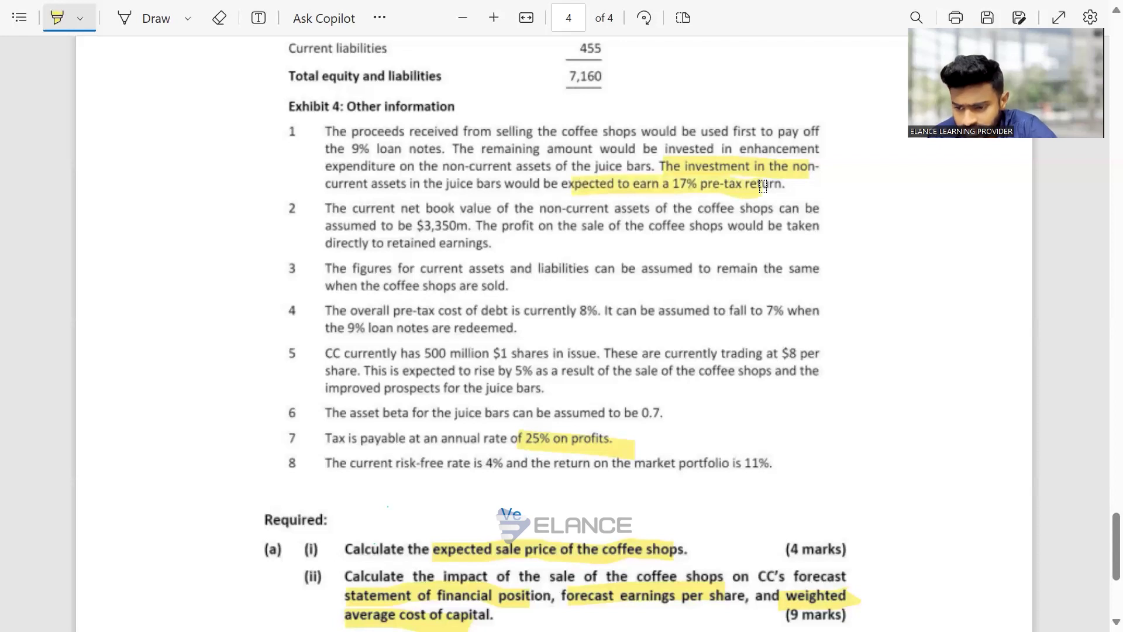
{"action": "key", "text": "alt+Tab"}
{"action": "key", "text": "Return"}
Select the current number of shares in D36, and highlight the called up share capital of 500 in the question PDF's Exhibit 3
{"action": "key", "text": "Down"}
{"action": "key", "text": "Down"}
{"action": "key", "text": "Up"}
{"action": "key", "text": "Left"}
{"action": "key", "text": "shift+Right"}
{"action": "key", "text": "Down"}
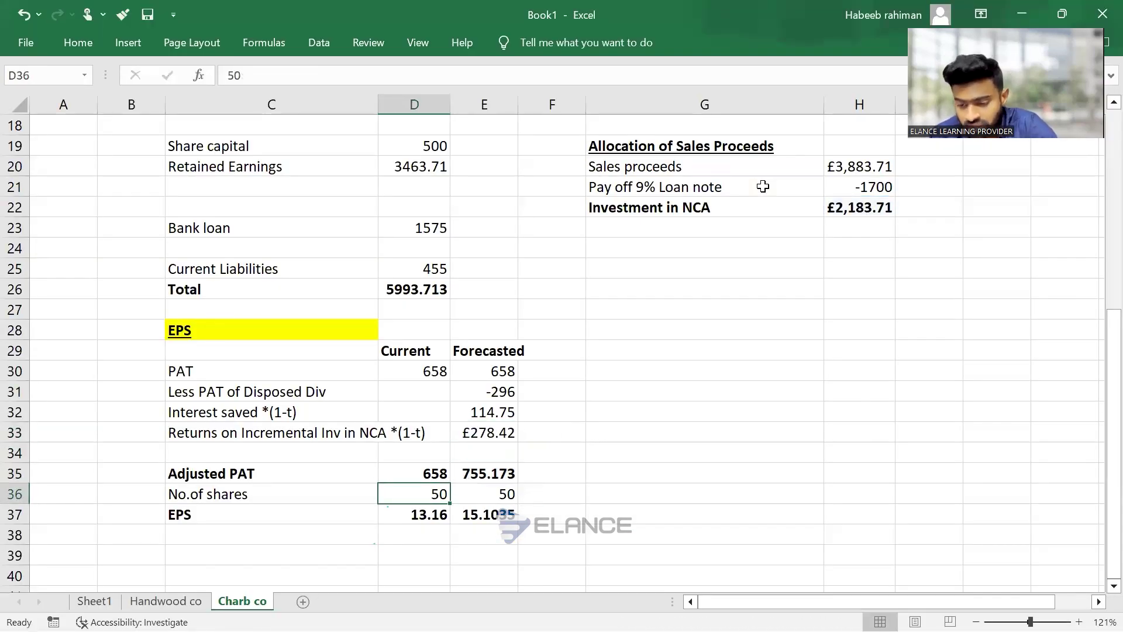
{"action": "key", "text": "alt+Tab"}
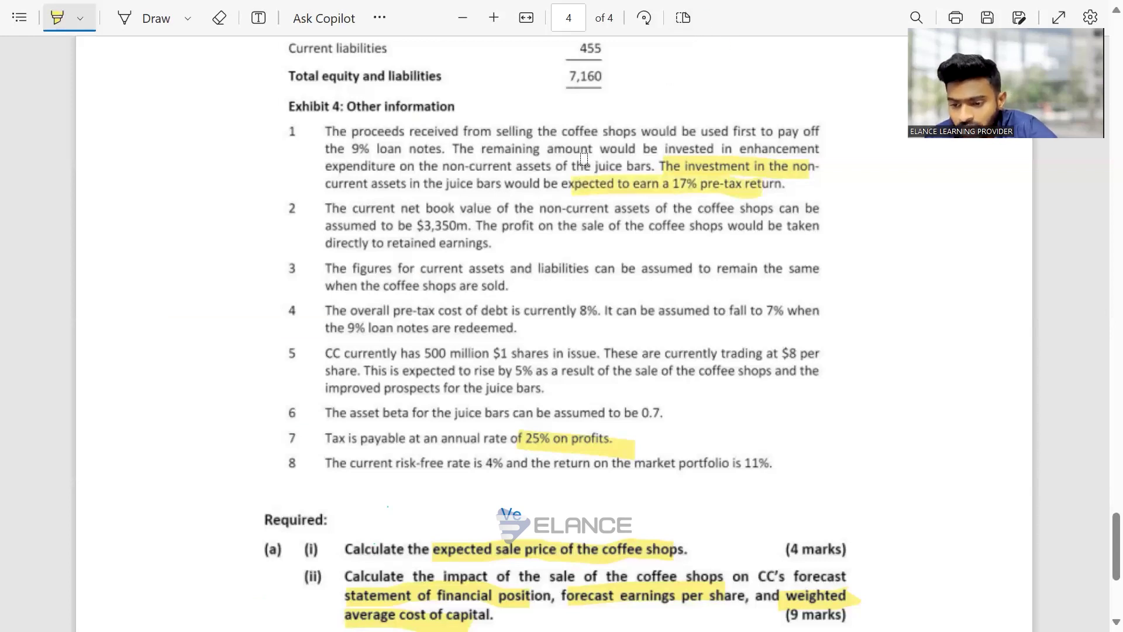
{"action": "scroll", "coordinate": [584, 158], "scroll_direction": "down", "scroll_amount": 1}
{"action": "left_click_drag", "start_coordinate": [495, 334], "coordinate": [549, 334]}
{"action": "scroll", "coordinate": [545, 335], "scroll_direction": "up", "scroll_amount": 6}
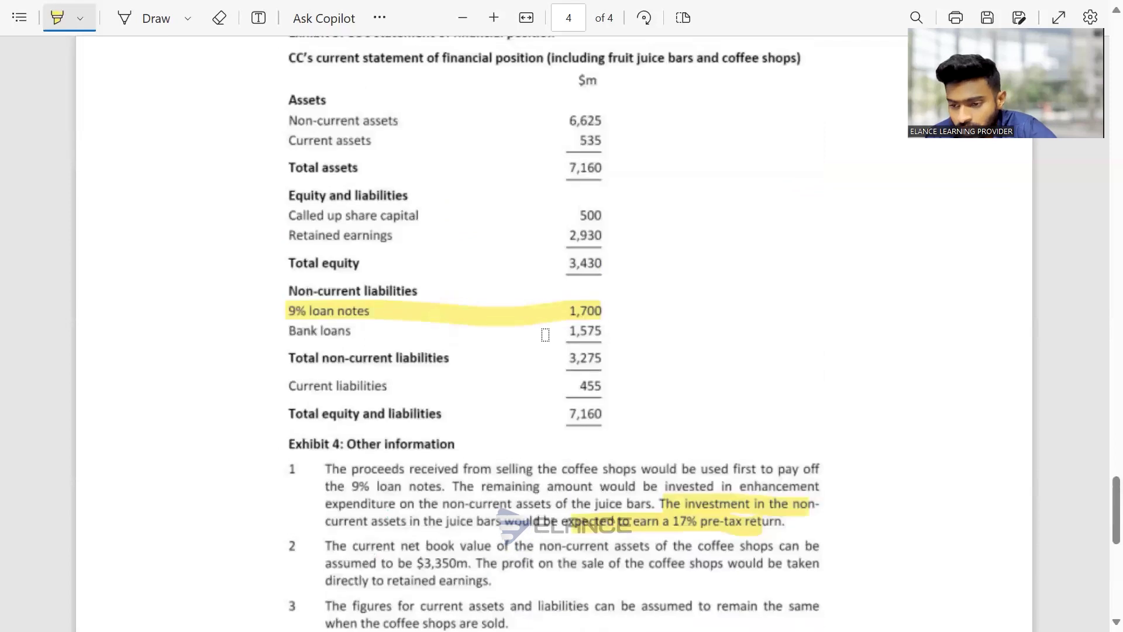
{"action": "scroll", "coordinate": [545, 334], "scroll_direction": "up", "scroll_amount": 1}
{"action": "left_click_drag", "start_coordinate": [574, 240], "coordinate": [596, 250]}
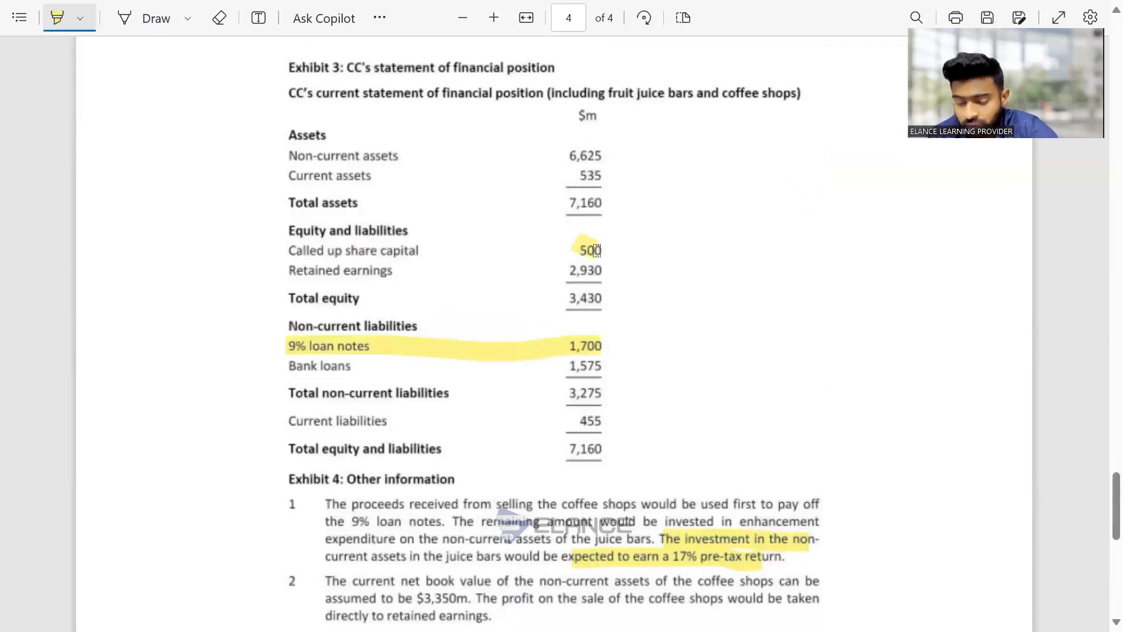
Back in Excel, set the current number of shares in D36 to 500, copy it to E36, and select both EPS results
{"action": "key", "text": "alt+Tab"}
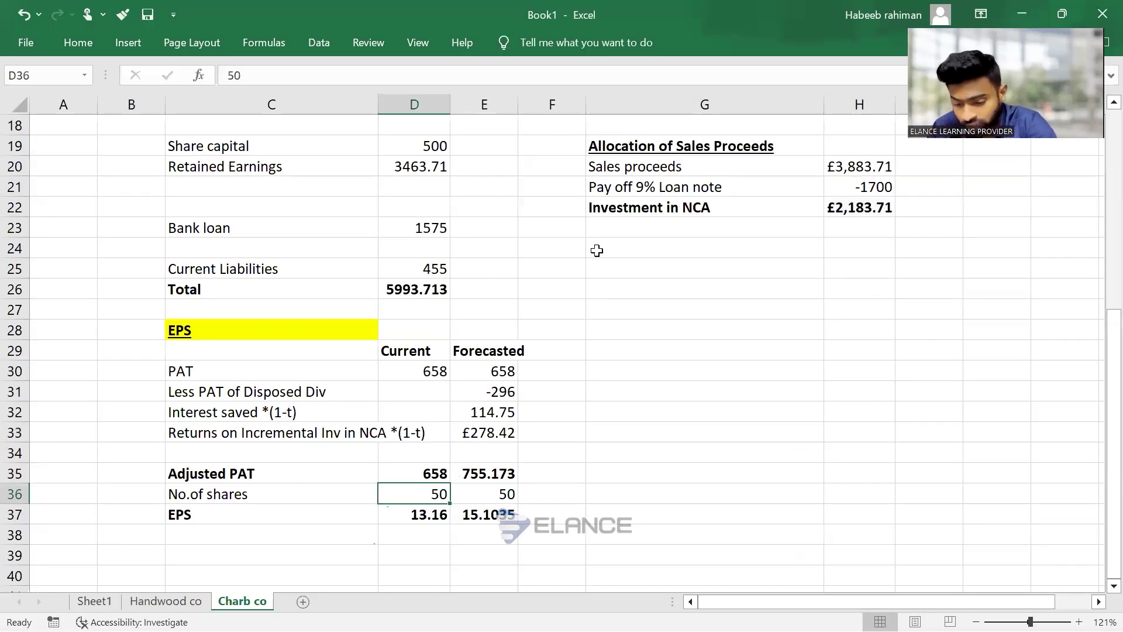
{"action": "type", "text": "500"}
{"action": "key", "text": "ctrl+Return"}
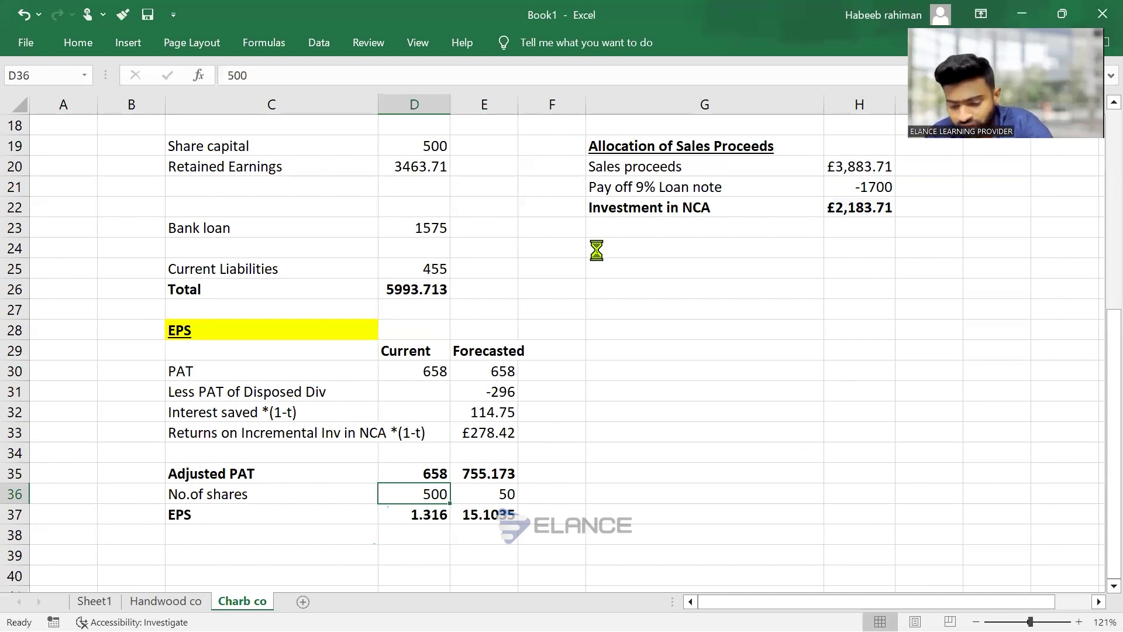
{"action": "key", "text": "ctrl+c"}
{"action": "key", "text": "Right"}
{"action": "key", "text": "ctrl+v"}
{"action": "key", "text": "Down"}
{"action": "key", "text": "Left"}
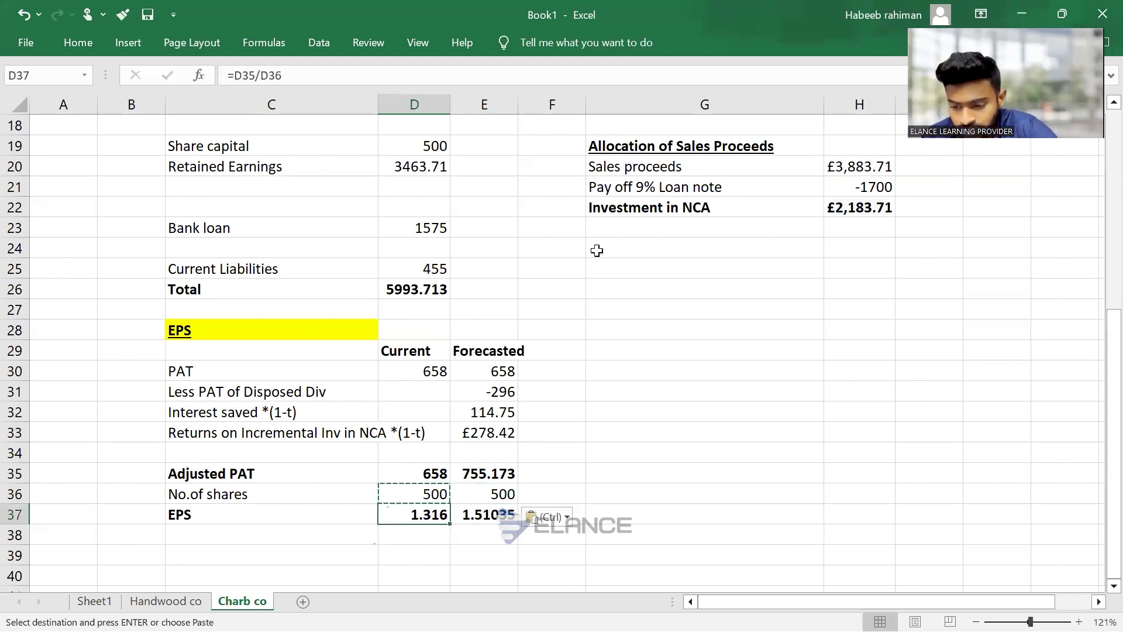
{"action": "key", "text": "shift+Right"}
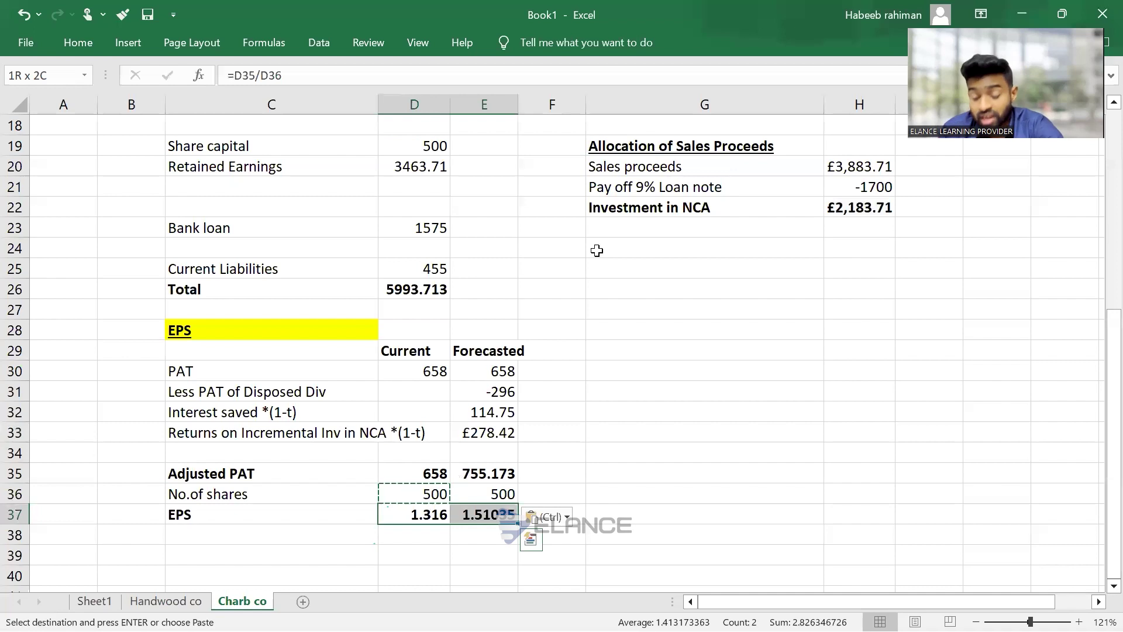
Review the Charb co workings from the free cash flow row in the selling price calculation through to the EPS section
{"action": "scroll", "coordinate": [596, 251], "scroll_direction": "down", "scroll_amount": 3}
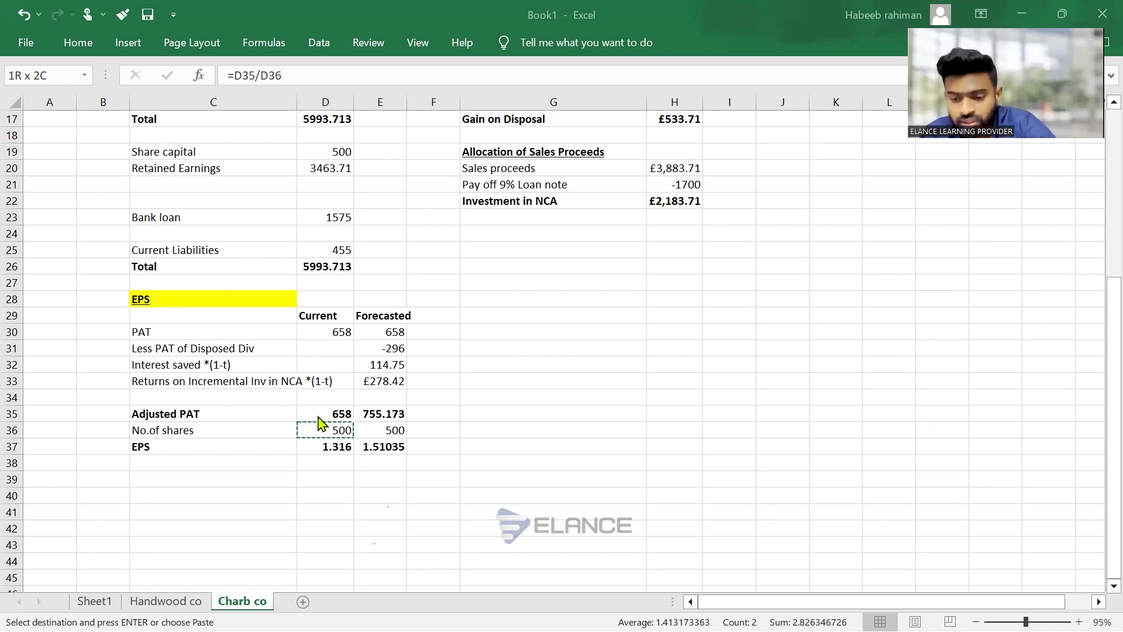
{"action": "key", "text": "ctrl+v"}
{"action": "scroll", "coordinate": [270, 504], "scroll_direction": "down", "scroll_amount": 1}
{"action": "scroll", "coordinate": [270, 505], "scroll_direction": "down", "scroll_amount": 3}
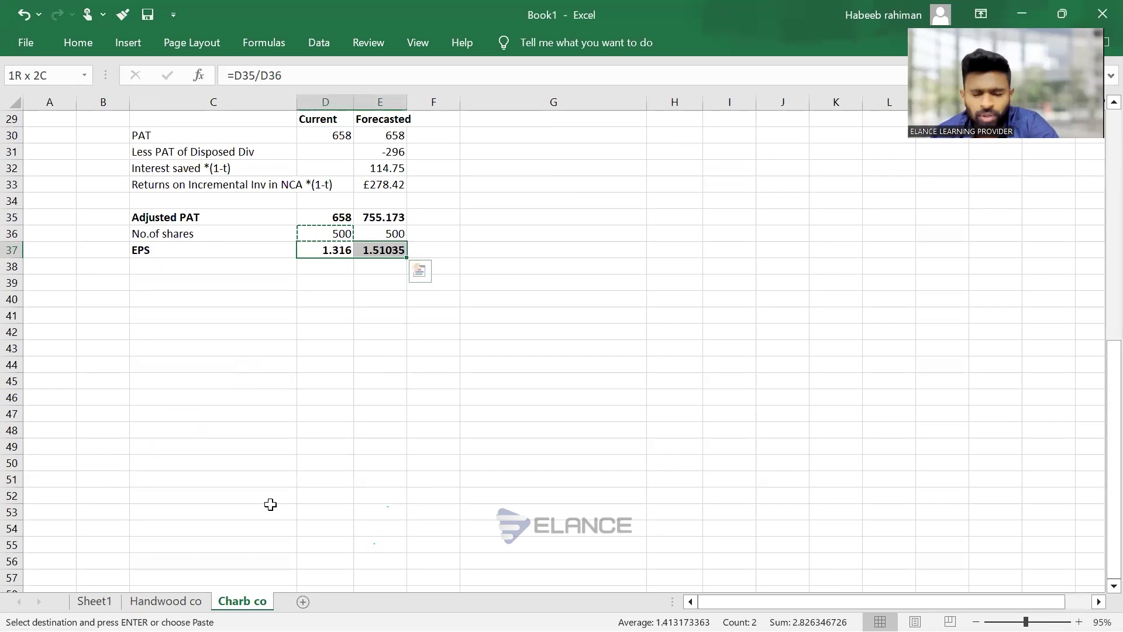
{"action": "scroll", "coordinate": [271, 504], "scroll_direction": "up", "scroll_amount": 9}
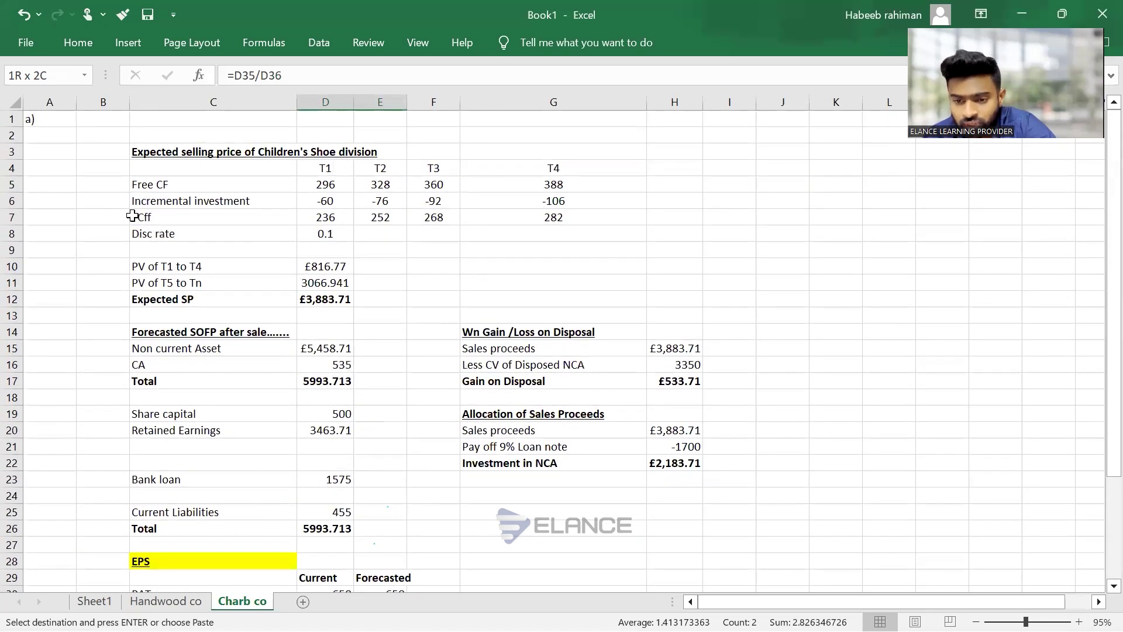
{"action": "left_click", "coordinate": [141, 188]}
{"action": "key", "text": "shift+Right"}
{"action": "key", "text": "shift+Right"}
{"action": "key", "text": "shift+Right"}
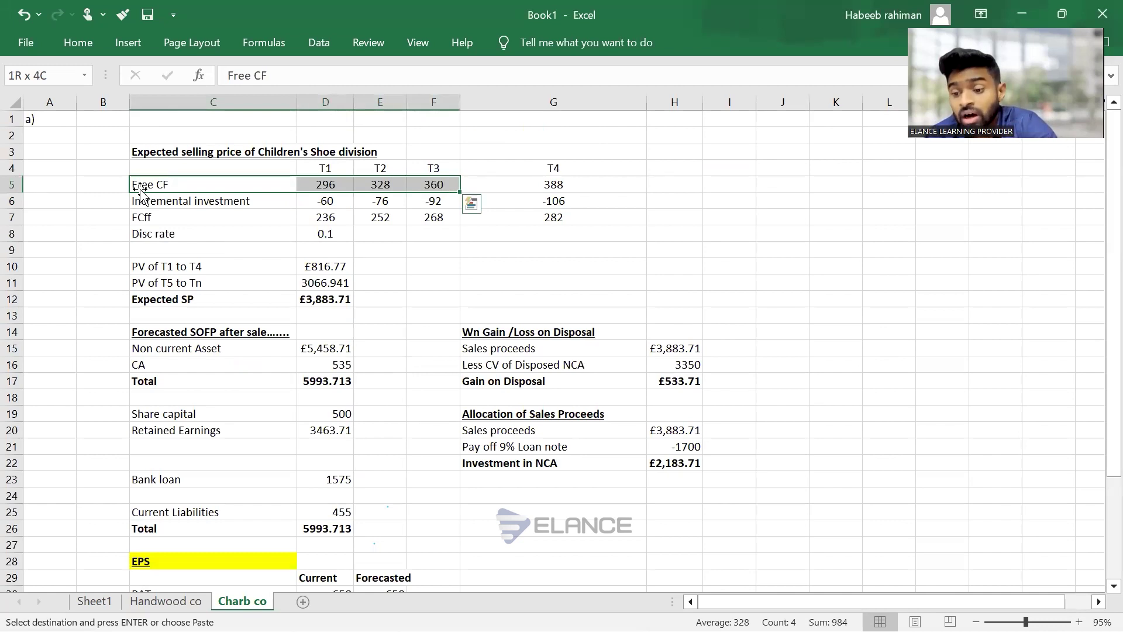
{"action": "scroll", "coordinate": [141, 190], "scroll_direction": "down", "scroll_amount": 2}
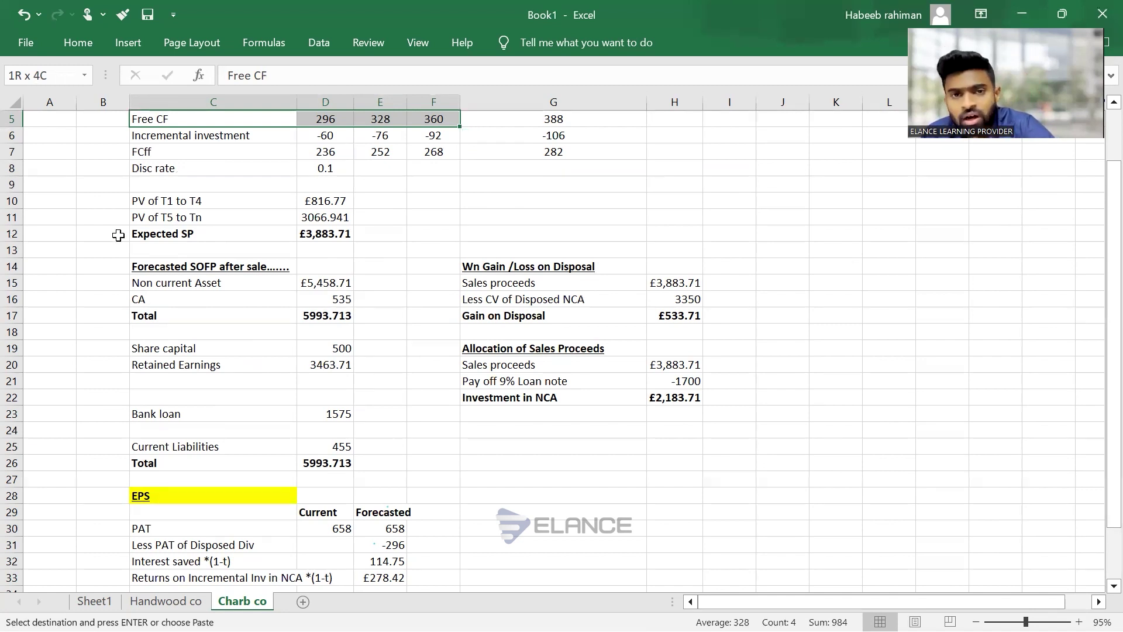
{"action": "scroll", "coordinate": [118, 236], "scroll_direction": "down", "scroll_amount": 3}
{"action": "scroll", "coordinate": [93, 235], "scroll_direction": "down", "scroll_amount": 2}
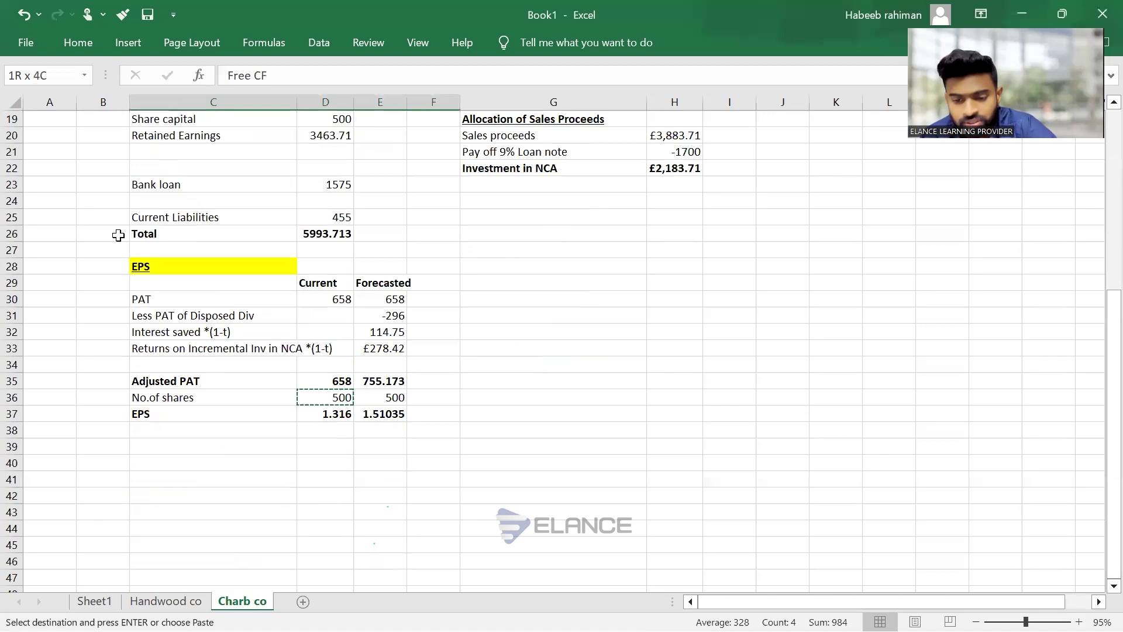
Clear the pending copy on the Charb co sheet and inspect the forecast non-current asset formula in D15
{"action": "scroll", "coordinate": [117, 236], "scroll_direction": "down", "scroll_amount": 1}
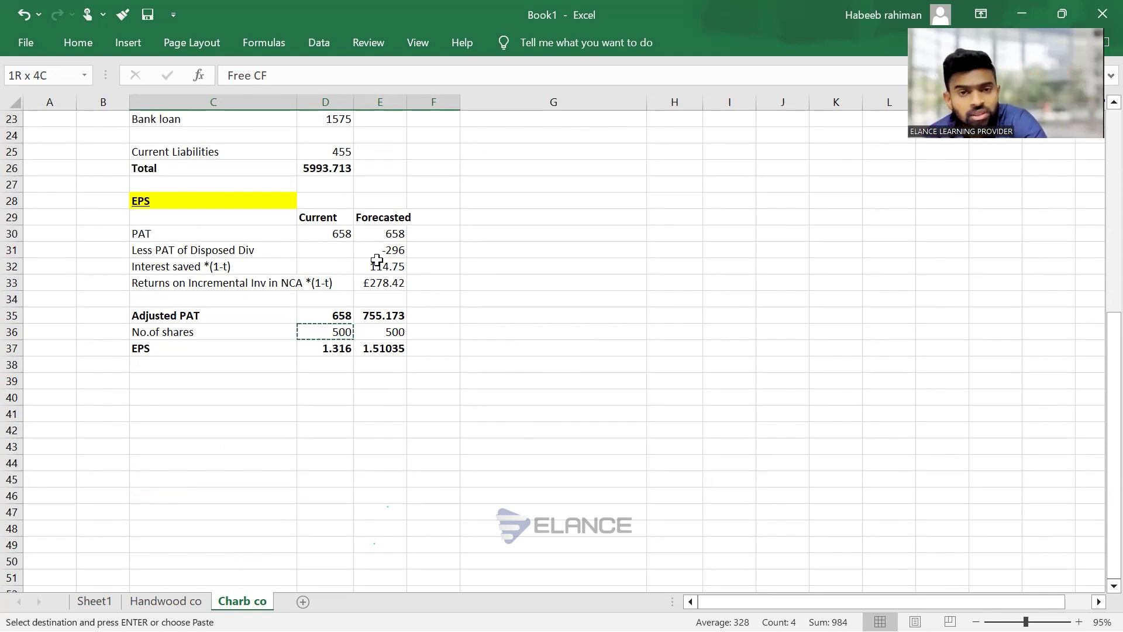
{"action": "left_click", "coordinate": [413, 385]}
{"action": "key", "text": "Escape"}
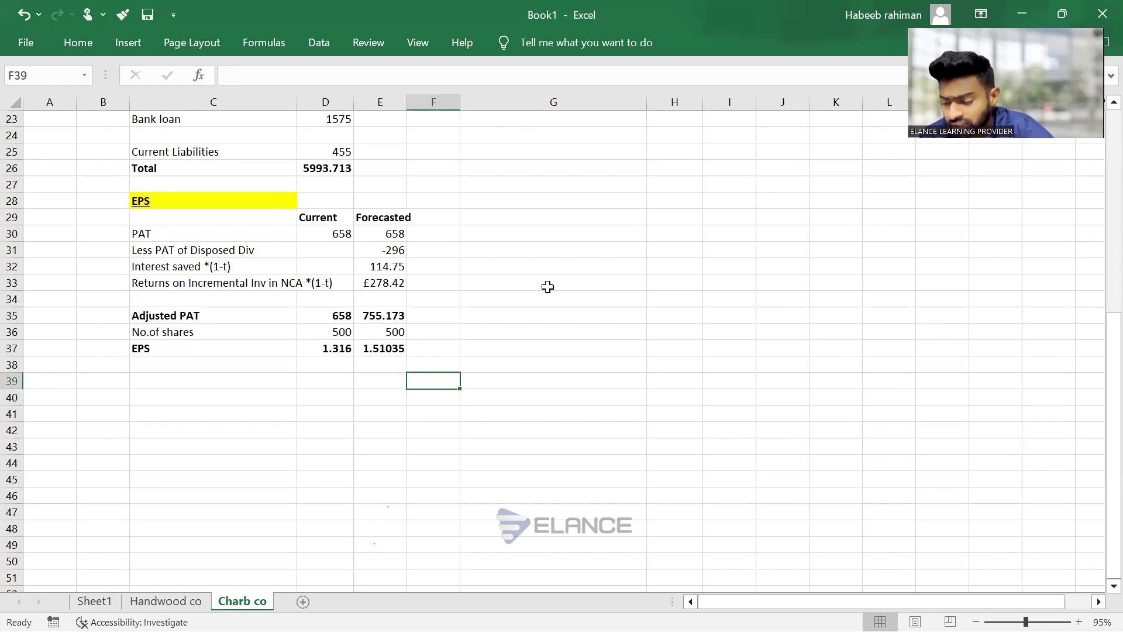
{"action": "scroll", "coordinate": [548, 286], "scroll_direction": "up", "scroll_amount": 3}
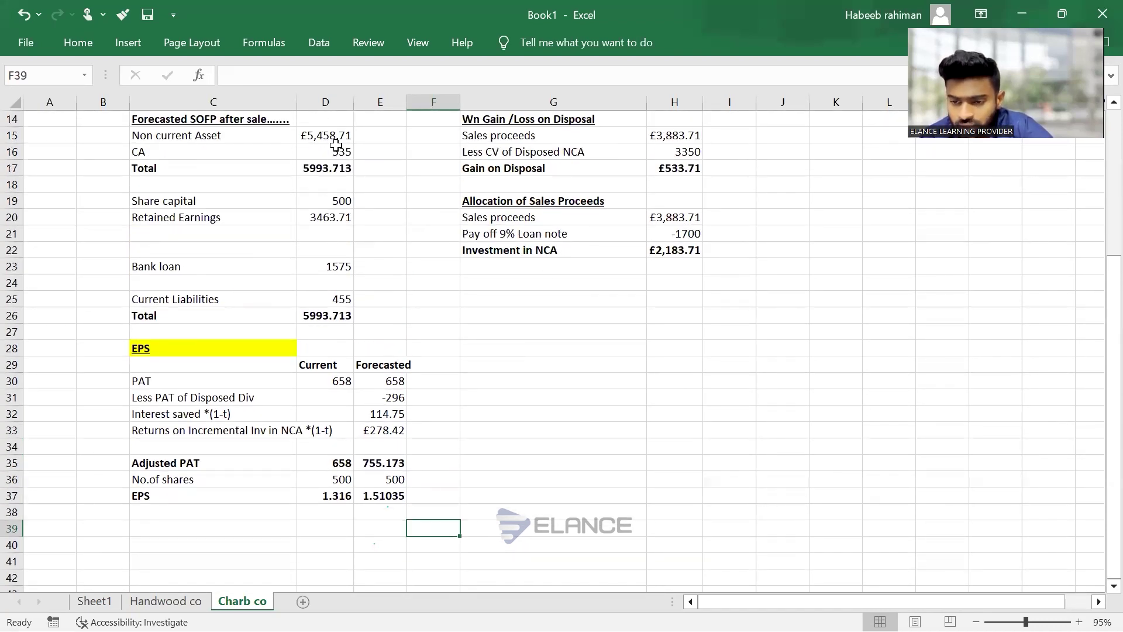
{"action": "left_click", "coordinate": [332, 139]}
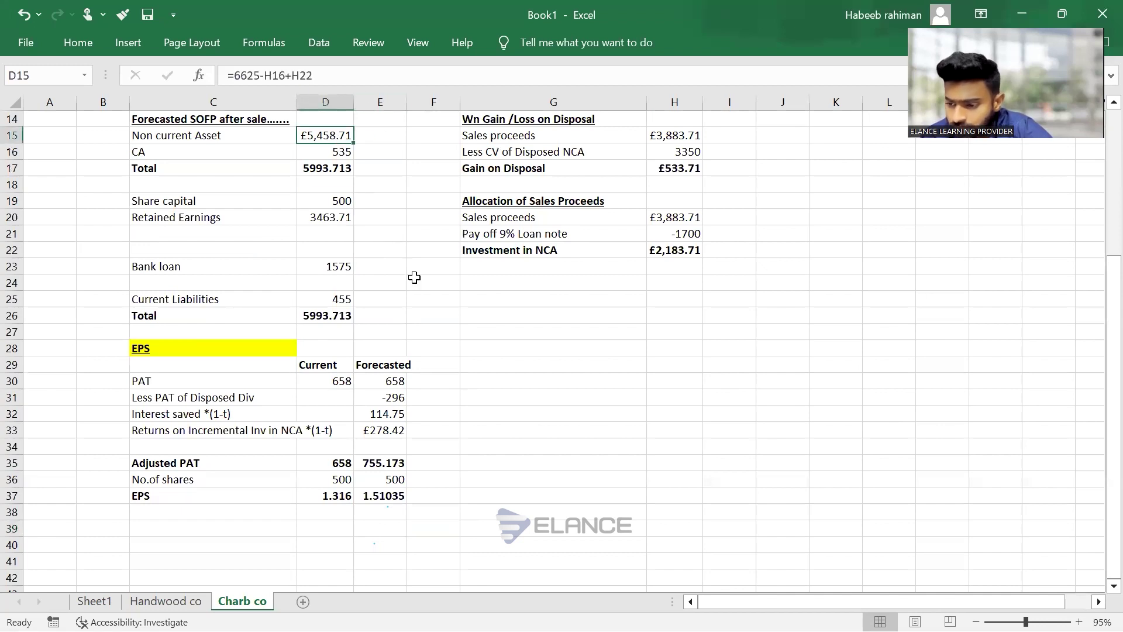
{"action": "scroll", "coordinate": [413, 275], "scroll_direction": "down", "scroll_amount": 1}
{"action": "scroll", "coordinate": [414, 277], "scroll_direction": "down", "scroll_amount": 1}
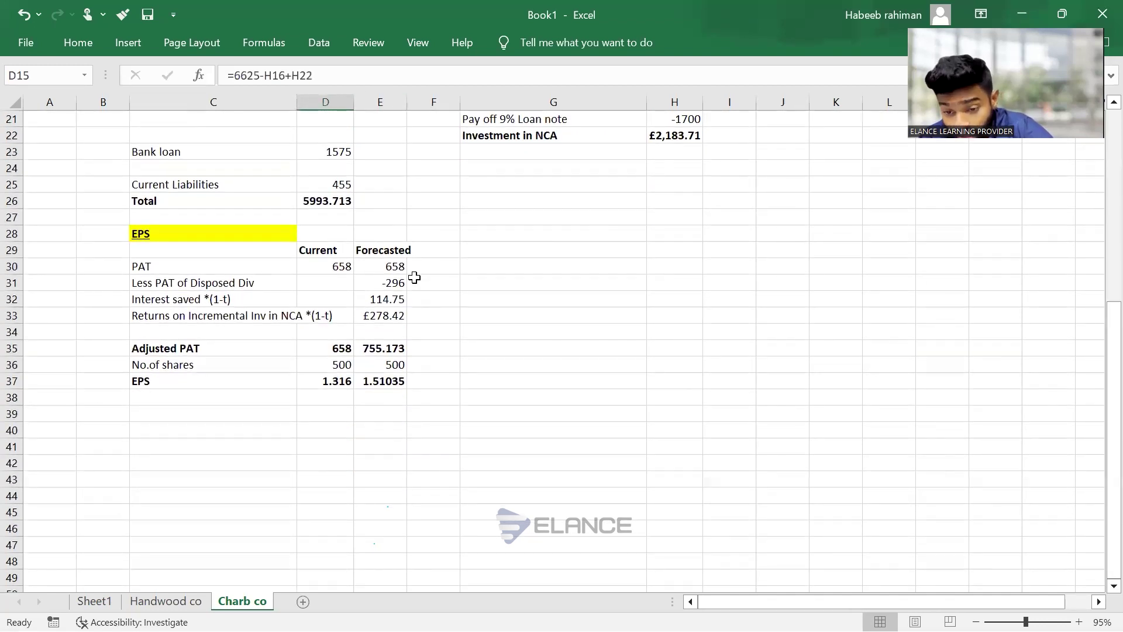
Compare the Less PAT of Disposed Div row in the EPS section with the Incremental investment row in the selling price calculation
{"action": "left_click", "coordinate": [400, 282]}
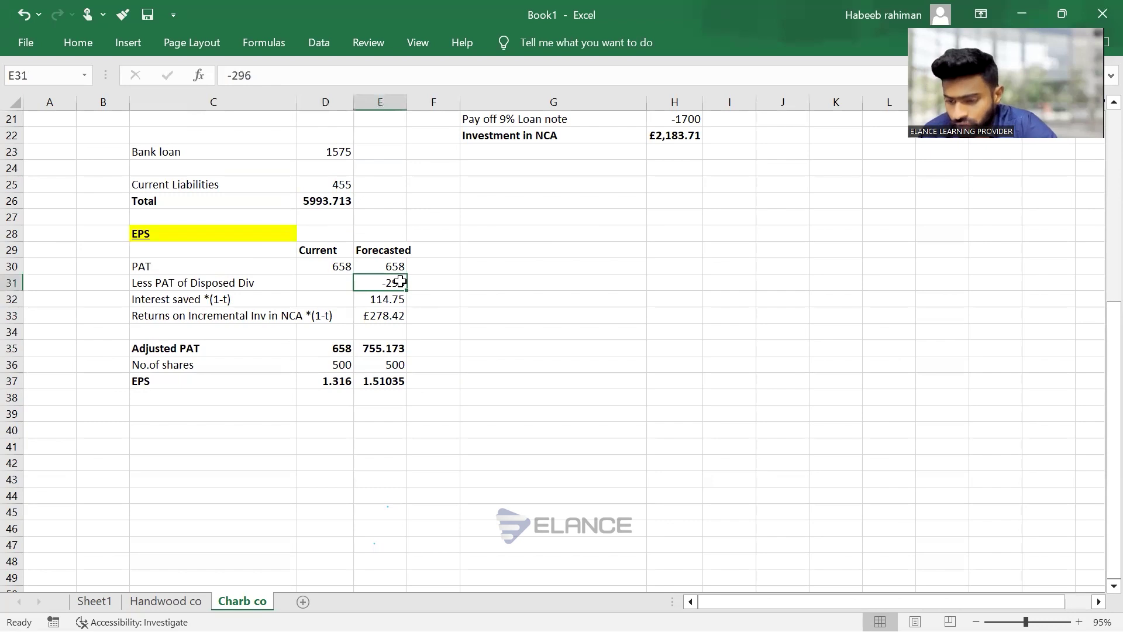
{"action": "key", "text": "shift+Left"}
{"action": "key", "text": "shift+Left"}
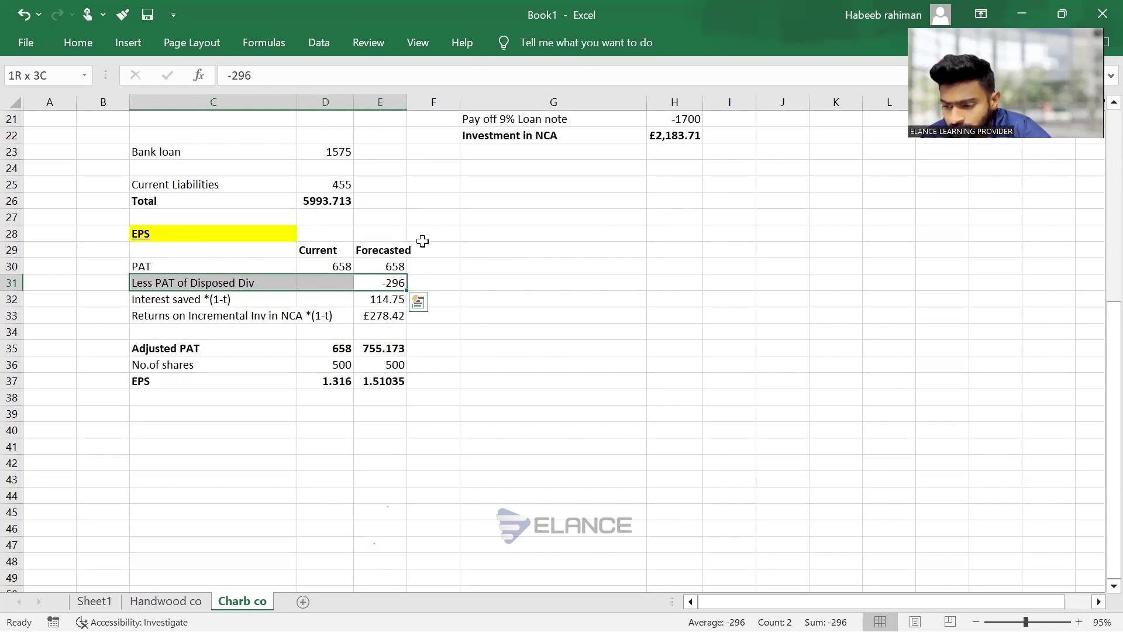
{"action": "scroll", "coordinate": [422, 241], "scroll_direction": "up", "scroll_amount": 5}
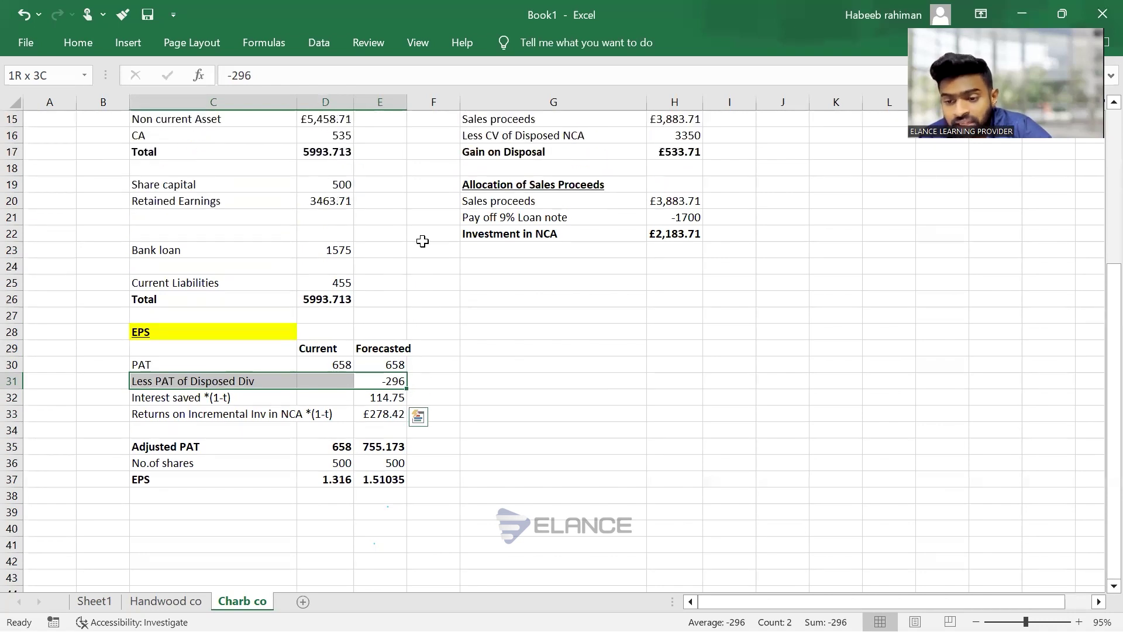
{"action": "scroll", "coordinate": [422, 241], "scroll_direction": "up", "scroll_amount": 2}
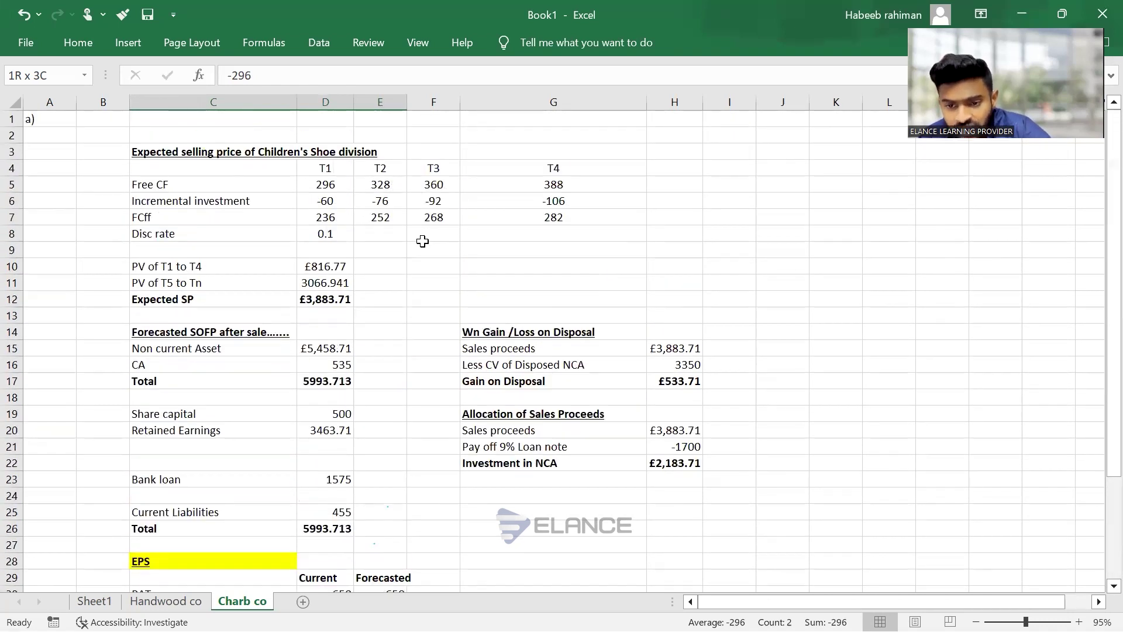
{"action": "left_click", "coordinate": [185, 205]}
{"action": "key", "text": "shift+Right"}
{"action": "key", "text": "shift+Right"}
{"action": "key", "text": "shift+Right"}
{"action": "key", "text": "shift+Right"}
{"action": "key", "text": "shift+Right"}
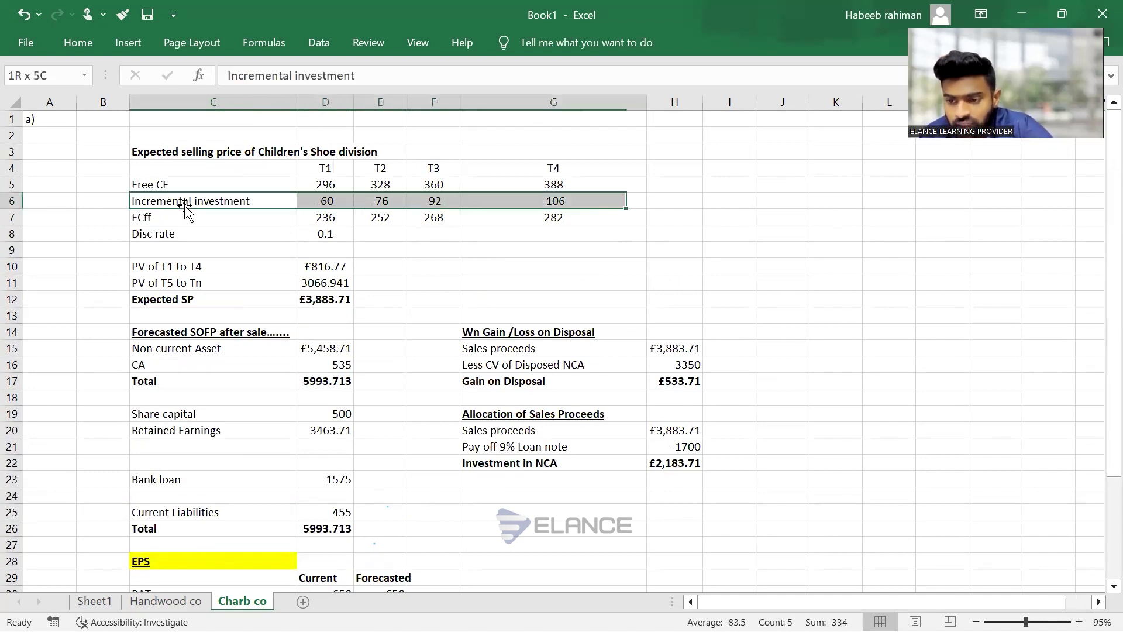
{"action": "scroll", "coordinate": [201, 291], "scroll_direction": "down", "scroll_amount": 5}
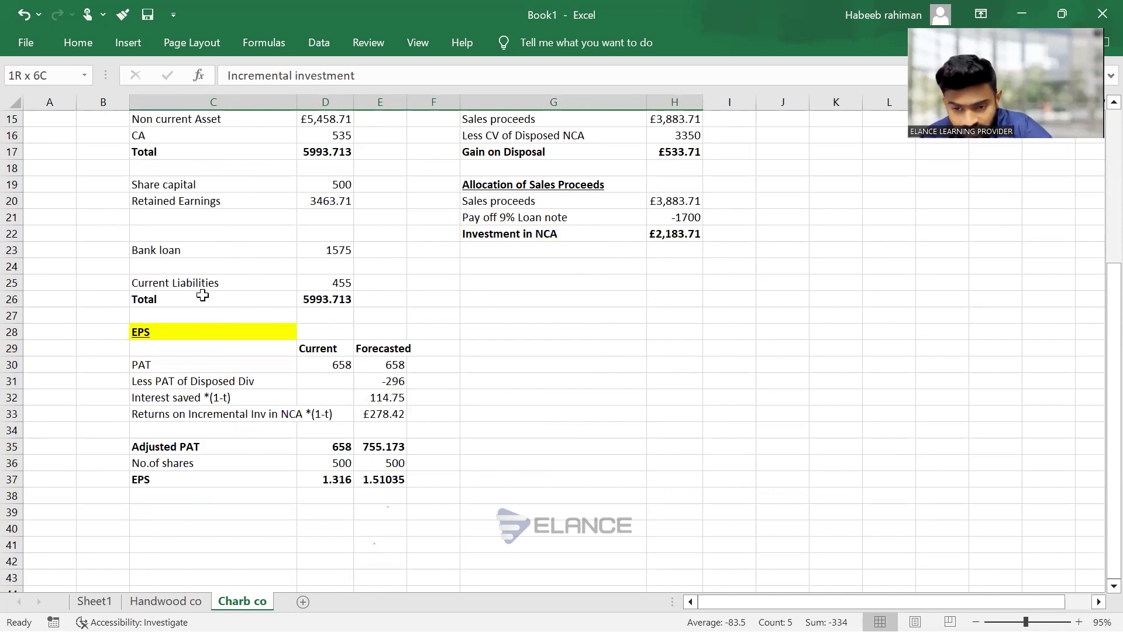
Examine the EPS section's PAT row against the T1 free cash flow in D5 and the FCff formula in D7
{"action": "left_click", "coordinate": [221, 365]}
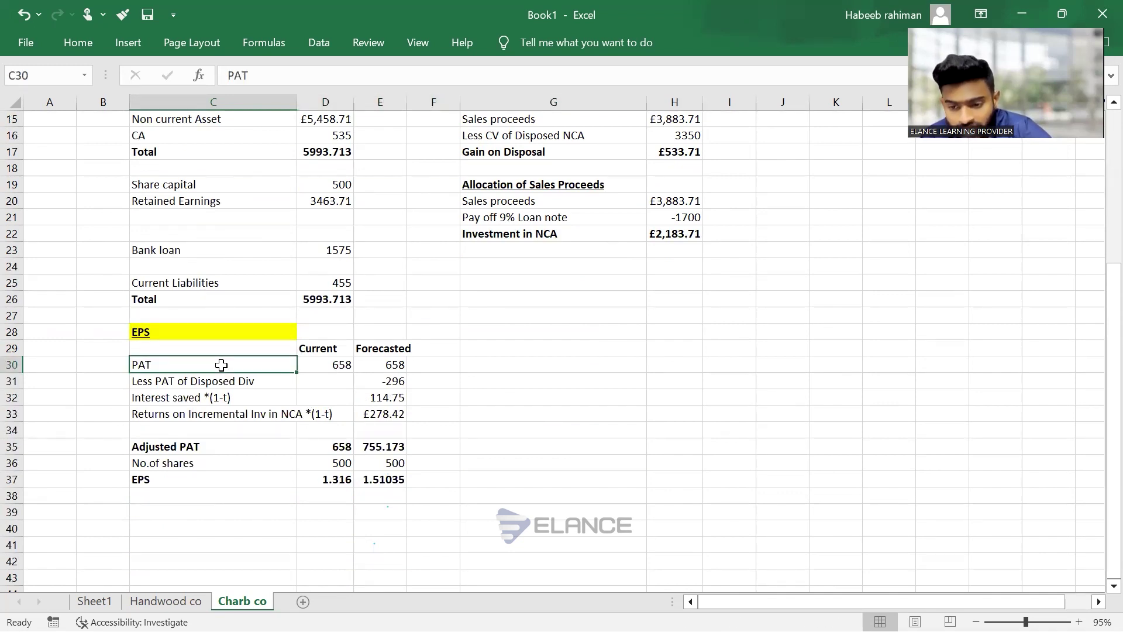
{"action": "scroll", "coordinate": [221, 365], "scroll_direction": "up", "scroll_amount": 5}
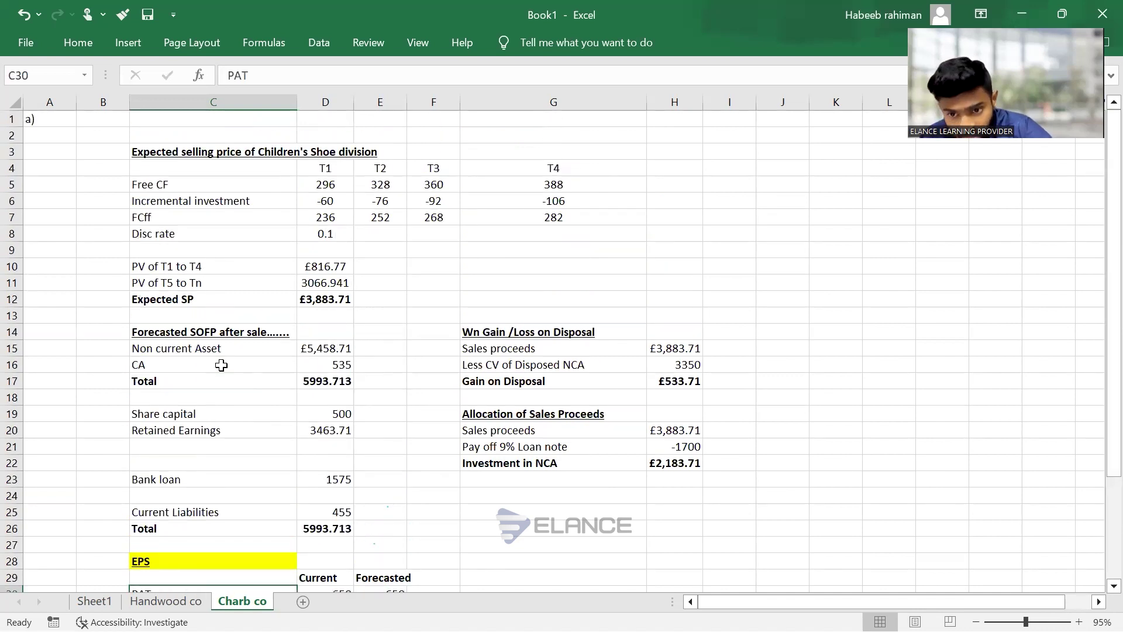
{"action": "left_click", "coordinate": [314, 188]}
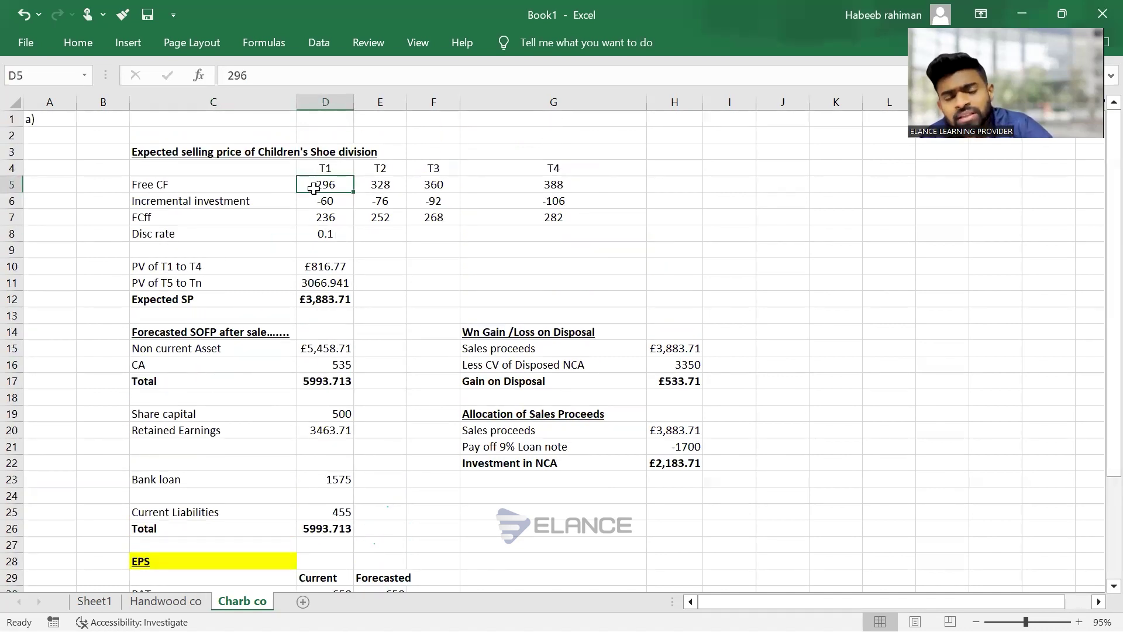
{"action": "left_click", "coordinate": [333, 213]}
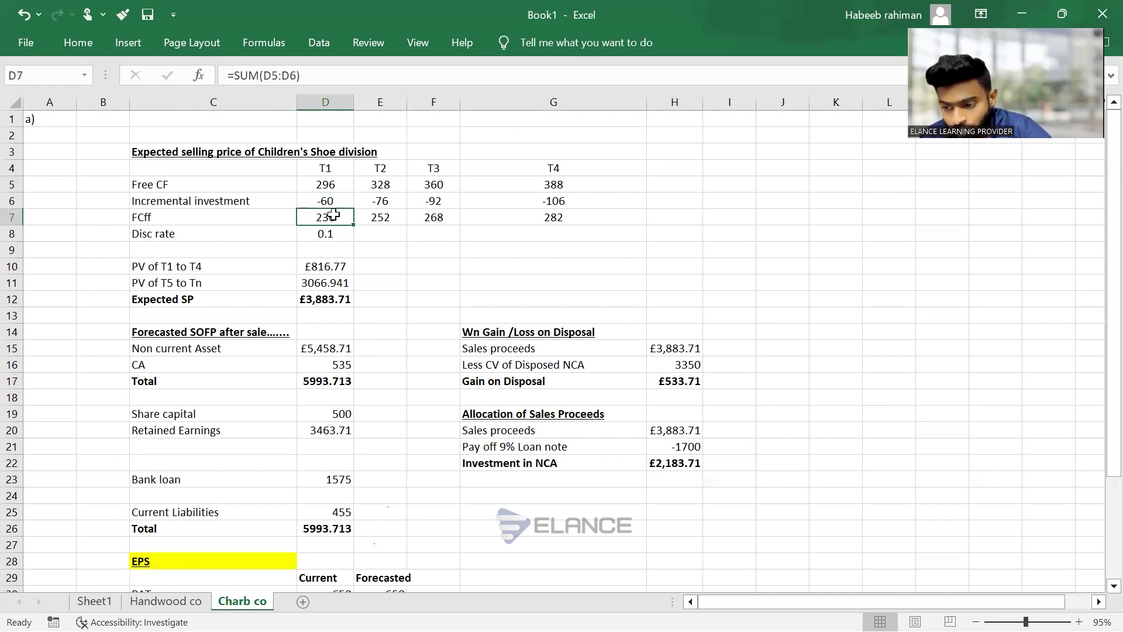
{"action": "scroll", "coordinate": [334, 212], "scroll_direction": "down", "scroll_amount": 2}
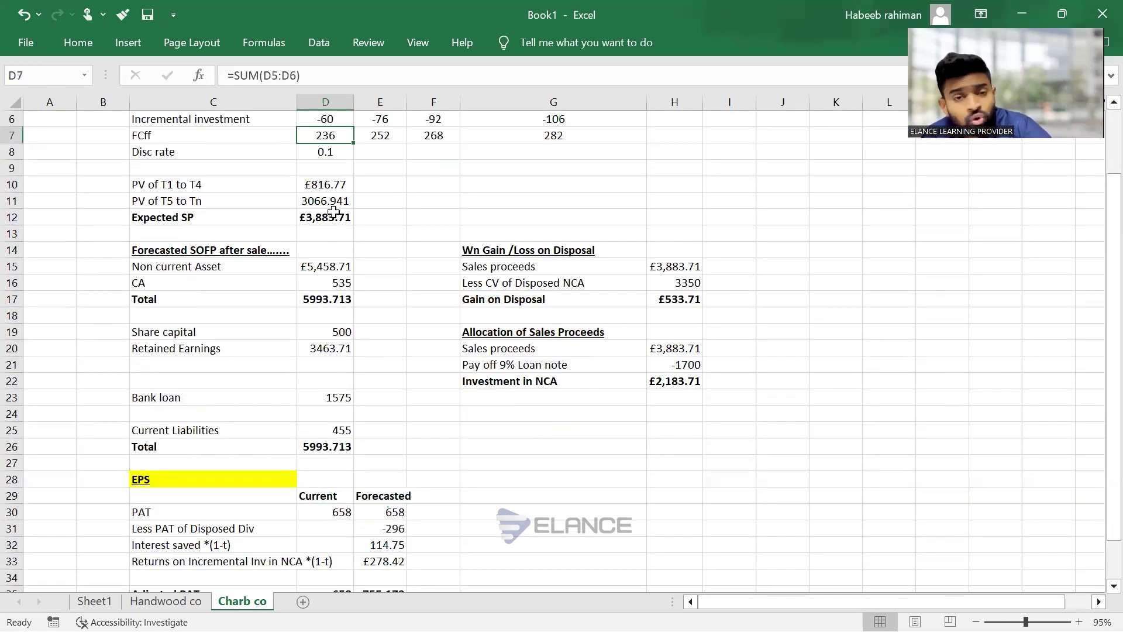
{"action": "scroll", "coordinate": [334, 212], "scroll_direction": "down", "scroll_amount": 3}
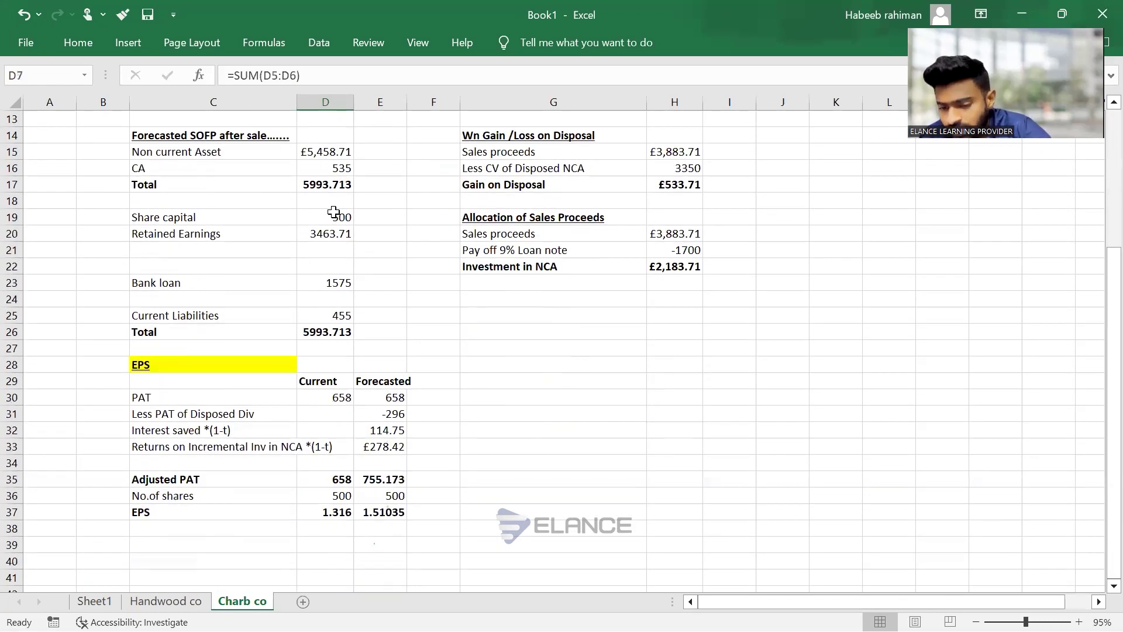
{"action": "scroll", "coordinate": [333, 211], "scroll_direction": "down", "scroll_amount": 2}
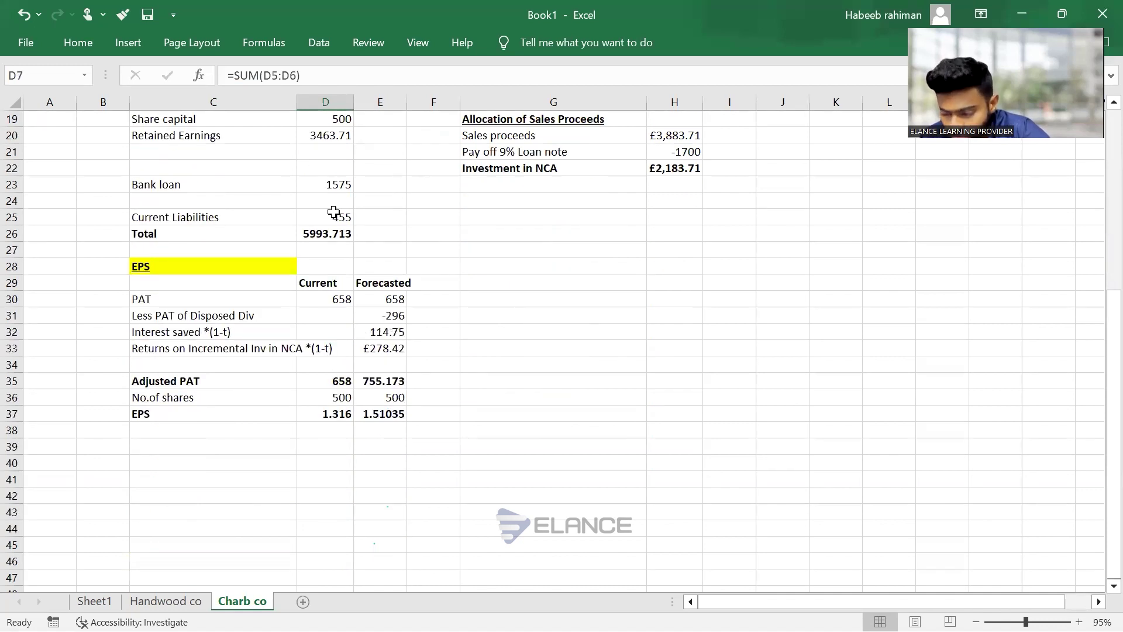
{"action": "scroll", "coordinate": [334, 212], "scroll_direction": "down", "scroll_amount": 1}
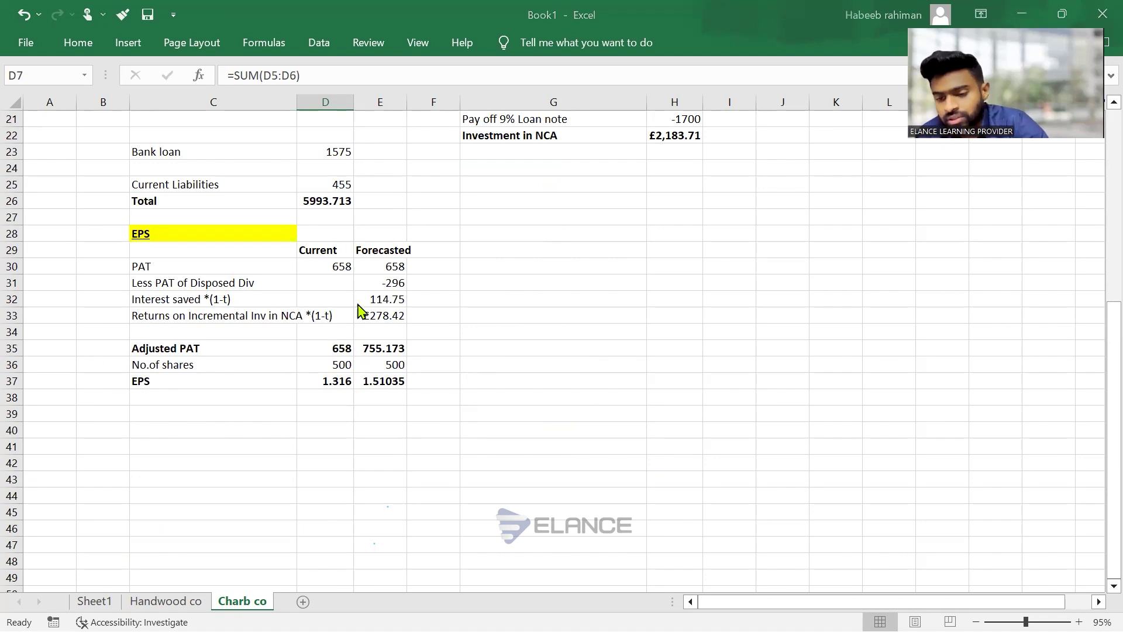
Switch to the Corporate Reconstruction question PDF and consult the other information in Exhibit 4
{"action": "key", "text": "alt+Tab"}
{"action": "key", "text": "alt+Tab"}
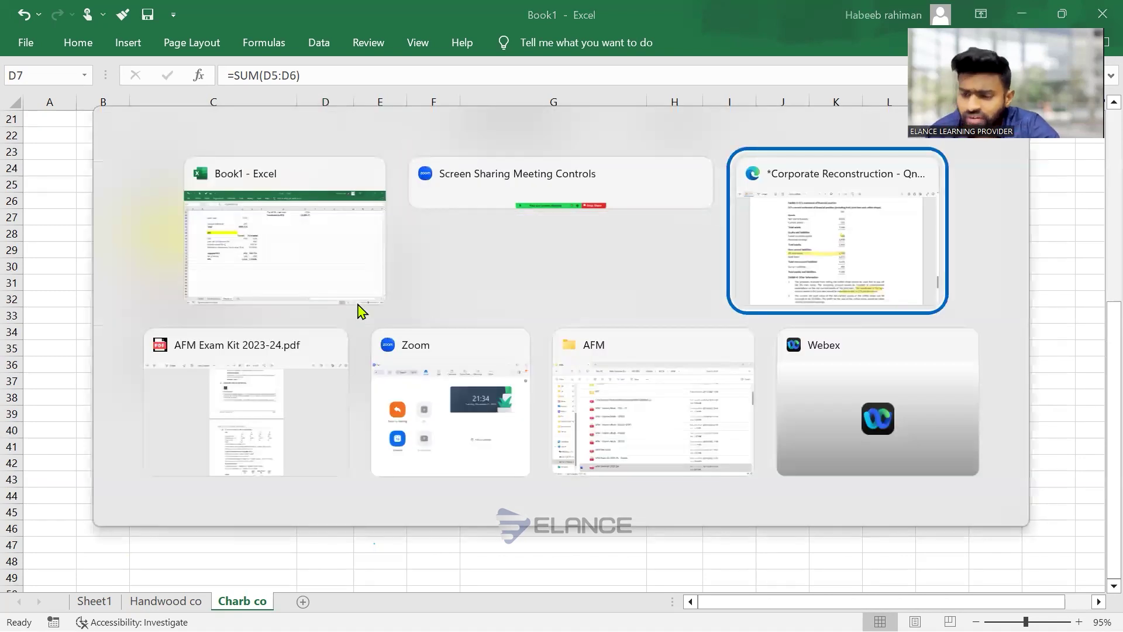
{"action": "scroll", "coordinate": [180, 425], "scroll_direction": "down", "scroll_amount": 1}
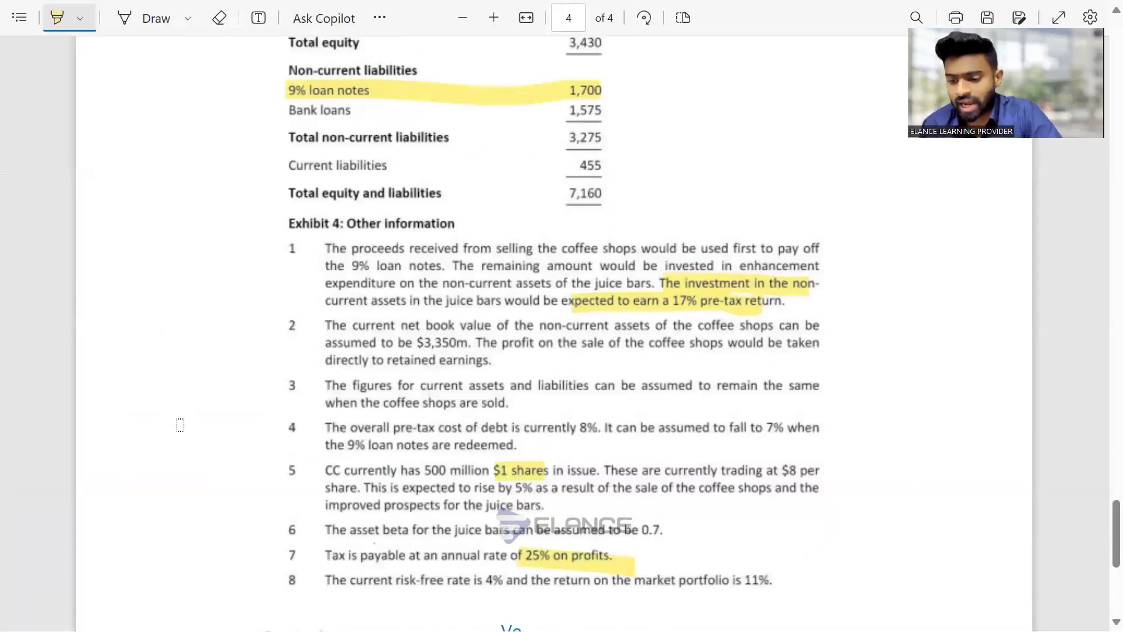
Back in Excel, add a WACC heading in C39 below the EPS section, formatted bold and underlined with yellow fill
{"action": "key", "text": "alt+Tab"}
{"action": "scroll", "coordinate": [180, 426], "scroll_direction": "down", "scroll_amount": 3}
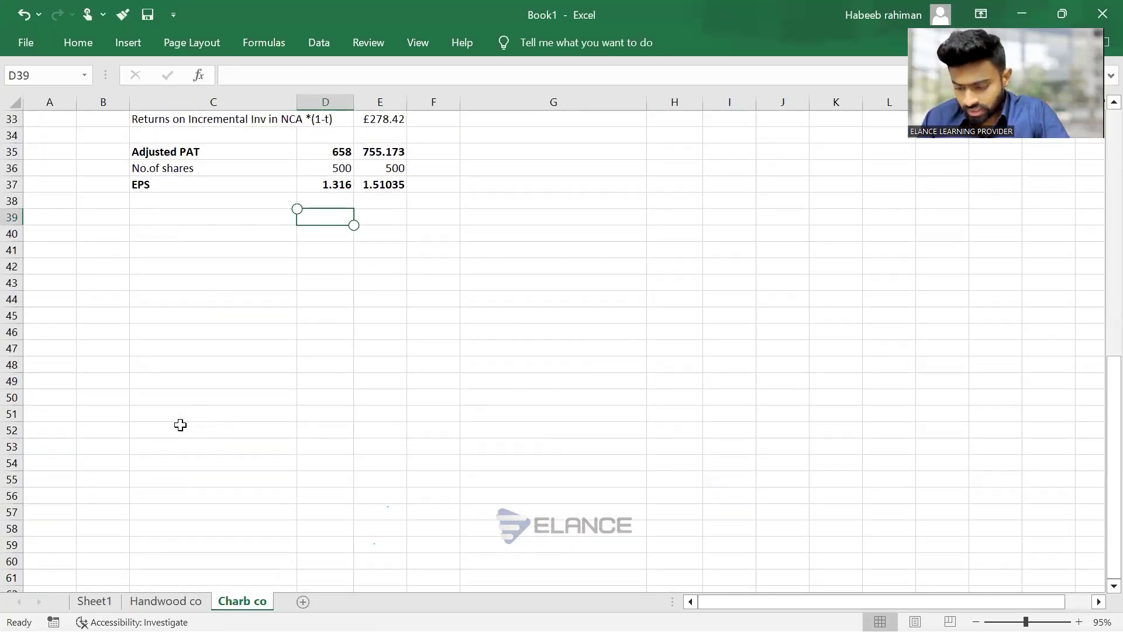
{"action": "key", "text": "Left"}
{"action": "type", "text": "WACC"}
{"action": "key", "text": "Return"}
{"action": "key", "text": "Up"}
{"action": "key", "text": "ctrl+b"}
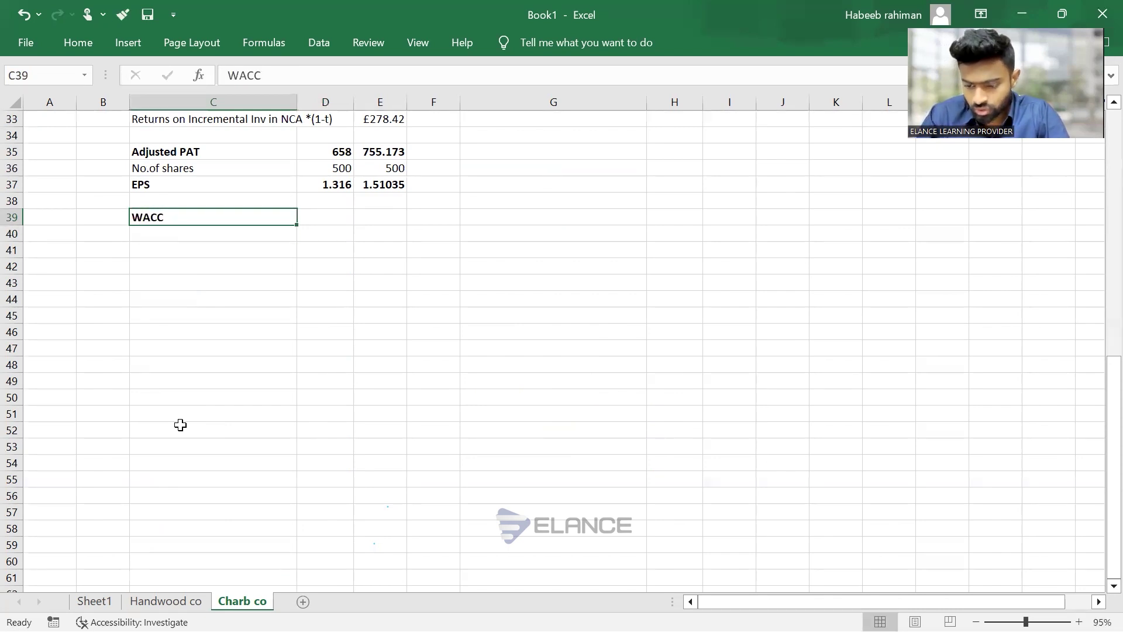
{"action": "key", "text": "ctrl+u"}
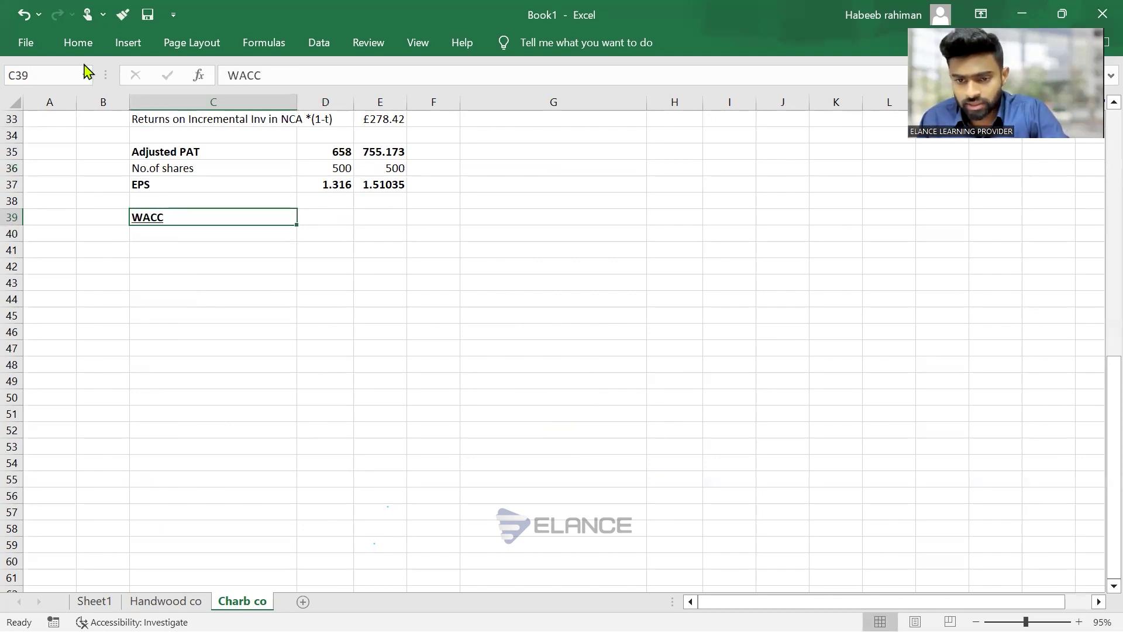
{"action": "left_click", "coordinate": [78, 42]}
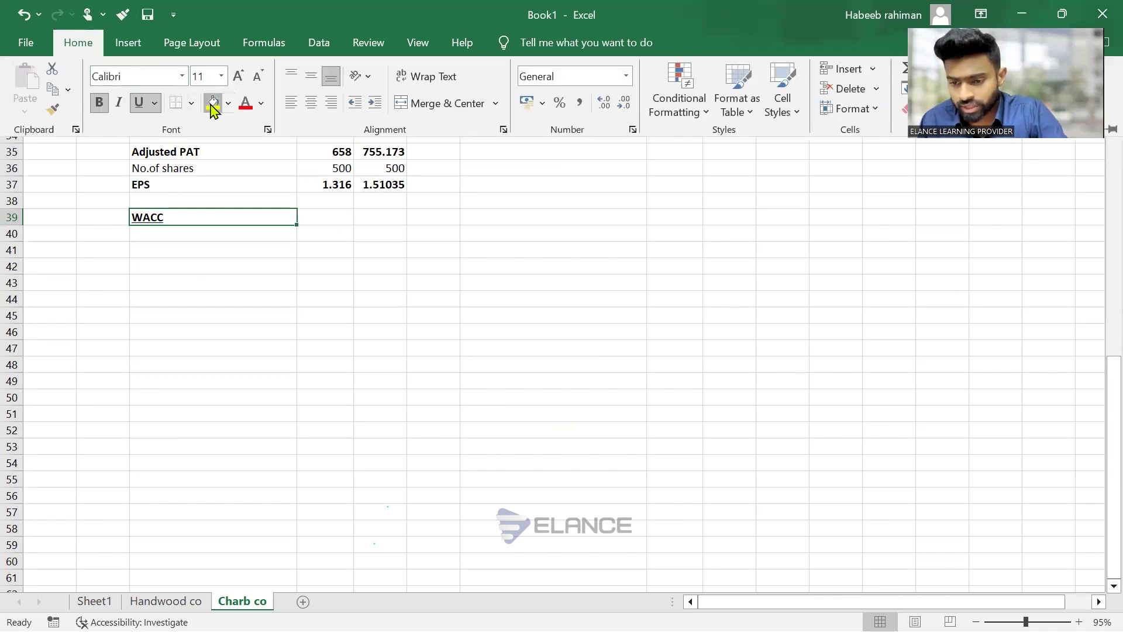
{"action": "left_click", "coordinate": [213, 103]}
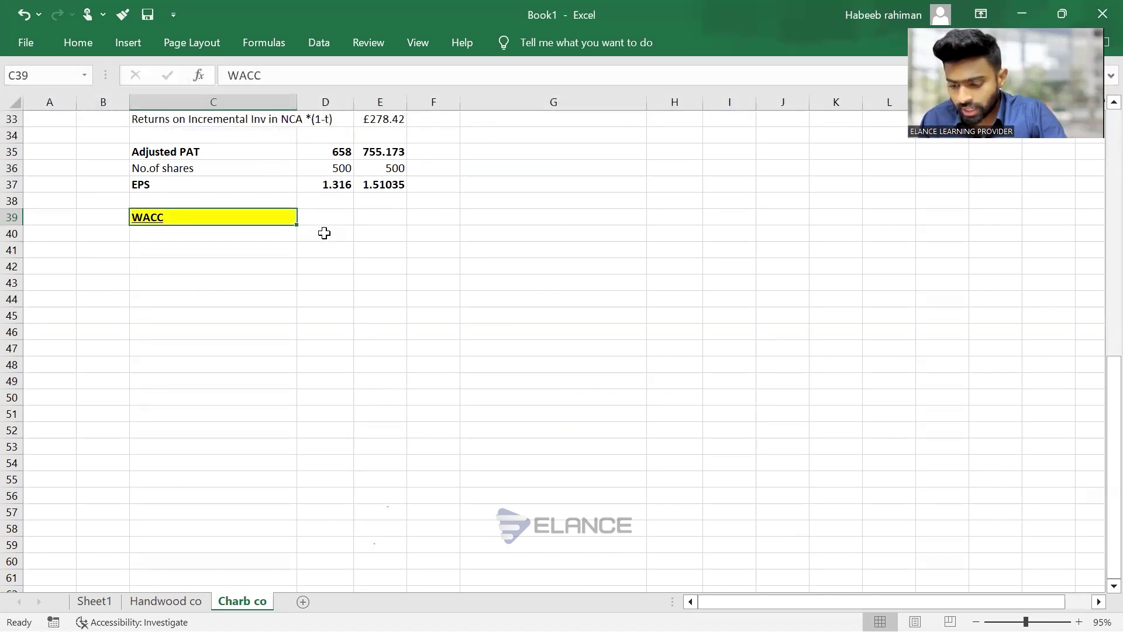
Enter the WACC component labels Ke in D40, Kd in D41, Ve in F40 and Vd in F41
{"action": "left_click", "coordinate": [324, 233]}
{"action": "type", "text": "Ke"}
{"action": "key", "text": "Return"}
{"action": "type", "text": "Kd"}
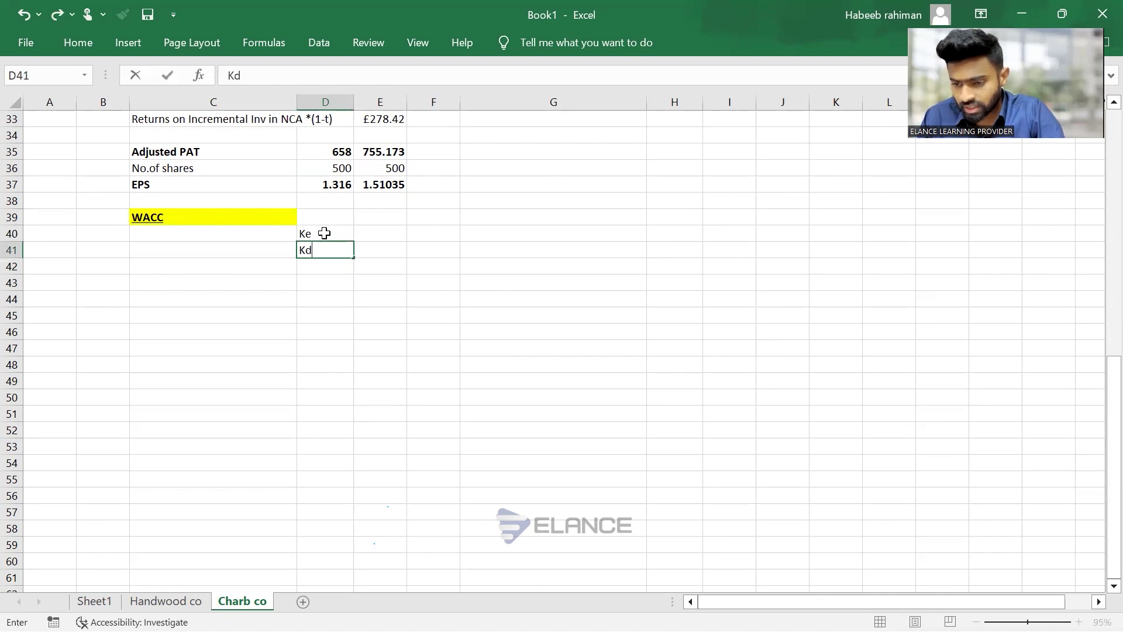
{"action": "key", "text": "Tab"}
{"action": "key", "text": "Up"}
{"action": "key", "text": "Right"}
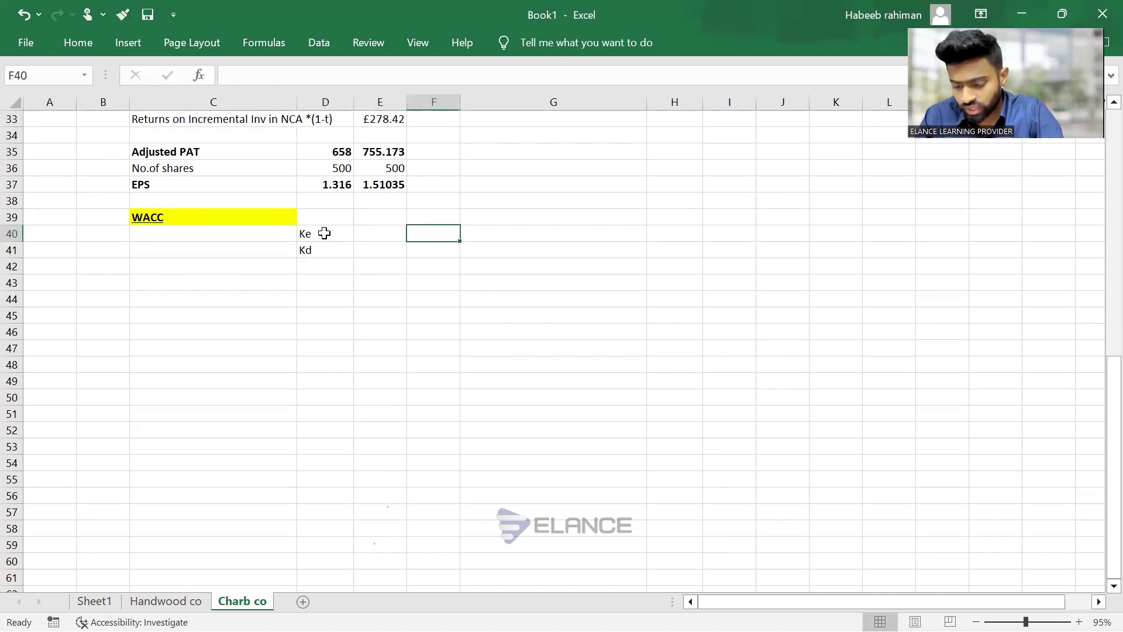
{"action": "type", "text": "Ve"}
{"action": "key", "text": "Return"}
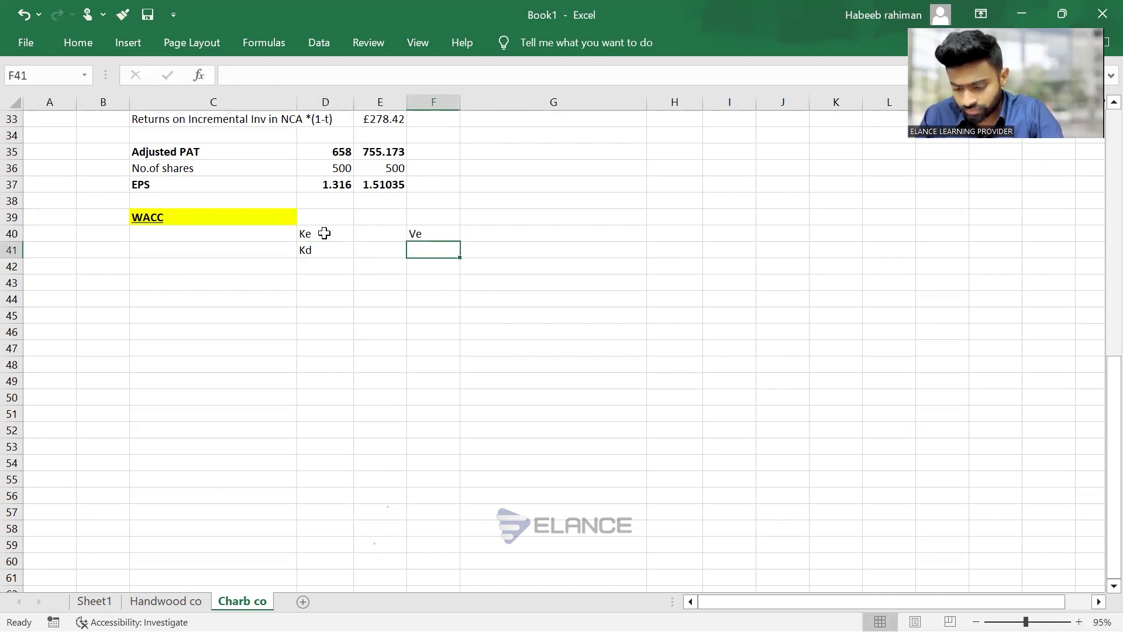
{"action": "type", "text": "Vd"}
{"action": "key", "text": "Return"}
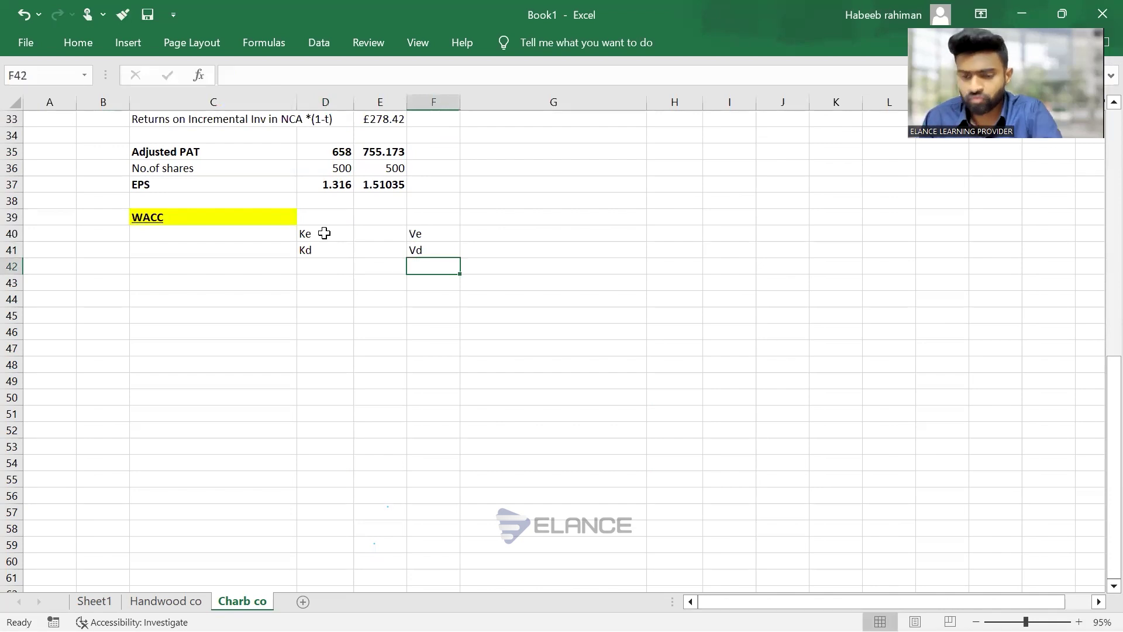
In the question PDF's Exhibit 4, underline the current overall pre-tax cost of debt in pen and circle 8%
{"action": "scroll", "coordinate": [324, 233], "scroll_direction": "down", "scroll_amount": 1}
{"action": "key", "text": "alt+Tab"}
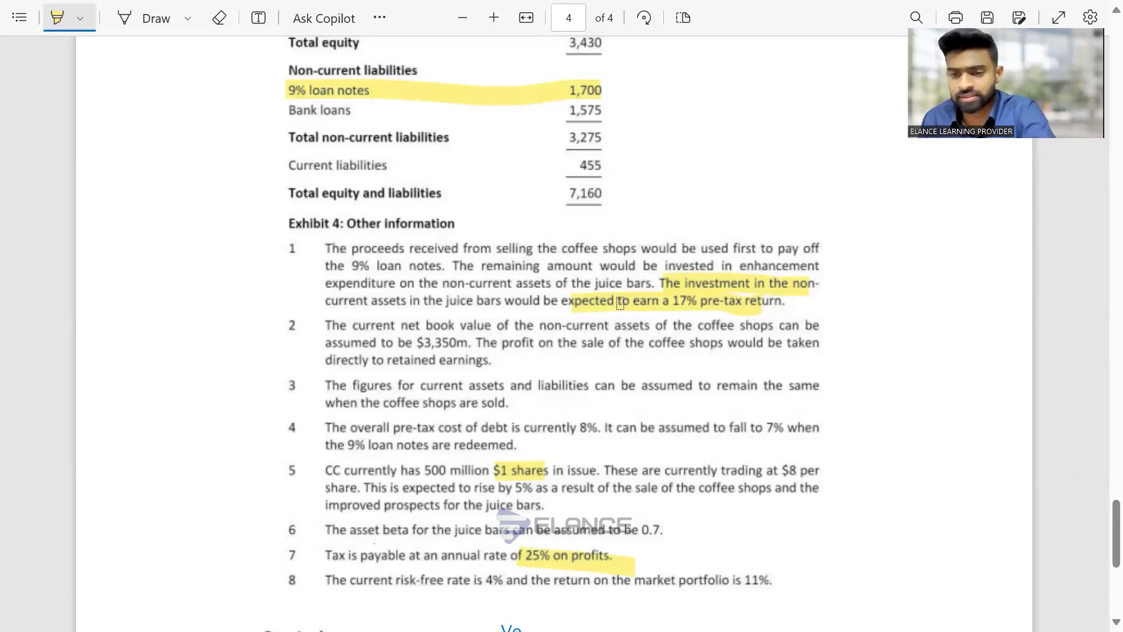
{"action": "scroll", "coordinate": [620, 302], "scroll_direction": "down", "scroll_amount": 2}
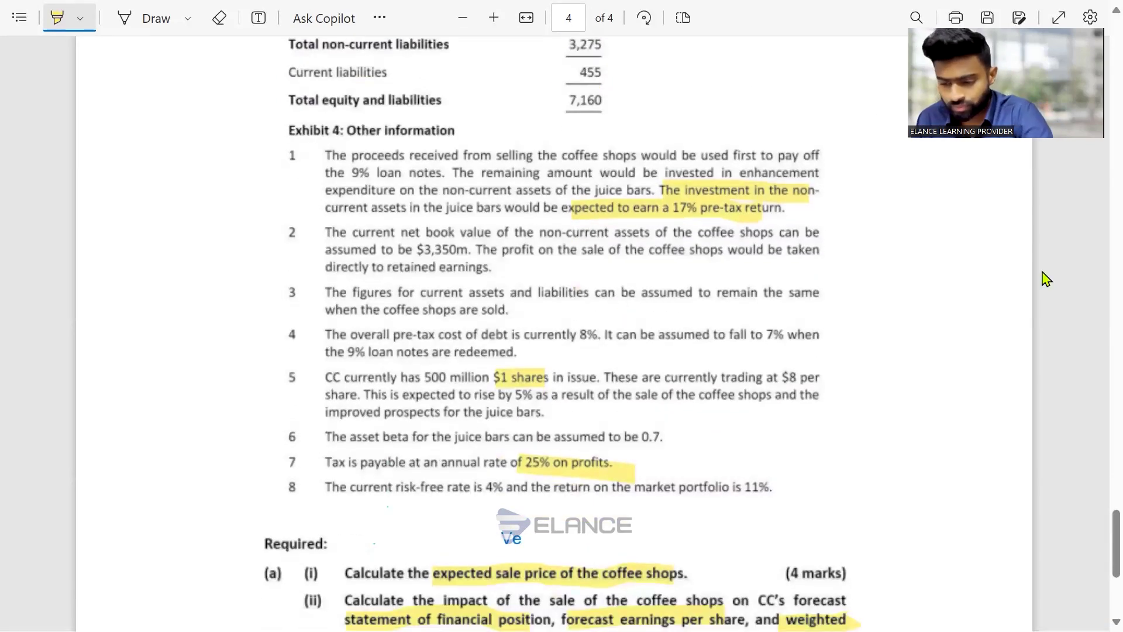
{"action": "scroll", "coordinate": [1046, 279], "scroll_direction": "down", "scroll_amount": 1}
{"action": "key", "text": "alt+d"}
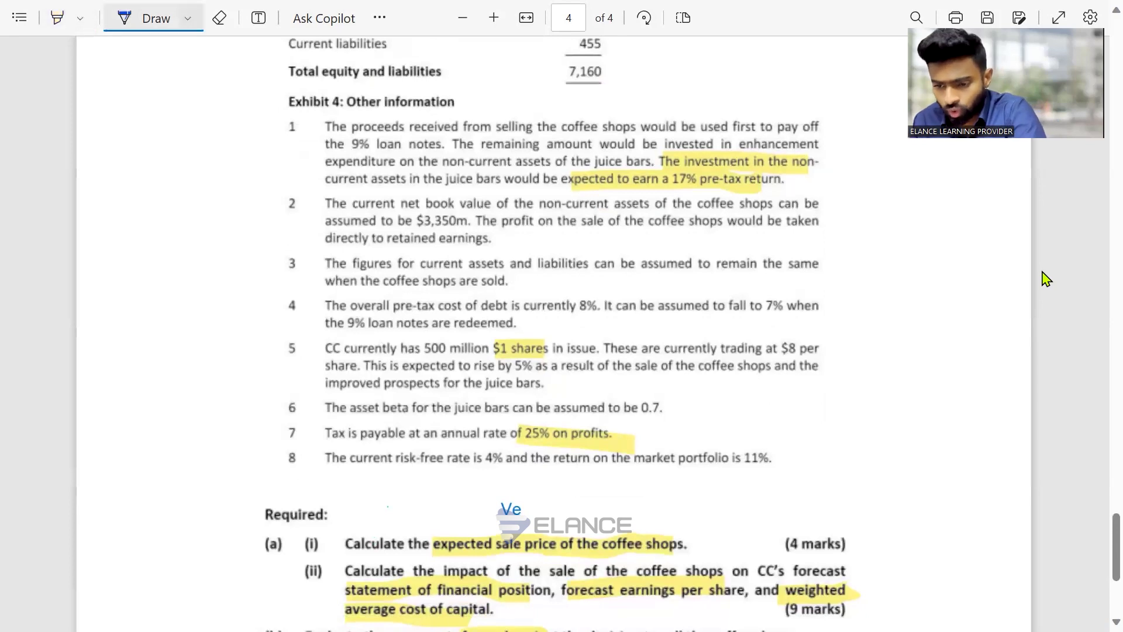
{"action": "mouse_move", "coordinate": [351, 316]}
{"action": "left_mouse_down"}
{"action": "mouse_move", "coordinate": [607, 309]}
{"action": "mouse_move", "coordinate": [579, 310]}
{"action": "left_mouse_up"}
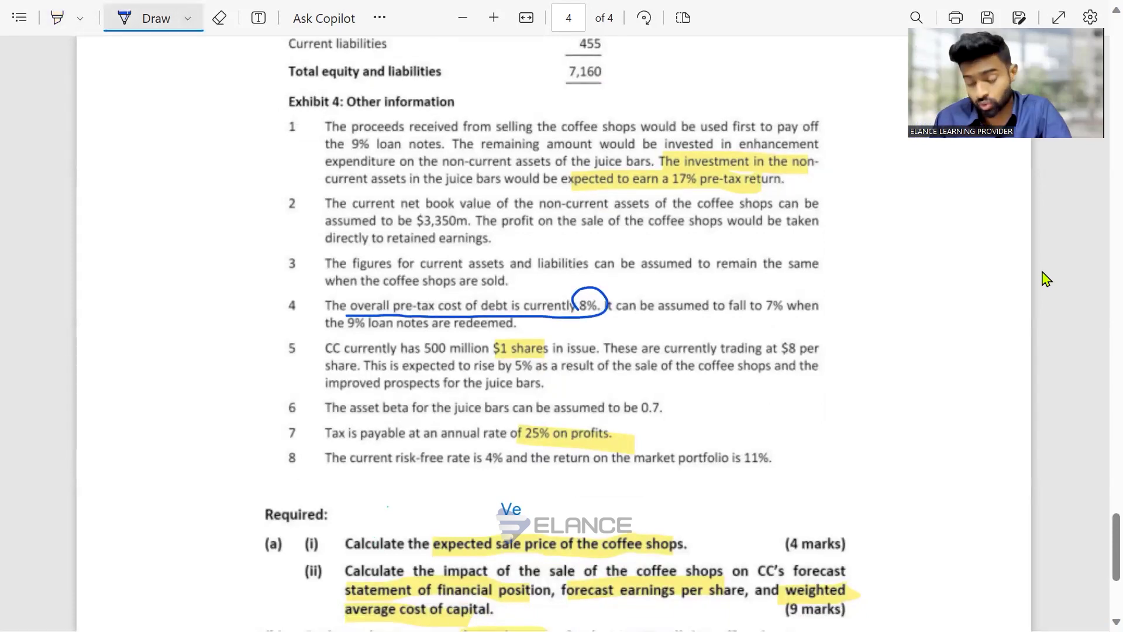
Back in Excel, enter the after-tax cost of debt formula =8%*75% in E41 beside Kd
{"action": "key", "text": "alt+Tab"}
{"action": "key", "text": "alt+Tab"}
{"action": "key", "text": "Up"}
{"action": "key", "text": "Left"}
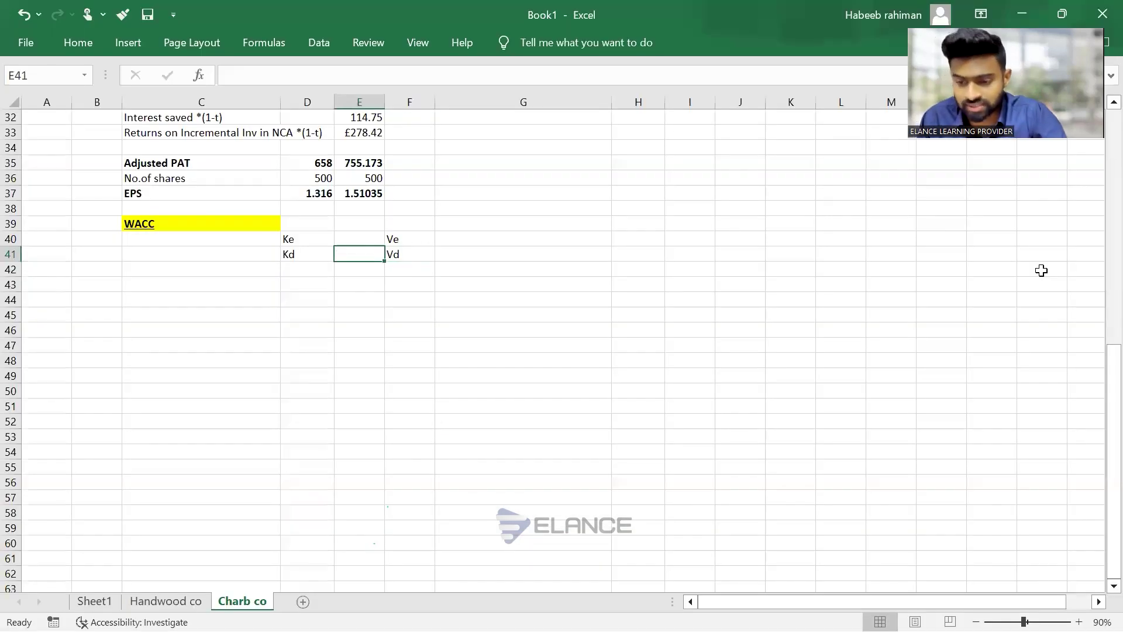
{"action": "scroll", "coordinate": [1041, 270], "scroll_direction": "up", "scroll_amount": 3}
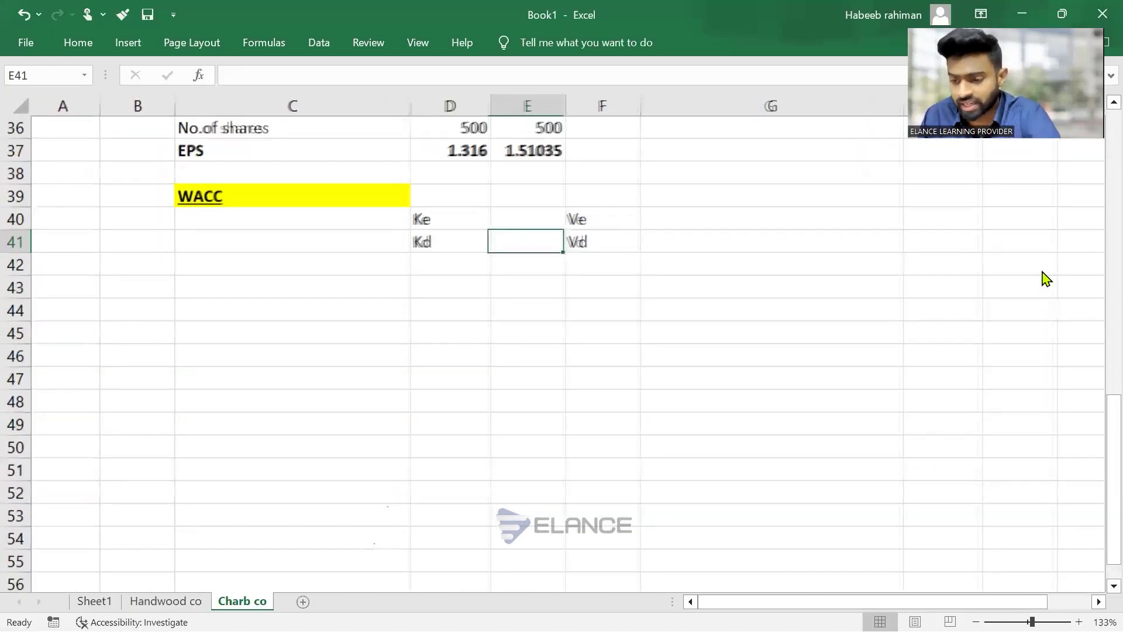
{"action": "type", "text": "="}
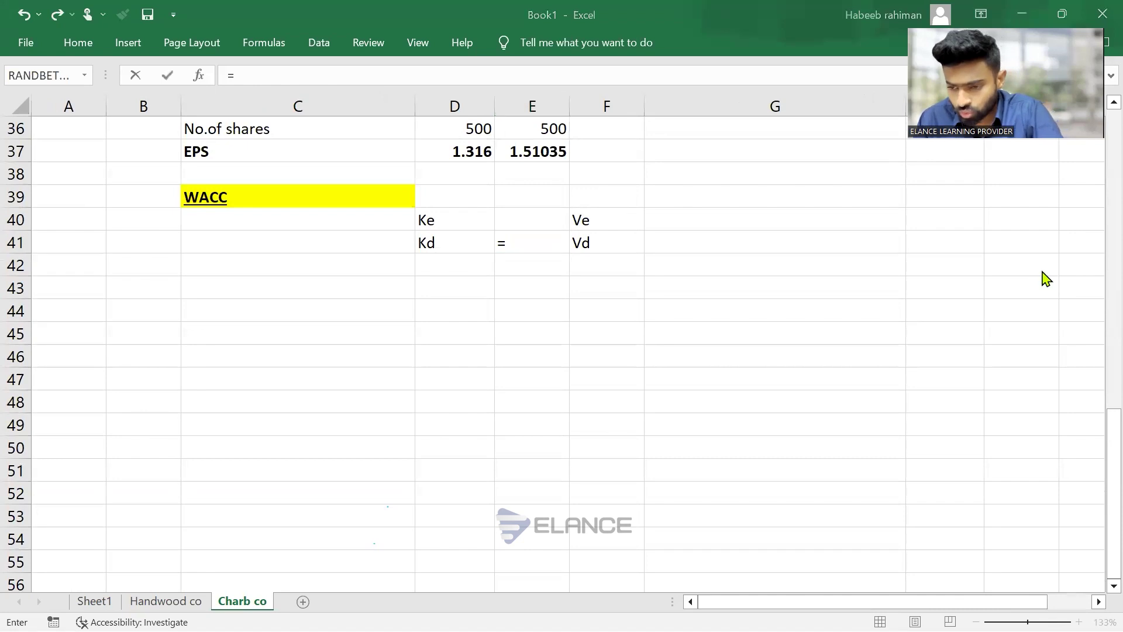
{"action": "type", "text": "8"}
{"action": "type", "text": "%*"}
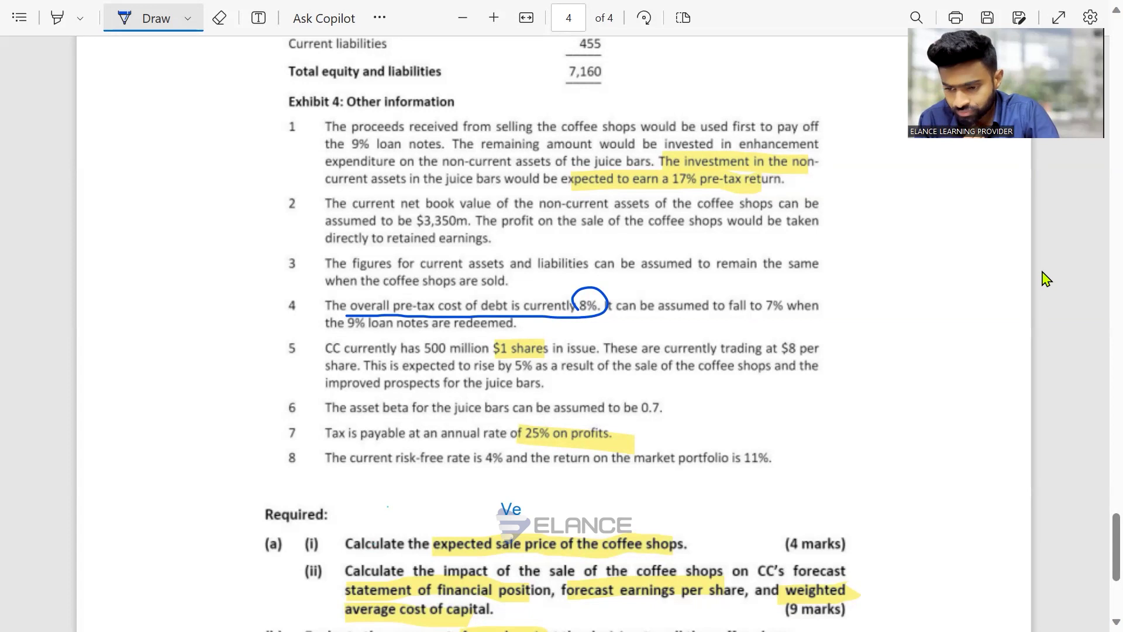
{"action": "key", "text": "alt+Tab"}
{"action": "type", "text": "7%"}
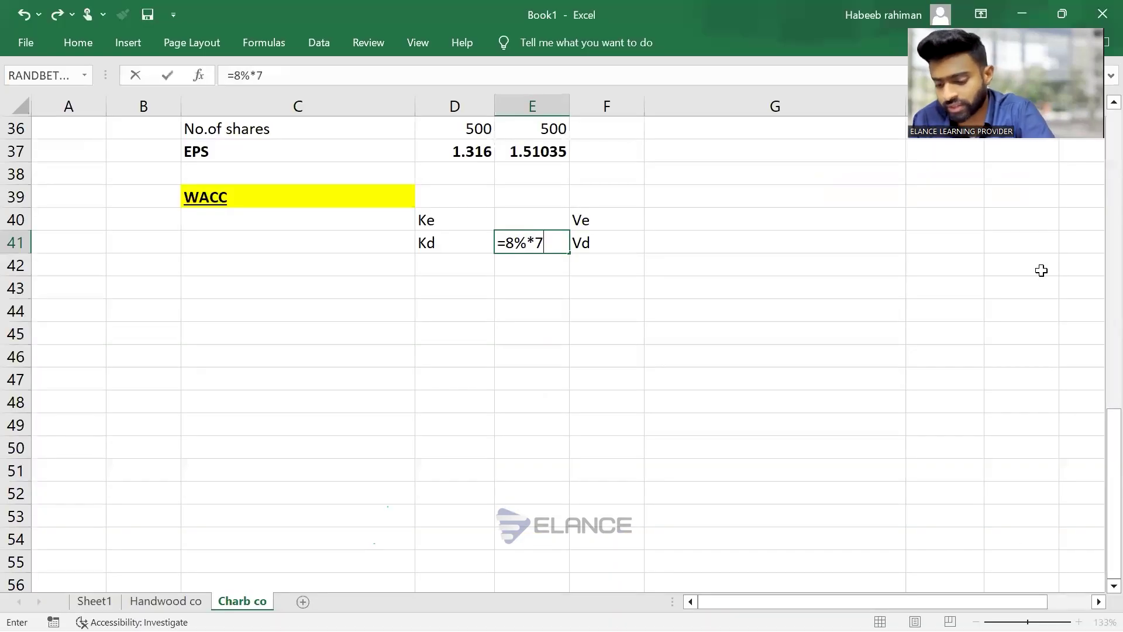
{"action": "key", "text": "BackSpace"}
{"action": "type", "text": "5%"}
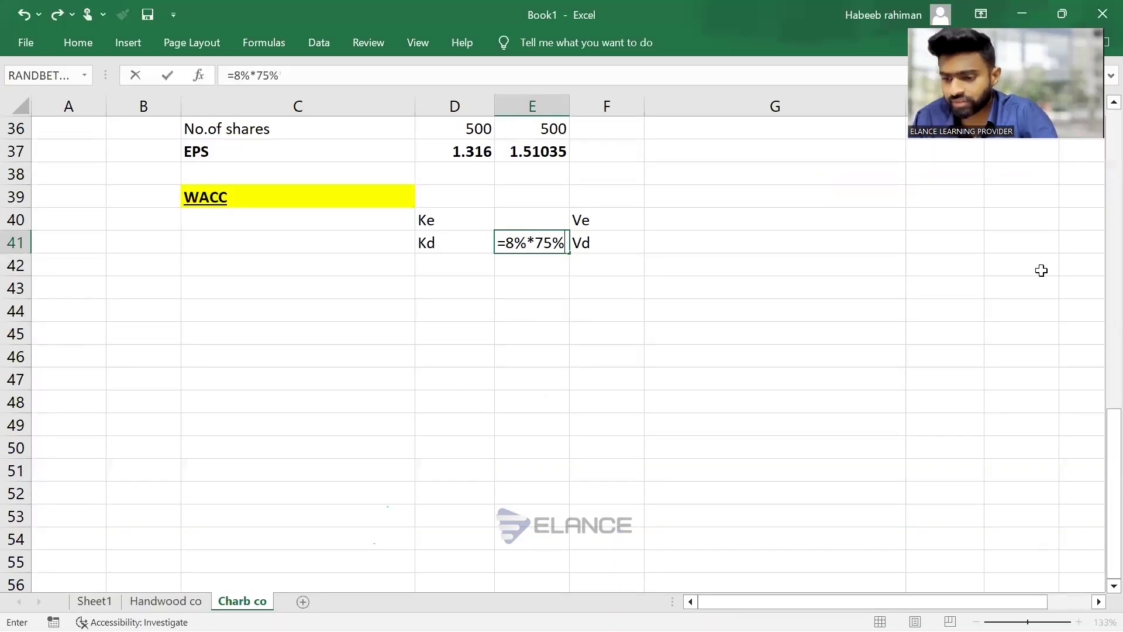
{"action": "key", "text": "Return"}
In the question PDF's Exhibit 4 note 4, underline "fall to" and "loan notes are redeemed" in pen
{"action": "key", "text": "alt+Tab"}
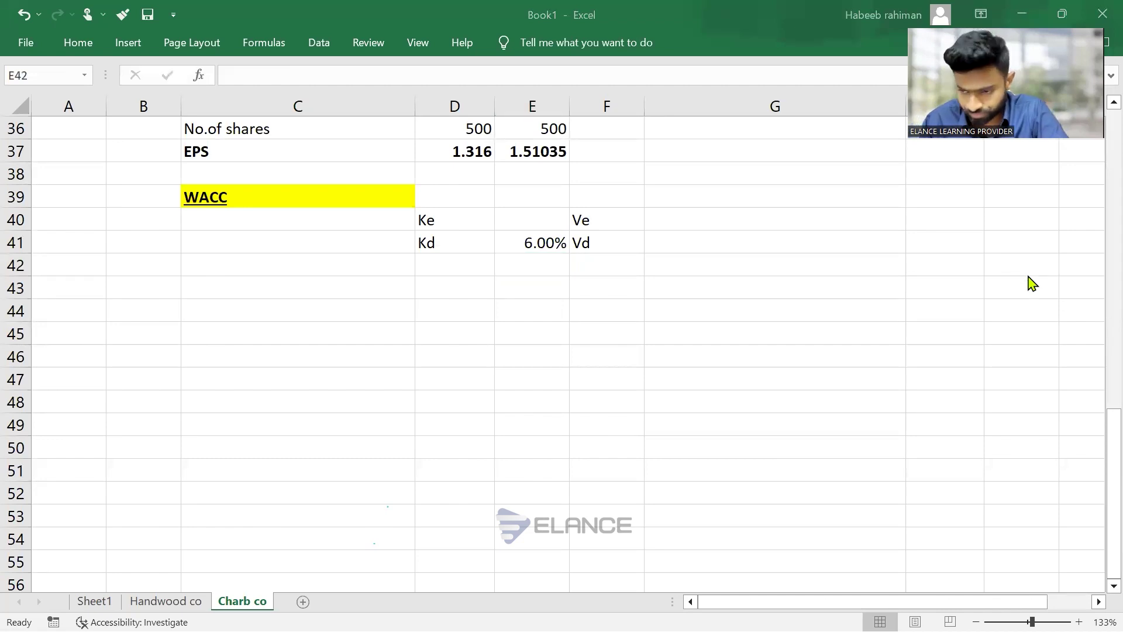
{"action": "key", "text": "alt+Tab"}
{"action": "key", "text": "alt+Tab"}
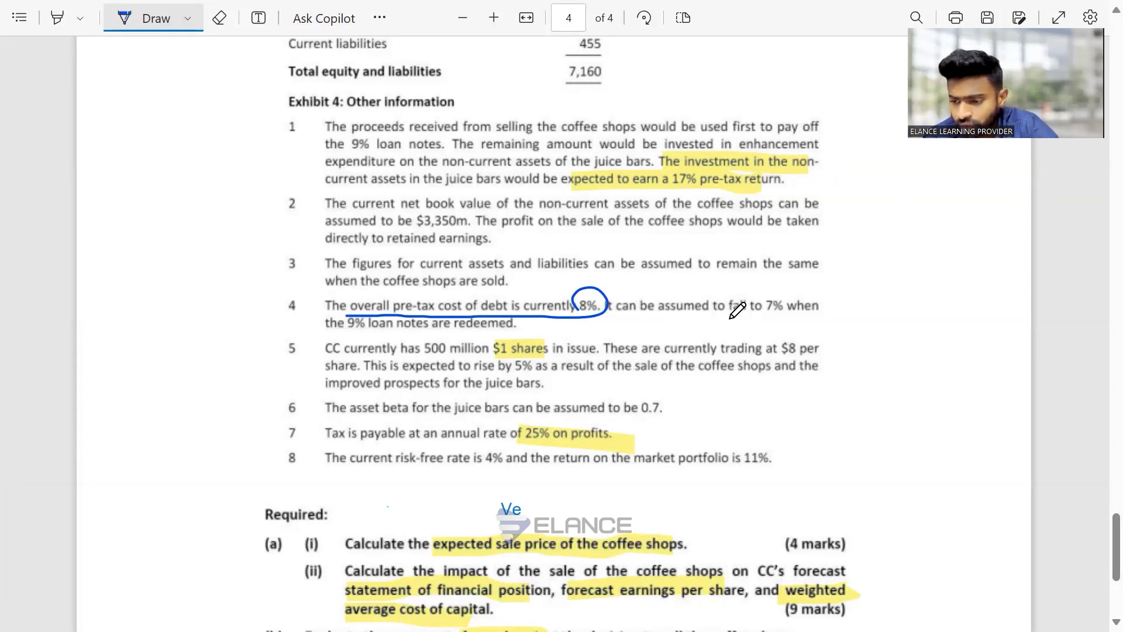
{"action": "left_click_drag", "start_coordinate": [736, 319], "coordinate": [766, 321]}
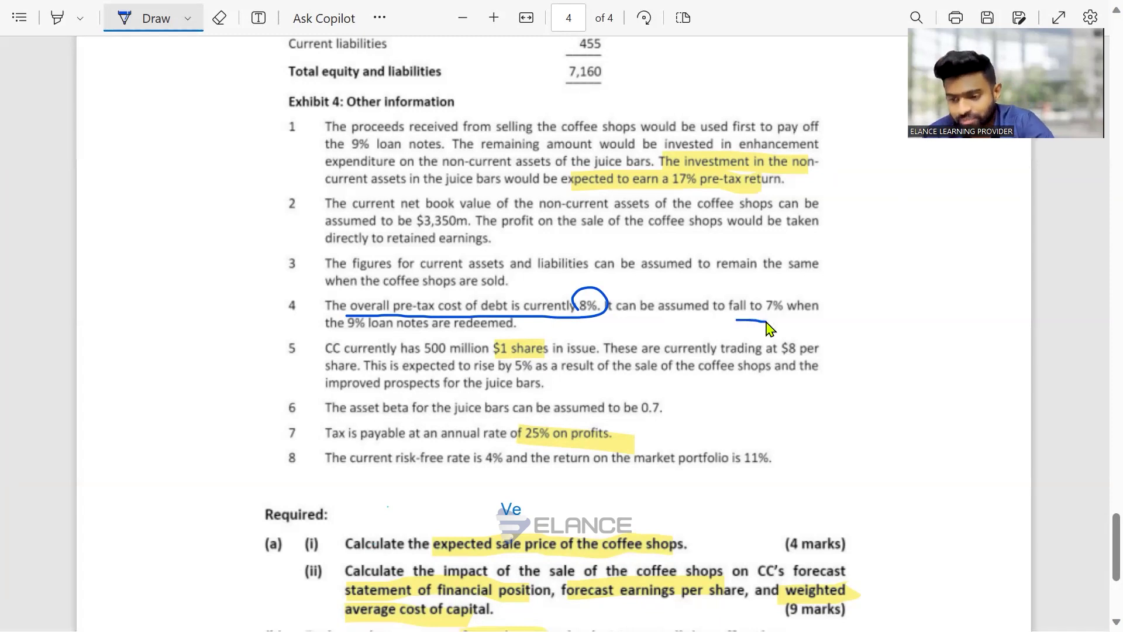
{"action": "key", "text": "alt+Tab"}
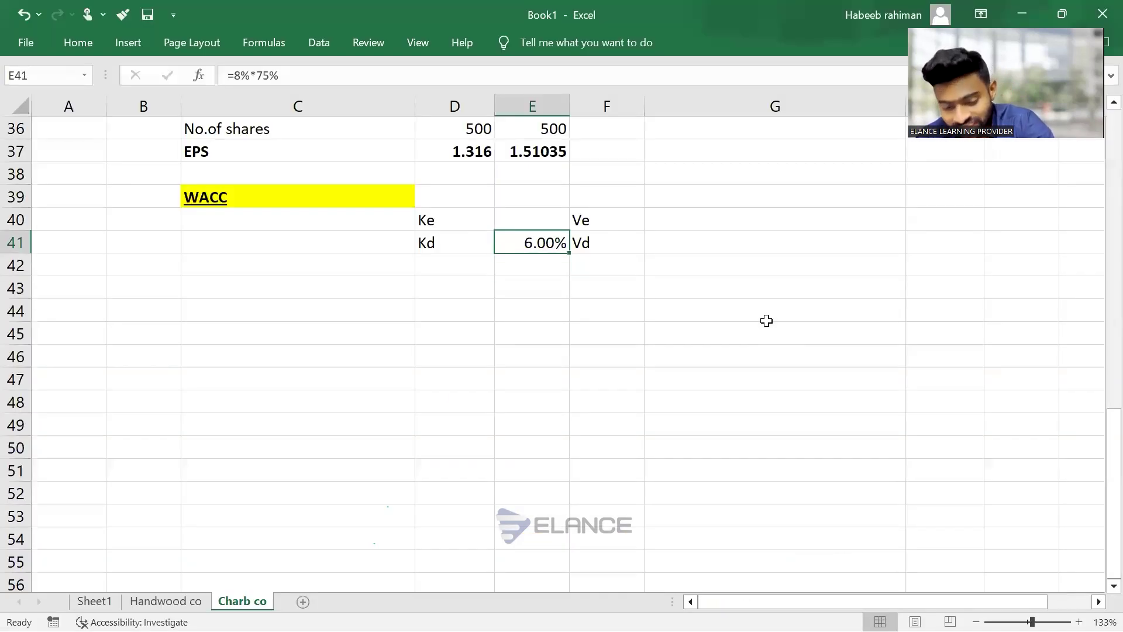
{"action": "key", "text": "F2"}
{"action": "key", "text": "alt+Tab"}
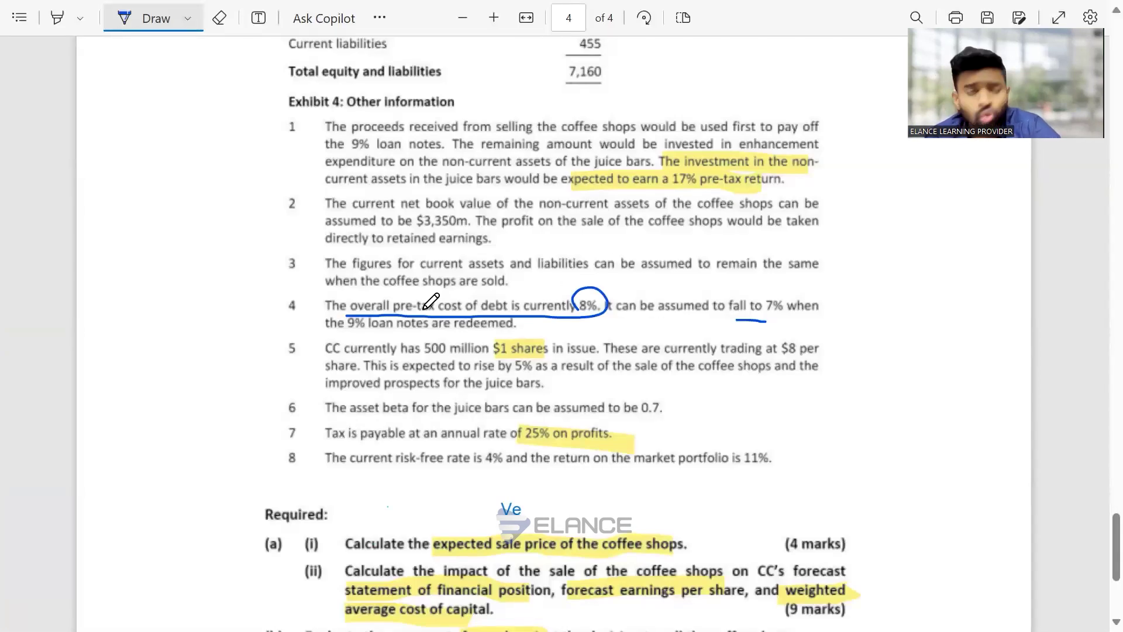
{"action": "left_click_drag", "start_coordinate": [365, 326], "coordinate": [483, 325]}
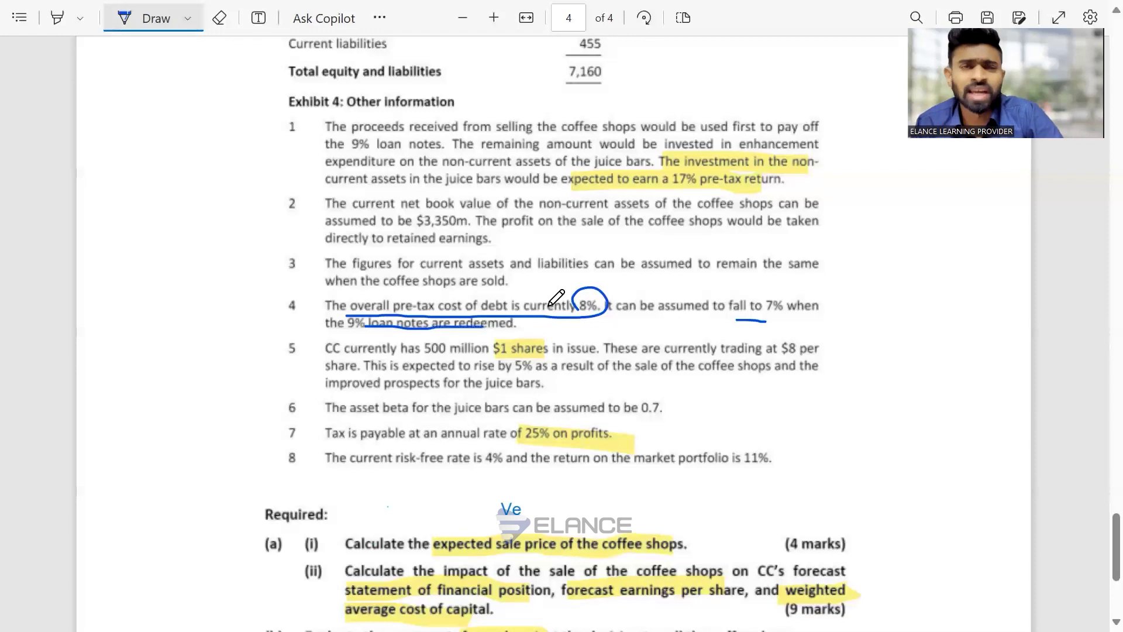
Return to Excel and change the Kd formula in E41 to =7%*75%
{"action": "key", "text": "alt+Tab"}
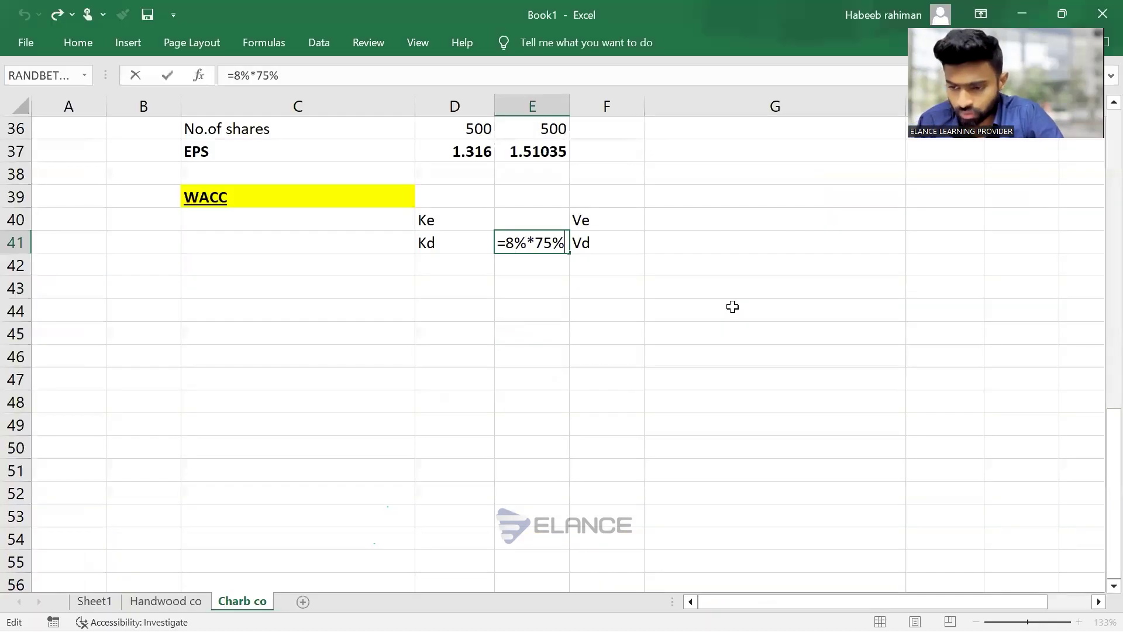
{"action": "left_click", "coordinate": [510, 246]}
{"action": "key", "text": "BackSpace"}
{"action": "type", "text": "7"}
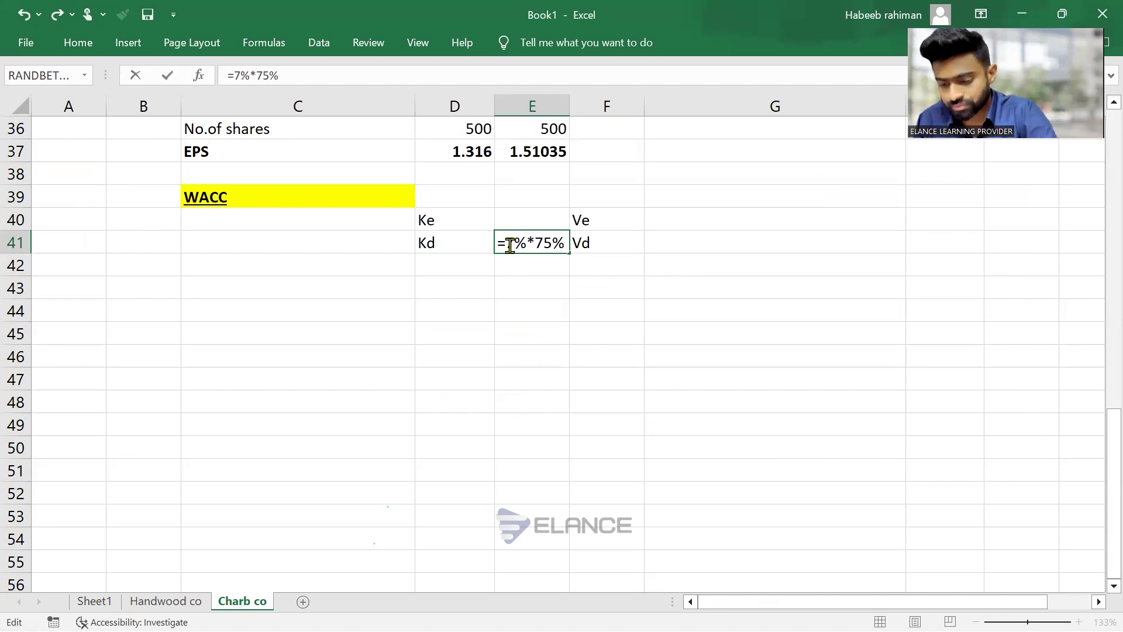
{"action": "key", "text": "Return"}
{"action": "left_click", "coordinate": [510, 245]}
In the question PDF's Exhibit 4 note 5, underline "500 million", "trading at $8" and "rise by 5%" in pen
{"action": "key", "text": "alt+Tab"}
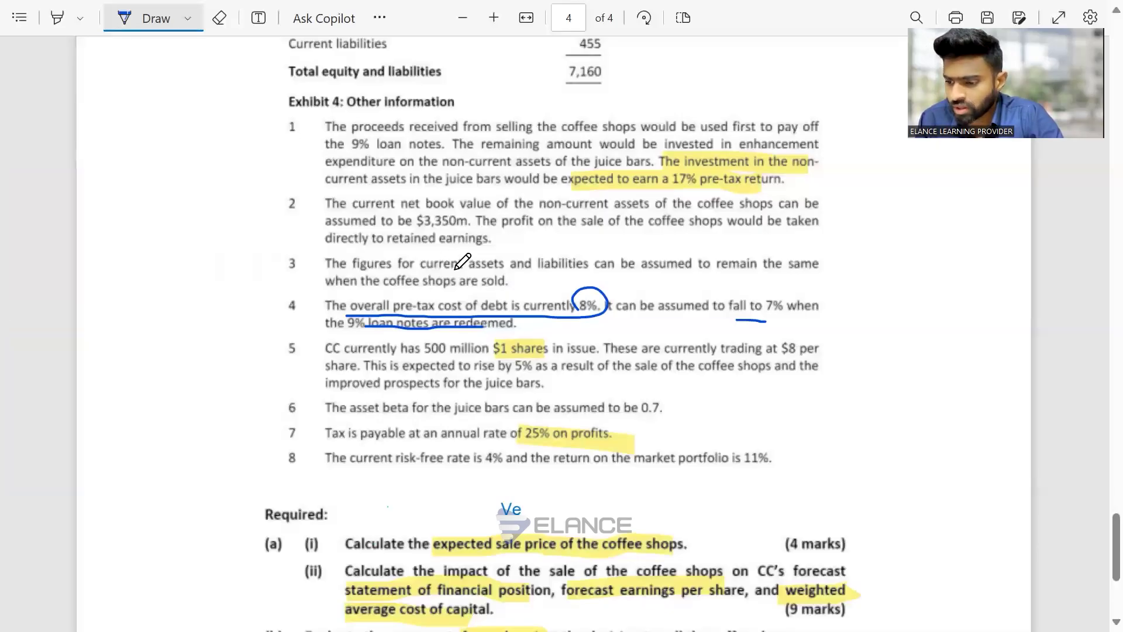
{"action": "left_click_drag", "start_coordinate": [428, 354], "coordinate": [478, 355]}
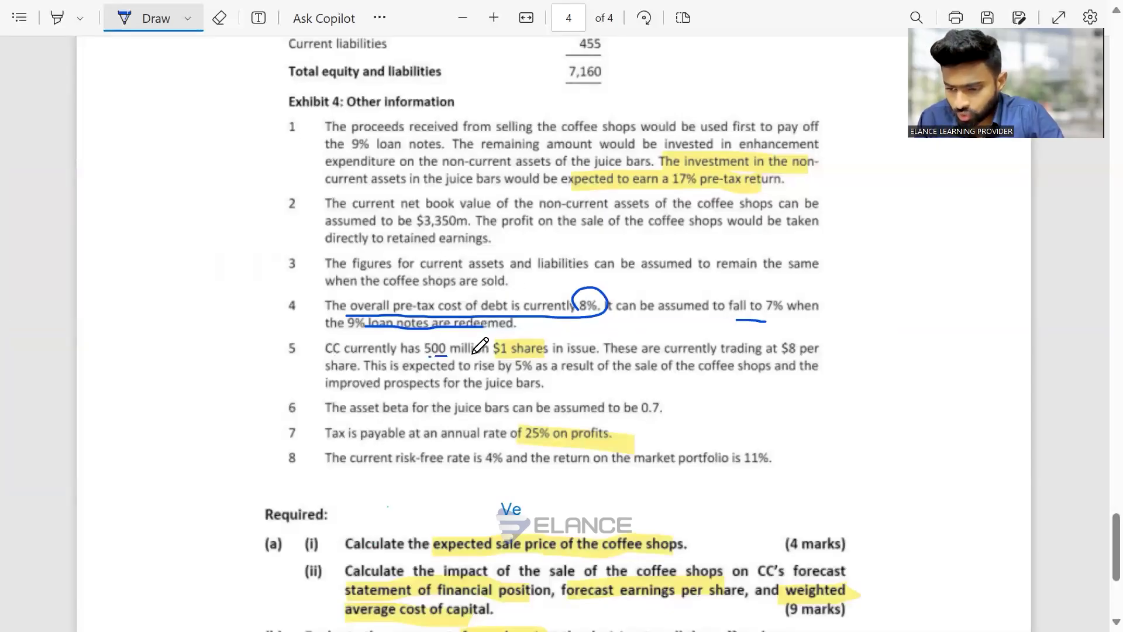
{"action": "left_click_drag", "start_coordinate": [742, 357], "coordinate": [797, 357]}
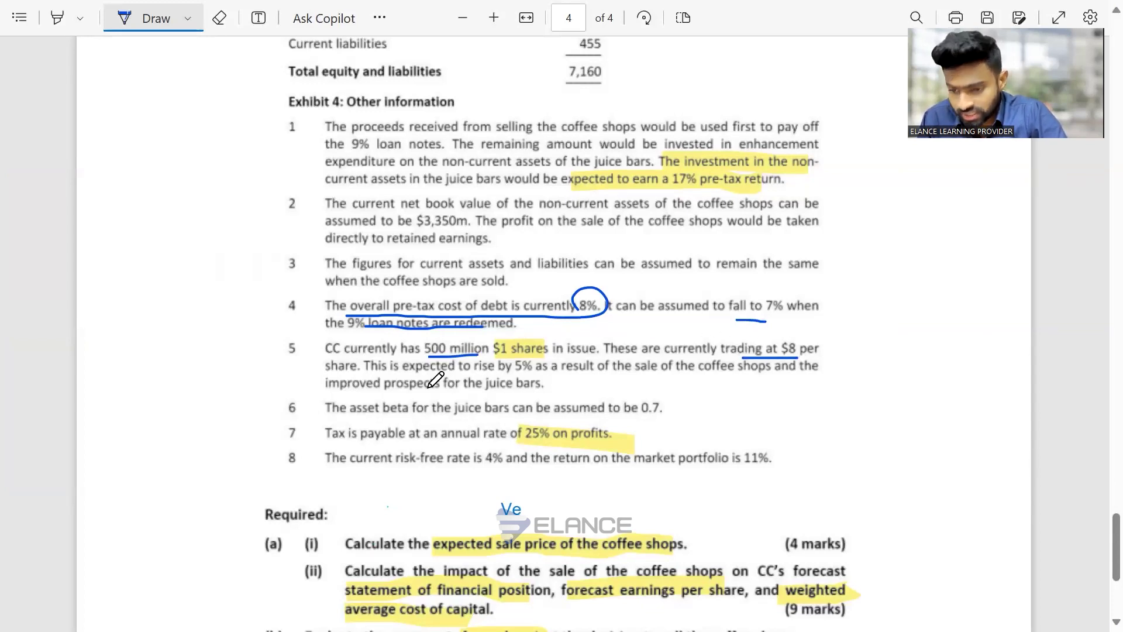
{"action": "left_click_drag", "start_coordinate": [474, 375], "coordinate": [532, 375]}
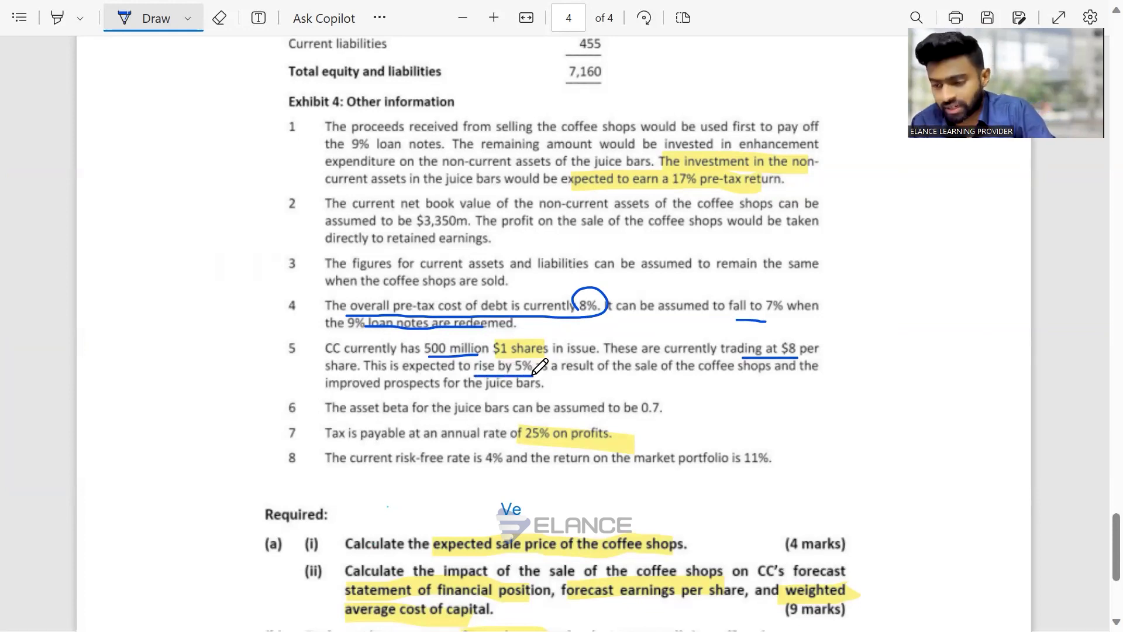
Enter the equity value formula =8*1.05*500 in G40 beside Ve, circling "500 million" in the question PDF as its source
{"action": "key", "text": "alt+Tab"}
{"action": "key", "text": "Right"}
{"action": "key", "text": "Right"}
{"action": "key", "text": "Up"}
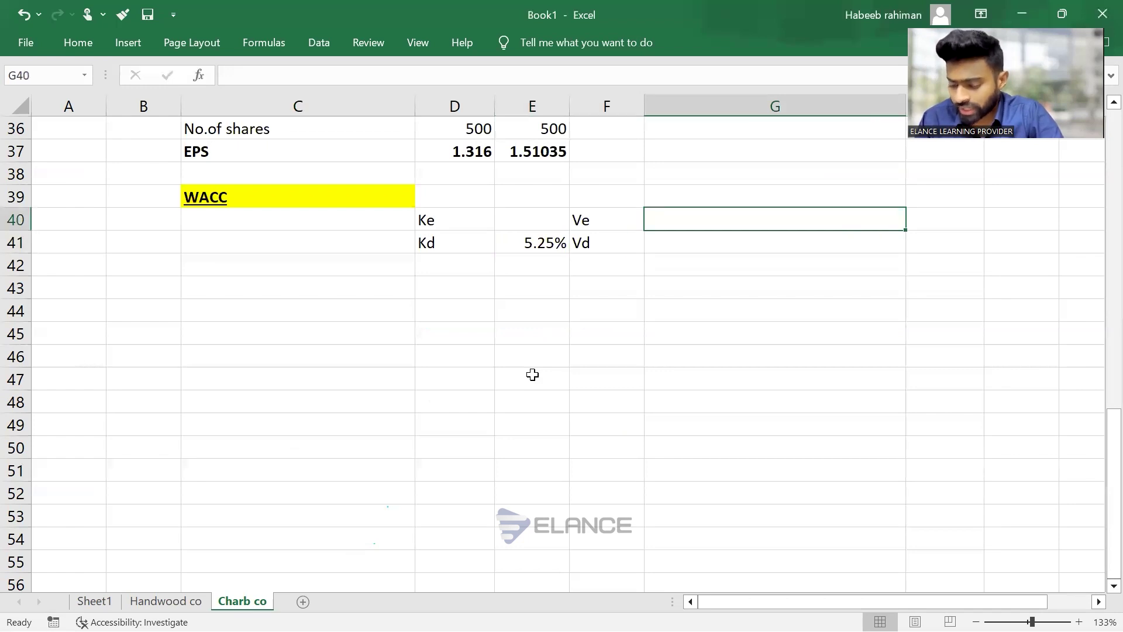
{"action": "type", "text": "=8"}
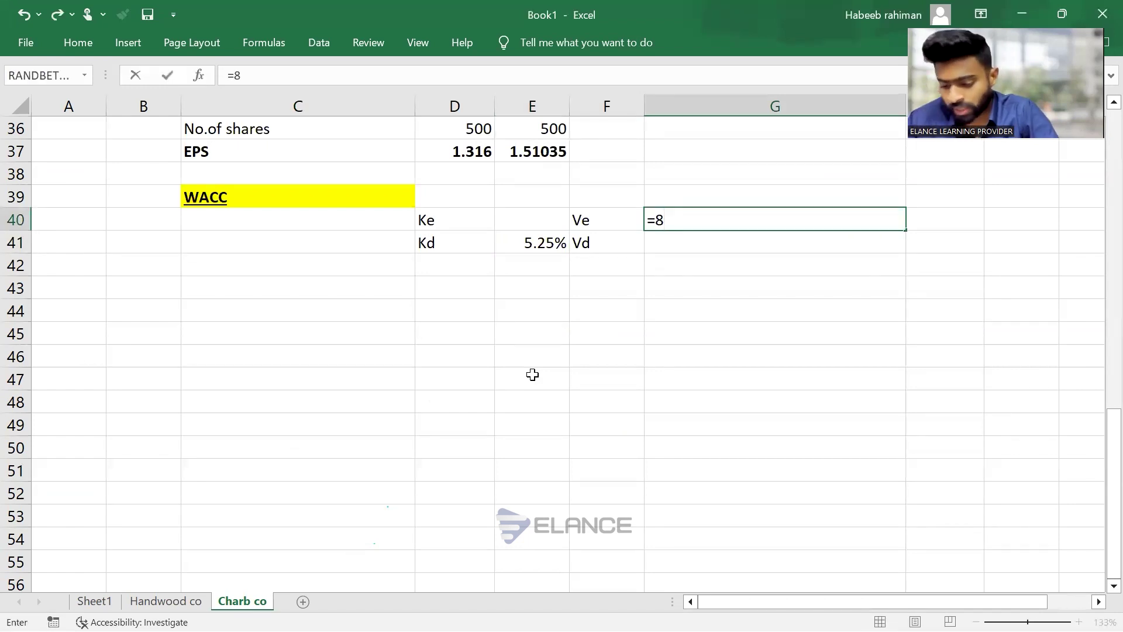
{"action": "type", "text": "*"}
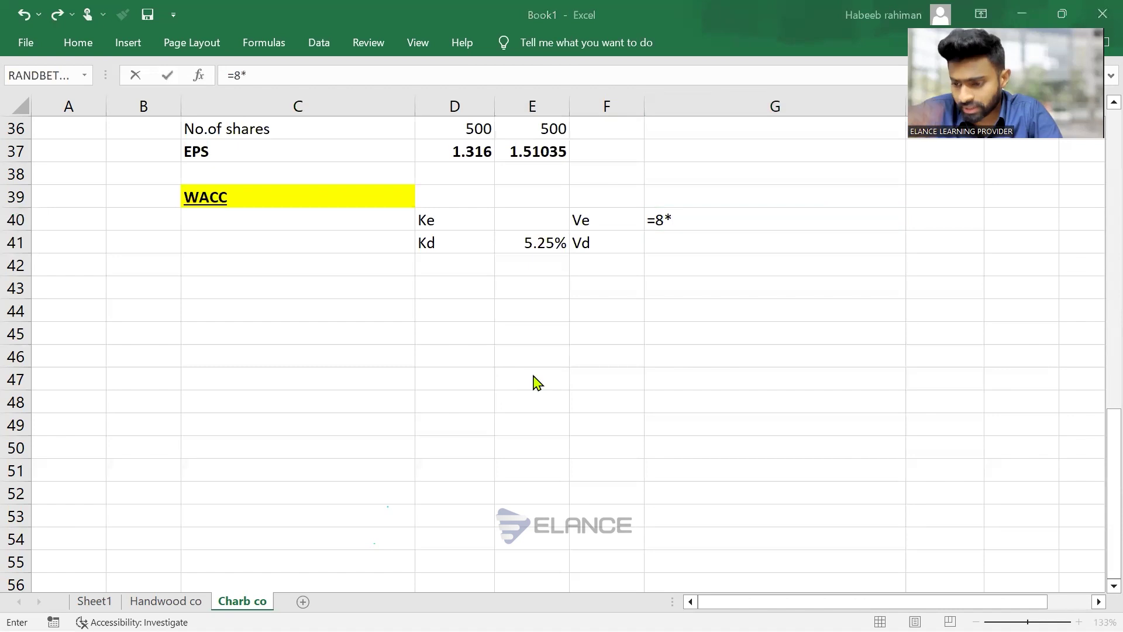
{"action": "key", "text": "alt+Tab"}
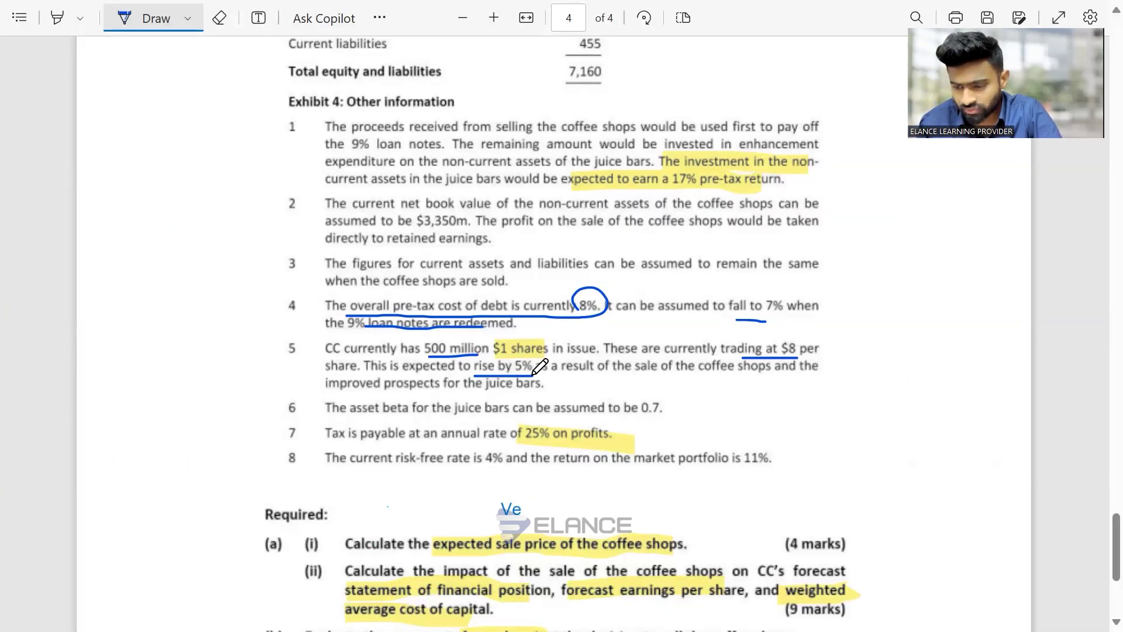
{"action": "key", "text": "alt+Tab"}
{"action": "type", "text": "1.05"}
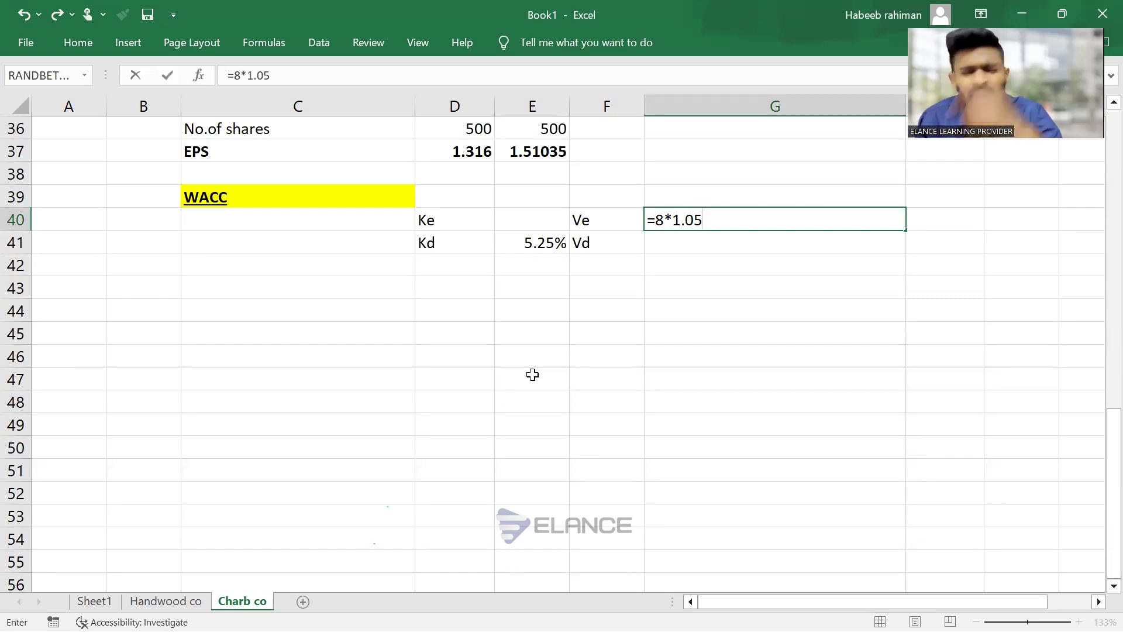
{"action": "type", "text": "*"}
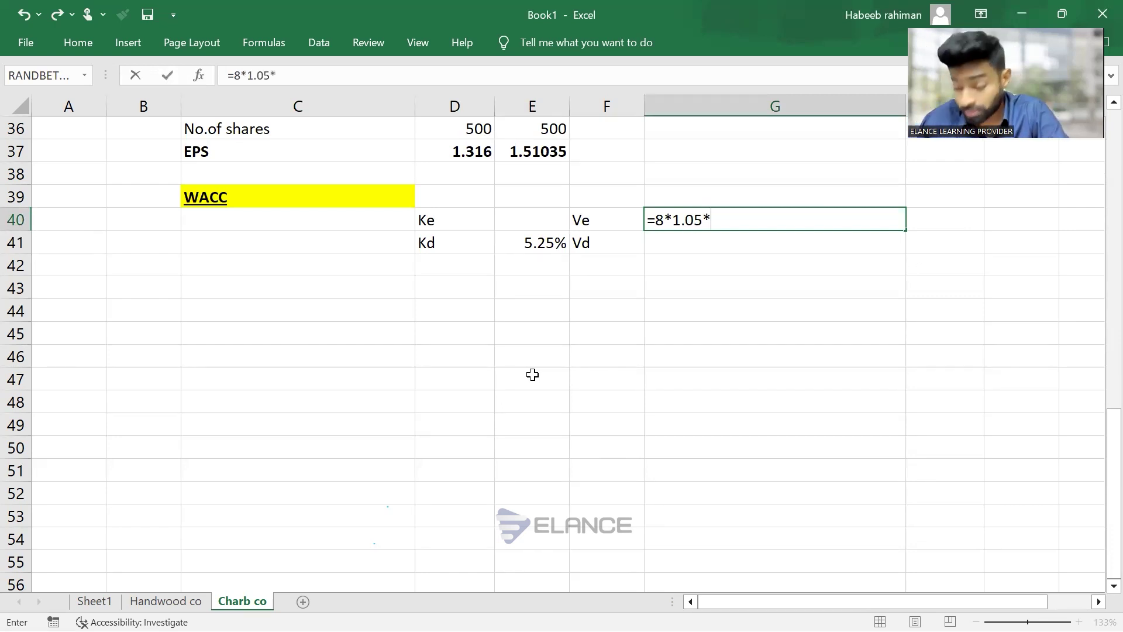
{"action": "key", "text": "alt+Tab"}
{"action": "mouse_move", "coordinate": [459, 346]}
{"action": "left_mouse_down"}
{"action": "mouse_move", "coordinate": [420, 342]}
{"action": "mouse_move", "coordinate": [501, 339]}
{"action": "left_mouse_up"}
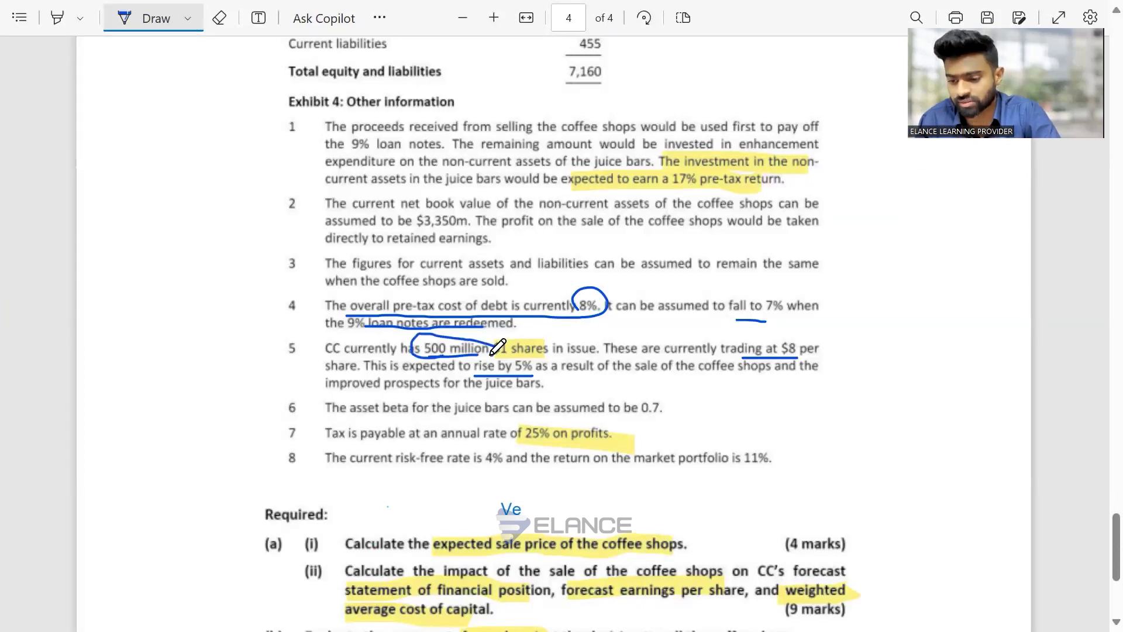
{"action": "key", "text": "alt+Tab"}
{"action": "type", "text": "500"}
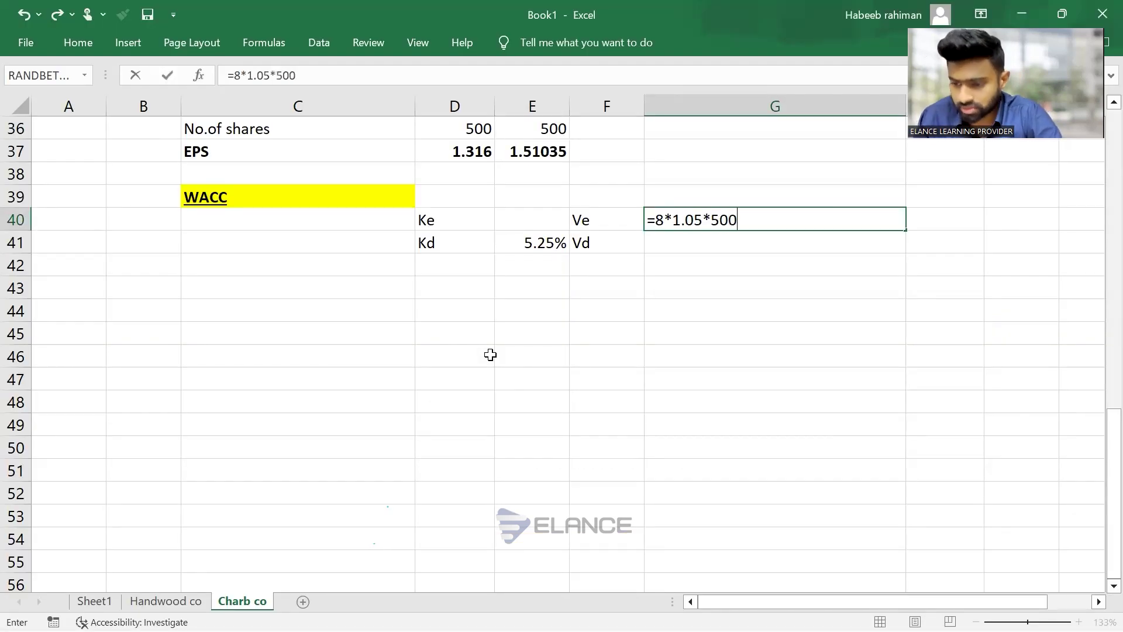
{"action": "key", "text": "Return"}
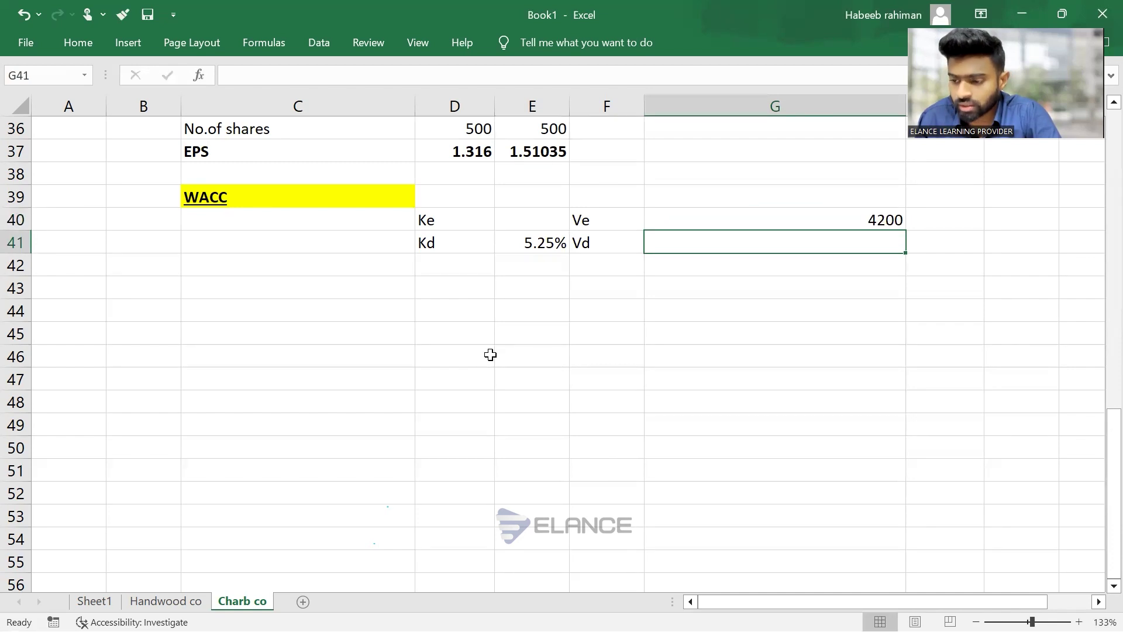
Look up the bank loan in the financial position workings and enter 1575 as Vd in G41
{"action": "key", "text": "Left"}
{"action": "key", "text": "Left"}
{"action": "key", "text": "Right"}
{"action": "key", "text": "Right"}
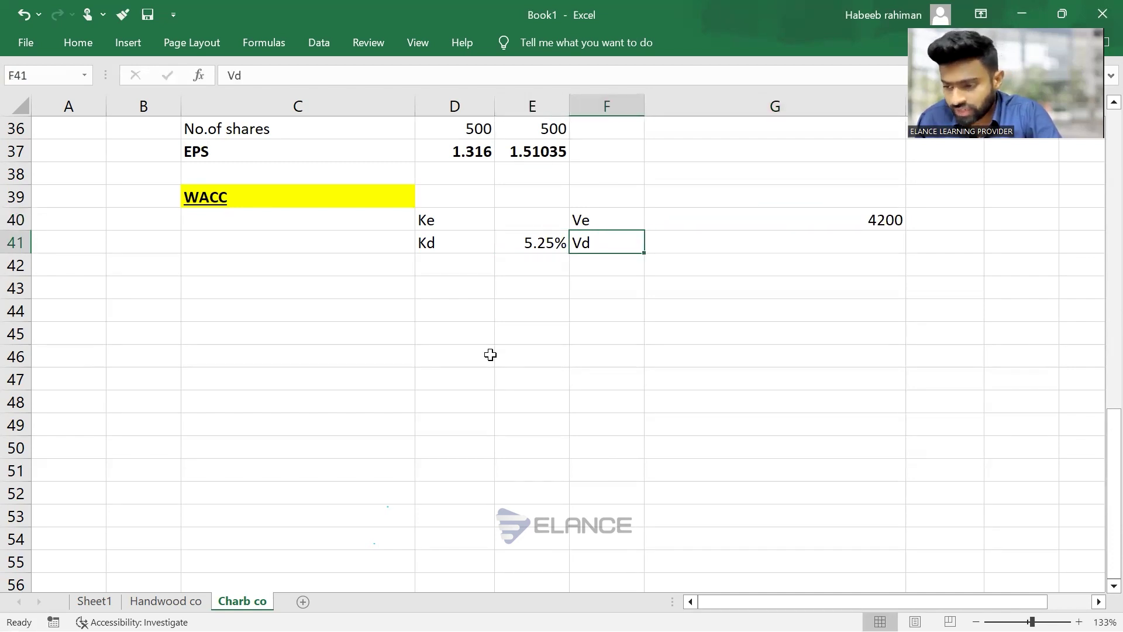
{"action": "scroll", "coordinate": [490, 354], "scroll_direction": "up", "scroll_amount": 5}
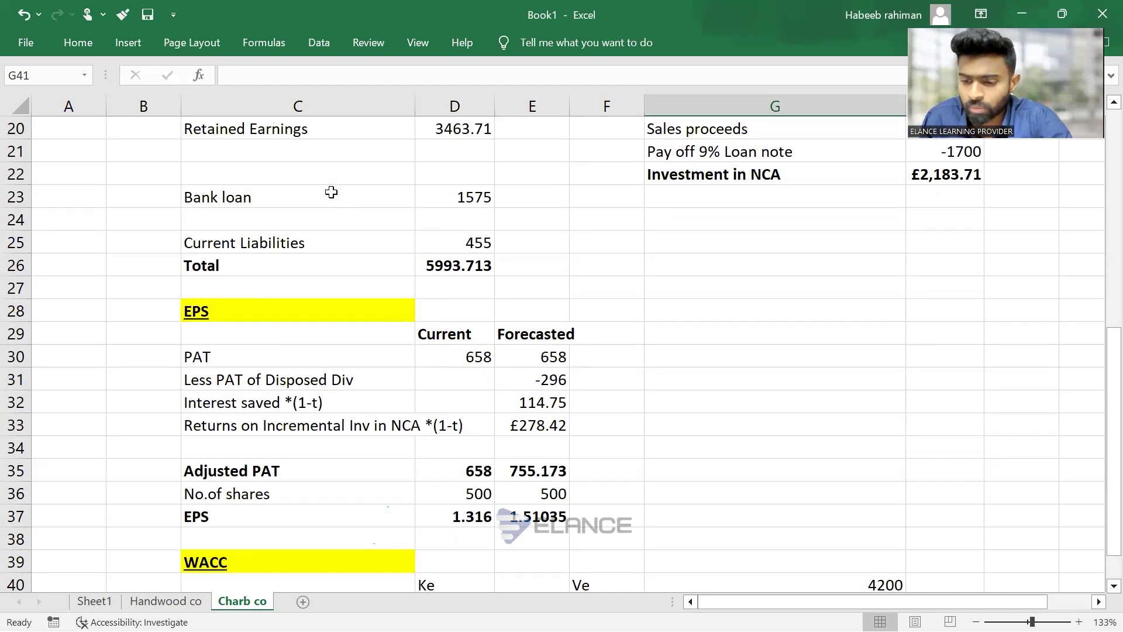
{"action": "left_click", "coordinate": [328, 187]}
{"action": "key", "text": "shift+Right"}
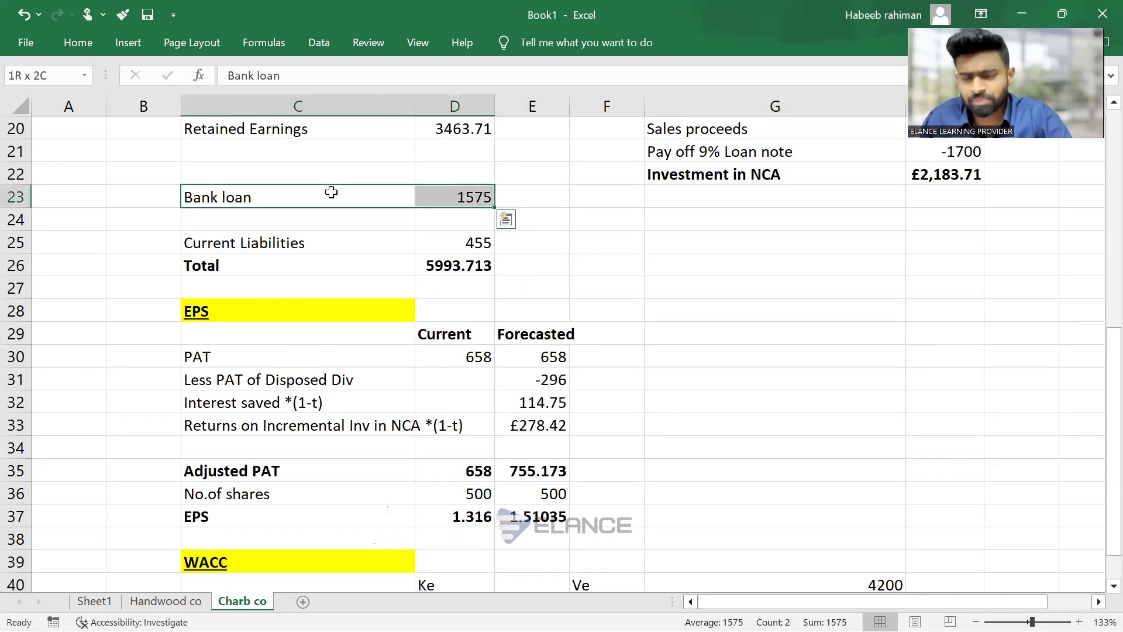
{"action": "scroll", "coordinate": [331, 192], "scroll_direction": "down", "scroll_amount": 3}
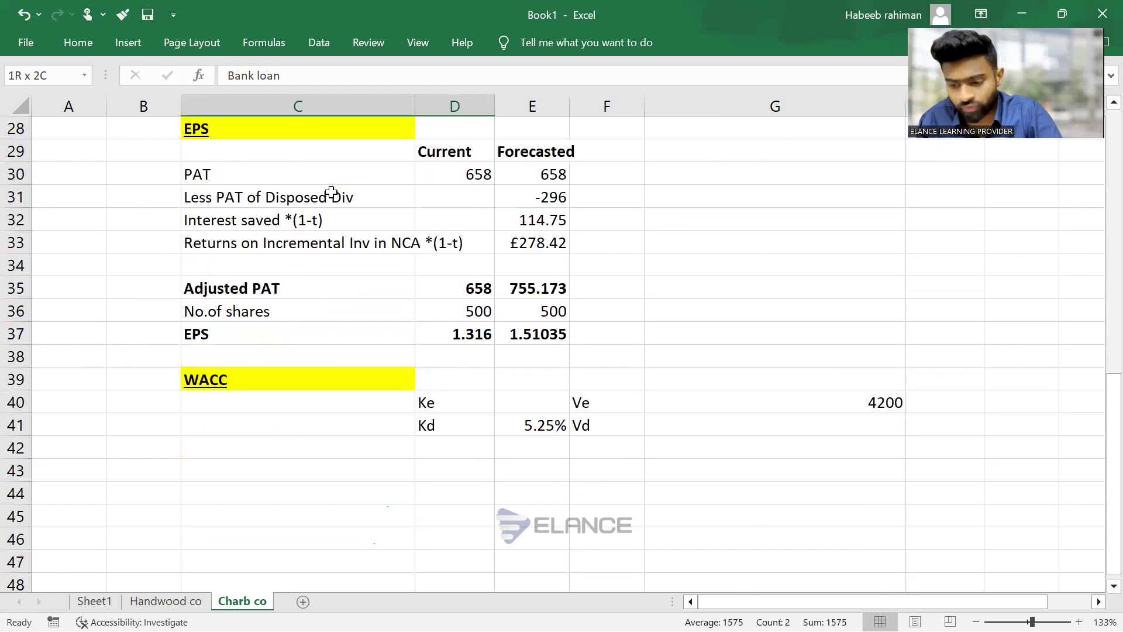
{"action": "left_click", "coordinate": [722, 380]}
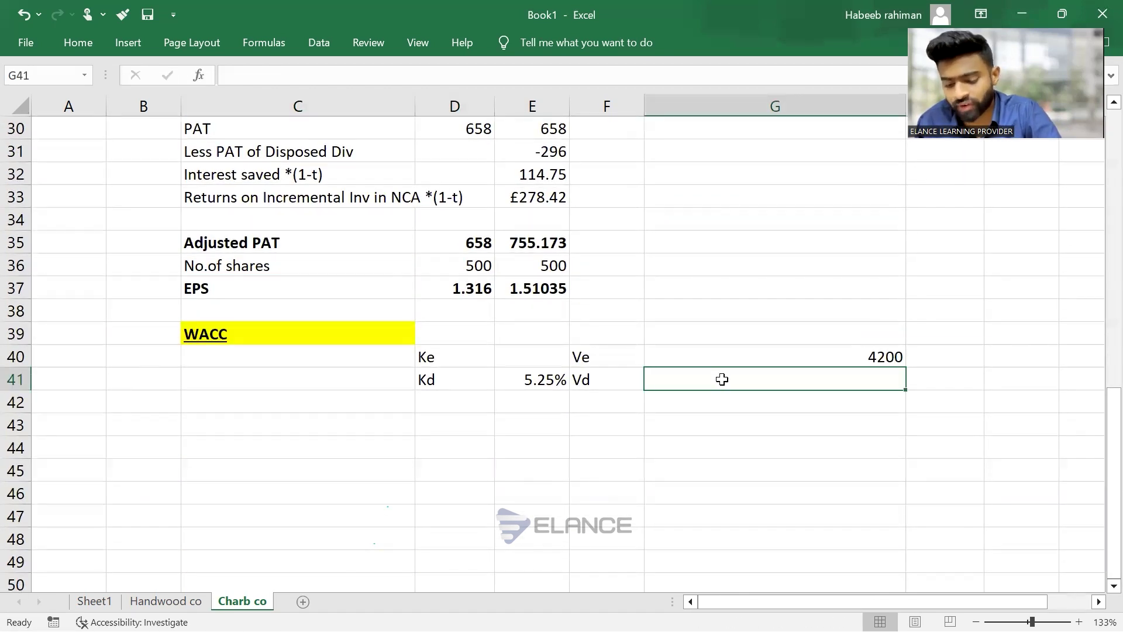
{"action": "type", "text": "1575"}
{"action": "key", "text": "Return"}
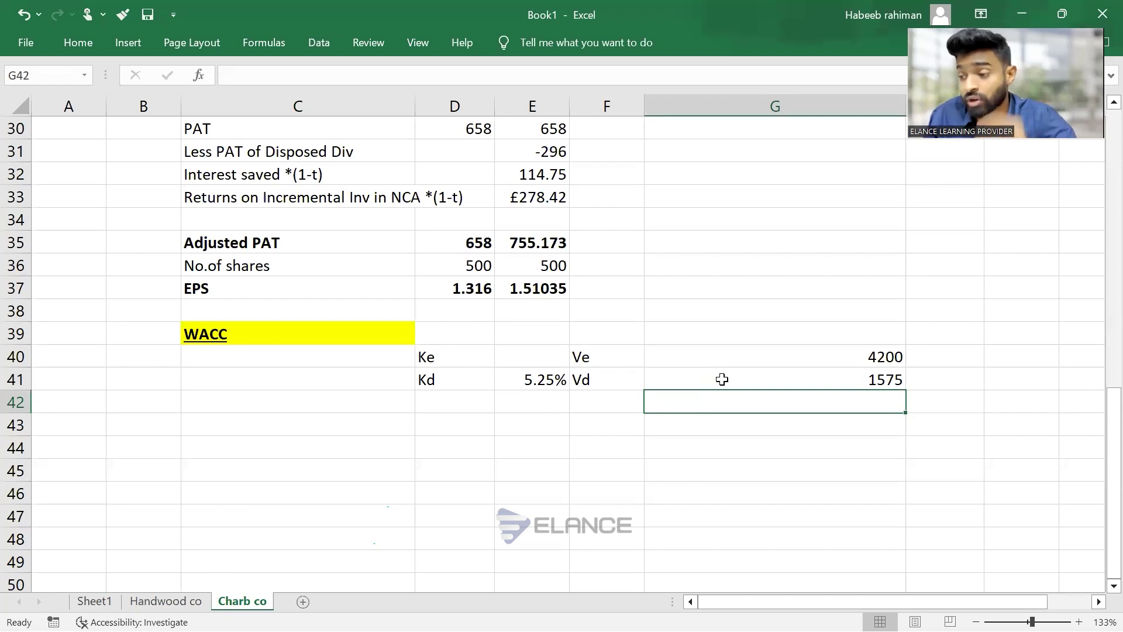
Narrow column G and select the empty cell E40 beside Ke
{"action": "left_click", "coordinate": [723, 380]}
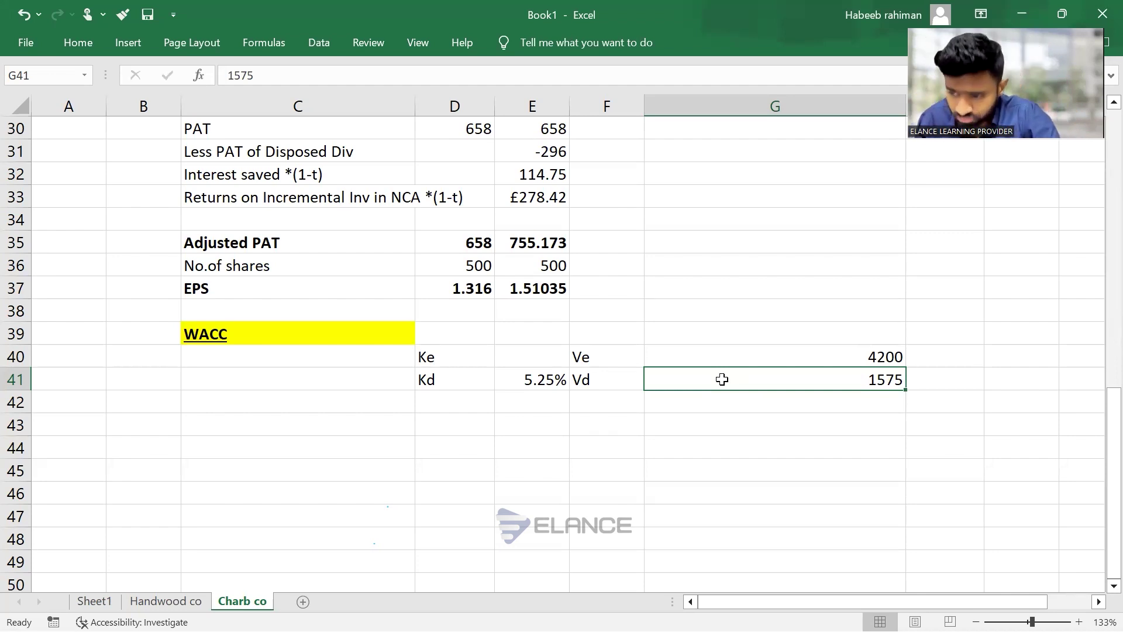
{"action": "left_click_drag", "start_coordinate": [904, 119], "coordinate": [754, 117]}
{"action": "key", "text": "Up"}
{"action": "key", "text": "Left"}
{"action": "key", "text": "Left"}
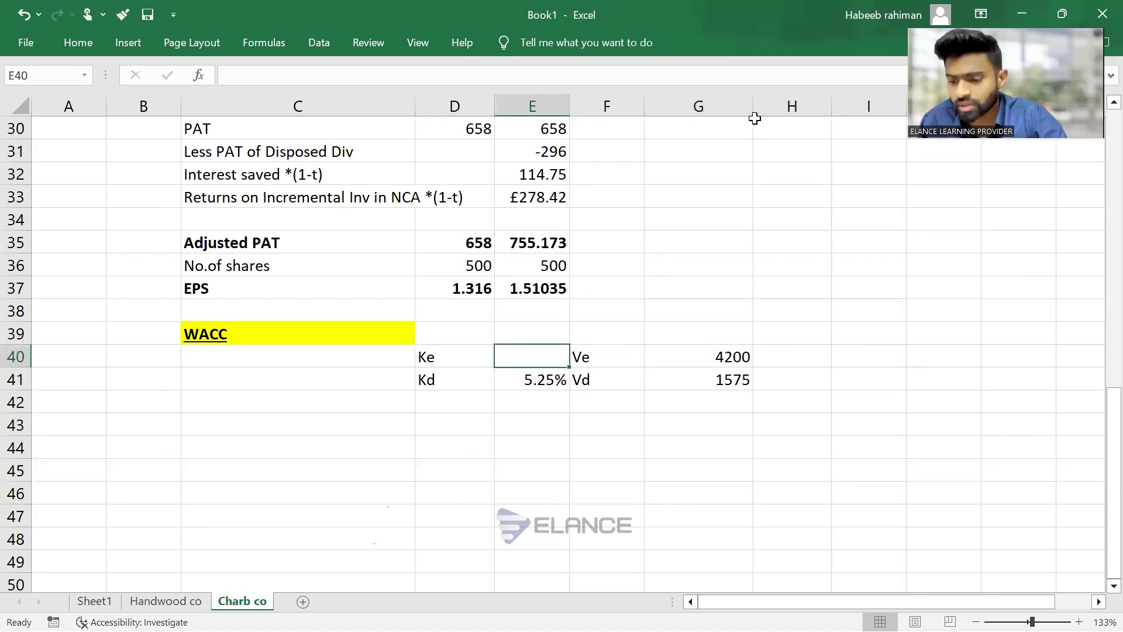
In the question PDF's Exhibit 4 note 6, outline "juice bars can be assumed to be 0.7" in pen
{"action": "key", "text": "alt+Tab"}
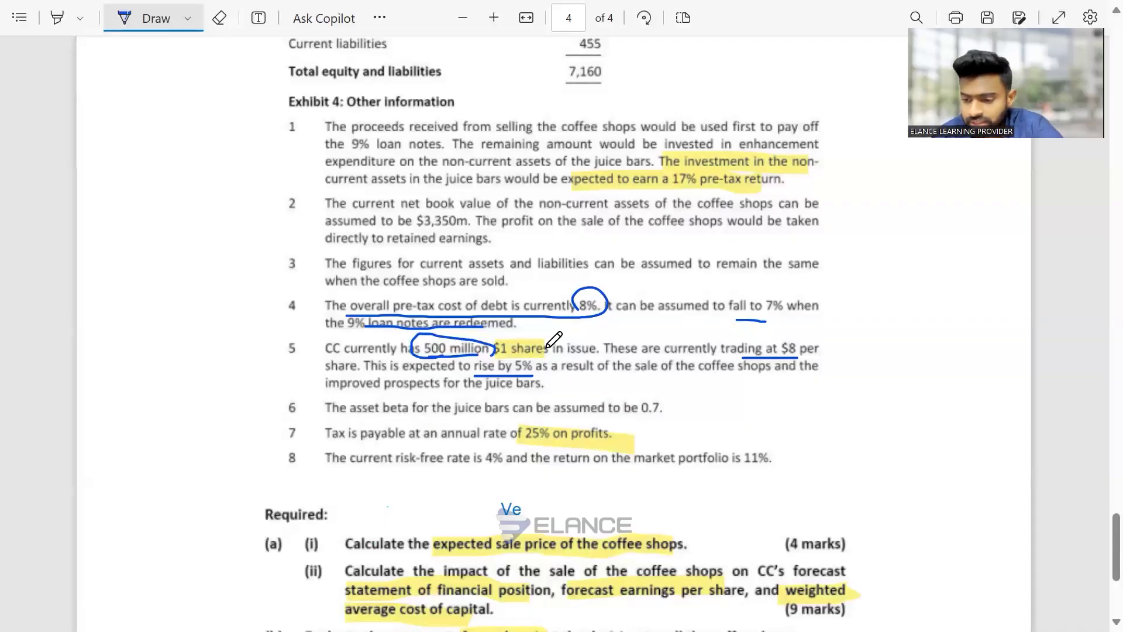
{"action": "mouse_move", "coordinate": [453, 418]}
{"action": "left_mouse_down"}
{"action": "mouse_move", "coordinate": [663, 416]}
{"action": "mouse_move", "coordinate": [667, 400]}
{"action": "mouse_move", "coordinate": [518, 398]}
{"action": "left_mouse_up"}
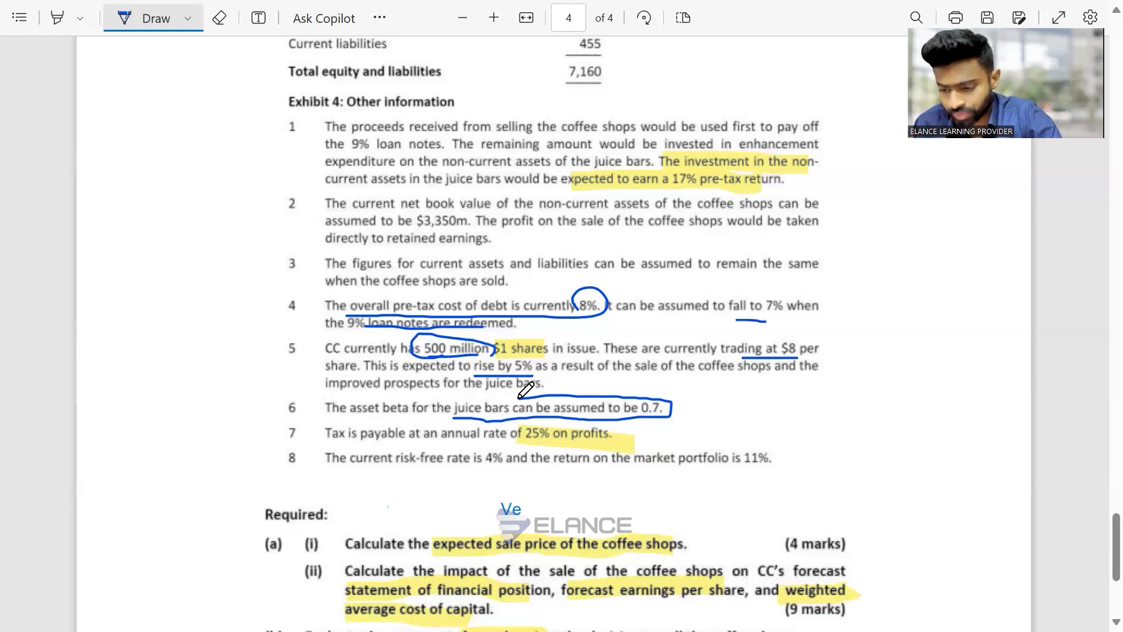
{"action": "key", "text": "alt+Tab"}
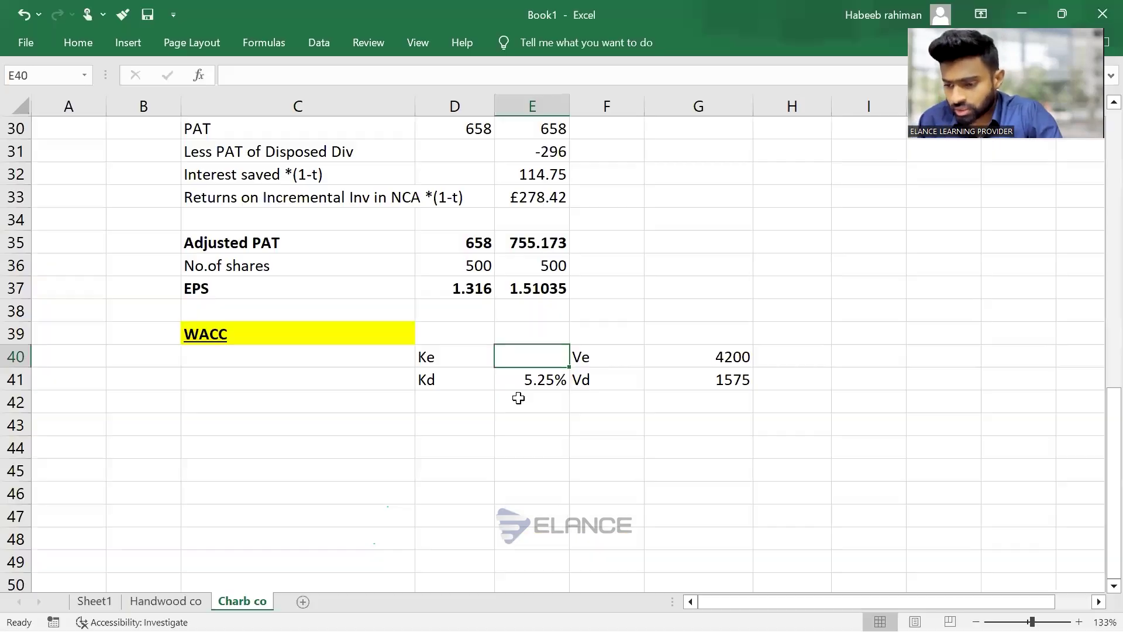
Enter the underlined, non-bold heading "Re-gearing" in C43 below the WACC figures
{"action": "left_click", "coordinate": [441, 434]}
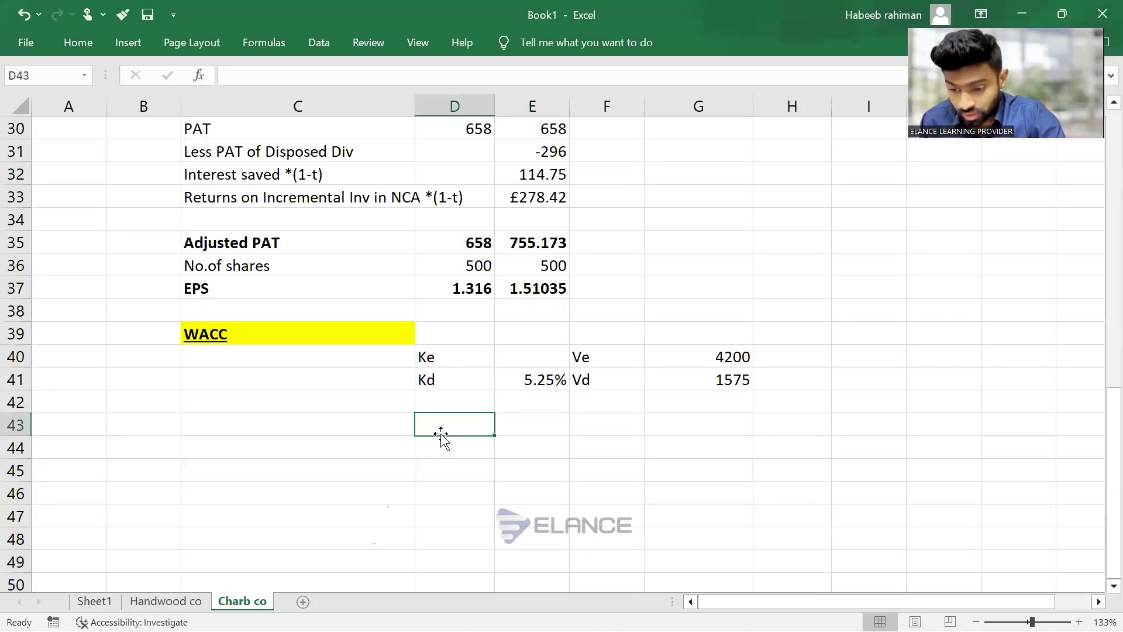
{"action": "key", "text": "Left"}
{"action": "type", "text": "Re"}
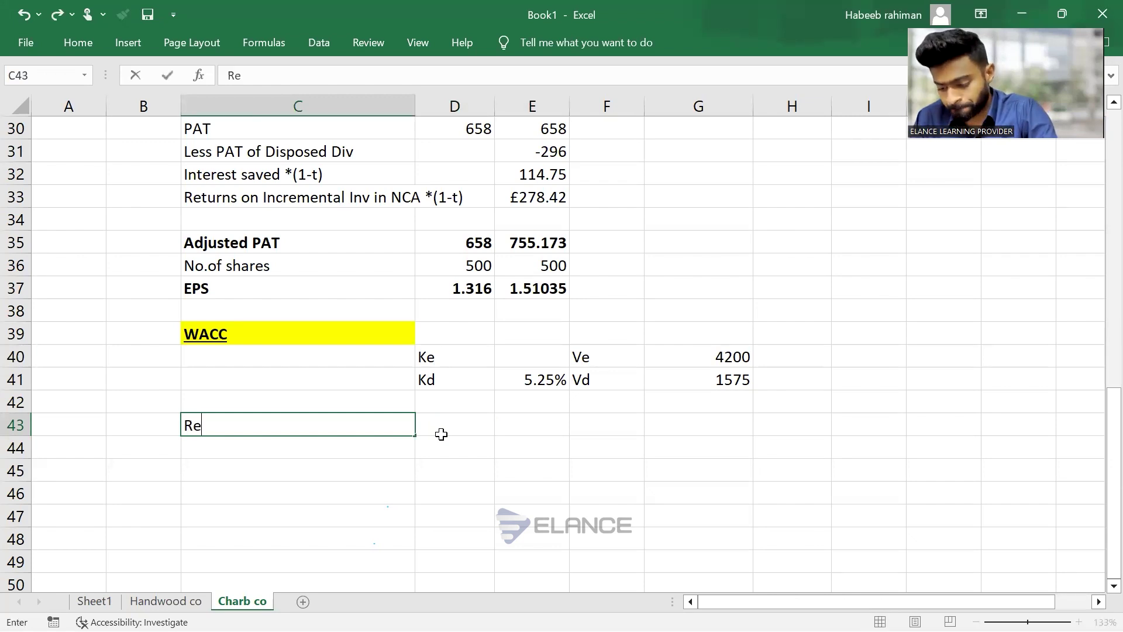
{"action": "type", "text": "-gearing"}
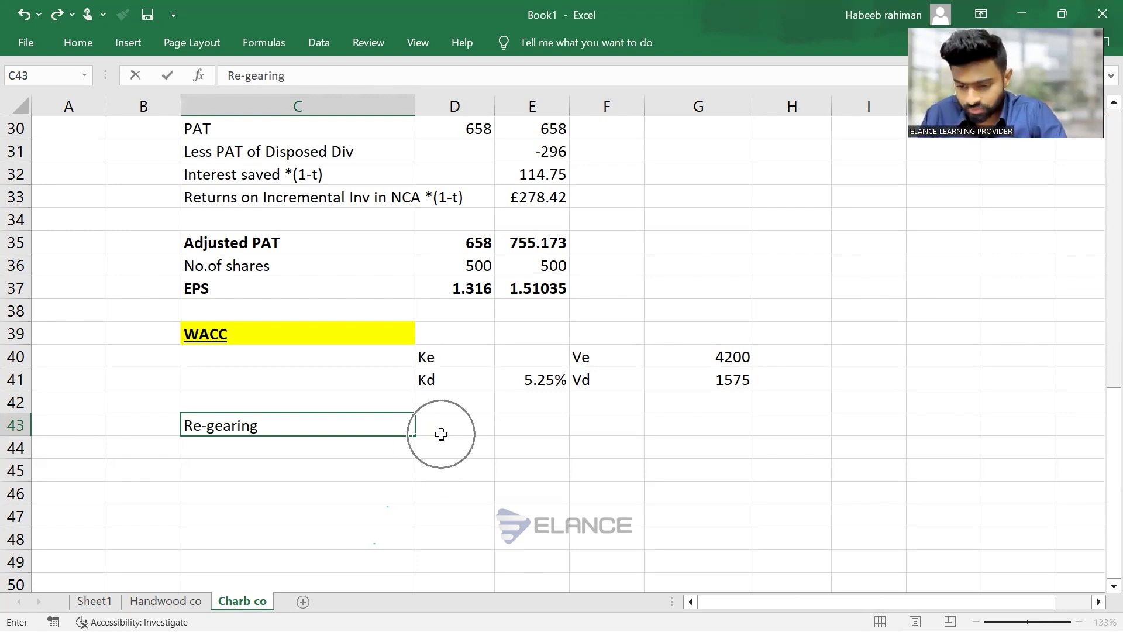
{"action": "key", "text": "ctrl+Return"}
{"action": "key", "text": "ctrl+b"}
{"action": "key", "text": "ctrl+u"}
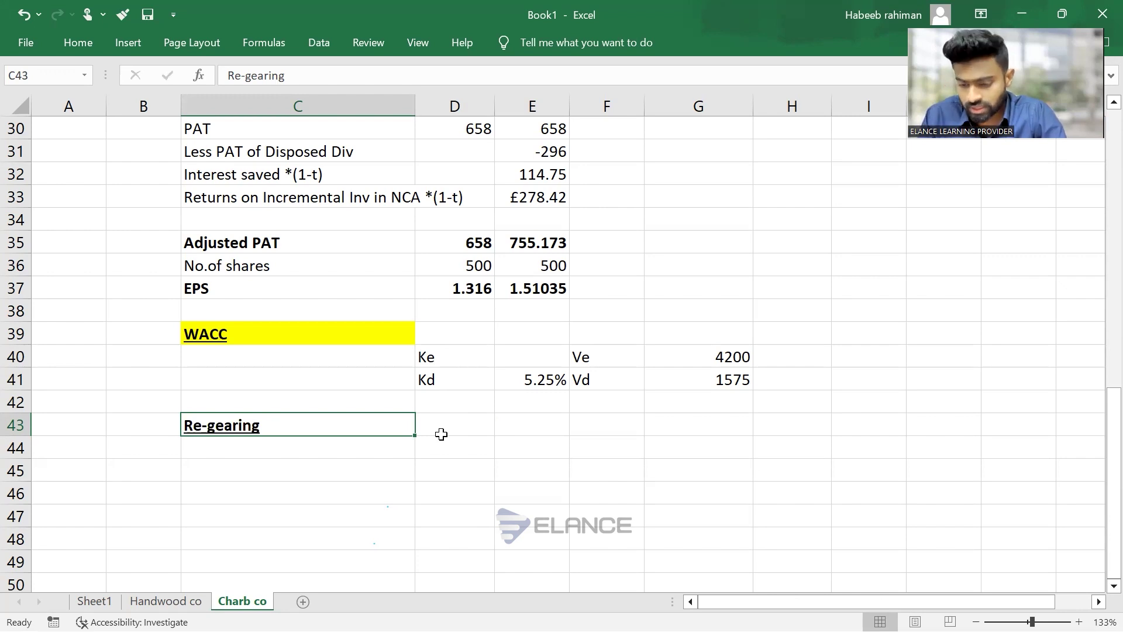
{"action": "key", "text": "ctrl+b"}
Enter the labels Ba, Ve and Vd in C44 to C46 under the Re-gearing heading
{"action": "key", "text": "Return"}
{"action": "type", "text": "Ba"}
{"action": "key", "text": "Return"}
{"action": "type", "text": "Ve"}
{"action": "key", "text": "Return"}
{"action": "type", "text": "Vd"}
{"action": "key", "text": "Return"}
{"action": "key", "text": "Up"}
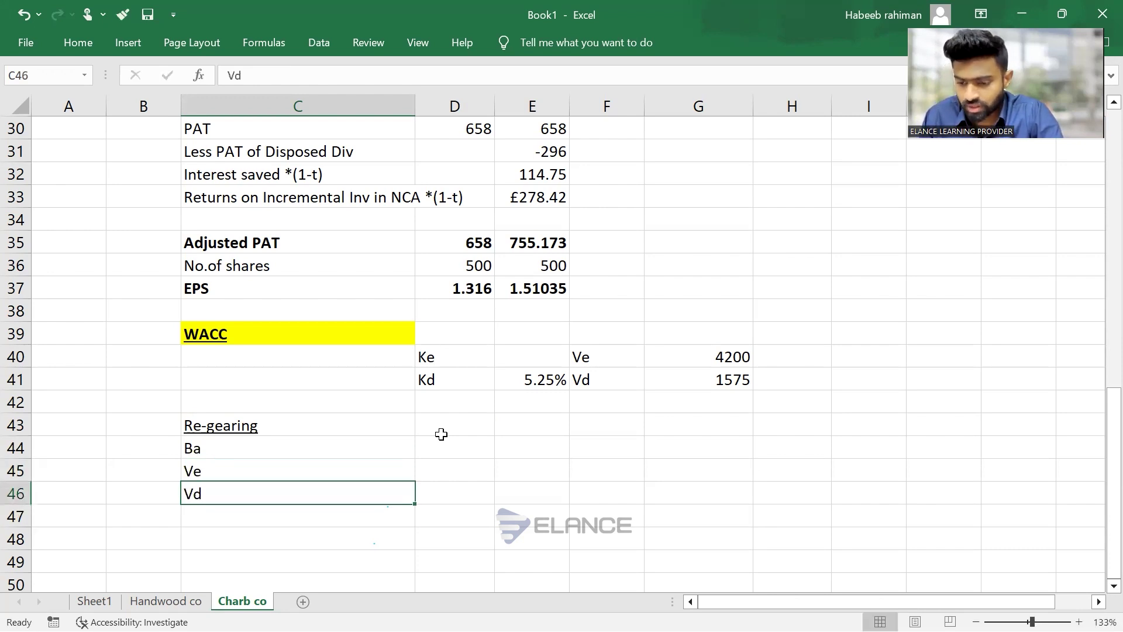
Check the juice bars' asset beta in the question PDF and enter 0.7 in D44 beside Ba
{"action": "left_click", "coordinate": [442, 440]}
{"action": "key", "text": "alt+Tab"}
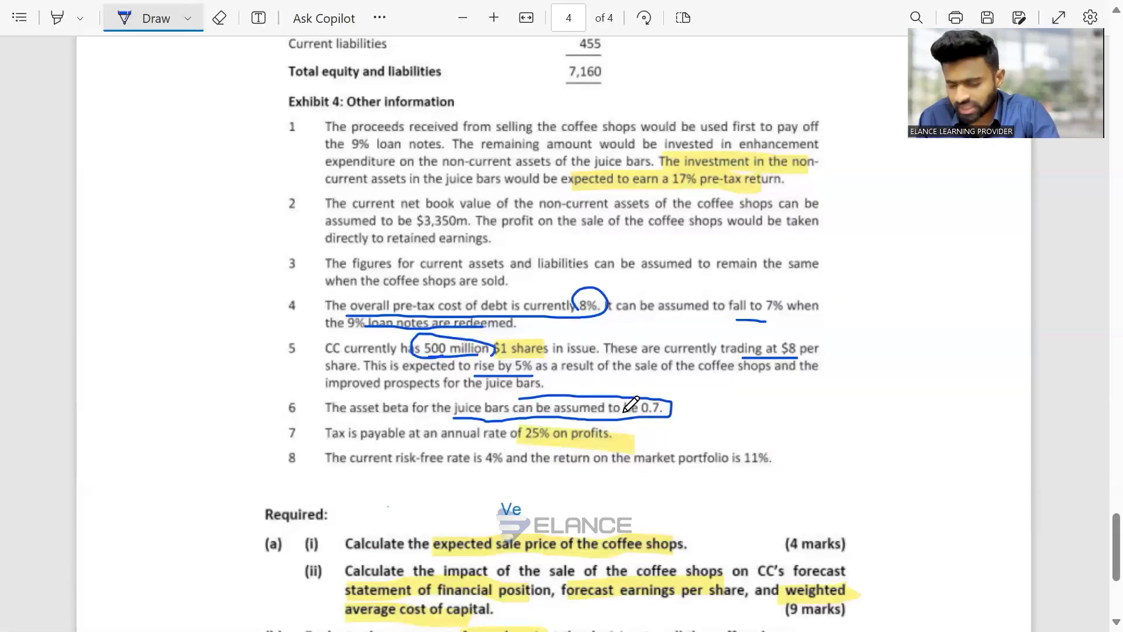
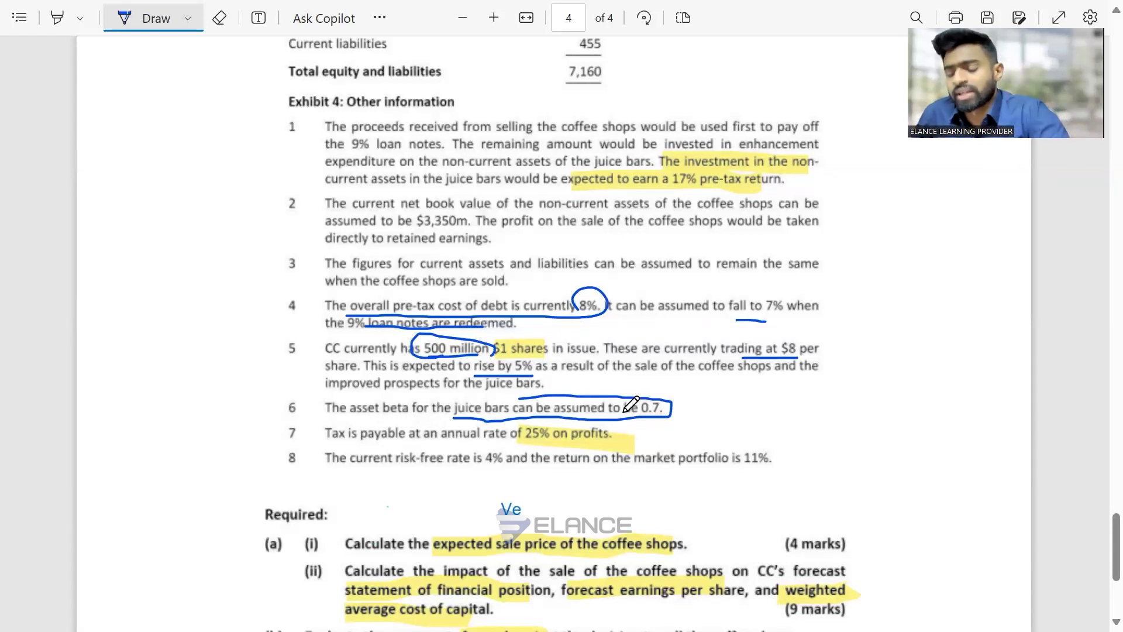
{"action": "key", "text": "alt+Tab"}
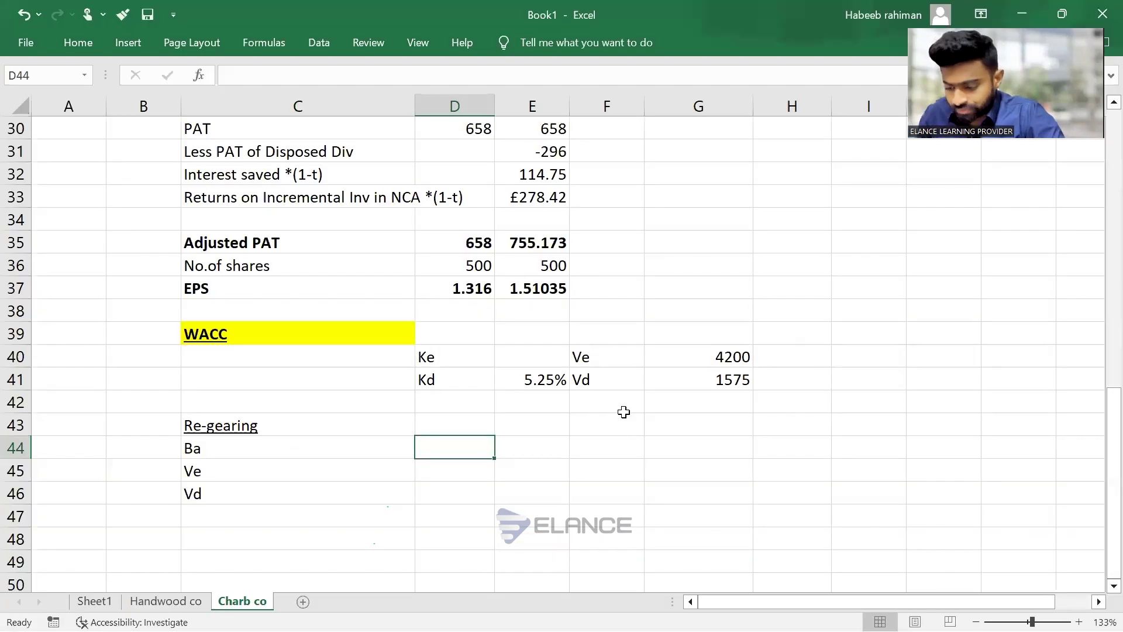
{"action": "type", "text": "0.7"}
{"action": "key", "text": "Return"}
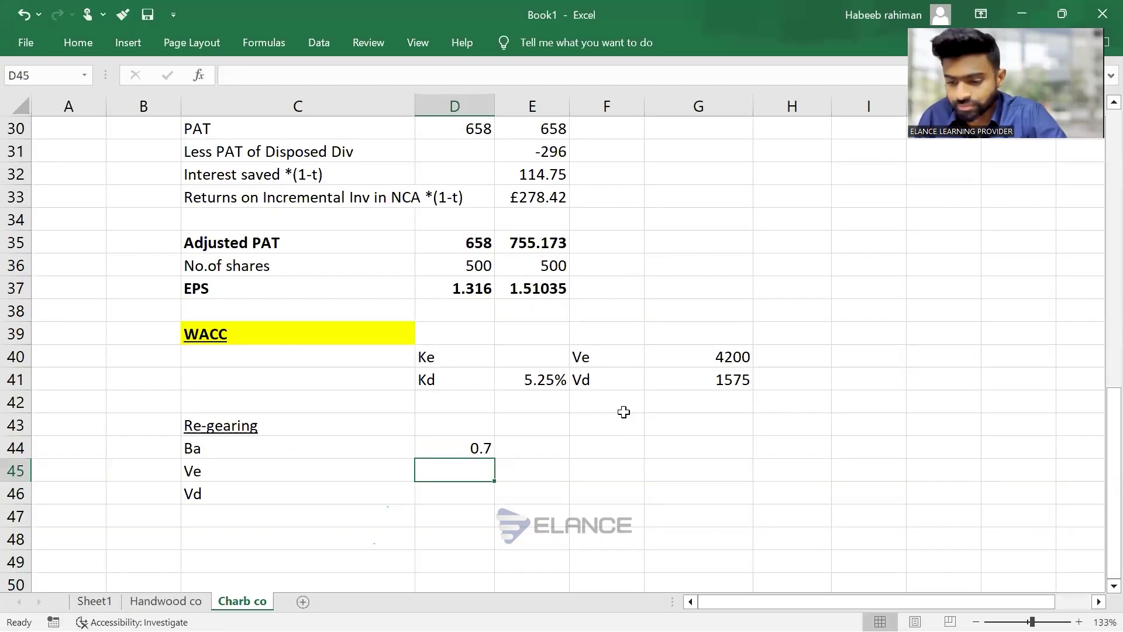
Copy the Ve and Vd values from G40:G41 into D45:D46 of the Re-gearing block
{"action": "key", "text": "Up"}
{"action": "key", "text": "Up"}
{"action": "key", "text": "Up"}
{"action": "key", "text": "Right"}
{"action": "key", "text": "Right"}
{"action": "key", "text": "Right"}
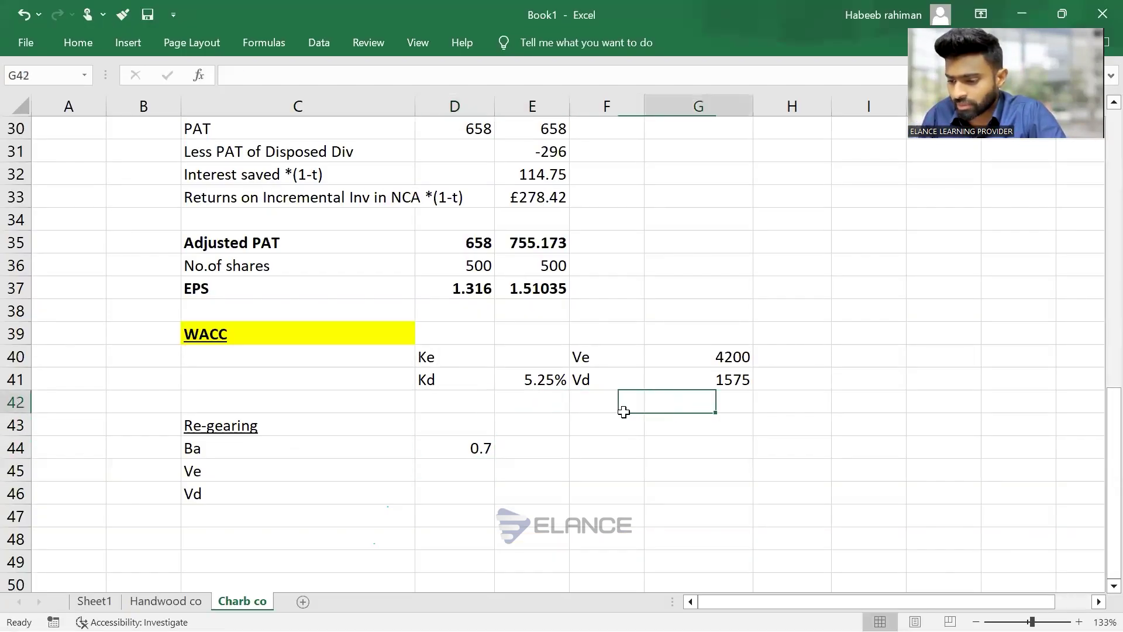
{"action": "key", "text": "Up"}
{"action": "key", "text": "Up"}
{"action": "key", "text": "shift+Down"}
{"action": "key", "text": "ctrl+c"}
{"action": "key", "text": "Down"}
{"action": "key", "text": "Down"}
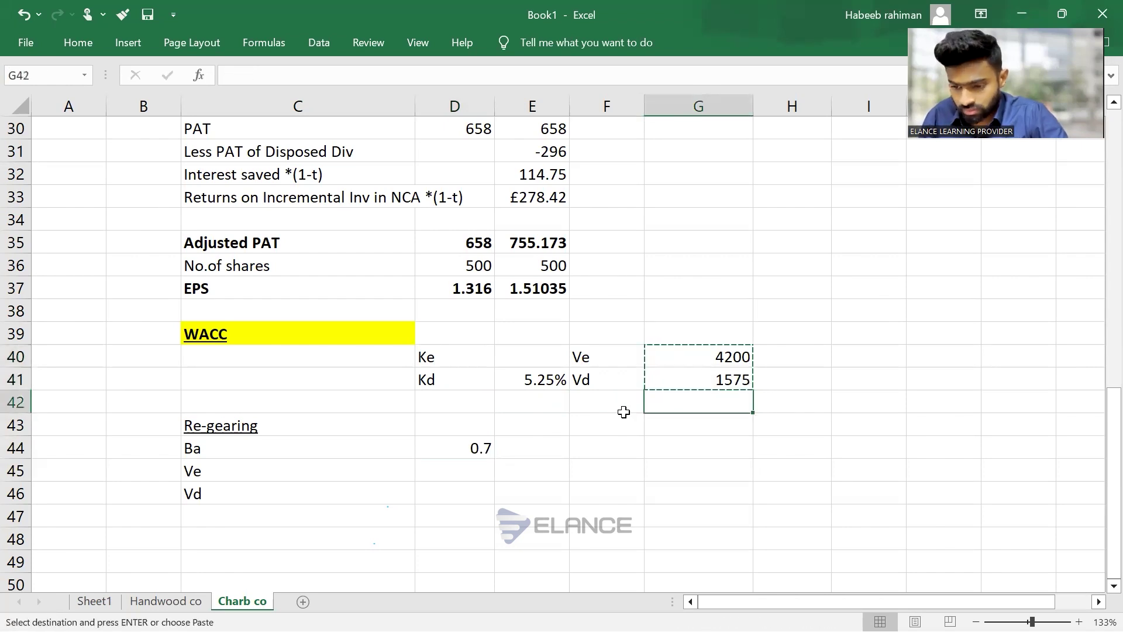
{"action": "key", "text": "Down"}
{"action": "key", "text": "Left"}
{"action": "key", "text": "Left"}
{"action": "key", "text": "Left"}
{"action": "key", "text": "Down"}
{"action": "key", "text": "Down"}
{"action": "key", "text": "ctrl+v"}
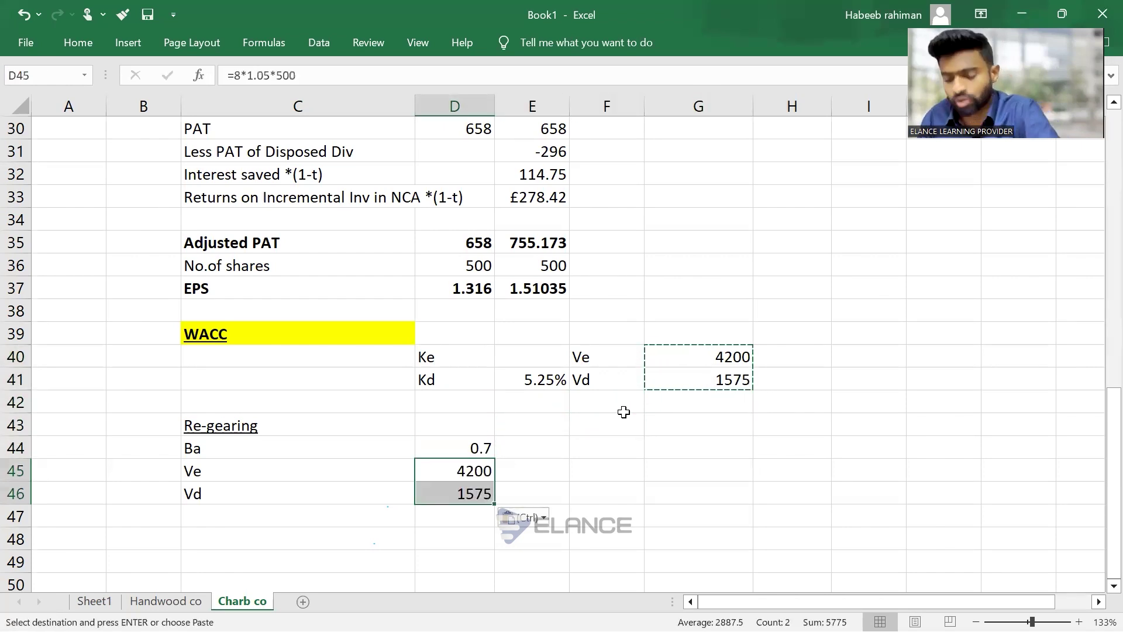
Enter the label Be in C47 below Vd and make C47:D47 bold
{"action": "scroll", "coordinate": [623, 412], "scroll_direction": "down", "scroll_amount": 3}
{"action": "key", "text": "Left"}
{"action": "key", "text": "Down"}
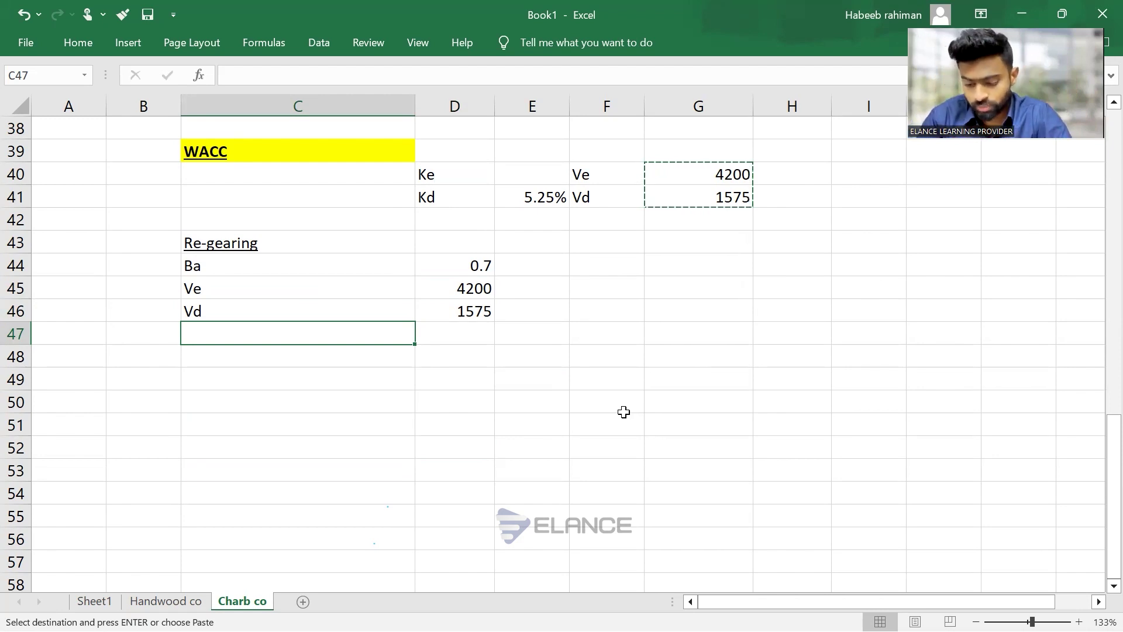
{"action": "type", "text": "Be"}
{"action": "key", "text": "shift+Right"}
{"action": "key", "text": "ctrl+b"}
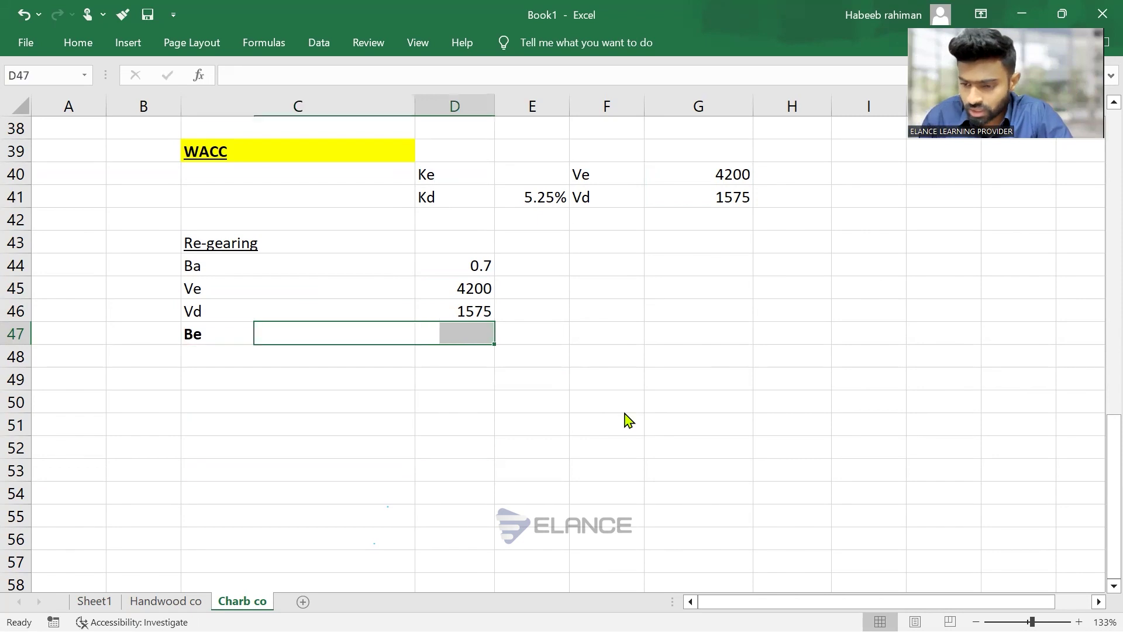
Begin the Be formula in D47 with the asset beta reference, leaving only =D44* in the cell
{"action": "key", "text": "Right"}
{"action": "type", "text": "="}
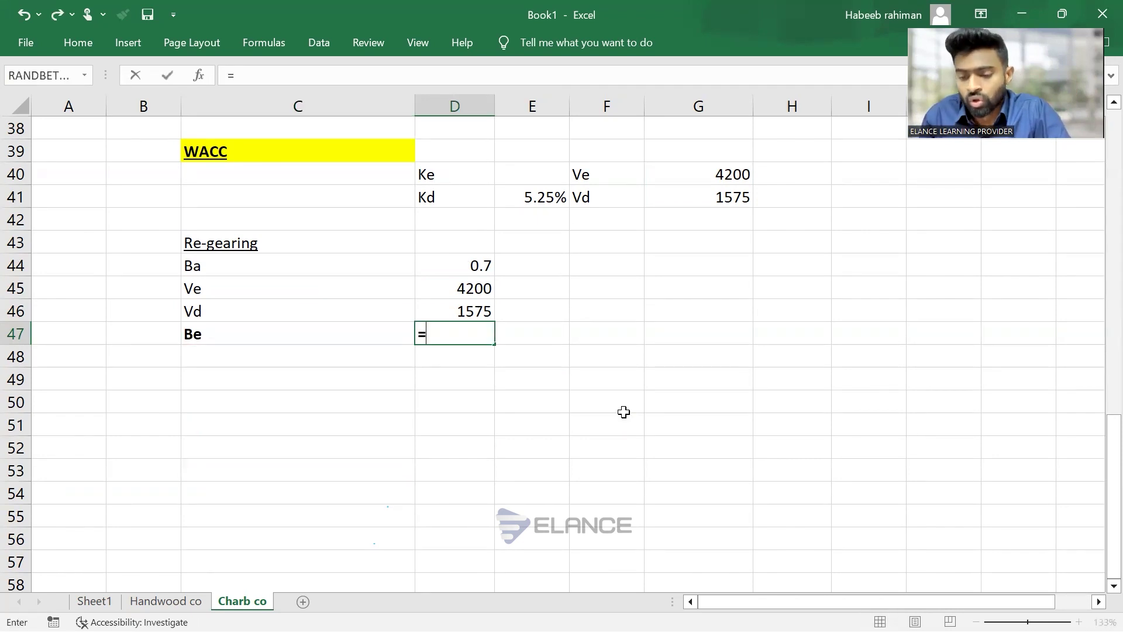
{"action": "key", "text": "Up"}
{"action": "key", "text": "Up"}
{"action": "key", "text": "Up"}
{"action": "type", "text": "*("}
{"action": "key", "text": "Up"}
{"action": "key", "text": "Up"}
{"action": "type", "text": "+("}
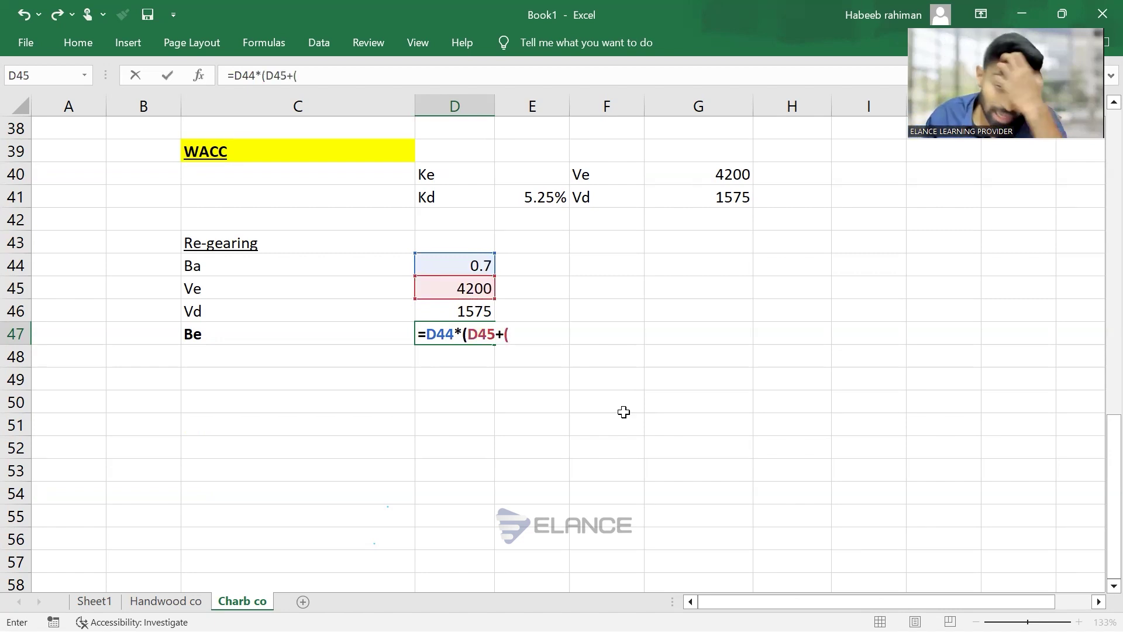
{"action": "key", "text": "BackSpace"}
{"action": "key", "text": "BackSpace"}
{"action": "key", "text": "BackSpace"}
{"action": "key", "text": "BackSpace"}
{"action": "key", "text": "BackSpace"}
{"action": "key", "text": "BackSpace"}
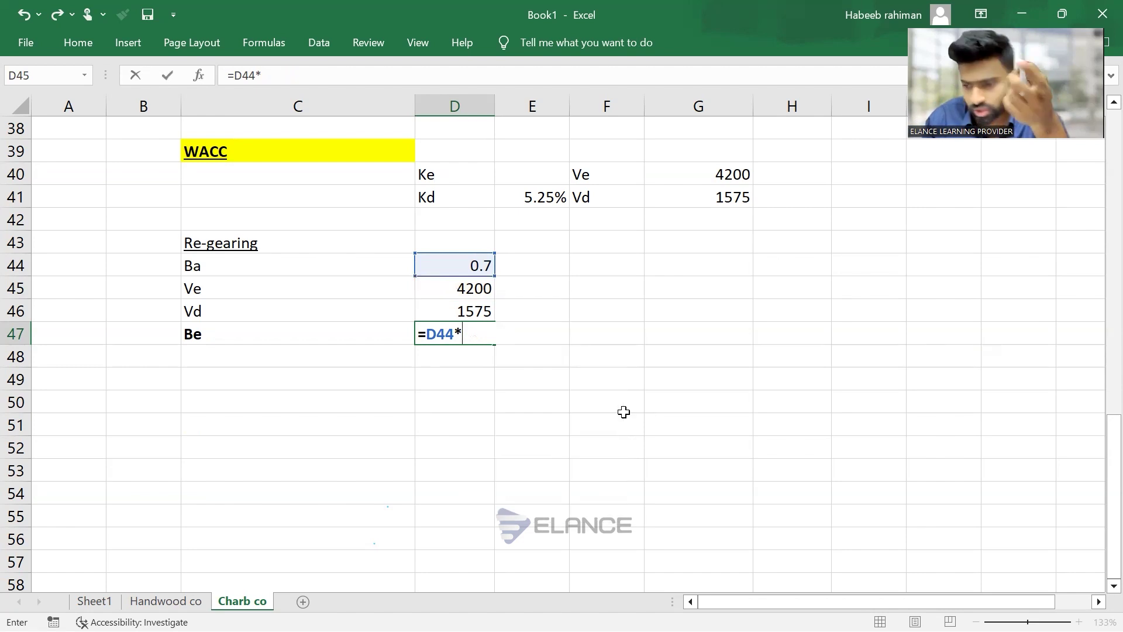
Check the tax rate in the question PDF and complete the Be formula in D47 as =D44*(D45+(D46*75%))/D45
{"action": "type", "text": "("}
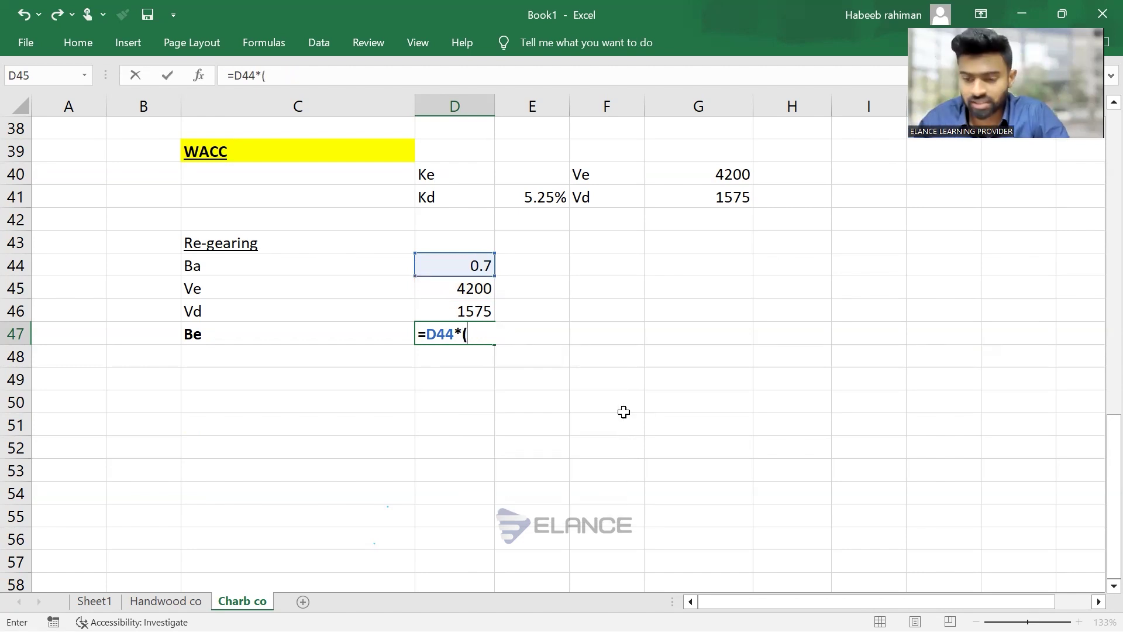
{"action": "type", "text": "D45+("}
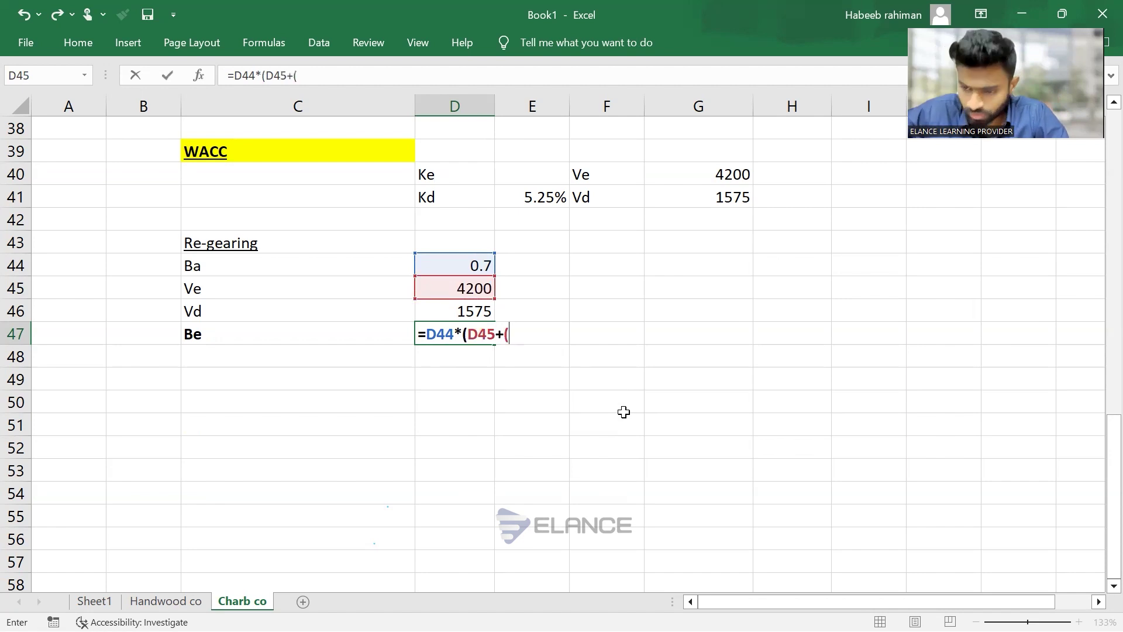
{"action": "left_click", "coordinate": [462, 311]}
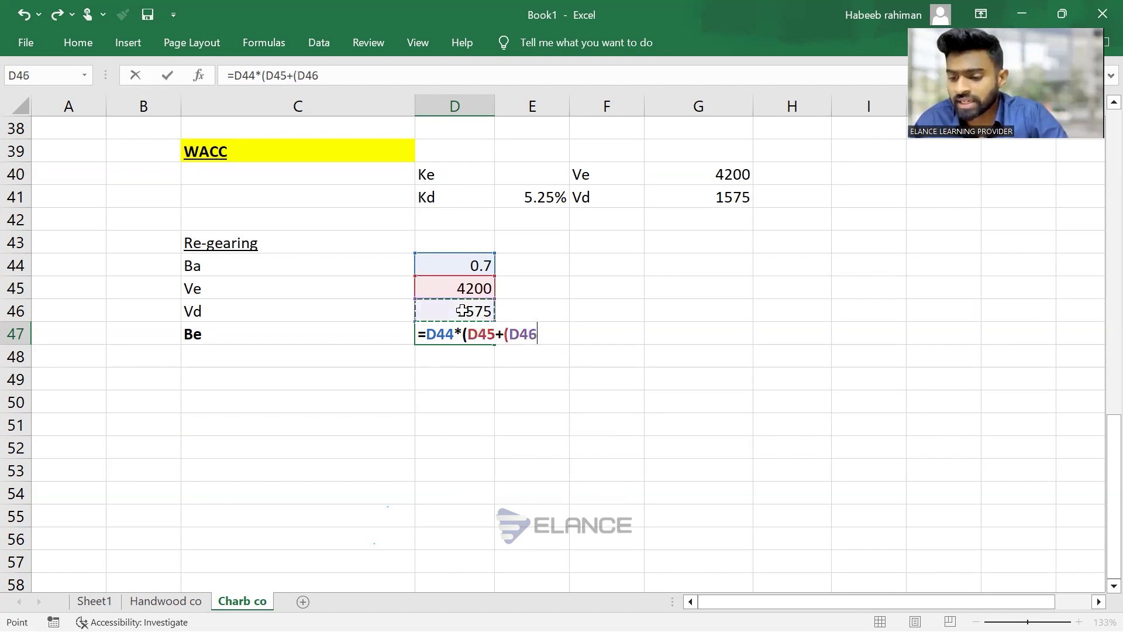
{"action": "type", "text": "*"}
{"action": "key", "text": "alt+Tab"}
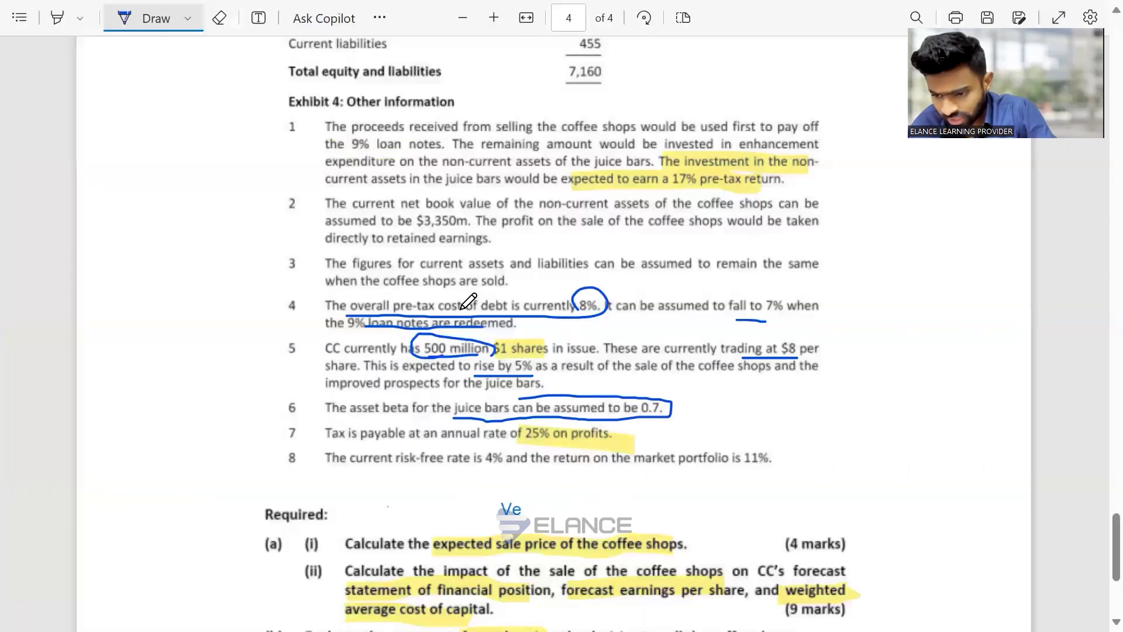
{"action": "key", "text": "alt+Tab"}
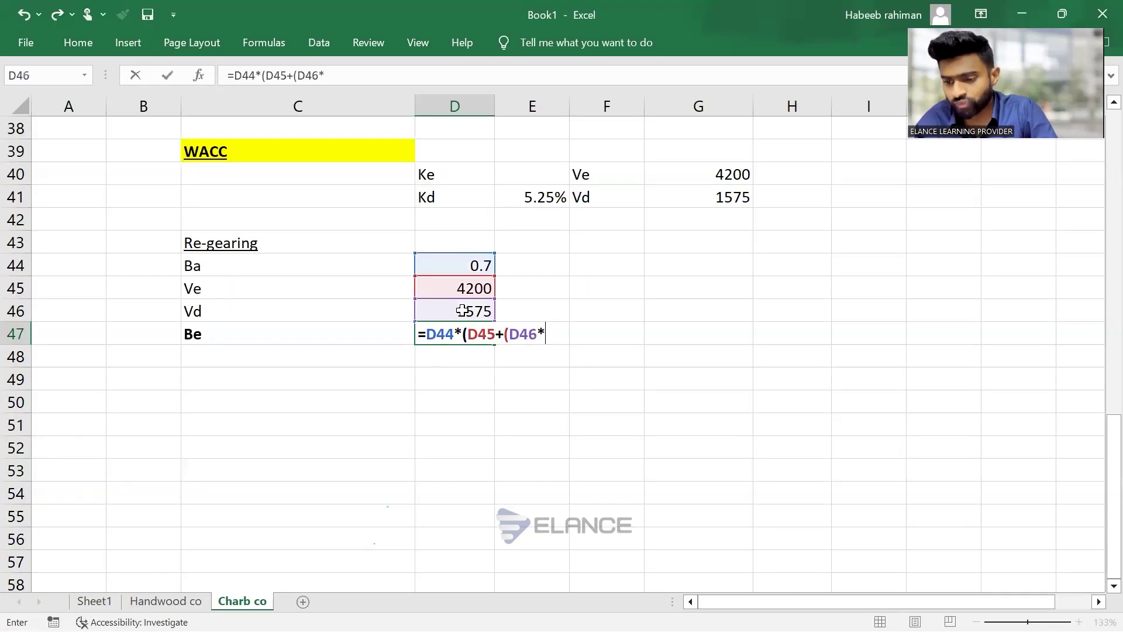
{"action": "type", "text": "75%"}
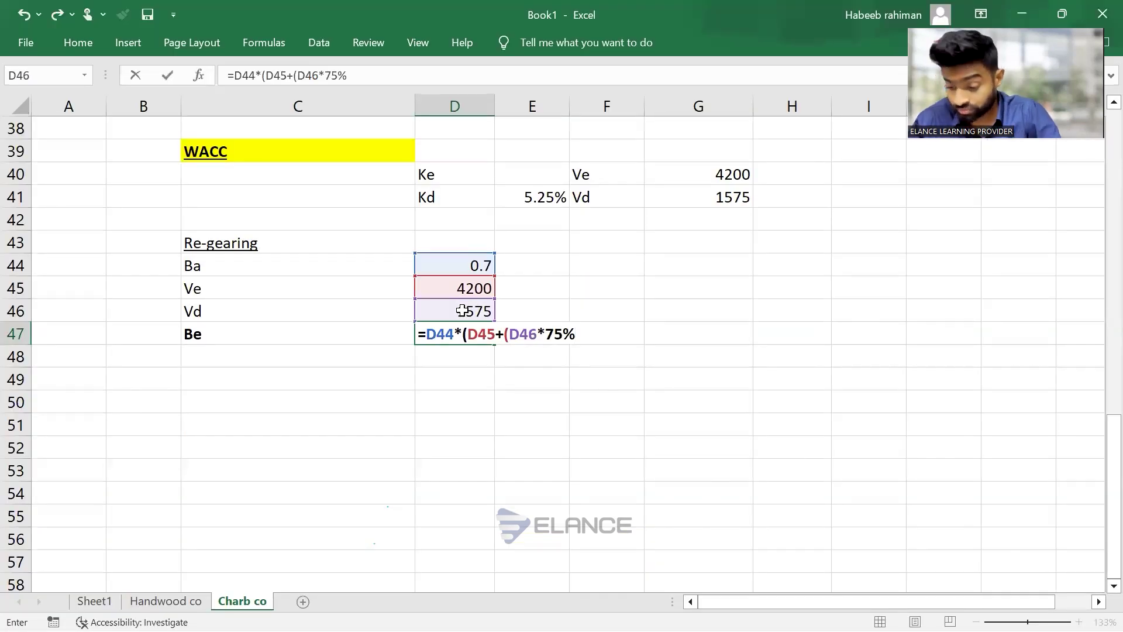
{"action": "type", "text": "))"}
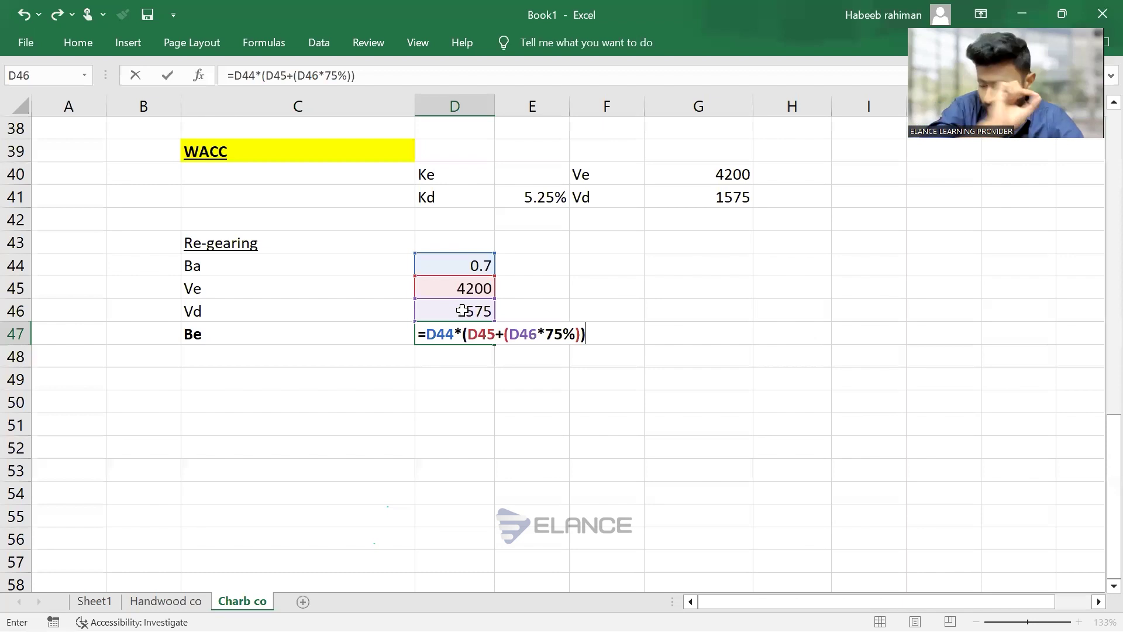
{"action": "type", "text": "/"}
{"action": "left_click", "coordinate": [479, 286]}
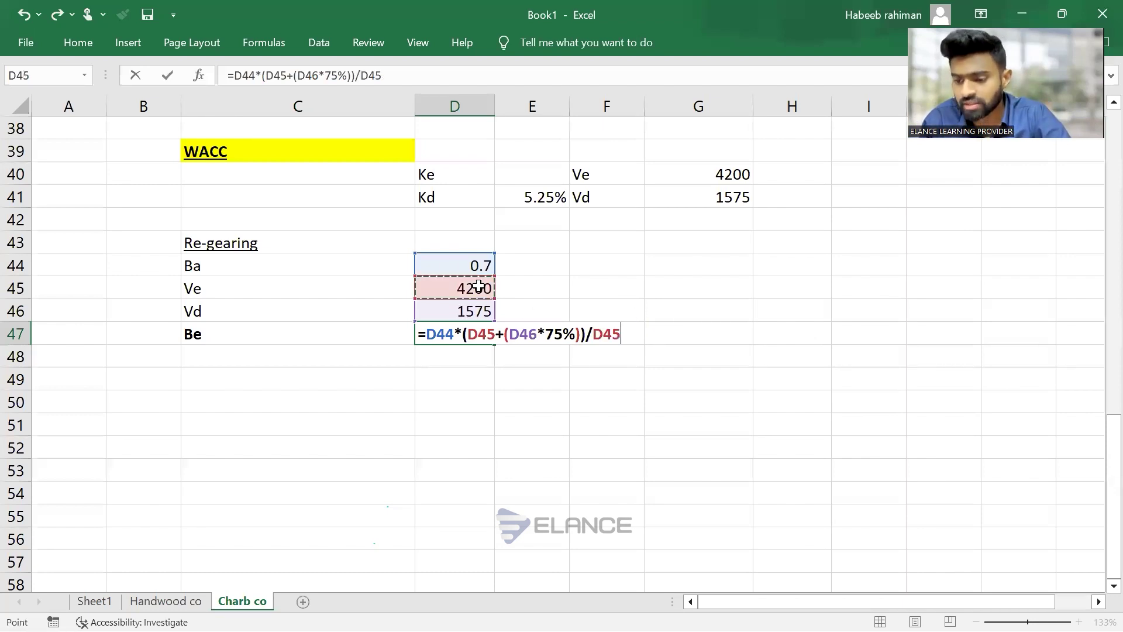
{"action": "key", "text": "Return"}
{"action": "key", "text": "Up"}
{"action": "key", "text": "Left"}
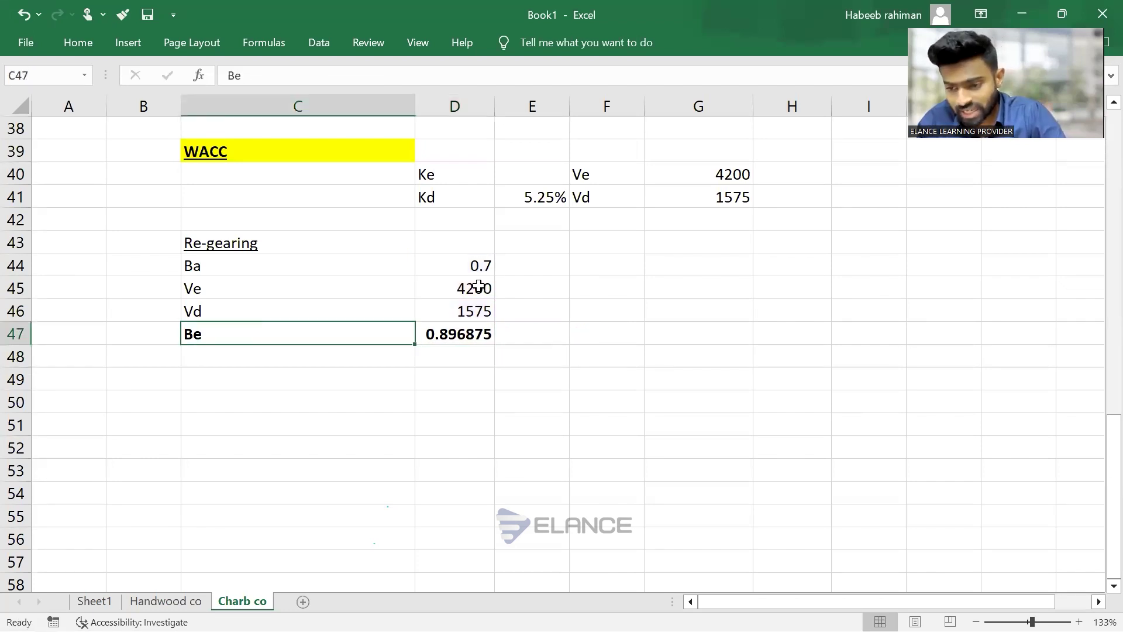
{"action": "key", "text": "shift+Right"}
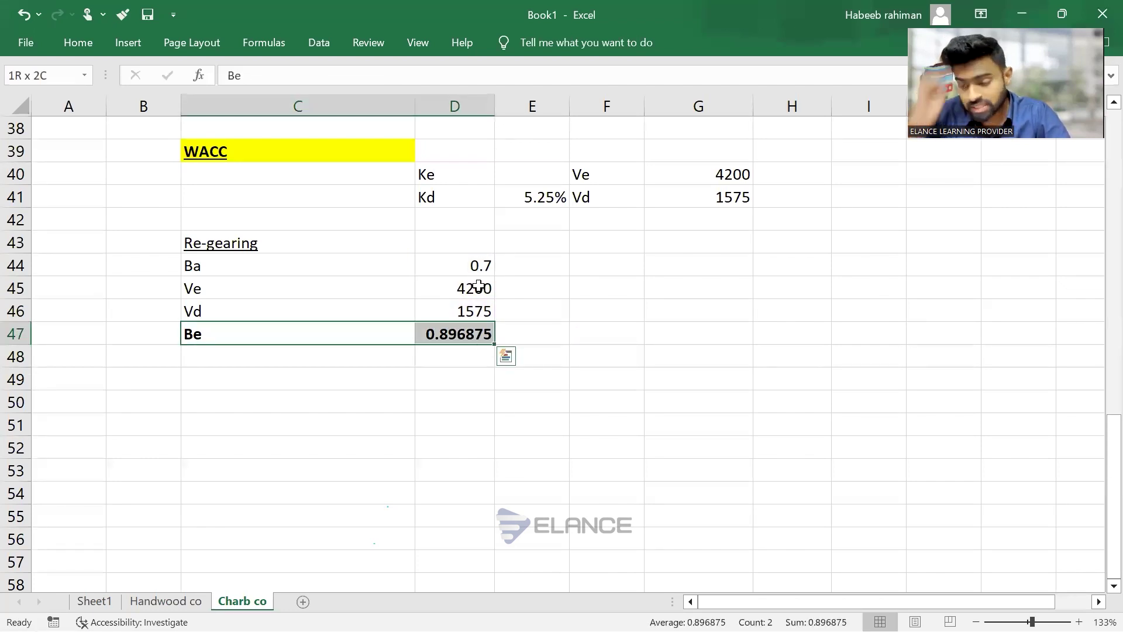
Start a formula in E40 beside Ke and underline the 4% risk-free rate in the question PDF's Exhibit 4 note 8
{"action": "key", "text": "Right"}
{"action": "key", "text": "Right"}
{"action": "key", "text": "Right"}
{"action": "key", "text": "Up"}
{"action": "key", "text": "Up"}
{"action": "key", "text": "Left"}
{"action": "key", "text": "Right"}
{"action": "key", "text": "Up"}
{"action": "key", "text": "Up"}
{"action": "key", "text": "Up"}
{"action": "key", "text": "Up"}
{"action": "key", "text": "Up"}
{"action": "key", "text": "Left"}
{"action": "type", "text": "="}
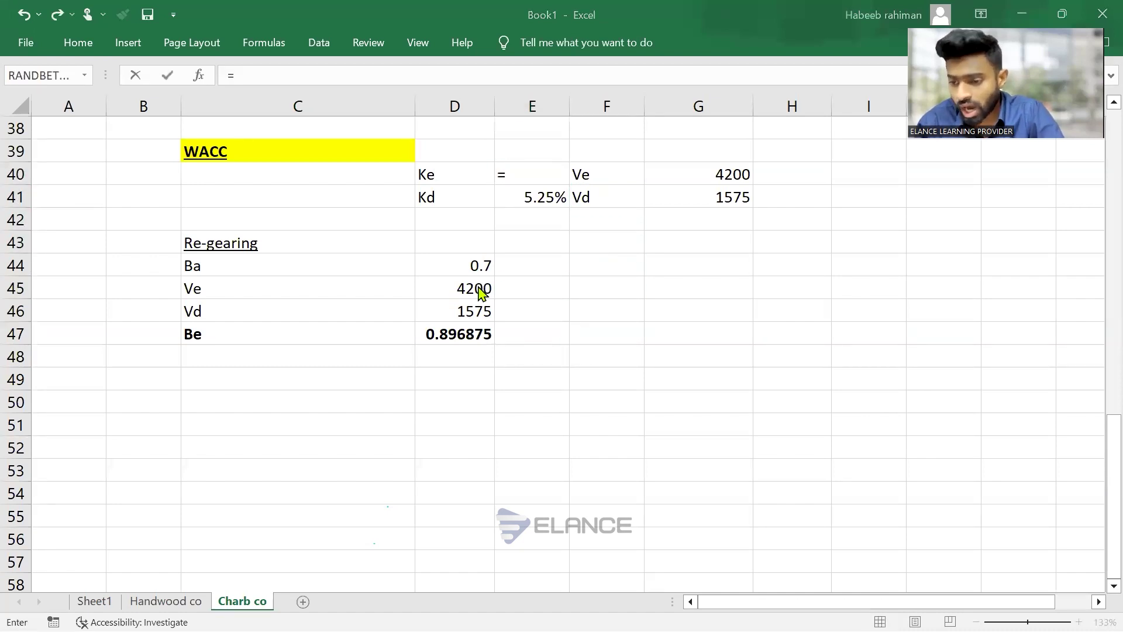
{"action": "key", "text": "alt+Tab"}
{"action": "left_click_drag", "start_coordinate": [480, 467], "coordinate": [501, 466]}
Underline the market portfolio return in the question PDF and complete the Ke formula in E40 as =.04+(D47*.07)
{"action": "key", "text": "alt+Tab"}
{"action": "type", "text": ".0"}
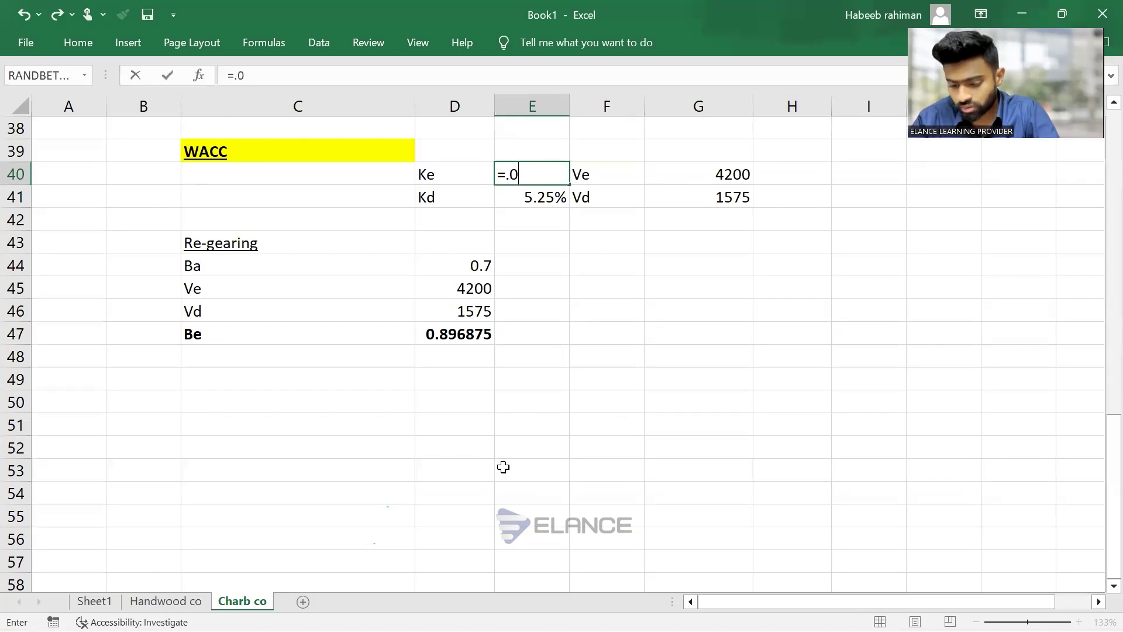
{"action": "type", "text": "4+("}
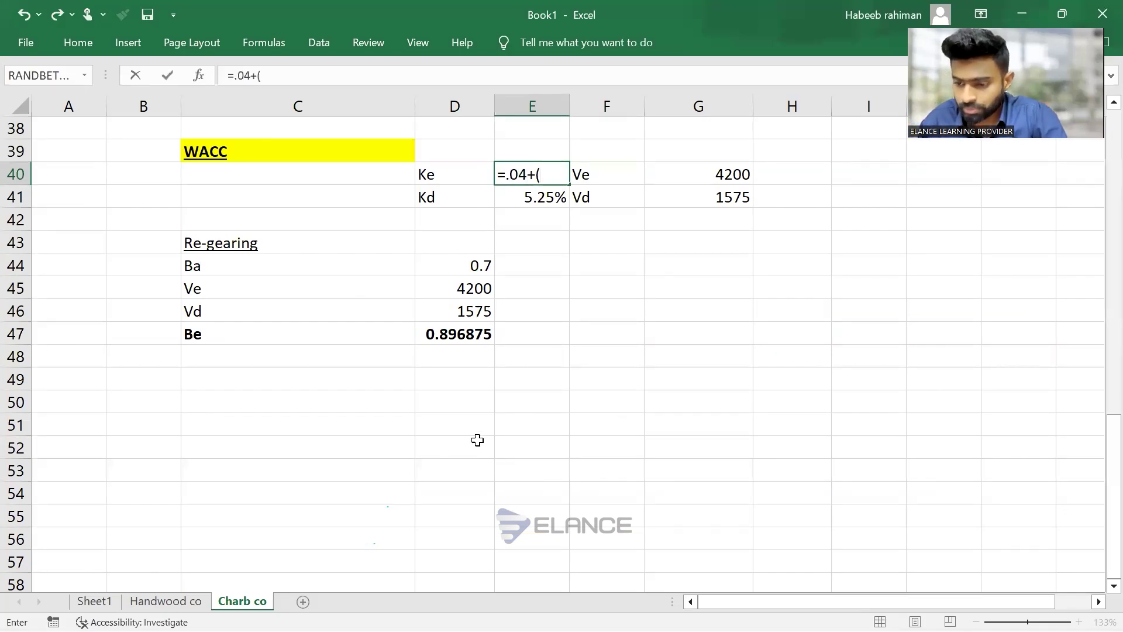
{"action": "left_click", "coordinate": [447, 330]}
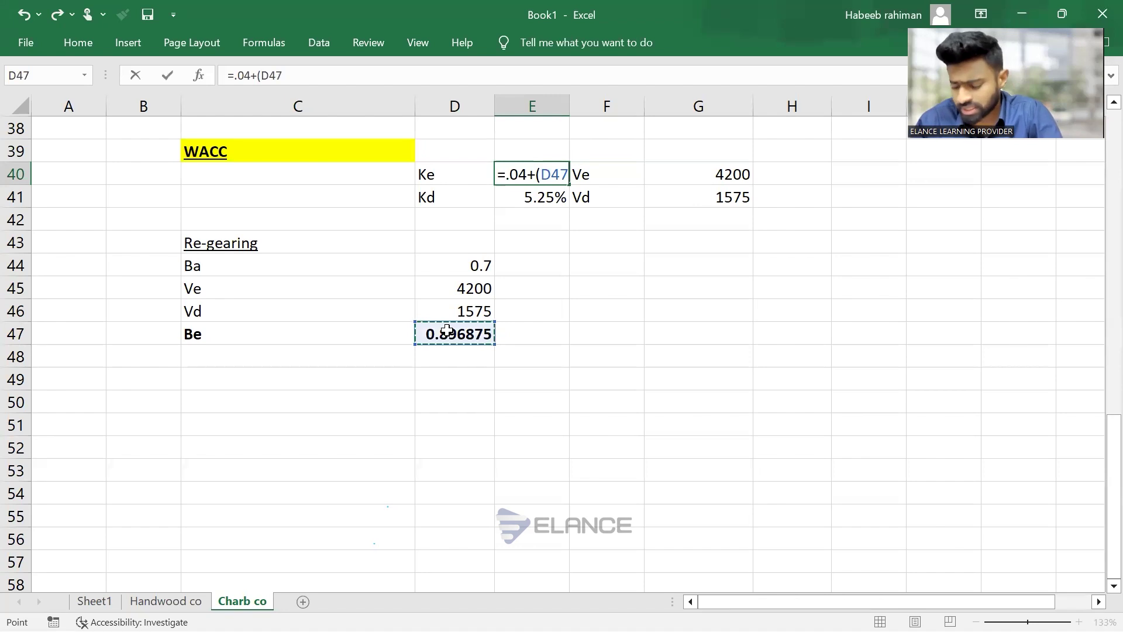
{"action": "type", "text": "*"}
{"action": "key", "text": "alt+Tab"}
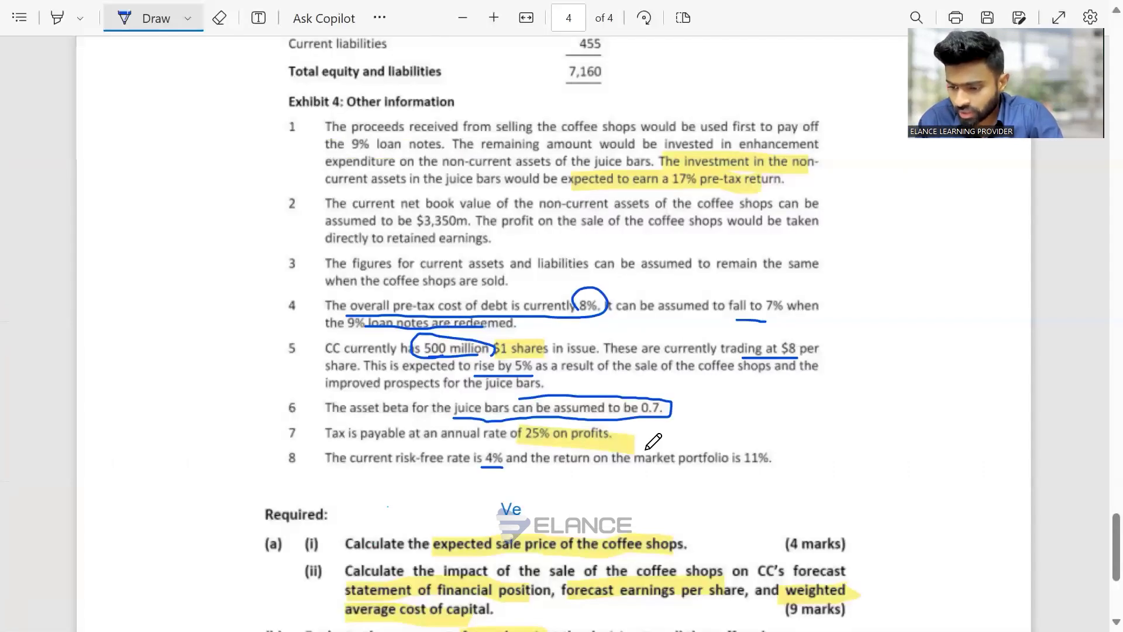
{"action": "left_click_drag", "start_coordinate": [646, 472], "coordinate": [738, 481]}
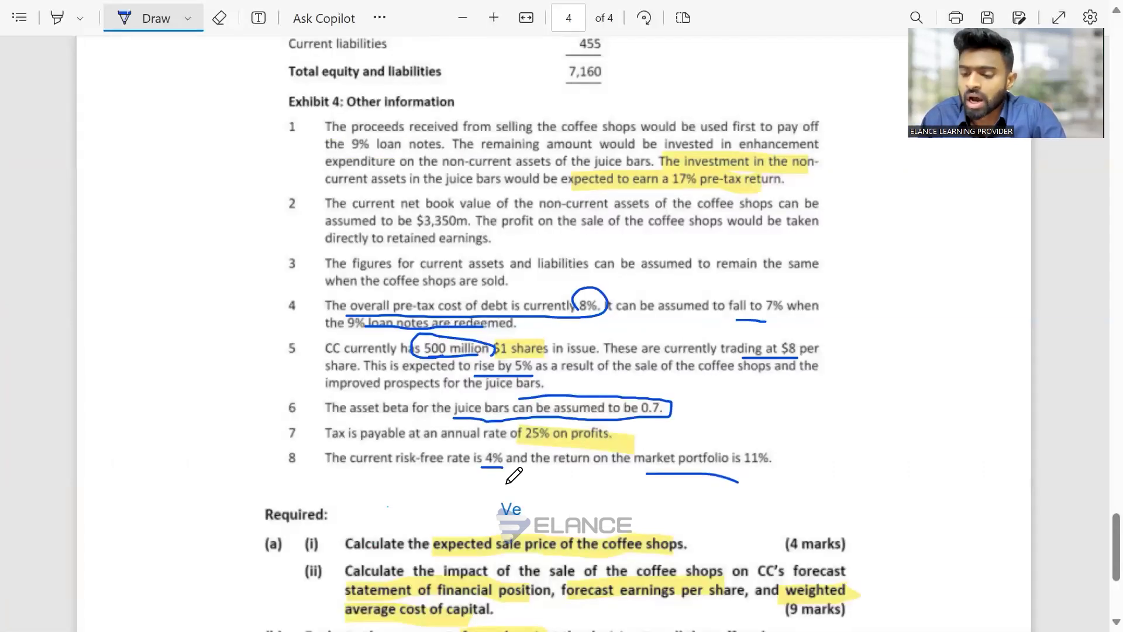
{"action": "key", "text": "alt+Tab"}
{"action": "type", "text": ".07)"}
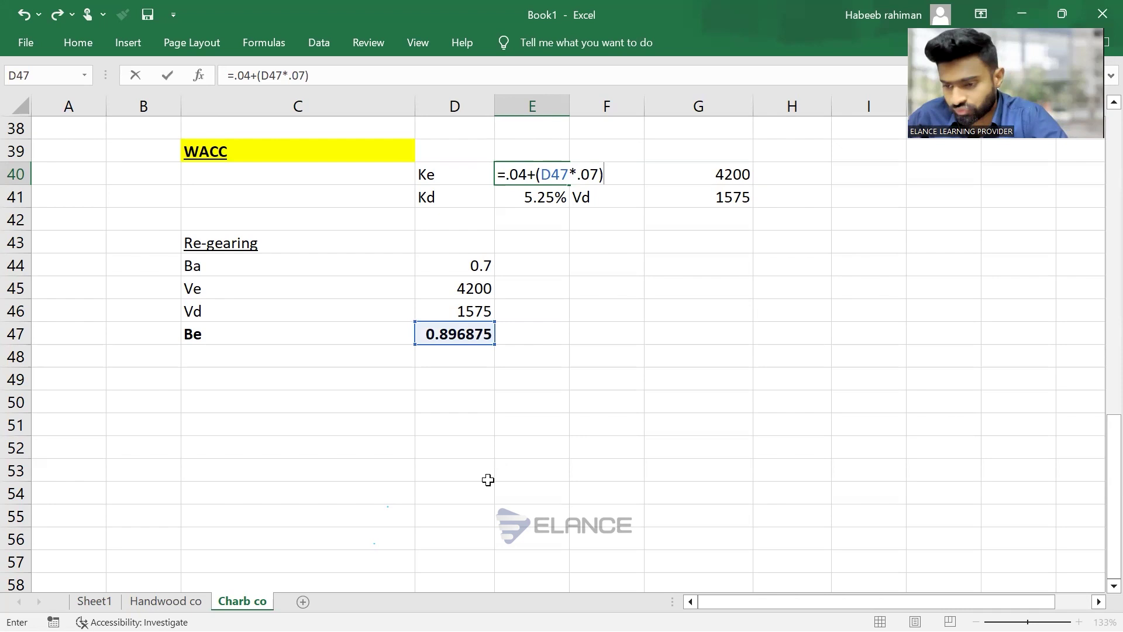
{"action": "key", "text": "Return"}
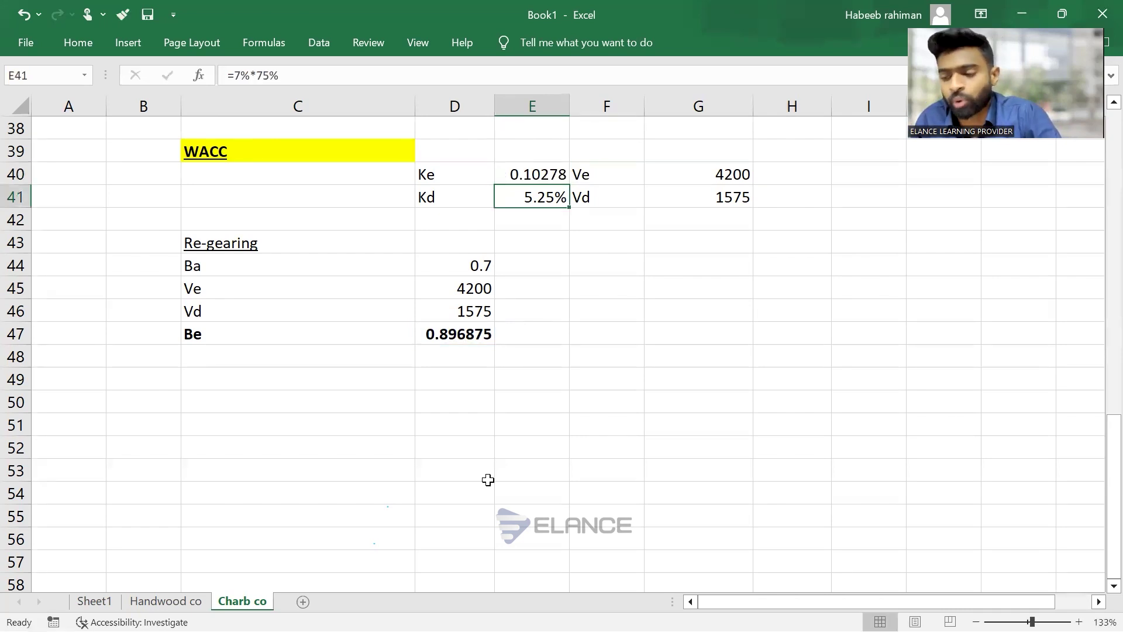
Multiply Ke by Ve in H40 with =E40*G40 and copy the formula to H41 for the debt row
{"action": "key", "text": "Up"}
{"action": "key", "text": "Right"}
{"action": "key", "text": "Right"}
{"action": "key", "text": "Right"}
{"action": "type", "text": "="}
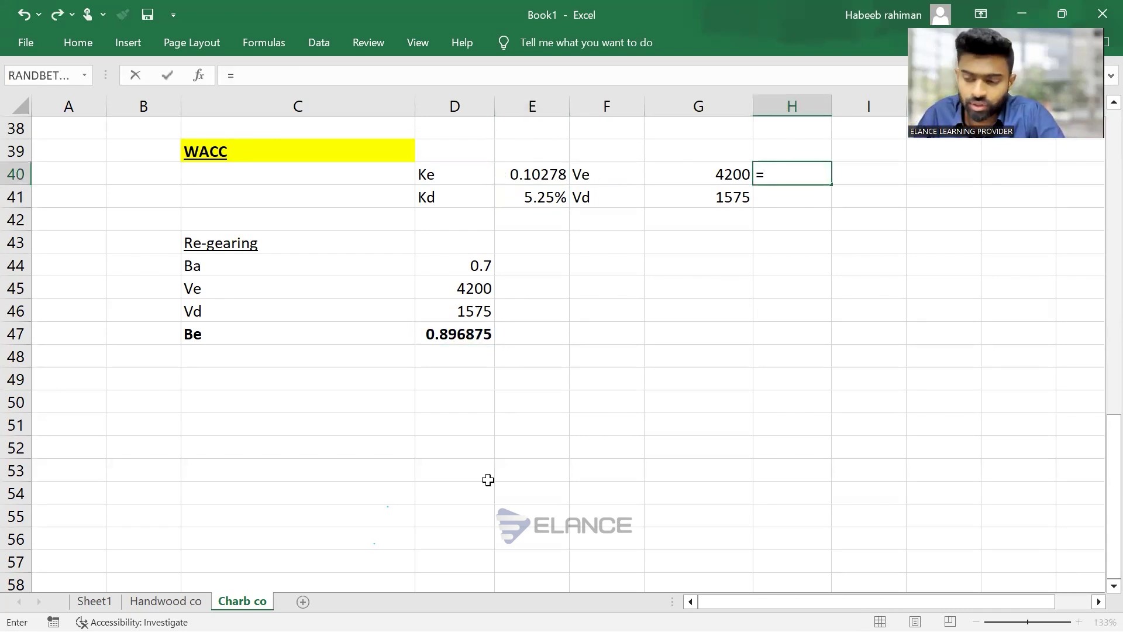
{"action": "key", "text": "Left"}
{"action": "key", "text": "Left"}
{"action": "key", "text": "Left"}
{"action": "type", "text": "*"}
{"action": "key", "text": "Left"}
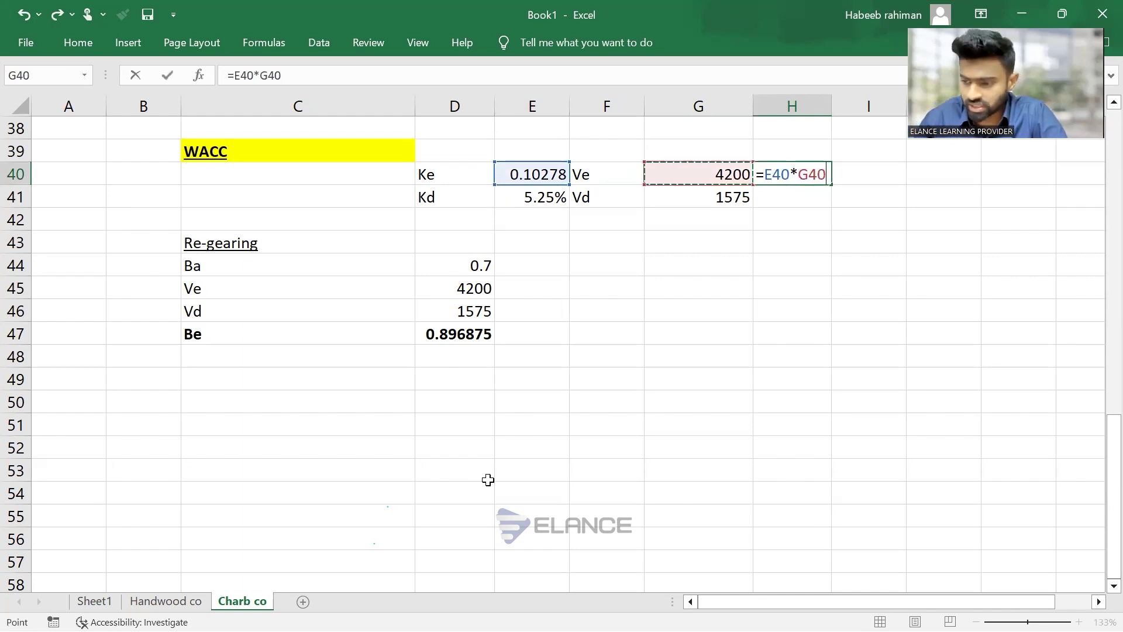
{"action": "key", "text": "ctrl+Return"}
{"action": "key", "text": "ctrl+c"}
{"action": "key", "text": "Down"}
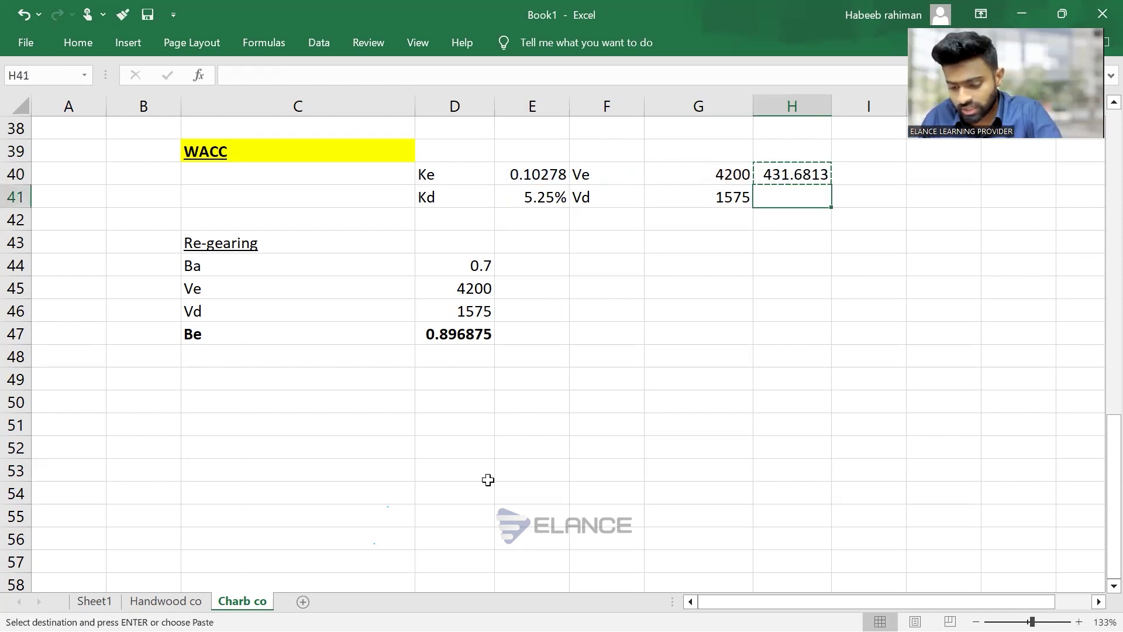
{"action": "key", "text": "ctrl+v"}
Total the market values and the weighted costs with sums in G42:H42 and make both totals bold
{"action": "key", "text": "Down"}
{"action": "key", "text": "Left"}
{"action": "key", "text": "shift+Right"}
{"action": "key", "text": "alt+equal"}
{"action": "key", "text": "Tab"}
{"action": "key", "text": "Left"}
{"action": "key", "text": "shift+Right"}
{"action": "key", "text": "ctrl+b"}
Calculate the WACC in D39 by dividing the two totals with =H42/G42
{"action": "key", "text": "Left"}
{"action": "key", "text": "Left"}
{"action": "key", "text": "Up"}
{"action": "key", "text": "Up"}
{"action": "key", "text": "Left"}
{"action": "key", "text": "Up"}
{"action": "type", "text": "="}
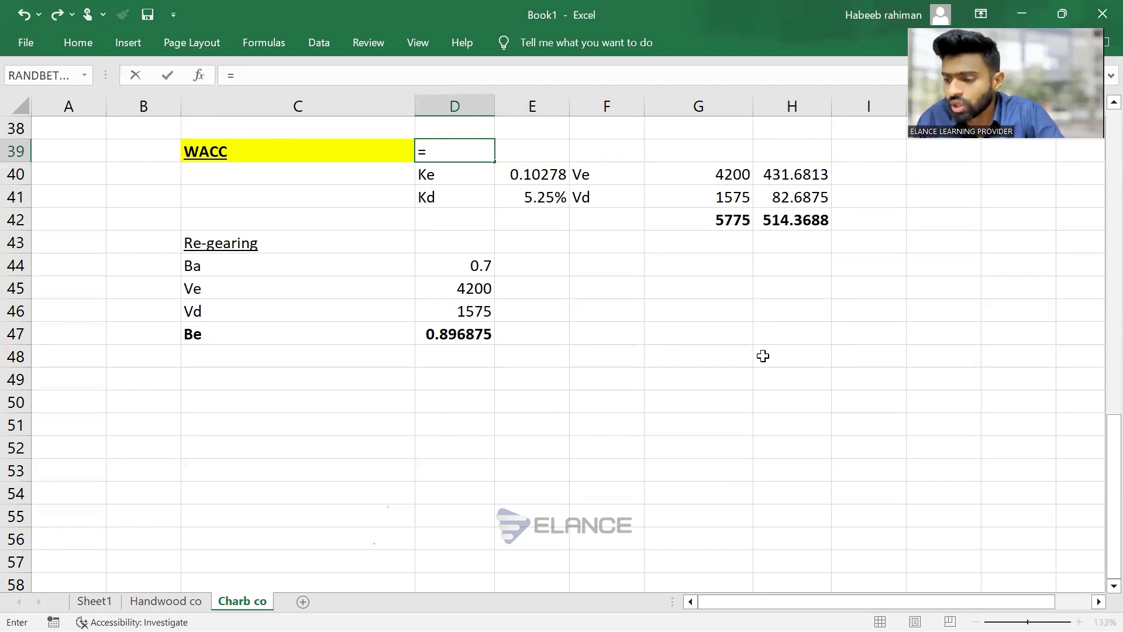
{"action": "left_click", "coordinate": [801, 220]}
{"action": "type", "text": "/"}
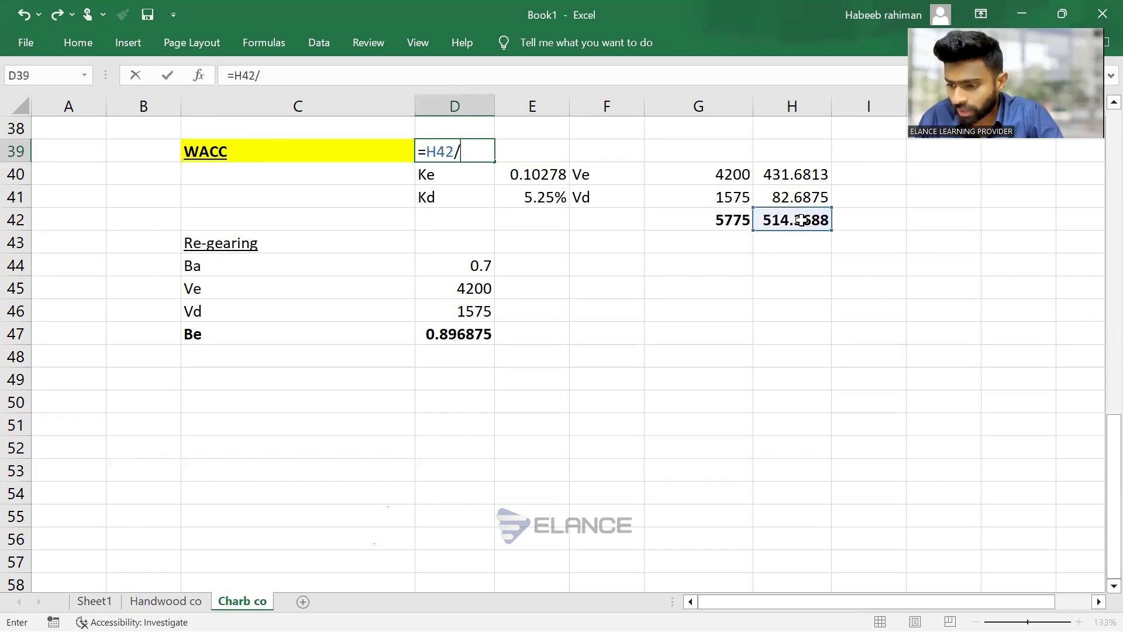
{"action": "left_click", "coordinate": [726, 220]}
{"action": "key", "text": "Return"}
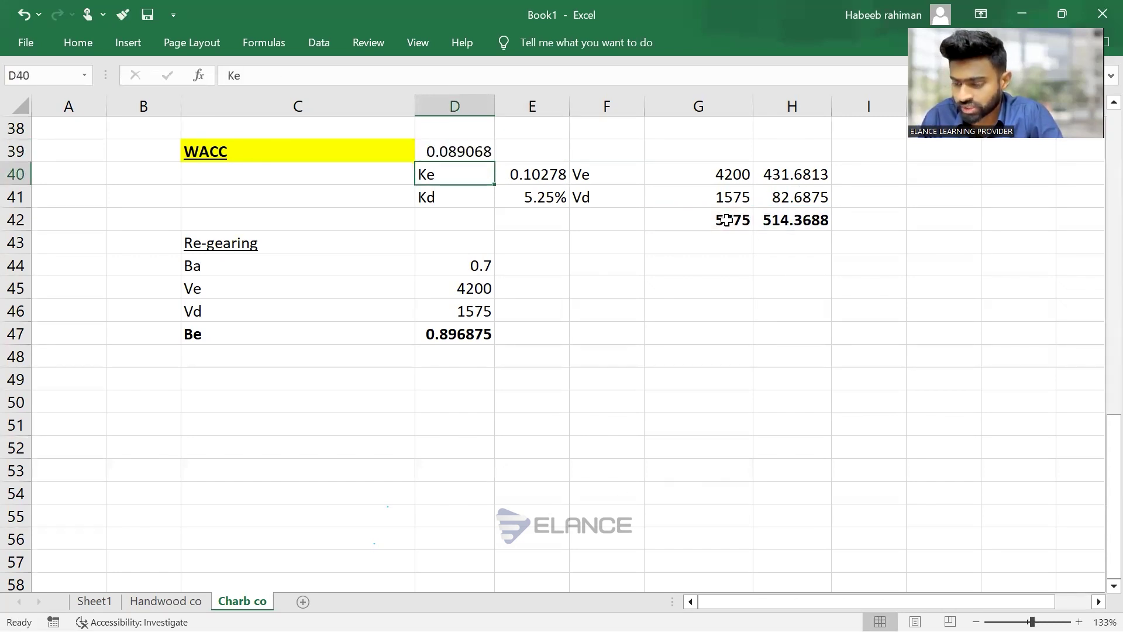
Clear the totals in G42:H42 and the weighted cost products in H40:H41
{"action": "key", "text": "Right"}
{"action": "key", "text": "Right"}
{"action": "key", "text": "Right"}
{"action": "key", "text": "Down"}
{"action": "key", "text": "Down"}
{"action": "key", "text": "shift+Right"}
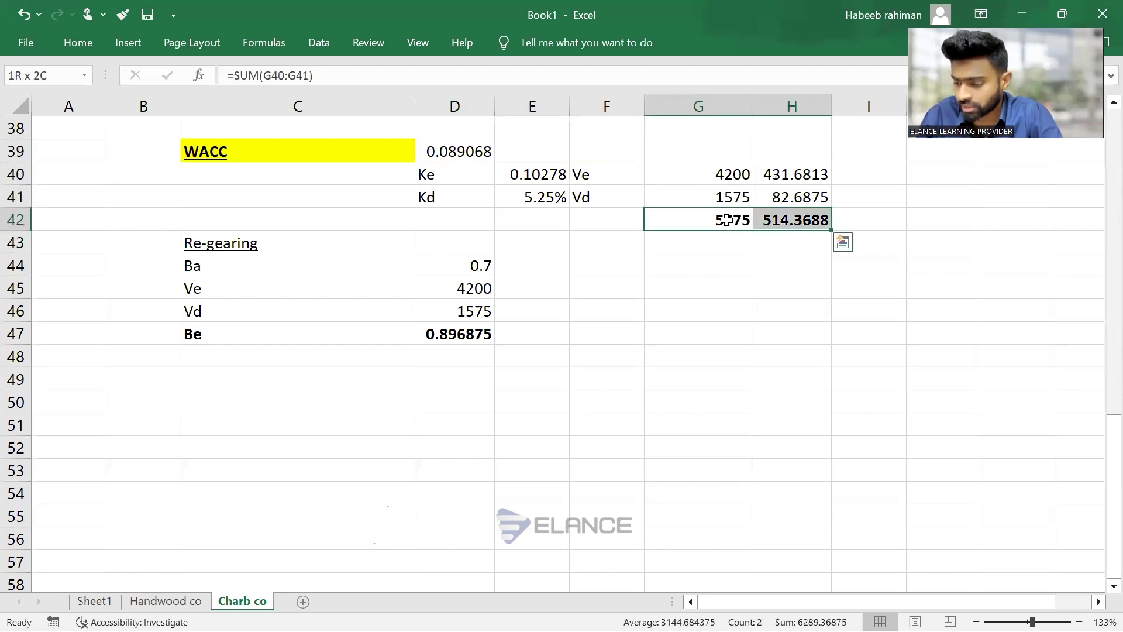
{"action": "key", "text": "Delete"}
{"action": "key", "text": "Up"}
{"action": "key", "text": "Right"}
{"action": "key", "text": "shift+Up"}
{"action": "key", "text": "Delete"}
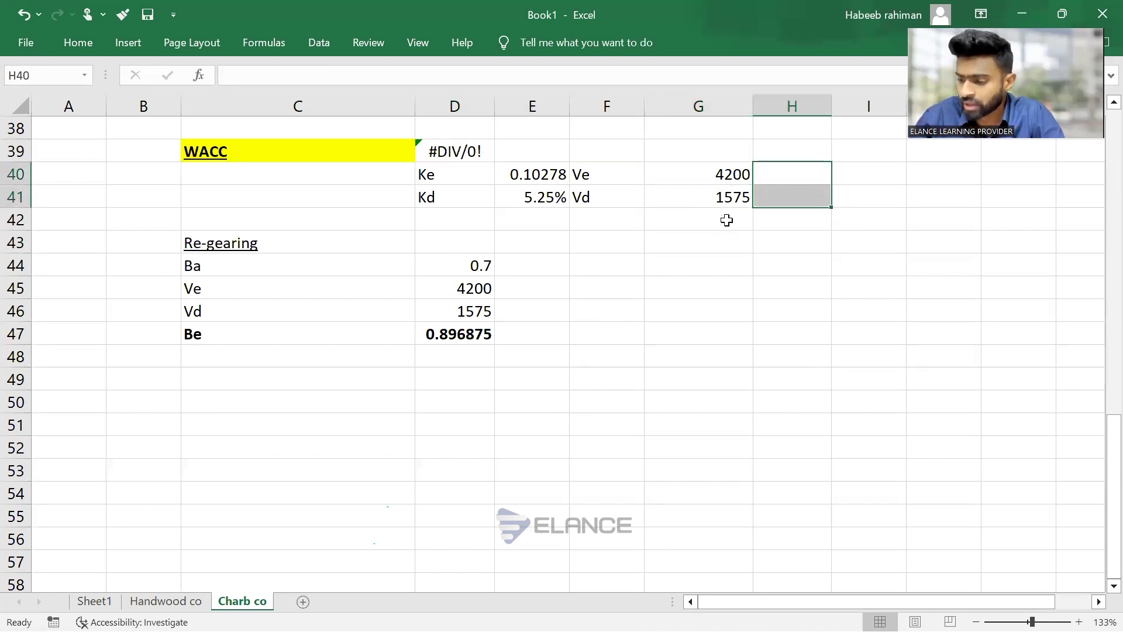
{"action": "key", "text": "Left"}
{"action": "key", "text": "Left"}
{"action": "key", "text": "Left"}
{"action": "key", "text": "Left"}
{"action": "key", "text": "shift+Right"}
{"action": "key", "text": "shift+Right"}
{"action": "key", "text": "shift+Right"}
{"action": "key", "text": "shift+Down"}
{"action": "key", "text": "Right"}
{"action": "key", "text": "Right"}
{"action": "key", "text": "Right"}
{"action": "key", "text": "Right"}
{"action": "key", "text": "Up"}
{"action": "type", "text": "="}
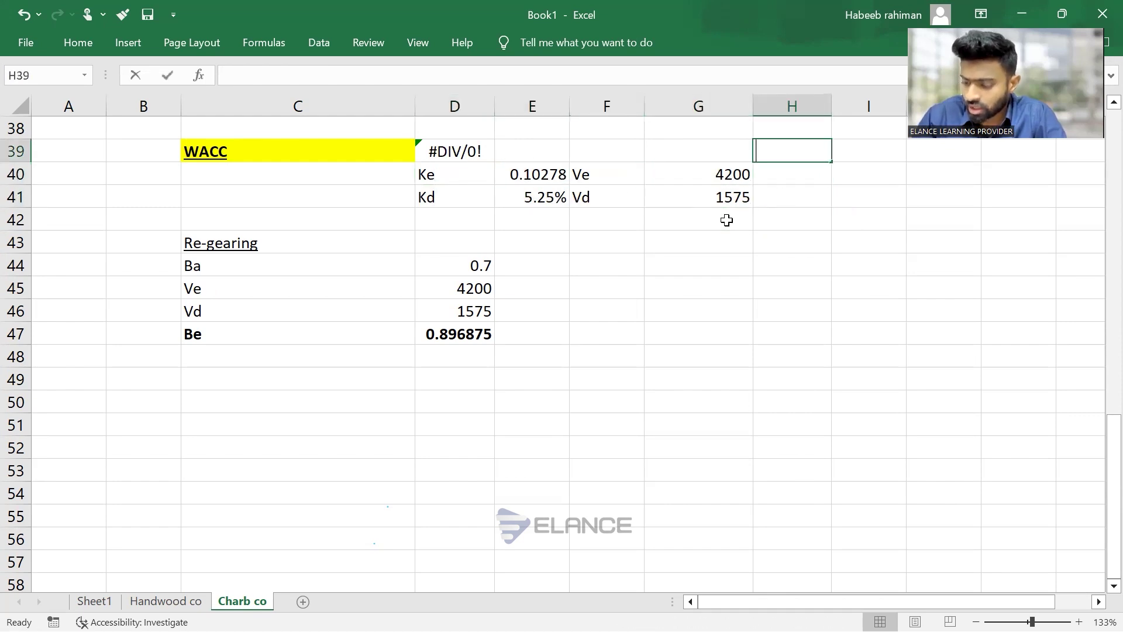
{"action": "key", "text": "Escape"}
{"action": "key", "text": "Down"}
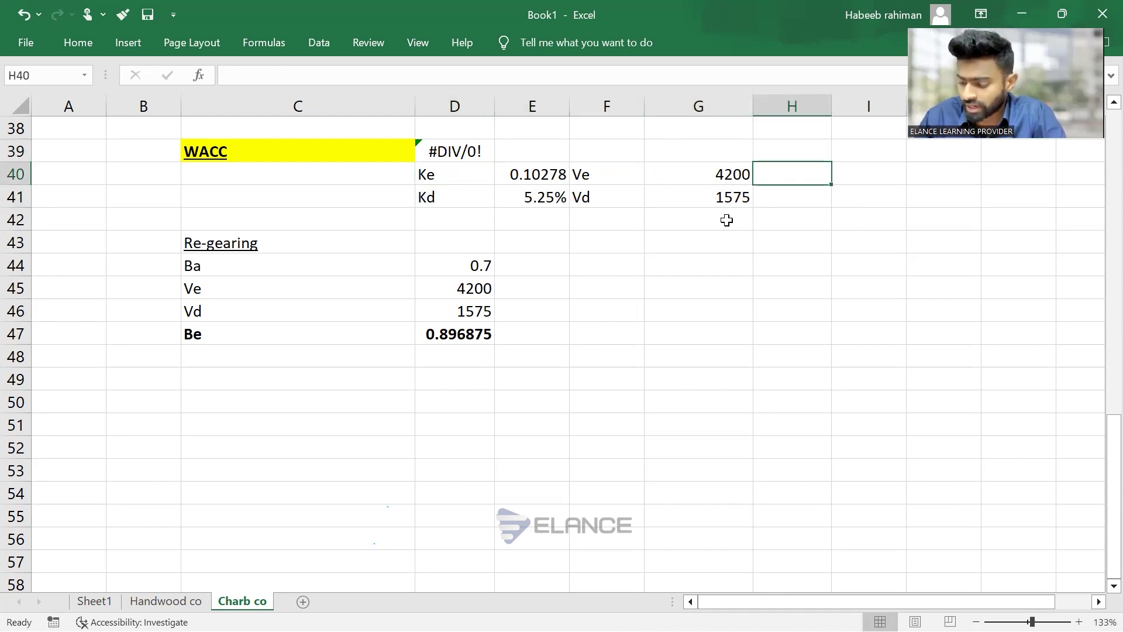
Enter the weighted cost formulas =E40*G40 in H40 for equity and =E41*G41 in H41 for debt
{"action": "type", "text": "="}
{"action": "key", "text": "Left"}
{"action": "key", "text": "Left"}
{"action": "key", "text": "Left"}
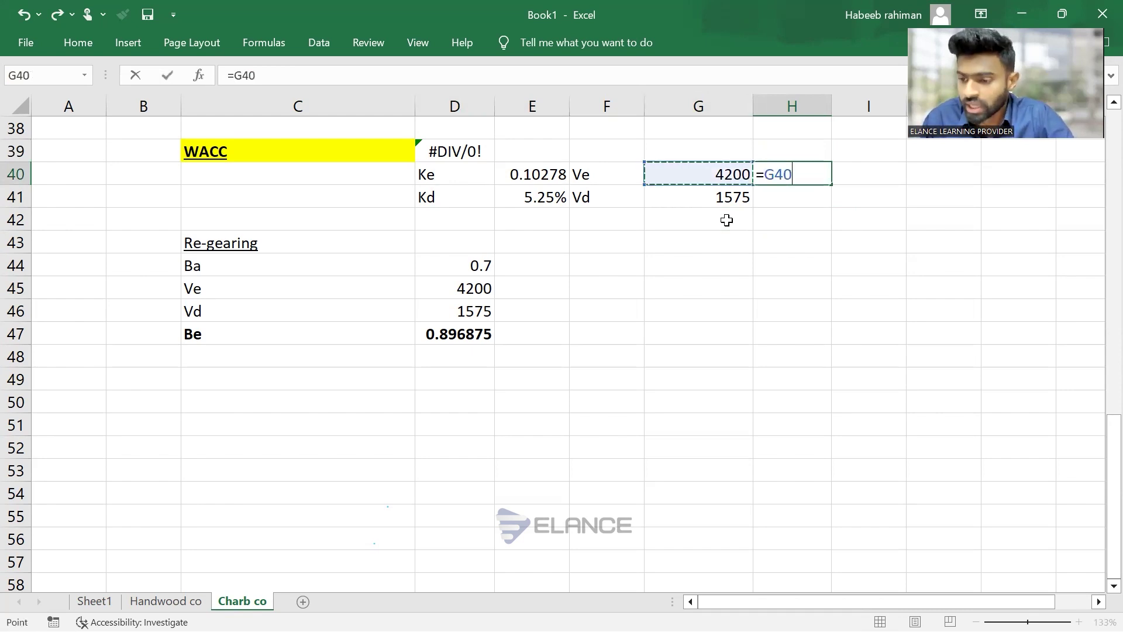
{"action": "type", "text": "*"}
{"action": "key", "text": "Left"}
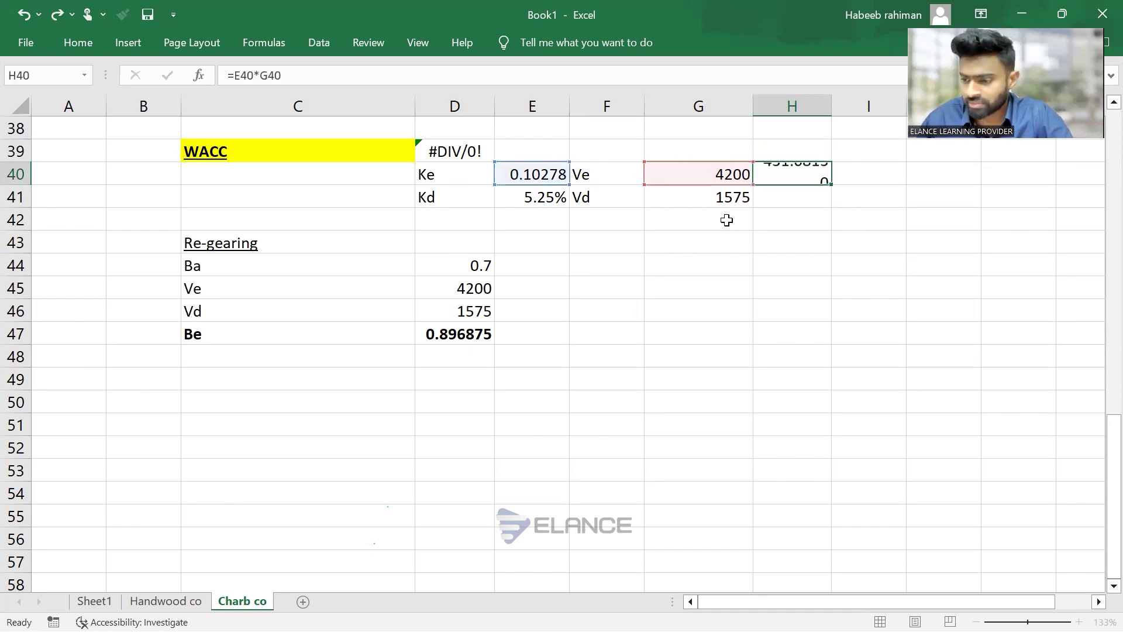
{"action": "key", "text": "Return"}
{"action": "type", "text": "="}
{"action": "key", "text": "Left"}
{"action": "key", "text": "Left"}
{"action": "key", "text": "Left"}
{"action": "type", "text": "*"}
{"action": "key", "text": "Left"}
{"action": "key", "text": "Return"}
Sum G40:G41 in G42 and H40:H41 in H42
{"action": "left_click", "coordinate": [726, 220]}
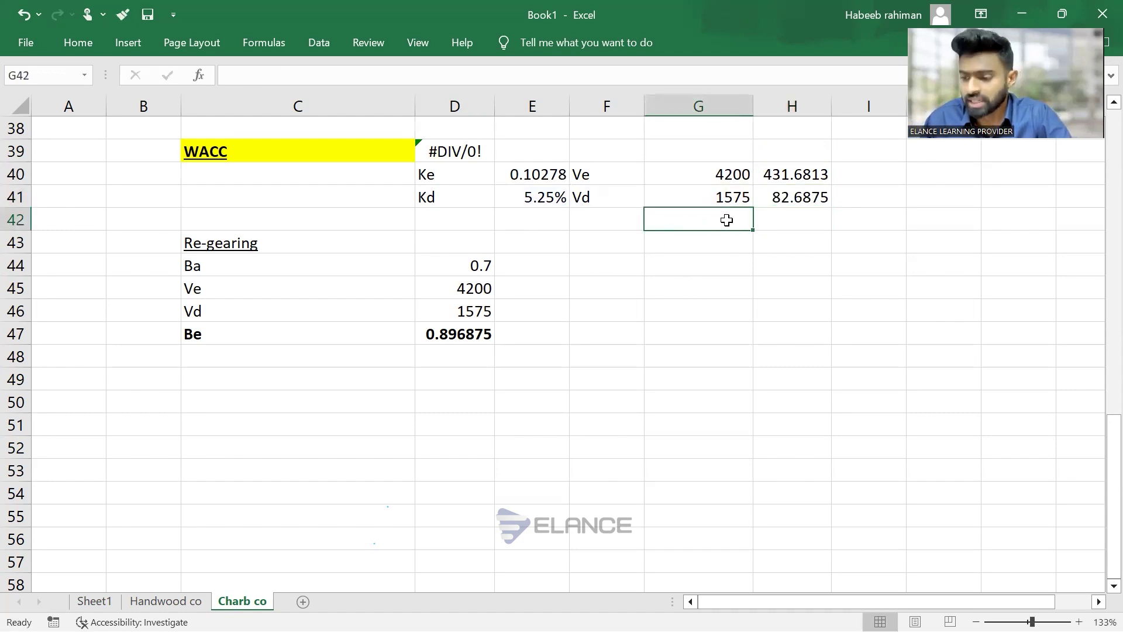
{"action": "key", "text": "shift+Right"}
{"action": "left_click", "coordinate": [727, 220]}
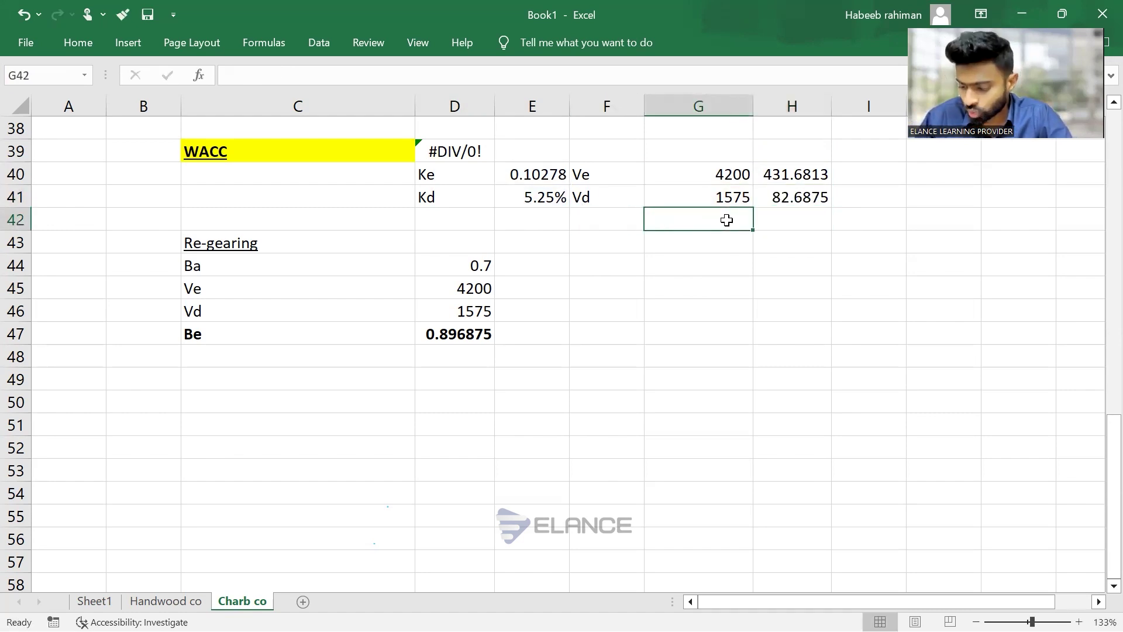
{"action": "key", "text": "alt+equal"}
{"action": "key", "text": "Right"}
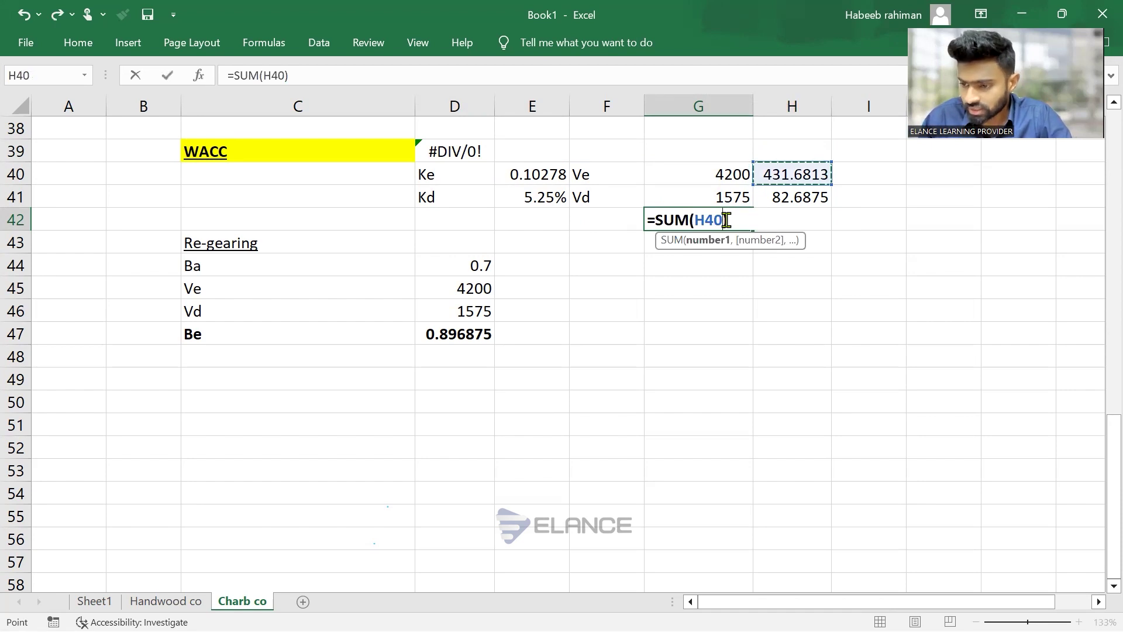
{"action": "key", "text": "Left"}
{"action": "key", "text": "shift+Down"}
{"action": "key", "text": "Return"}
{"action": "key", "text": "Up"}
{"action": "key", "text": "Right"}
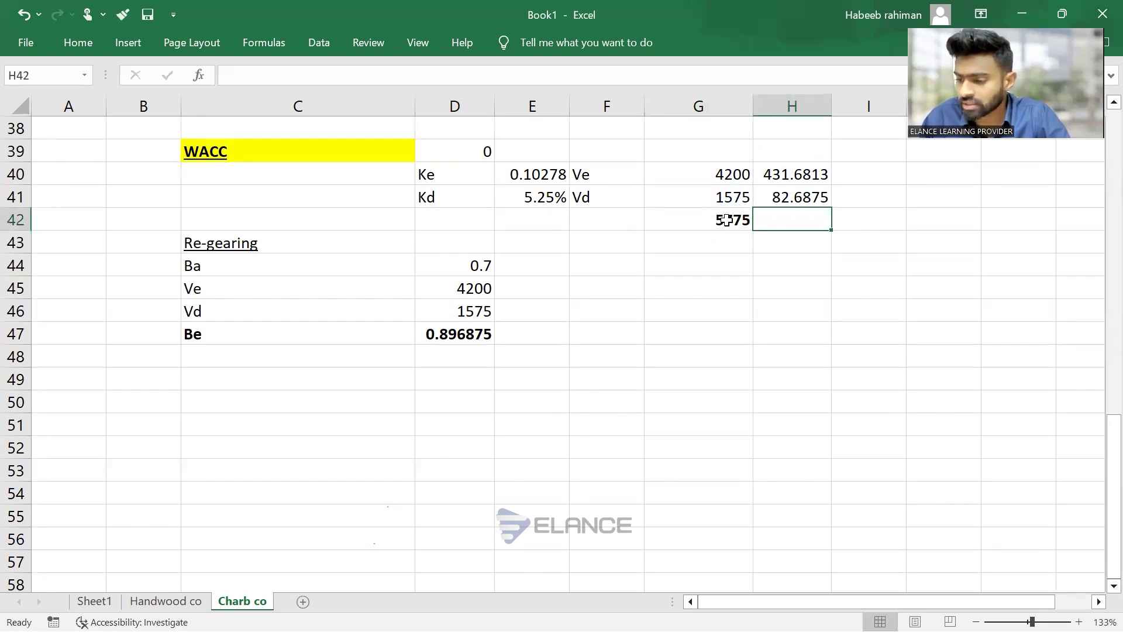
{"action": "key", "text": "alt+equal"}
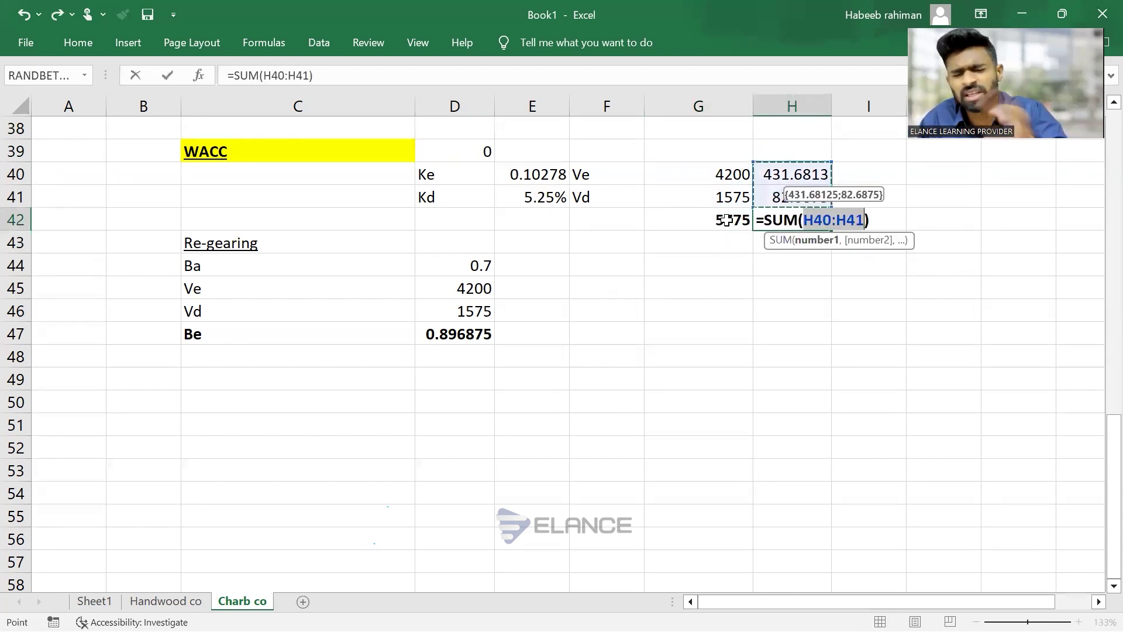
{"action": "key", "text": "Return"}
{"action": "key", "text": "Up"}
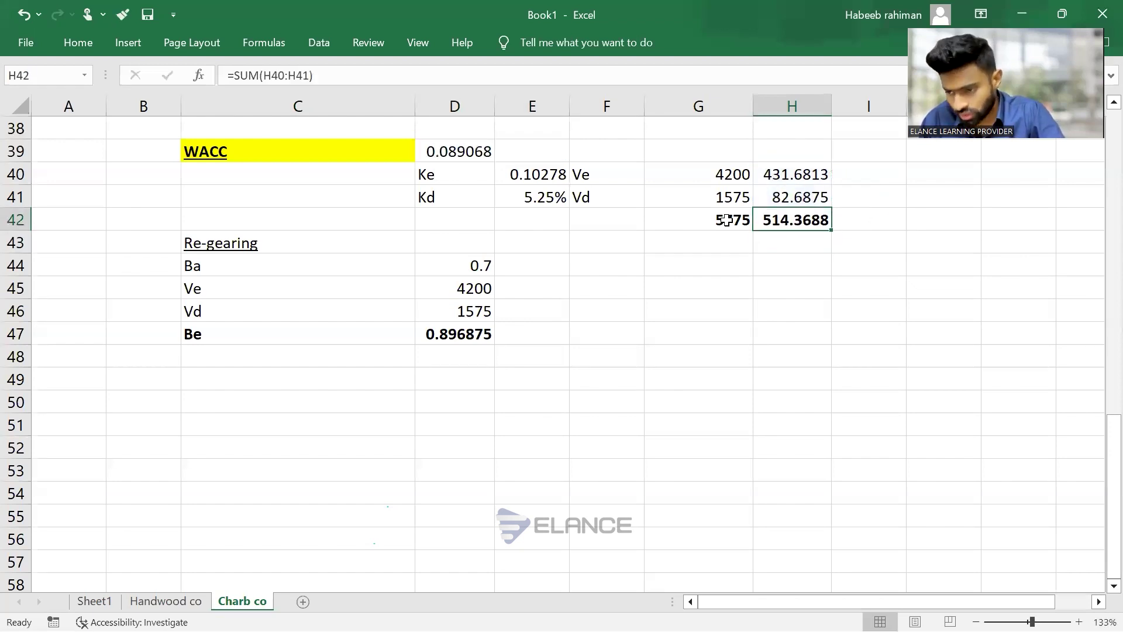
Enter the formula =H42/G42 in D39 beside the WACC heading
{"action": "left_click", "coordinate": [726, 220], "text": "shift"}
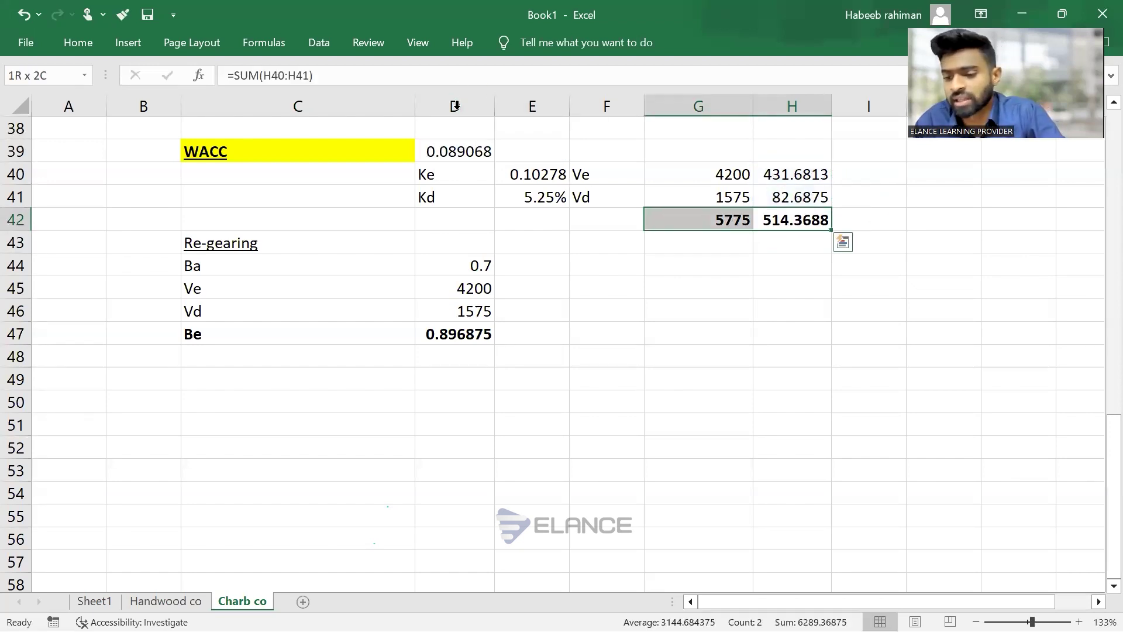
{"action": "left_click", "coordinate": [463, 151]}
{"action": "type", "text": "="}
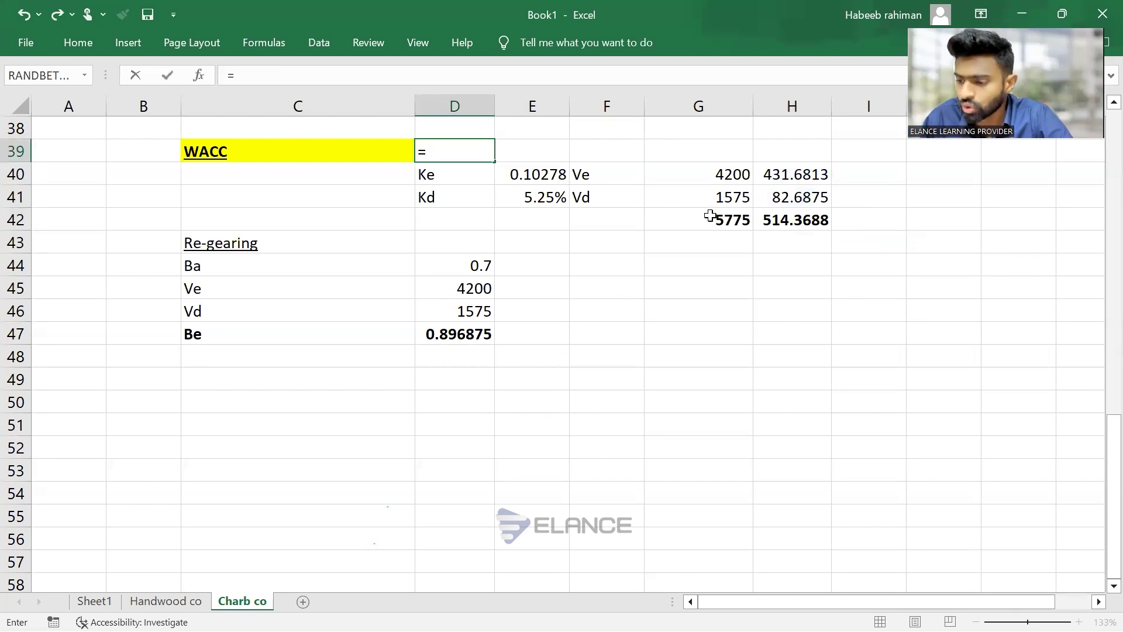
{"action": "left_click", "coordinate": [784, 226]}
{"action": "type", "text": "/"}
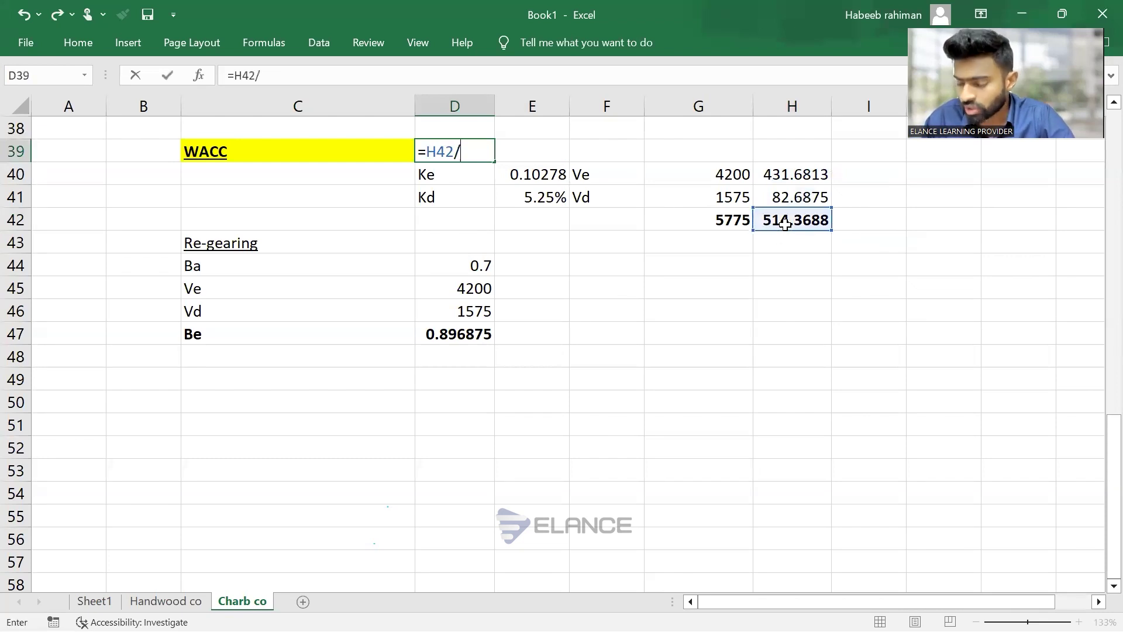
{"action": "left_click", "coordinate": [727, 219]}
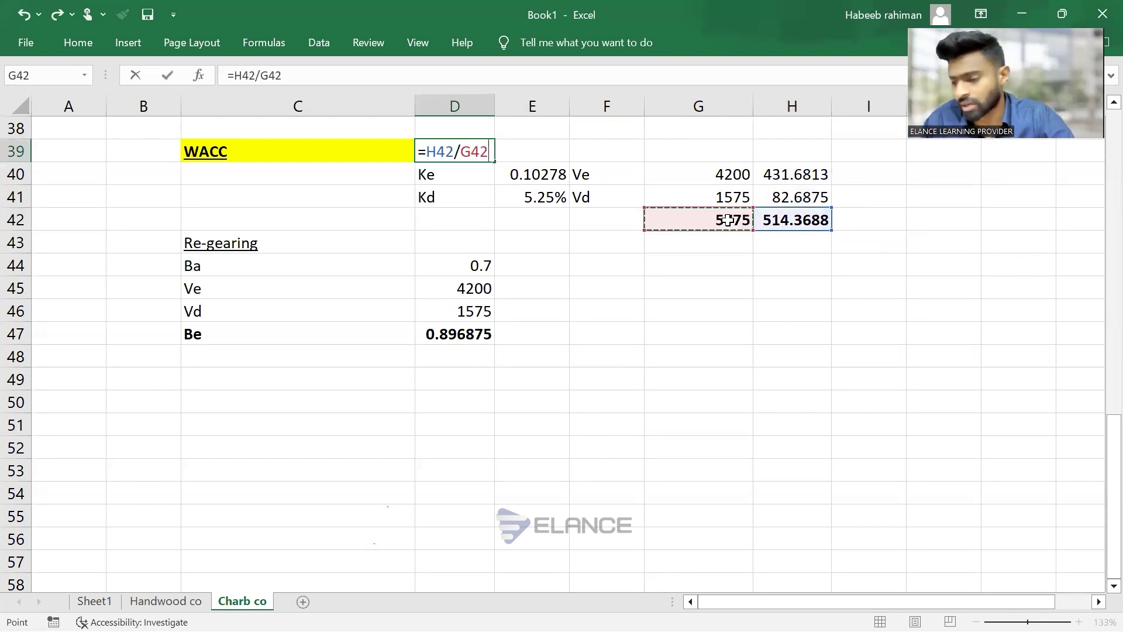
{"action": "key", "text": "Return"}
{"action": "key", "text": "Up"}
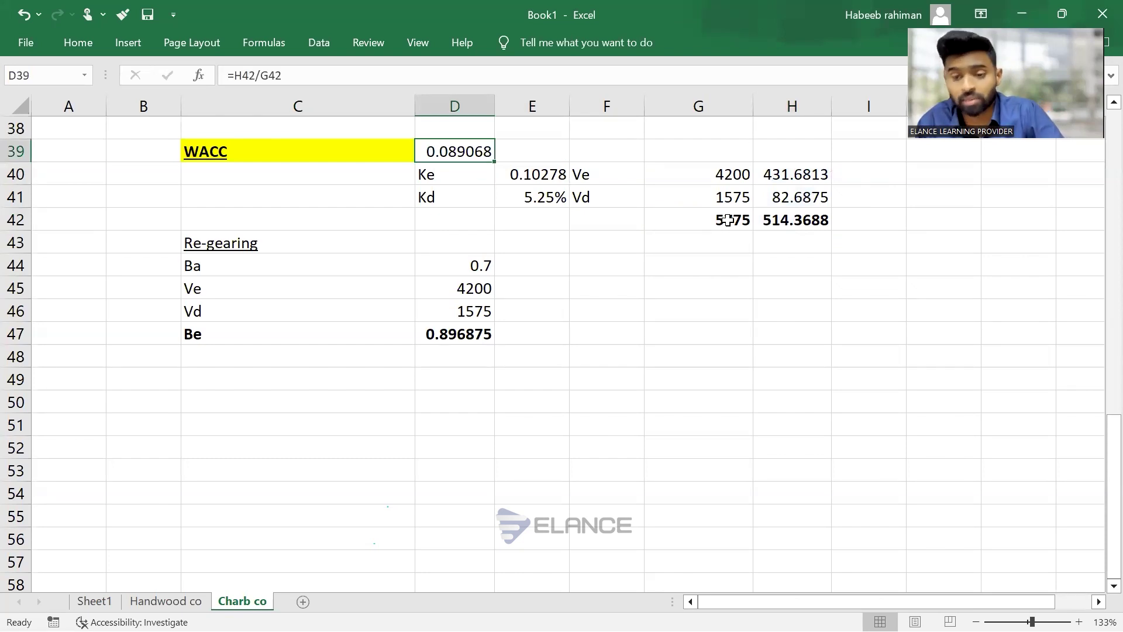
Format the WACC result in D39 as a percentage with two decimals and fill the cell yellow
{"action": "left_click", "coordinate": [89, 44]}
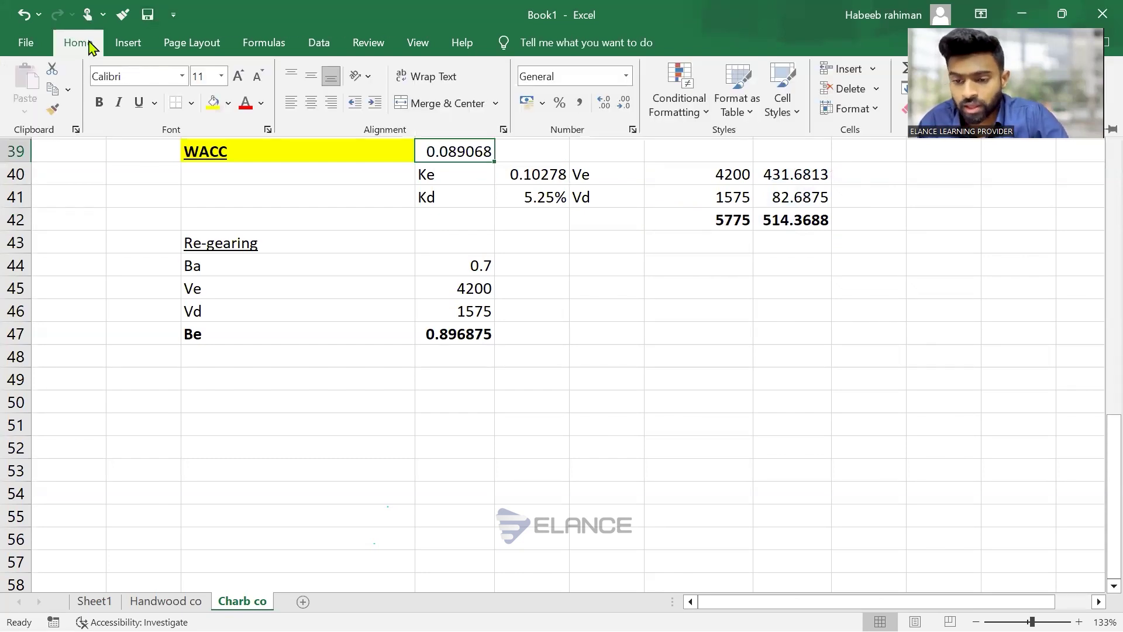
{"action": "left_click", "coordinate": [559, 103]}
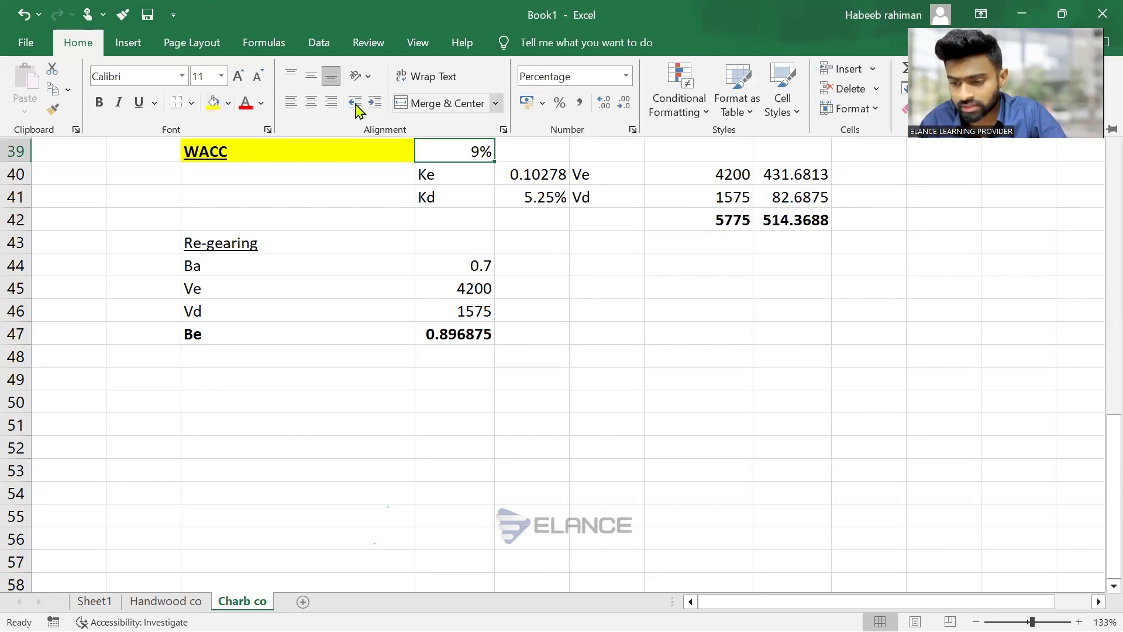
{"action": "left_click", "coordinate": [603, 105]}
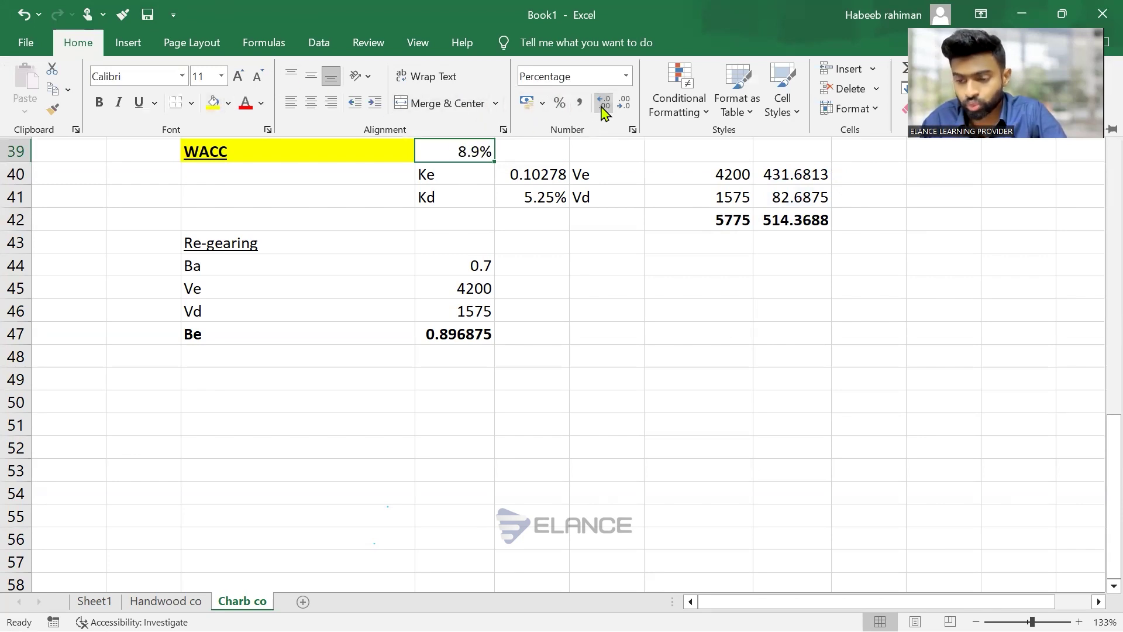
{"action": "left_click", "coordinate": [603, 106]}
{"action": "left_click", "coordinate": [212, 102]}
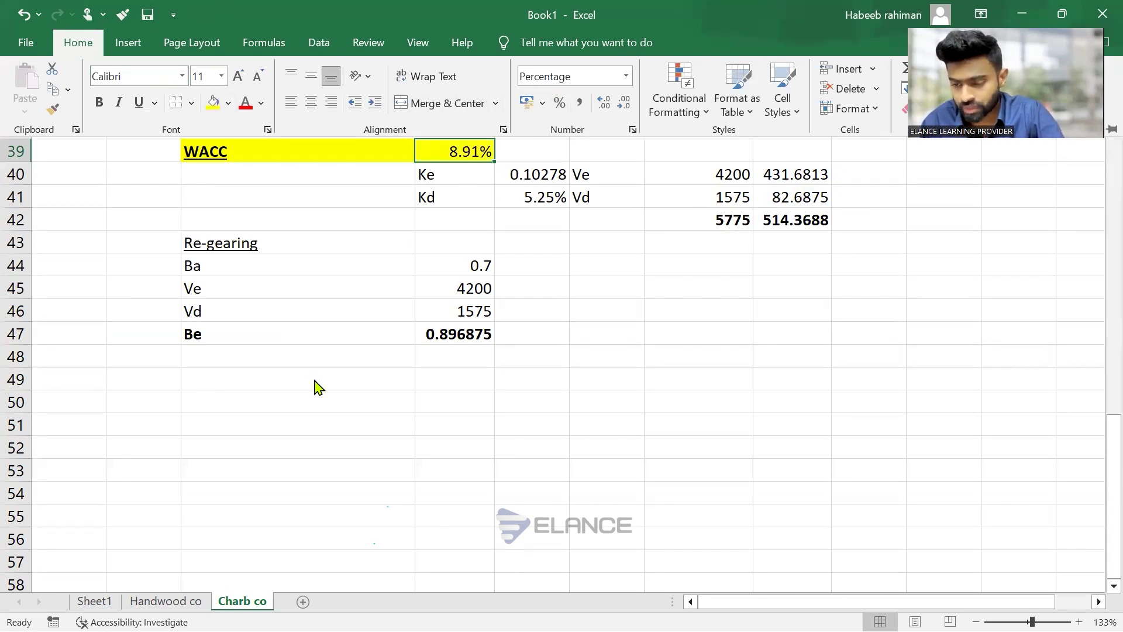
Switch to the AFM Exam Kit PDF and underline the 8.91% revised WACC in the Charborough Co answer with the Draw pen
{"action": "key", "text": "alt+Tab"}
{"action": "key", "text": "alt+Tab"}
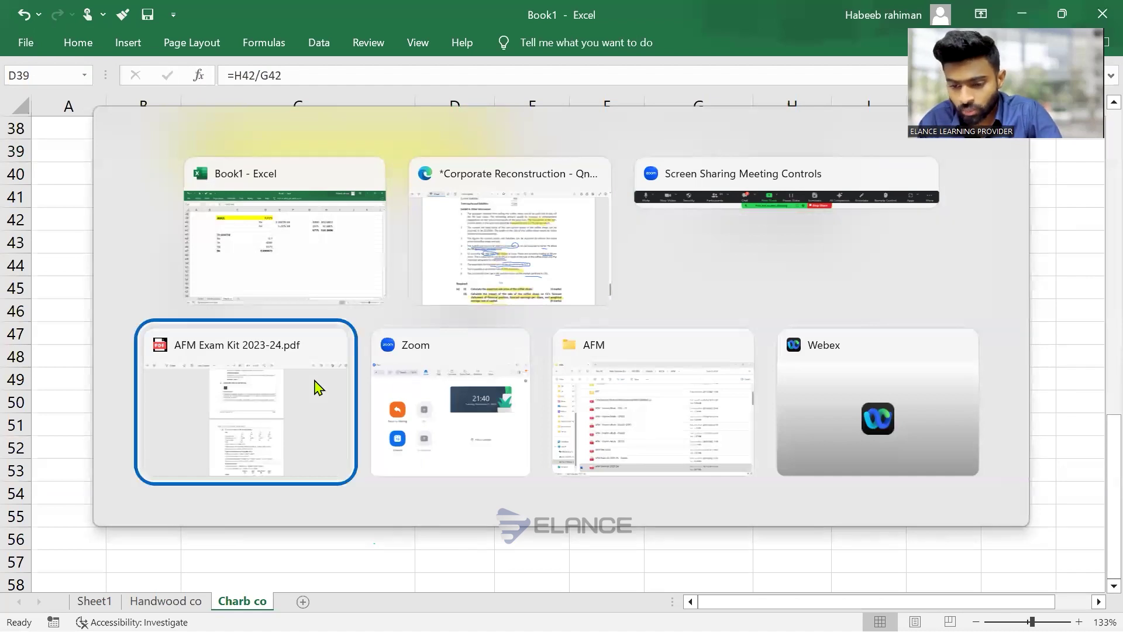
{"action": "scroll", "coordinate": [316, 387], "scroll_direction": "down", "scroll_amount": 20}
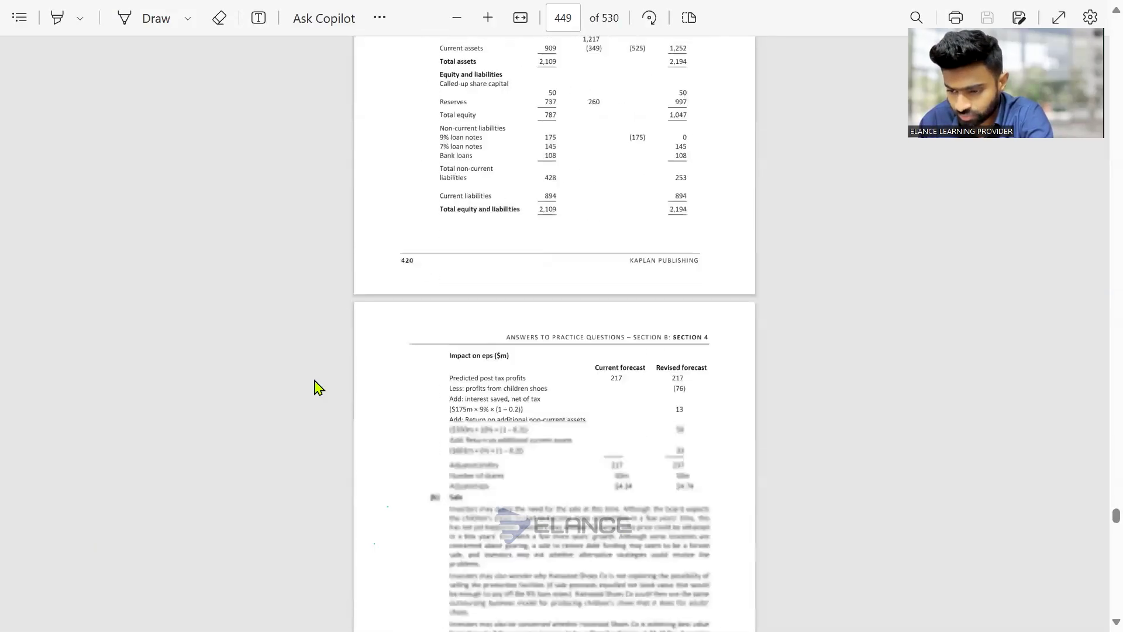
{"action": "scroll", "coordinate": [316, 388], "scroll_direction": "down", "scroll_amount": 15}
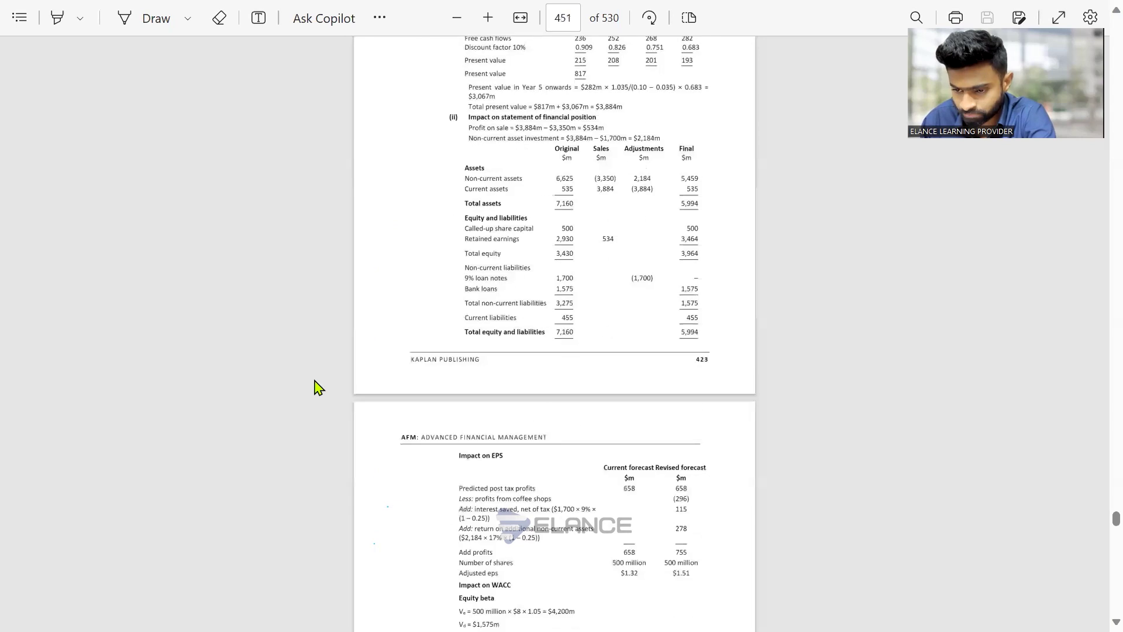
{"action": "scroll", "coordinate": [316, 388], "scroll_direction": "up", "scroll_amount": 5}
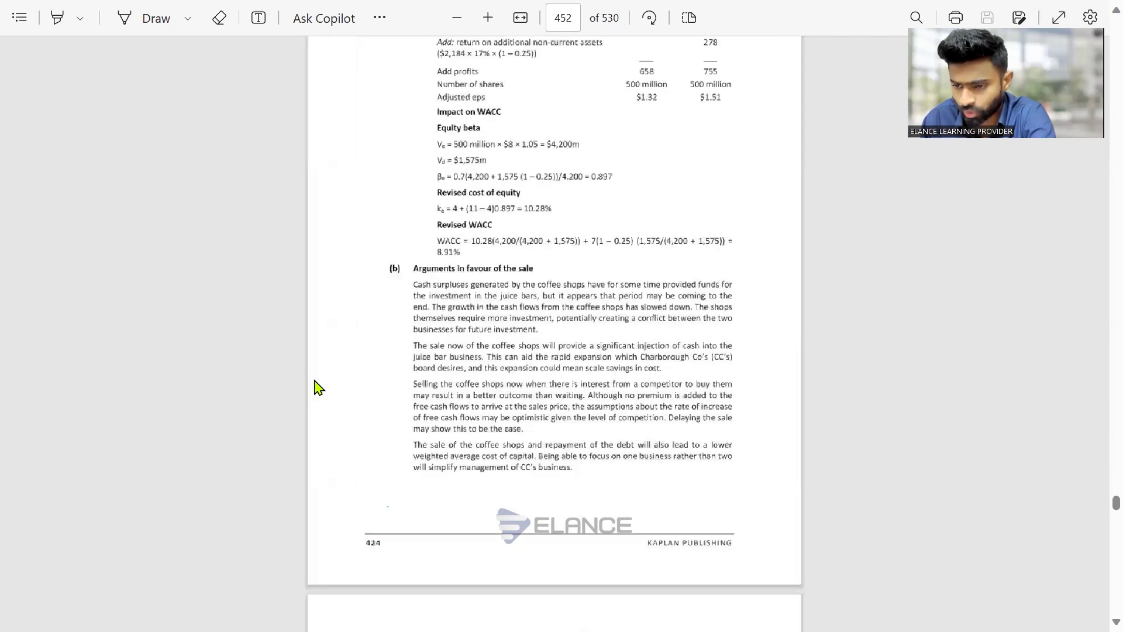
{"action": "scroll", "coordinate": [317, 387], "scroll_direction": "down", "scroll_amount": 2}
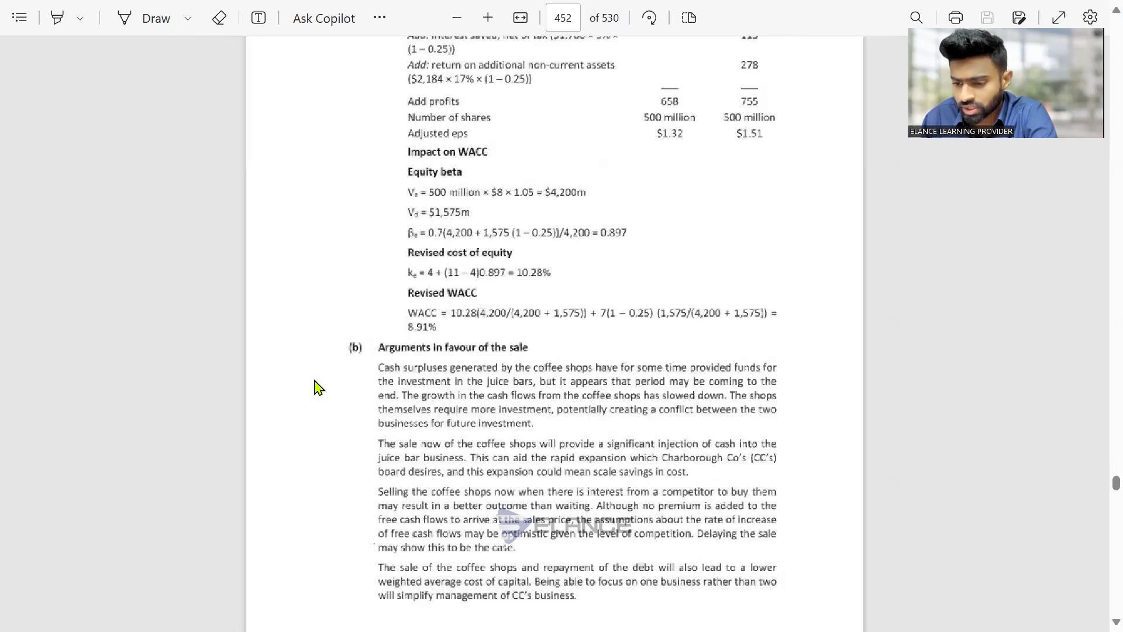
{"action": "scroll", "coordinate": [317, 388], "scroll_direction": "up", "scroll_amount": 1}
{"action": "scroll", "coordinate": [316, 388], "scroll_direction": "down", "scroll_amount": 2}
{"action": "scroll", "coordinate": [316, 387], "scroll_direction": "down", "scroll_amount": 1}
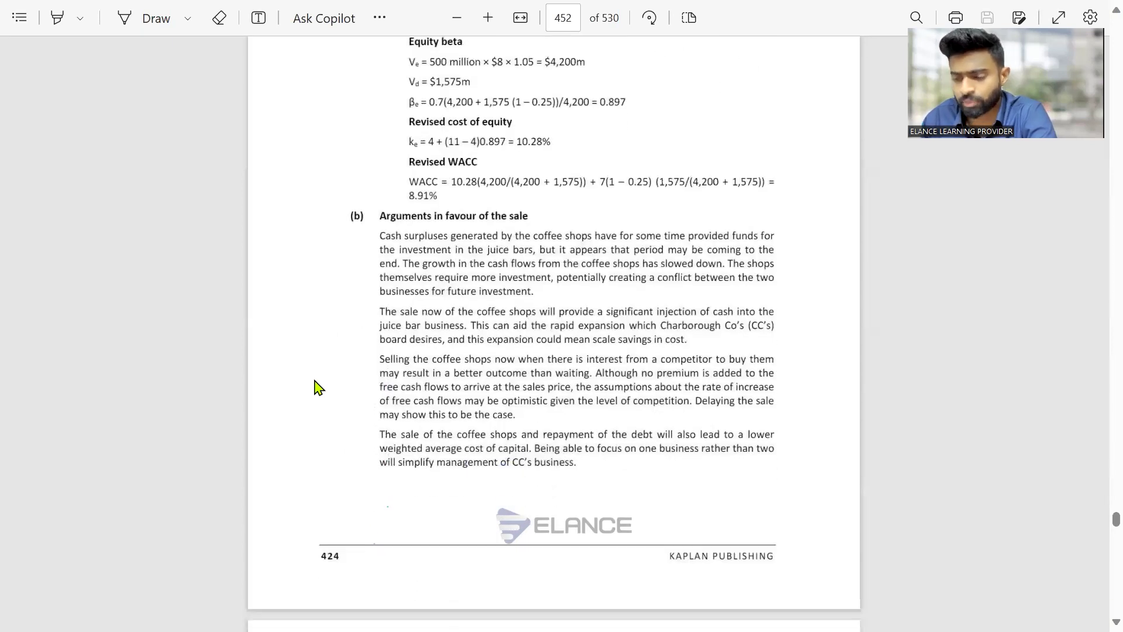
{"action": "scroll", "coordinate": [316, 387], "scroll_direction": "up", "scroll_amount": 2}
{"action": "left_click", "coordinate": [153, 18]}
{"action": "left_click_drag", "start_coordinate": [348, 197], "coordinate": [424, 217]}
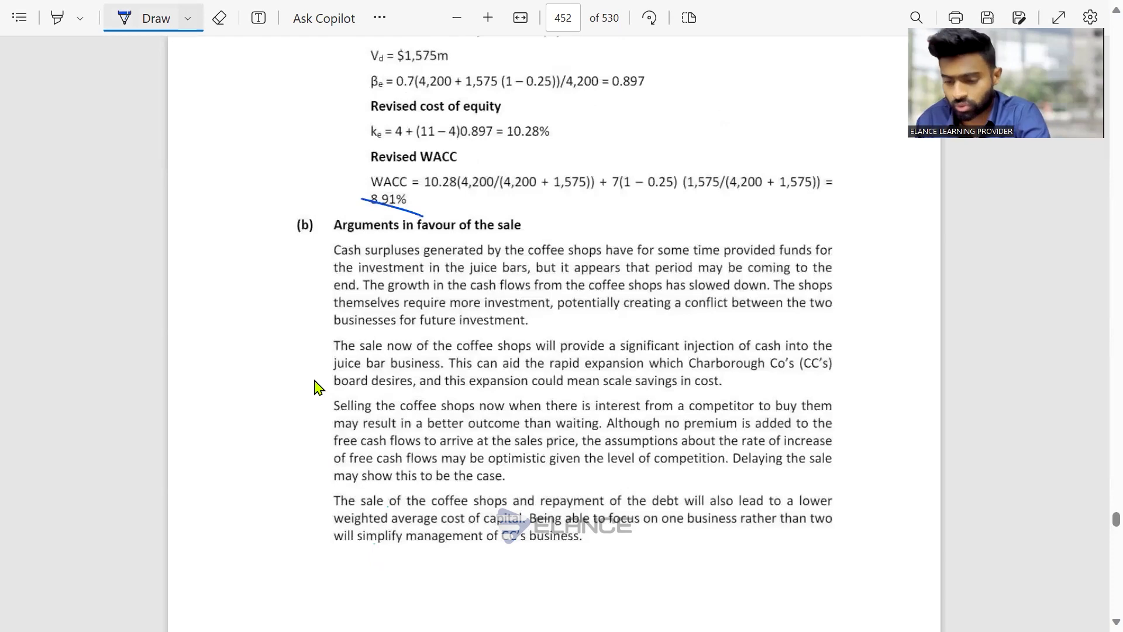
{"action": "scroll", "coordinate": [316, 388], "scroll_direction": "down", "scroll_amount": 12}
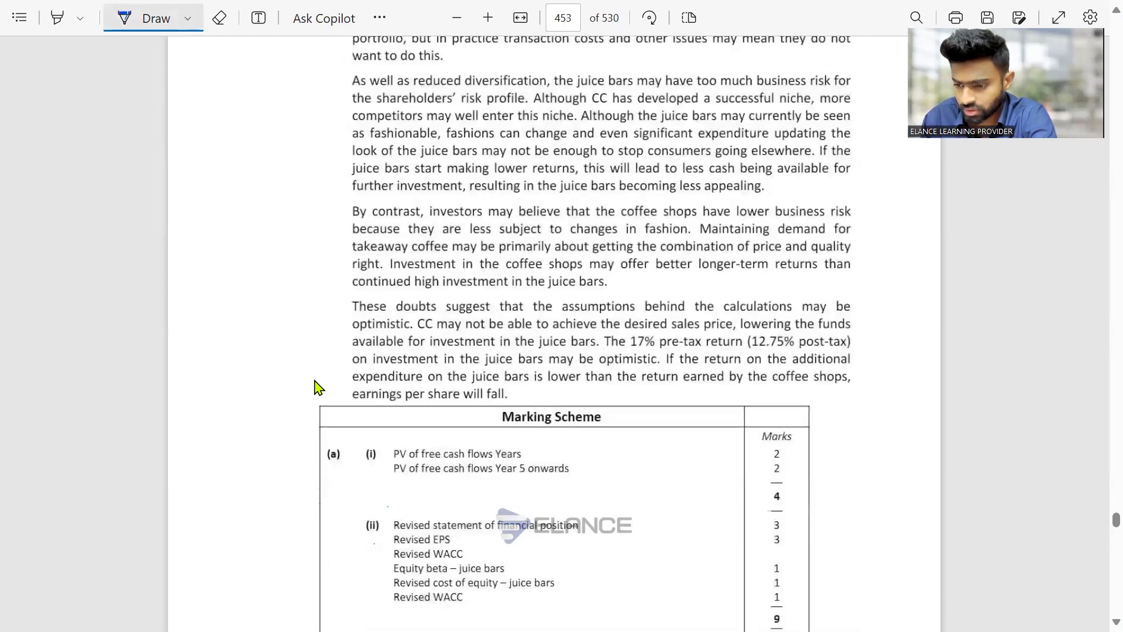
{"action": "scroll", "coordinate": [316, 387], "scroll_direction": "up", "scroll_amount": 10}
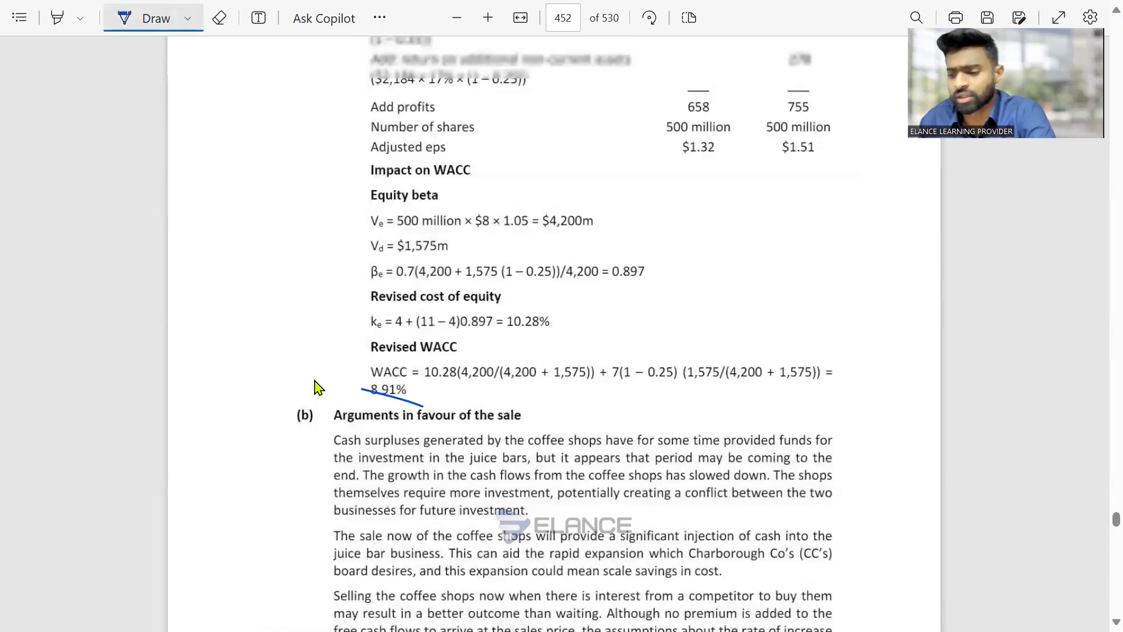
Return to the Excel workbook, select the financial reconstruction, spin-off and MBO-MBI topics on Sheet1, and view the Handwood co sheet
{"action": "key", "text": "alt+Tab"}
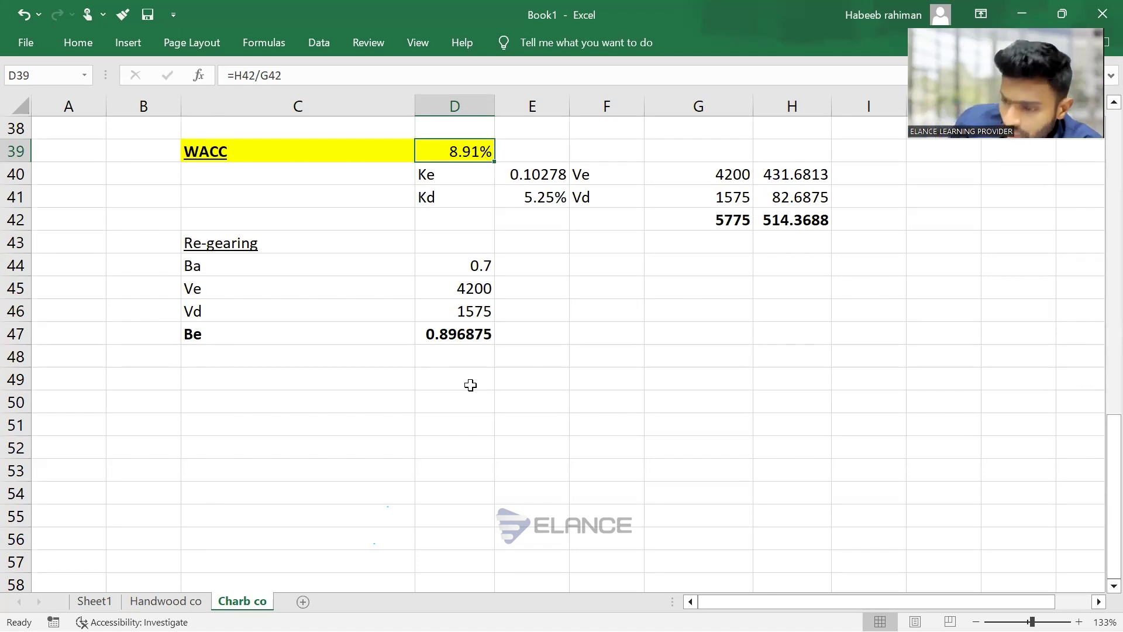
{"action": "key", "text": "super"}
{"action": "key", "text": "super"}
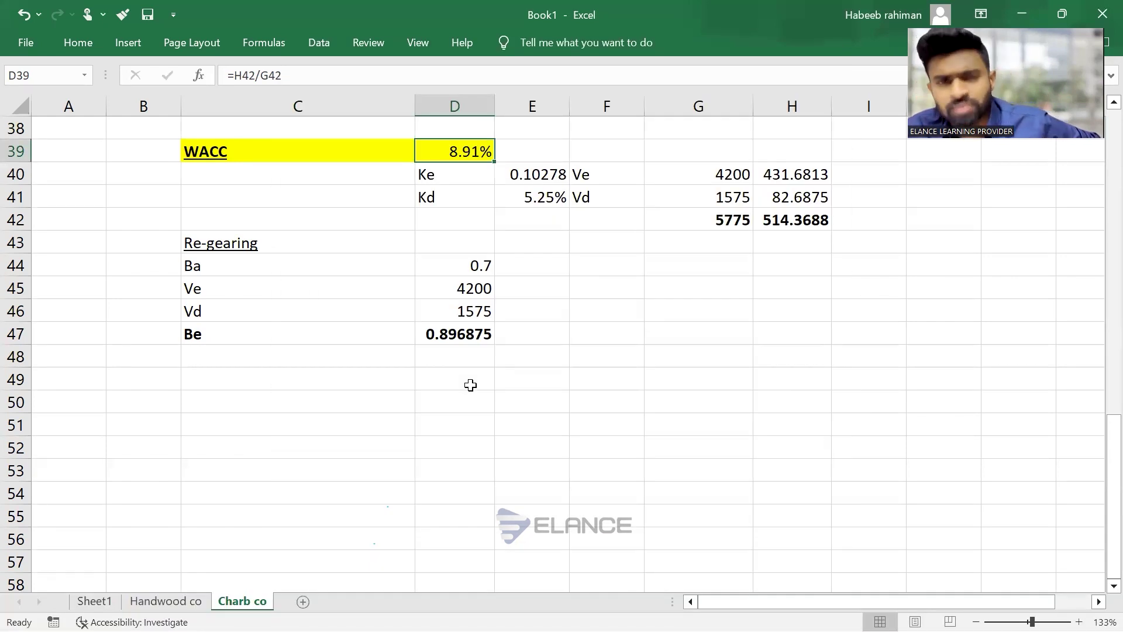
{"action": "key", "text": "ctrl+Page_Up"}
{"action": "key", "text": "ctrl+Page_Up"}
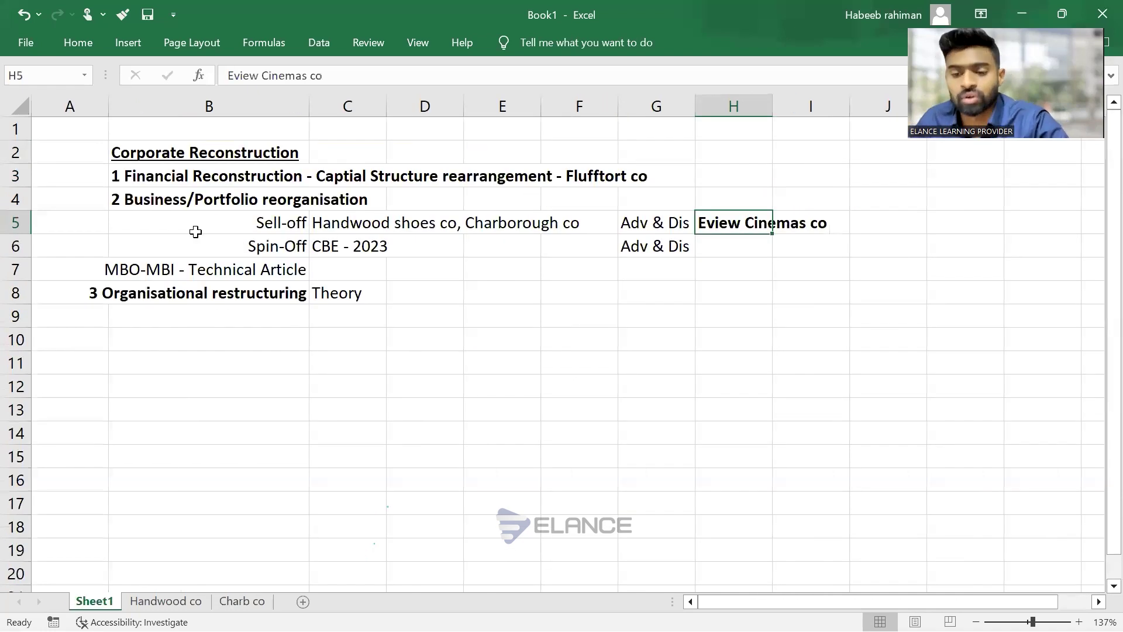
{"action": "left_click", "coordinate": [178, 177]}
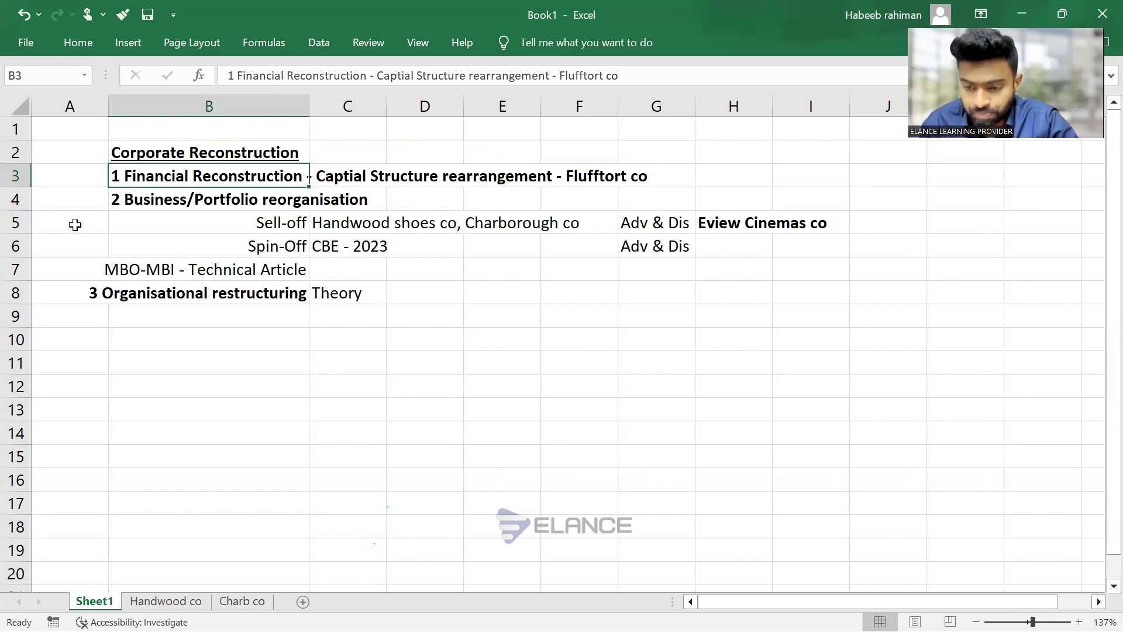
{"action": "left_click", "coordinate": [257, 251], "text": "ctrl"}
{"action": "key", "text": "shift+Right"}
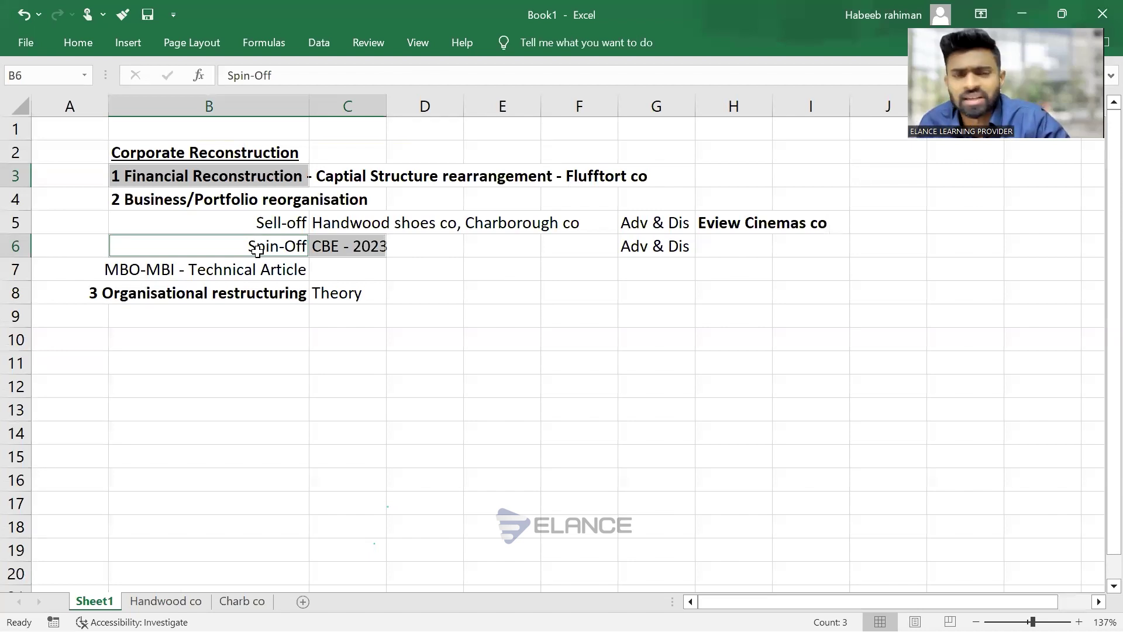
{"action": "left_click", "coordinate": [241, 275], "text": "ctrl"}
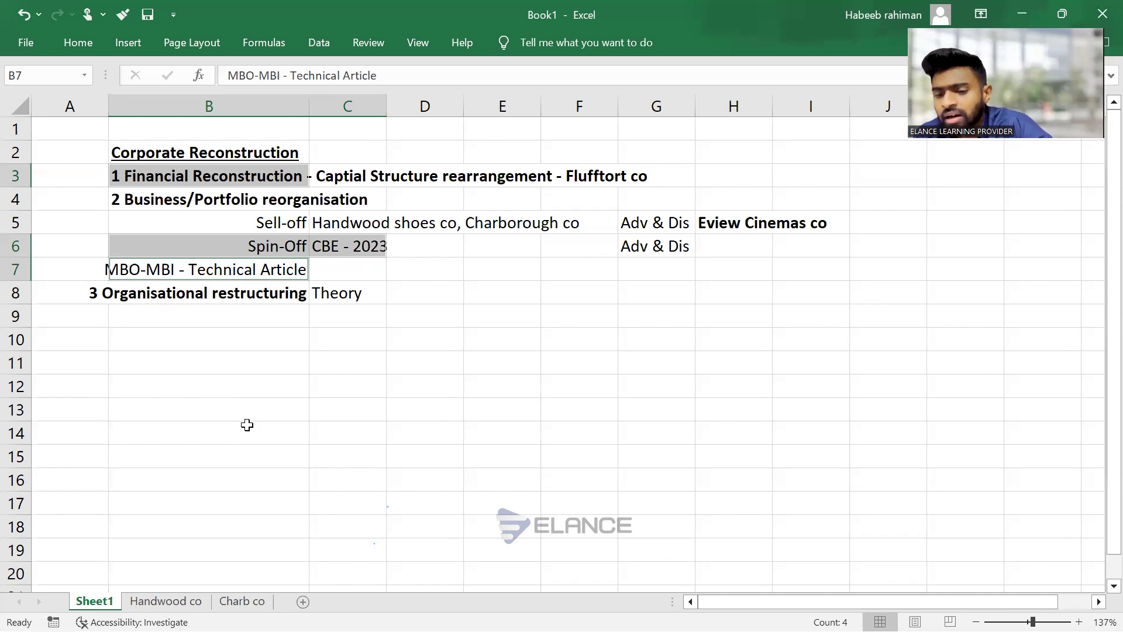
{"action": "key", "text": "ctrl+Page_Down"}
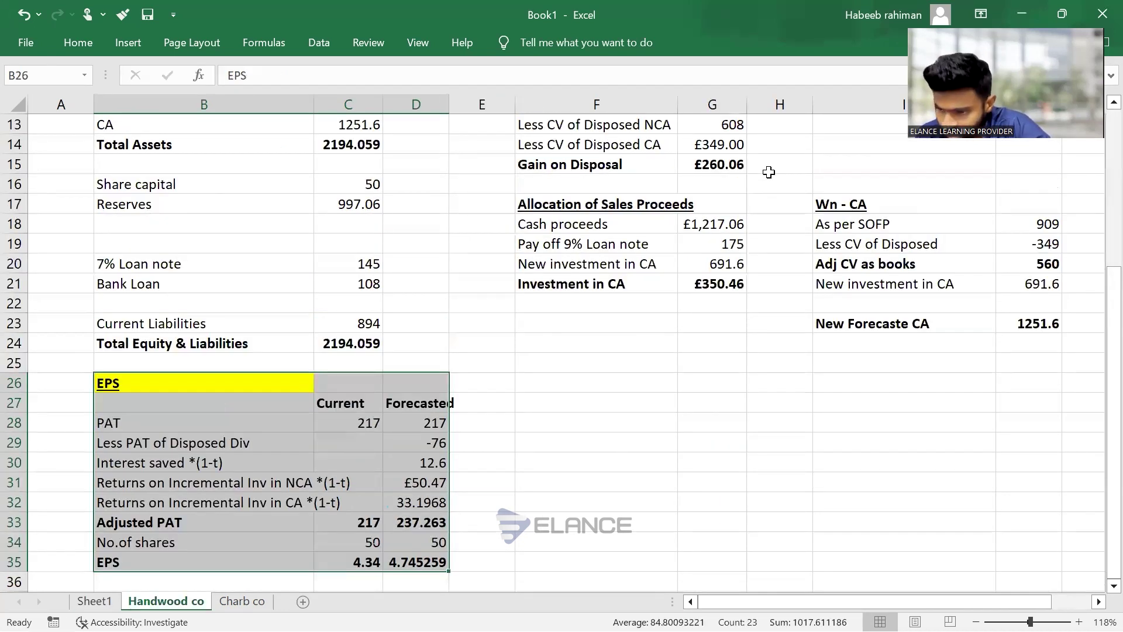
{"action": "scroll", "coordinate": [769, 172], "scroll_direction": "up", "scroll_amount": 1}
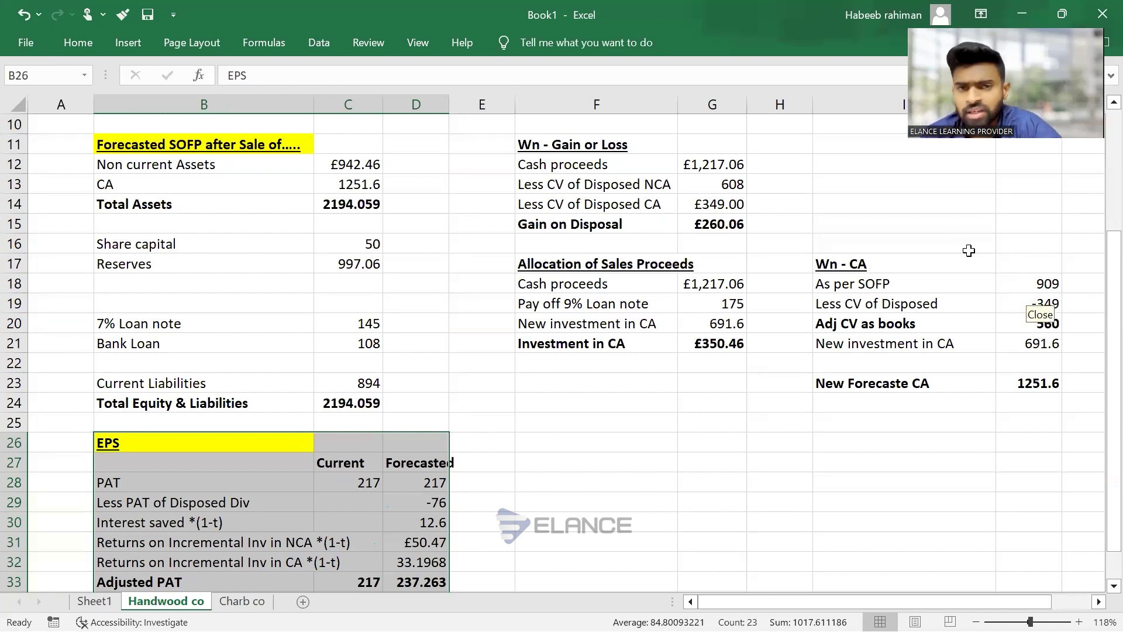
Switch to the Corporate Reconstruction PDF and review the Hanwood Shoes Co and Charborough Co questions, including their exhibits and requirements
{"action": "key", "text": "alt+Tab"}
{"action": "key", "text": "Tab"}
{"action": "key", "text": "Tab"}
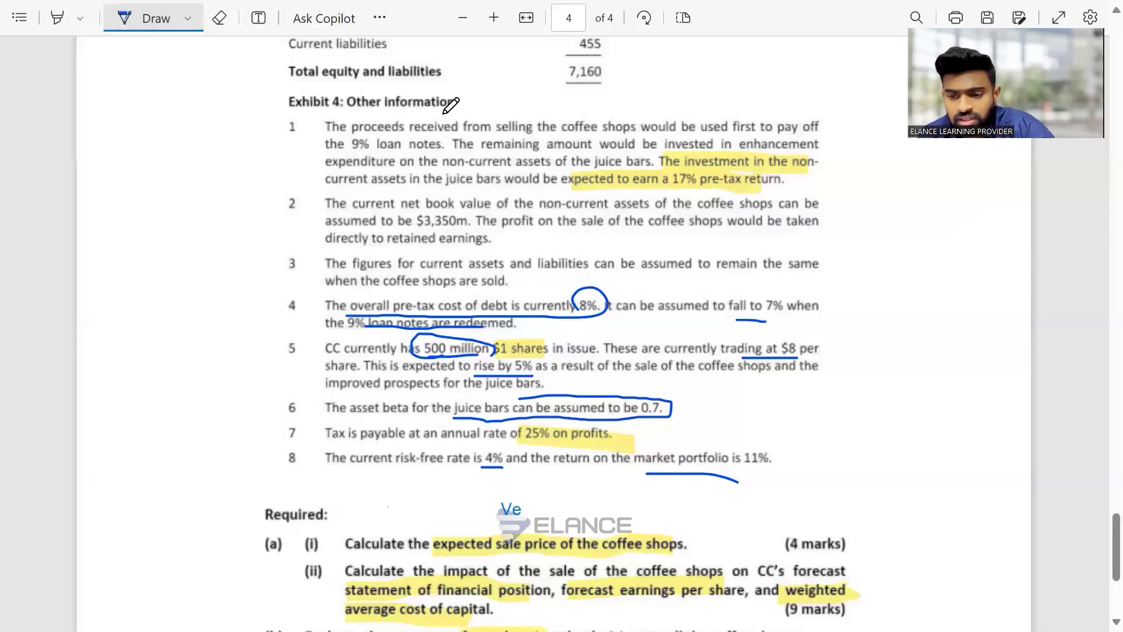
{"action": "scroll", "coordinate": [472, 254], "scroll_direction": "up", "scroll_amount": 15}
{"action": "scroll", "coordinate": [471, 254], "scroll_direction": "up", "scroll_amount": 20}
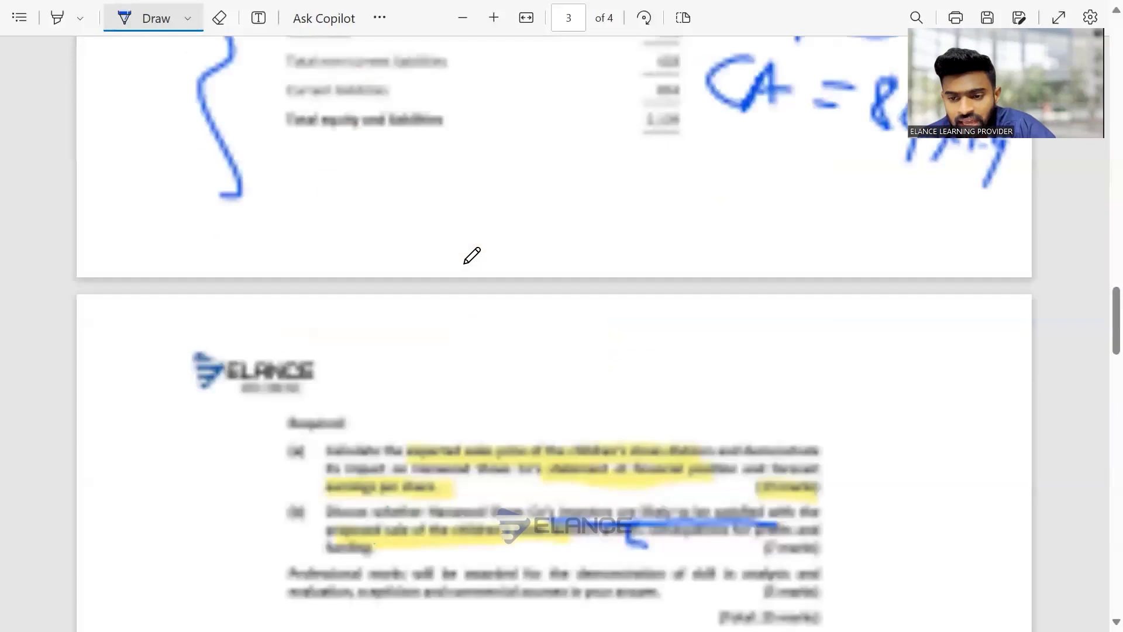
{"action": "scroll", "coordinate": [471, 254], "scroll_direction": "down", "scroll_amount": 3}
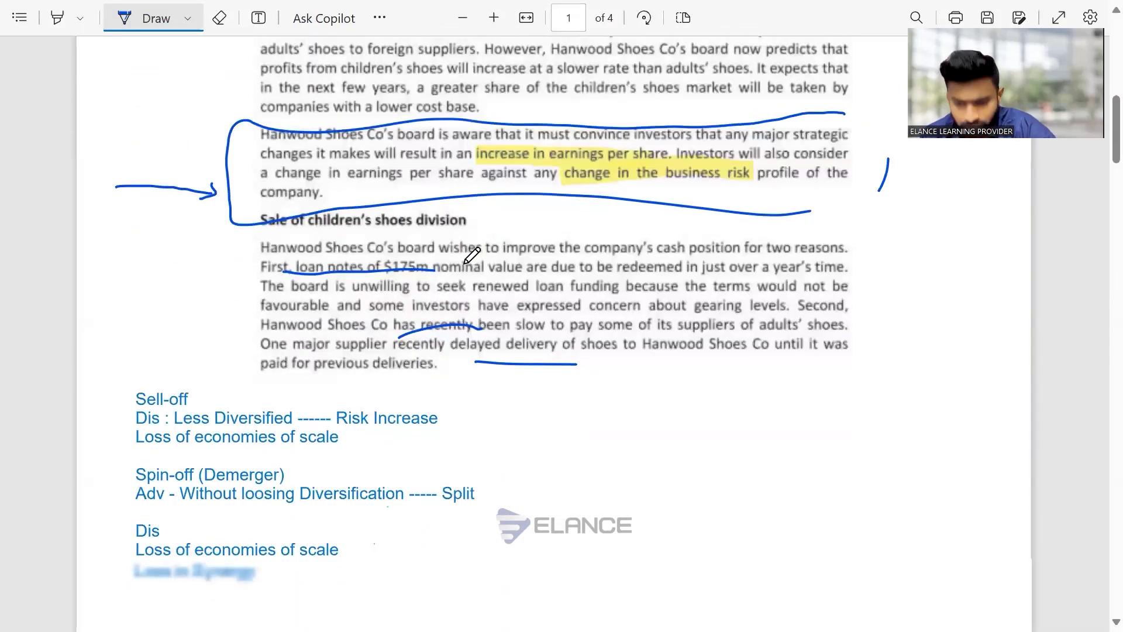
{"action": "mouse_move", "coordinate": [453, 249]}
{"action": "left_mouse_down"}
{"action": "mouse_move", "coordinate": [523, 373]}
{"action": "mouse_move", "coordinate": [527, 467]}
{"action": "left_mouse_up"}
{"action": "scroll", "coordinate": [526, 468], "scroll_direction": "down", "scroll_amount": 15}
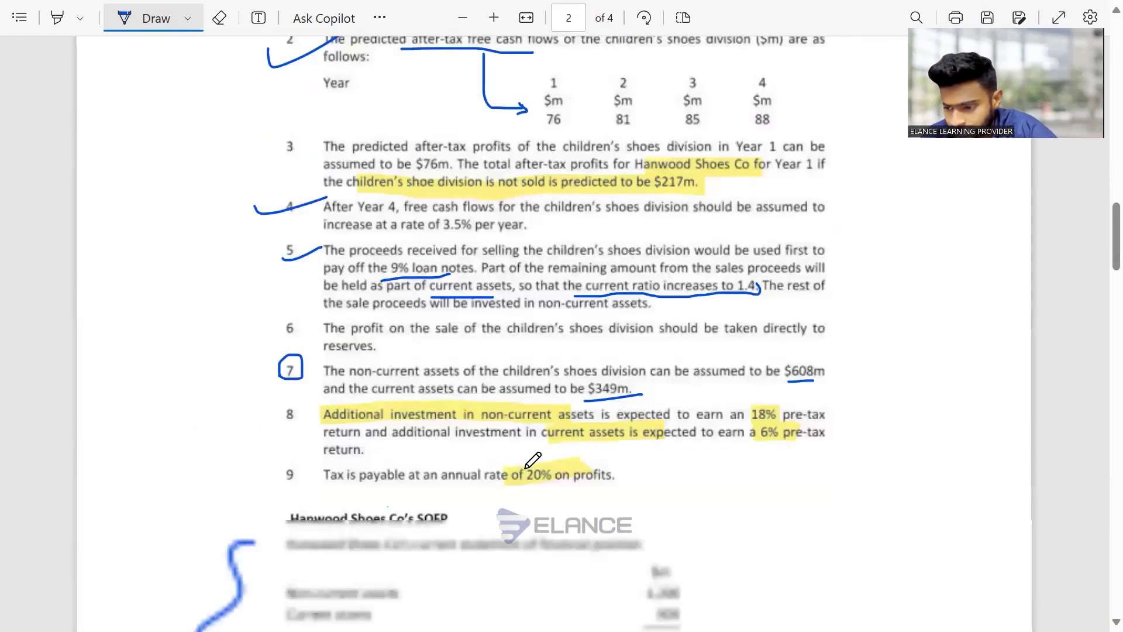
{"action": "scroll", "coordinate": [532, 461], "scroll_direction": "down", "scroll_amount": 15}
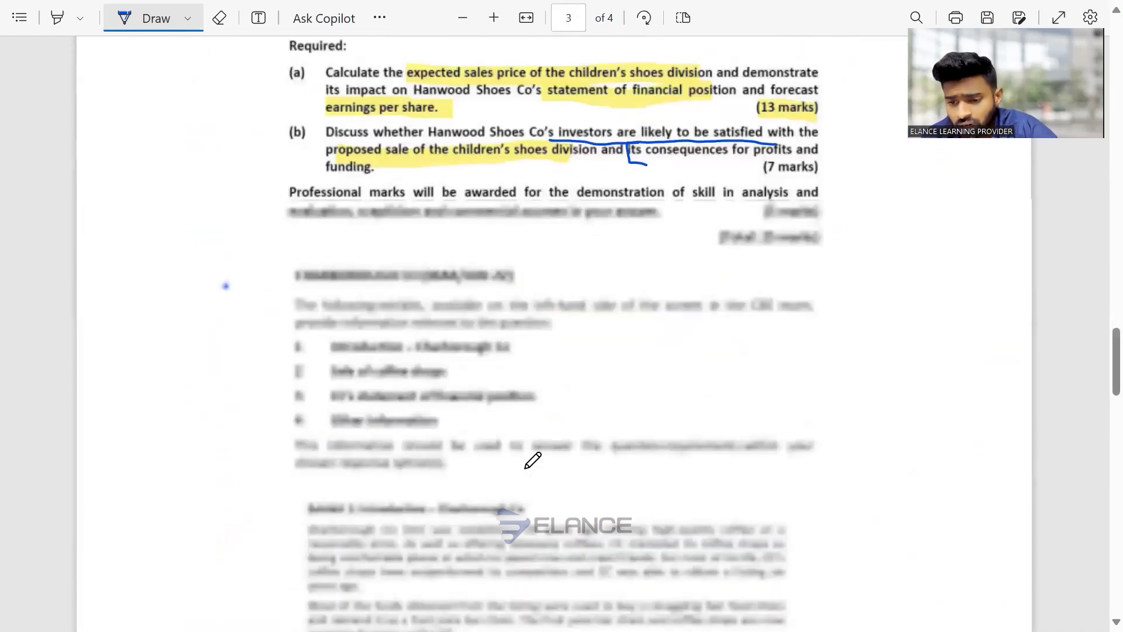
{"action": "scroll", "coordinate": [532, 460], "scroll_direction": "down", "scroll_amount": 7}
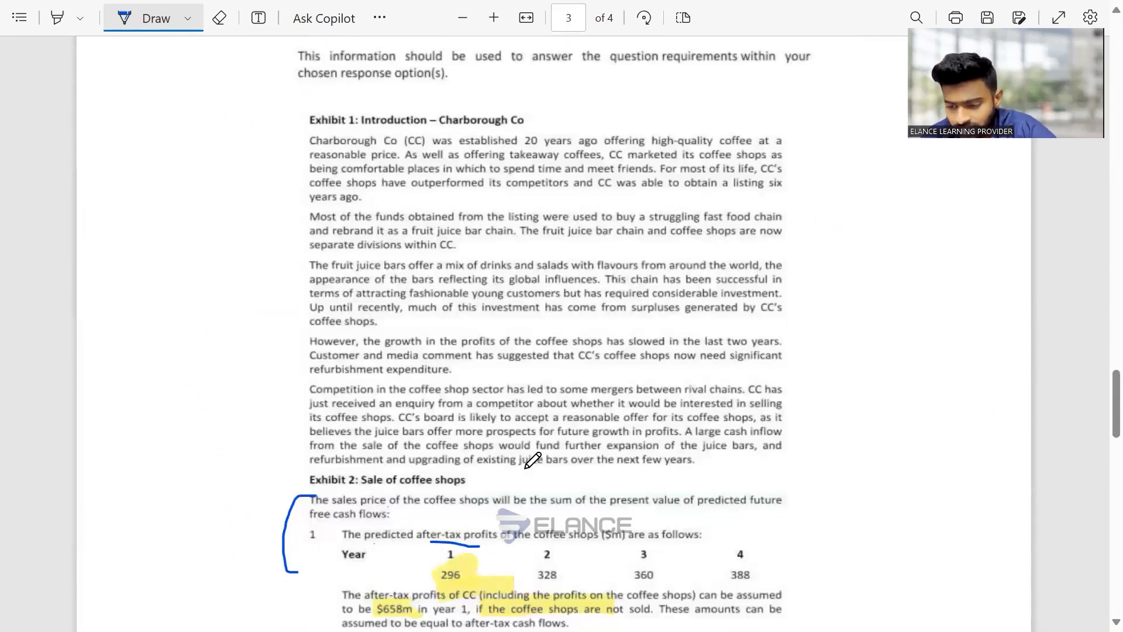
{"action": "scroll", "coordinate": [532, 460], "scroll_direction": "down", "scroll_amount": 5}
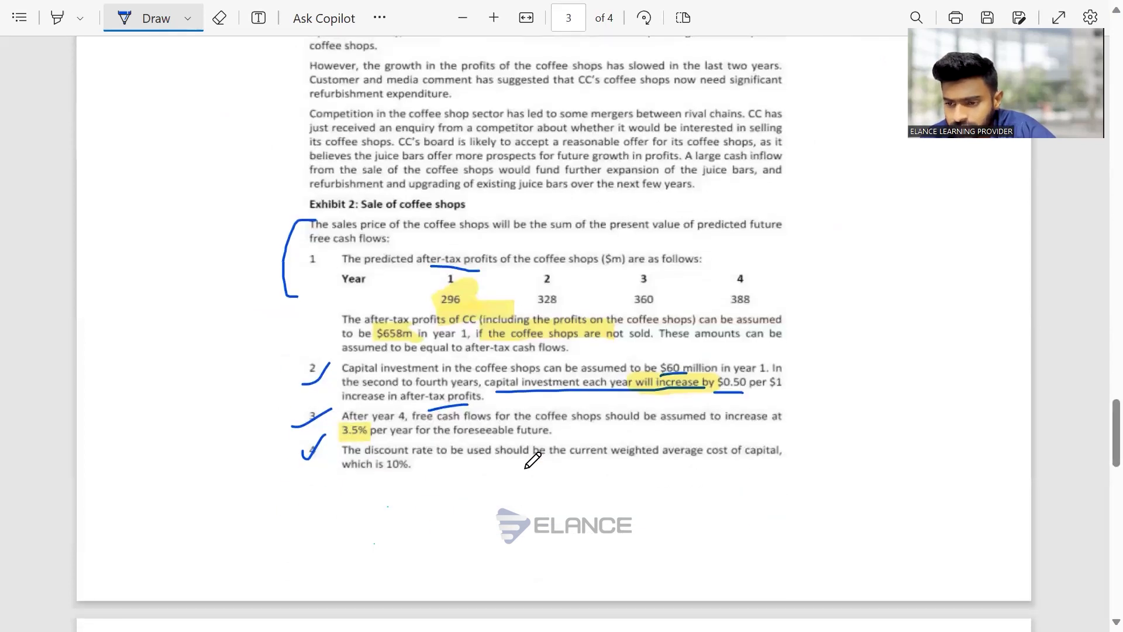
{"action": "scroll", "coordinate": [514, 341], "scroll_direction": "up", "scroll_amount": 1}
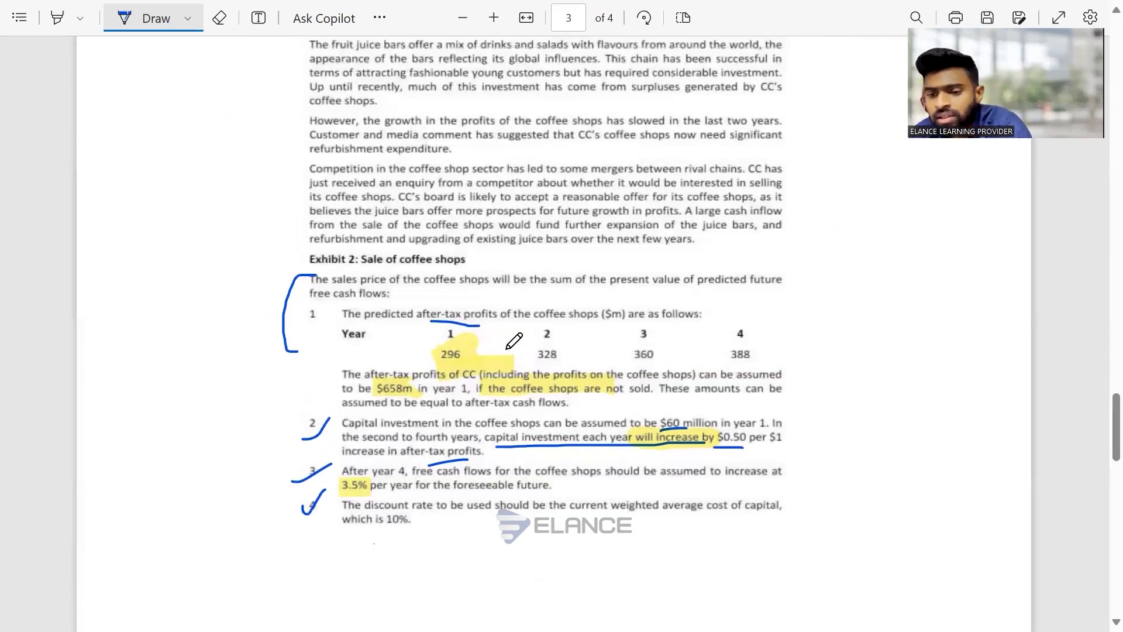
{"action": "scroll", "coordinate": [514, 341], "scroll_direction": "up", "scroll_amount": 2}
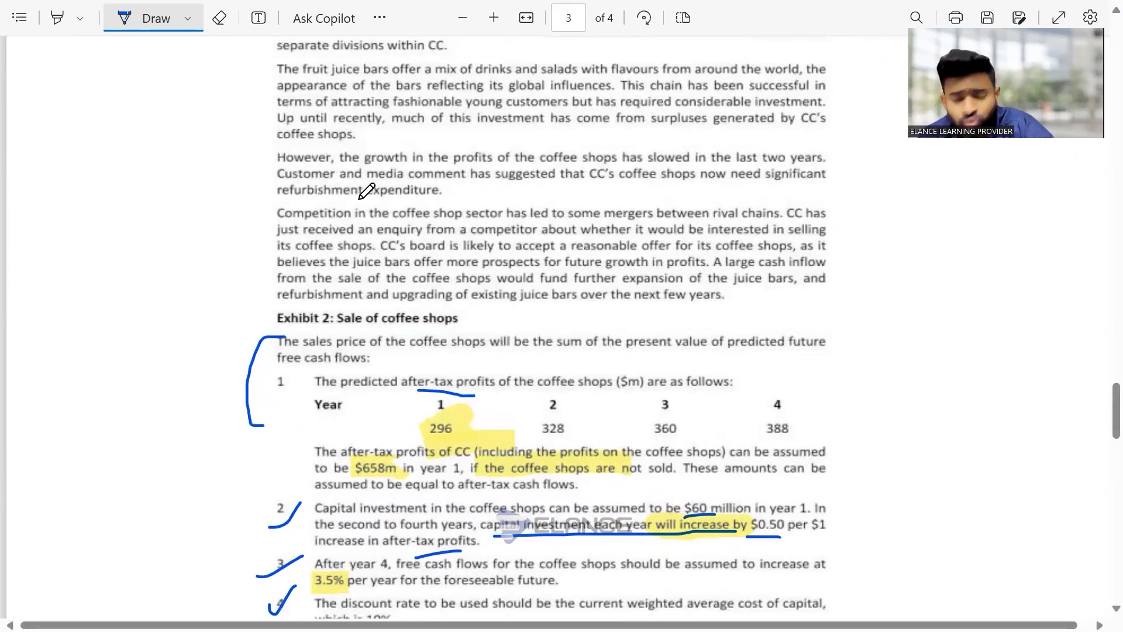
{"action": "scroll", "coordinate": [367, 191], "scroll_direction": "up", "scroll_amount": 1}
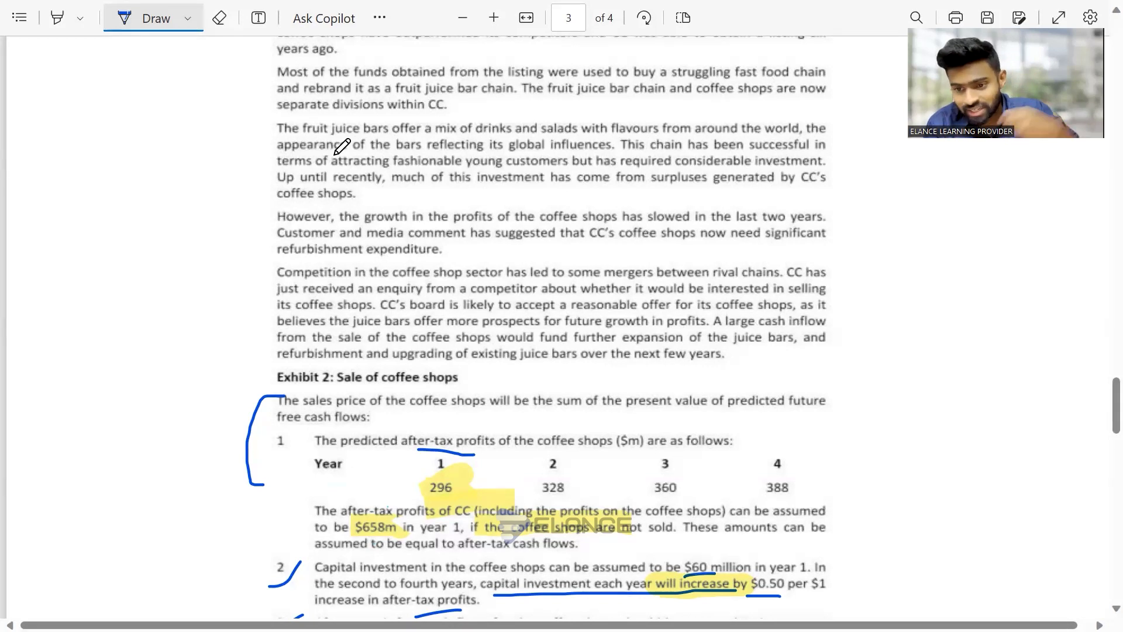
Underline "appearance of" and "fashionable young customers" in Exhibit 1's fruit juice bars paragraph, and mark that paragraph with a bracket and arrow
{"action": "left_click_drag", "start_coordinate": [286, 156], "coordinate": [359, 151]}
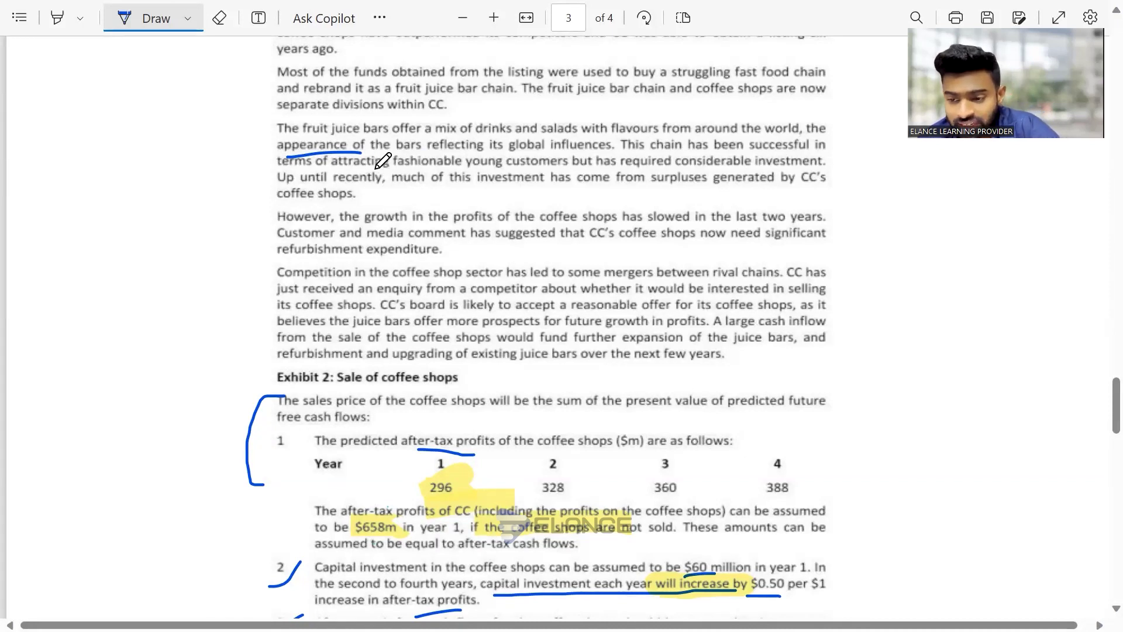
{"action": "left_click_drag", "start_coordinate": [398, 172], "coordinate": [571, 168]}
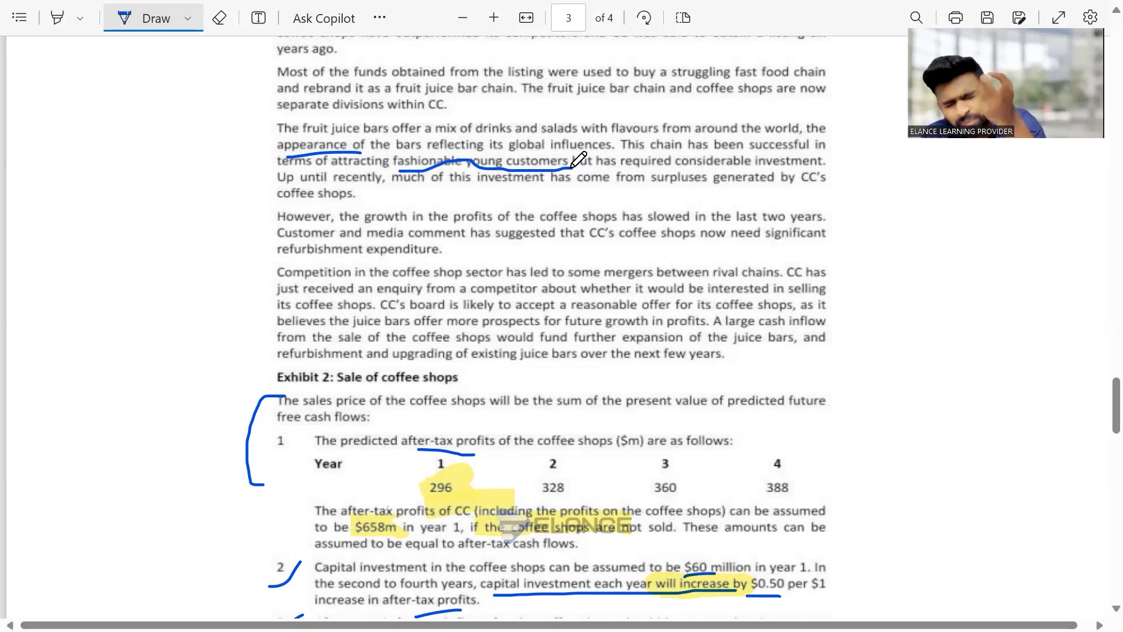
{"action": "mouse_move", "coordinate": [260, 123]}
{"action": "left_mouse_down"}
{"action": "mouse_move", "coordinate": [242, 139]}
{"action": "mouse_move", "coordinate": [241, 214]}
{"action": "left_mouse_up"}
{"action": "left_click_drag", "start_coordinate": [70, 117], "coordinate": [195, 148]}
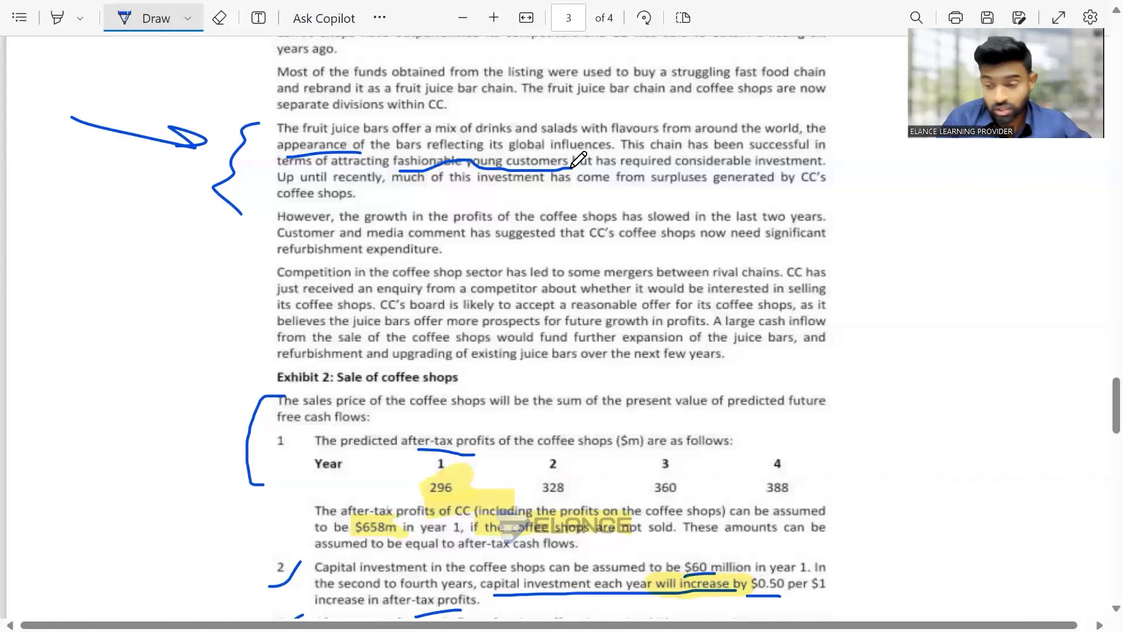
Draw a bracket beside the numbered points of Exhibit 2, a zigzag line beside Exhibit 1 and a large circle around Exhibit 1's text
{"action": "scroll", "coordinate": [454, 295], "scroll_direction": "down", "scroll_amount": 5}
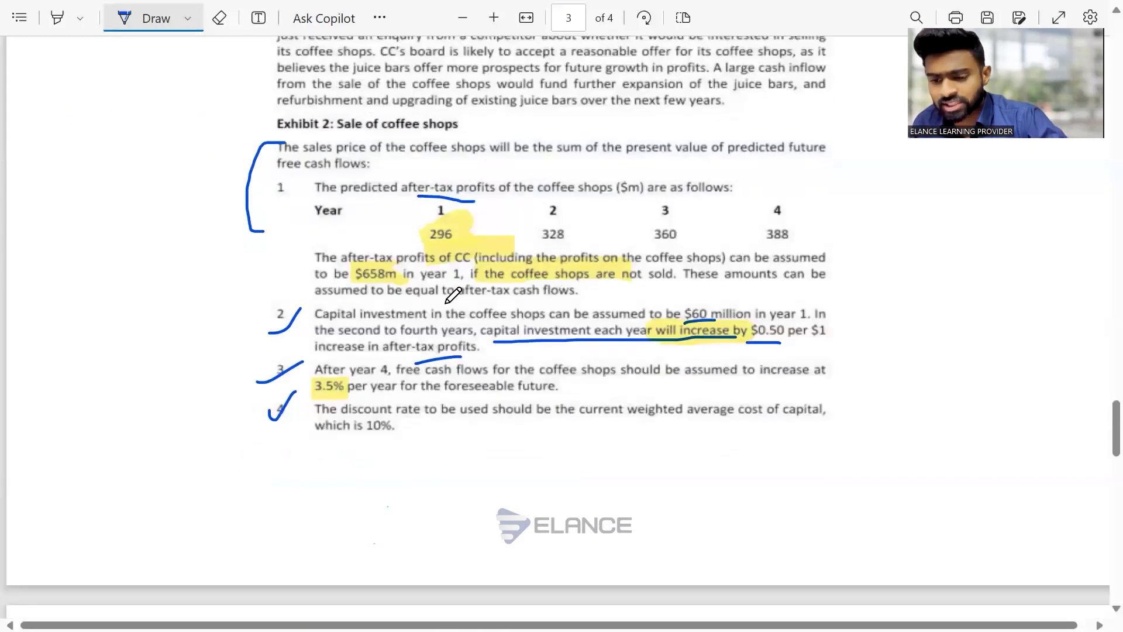
{"action": "left_click_drag", "start_coordinate": [214, 199], "coordinate": [215, 457]}
{"action": "scroll", "coordinate": [453, 295], "scroll_direction": "up", "scroll_amount": 8}
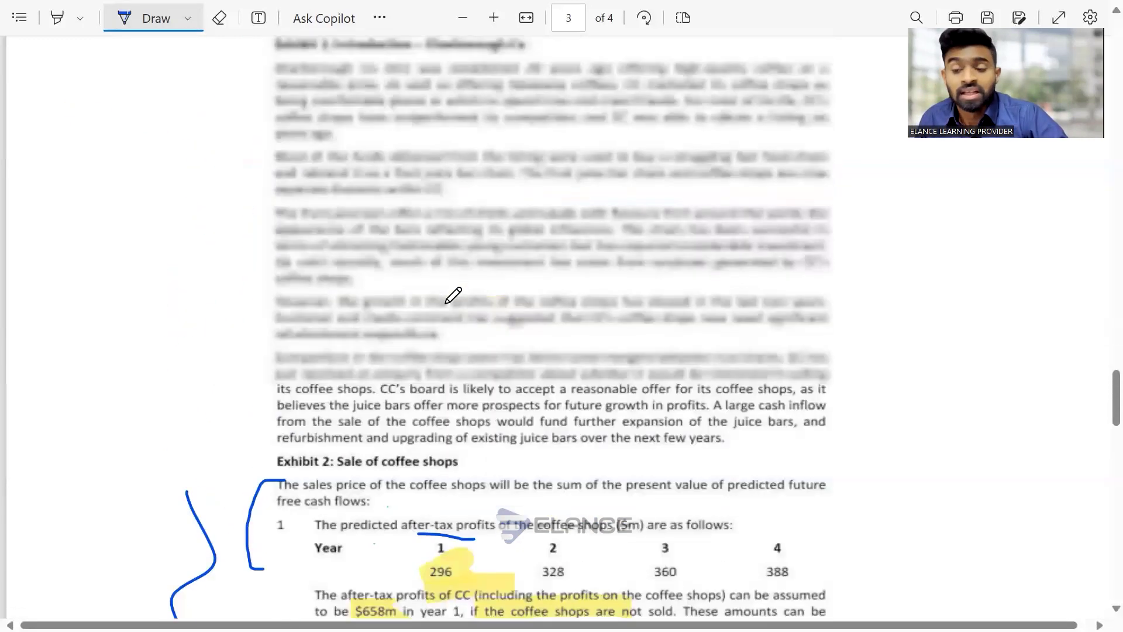
{"action": "scroll", "coordinate": [453, 296], "scroll_direction": "down", "scroll_amount": 1}
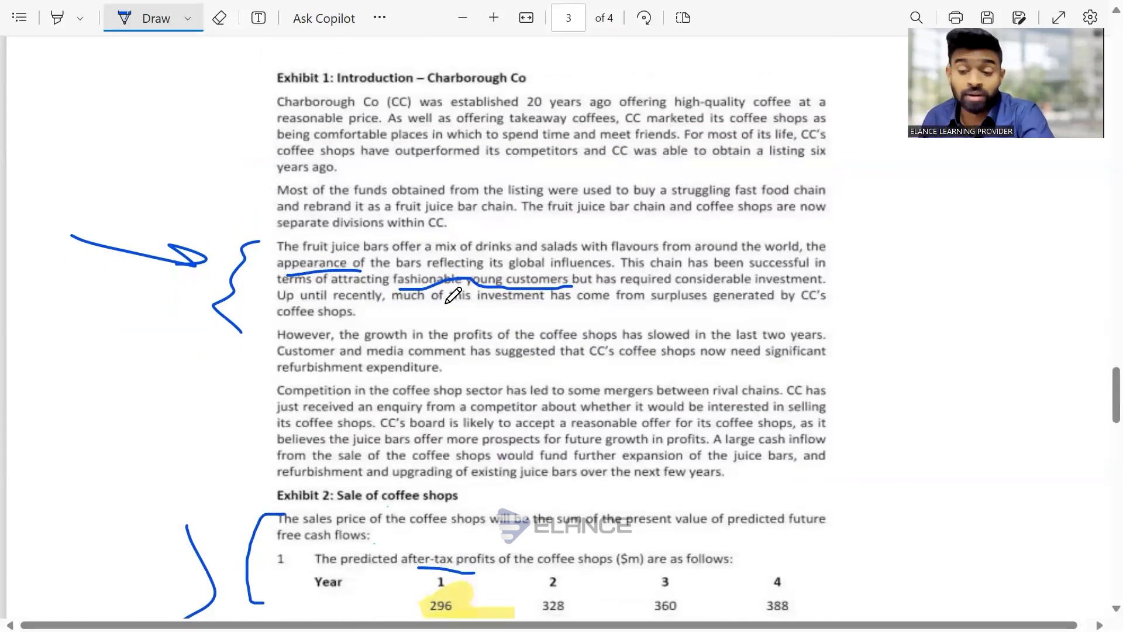
{"action": "mouse_move", "coordinate": [228, 107]}
{"action": "left_mouse_down"}
{"action": "mouse_move", "coordinate": [166, 246]}
{"action": "mouse_move", "coordinate": [225, 401]}
{"action": "mouse_move", "coordinate": [240, 531]}
{"action": "left_mouse_up"}
{"action": "mouse_move", "coordinate": [266, 95]}
{"action": "left_mouse_down"}
{"action": "mouse_move", "coordinate": [447, 36]}
{"action": "mouse_move", "coordinate": [947, 481]}
{"action": "mouse_move", "coordinate": [137, 305]}
{"action": "mouse_move", "coordinate": [278, 53]}
{"action": "left_mouse_up"}
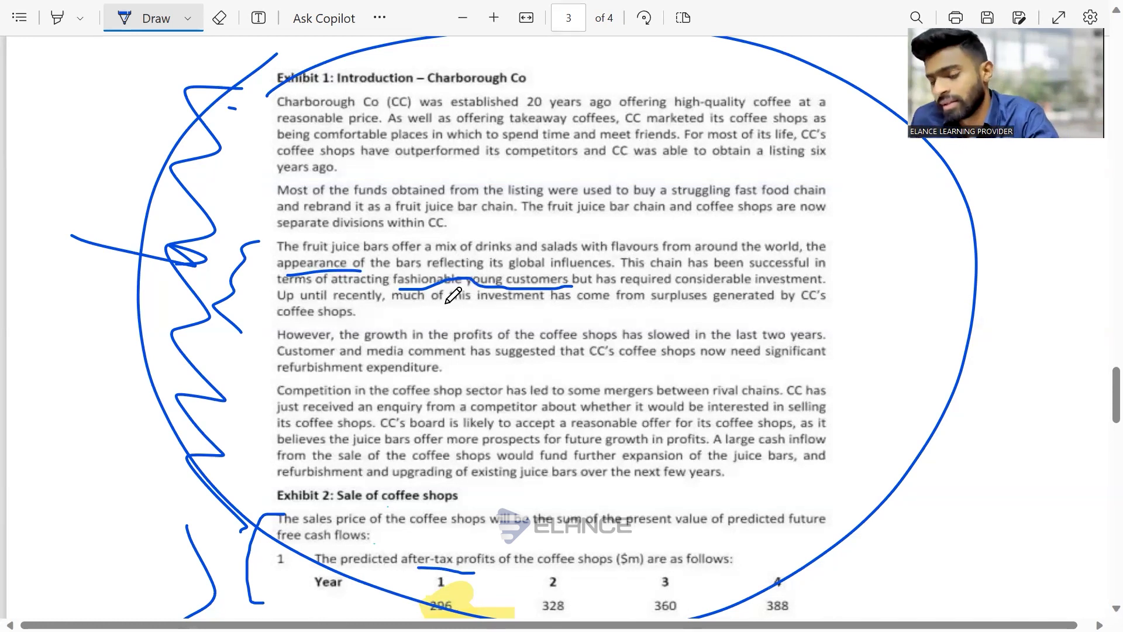
{"action": "scroll", "coordinate": [454, 296], "scroll_direction": "down", "scroll_amount": 3}
{"action": "scroll", "coordinate": [454, 295], "scroll_direction": "up", "scroll_amount": 20}
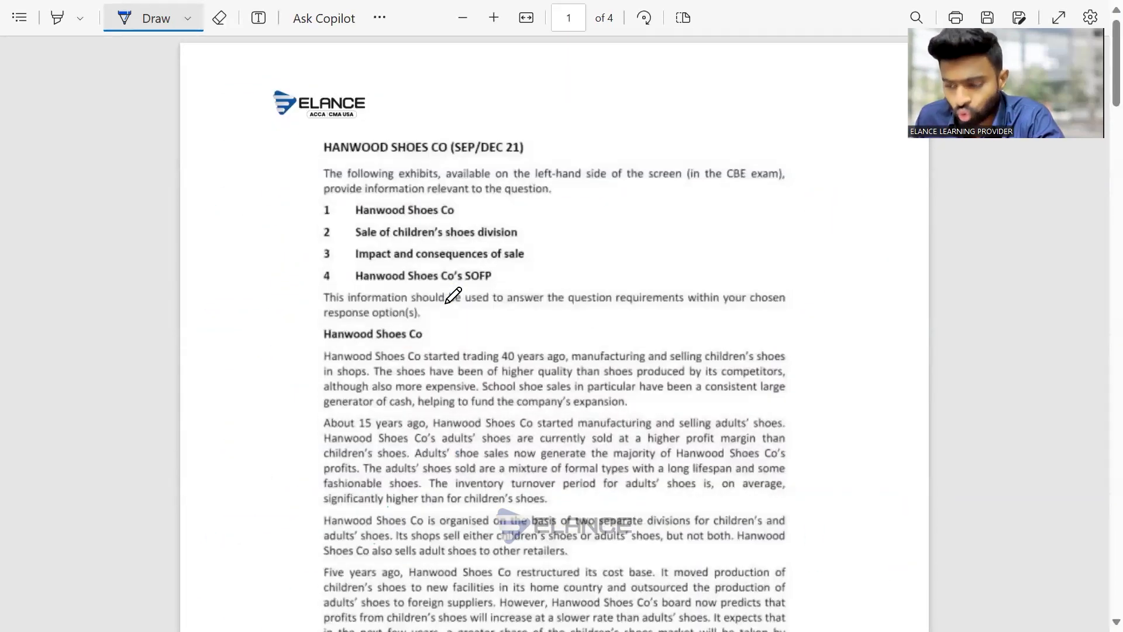
Open the Sell-off and Spin-off text note on page 1 for editing and insert four blank lines above "Sell-off"
{"action": "scroll", "coordinate": [453, 295], "scroll_direction": "down", "scroll_amount": 12}
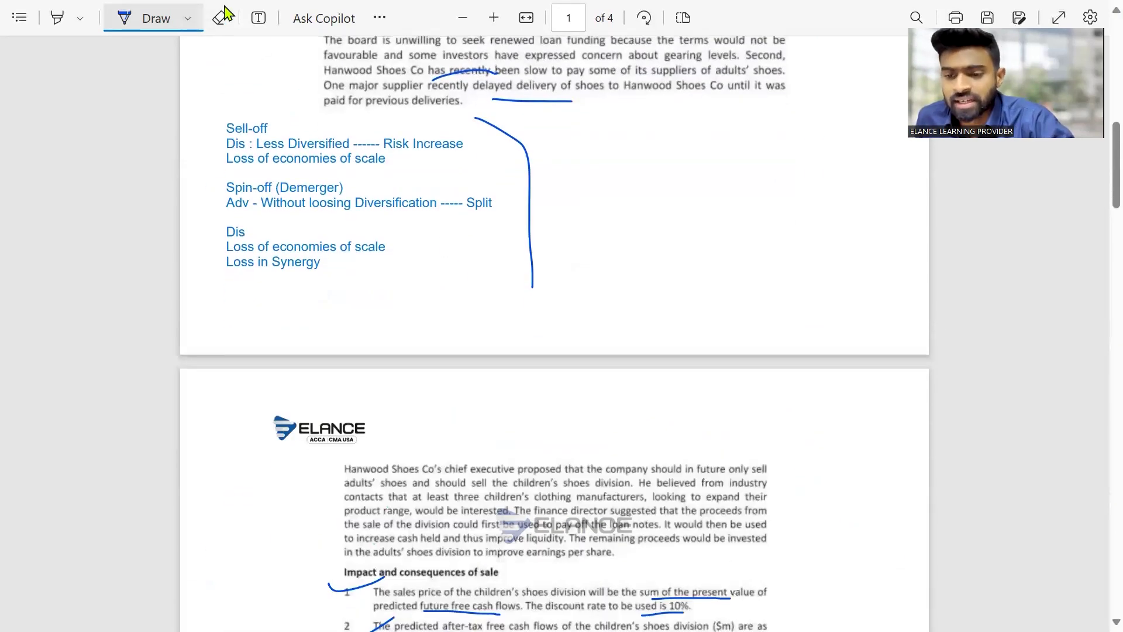
{"action": "left_click", "coordinate": [258, 17]}
{"action": "left_click", "coordinate": [309, 173]}
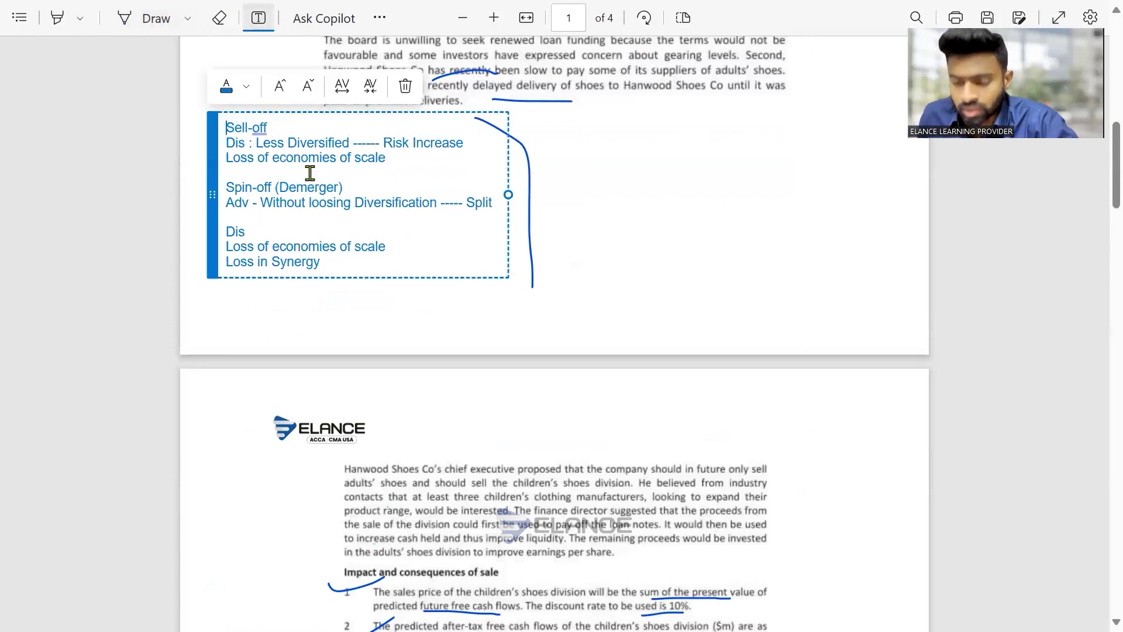
{"action": "left_click", "coordinate": [344, 127]}
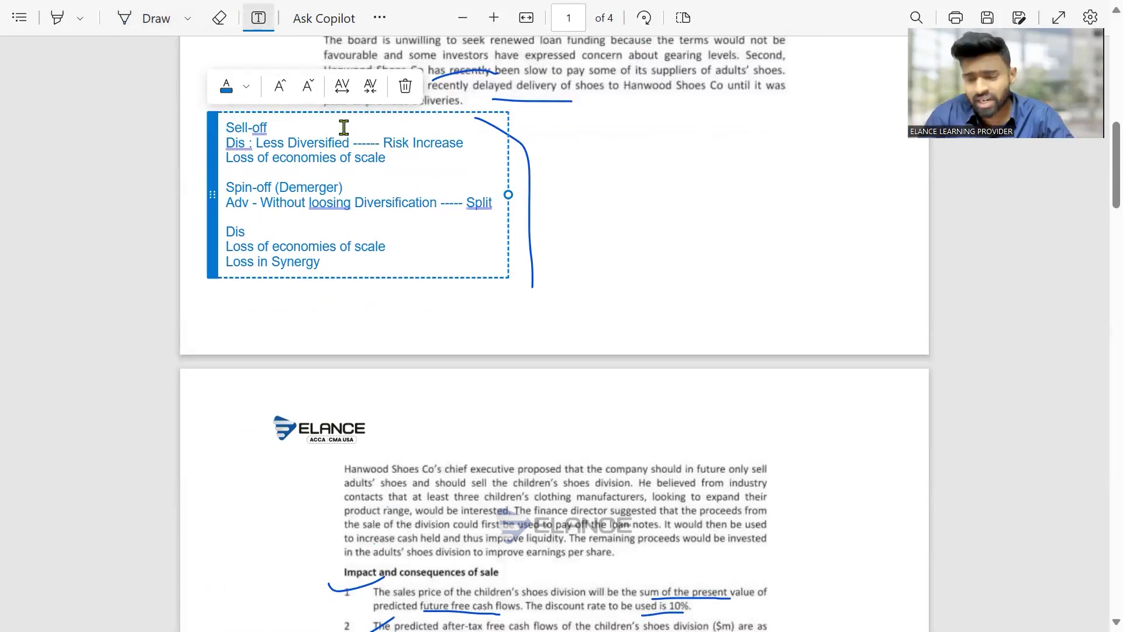
{"action": "key", "text": "Left"}
{"action": "key", "text": "Left"}
{"action": "key", "text": "Left"}
{"action": "key", "text": "Left"}
{"action": "key", "text": "Left"}
{"action": "key", "text": "Left"}
{"action": "key", "text": "Left"}
{"action": "key", "text": "Left"}
{"action": "key", "text": "Return"}
{"action": "key", "text": "Return"}
{"action": "key", "text": "Return"}
{"action": "key", "text": "Return"}
{"action": "key", "text": "Up"}
{"action": "key", "text": "Up"}
{"action": "key", "text": "Up"}
{"action": "key", "text": "Up"}
Enter "Finacial Figures---- EPS inc/Dec" as the first line of the text note
{"action": "type", "text": "Fina"}
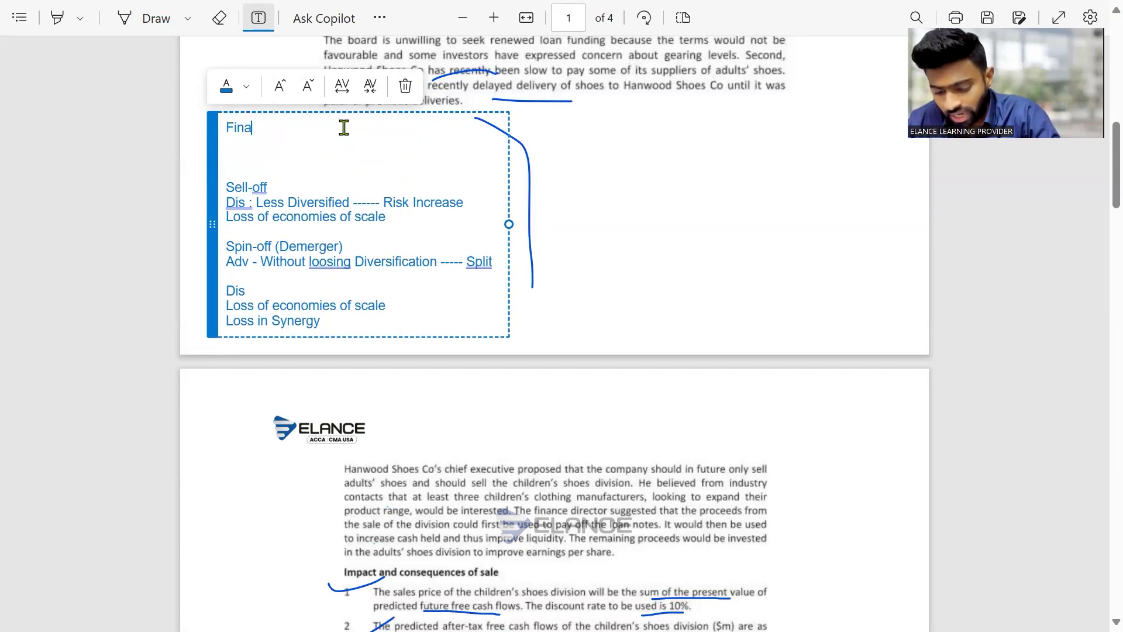
{"action": "type", "text": "cial Figures----"}
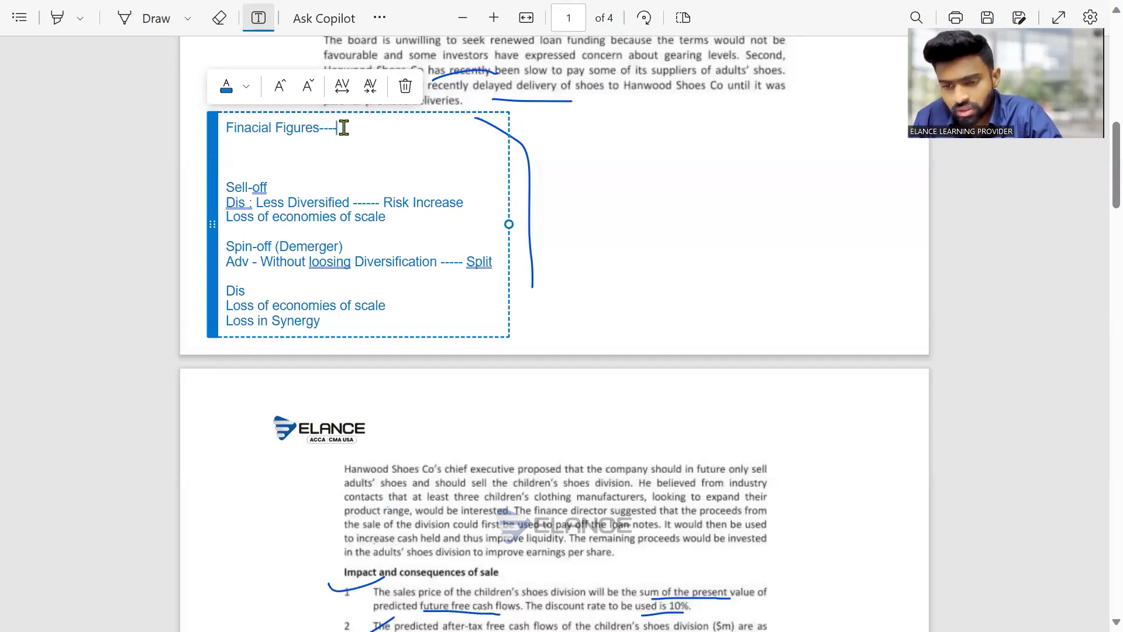
{"action": "type", "text": " EPS"}
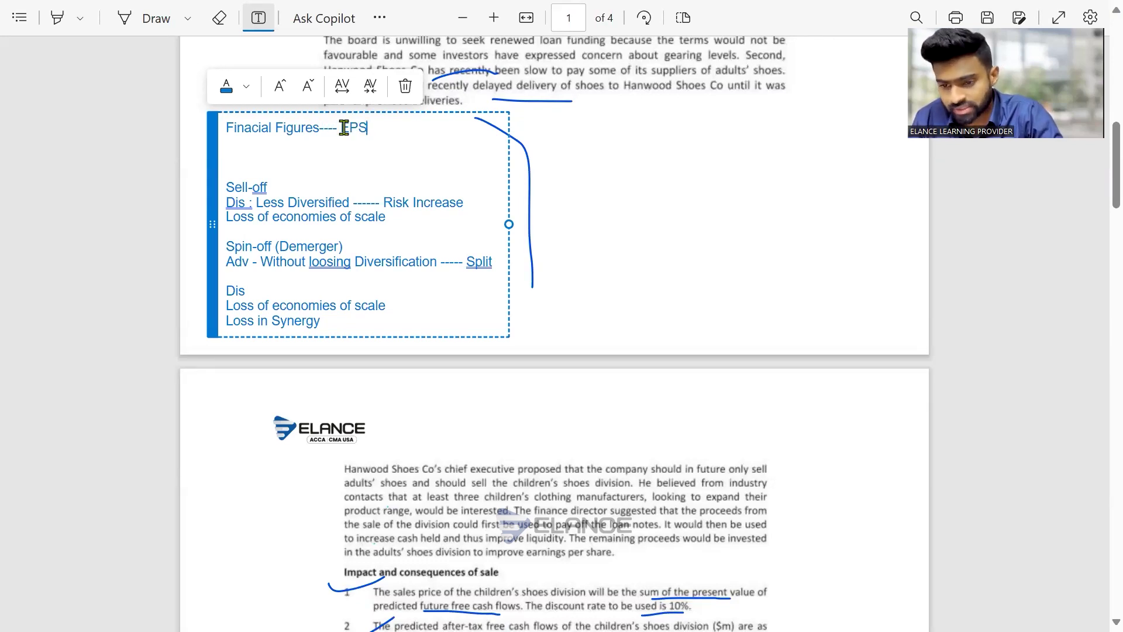
{"action": "type", "text": " inc"}
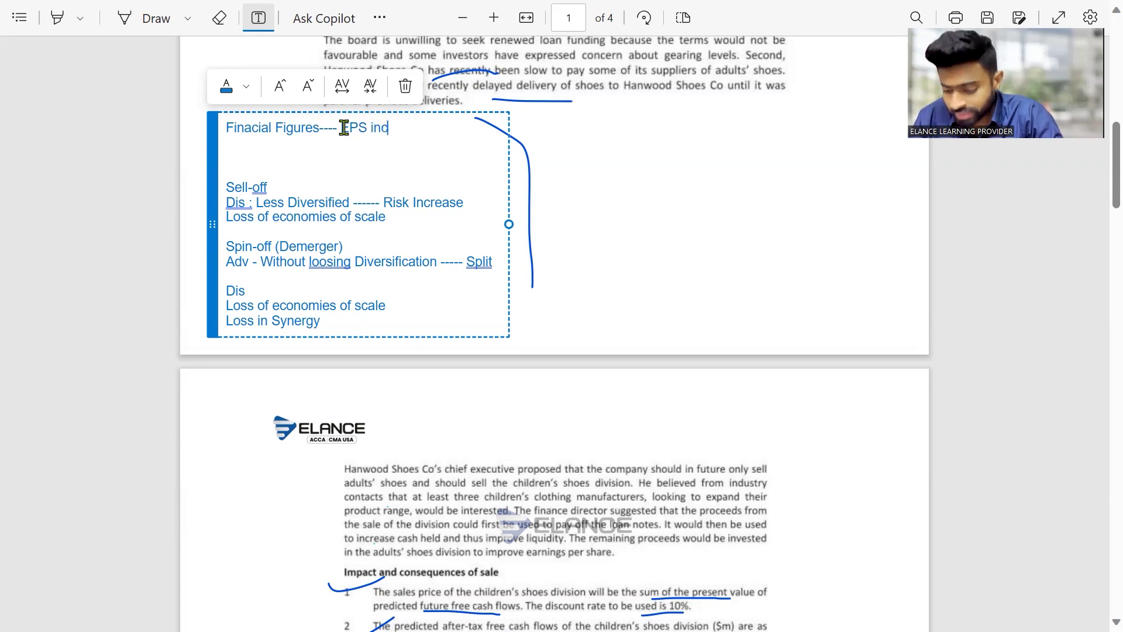
{"action": "type", "text": "/Dec"}
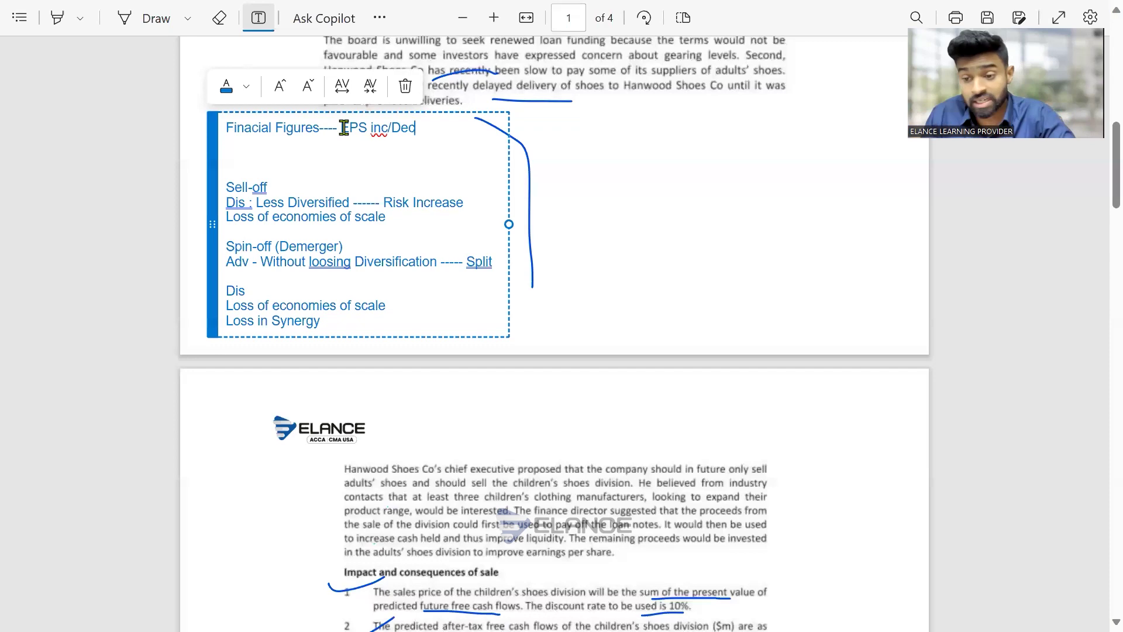
Add an indented line "WACC - Dec/Inc" below the EPS entry and finish editing the note
{"action": "key", "text": "Return"}
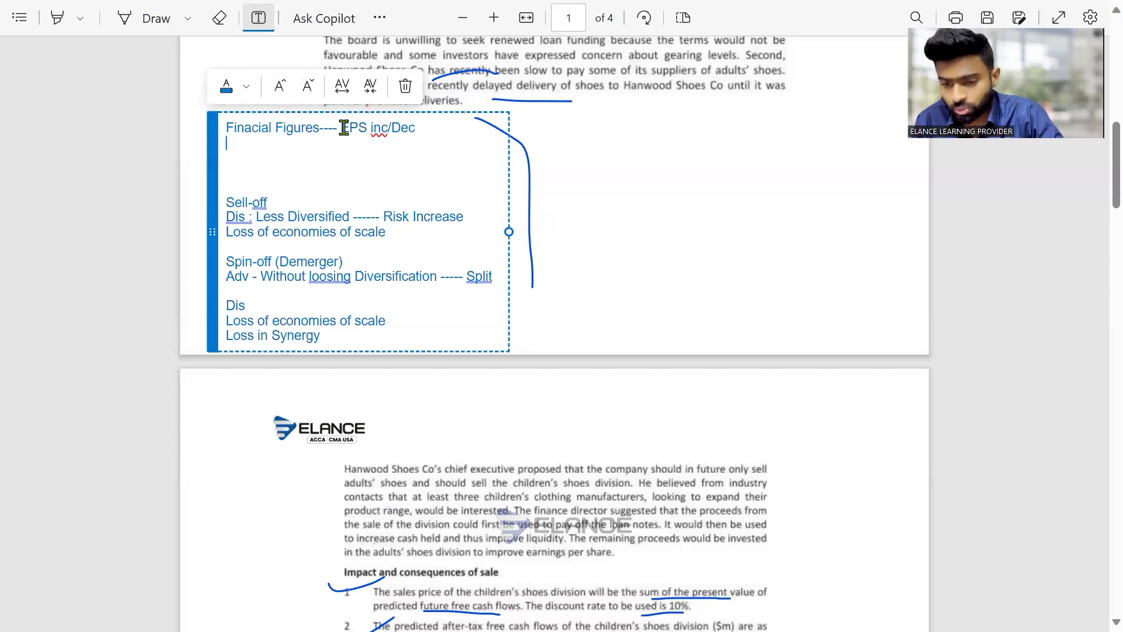
{"action": "key", "text": "Tab"}
{"action": "key", "text": "Tab"}
{"action": "key", "text": "Tab"}
{"action": "type", "text": "WA"}
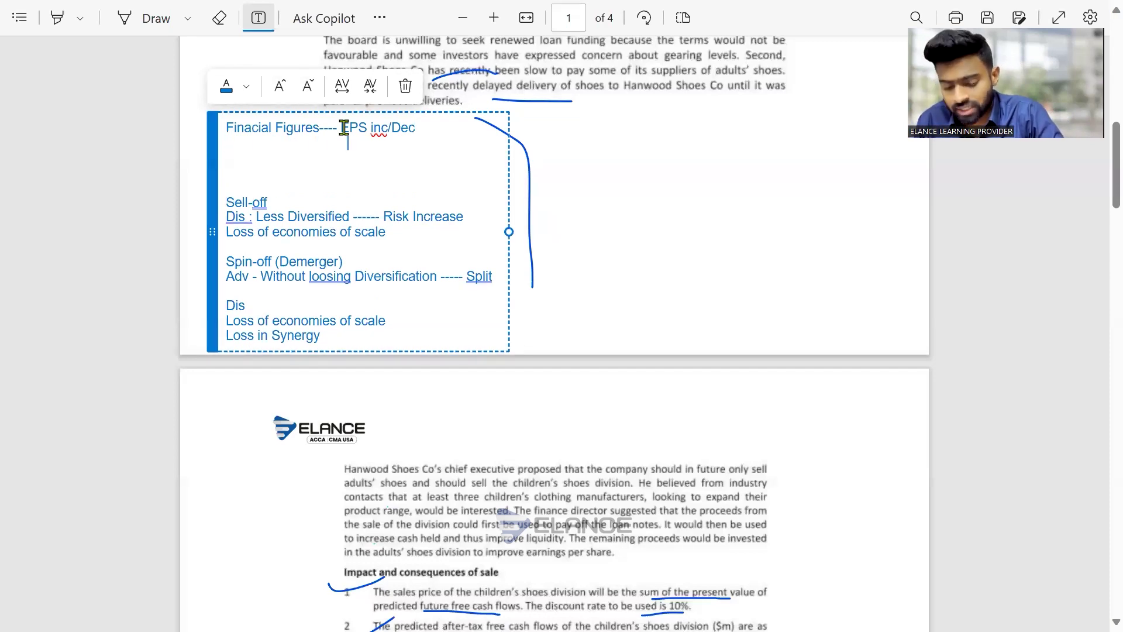
{"action": "type", "text": "CC -"}
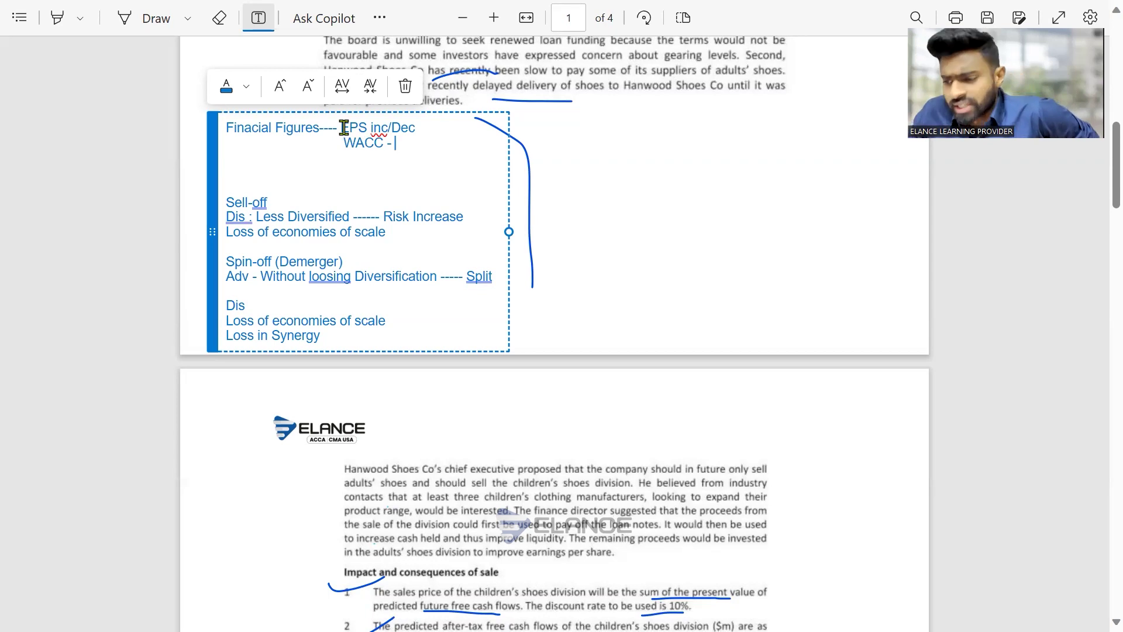
{"action": "type", "text": "D"}
{"action": "type", "text": "ed"}
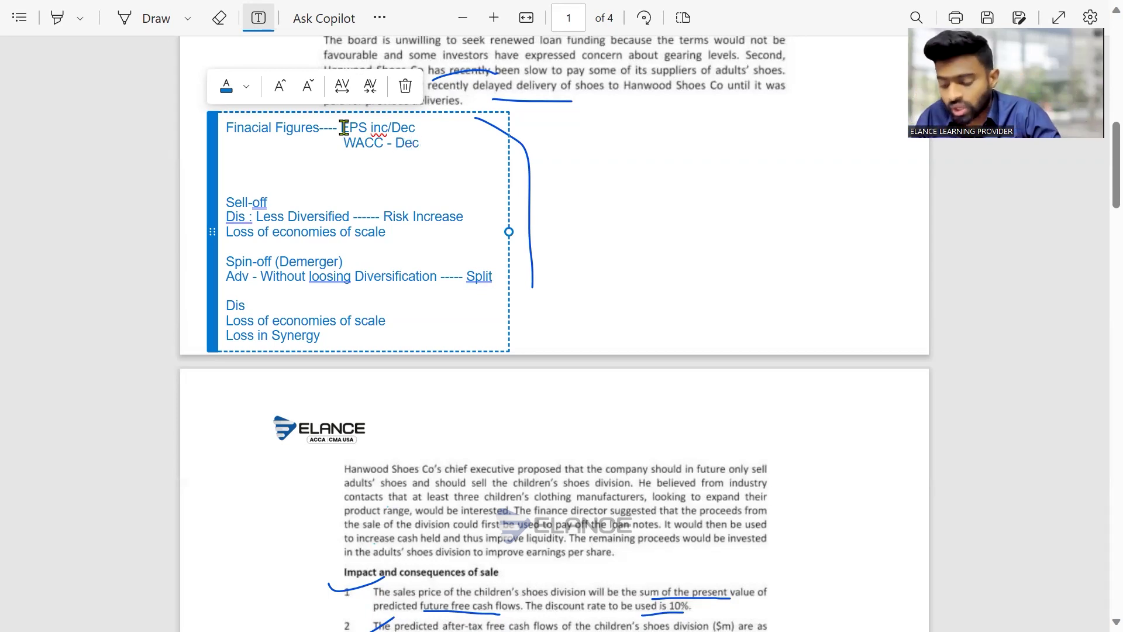
{"action": "type", "text": "/"}
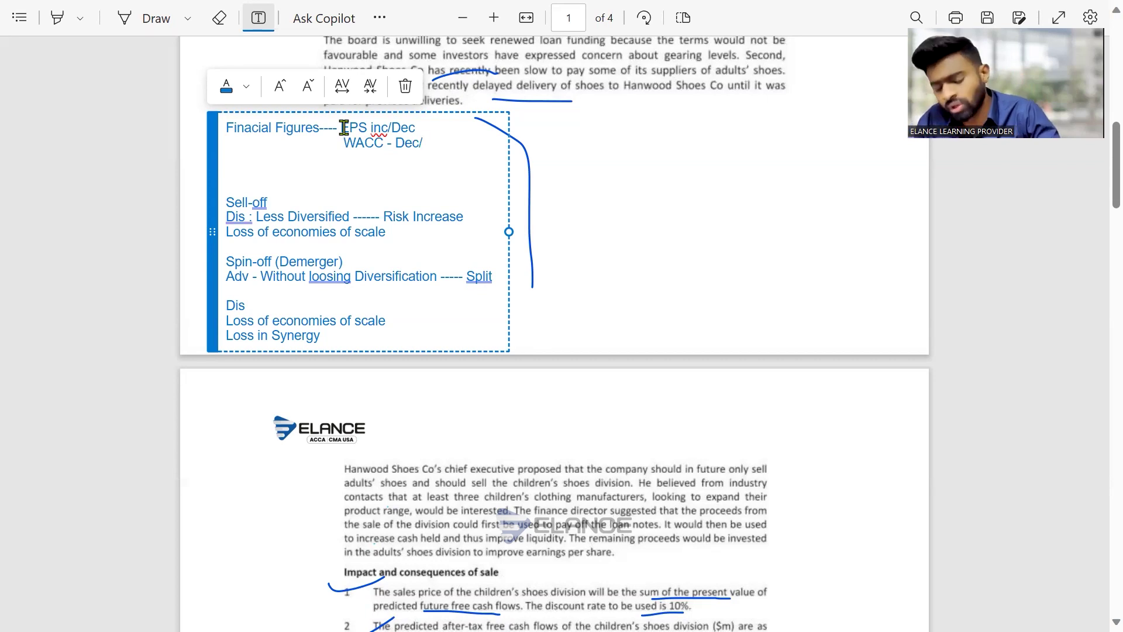
{"action": "type", "text": "Ind"}
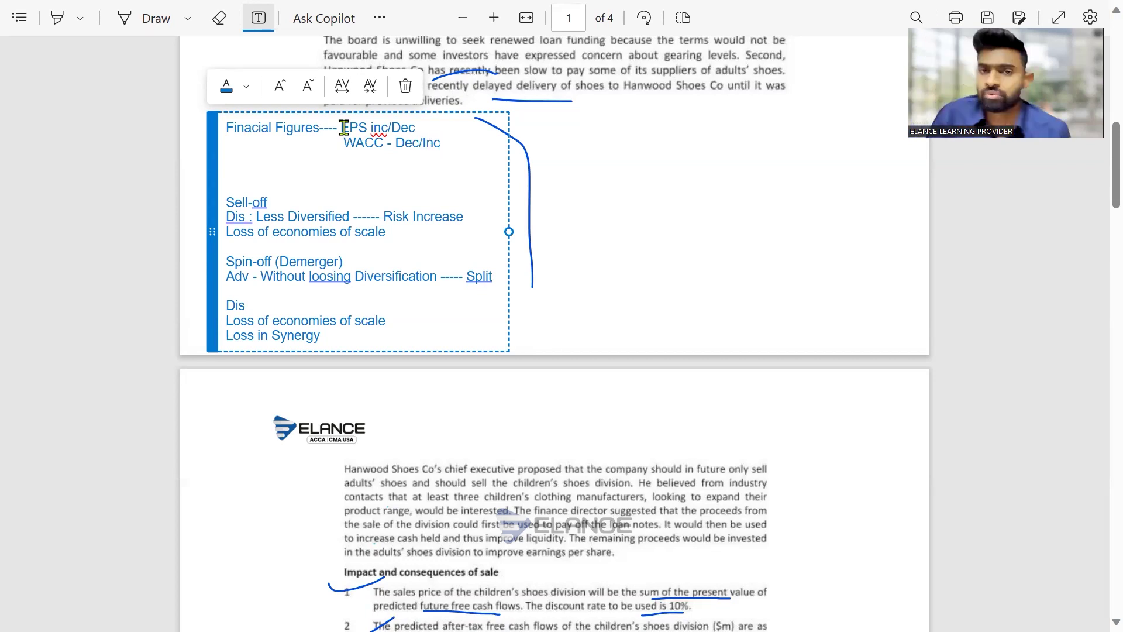
{"action": "left_click", "coordinate": [651, 168]}
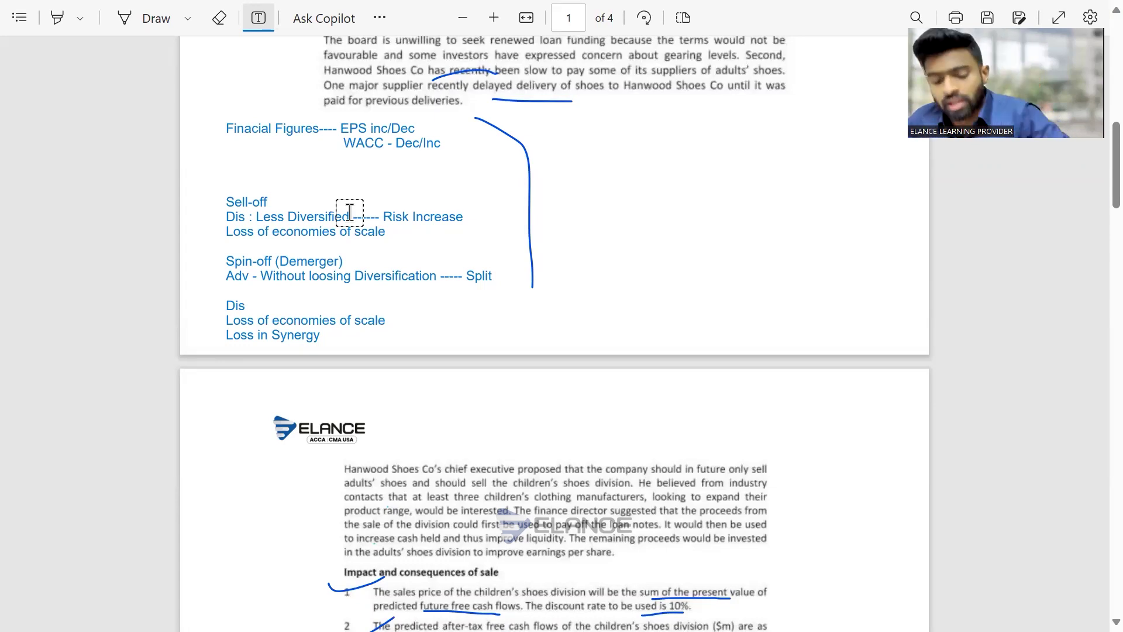
Switch to the Excel workbook, show Sheet1's Corporate Reconstruction outline and select the "MBO-MBI - Technical Article" cell
{"action": "key", "text": "alt+Tab"}
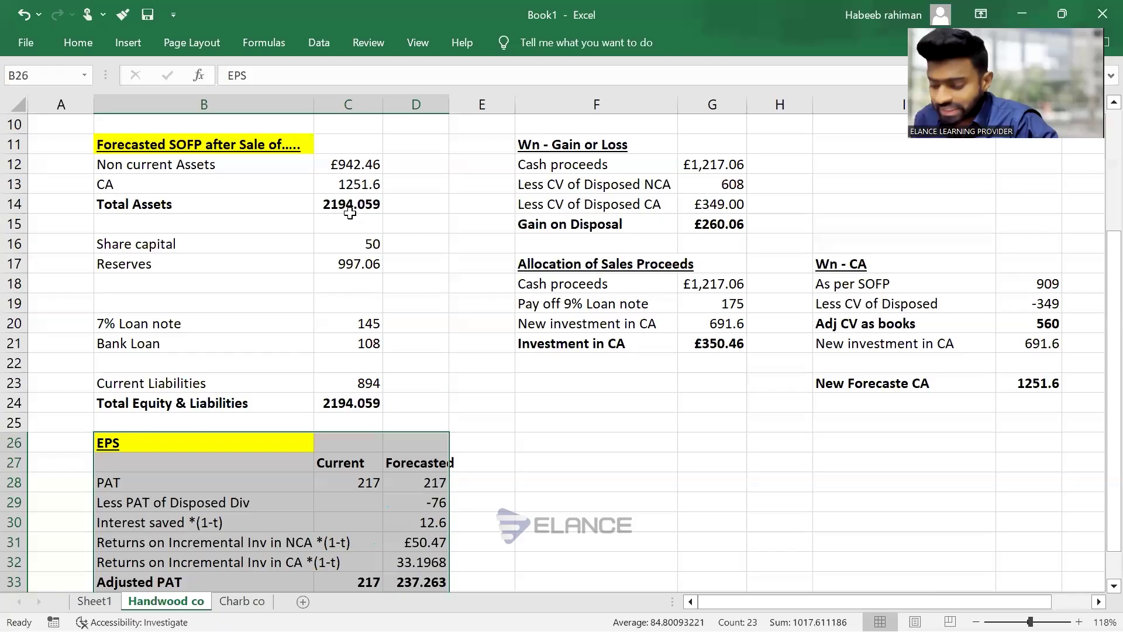
{"action": "key", "text": "ctrl+Page_Up"}
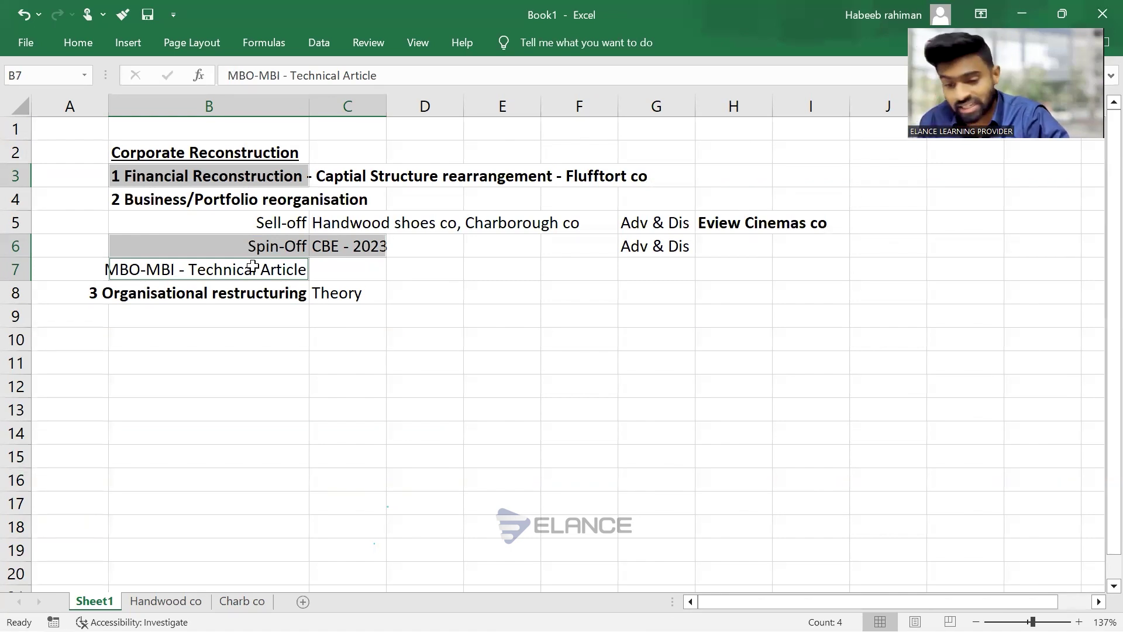
{"action": "left_click", "coordinate": [269, 306]}
{"action": "left_click", "coordinate": [269, 286]}
{"action": "key", "text": "Right"}
{"action": "key", "text": "Left"}
{"action": "key", "text": "Up"}
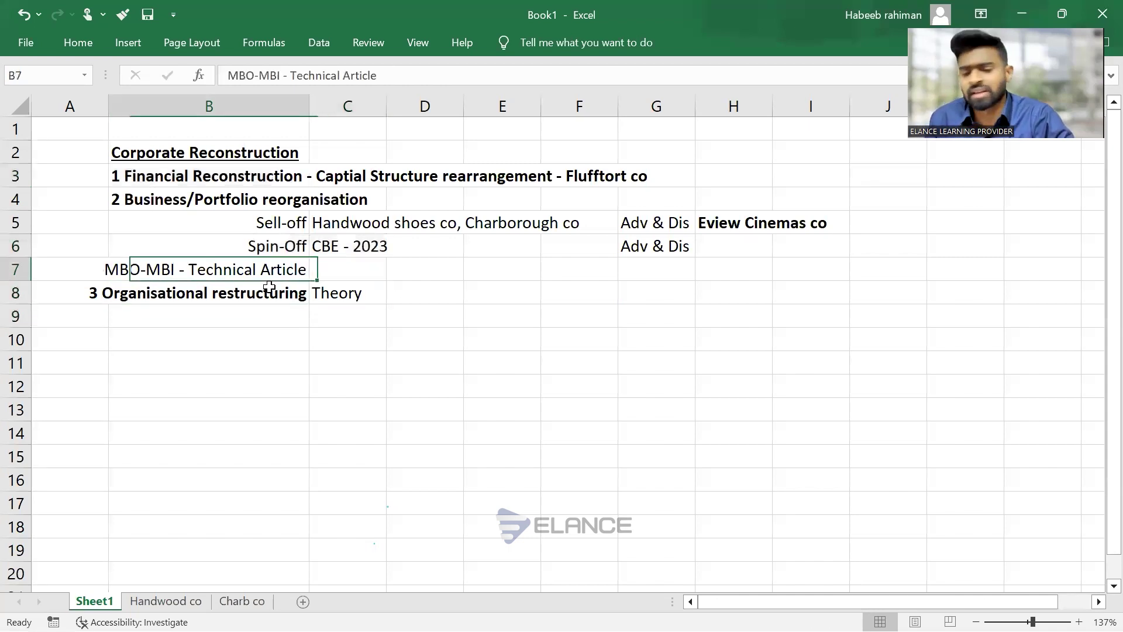